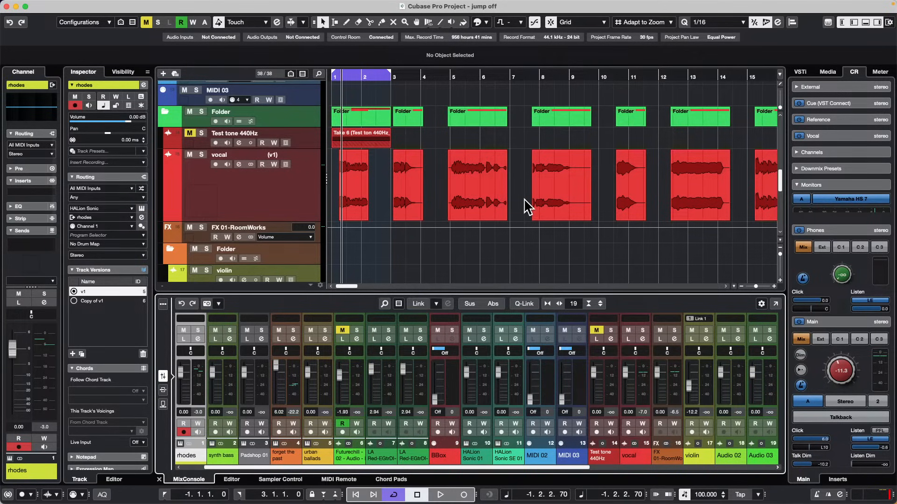
# Step: Select the vocal clip at bars 5–6 and show the Chord Pads, switching their power off and on
pyautogui.scroll(1, 520, 232)
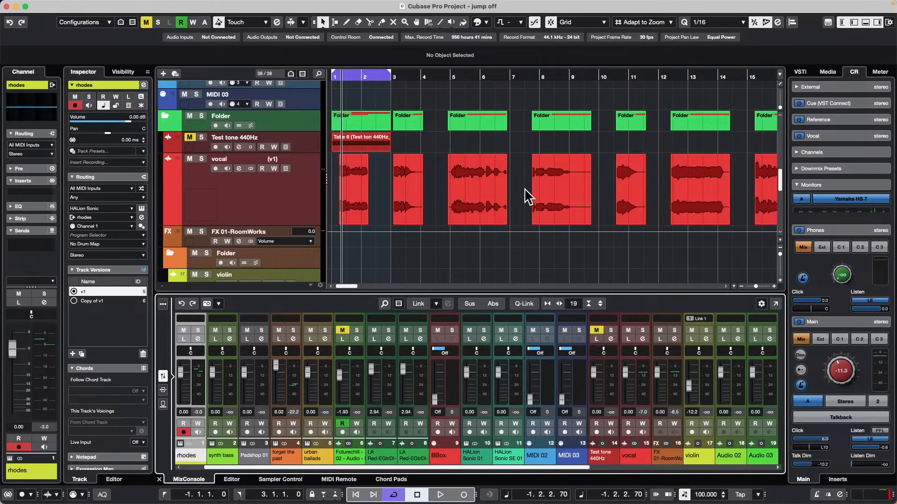
pyautogui.click(484, 193)
pyautogui.click(390, 479)
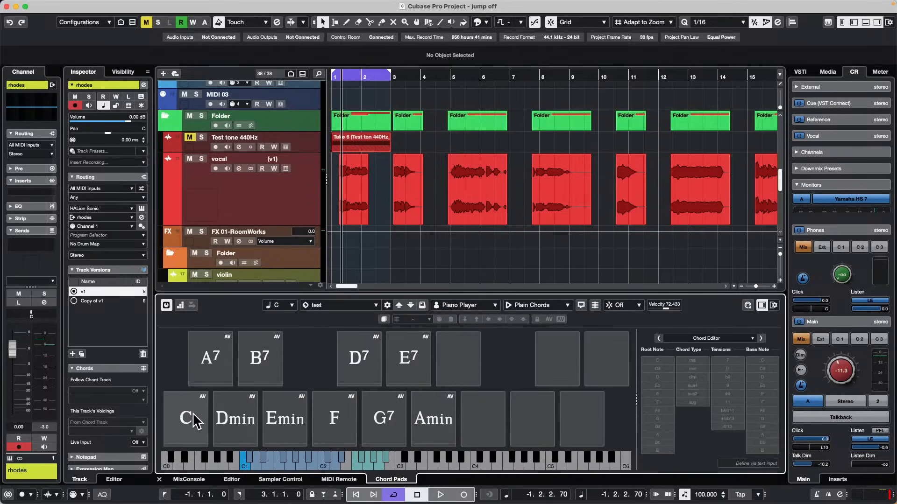
pyautogui.click(166, 305)
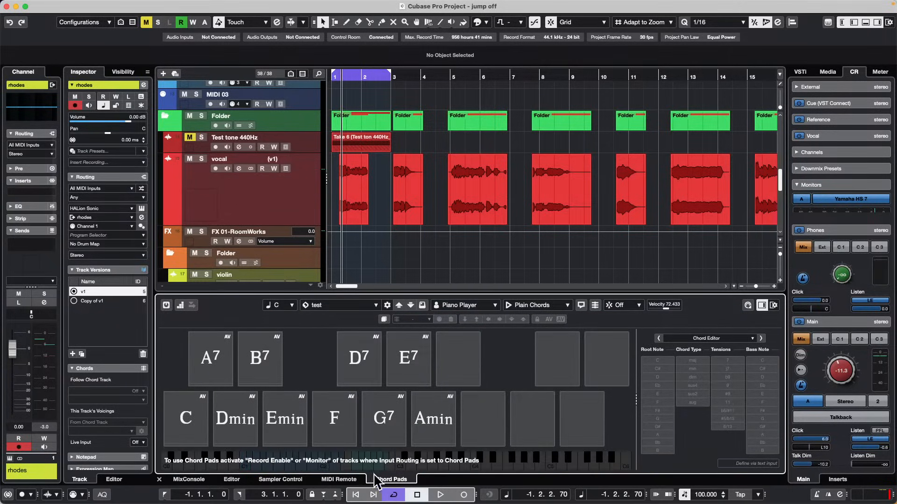
pyautogui.click(341, 480)
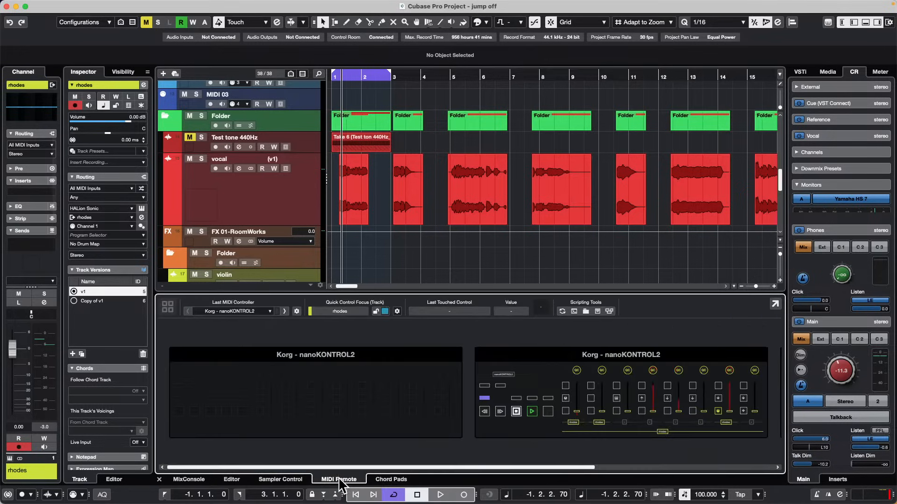
pyautogui.click(390, 479)
pyautogui.click(167, 305)
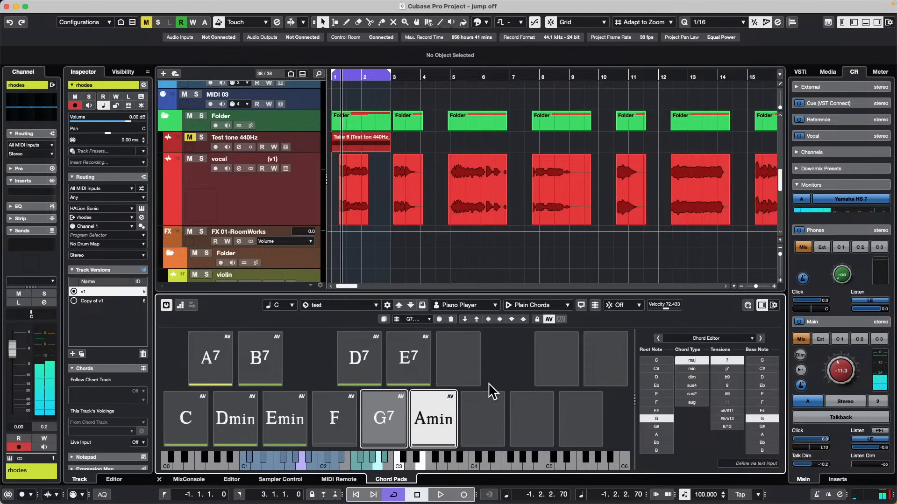
# Step: Make the empty pad after Amin a D major chord, then play the C pad
pyautogui.click(531, 409)
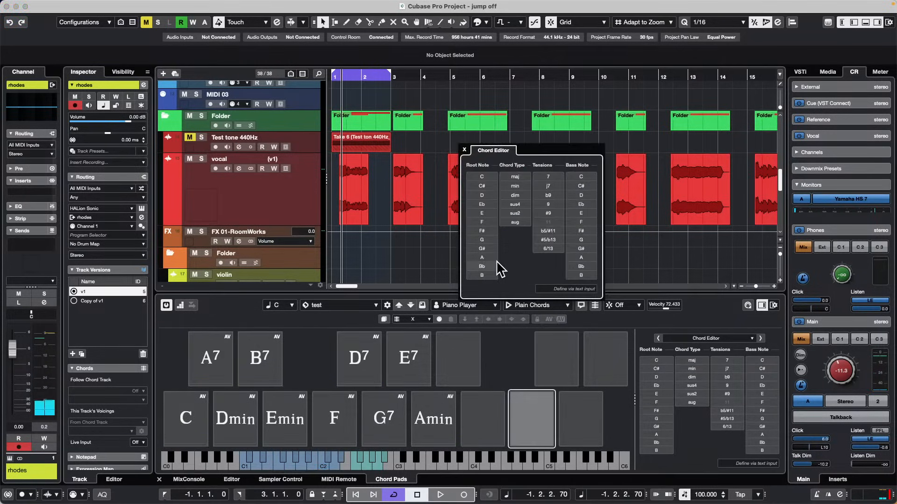
pyautogui.click(474, 195)
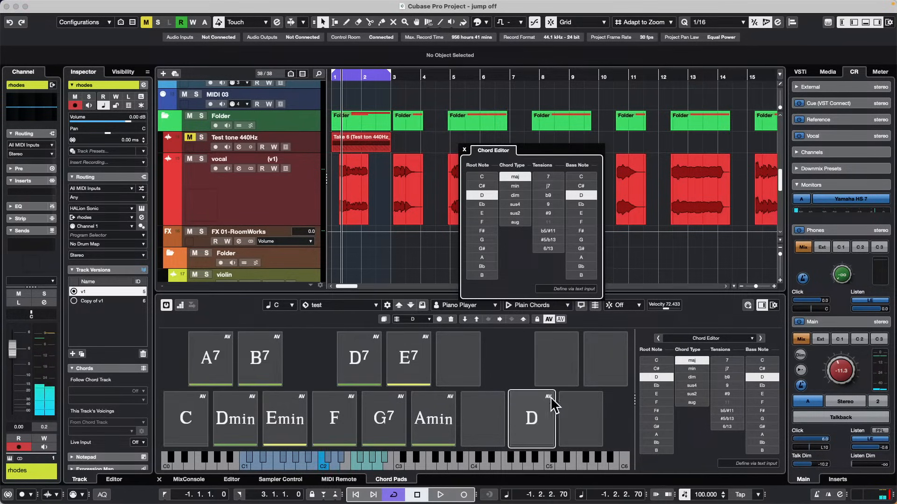
pyautogui.click(193, 418)
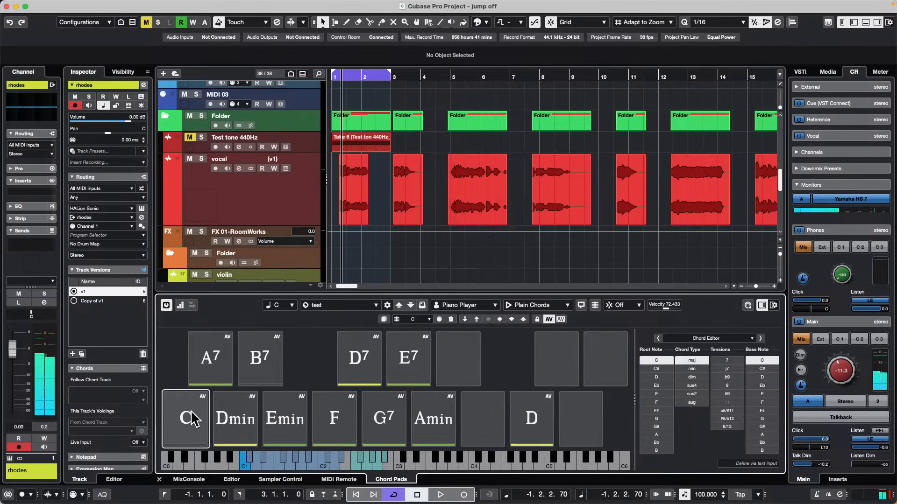
pyautogui.click(194, 417)
pyautogui.click(194, 409)
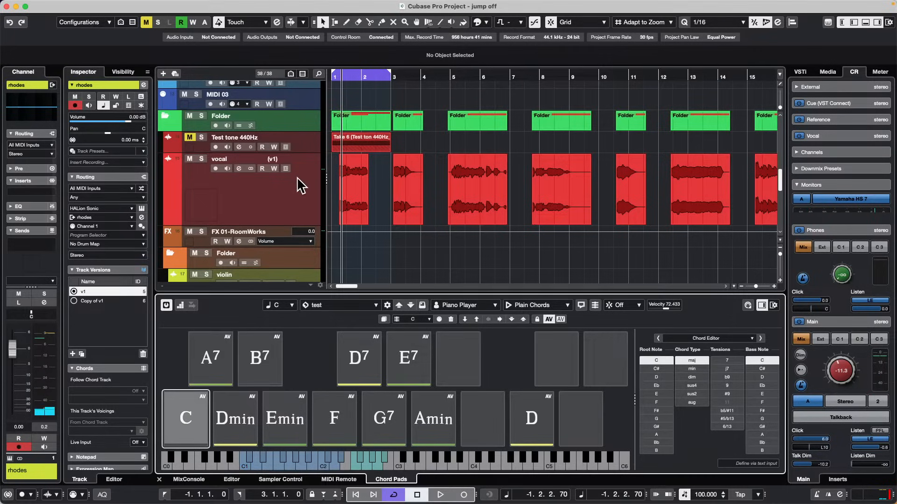
# Step: Scroll to the top and record-enable the rhodes track for chord pad input
pyautogui.scroll(5, 297, 177)
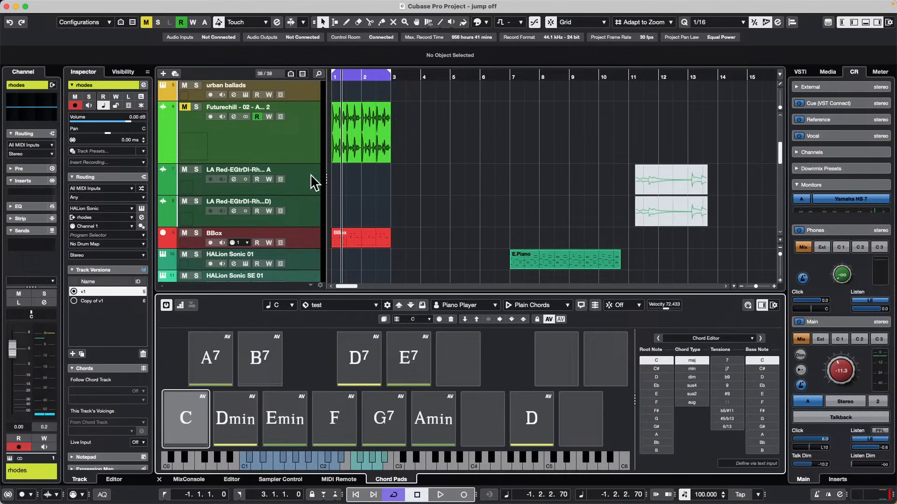
pyautogui.scroll(5, 311, 181)
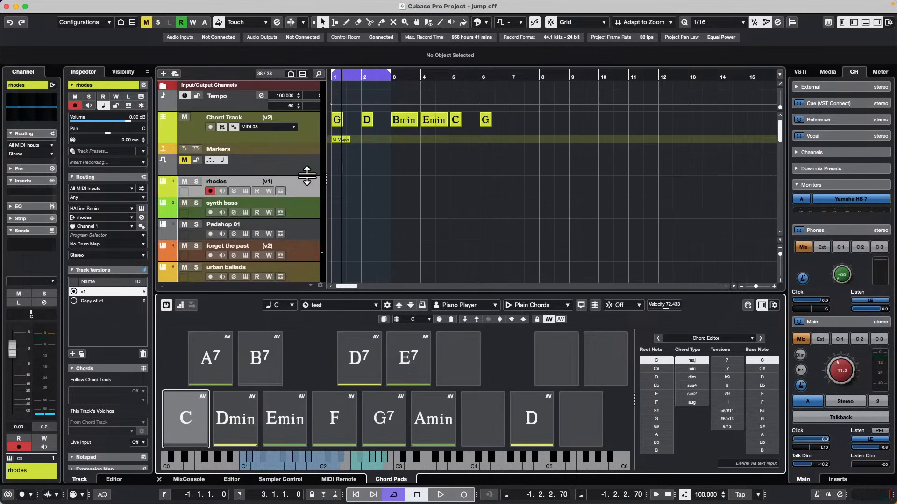
pyautogui.click(210, 189)
pyautogui.click(209, 192)
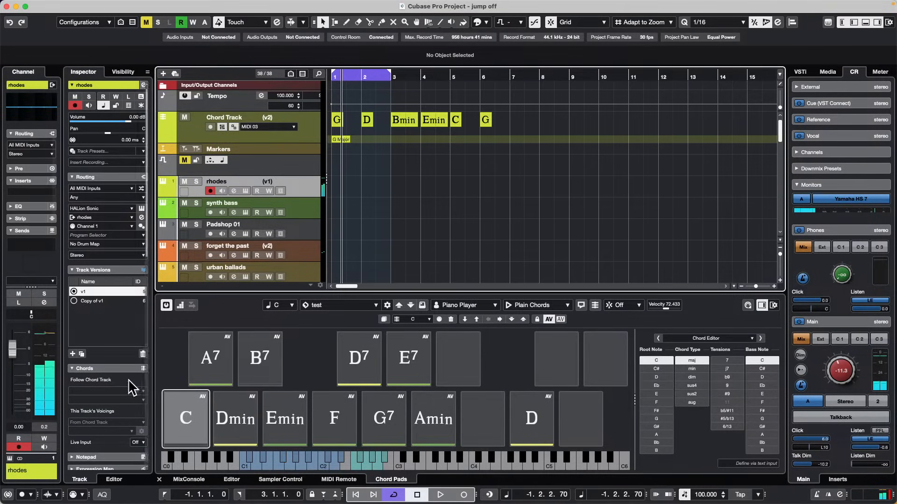
# Step: Add MIDI Monitor in the rhodes track's first MIDI insert slot and close its window
pyautogui.scroll(-5, 89, 444)
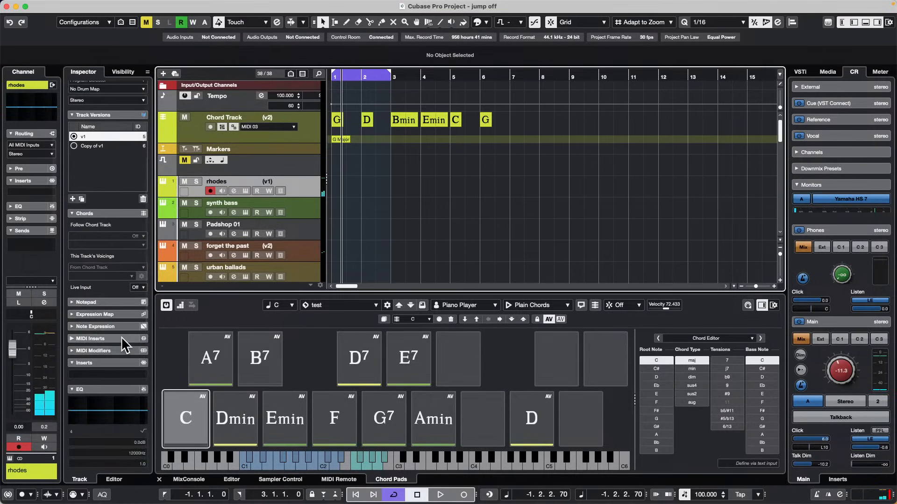
pyautogui.click(104, 338)
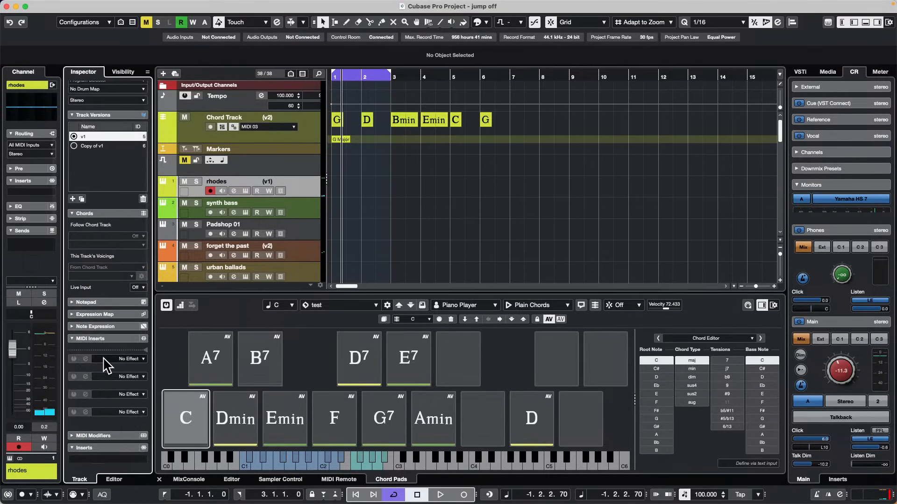
pyautogui.click(109, 359)
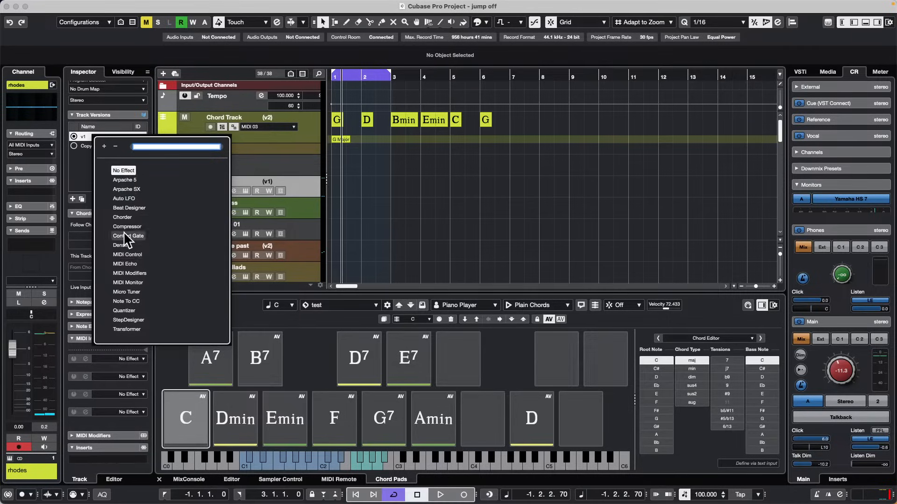
pyautogui.click(138, 281)
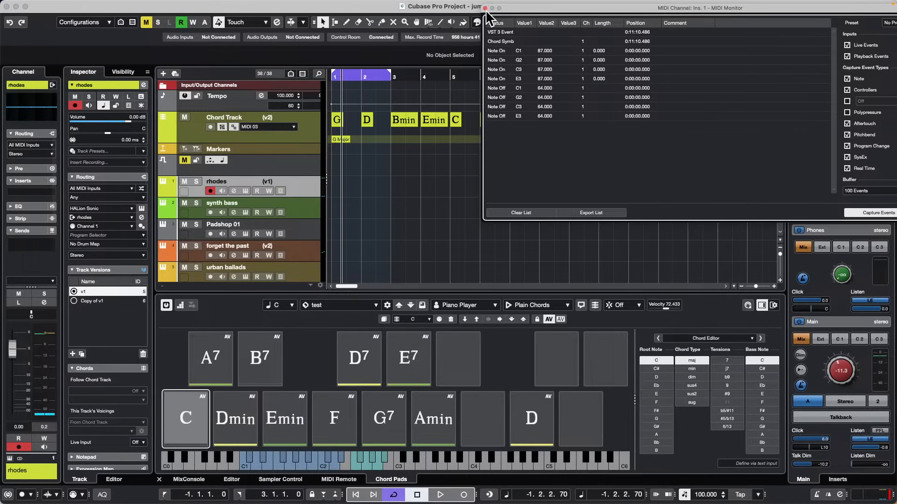
pyautogui.click(486, 8)
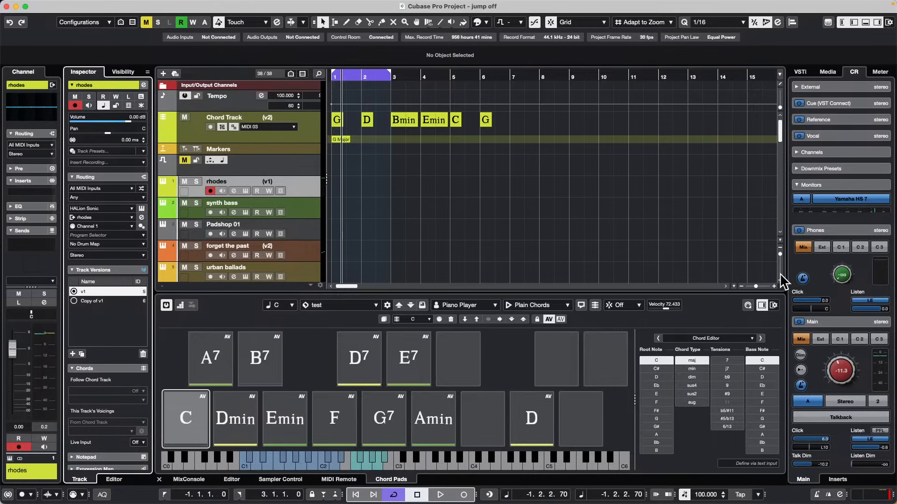
# Step: Open the On-Screen Keyboard with Alt+K and trigger the D pad from its keys
pyautogui.hotkey('alt', 'k')
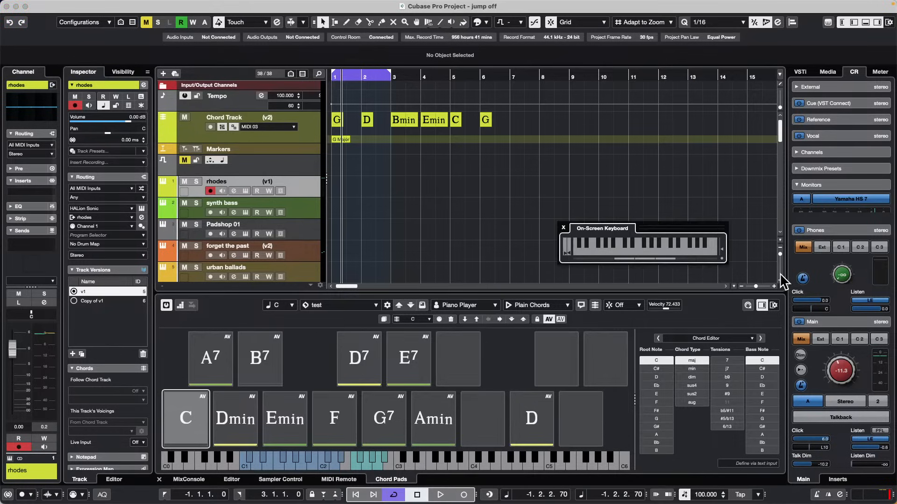
pyautogui.click(630, 248)
pyautogui.click(581, 253)
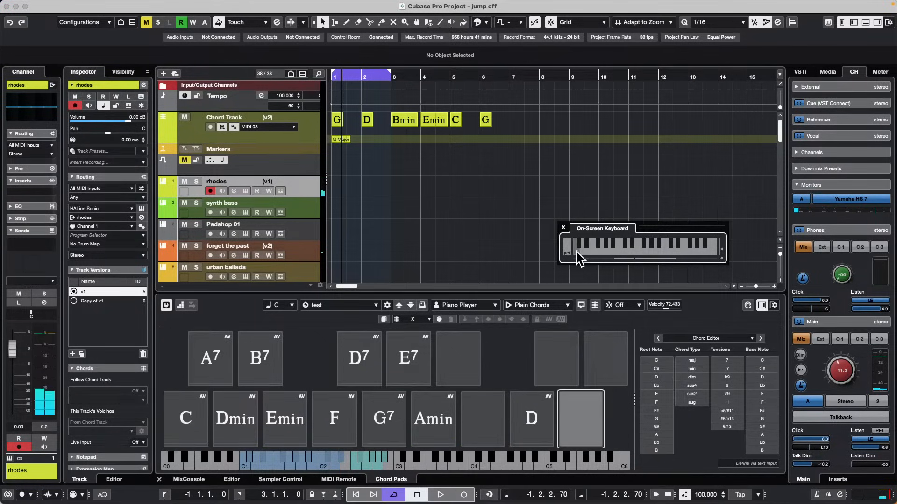
pyautogui.click(576, 252)
pyautogui.click(583, 253)
pyautogui.click(578, 252)
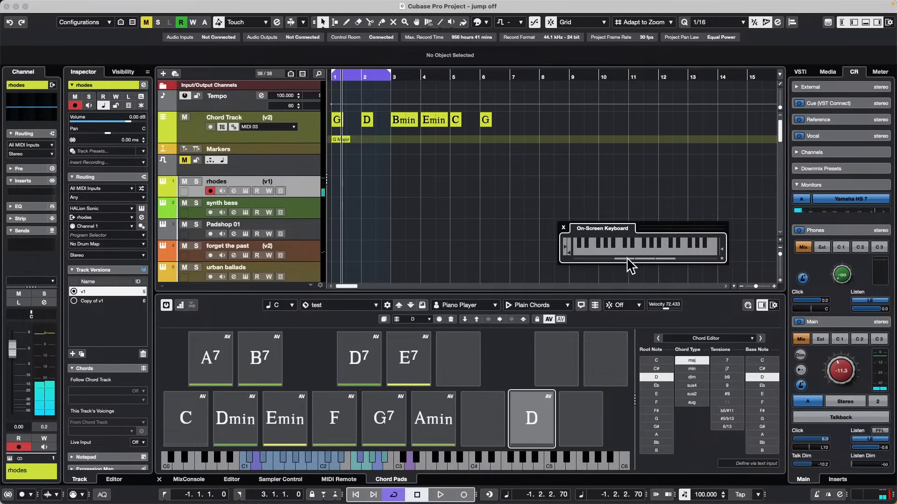
pyautogui.moveTo(624, 262); pyautogui.dragTo(580, 260)
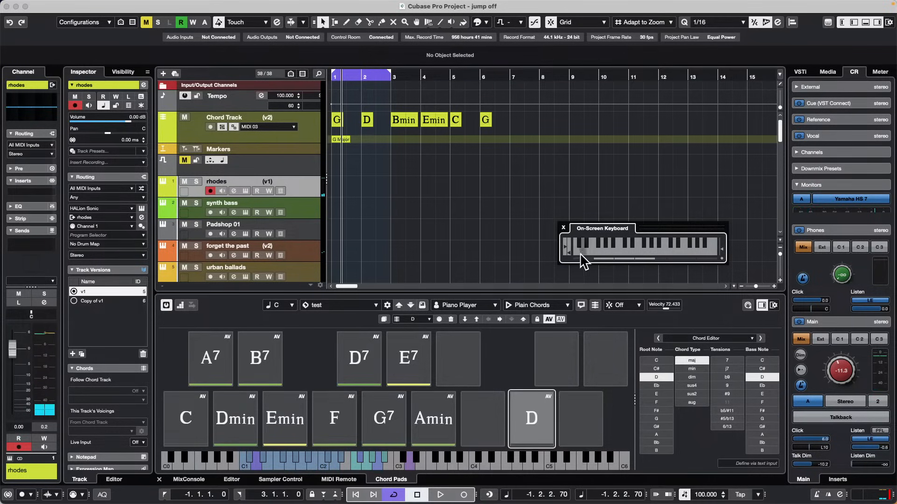
# Step: Play the C, Dmin, Emin and G7 pads from the keyboard, then select the D pad
pyautogui.click(576, 248)
pyautogui.click(581, 249)
pyautogui.click(588, 248)
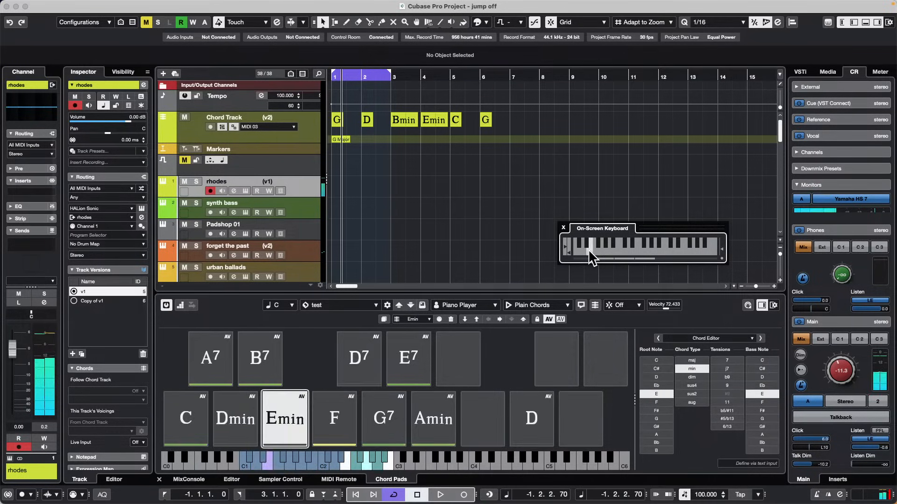
pyautogui.click(582, 248)
pyautogui.click(590, 249)
pyautogui.click(598, 249)
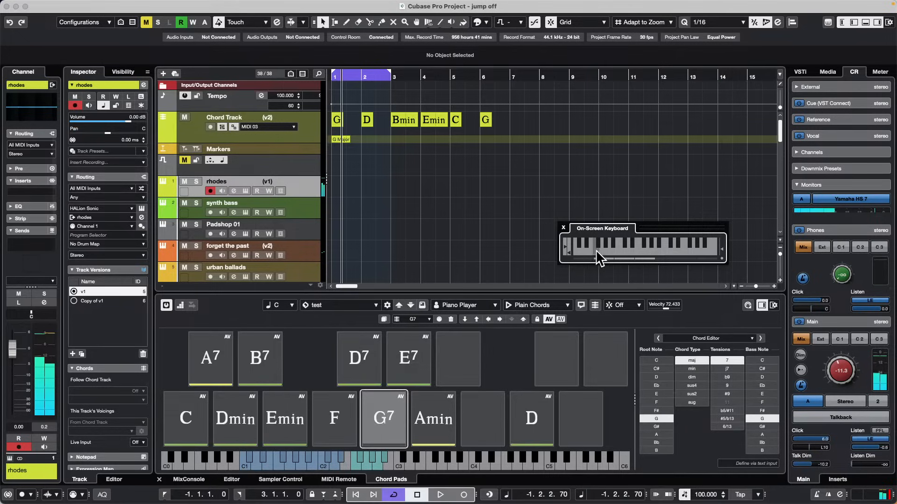
pyautogui.click(585, 249)
pyautogui.click(580, 249)
pyautogui.click(575, 248)
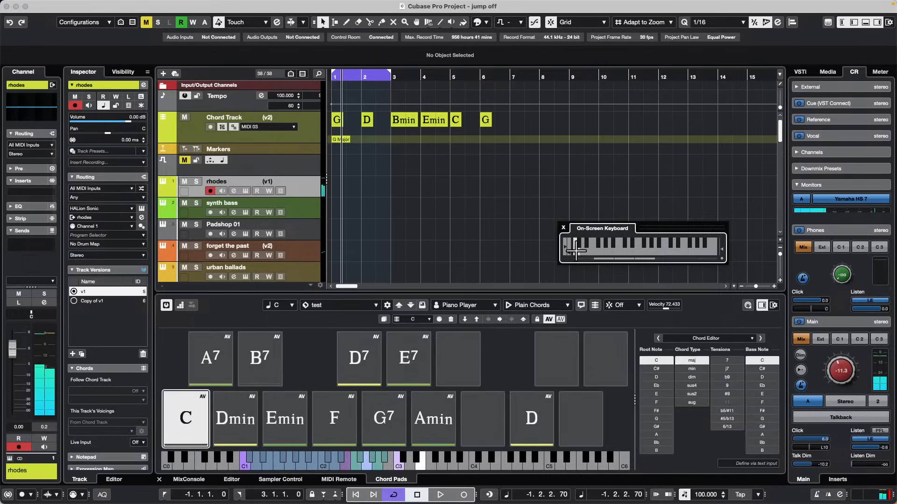
pyautogui.click(535, 419)
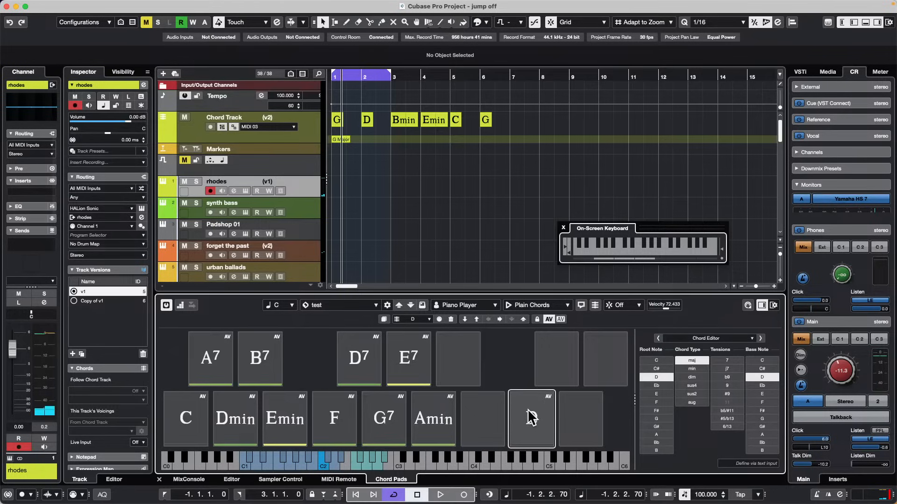
# Step: Try minor, diminished, augmented and sus2 on the D pad, settling on sus4 with 7 and 9 tensions
pyautogui.click(531, 417)
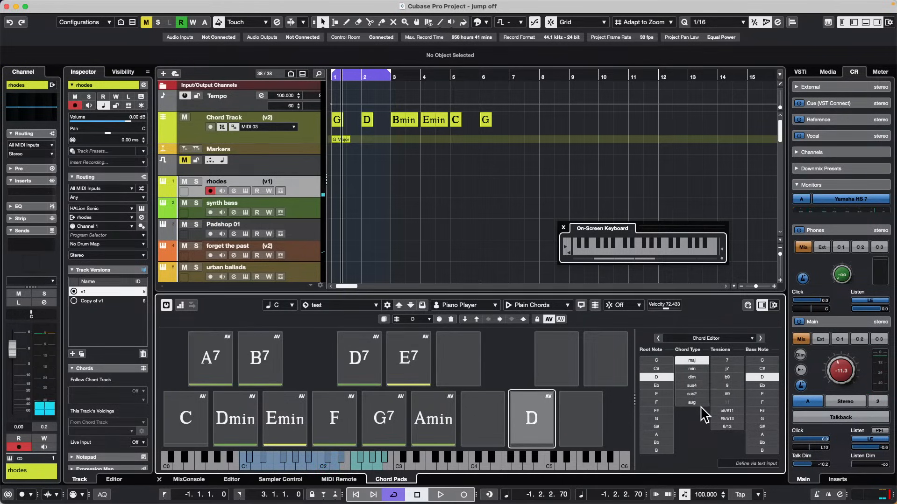
pyautogui.click(697, 368)
pyautogui.click(700, 377)
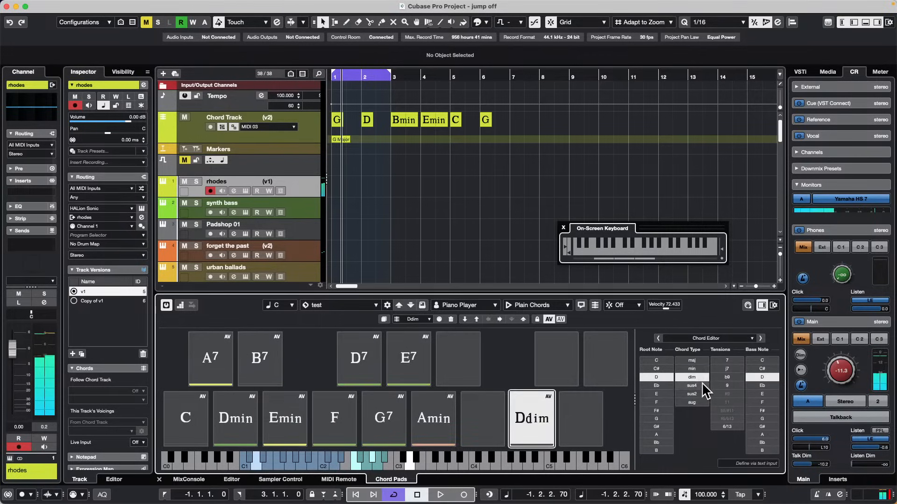
pyautogui.click(701, 402)
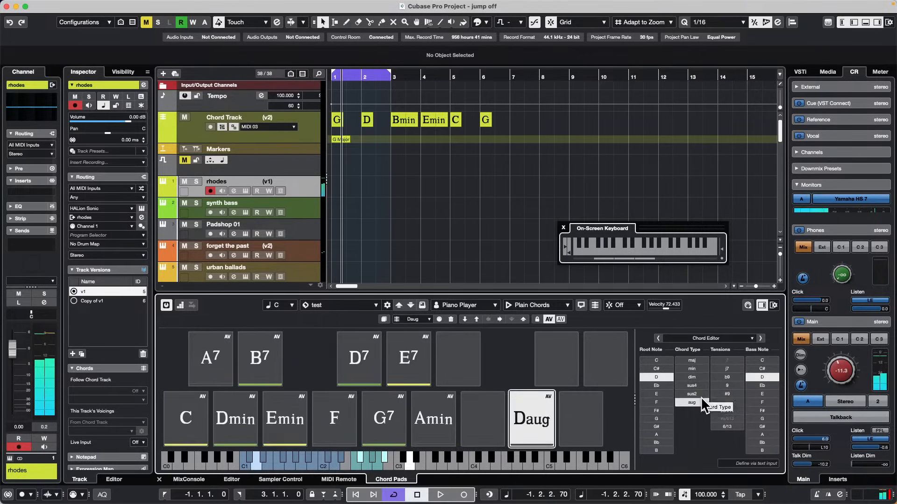
pyautogui.click(699, 393)
pyautogui.click(699, 385)
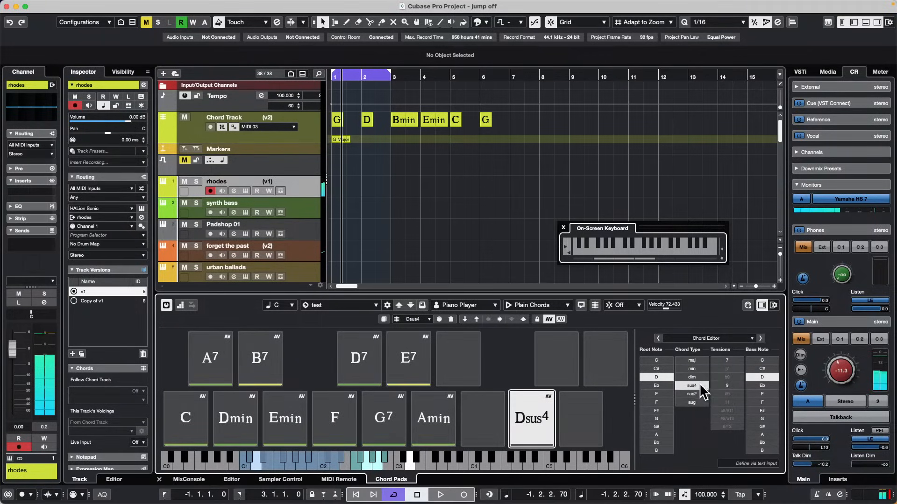
pyautogui.click(733, 359)
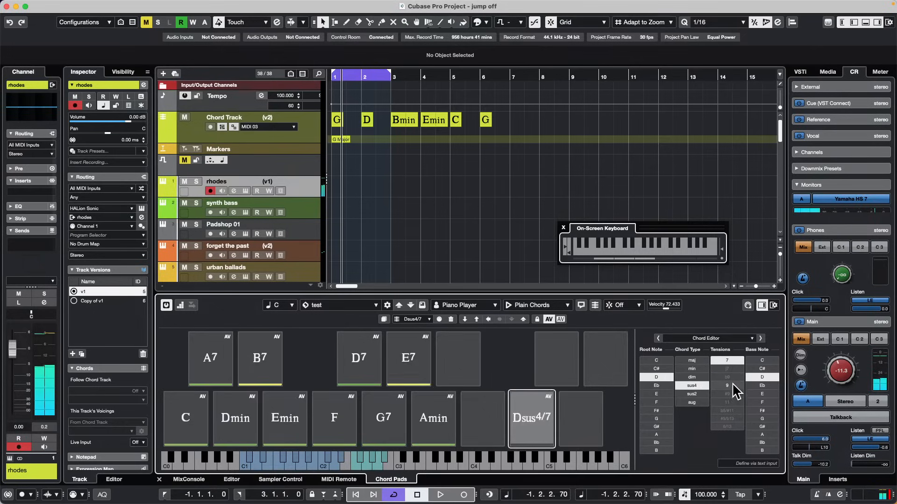
pyautogui.click(731, 387)
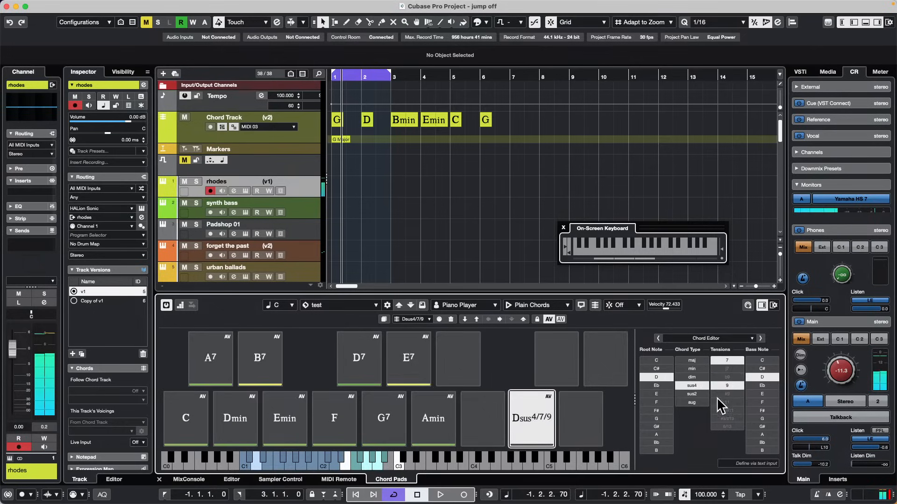
# Step: Try several bass notes under the sus chord, ending with E as the bass
pyautogui.click(770, 418)
pyautogui.click(769, 433)
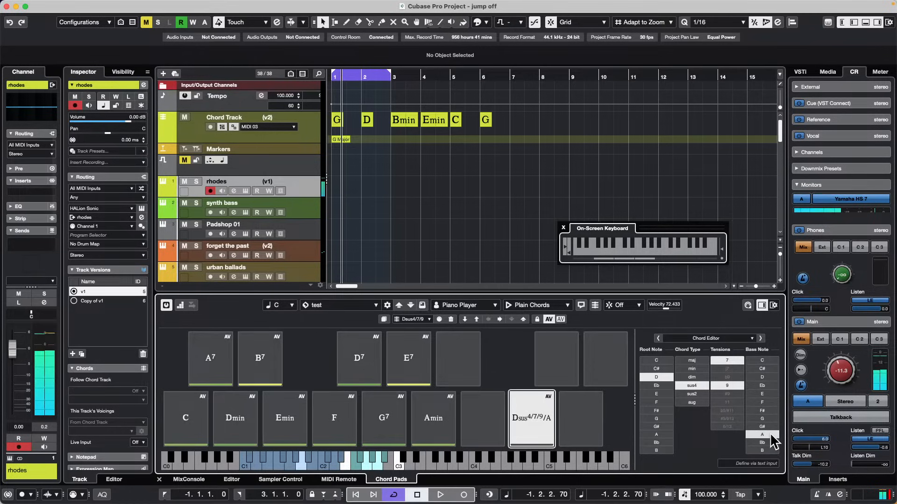
pyautogui.click(771, 412)
pyautogui.click(772, 394)
pyautogui.click(772, 377)
pyautogui.click(769, 361)
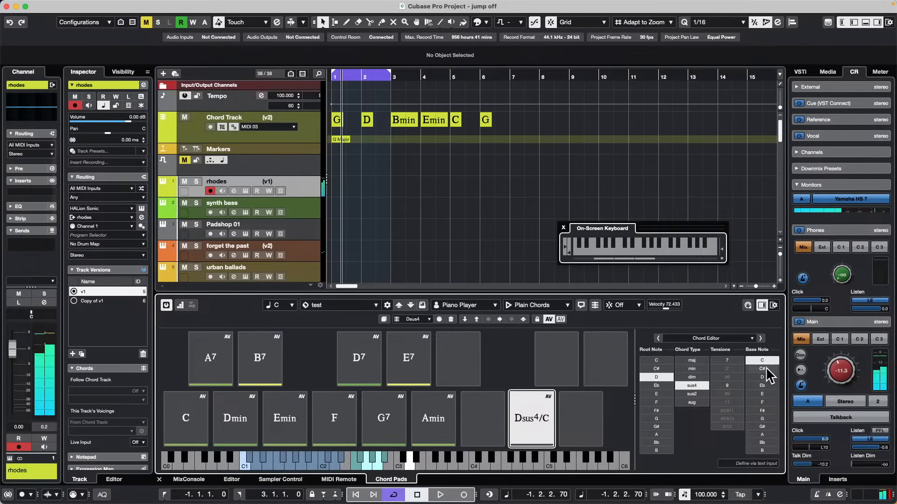
pyautogui.click(769, 394)
pyautogui.click(769, 412)
pyautogui.click(770, 427)
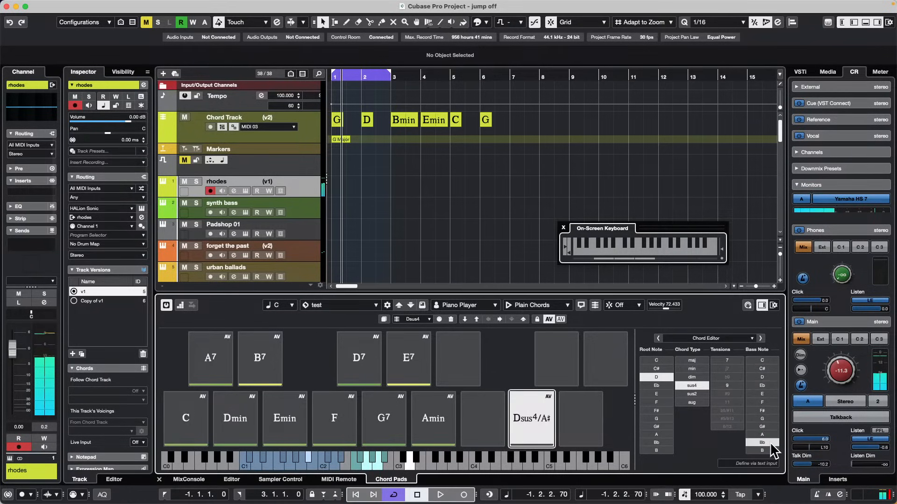
pyautogui.click(767, 419)
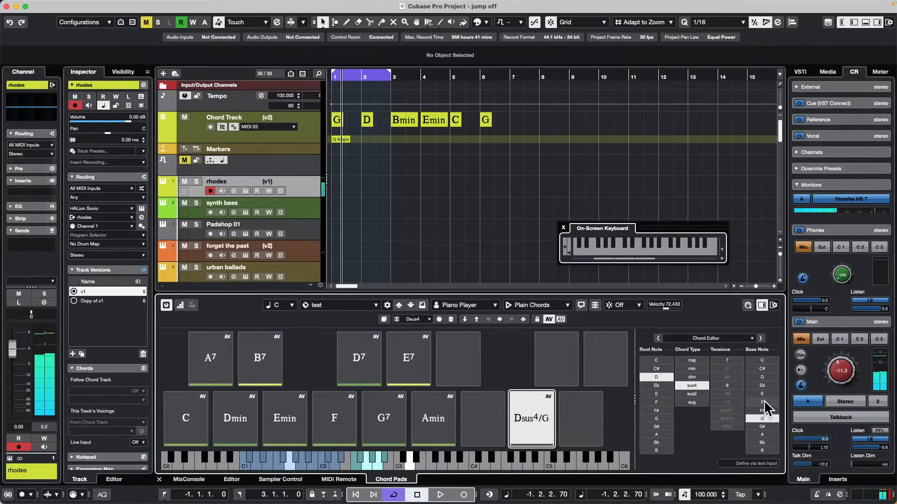
pyautogui.click(764, 403)
pyautogui.click(767, 394)
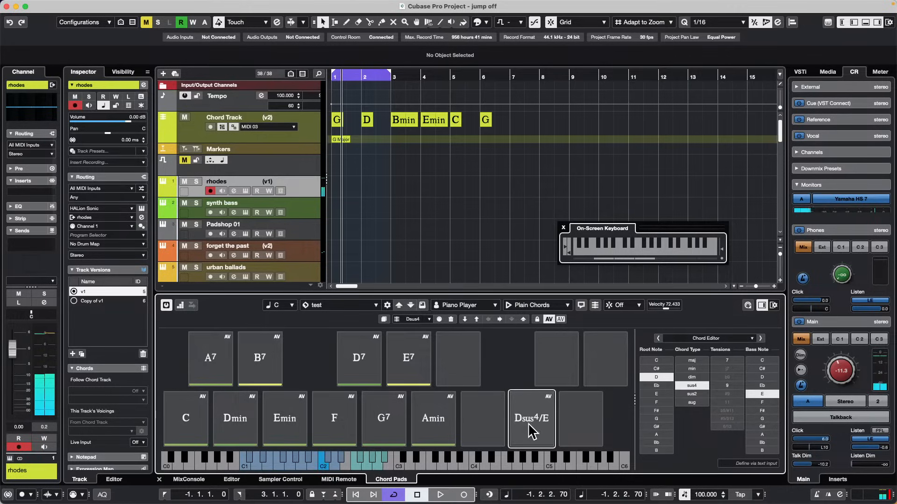
# Step: Transpose the pad to C#sus4/D# and audition it several times
pyautogui.scroll(-1, 527, 441)
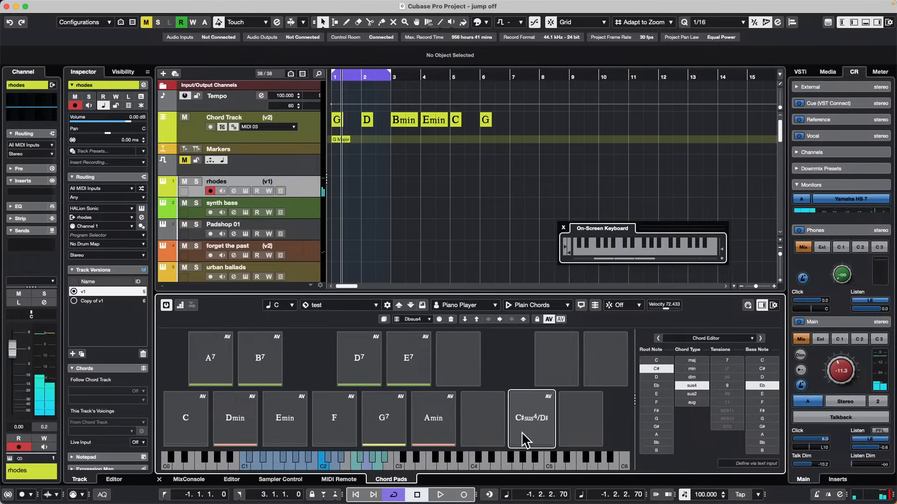
pyautogui.click(522, 435)
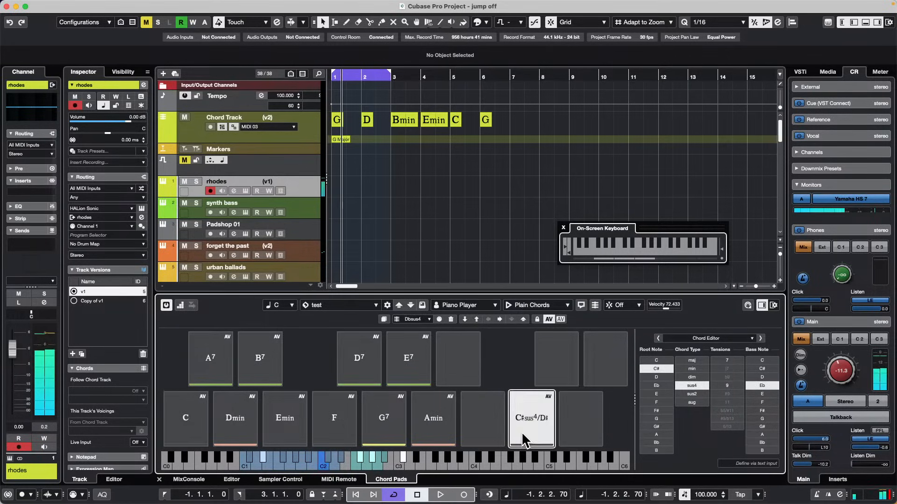
pyautogui.click(522, 434)
pyautogui.click(522, 433)
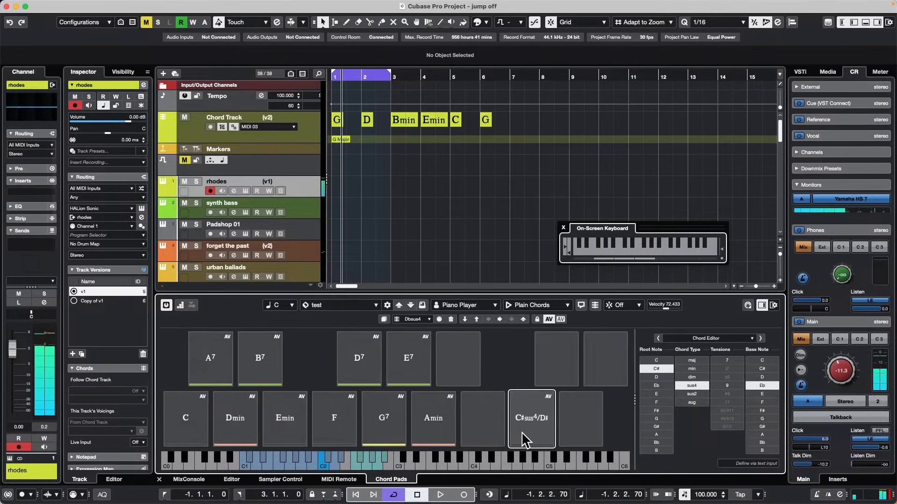
pyautogui.click(522, 433)
pyautogui.click(523, 433)
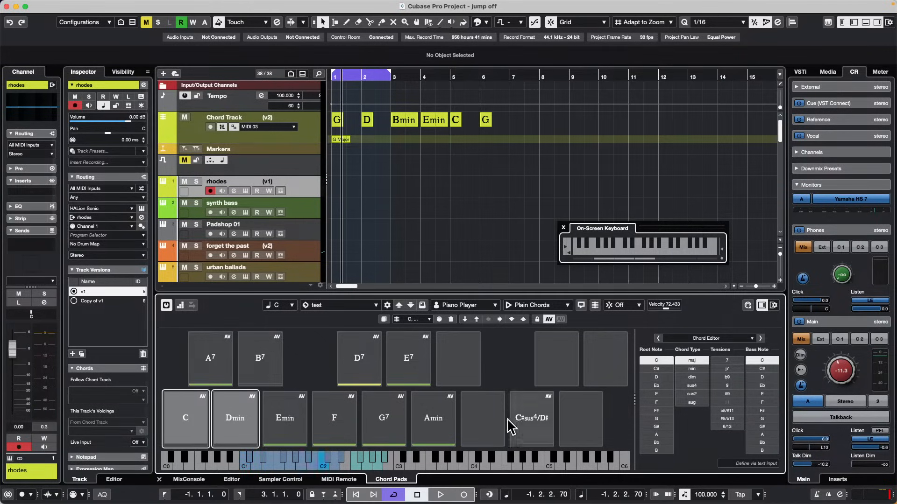
# Step: Audition the Amin, G7, F and C#sus4/D# chord pads
pyautogui.click(443, 424)
pyautogui.click(383, 416)
pyautogui.click(356, 415)
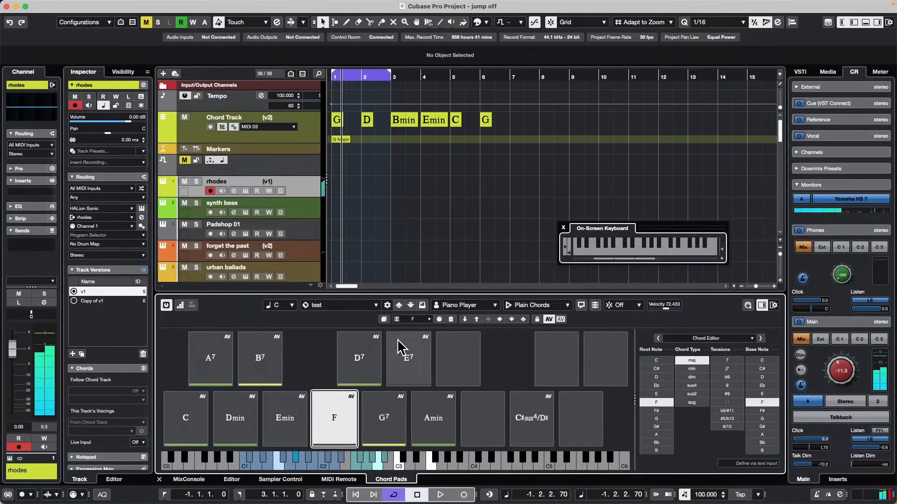
pyautogui.click(531, 420)
pyautogui.click(337, 426)
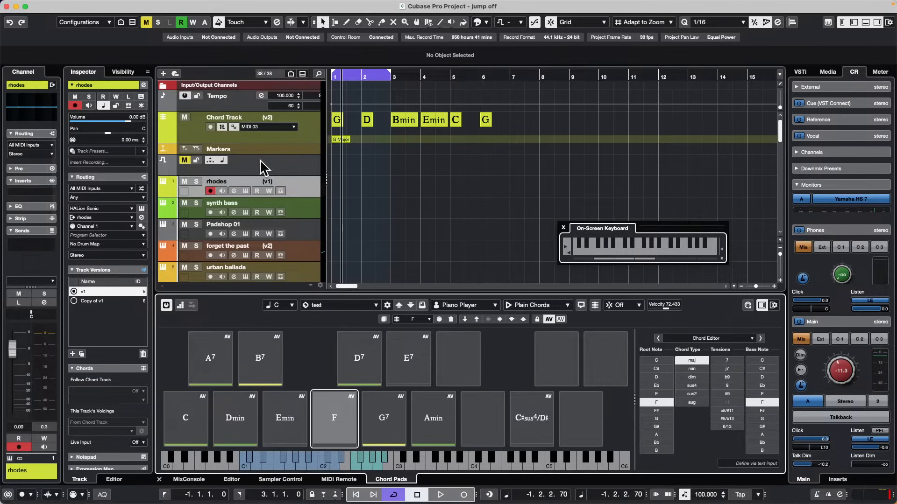
# Step: Open the rhodes track's HALion Sonic 7 window and move it aside to reveal the Inspector
pyautogui.click(242, 189)
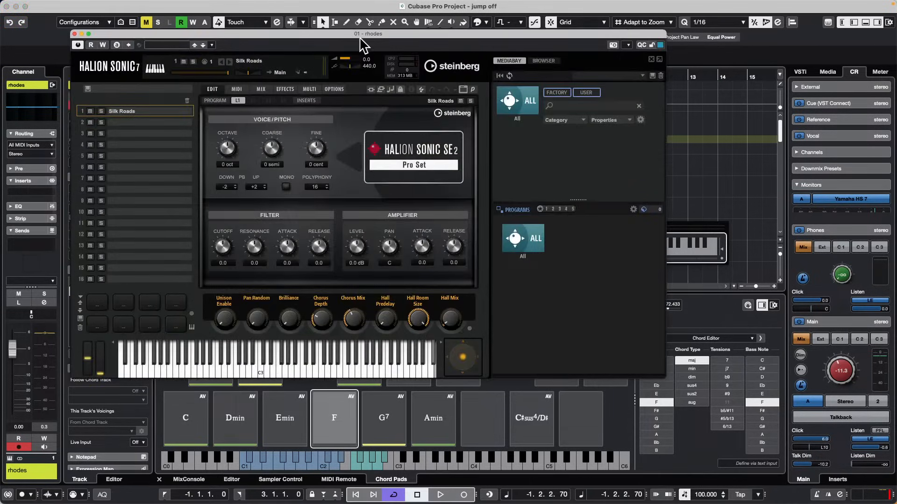
pyautogui.moveTo(360, 39); pyautogui.dragTo(517, 30)
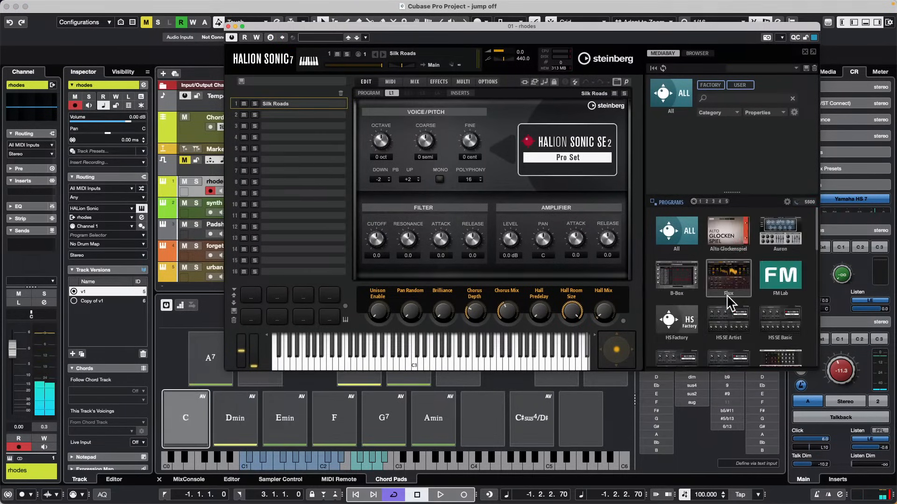
pyautogui.scroll(-2, 705, 296)
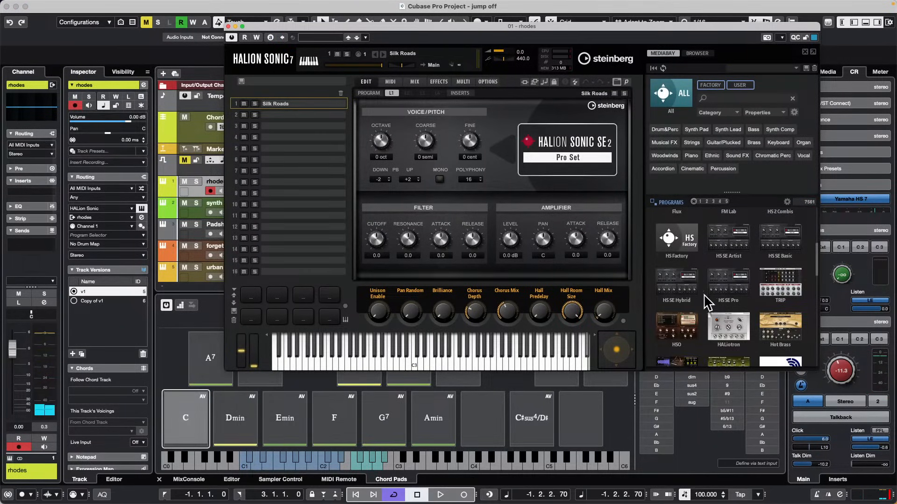
pyautogui.scroll(-3, 708, 303)
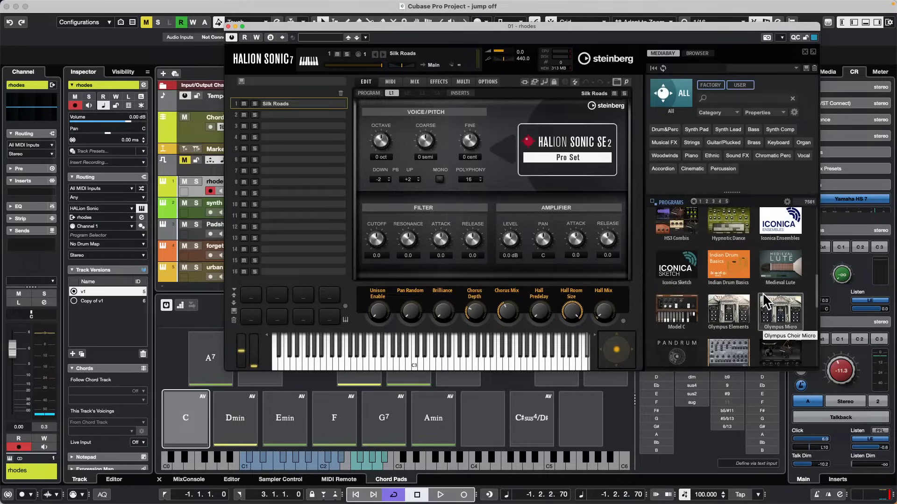
pyautogui.scroll(-6, 758, 293)
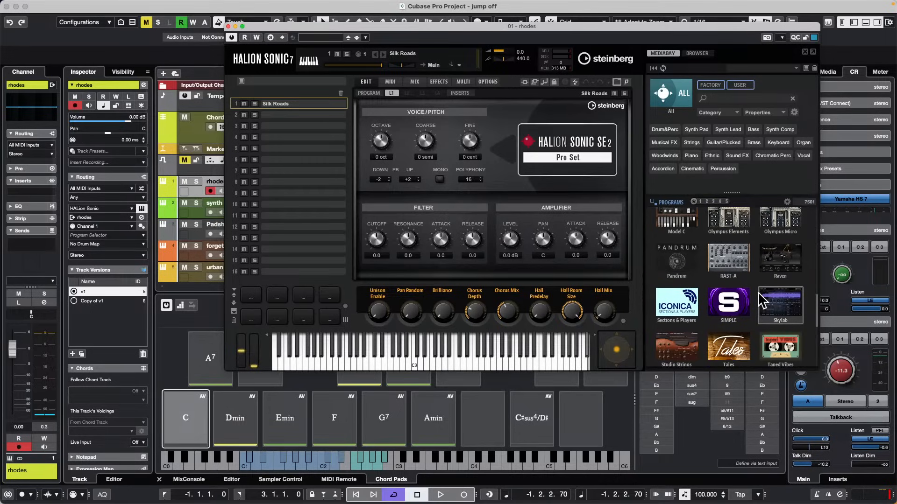
pyautogui.scroll(-1, 758, 294)
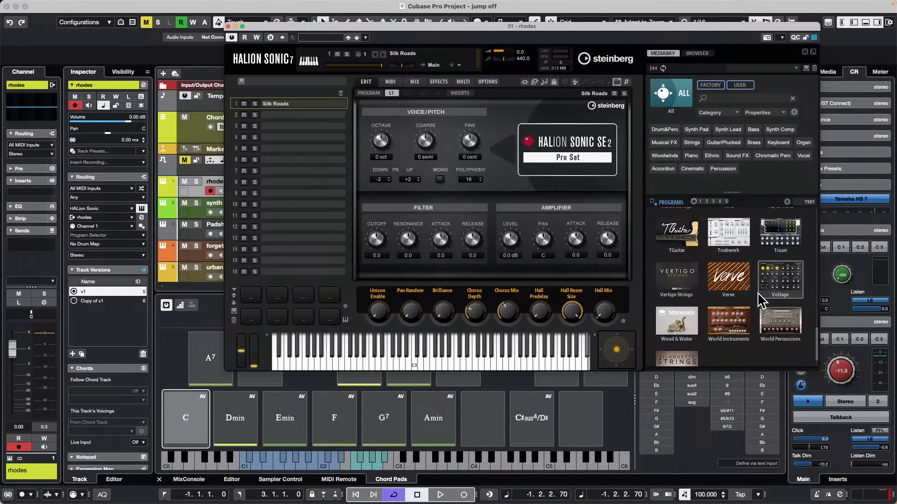
pyautogui.scroll(-1, 757, 299)
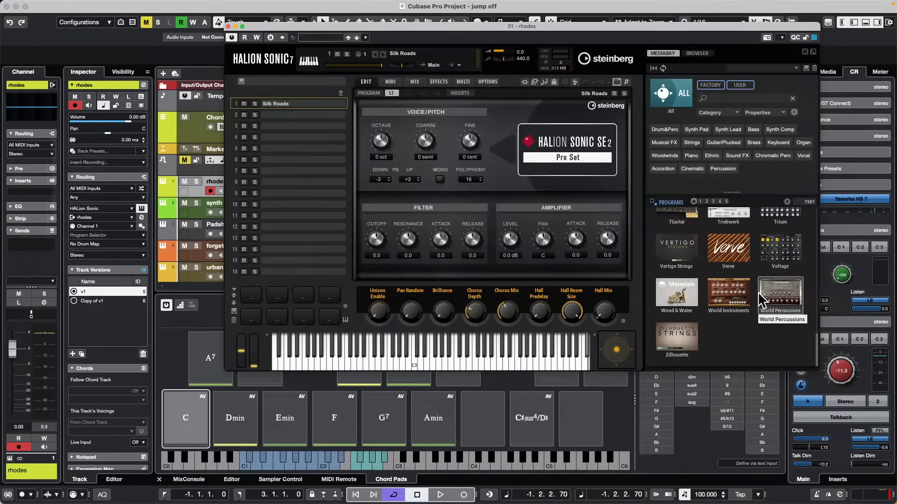
pyautogui.scroll(10, 758, 299)
# Step: Load the FM Lab program Angels into HALion's slot 2
pyautogui.click(728, 298)
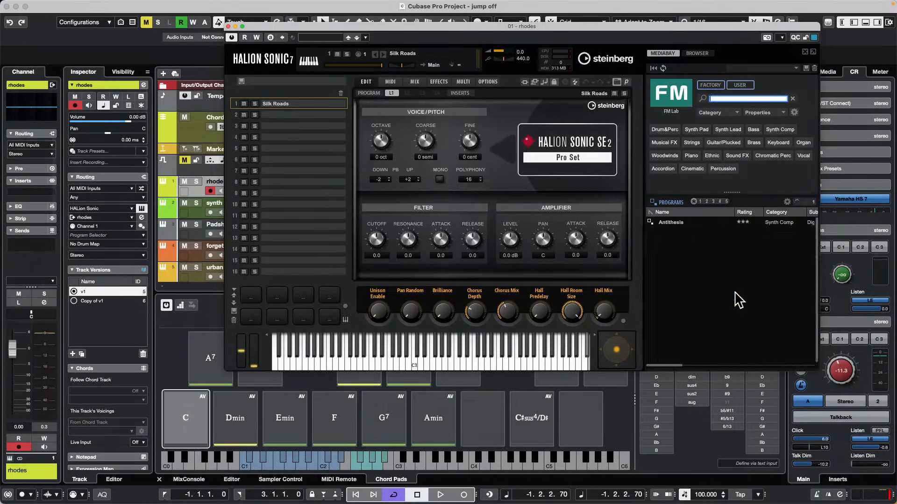
pyautogui.moveTo(673, 270); pyautogui.dragTo(294, 125)
pyautogui.moveTo(297, 124); pyautogui.dragTo(297, 124)
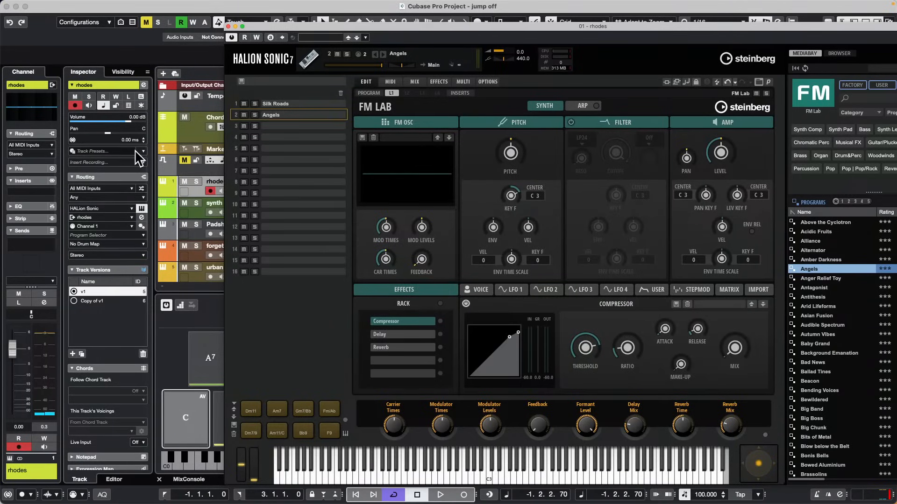
# Step: Try MIDI channel 2 for the rhodes track, then set it back to channel 1
pyautogui.click(108, 227)
pyautogui.click(117, 268)
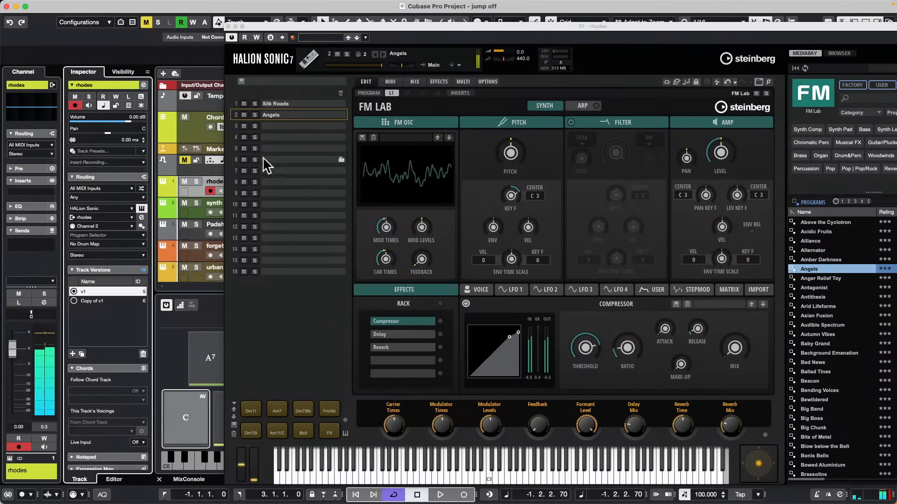
pyautogui.click(105, 227)
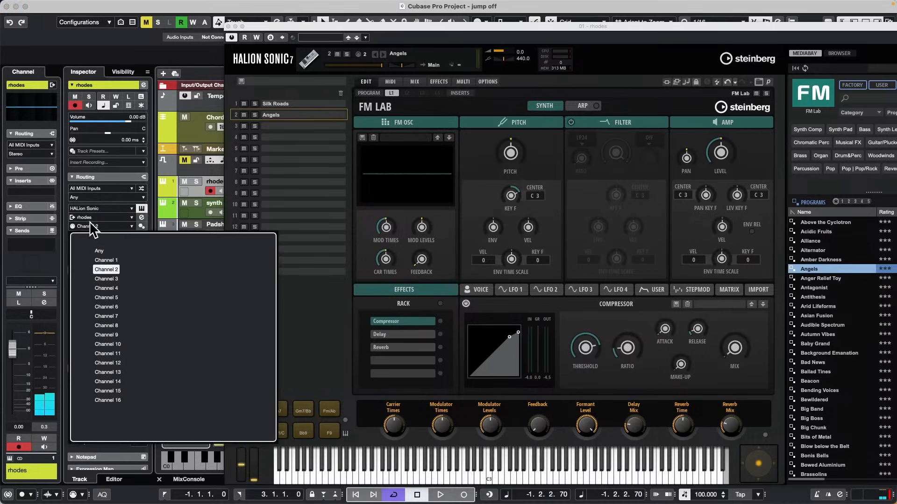
pyautogui.click(112, 261)
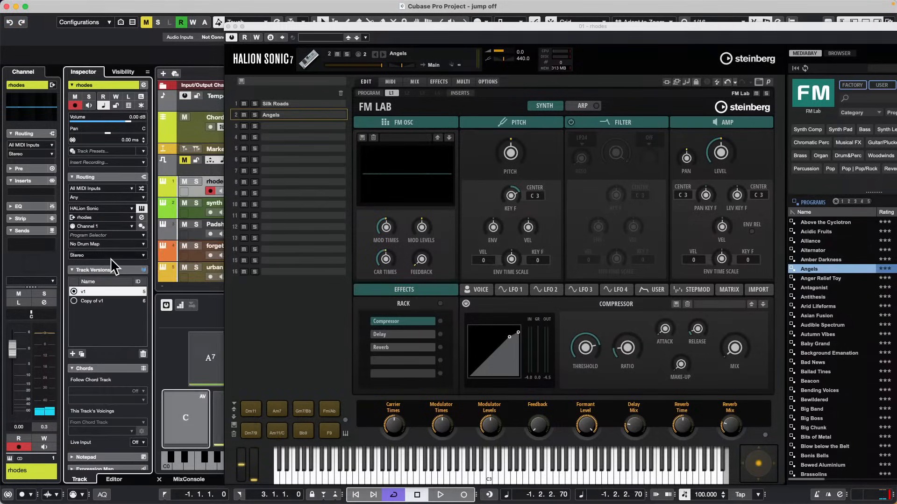
# Step: Set the Angels slot to MIDI channel 1 on HALion's MIDI page
pyautogui.click(299, 105)
pyautogui.click(390, 82)
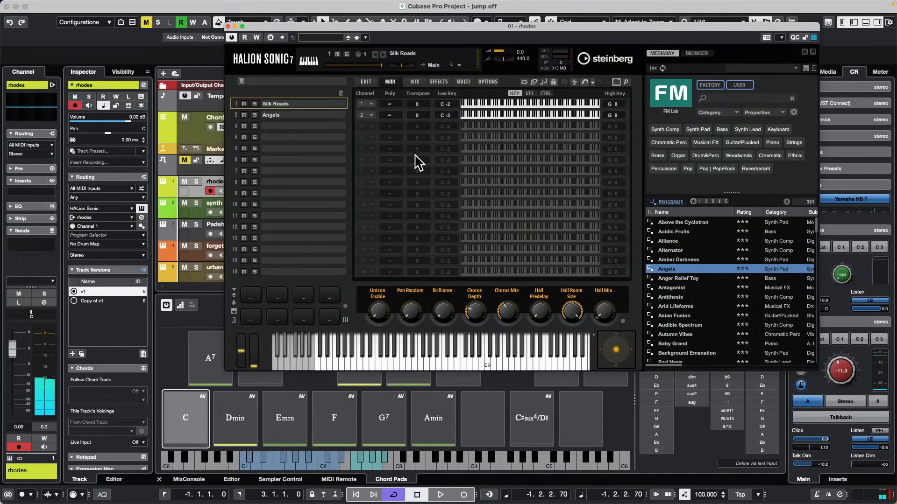
pyautogui.click(372, 115)
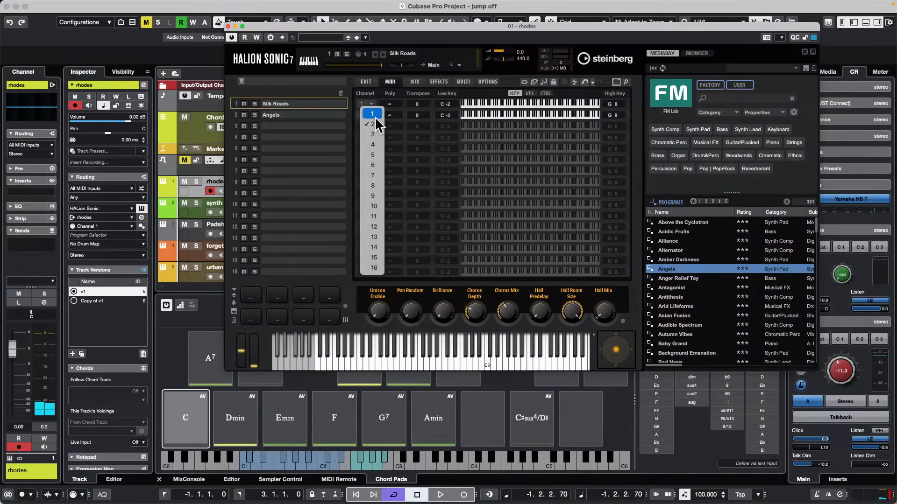
pyautogui.click(376, 112)
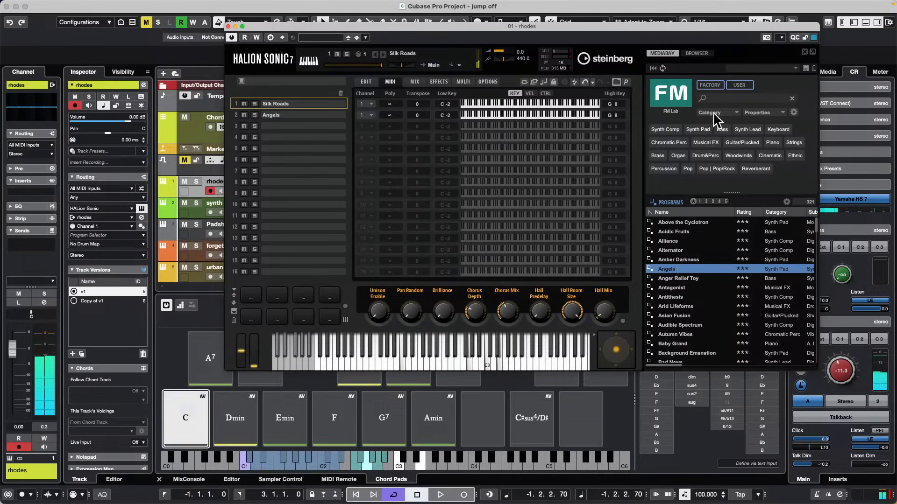
# Step: Load HALiotron's Engulfed Choir into empty slot 3 and set it to MIDI channel 1
pyautogui.click(680, 108)
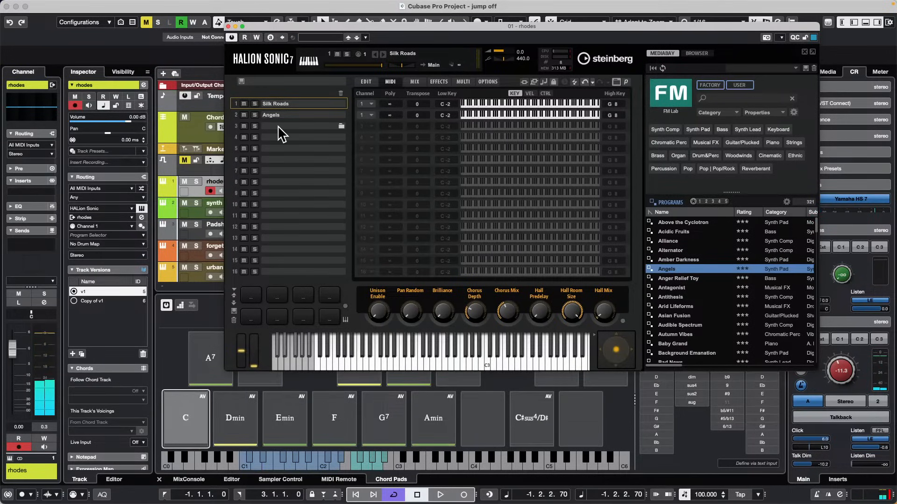
pyautogui.click(394, 126)
pyautogui.scroll(-3, 726, 239)
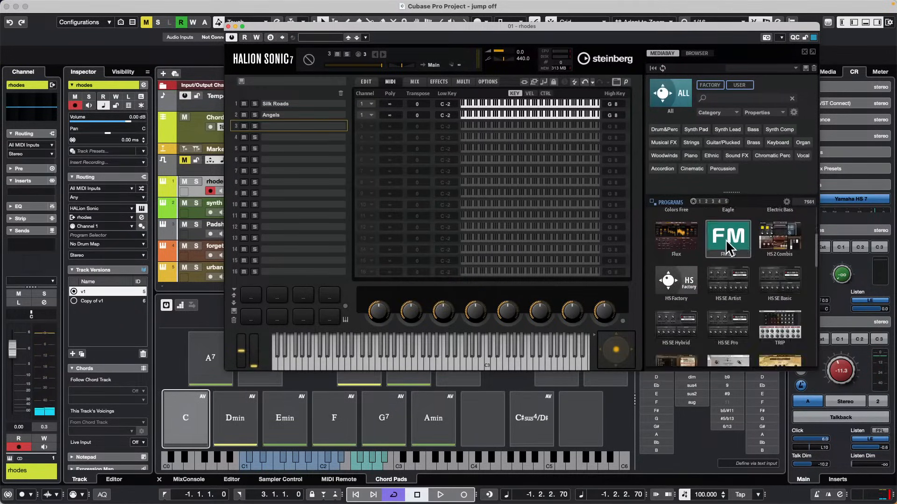
pyautogui.scroll(-2, 727, 241)
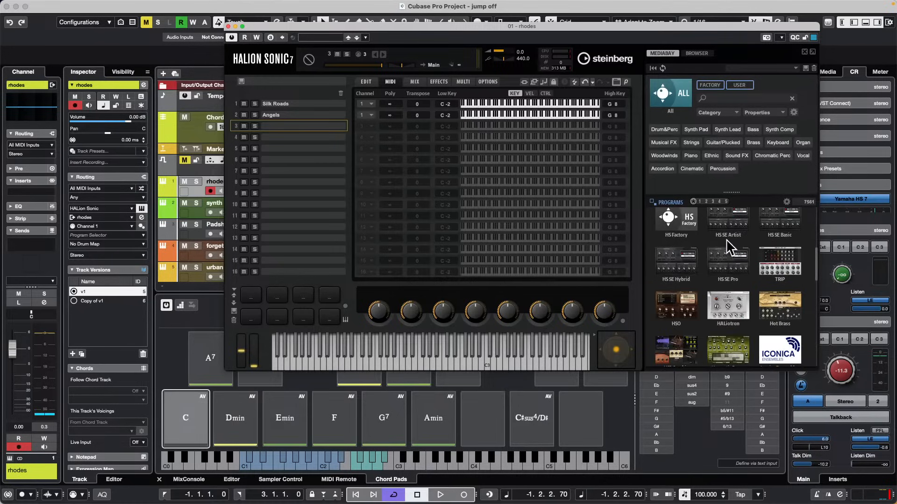
pyautogui.click(741, 295)
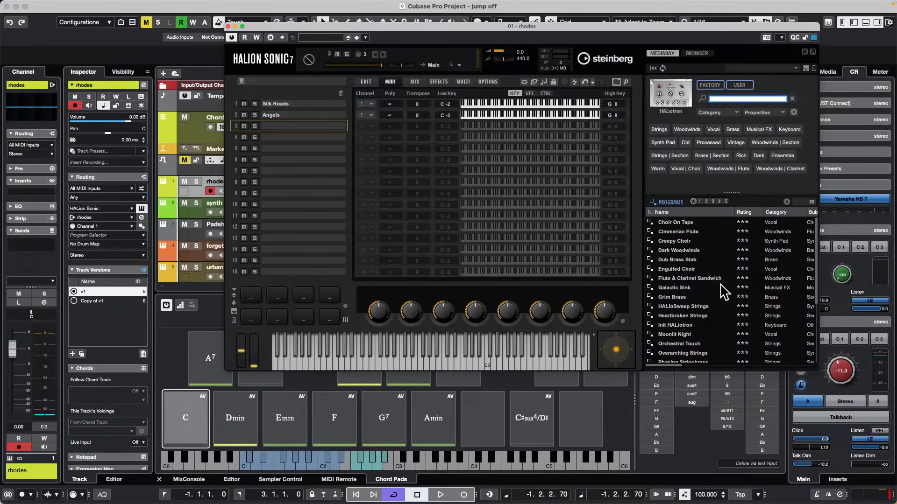
pyautogui.moveTo(660, 270); pyautogui.dragTo(322, 126)
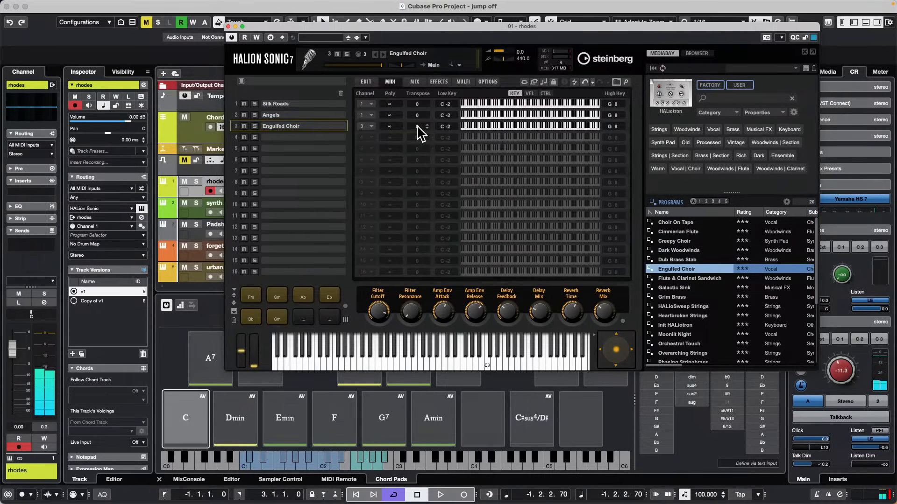
pyautogui.click(365, 126)
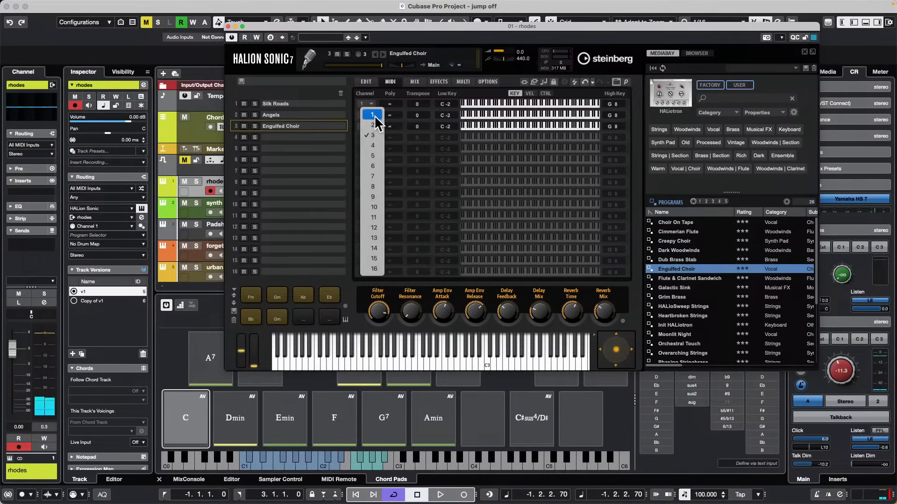
pyautogui.click(374, 115)
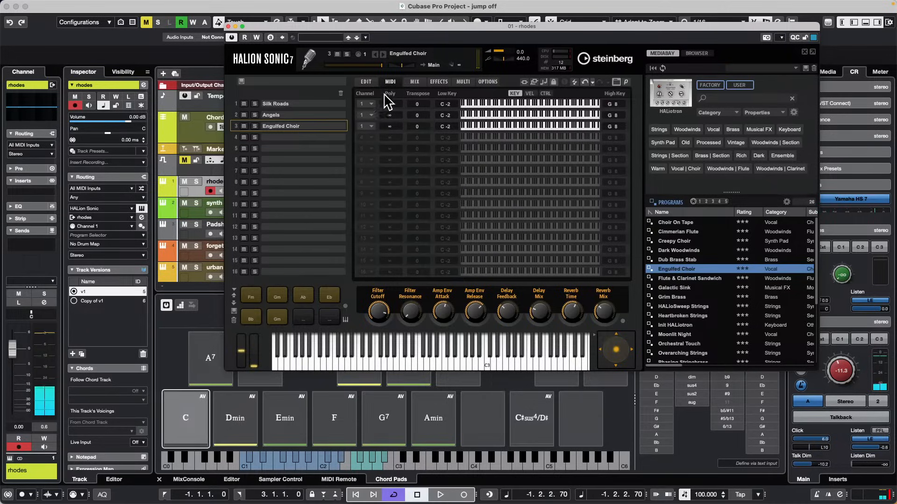
# Step: Close HALion Sonic and add a new MIDI track below rhodes
pyautogui.click(228, 26)
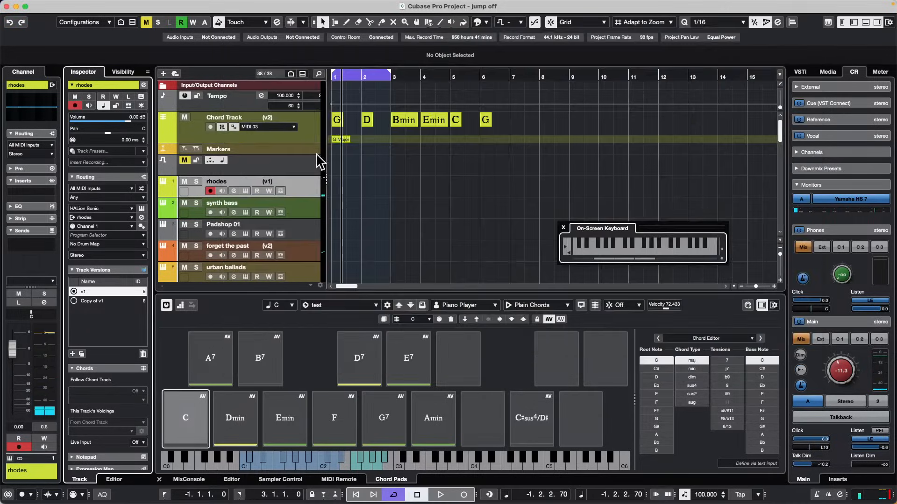
pyautogui.rightClick(298, 187)
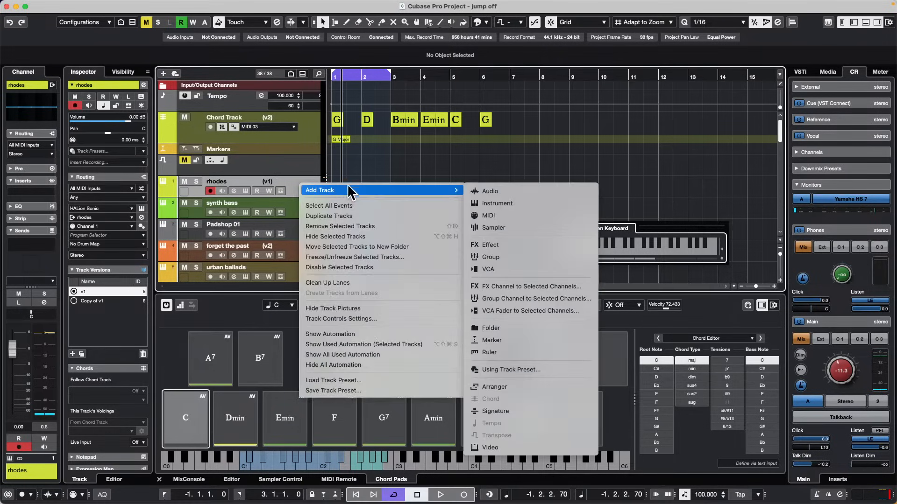
pyautogui.moveTo(444, 191)
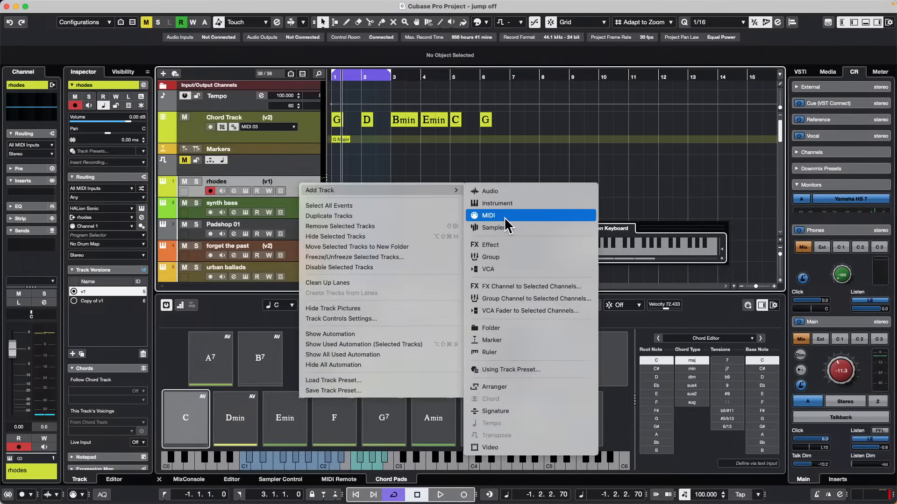
pyautogui.click(489, 216)
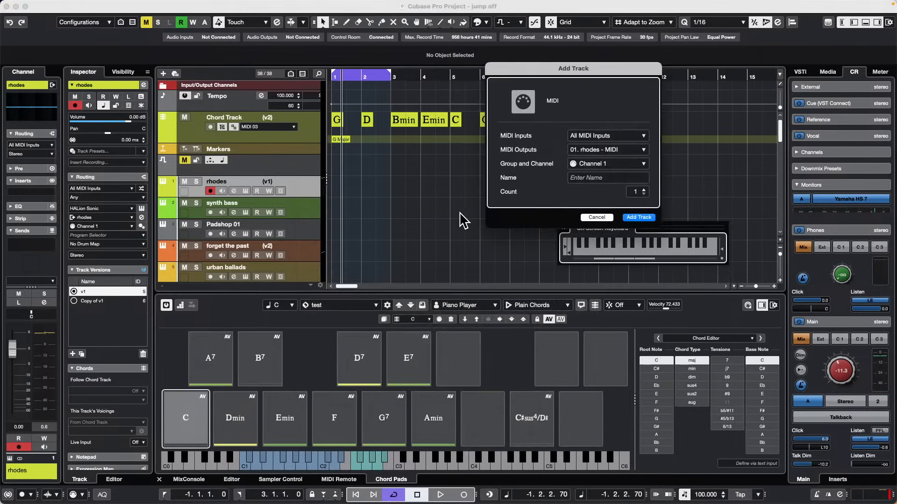
pyautogui.click(638, 217)
# Step: Select MIDI 01 and collapse its Routing and Track Versions Inspector sections
pyautogui.click(316, 209)
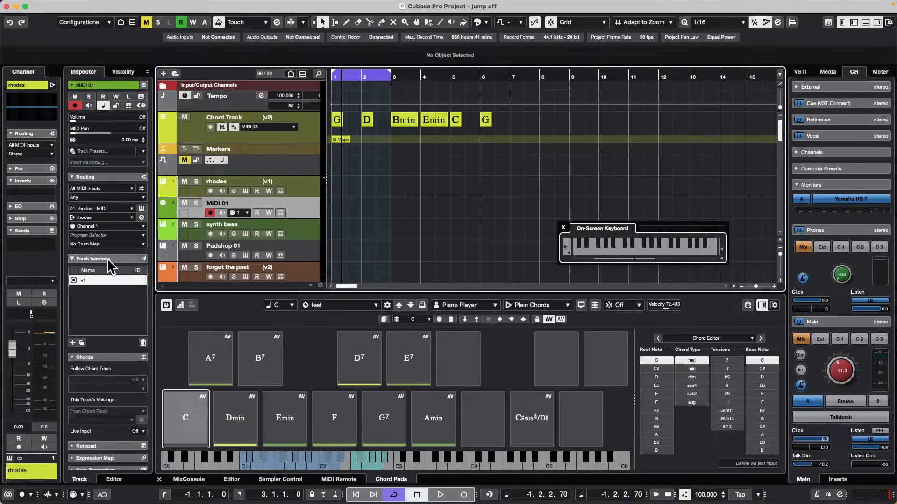
pyautogui.click(107, 177)
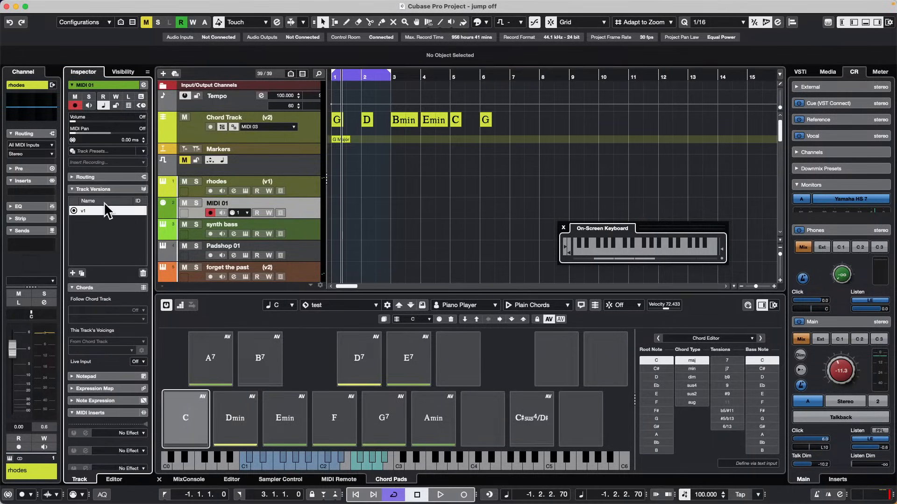
pyautogui.click(119, 190)
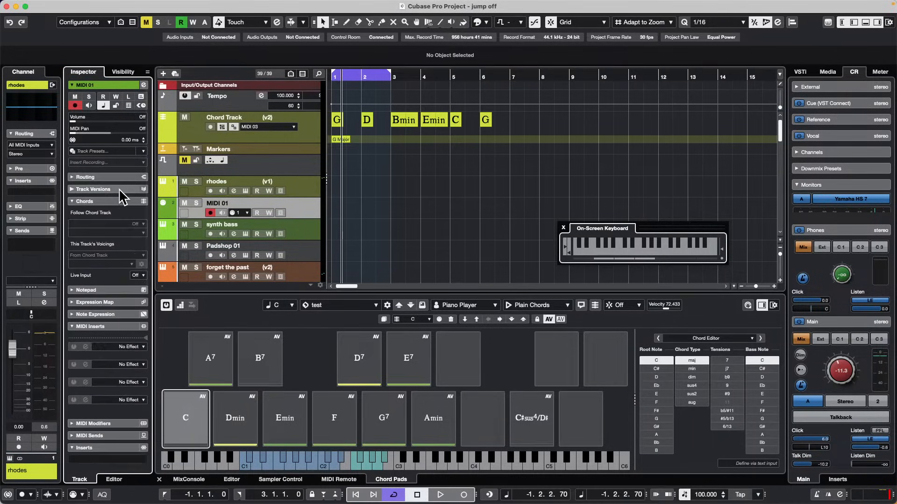
# Step: Route MIDI 01's first MIDI send to 01. rhodes - MIDI, leaving send 2 unset
pyautogui.click(112, 327)
pyautogui.click(112, 350)
pyautogui.scroll(-2, 111, 361)
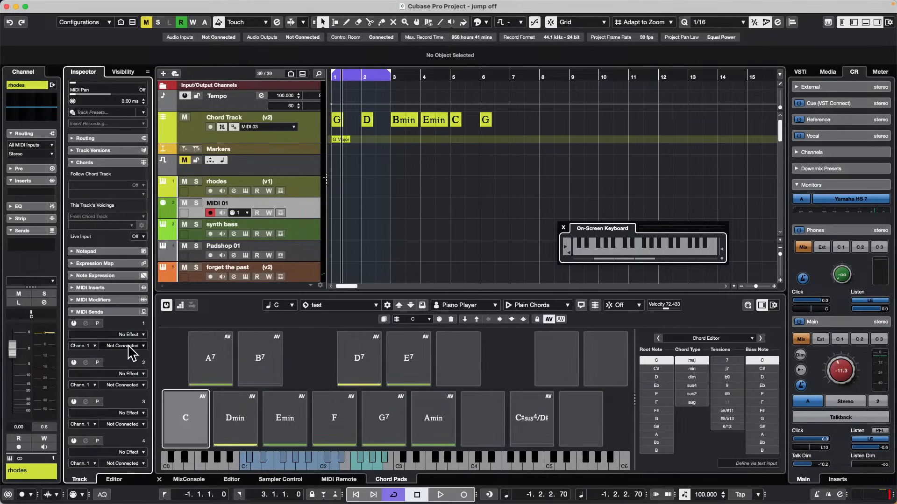
pyautogui.click(129, 347)
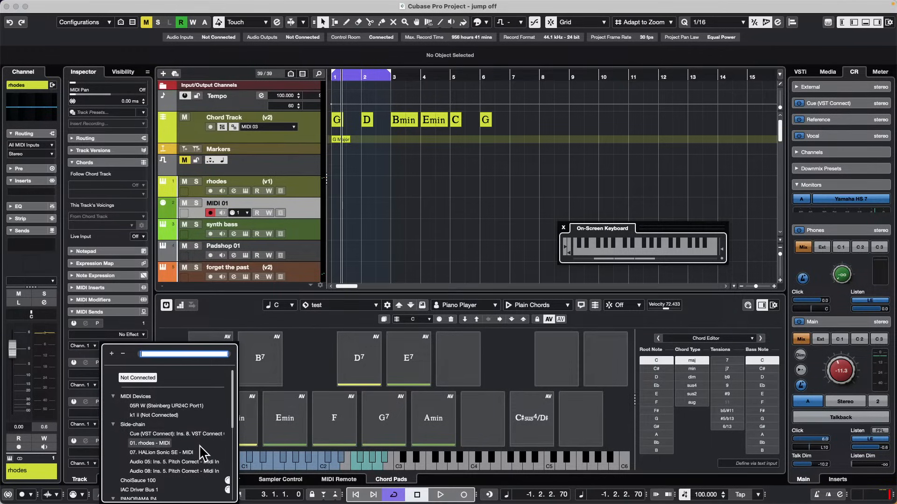
pyautogui.click(150, 443)
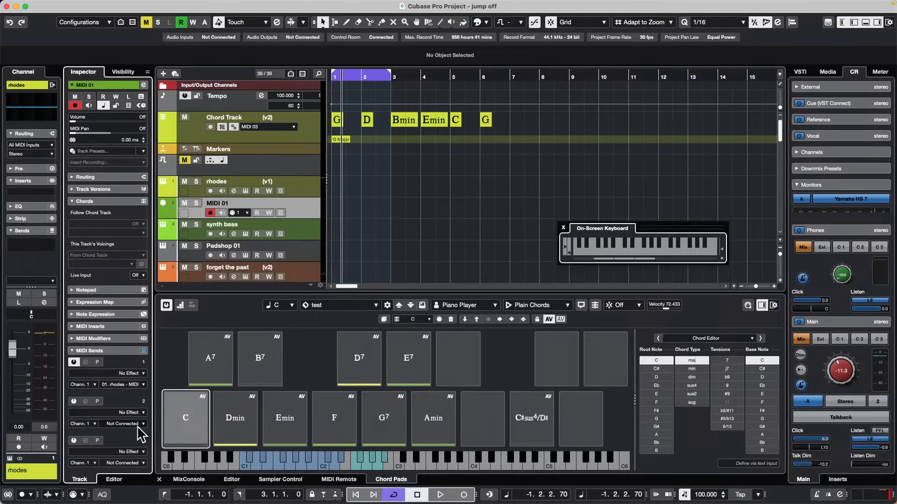
pyautogui.click(140, 423)
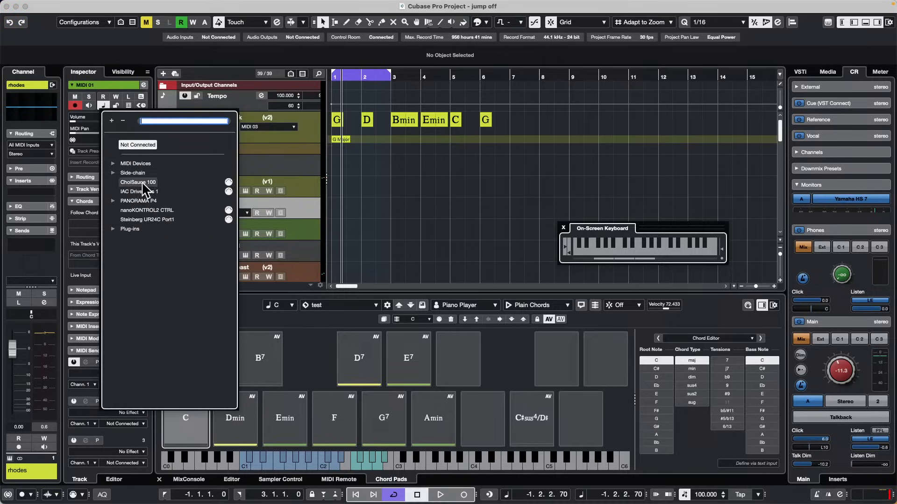
pyautogui.click(445, 243)
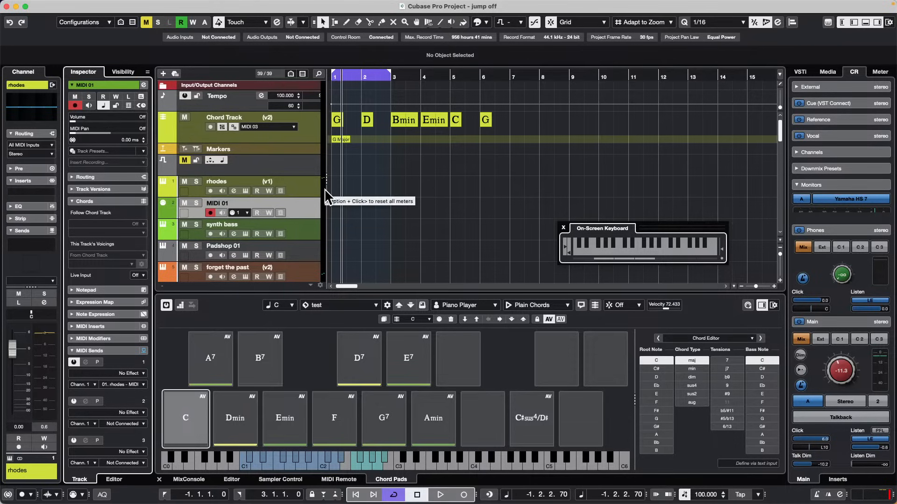
# Step: Create a new empty project in the confirmed project folder
pyautogui.click(67, 6)
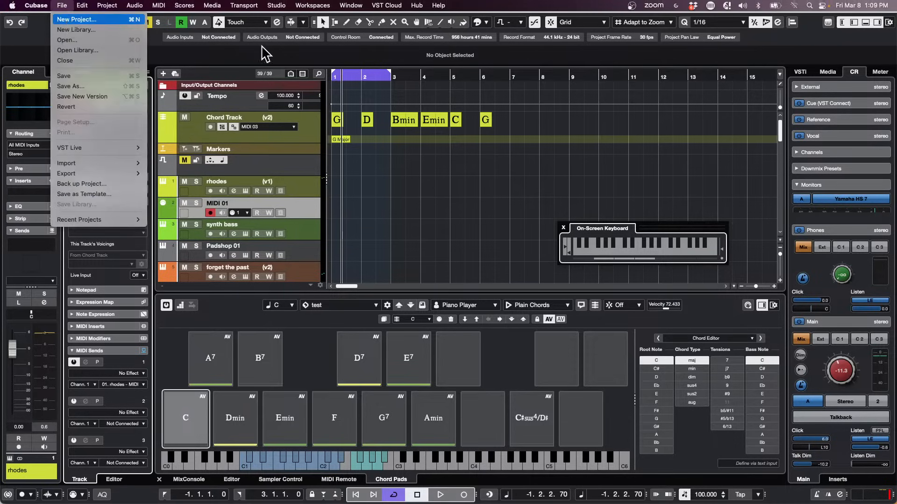
pyautogui.click(77, 16)
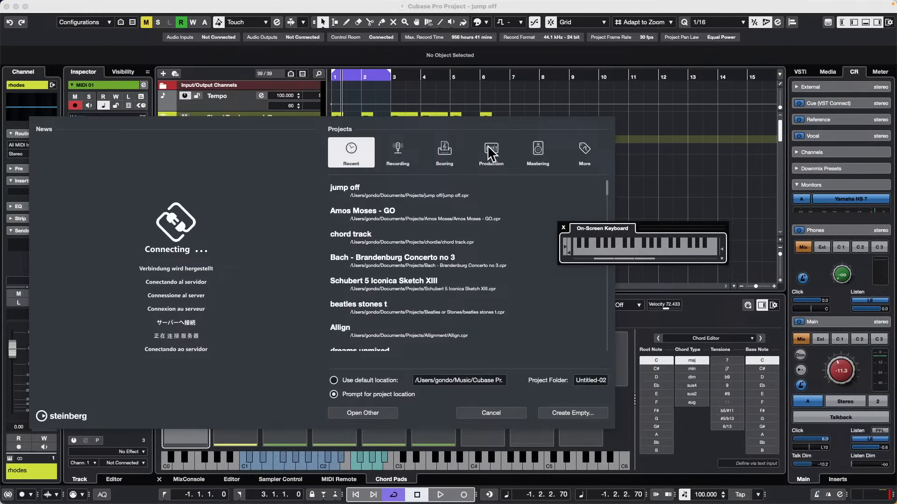
pyautogui.click(582, 417)
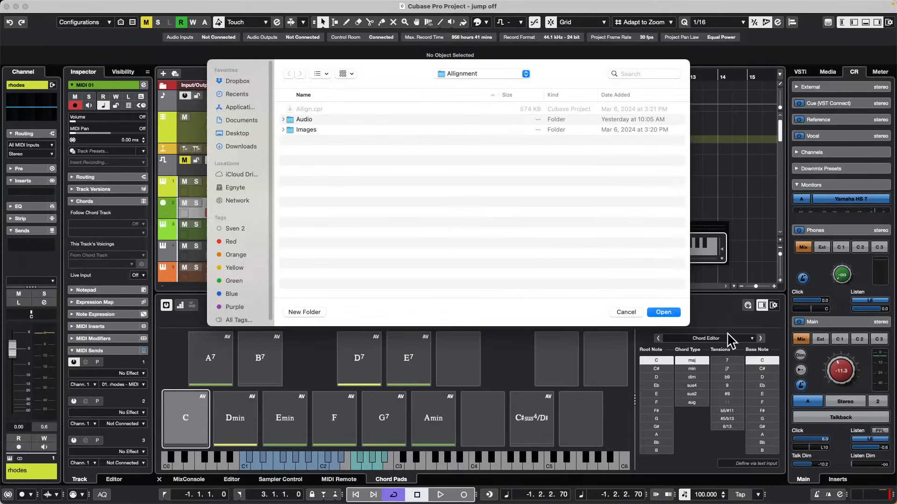
pyautogui.click(675, 312)
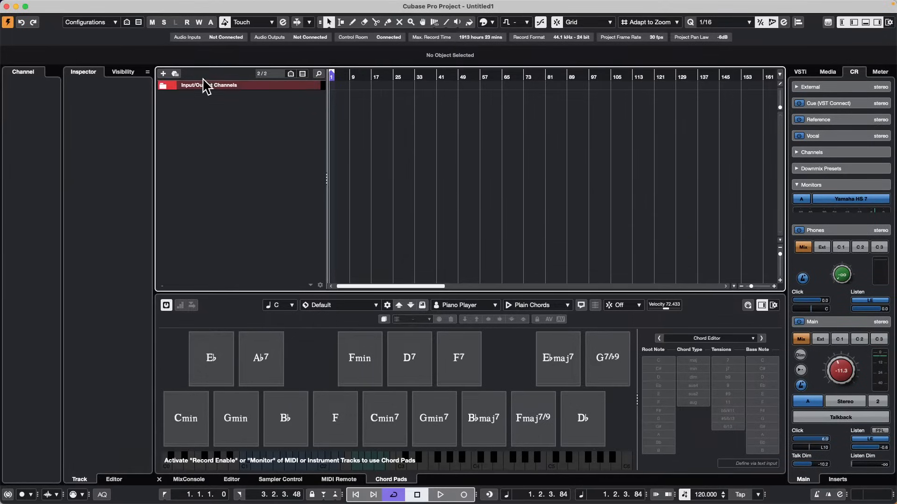
# Step: Add a Retrologue instrument track to the empty project
pyautogui.rightClick(238, 108)
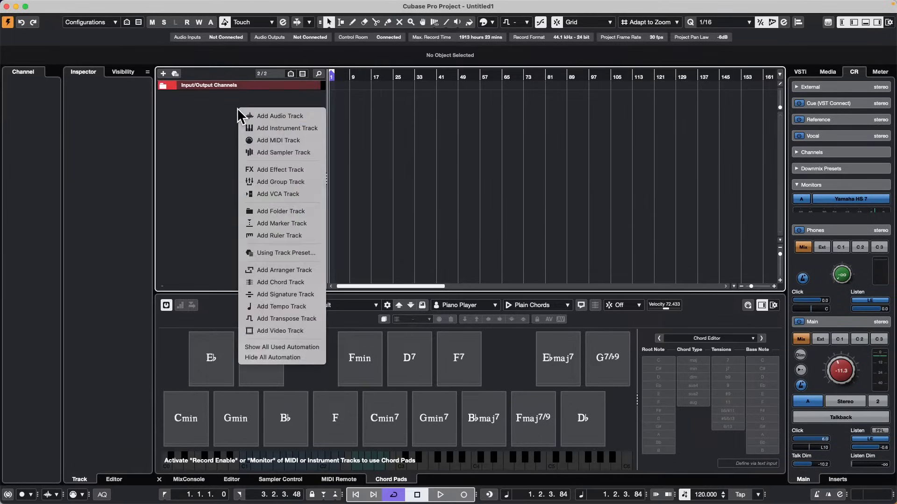
pyautogui.click(307, 130)
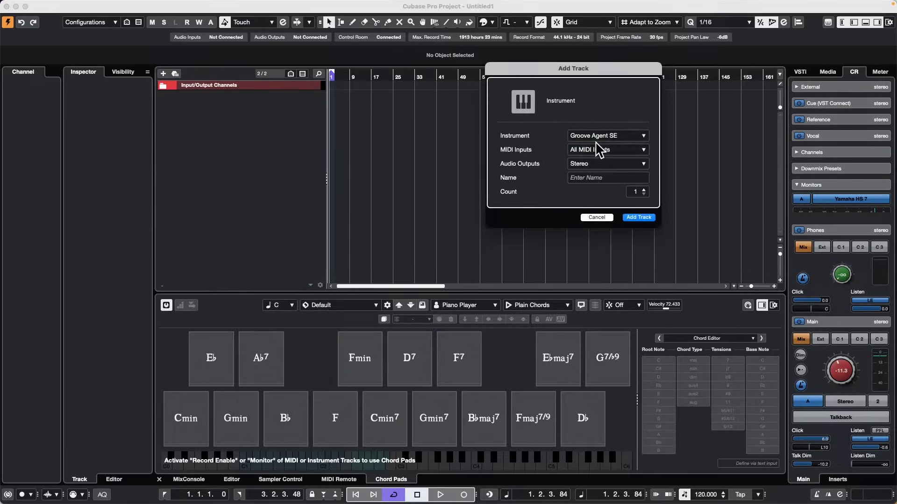
pyautogui.click(592, 136)
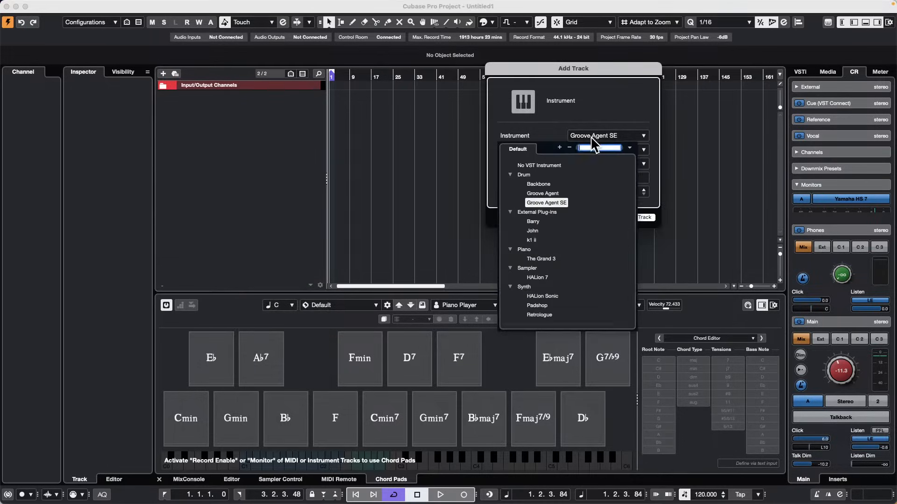
pyautogui.click(540, 315)
pyautogui.click(639, 218)
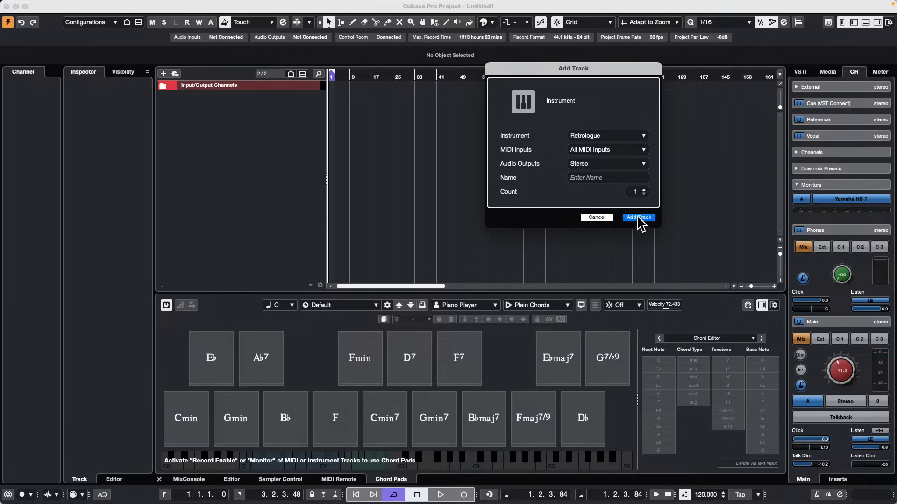
# Step: Load the Almighty Strings preset into Retrologue, filtered by the Strings category
pyautogui.click(683, 118)
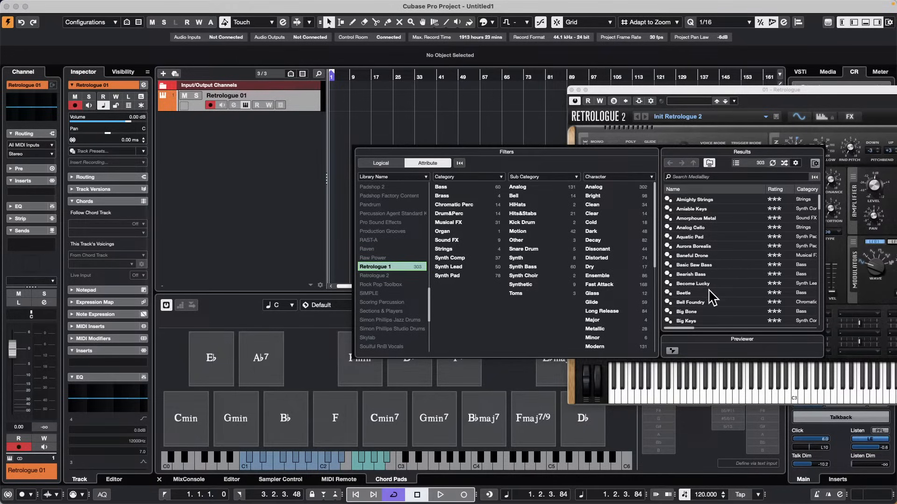
pyautogui.click(465, 249)
pyautogui.doubleClick(706, 200)
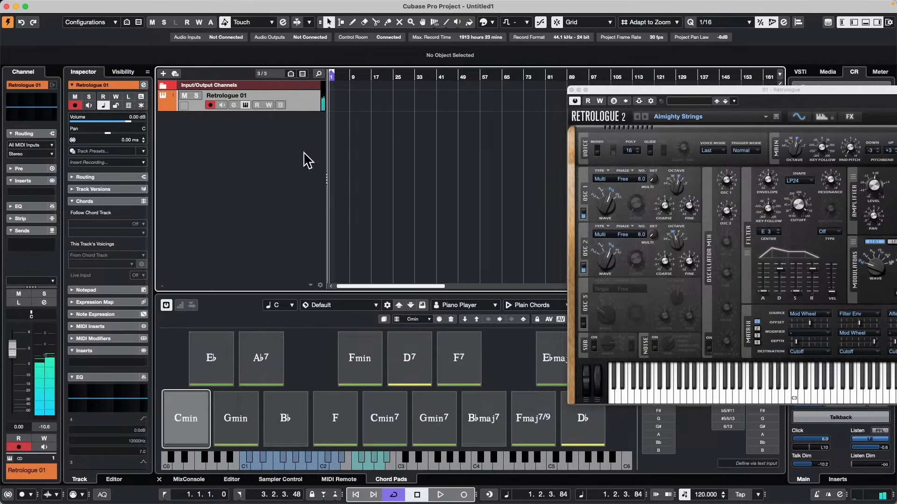
# Step: Add a new instrument track with Padshop as its instrument
pyautogui.rightClick(226, 147)
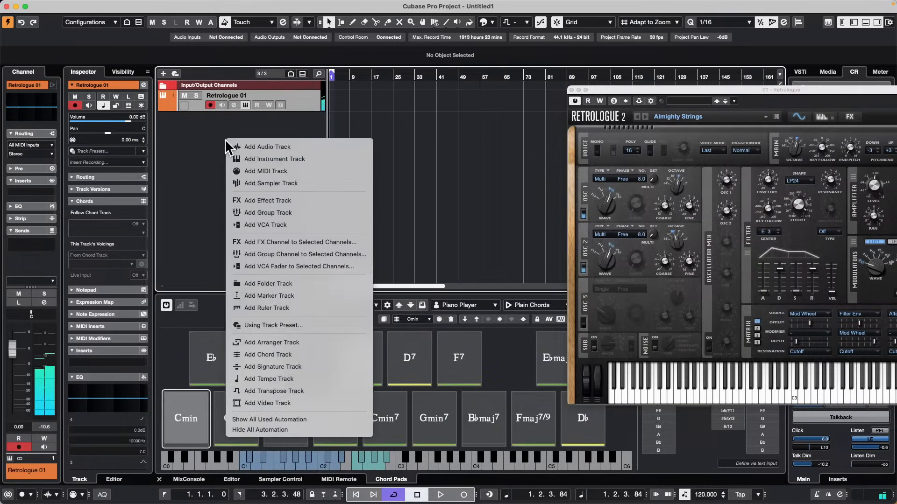
pyautogui.click(313, 162)
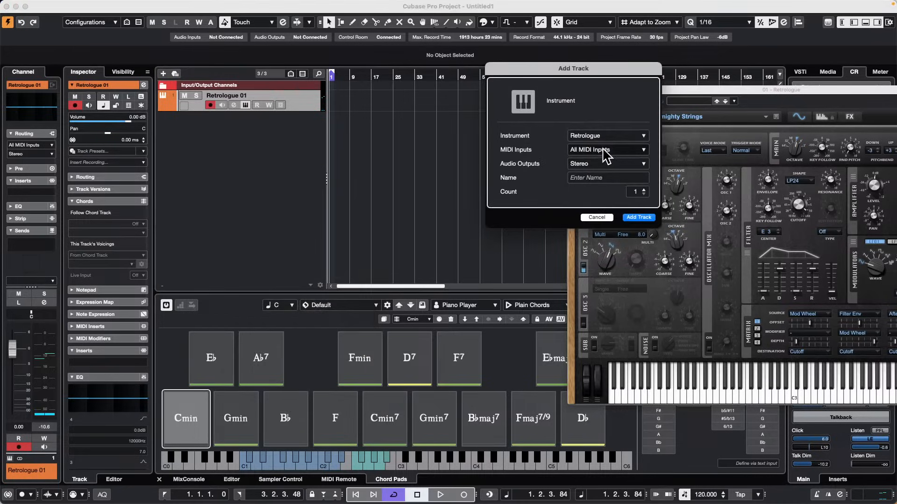
pyautogui.click(602, 138)
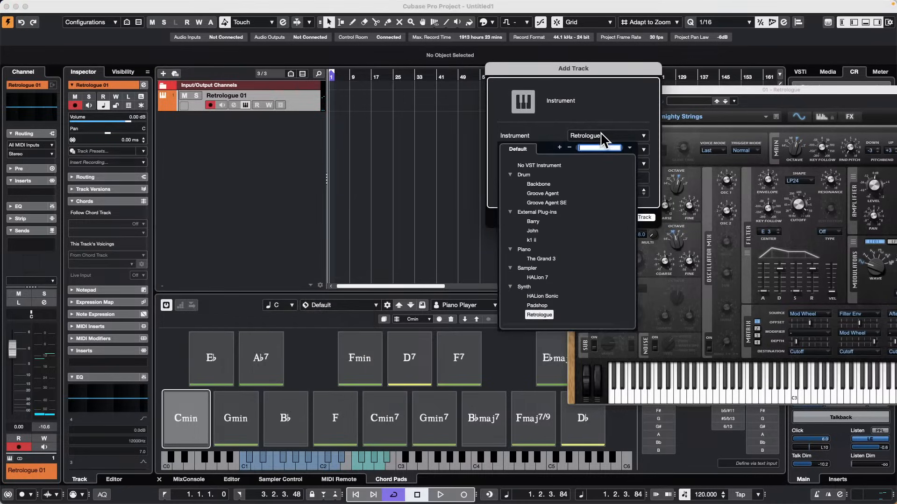
pyautogui.click(541, 305)
pyautogui.click(639, 217)
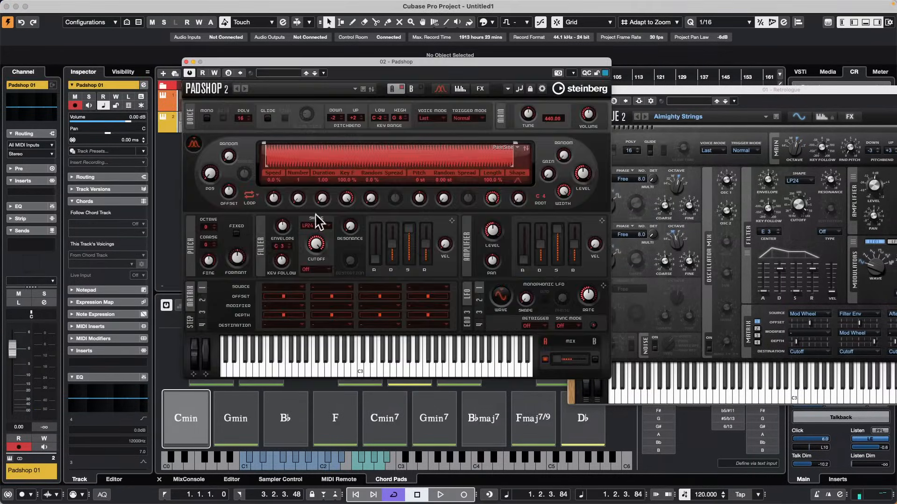
# Step: Load the Aurora preset into Padshop and arm Retrologue 01 for recording
pyautogui.click(288, 74)
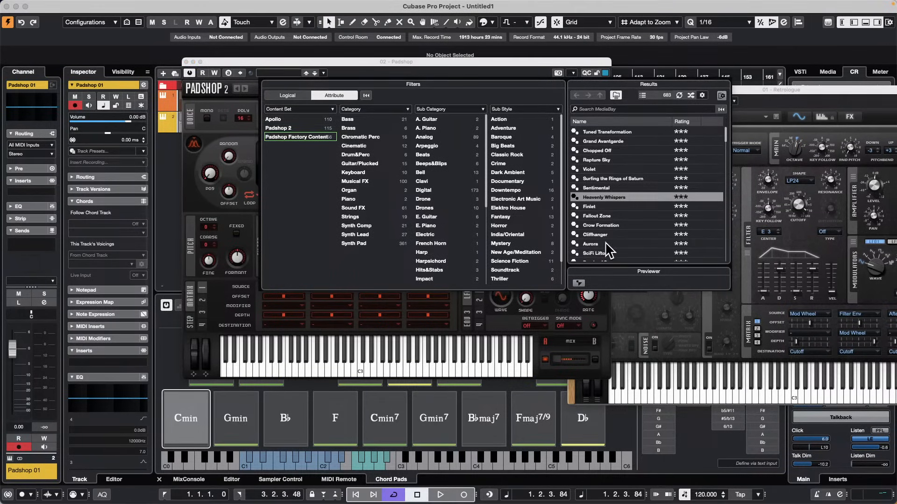
pyautogui.doubleClick(606, 244)
pyautogui.moveTo(234, 68); pyautogui.dragTo(415, 86)
pyautogui.click(210, 106)
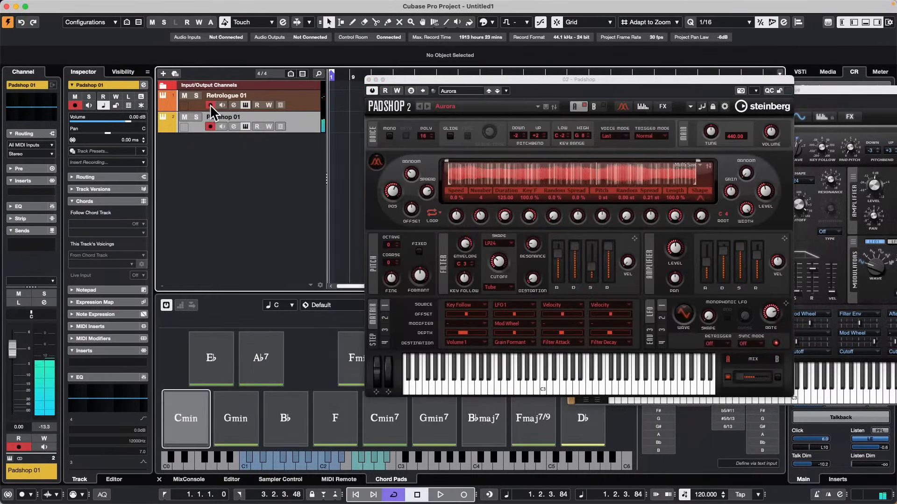
# Step: Add a new instrument track with The Grand 3 as its instrument
pyautogui.rightClick(220, 159)
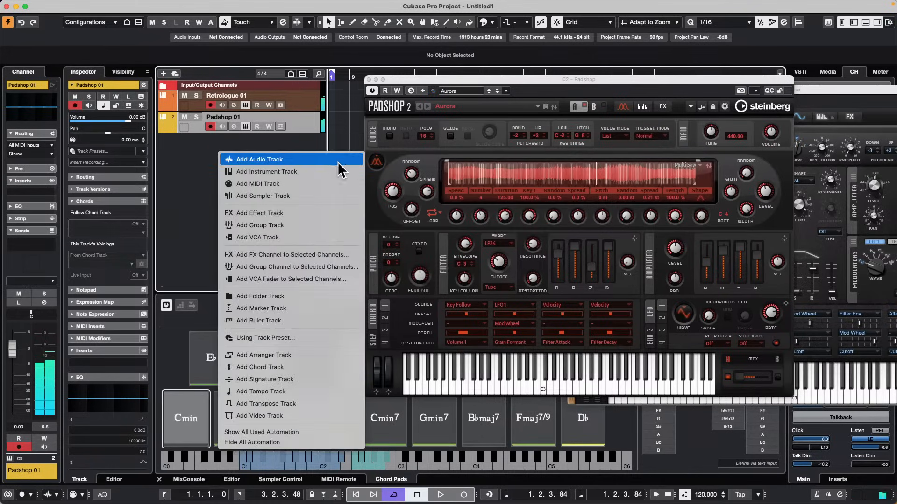
pyautogui.click(314, 170)
pyautogui.click(621, 136)
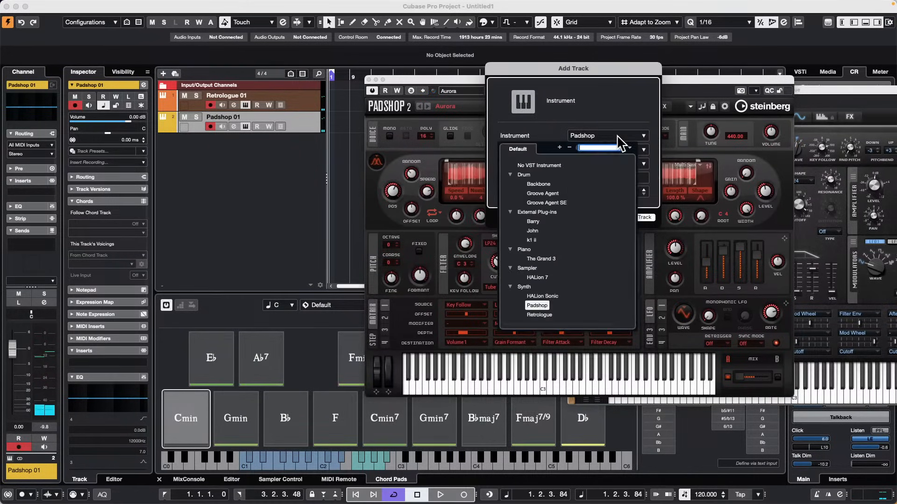
pyautogui.click(541, 259)
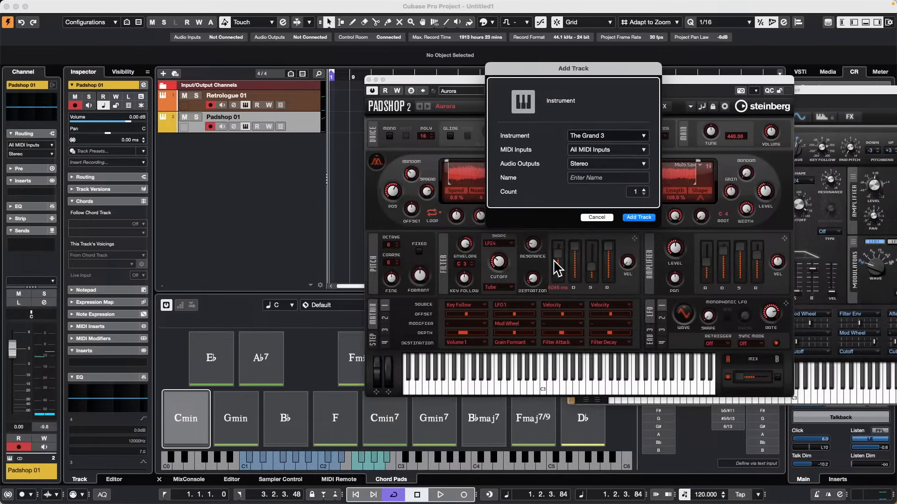
pyautogui.click(643, 219)
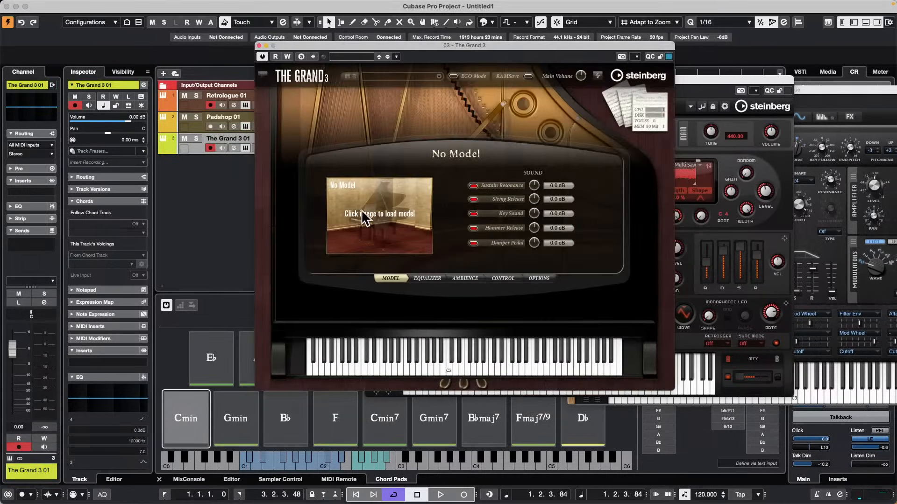
# Step: Load the Yamaha C7 Close piano model, audition a note, and arm the piano track
pyautogui.click(364, 217)
pyautogui.click(284, 122)
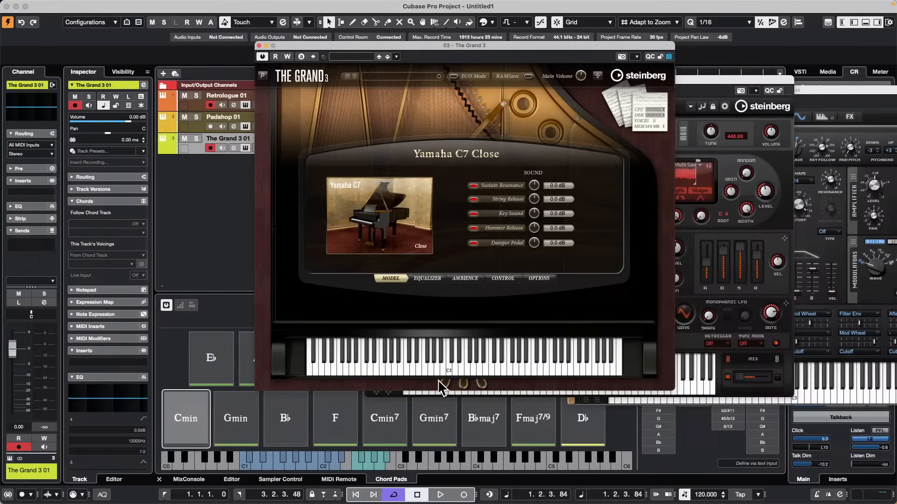
pyautogui.click(470, 372)
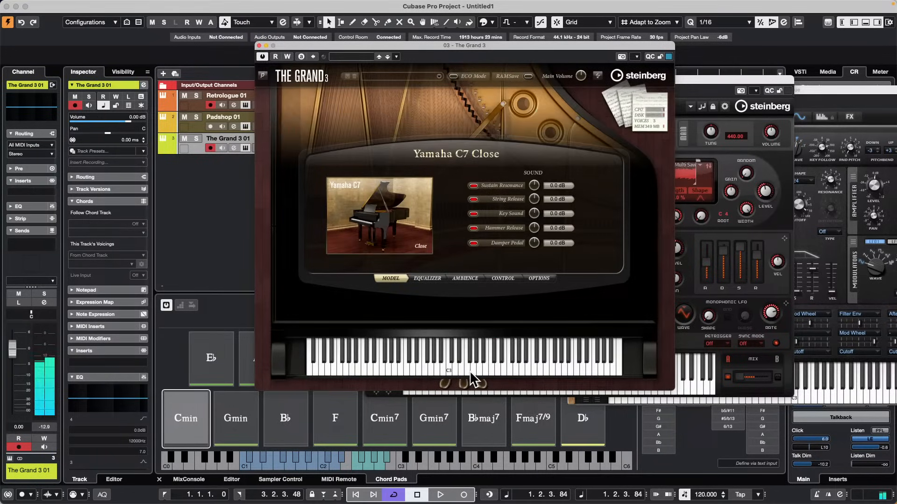
pyautogui.click(211, 147)
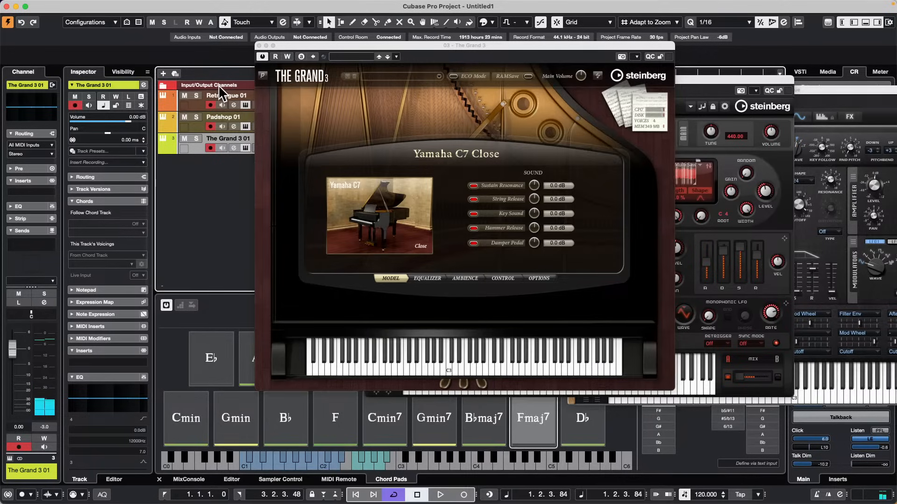
# Step: Move the Retrologue, Padshop and The Grand 3 tracks into a new folder track
pyautogui.click(193, 104)
pyautogui.rightClick(193, 105)
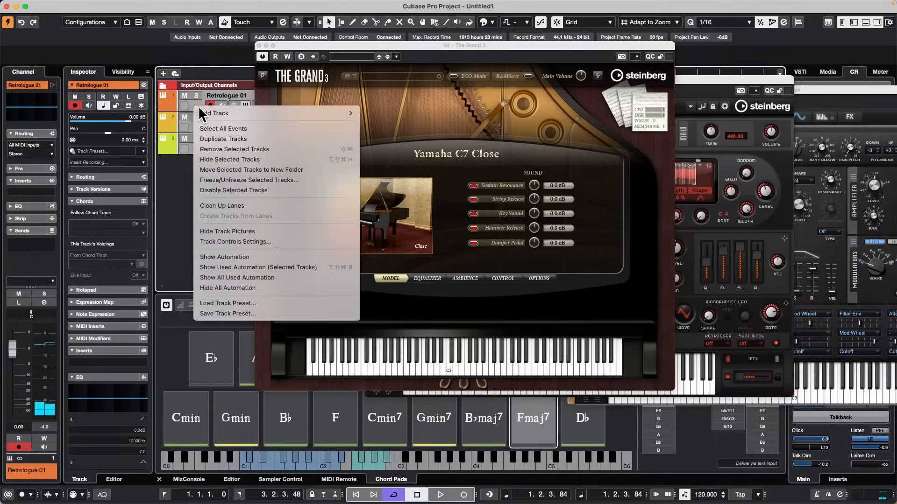
pyautogui.moveTo(266, 108)
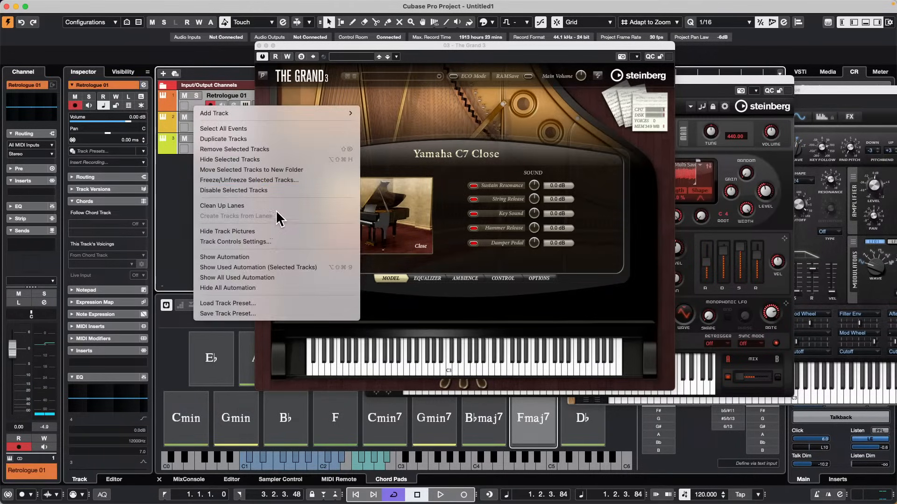
pyautogui.click(305, 170)
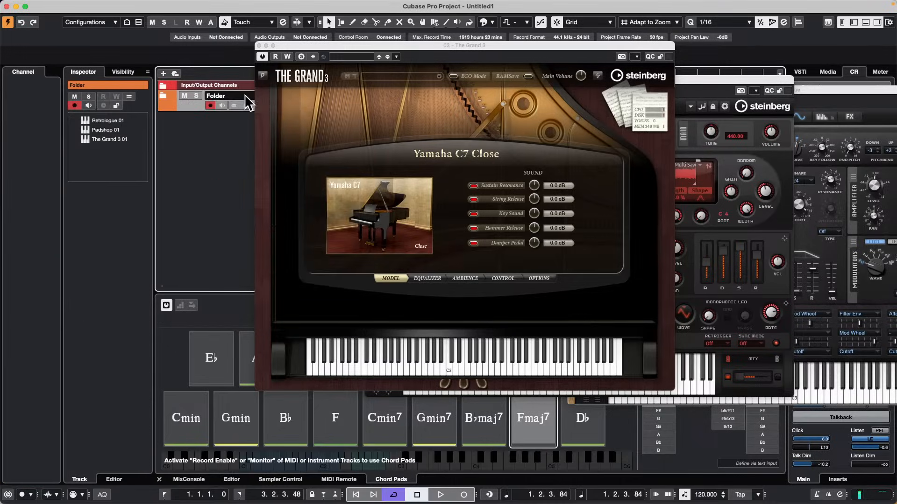
# Step: Rename the folder track to 'layer' and toggle its Record Enable off and back on
pyautogui.doubleClick(237, 95)
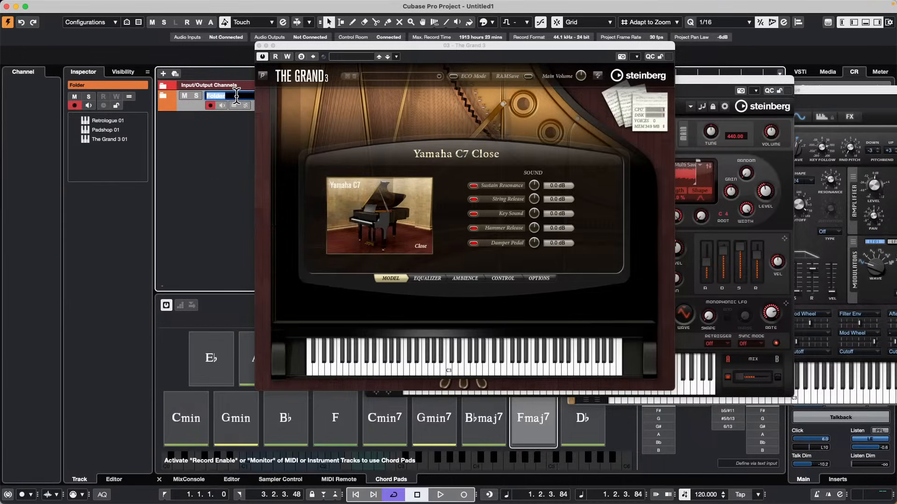
pyautogui.write('layer')
pyautogui.press('Return')
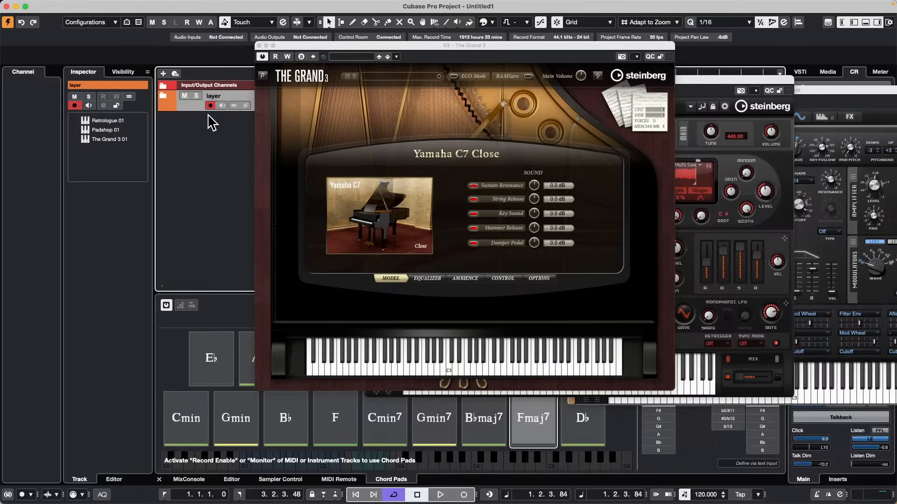
pyautogui.click(210, 106)
pyautogui.click(210, 106)
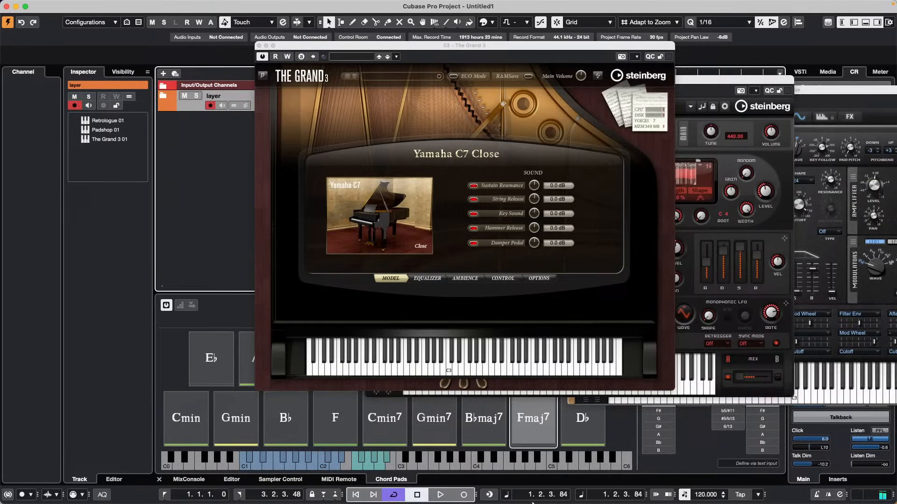
# Step: Show the MixConsole in the lower zone and close The Grand 3, Padshop 2 and Retrologue 2 windows
pyautogui.click(190, 480)
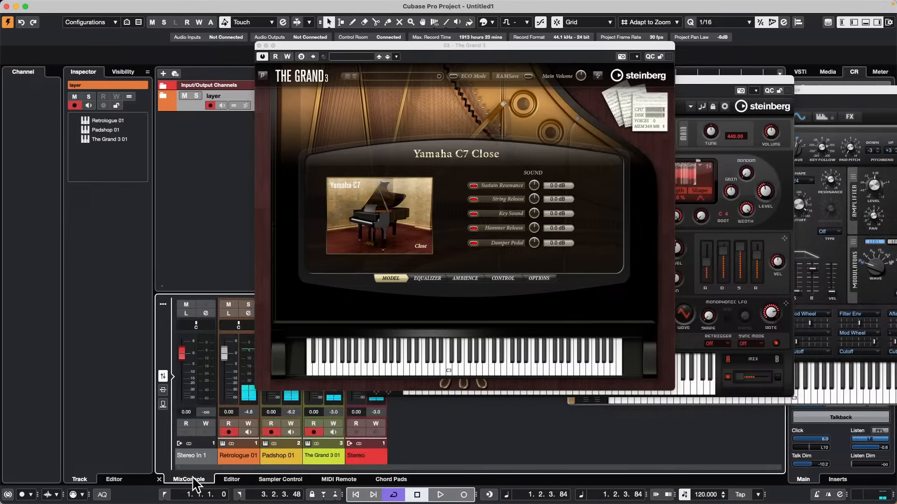
pyautogui.click(266, 45)
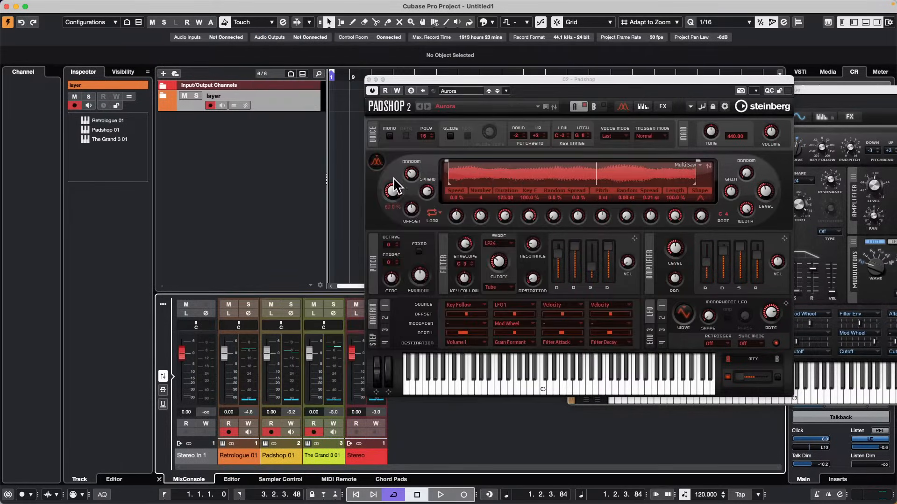
pyautogui.click(368, 80)
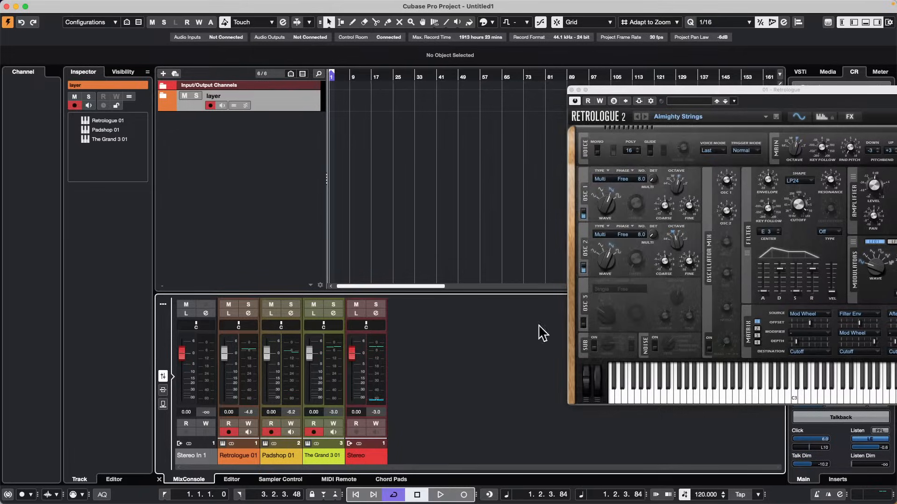
pyautogui.click(570, 90)
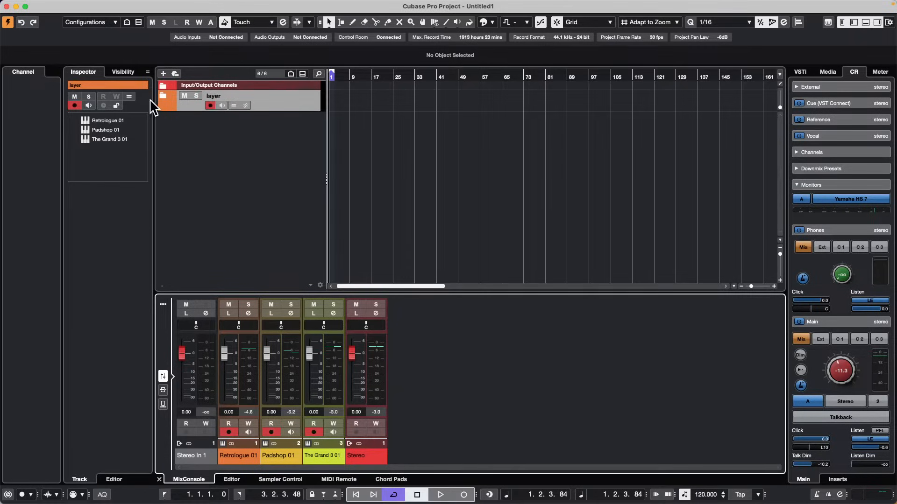
pyautogui.click(163, 95)
pyautogui.click(163, 95)
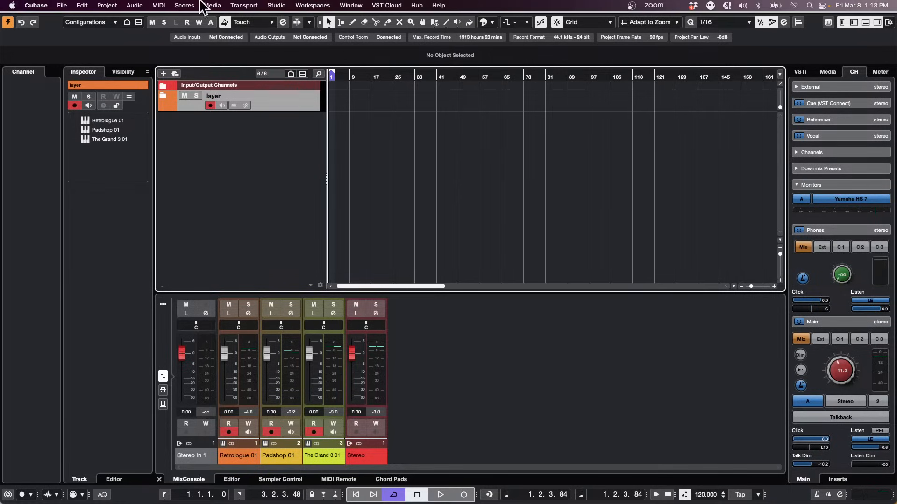
# Step: Open Studio > Audio Connections and add a 5.1 output bus on the Outputs tab
pyautogui.click(275, 6)
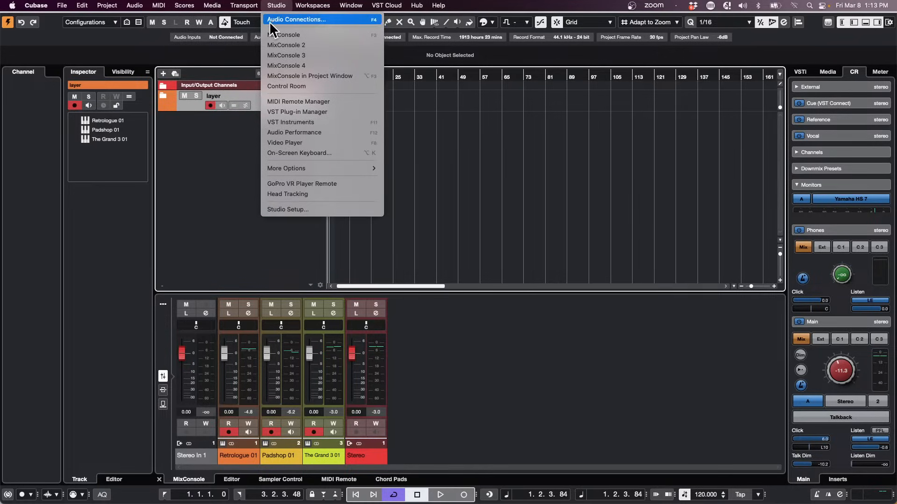
pyautogui.click(292, 20)
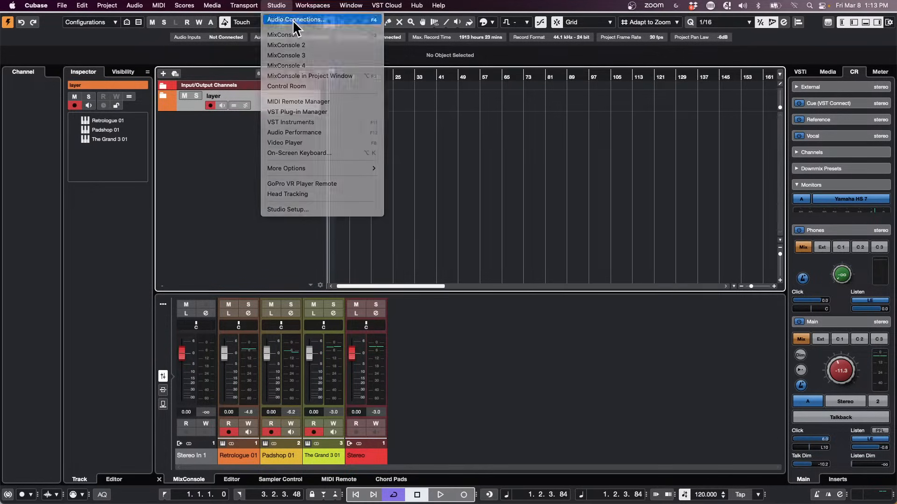
pyautogui.click(385, 61)
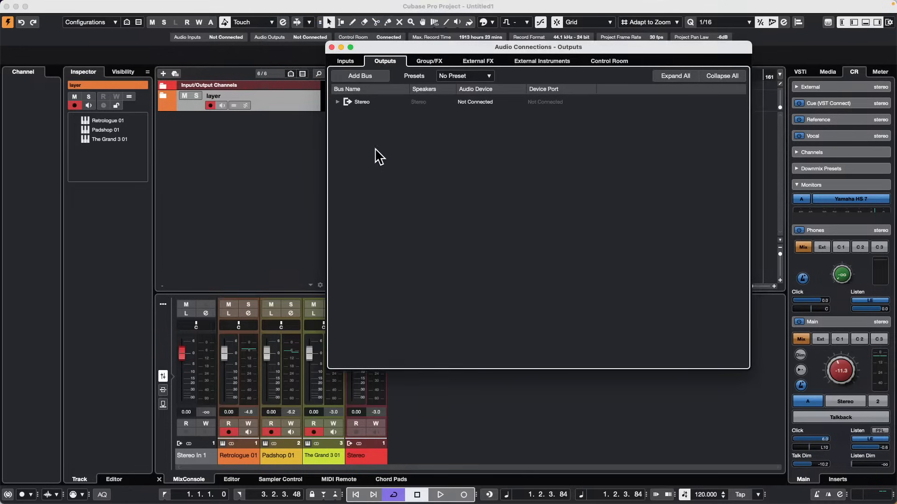
pyautogui.rightClick(372, 163)
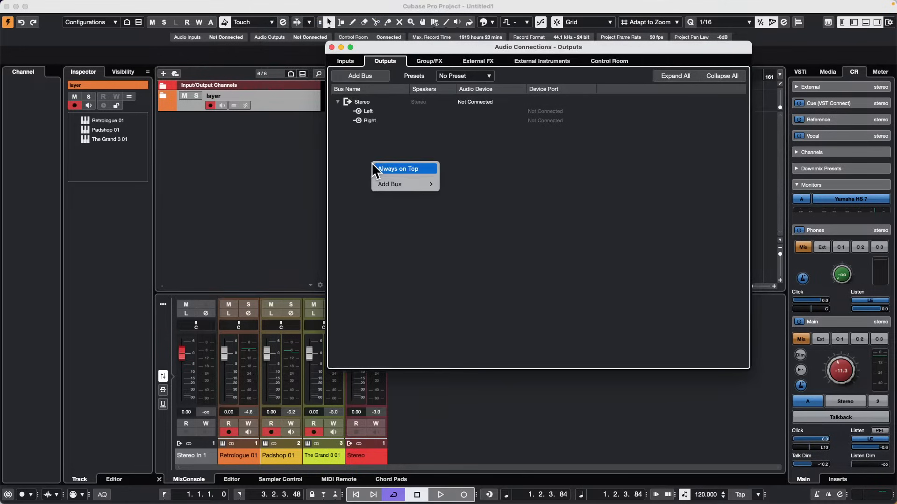
pyautogui.moveTo(397, 186)
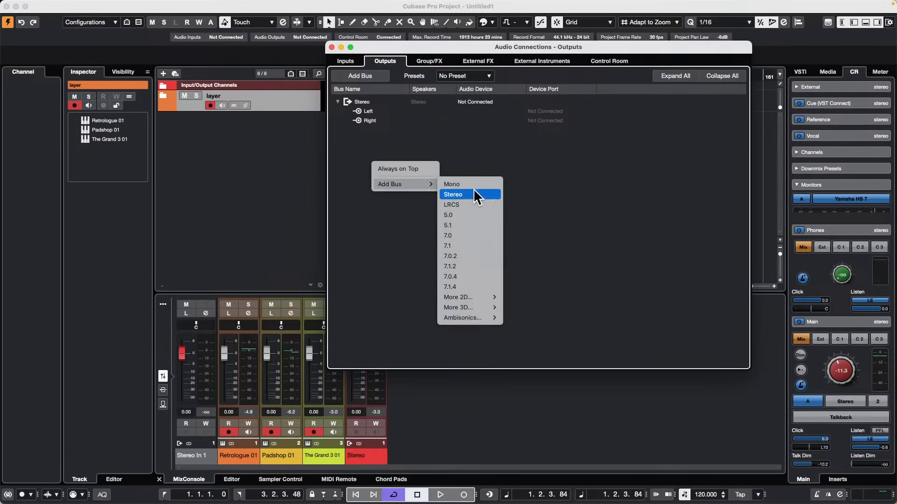
pyautogui.click(489, 226)
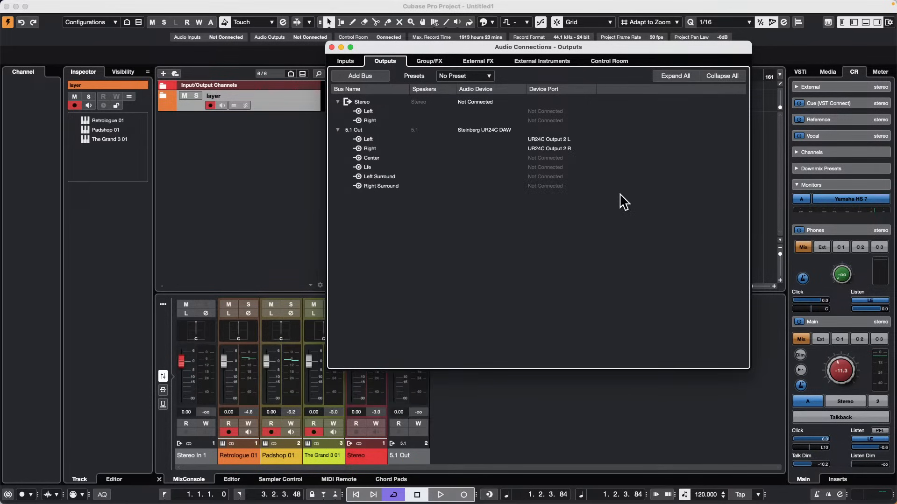
# Step: Turn the Control Room off and back on, then return to the Outputs tab
pyautogui.click(610, 62)
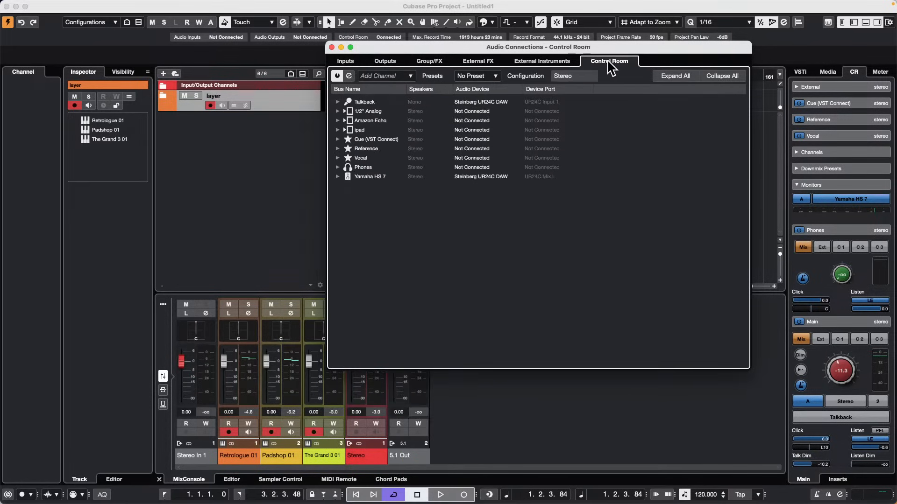
pyautogui.click(337, 75)
pyautogui.click(522, 171)
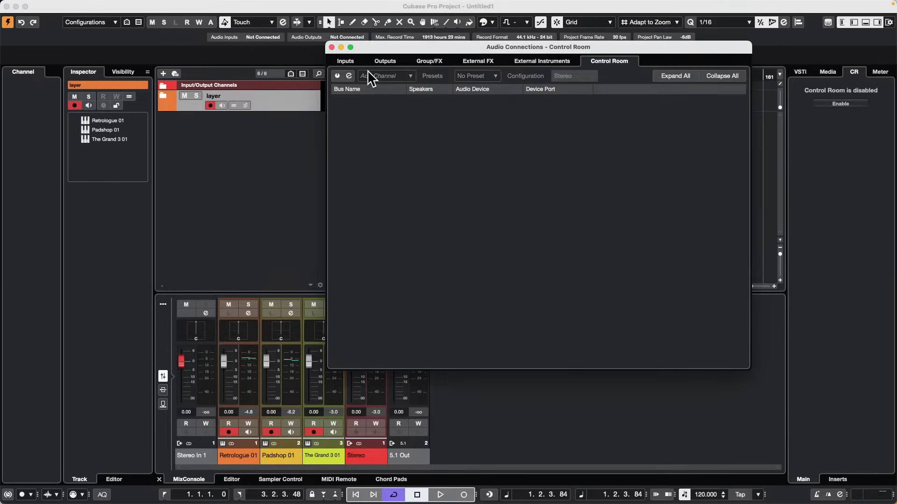
pyautogui.click(335, 75)
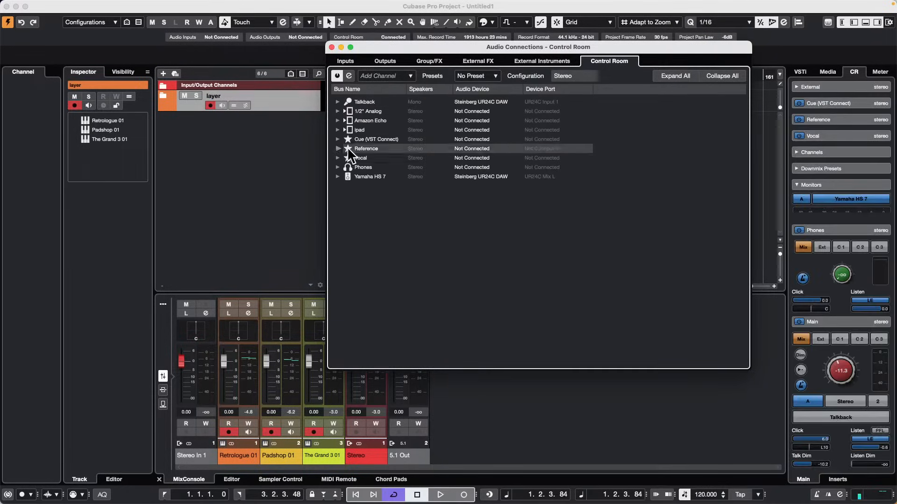
pyautogui.click(337, 176)
pyautogui.click(337, 177)
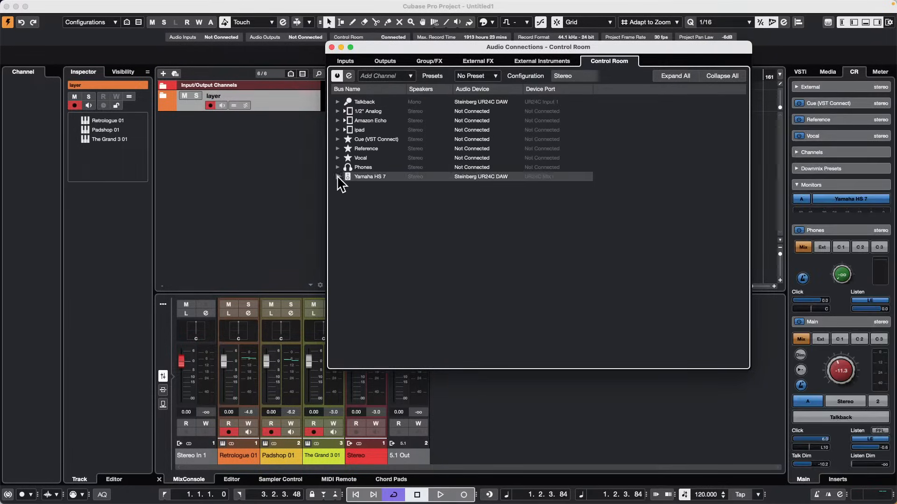
pyautogui.click(383, 60)
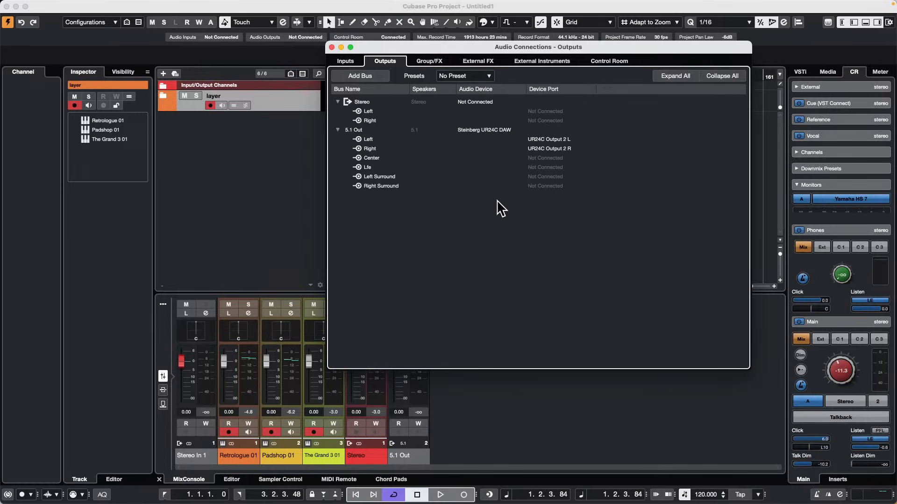
# Step: Route the 5.1 Out left and right channels to UR24C Mix L and Mix R
pyautogui.click(550, 139)
pyautogui.click(572, 165)
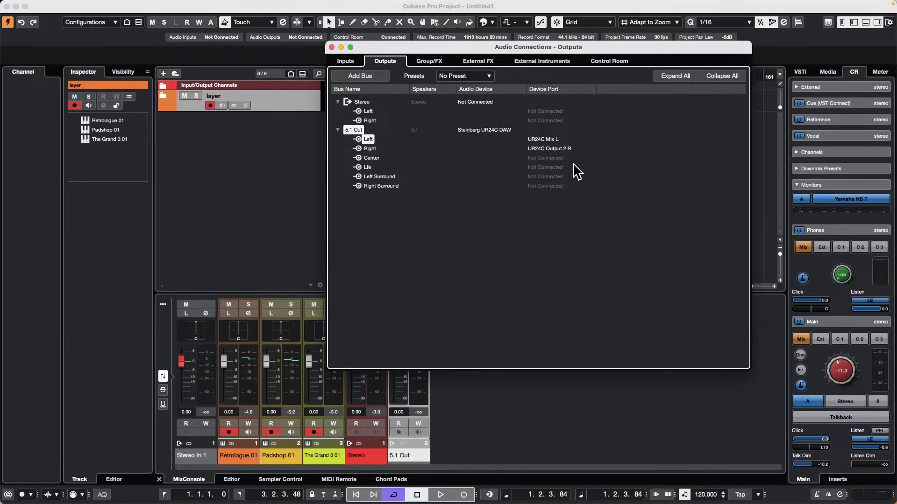
pyautogui.click(573, 147)
pyautogui.click(573, 185)
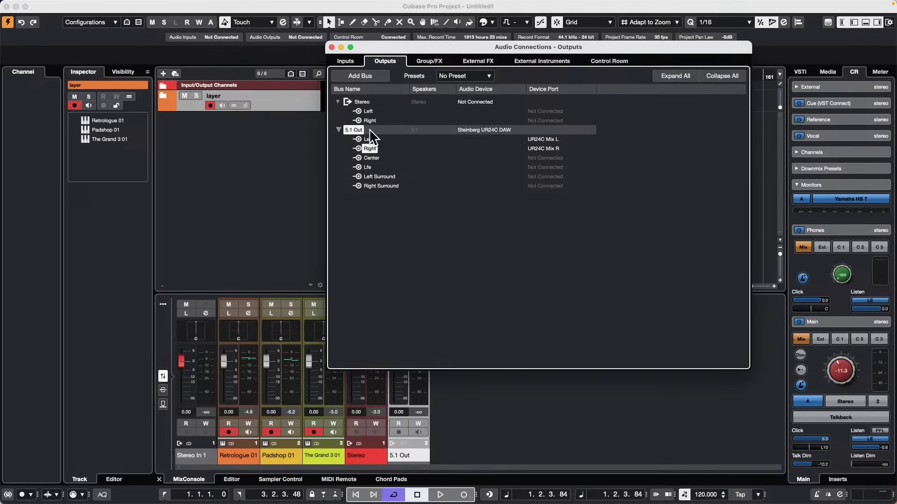
# Step: Open Loops & Samples > Blockbuster in the Media browser and audition synth loops, including Synth Loop B Min 82
pyautogui.click(827, 71)
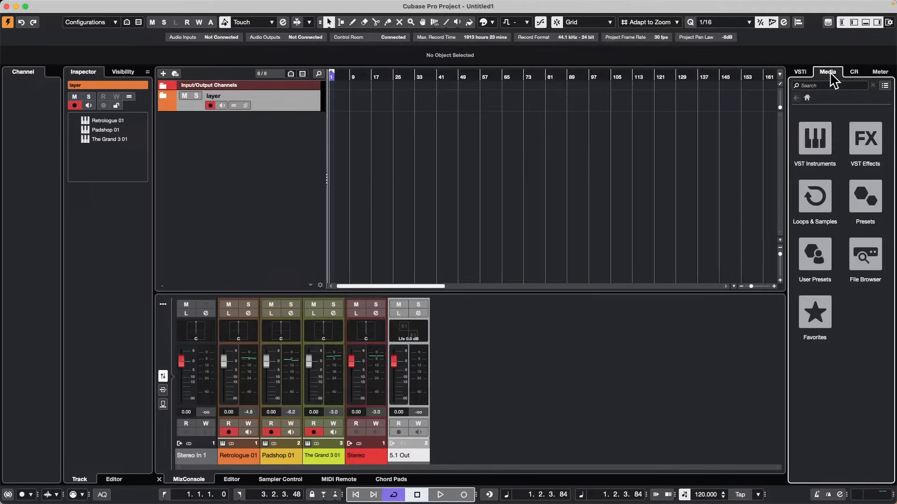
pyautogui.click(817, 197)
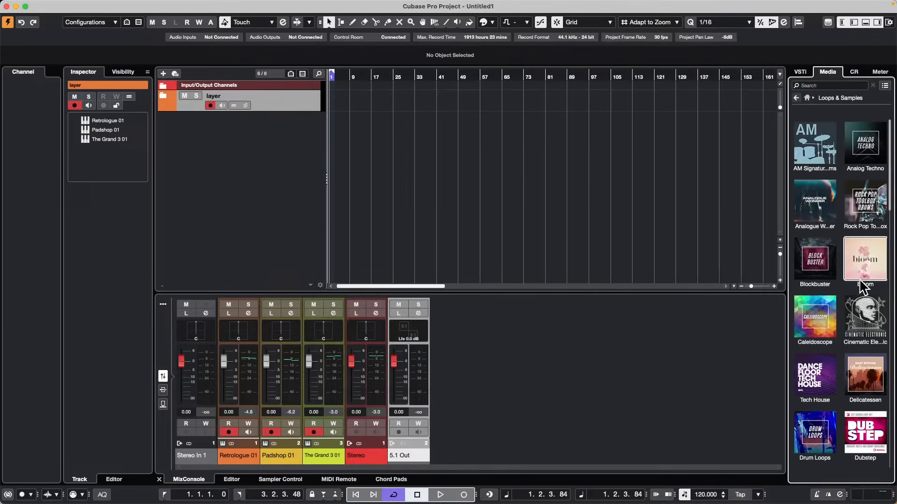
pyautogui.click(814, 262)
pyautogui.click(826, 244)
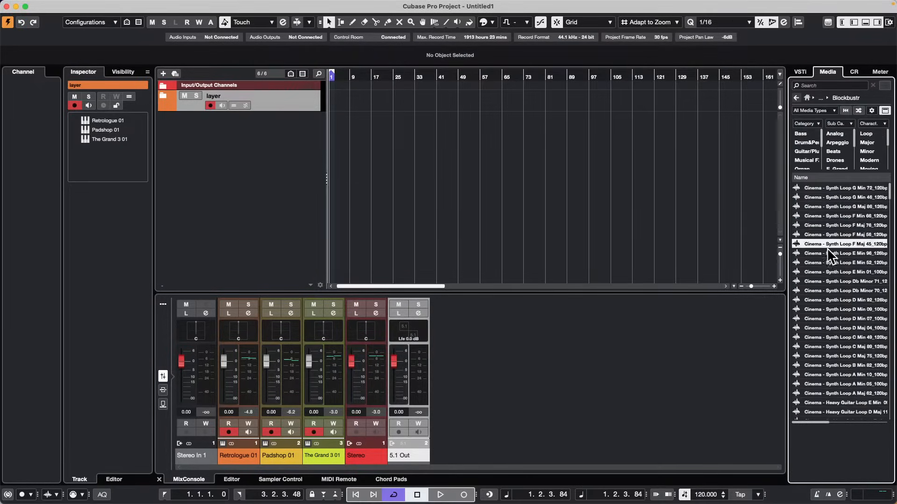
pyautogui.click(827, 281)
pyautogui.click(837, 363)
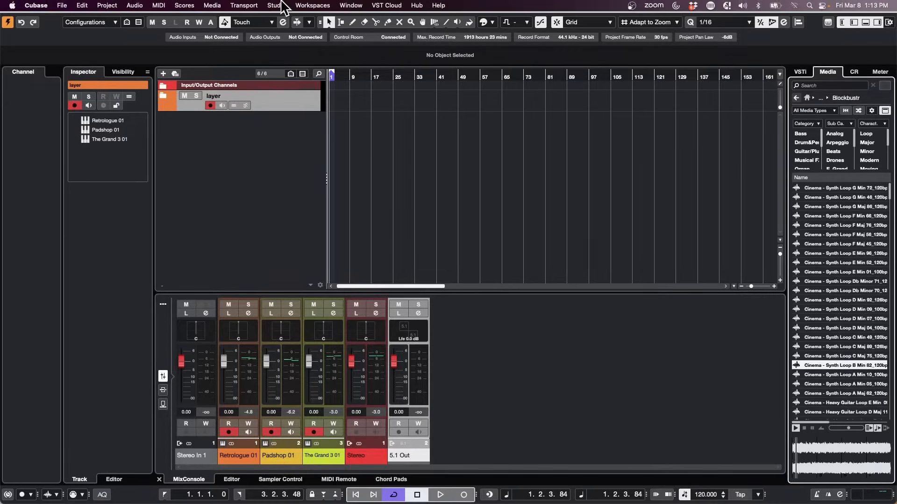
# Step: Reopen Audio Connections from the Studio menu and stop the loop preview
pyautogui.click(278, 5)
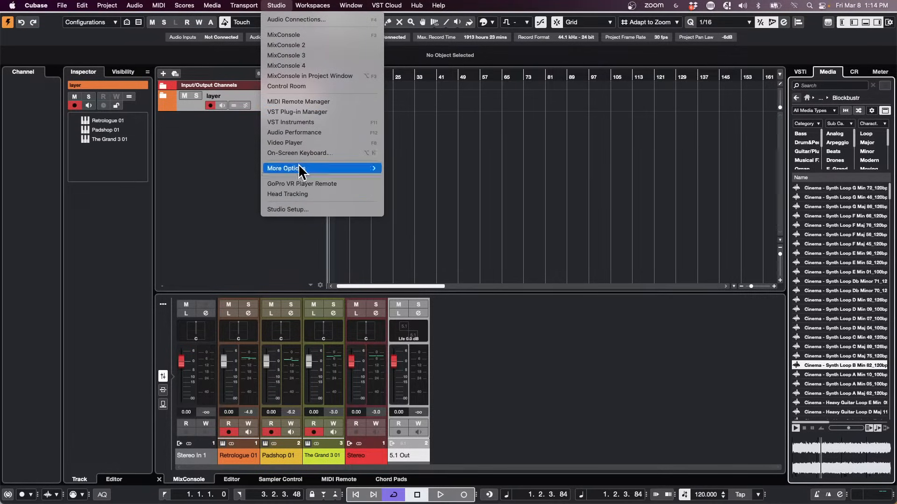
pyautogui.click(327, 18)
pyautogui.click(803, 428)
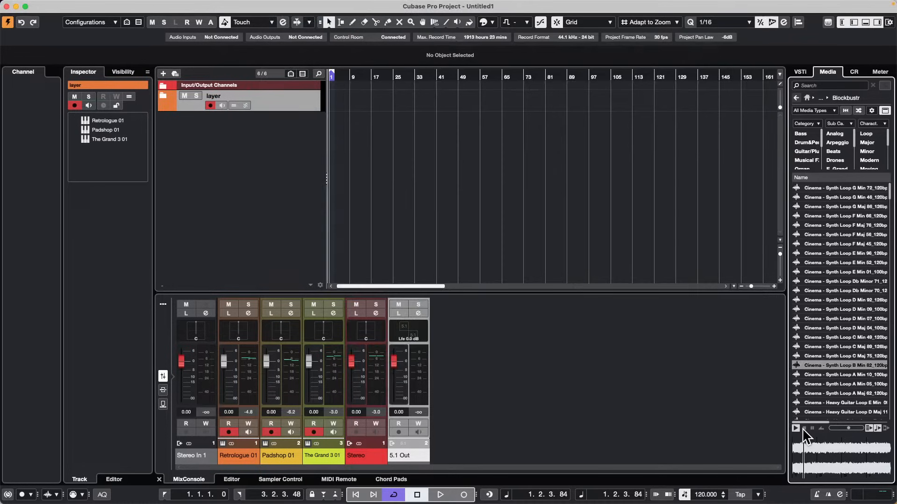
pyautogui.click(276, 5)
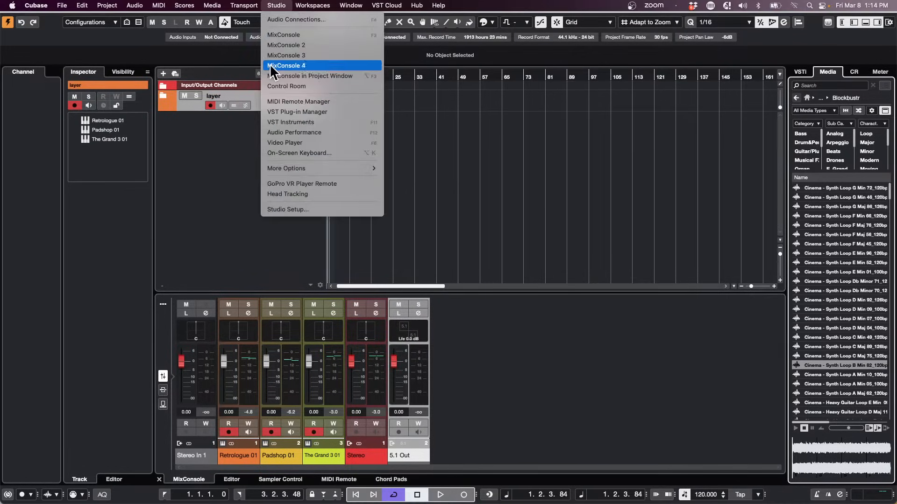
# Step: Open Audio Connections and bring up the context options for the 5.1 Out bus
pyautogui.click(278, 18)
pyautogui.doubleClick(369, 128)
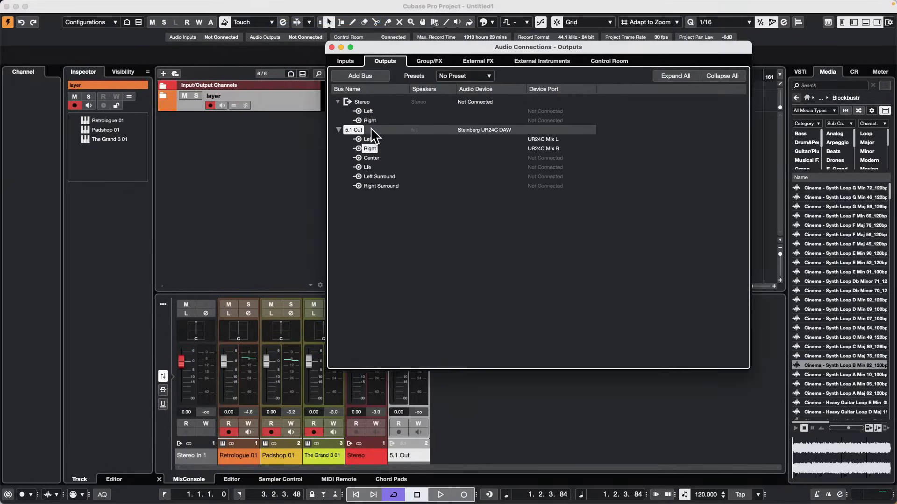
pyautogui.rightClick(361, 128)
pyautogui.click(462, 202)
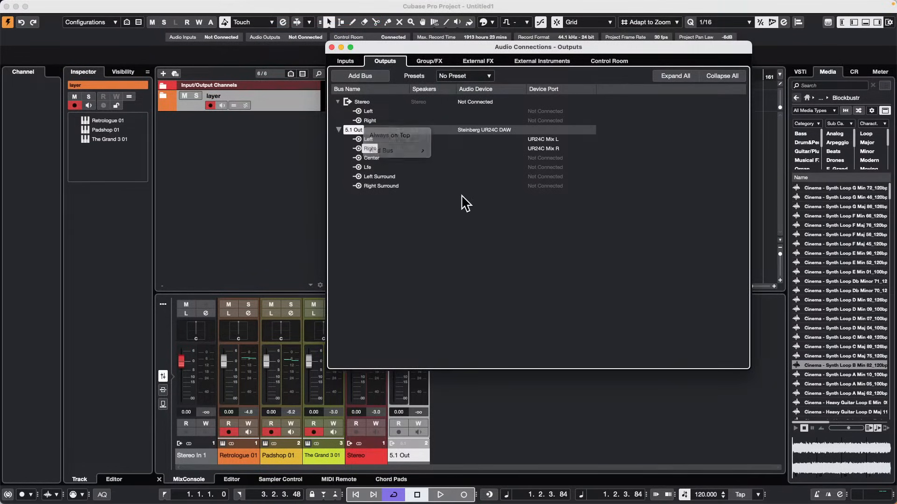
pyautogui.doubleClick(395, 130)
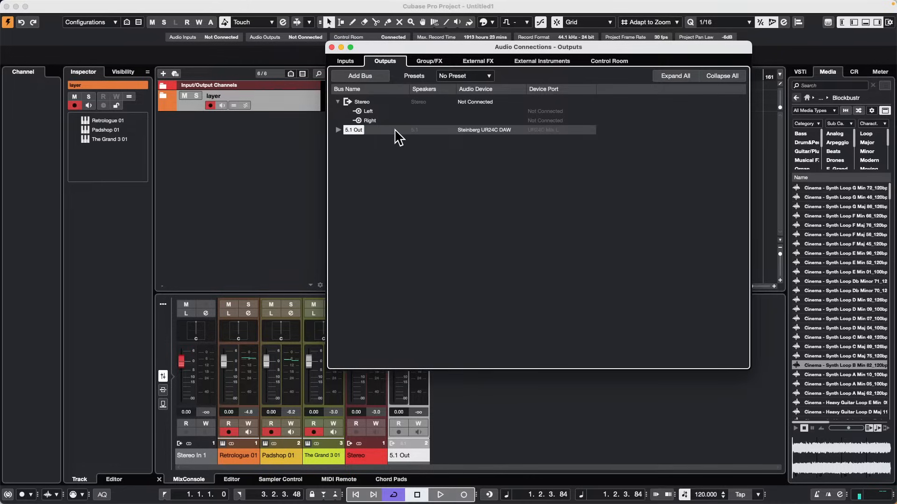
pyautogui.rightClick(368, 129)
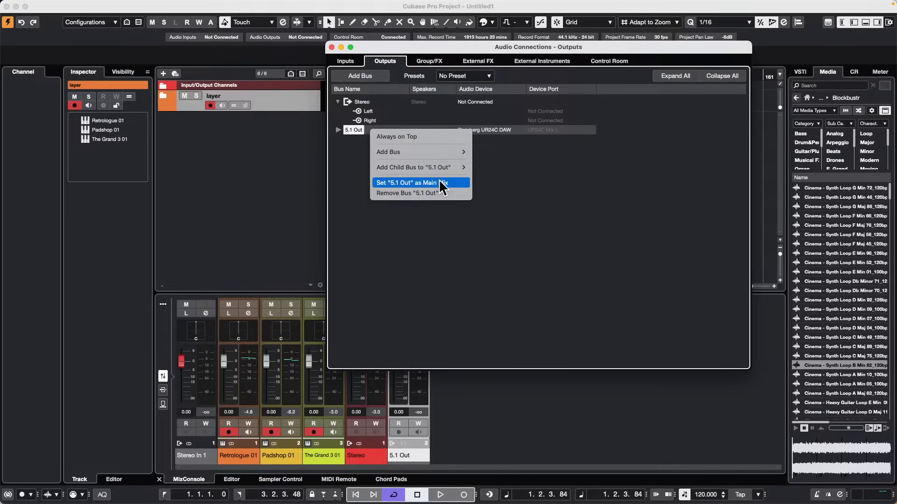
pyautogui.moveTo(453, 166)
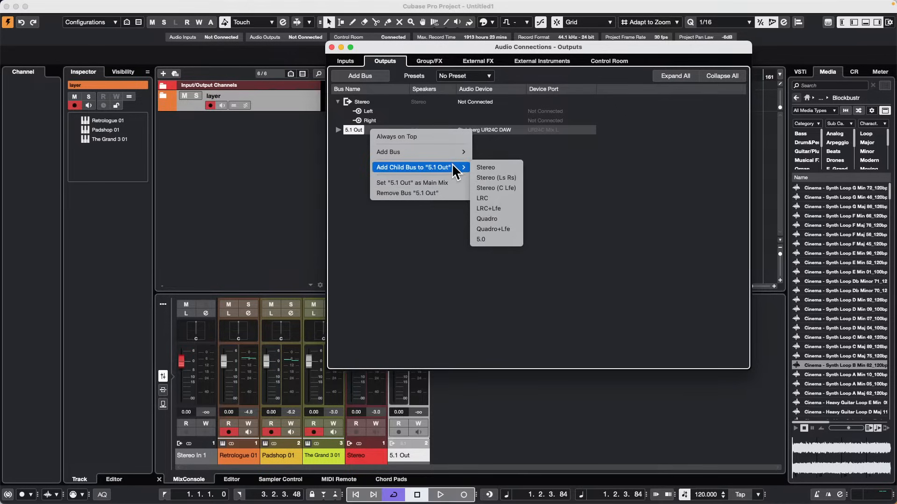
pyautogui.click(334, 143)
# Step: Remove the 5.1 Out output bus and switch to the Control Room connections
pyautogui.click(338, 130)
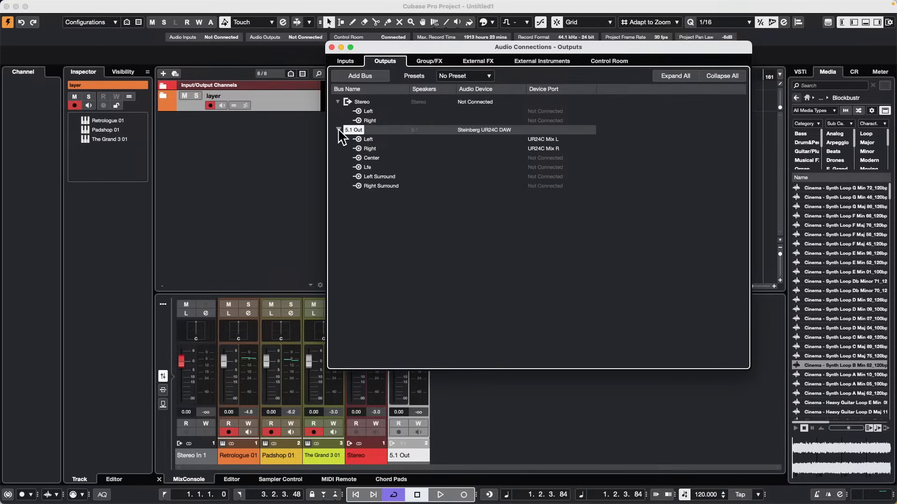
pyautogui.click(338, 130)
pyautogui.rightClick(358, 130)
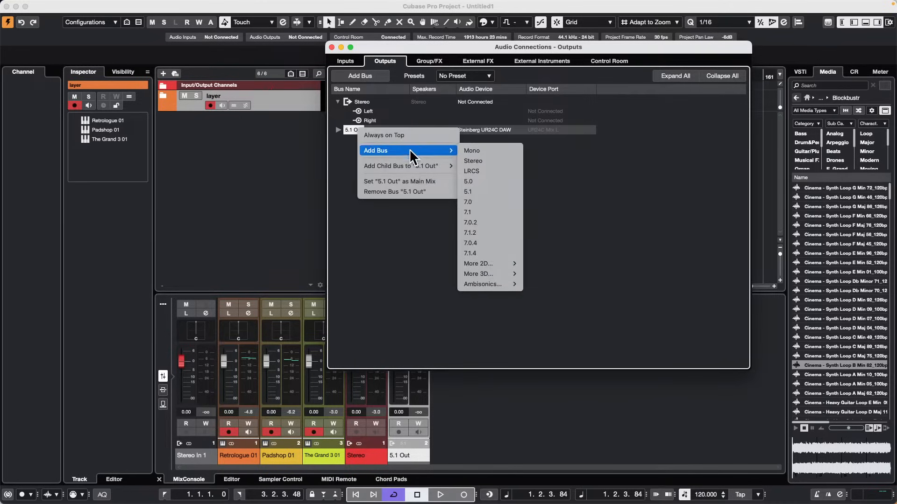
pyautogui.click(423, 190)
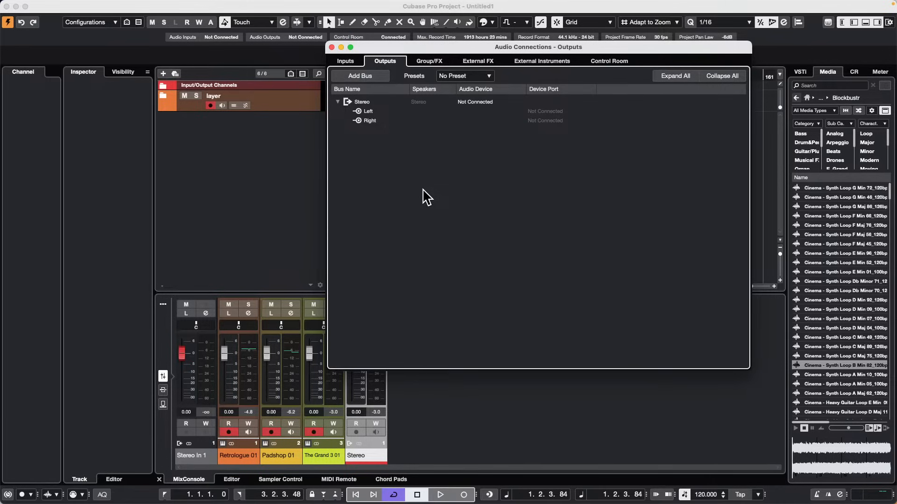
pyautogui.click(606, 62)
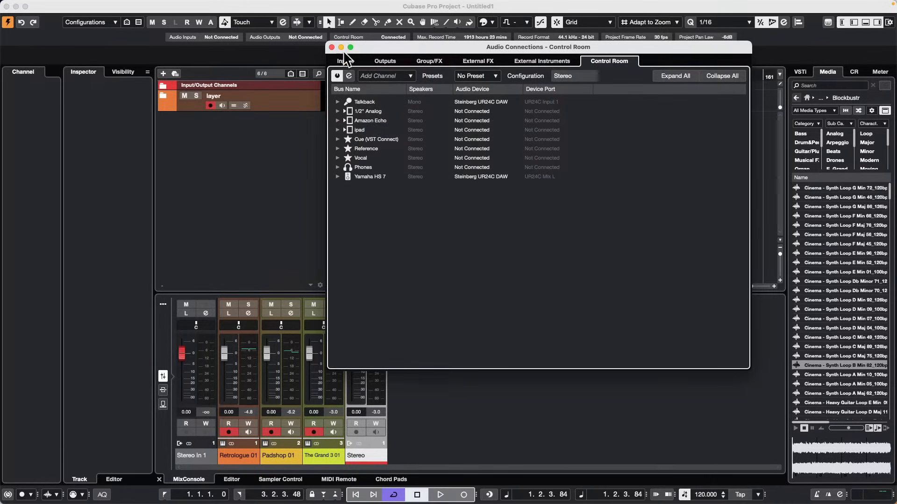
# Step: Keep the Control Room enabled and expand the Yamaha HS 7 monitor's ports
pyautogui.click(337, 75)
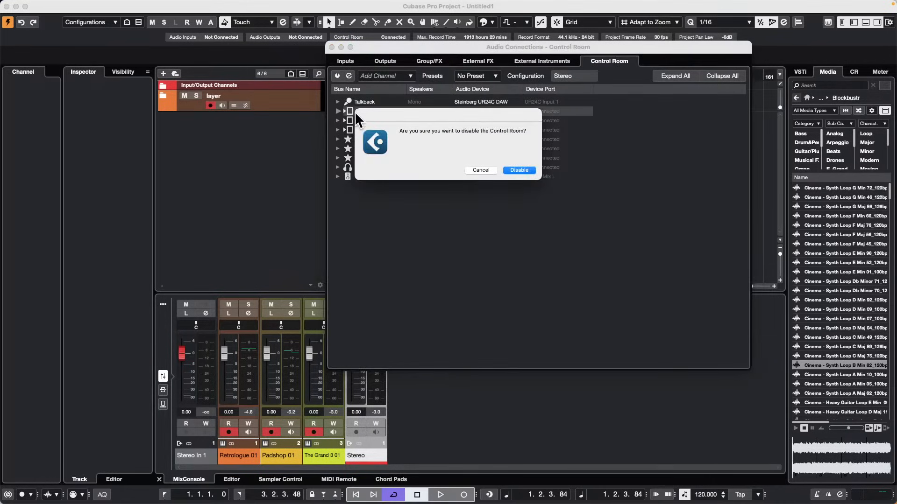
pyautogui.click(481, 171)
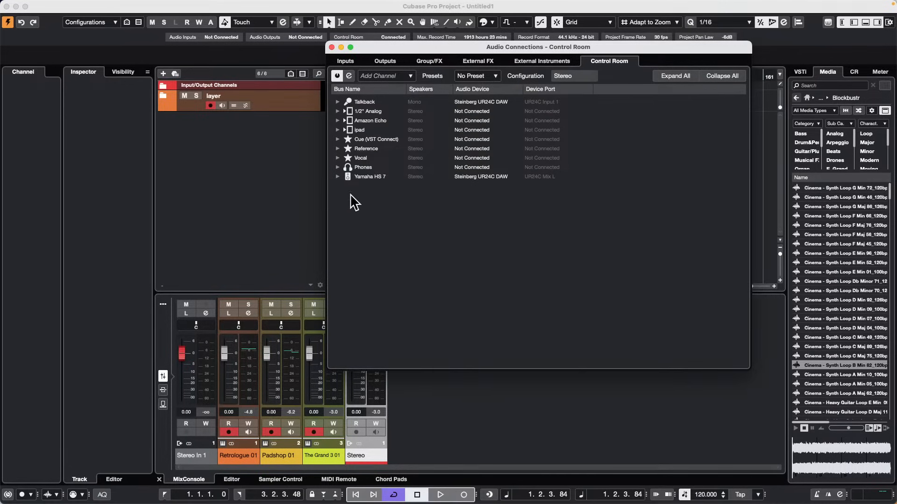
pyautogui.click(337, 177)
pyautogui.rightClick(362, 216)
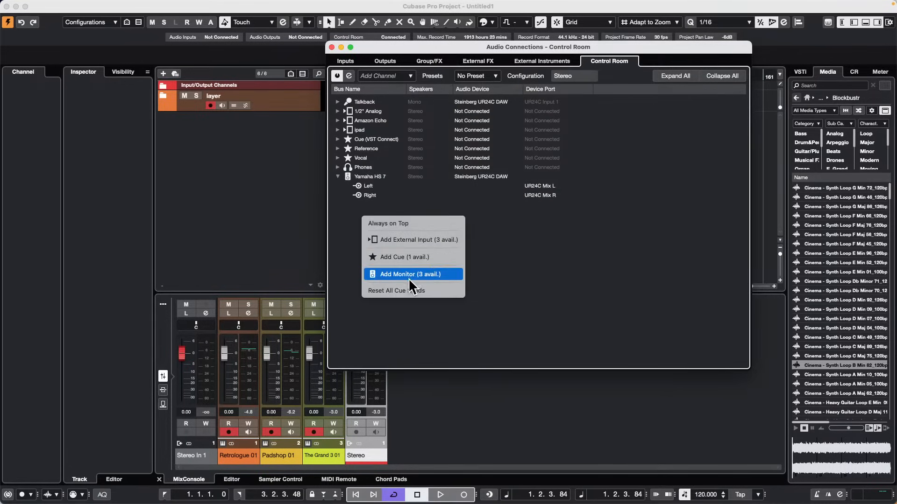
pyautogui.press('Escape')
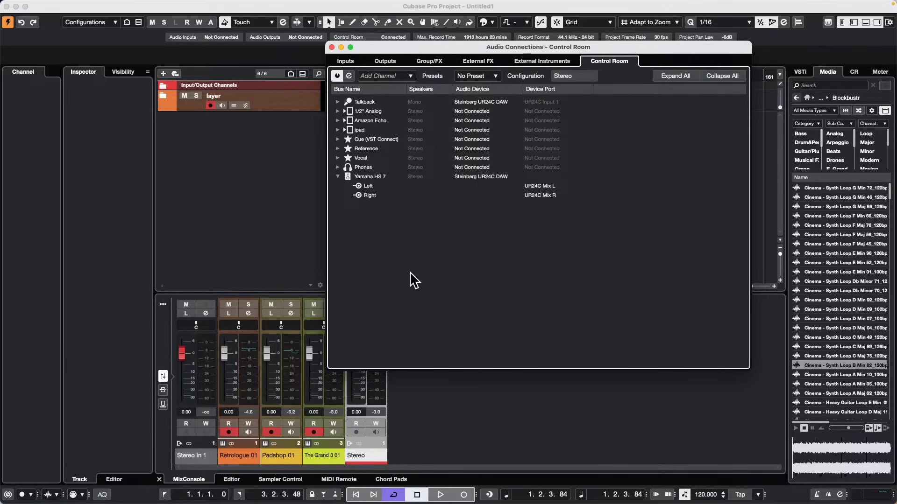
# Step: Add a Control Room monitor named 5.1 with a 5.1 configuration and expand its channels
pyautogui.rightClick(357, 222)
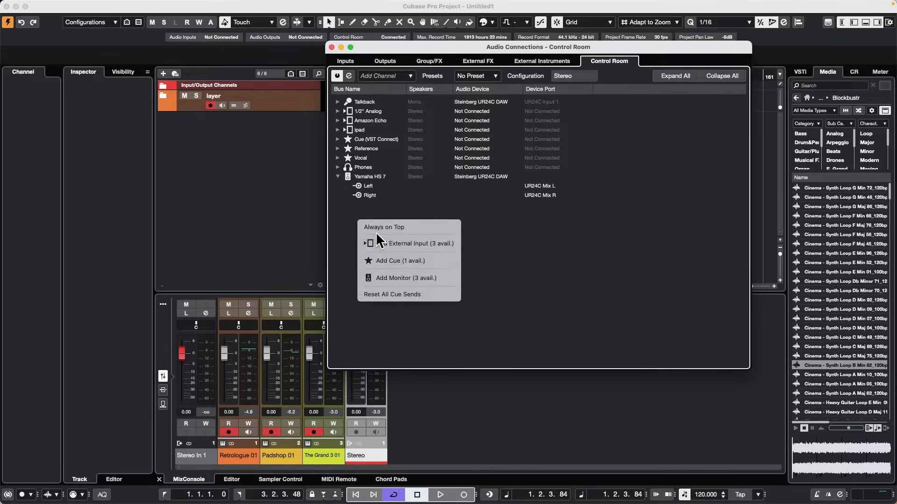
pyautogui.click(443, 278)
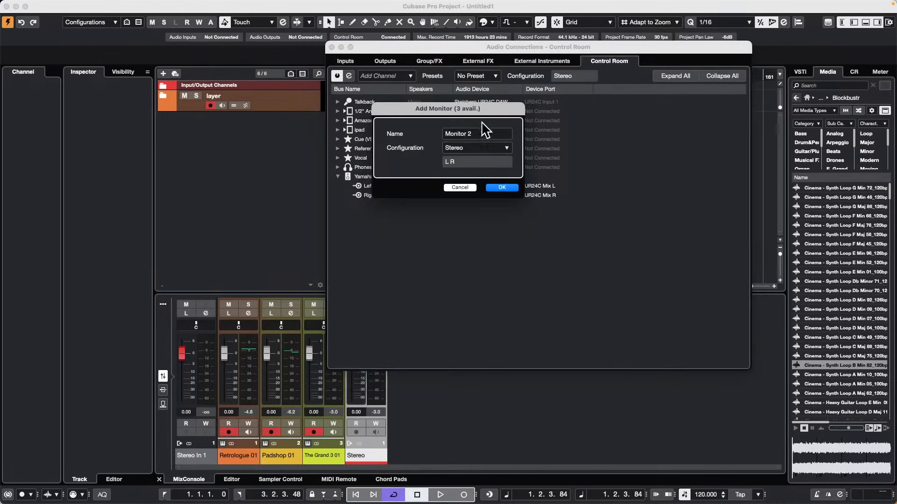
pyautogui.click(474, 134)
pyautogui.write('surr')
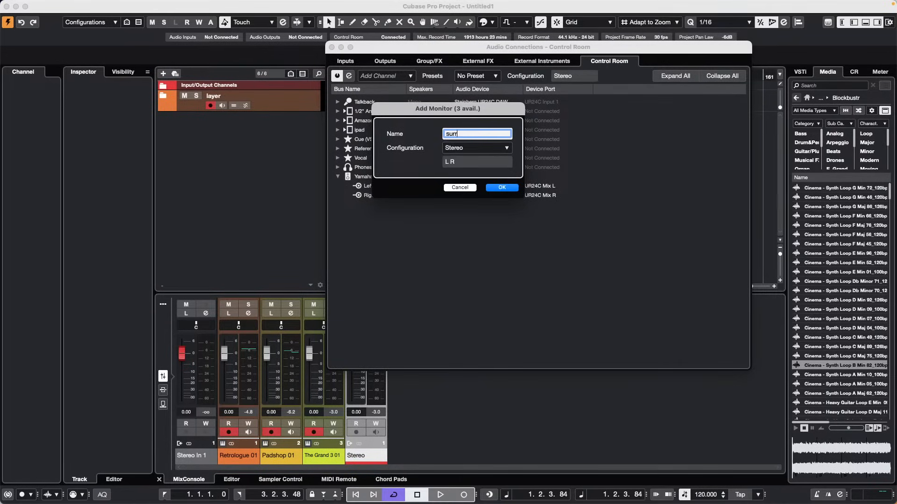
pyautogui.press('BackSpace')
pyautogui.press('BackSpace')
pyautogui.press('BackSpace')
pyautogui.press('BackSpace')
pyautogui.write('5.1')
pyautogui.press('Tab')
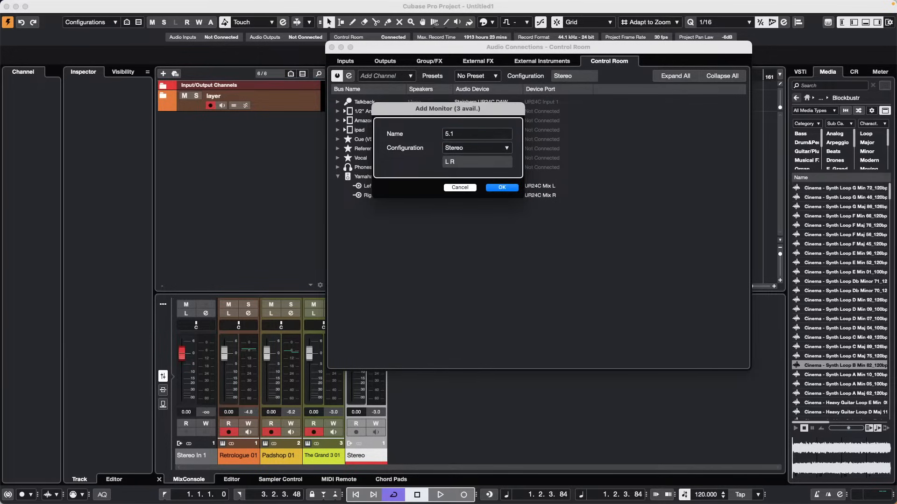
pyautogui.click(483, 148)
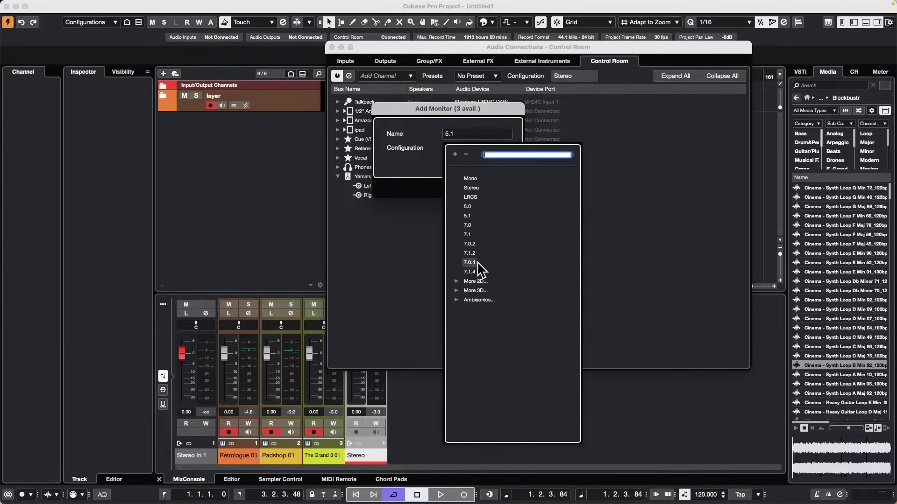
pyautogui.click(470, 216)
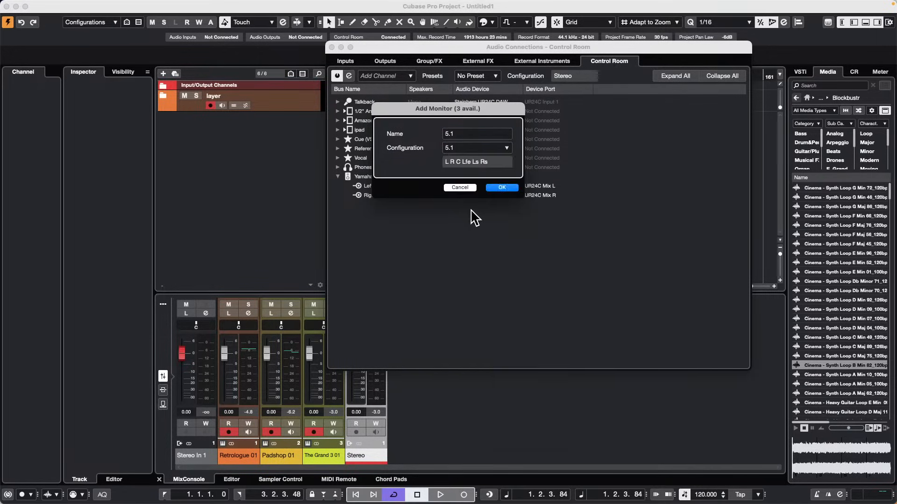
pyautogui.click(501, 187)
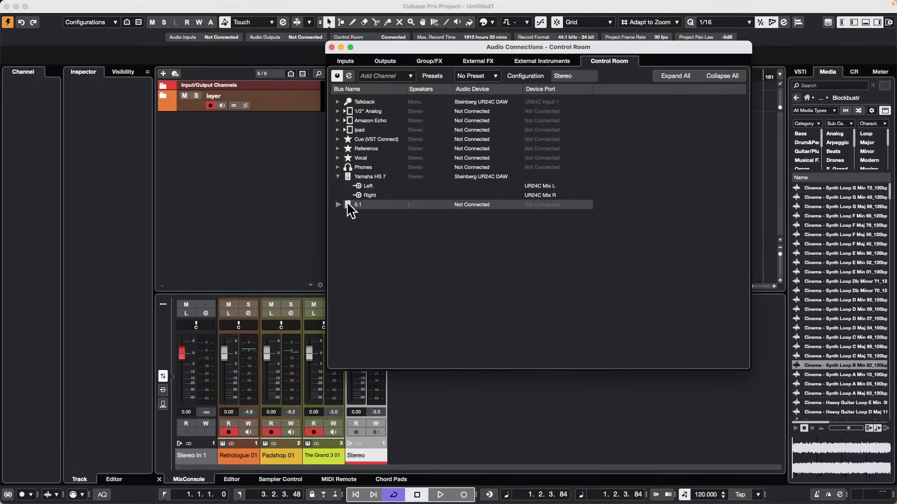
pyautogui.click(338, 204)
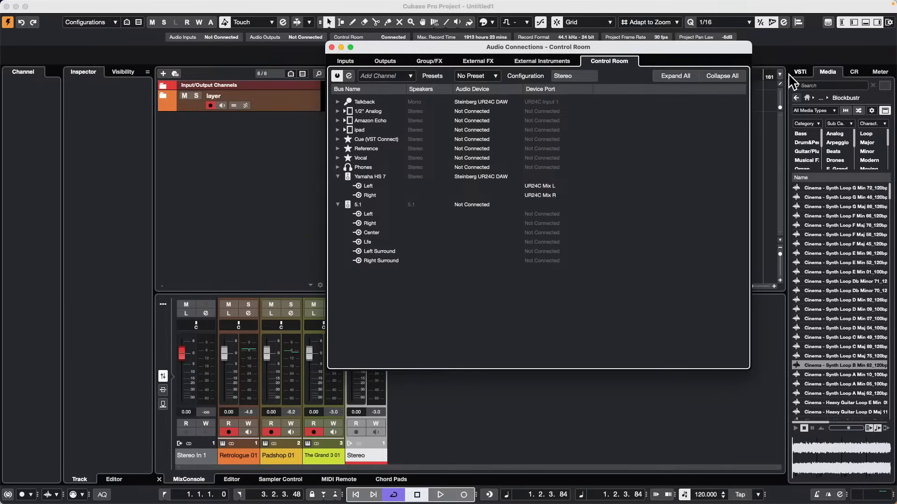
# Step: In the Control Room panel, try the 5.1 monitor, raise Main, then return to Yamaha HS 7
pyautogui.click(853, 72)
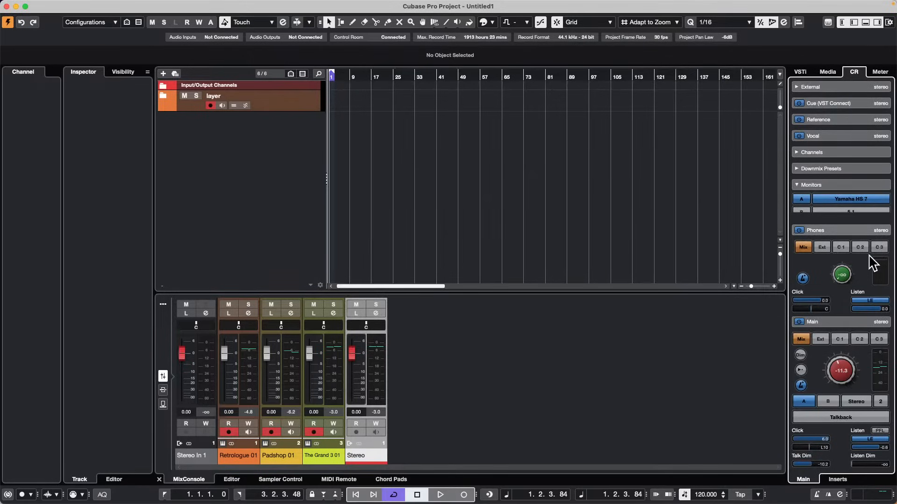
pyautogui.click(856, 210)
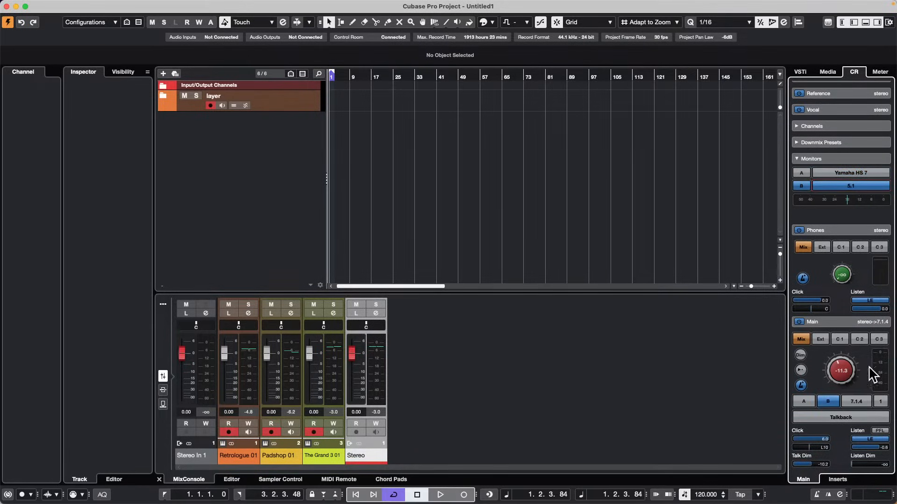
pyautogui.moveTo(837, 366); pyautogui.dragTo(813, 363)
pyautogui.click(850, 173)
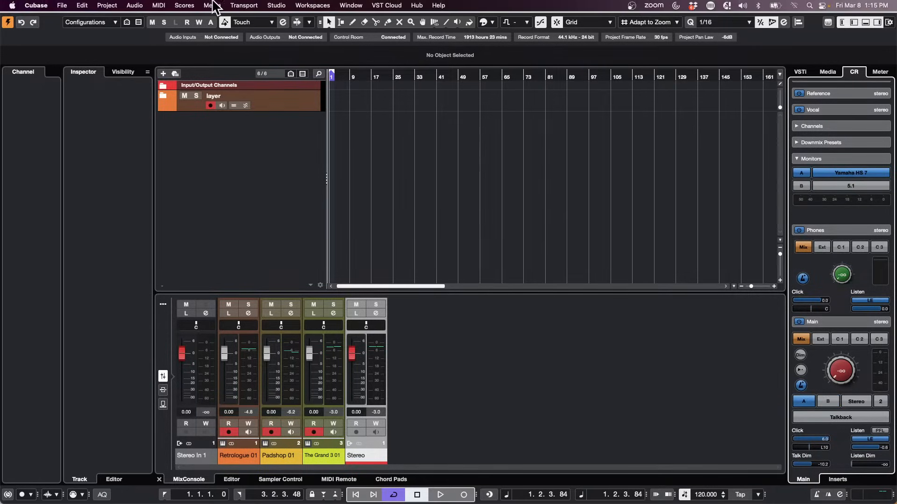
# Step: Check the output buses in Studio > Audio Connections, then return to the project
pyautogui.click(276, 5)
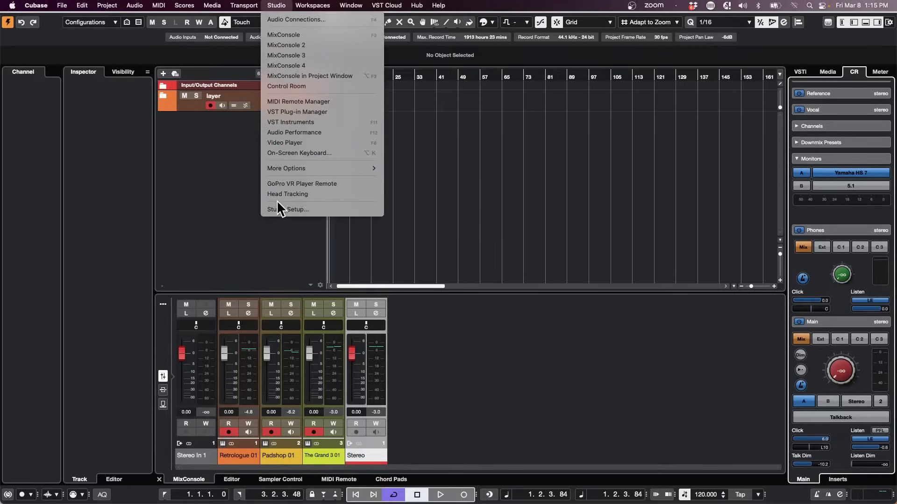
pyautogui.click(285, 18)
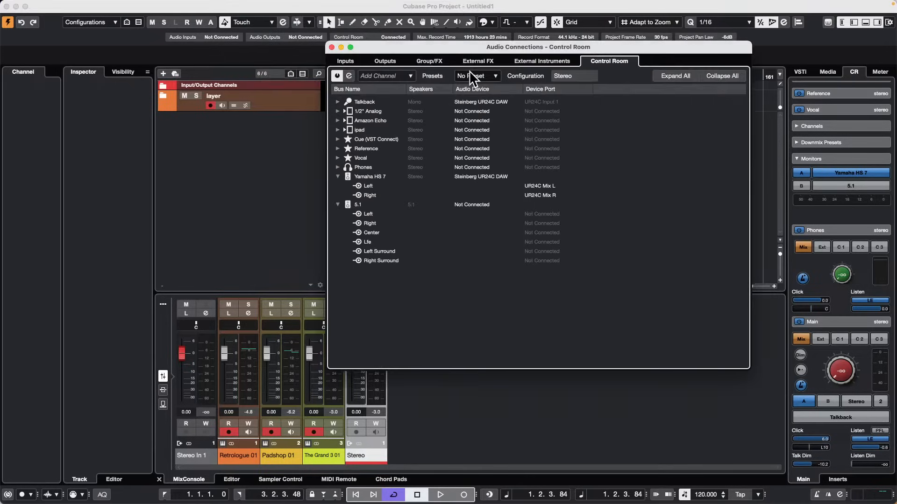
pyautogui.click(382, 66)
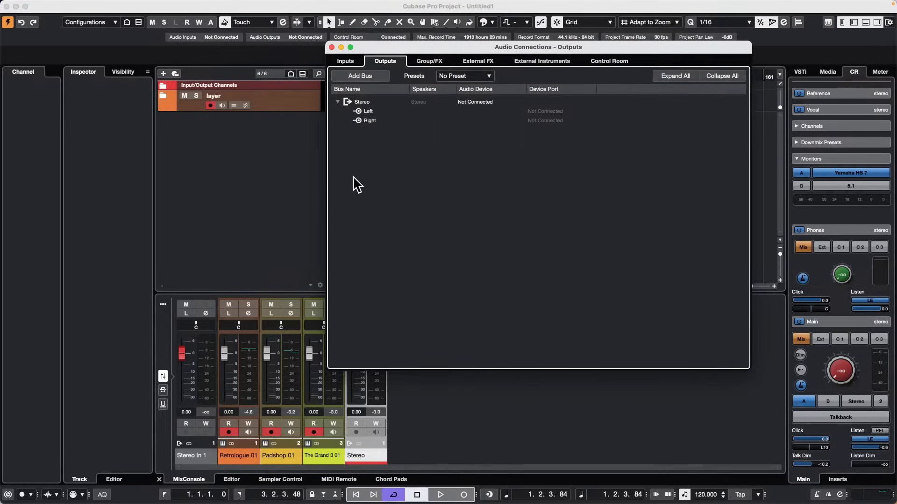
pyautogui.click(281, 103)
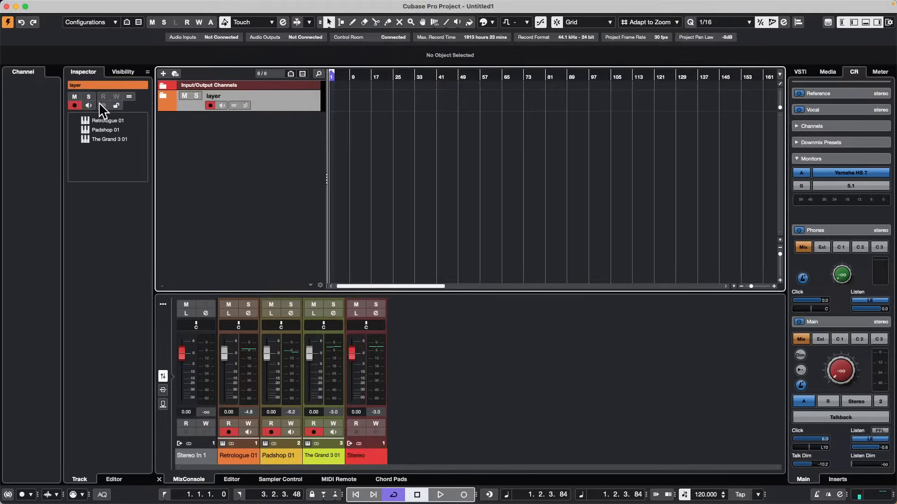
# Step: Add the stereo audio track Audio 01 and raise the Control Room Main level to about -7.3 dB
pyautogui.rightClick(212, 122)
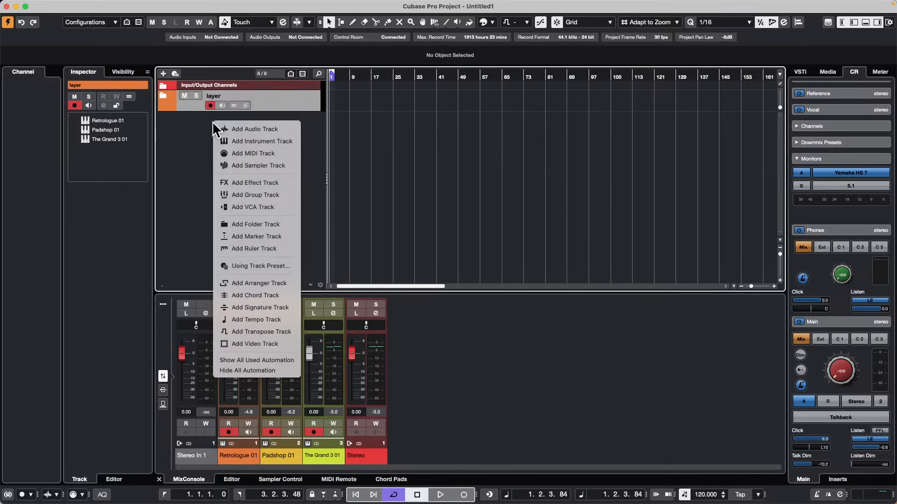
pyautogui.click(268, 130)
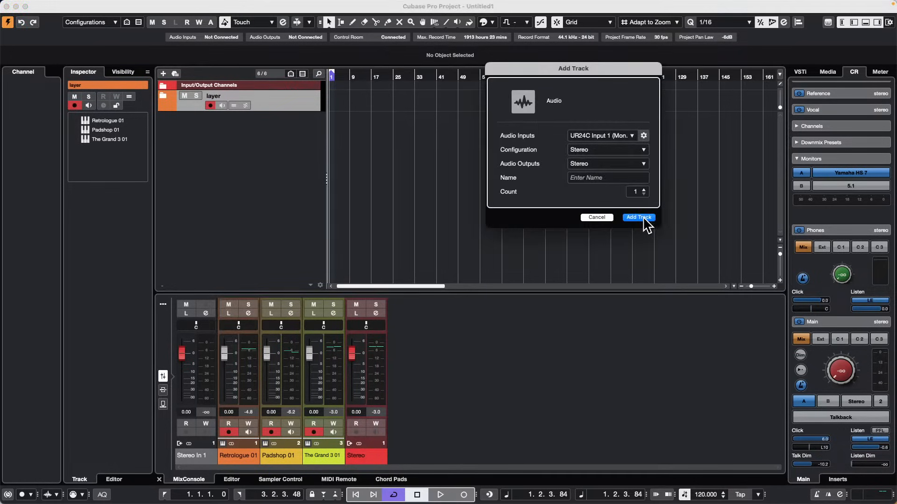
pyautogui.click(643, 222)
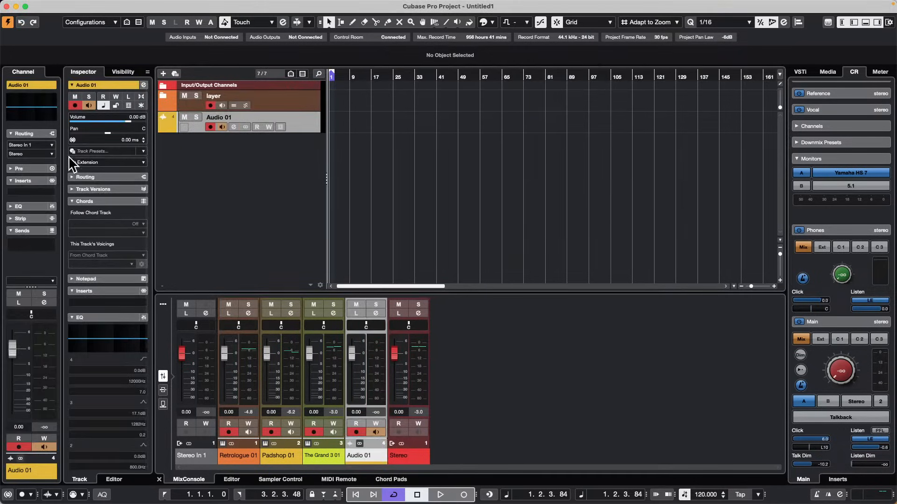
pyautogui.click(28, 154)
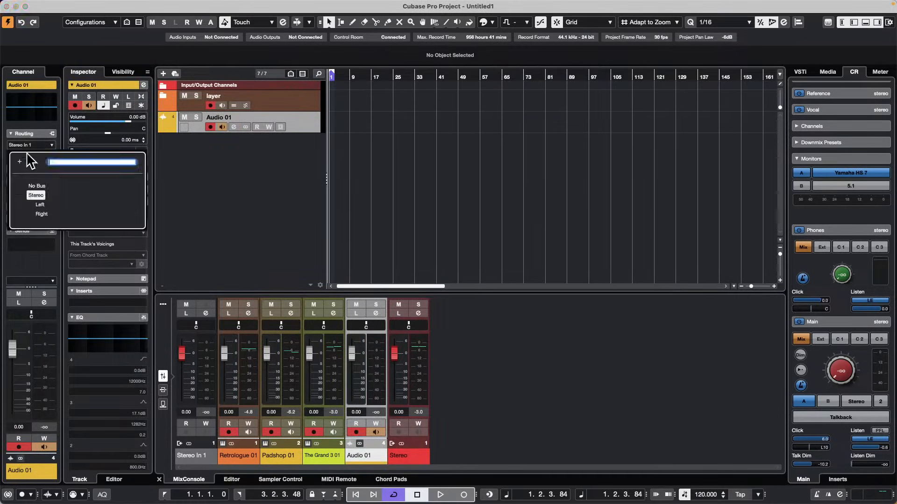
pyautogui.click(303, 190)
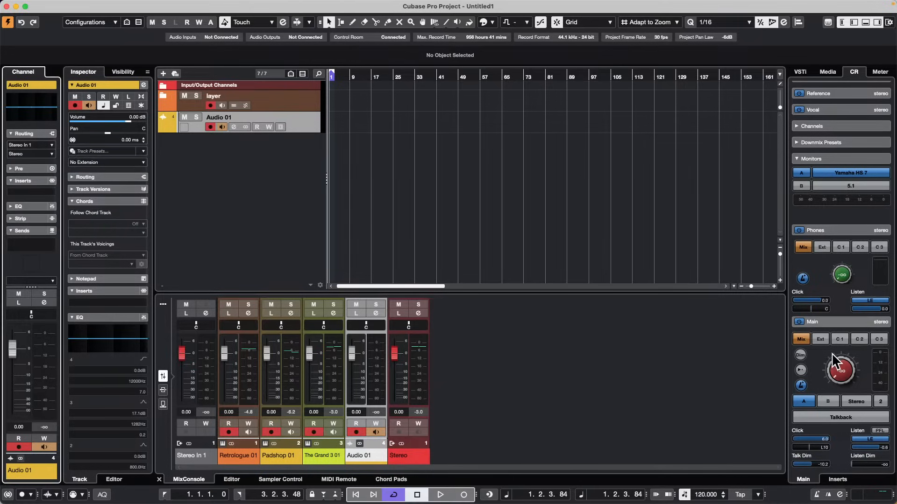
pyautogui.moveTo(833, 359); pyautogui.dragTo(839, 318)
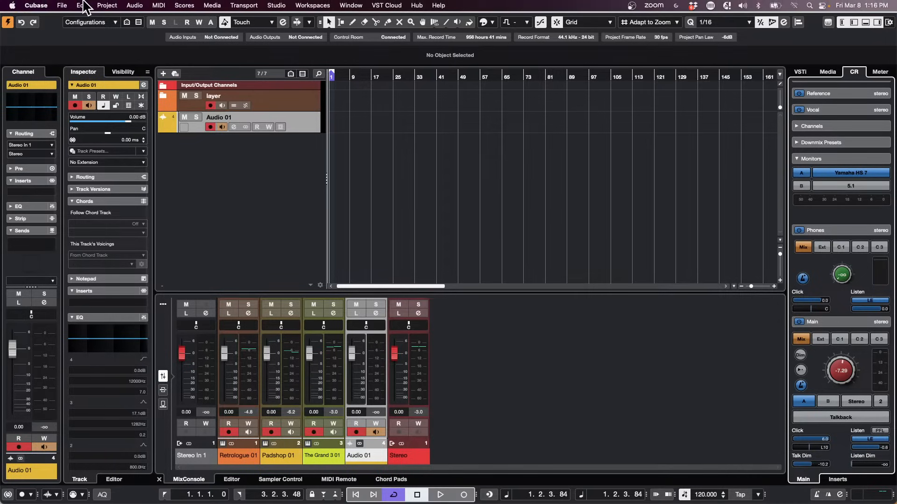
# Step: Open jump off.cpr from File > Recent Projects and select the vocal event at bar 3
pyautogui.click(64, 6)
pyautogui.moveTo(82, 175)
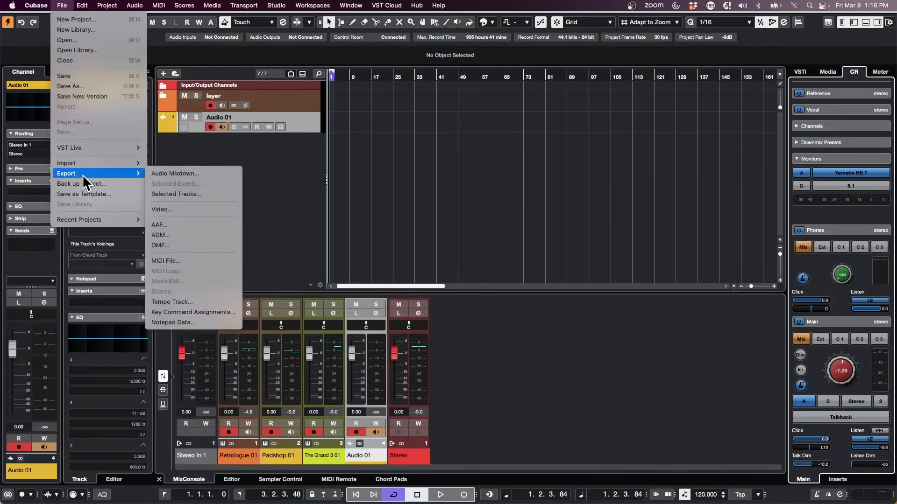
pyautogui.moveTo(86, 220)
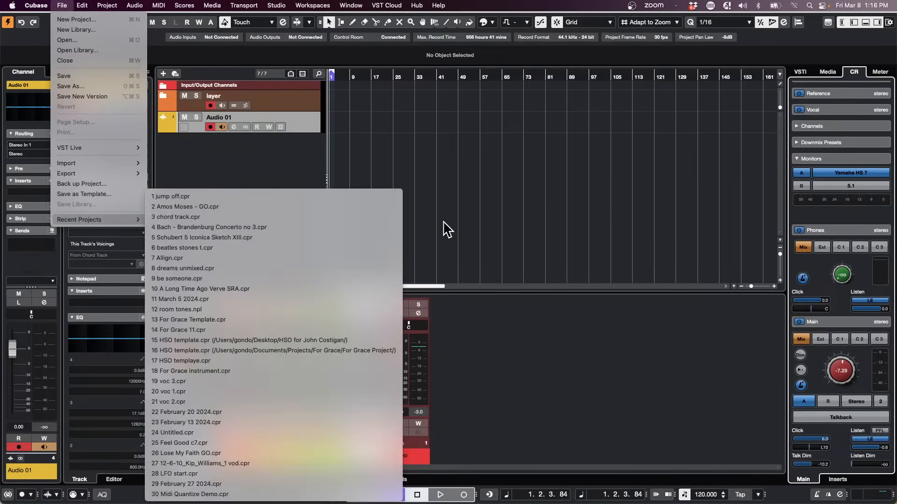
pyautogui.click(303, 194)
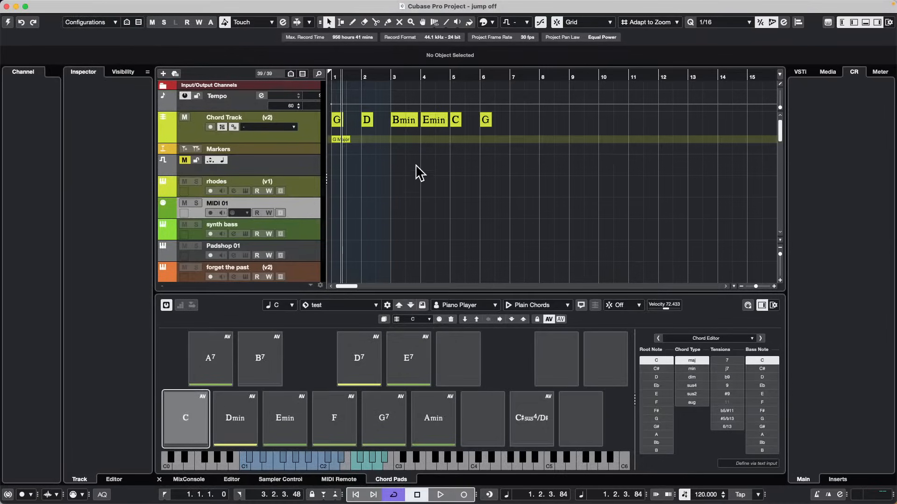
pyautogui.scroll(-10, 416, 168)
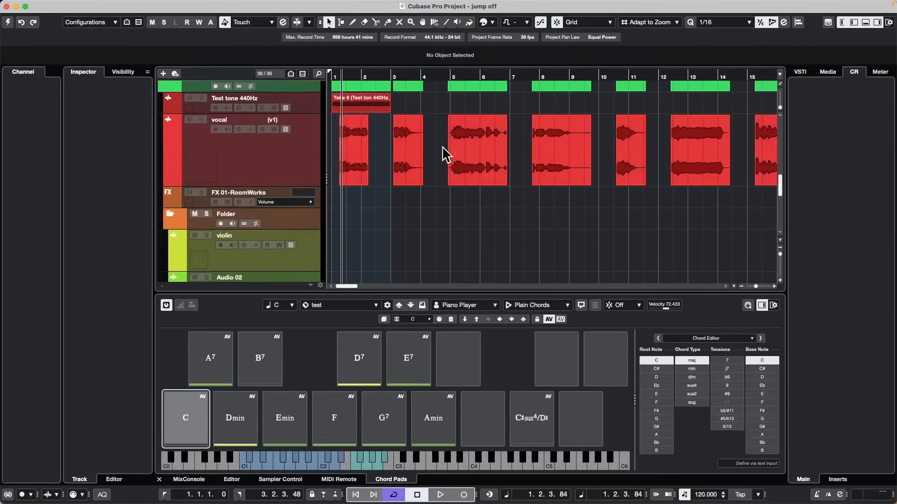
pyautogui.click(413, 166)
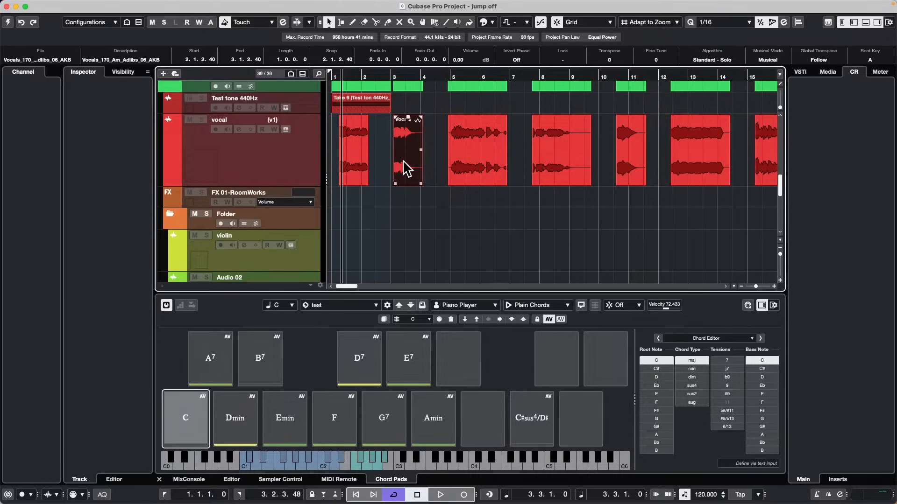
# Step: Copy the selected vocal adlib event and set the project cursor to bar 4 on the vocal track
pyautogui.click(104, 5)
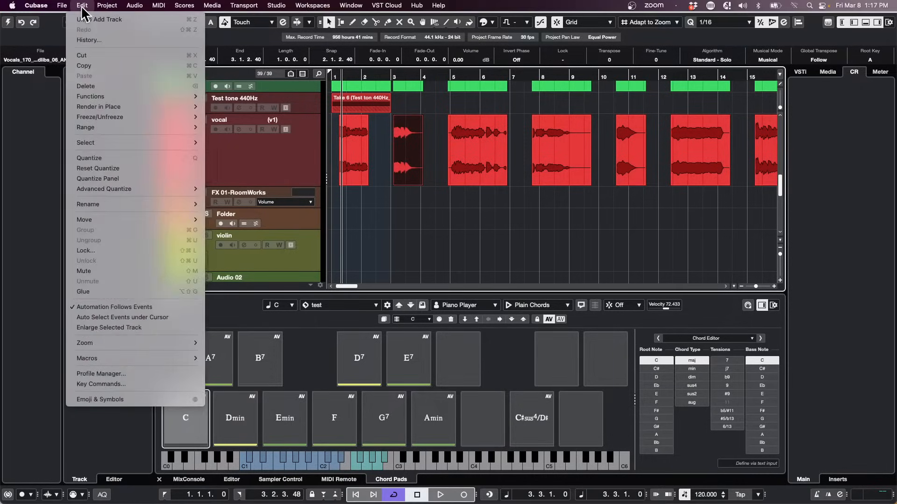
pyautogui.click(108, 66)
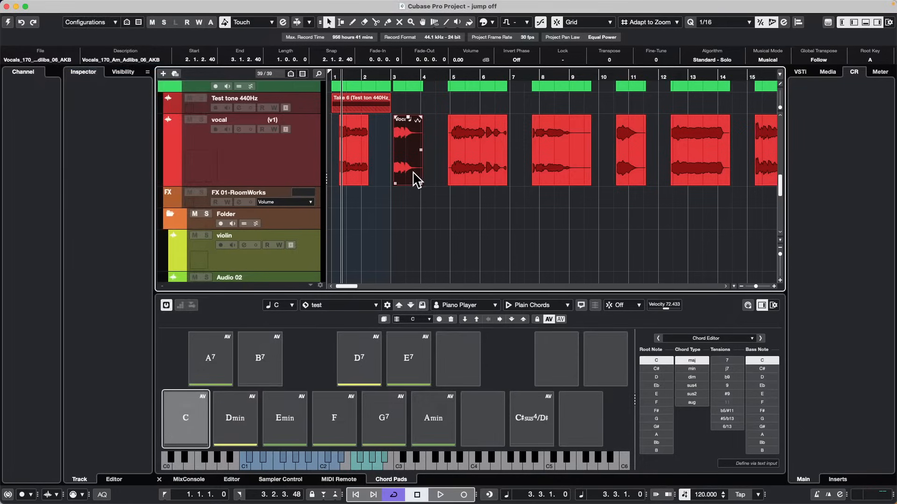
pyautogui.click(453, 76)
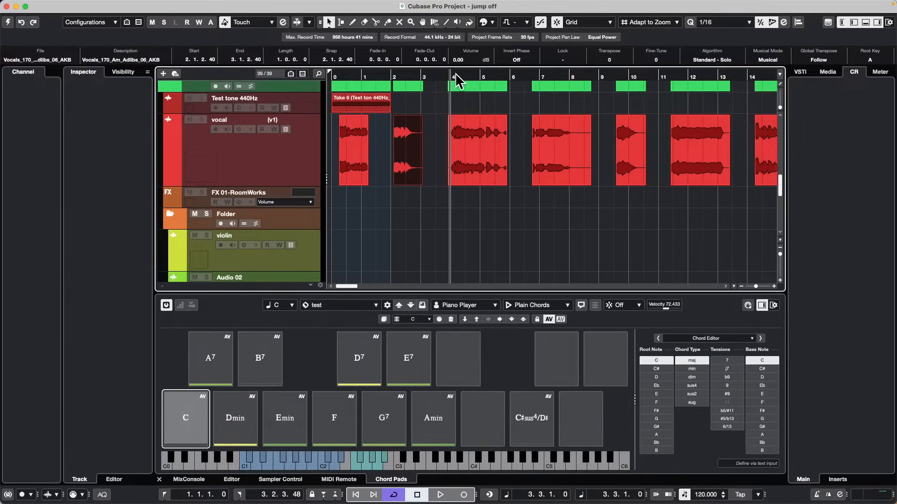
pyautogui.click(311, 167)
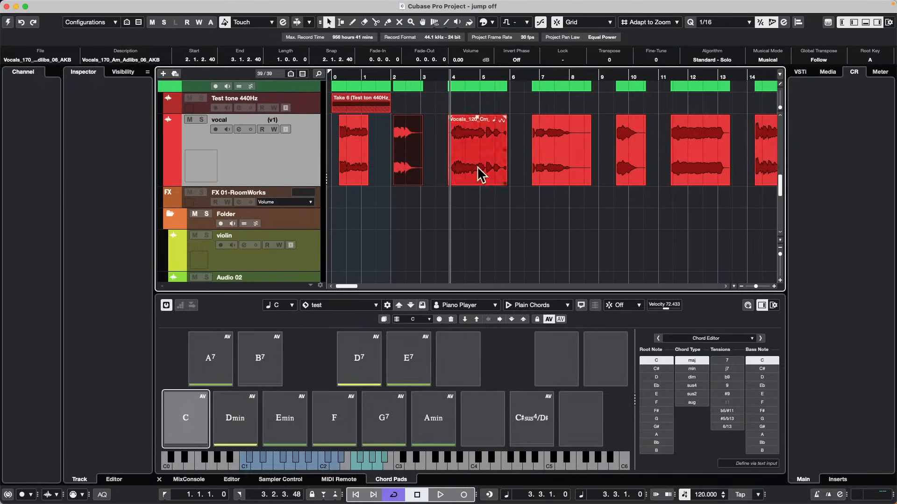
# Step: Paste the Vocals_170_Am_Adlibs_06_AKB copy at bar 4 and zoom in on it
pyautogui.moveTo(117, 1)
pyautogui.click(82, 5)
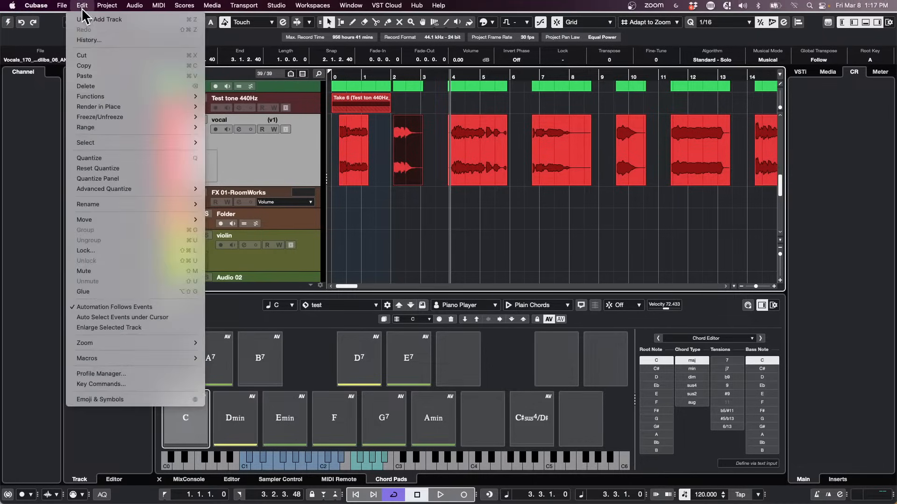
pyautogui.click(100, 78)
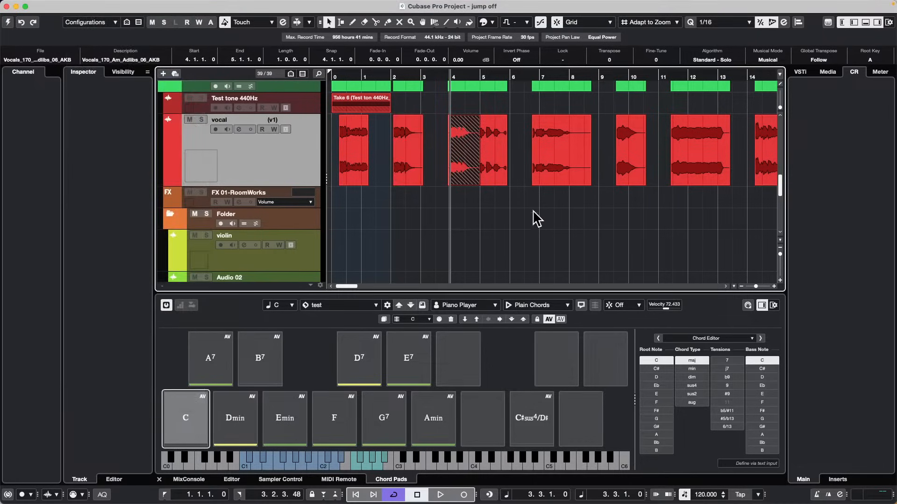
pyautogui.click(462, 76)
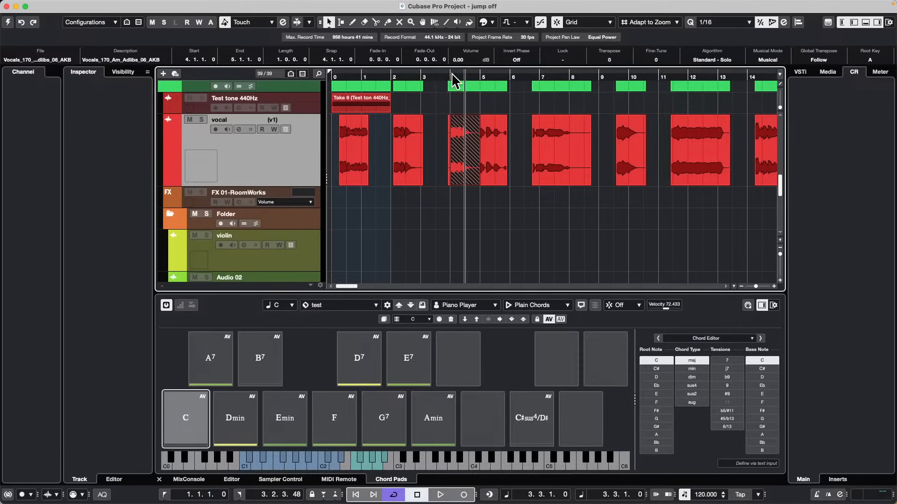
pyautogui.click(445, 81)
pyautogui.moveTo(445, 84); pyautogui.dragTo(441, 107)
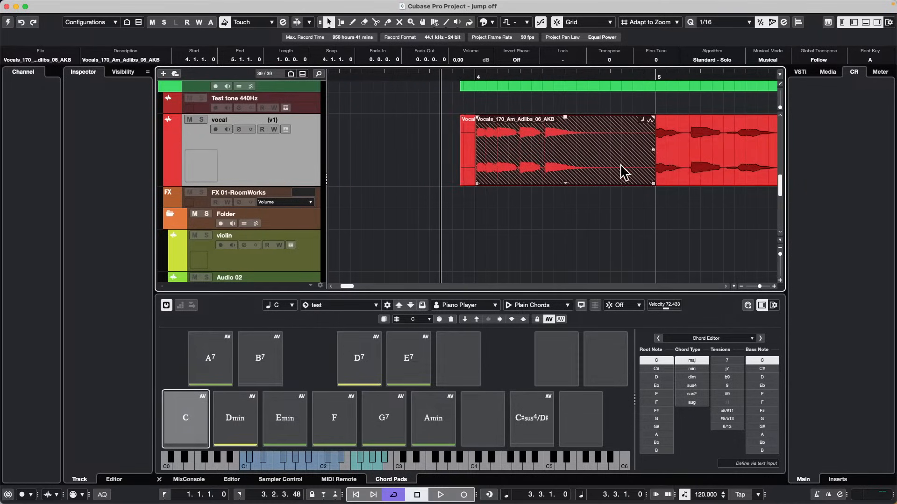
# Step: Split the vocal event at 4.2.1 and 4.3.4 with the Split tool
pyautogui.rightClick(528, 163)
pyautogui.click(570, 166)
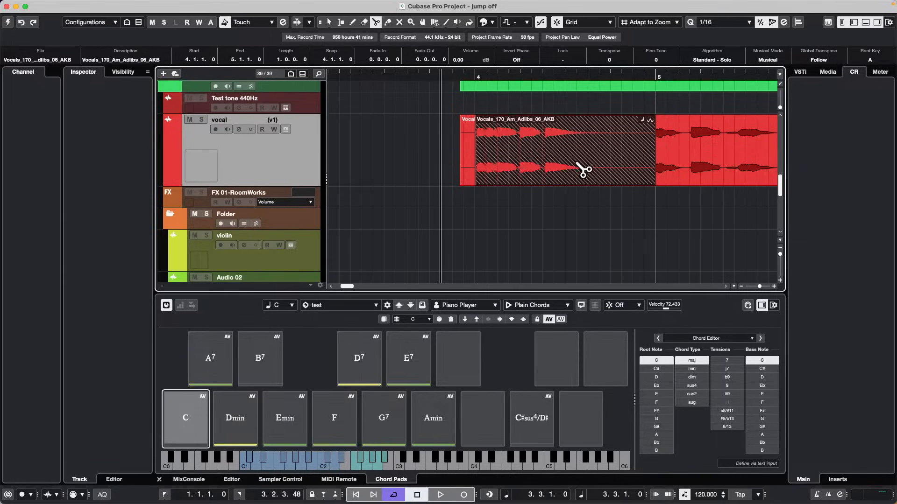
pyautogui.click(519, 150)
pyautogui.click(599, 150)
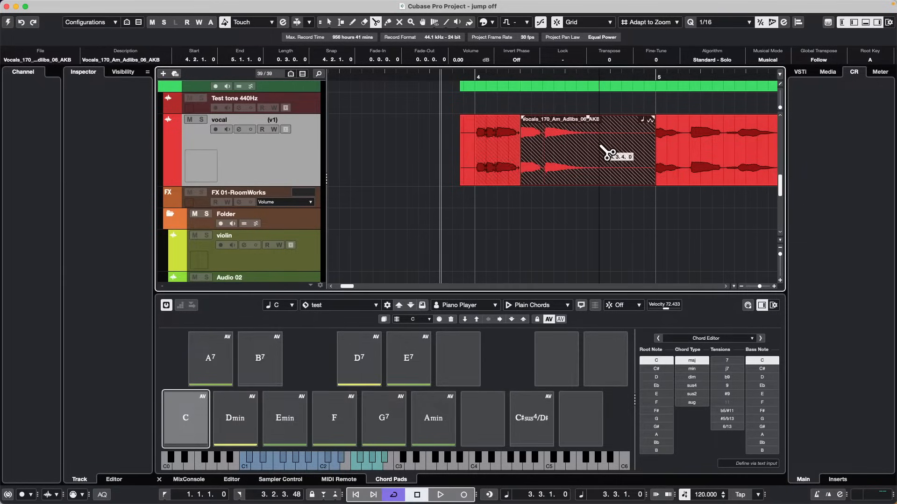
pyautogui.press('1')
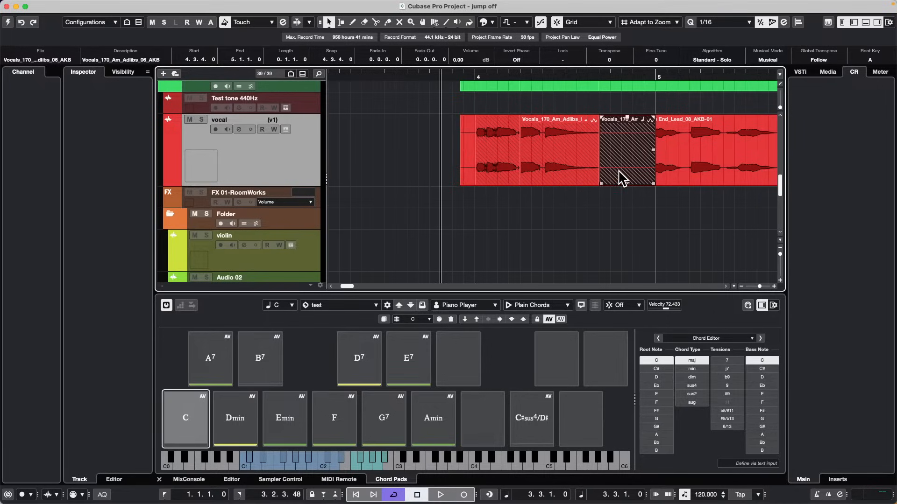
# Step: Reorder the overlapping adlib and Cm lead takes, select the adlib event, and zoom out around bar 4
pyautogui.click(560, 186)
pyautogui.click(570, 195)
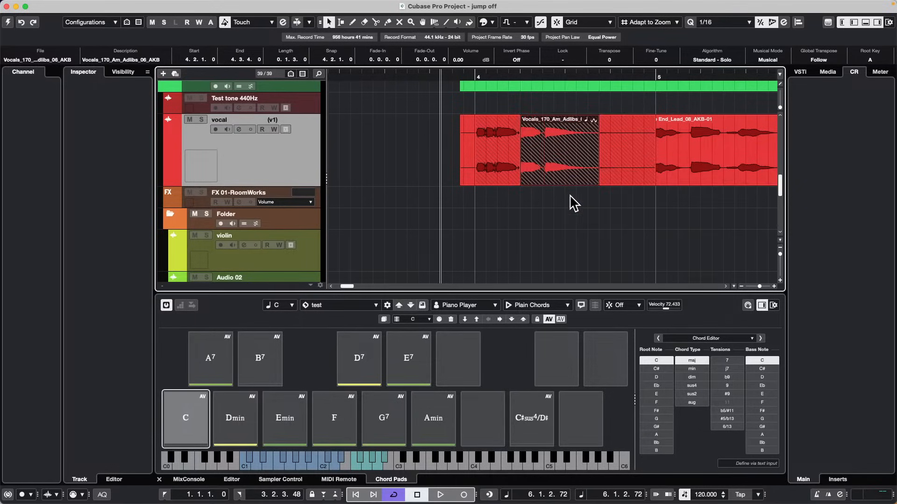
pyautogui.click(560, 183)
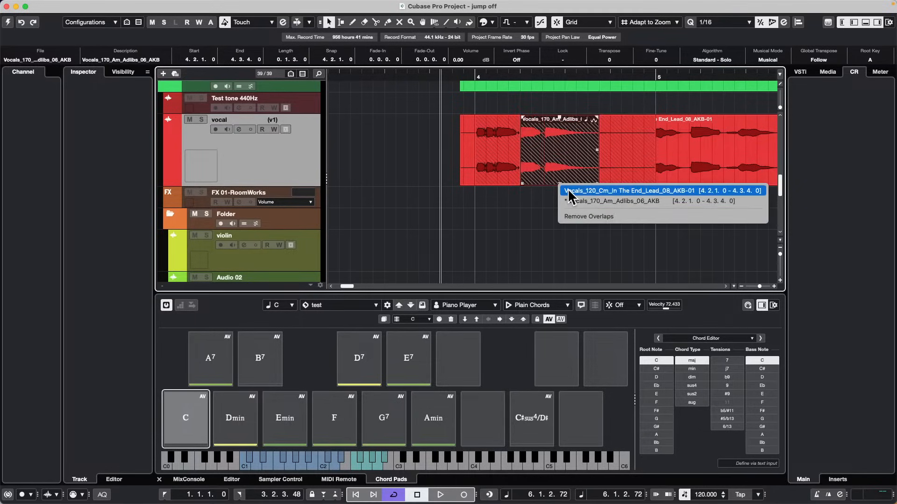
pyautogui.click(579, 191)
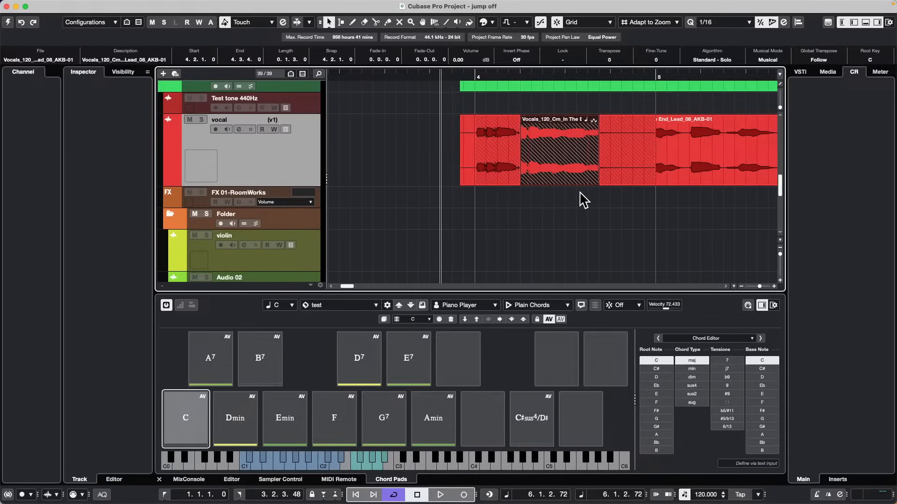
pyautogui.click(560, 183)
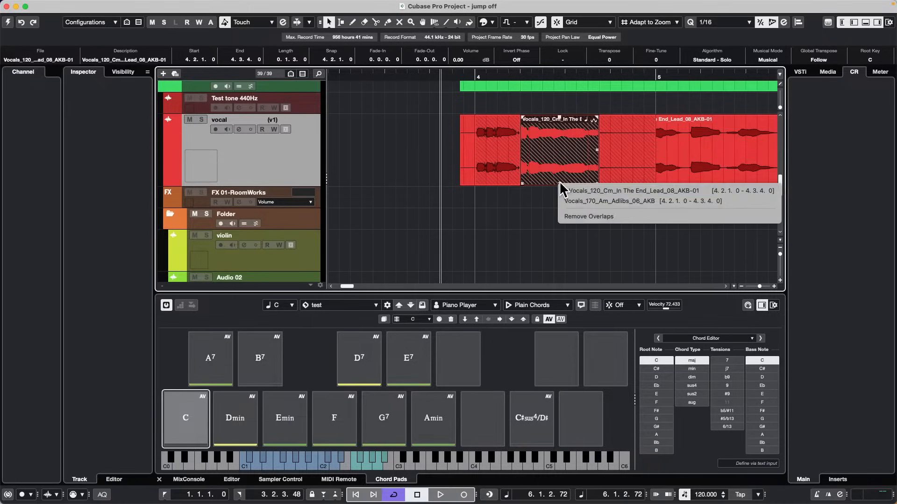
pyautogui.click(526, 123)
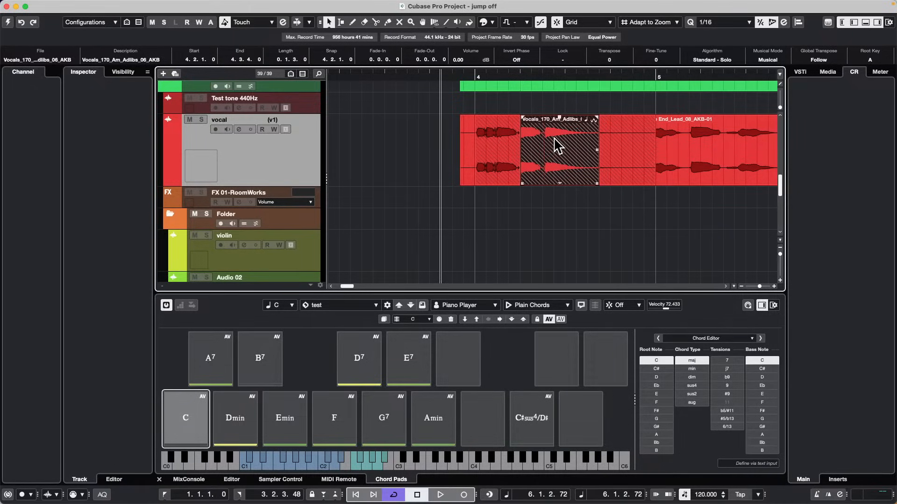
pyautogui.click(519, 72)
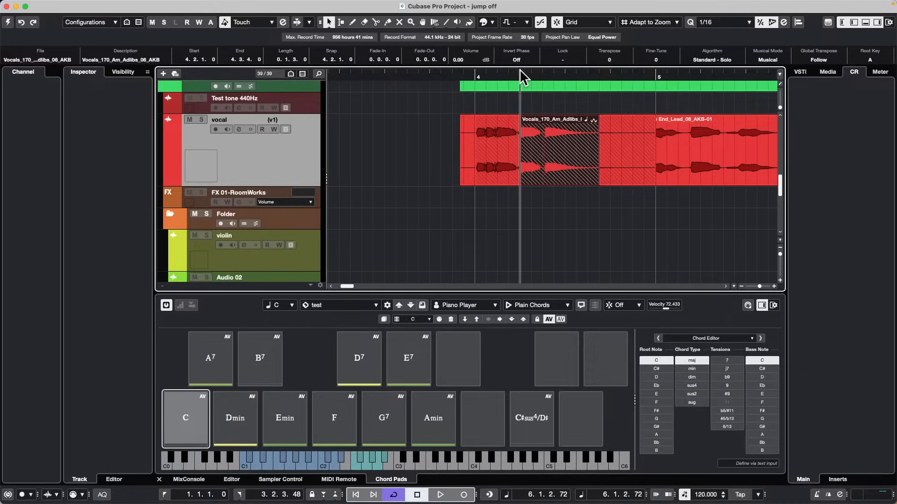
pyautogui.press('g')
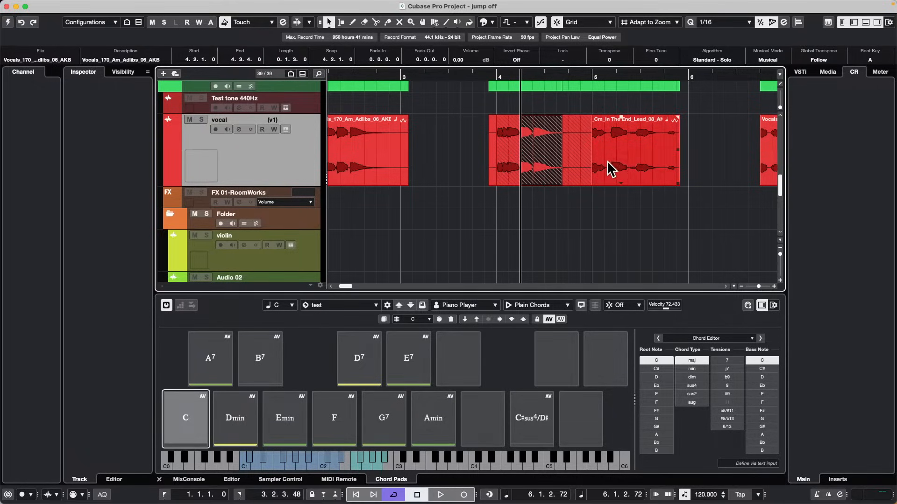
# Step: Open the Cm In The End lead vocal in the Sample Editor, select the adlib events, and zoom out to bars 0–11
pyautogui.doubleClick(622, 161)
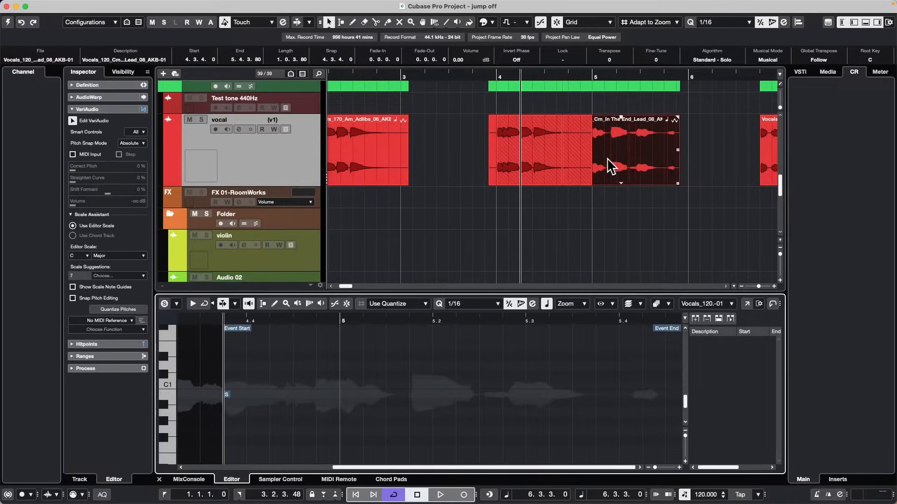
pyautogui.click(535, 164)
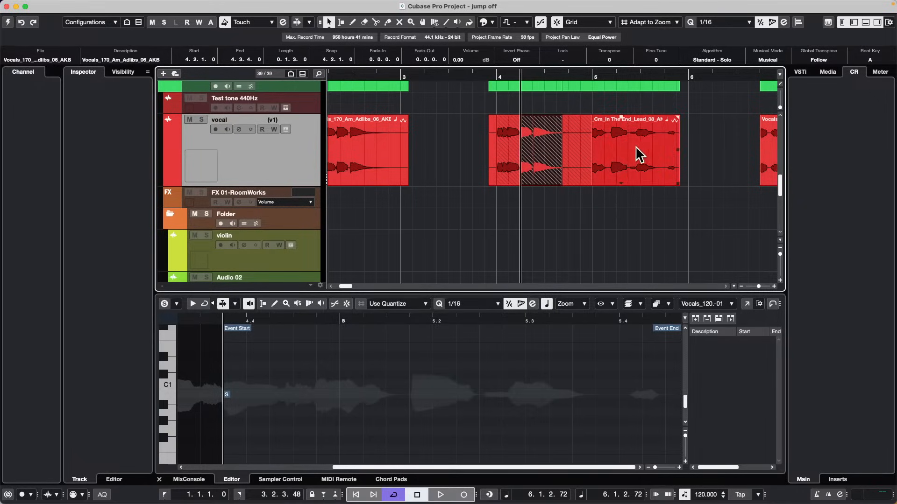
pyautogui.click(377, 157)
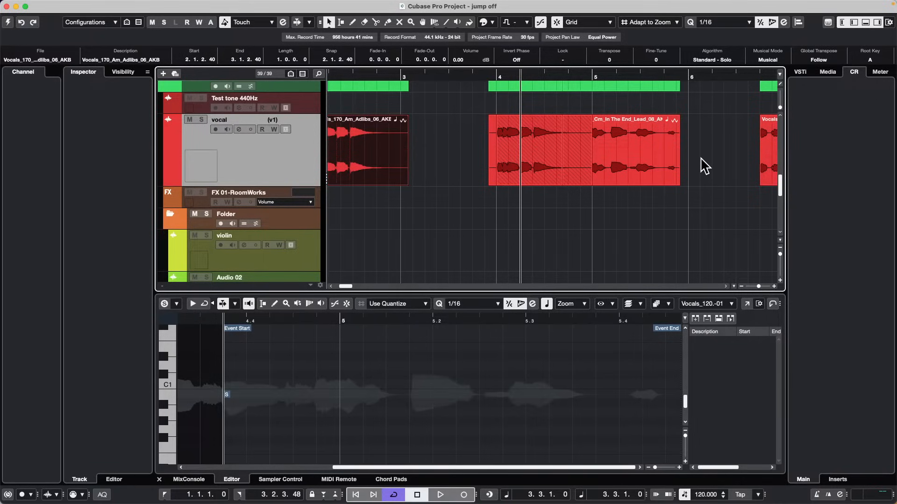
pyautogui.moveTo(573, 73); pyautogui.dragTo(605, 77)
pyautogui.click(621, 139)
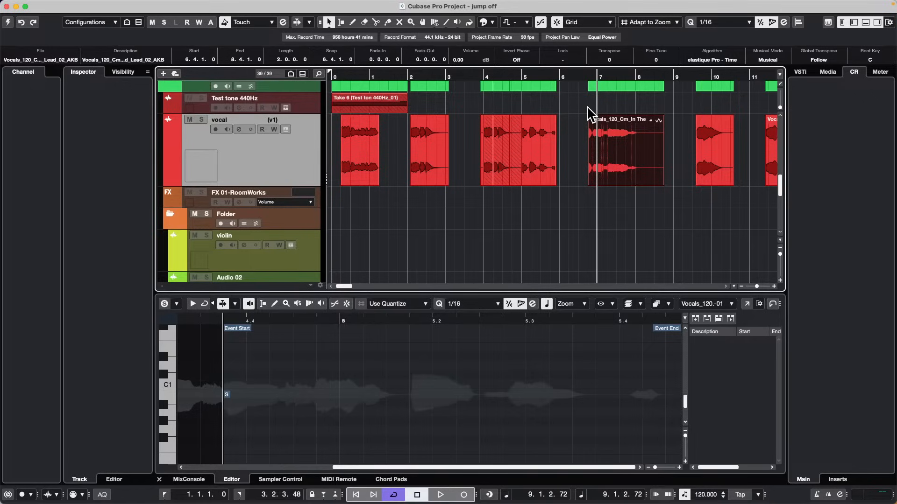
# Step: Paste the Vocals_170_Am_Adlibs_06_AKB event at bar 7 and bring it in front of the Cm lead vocal
pyautogui.press('super+v')
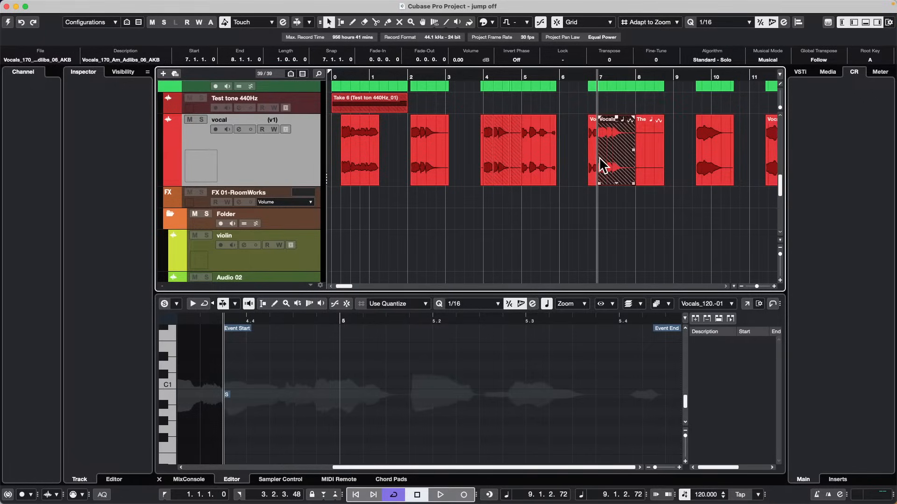
pyautogui.click(615, 183)
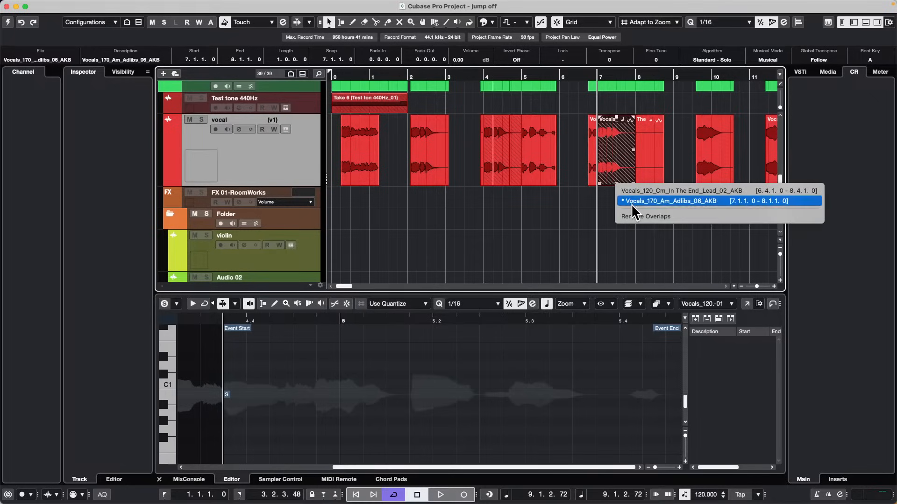
pyautogui.click(635, 191)
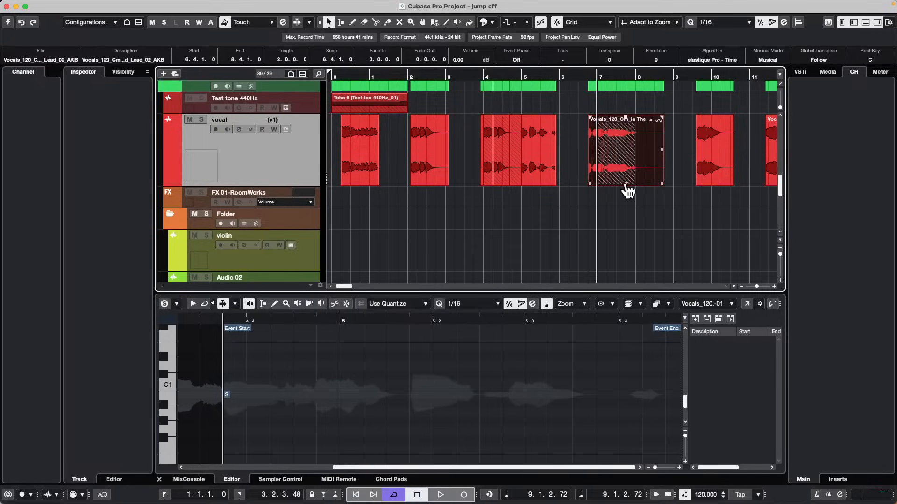
pyautogui.click(626, 184)
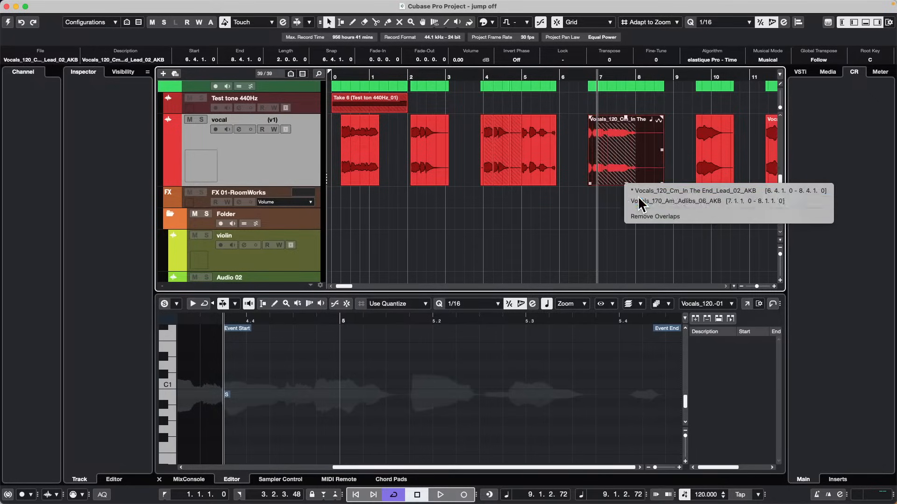
pyautogui.click(637, 201)
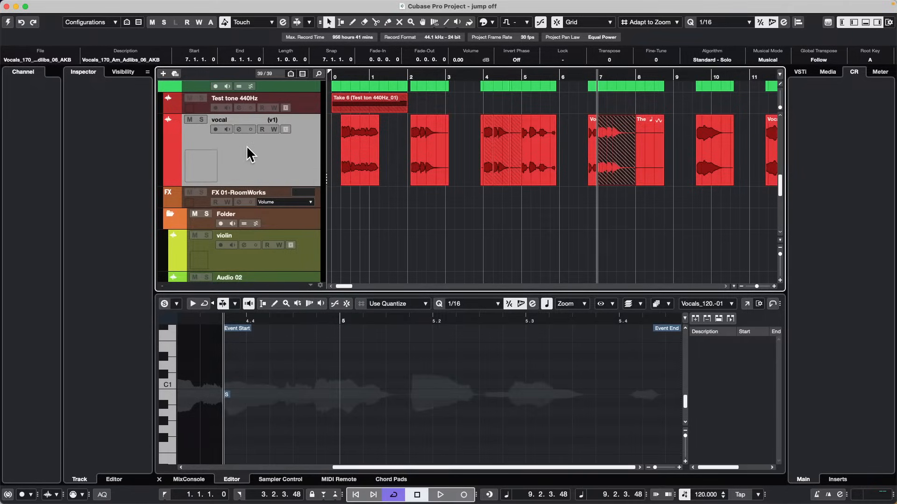
# Step: Activate the project, close the On-Screen Keyboard, and select the vocal track
pyautogui.click(7, 22)
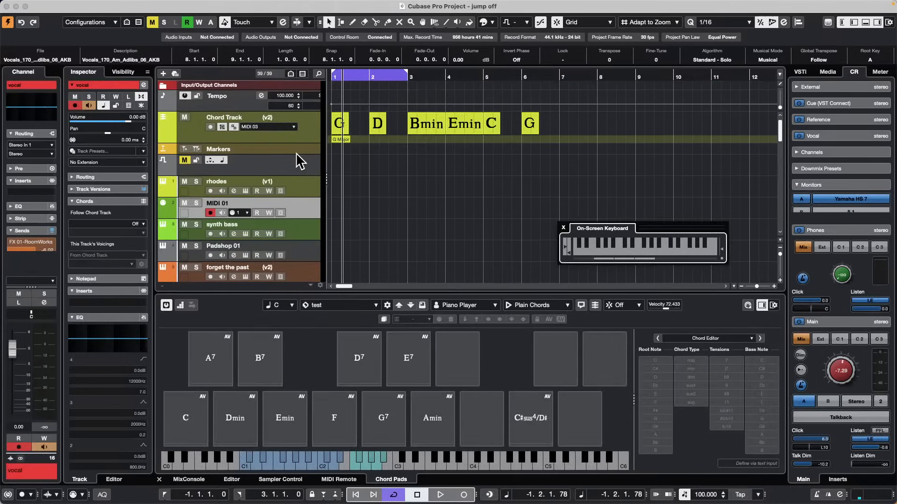
pyautogui.scroll(-10, 400, 216)
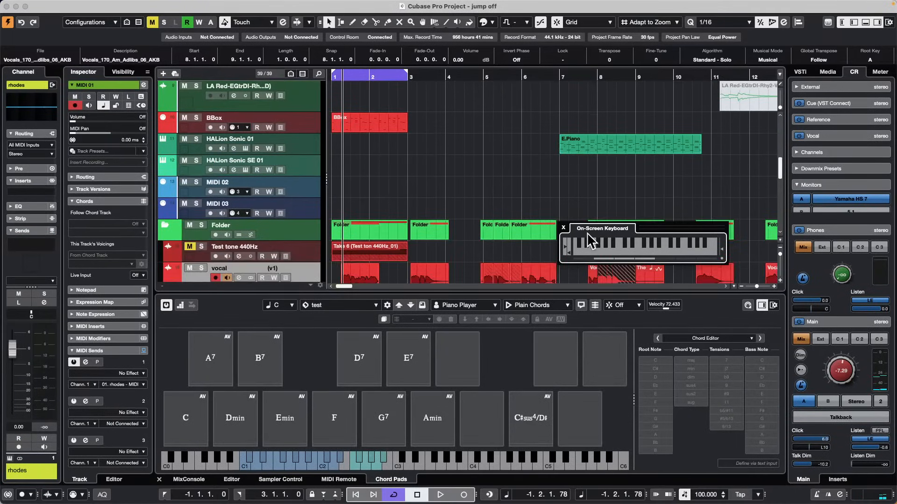
pyautogui.click(563, 227)
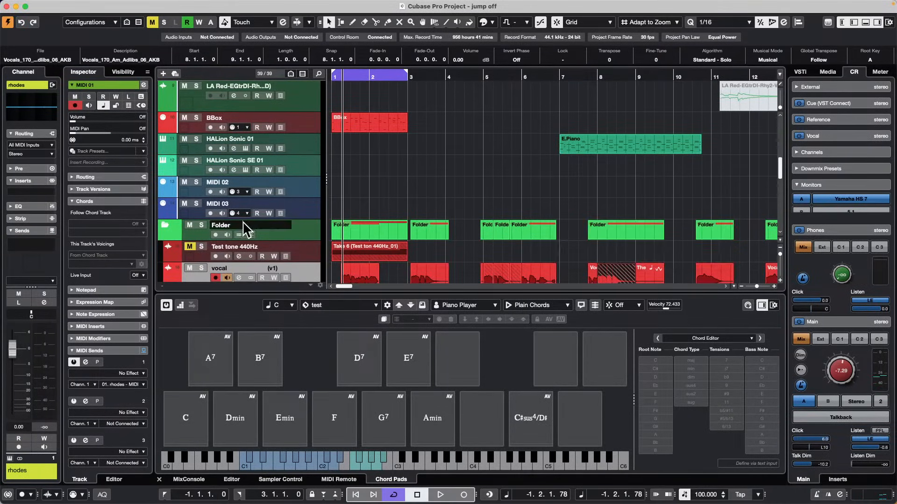
pyautogui.scroll(-5, 246, 229)
pyautogui.click(270, 156)
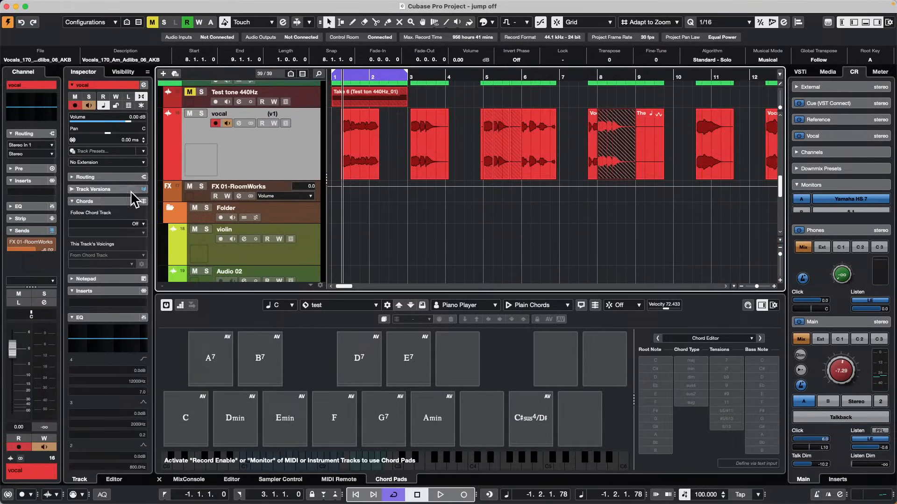
# Step: Insert the Frequency EQ plug-in on the vocal track's insert slot
pyautogui.click(123, 303)
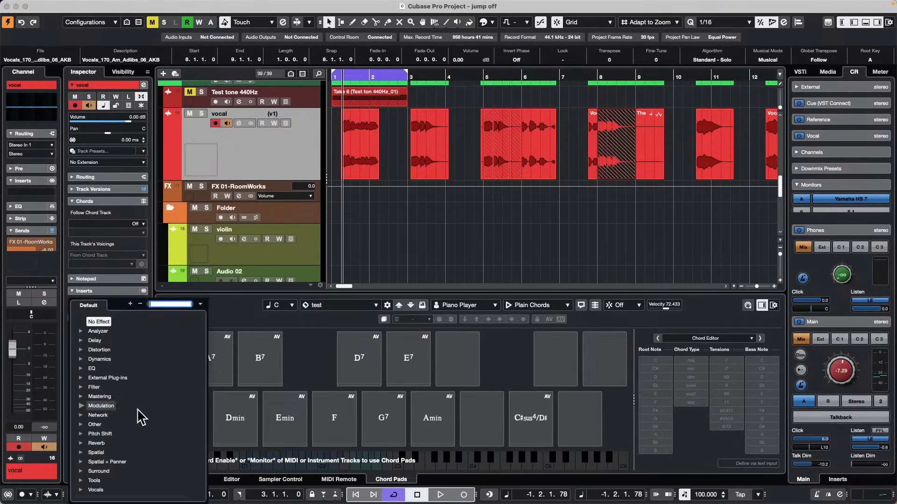
pyautogui.click(88, 368)
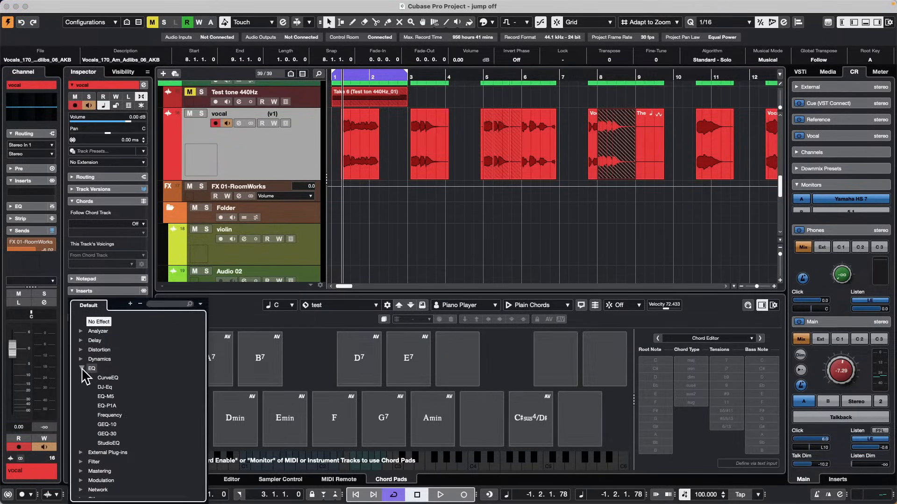
pyautogui.click(124, 413)
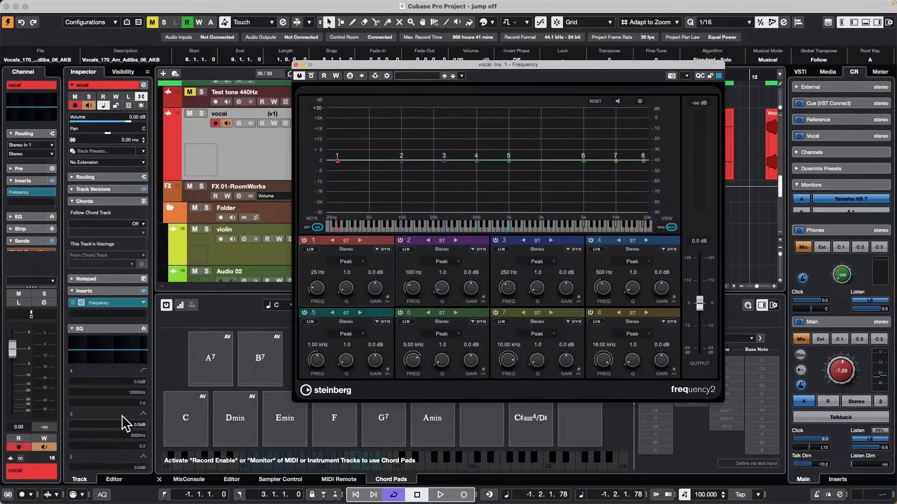
# Step: Make EQ band 2 dynamic at ratio 3.44 and boost dynamic band 5 by 5 dB at 1.19 kHz
pyautogui.click(478, 250)
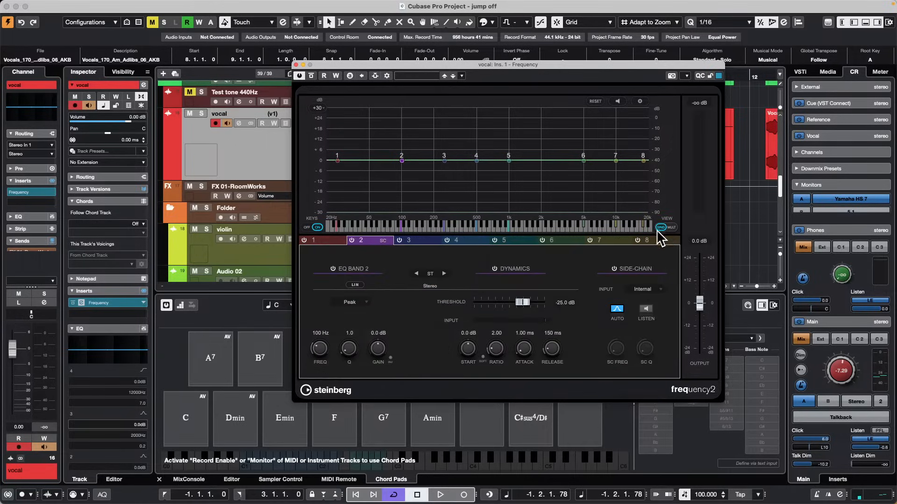
pyautogui.click(493, 269)
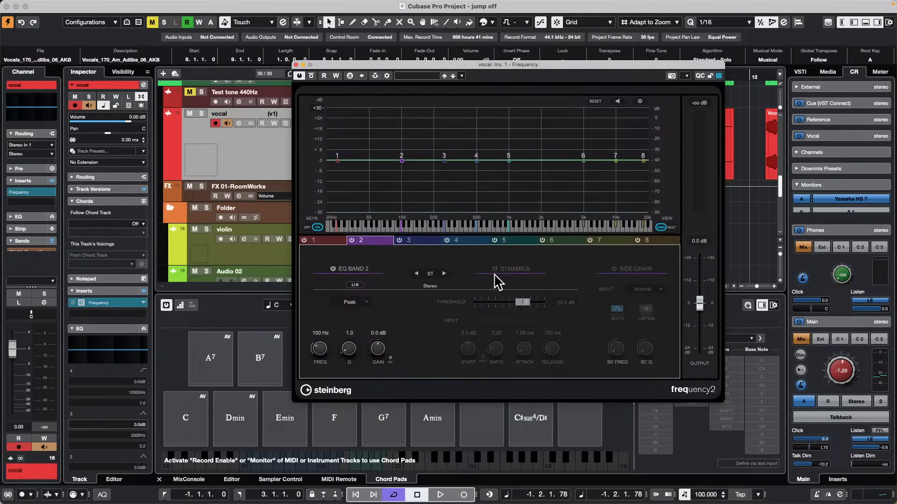
pyautogui.click(493, 269)
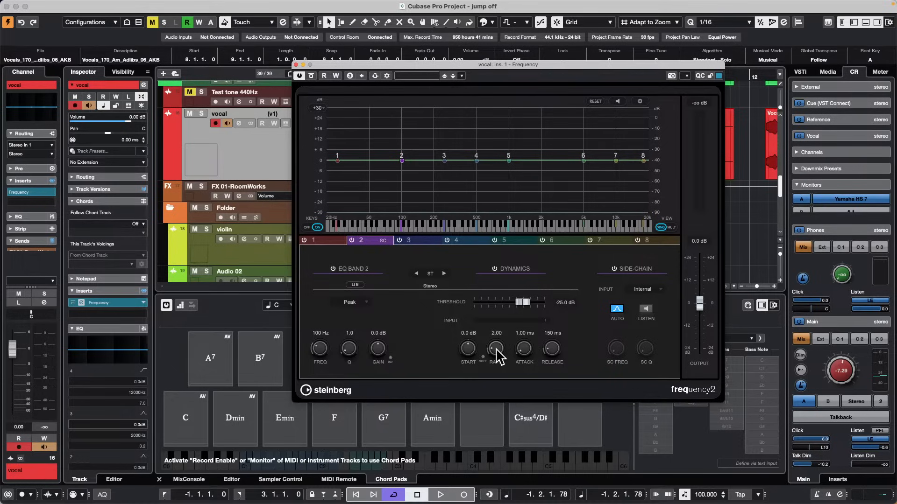
pyautogui.moveTo(495, 349); pyautogui.dragTo(474, 344)
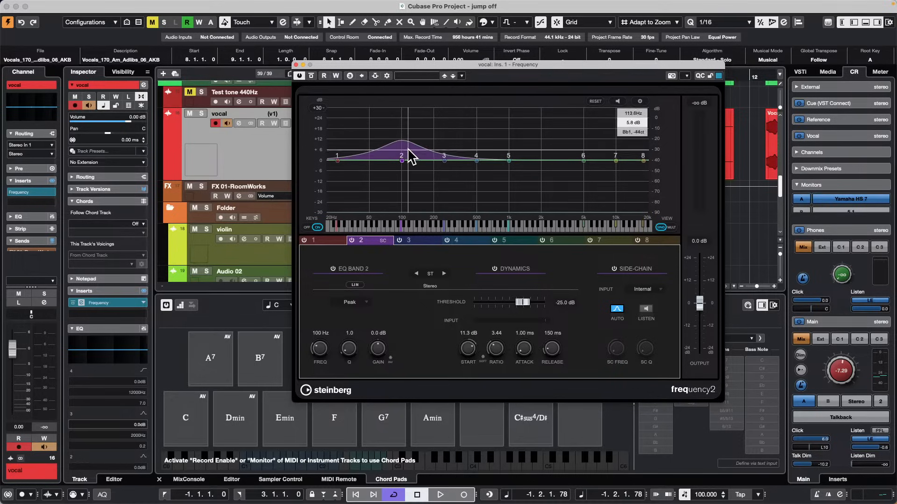
pyautogui.moveTo(508, 160); pyautogui.dragTo(517, 149)
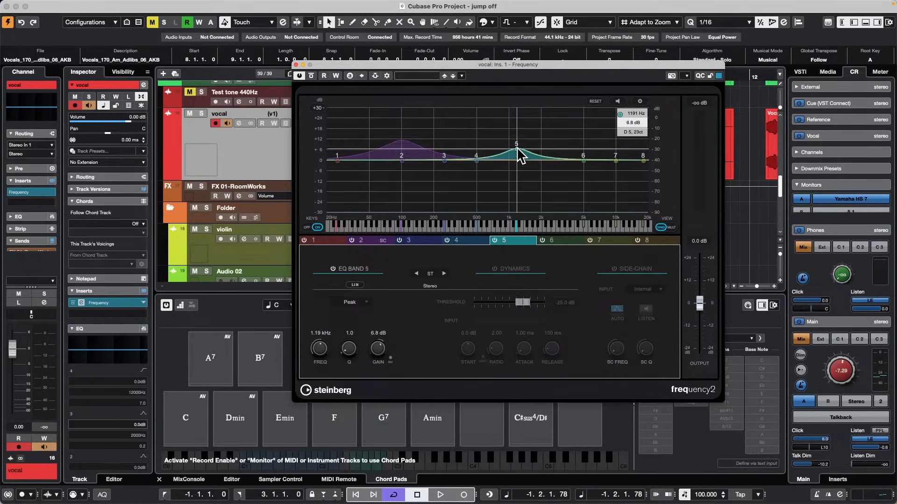
pyautogui.click(495, 270)
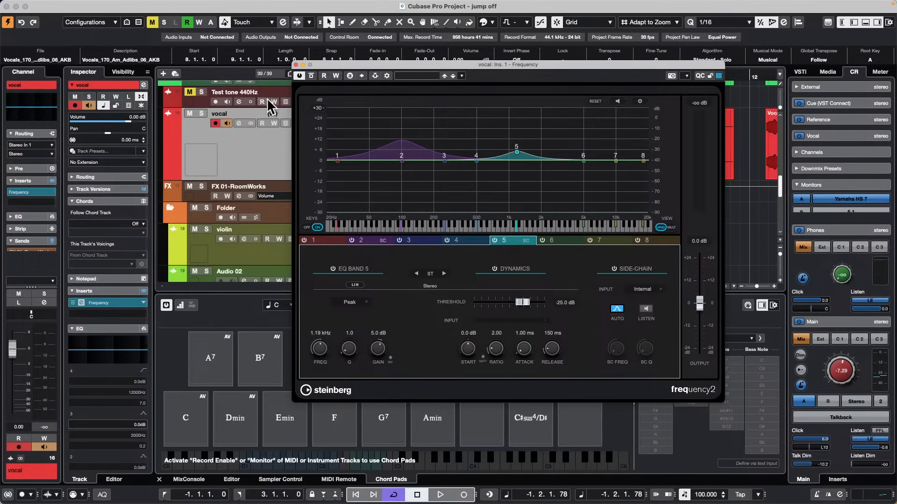
pyautogui.click(295, 64)
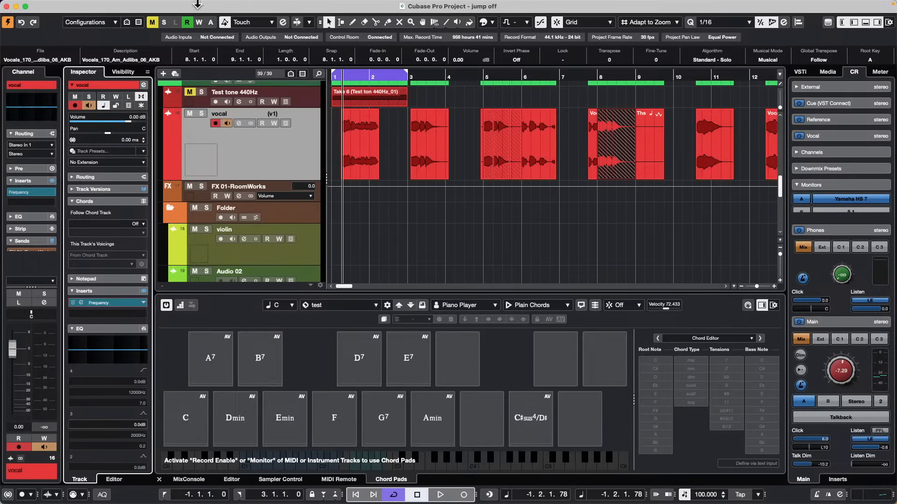
# Step: Open the E.Piano part in a separate Key Editor window with an enlarged Velocity controller lane
pyautogui.scroll(5, 490, 143)
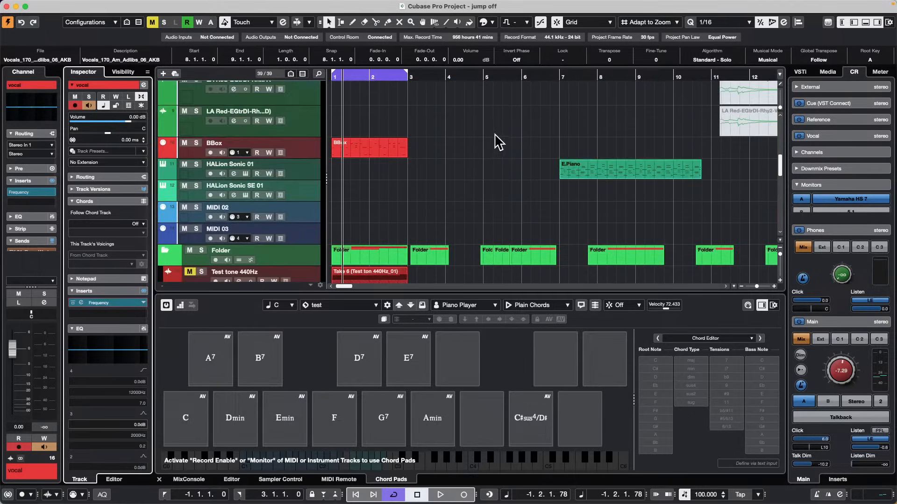
pyautogui.doubleClick(616, 176)
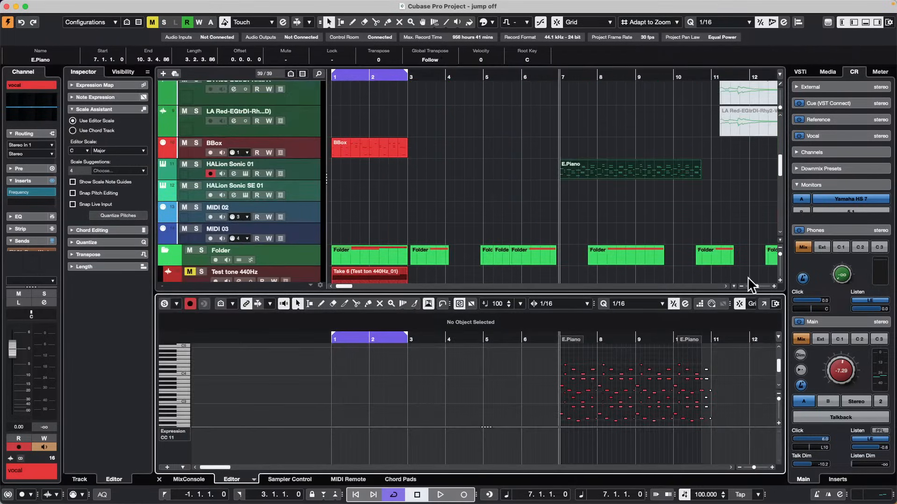
pyautogui.click(775, 304)
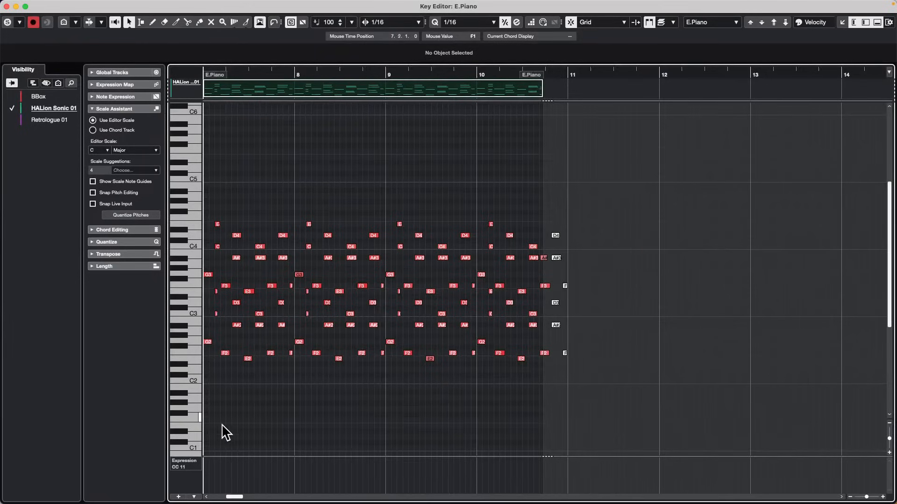
pyautogui.click(191, 464)
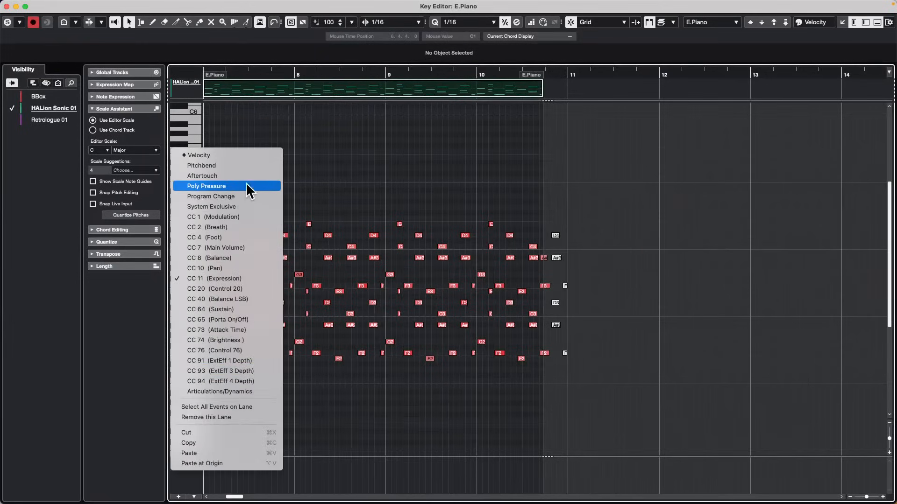
pyautogui.click(248, 155)
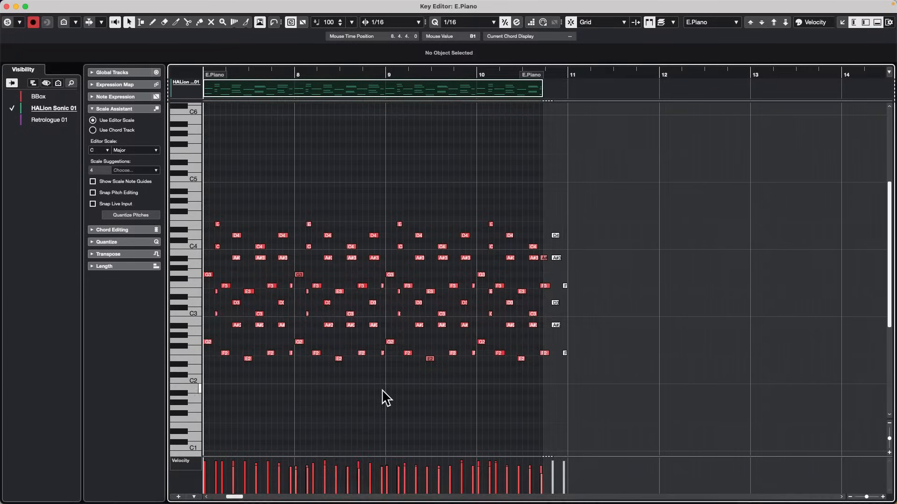
pyautogui.moveTo(367, 456); pyautogui.dragTo(366, 395)
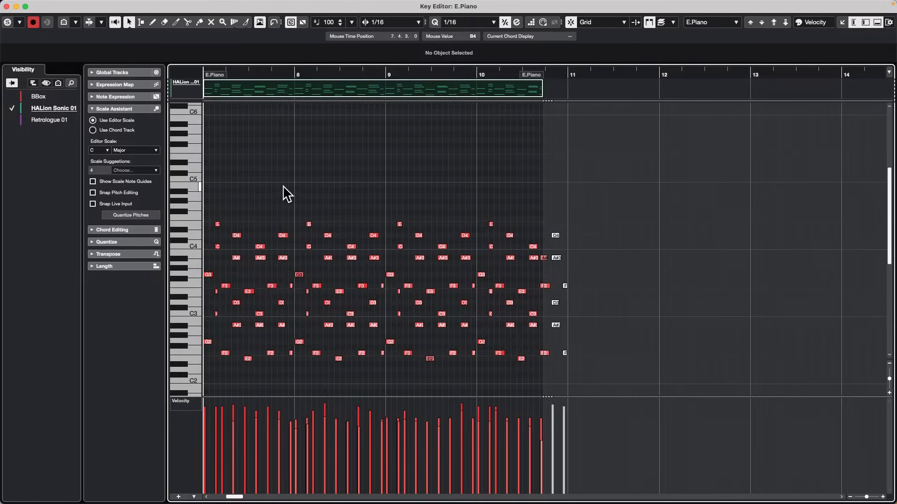
# Step: Set the off velocity of all E.Piano notes to 90
pyautogui.press('super+a')
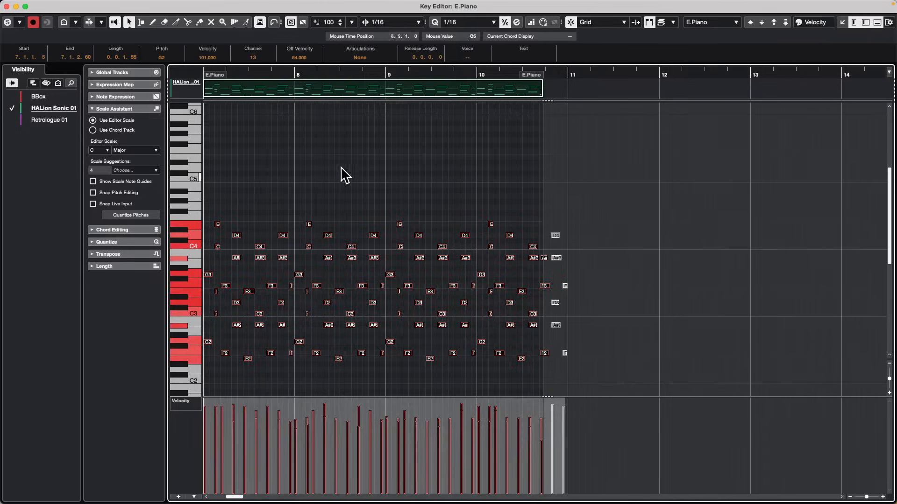
pyautogui.click(304, 59)
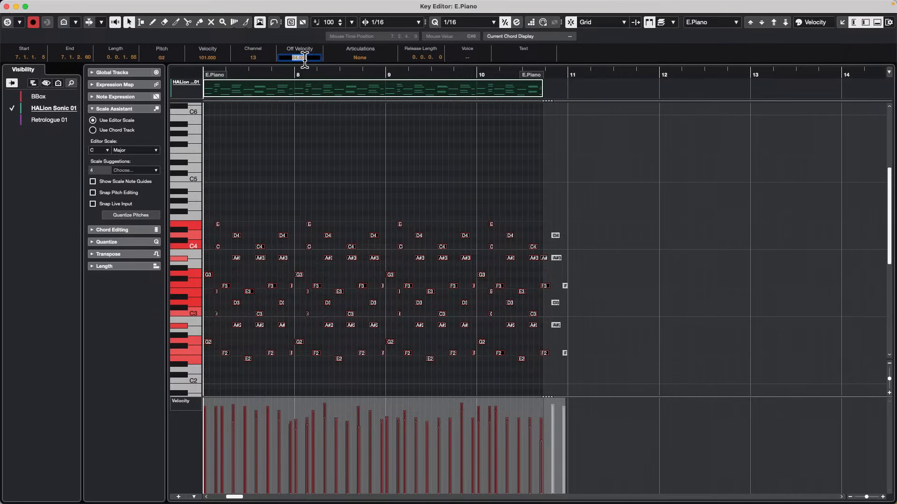
pyautogui.write('90')
pyautogui.press('Return')
pyautogui.click(309, 57)
pyautogui.write('90')
pyautogui.press('Return')
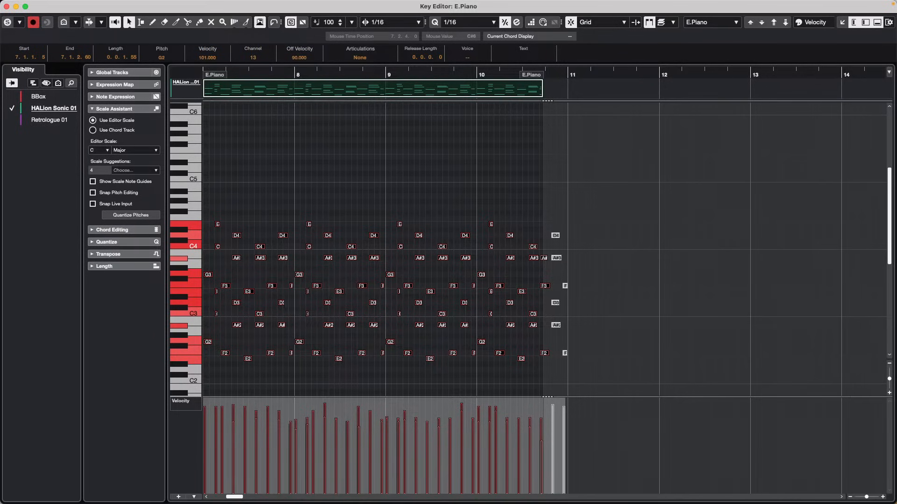
# Step: Set the off velocity of the notes in bars 8–9 to 40
pyautogui.click(334, 134)
pyautogui.moveTo(285, 181); pyautogui.dragTo(442, 345)
pyautogui.click(300, 58)
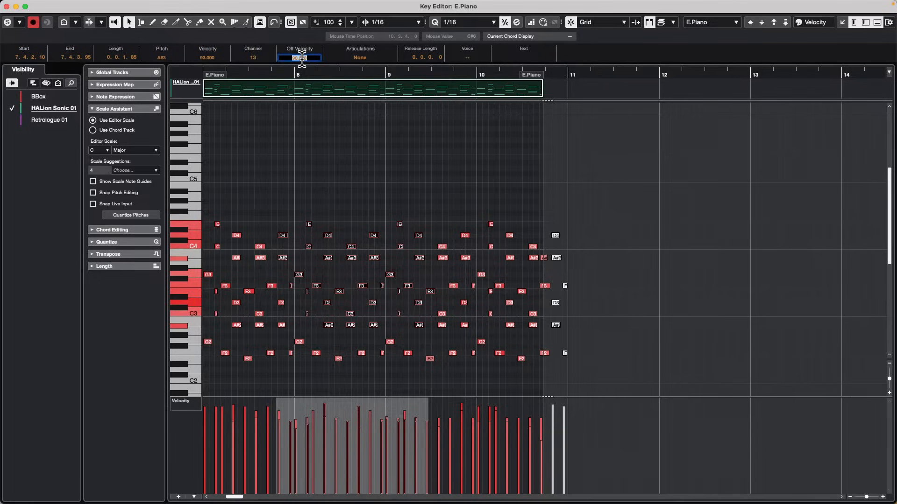
pyautogui.write('40')
pyautogui.press('Return')
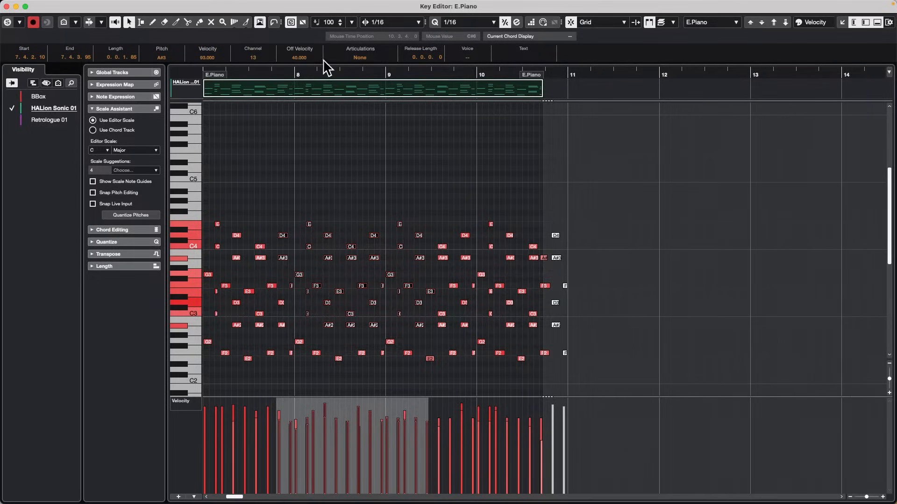
pyautogui.click(304, 58)
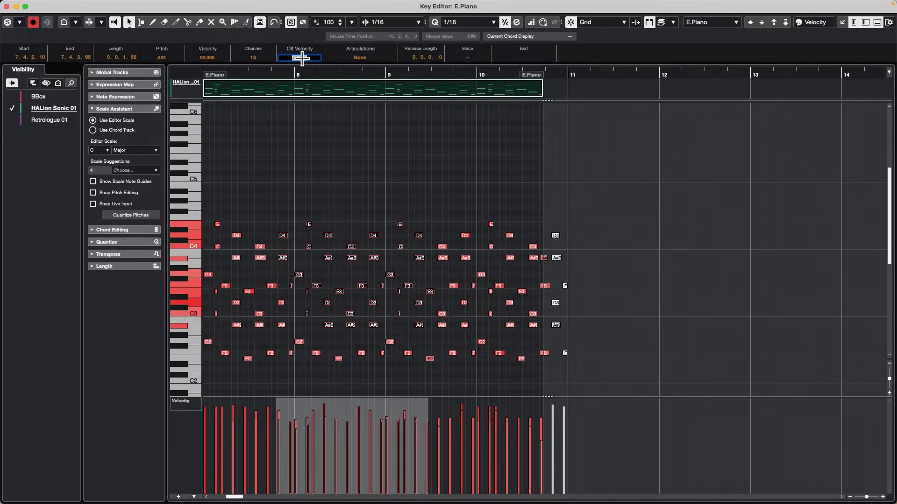
pyautogui.write('40')
pyautogui.press('Return')
# Step: Set the velocity of the selected notes, then of every note in the part, to 40
pyautogui.click(335, 202)
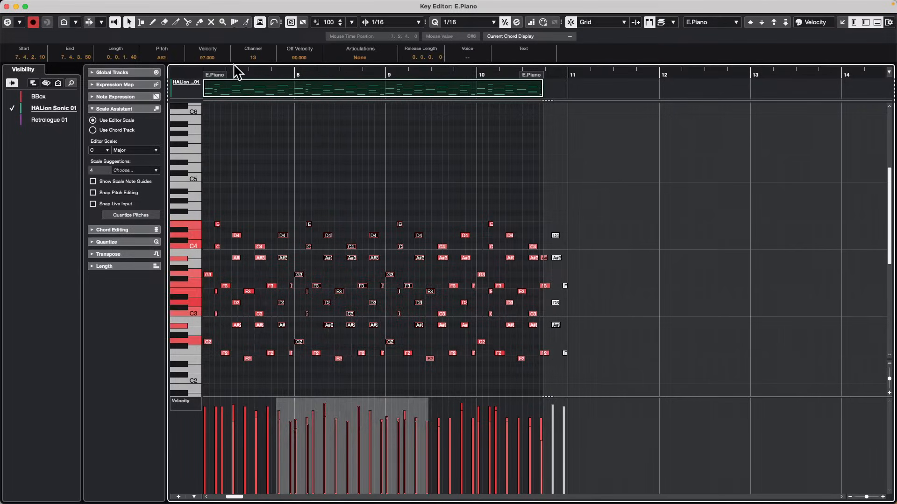
pyautogui.click(215, 59)
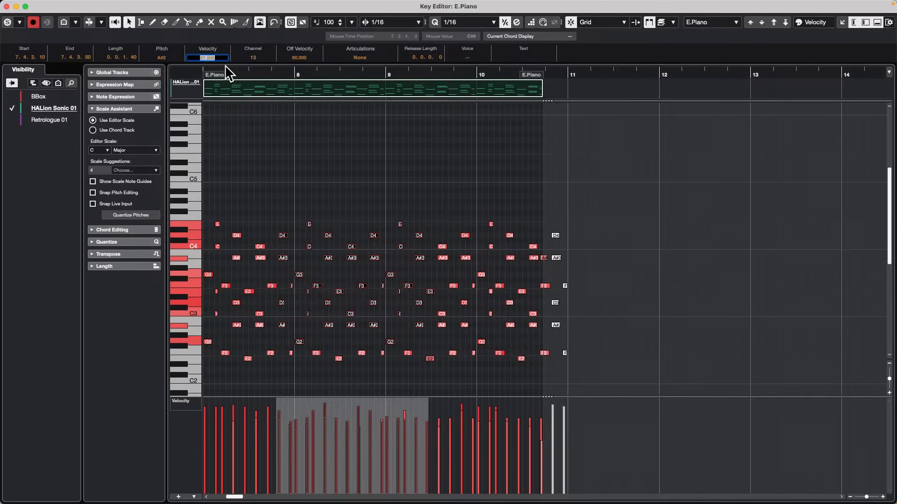
pyautogui.write('40')
pyautogui.press('Return')
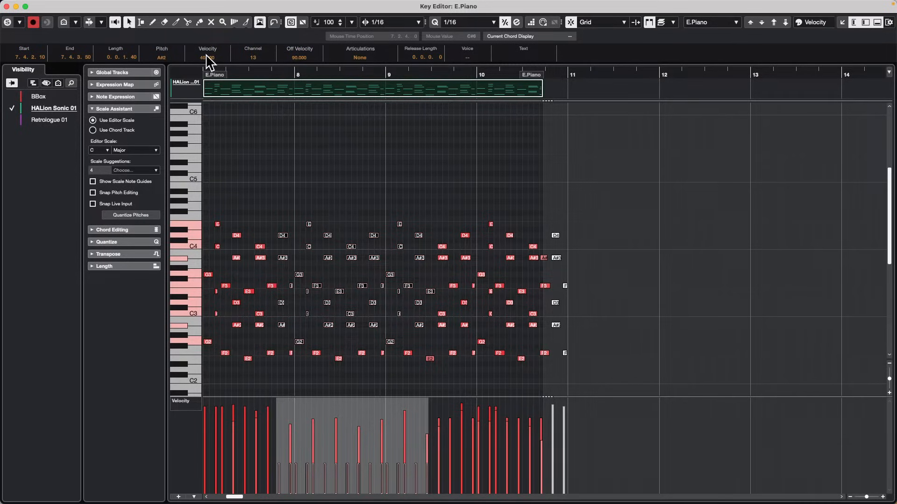
pyautogui.click(322, 176)
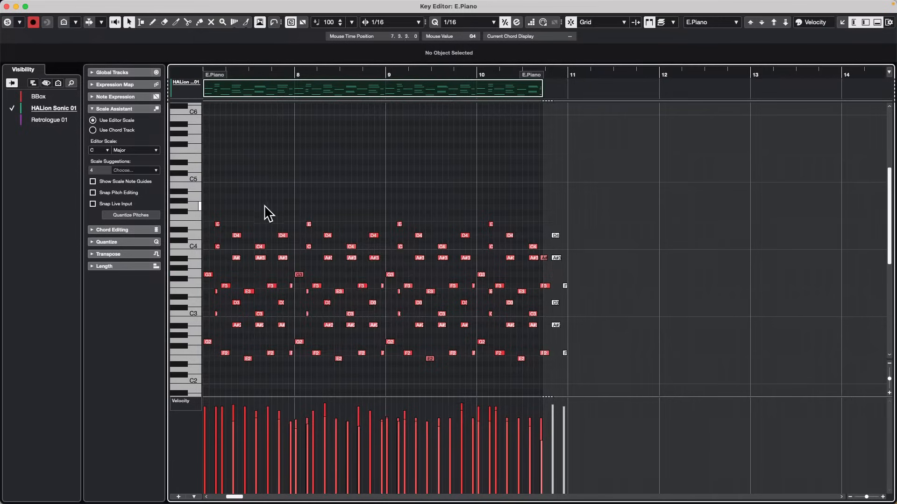
pyautogui.moveTo(257, 203); pyautogui.dragTo(642, 389)
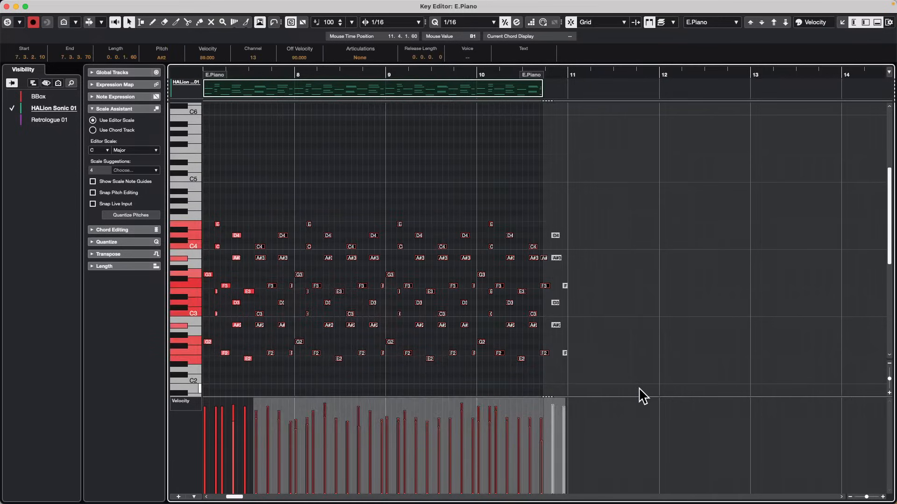
pyautogui.press('super+a')
pyautogui.click(207, 57)
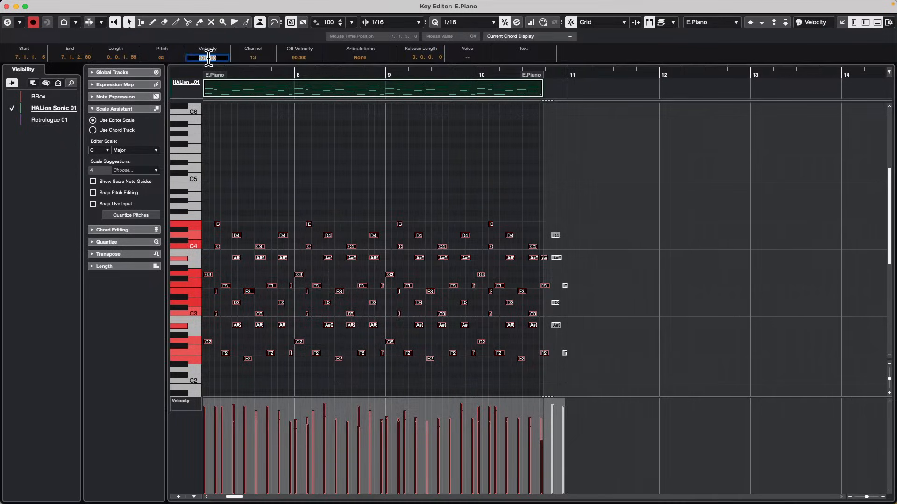
pyautogui.write('40')
pyautogui.press('Return')
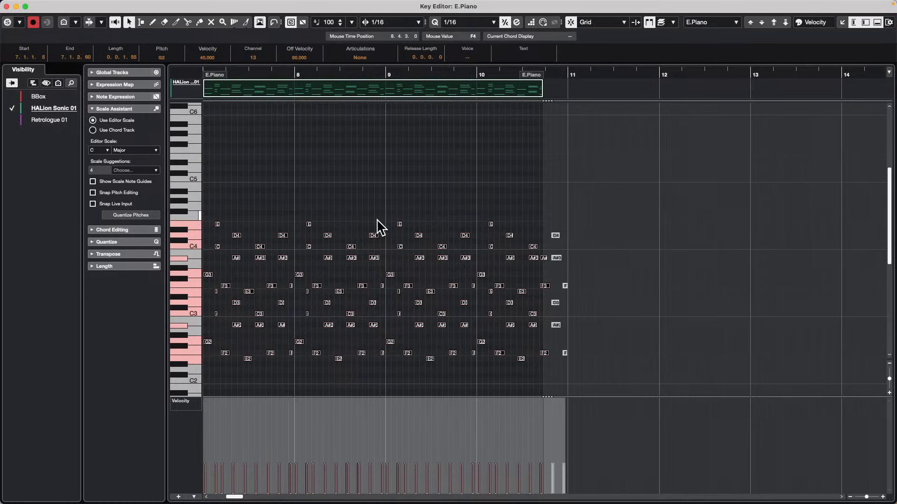
# Step: Close the Key Editor, set HALion Sonic 01's Input Transformer to Track, and open its panel
pyautogui.click(7, 6)
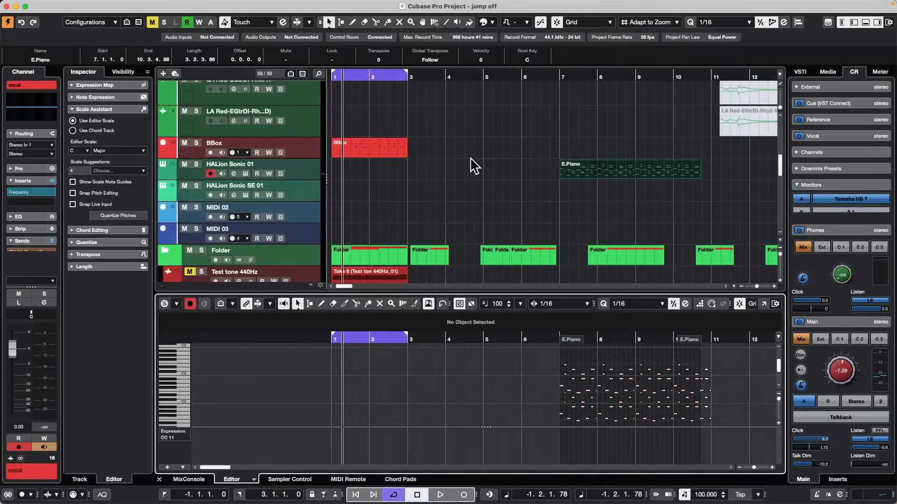
pyautogui.click(299, 165)
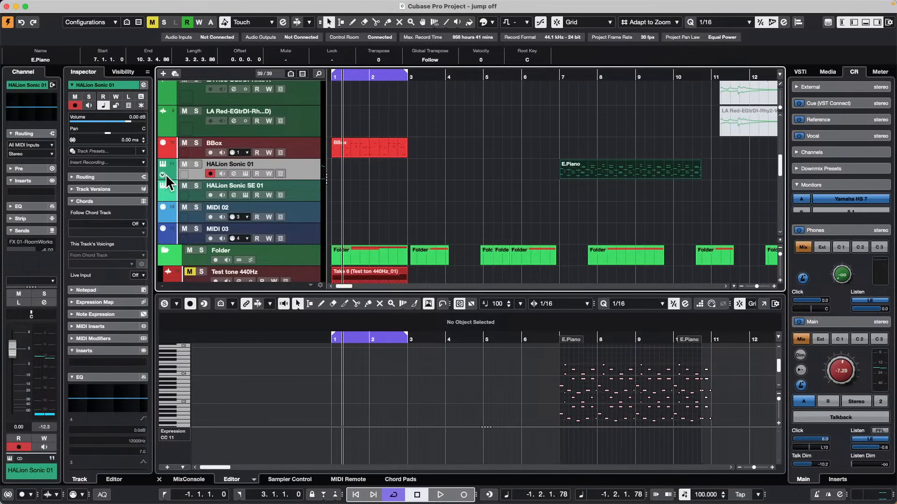
pyautogui.click(83, 177)
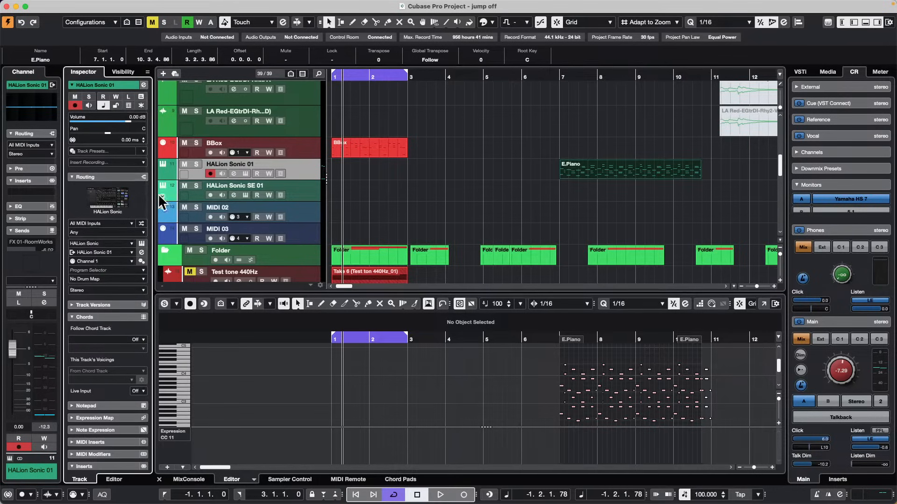
pyautogui.click(141, 223)
pyautogui.click(167, 249)
pyautogui.click(142, 220)
pyautogui.click(173, 243)
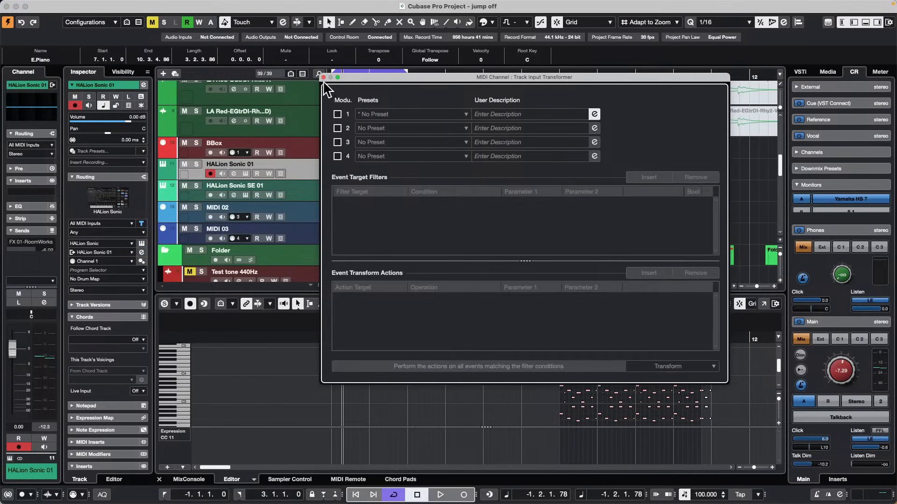
# Step: Enable transformer module 1 in transform mode with a filter Type Is Equal Note
pyautogui.click(337, 114)
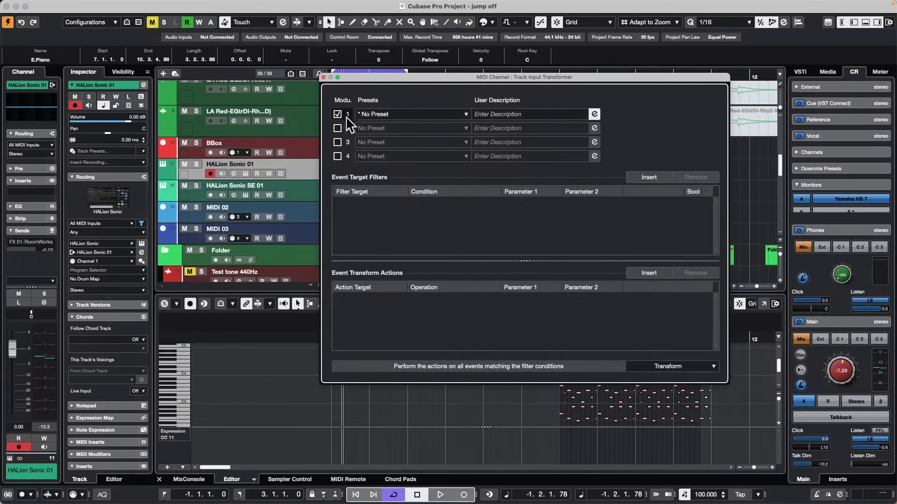
pyautogui.click(663, 367)
pyautogui.click(665, 366)
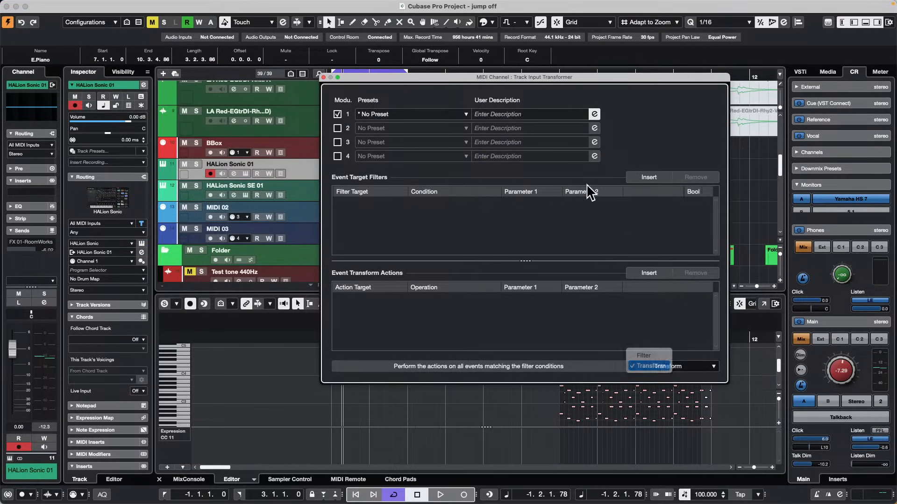
pyautogui.click(652, 178)
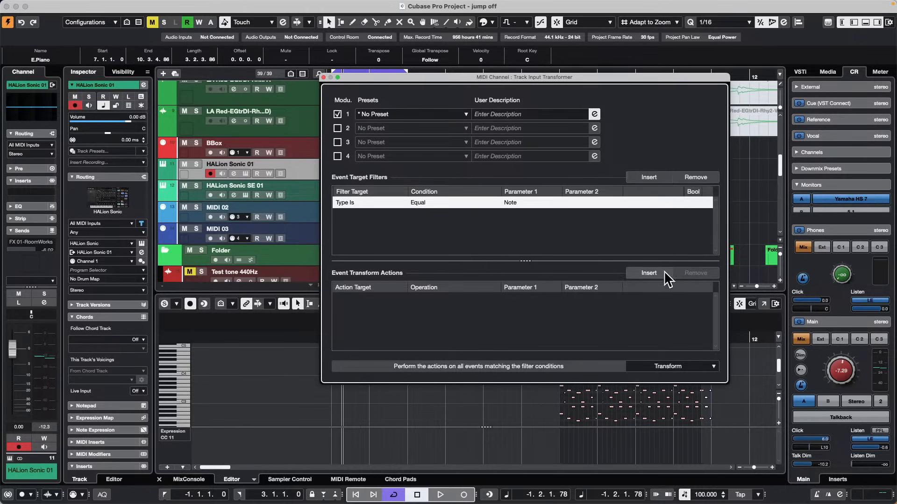
# Step: Add an action setting Velocity to a fixed value of 70
pyautogui.click(648, 272)
pyautogui.click(365, 298)
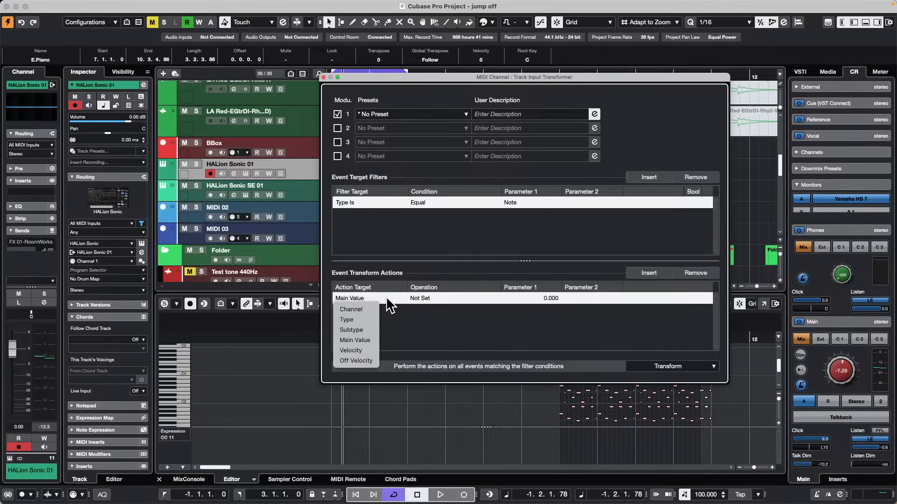
pyautogui.click(362, 350)
pyautogui.click(430, 299)
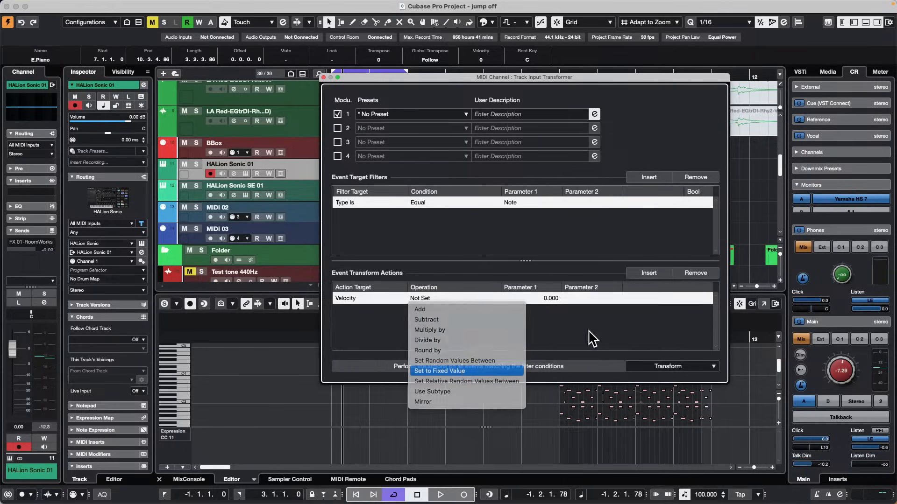
pyautogui.click(461, 370)
pyautogui.click(534, 299)
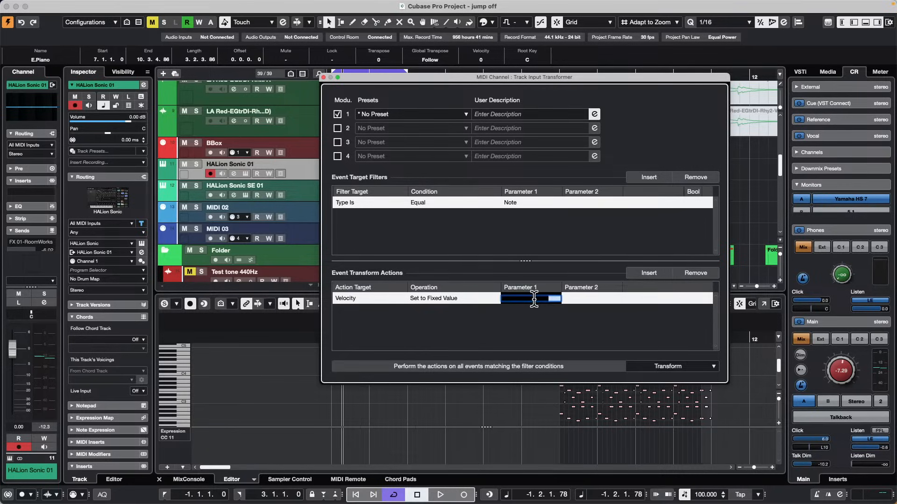
pyautogui.write('70')
pyautogui.press('Return')
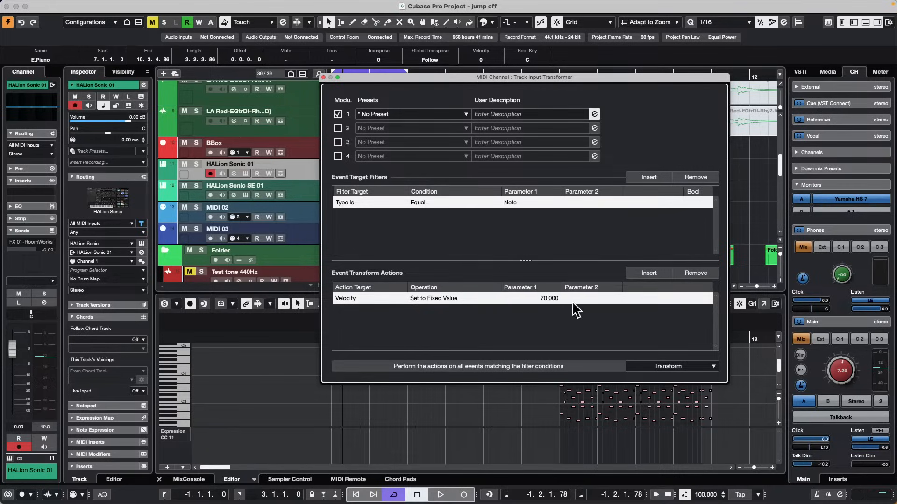
pyautogui.moveTo(487, 78); pyautogui.dragTo(634, 62)
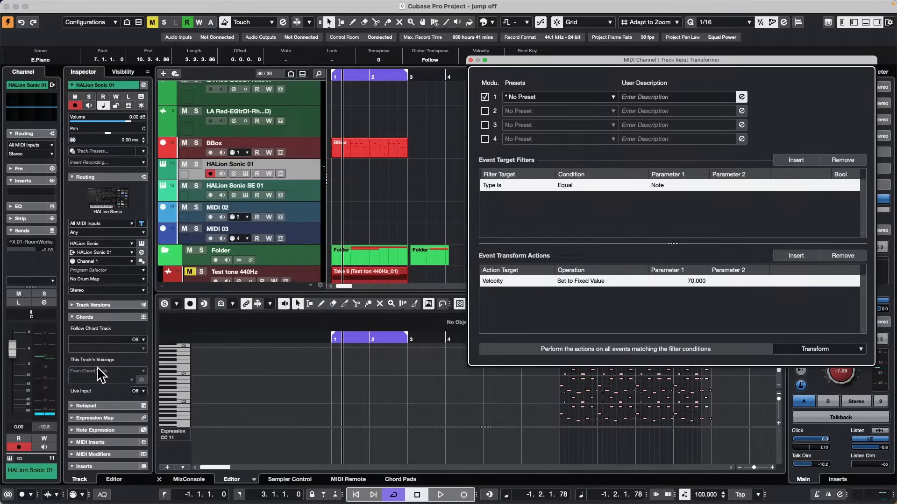
pyautogui.scroll(-4, 102, 399)
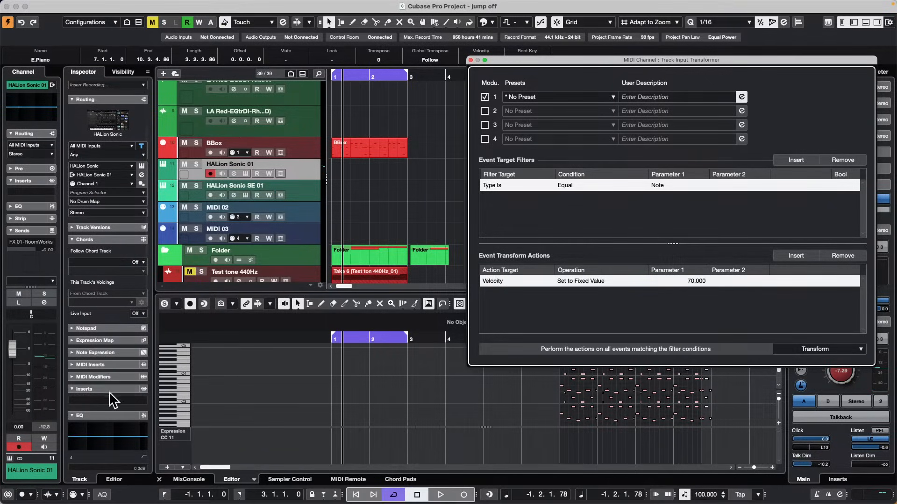
# Step: Load MIDI Monitor into HALion Sonic 01's first MIDI insert and check that notes arrive at velocity 70
pyautogui.click(111, 358)
pyautogui.click(105, 365)
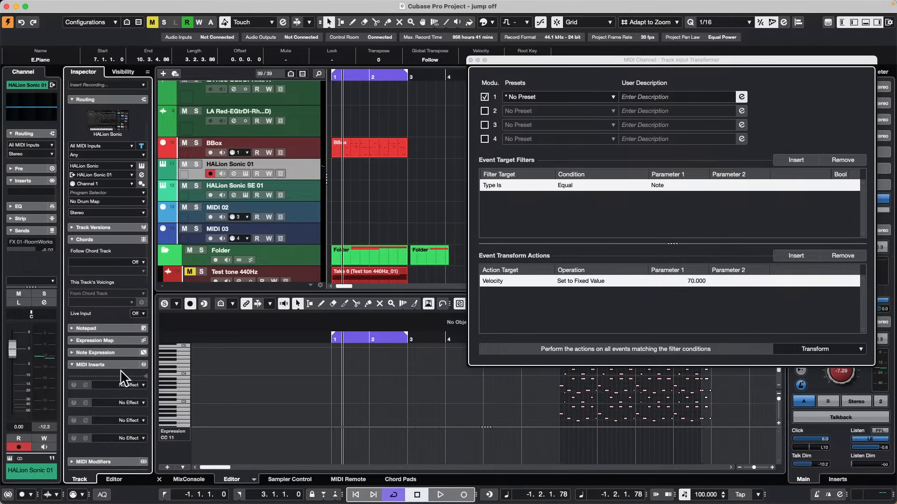
pyautogui.click(127, 386)
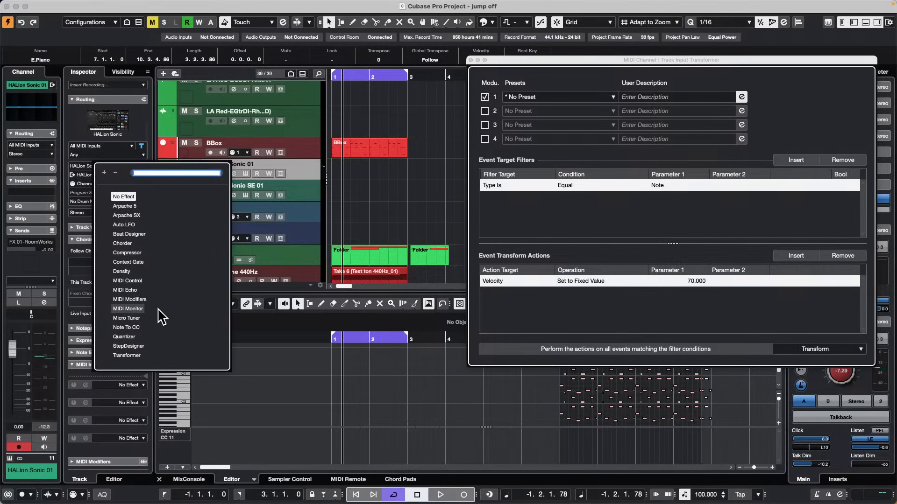
pyautogui.click(136, 308)
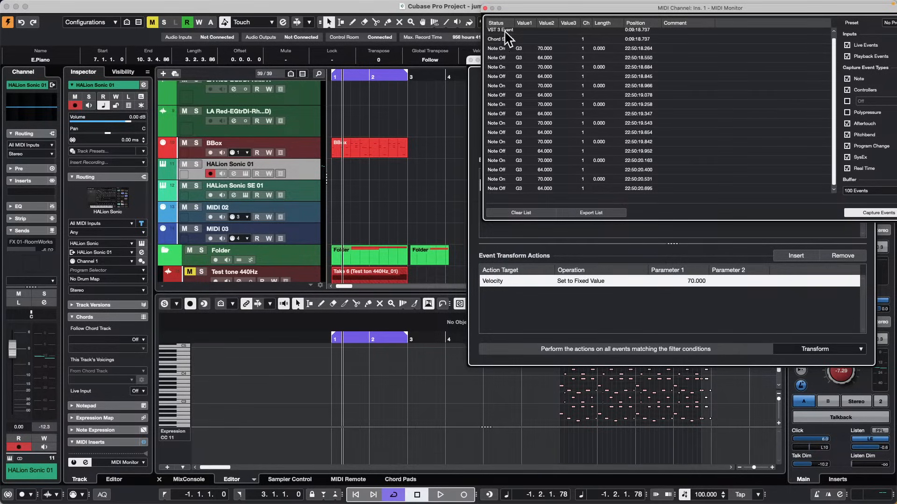
pyautogui.click(485, 7)
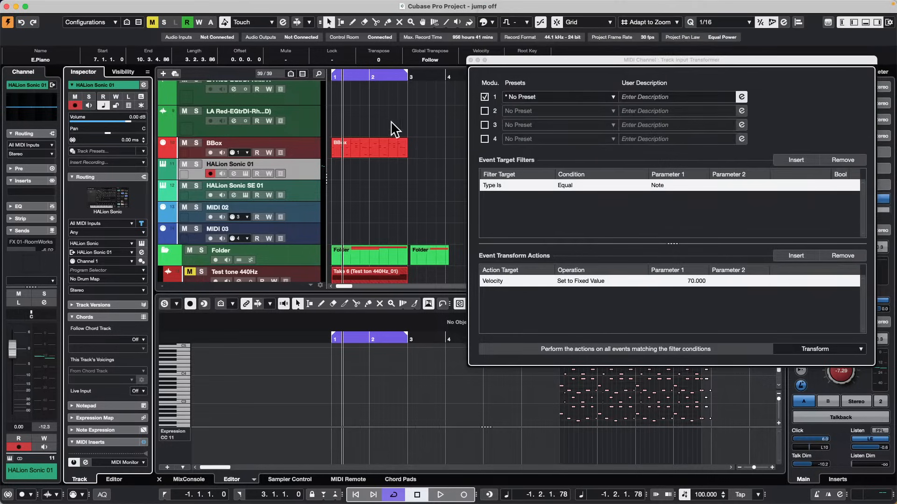
# Step: Change the transformer's Set to Fixed Value velocity from 80 to 127
pyautogui.click(694, 281)
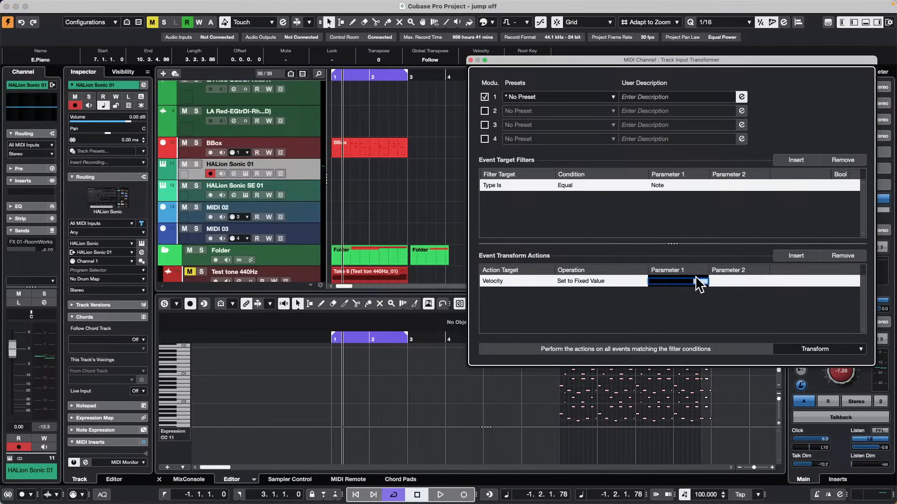
pyautogui.press('Return')
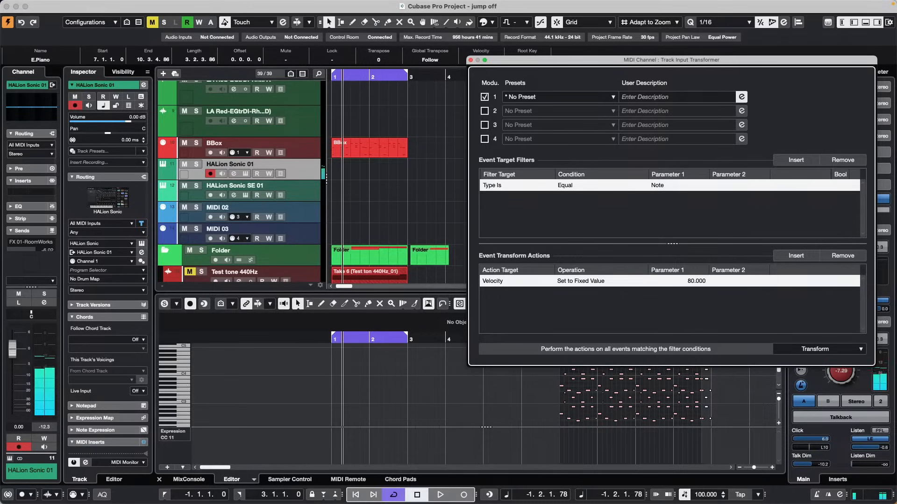
pyautogui.click(696, 282)
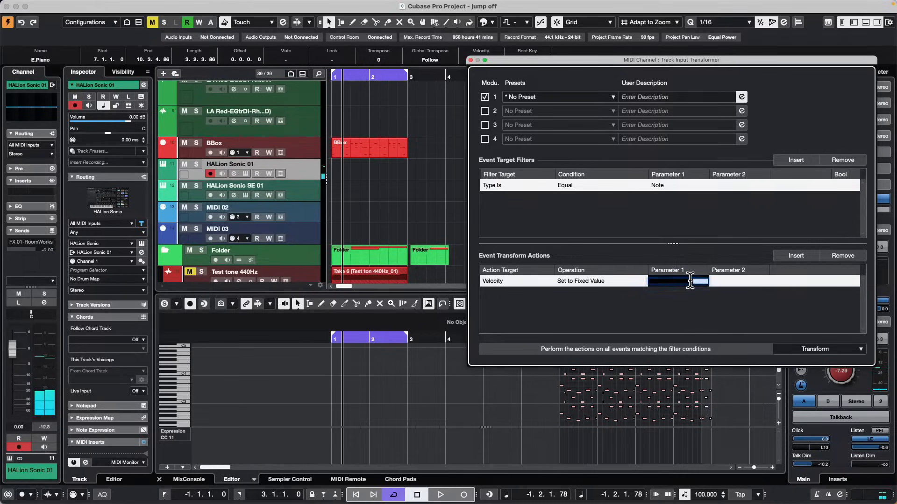
pyautogui.write('127')
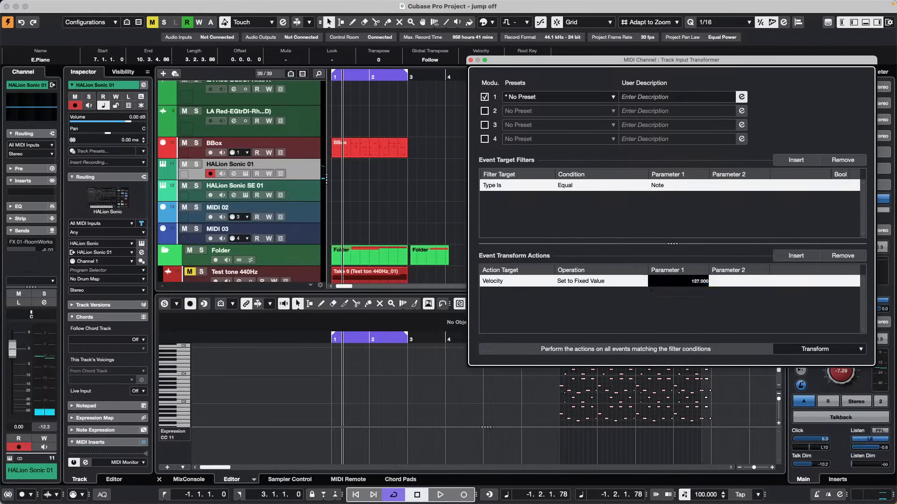
pyautogui.press('Return')
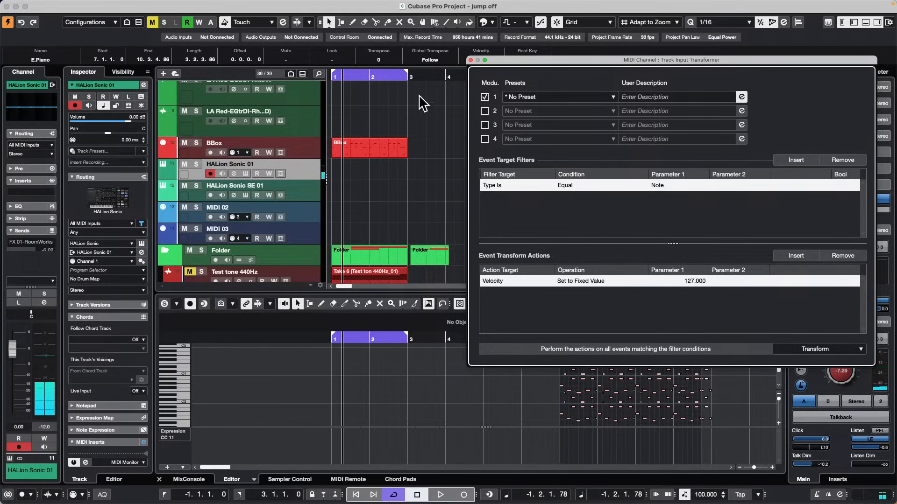
# Step: Toggle Module 1 off and on, set the fixed velocity to 70, and close the transformer
pyautogui.click(485, 97)
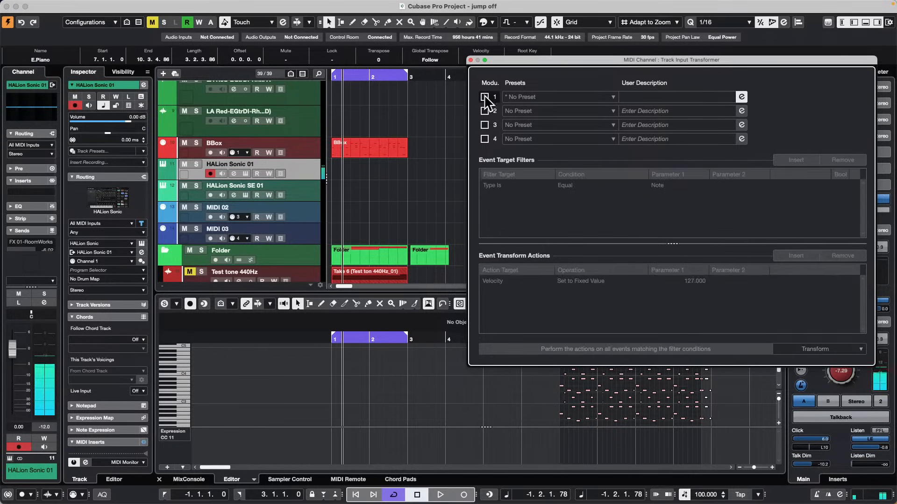
pyautogui.click(484, 97)
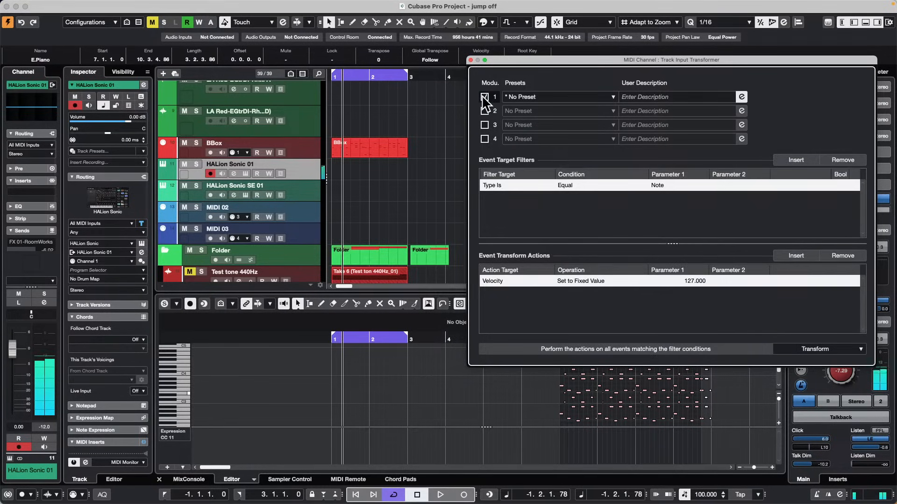
pyautogui.click(689, 282)
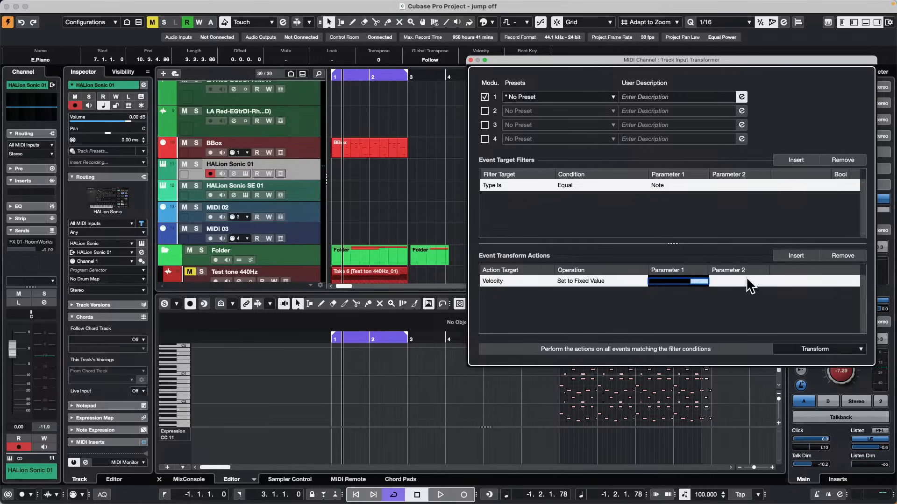
pyautogui.click(676, 306)
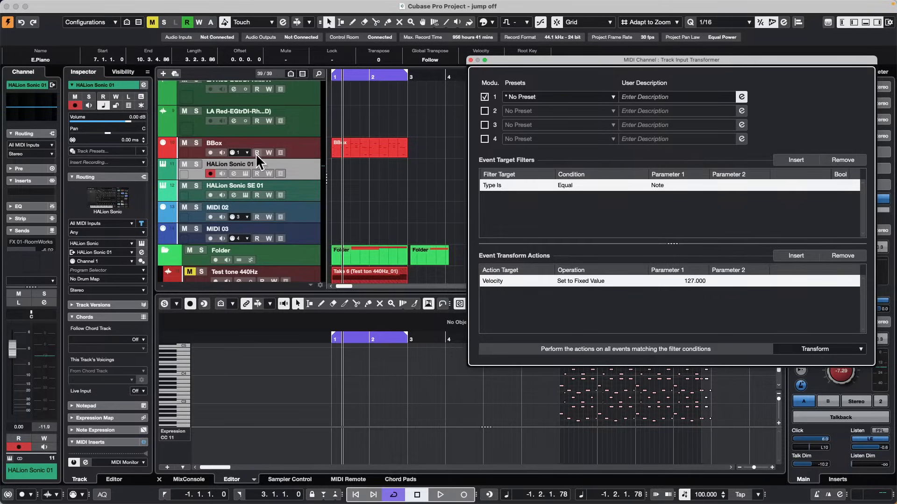
pyautogui.click(686, 281)
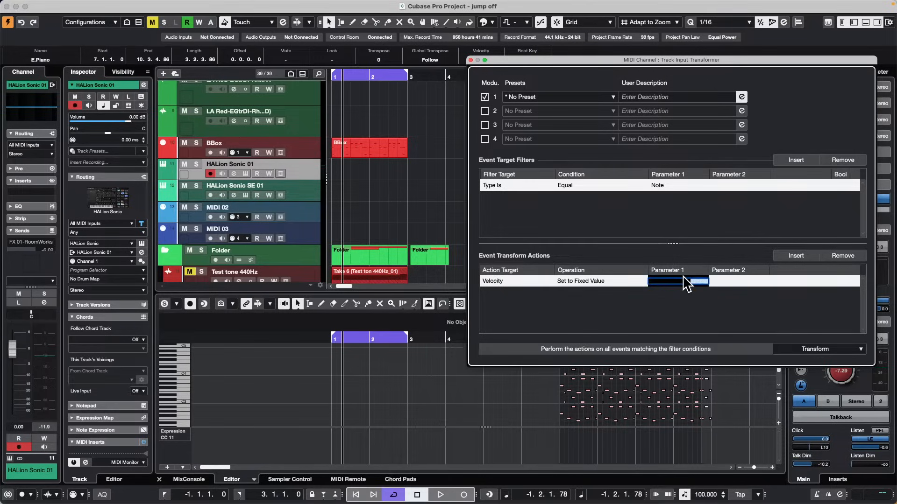
pyautogui.write('70')
pyautogui.press('Return')
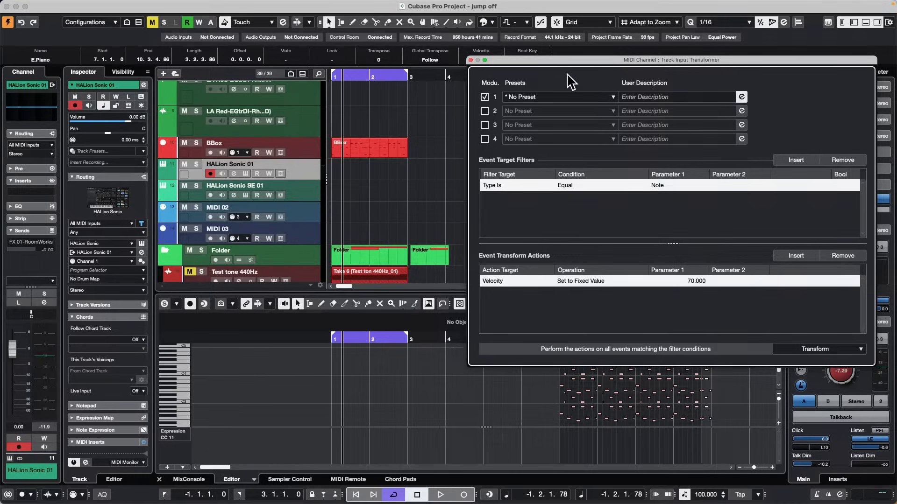
pyautogui.click(471, 60)
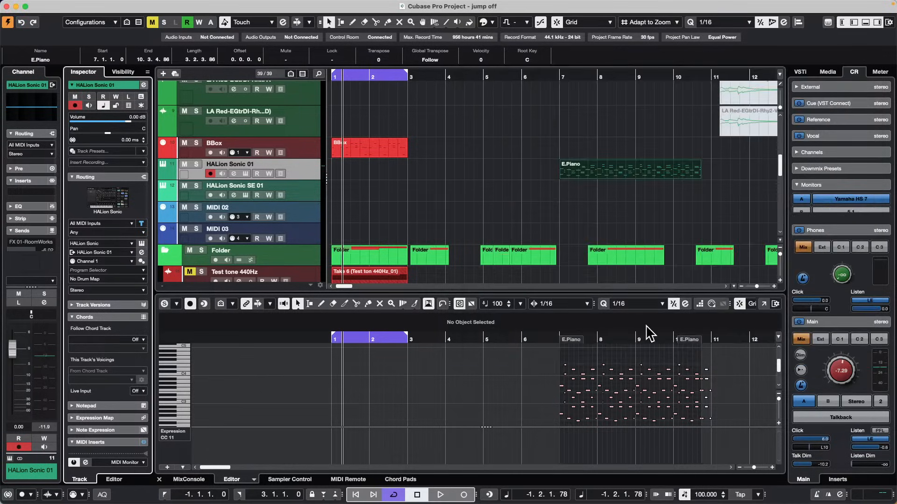
# Step: Turn on Scale Assistant and switch the controller lane from Expression CC 11 to Velocity
pyautogui.click(700, 304)
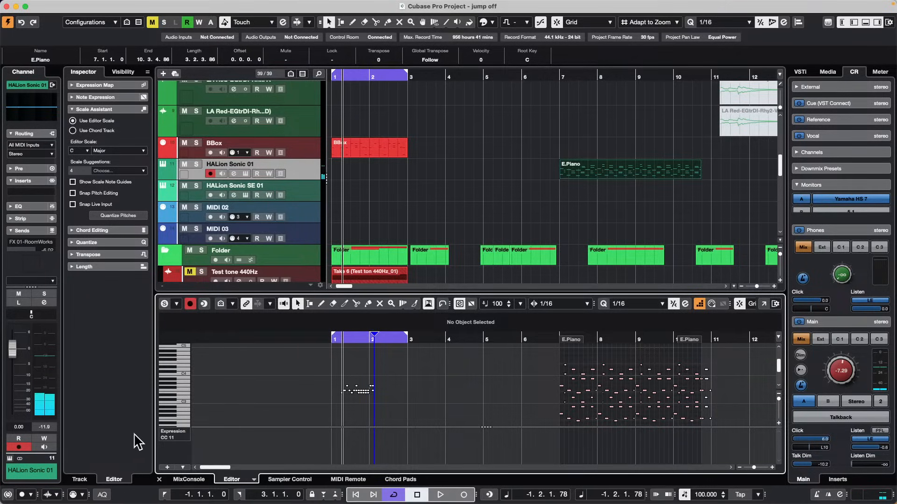
pyautogui.click(179, 436)
pyautogui.click(187, 447)
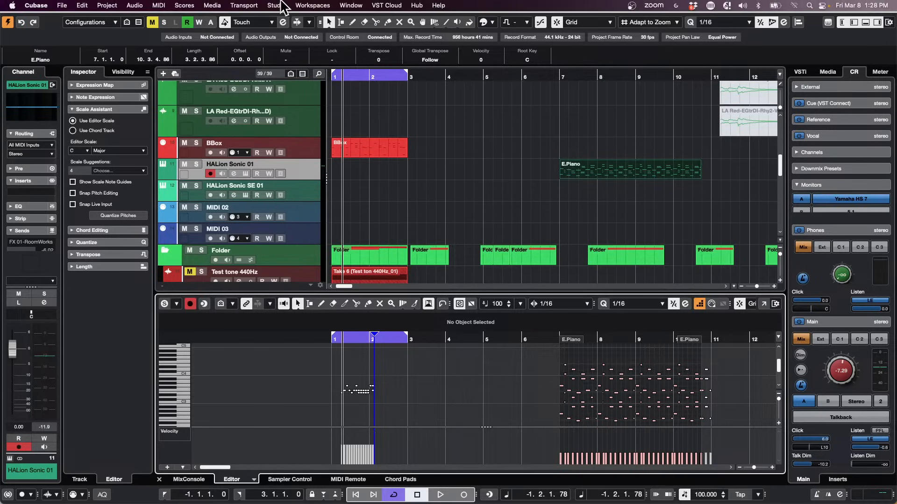
# Step: Draw uneven velocities near bars 1–2 and a rising ramp across bars 7–11, then disable Step Input
pyautogui.click(213, 5)
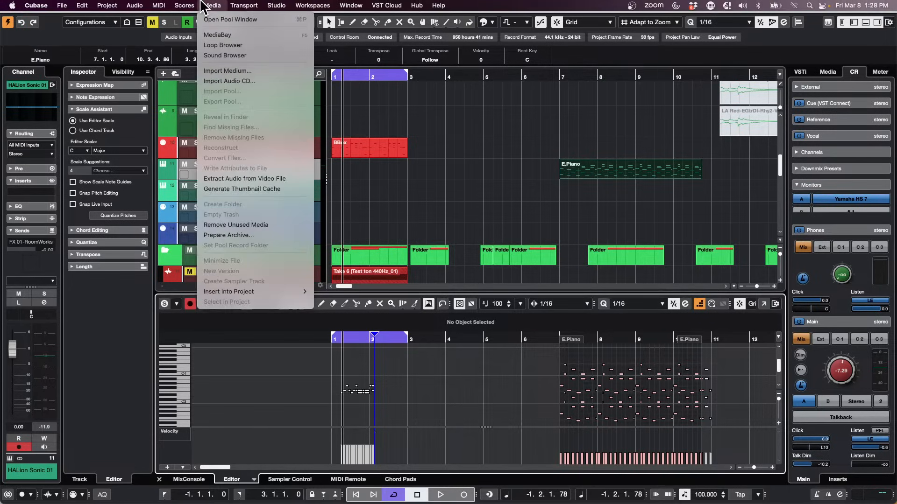
pyautogui.moveTo(161, 5)
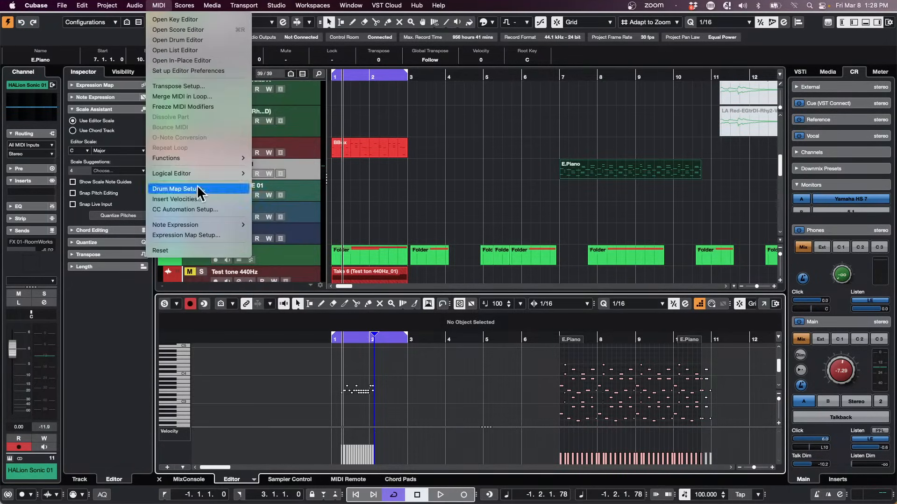
pyautogui.click(462, 367)
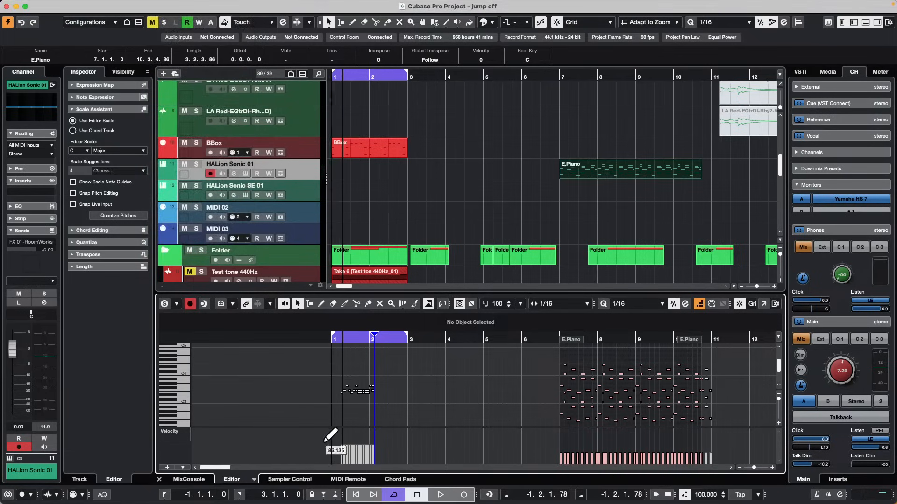
pyautogui.moveTo(346, 432); pyautogui.dragTo(371, 441)
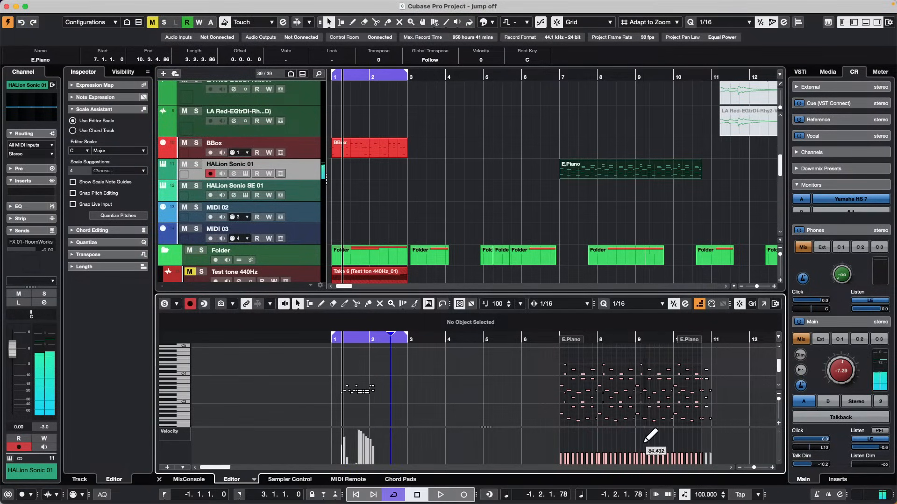
pyautogui.moveTo(586, 441)
pyautogui.mouseDown()
pyautogui.moveTo(636, 448)
pyautogui.moveTo(727, 439)
pyautogui.mouseUp()
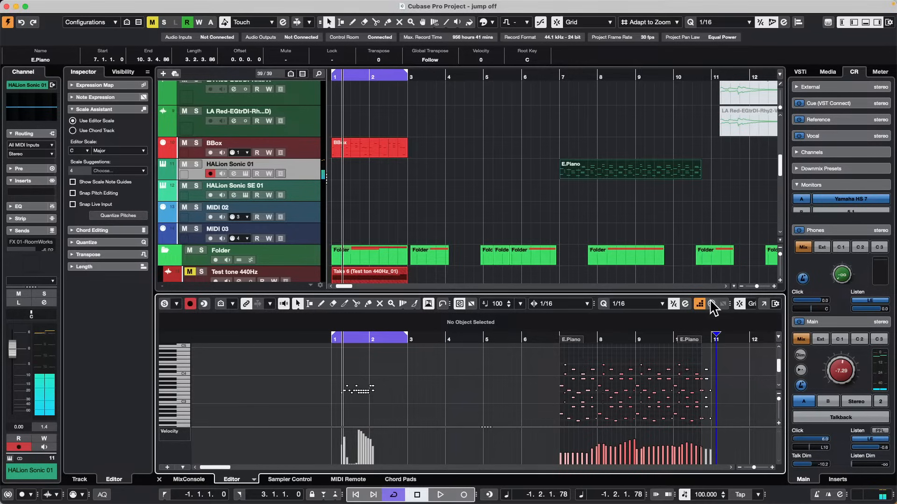
pyautogui.click(696, 304)
# Step: Open the Logical Editor setup, enlarge its action list and add a Velocity action row
pyautogui.click(159, 5)
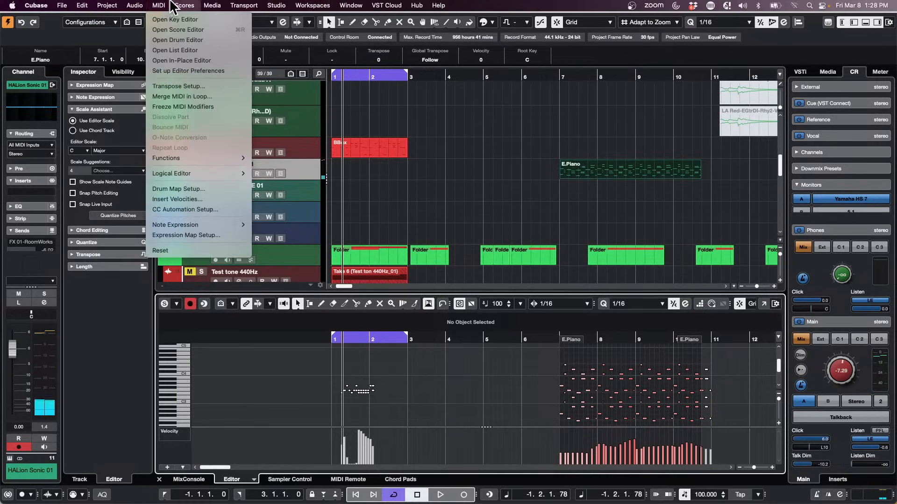
pyautogui.moveTo(170, 173)
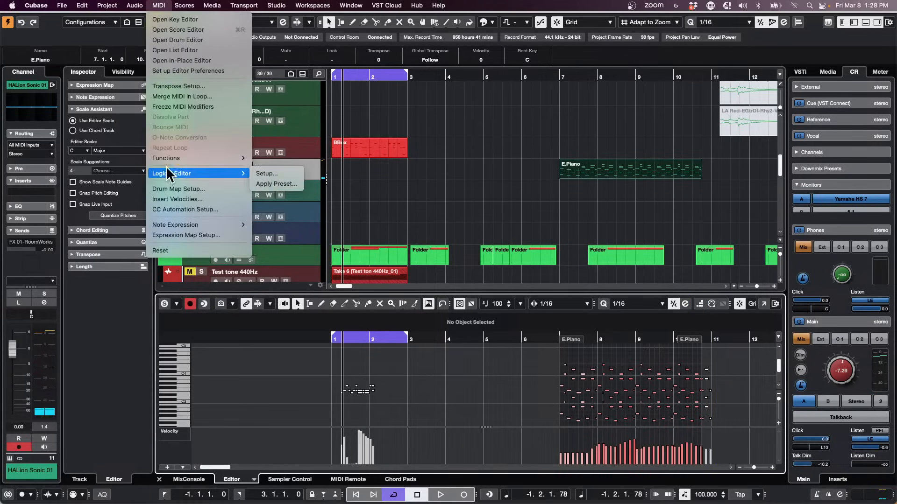
pyautogui.click(292, 171)
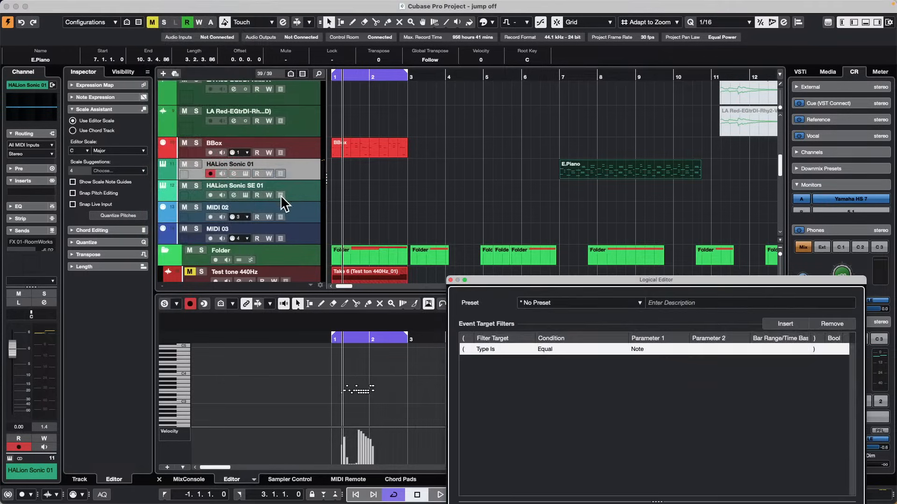
pyautogui.moveTo(611, 281); pyautogui.dragTo(540, 10)
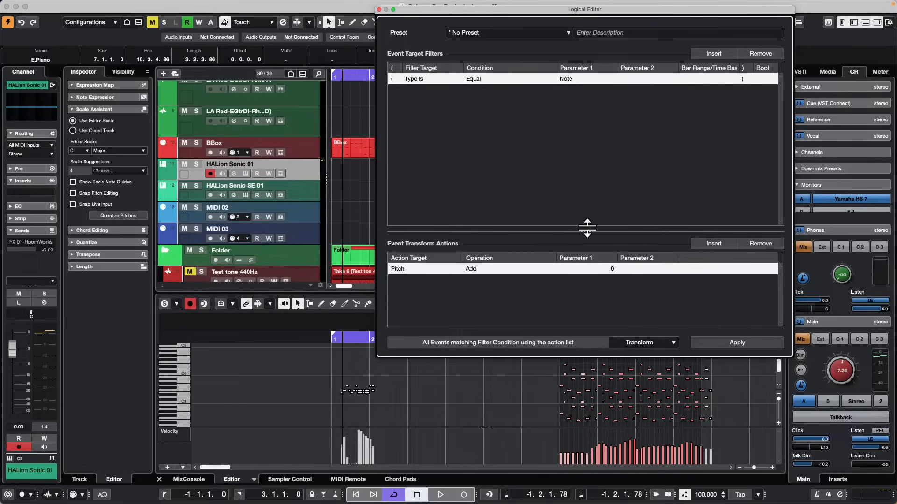
pyautogui.moveTo(585, 231); pyautogui.dragTo(585, 159)
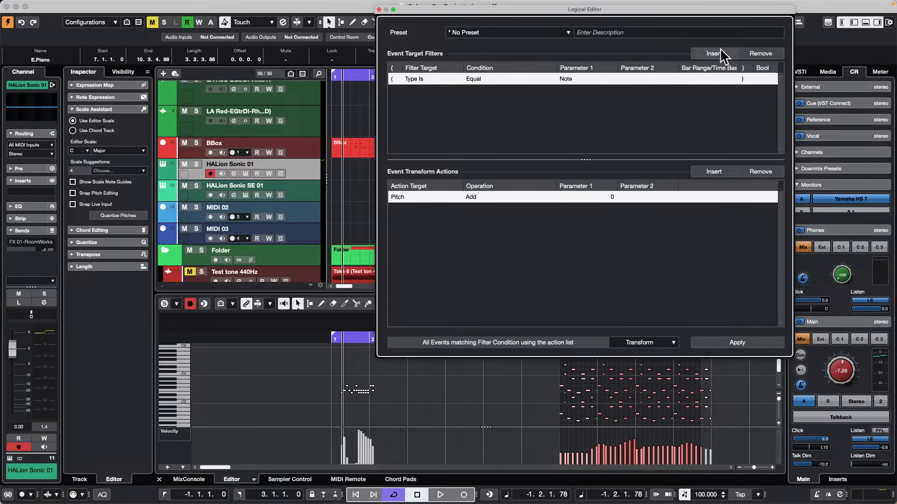
pyautogui.click(712, 171)
pyautogui.click(413, 208)
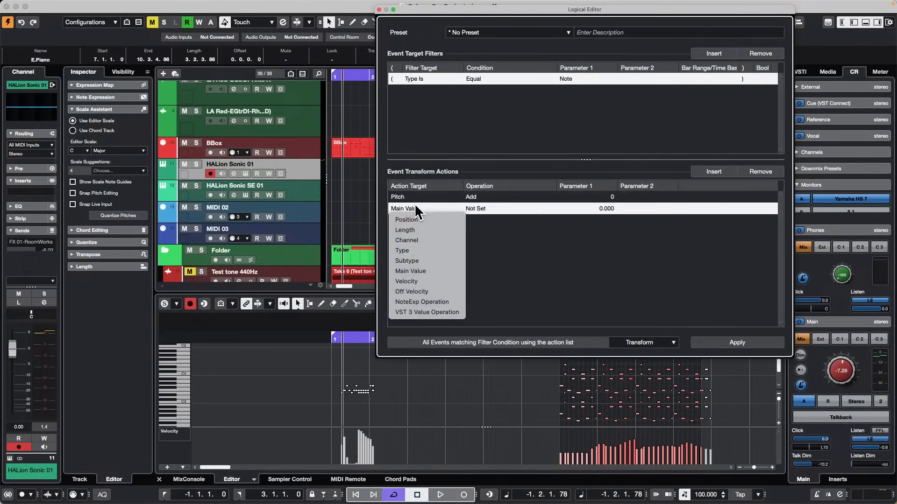
pyautogui.click(436, 281)
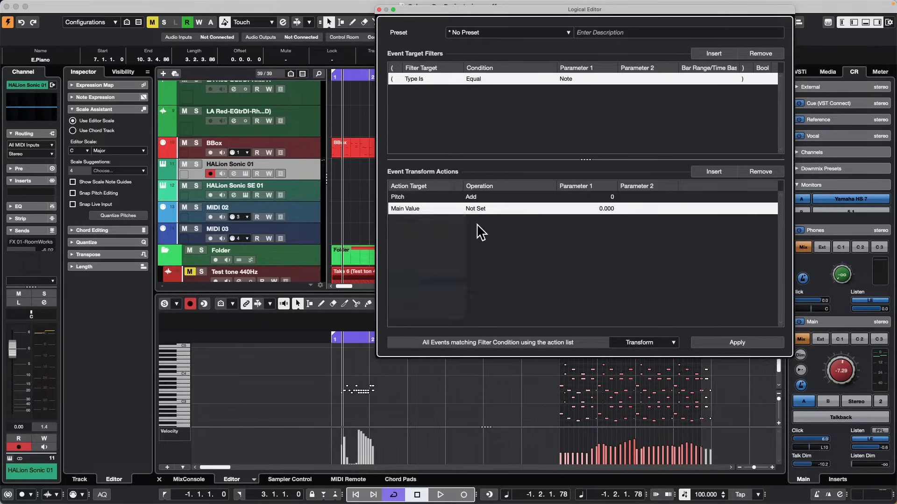
# Step: Remove the Pitch row, set the Velocity action to Fixed Value 100, apply and close
pyautogui.click(495, 196)
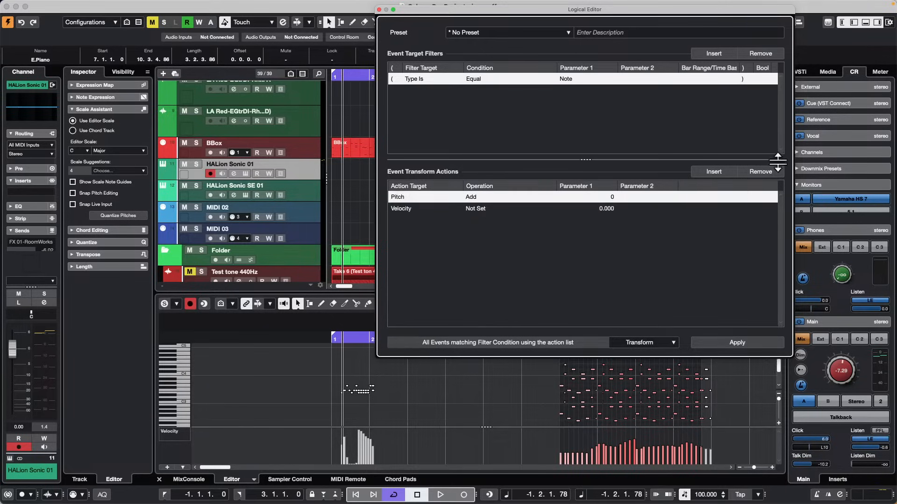
pyautogui.click(760, 172)
pyautogui.click(482, 197)
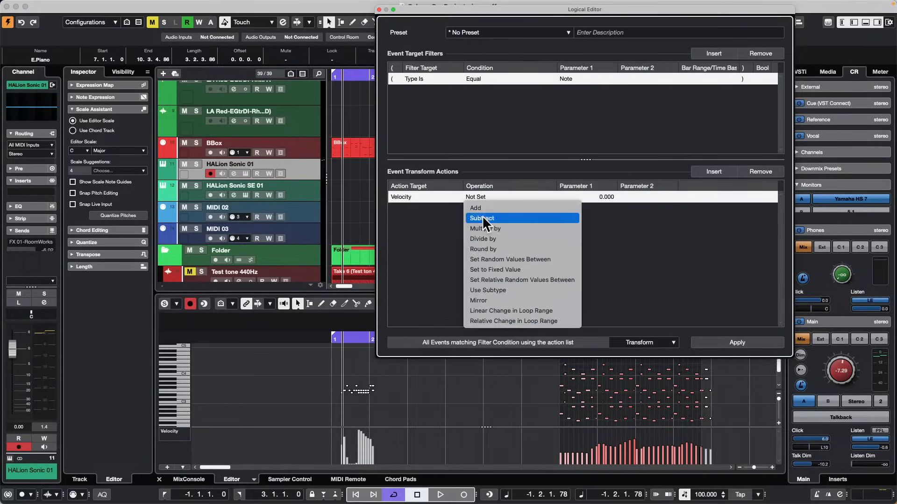
pyautogui.click(520, 269)
pyautogui.click(597, 197)
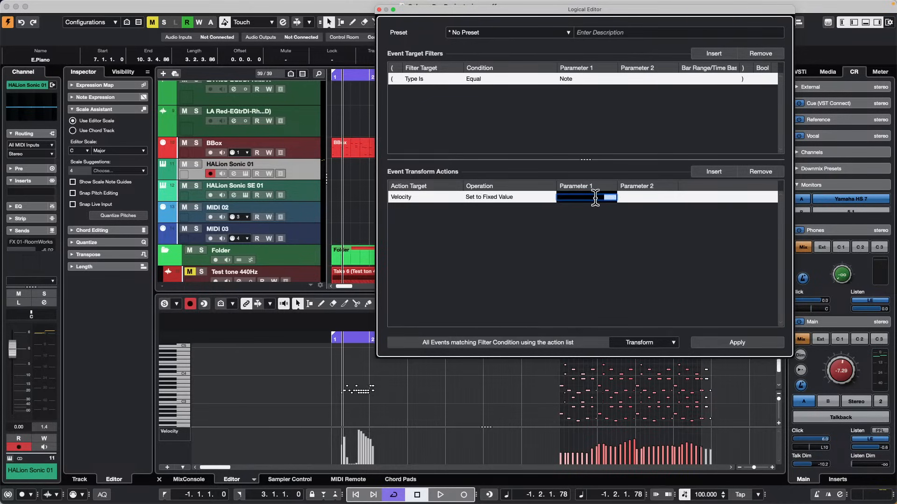
pyautogui.write('100')
pyautogui.press('Return')
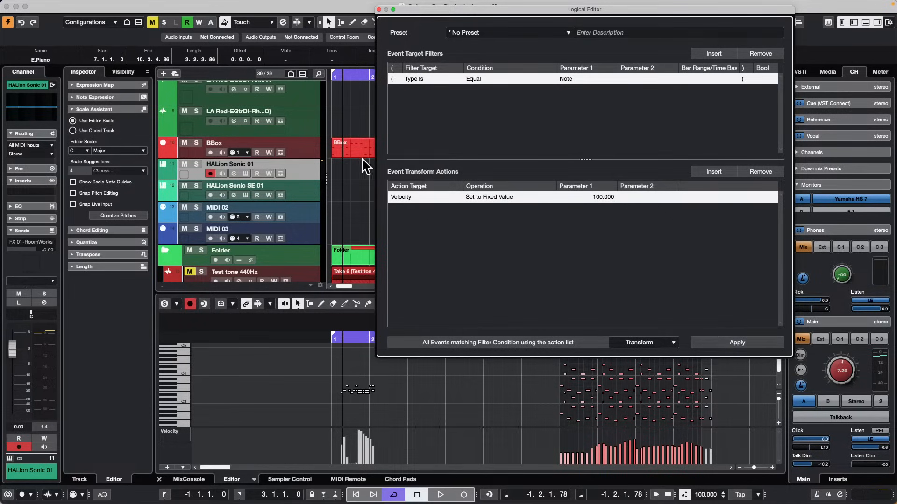
pyautogui.click(745, 348)
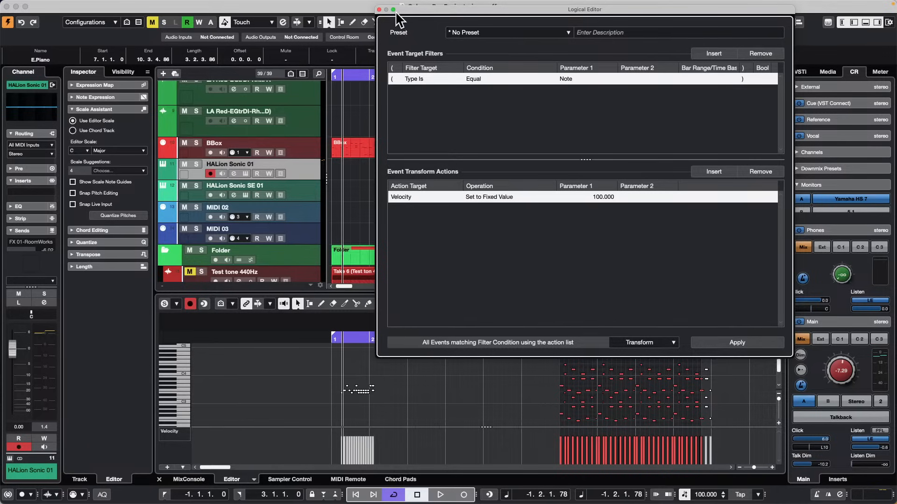
pyautogui.click(379, 9)
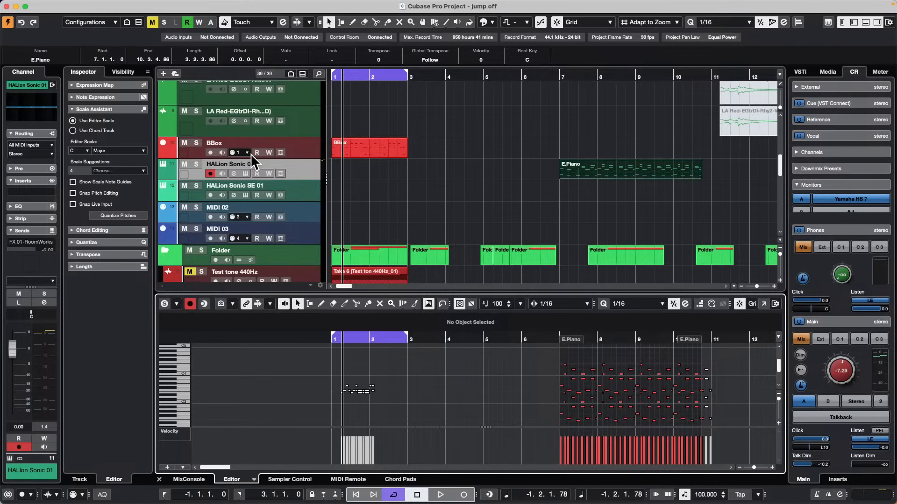
# Step: Bring the 'Cubase Pro Project - Untitled1' window to the front from the Window menu
pyautogui.scroll(-2, 264, 160)
pyautogui.scroll(12, 263, 161)
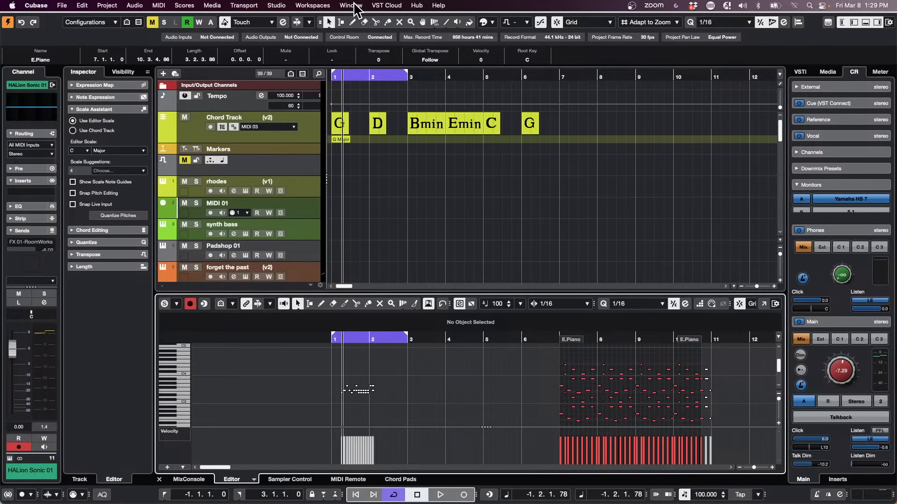
pyautogui.click(351, 5)
pyautogui.click(62, 5)
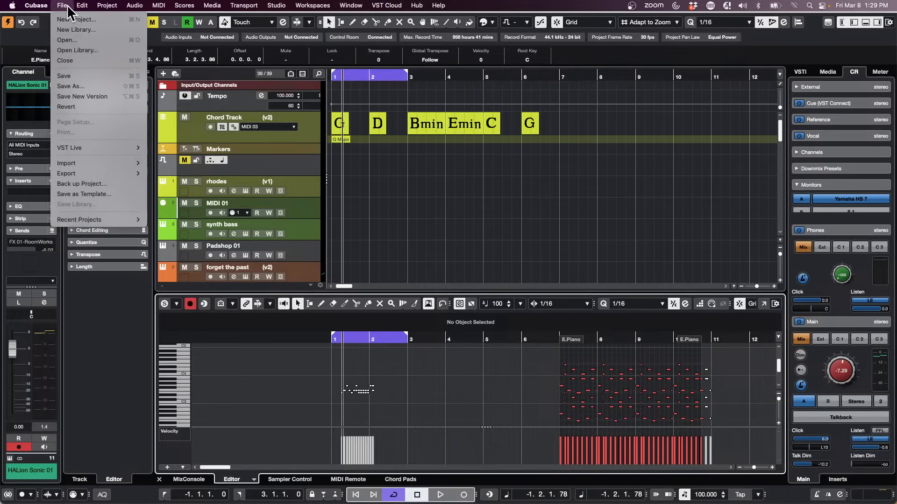
pyautogui.moveTo(104, 173)
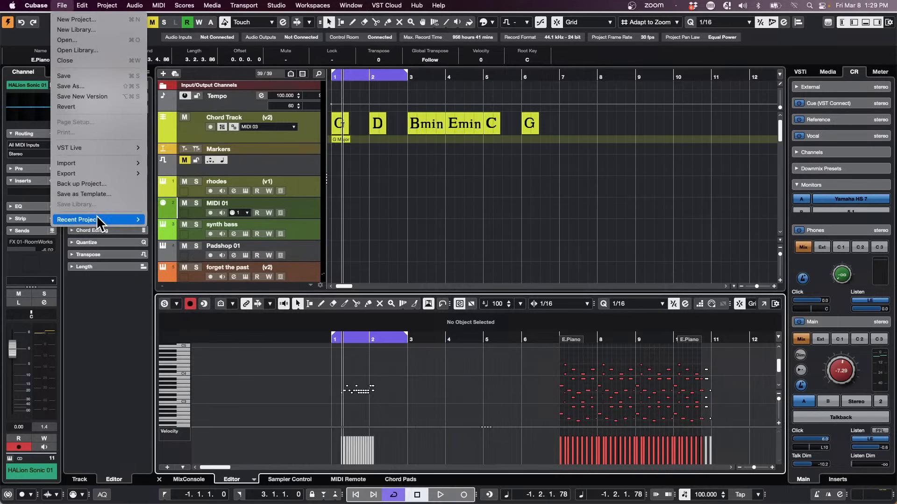
pyautogui.moveTo(418, 5)
pyautogui.moveTo(351, 6)
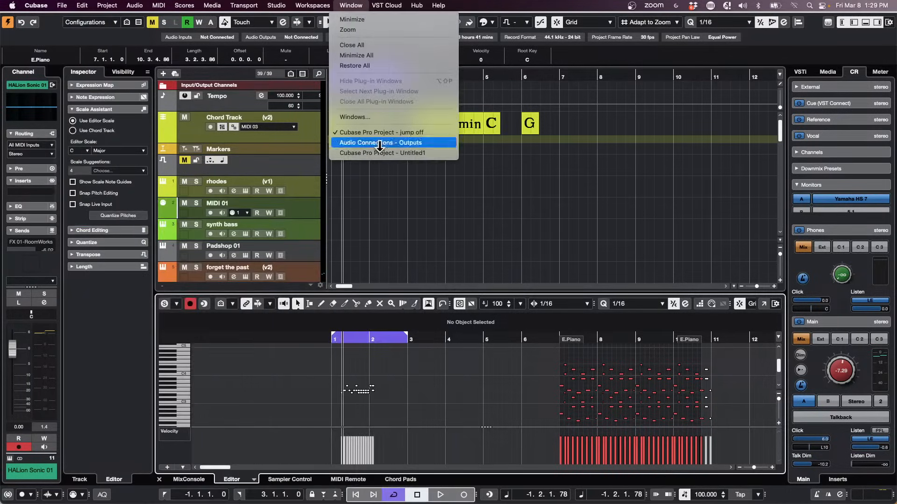
pyautogui.click(451, 154)
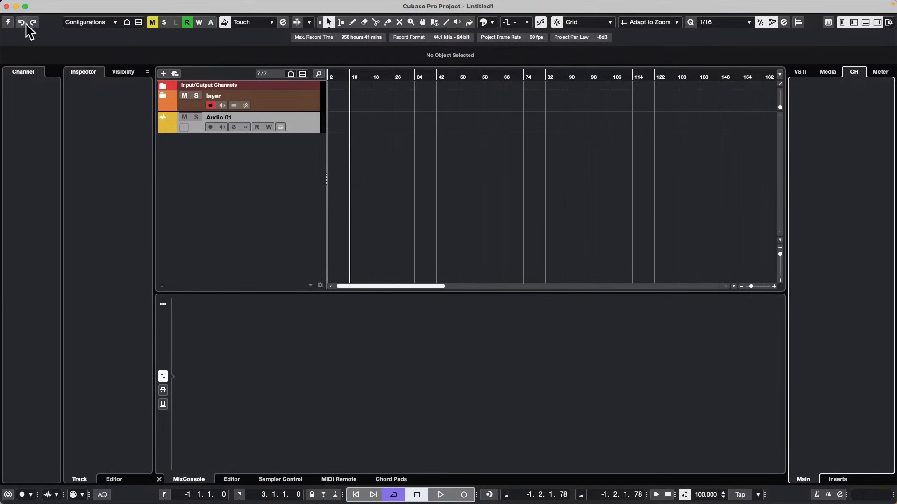
# Step: Activate the Untitled1 project, move the cursor back to bar 1 and zoom in
pyautogui.click(7, 23)
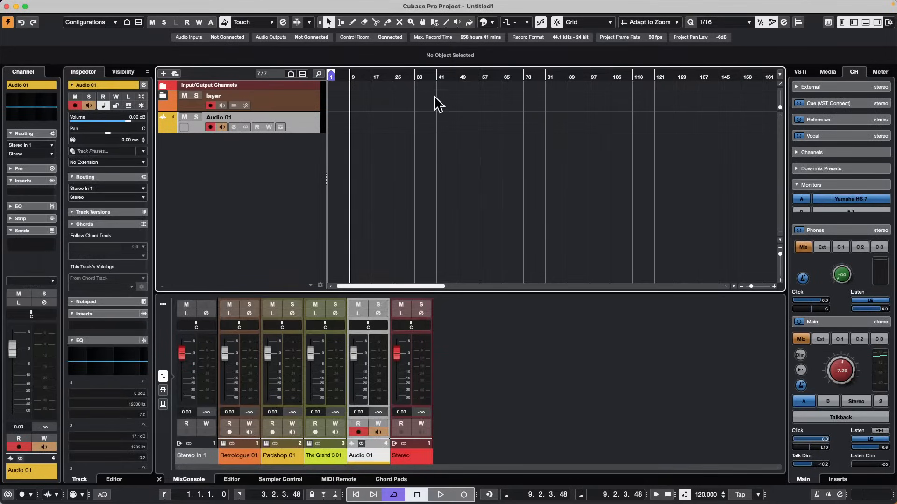
pyautogui.moveTo(356, 78); pyautogui.dragTo(317, 81)
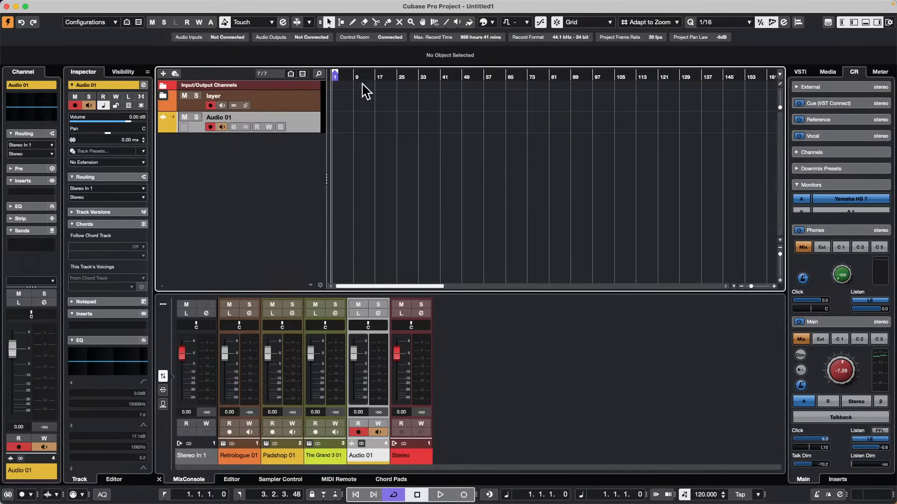
pyautogui.press('h')
pyautogui.press('h')
pyautogui.press('h')
pyautogui.press('h')
pyautogui.press('h')
pyautogui.press('h')
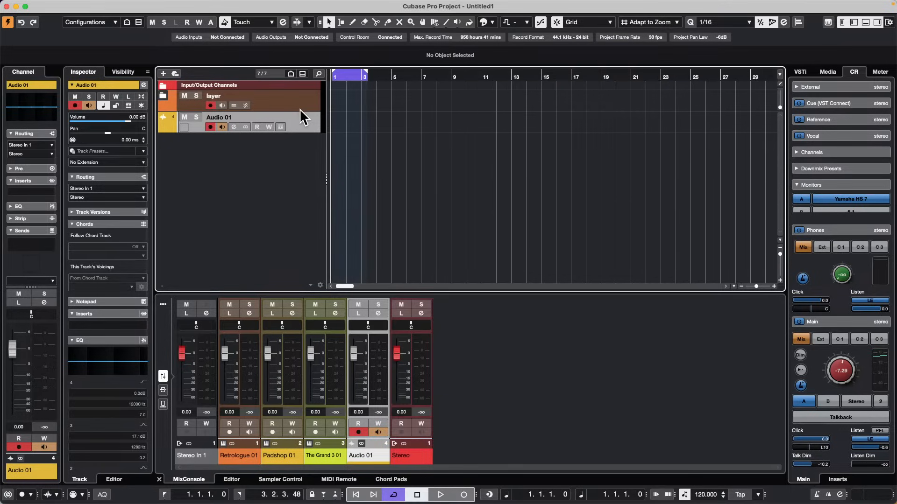
# Step: Zoom in further, select the layer folder track and end with the Draw tool chosen
pyautogui.rightClick(349, 100)
pyautogui.click(372, 100)
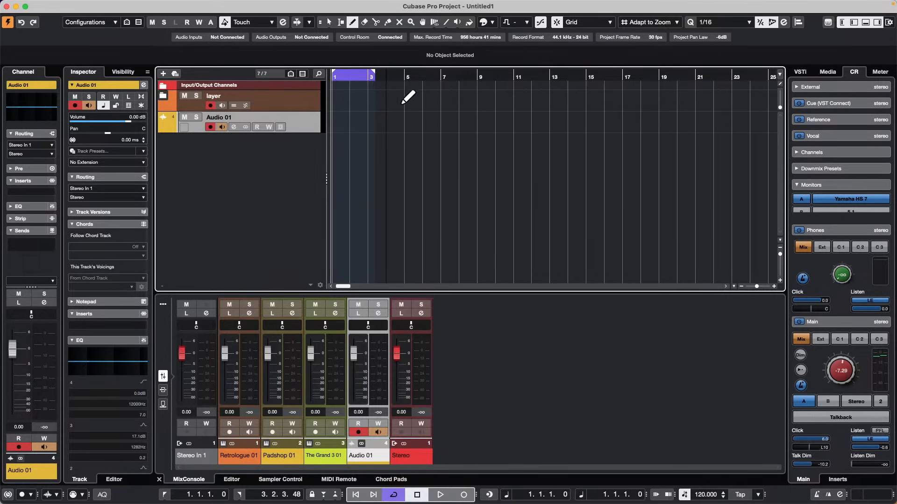
pyautogui.rightClick(395, 109)
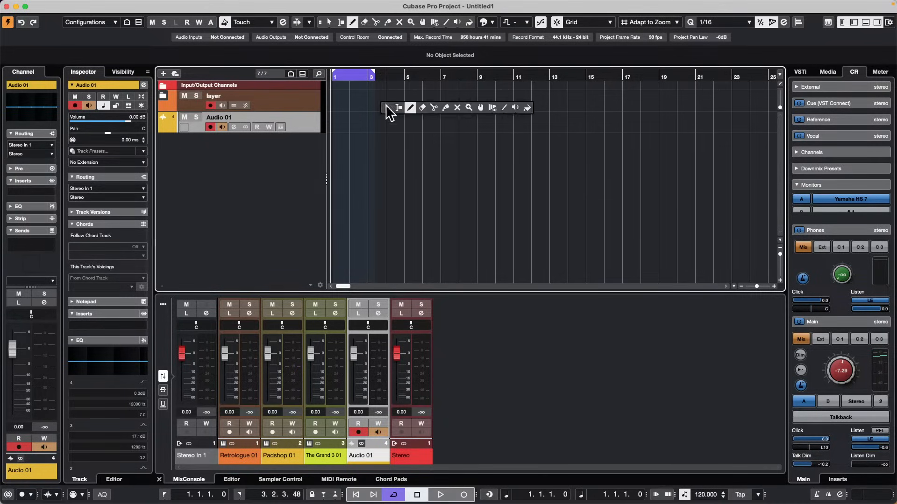
pyautogui.click(389, 112)
pyautogui.press('h')
pyautogui.press('h')
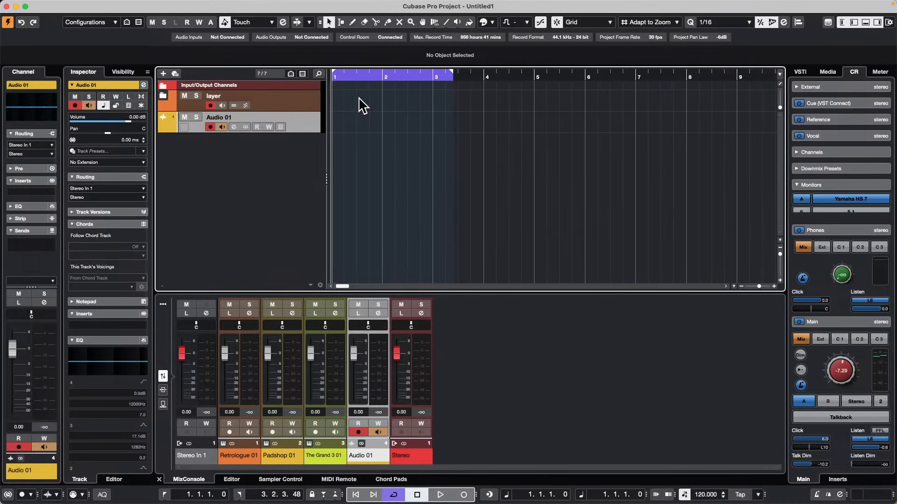
pyautogui.click(298, 102)
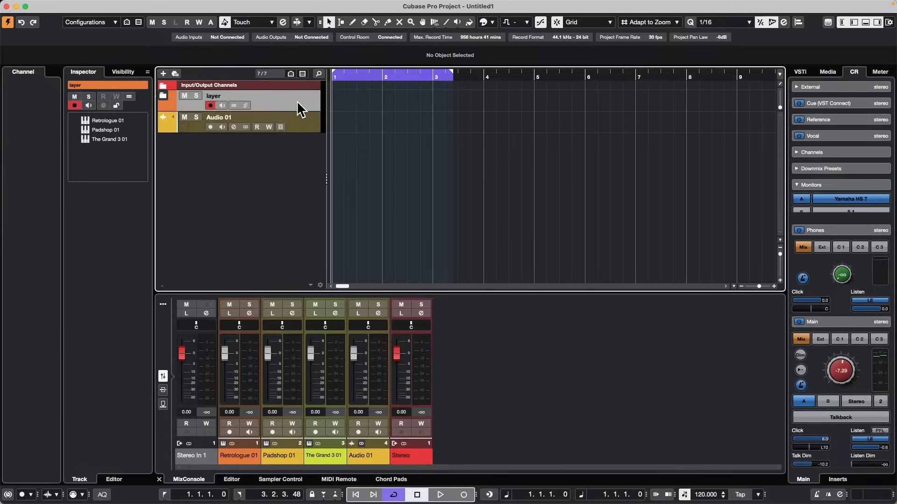
pyautogui.rightClick(351, 103)
pyautogui.click(364, 101)
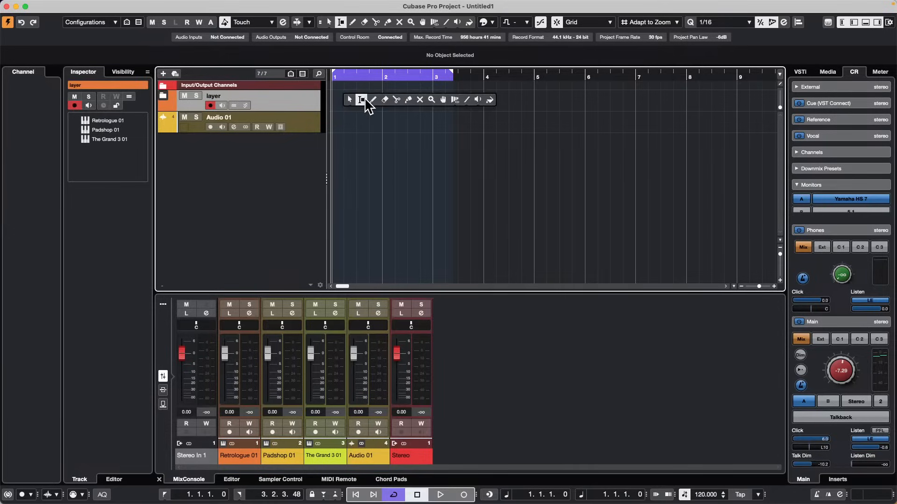
pyautogui.click(373, 99)
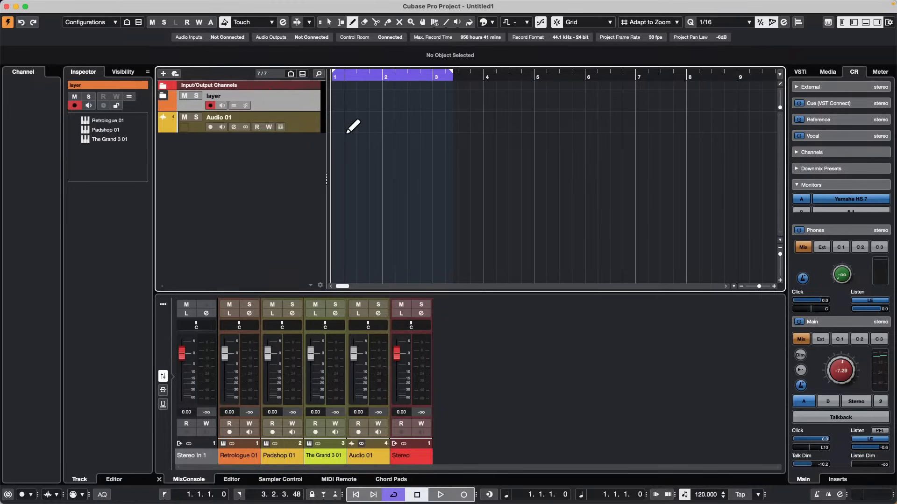
# Step: Expand the layer folder, draw a one-bar part on Retrologue 01 and add a one-bar C3 note
pyautogui.press('1')
pyautogui.click(163, 96)
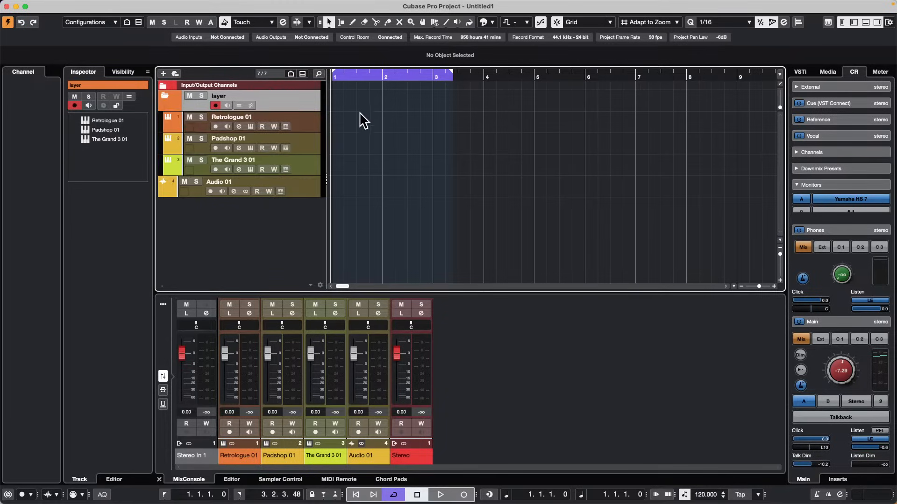
pyautogui.rightClick(348, 120)
pyautogui.click(368, 122)
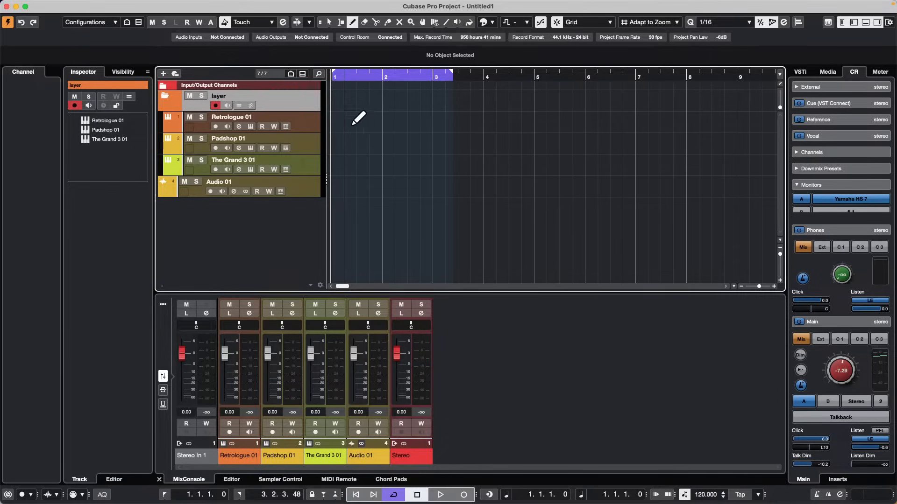
pyautogui.moveTo(333, 124)
pyautogui.mouseDown()
pyautogui.moveTo(406, 130)
pyautogui.moveTo(380, 129)
pyautogui.mouseUp()
pyautogui.press('1')
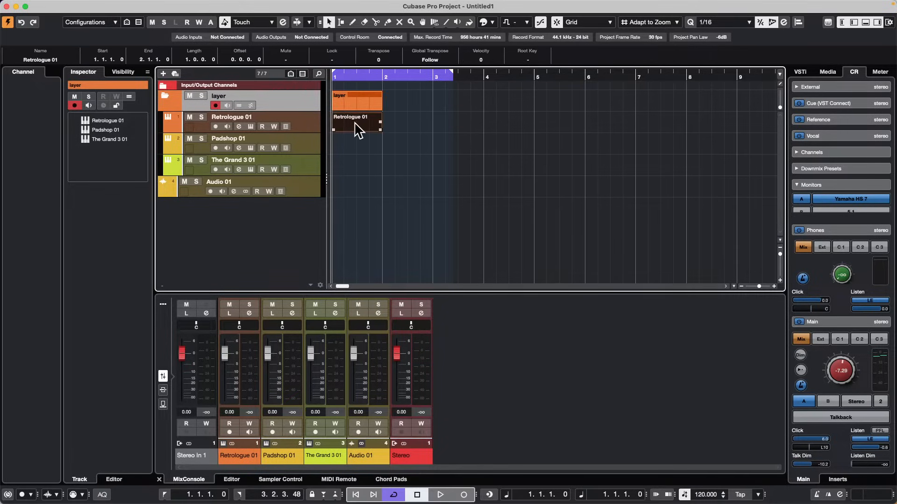
pyautogui.doubleClick(355, 124)
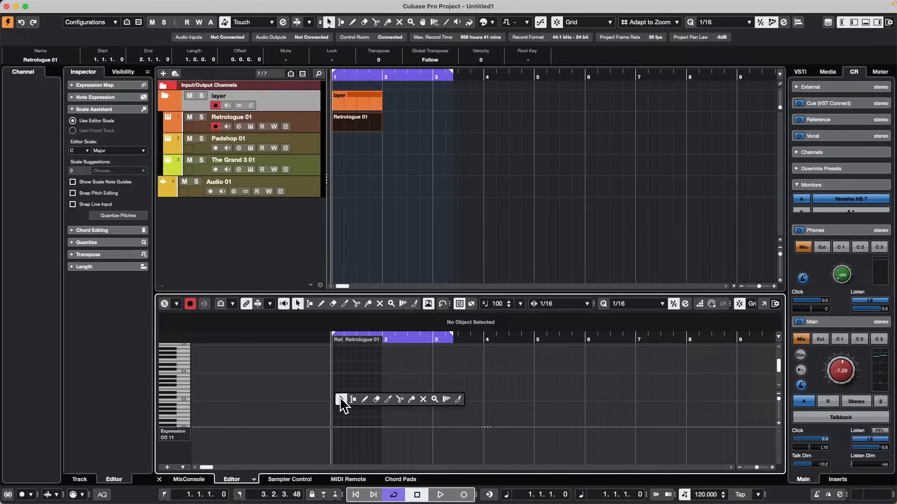
pyautogui.rightClick(340, 396)
pyautogui.click(353, 401)
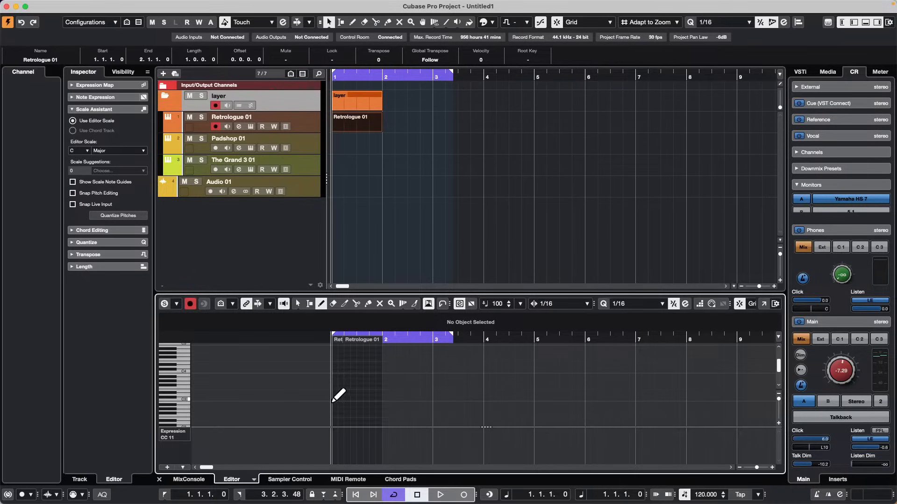
pyautogui.moveTo(333, 400); pyautogui.dragTo(382, 399)
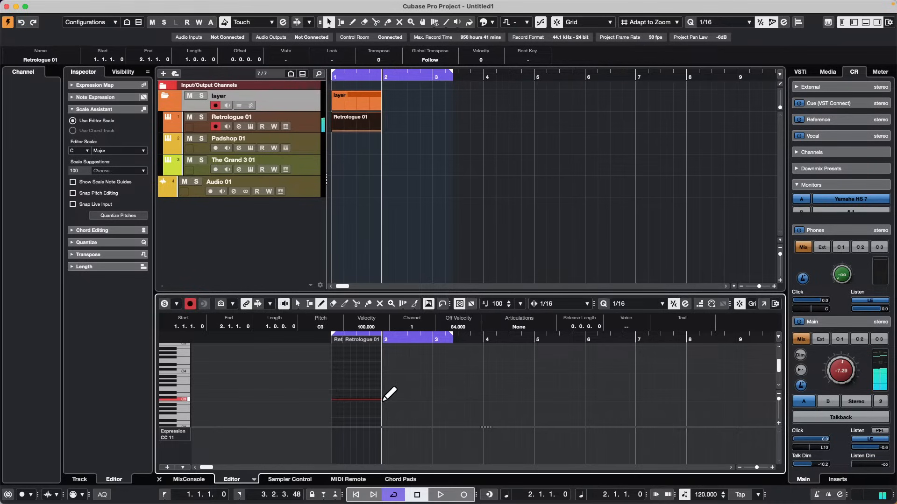
# Step: Copy the Retrologue 01 part onto the other tracks, play it back, and select all three parts
pyautogui.click(358, 133)
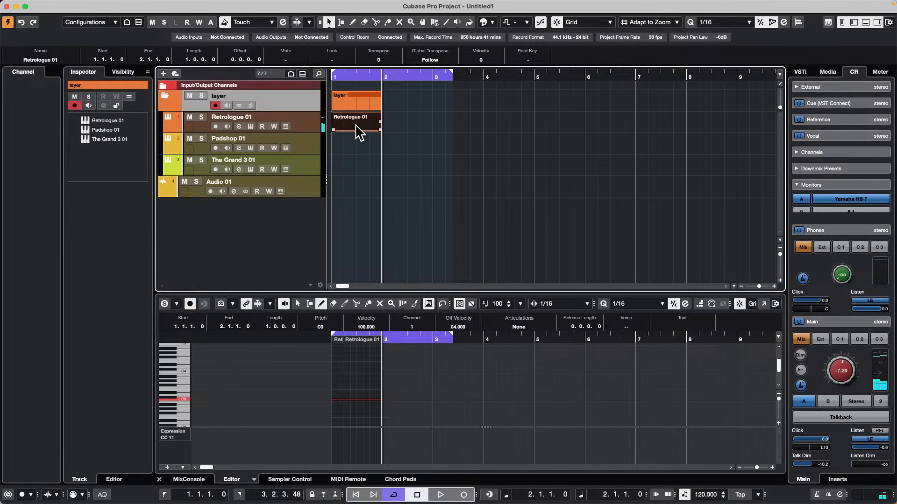
pyautogui.moveTo(356, 126); pyautogui.dragTo(354, 160)
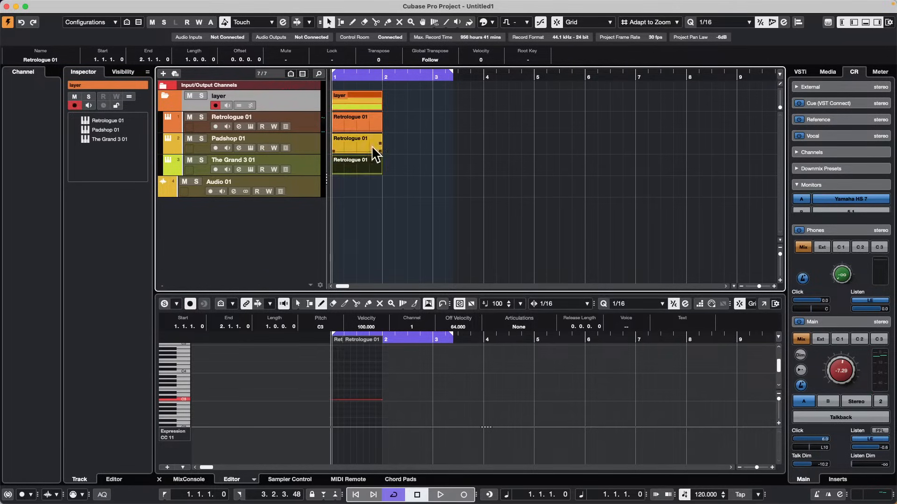
pyautogui.press('space')
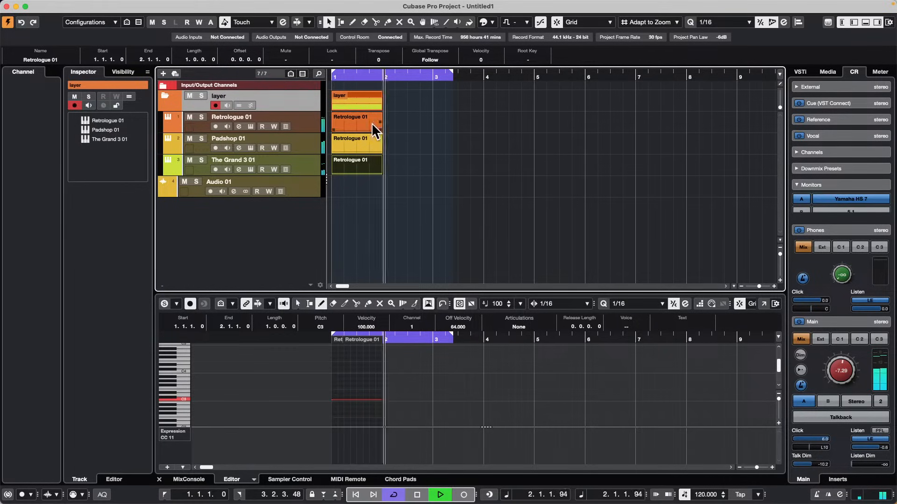
pyautogui.press('space')
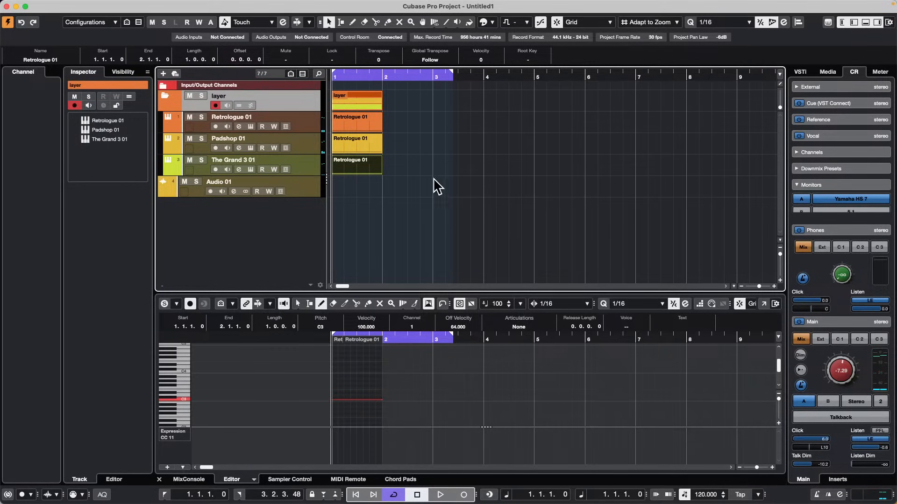
pyautogui.moveTo(349, 206); pyautogui.dragTo(364, 132)
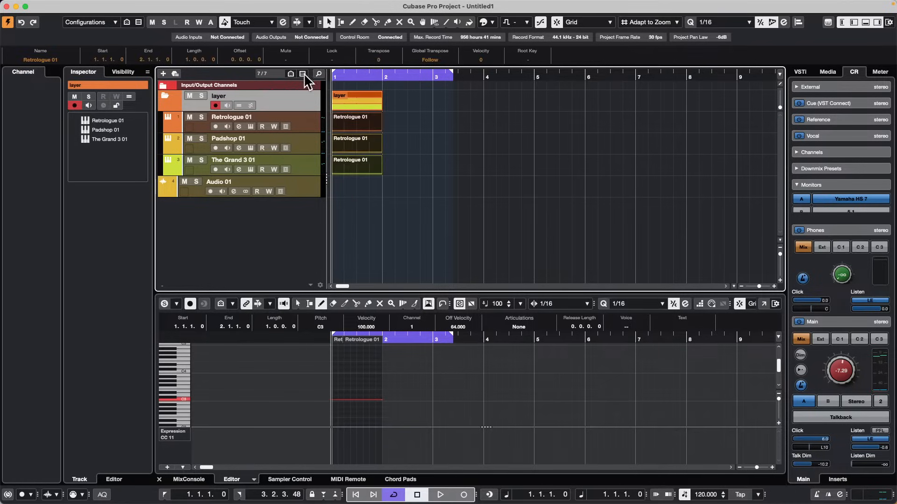
# Step: Render the three selected parts in place with current settings via Edit > Render in Place
pyautogui.moveTo(183, 5)
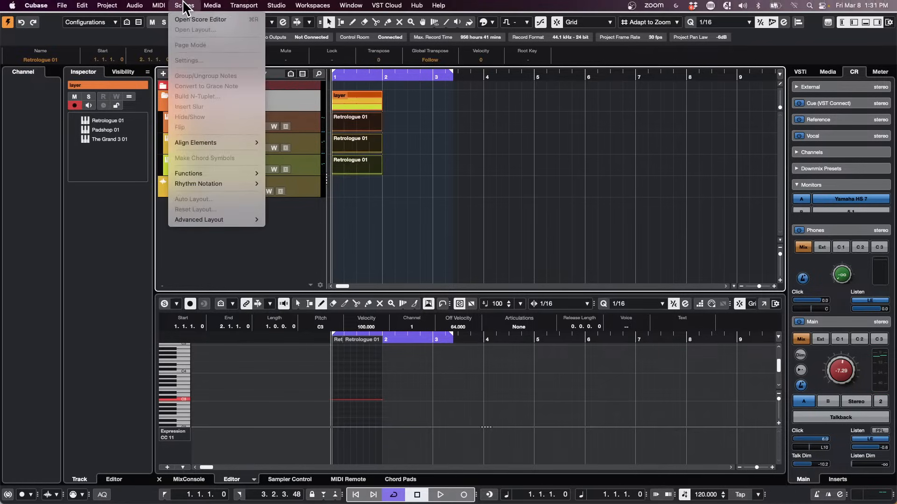
pyautogui.moveTo(132, 6)
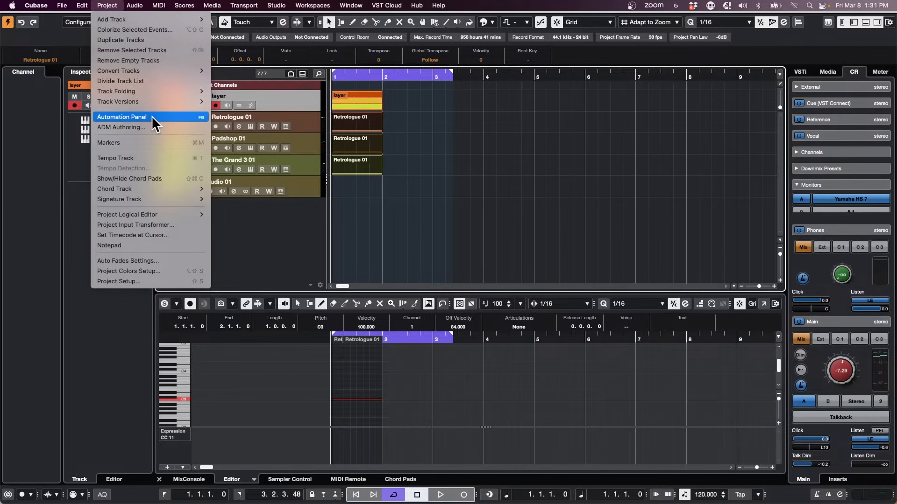
pyautogui.click(609, 293)
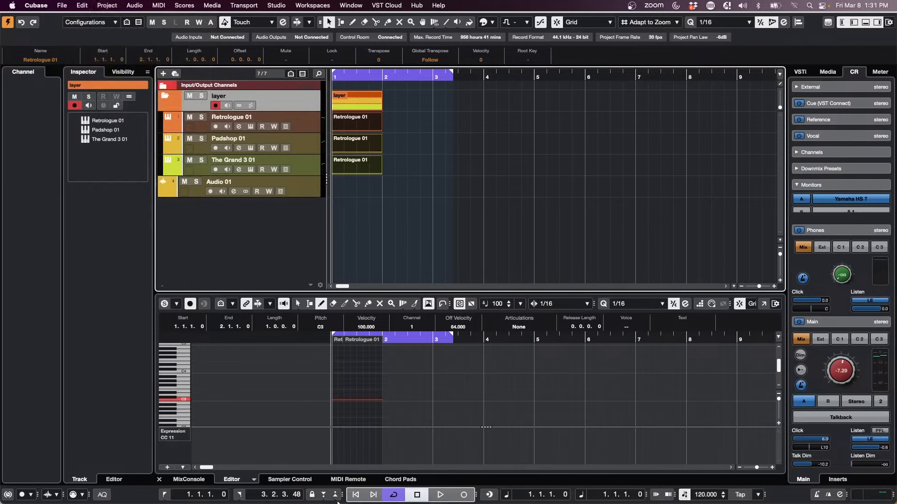
pyautogui.click(98, 6)
pyautogui.moveTo(82, 6)
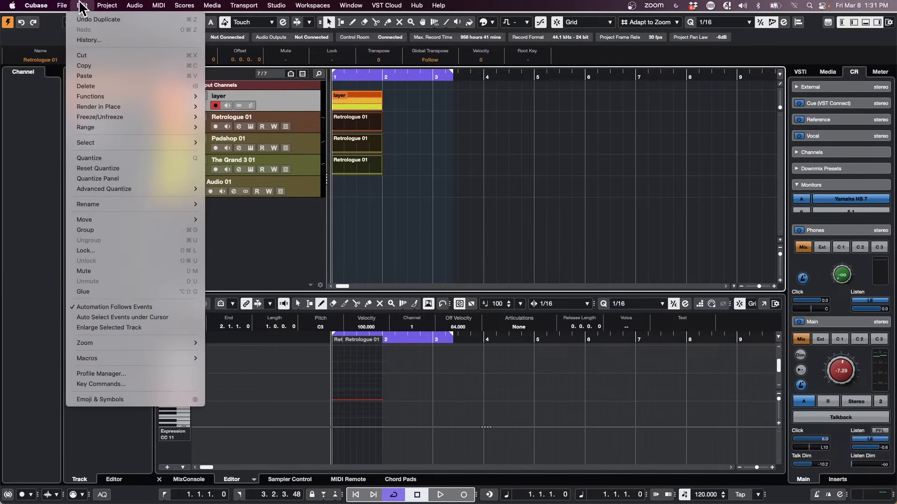
pyautogui.moveTo(95, 106)
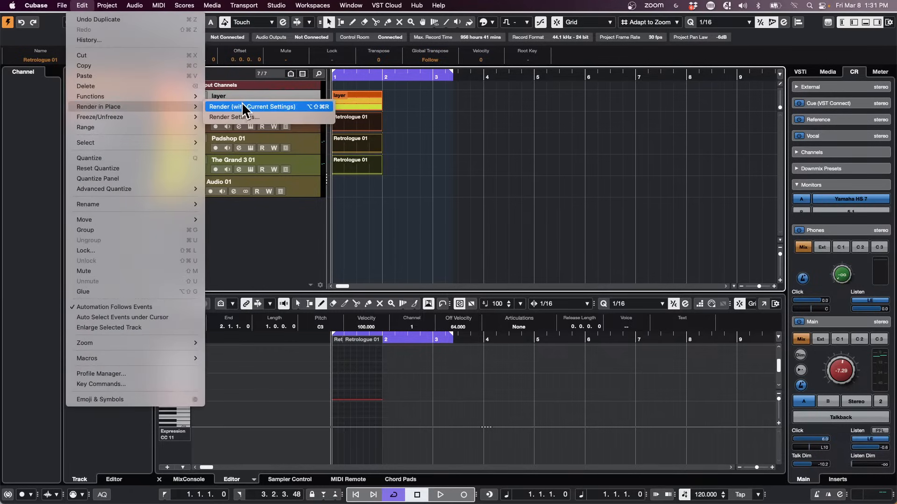
pyautogui.click(296, 108)
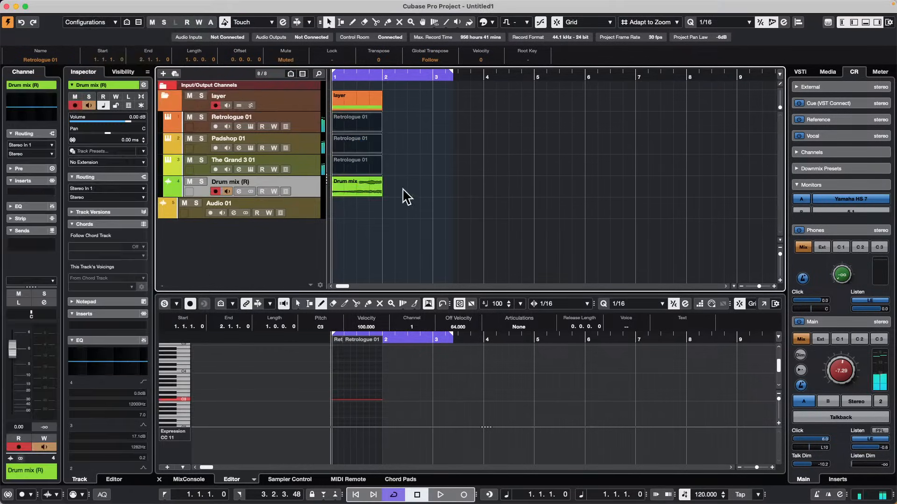
# Step: Open Sampler Control in the lower zone and drop the Drum mix event onto it
pyautogui.click(405, 479)
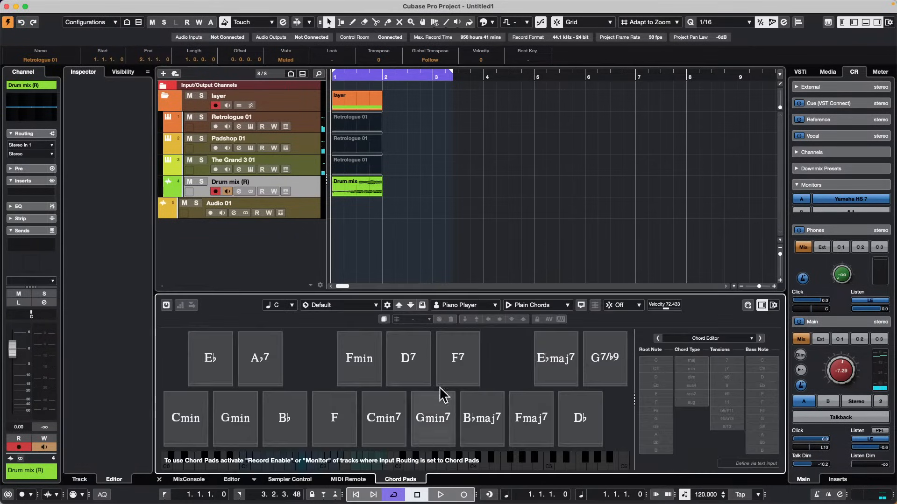
pyautogui.click(306, 479)
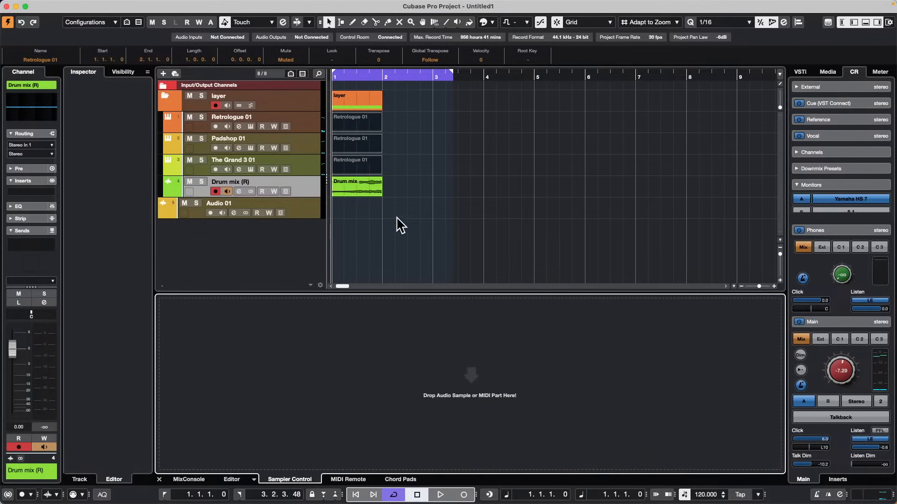
pyautogui.click(406, 224)
pyautogui.moveTo(353, 184); pyautogui.dragTo(465, 373)
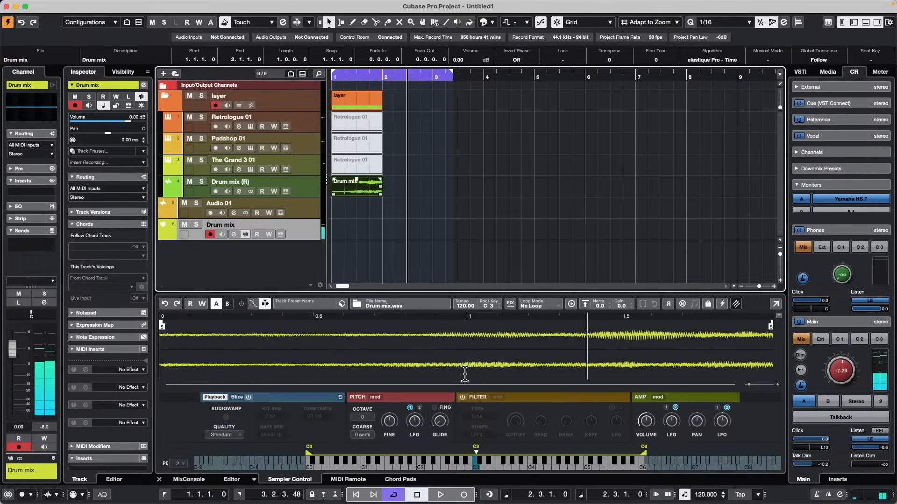
# Step: Enable AudioWarp for the Drum mix sample in Sampler Control's Playback section
pyautogui.click(225, 417)
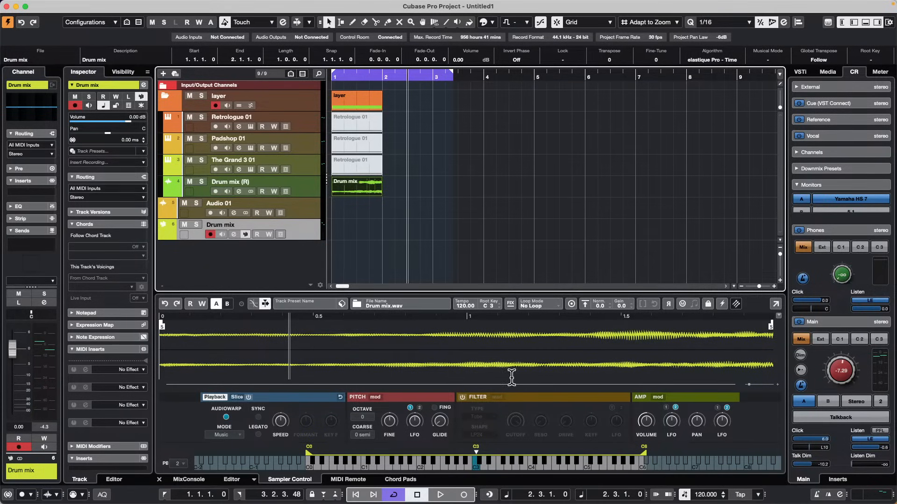
# Step: Normalize the Drum mix sample to gain 8.5, then select the second Retrologue 01 part
pyautogui.click(584, 305)
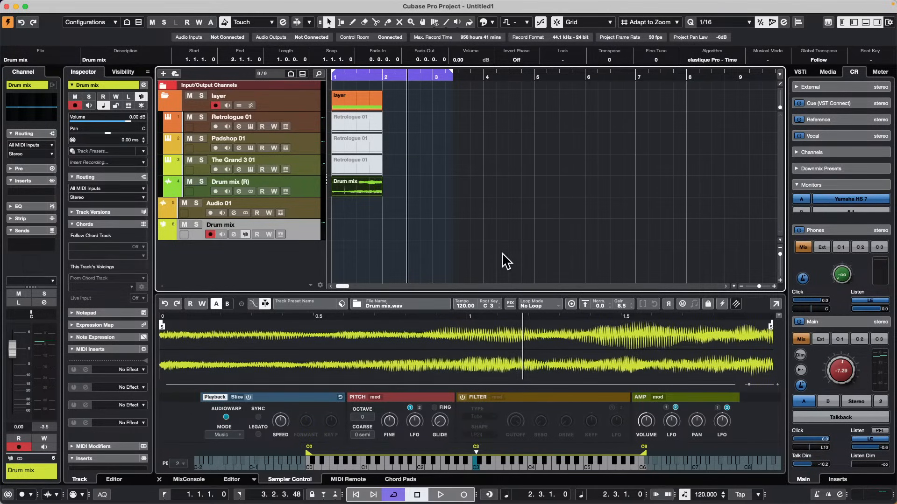
pyautogui.click(353, 144)
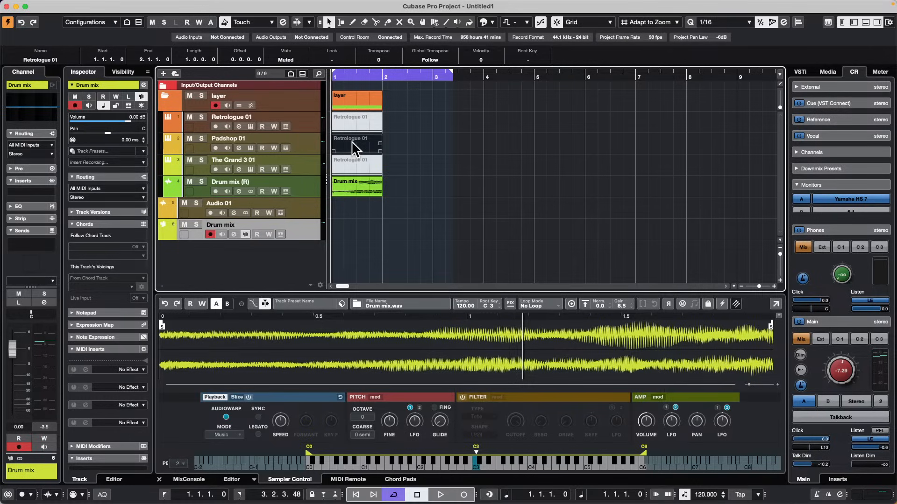
pyautogui.click(412, 150)
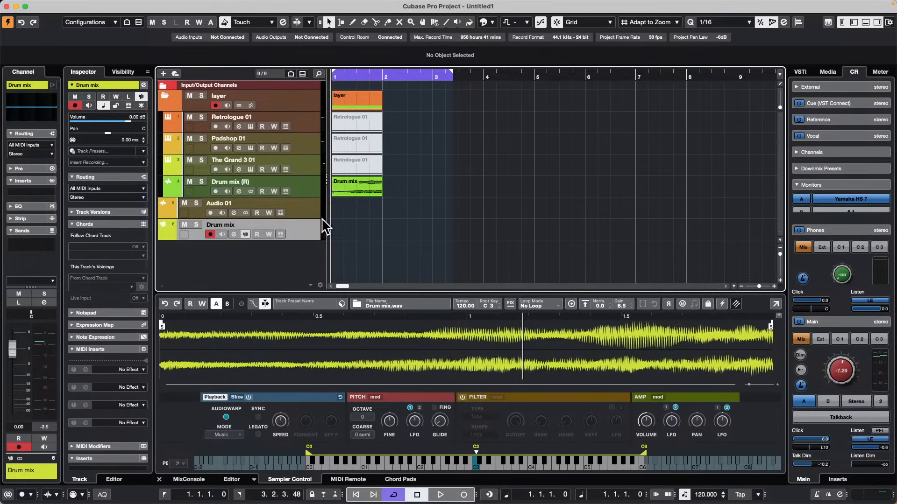
# Step: Add an instrument track with HALion Sonic as its instrument
pyautogui.rightClick(304, 200)
pyautogui.moveTo(385, 210)
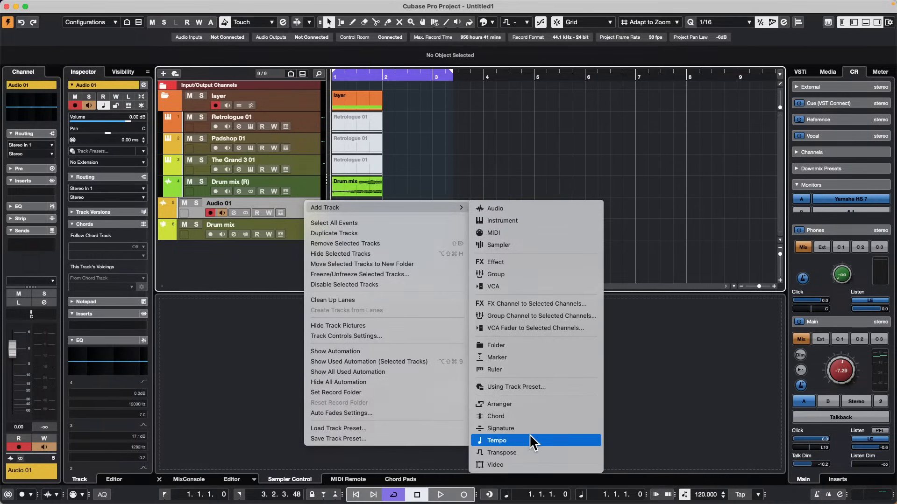
pyautogui.click(565, 222)
pyautogui.click(612, 136)
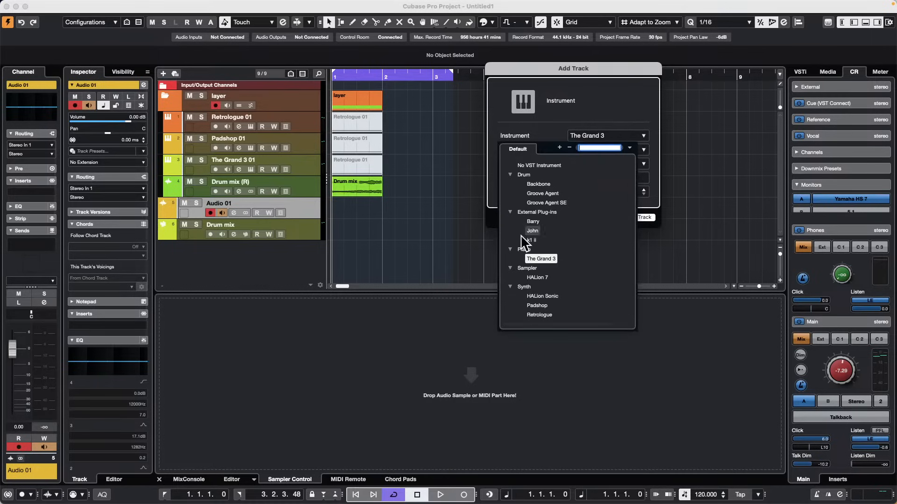
pyautogui.click(553, 297)
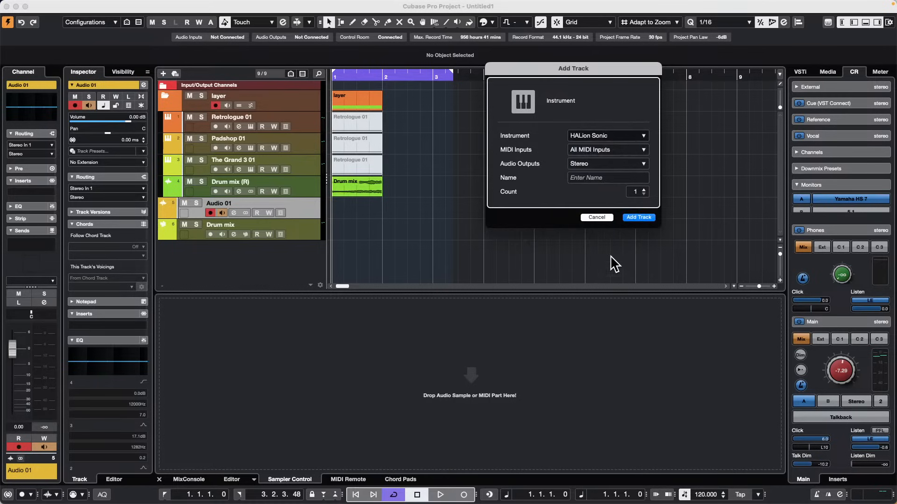
pyautogui.click(639, 217)
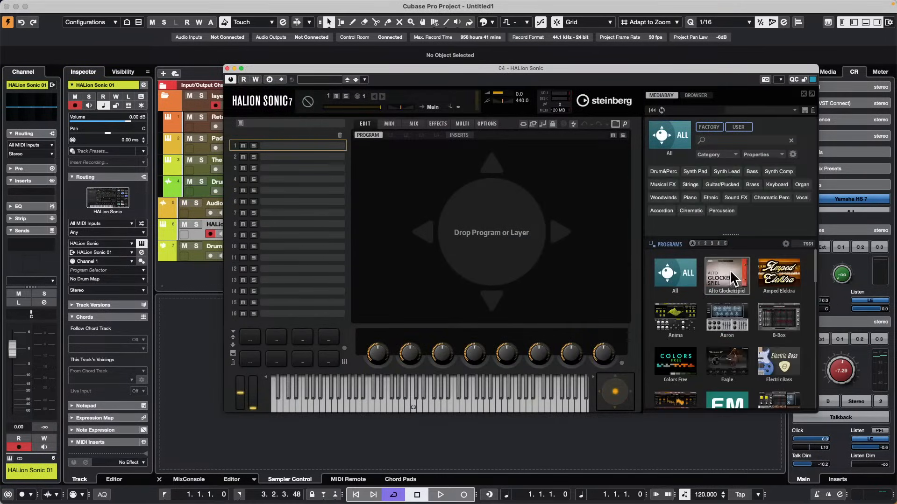
# Step: Load the Anima Arpvenger program in HALion Sonic, cancel the dialog and close the window
pyautogui.click(679, 323)
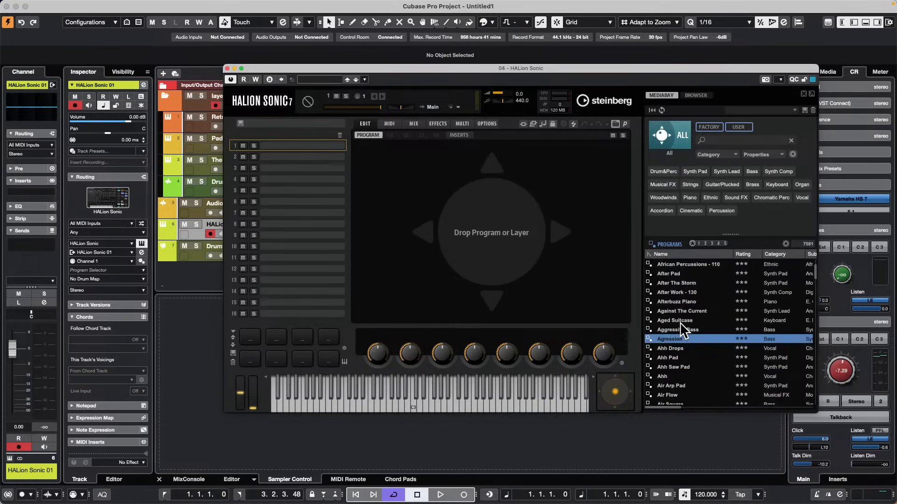
pyautogui.click(685, 351)
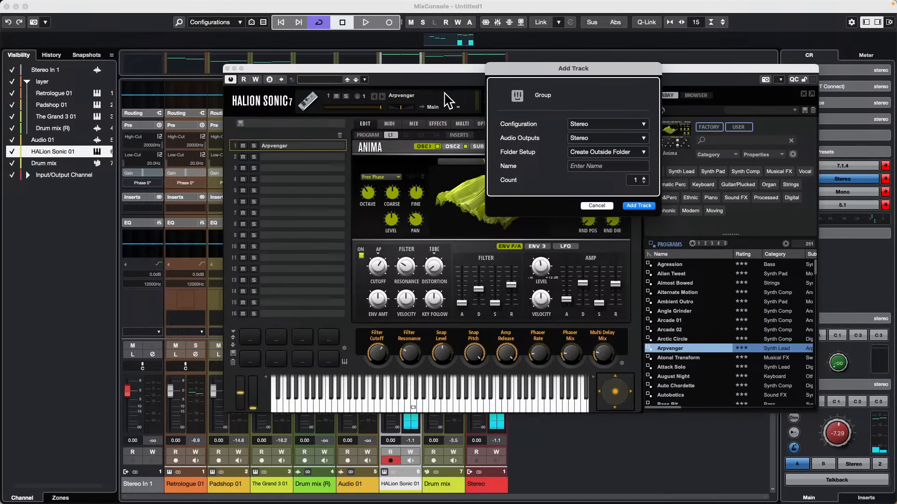
pyautogui.click(599, 207)
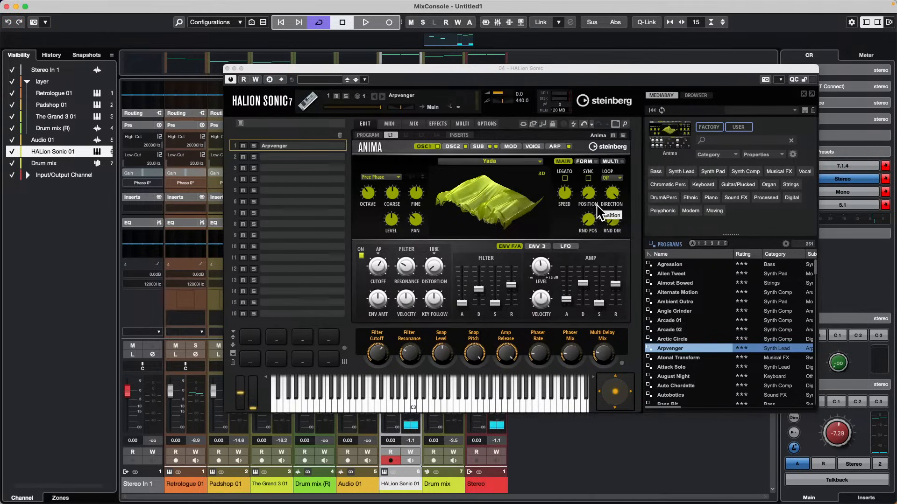
pyautogui.click(227, 68)
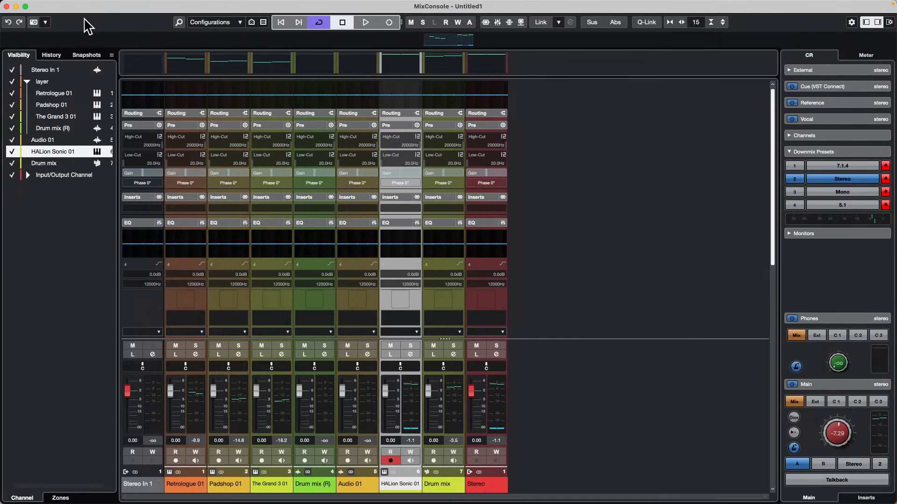
# Step: Close the MixConsole and create an empty HALion Sonic 01 part, opening it in the Key Editor
pyautogui.click(7, 6)
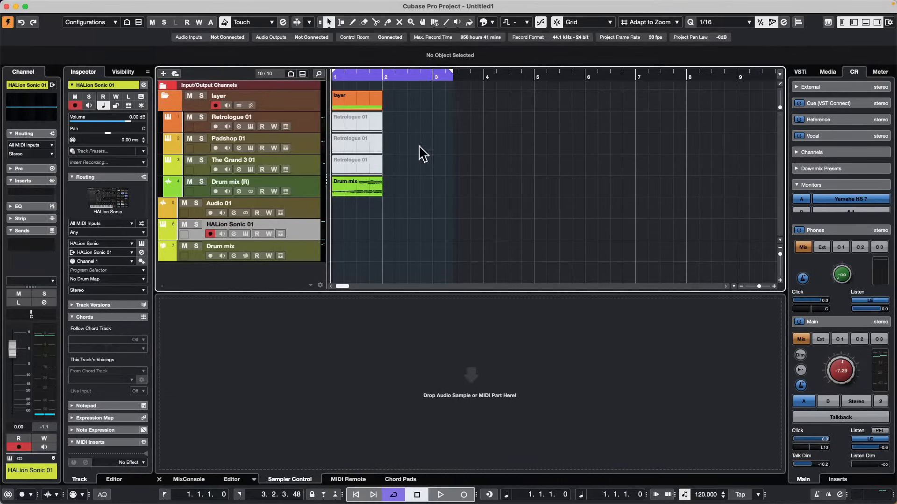
pyautogui.doubleClick(345, 235)
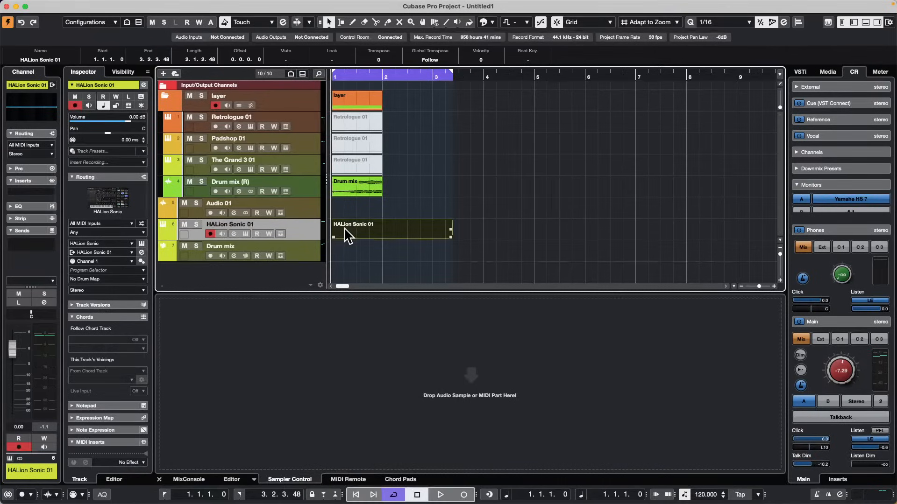
pyautogui.doubleClick(348, 235)
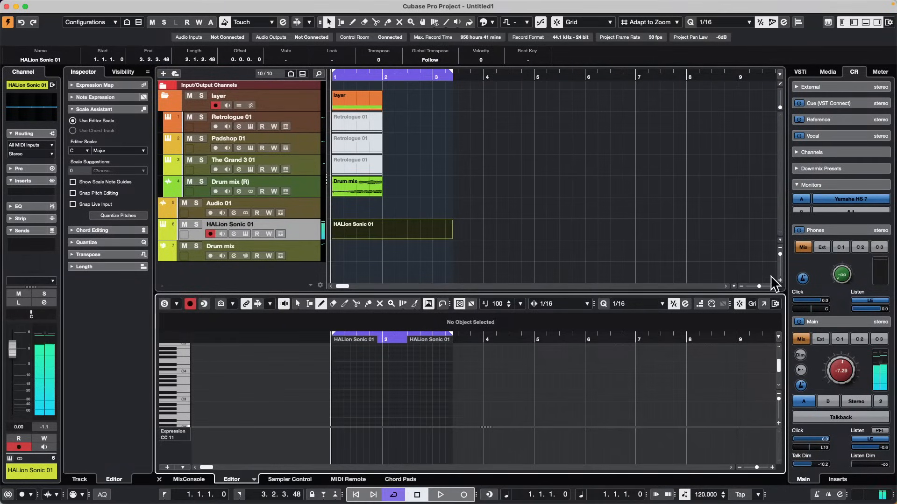
# Step: Resize the Key Editor and piano keys, then select the HALion Sonic 01 part
pyautogui.moveTo(754, 292); pyautogui.dragTo(704, 148)
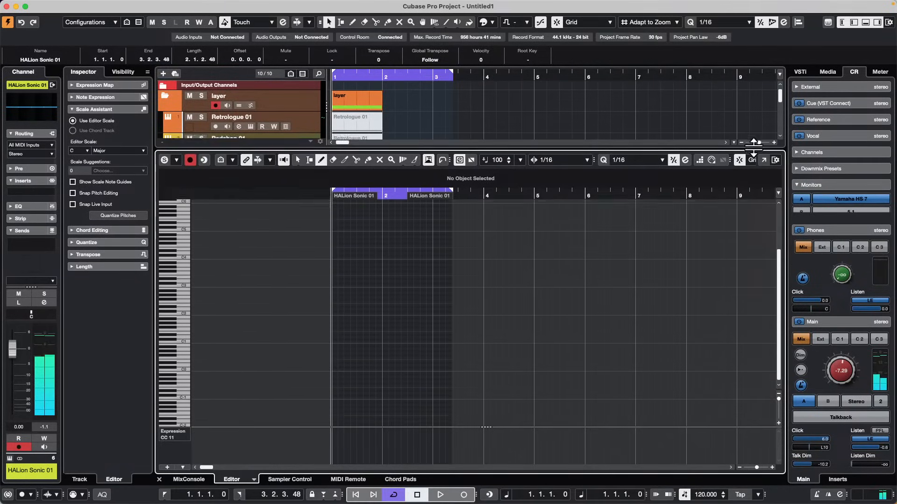
pyautogui.moveTo(161, 271); pyautogui.dragTo(212, 273)
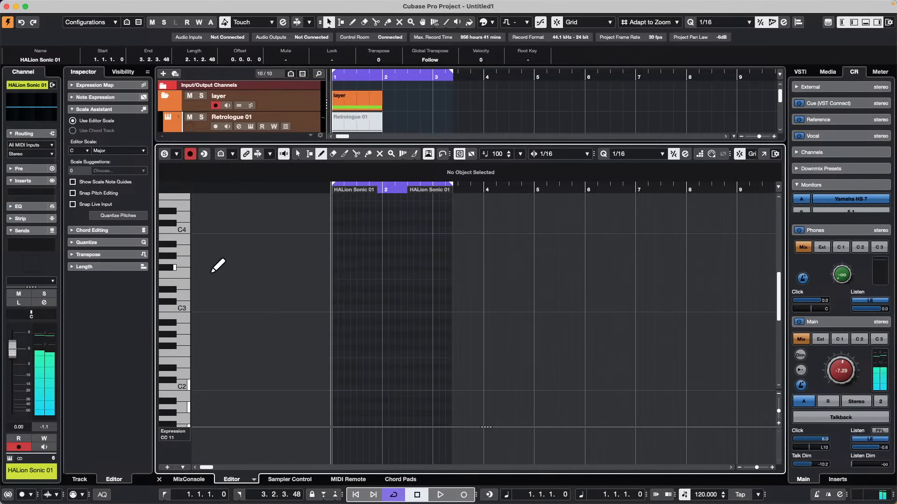
pyautogui.scroll(-5, 287, 320)
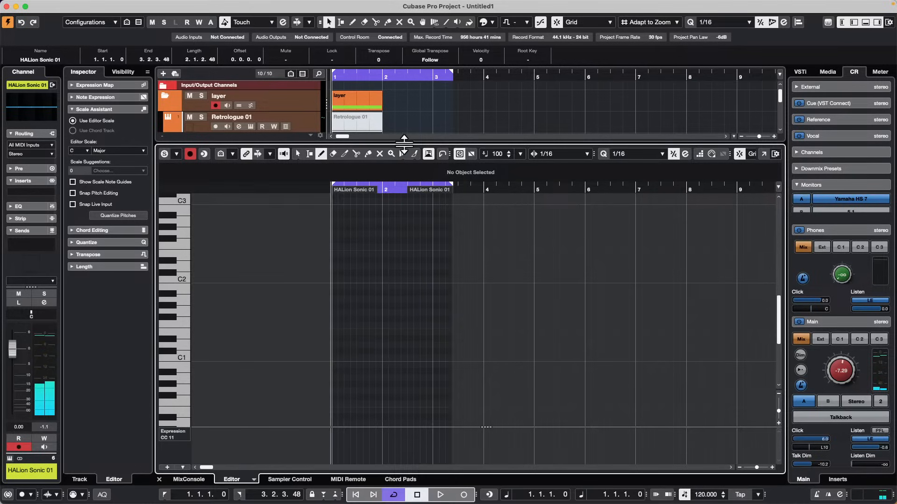
pyautogui.moveTo(404, 140); pyautogui.dragTo(400, 211)
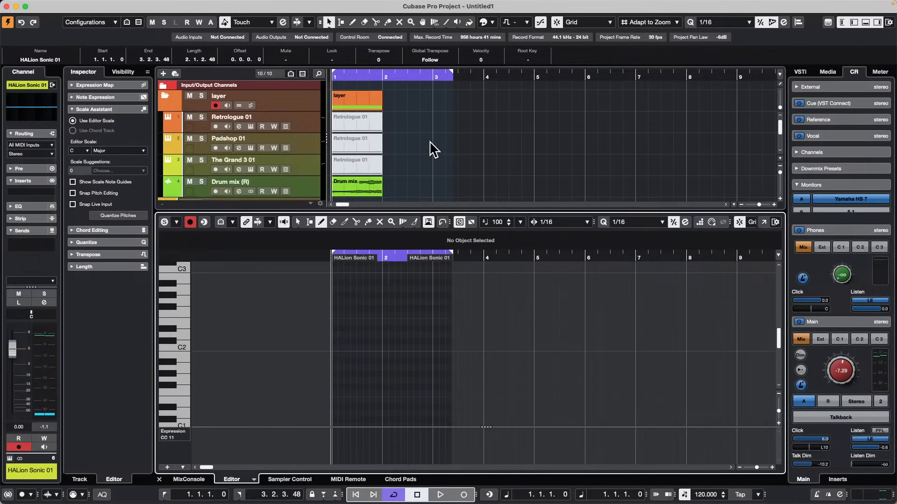
pyautogui.scroll(-1, 429, 148)
pyautogui.scroll(-3, 428, 142)
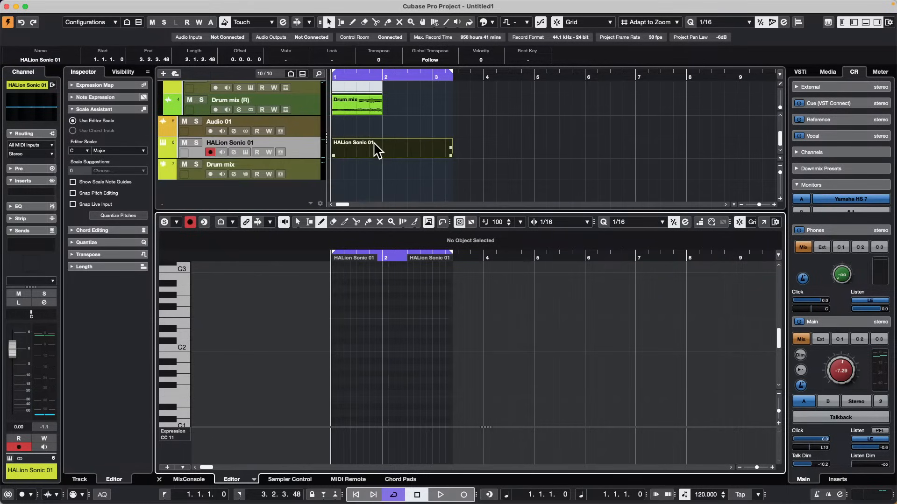
pyautogui.click(374, 144)
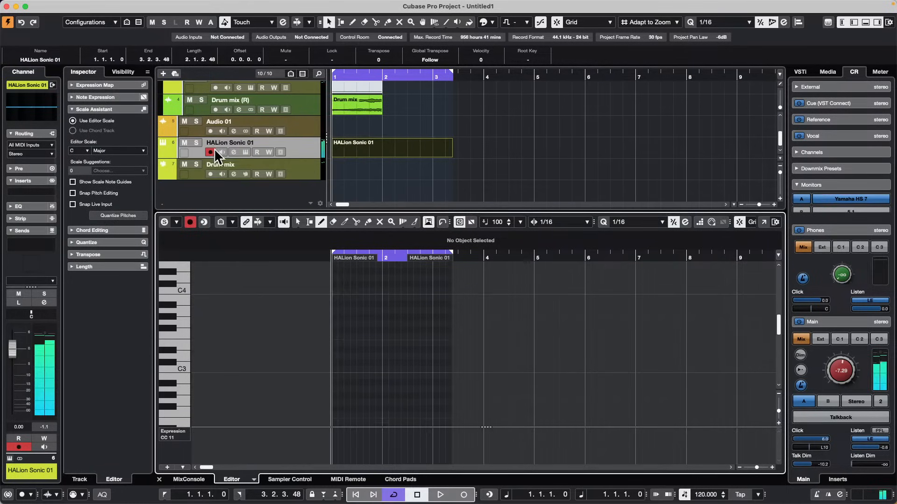
# Step: Bring up the track's HALion Sonic window and play a key to hear Arpvenger
pyautogui.click(244, 151)
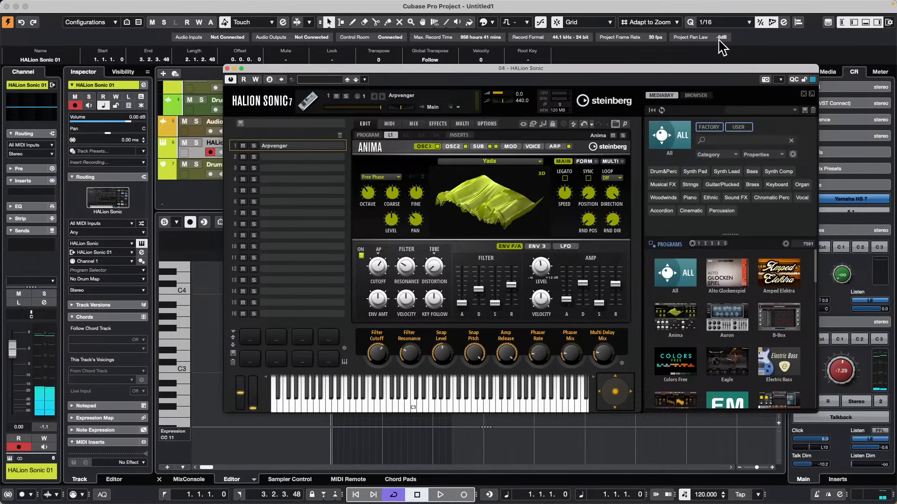
pyautogui.click(510, 400)
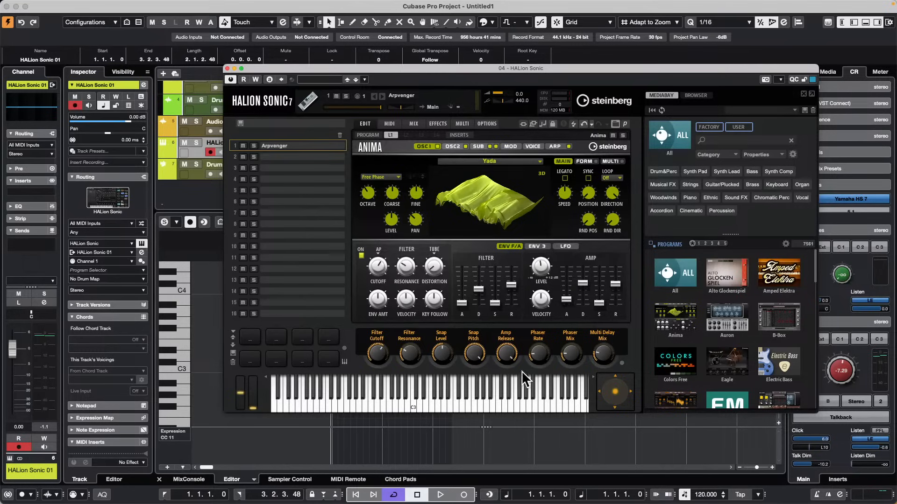
# Step: Raise the Arpvenger filter resonance from 29 to 81
pyautogui.scroll(-3, 733, 307)
pyautogui.scroll(-10, 733, 307)
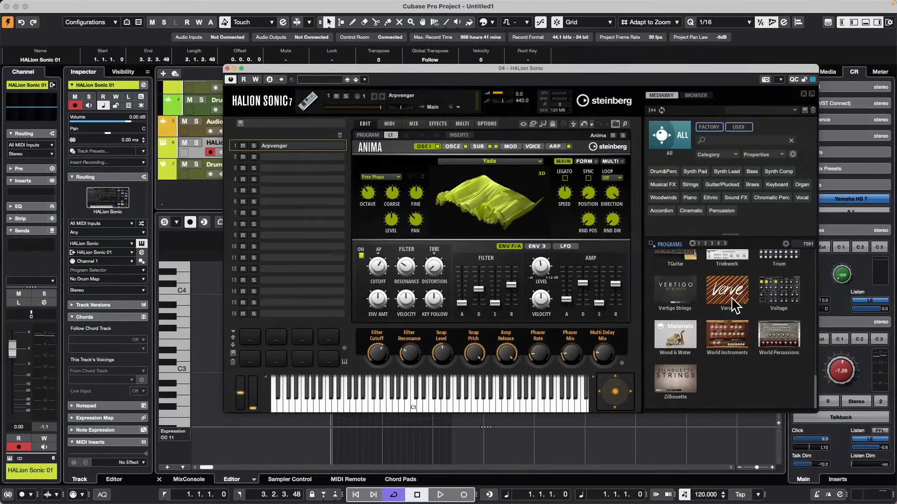
pyautogui.scroll(2, 736, 306)
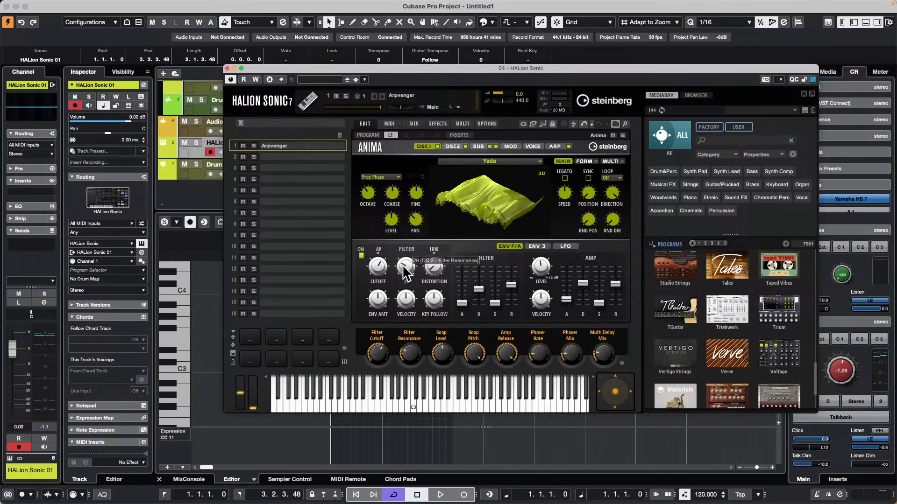
pyautogui.moveTo(404, 265); pyautogui.dragTo(407, 220)
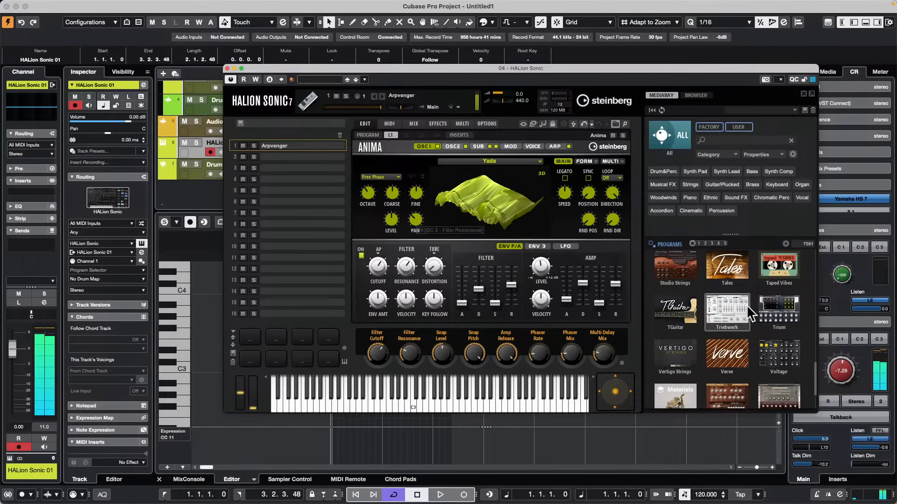
# Step: Filter the program browser to Anima programs and select Arpvenger
pyautogui.scroll(10, 741, 310)
pyautogui.click(679, 321)
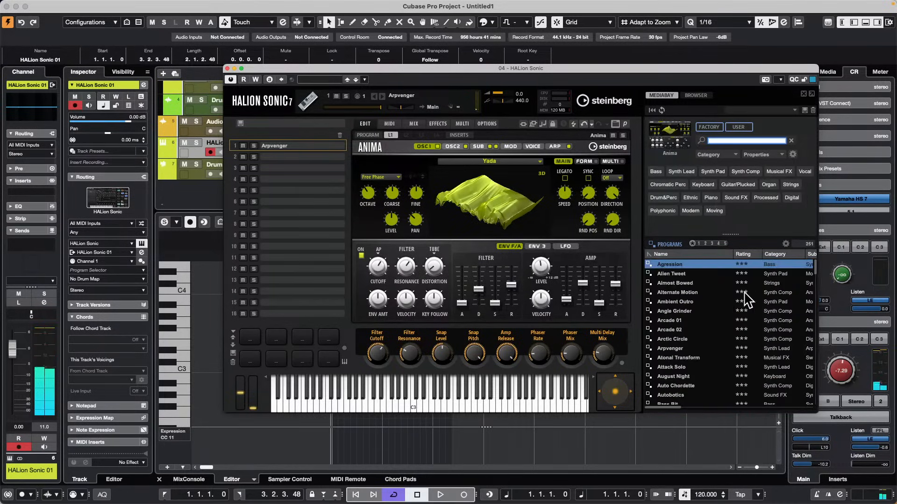
pyautogui.click(673, 350)
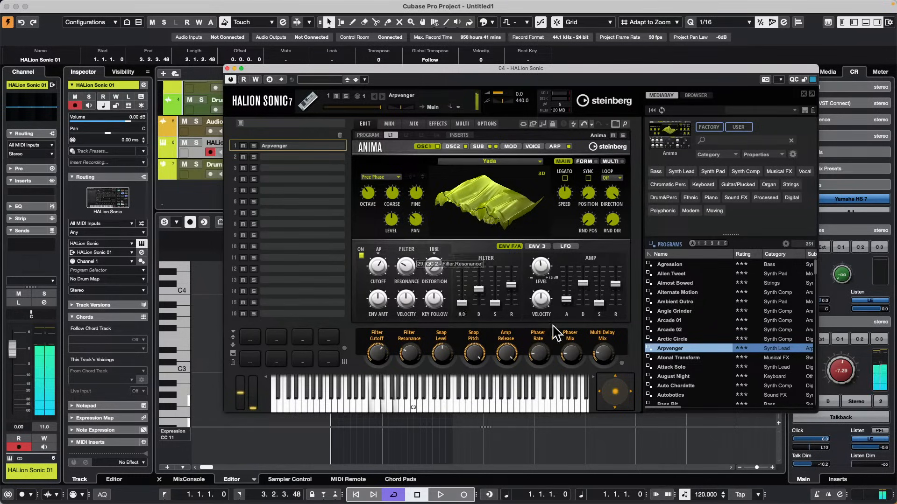
# Step: Try Auto Chordette with resonance 76 and cutoff 248 Hz, then load Arcade 02
pyautogui.click(690, 387)
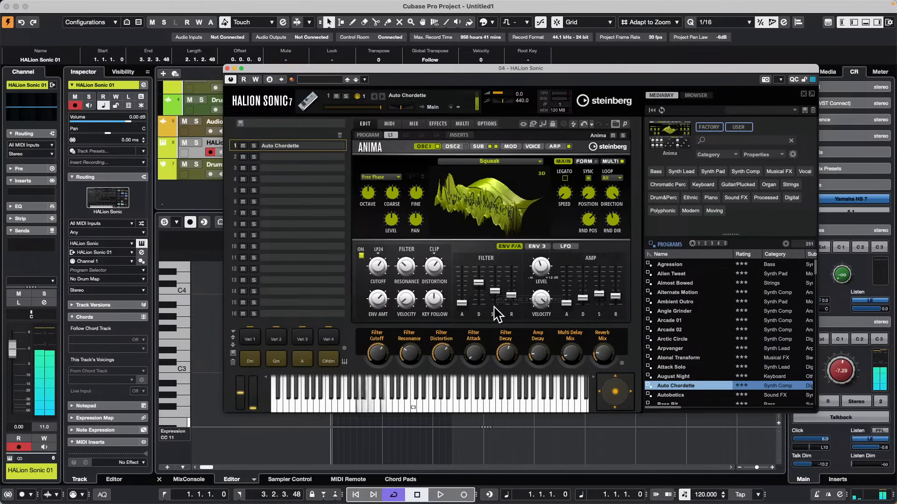
pyautogui.moveTo(407, 268); pyautogui.dragTo(415, 218)
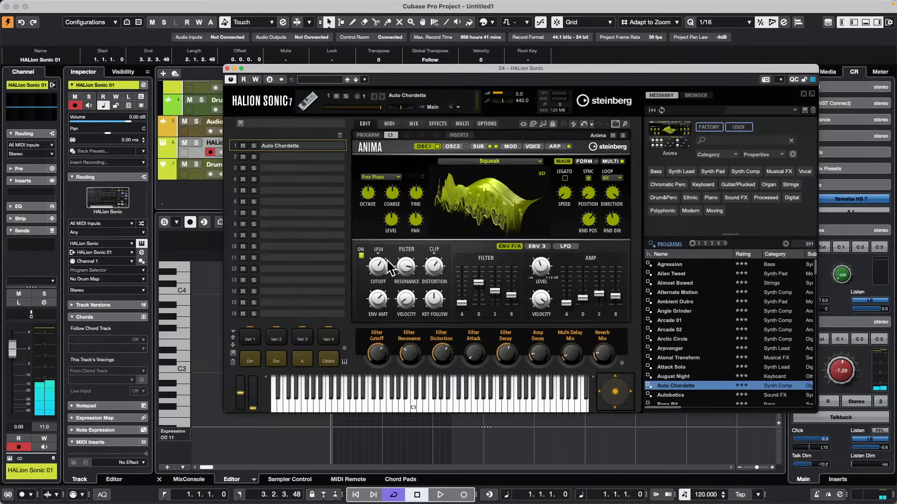
pyautogui.moveTo(378, 263); pyautogui.dragTo(377, 276)
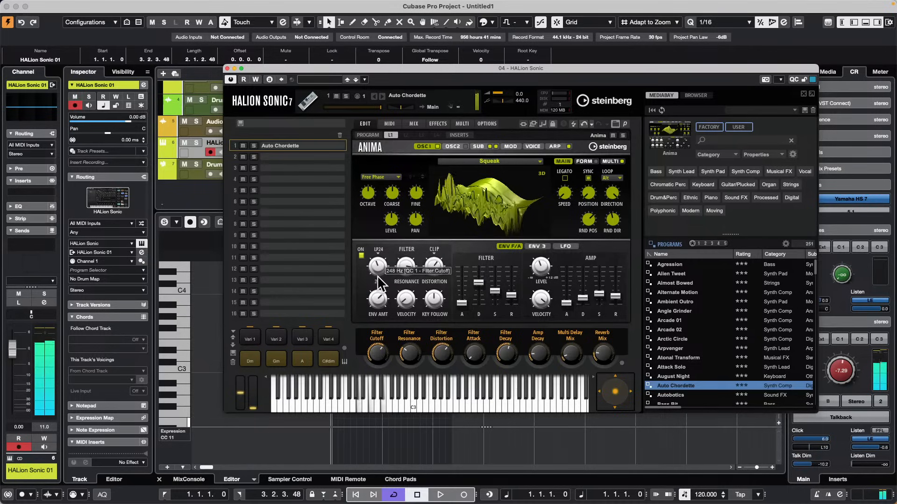
pyautogui.click(678, 328)
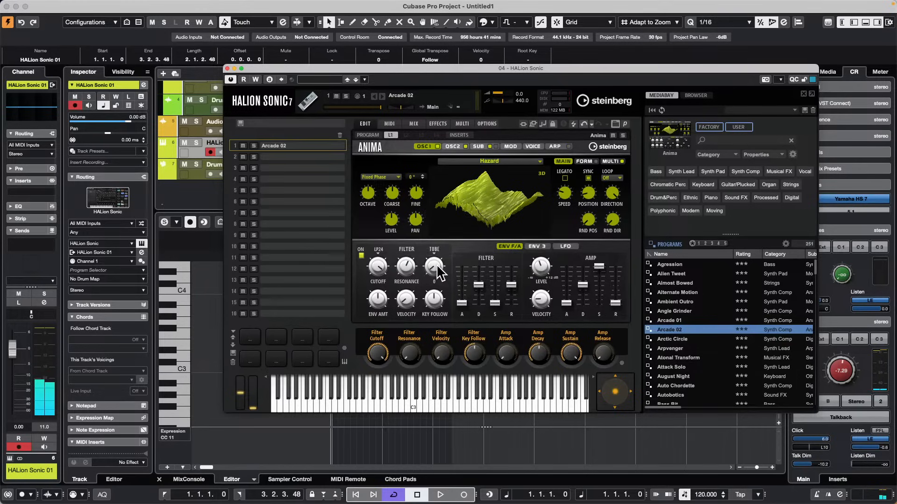
# Step: Keep the resonance knob on relative control and nudge Arcade 02's resonance down slightly
pyautogui.rightClick(406, 264)
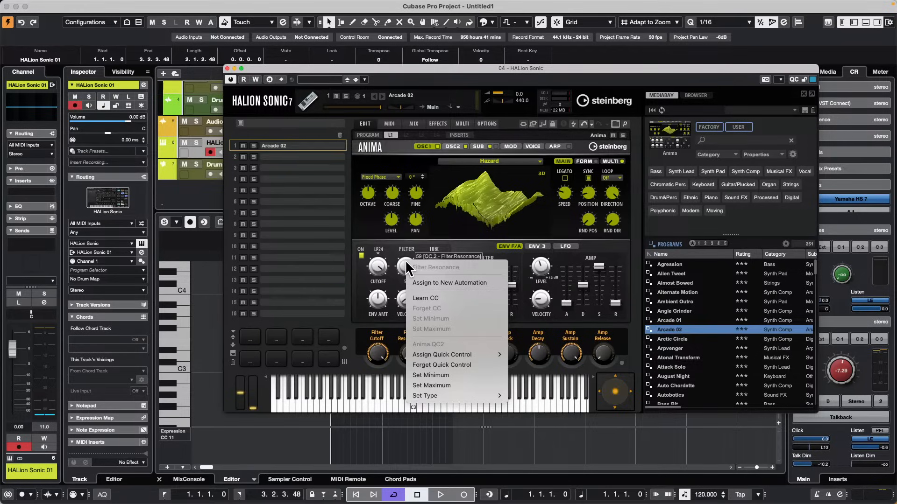
pyautogui.moveTo(427, 397)
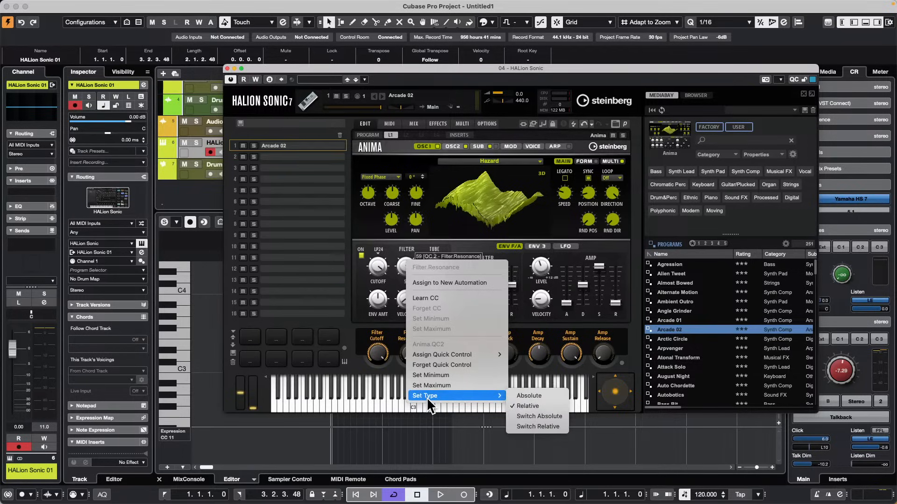
pyautogui.click(378, 277)
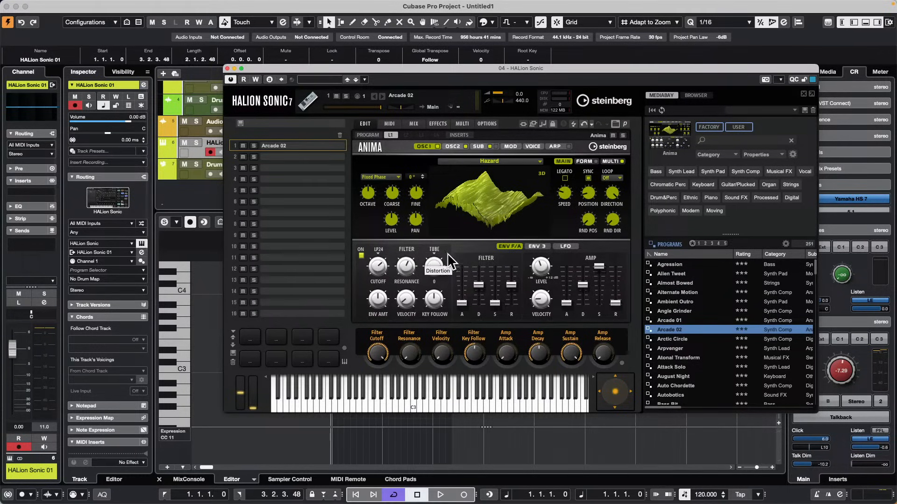
pyautogui.moveTo(405, 264); pyautogui.dragTo(402, 276)
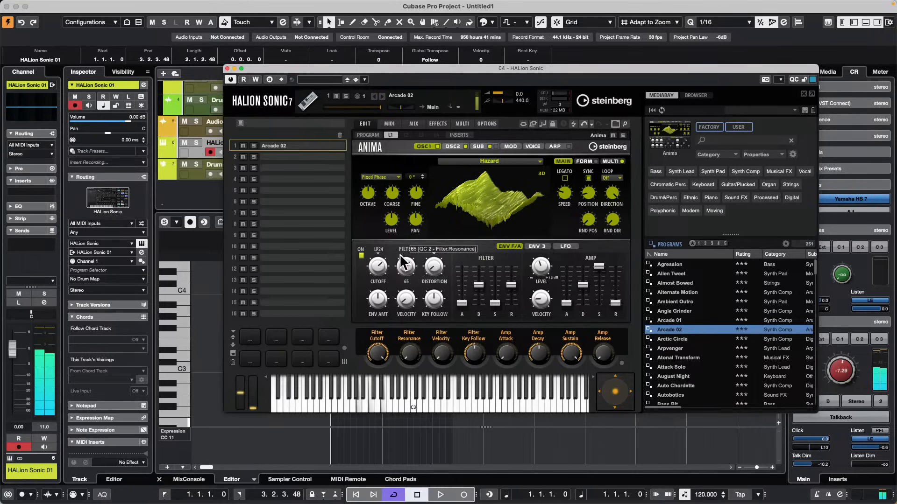
# Step: Load Alternate Motion and raise its filter resonance and cutoff to 274
pyautogui.click(692, 293)
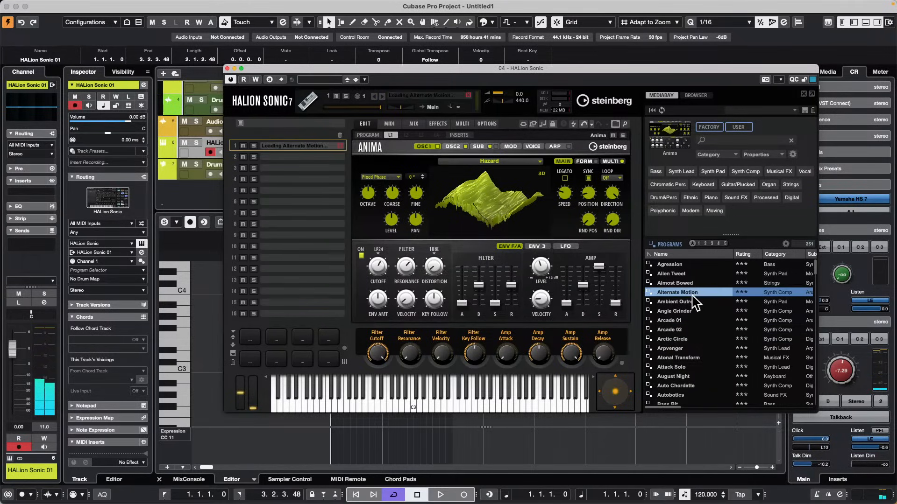
pyautogui.moveTo(405, 266); pyautogui.dragTo(410, 228)
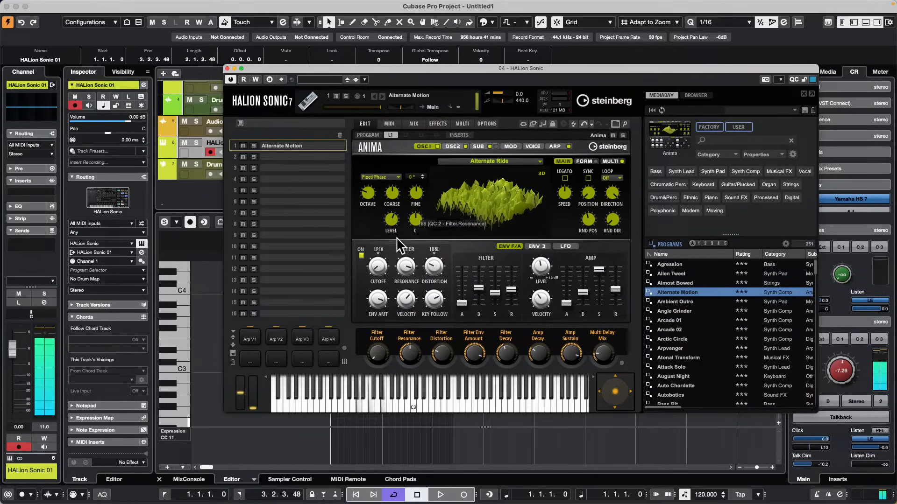
pyautogui.moveTo(377, 264); pyautogui.dragTo(381, 230)
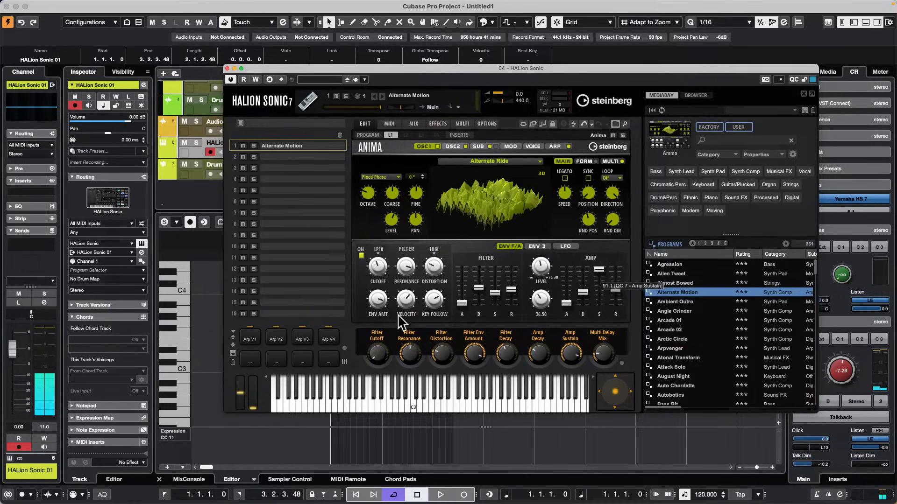
pyautogui.rightClick(404, 268)
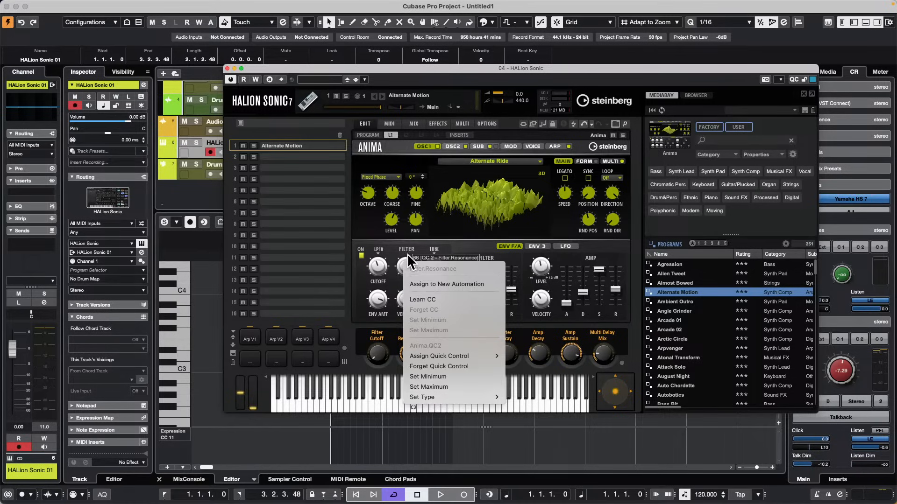
pyautogui.click(374, 268)
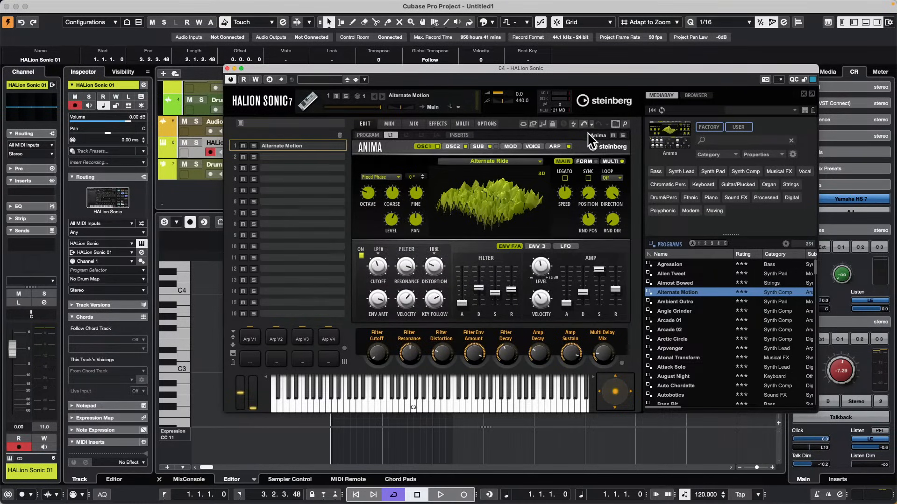
# Step: Show the quick controls, lower the cutoff to 154 Hz, and set resonance to MIDI learn
pyautogui.click(794, 80)
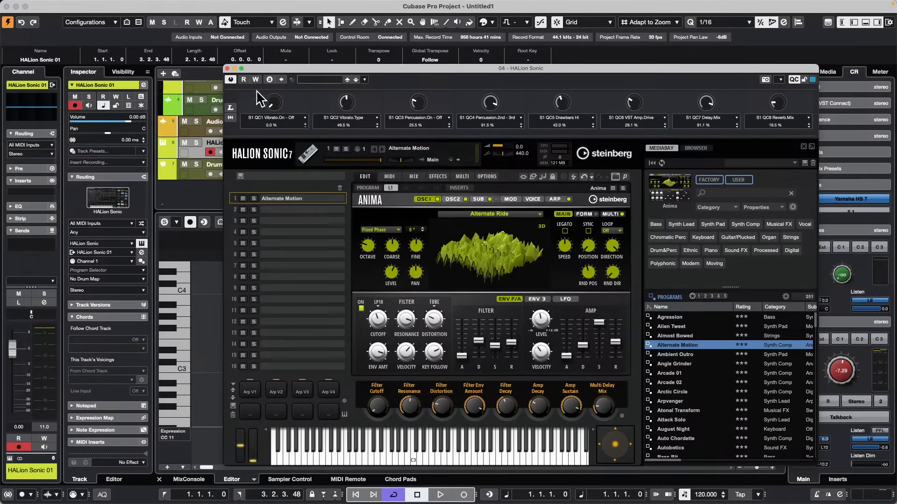
pyautogui.click(256, 112)
pyautogui.moveTo(382, 320); pyautogui.dragTo(376, 318)
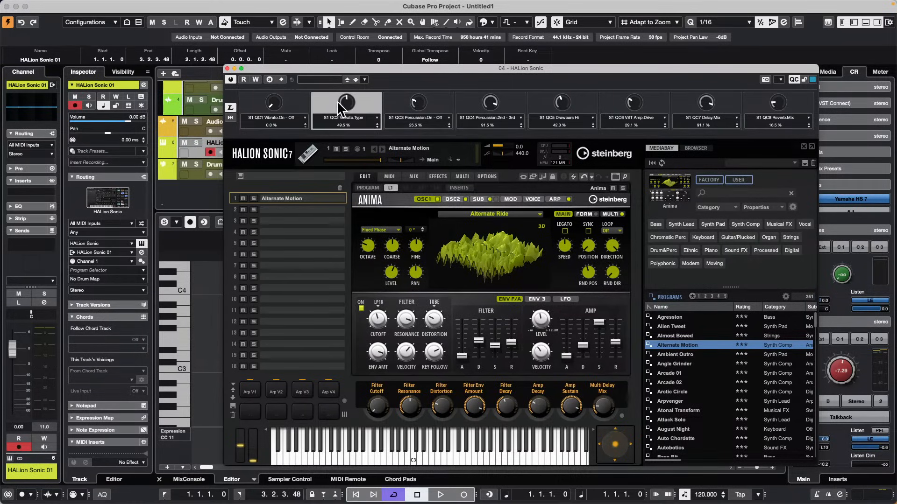
pyautogui.rightClick(407, 320)
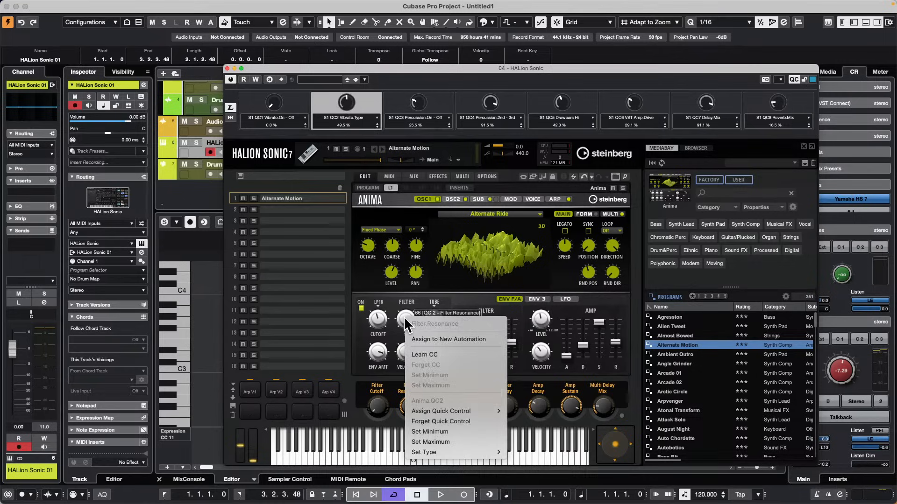
pyautogui.click(440, 354)
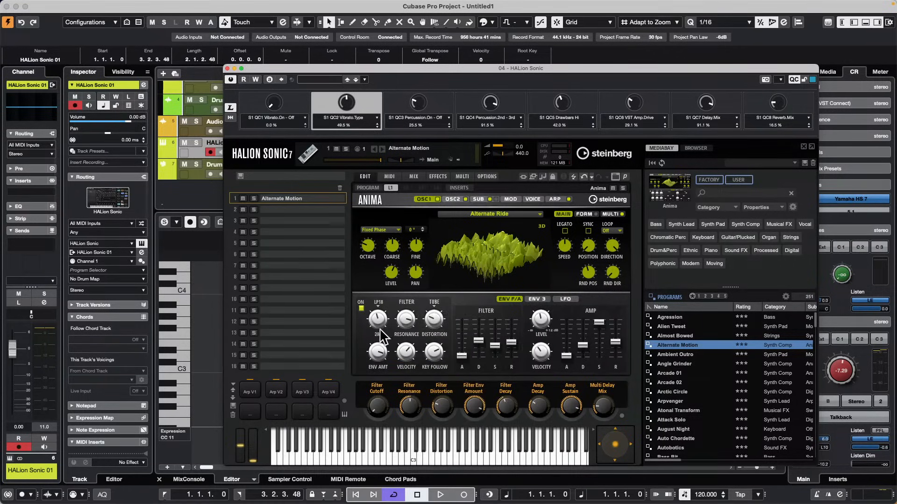
# Step: Assign filter cutoff to quick control 1 and filter resonance to quick control 2
pyautogui.rightClick(378, 317)
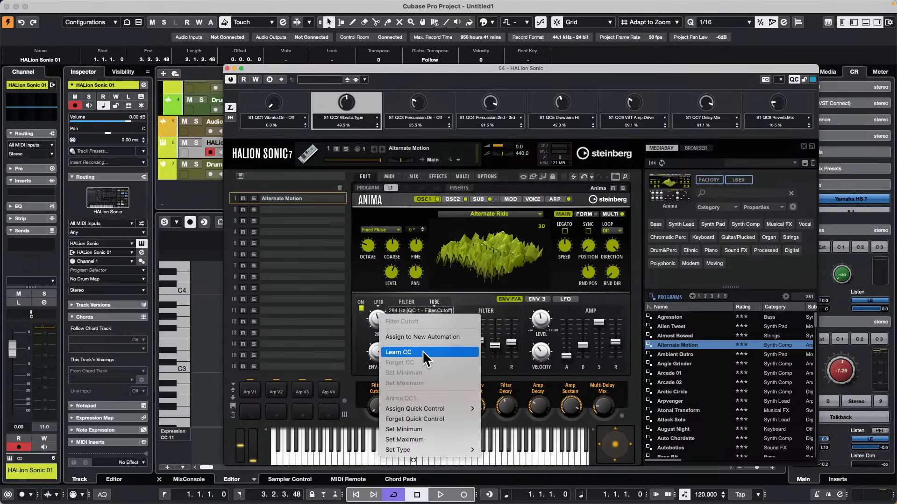
pyautogui.moveTo(435, 410)
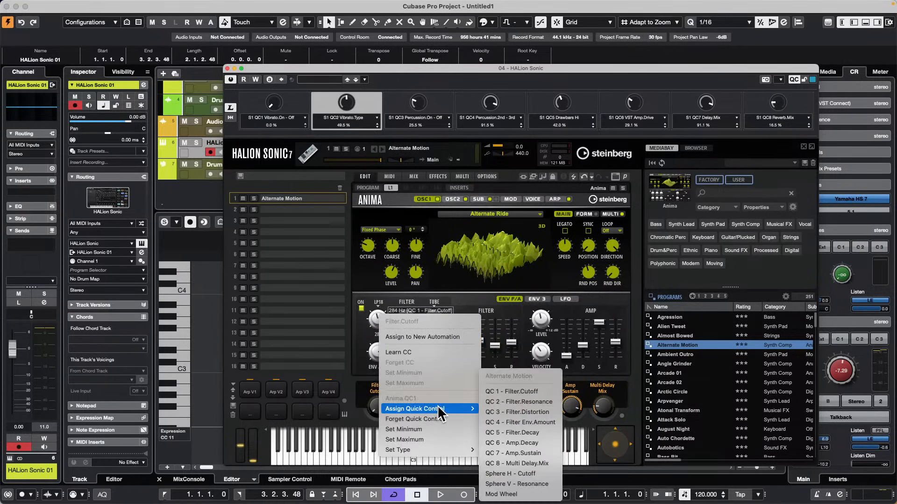
pyautogui.click(551, 391)
pyautogui.rightClick(406, 319)
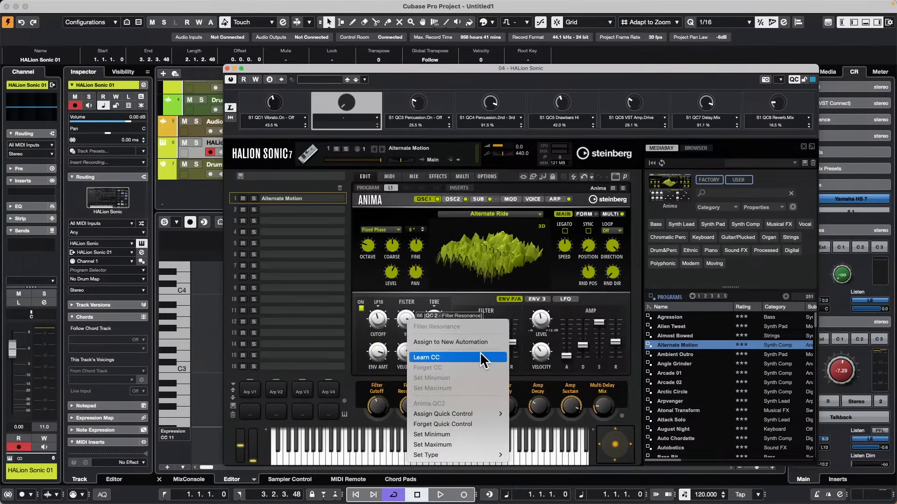
pyautogui.moveTo(459, 414)
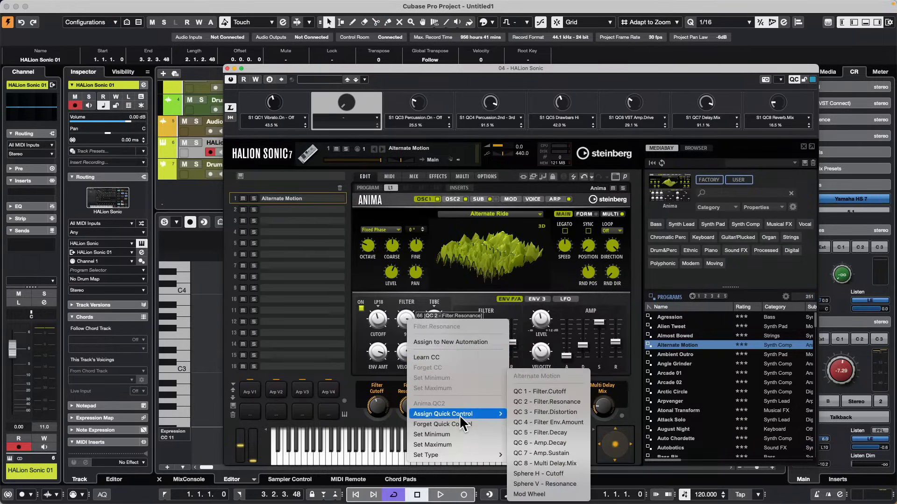
pyautogui.click(559, 401)
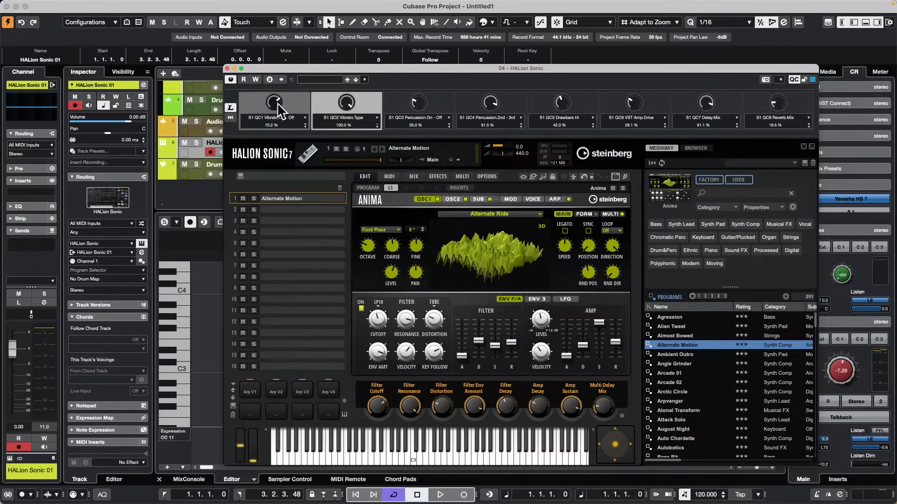
# Step: Close the HALion Sonic 7 window to return to the Key Editor
pyautogui.click(227, 69)
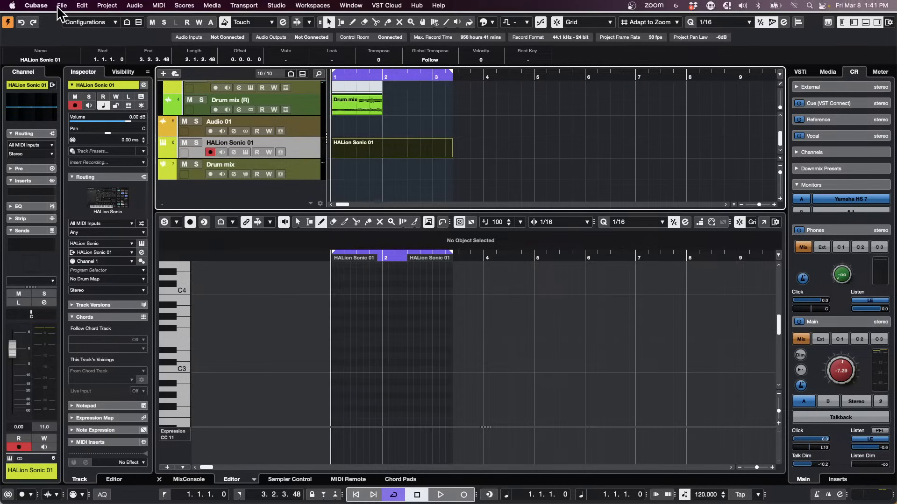
# Step: Reopen Amos Moses - GO from the recent projects list and activate it
pyautogui.click(58, 7)
pyautogui.moveTo(111, 224)
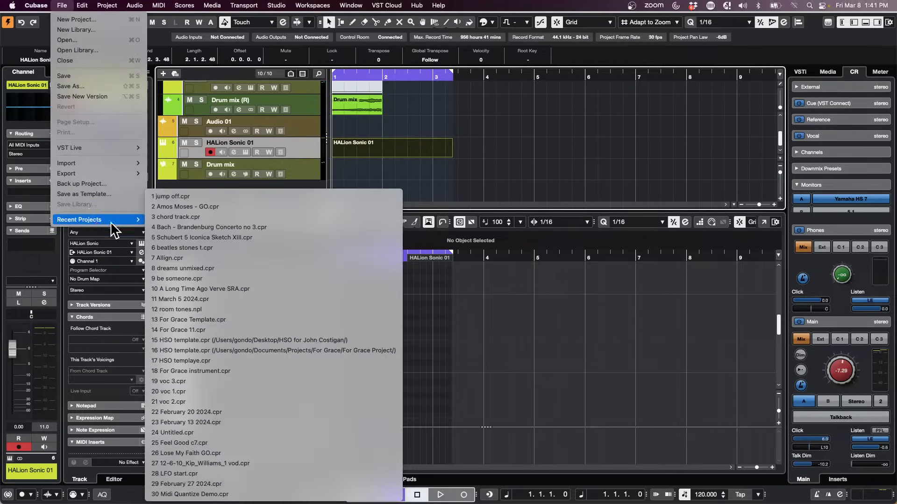
pyautogui.click(290, 204)
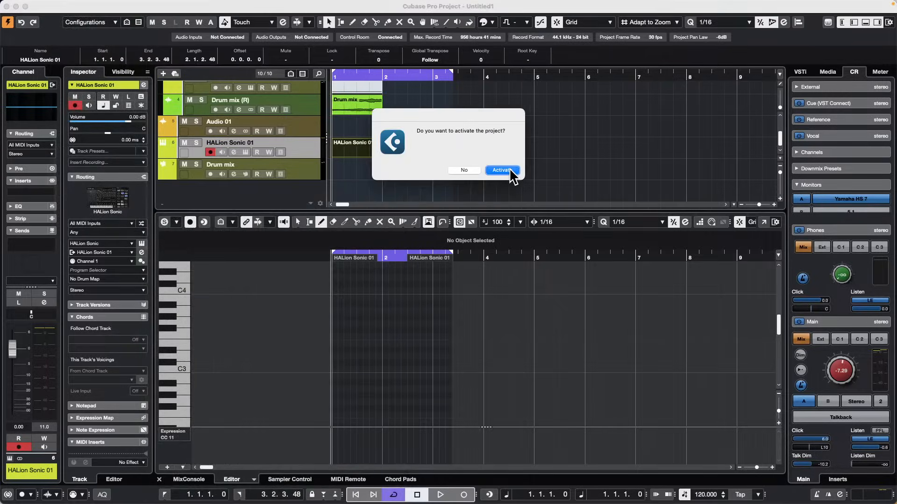
pyautogui.click(516, 171)
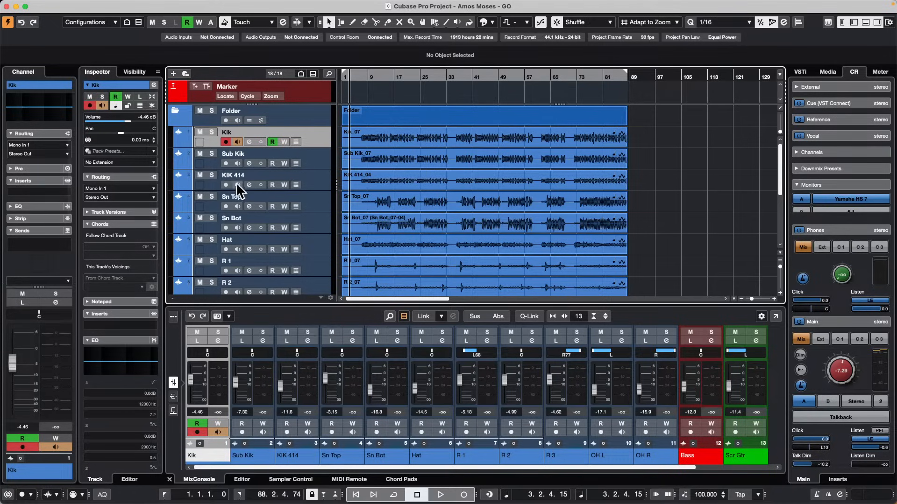
# Step: Show the sends rack, enlarge the mixer, and select channels Kik through OH R
pyautogui.click(174, 411)
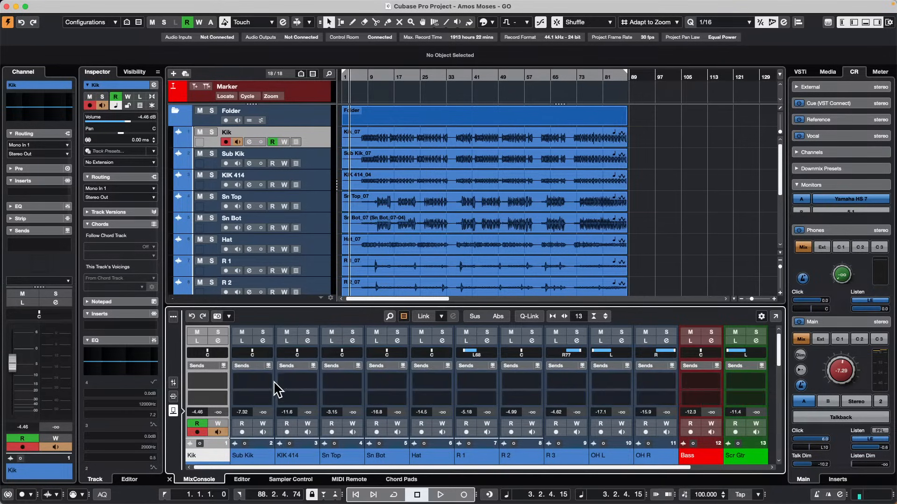
pyautogui.moveTo(331, 305); pyautogui.dragTo(331, 272)
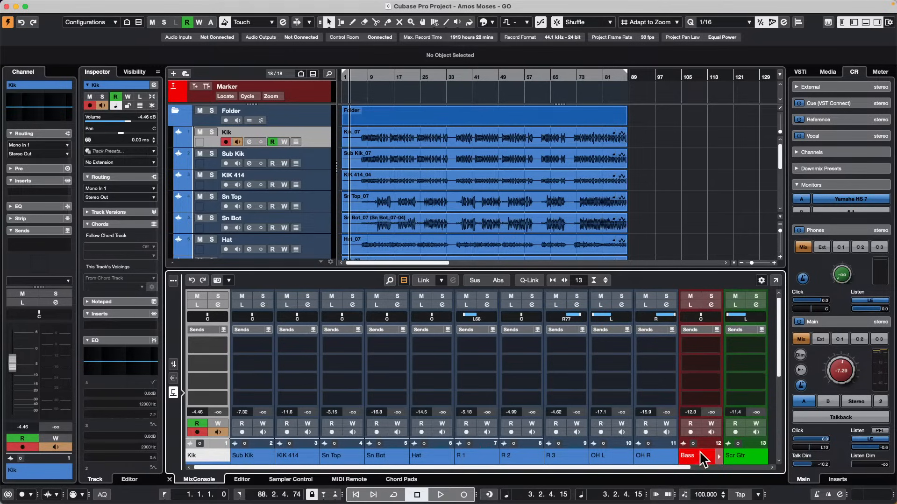
pyautogui.keyDown('shift'); pyautogui.click(659, 453); pyautogui.keyUp('shift')
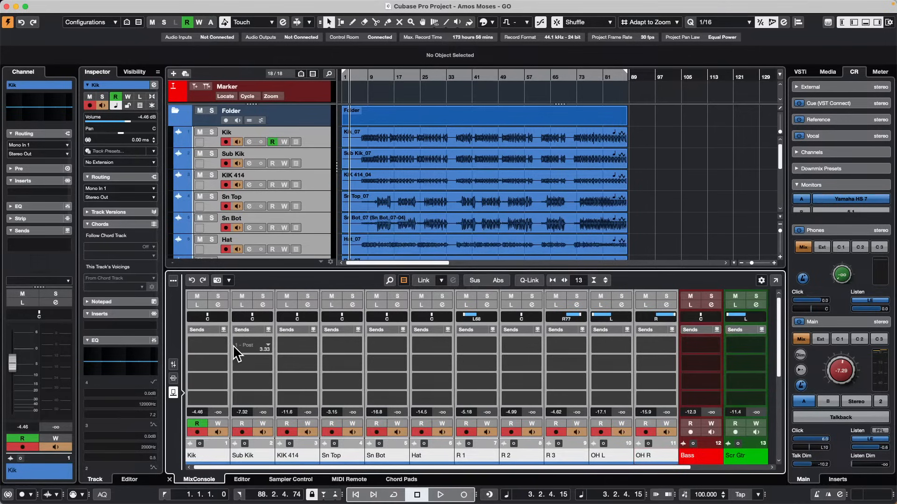
# Step: Drop OH L and OH R from the selection and open Kik's first send options
pyautogui.rightClick(223, 344)
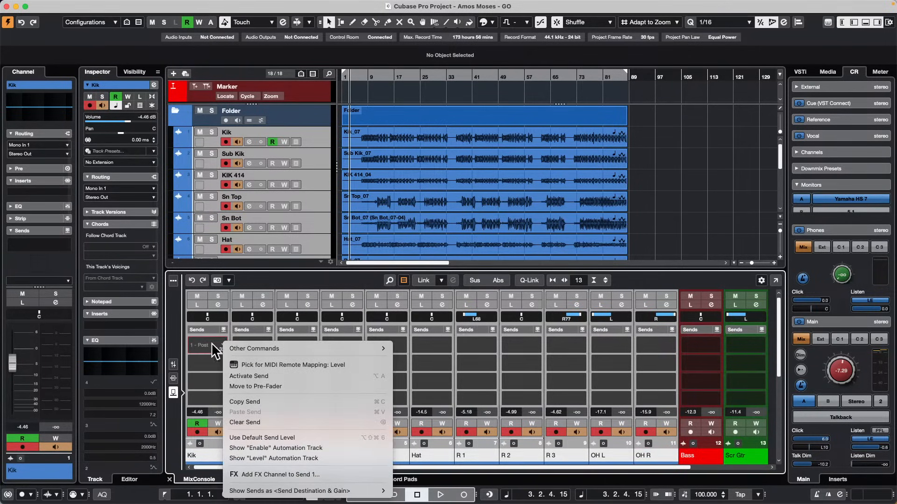
pyautogui.click(578, 453)
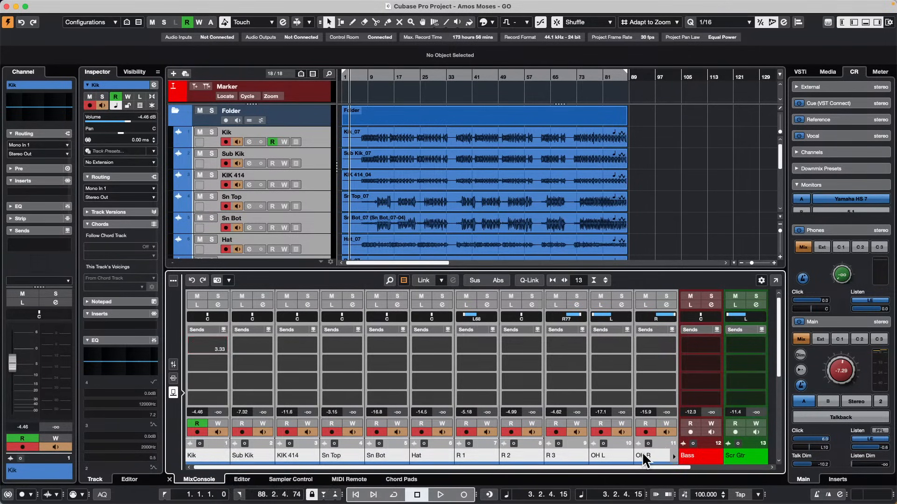
pyautogui.keyDown('super'); pyautogui.click(660, 454); pyautogui.keyUp('super')
pyautogui.keyDown('super'); pyautogui.click(606, 456); pyautogui.keyUp('super')
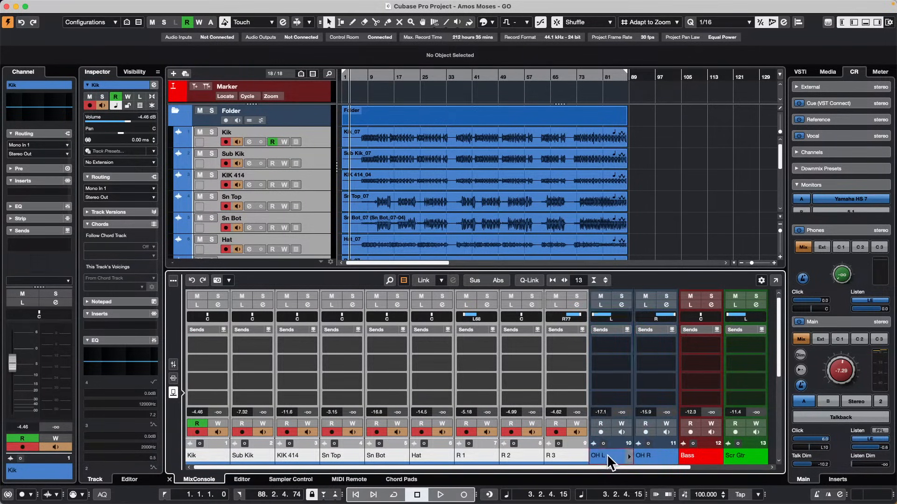
pyautogui.rightClick(223, 344)
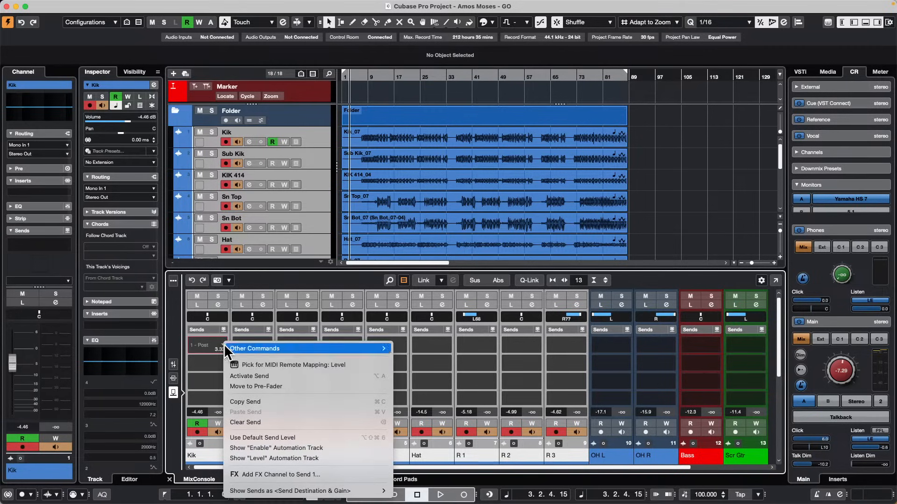
# Step: Add a REVerence FX channel on Kik's first send, then undo it
pyautogui.click(352, 474)
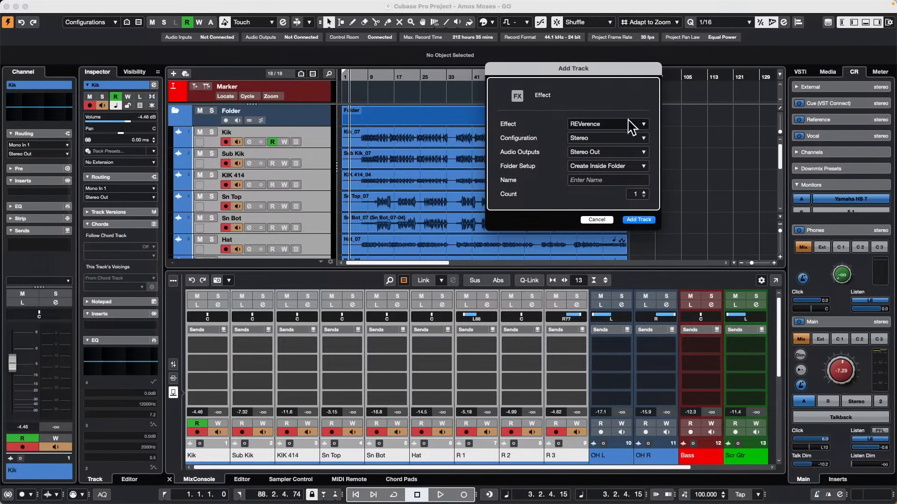
pyautogui.click(638, 220)
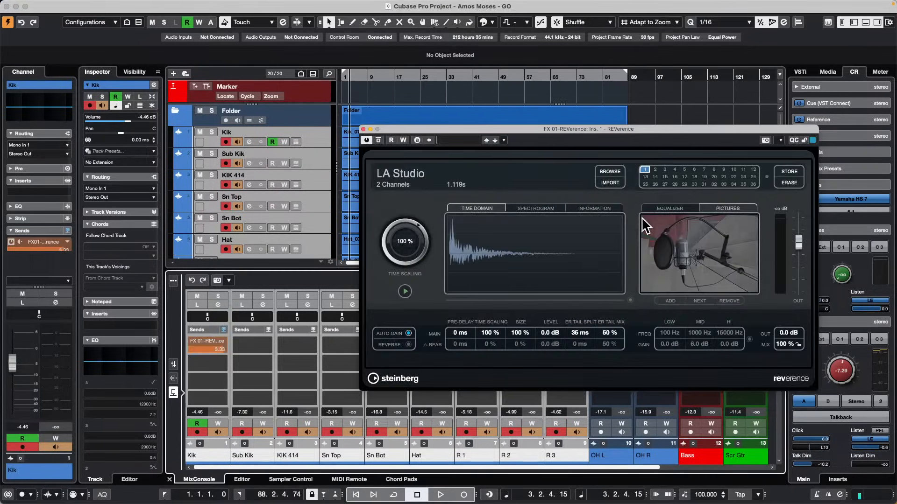
pyautogui.click(364, 129)
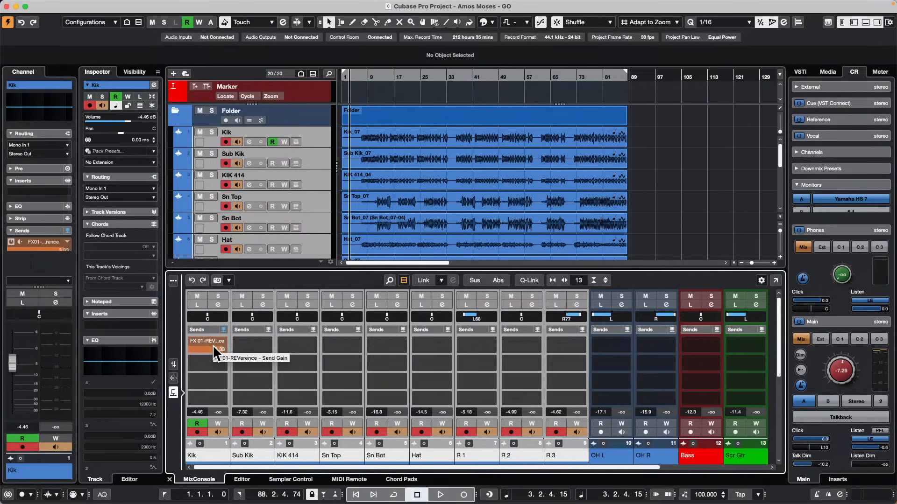
pyautogui.press('super+z')
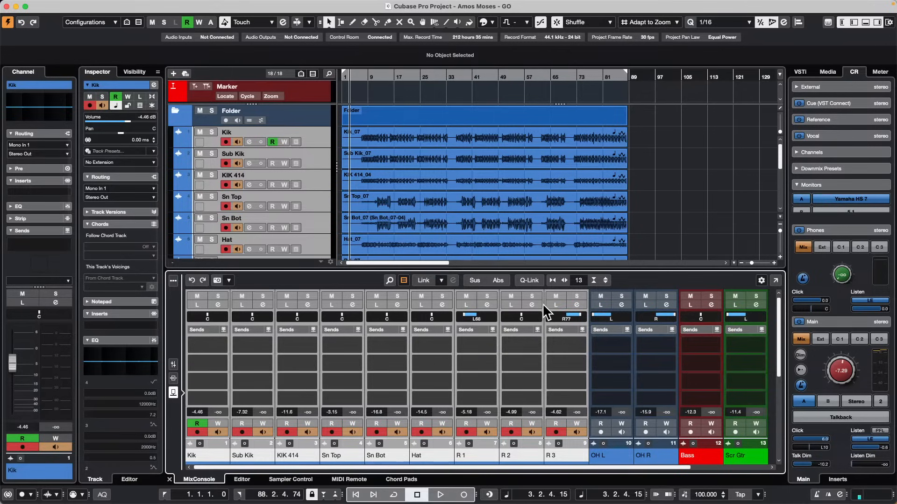
# Step: Enable Q-Link and re-add the REVerence FX channel to Kik's first send
pyautogui.click(529, 280)
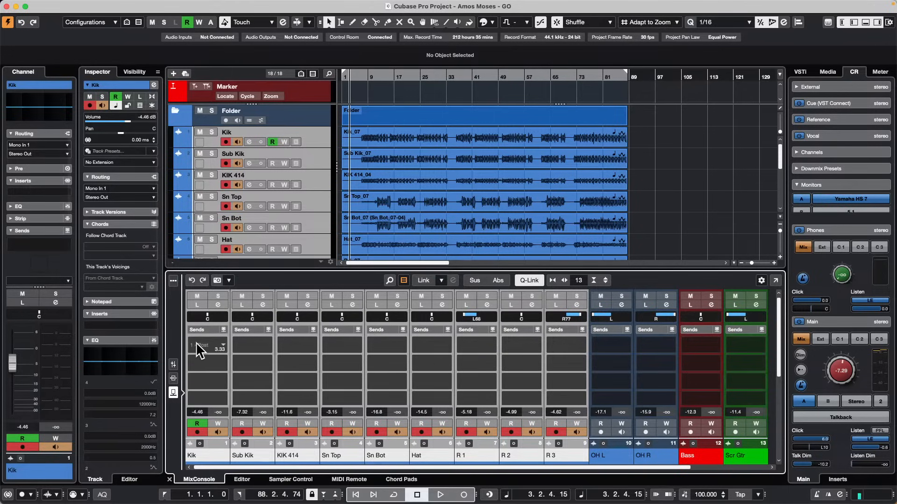
pyautogui.rightClick(206, 344)
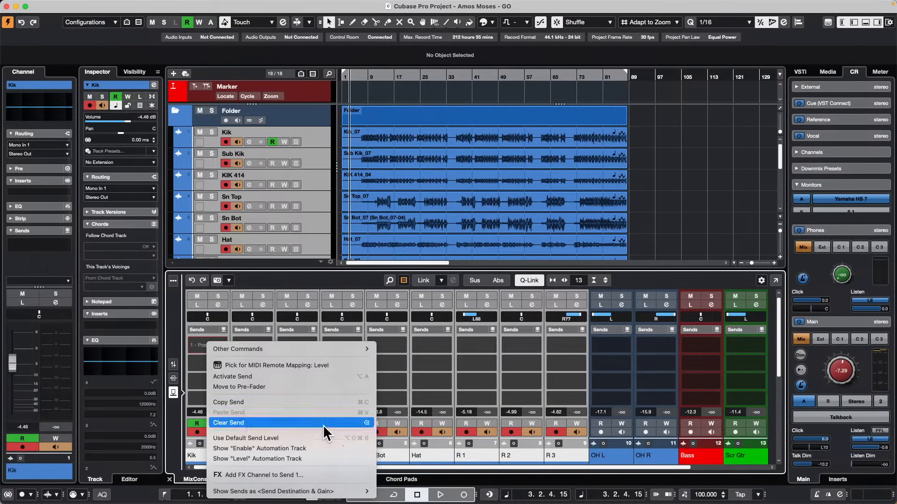
pyautogui.click(317, 473)
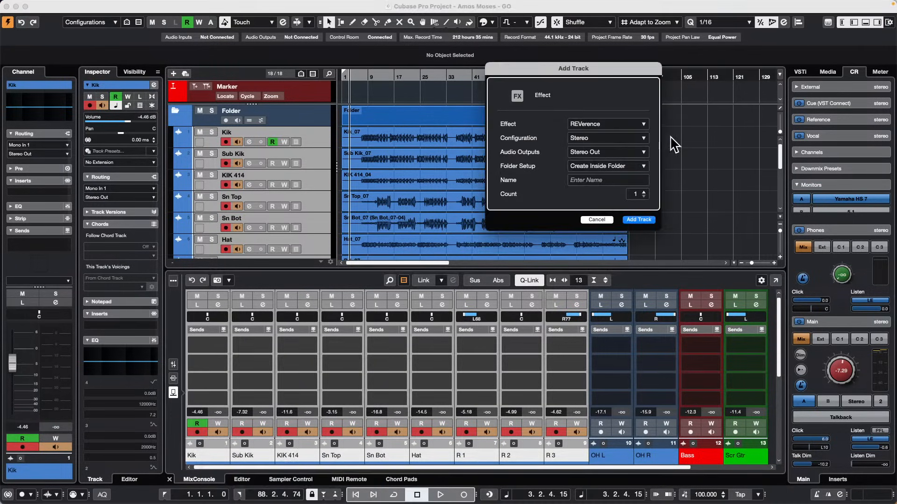
pyautogui.click(644, 220)
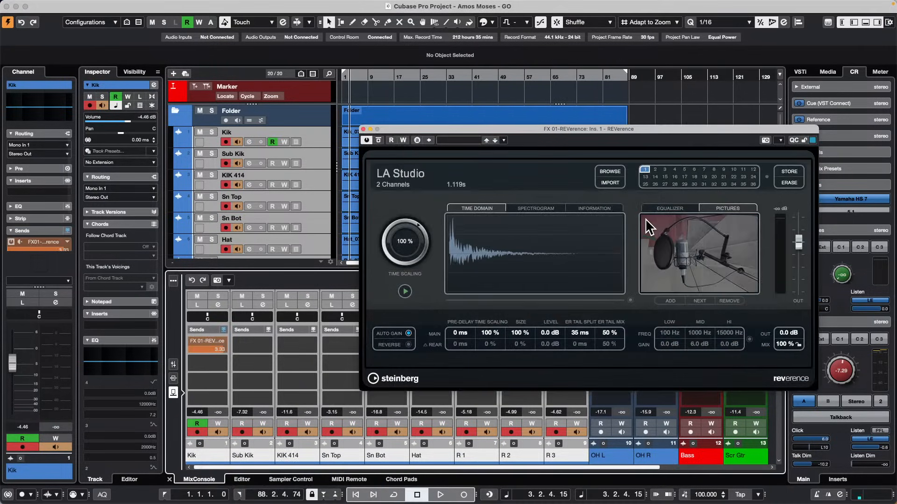
pyautogui.click(363, 128)
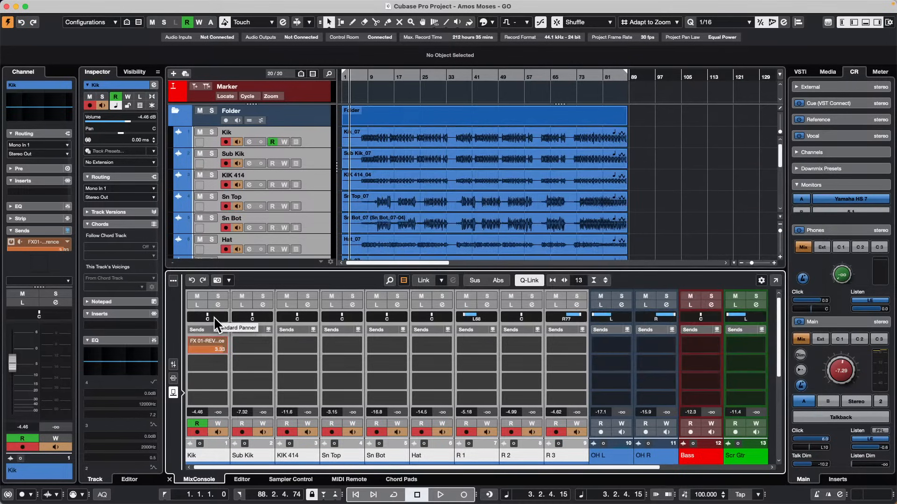
# Step: Route the linked channels' first send to FX 01-REVerence at level 6.02
pyautogui.click(236, 340)
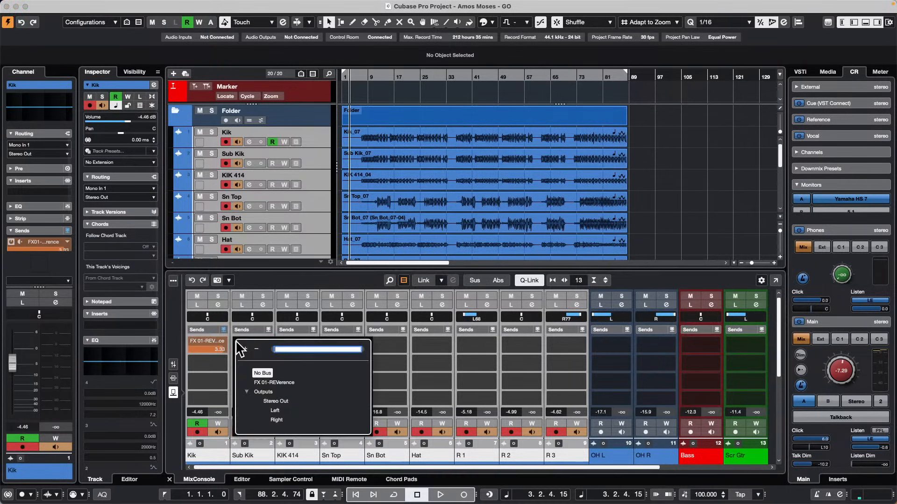
pyautogui.click(275, 382)
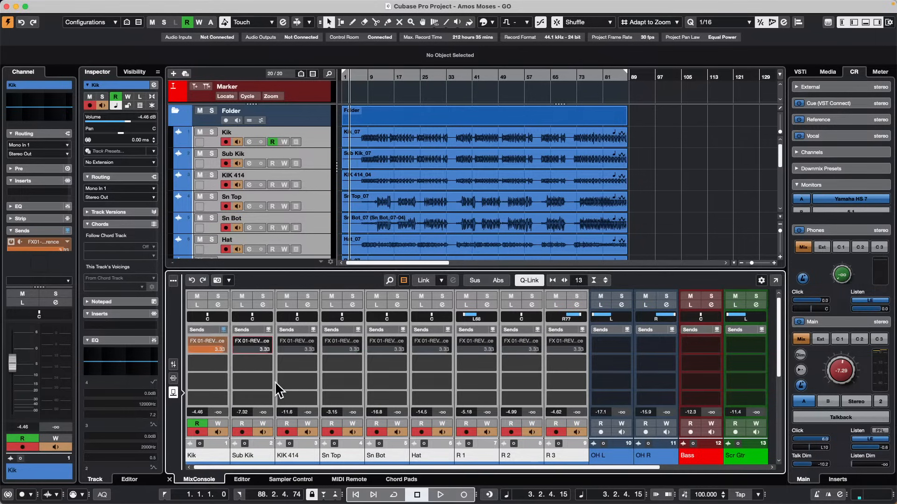
pyautogui.click(238, 341)
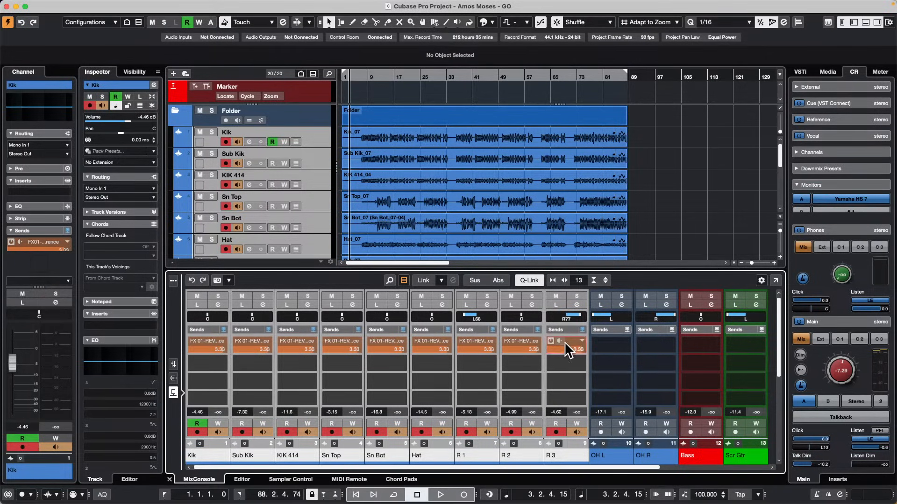
pyautogui.moveTo(566, 350); pyautogui.dragTo(607, 352)
# Step: Send OH L and OH R to FX 01-REVerence as well
pyautogui.click(601, 346)
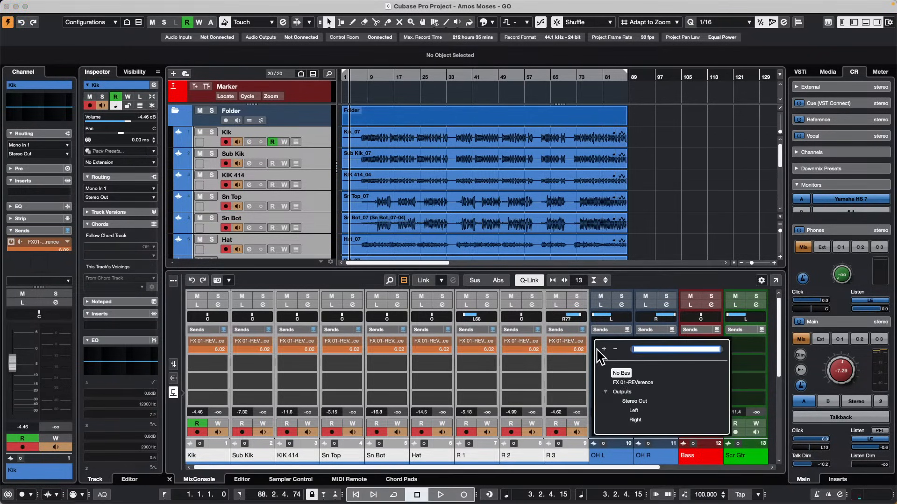
pyautogui.click(649, 384)
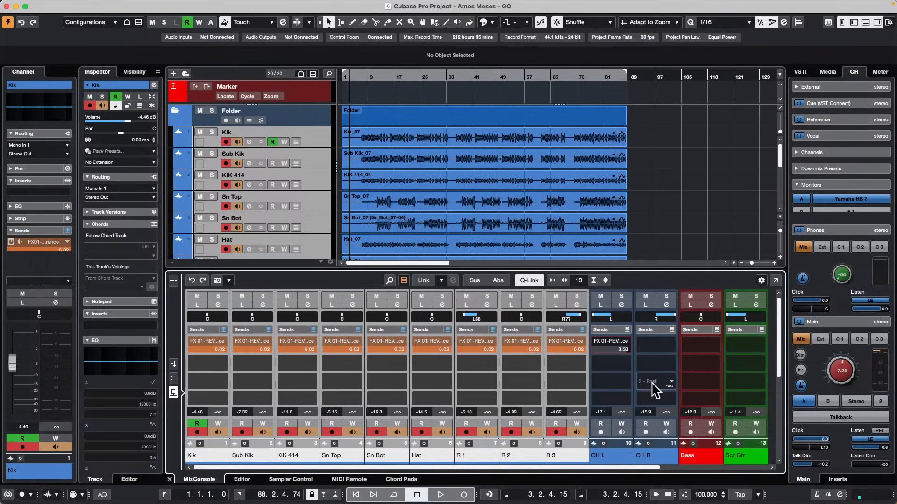
pyautogui.click(665, 344)
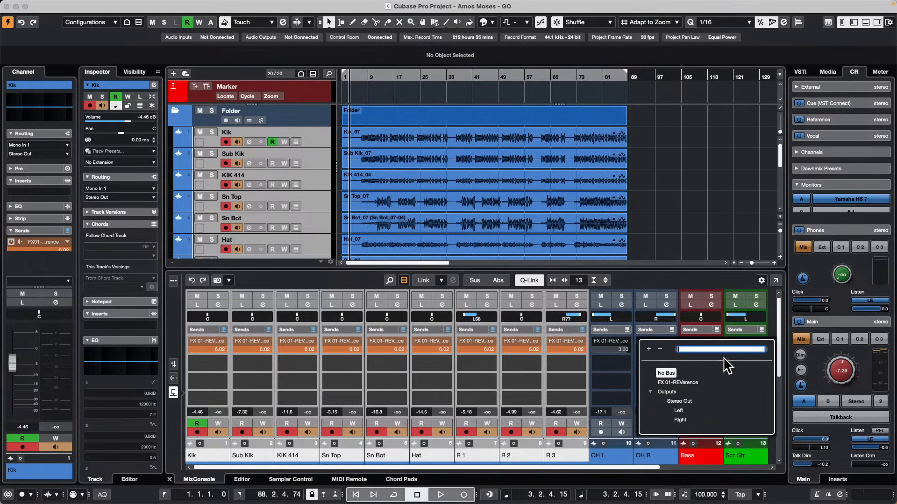
pyautogui.click(691, 382)
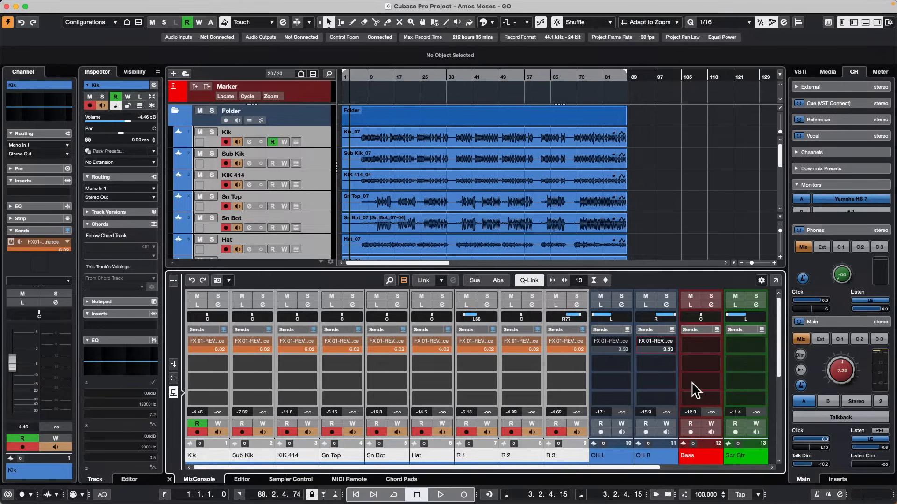
pyautogui.click(691, 381)
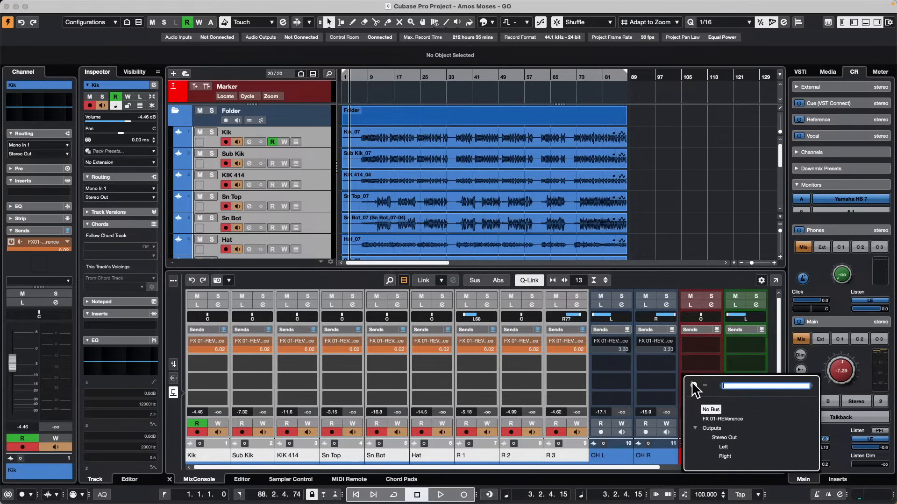
pyautogui.click(637, 366)
pyautogui.moveTo(639, 344)
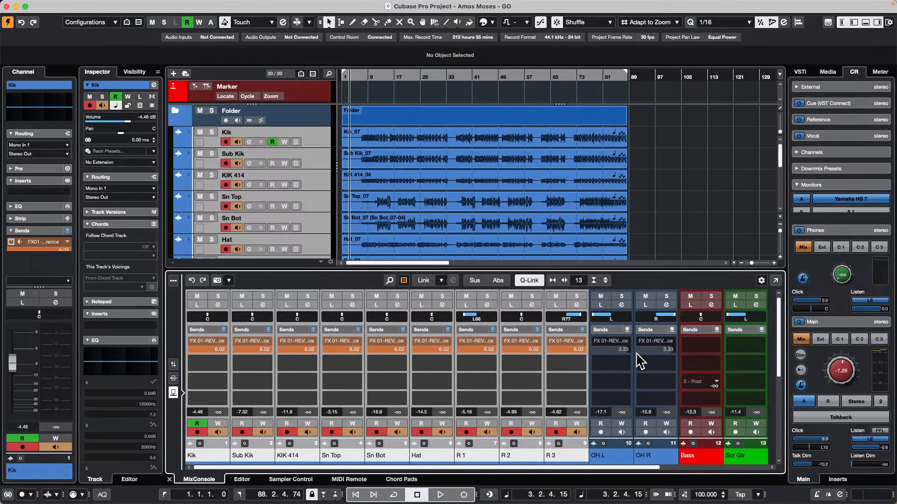
# Step: Undo the reverb channel and its sends, then confirm Kik's send has no destination
pyautogui.press('super+z')
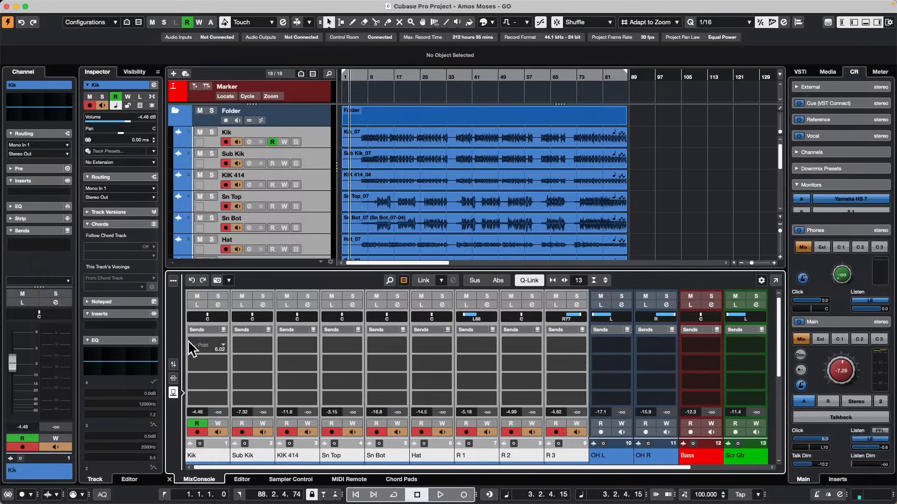
pyautogui.click(219, 339)
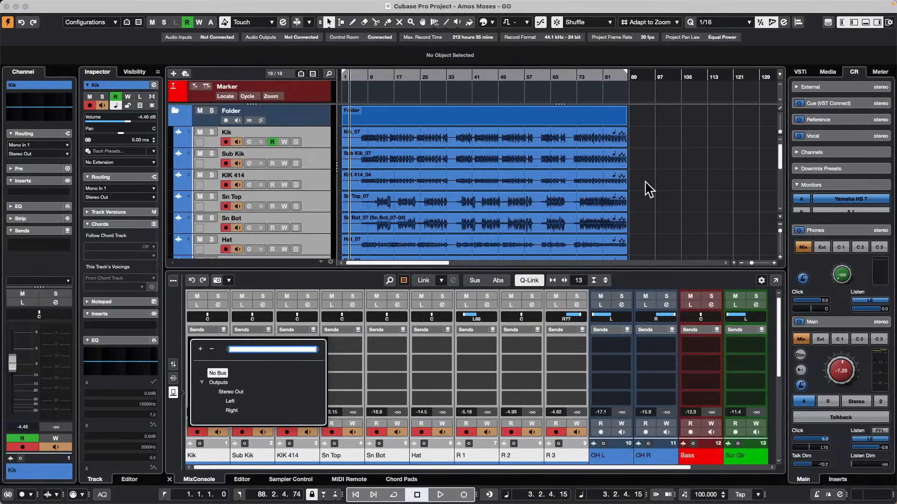
pyautogui.click(312, 141)
# Step: Add a REVerence FX channel fed by the selected drum channels and drop R 3's send to -11.3
pyautogui.rightClick(312, 140)
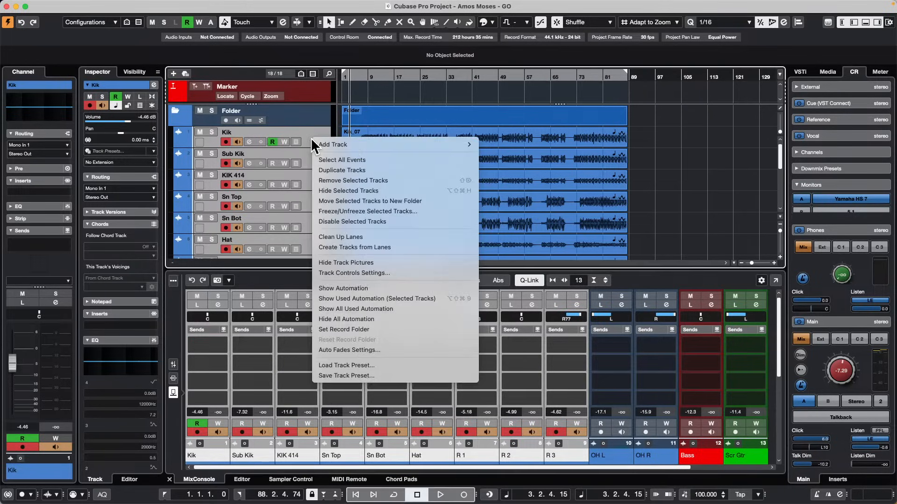
pyautogui.moveTo(376, 144)
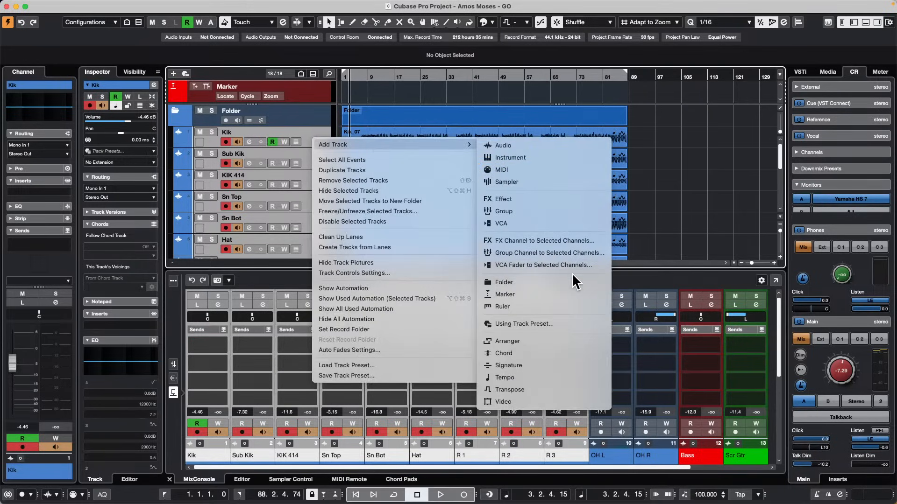
pyautogui.click(581, 240)
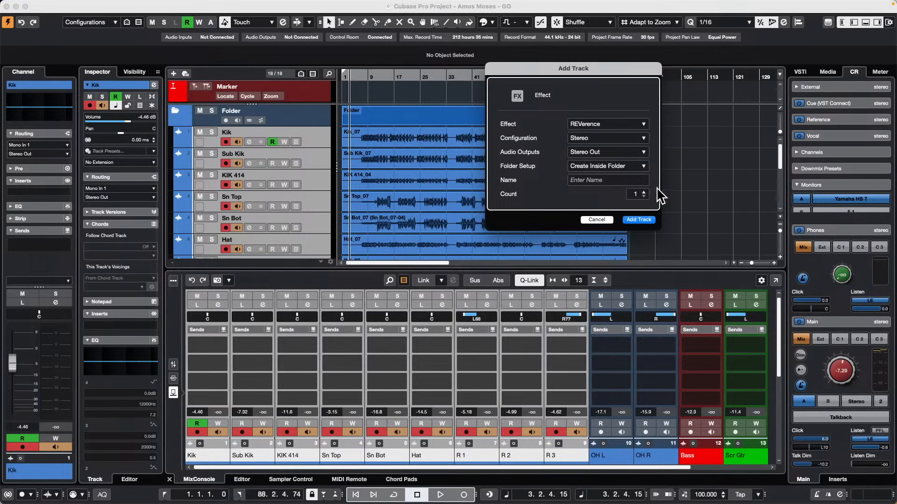
pyautogui.click(637, 219)
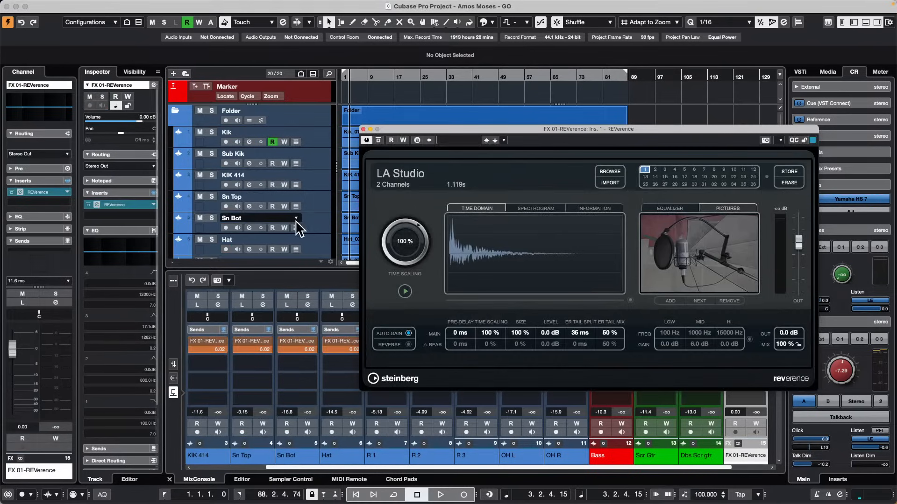
pyautogui.click(364, 129)
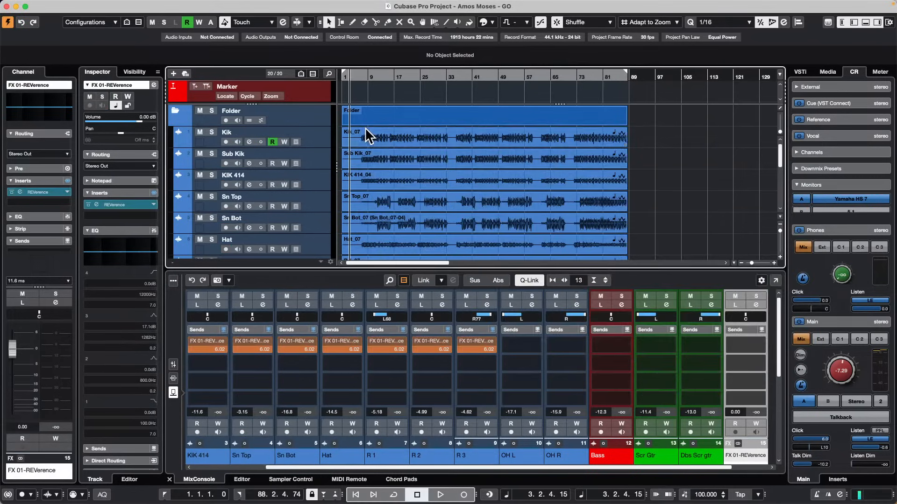
pyautogui.moveTo(492, 351); pyautogui.dragTo(359, 372)
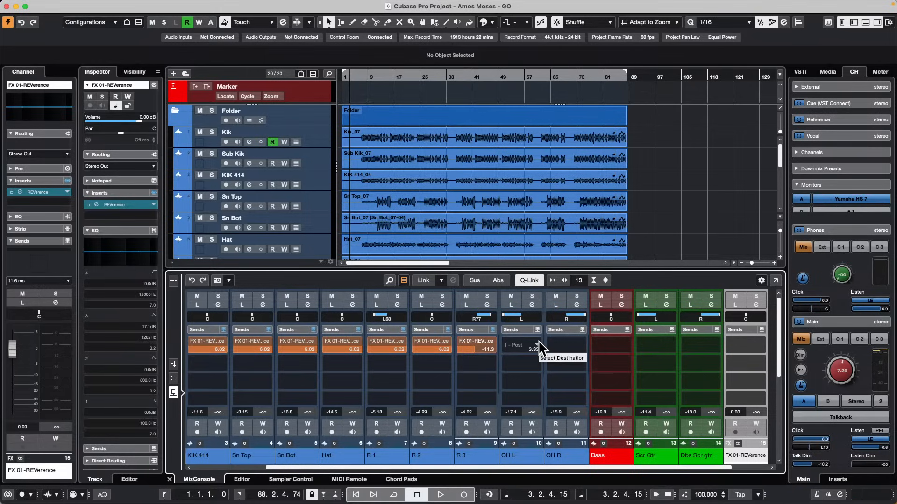
# Step: Route OH L and OH R's first send to FX 01-REVerence, enabled at about -13.1
pyautogui.click(522, 454)
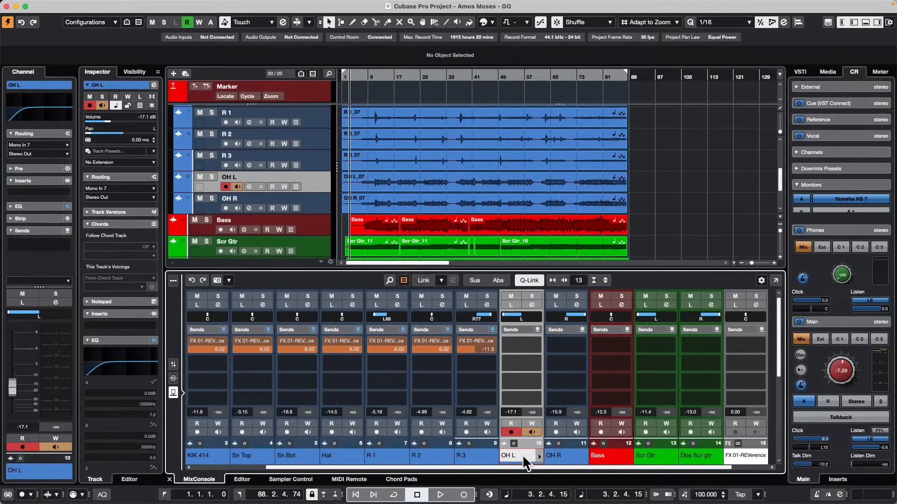
pyautogui.keyDown('shift'); pyautogui.click(576, 454); pyautogui.keyUp('shift')
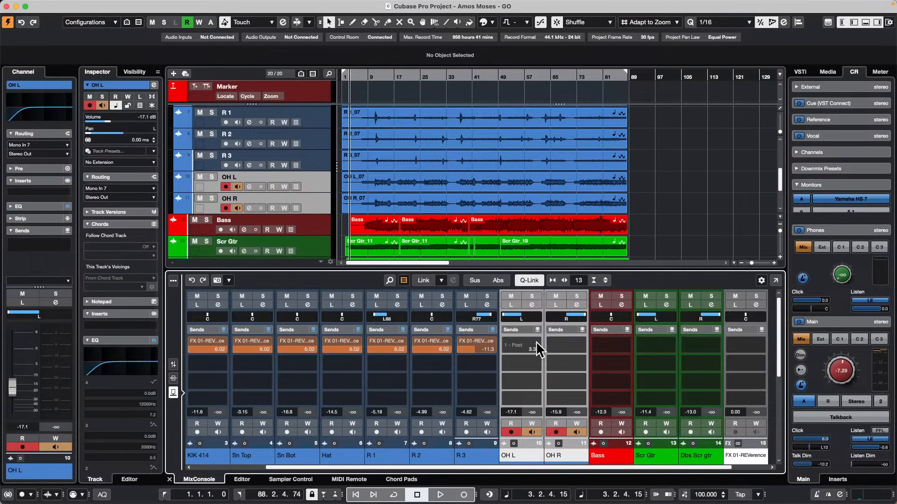
pyautogui.click(536, 342)
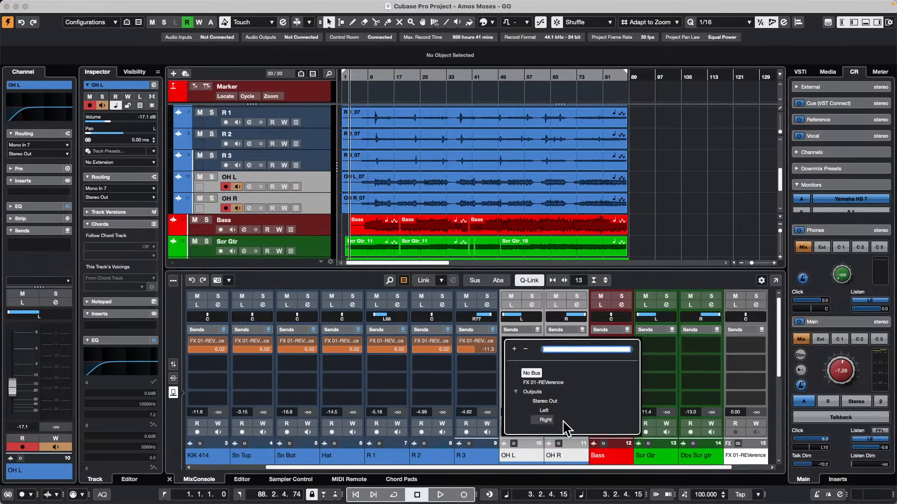
pyautogui.click(558, 383)
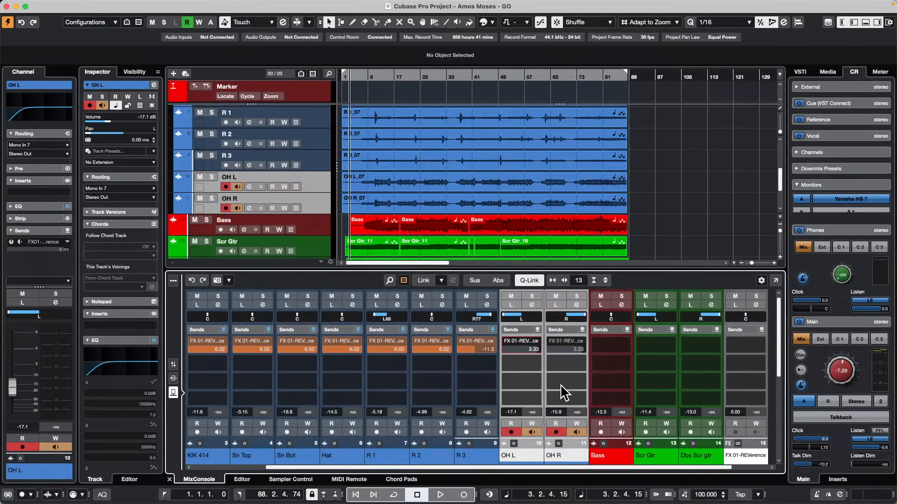
pyautogui.click(506, 342)
pyautogui.moveTo(538, 350); pyautogui.dragTo(517, 363)
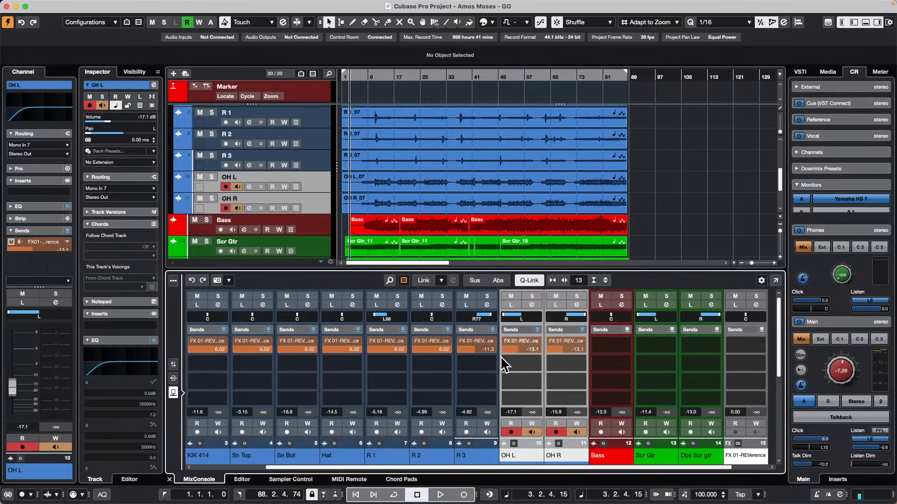
pyautogui.scroll(1, 520, 339)
pyautogui.click(212, 5)
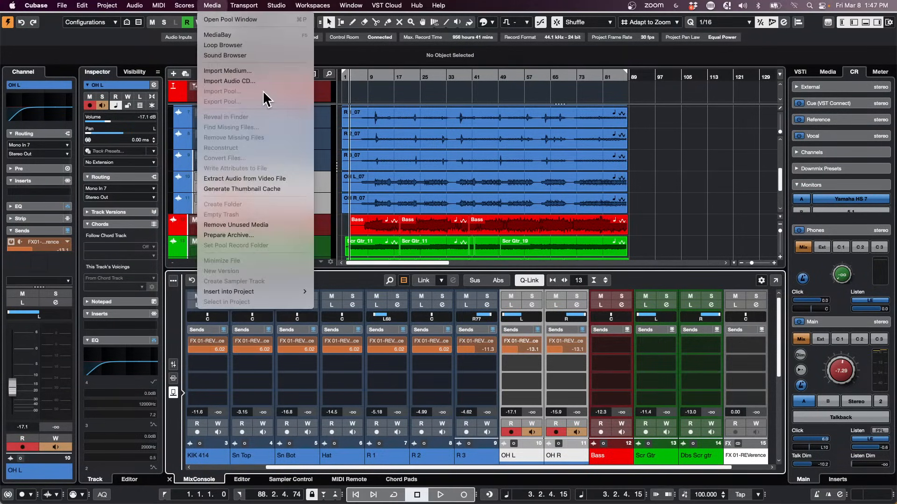
pyautogui.click(220, 19)
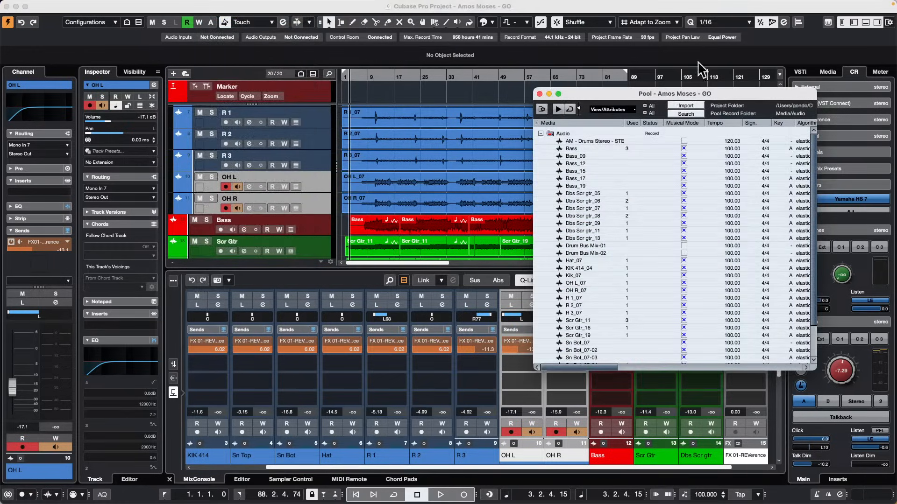
pyautogui.click(539, 94)
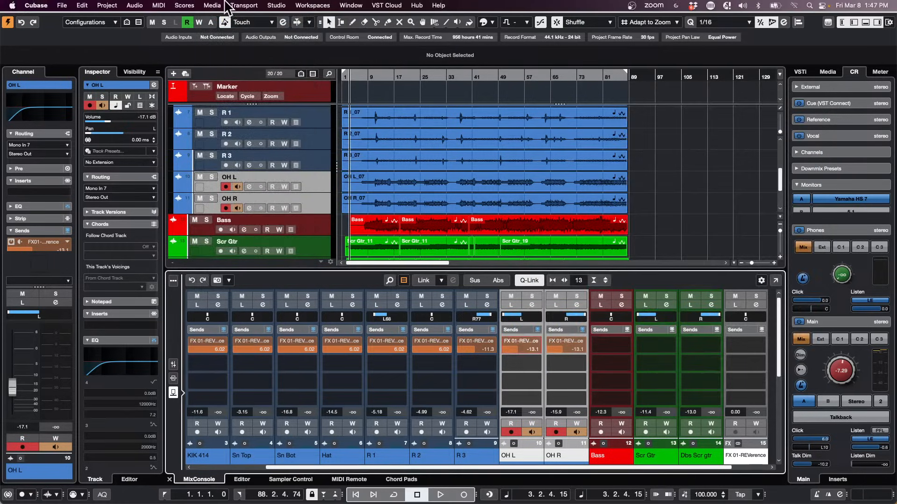
pyautogui.click(226, 6)
pyautogui.click(222, 33)
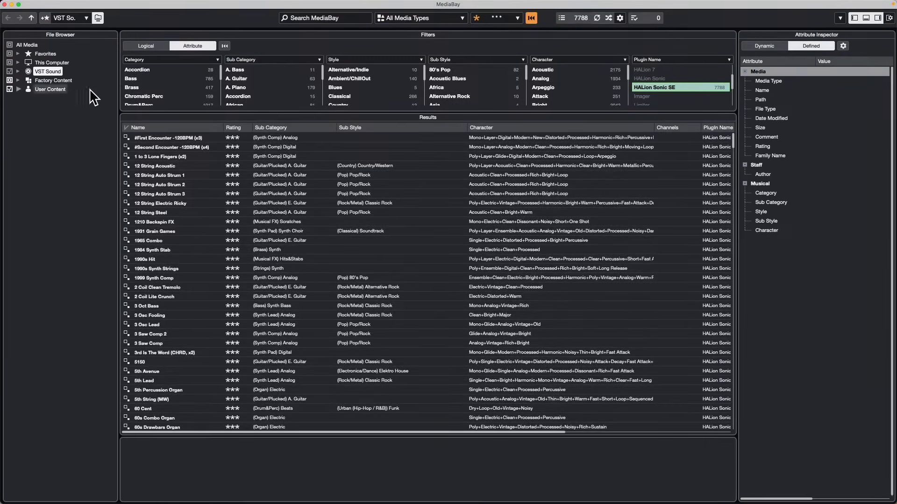
# Step: In the MediaBay File Browser, view User Content, then expand Factory Content and This Computer
pyautogui.click(19, 89)
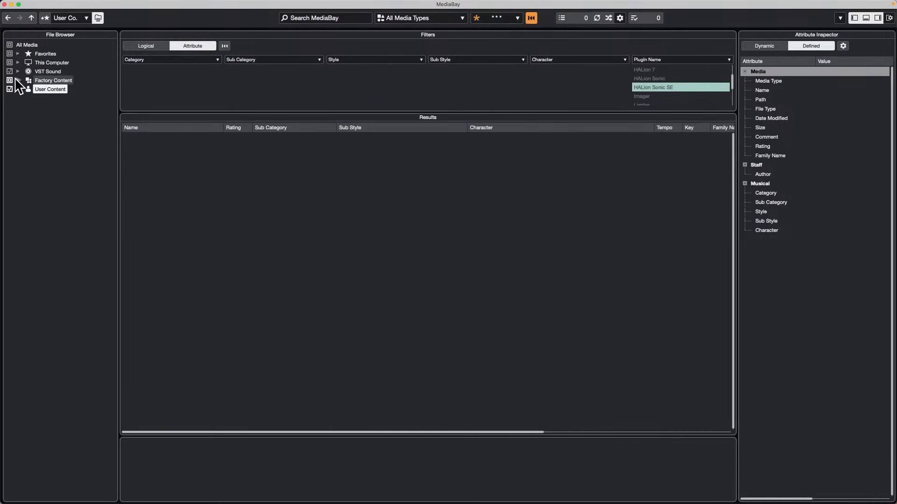
pyautogui.click(17, 80)
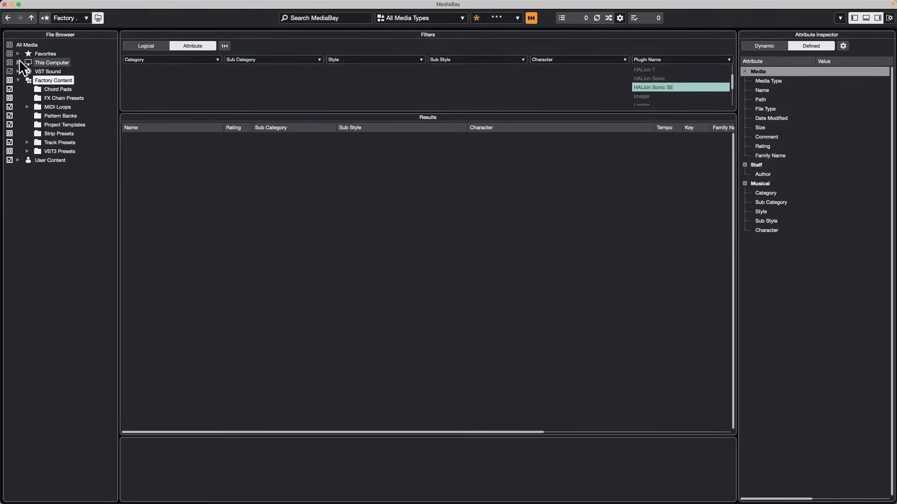
pyautogui.click(18, 63)
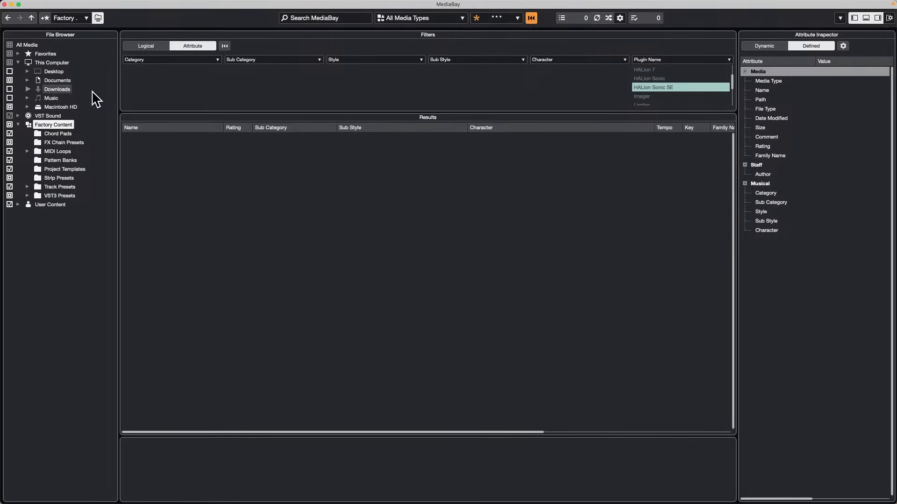
# Step: Expand and collapse the Desktop and This Computer folders, then close the MediaBay
pyautogui.click(28, 72)
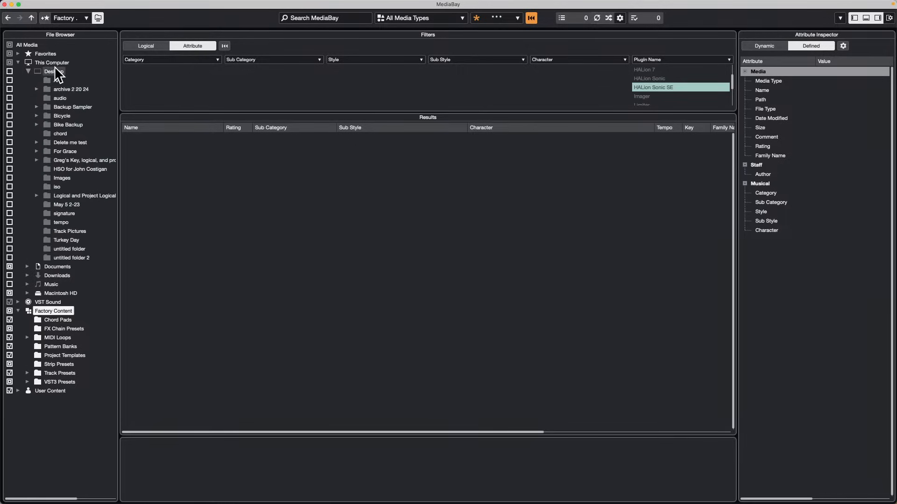
pyautogui.click(28, 72)
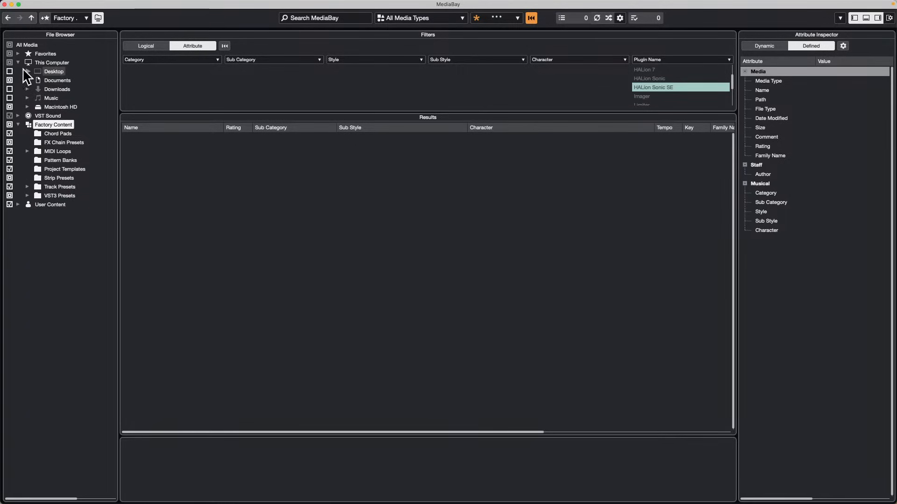
pyautogui.click(19, 62)
pyautogui.click(18, 62)
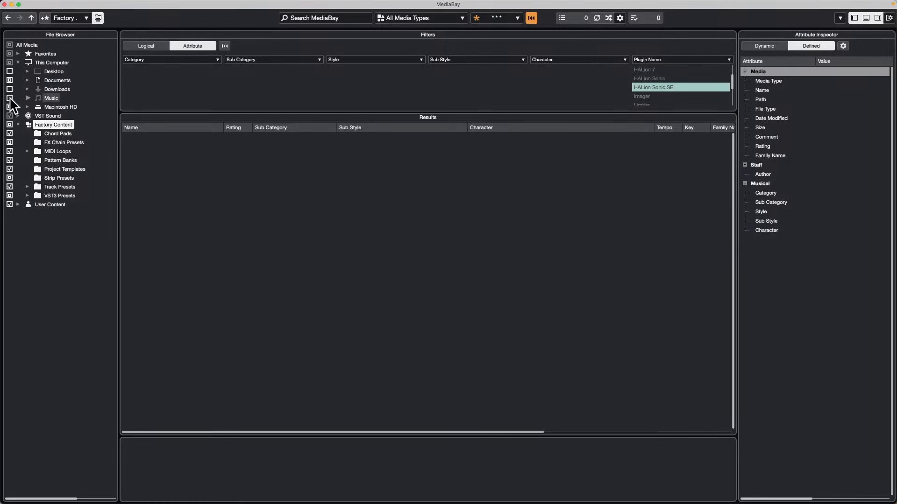
pyautogui.click(5, 4)
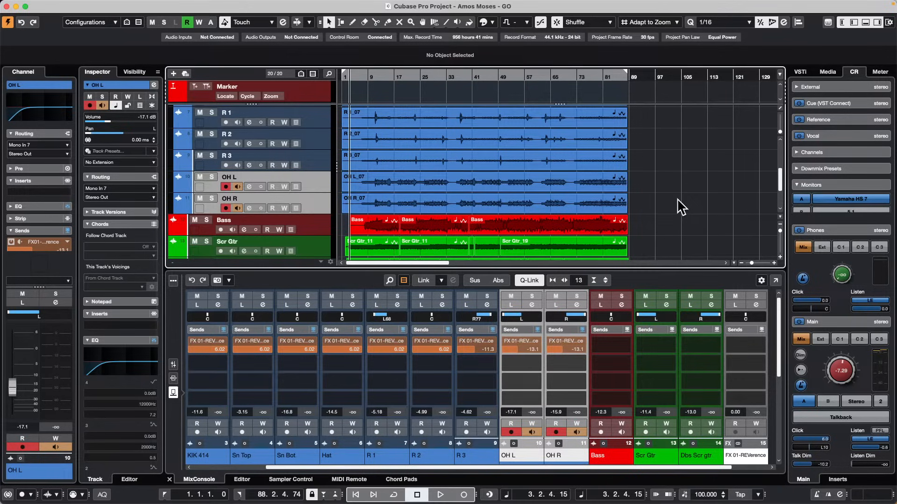
# Step: Zoom and scroll the arrange view to review the drum tracks across bars 1–129
pyautogui.moveTo(454, 76)
pyautogui.mouseDown()
pyautogui.moveTo(451, 149)
pyautogui.moveTo(430, 75)
pyautogui.moveTo(422, 74)
pyautogui.moveTo(447, 75)
pyautogui.moveTo(416, 74)
pyautogui.moveTo(424, 206)
pyautogui.moveTo(436, 80)
pyautogui.moveTo(426, 140)
pyautogui.moveTo(423, 77)
pyautogui.moveTo(434, 128)
pyautogui.moveTo(433, 92)
pyautogui.moveTo(443, 80)
pyautogui.mouseUp()
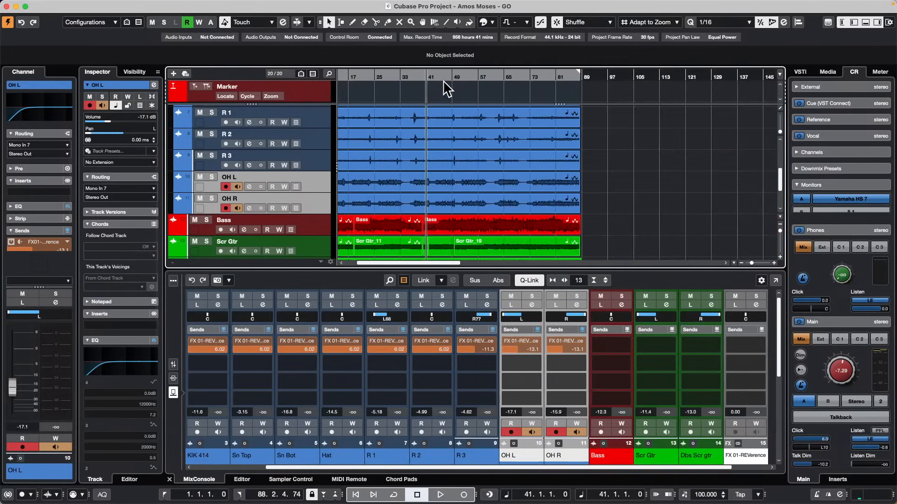
pyautogui.moveTo(434, 124); pyautogui.dragTo(458, 182)
pyautogui.scroll(4, 458, 175)
pyautogui.scroll(-5, 458, 175)
pyautogui.scroll(10, 458, 175)
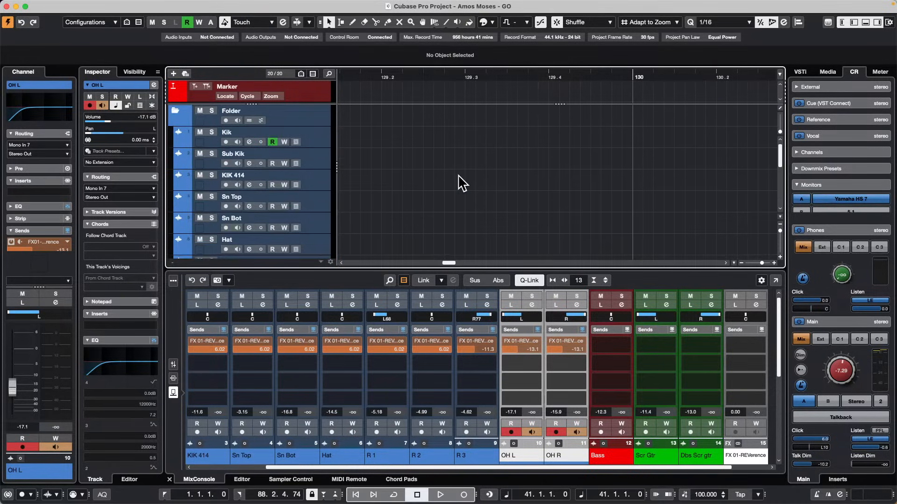
pyautogui.scroll(-5, 460, 182)
pyautogui.scroll(4, 459, 182)
pyautogui.scroll(-2, 459, 182)
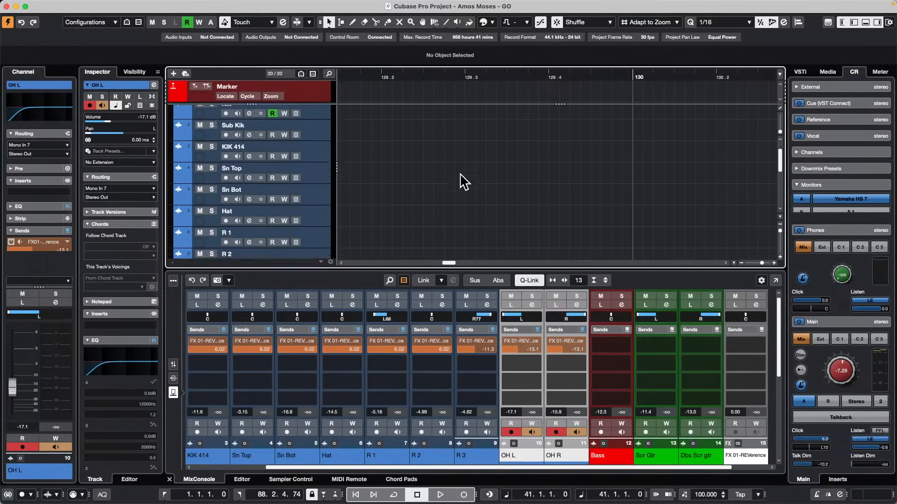
pyautogui.scroll(-5, 460, 174)
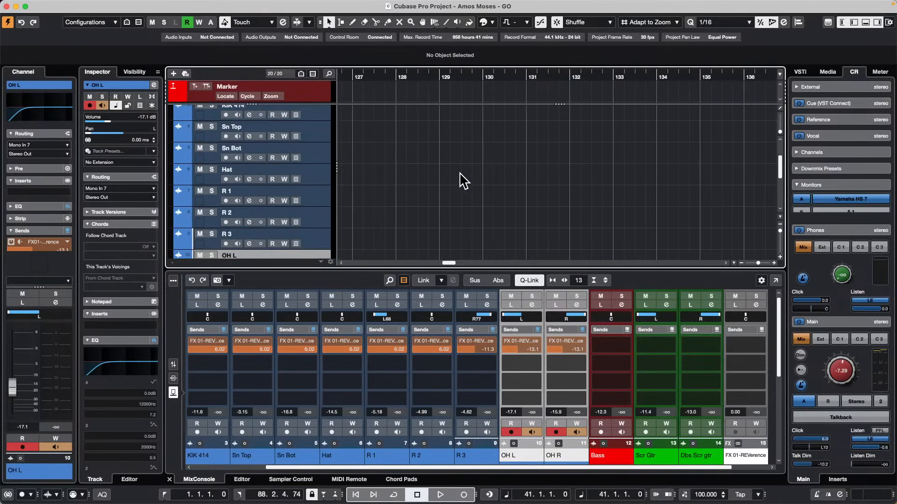
pyautogui.hscroll(-15, 460, 180)
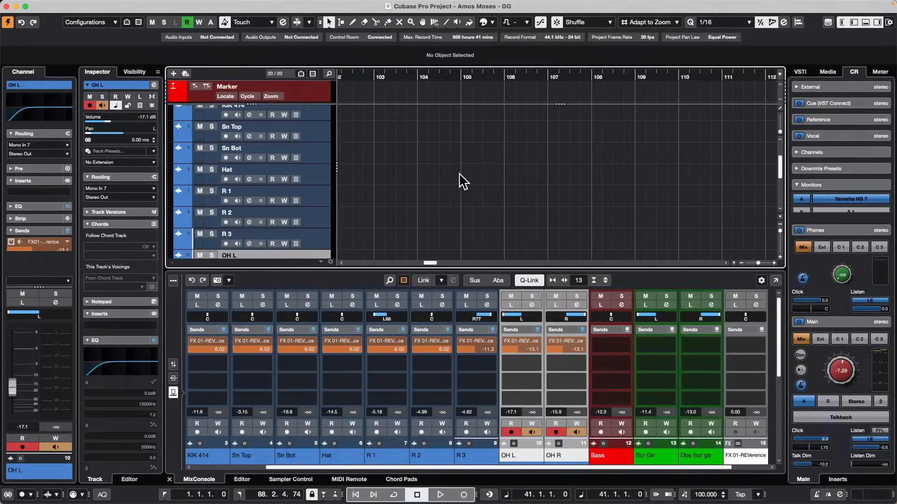
pyautogui.scroll(-9, 460, 170)
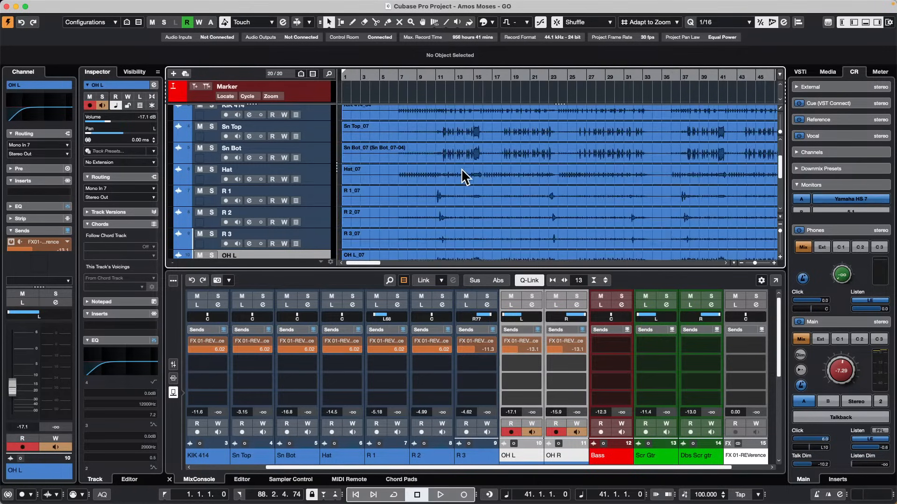
pyautogui.scroll(8, 356, 175)
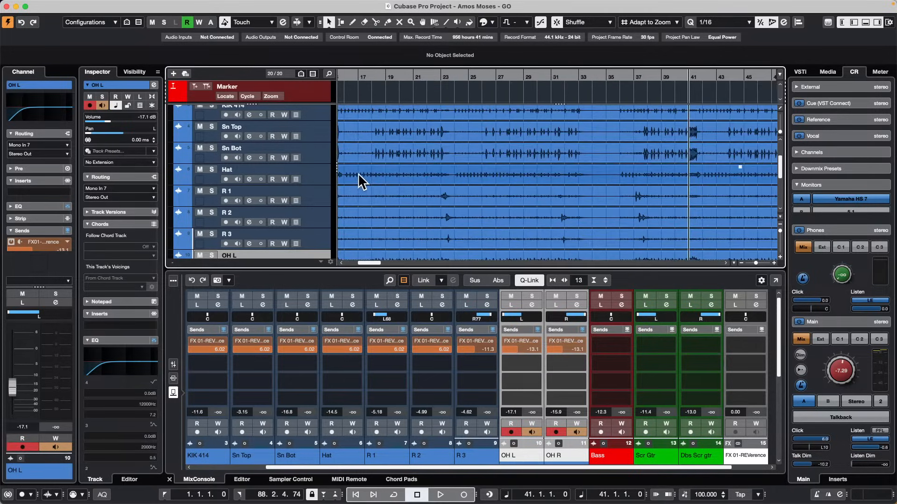
pyautogui.scroll(-2, 411, 182)
pyautogui.scroll(3, 411, 175)
pyautogui.hscroll(7, 411, 175)
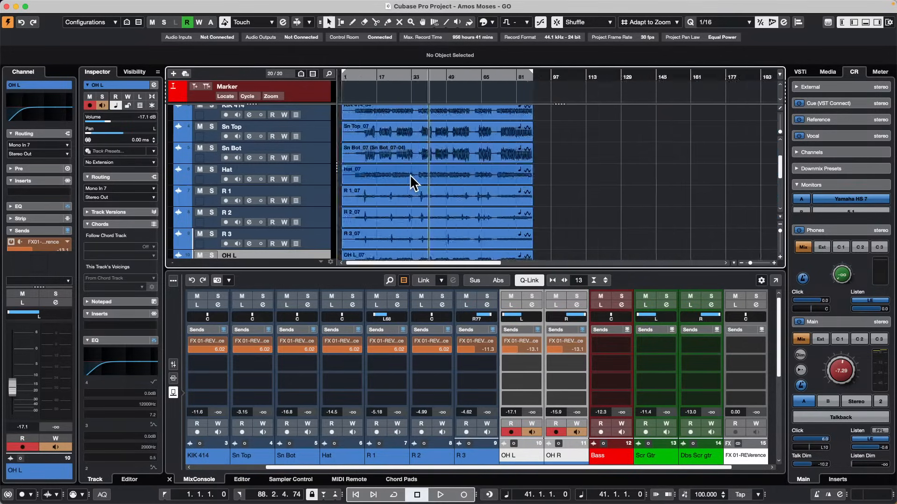
pyautogui.hscroll(-1, 410, 175)
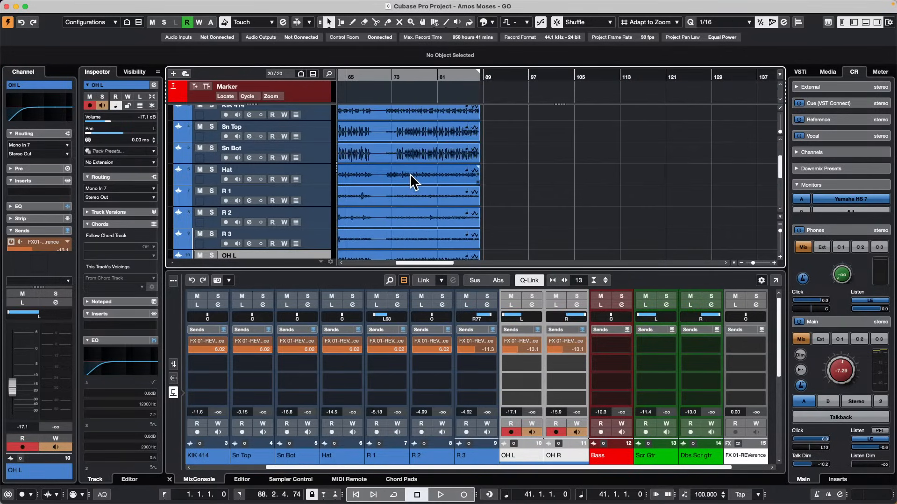
pyautogui.scroll(2, 410, 173)
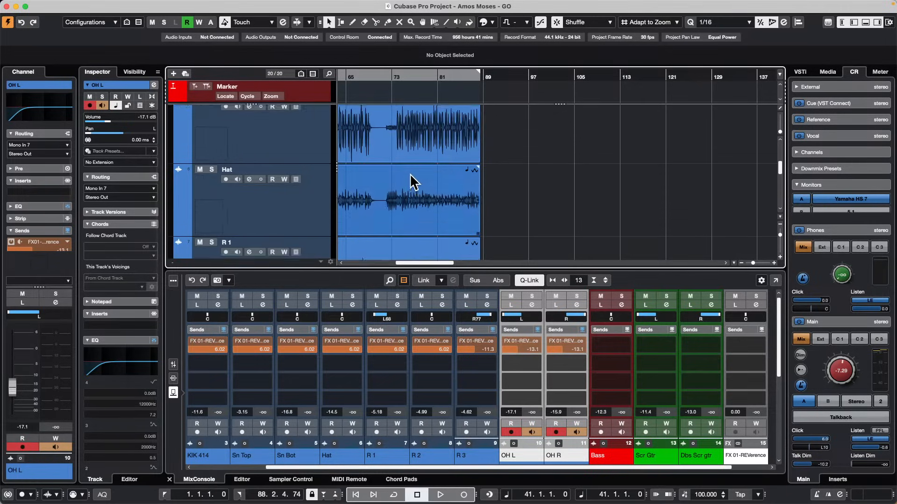
pyautogui.scroll(-2, 410, 173)
pyautogui.scroll(1, 410, 173)
pyautogui.scroll(1, 409, 174)
pyautogui.scroll(-3, 410, 174)
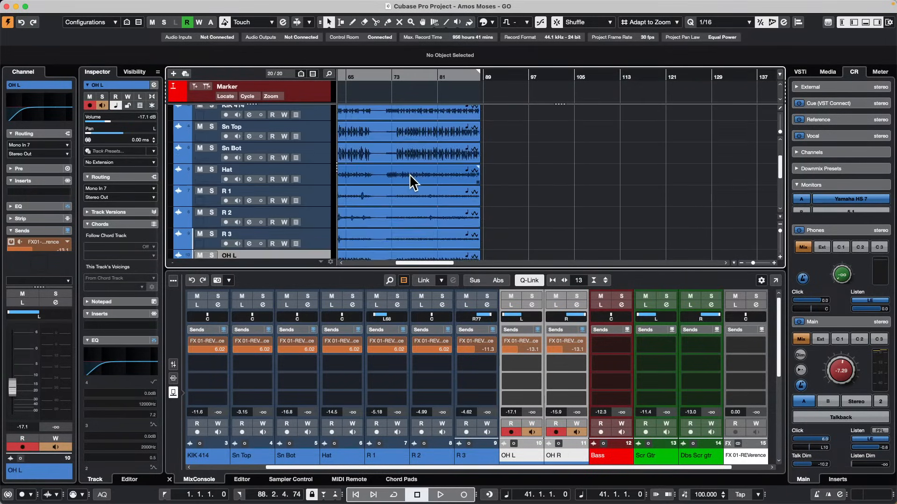
pyautogui.scroll(1, 410, 174)
pyautogui.scroll(-3, 410, 174)
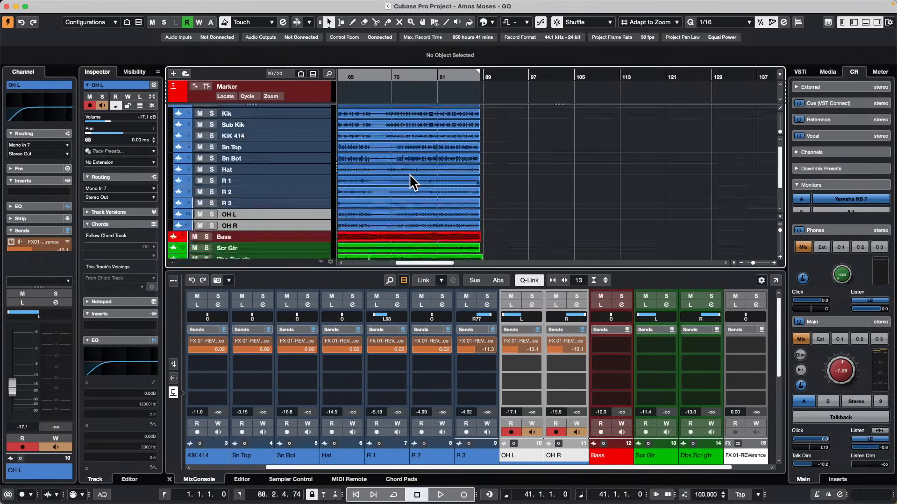
pyautogui.scroll(3, 410, 174)
pyautogui.scroll(-1, 410, 181)
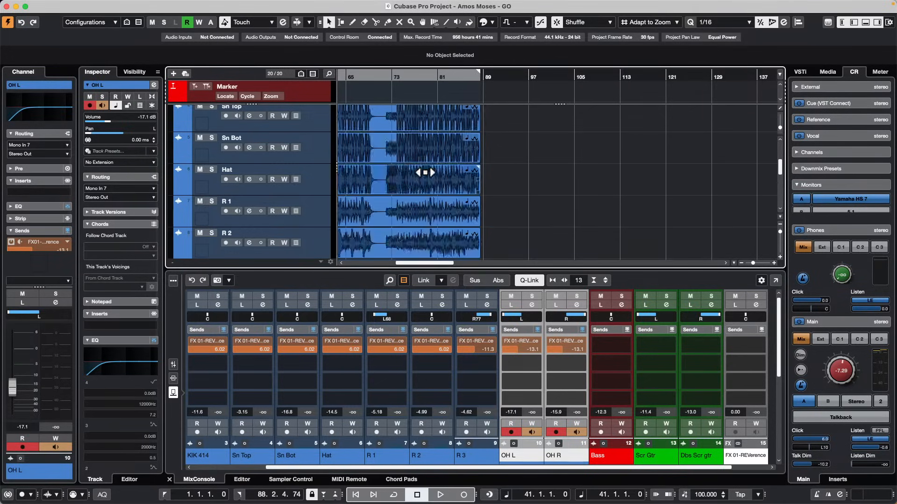
pyautogui.scroll(-5, 425, 173)
pyautogui.scroll(2, 425, 173)
pyautogui.scroll(-3, 425, 172)
pyautogui.scroll(1, 425, 169)
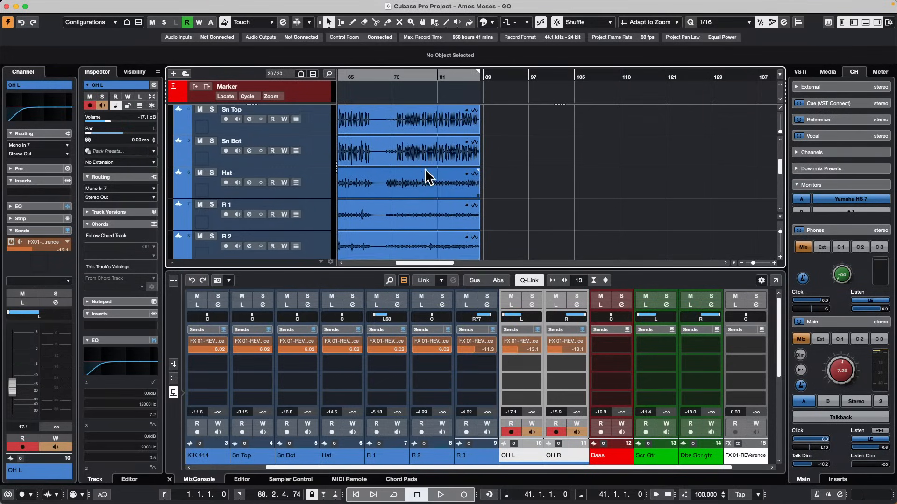
pyautogui.scroll(3, 425, 170)
# Step: Place the project cursor at bar 41 and bring up the Media menu
pyautogui.moveTo(410, 77); pyautogui.dragTo(434, 94)
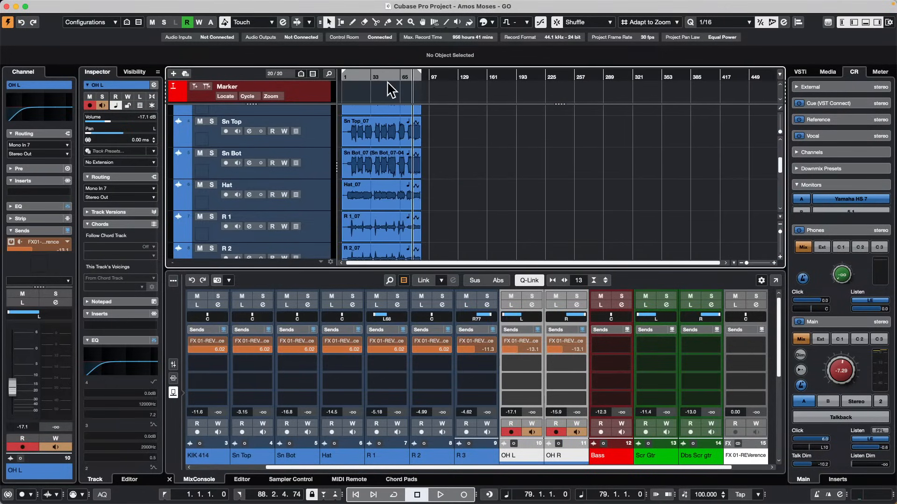
pyautogui.moveTo(377, 77); pyautogui.dragTo(414, 102)
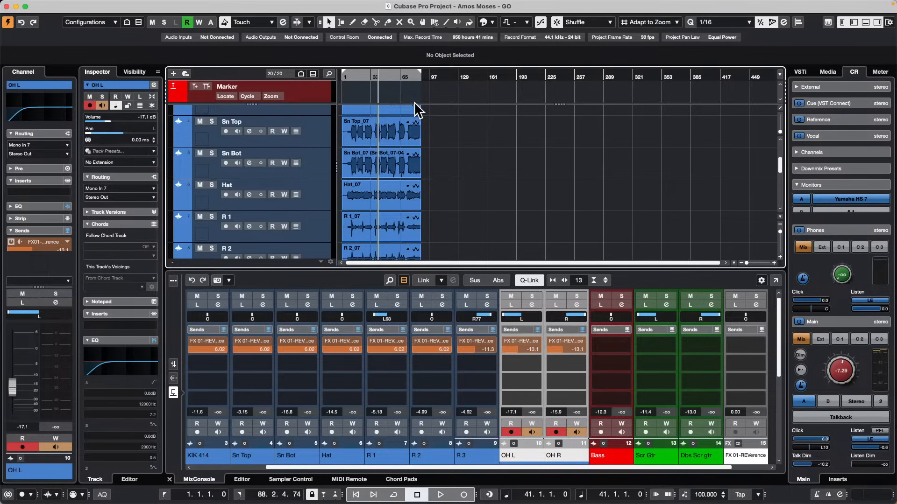
pyautogui.click(212, 6)
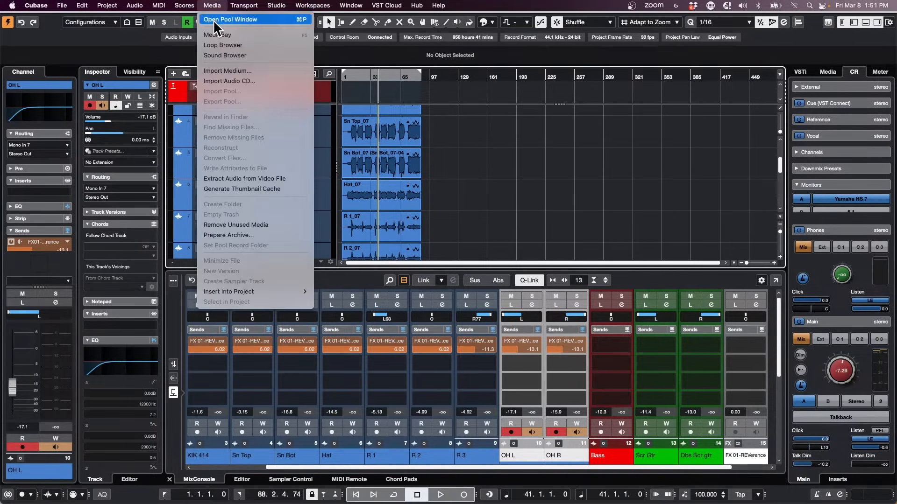
# Step: Open the MediaBay and list the VST Sound library's 7788 HALion Sonic SE presets
pyautogui.click(239, 33)
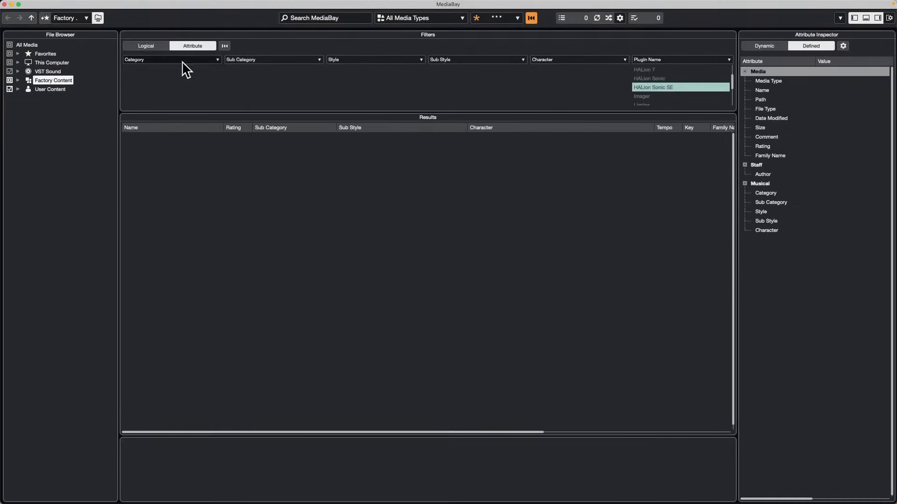
pyautogui.click(31, 72)
pyautogui.click(19, 71)
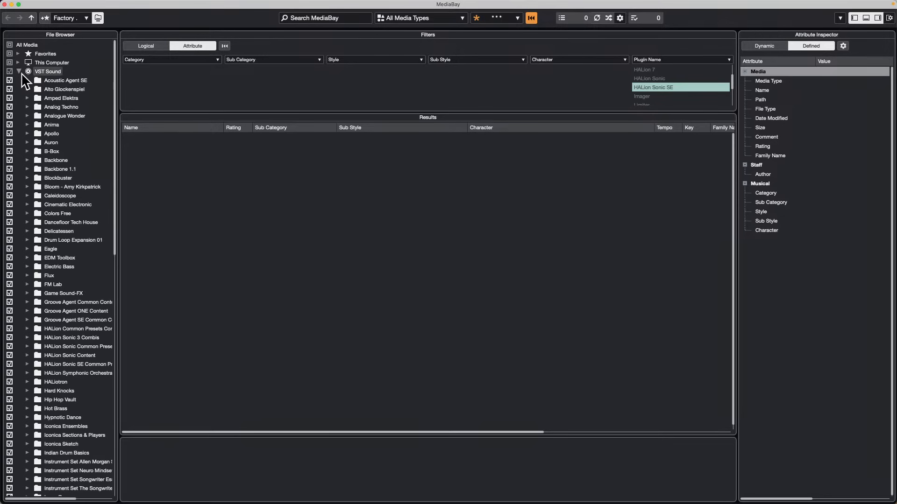
pyautogui.click(52, 177)
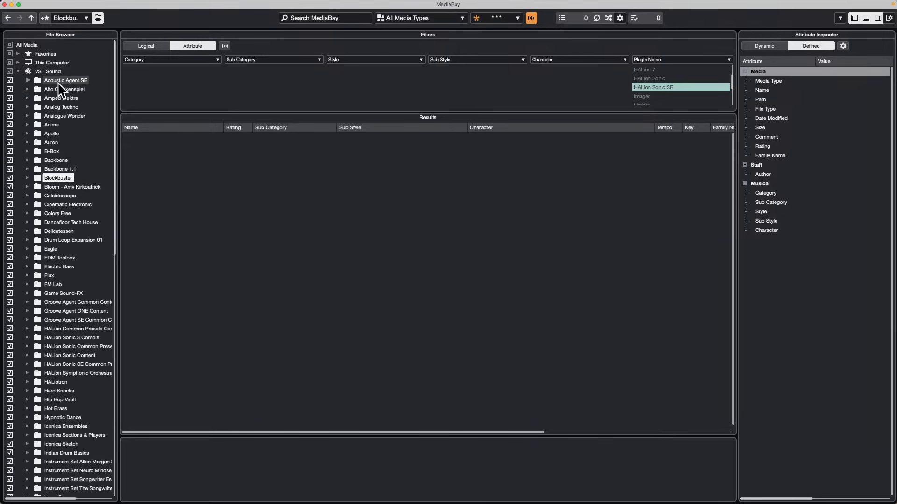
pyautogui.click(49, 69)
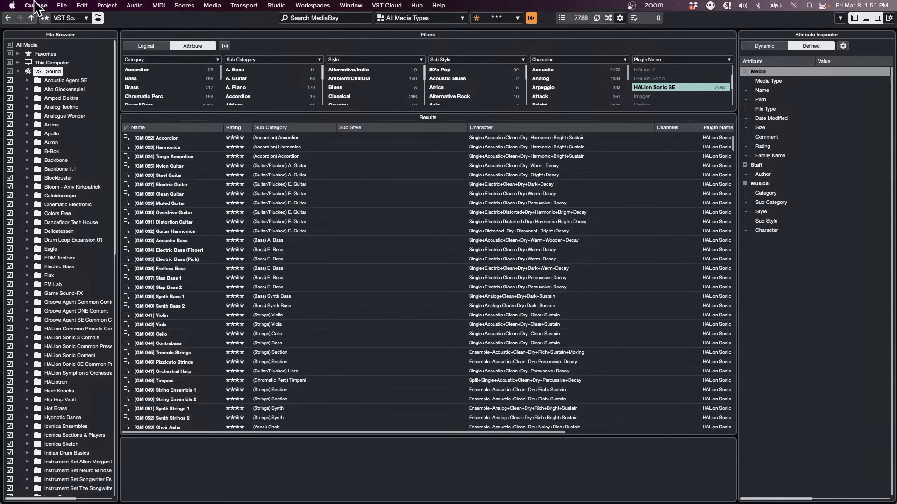
pyautogui.click(35, 5)
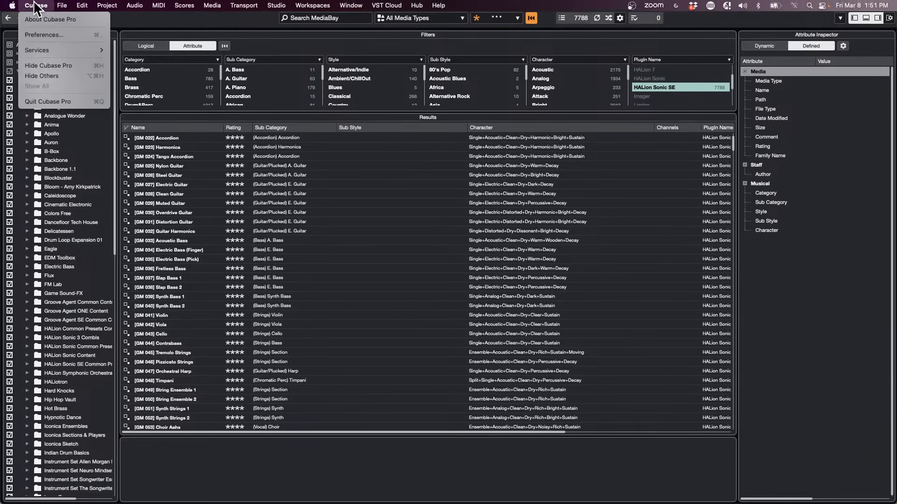
pyautogui.click(36, 33)
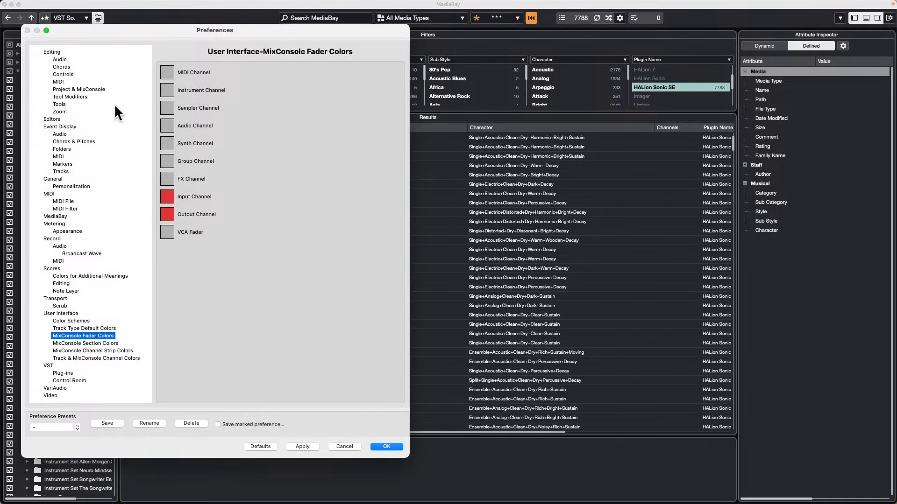
pyautogui.click(54, 178)
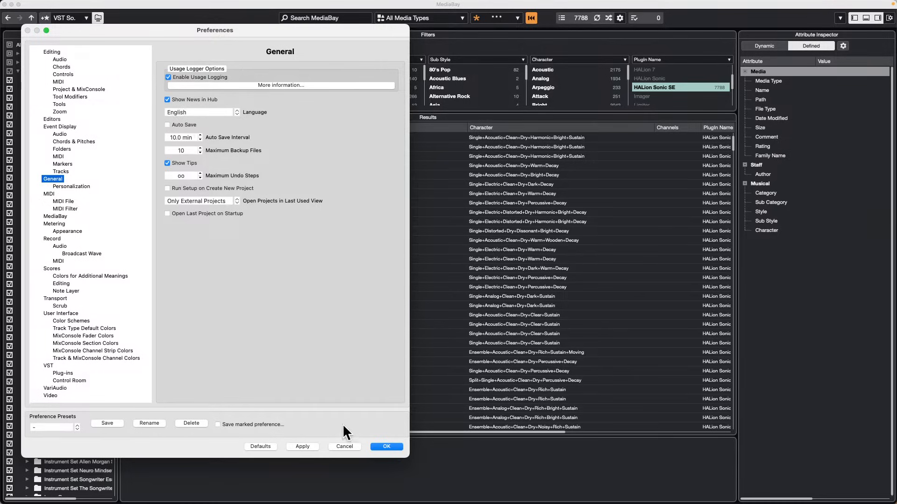
pyautogui.click(388, 446)
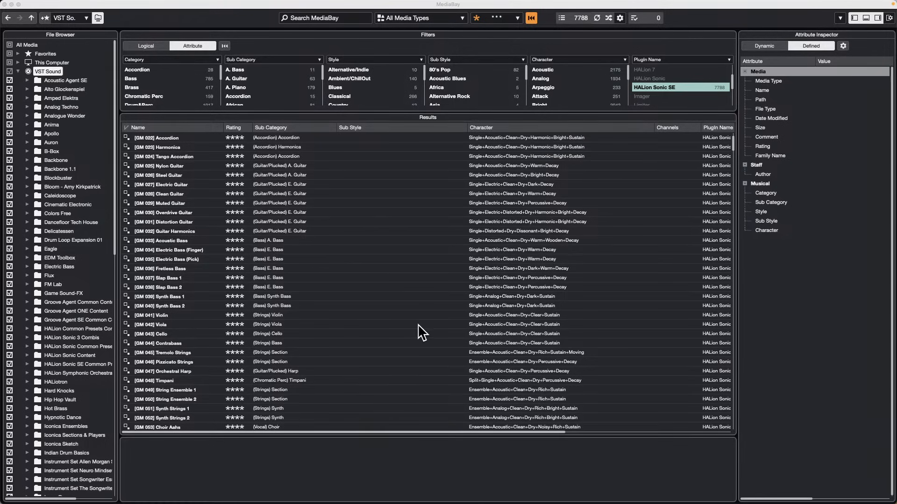
# Step: Close the MediaBay to get back to the Amos Moses - GO project
pyautogui.click(6, 4)
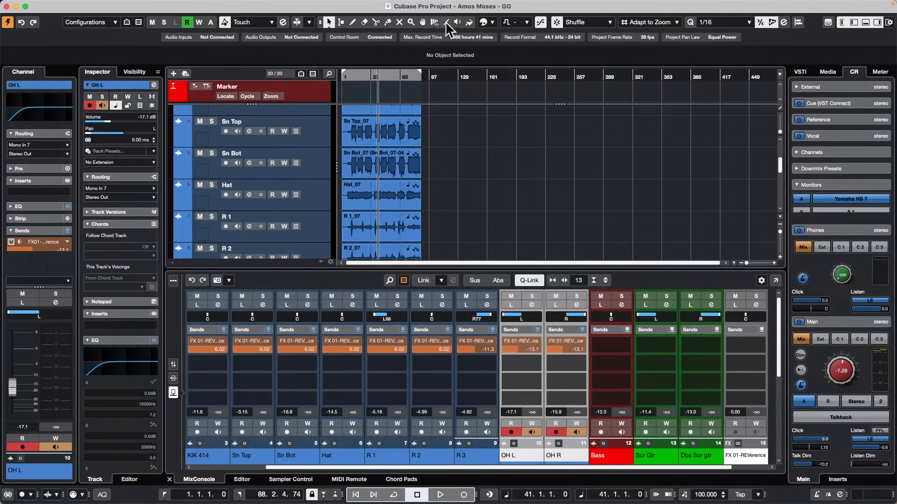
# Step: Split Sn Bot near bar 34, switch snap to Grid, and move the later piece to bar 105
pyautogui.moveTo(369, 76); pyautogui.dragTo(237, 118)
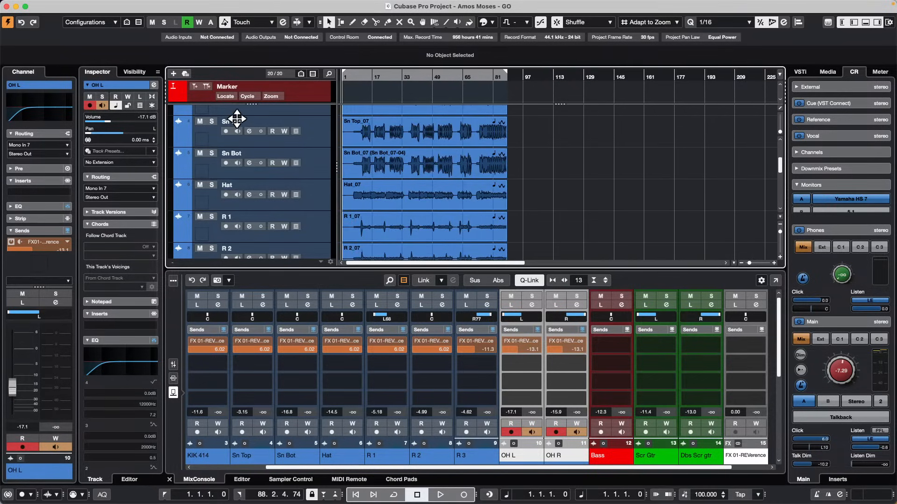
pyautogui.rightClick(411, 164)
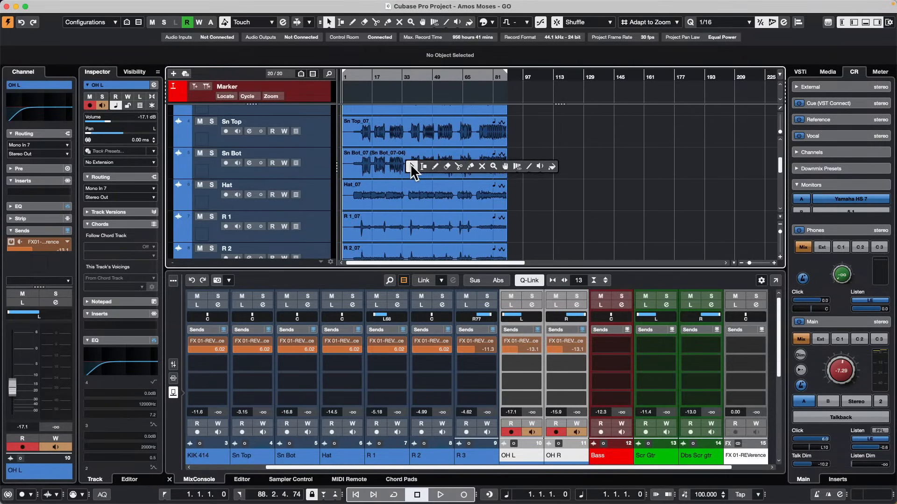
pyautogui.click(459, 167)
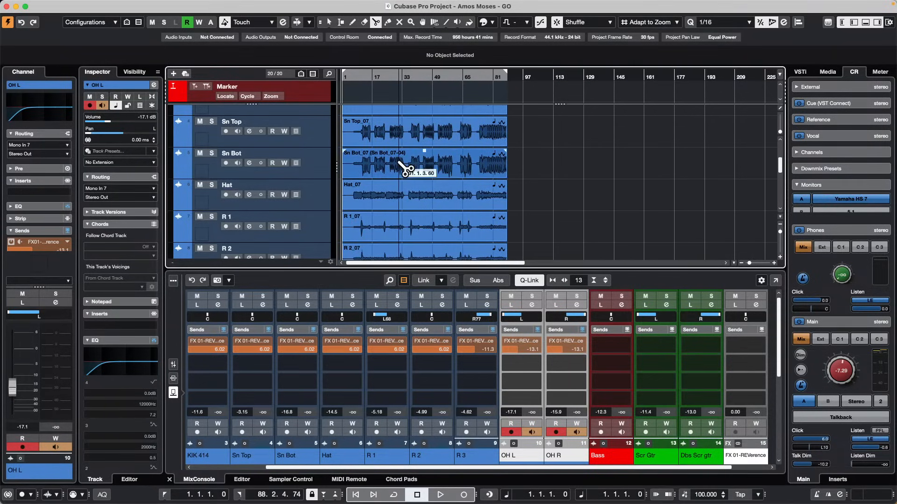
pyautogui.click(405, 166)
pyautogui.rightClick(421, 171)
pyautogui.click(422, 172)
pyautogui.click(436, 169)
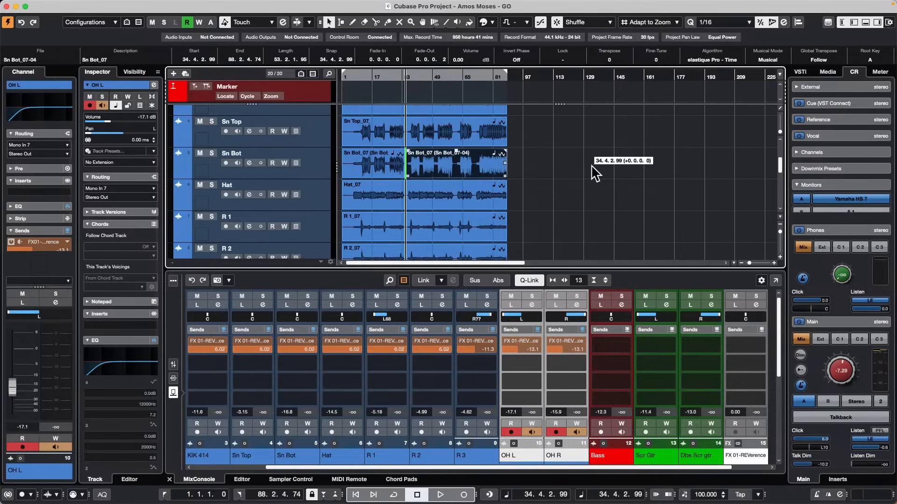
pyautogui.click(590, 23)
pyautogui.click(603, 10)
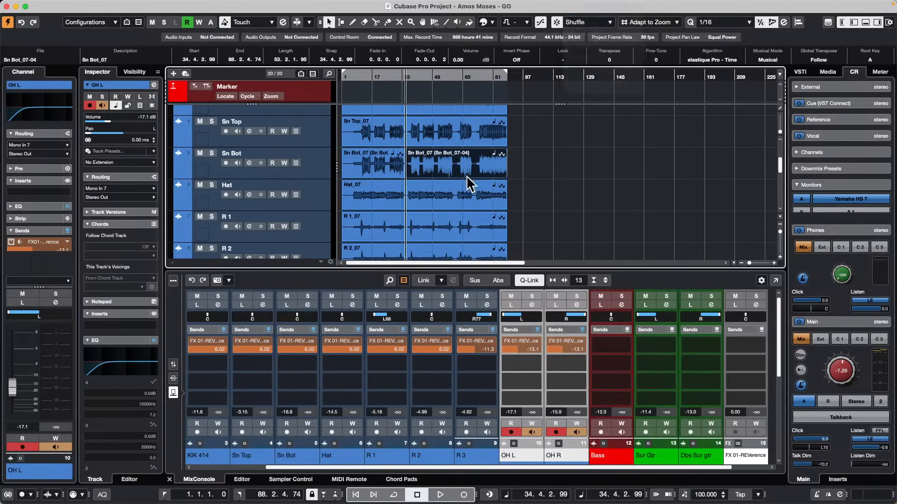
pyautogui.moveTo(468, 184); pyautogui.dragTo(588, 177)
# Step: Cut a small slice from the first Sn Bot piece near bar 17 and move it to bar 125
pyautogui.click(374, 168)
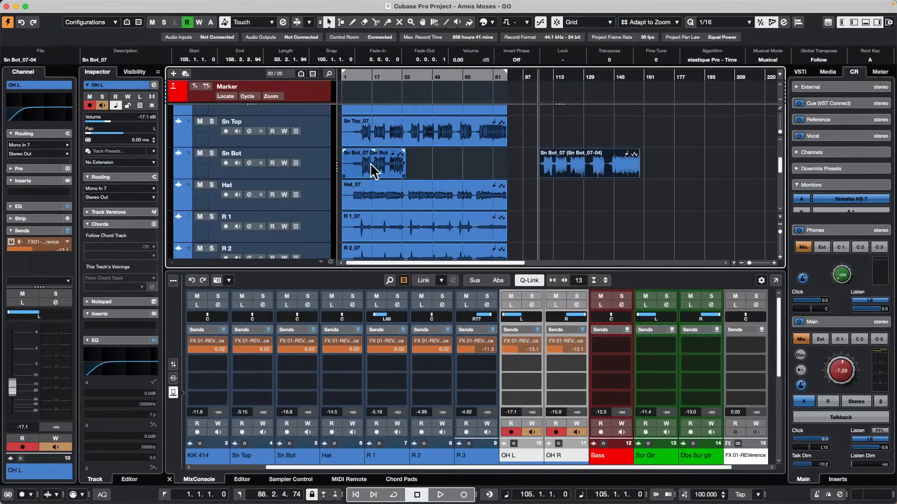
pyautogui.rightClick(366, 169)
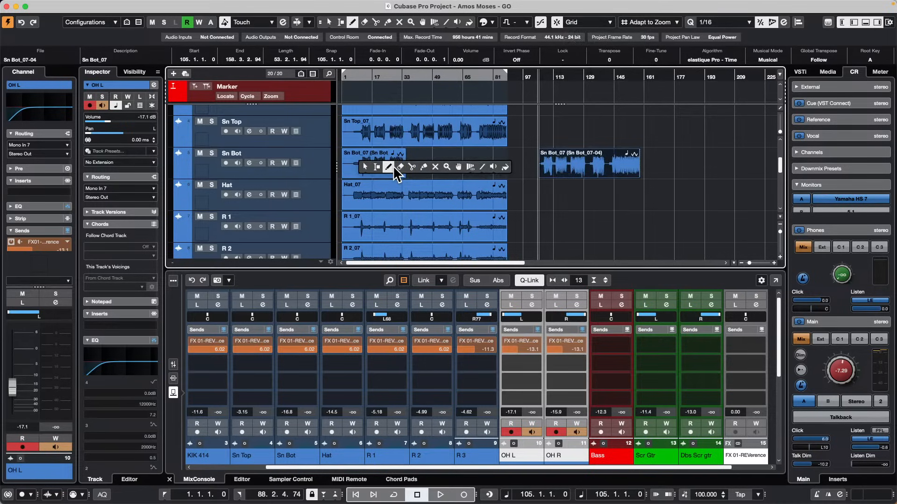
pyautogui.click(410, 166)
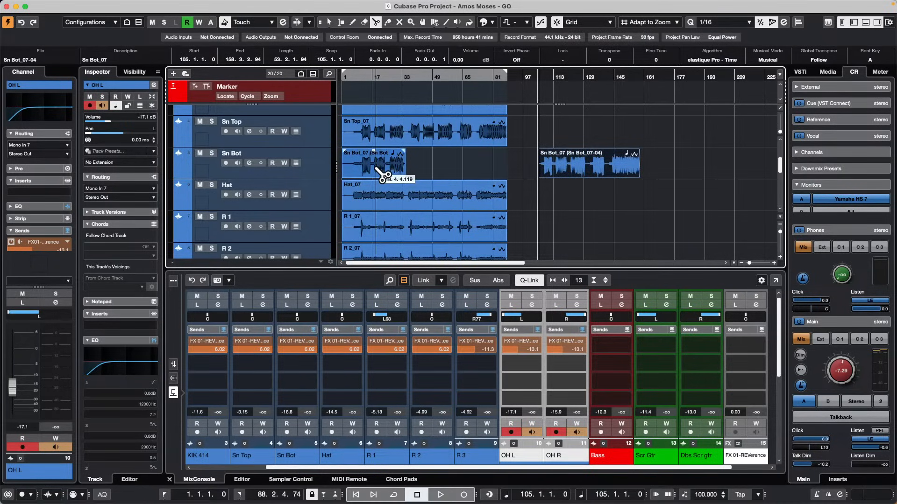
pyautogui.click(372, 171)
pyautogui.click(389, 170)
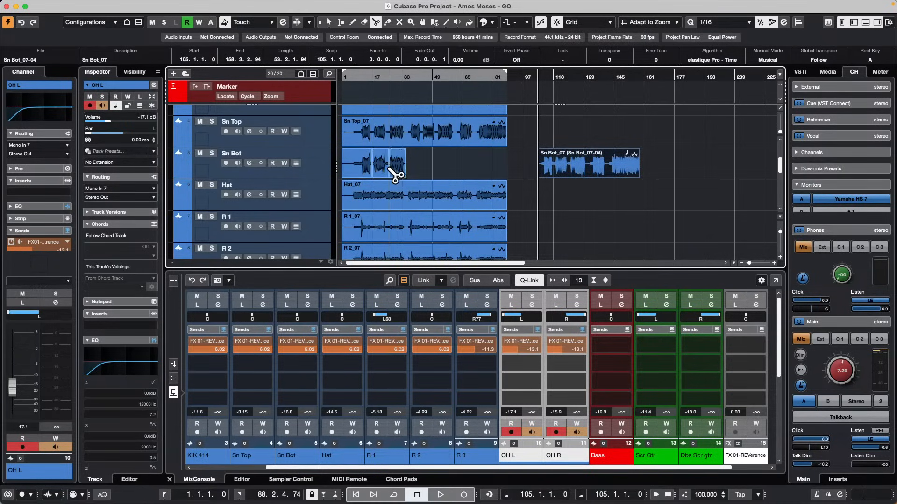
pyautogui.press('1')
pyautogui.click(383, 168)
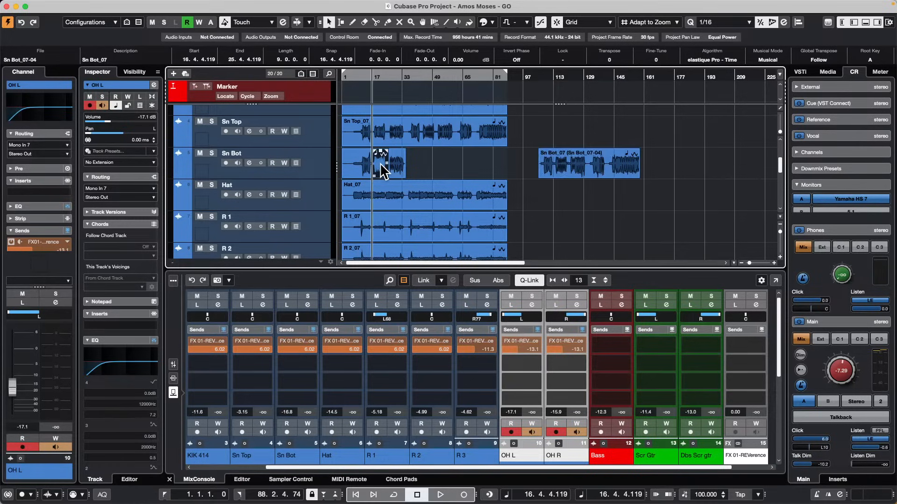
pyautogui.moveTo(383, 171)
pyautogui.mouseDown()
pyautogui.moveTo(586, 172)
pyautogui.moveTo(386, 166)
pyautogui.mouseUp()
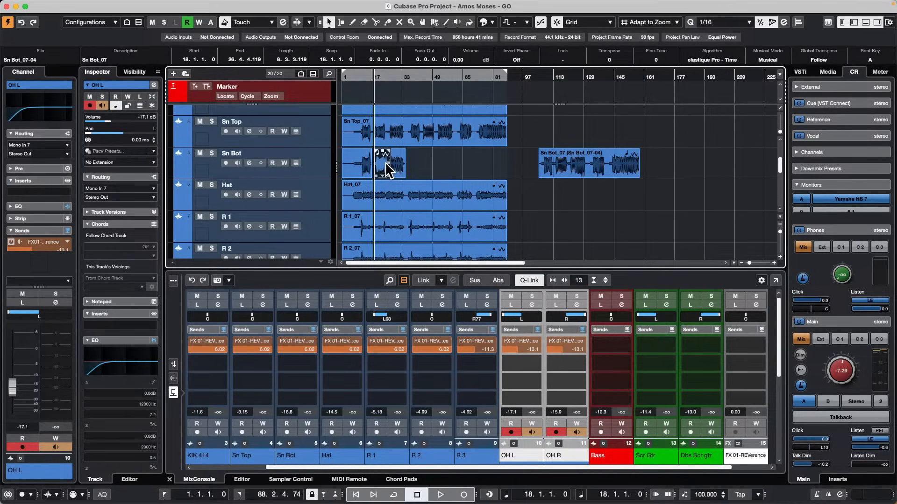
# Step: Place the project cursor at bar 105 and show the Snap Type choices
pyautogui.click(536, 78)
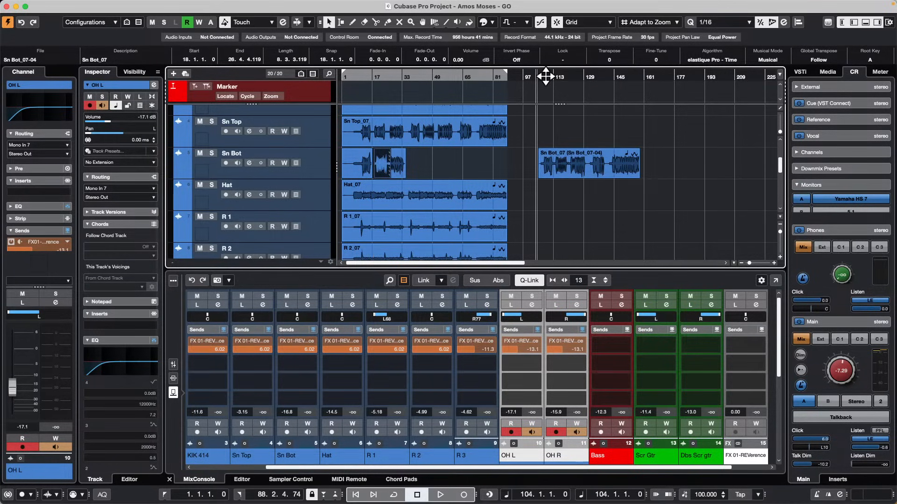
pyautogui.click(537, 77)
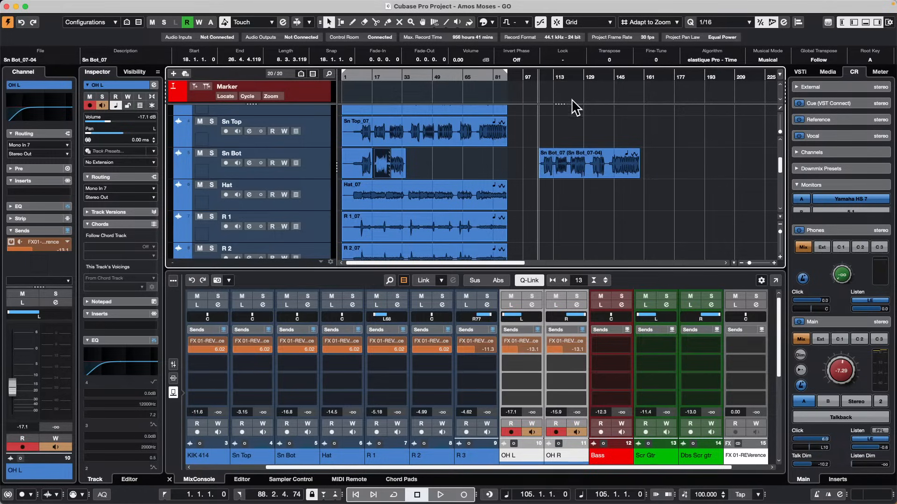
pyautogui.click(589, 22)
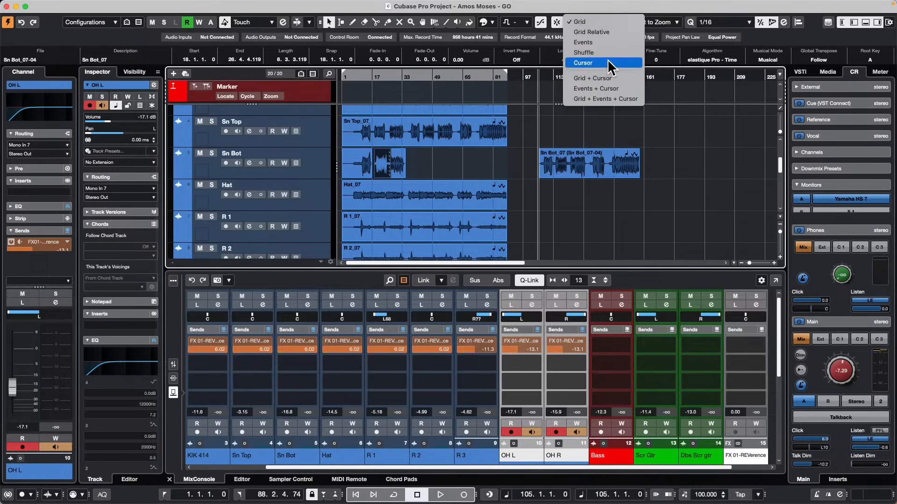
# Step: Set Snap Type to Events, then select the Sn Bot slices and paste at bar 105
pyautogui.click(609, 43)
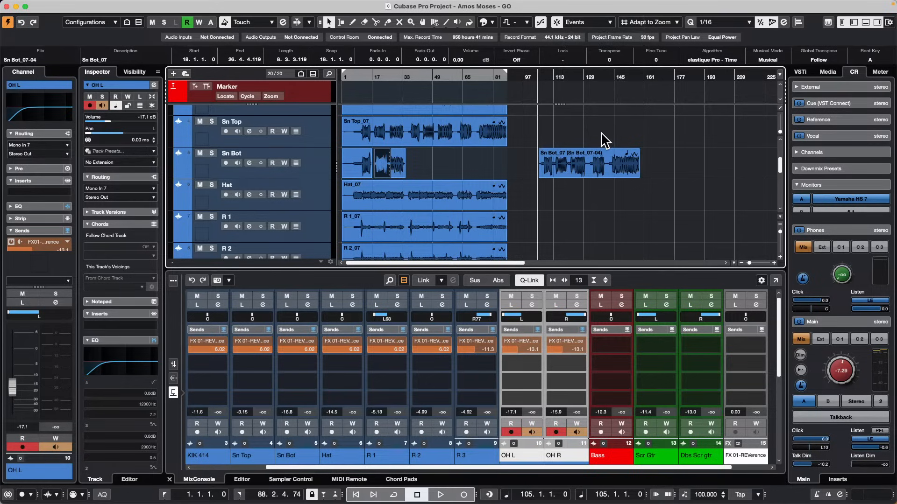
pyautogui.click(622, 152)
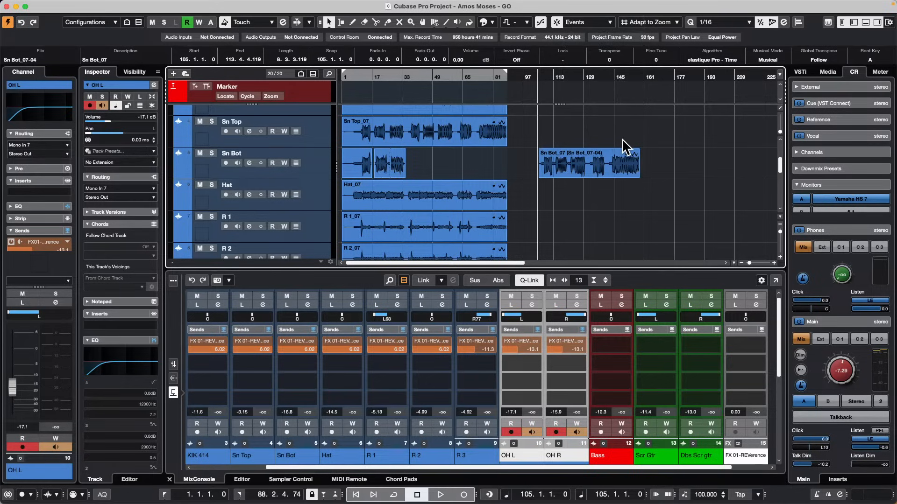
pyautogui.click(396, 160)
pyautogui.click(379, 163)
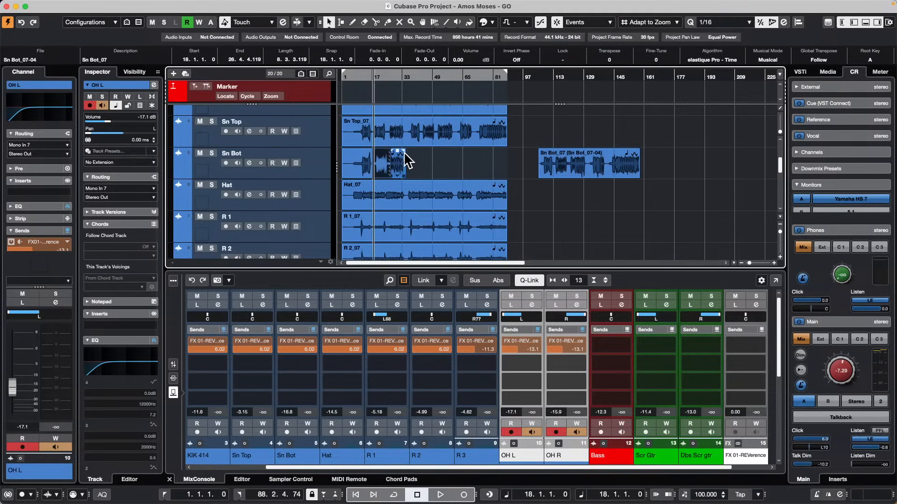
pyautogui.click(538, 78)
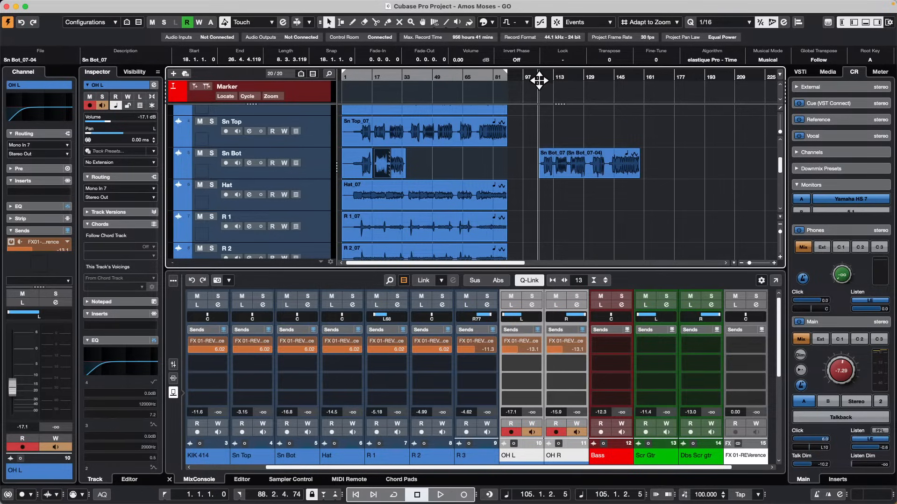
pyautogui.press('super+v')
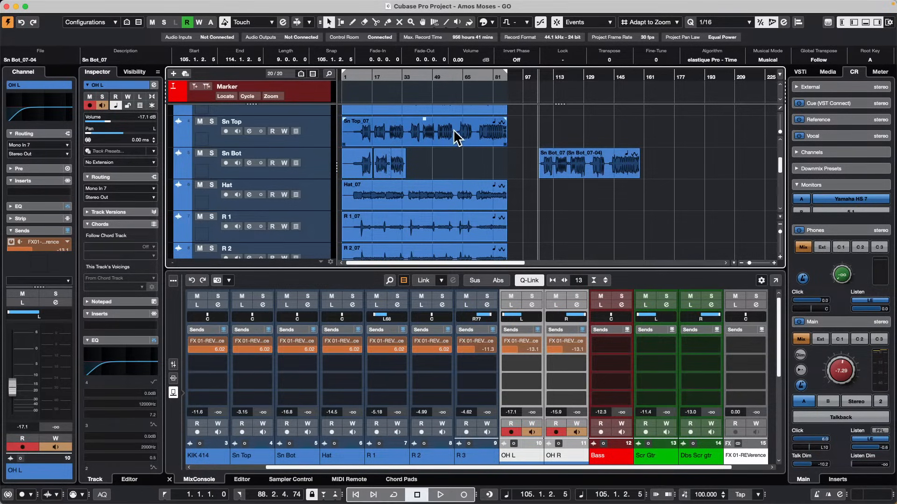
pyautogui.click(399, 163)
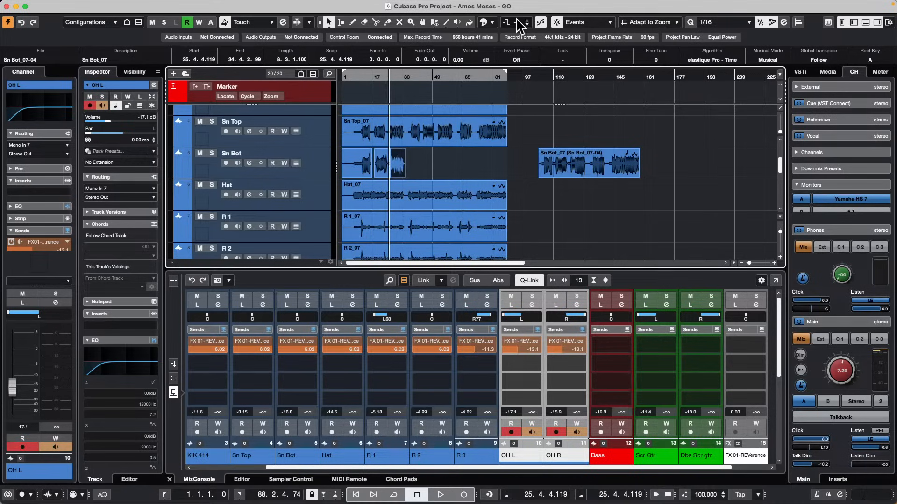
# Step: Colour the small Sn Bot slice red and drag it onto the Sn Bot_07 event at 125.3.2.37
pyautogui.click(492, 22)
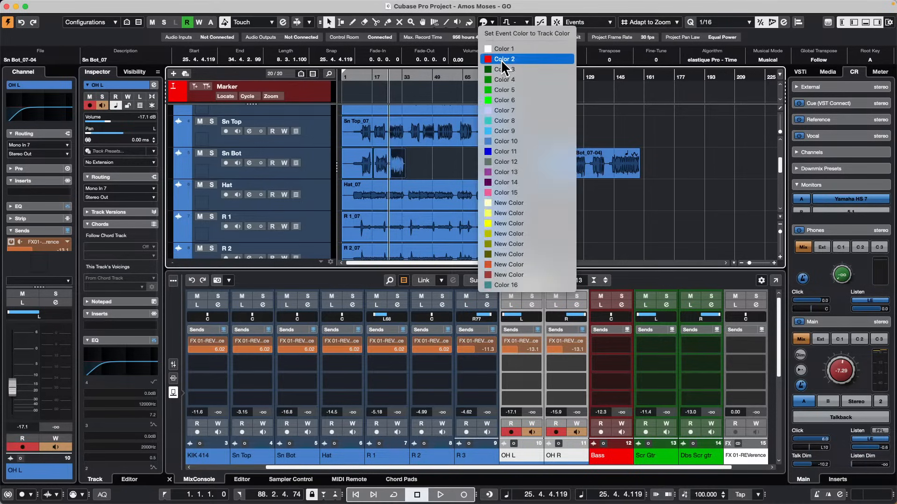
pyautogui.click(500, 58)
pyautogui.click(552, 166)
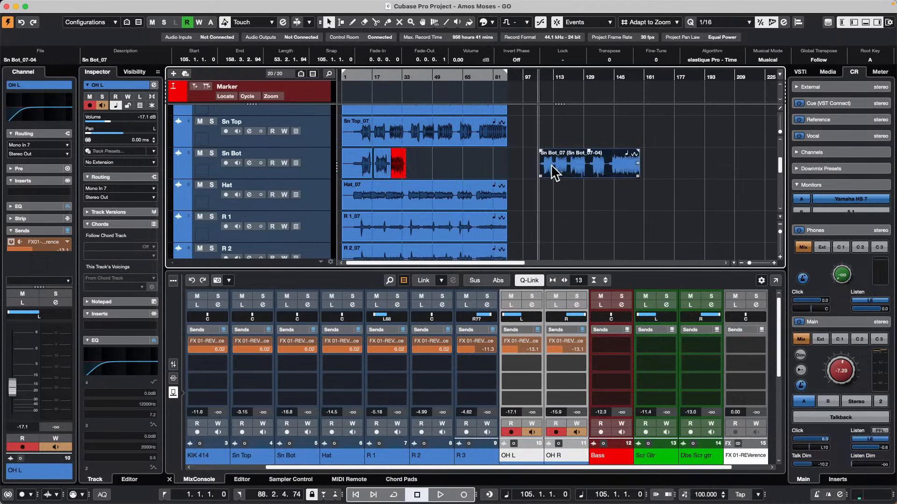
pyautogui.moveTo(399, 162); pyautogui.dragTo(548, 162)
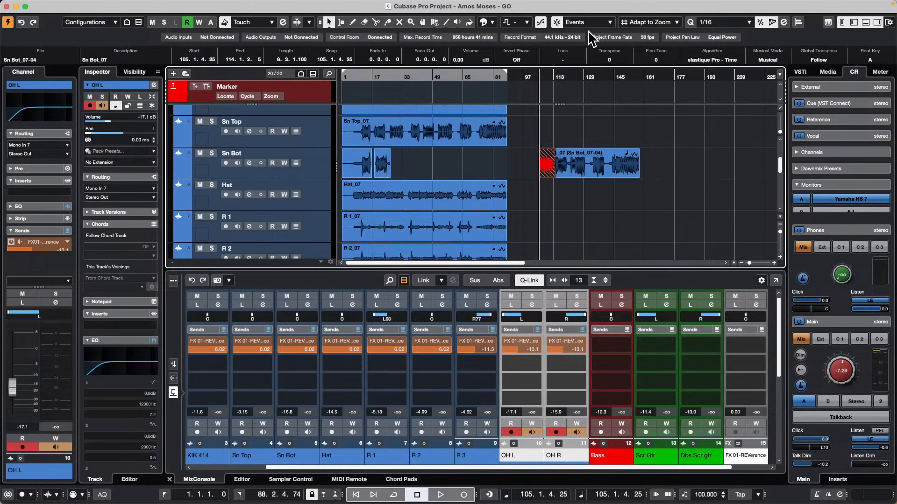
pyautogui.moveTo(575, 169); pyautogui.dragTo(603, 160)
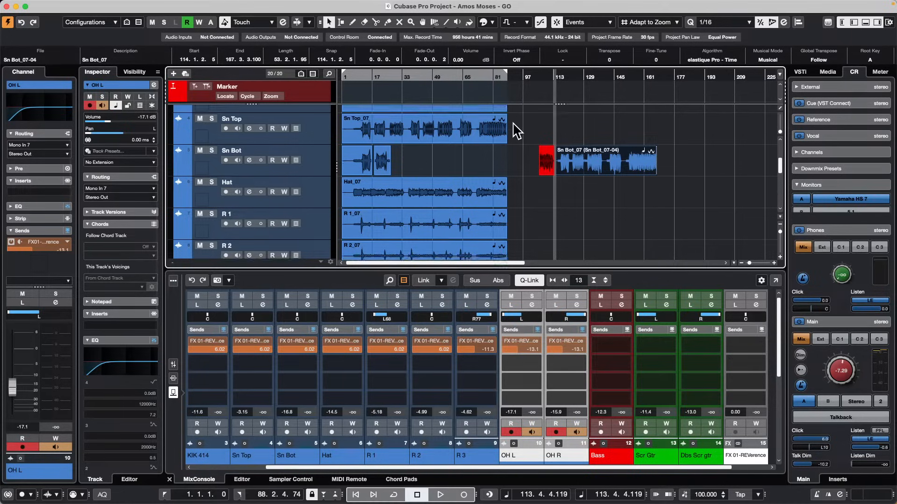
pyautogui.scroll(-10, 517, 128)
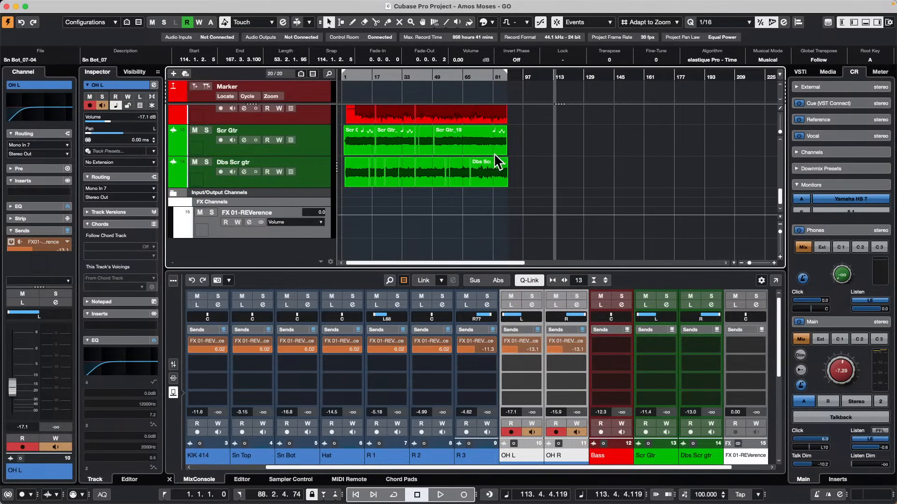
pyautogui.scroll(10, 495, 155)
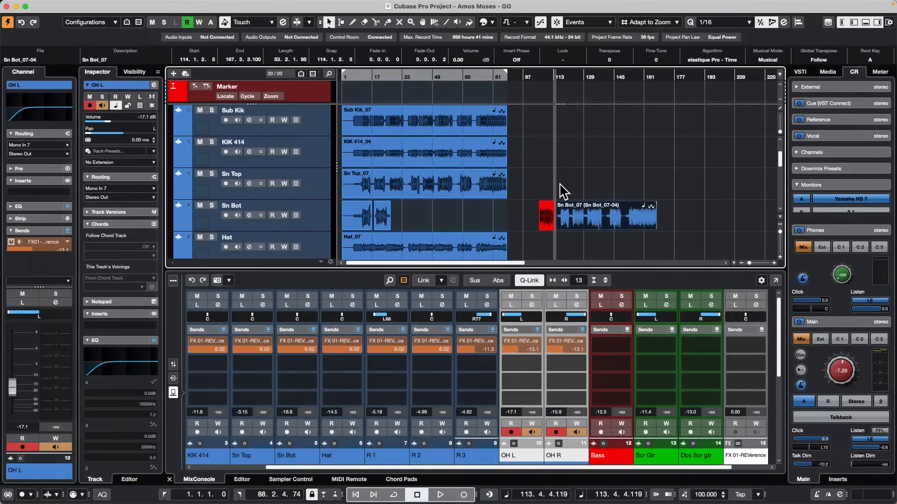
pyautogui.moveTo(545, 216); pyautogui.dragTo(584, 218)
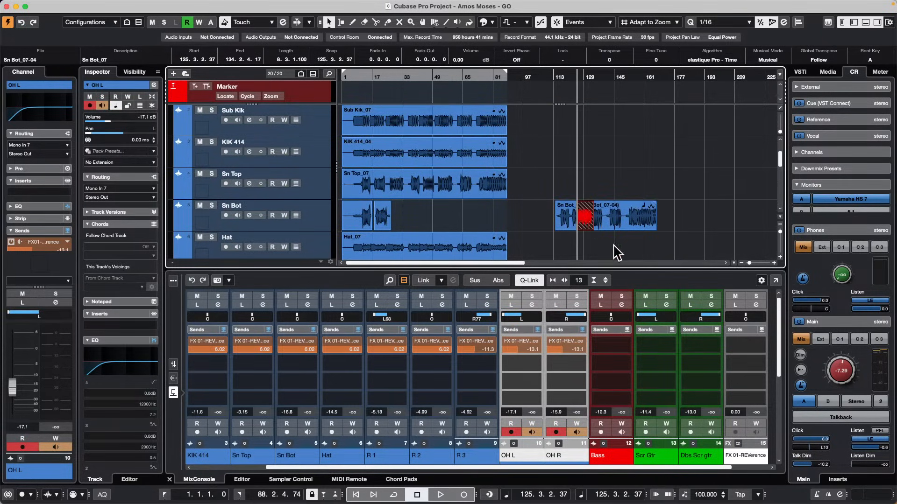
# Step: Add a new MIDI track below the Dbs Scr gtr track
pyautogui.scroll(-10, 491, 201)
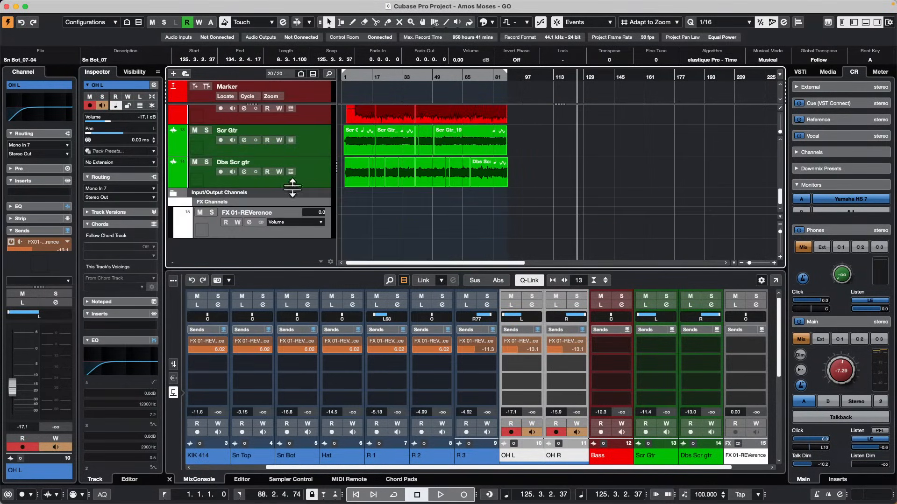
pyautogui.click(317, 175)
pyautogui.rightClick(320, 174)
pyautogui.moveTo(363, 175)
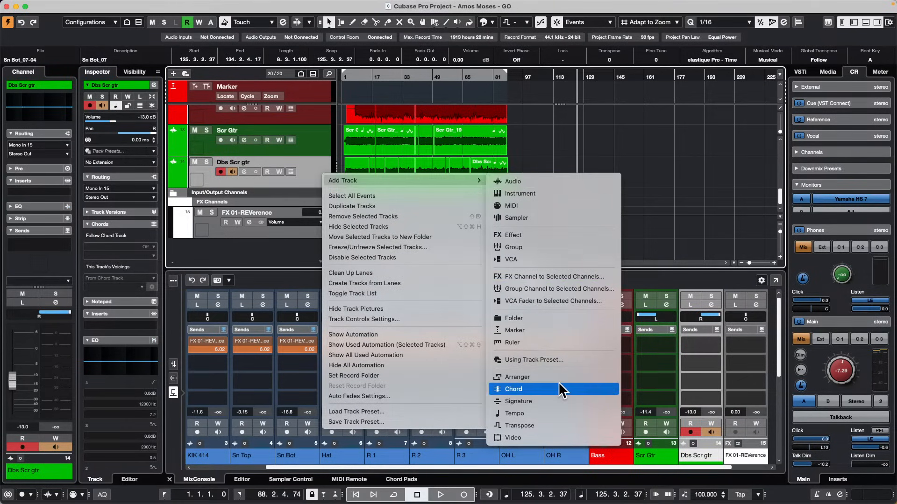
pyautogui.click(574, 205)
pyautogui.click(640, 218)
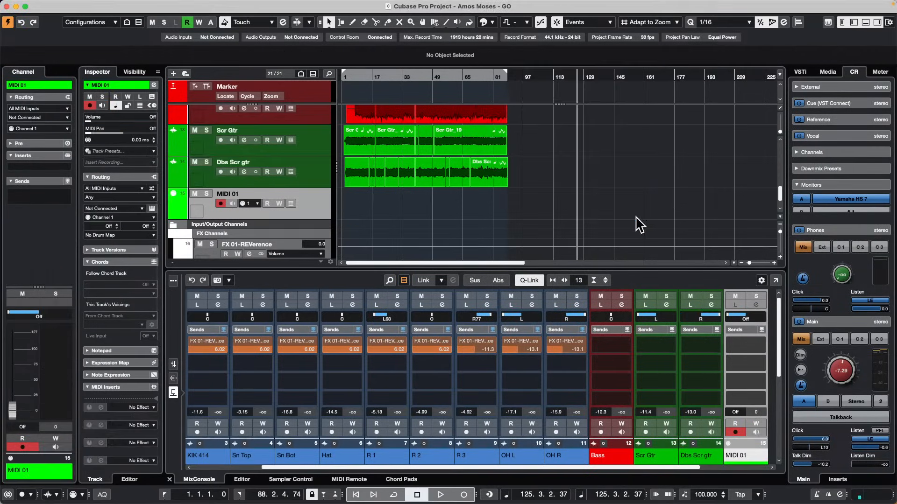
# Step: Draw an empty part on MIDI 01 from 3.2.2.59 to 31.1.1.90 and open it in the Key Editor
pyautogui.rightClick(360, 206)
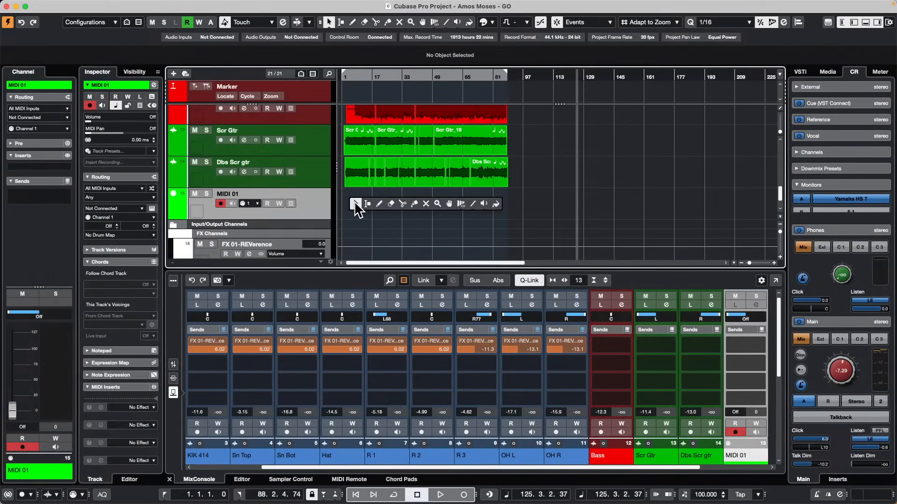
pyautogui.click(379, 206)
pyautogui.moveTo(350, 204); pyautogui.dragTo(399, 204)
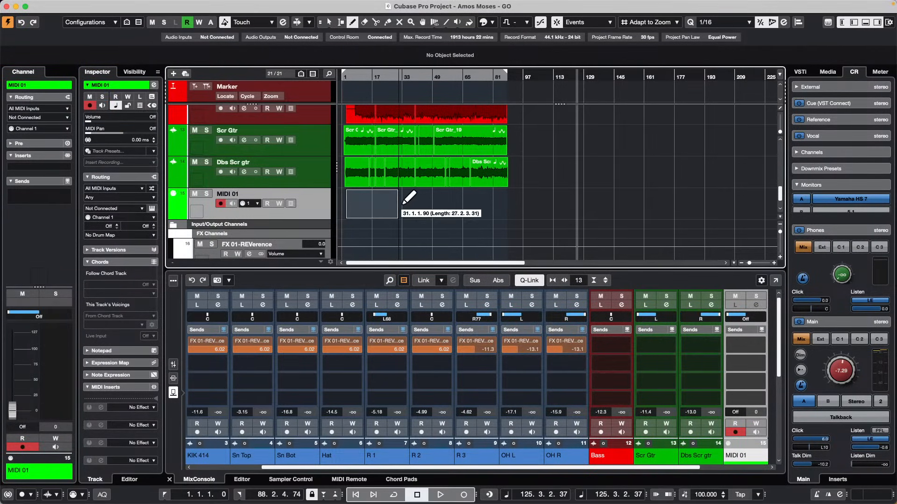
pyautogui.rightClick(369, 204)
pyautogui.click(368, 204)
pyautogui.doubleClick(369, 203)
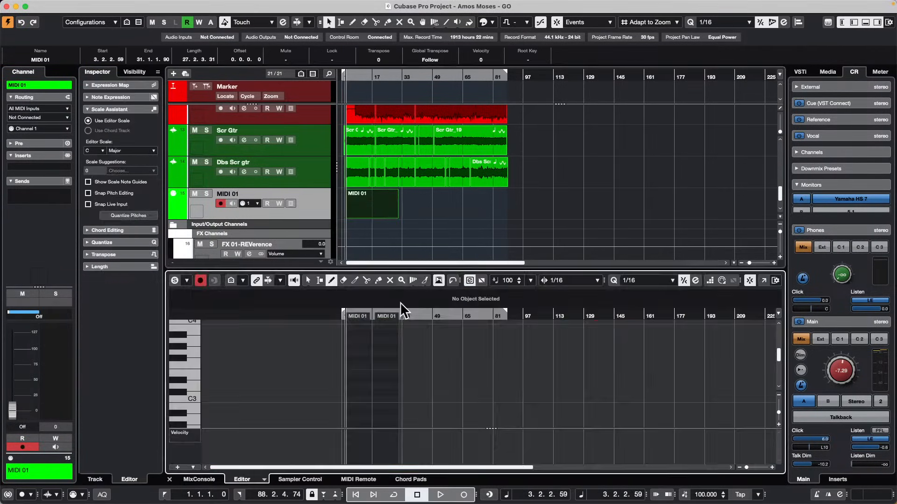
# Step: Draw a series of short C3 notes and a long A#2 note spanning bars 4 to 28
pyautogui.click(358, 398)
pyautogui.click(360, 399)
pyautogui.click(361, 399)
pyautogui.click(372, 398)
pyautogui.click(374, 398)
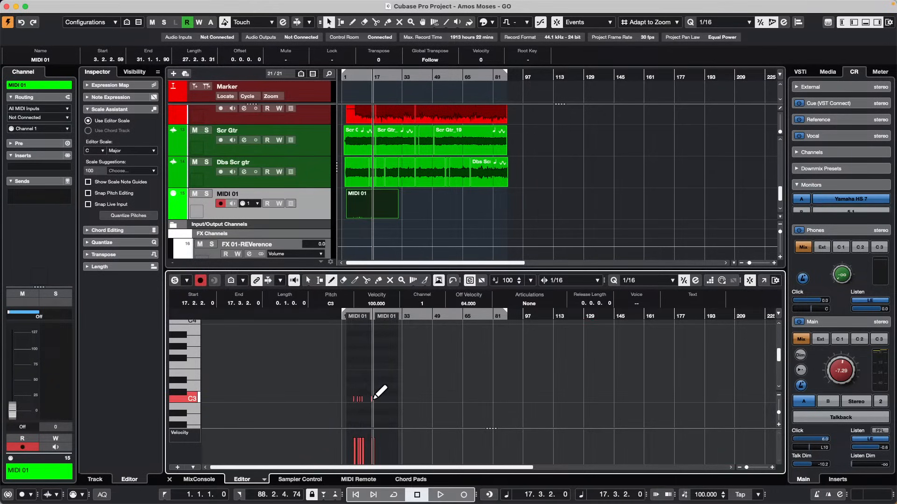
pyautogui.scroll(-1, 380, 397)
pyautogui.click(381, 388)
pyautogui.click(382, 388)
pyautogui.click(384, 389)
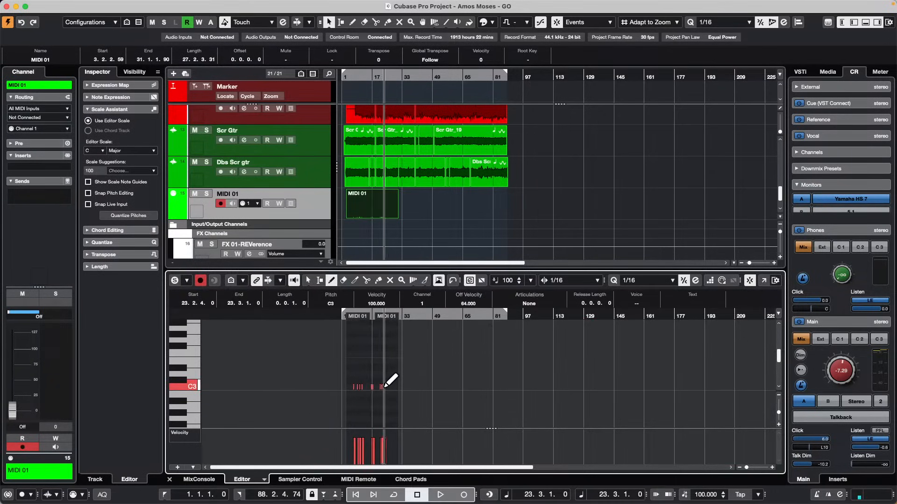
pyautogui.click(387, 389)
pyautogui.click(390, 388)
pyautogui.click(391, 388)
pyautogui.click(394, 388)
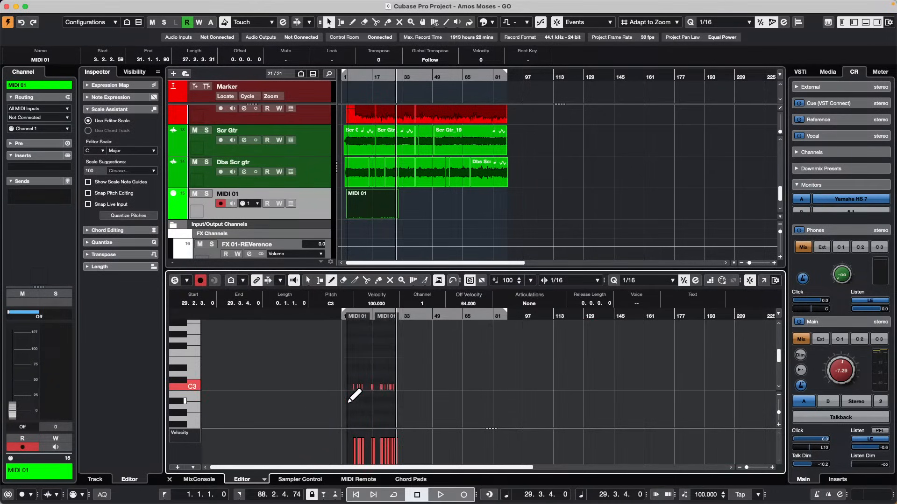
pyautogui.moveTo(350, 400)
pyautogui.mouseDown()
pyautogui.moveTo(395, 400)
pyautogui.moveTo(385, 407)
pyautogui.mouseUp()
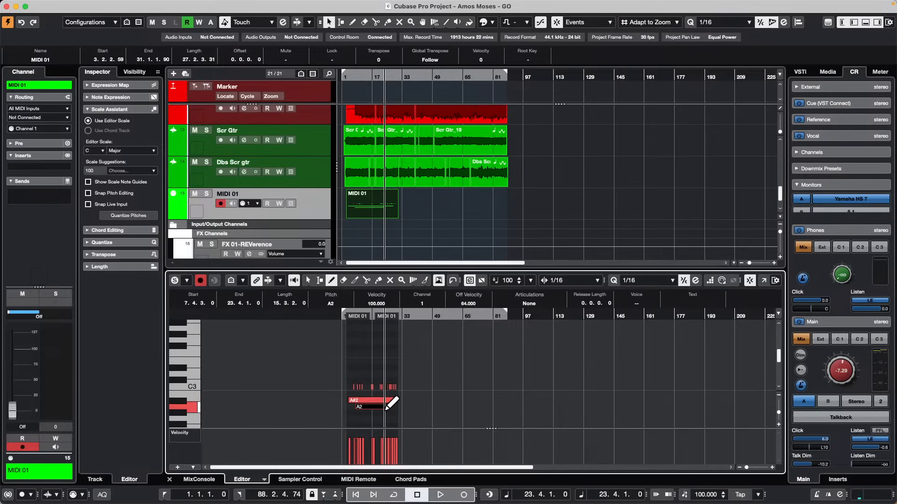
# Step: Draw a second MIDI part further along the MIDI 01 track and select it
pyautogui.rightClick(438, 211)
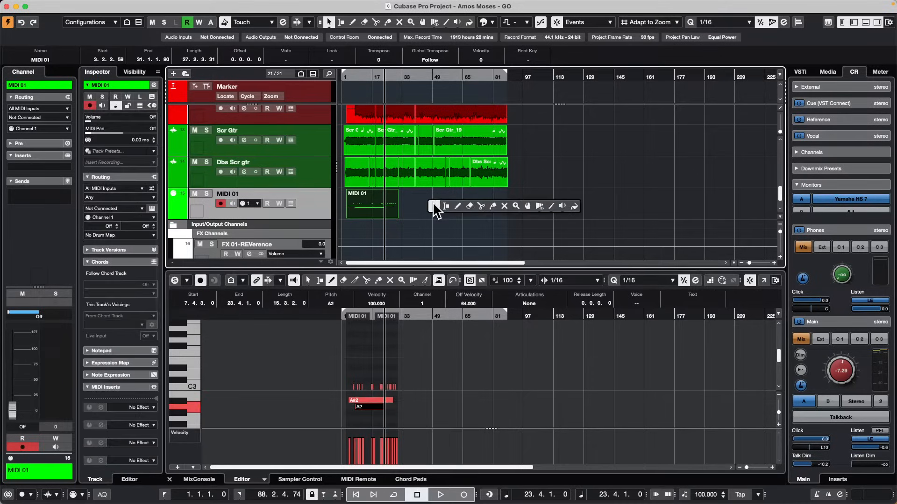
pyautogui.click(461, 206)
pyautogui.moveTo(435, 196); pyautogui.dragTo(481, 203)
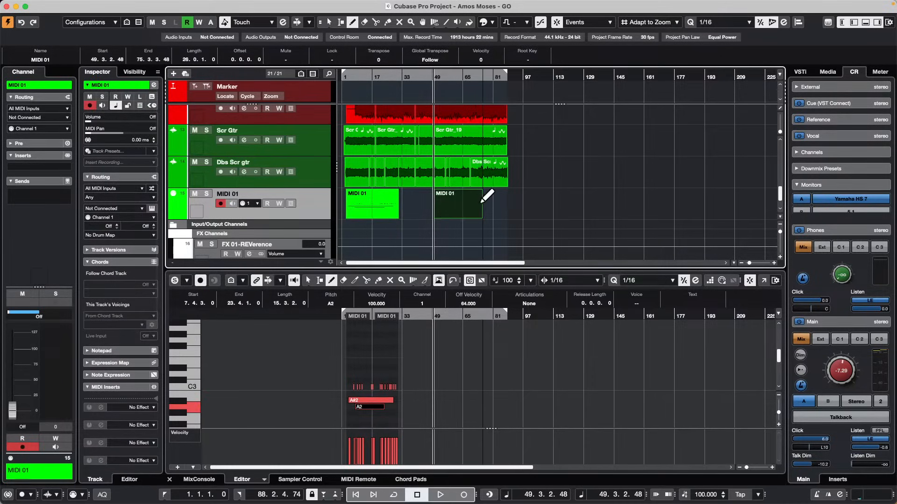
pyautogui.press('1')
pyautogui.click(453, 204)
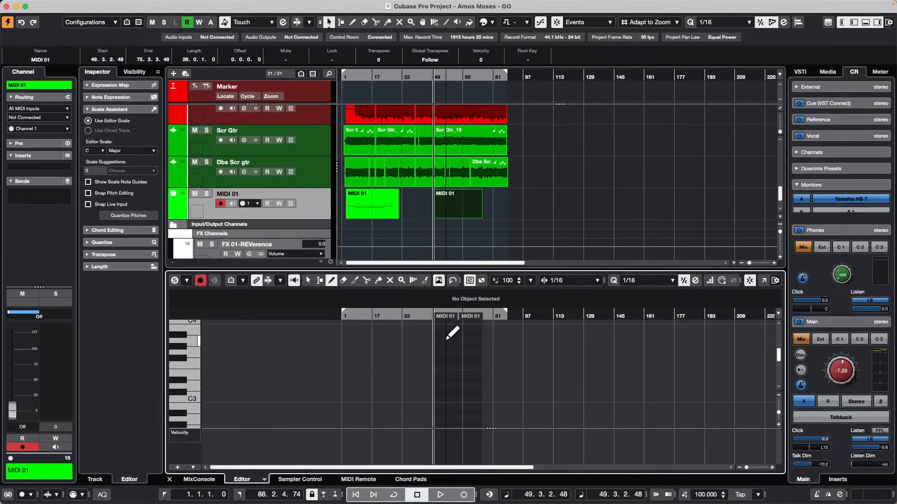
# Step: Add a long A#3 note, then paint a descending stair-step run of short notes
pyautogui.moveTo(442, 335)
pyautogui.mouseDown()
pyautogui.moveTo(462, 355)
pyautogui.moveTo(476, 338)
pyautogui.moveTo(370, 321)
pyautogui.moveTo(360, 335)
pyautogui.mouseUp()
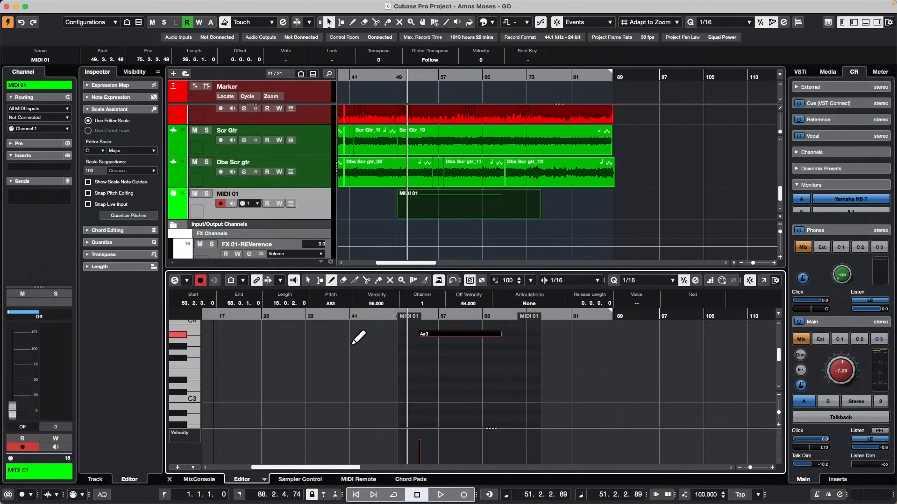
pyautogui.rightClick(437, 371)
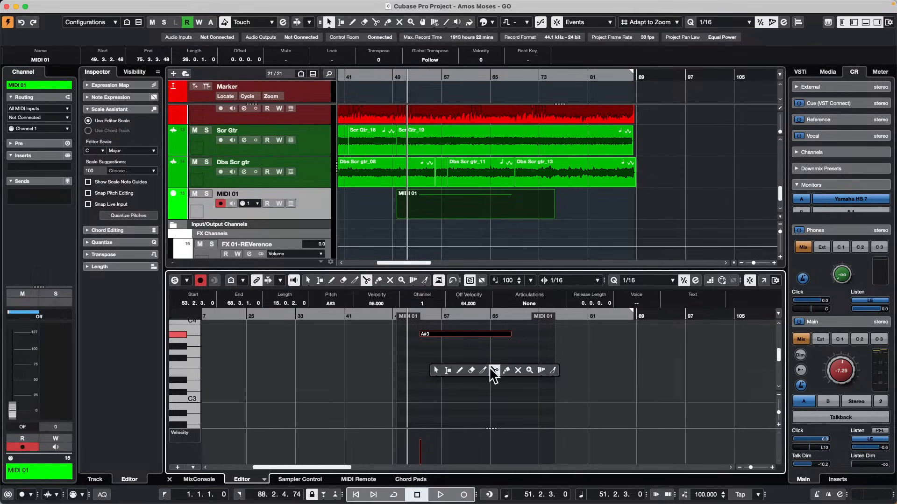
pyautogui.click(553, 371)
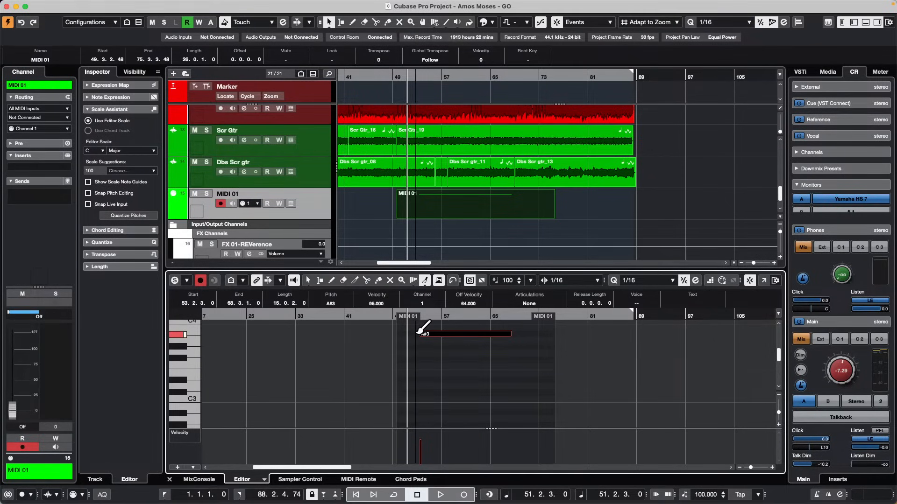
pyautogui.moveTo(414, 334)
pyautogui.mouseDown()
pyautogui.moveTo(444, 372)
pyautogui.moveTo(504, 372)
pyautogui.moveTo(541, 356)
pyautogui.moveTo(537, 320)
pyautogui.mouseUp()
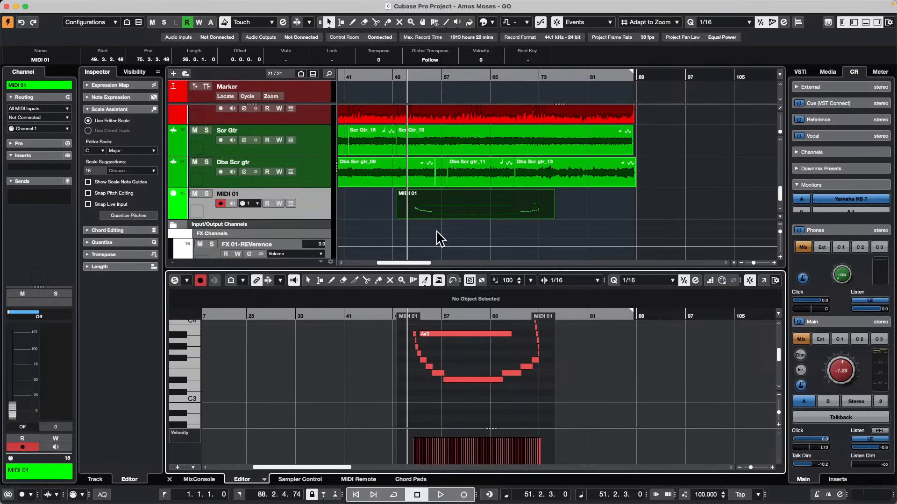
# Step: Paste a copy of the first MIDI 01 part, move it to bar 97, and enlarge the track
pyautogui.moveTo(447, 74); pyautogui.dragTo(449, 59)
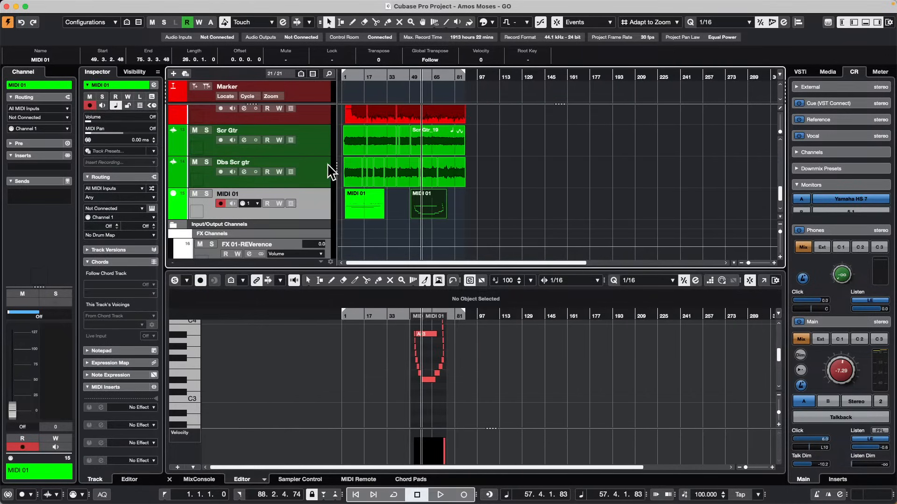
pyautogui.click(362, 207)
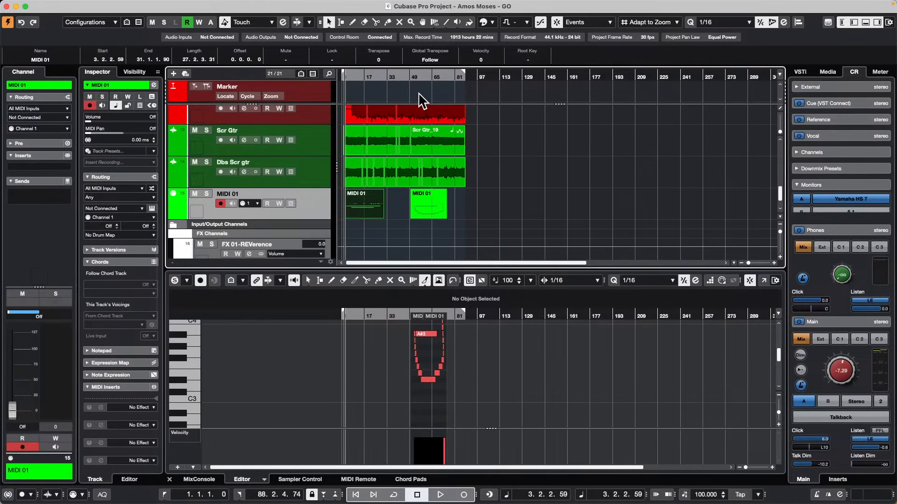
pyautogui.click(414, 74)
pyautogui.moveTo(416, 75); pyautogui.dragTo(410, 74)
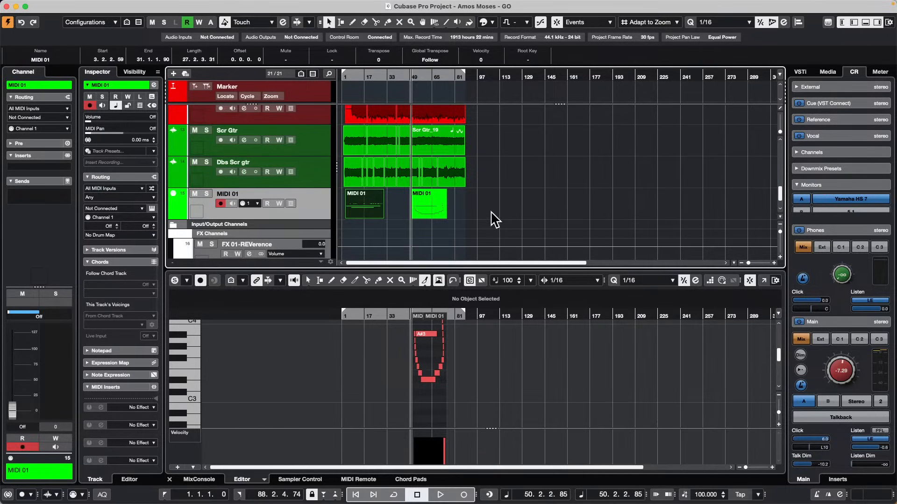
pyautogui.press('super+v')
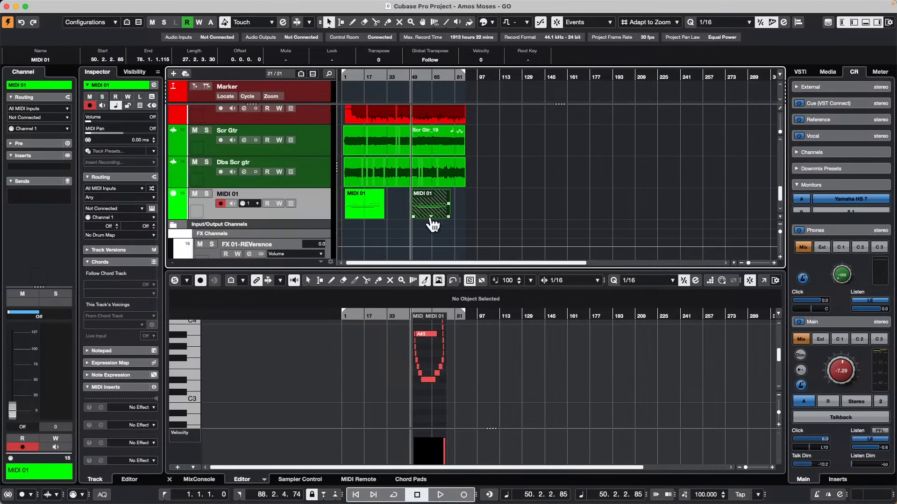
pyautogui.moveTo(430, 208); pyautogui.dragTo(496, 207)
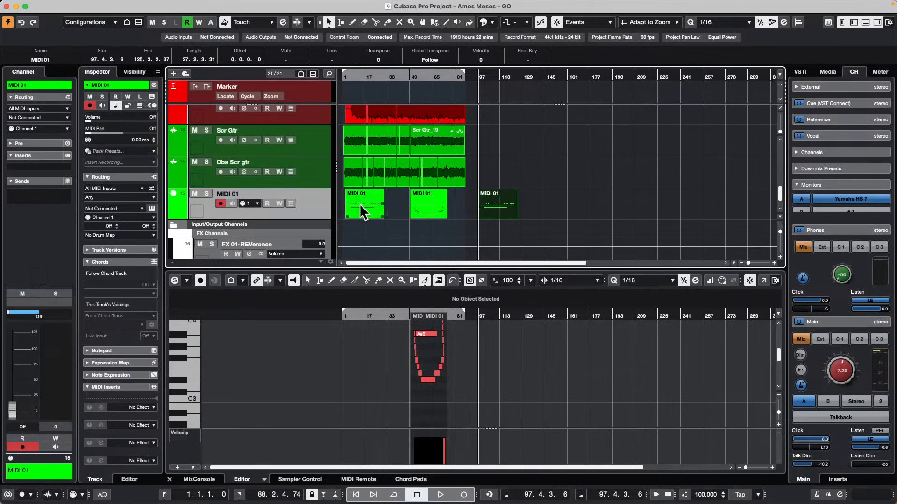
pyautogui.moveTo(315, 219); pyautogui.dragTo(313, 240)
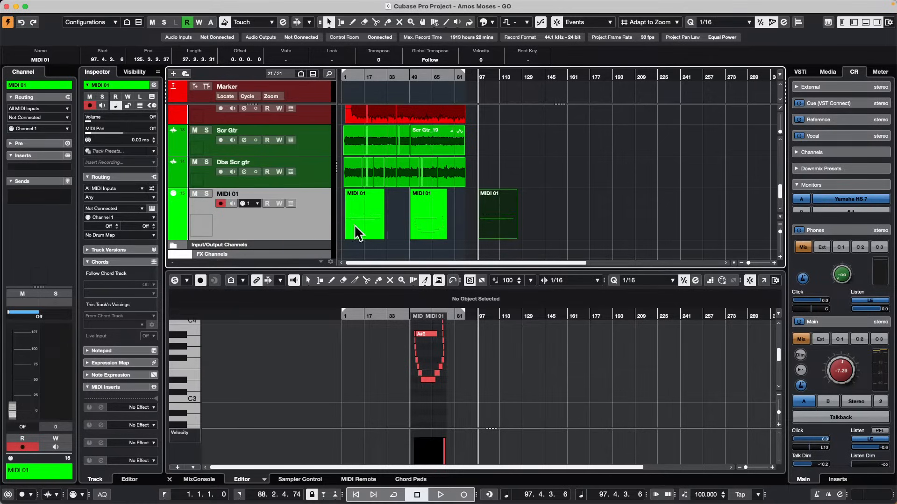
pyautogui.scroll(10, 480, 120)
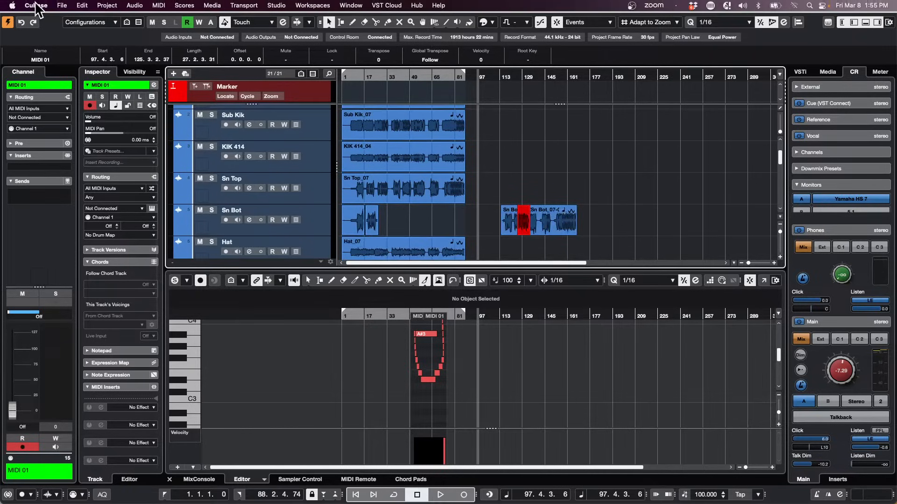
# Step: Turn on Delete Overlaps in the Editing preferences
pyautogui.click(37, 5)
pyautogui.click(44, 34)
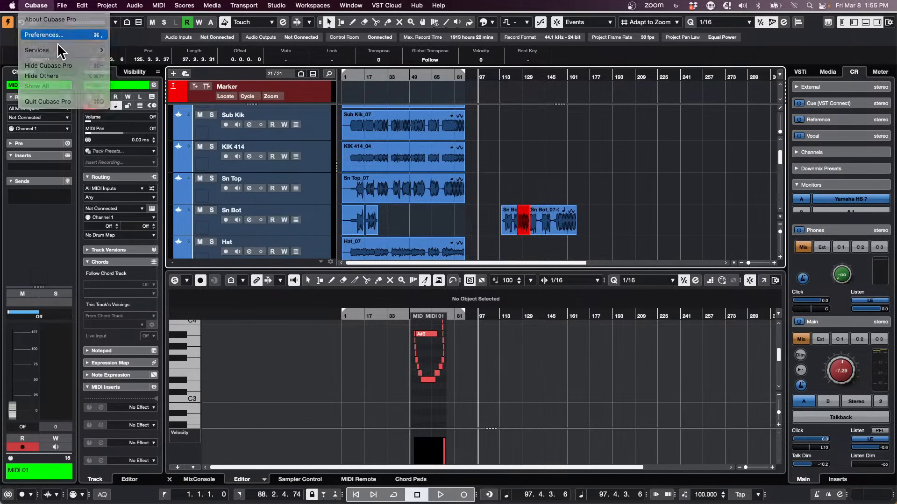
pyautogui.click(51, 52)
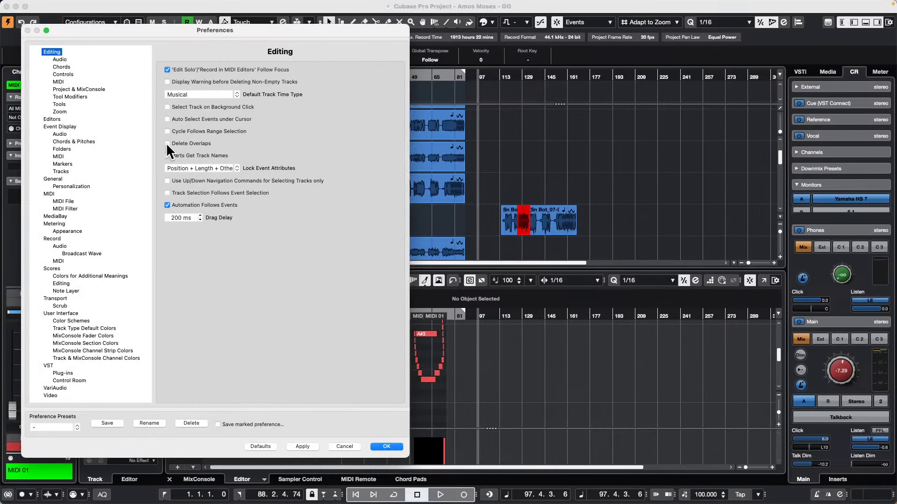
pyautogui.click(384, 445)
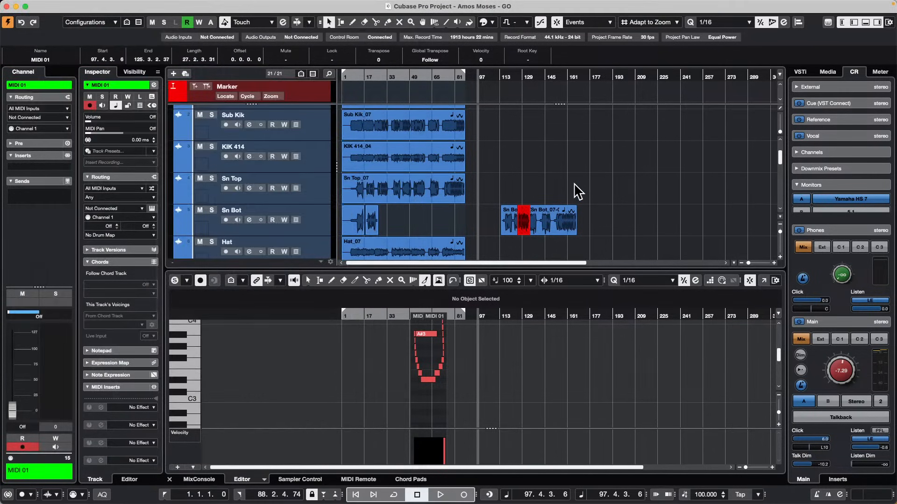
# Step: Move Sn Bot_07 later, test dropping the red slice onto it, then undo back to bar 125
pyautogui.moveTo(567, 221); pyautogui.dragTo(660, 219)
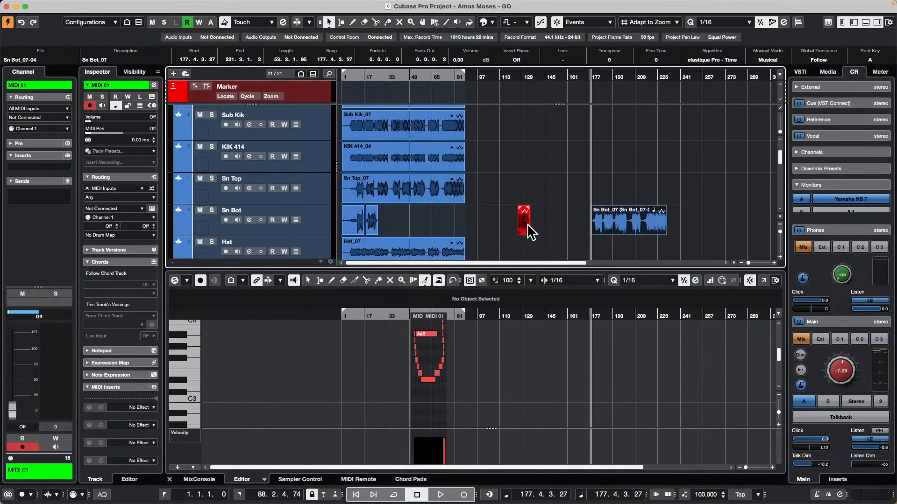
pyautogui.moveTo(524, 226); pyautogui.dragTo(655, 155)
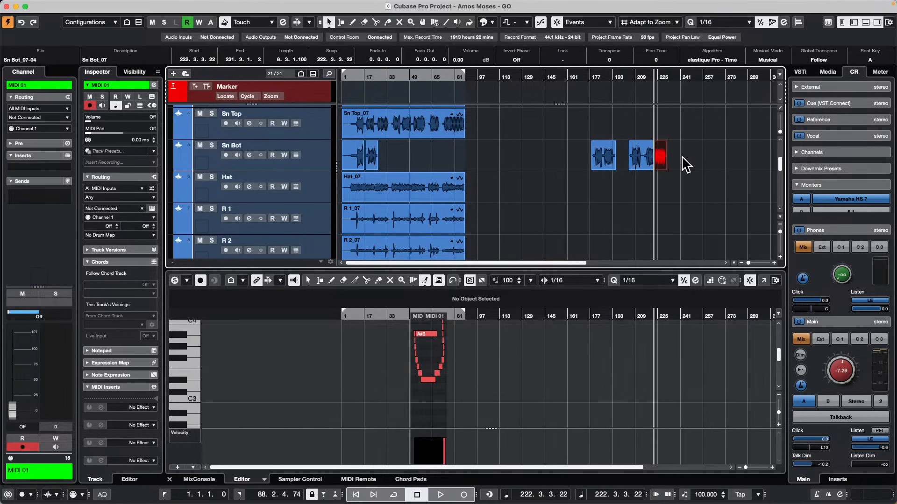
pyautogui.press('super+z')
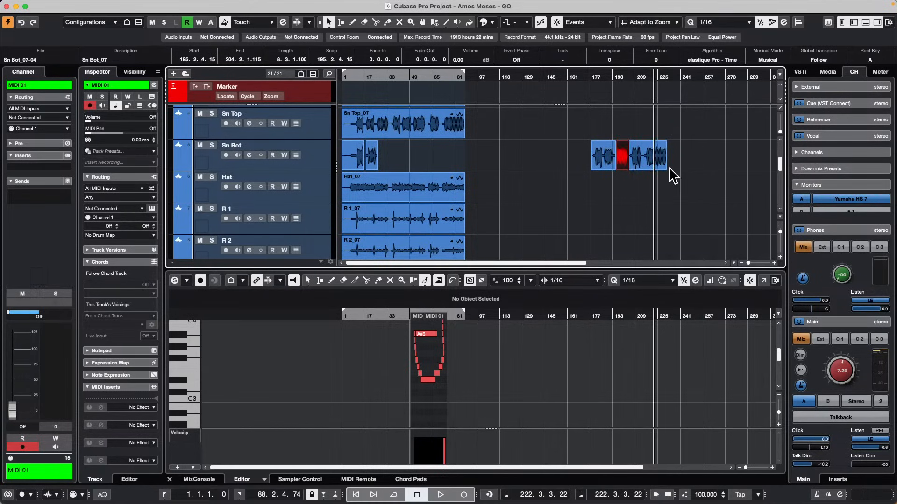
pyautogui.press('super+z')
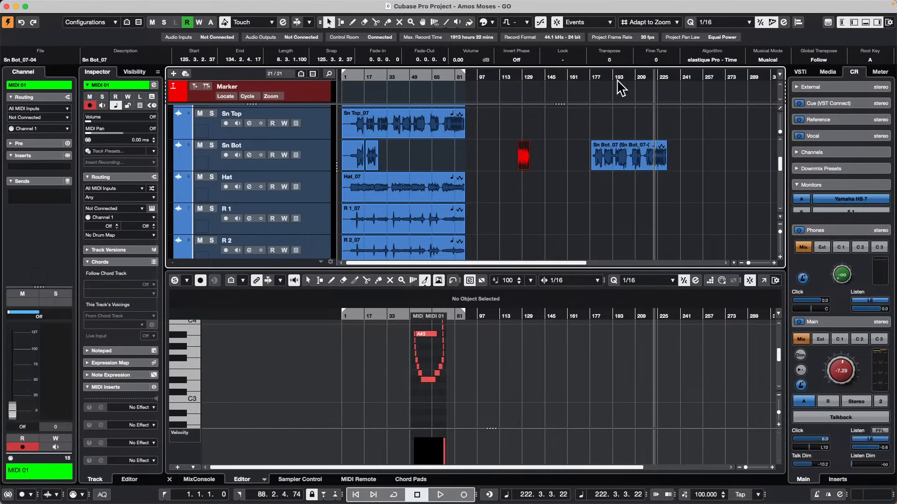
# Step: Enlarge the Sn Bot track, try the red slice over the blue event at bar 193, and undo
pyautogui.moveTo(630, 80); pyautogui.dragTo(604, 154)
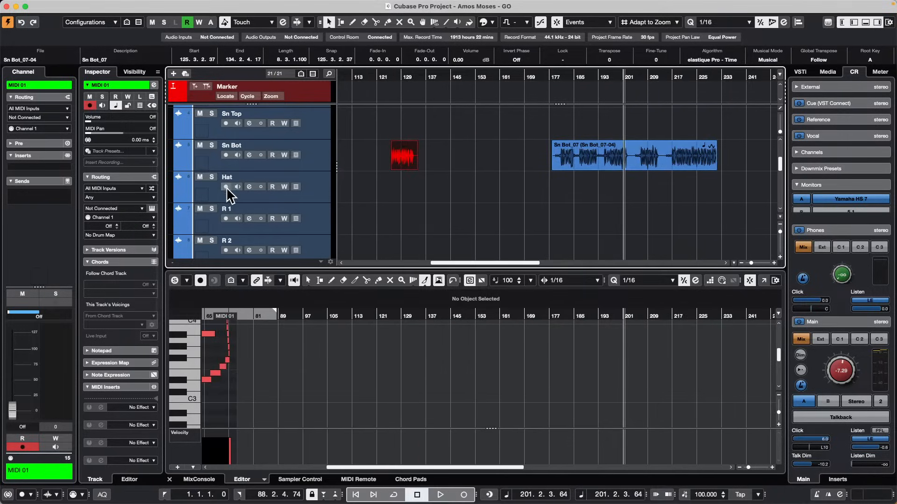
pyautogui.moveTo(267, 169); pyautogui.dragTo(260, 208)
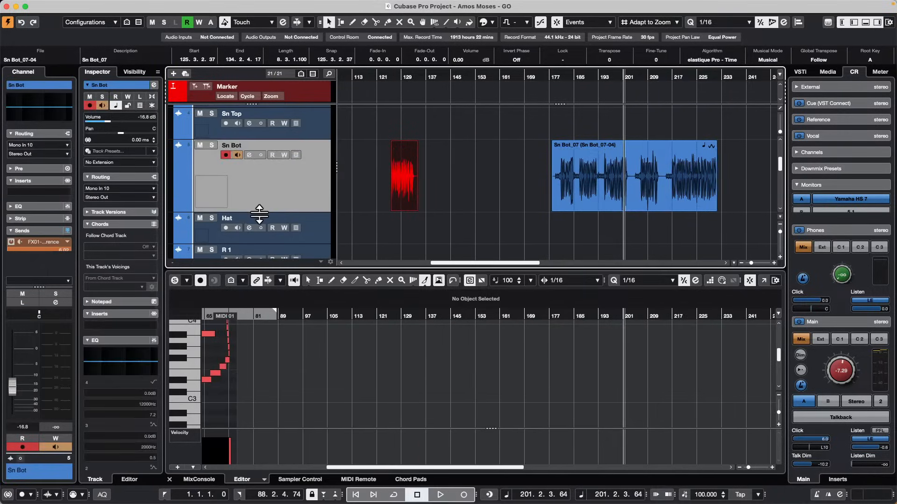
pyautogui.moveTo(403, 185); pyautogui.dragTo(611, 189)
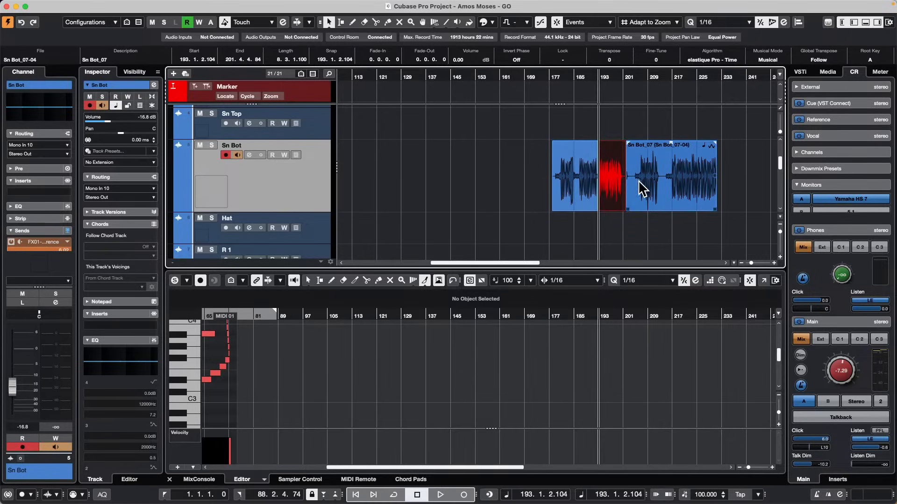
pyautogui.press('super+z')
# Step: Switch Delete Overlaps off again in the Editing preferences
pyautogui.click(46, 4)
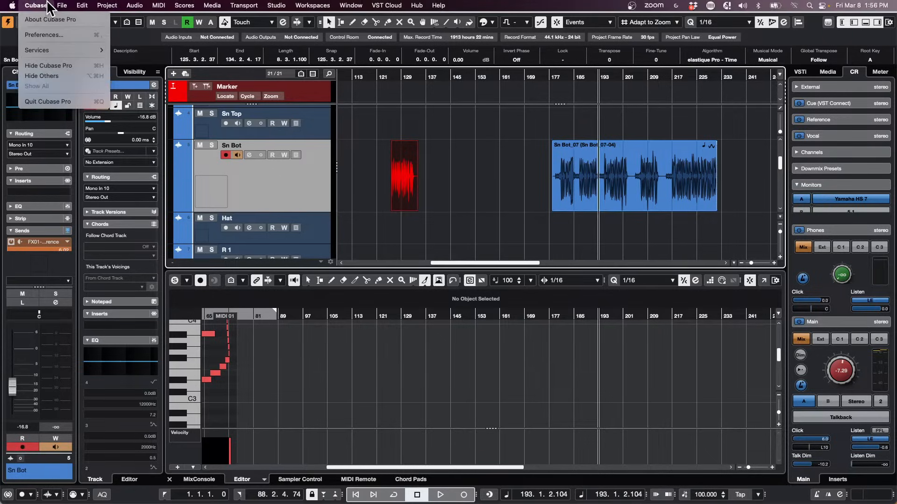
pyautogui.click(47, 35)
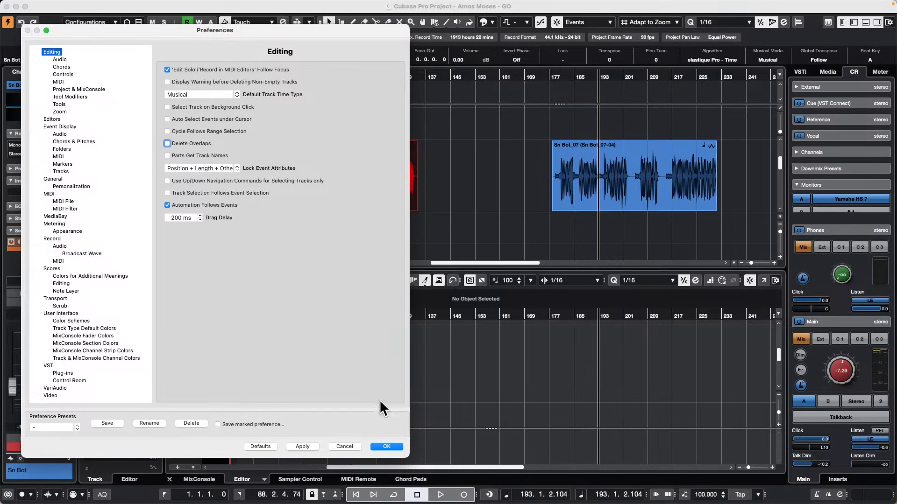
pyautogui.click(386, 446)
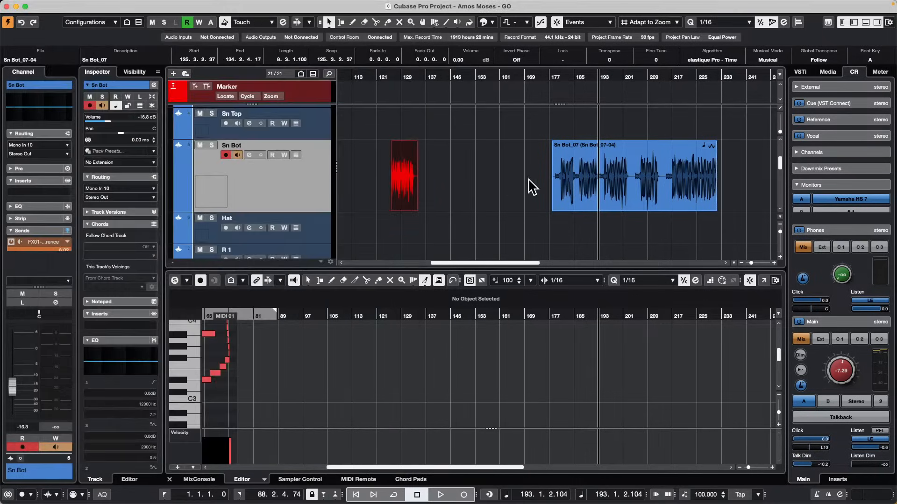
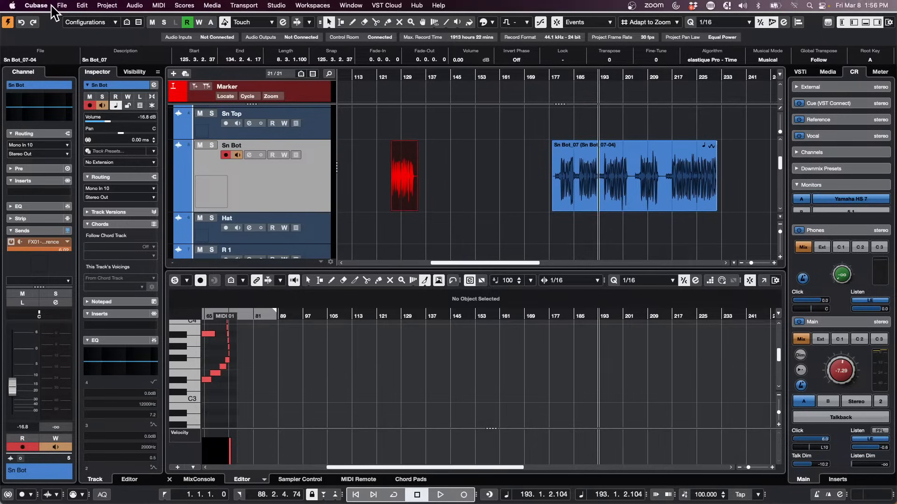
# Step: Create an empty project, Untitled2, located in the Allignment folder
pyautogui.click(61, 5)
pyautogui.moveTo(86, 220)
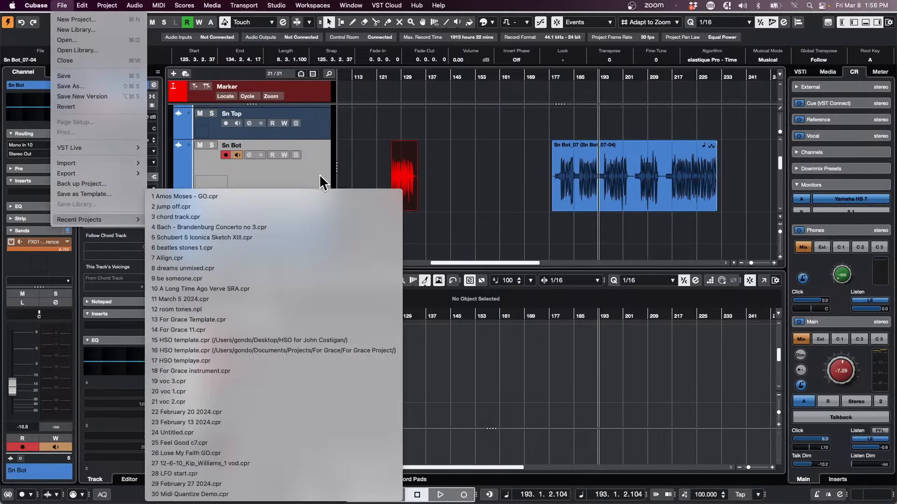
pyautogui.click(88, 20)
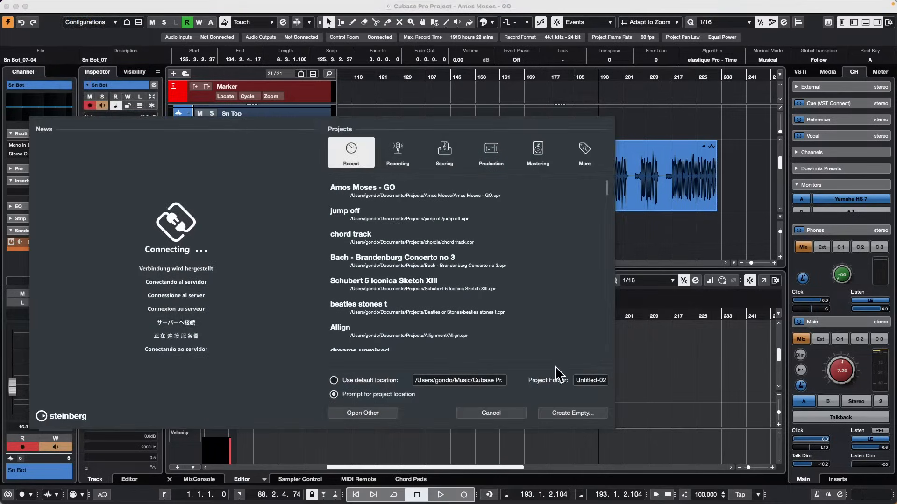
pyautogui.click(574, 416)
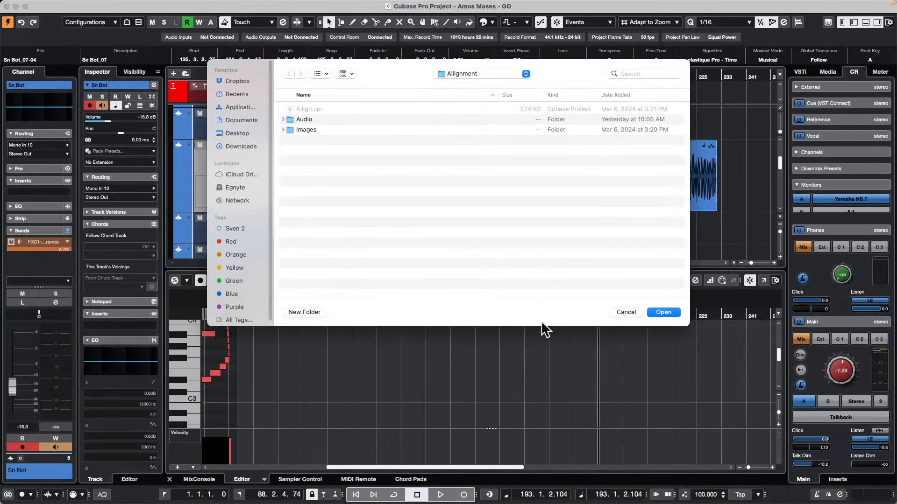
pyautogui.click(663, 312)
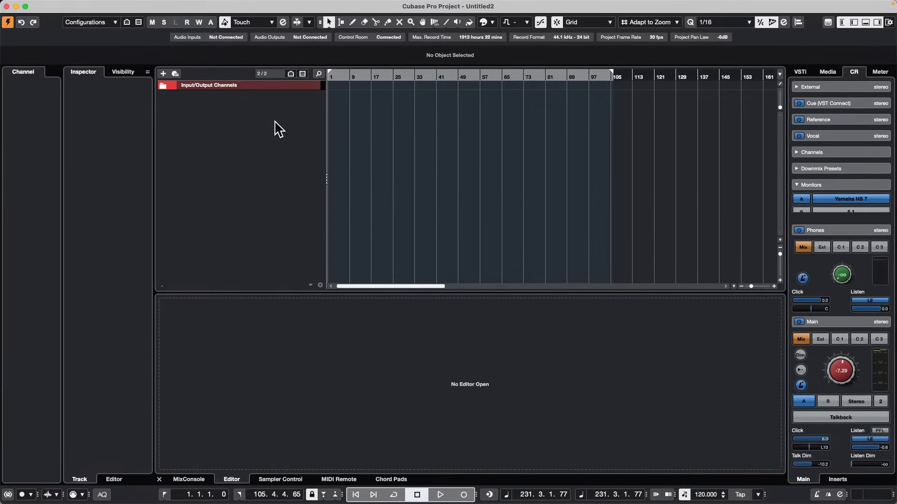
# Step: Add the 090 2 drums loop from Loops & Samples > Drum Loops as a new track
pyautogui.click(829, 73)
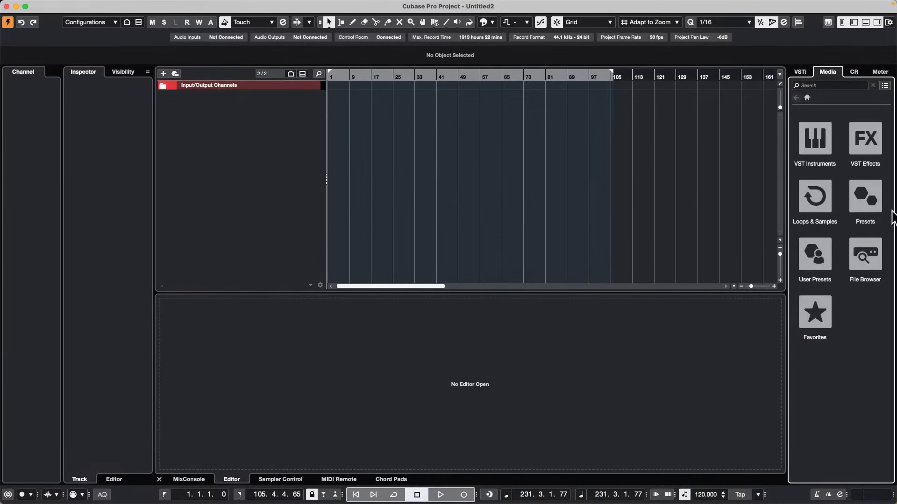
pyautogui.click(822, 203)
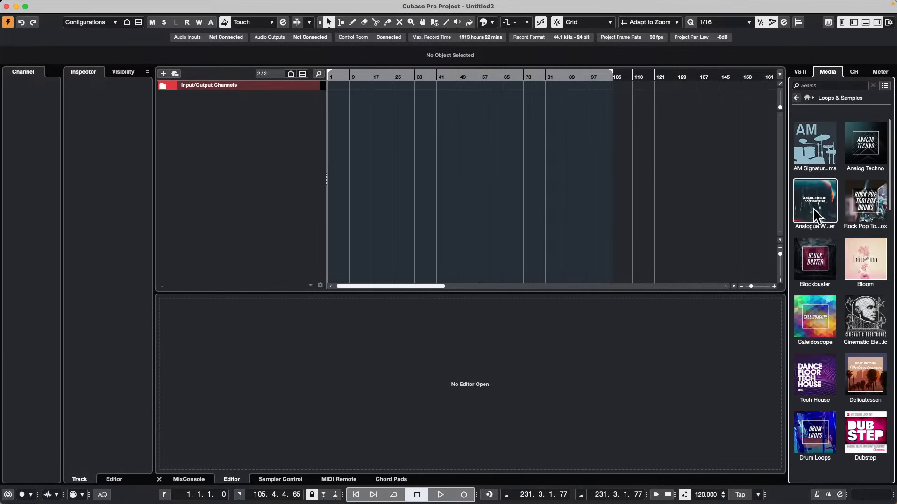
pyautogui.scroll(-10, 818, 294)
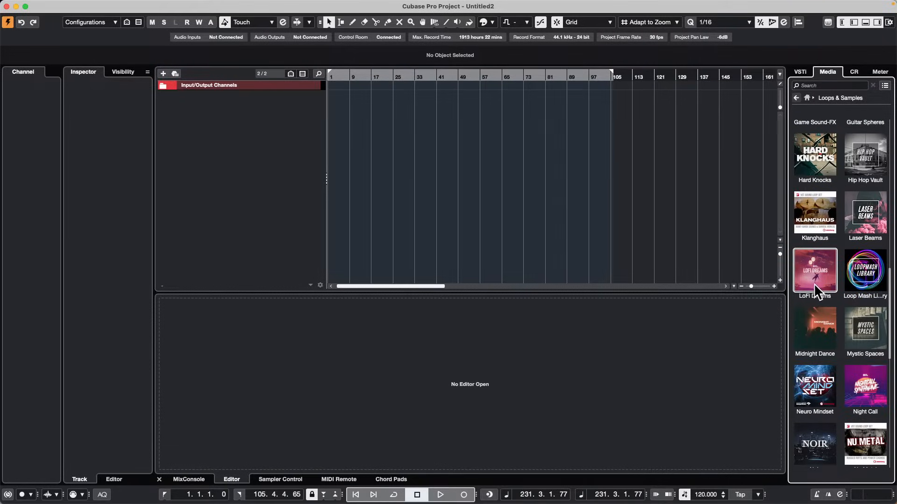
pyautogui.scroll(4, 815, 291)
pyautogui.scroll(3, 816, 285)
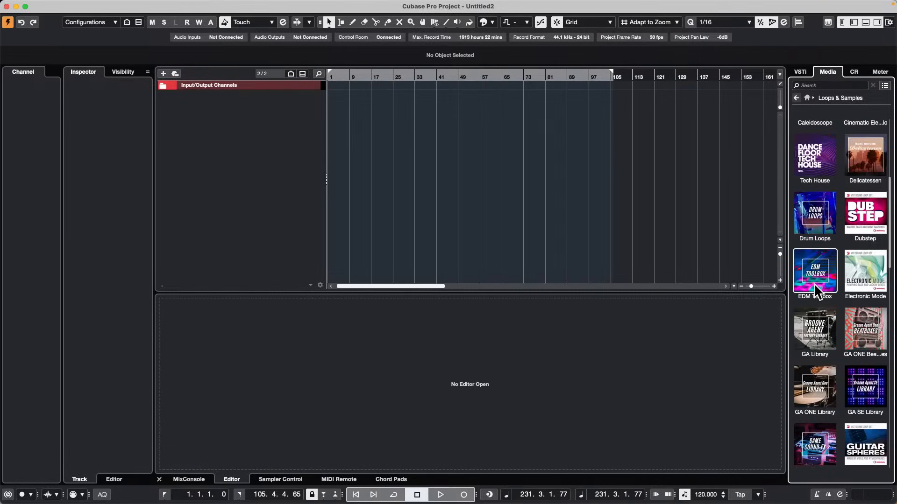
pyautogui.click(817, 224)
pyautogui.moveTo(817, 319); pyautogui.dragTo(301, 99)
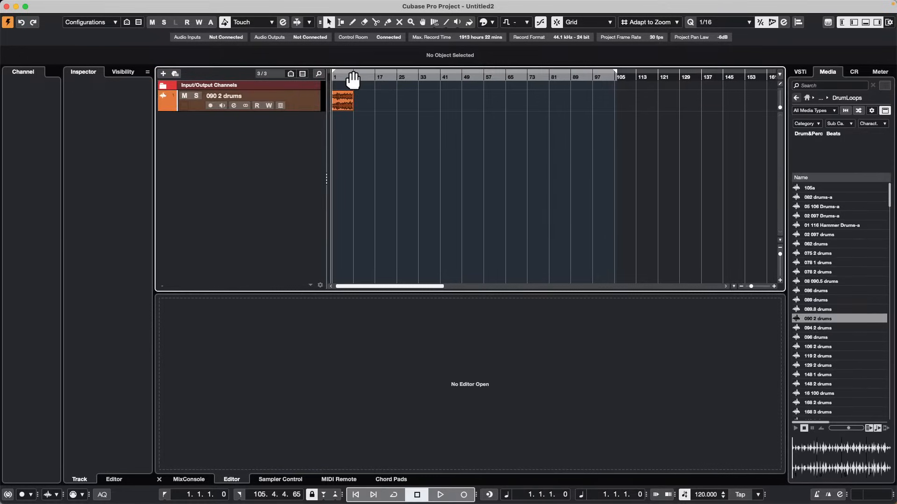
# Step: Convert the 090 2 drums event into an audio part with Audio > Events to Part
pyautogui.press('h')
pyautogui.press('h')
pyautogui.press('h')
pyautogui.press('h')
pyautogui.press('h')
pyautogui.press('h')
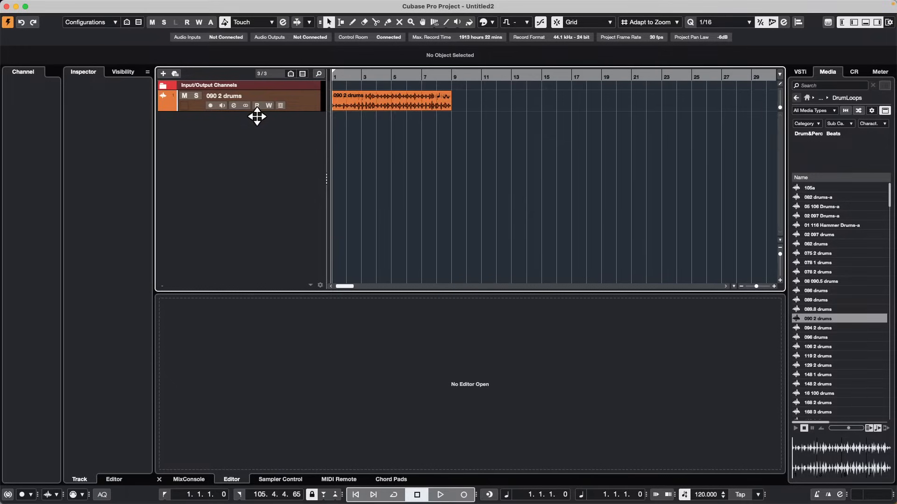
pyautogui.click(383, 108)
pyautogui.click(109, 6)
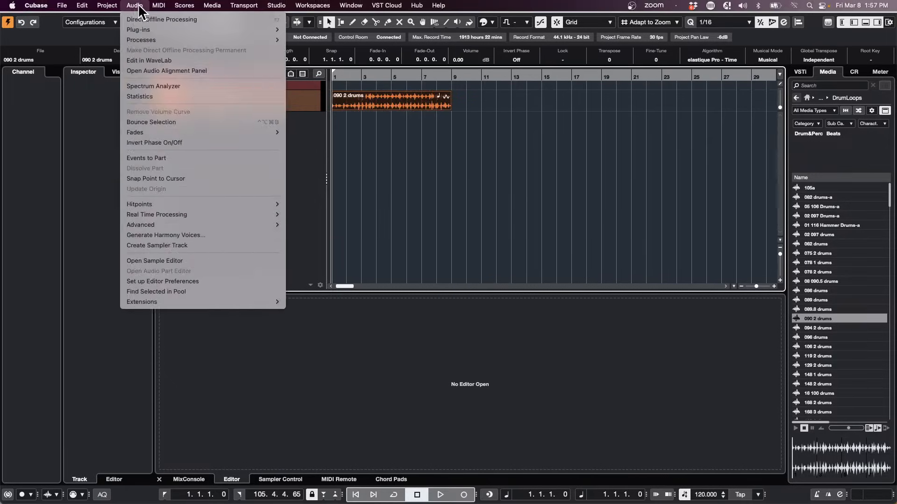
pyautogui.moveTo(158, 216)
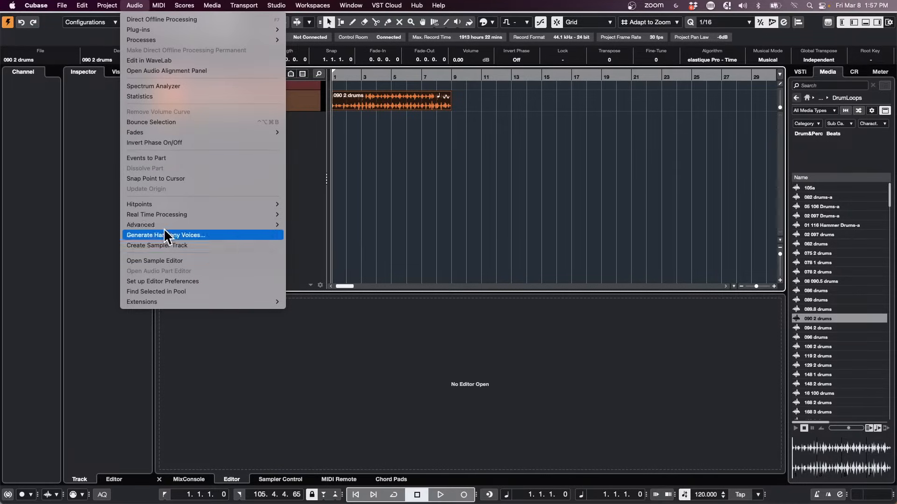
pyautogui.moveTo(160, 134)
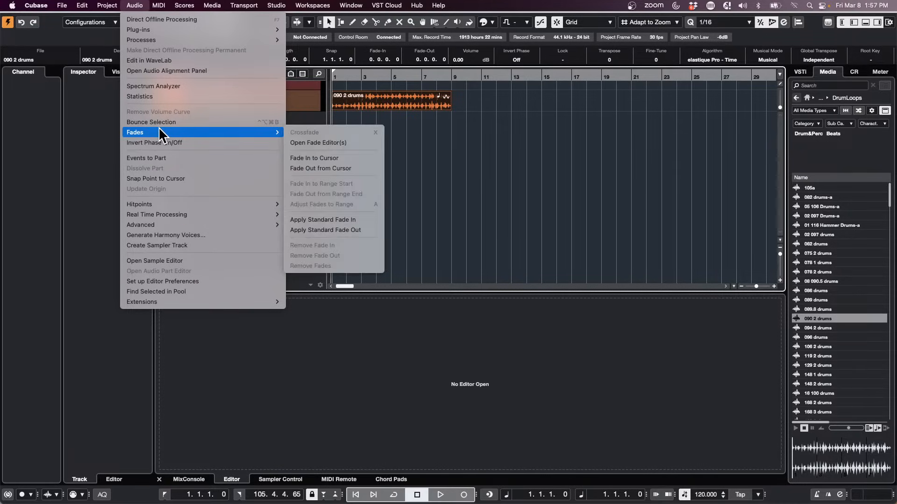
pyautogui.click(164, 158)
# Step: Drop the 129 2 drums, 16 100 drums and 168 3 drums loops into the 090 2 drums part
pyautogui.doubleClick(367, 99)
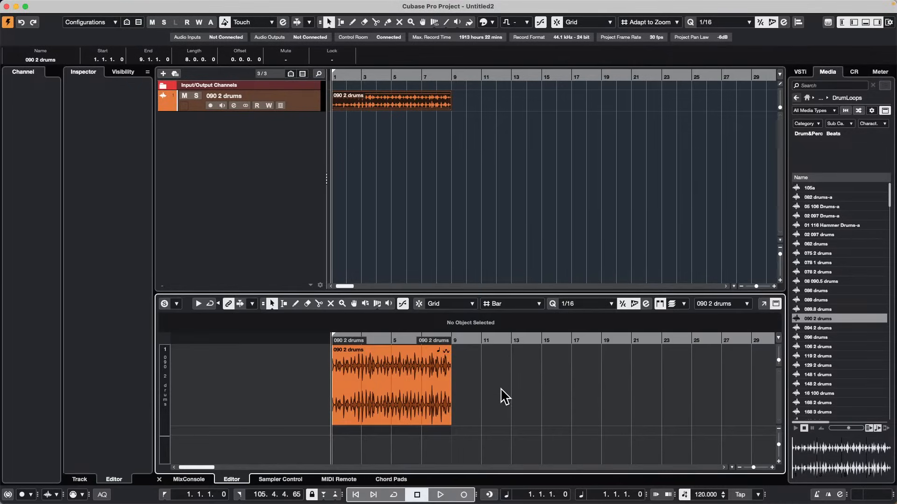
pyautogui.moveTo(821, 365); pyautogui.dragTo(335, 439)
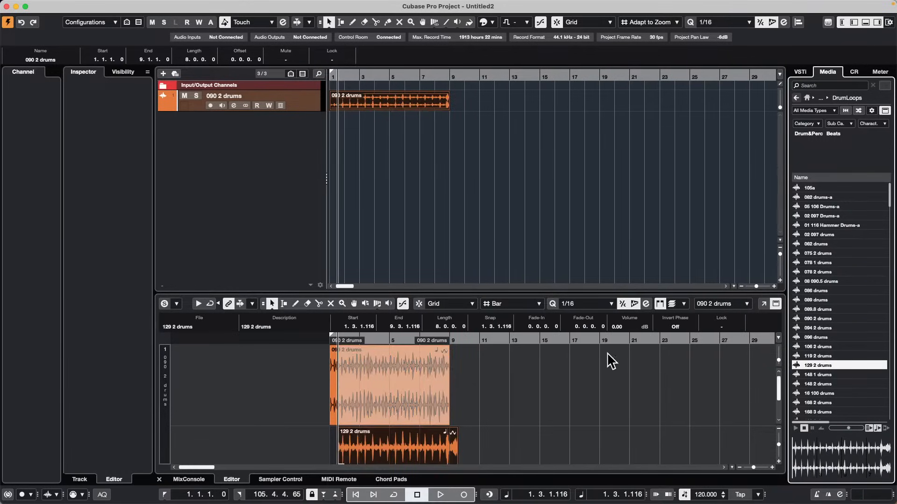
pyautogui.scroll(-3, 605, 369)
pyautogui.moveTo(824, 395); pyautogui.dragTo(332, 455)
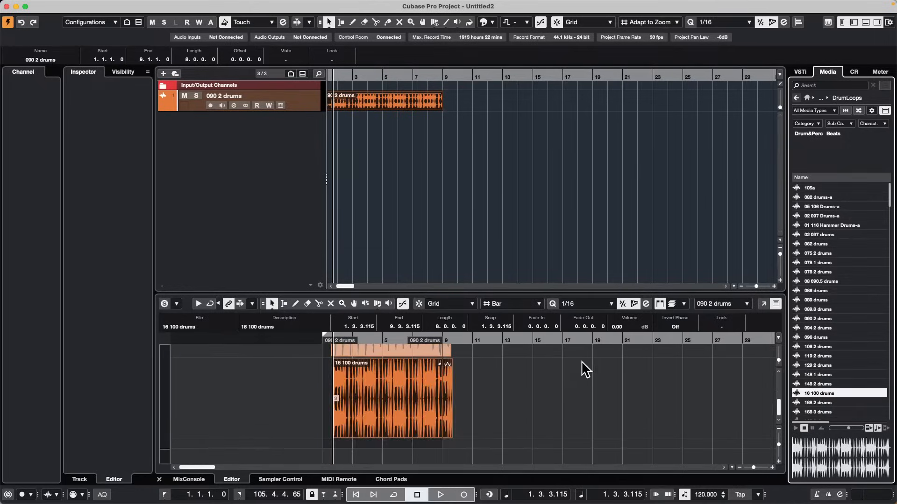
pyautogui.moveTo(822, 413); pyautogui.dragTo(319, 457)
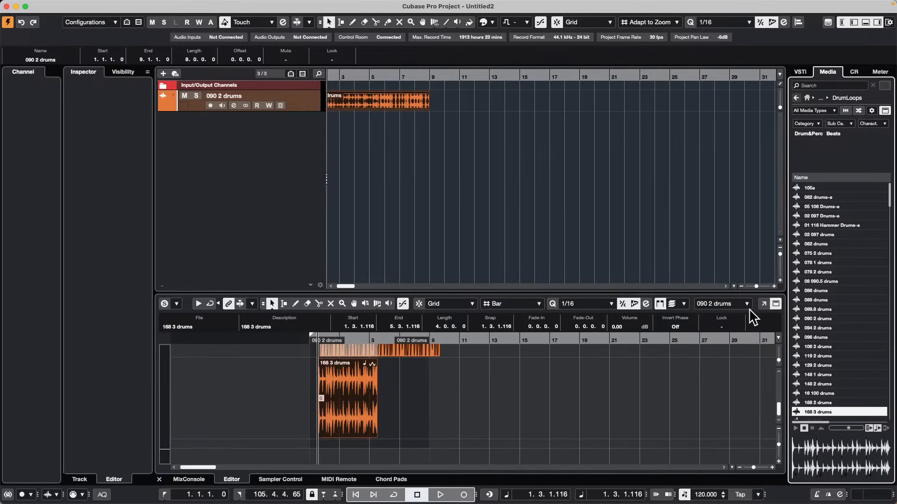
# Step: Open the part editor in its own window and move 168 3 drums to start at bar 4
pyautogui.click(764, 304)
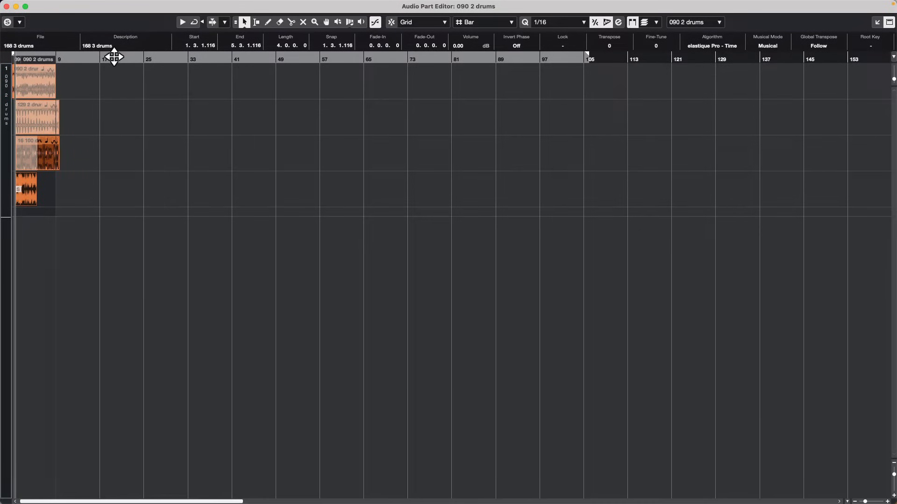
pyautogui.moveTo(15, 59); pyautogui.dragTo(59, 87)
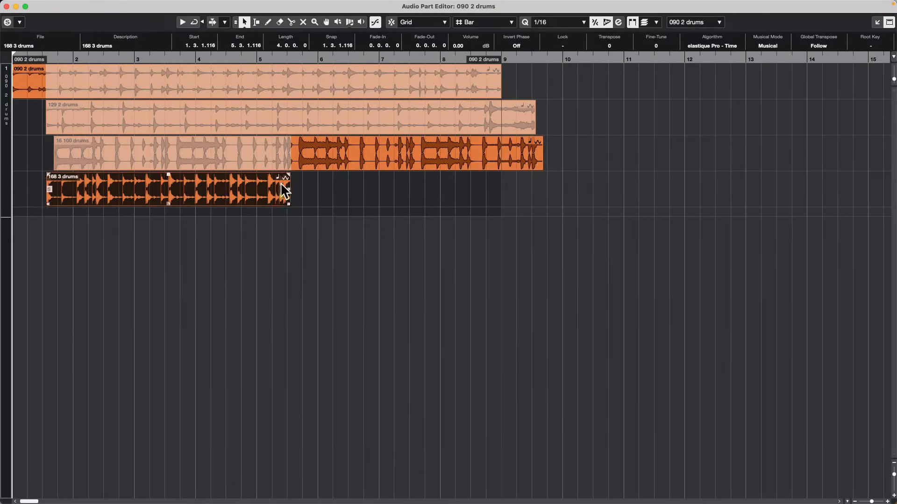
pyautogui.click(213, 193)
pyautogui.moveTo(241, 203); pyautogui.dragTo(402, 204)
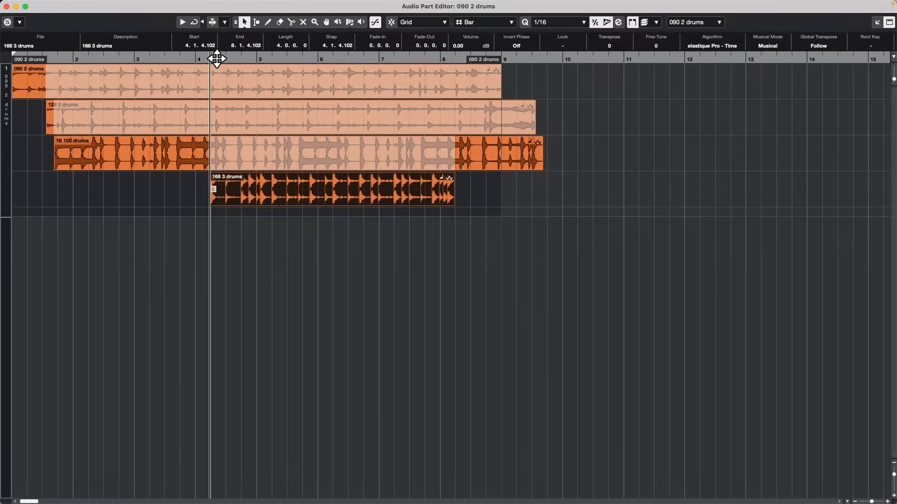
pyautogui.click(217, 59)
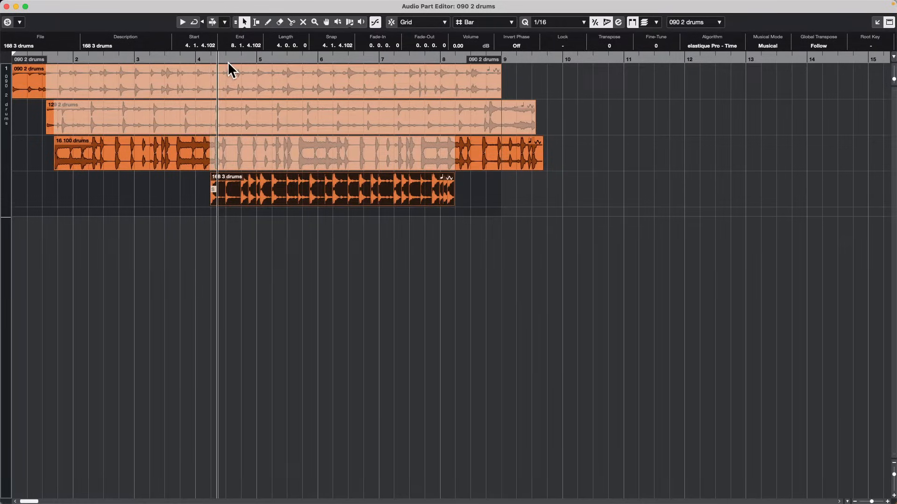
# Step: Browse the Edit menu commands and call up the tool palette over the events
pyautogui.click(82, 6)
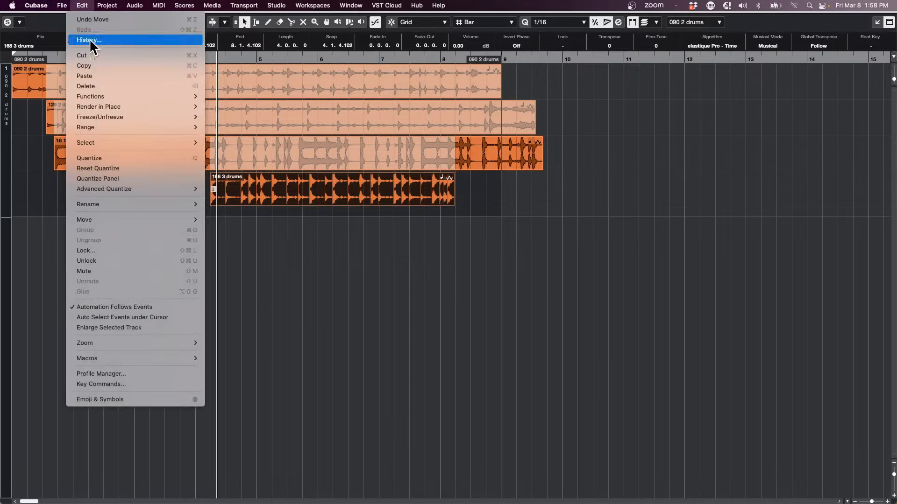
pyautogui.moveTo(131, 129)
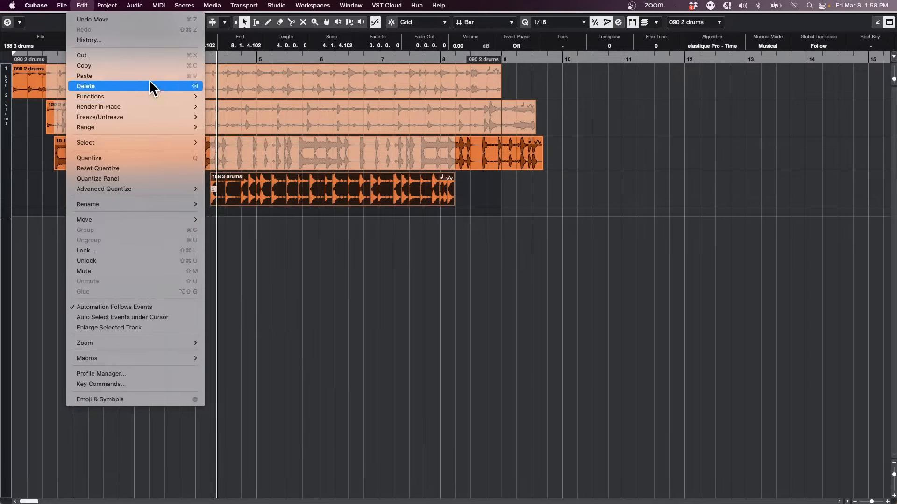
pyautogui.moveTo(140, 97)
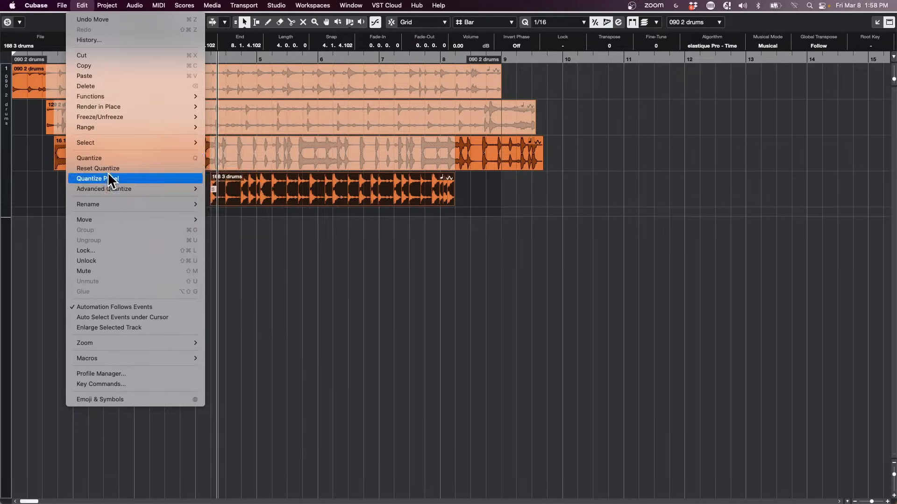
pyautogui.moveTo(126, 146)
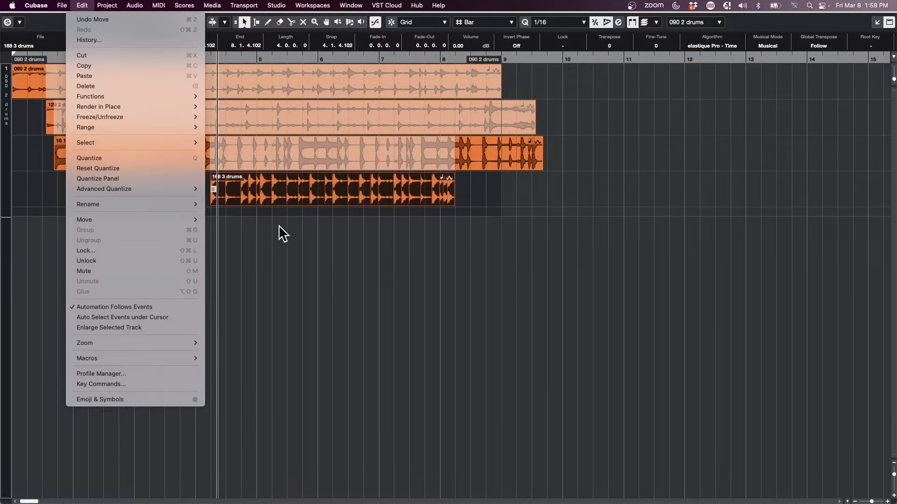
pyautogui.rightClick(236, 220)
# Step: Split all four drum lanes at bars 4 and 6 with the Scissors tool
pyautogui.click(282, 218)
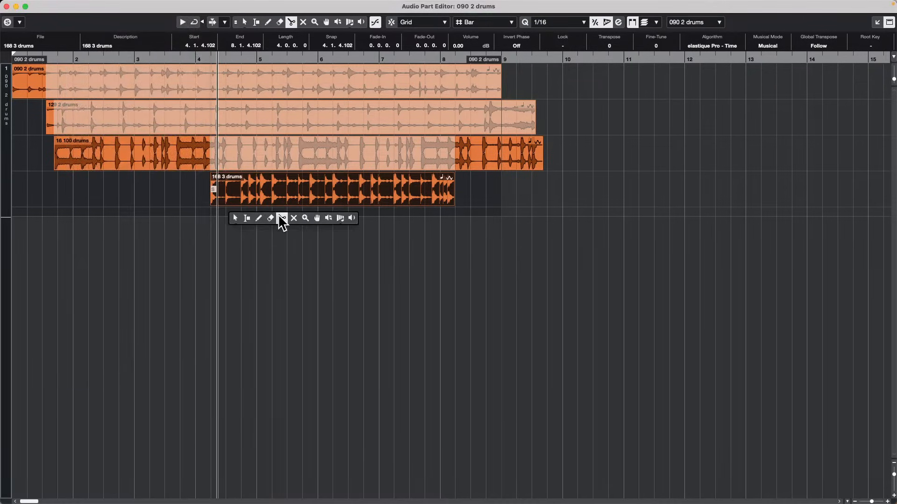
pyautogui.click(223, 159)
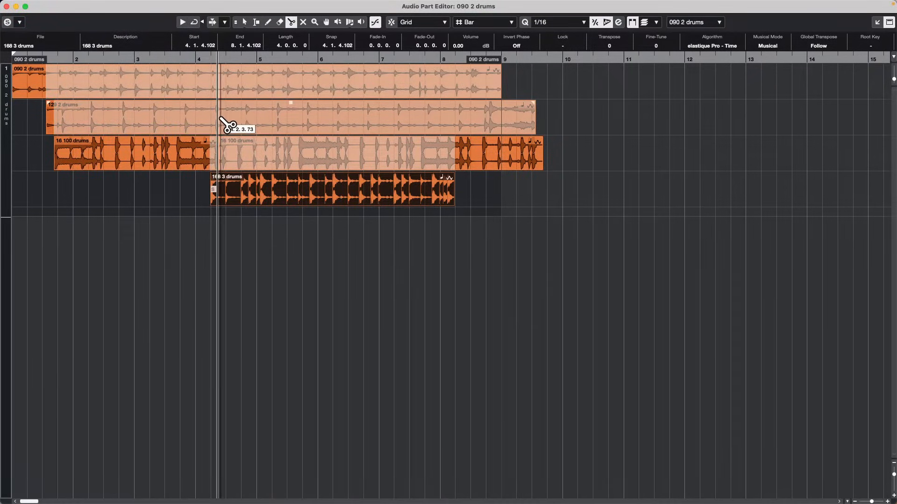
pyautogui.click(218, 118)
pyautogui.click(219, 90)
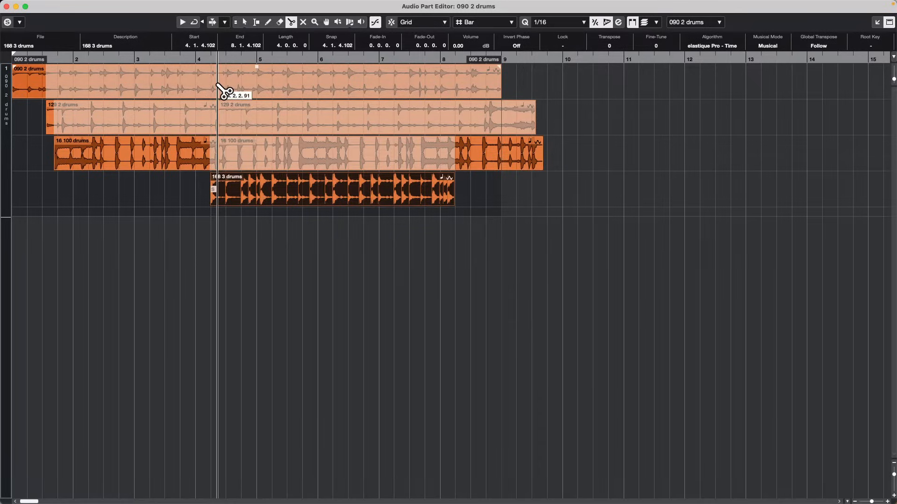
pyautogui.click(319, 84)
pyautogui.click(321, 116)
pyautogui.click(322, 151)
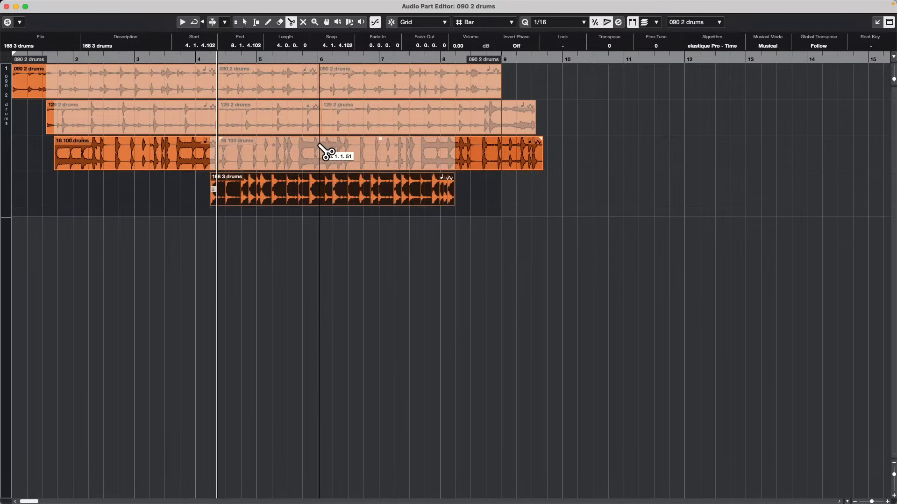
pyautogui.click(322, 186)
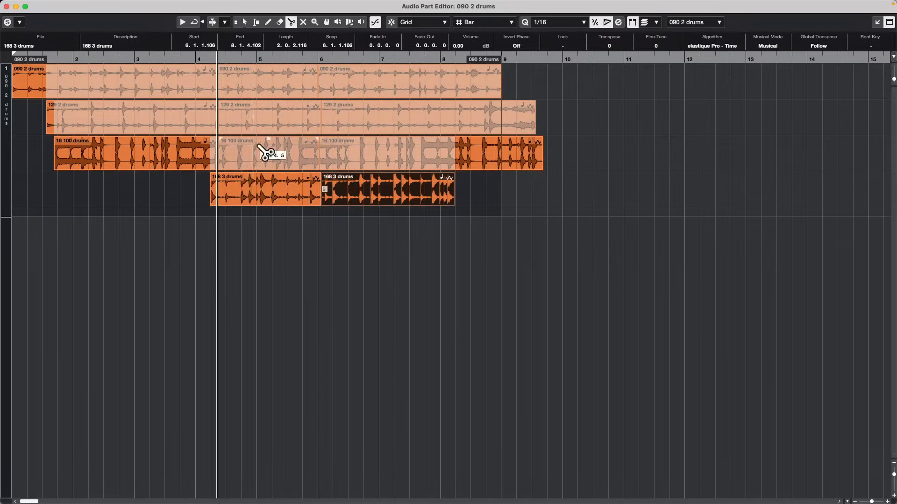
# Step: Bring the middle 090 2 drums section to the front
pyautogui.press('1')
pyautogui.click(272, 120)
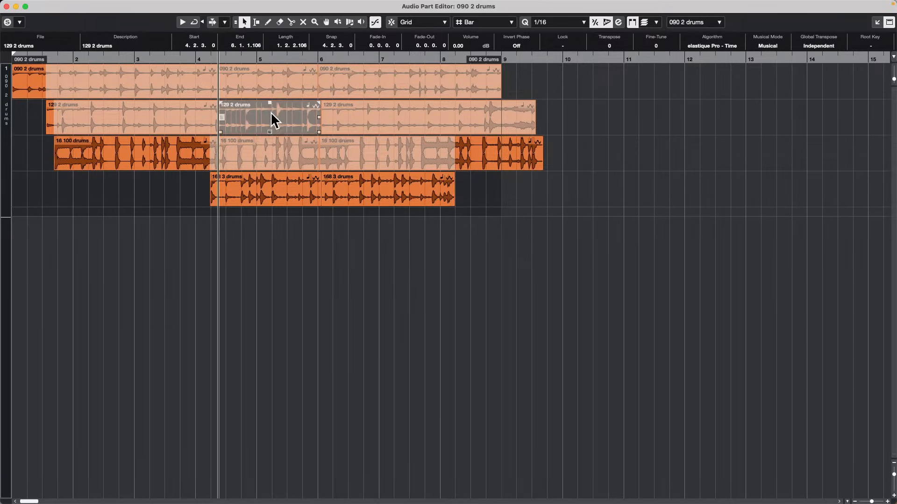
pyautogui.click(280, 86)
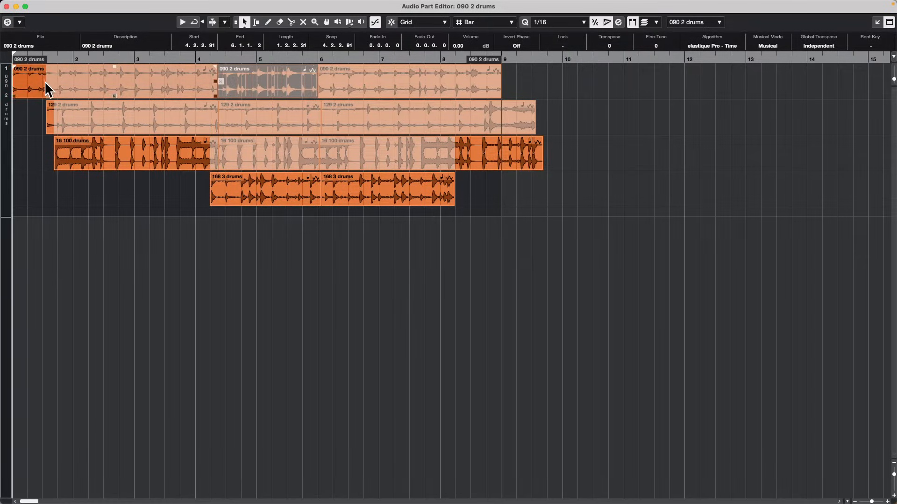
pyautogui.click(41, 95)
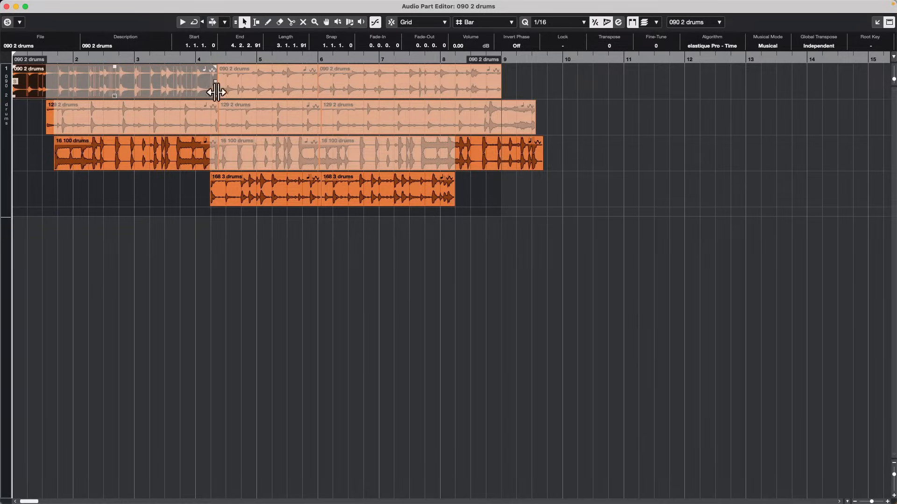
pyautogui.click(262, 92)
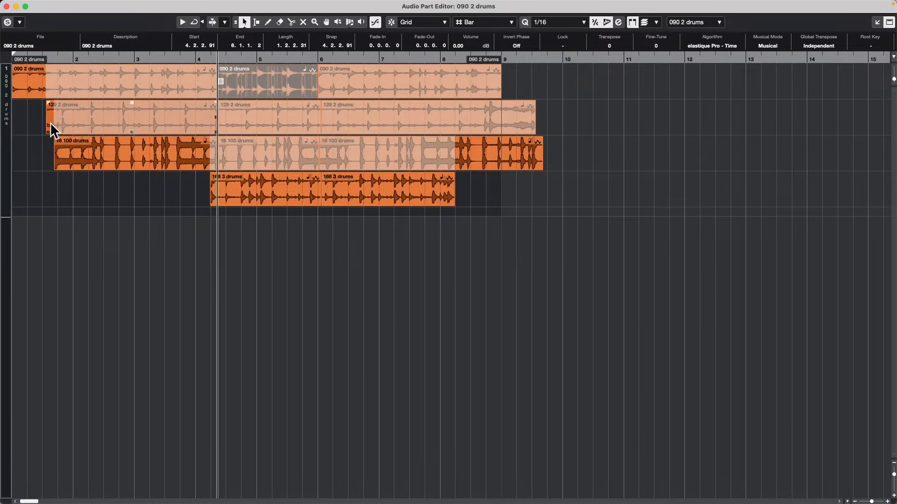
pyautogui.click(124, 161)
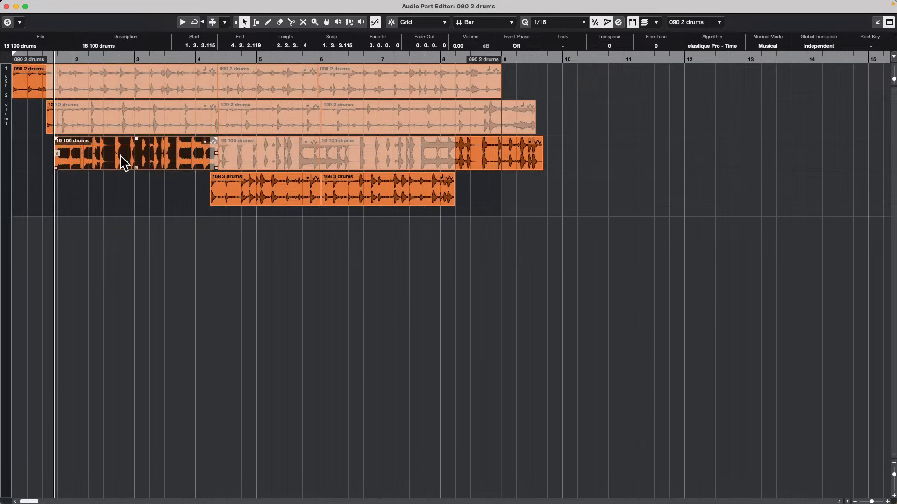
pyautogui.click(231, 192)
pyautogui.click(249, 97)
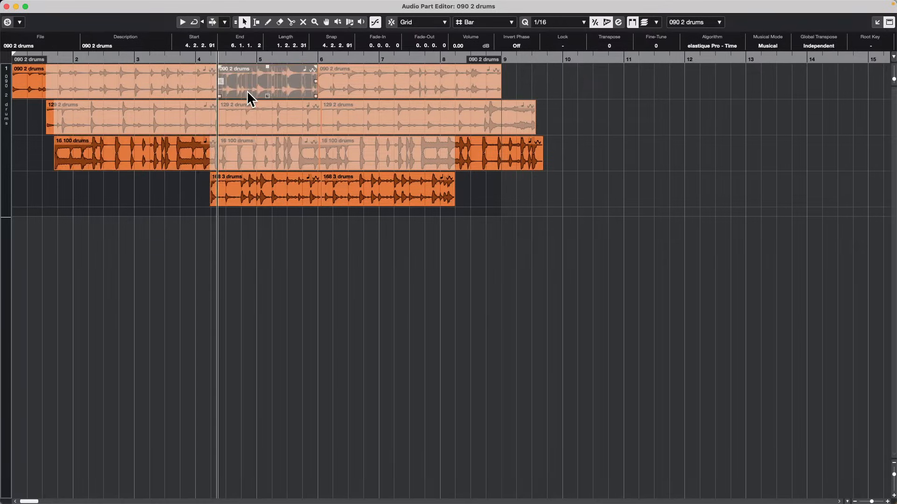
pyautogui.click(82, 5)
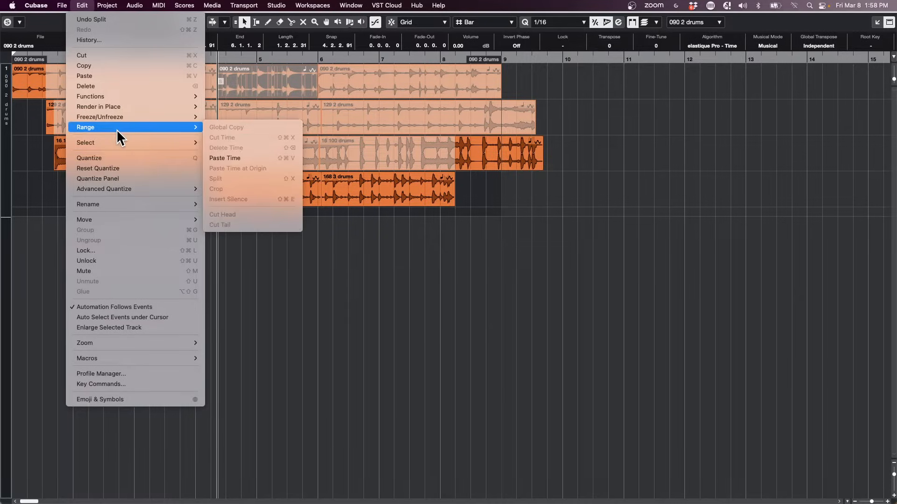
pyautogui.moveTo(102, 220)
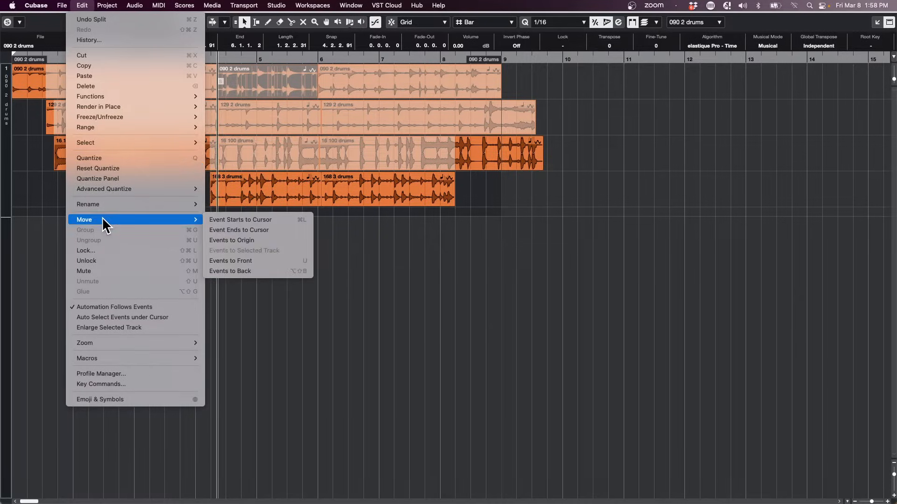
pyautogui.click(256, 261)
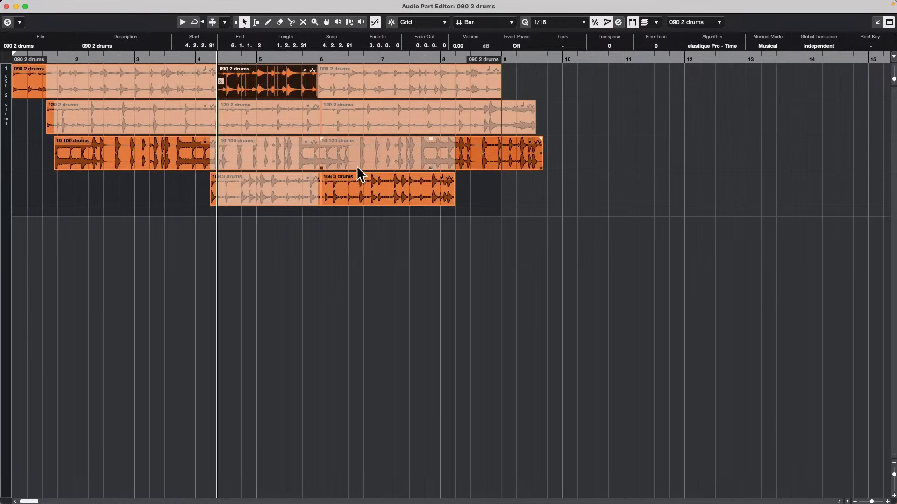
# Step: Cut a piece from the 129 2 drums take near bar 6 and bring it to the front
pyautogui.rightClick(346, 118)
pyautogui.click(382, 119)
pyautogui.click(393, 118)
pyautogui.click(347, 122)
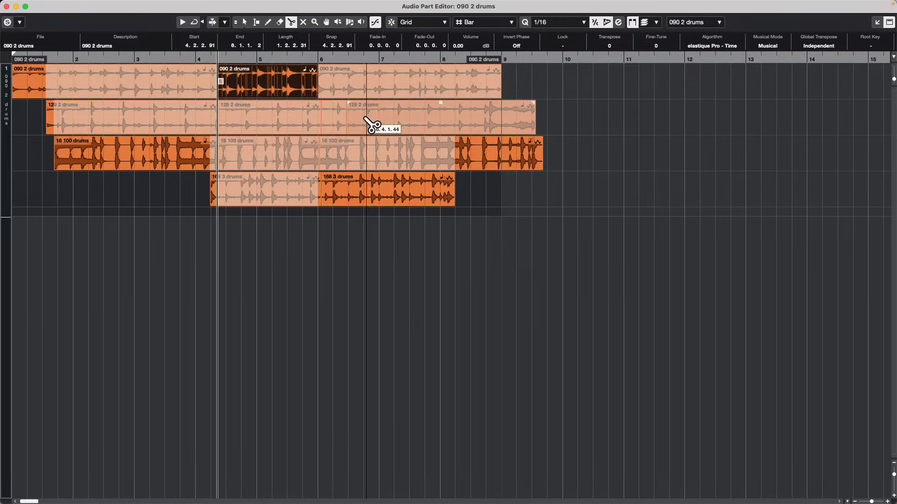
pyautogui.click(397, 123)
pyautogui.rightClick(379, 122)
pyautogui.click(383, 123)
pyautogui.click(380, 125)
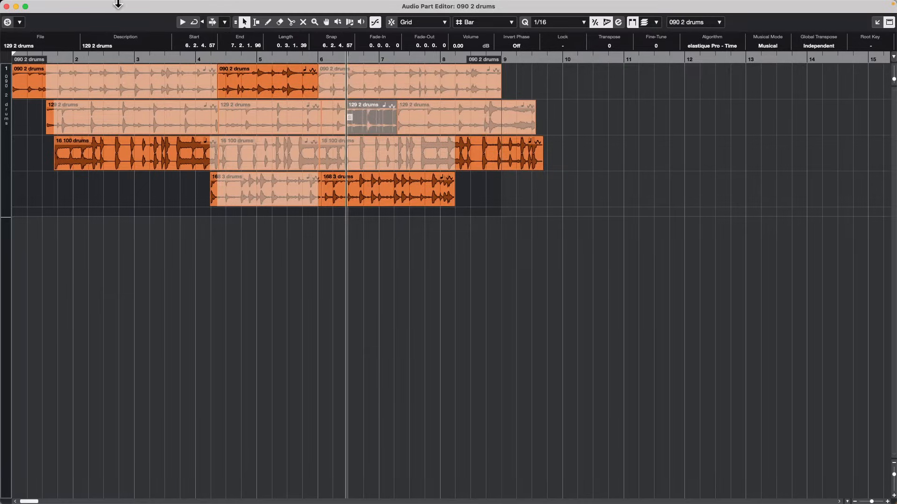
pyautogui.click(107, 5)
pyautogui.moveTo(83, 5)
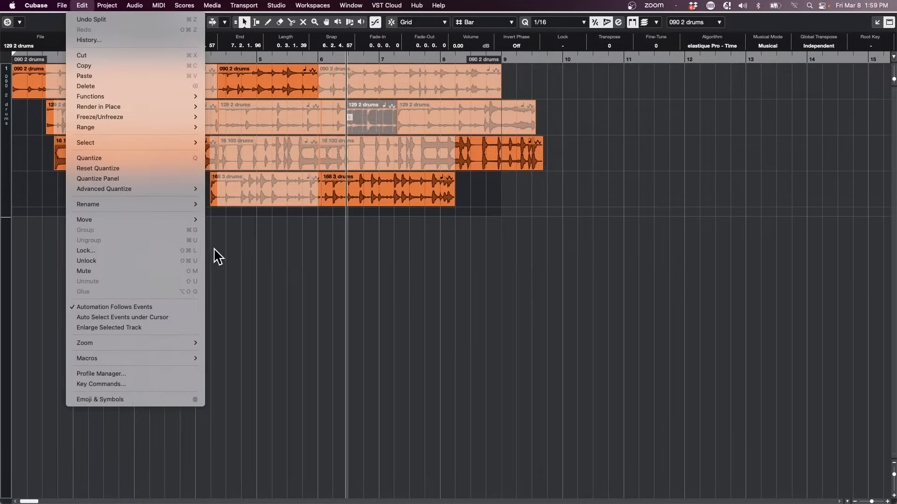
pyautogui.moveTo(185, 220)
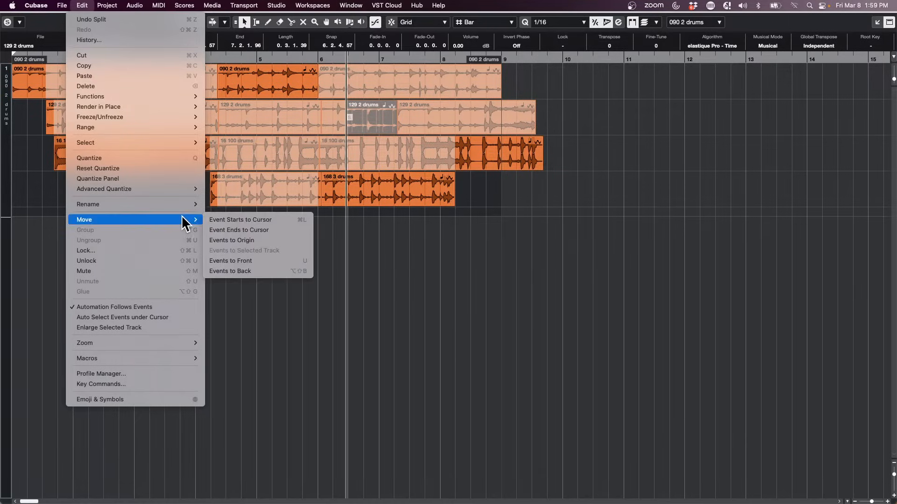
pyautogui.click(256, 260)
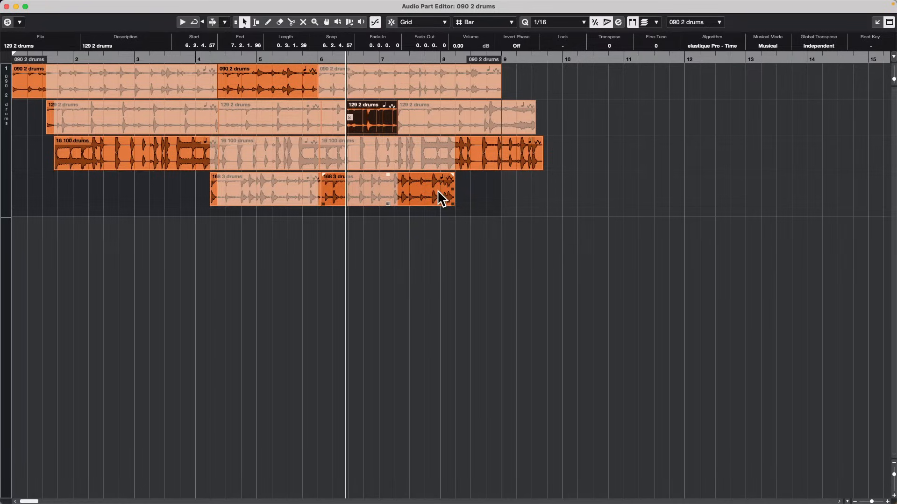
# Step: Send the 168 3 drums section after bar 6 to the back
pyautogui.click(441, 198)
pyautogui.click(62, 5)
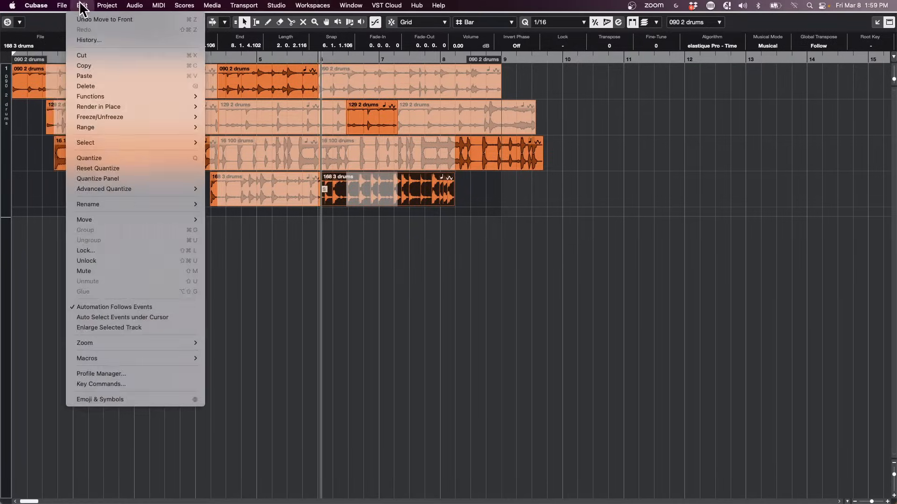
pyautogui.moveTo(99, 222)
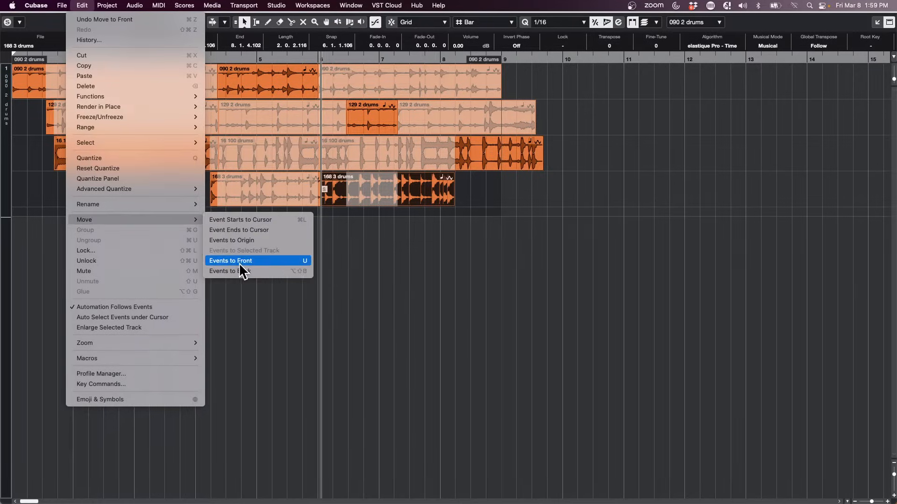
pyautogui.click(247, 271)
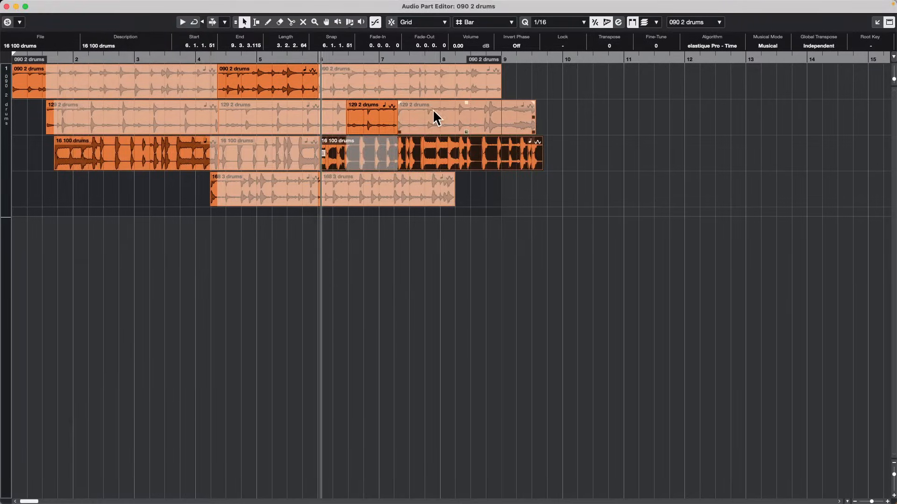
# Step: Cut the 129 2 drums take at bars 8 and 9 and bring that piece to the front
pyautogui.rightClick(421, 159)
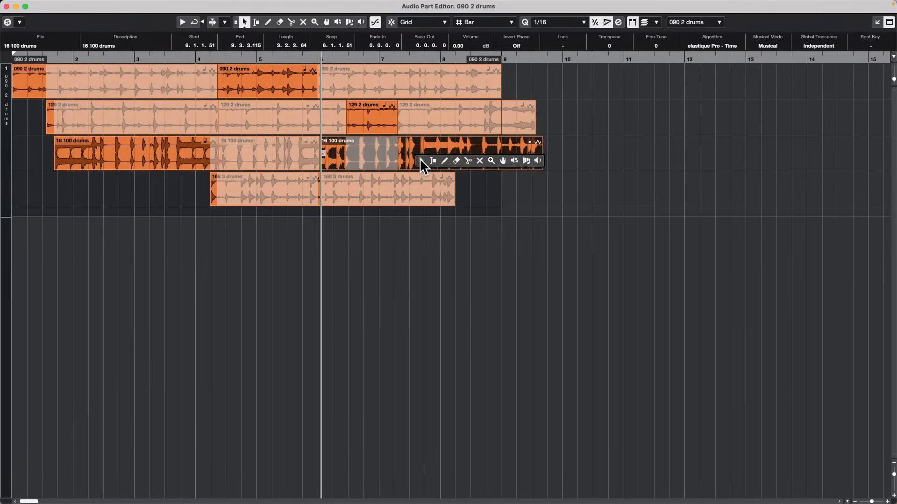
pyautogui.click(469, 161)
pyautogui.click(444, 123)
pyautogui.click(501, 122)
pyautogui.rightClick(447, 123)
pyautogui.click(449, 123)
pyautogui.click(473, 126)
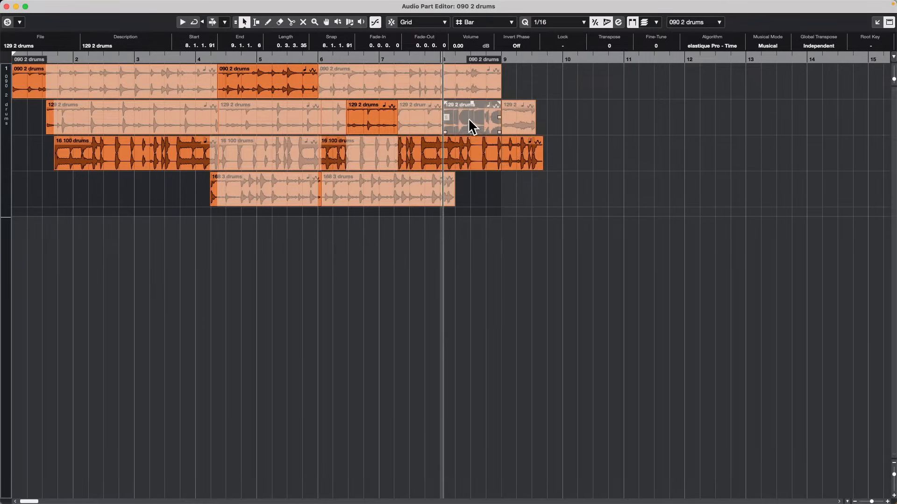
pyautogui.click(68, 6)
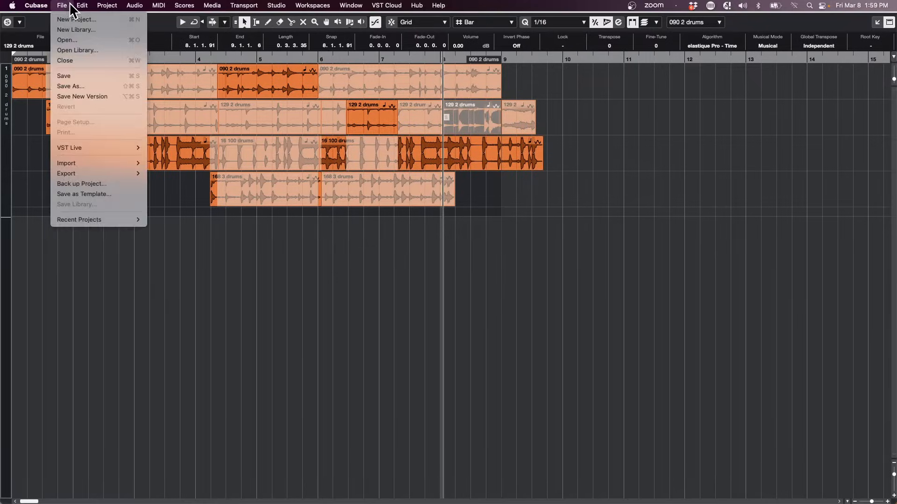
pyautogui.moveTo(82, 5)
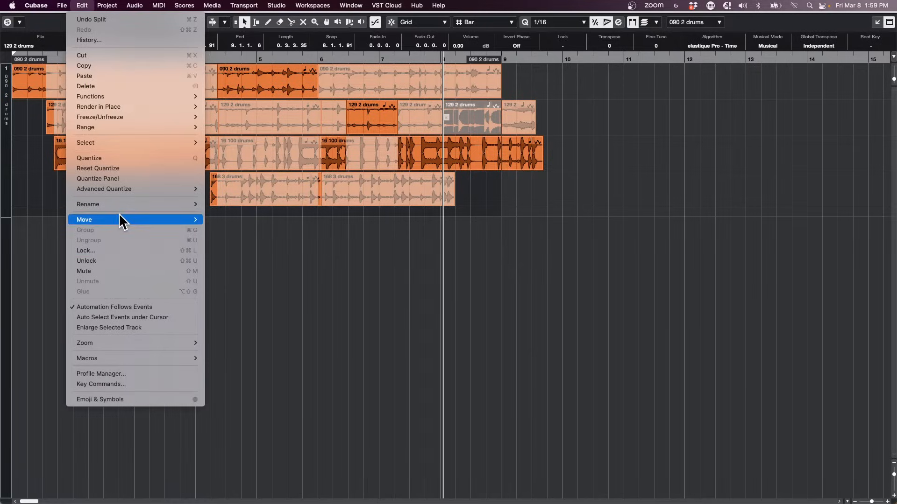
pyautogui.moveTo(122, 222)
pyautogui.click(256, 260)
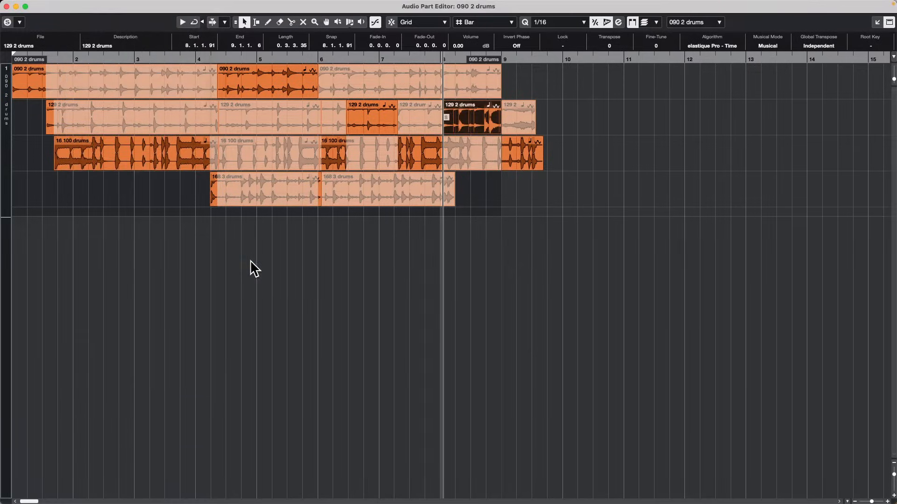
# Step: Return the playhead to the start and briefly audition the arrangement
pyautogui.moveTo(85, 60); pyautogui.dragTo(4, 44)
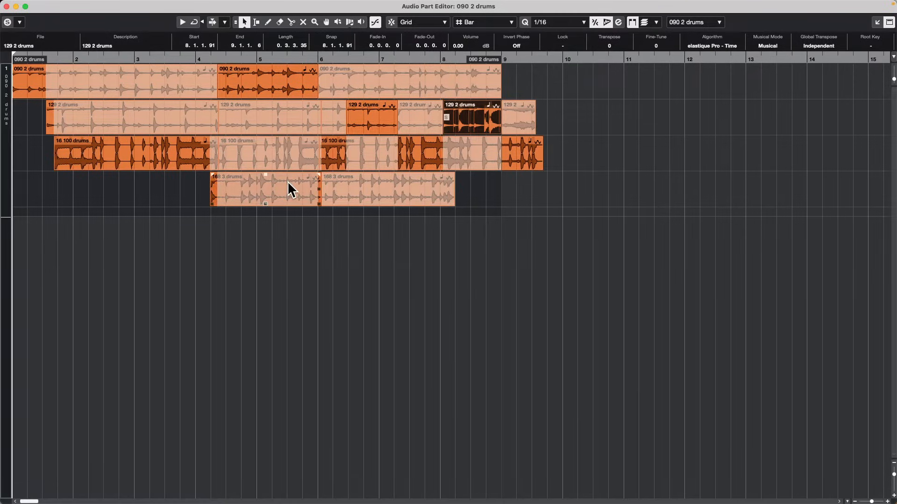
pyautogui.click(91, 58)
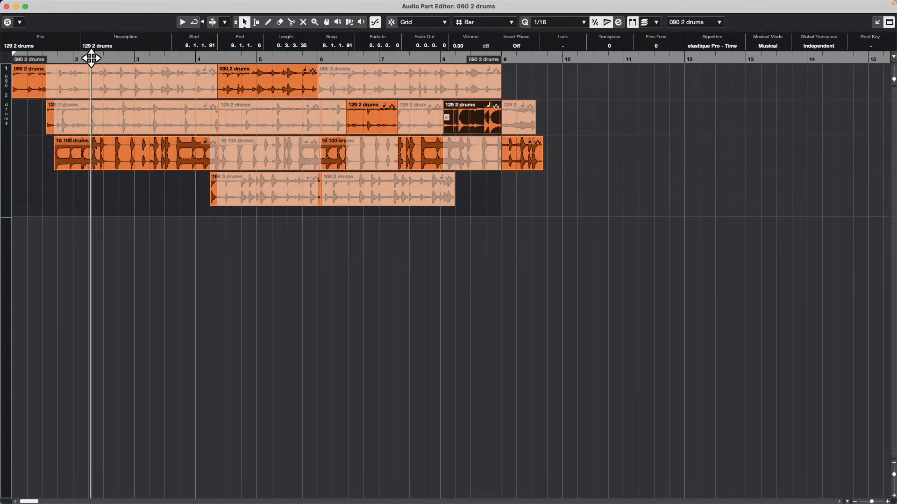
pyautogui.moveTo(91, 58); pyautogui.dragTo(5, 52)
pyautogui.press('l')
pyautogui.press('space')
pyautogui.press('space')
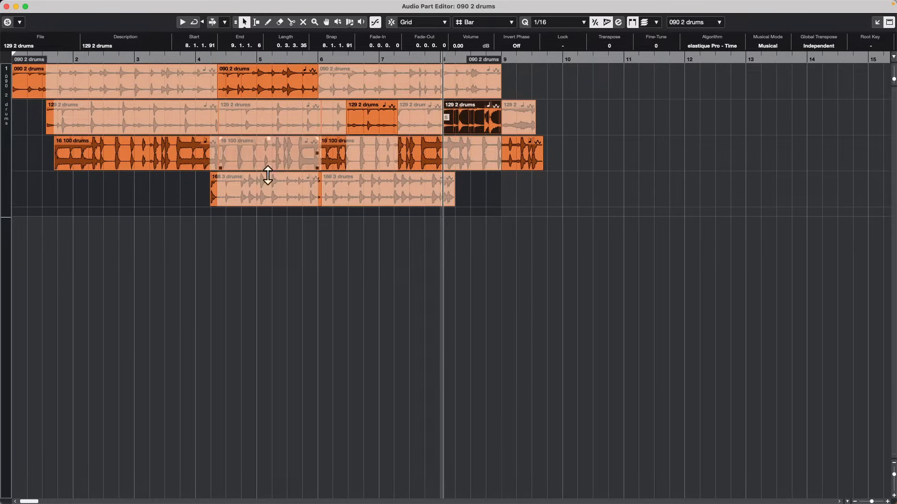
pyautogui.click(251, 256)
pyautogui.moveTo(120, 58); pyautogui.dragTo(5, 51)
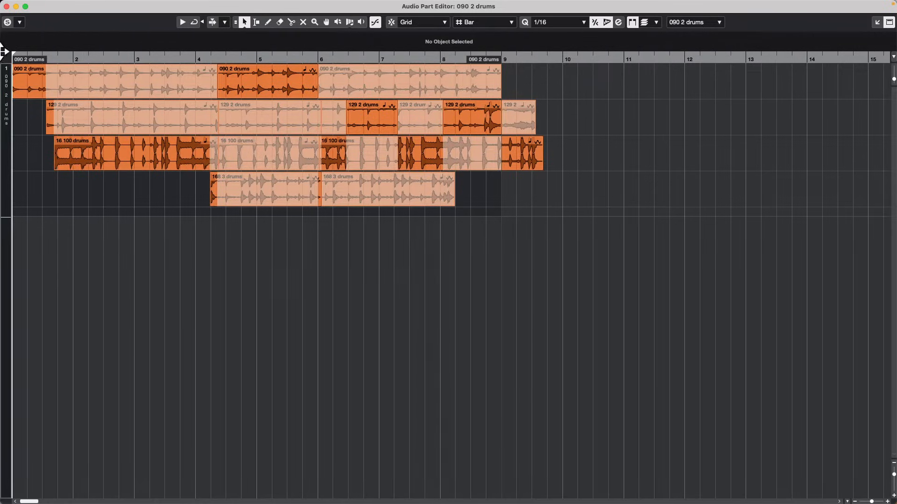
# Step: Audition the comp and slide the audio inside the 16 100 drums and 129 2 drums events
pyautogui.click(32, 93)
pyautogui.press('space')
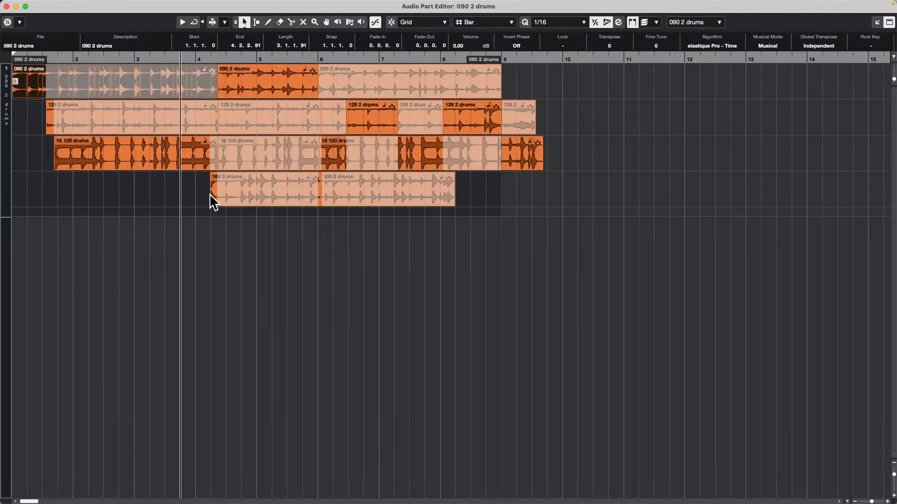
pyautogui.click(243, 95)
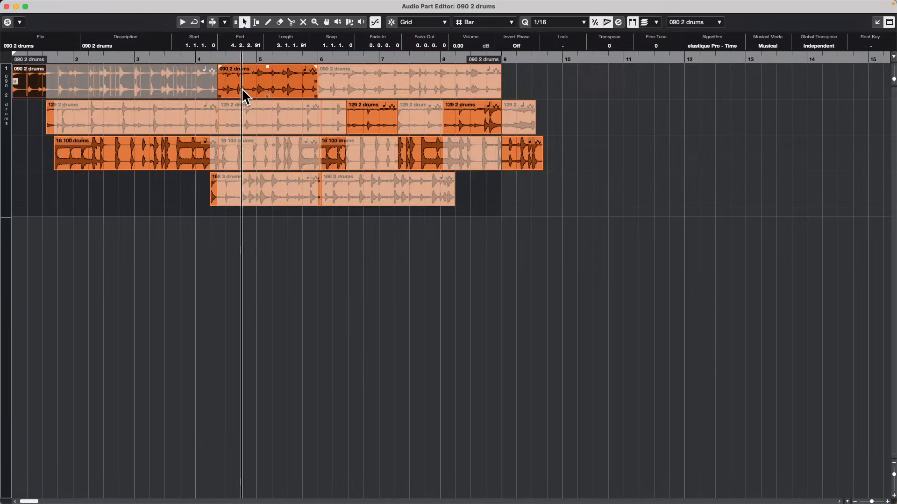
pyautogui.click(411, 153)
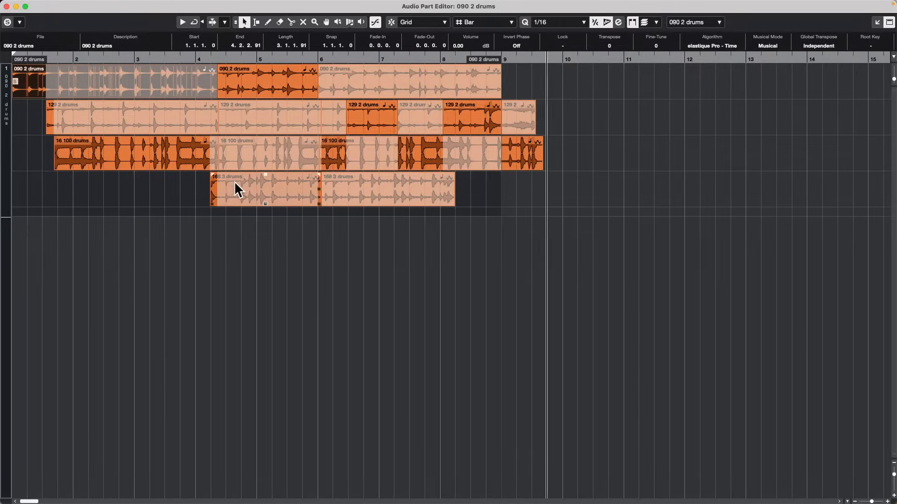
pyautogui.moveTo(414, 155); pyautogui.dragTo(445, 156)
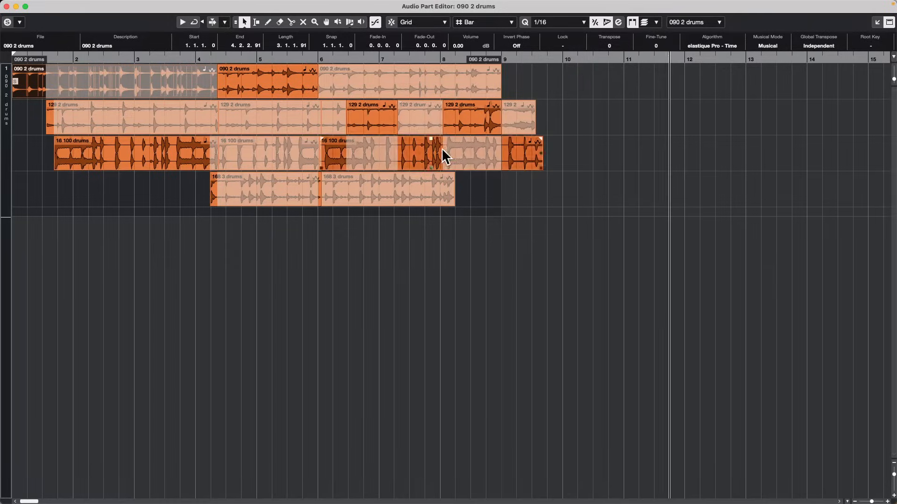
pyautogui.moveTo(377, 122); pyautogui.dragTo(340, 160)
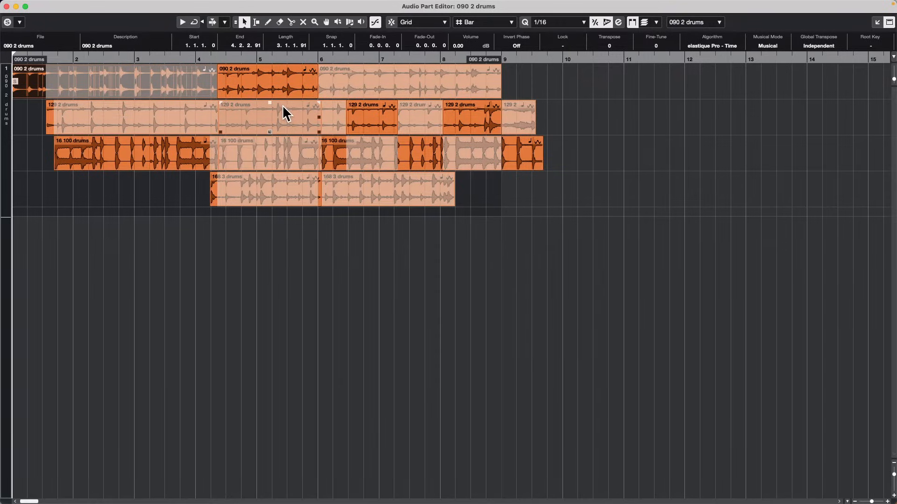
# Step: Cut the events just before bar 5, bring the cut 129 2 drums piece to front, and close the editor
pyautogui.rightClick(231, 147)
pyautogui.click(290, 146)
pyautogui.click(279, 147)
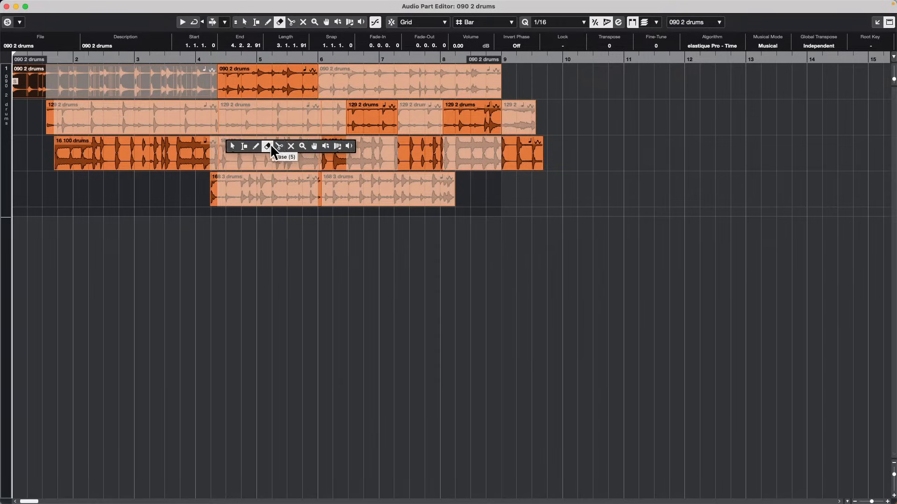
pyautogui.click(251, 114)
pyautogui.click(300, 120)
pyautogui.rightClick(301, 119)
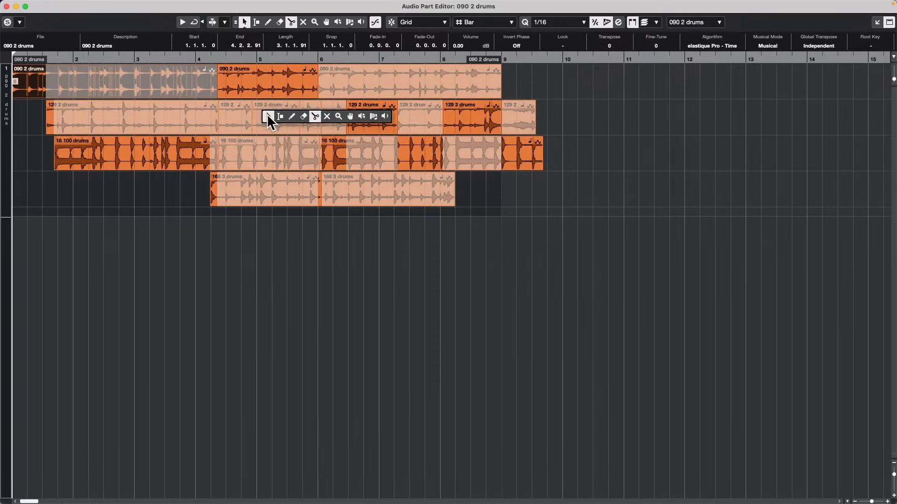
pyautogui.click(269, 117)
pyautogui.click(290, 123)
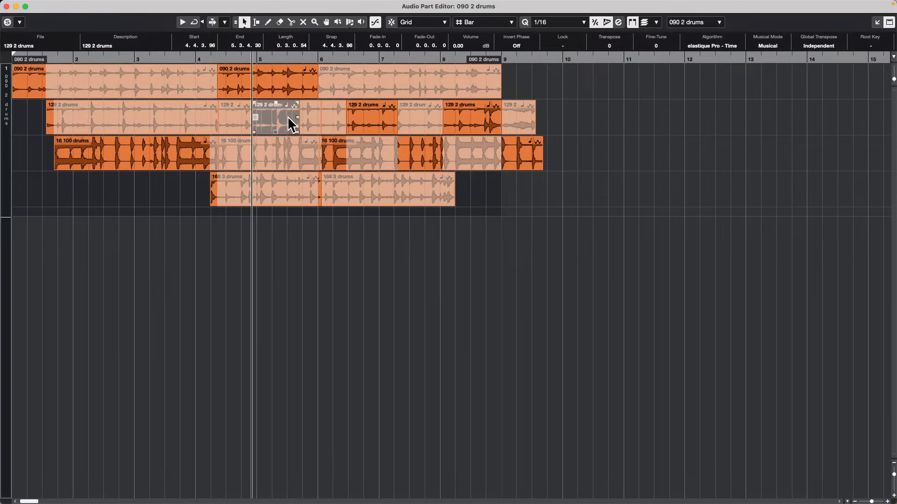
pyautogui.click(85, 6)
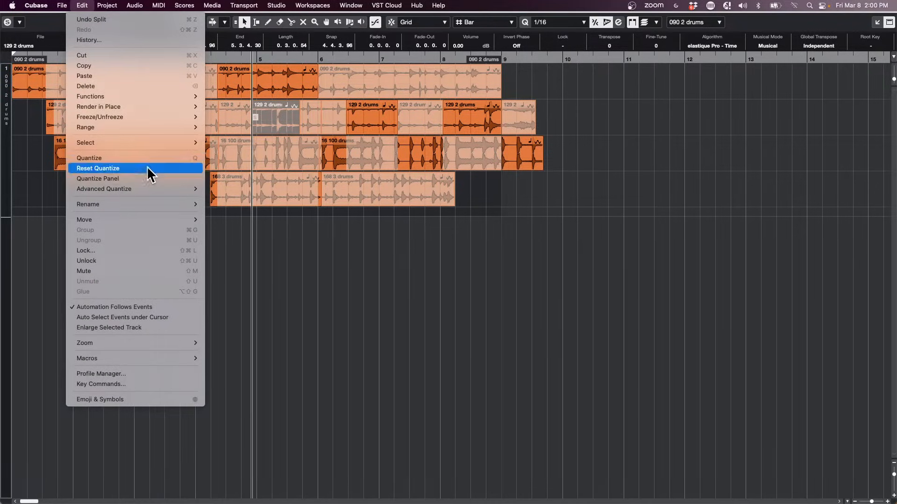
pyautogui.moveTo(138, 220)
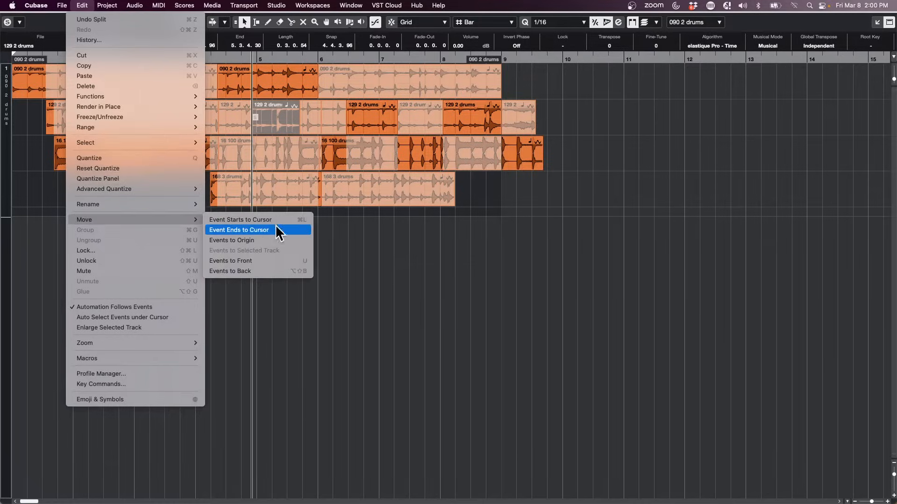
pyautogui.click(242, 264)
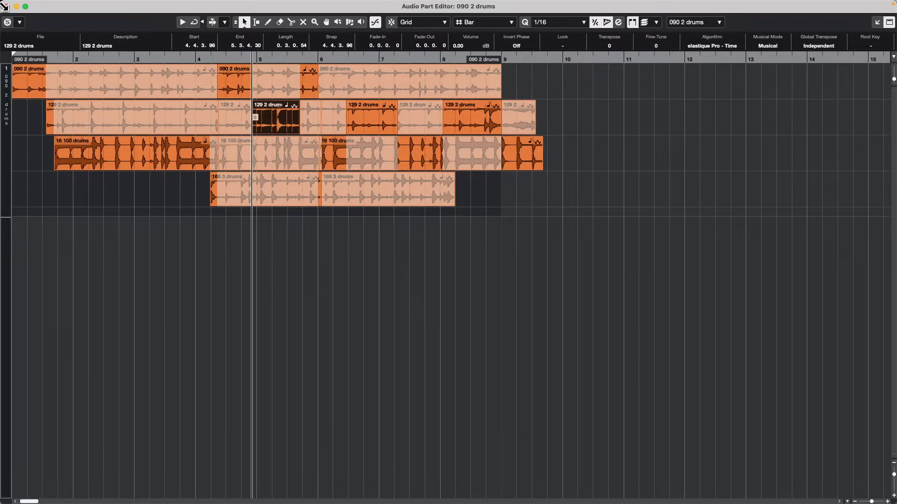
pyautogui.click(7, 6)
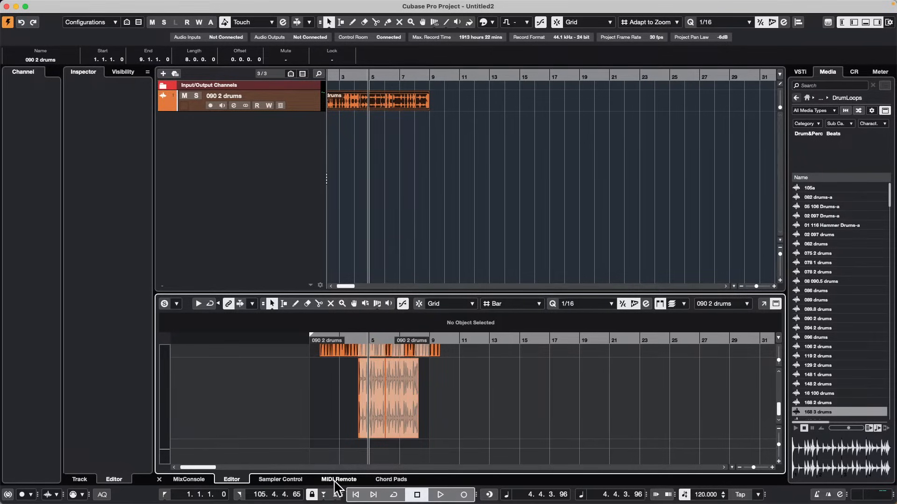
# Step: Show the Chord Pads in the lower zone, with chords from Cmin to D♭
pyautogui.click(395, 481)
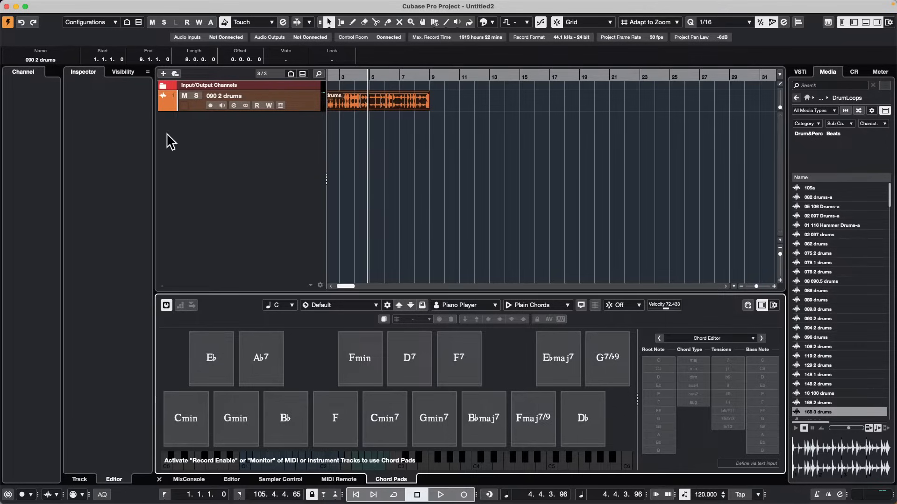
# Step: Add a HALion Sonic track with the FM Lab program Angels and test the Cmin and Eb pads
pyautogui.rightClick(200, 136)
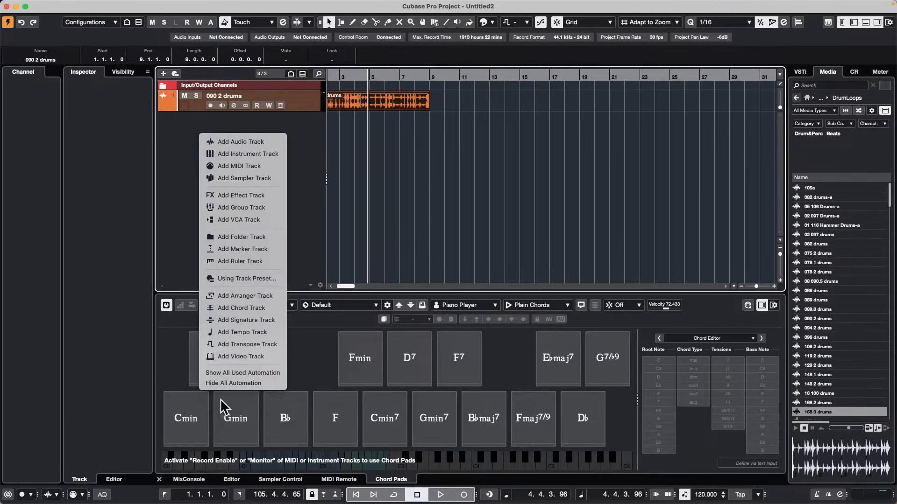
pyautogui.click(271, 155)
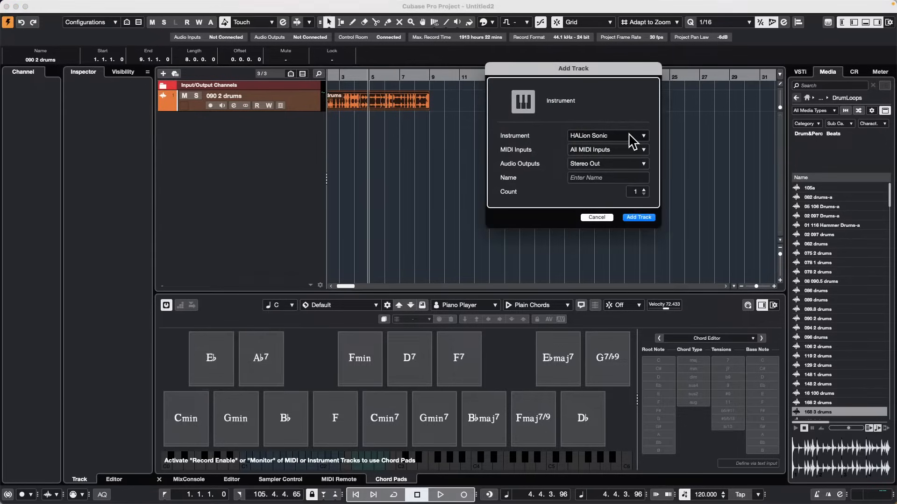
pyautogui.click(640, 218)
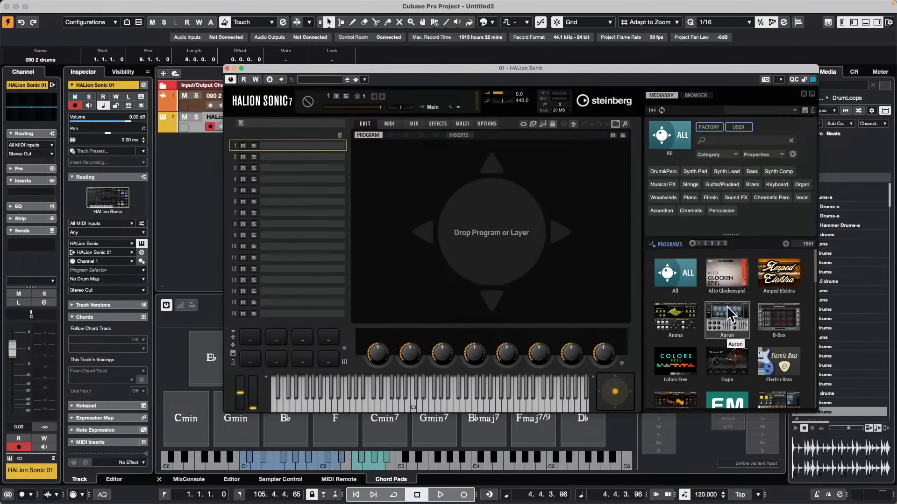
pyautogui.scroll(-2, 729, 314)
pyautogui.click(729, 327)
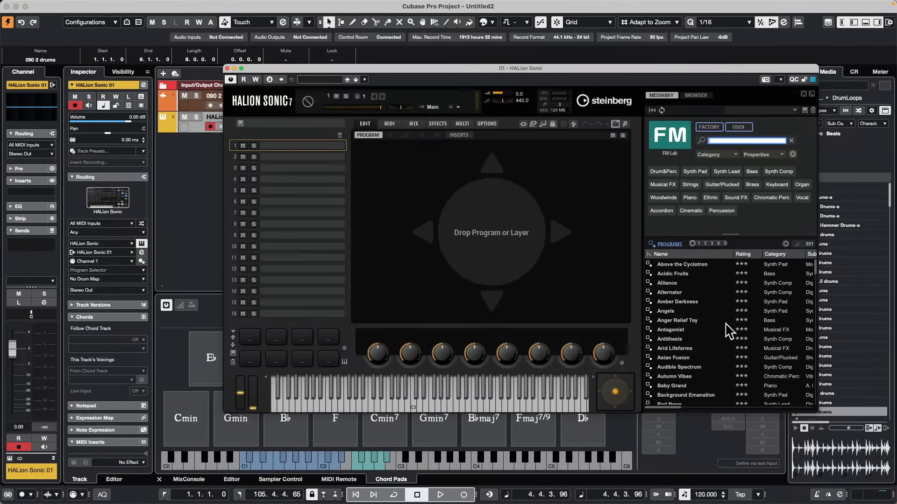
pyautogui.doubleClick(673, 310)
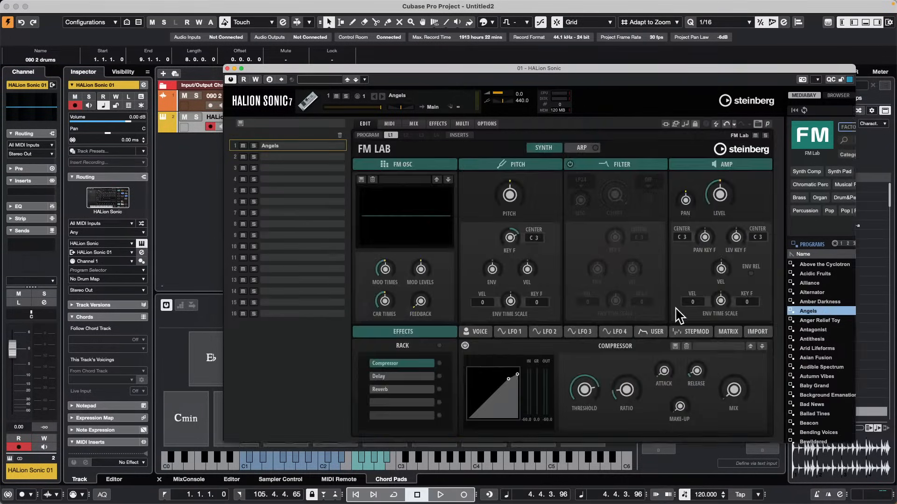
pyautogui.click(187, 411)
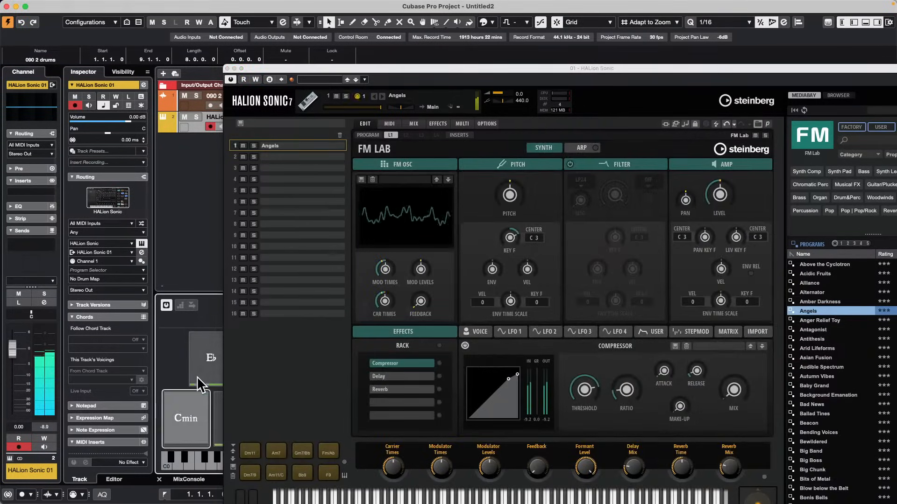
pyautogui.click(203, 365)
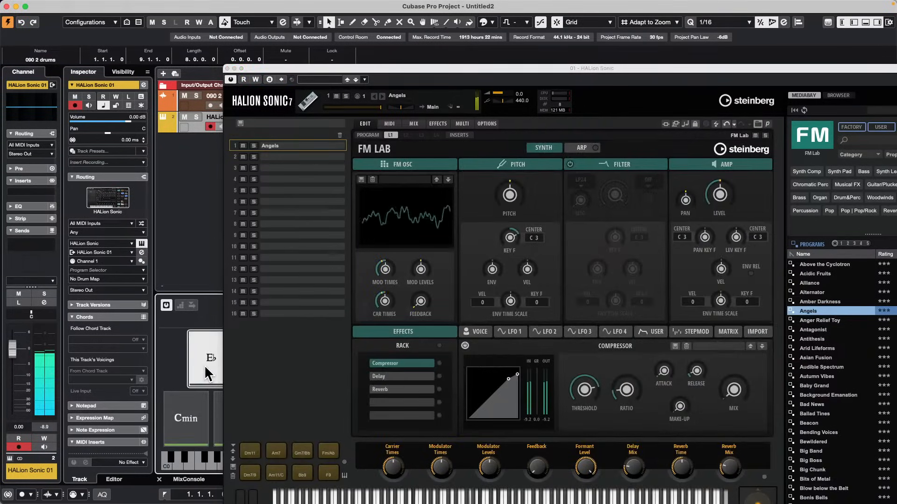
pyautogui.click(228, 69)
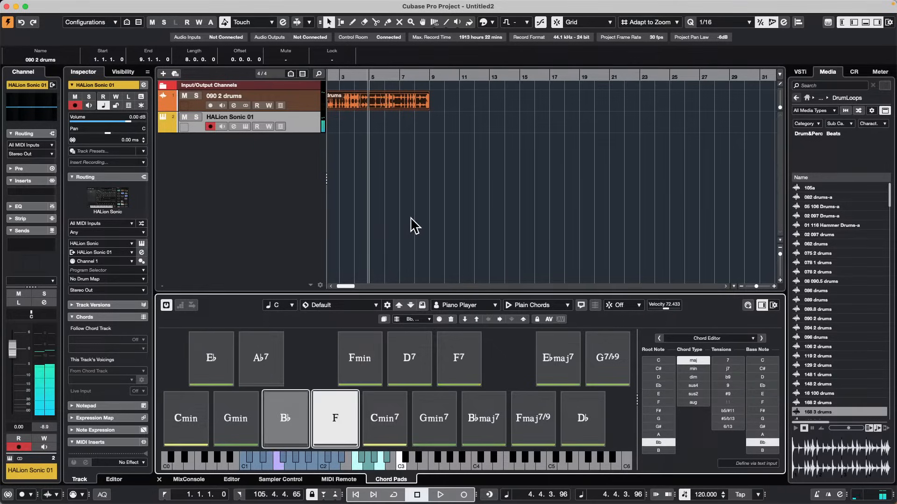
pyautogui.click(540, 425)
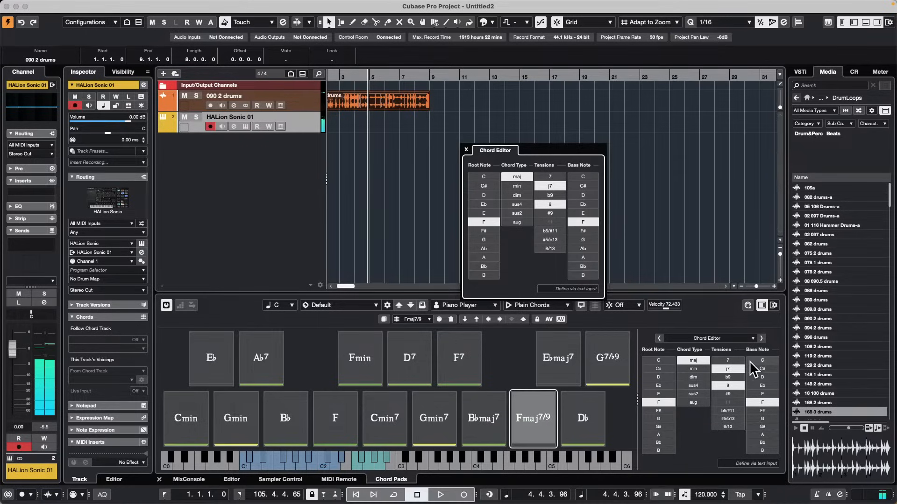
pyautogui.click(466, 150)
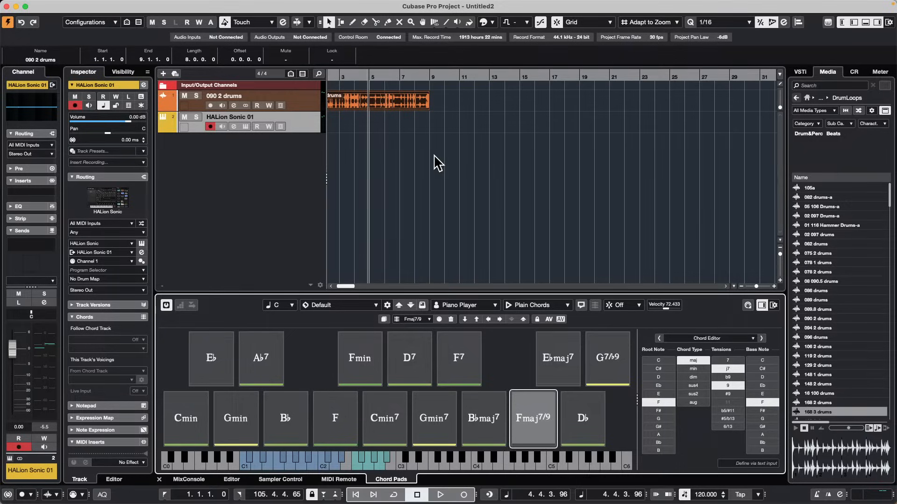
pyautogui.click(811, 300)
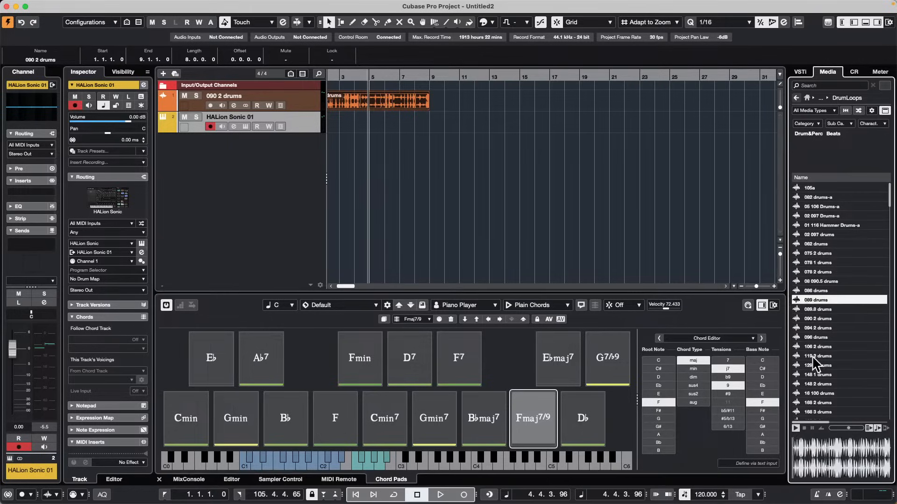
pyautogui.click(812, 356)
pyautogui.click(820, 399)
pyautogui.click(824, 291)
pyautogui.click(825, 263)
pyautogui.click(825, 243)
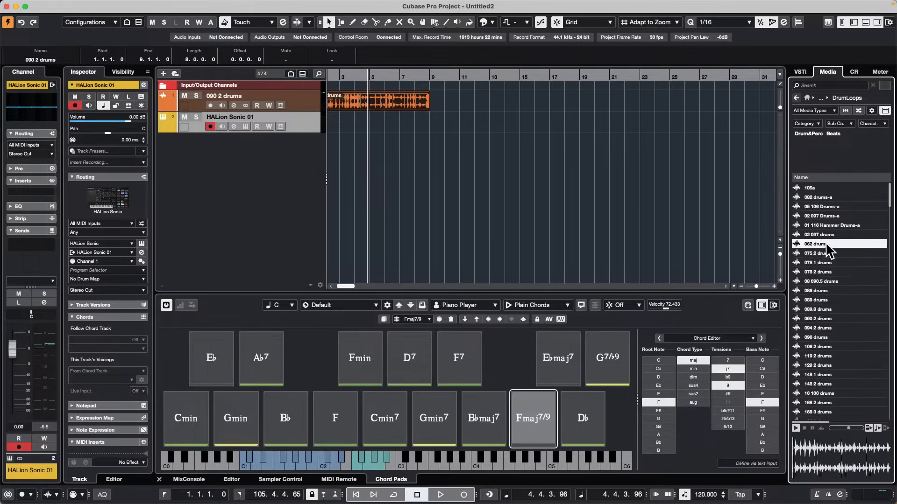
pyautogui.click(816, 235)
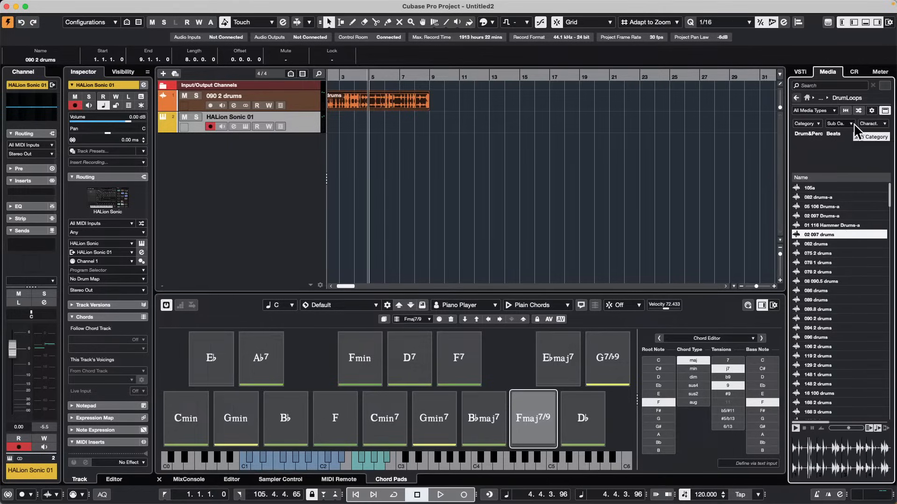
pyautogui.click(806, 98)
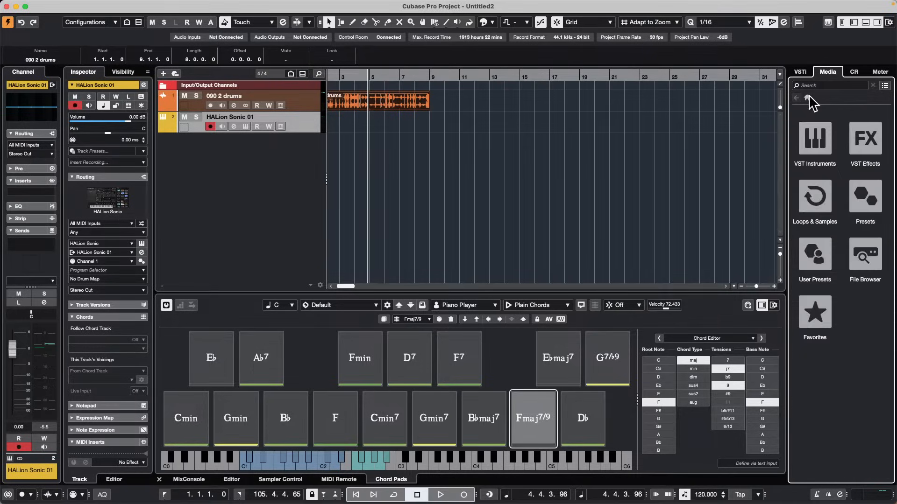
pyautogui.click(872, 257)
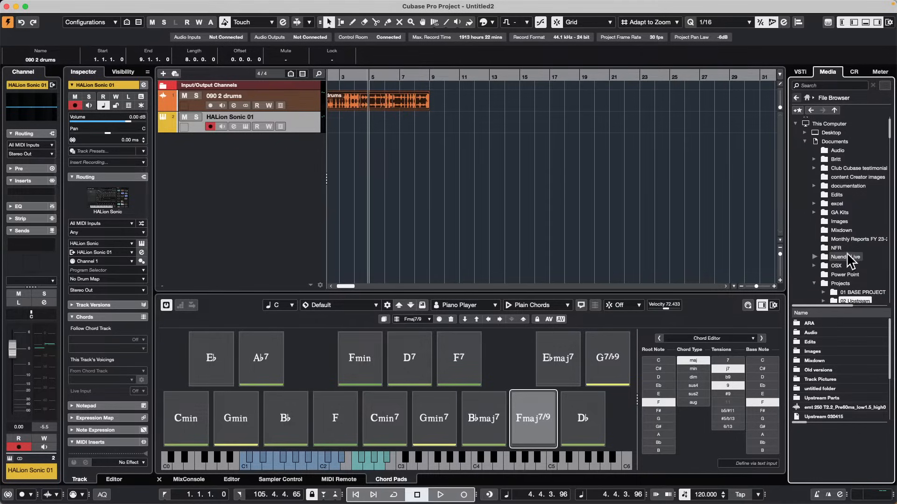
pyautogui.rightClick(845, 301)
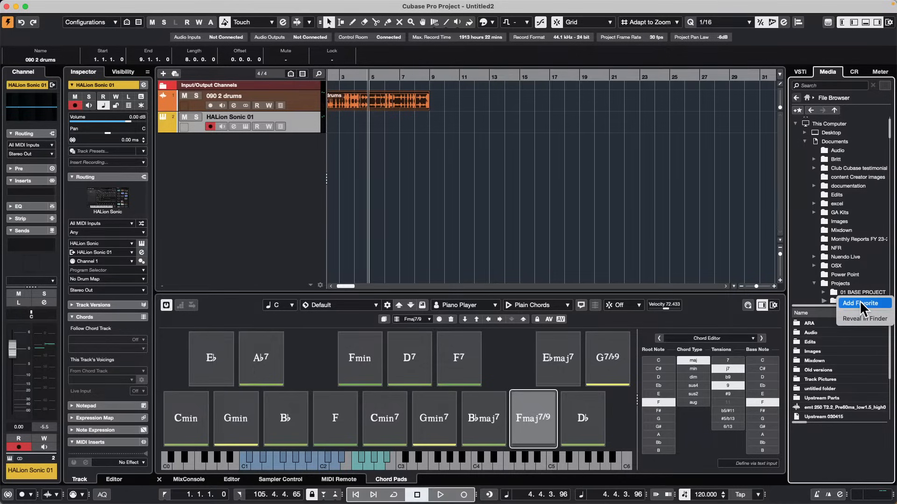
pyautogui.click(861, 303)
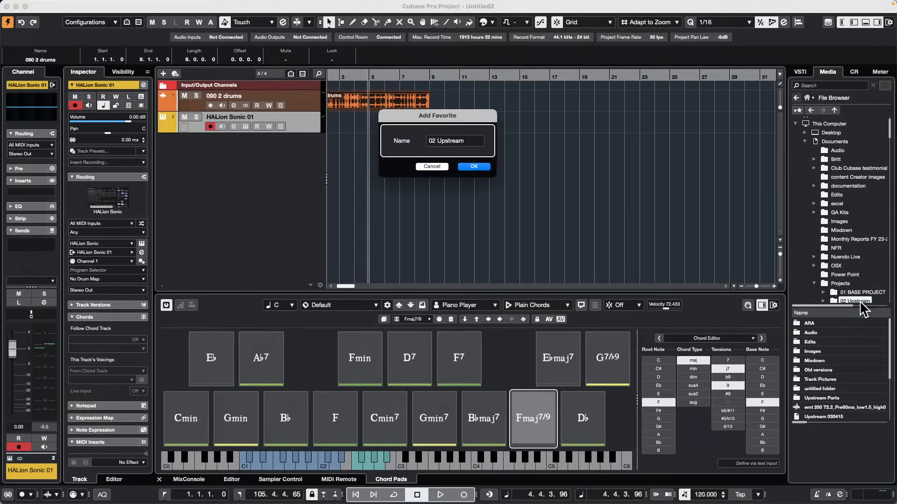
pyautogui.click(463, 140)
pyautogui.write('P')
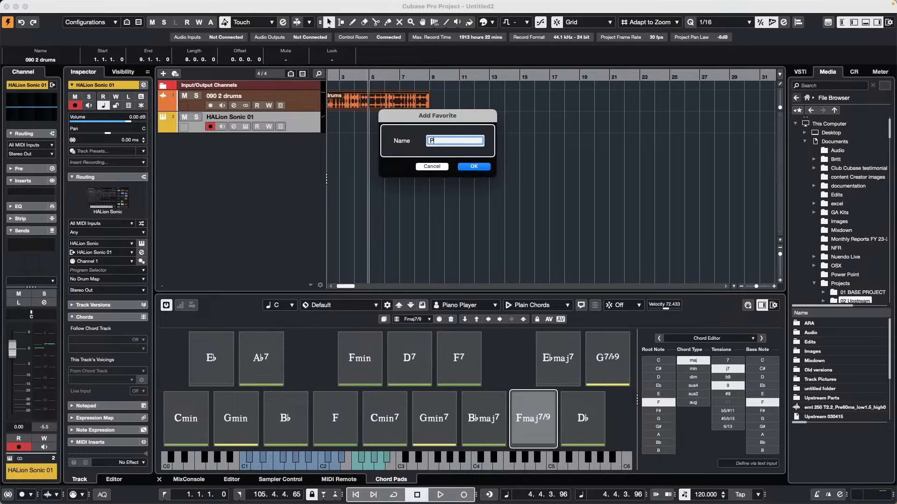
pyautogui.write('hil Baxley')
pyautogui.press('Return')
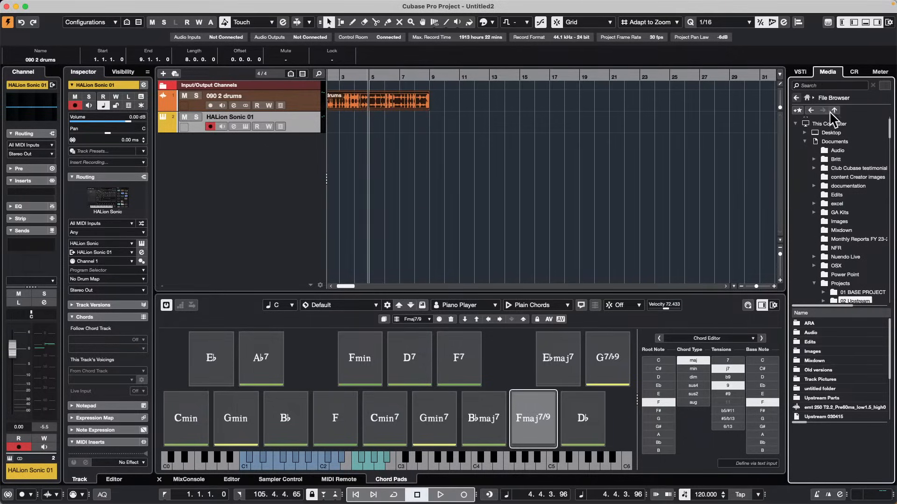
pyautogui.click(807, 98)
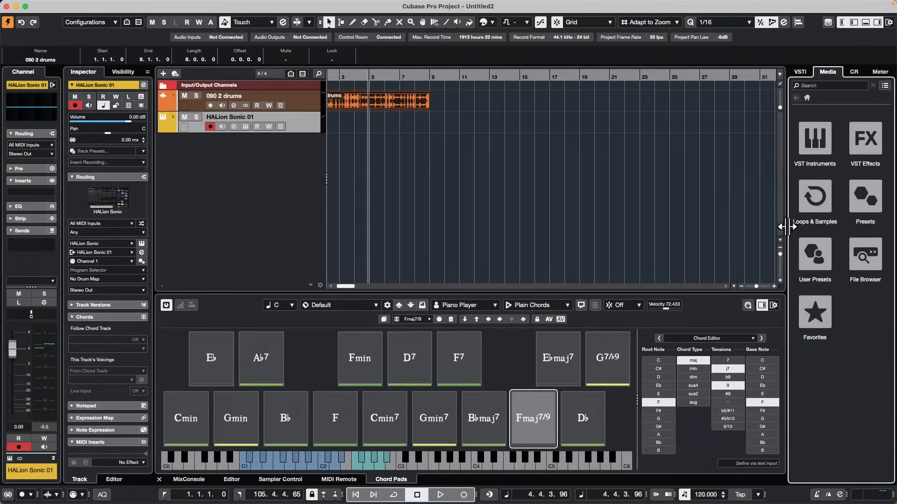
pyautogui.click(818, 327)
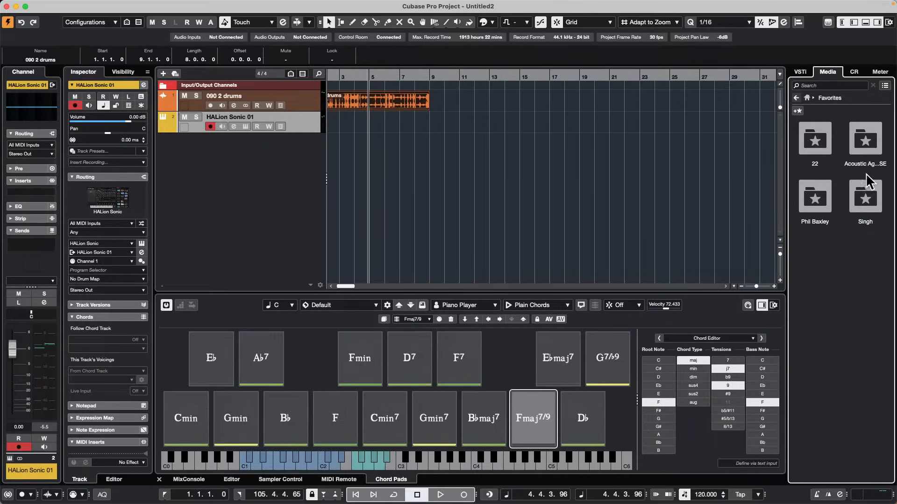
pyautogui.click(820, 213)
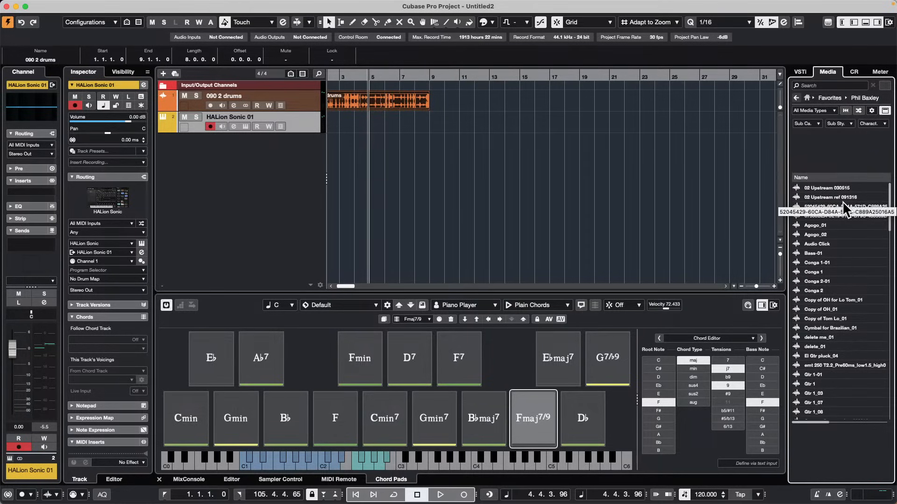
pyautogui.click(807, 98)
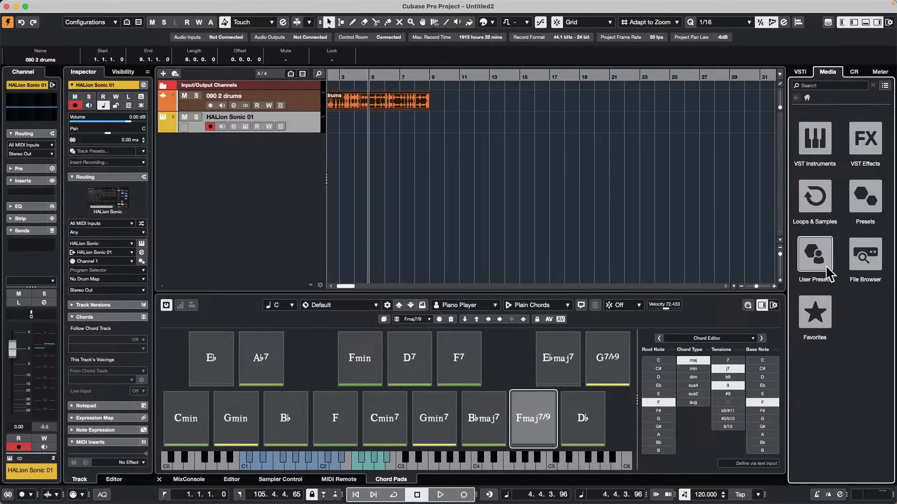
# Step: Search 'silk roads' in HALion Sonic 01 and load the Silk Roads program in place of Angels
pyautogui.rightClick(302, 124)
pyautogui.click(247, 137)
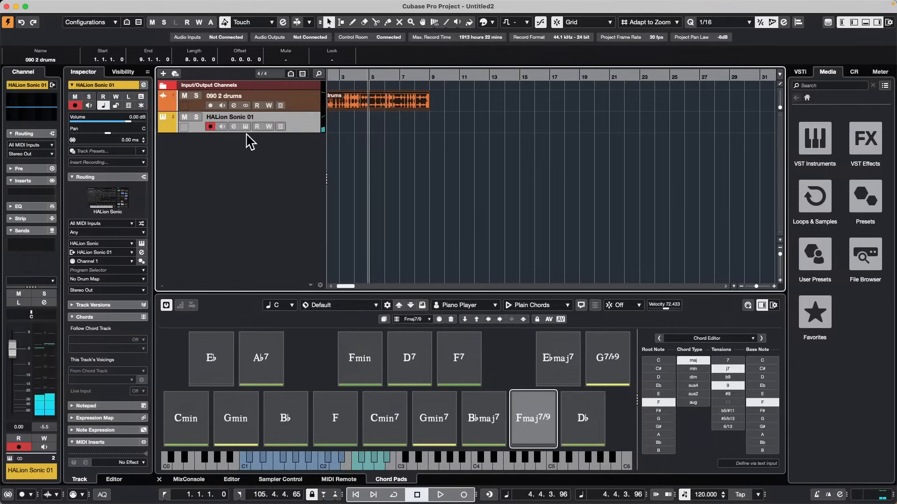
pyautogui.click(246, 126)
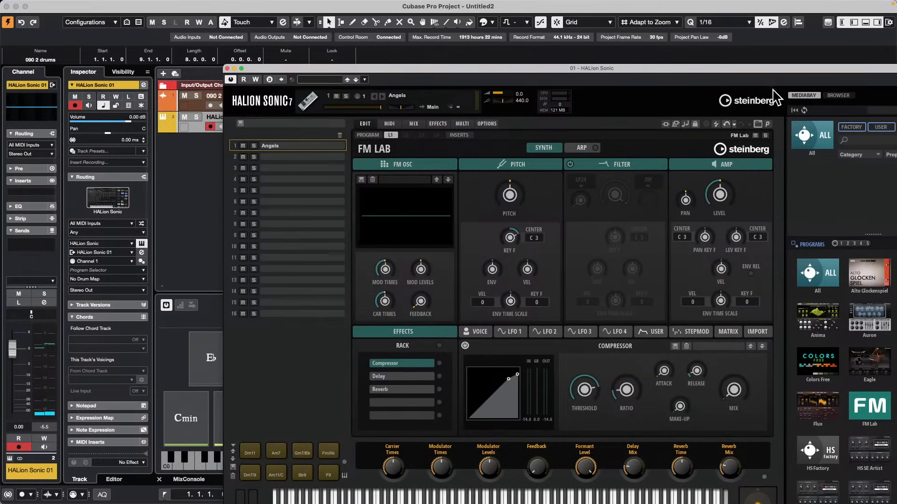
pyautogui.moveTo(764, 69); pyautogui.dragTo(618, 22)
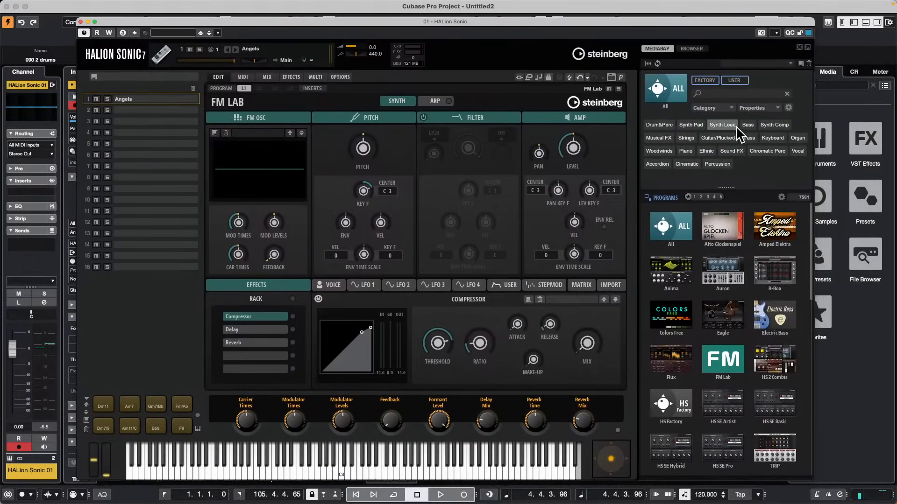
pyautogui.click(717, 94)
pyautogui.write('si')
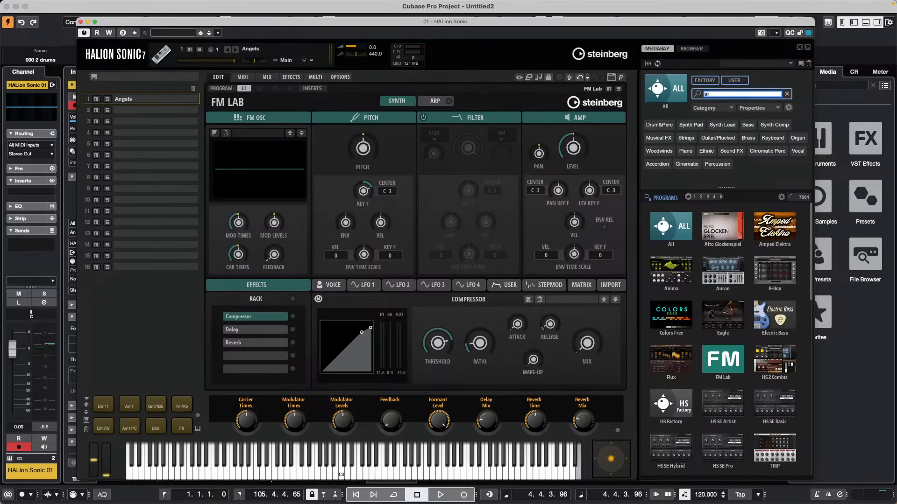
pyautogui.write('lk roads')
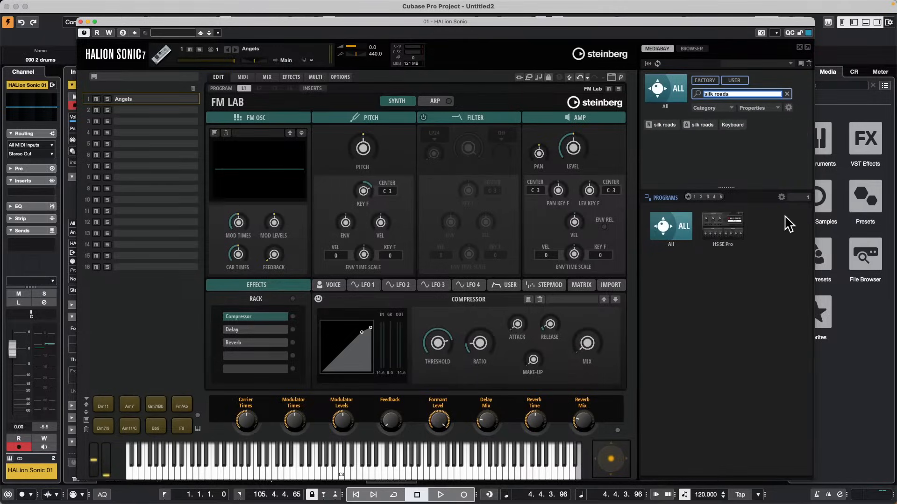
pyautogui.click(730, 226)
pyautogui.doubleClick(672, 218)
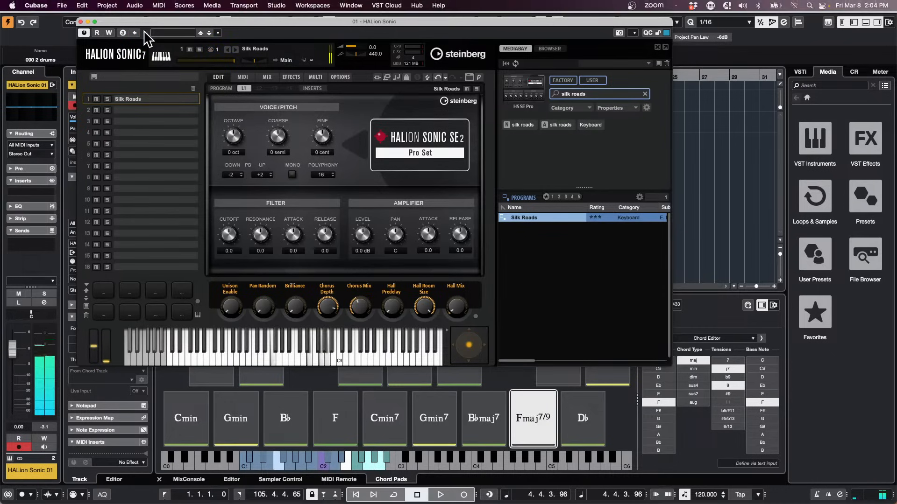
pyautogui.moveTo(203, 22); pyautogui.dragTo(547, 47)
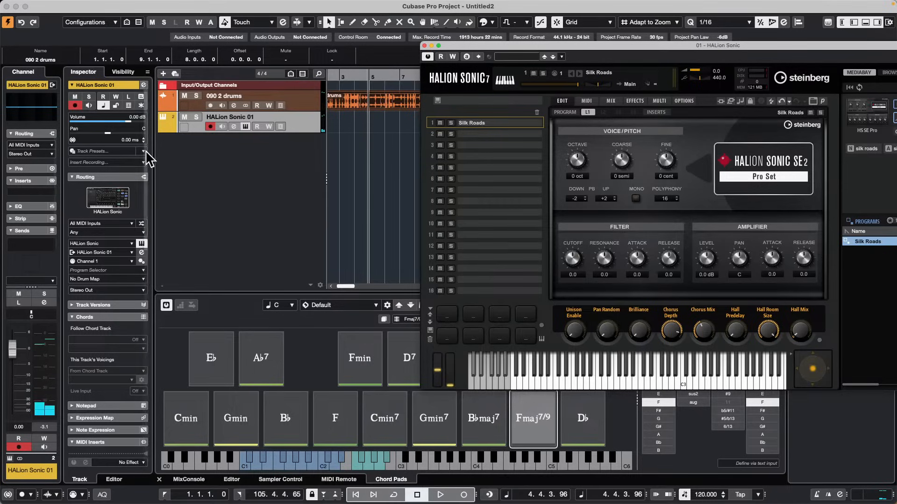
# Step: Set the HALion Sonic 01 MIDI input transformer to Track and open its panel
pyautogui.click(111, 177)
pyautogui.click(110, 177)
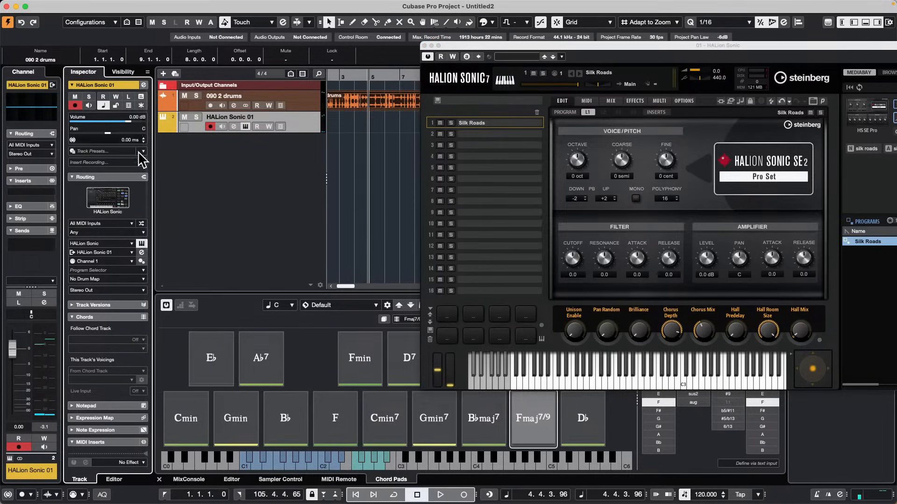
pyautogui.click(142, 224)
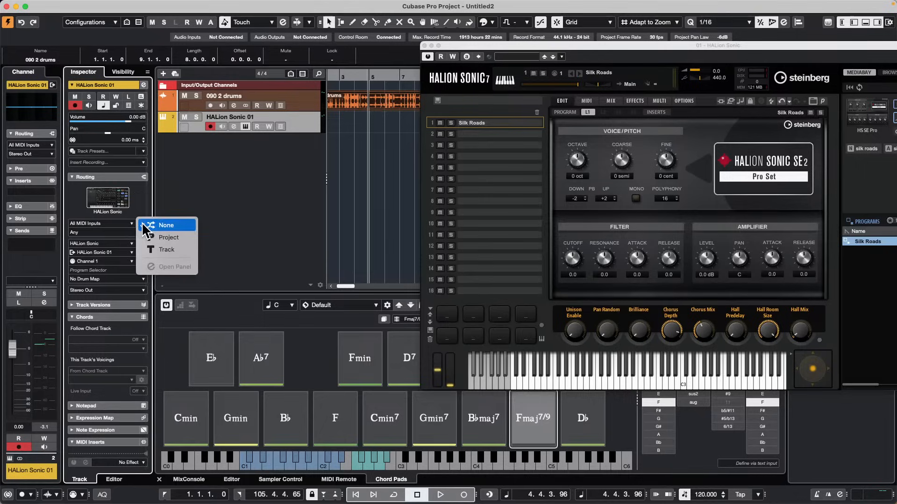
pyautogui.click(166, 249)
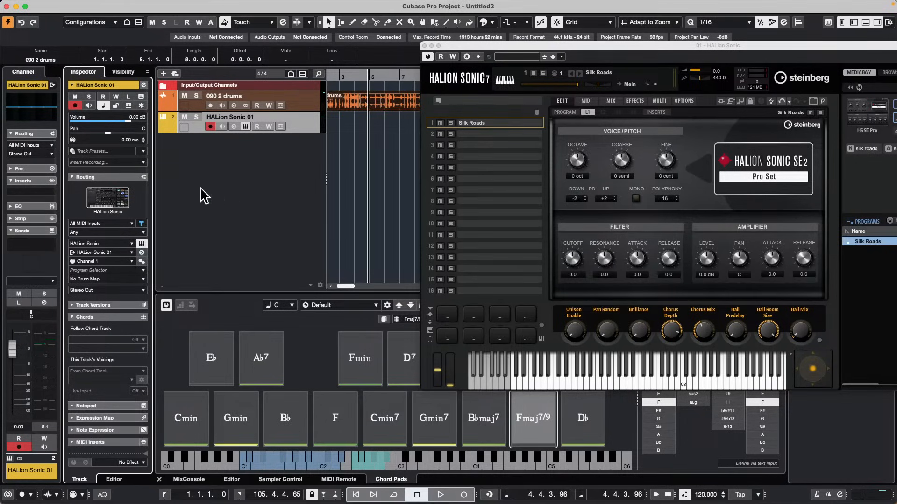
pyautogui.click(141, 225)
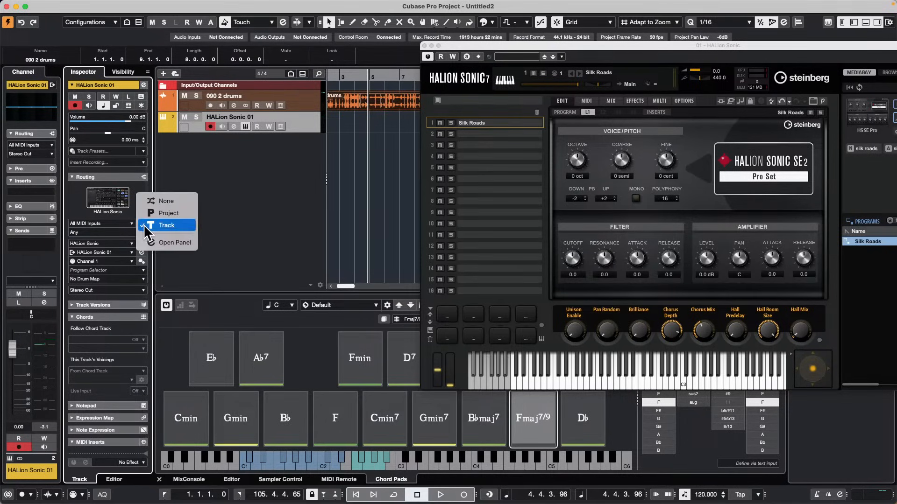
pyautogui.click(173, 241)
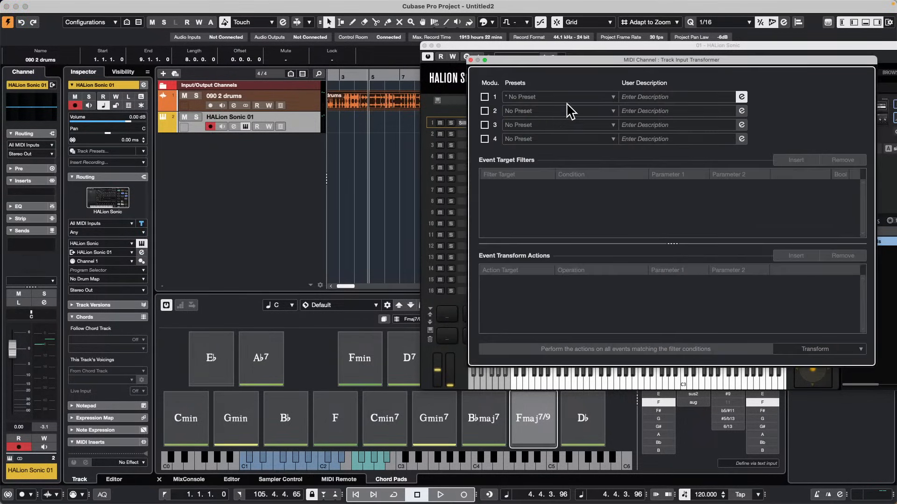
pyautogui.moveTo(542, 60); pyautogui.dragTo(255, 102)
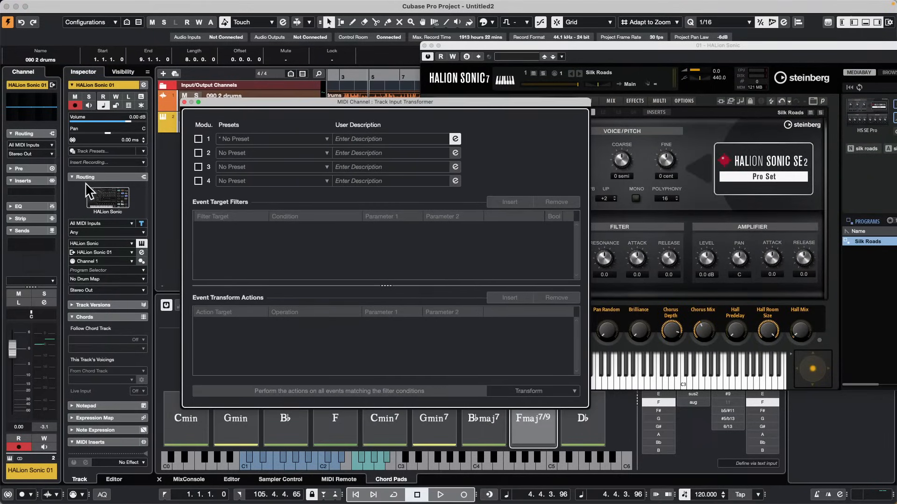
# Step: Enable transformer module 1 and add a filter that matches Note events
pyautogui.click(198, 139)
pyautogui.click(198, 139)
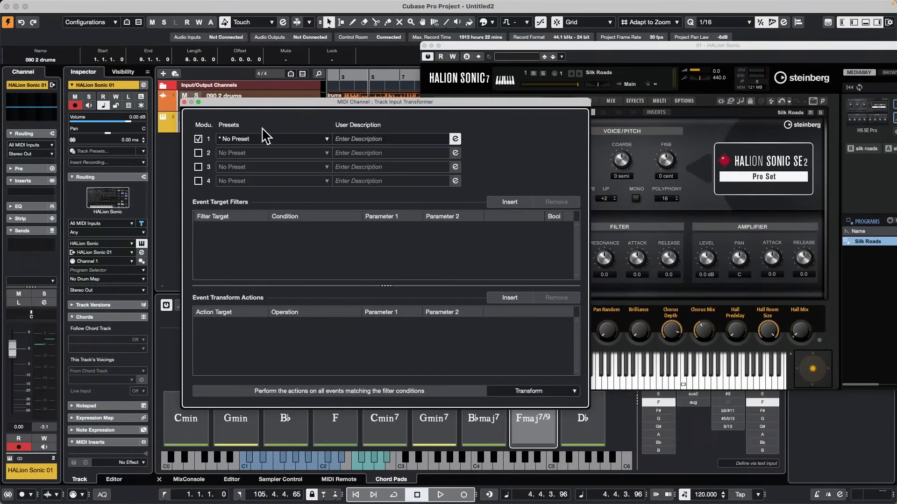
pyautogui.click(532, 397)
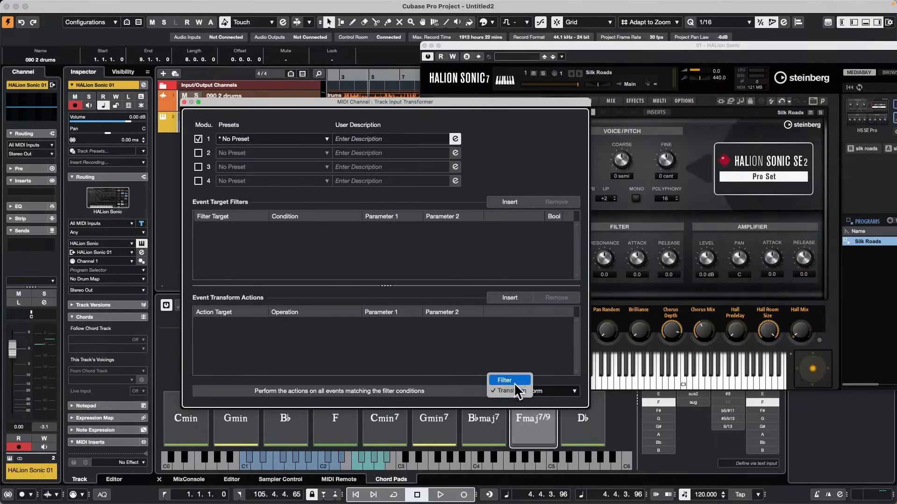
pyautogui.click(552, 401)
pyautogui.click(547, 391)
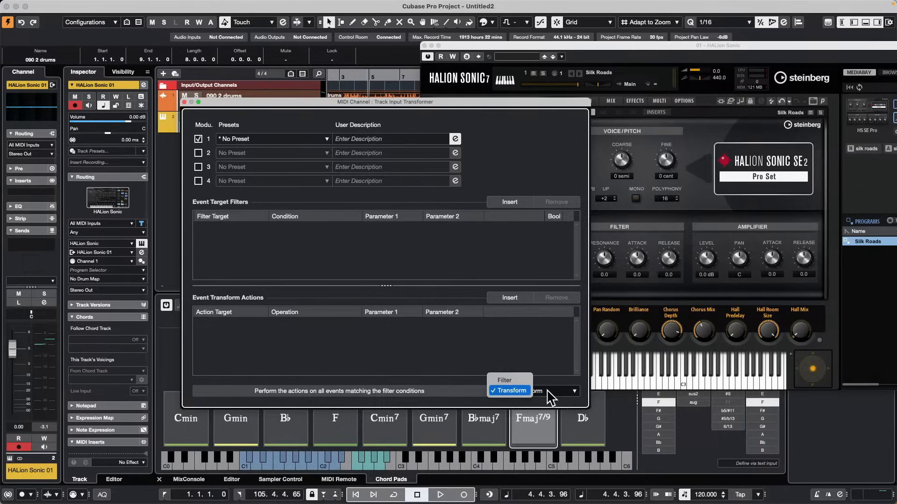
pyautogui.click(509, 202)
# Step: Add a Velocity action that sets relative random values between 80 and 125
pyautogui.click(509, 298)
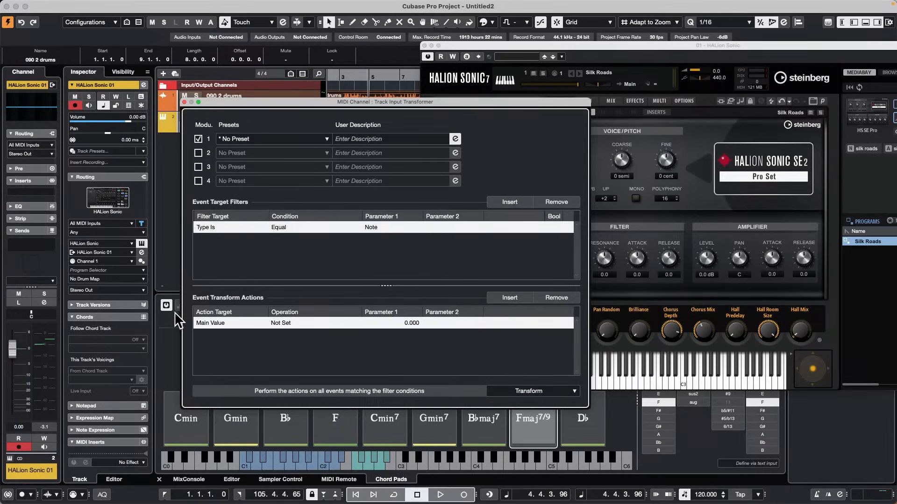
pyautogui.click(211, 323)
pyautogui.click(220, 375)
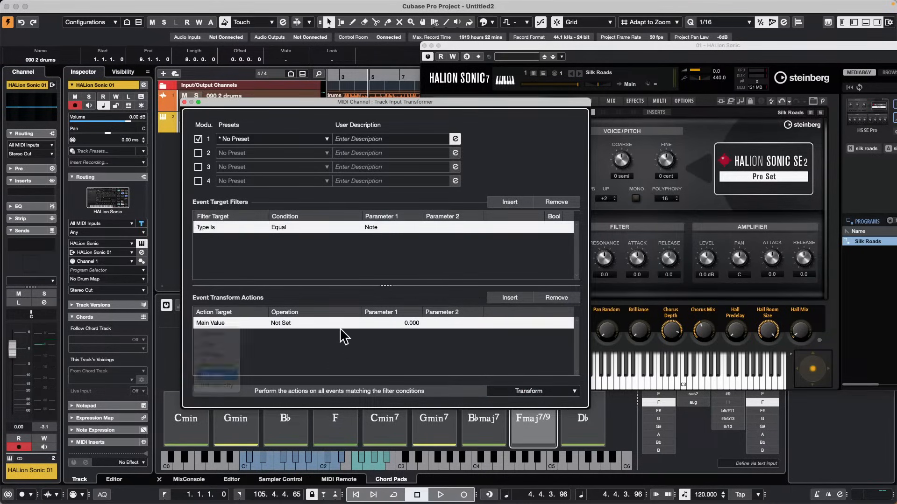
pyautogui.click(286, 326)
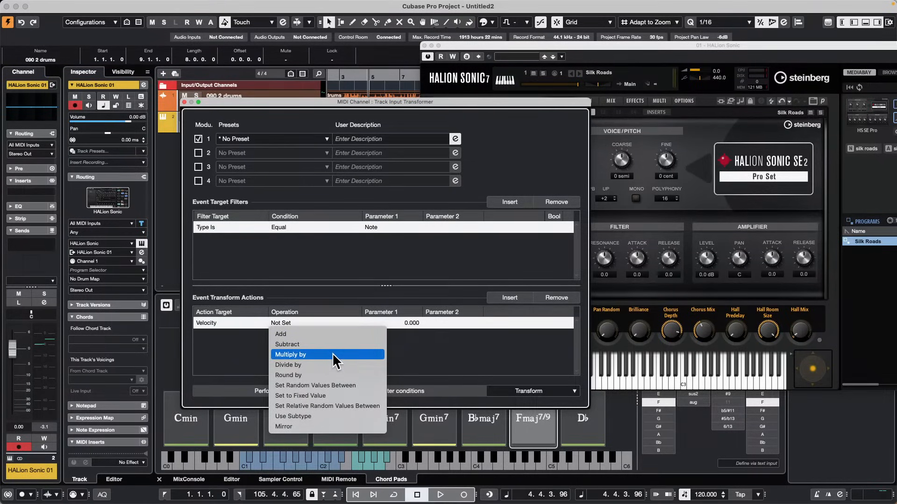
pyautogui.click(336, 402)
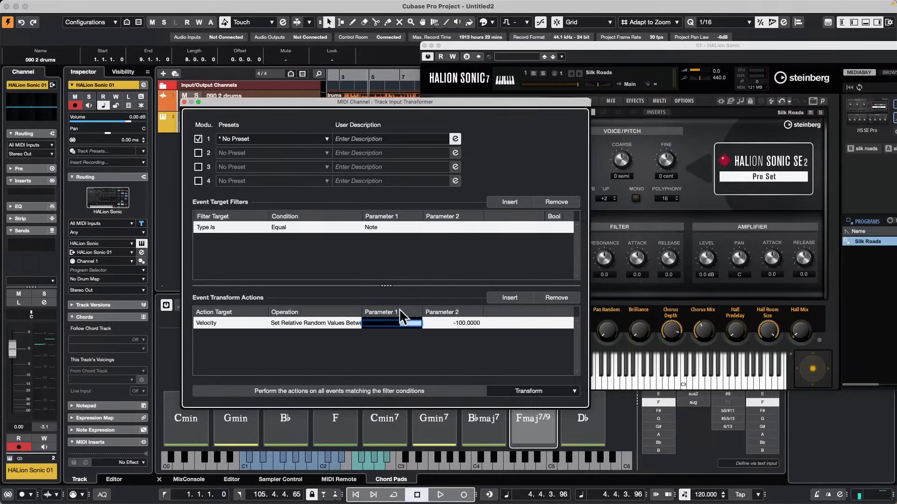
pyautogui.write('80')
pyautogui.press('Return')
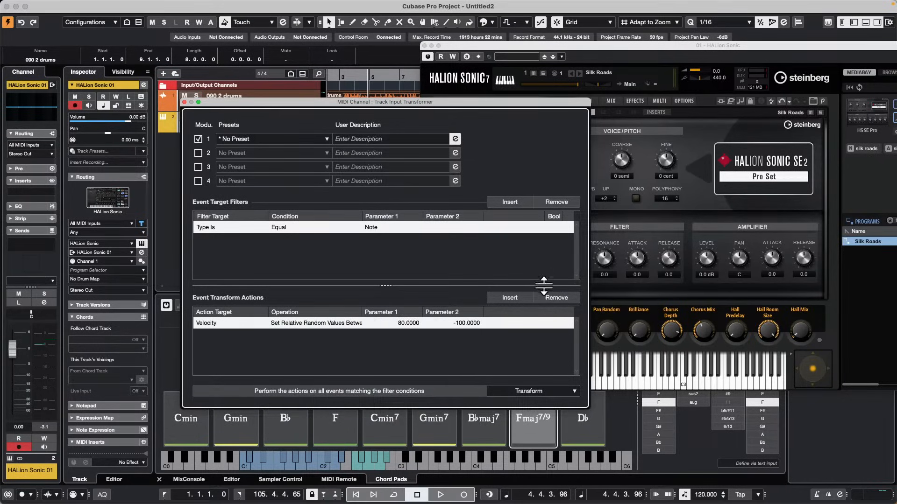
pyautogui.click(465, 323)
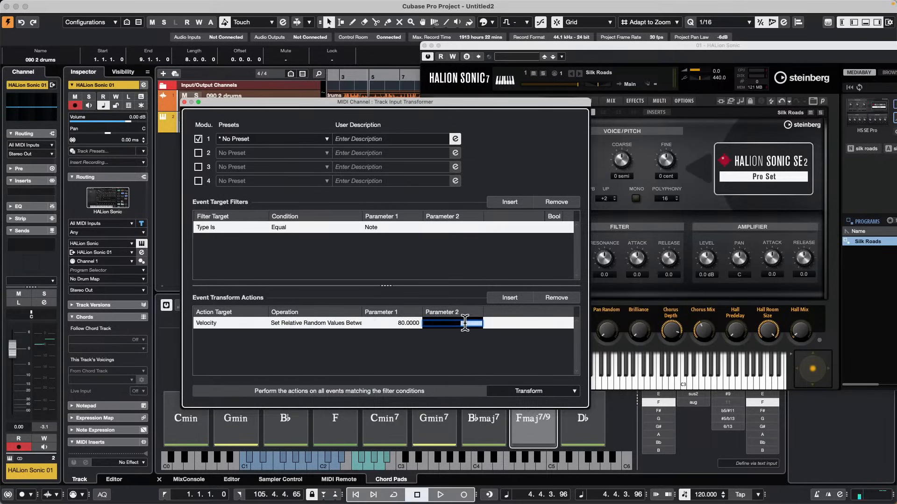
pyautogui.press('Return')
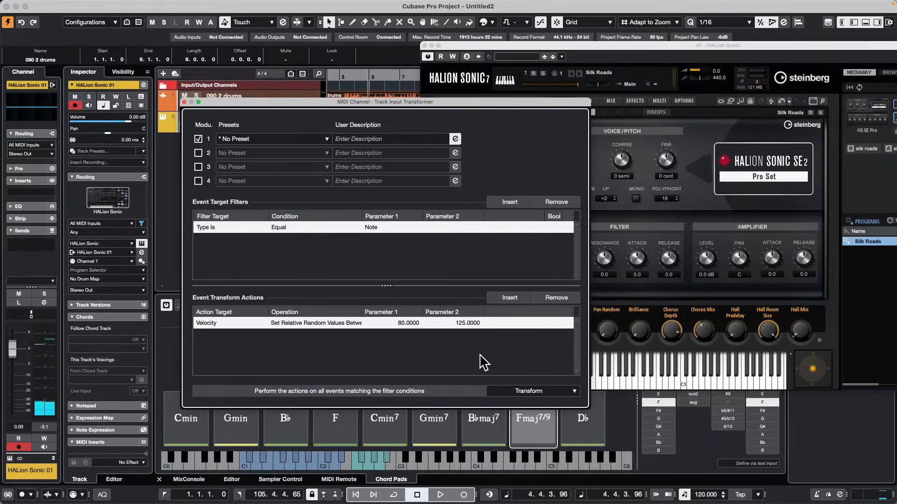
# Step: Close the transformer panel, create a HALion MIDI part in the Key Editor, and close HALion Sonic
pyautogui.click(184, 102)
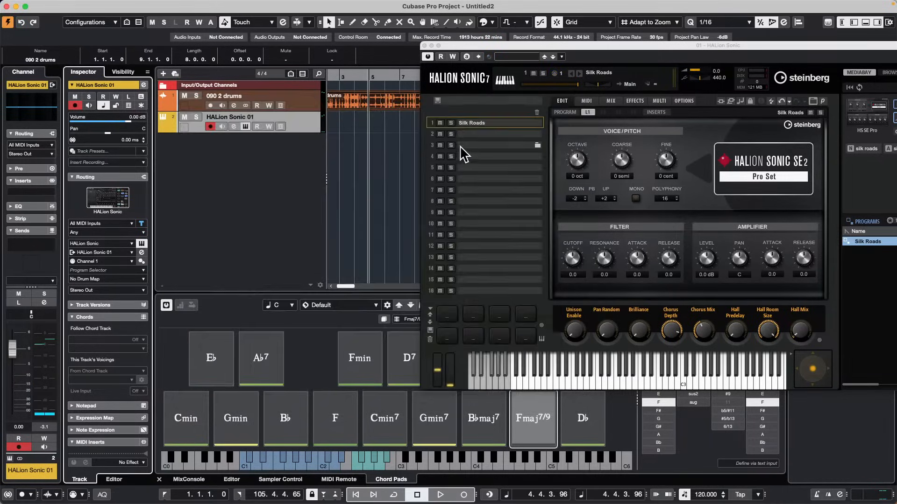
pyautogui.doubleClick(372, 126)
pyautogui.doubleClick(374, 127)
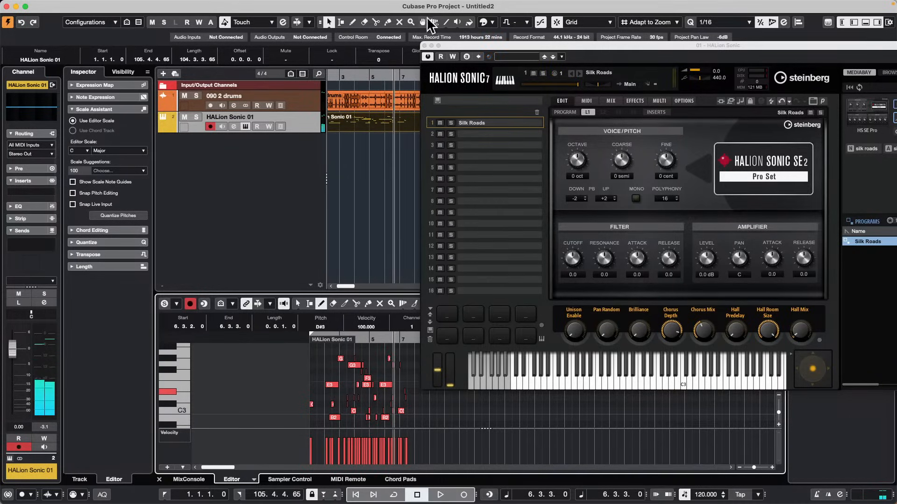
pyautogui.click(425, 45)
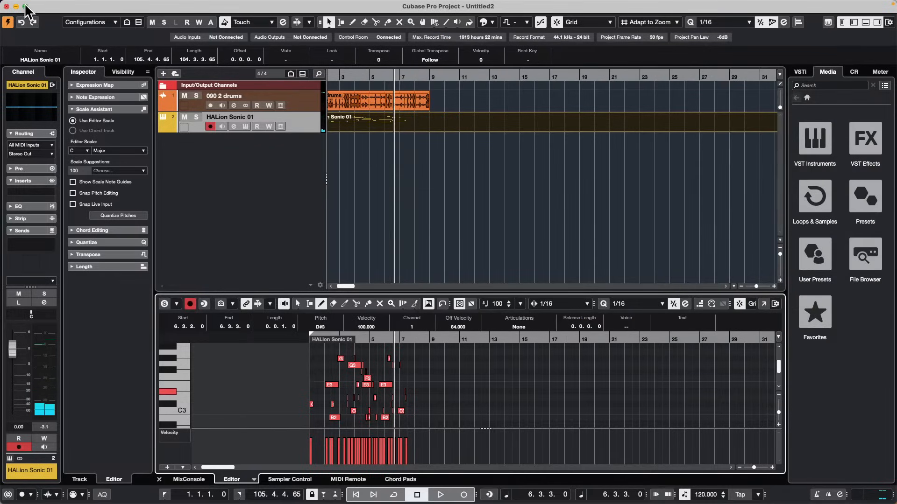
# Step: Open the Logical Editor setup from the MIDI menu
pyautogui.click(134, 6)
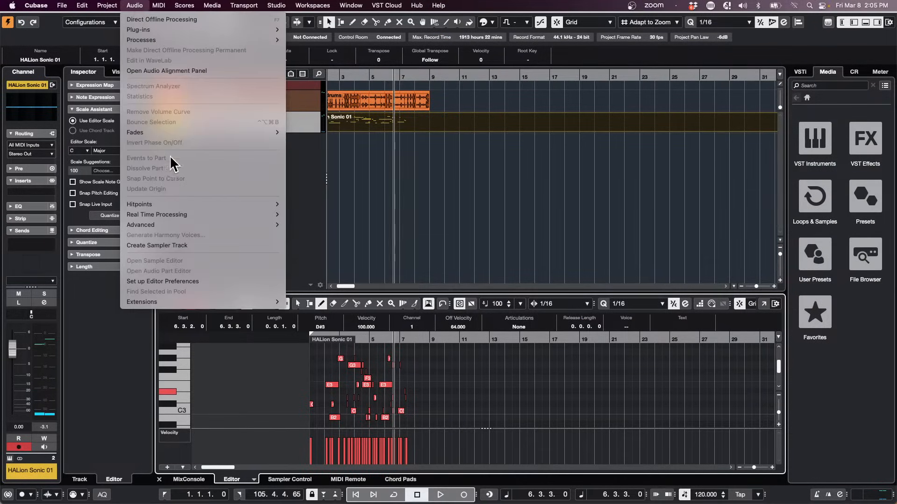
pyautogui.moveTo(199, 206)
pyautogui.moveTo(158, 5)
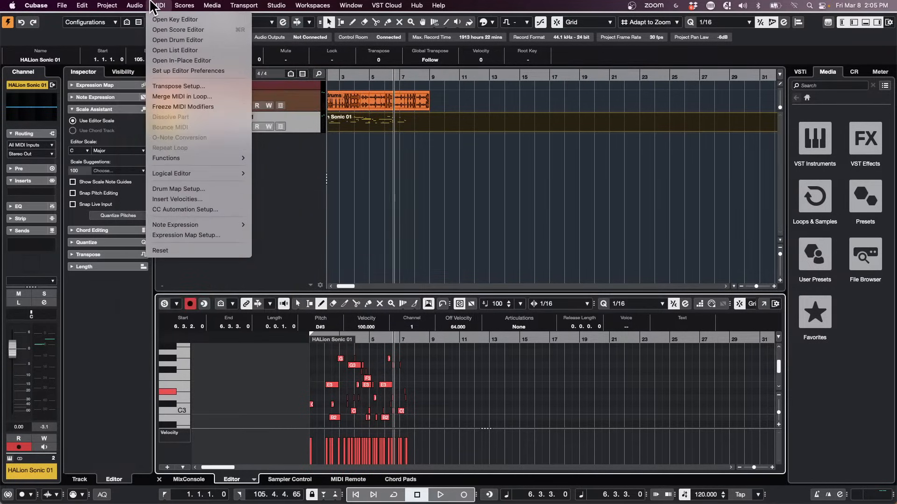
pyautogui.moveTo(194, 183)
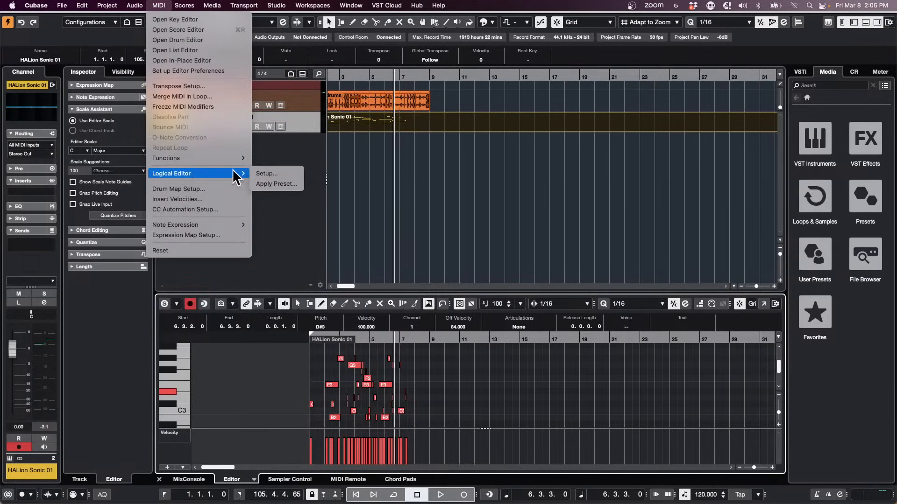
pyautogui.click(275, 174)
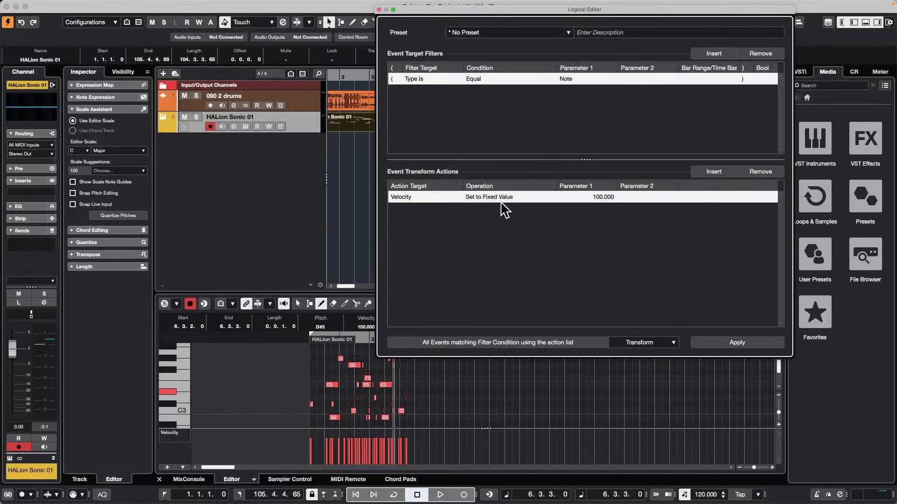
# Step: Set the Velocity operation to Set Random Values Between 80 and 125
pyautogui.click(499, 197)
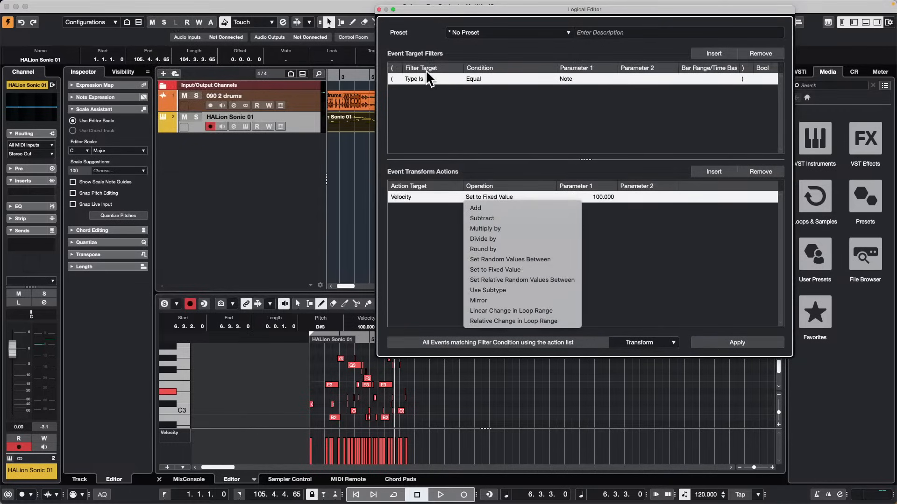
pyautogui.click(413, 231)
pyautogui.click(486, 197)
pyautogui.click(537, 260)
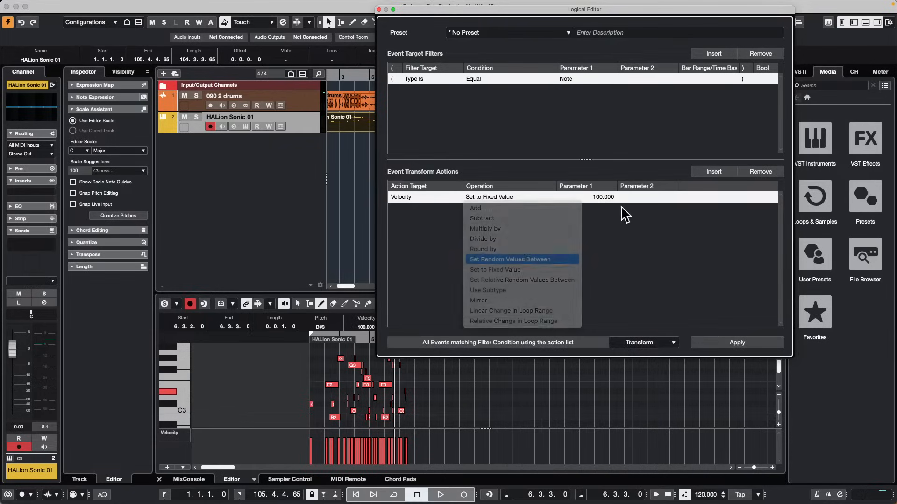
pyautogui.click(598, 197)
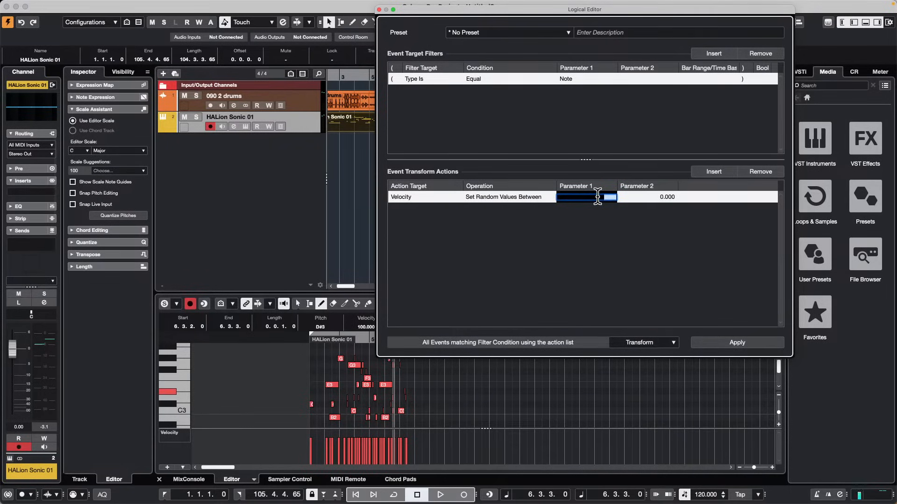
pyautogui.press('Return')
pyautogui.click(659, 198)
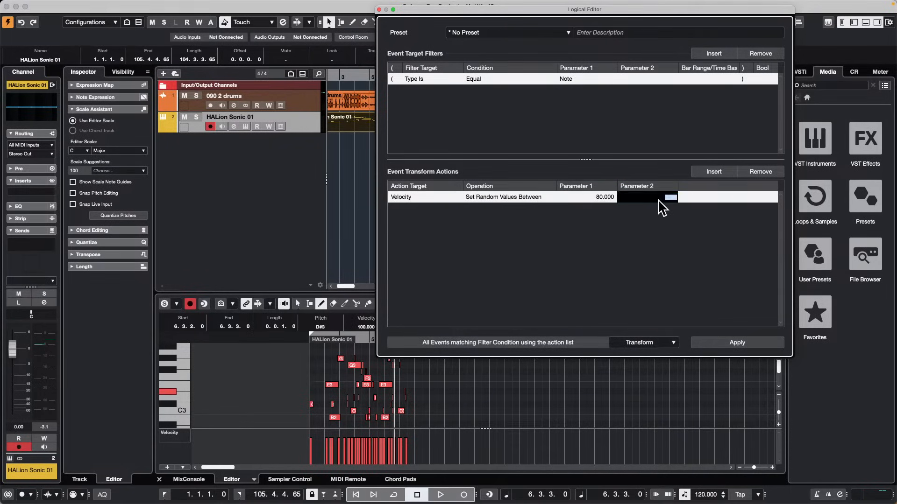
pyautogui.write('125')
pyautogui.press('Return')
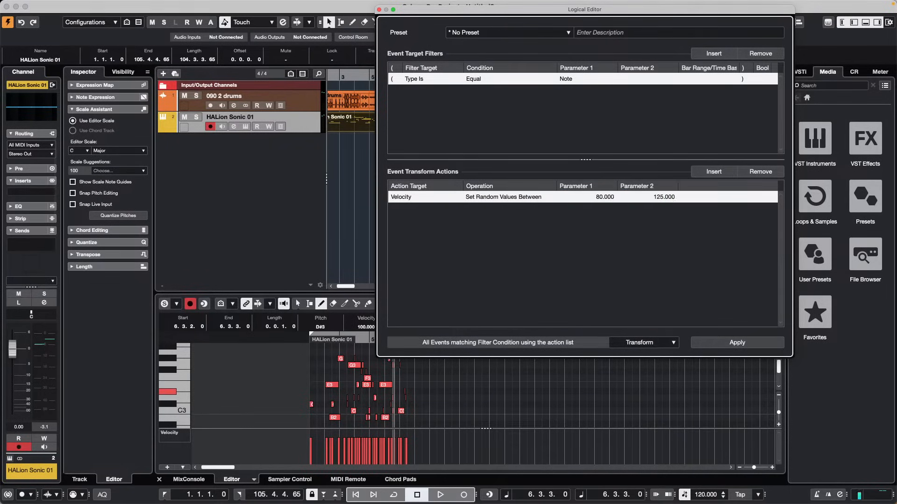
# Step: Apply the random-velocity transform six times to the HALion Sonic notes
pyautogui.click(724, 337)
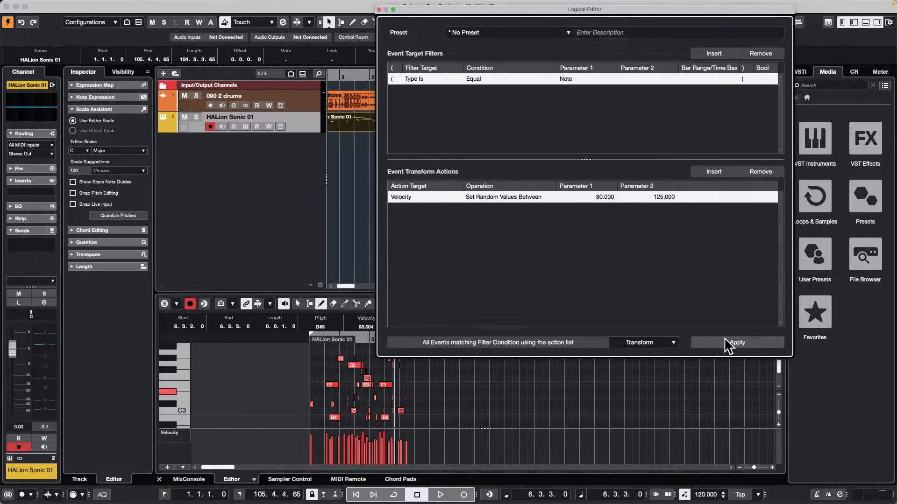
pyautogui.click(724, 337)
pyautogui.click(724, 337)
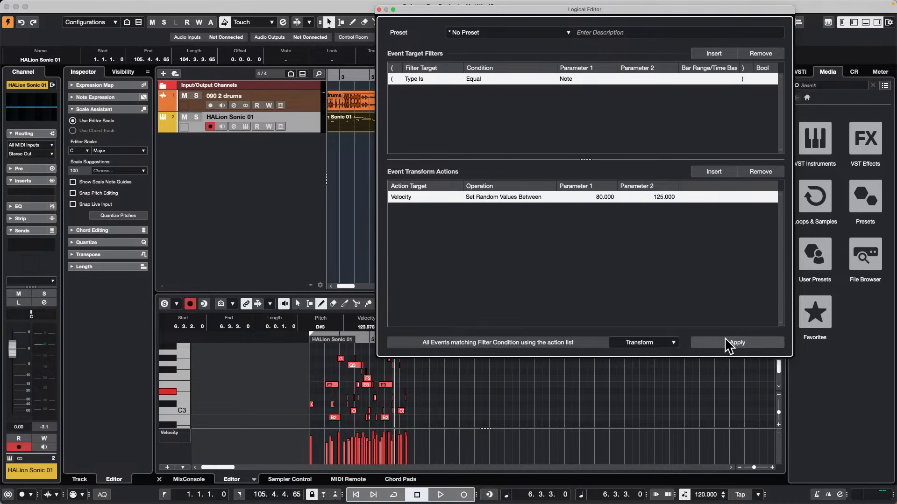
pyautogui.click(725, 337)
pyautogui.click(726, 337)
pyautogui.click(724, 338)
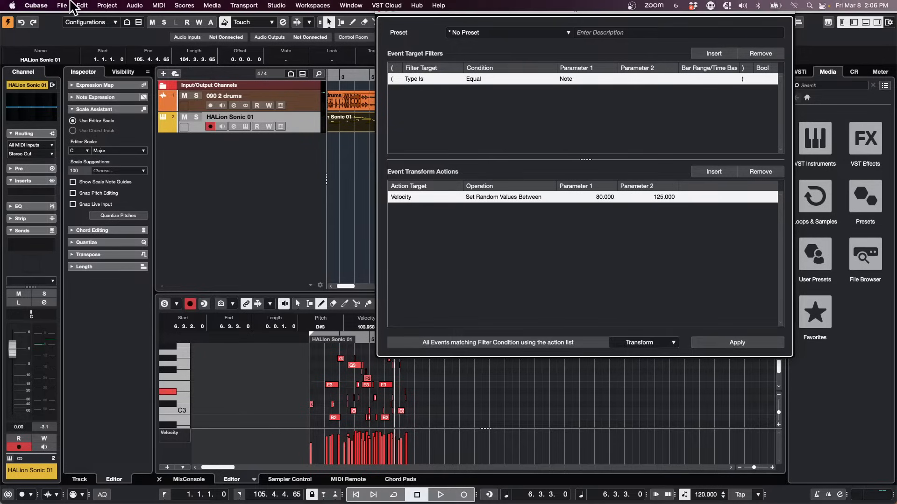
# Step: Pencil new note velocities of around 114 into the velocity lane
pyautogui.click(82, 5)
pyautogui.moveTo(62, 5)
pyautogui.moveTo(117, 220)
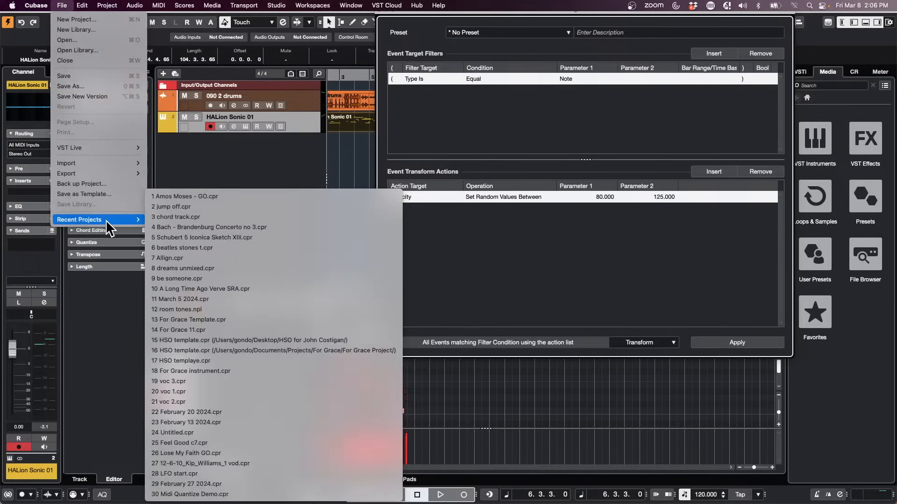
pyautogui.click(348, 387)
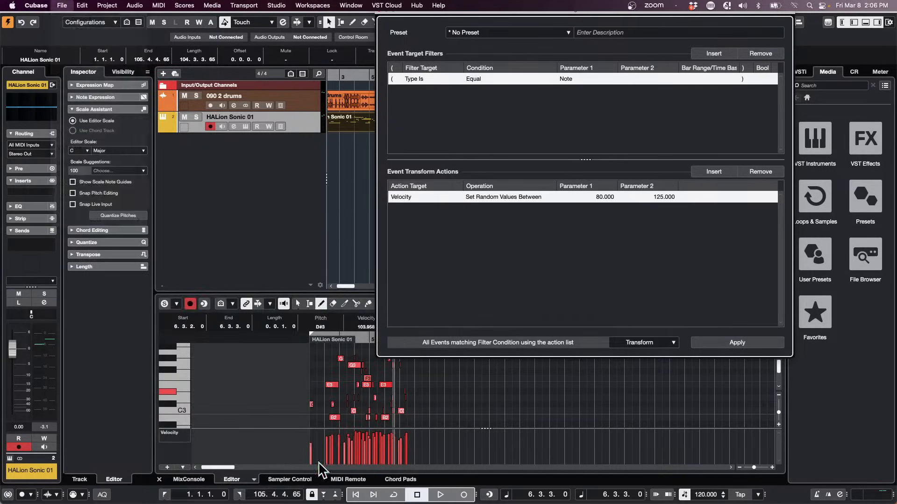
pyautogui.moveTo(322, 452)
pyautogui.mouseDown()
pyautogui.moveTo(410, 434)
pyautogui.moveTo(373, 429)
pyautogui.moveTo(405, 430)
pyautogui.mouseUp()
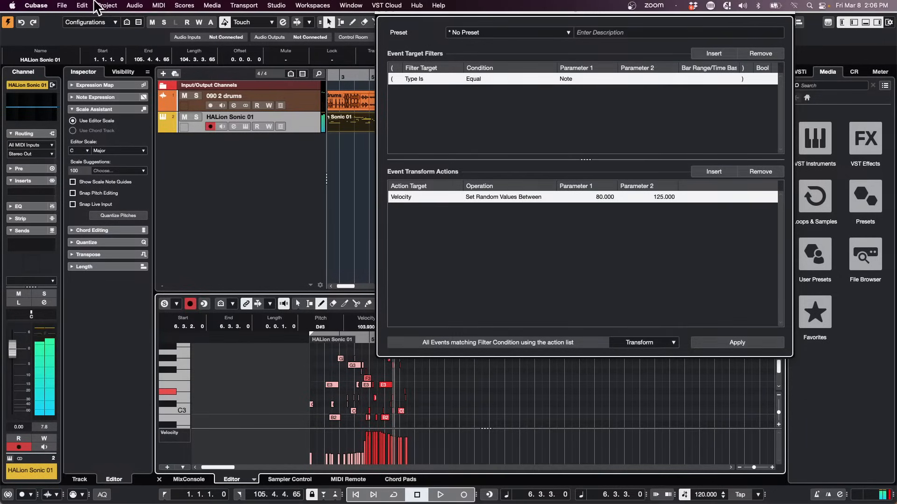
# Step: Show the Edit > Macros submenu
pyautogui.click(83, 6)
pyautogui.moveTo(62, 5)
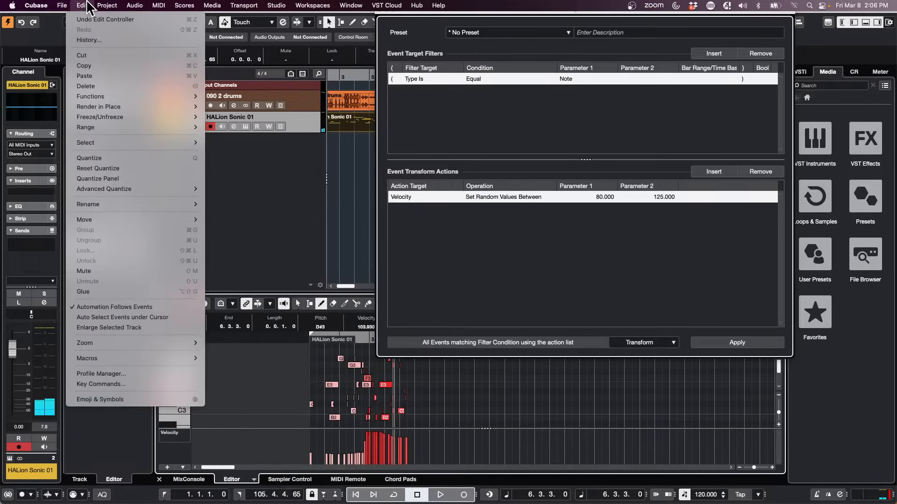
pyautogui.moveTo(107, 355)
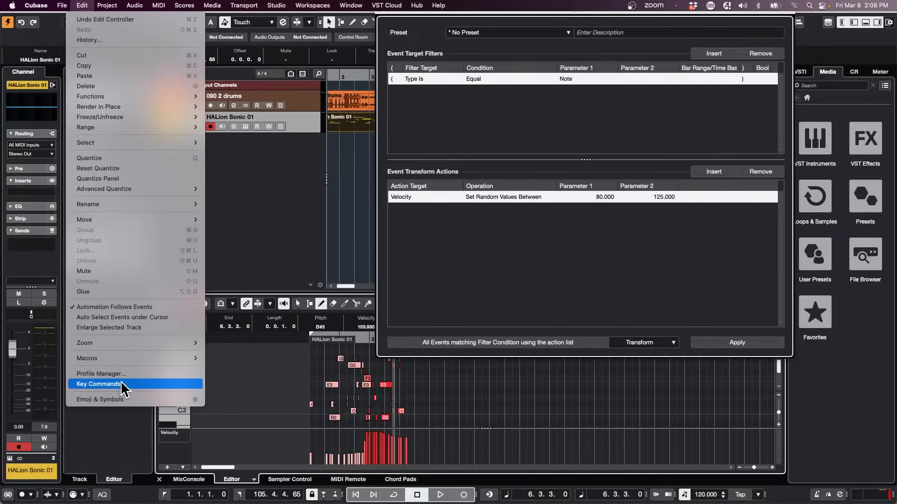
# Step: Open Key Commands and expand the CCLS Velociyu 40-85 macro to reveal its two presets
pyautogui.click(121, 384)
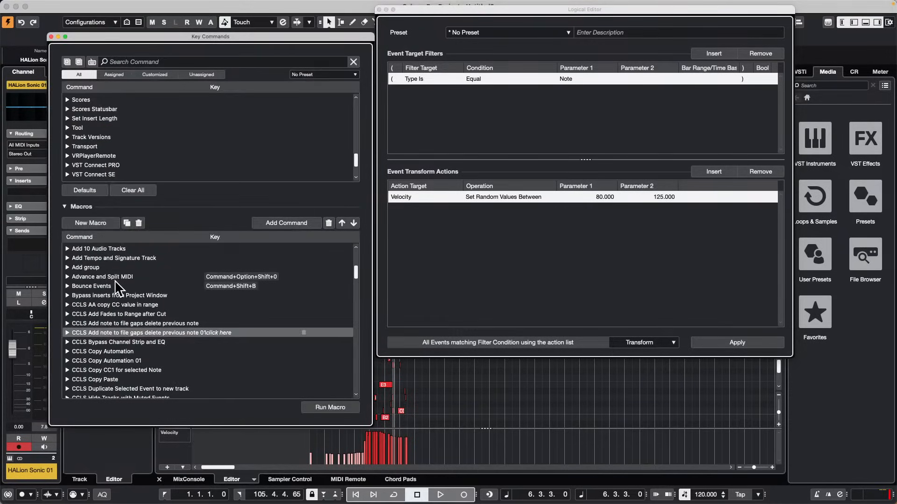
pyautogui.scroll(-2, 113, 283)
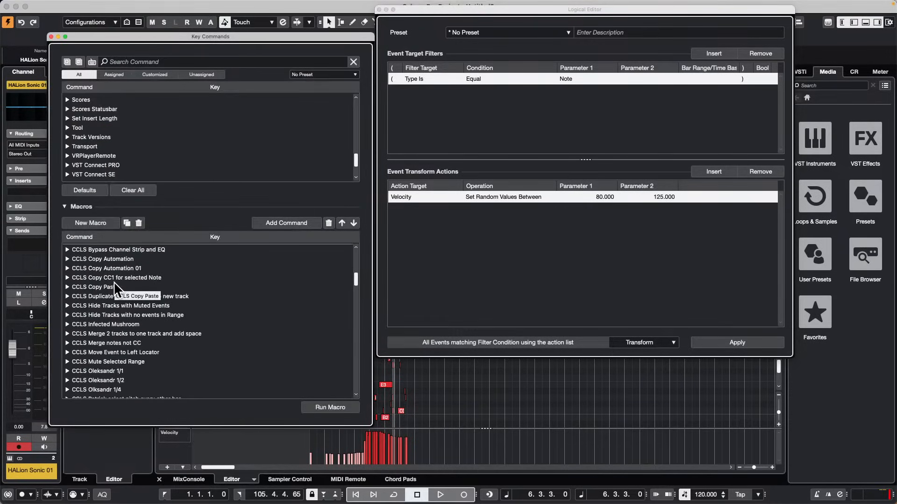
pyautogui.scroll(-5, 114, 282)
pyautogui.scroll(-8, 114, 281)
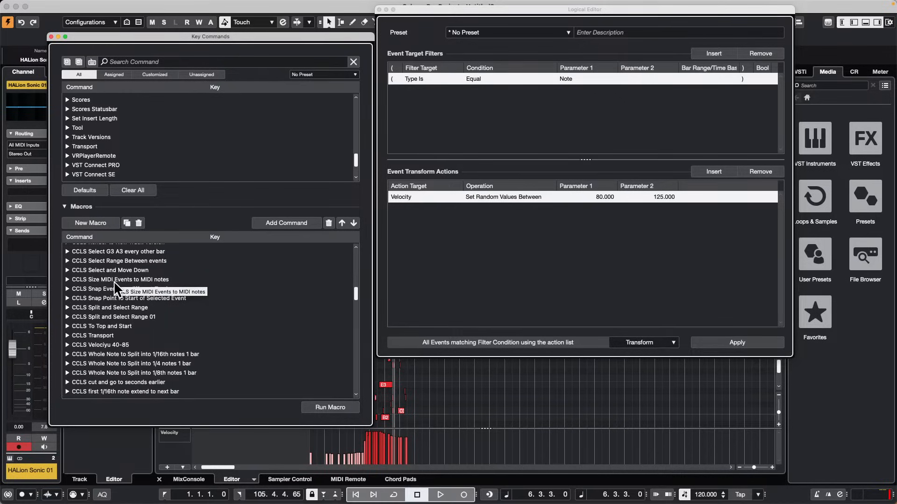
pyautogui.click(66, 345)
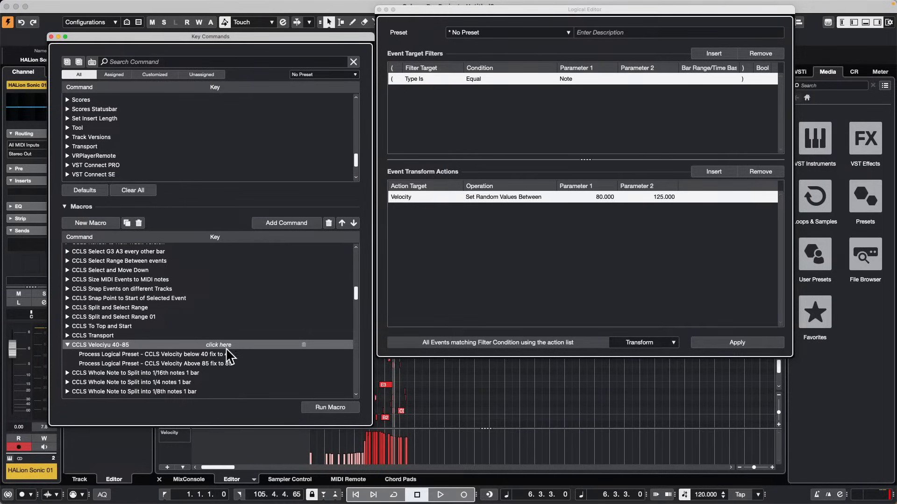
# Step: Search presets for '40' and load CCLS Velocity below 40 fix to 40 in the Logical Editor
pyautogui.click(510, 32)
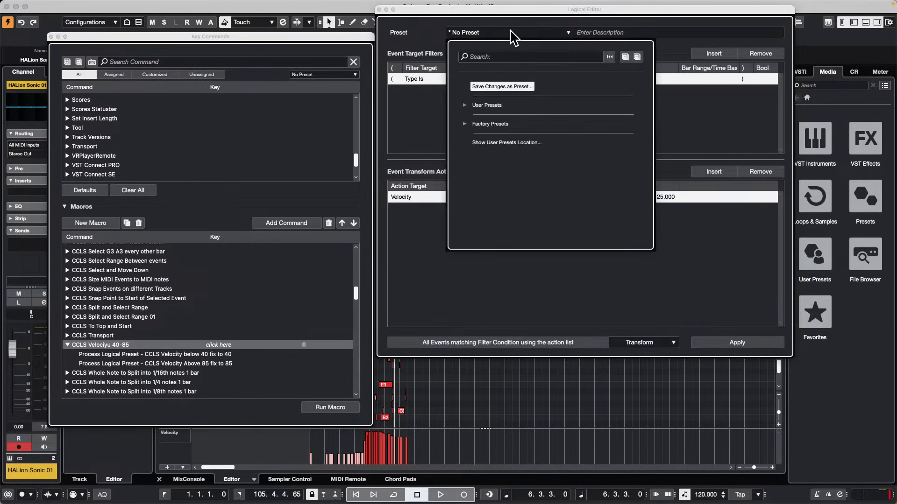
pyautogui.click(496, 56)
pyautogui.write('40')
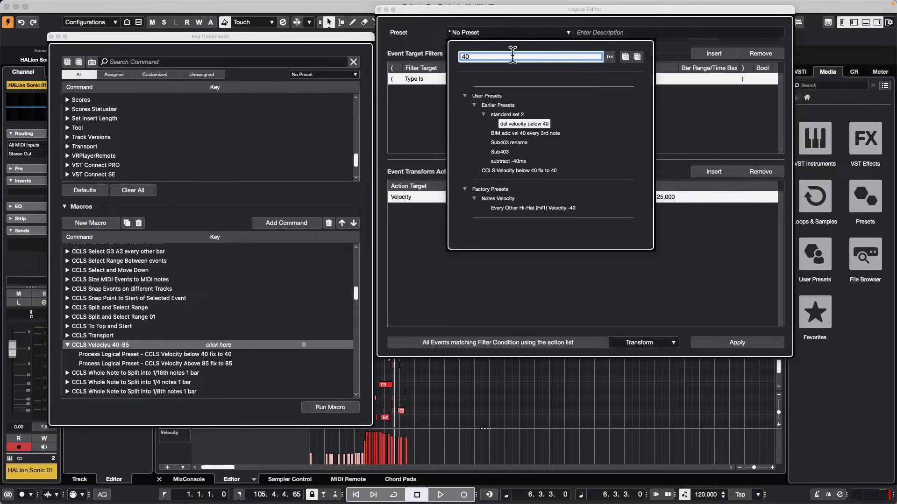
pyautogui.click(542, 123)
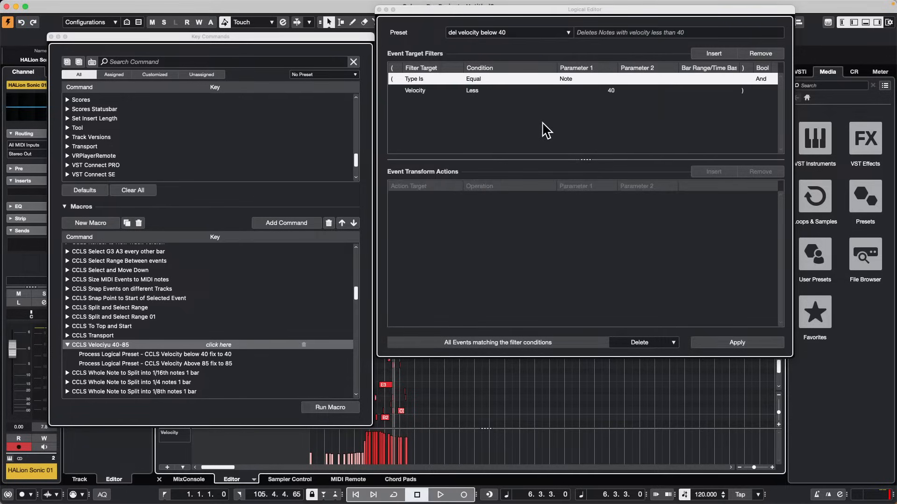
pyautogui.click(504, 33)
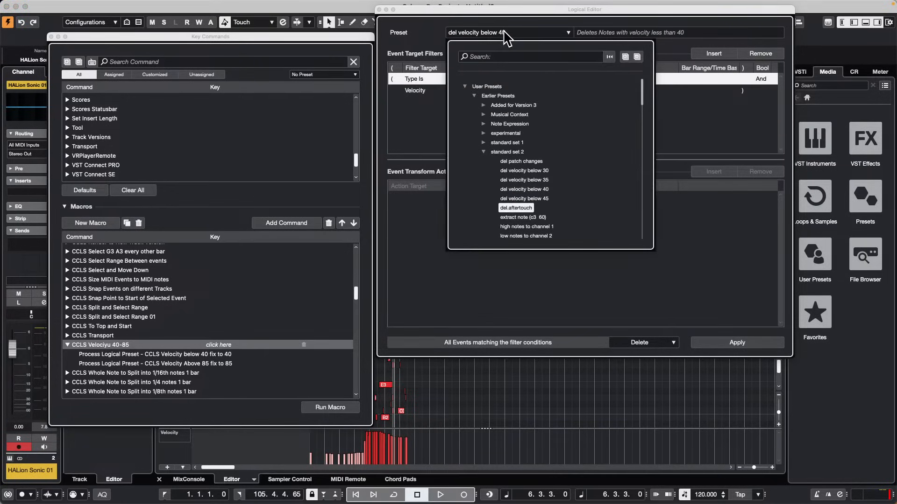
pyautogui.click(512, 56)
pyautogui.write('40')
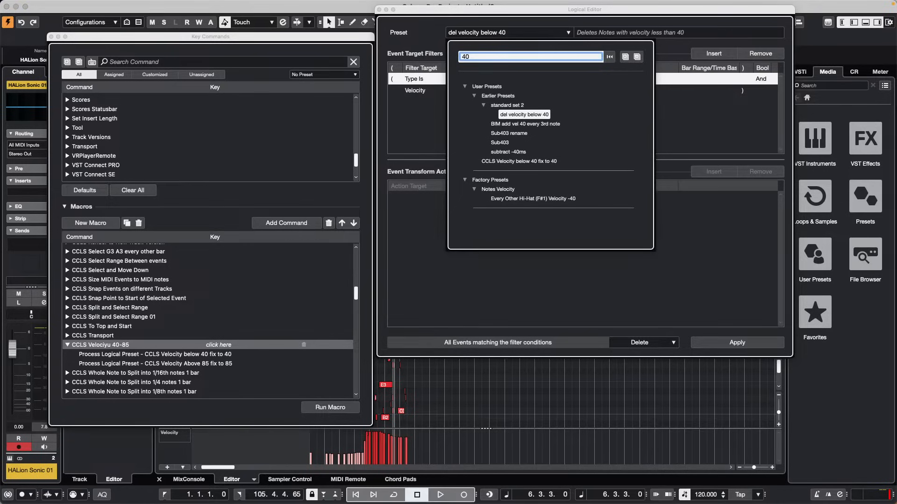
pyautogui.click(537, 162)
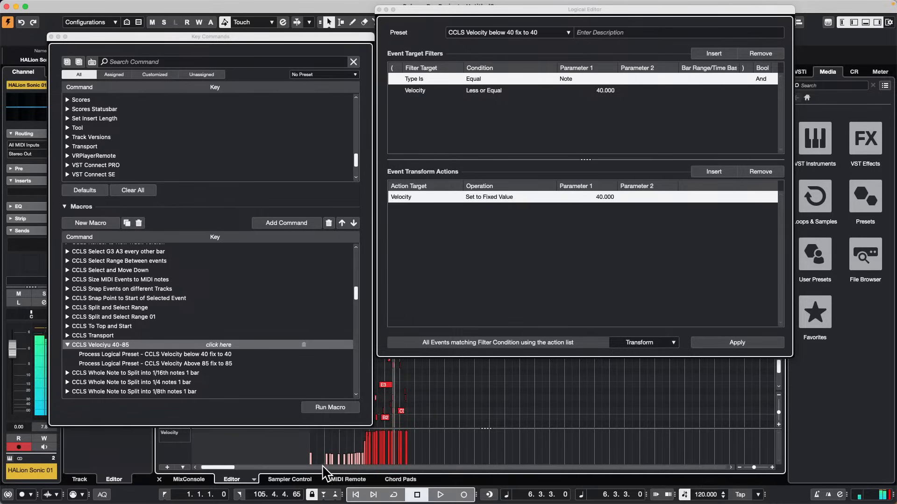
# Step: Draw some note velocities down to low values and move the Key Commands window aside
pyautogui.moveTo(310, 462); pyautogui.dragTo(372, 461)
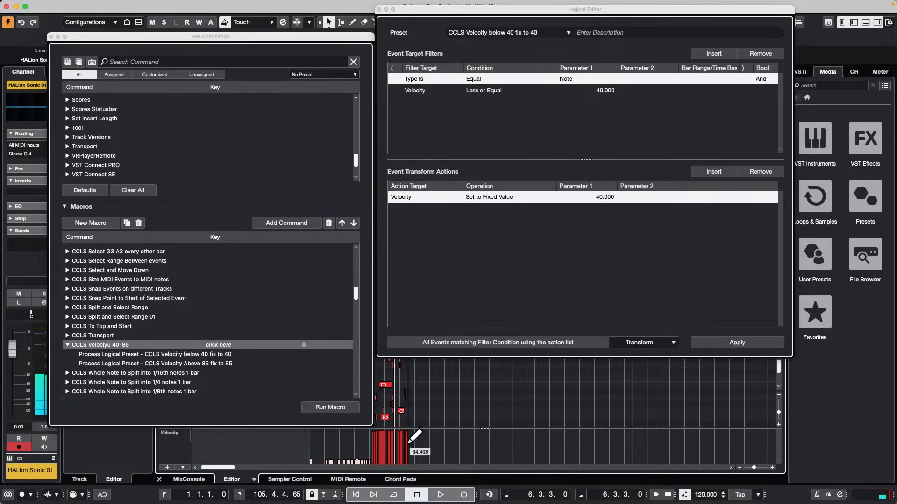
pyautogui.moveTo(303, 36); pyautogui.dragTo(220, 28)
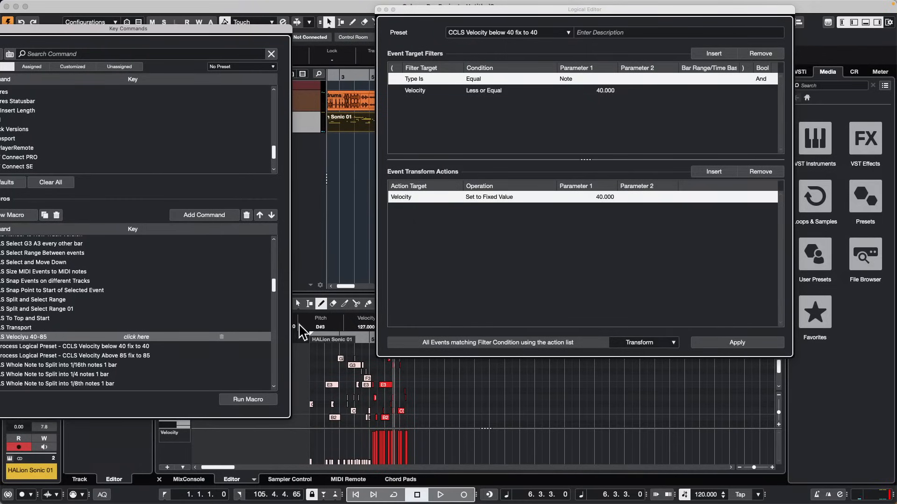
pyautogui.moveTo(302, 338); pyautogui.dragTo(303, 355)
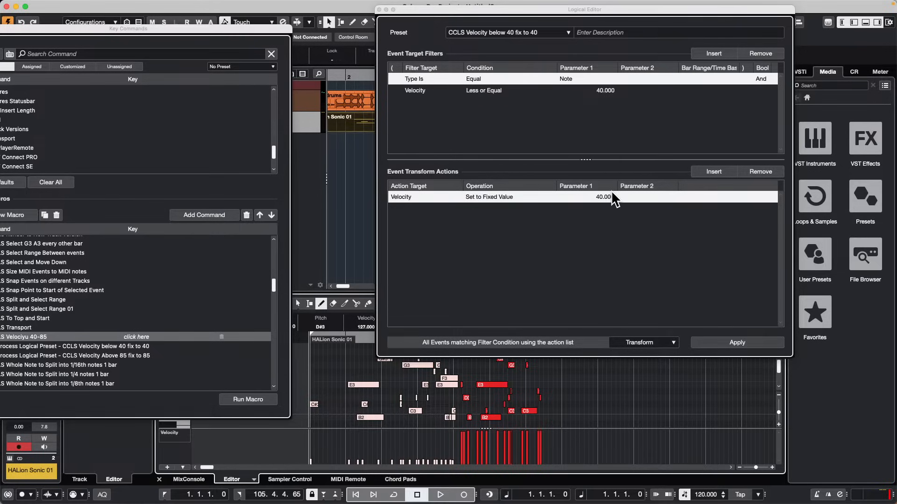
# Step: Search presets for '85' and load CCLS Velocity Above 85 fix to 85
pyautogui.click(518, 31)
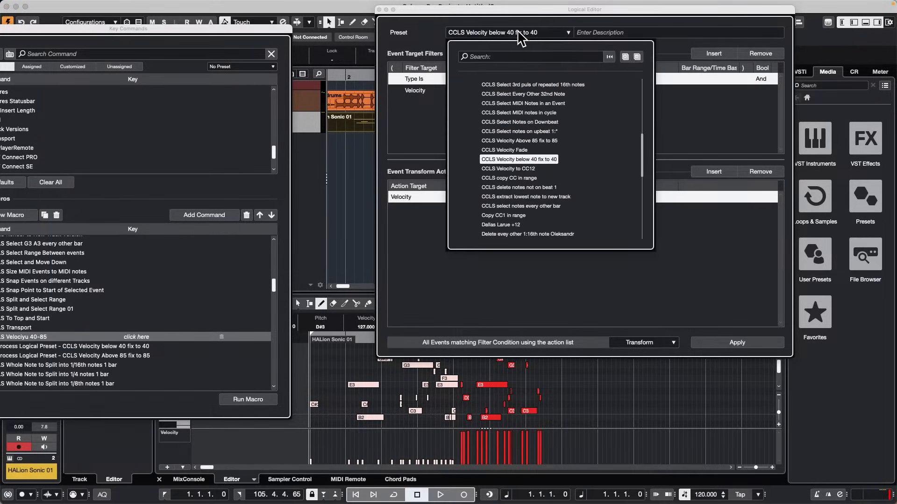
pyautogui.click(496, 55)
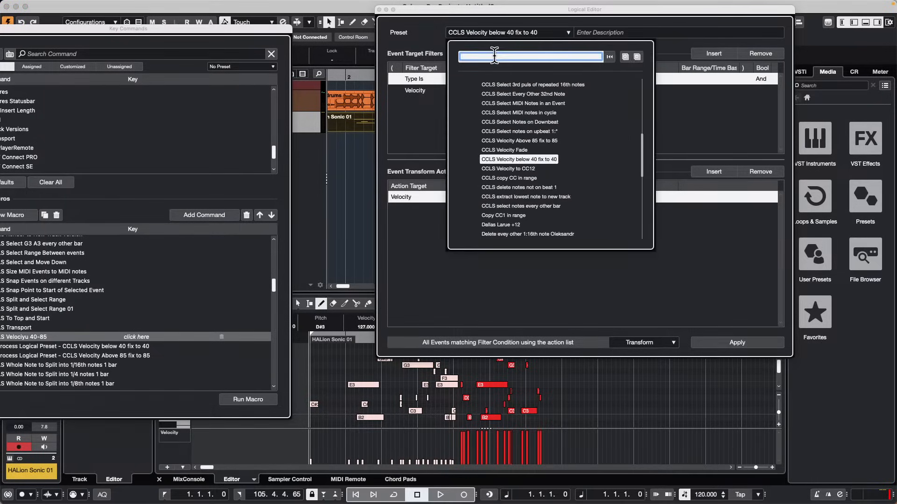
pyautogui.write('85')
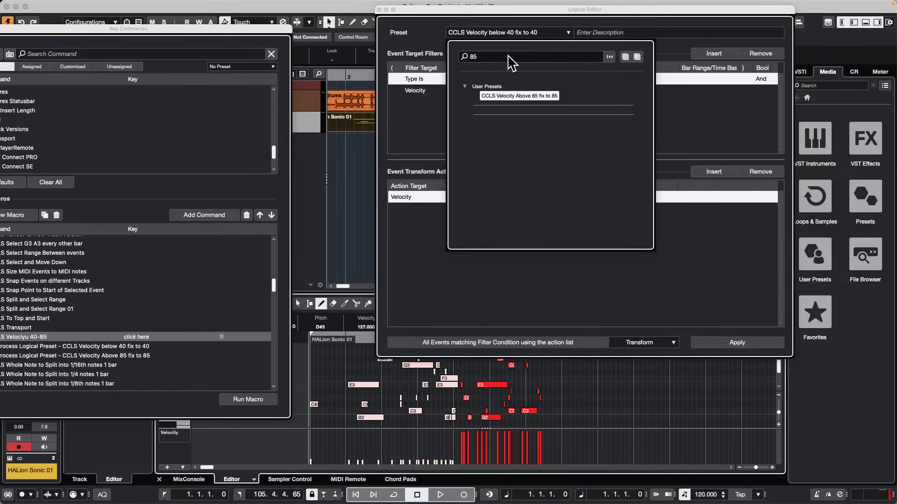
pyautogui.click(521, 97)
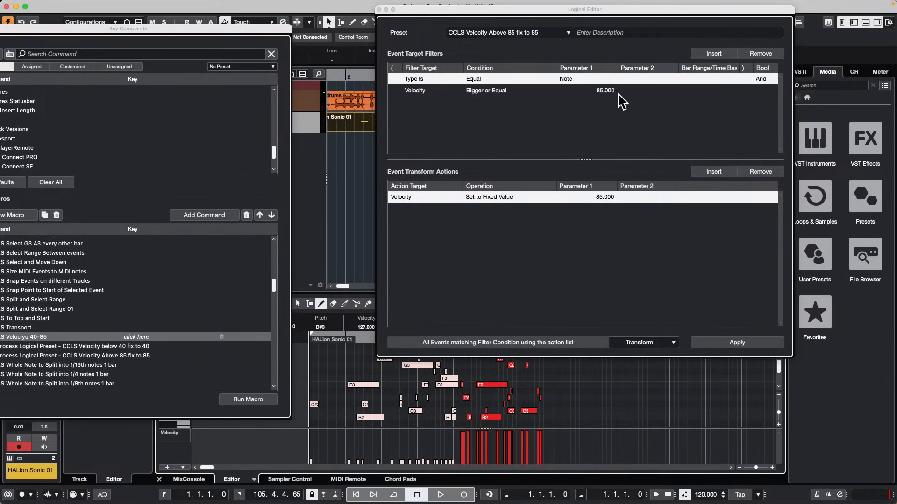
# Step: Redraw some velocities, run the 40-85 velocity macro, and close Key Commands
pyautogui.moveTo(398, 450); pyautogui.dragTo(452, 450)
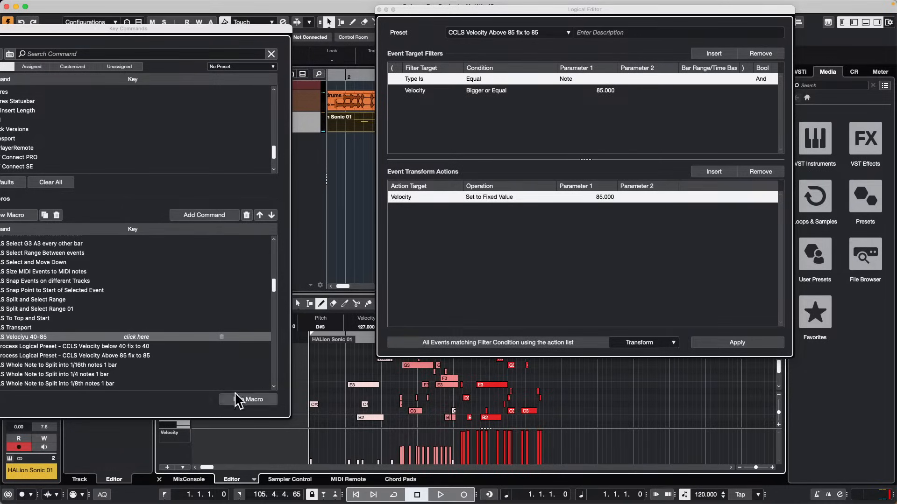
pyautogui.moveTo(118, 34); pyautogui.dragTo(148, 25)
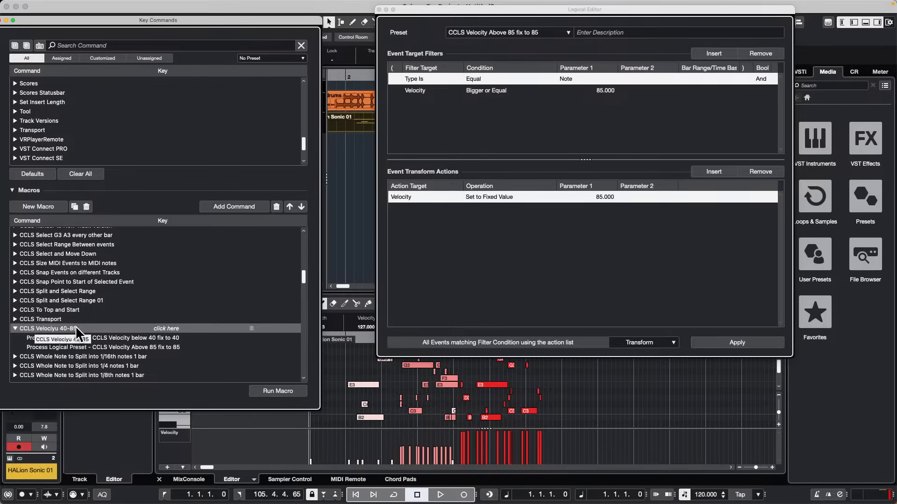
pyautogui.click(279, 390)
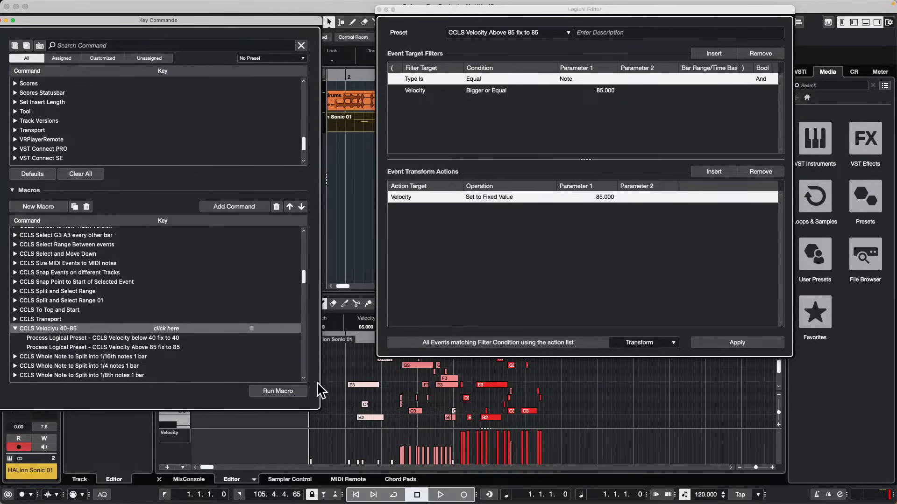
pyautogui.rightClick(354, 372)
pyautogui.click(351, 370)
pyautogui.click(351, 368)
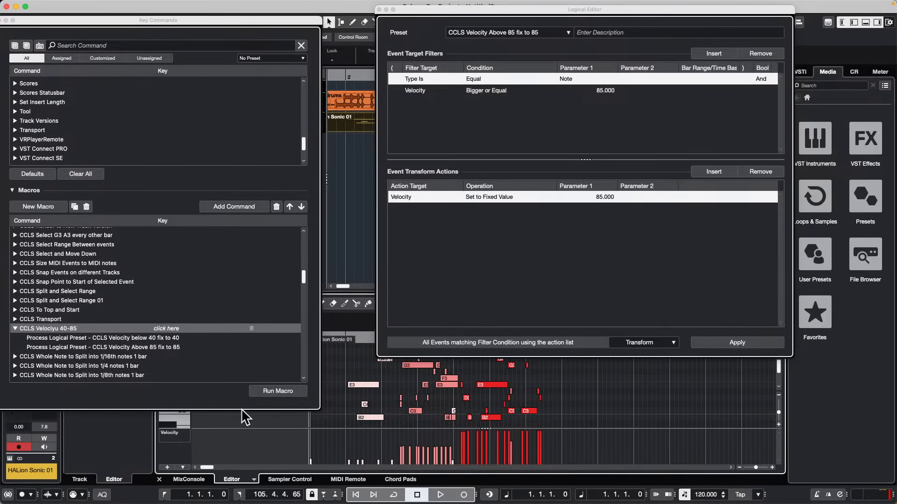
pyautogui.click(280, 390)
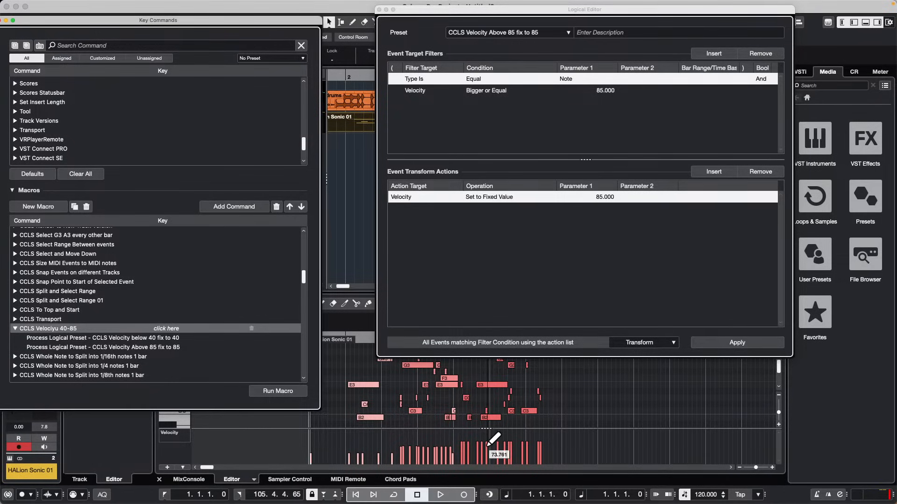
pyautogui.moveTo(45, 19); pyautogui.dragTo(92, 14)
pyautogui.click(45, 14)
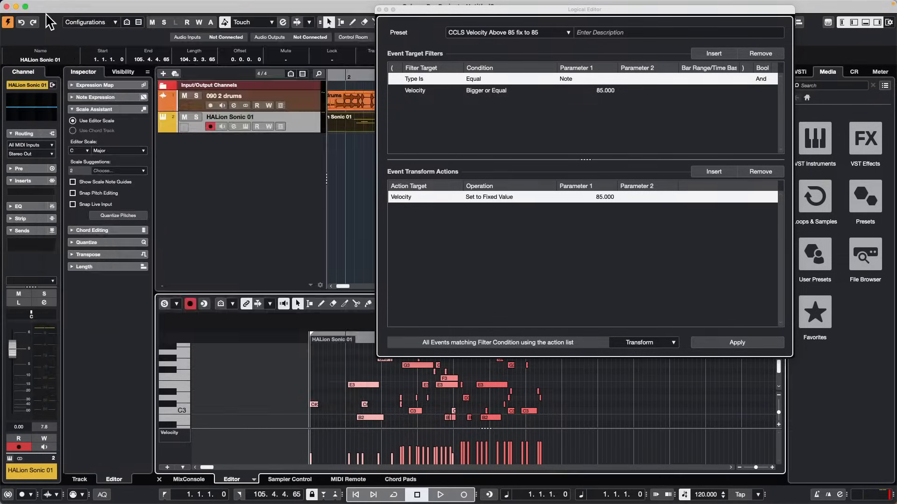
# Step: Close the Logical Editor, zoom out to the whole timeline, then draw and undo a HALion part
pyautogui.click(379, 10)
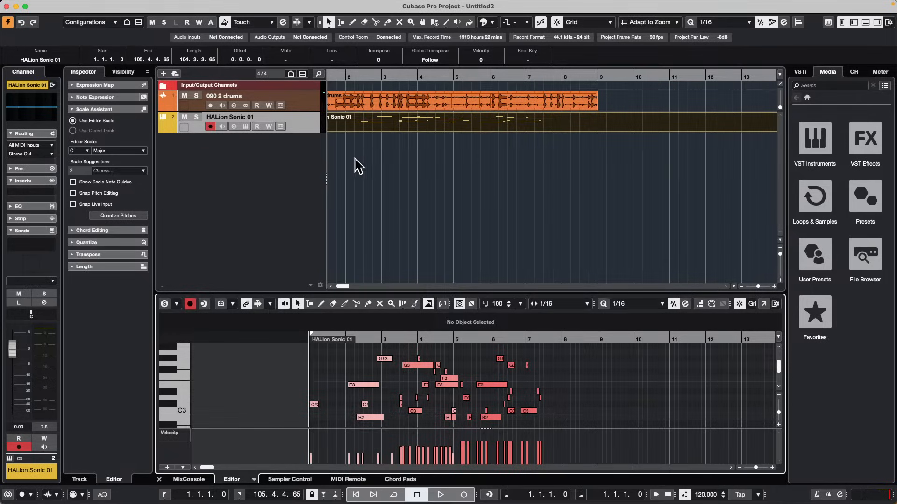
pyautogui.moveTo(336, 78); pyautogui.dragTo(330, 50)
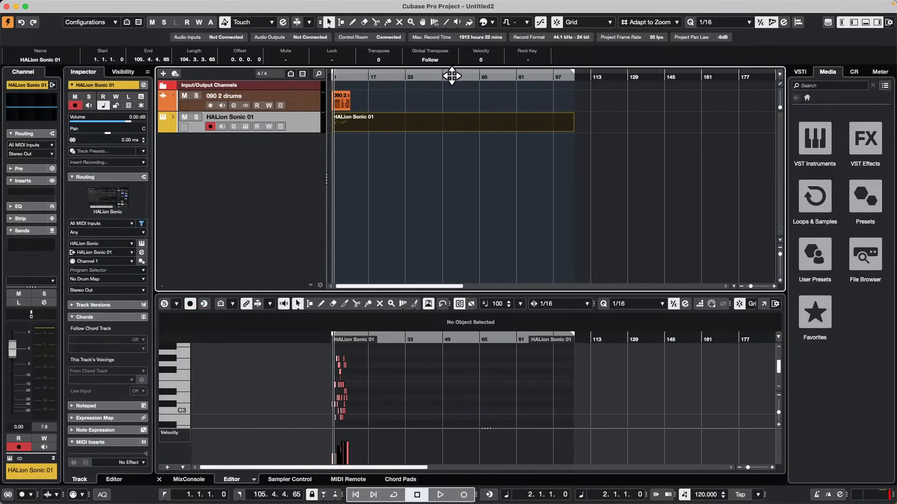
pyautogui.rightClick(356, 121)
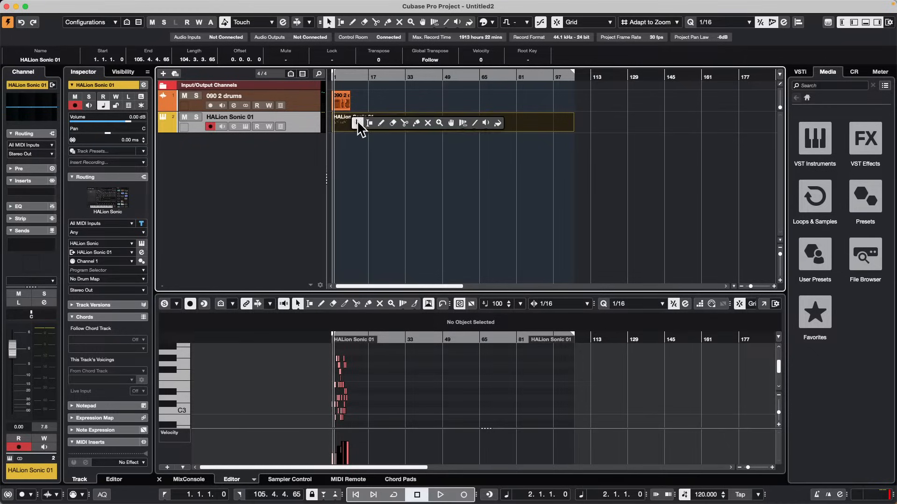
pyautogui.click(381, 125)
pyautogui.moveTo(349, 125); pyautogui.dragTo(360, 126)
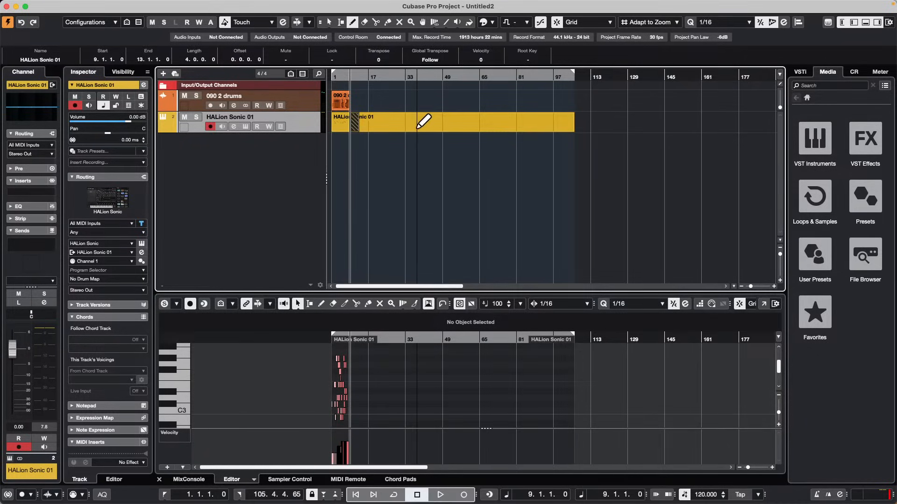
pyautogui.press('super+z')
# Step: Show both the project and Key Editor rulers in seconds and select all the part's notes
pyautogui.press('1')
pyautogui.rightClick(390, 75)
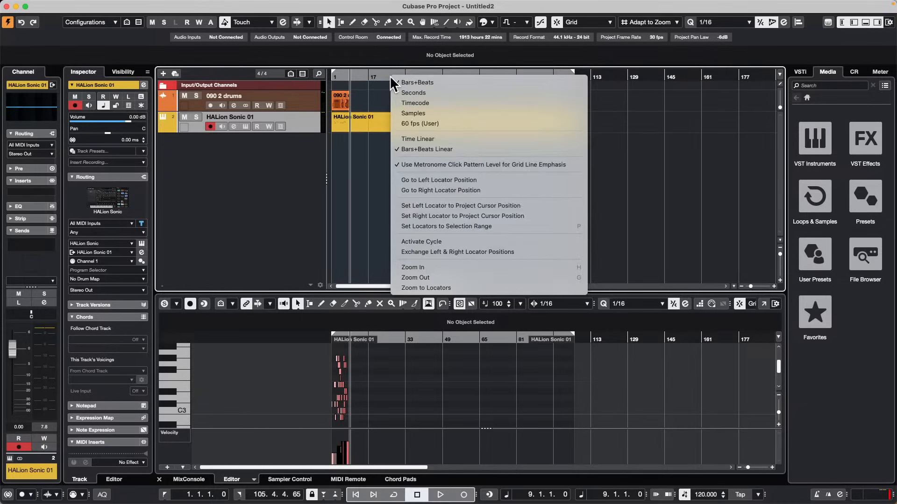
pyautogui.click(431, 93)
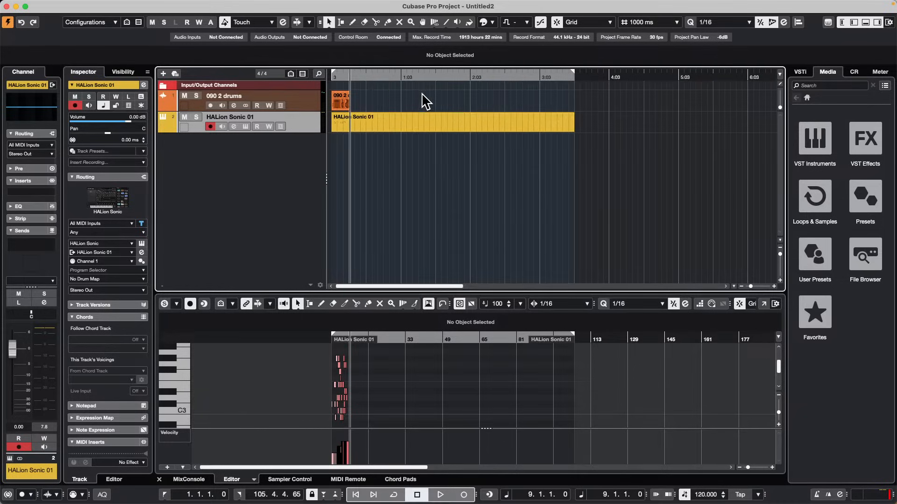
pyautogui.click(397, 129)
pyautogui.click(372, 124)
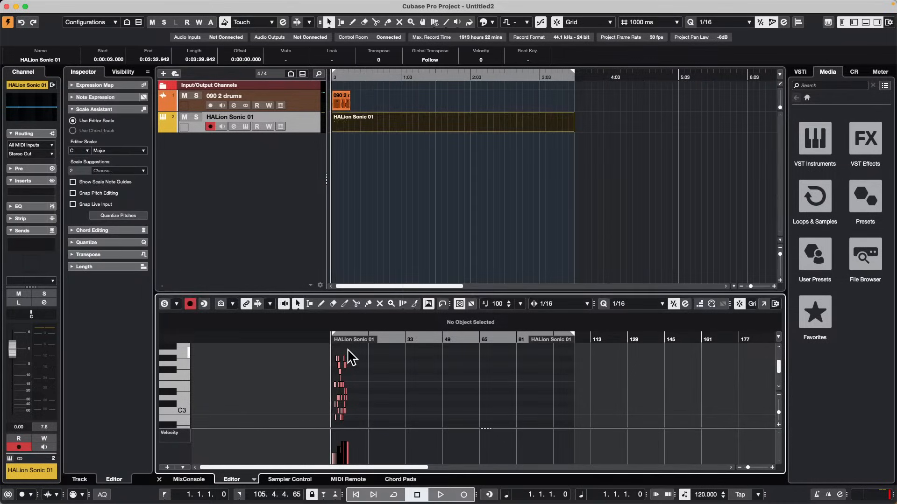
pyautogui.moveTo(327, 347); pyautogui.dragTo(354, 424)
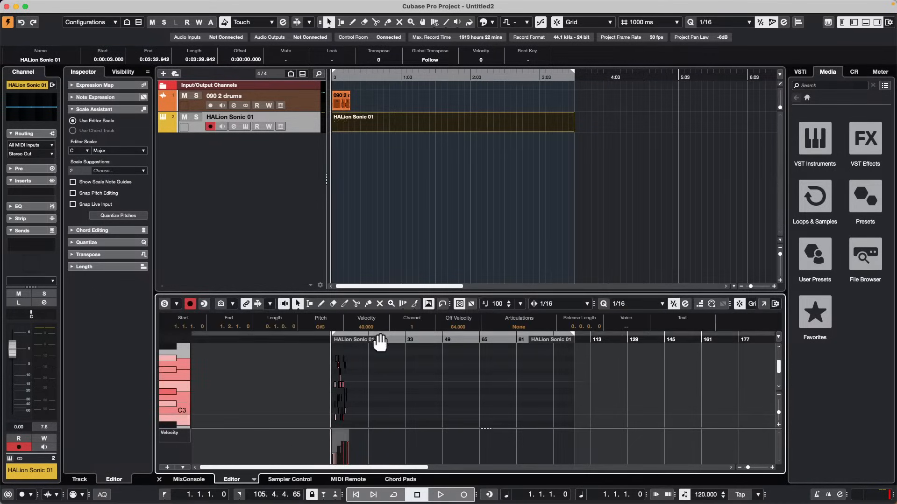
pyautogui.rightClick(385, 339)
pyautogui.click(417, 356)
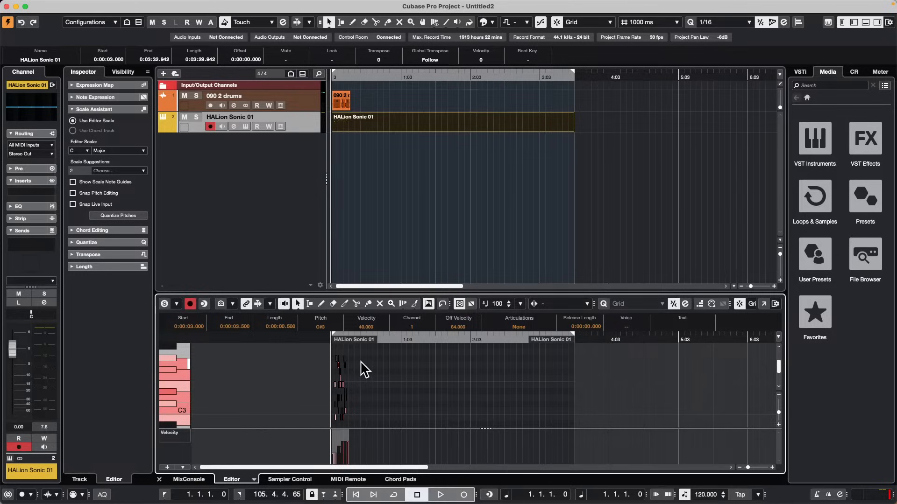
# Step: Duplicate the notes four times and lengthen the part to end at 0:05:27
pyautogui.press('super+d')
pyautogui.press('super+d')
pyautogui.press('super+d')
pyautogui.press('super+d')
pyautogui.press('super+d')
pyautogui.press('super+d')
pyautogui.press('super+d')
pyautogui.press('super+d')
pyautogui.press('super+d')
pyautogui.press('super+d')
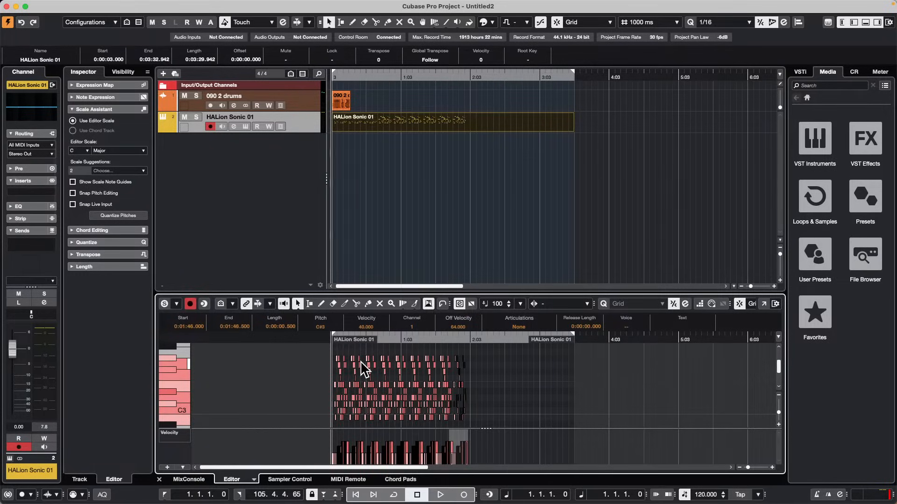
pyautogui.press('super+d')
pyautogui.press('super+d')
pyautogui.press('super+d')
pyautogui.press('super+d')
pyautogui.press('super+d')
pyautogui.press('super+d')
pyautogui.press('super+d')
pyautogui.press('super+d')
pyautogui.press('super+d')
pyautogui.press('super+d')
pyautogui.press('super+d')
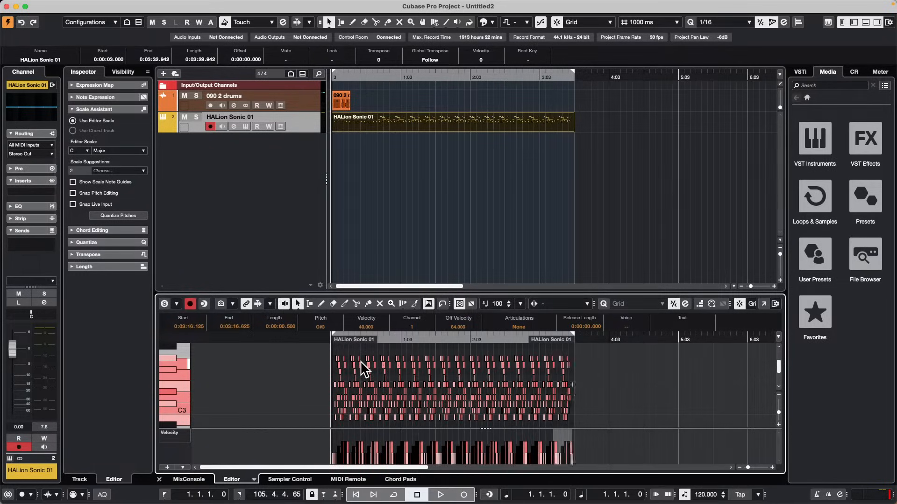
pyautogui.press('super+d')
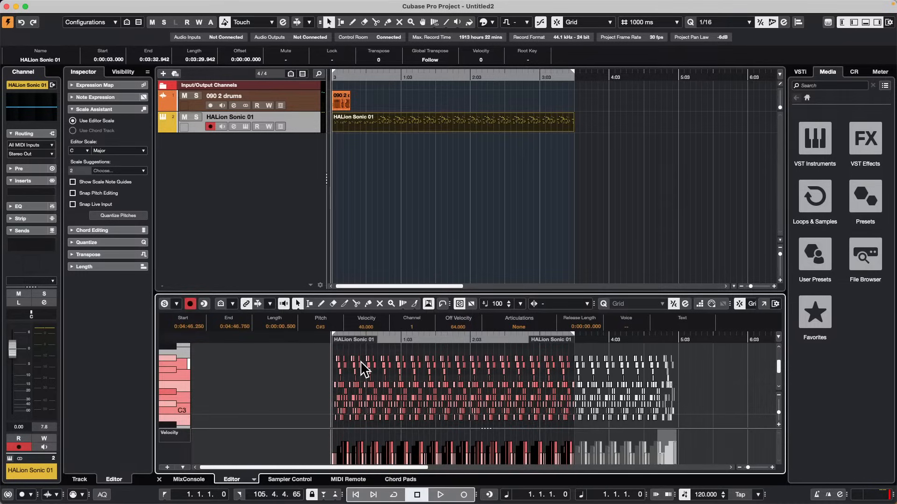
pyautogui.press('super+d')
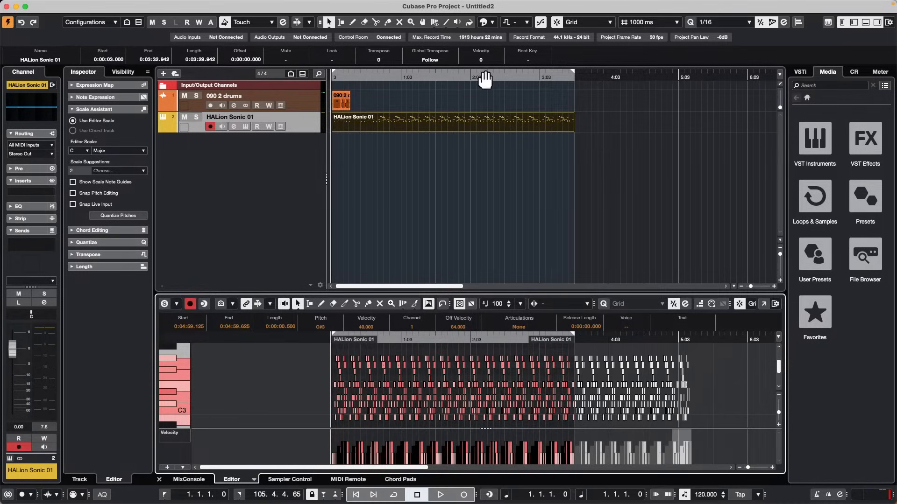
pyautogui.moveTo(484, 74); pyautogui.dragTo(484, 57)
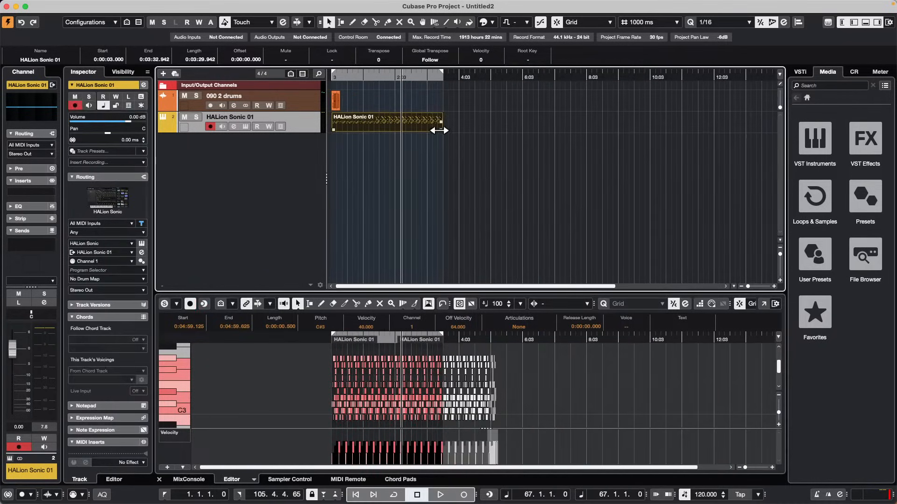
pyautogui.moveTo(438, 130); pyautogui.dragTo(502, 130)
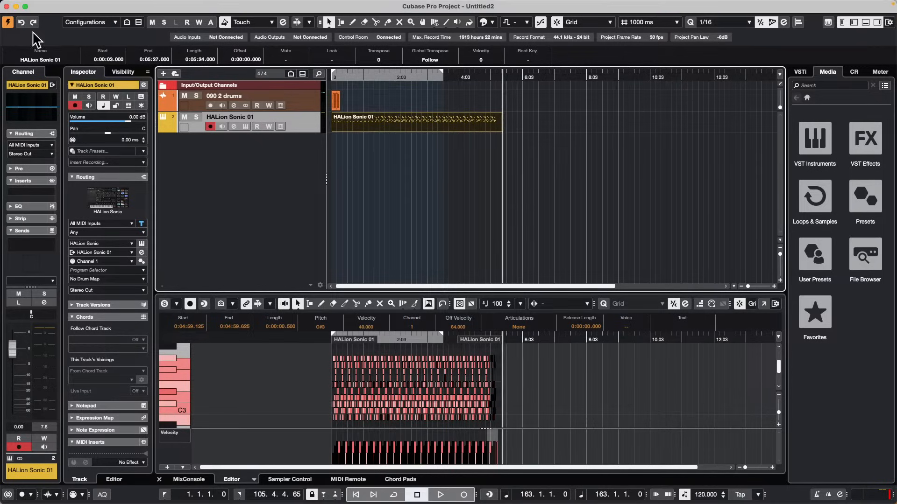
pyautogui.moveTo(73, 3)
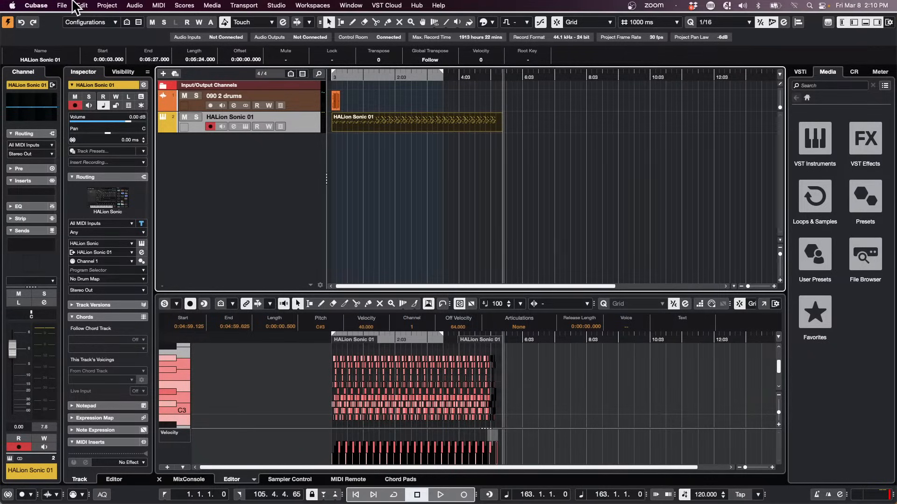
pyautogui.click(85, 6)
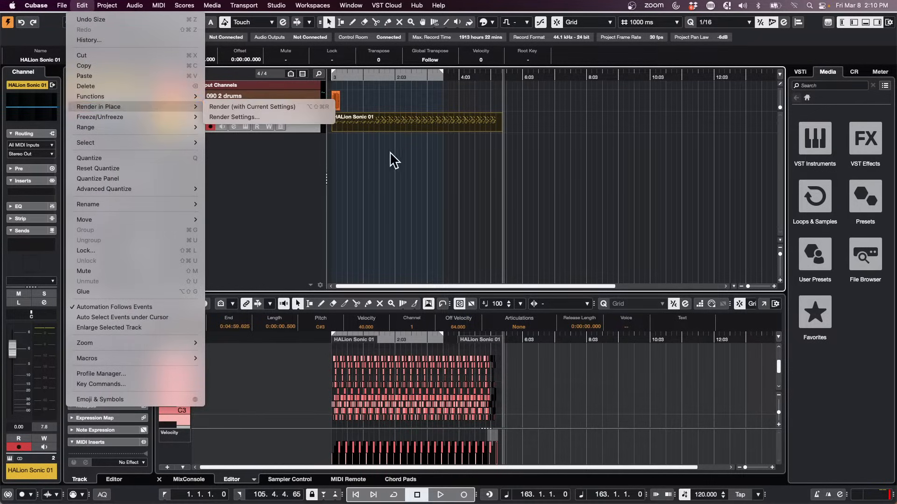
pyautogui.moveTo(42, 5)
pyautogui.moveTo(82, 5)
pyautogui.moveTo(100, 120)
pyautogui.click(252, 117)
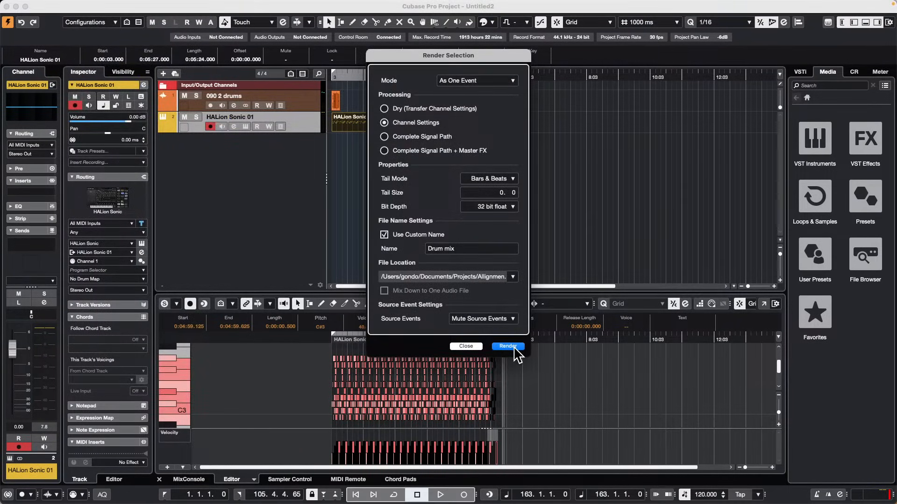
pyautogui.click(384, 234)
pyautogui.click(513, 346)
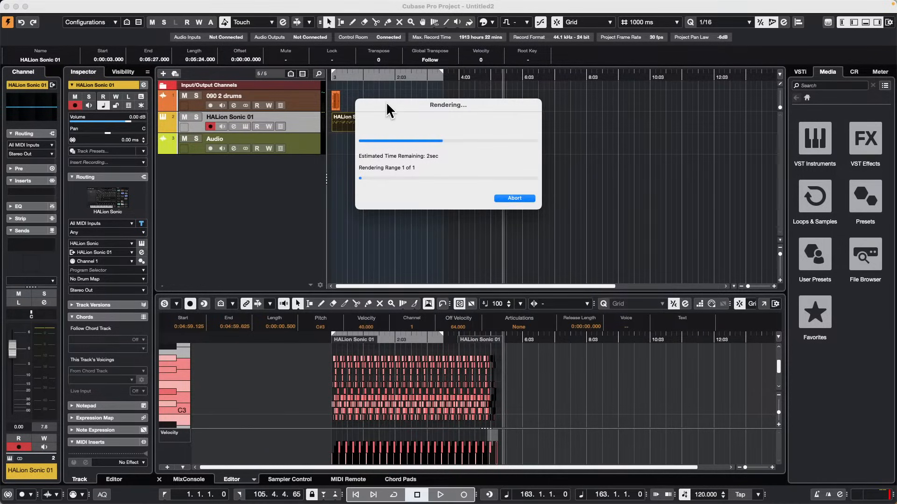
pyautogui.moveTo(386, 102); pyautogui.dragTo(587, 102)
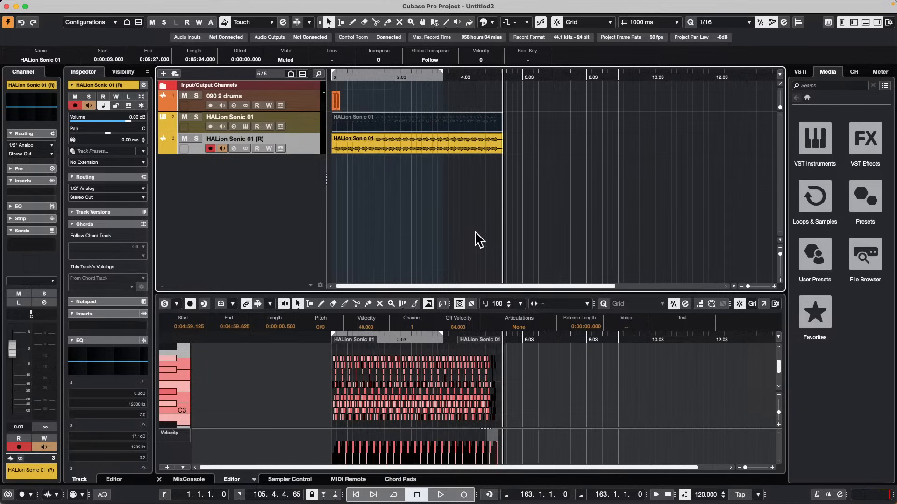
pyautogui.press('super+z')
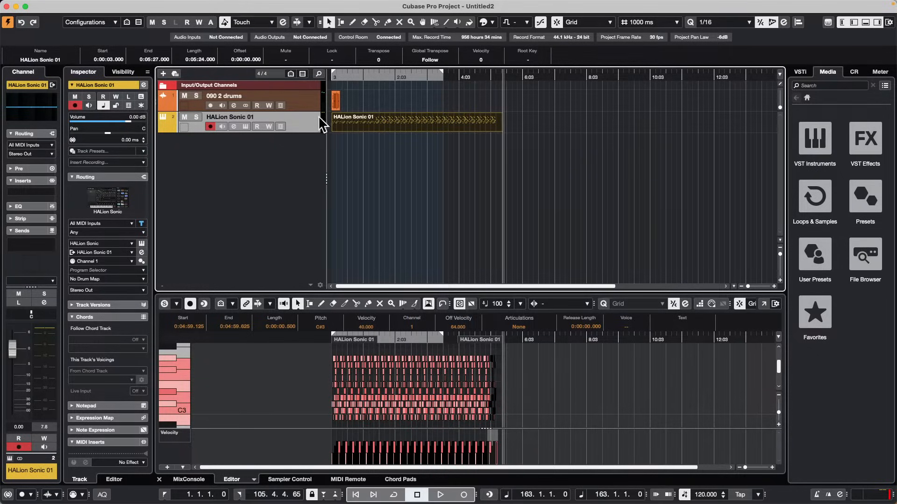
# Step: Enlarge the 090 2 drums track and move its event to start at 8 seconds
pyautogui.moveTo(301, 110); pyautogui.dragTo(301, 153)
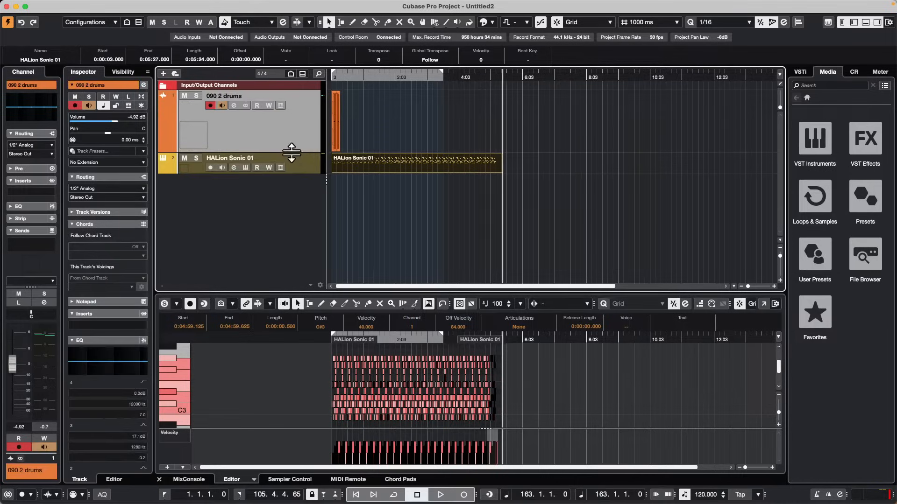
pyautogui.press('h')
pyautogui.press('h')
pyautogui.press('h')
pyautogui.press('h')
pyautogui.press('h')
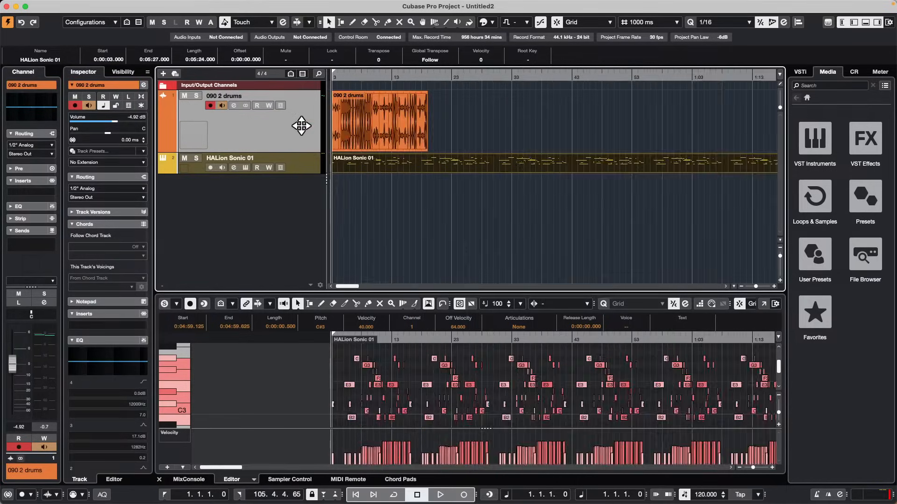
pyautogui.click(454, 120)
pyautogui.moveTo(442, 121); pyautogui.dragTo(499, 116)
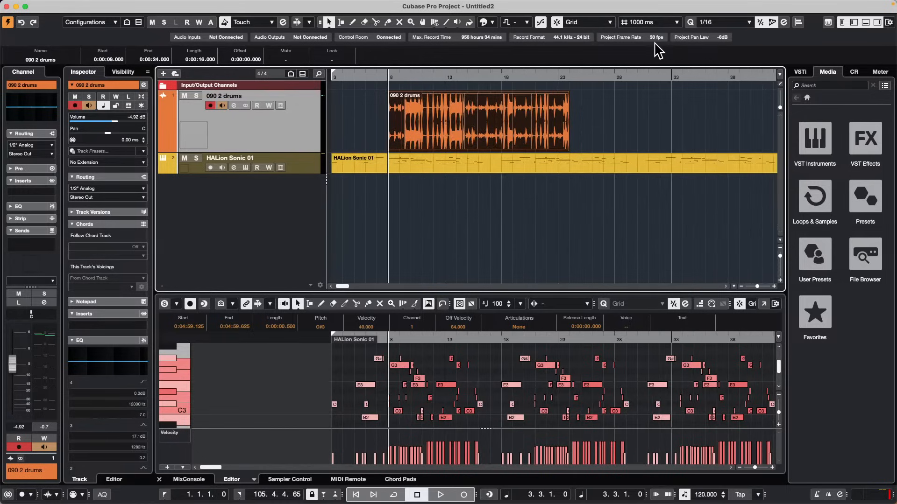
# Step: Switch the ruler to Bars+Beats, place the drums event at 7.1.1, and set the cursor to bar 6
pyautogui.rightClick(466, 76)
pyautogui.click(492, 78)
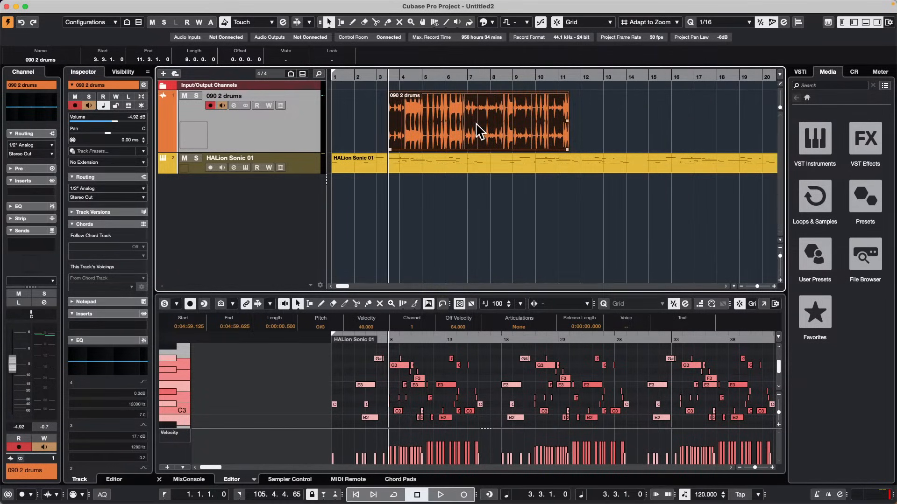
pyautogui.press('super+Right')
pyautogui.press('super+Right')
pyautogui.press('super+Right')
pyautogui.press('super+Right')
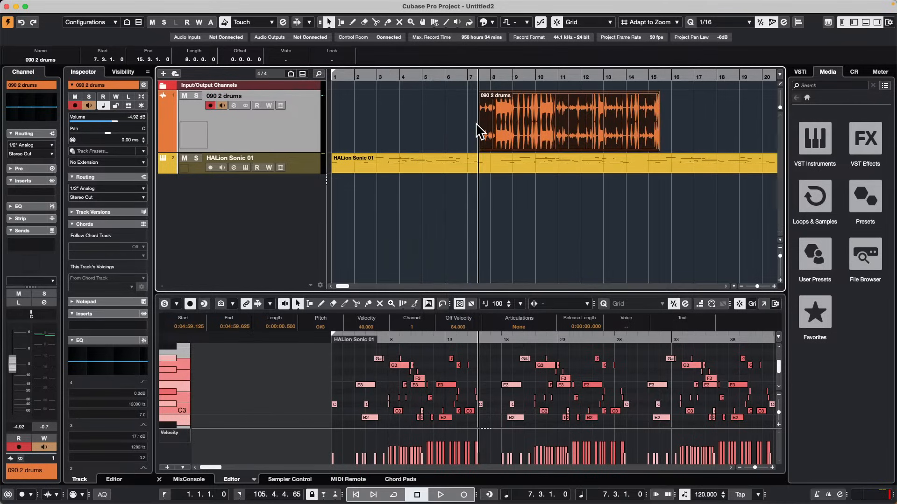
pyautogui.moveTo(500, 126); pyautogui.dragTo(492, 116)
pyautogui.click(446, 76)
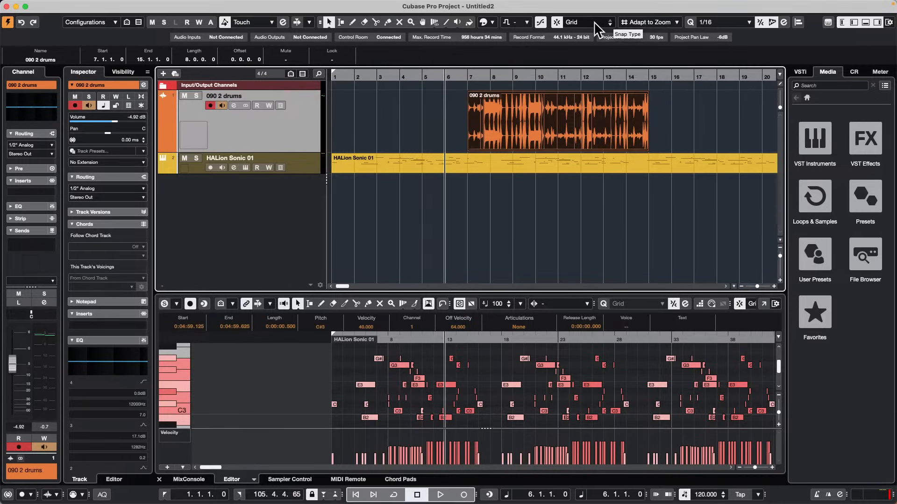
# Step: Set the grid type to Bar and nudge the 090 2 drums event bar by bar
pyautogui.click(668, 21)
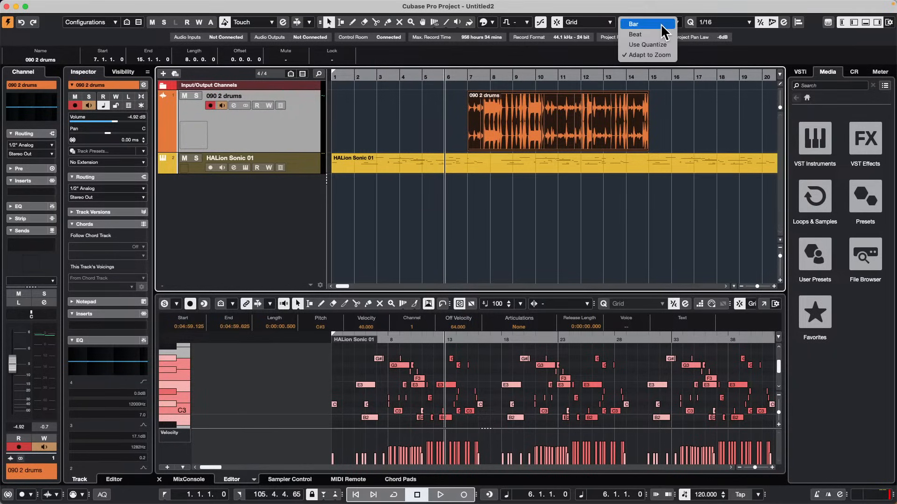
pyautogui.click(660, 28)
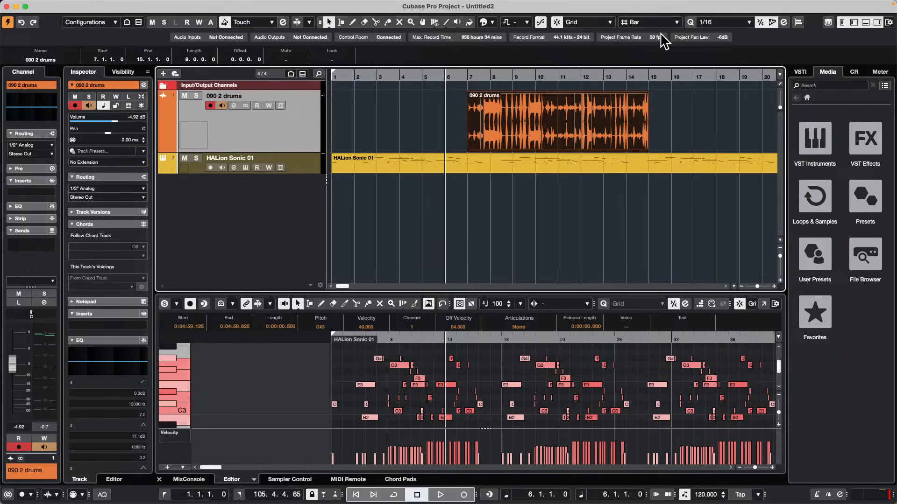
pyautogui.press('super+Right')
pyautogui.press('super+Right')
pyautogui.press('super+Right')
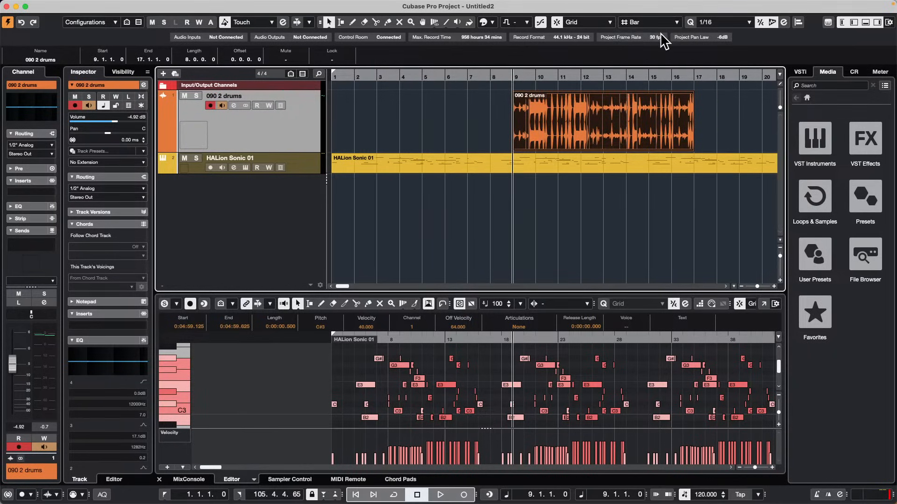
pyautogui.press('super+Left')
pyautogui.press('super+Left')
pyautogui.press('super+Left')
pyautogui.press('super+Left')
pyautogui.press('super+Left')
pyautogui.press('super+Right')
pyautogui.press('super+Right')
pyautogui.press('super+Right')
pyautogui.press('super+Right')
pyautogui.press('super+Right')
pyautogui.press('super+Left')
pyautogui.press('super+Left')
pyautogui.press('super+Left')
pyautogui.press('super+Left')
pyautogui.press('super+Left')
pyautogui.press('super+Left')
pyautogui.press('super+Right')
pyautogui.press('super+Right')
pyautogui.press('super+Right')
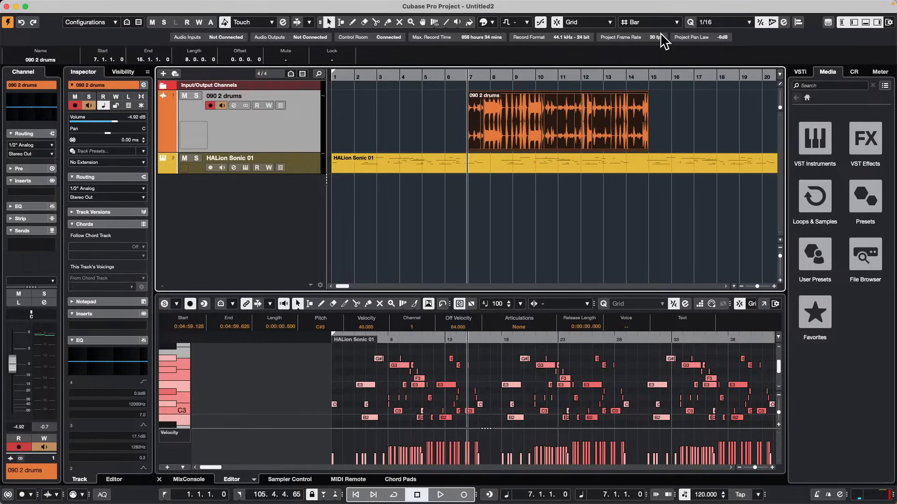
pyautogui.press('super+Right')
pyautogui.press('super+Right')
pyautogui.press('super+Left')
pyautogui.press('super+Left')
pyautogui.press('super+Left')
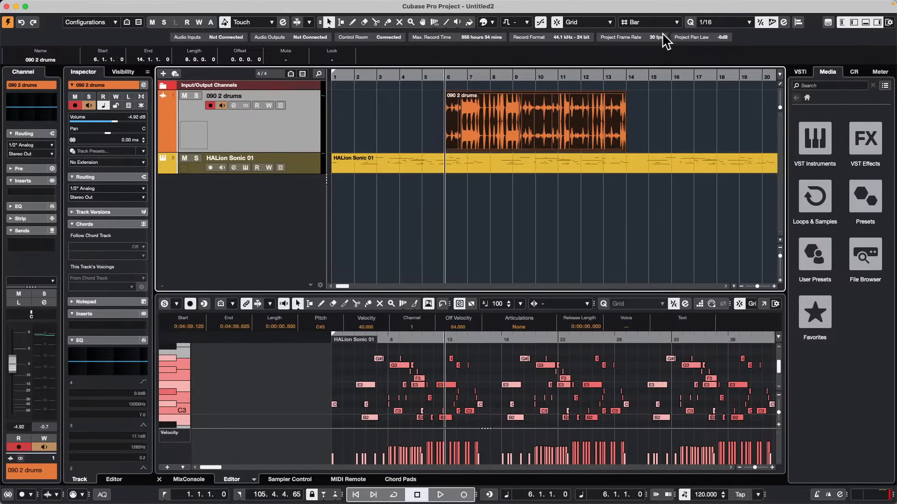
# Step: Switch the grid type to Beat and nudge the drums event until it starts at 6.1.1
pyautogui.click(650, 22)
pyautogui.click(651, 32)
pyautogui.press('super+Right')
pyautogui.press('super+Right')
pyautogui.press('super+Right')
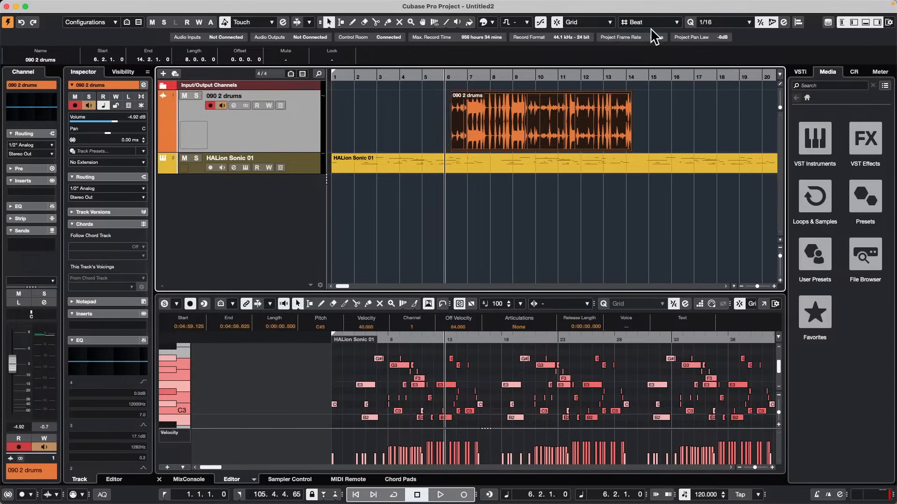
pyautogui.press('super+Right')
pyautogui.press('super+Right')
pyautogui.press('super+Right')
pyautogui.press('super+Left')
pyautogui.press('super+Left')
pyautogui.press('super+Left')
pyautogui.press('super+Left')
pyautogui.press('super+Left')
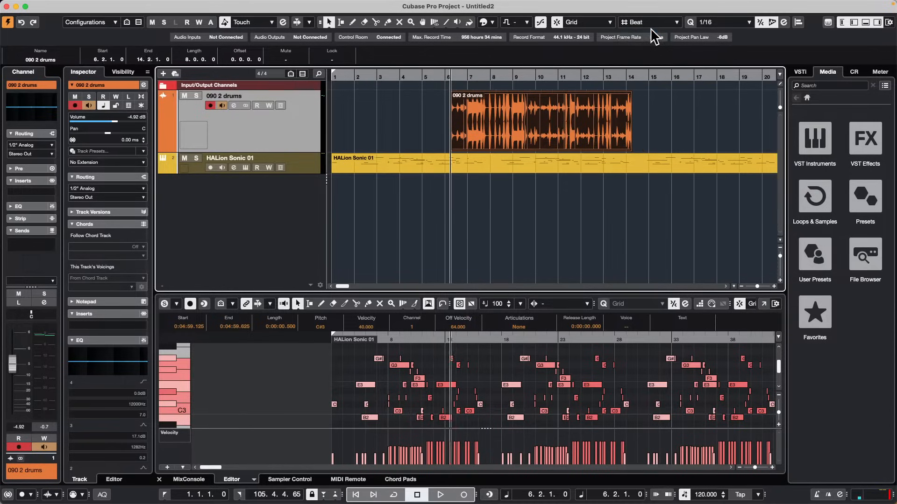
pyautogui.press('super+Right')
pyautogui.press('super+Right')
pyautogui.press('super+Right')
pyautogui.press('super+Right')
pyautogui.press('super+Right')
pyautogui.press('super+Right')
pyautogui.press('super+Right')
pyautogui.press('super+Right')
pyautogui.press('super+Right')
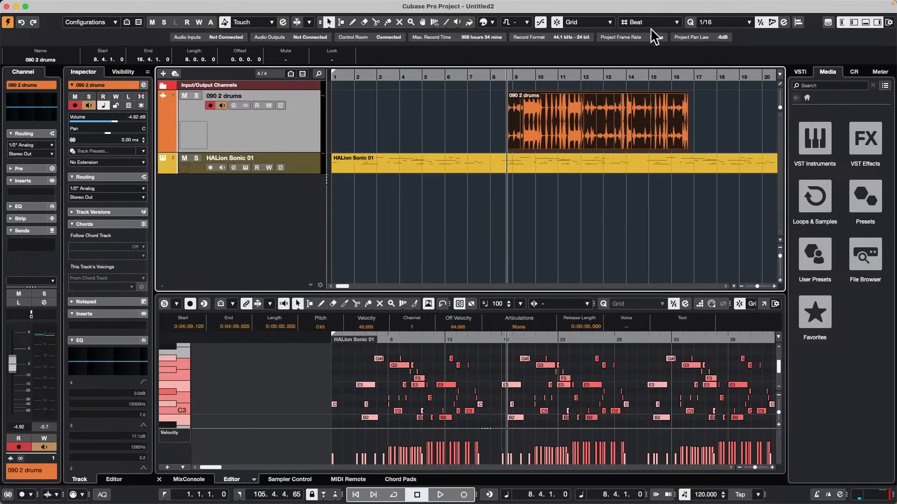
pyautogui.press('super+Left')
pyautogui.press('super+Left')
pyautogui.press('super+Left')
pyautogui.press('super+Left')
pyautogui.press('super+Left')
pyautogui.press('super+Left')
pyautogui.press('super+Left')
pyautogui.press('super+Left')
pyautogui.press('super+Left')
pyautogui.press('super+Left')
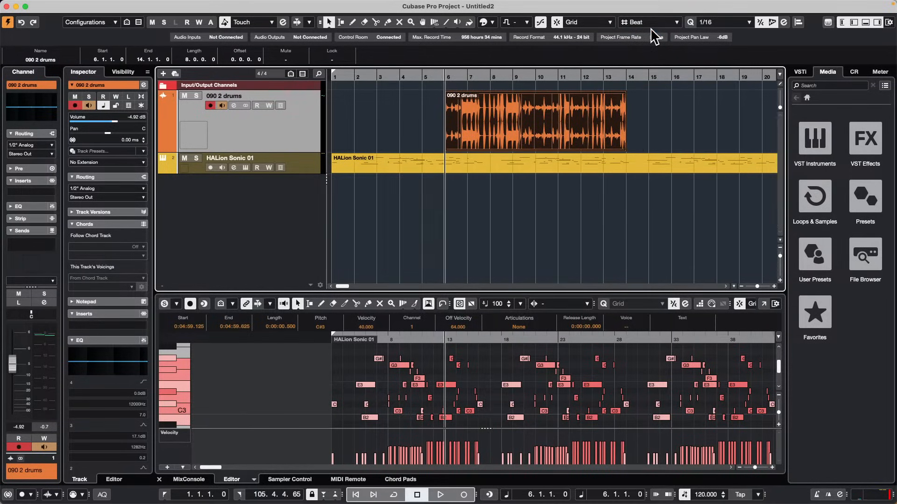
pyautogui.press('super+Right')
pyautogui.press('super+Right')
pyautogui.press('super+Right')
pyautogui.press('super+Right')
pyautogui.press('super+Left')
pyautogui.press('super+Left')
pyautogui.press('super+Left')
pyautogui.press('super+Left')
# Step: Add the Nudge control to the toolbar via Set up Toolbar
pyautogui.rightClick(578, 24)
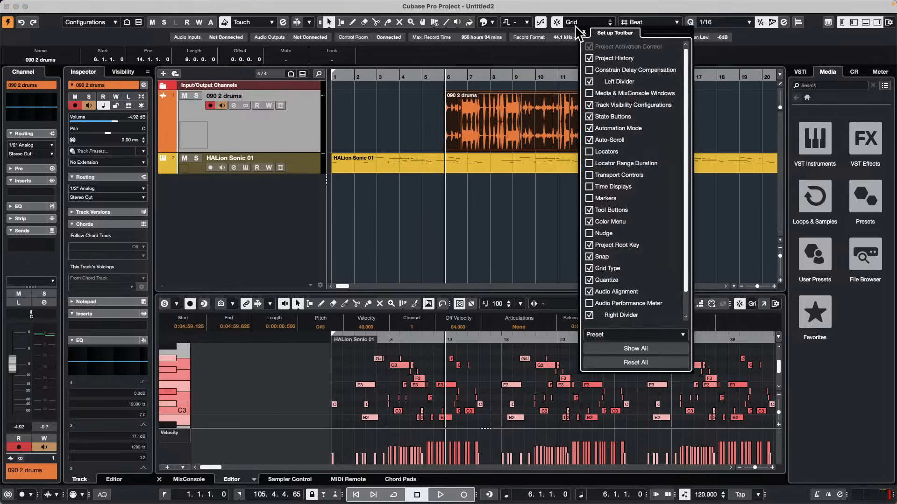
pyautogui.click(590, 234)
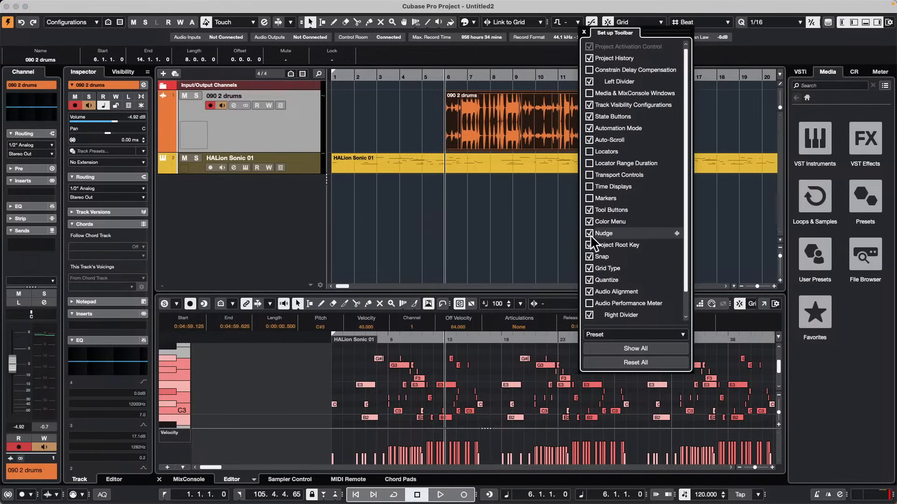
pyautogui.click(706, 210)
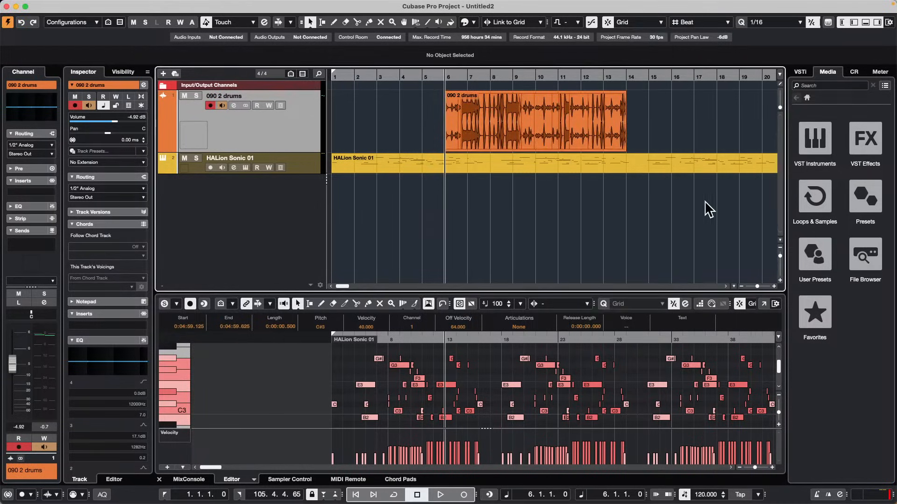
# Step: Change the Nudge setting from Link to Grid to 100 ms
pyautogui.click(526, 22)
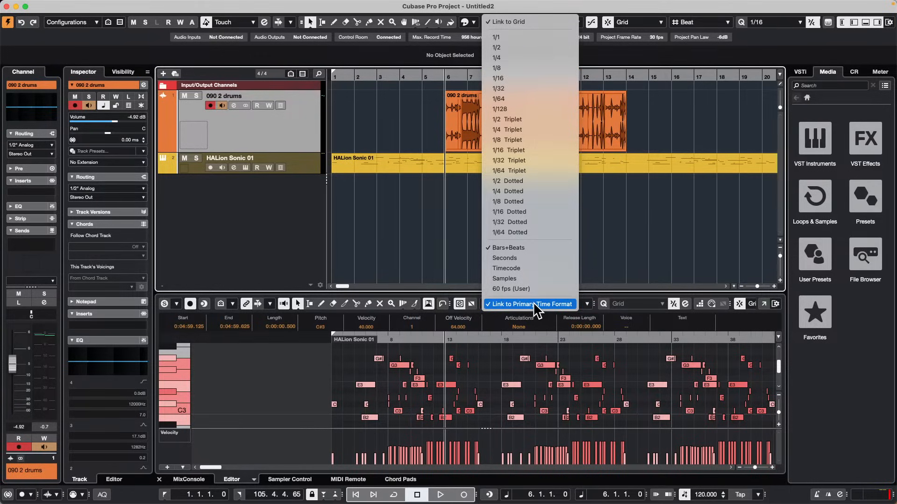
pyautogui.click(538, 256)
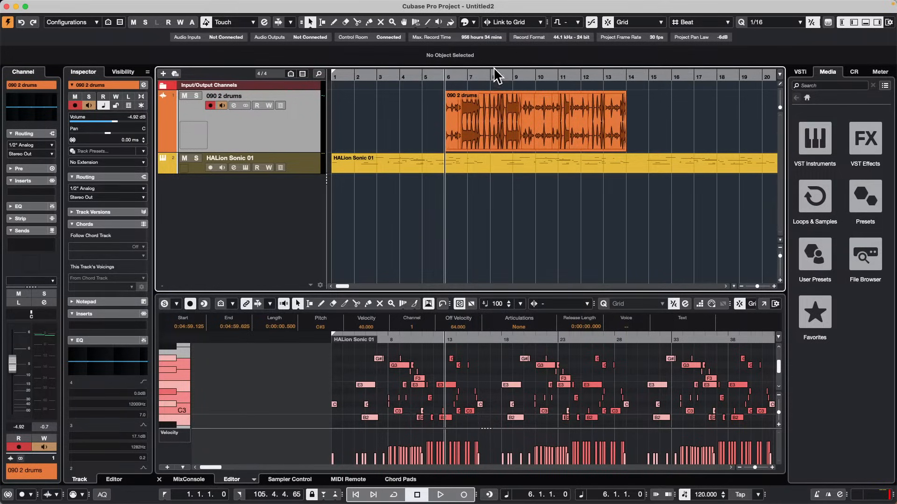
pyautogui.click(526, 22)
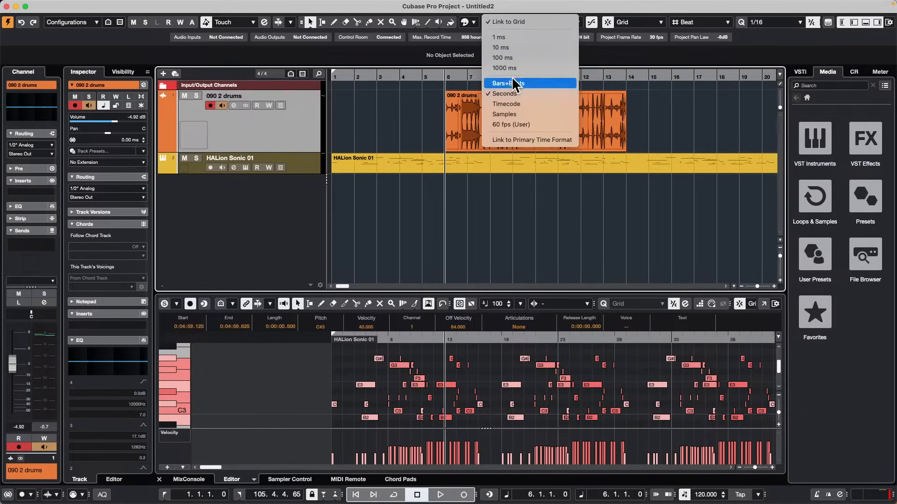
pyautogui.click(435, 75)
pyautogui.rightClick(435, 74)
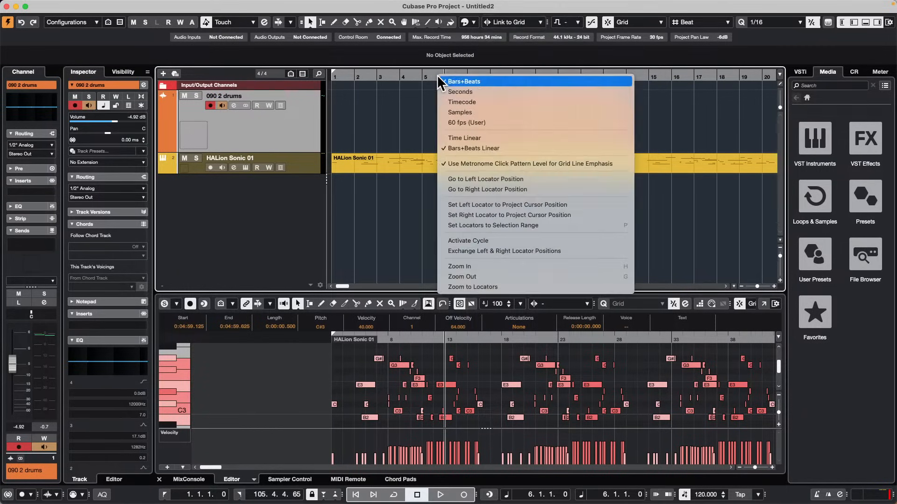
pyautogui.click(510, 81)
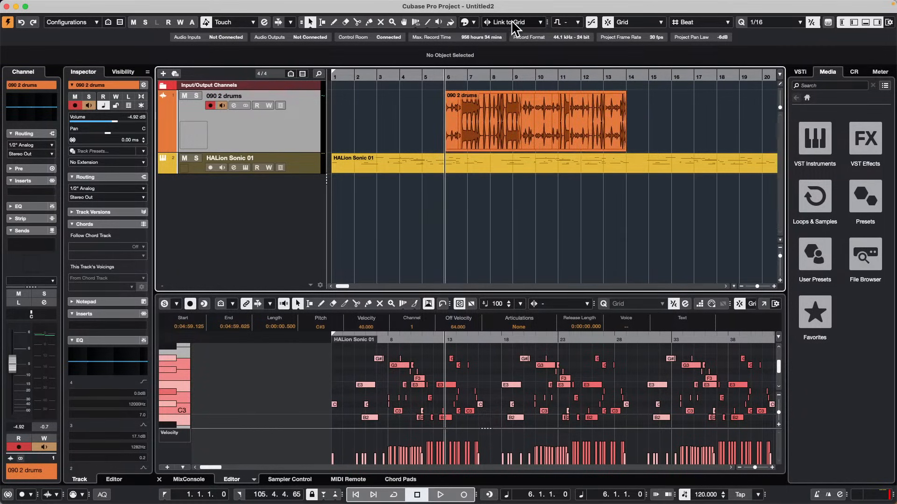
pyautogui.click(504, 19)
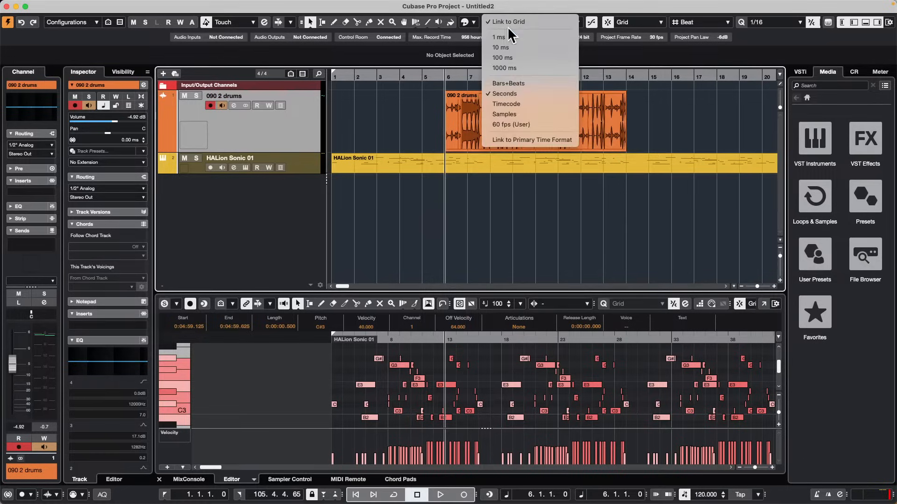
pyautogui.click(528, 93)
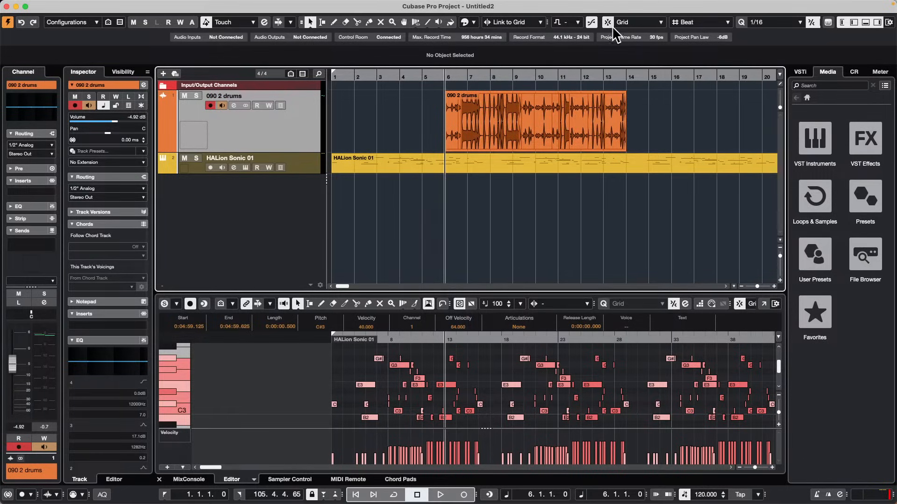
pyautogui.click(515, 22)
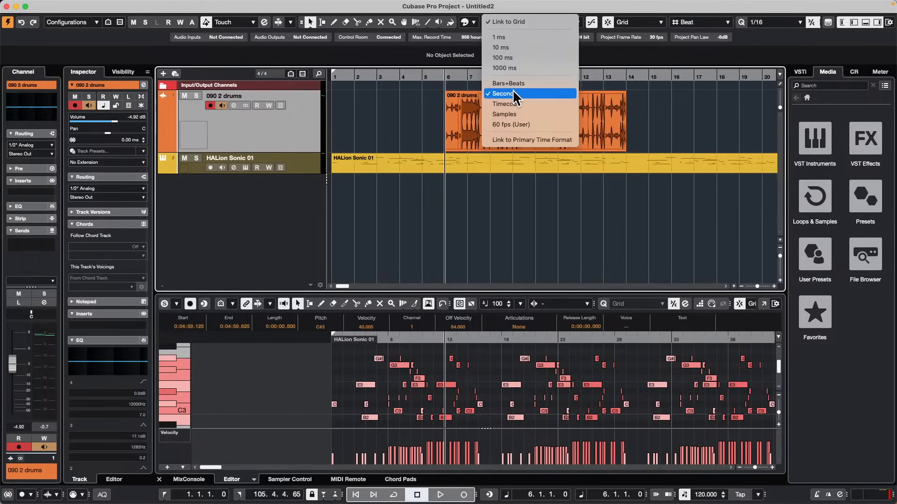
pyautogui.click(523, 58)
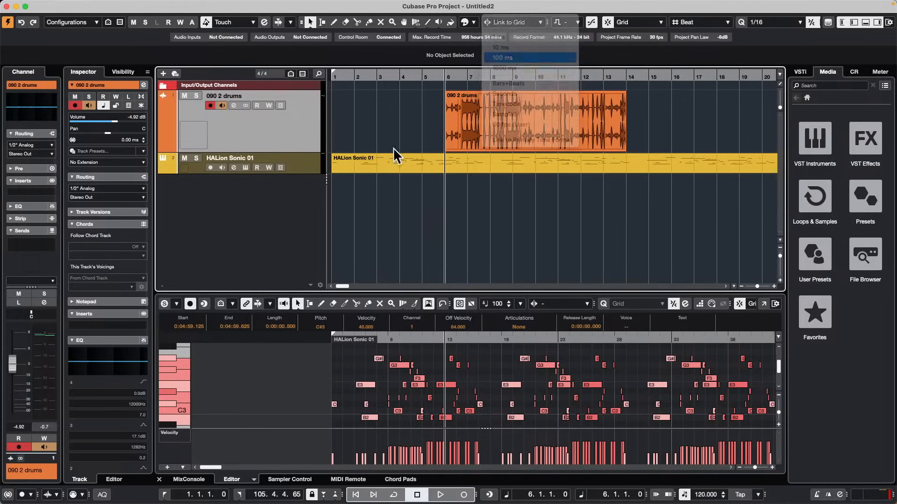
# Step: Zoom to bars 5–8, select the 090 2 drums event and test 100 ms nudges, ending at 6.1.1.0
pyautogui.moveTo(440, 76); pyautogui.dragTo(445, 100)
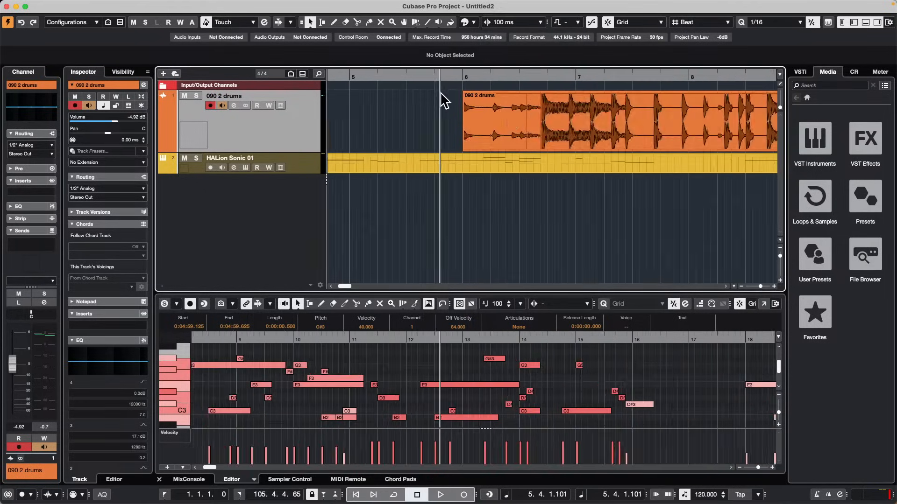
pyautogui.click(510, 120)
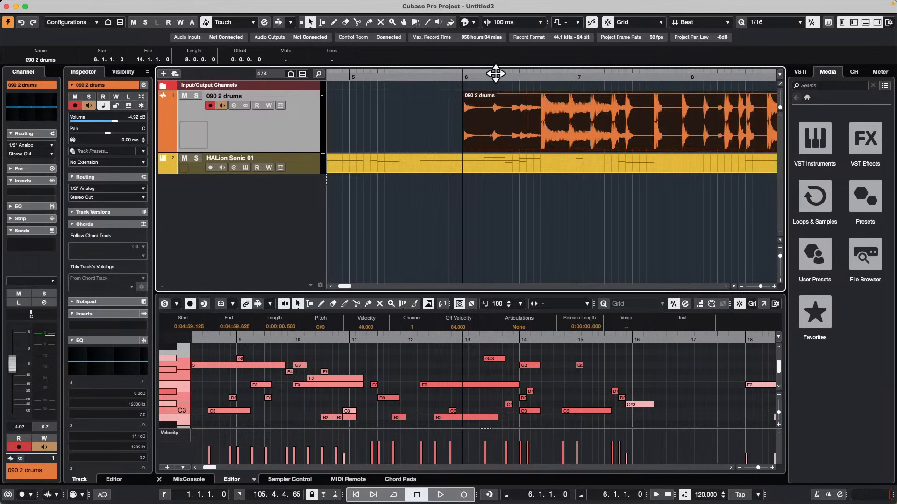
pyautogui.press('super+Right')
pyautogui.press('super+Right')
pyautogui.press('super+Right')
pyautogui.press('super+Right')
pyautogui.press('super+Right')
pyautogui.press('super+Right')
pyautogui.press('super+Right')
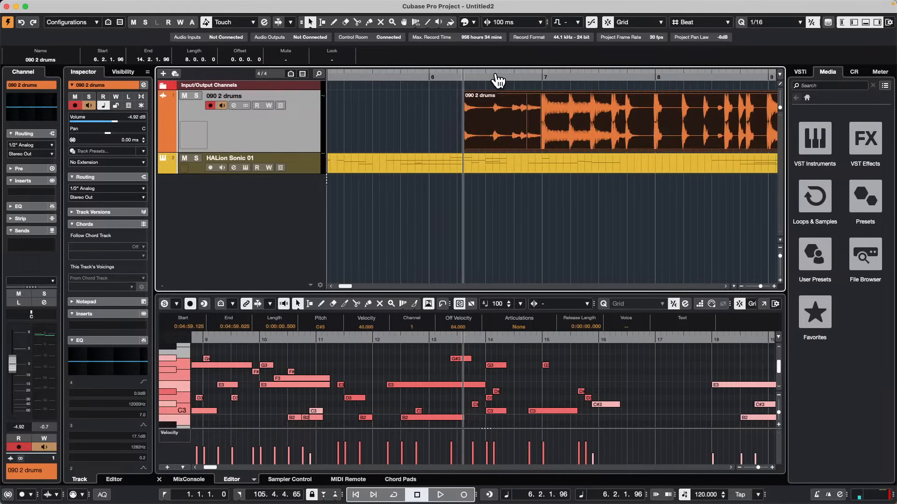
pyautogui.press('super+Left')
pyautogui.press('super+Left')
pyautogui.press('super+Left')
pyautogui.press('super+Left')
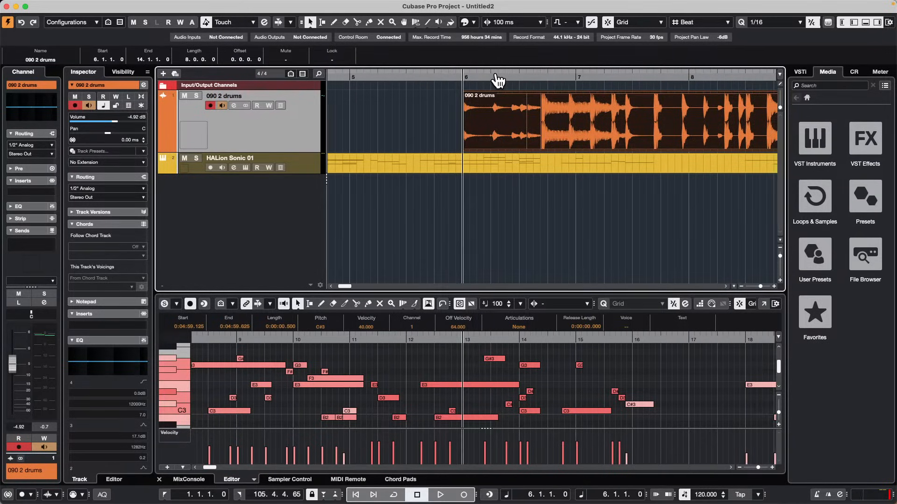
pyautogui.press('super+Left')
pyautogui.press('super+Left')
pyautogui.press('super+Left')
pyautogui.press('super+Right')
pyautogui.press('super+Right')
pyautogui.press('super+Right')
pyautogui.press('super+Right')
pyautogui.press('super+Left')
pyautogui.press('super+Left')
pyautogui.press('super+Left')
pyautogui.press('super+Left')
pyautogui.press('super+Right')
pyautogui.press('super+Right')
pyautogui.press('super+Right')
pyautogui.press('super+Right')
pyautogui.press('super+Right')
pyautogui.press('super+Right')
pyautogui.press('super+Right')
pyautogui.press('super+Right')
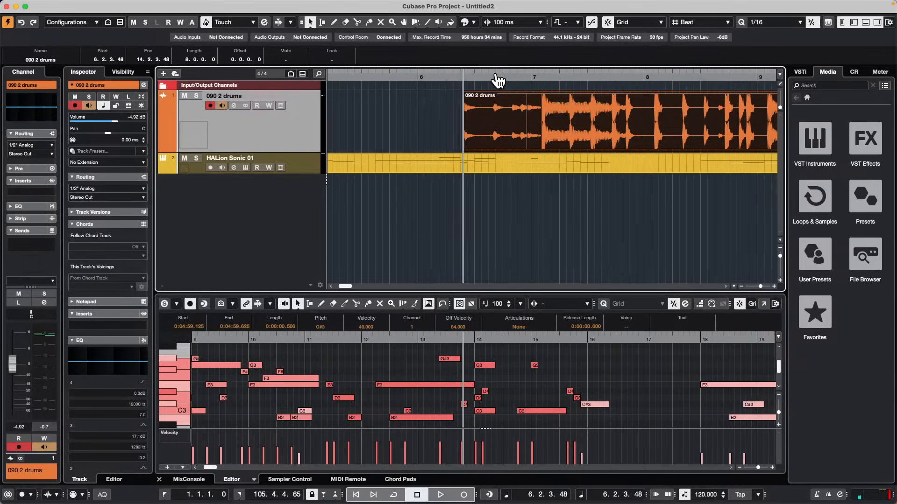
pyautogui.press('super+Left')
pyautogui.press('super+Left')
pyautogui.press('super+Left')
pyautogui.press('super+Left')
pyautogui.press('super+Left')
pyautogui.press('super+Left')
pyautogui.press('super+Left')
pyautogui.press('super+Left')
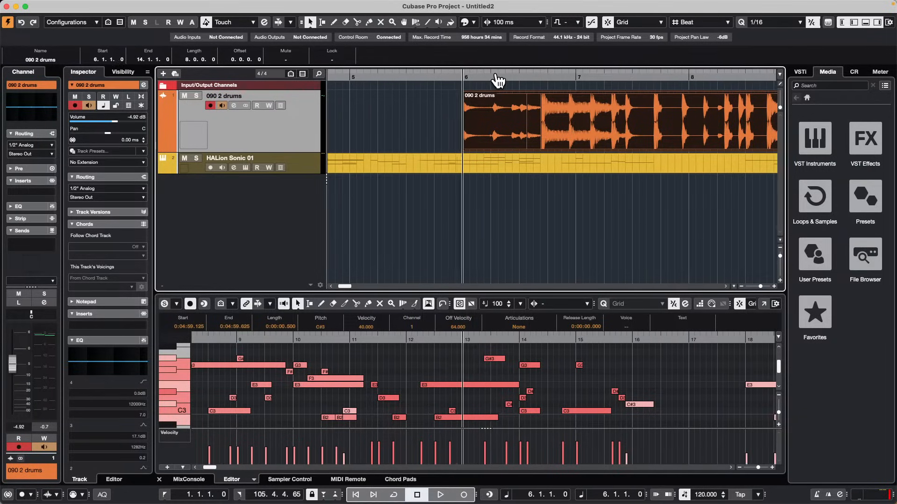
pyautogui.press('super+Right')
pyautogui.press('super+Right')
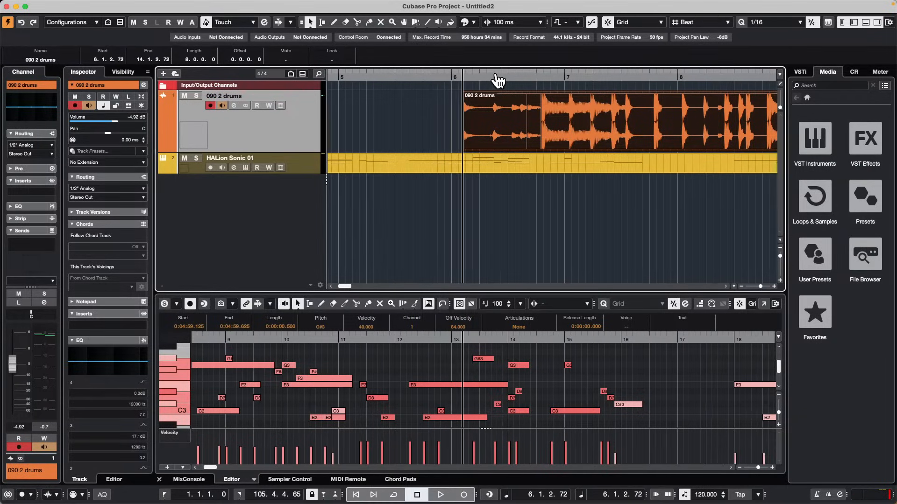
pyautogui.press('super+Left')
pyautogui.press('super+Left')
# Step: Set the nudge step to 10 ms and nudge the drums event to start at 6.1.1.19
pyautogui.click(507, 22)
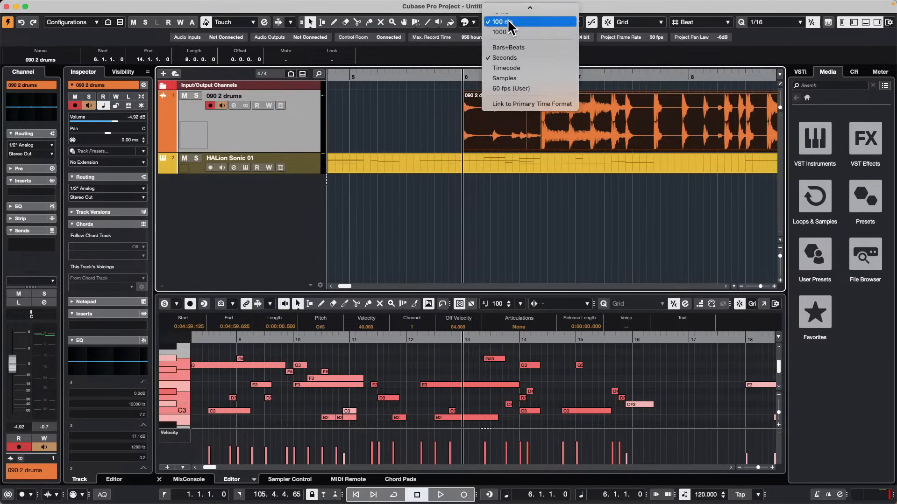
pyautogui.moveTo(515, 10)
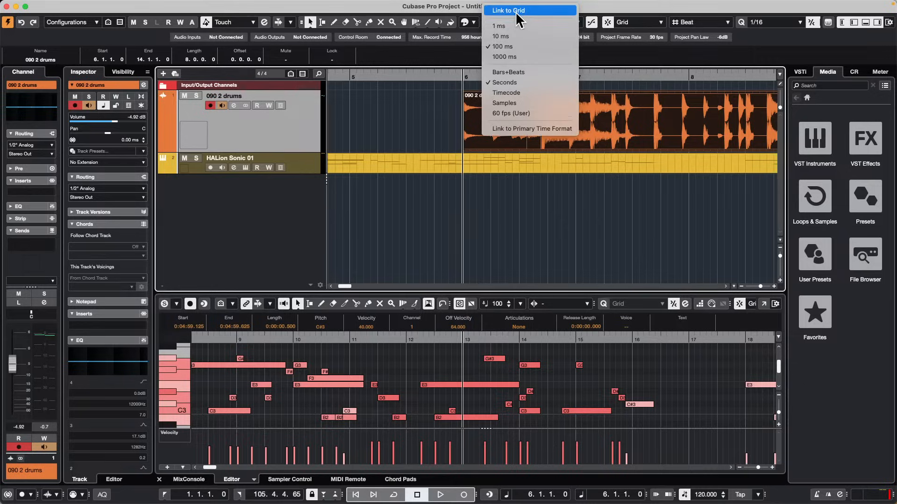
pyautogui.click(511, 36)
pyautogui.moveTo(430, 76); pyautogui.dragTo(431, 70)
pyautogui.press('super+Right')
pyautogui.press('super+Right')
pyautogui.press('super+Right')
pyautogui.press('super+Right')
pyautogui.press('super+Right')
pyautogui.press('super+Right')
pyautogui.press('super+Right')
pyautogui.press('super+Right')
pyautogui.press('super+Right')
pyautogui.press('super+Right')
pyautogui.press('super+Right')
pyautogui.press('super+Right')
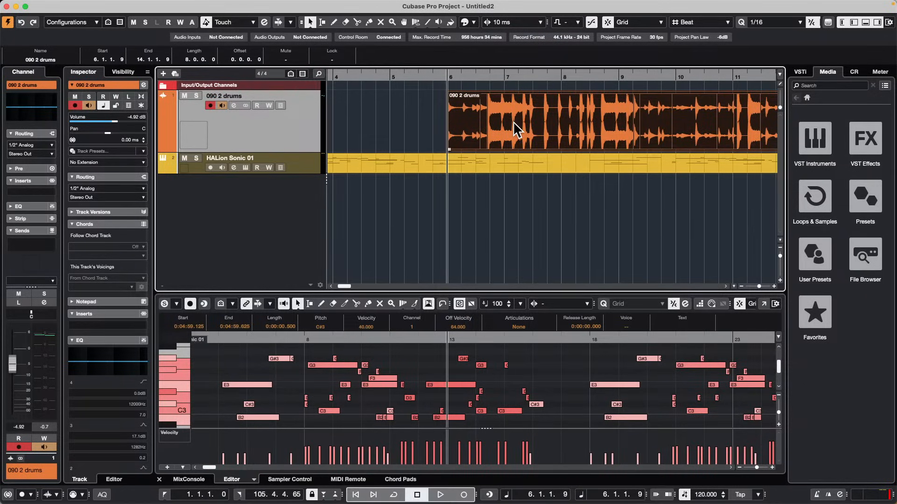
pyautogui.press('super+Left')
pyautogui.press('super+Left')
pyautogui.press('super+Left')
pyautogui.press('super+Left')
pyautogui.press('super+Left')
pyautogui.press('super+Left')
pyautogui.press('super+Left')
pyautogui.press('super+Left')
pyautogui.press('super+Left')
pyautogui.press('super+Left')
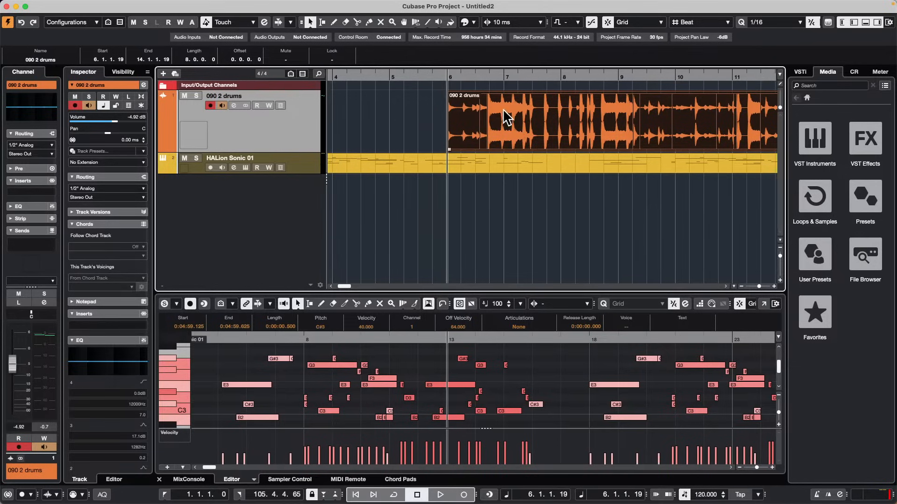
# Step: Switch the ruler display to Seconds, then back to Bars+Beats
pyautogui.rightClick(490, 77)
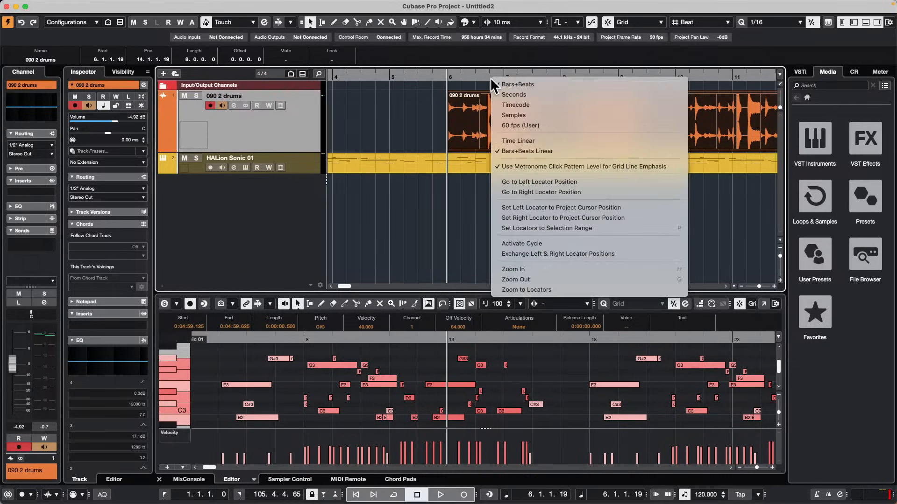
pyautogui.click(527, 91)
pyautogui.rightClick(520, 74)
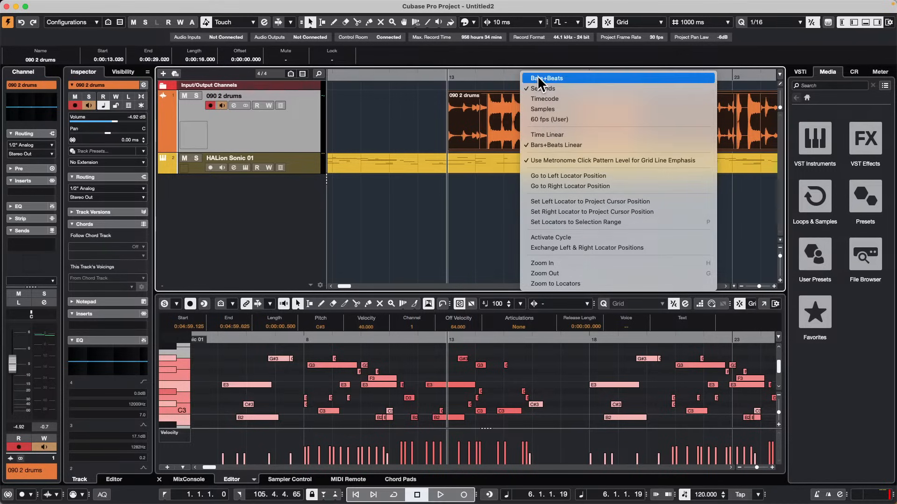
pyautogui.click(537, 77)
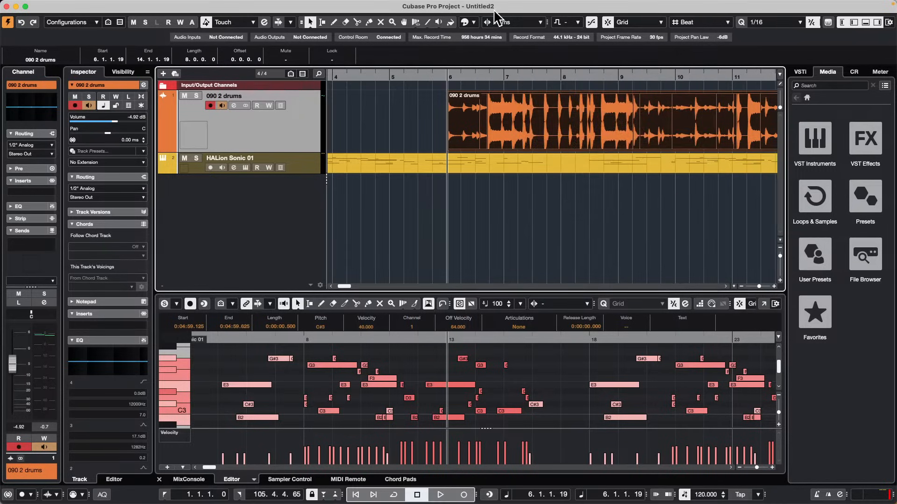
# Step: Set the toolbar Nudge value back to Link to Grid
pyautogui.rightClick(538, 26)
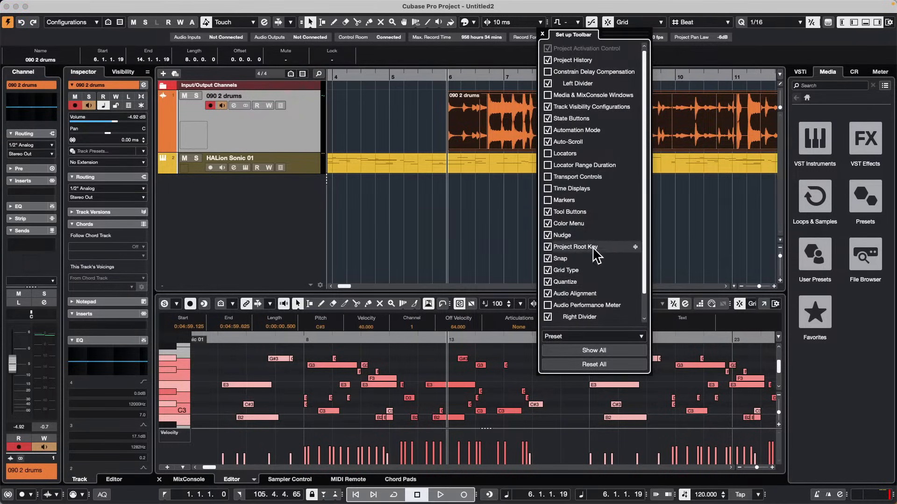
pyautogui.click(394, 123)
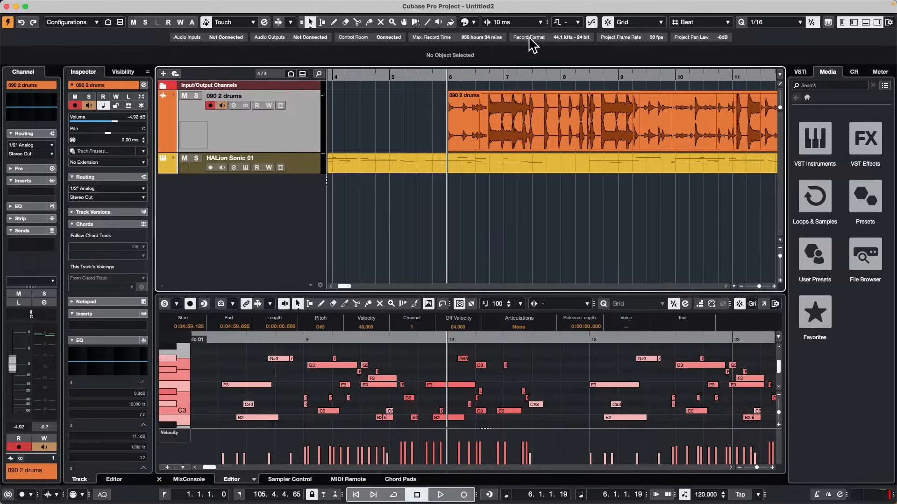
pyautogui.click(523, 21)
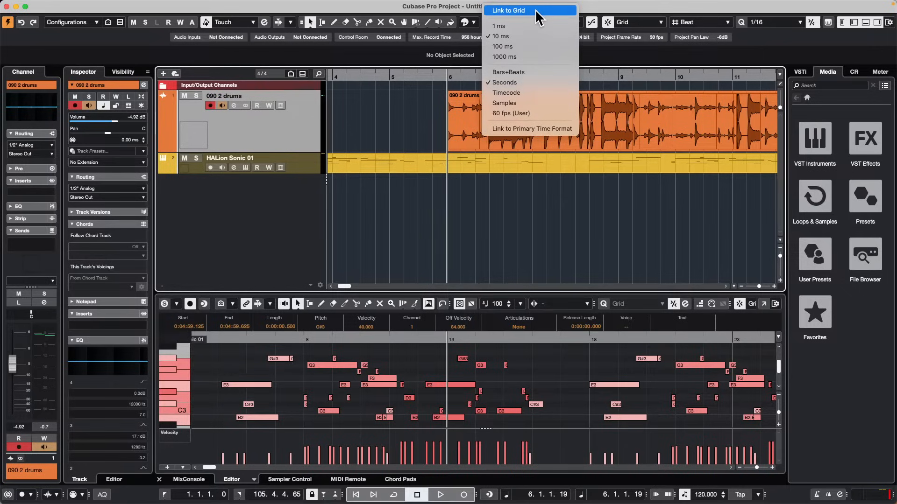
pyautogui.click(540, 11)
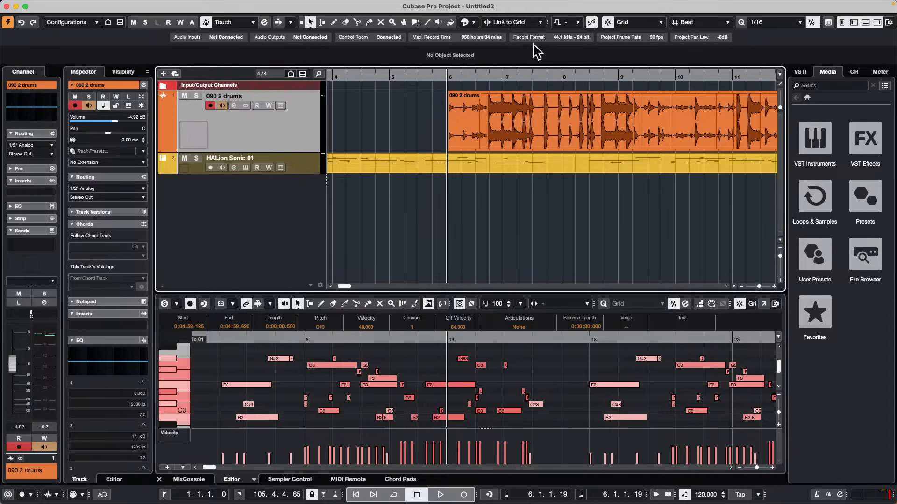
pyautogui.click(505, 22)
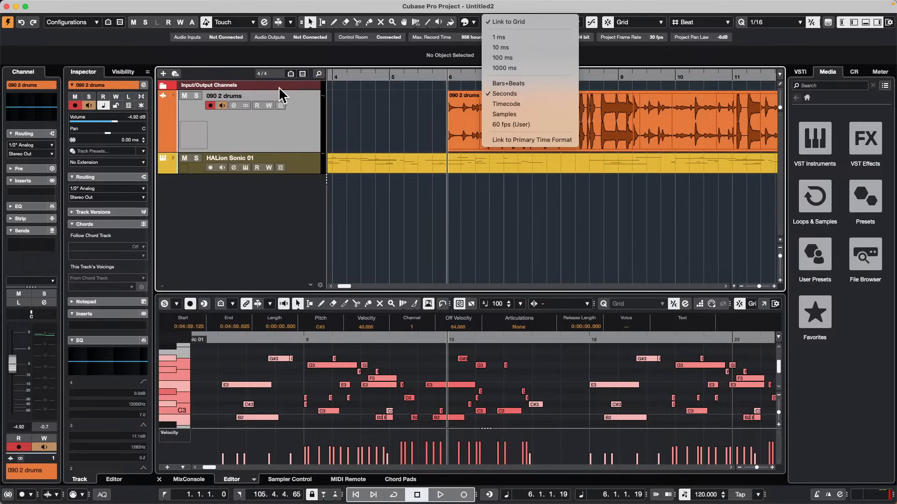
pyautogui.click(374, 122)
pyautogui.click(274, 6)
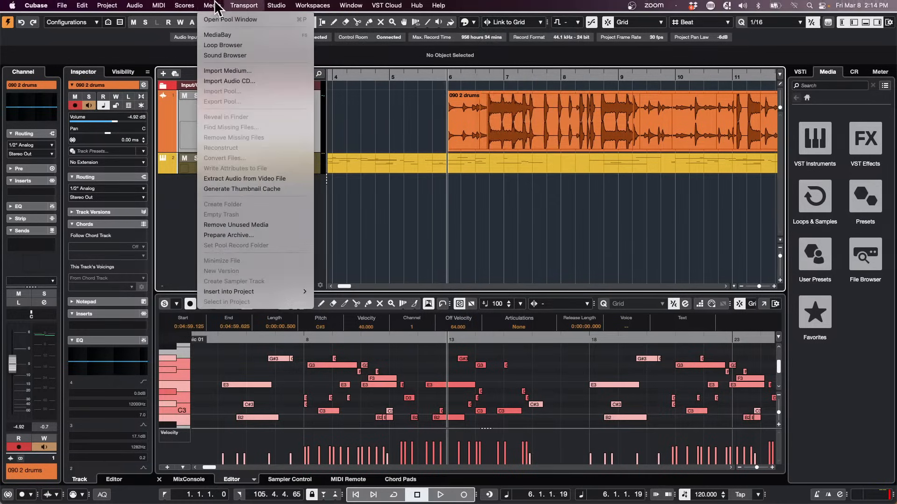
# Step: Open MediaBay from the Media menu and toggle the Name column sort back to ascending
pyautogui.click(226, 35)
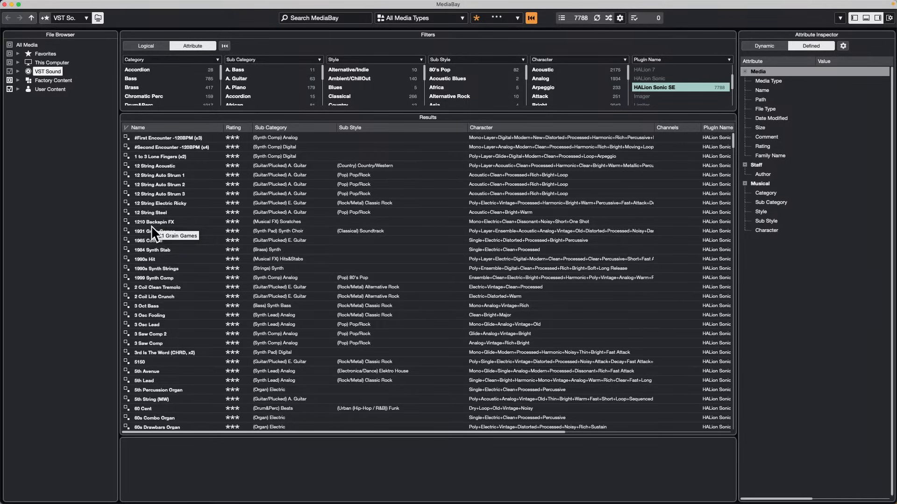
pyautogui.click(154, 129)
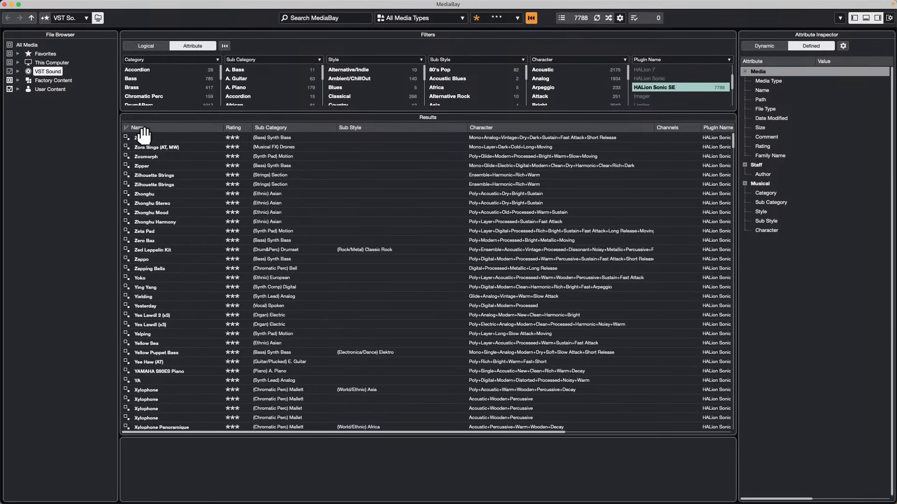
pyautogui.click(139, 129)
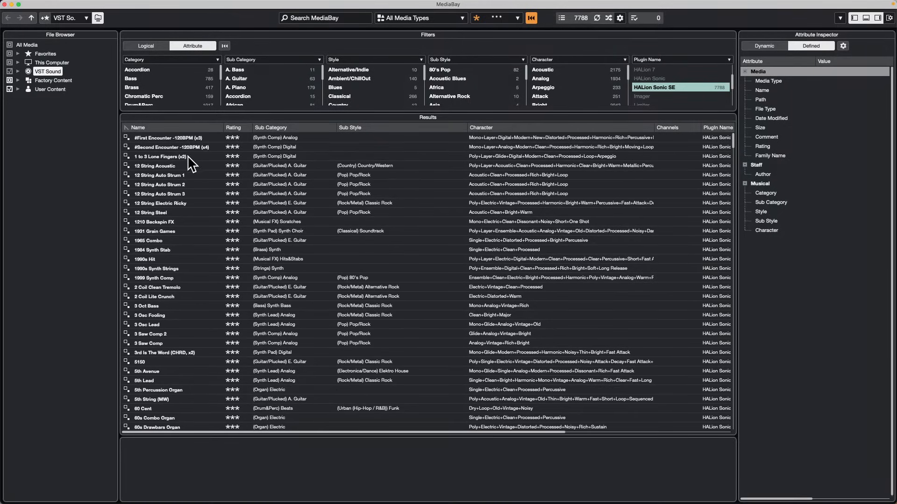
# Step: Open Cubase Preferences and select the MediaBay page
pyautogui.moveTo(4, 5)
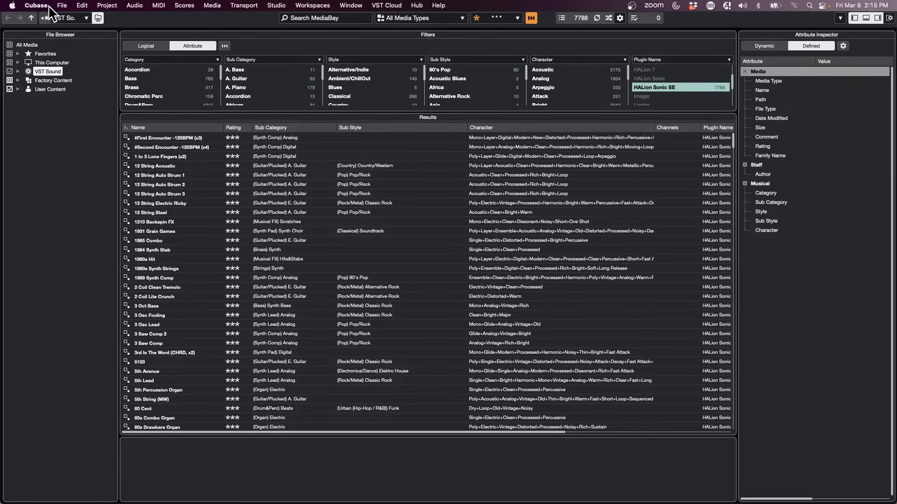
pyautogui.click(12, 5)
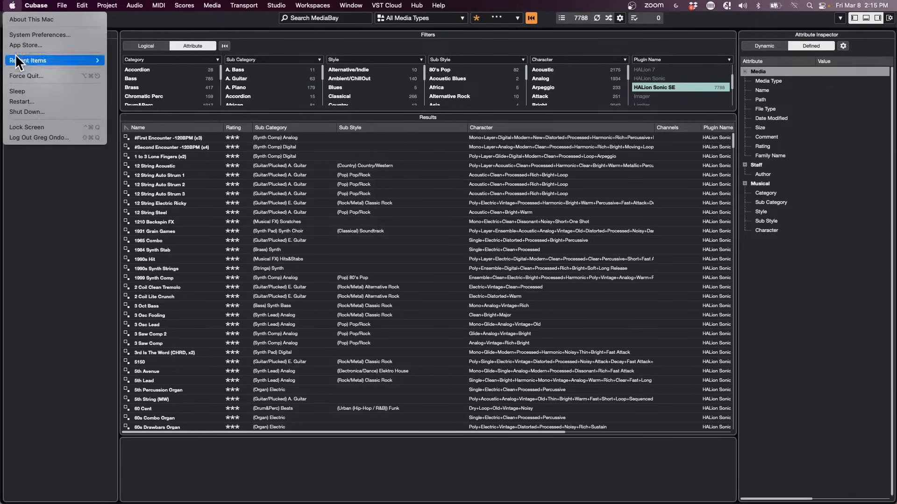
pyautogui.moveTo(36, 5)
pyautogui.click(55, 35)
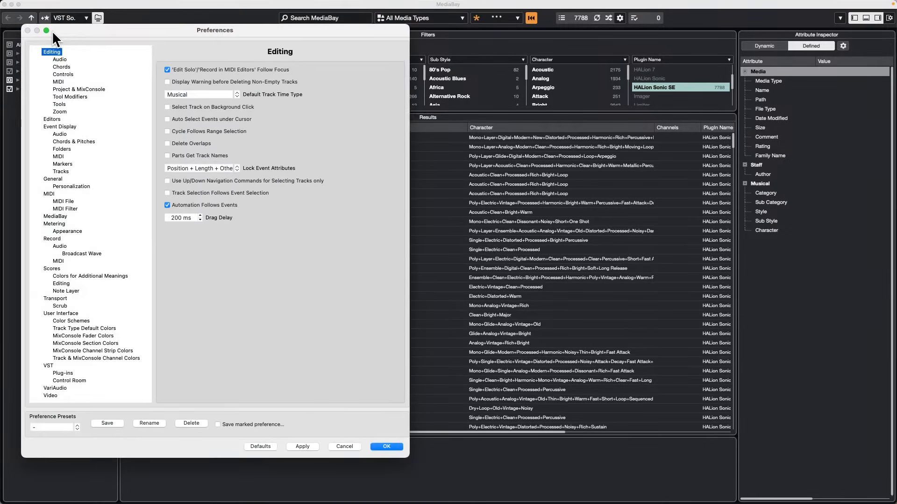
pyautogui.click(56, 216)
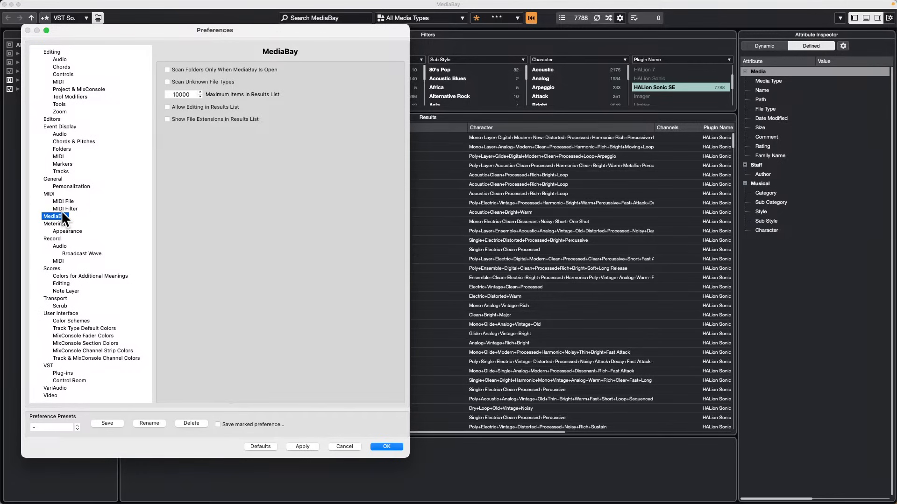
# Step: Confirm the Preferences dialog with OK to return to the MediaBay window
pyautogui.click(389, 446)
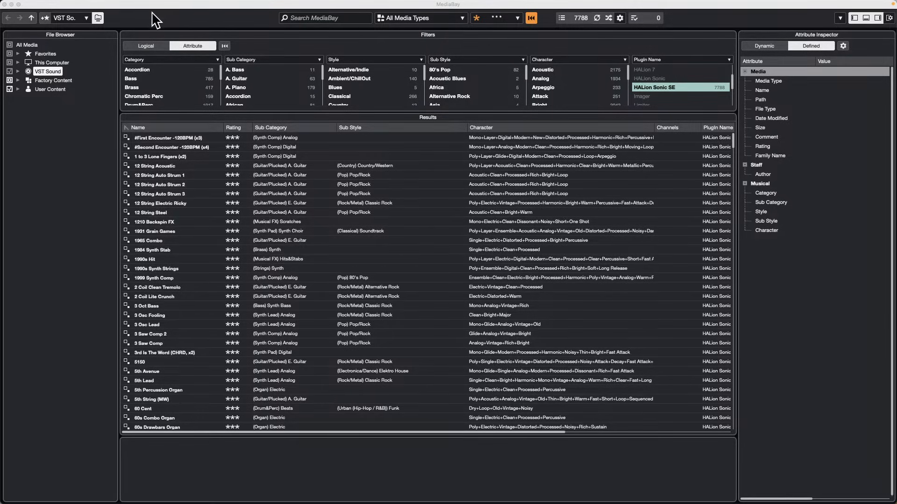
pyautogui.click(4, 4)
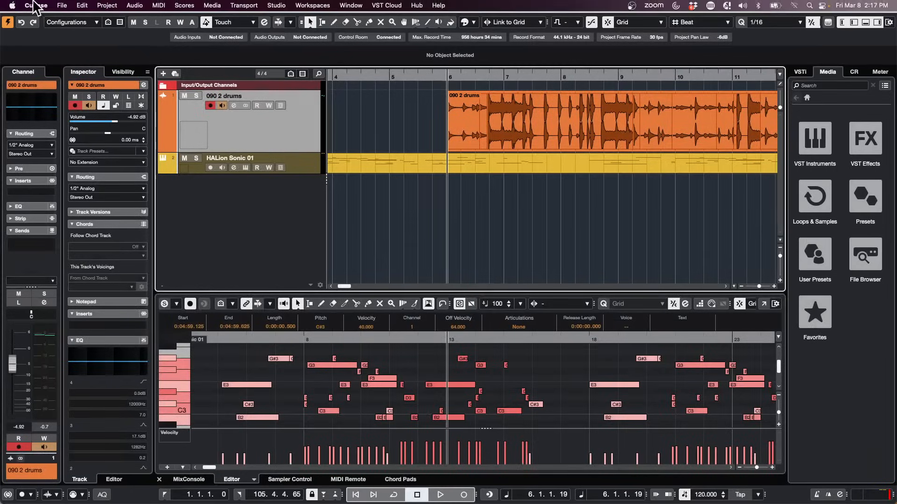
pyautogui.click(57, 6)
pyautogui.moveTo(91, 220)
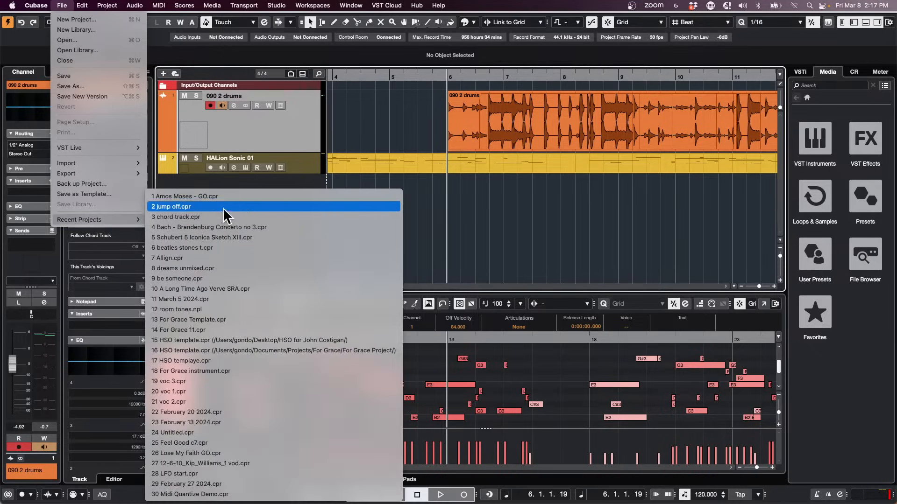
pyautogui.click(225, 199)
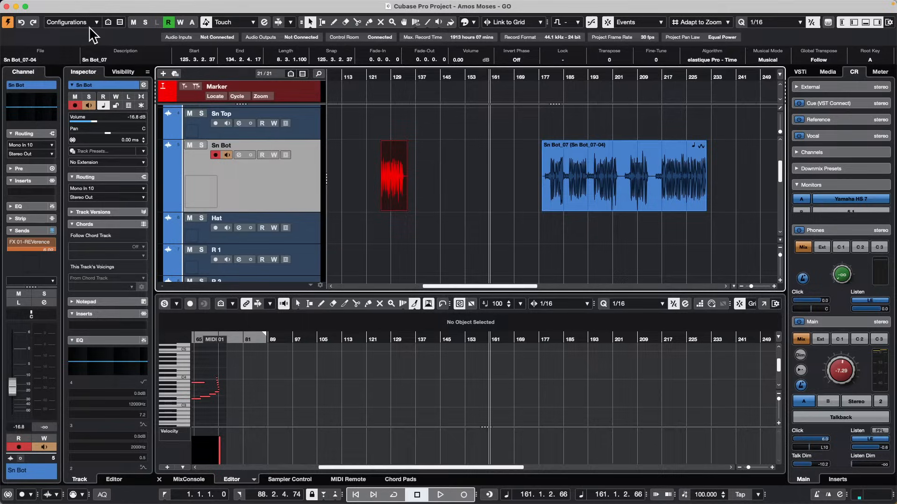
pyautogui.click(65, 5)
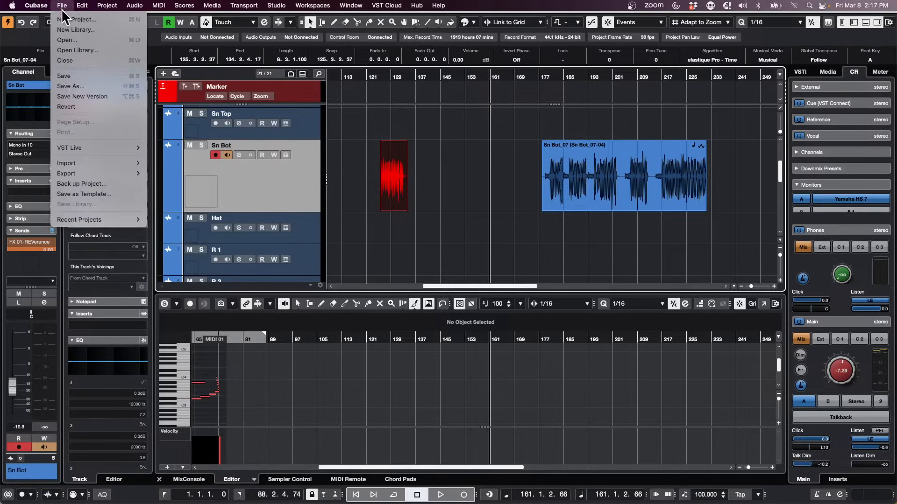
pyautogui.click(70, 106)
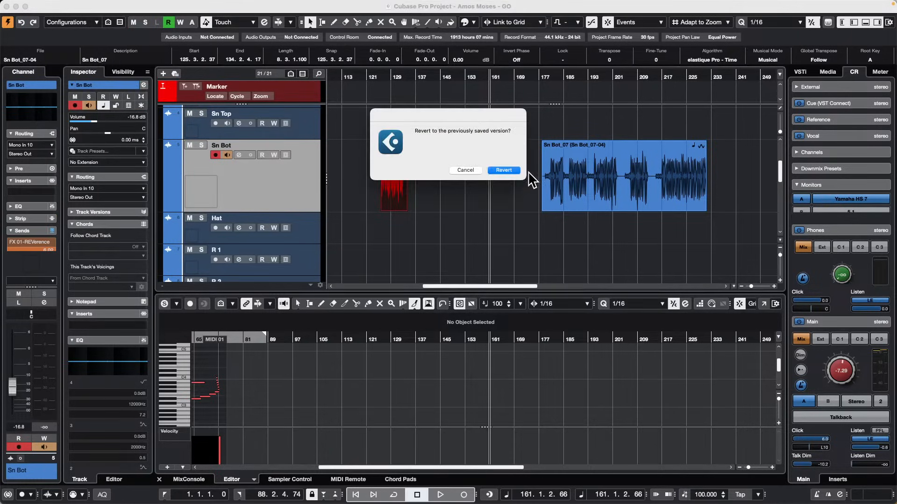
pyautogui.click(504, 170)
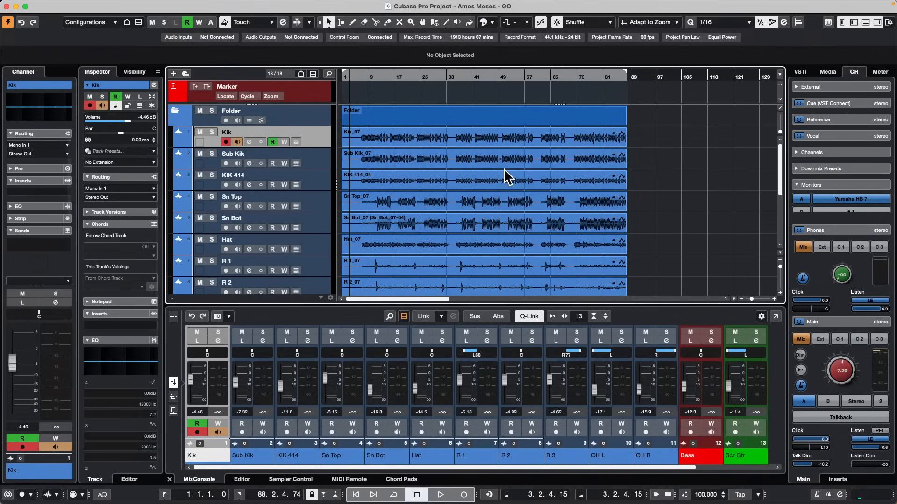
# Step: Open Kik_07 in the Sample Editor, expand Hitpoints, zoom to bars 7–13, and choose the Free Warp tool
pyautogui.click(372, 143)
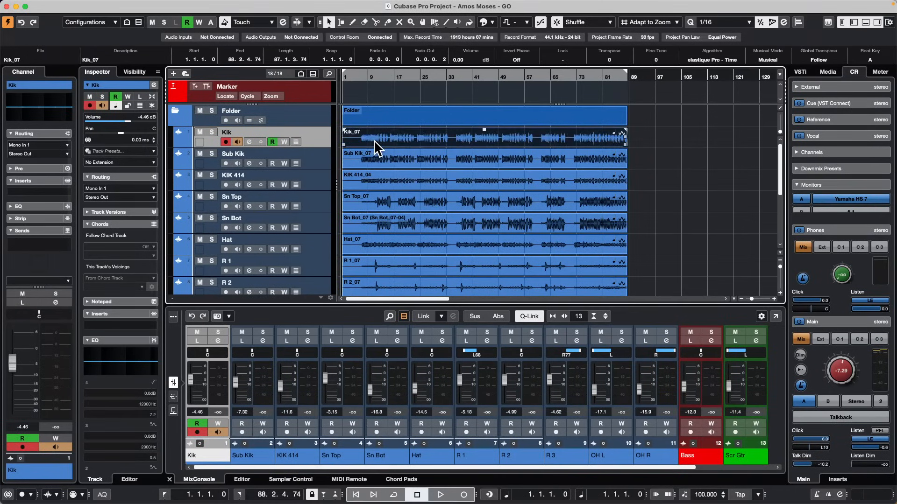
pyautogui.doubleClick(384, 147)
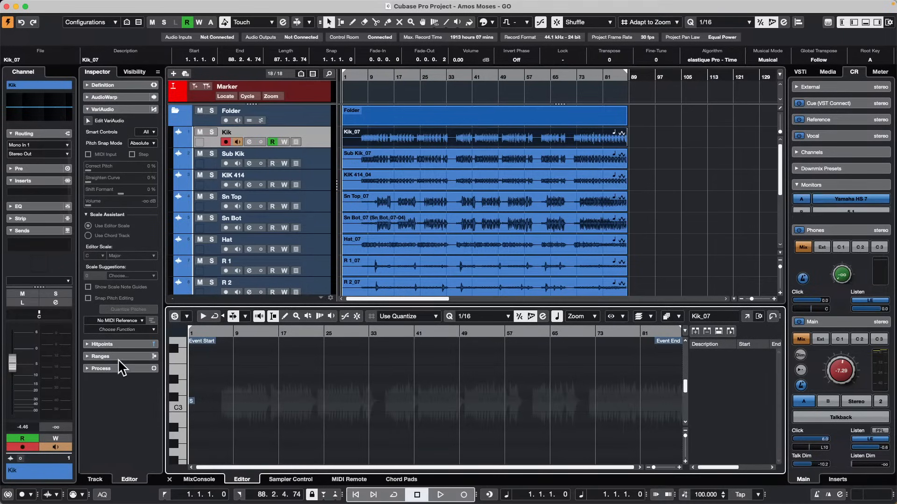
pyautogui.click(122, 344)
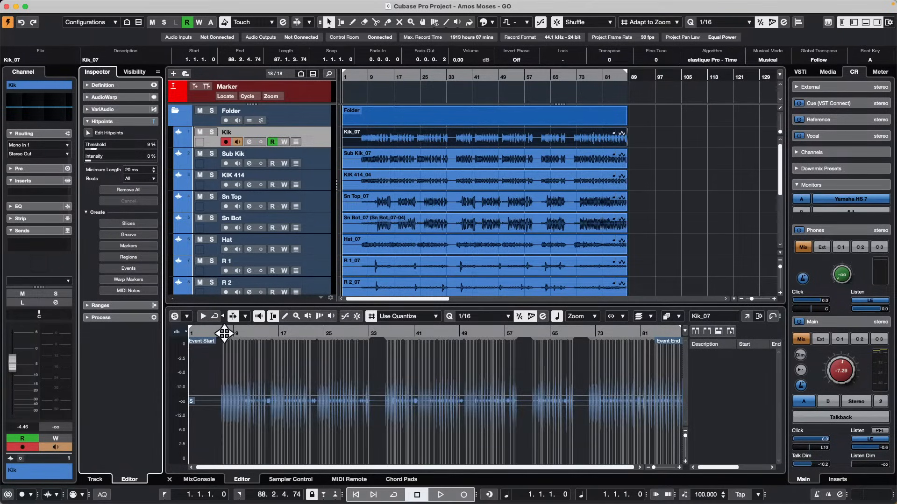
pyautogui.moveTo(225, 333); pyautogui.dragTo(223, 358)
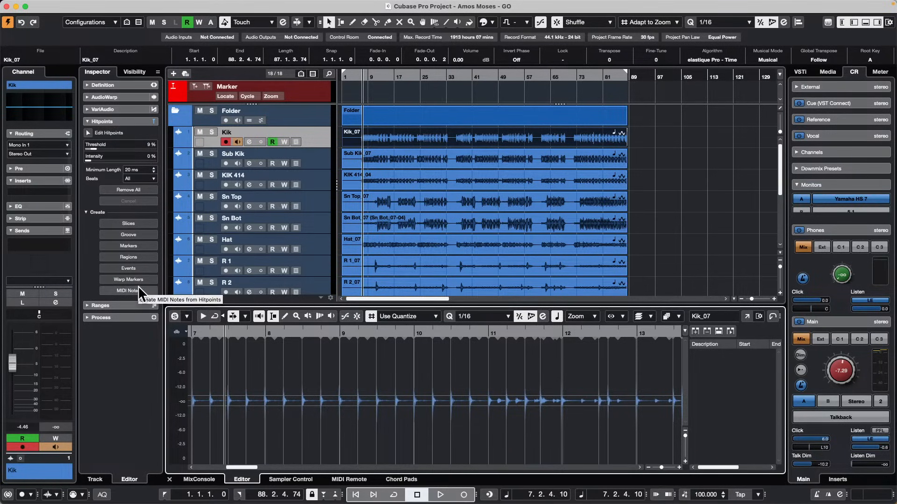
pyautogui.click(86, 213)
pyautogui.click(86, 212)
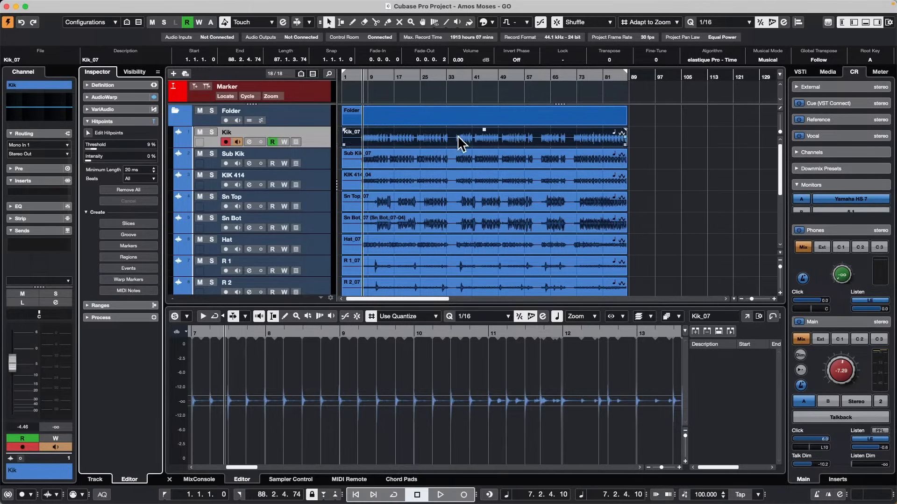
pyautogui.click(435, 22)
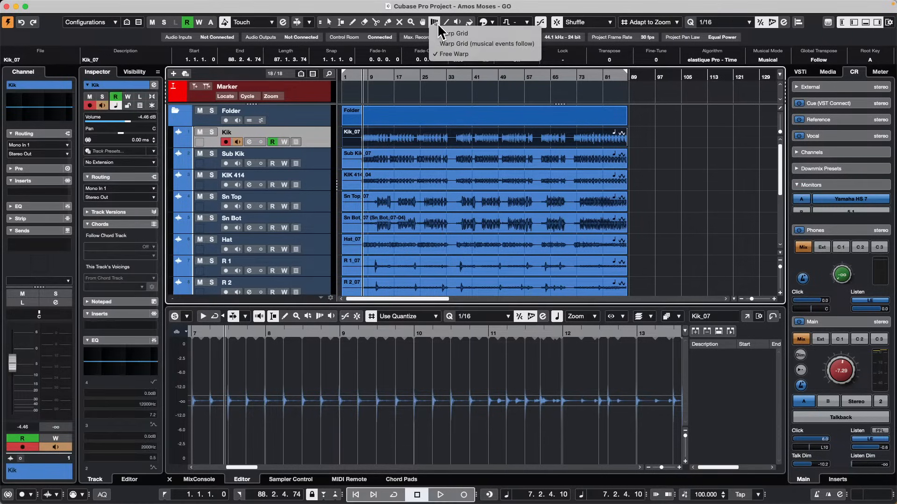
pyautogui.click(467, 54)
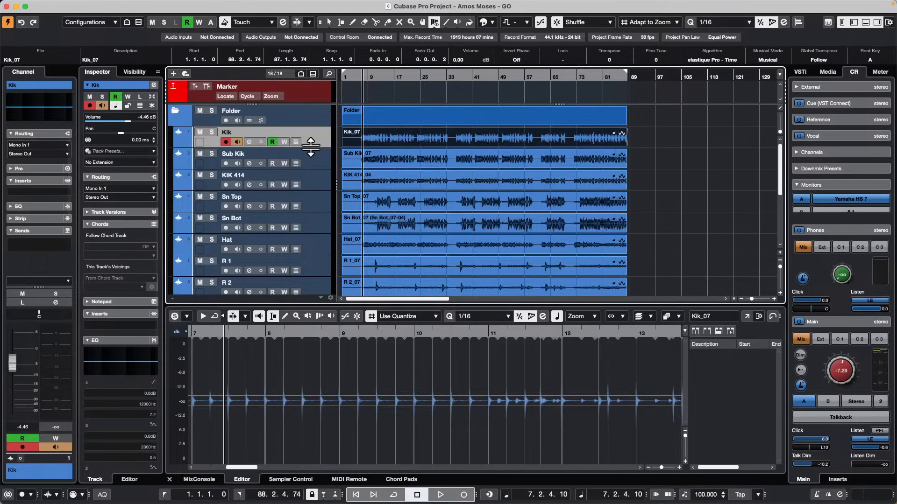
# Step: Make the Kik track taller, zoom around bar 11, trial two warp-marker drags, then undo them
pyautogui.moveTo(311, 148); pyautogui.dragTo(310, 179)
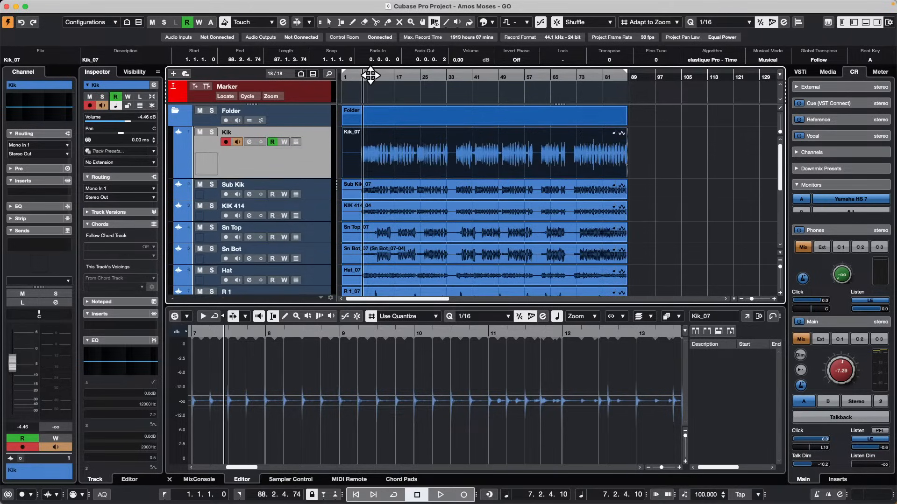
pyautogui.moveTo(370, 75); pyautogui.dragTo(398, 80)
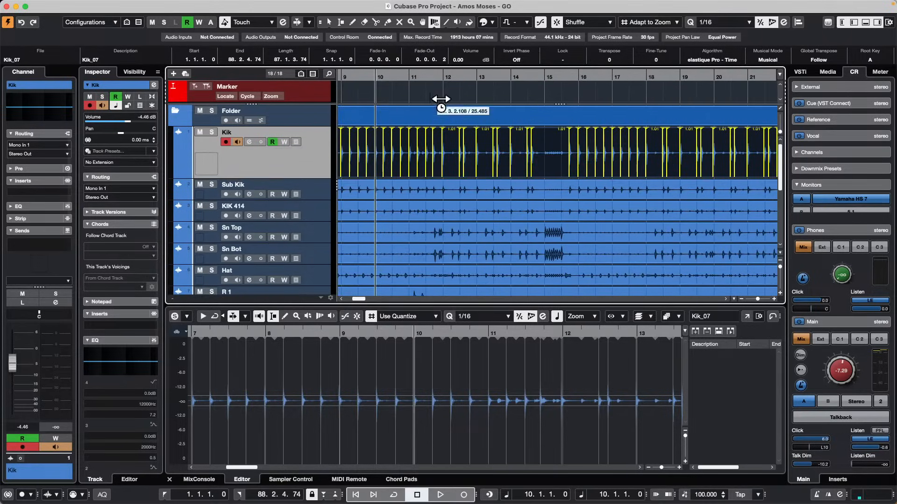
pyautogui.moveTo(429, 76); pyautogui.dragTo(433, 101)
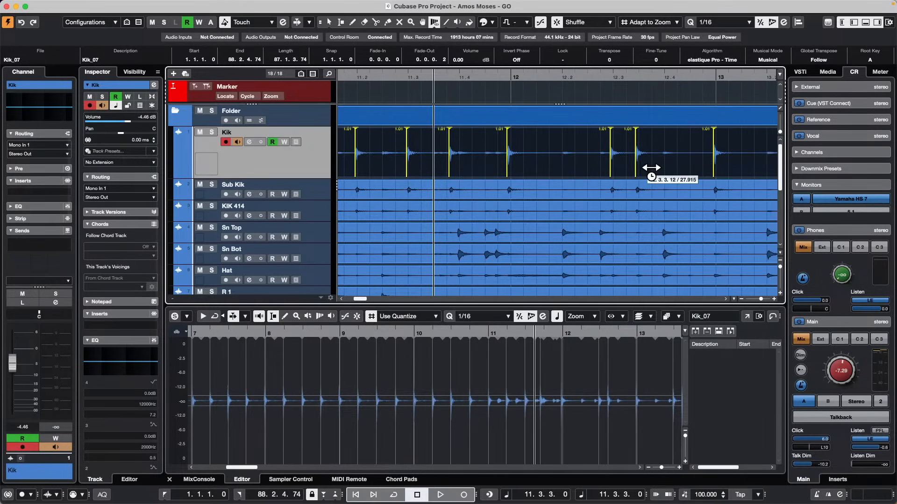
pyautogui.moveTo(648, 168)
pyautogui.mouseDown()
pyautogui.moveTo(670, 170)
pyautogui.moveTo(660, 170)
pyautogui.mouseUp()
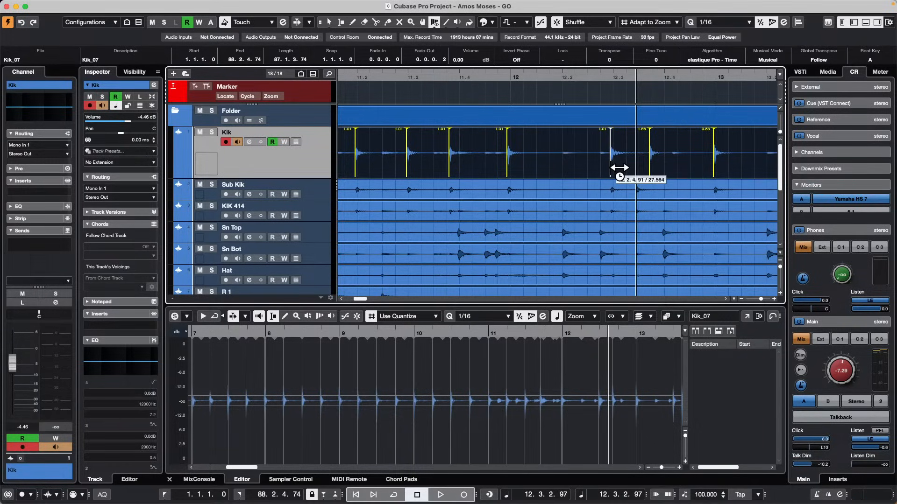
pyautogui.moveTo(619, 168); pyautogui.dragTo(584, 177)
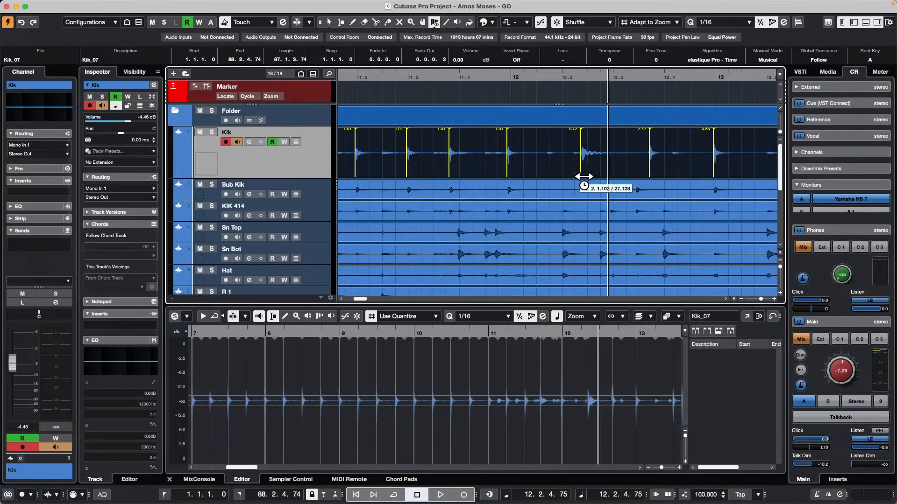
pyautogui.press('super+z')
pyautogui.press('super+z')
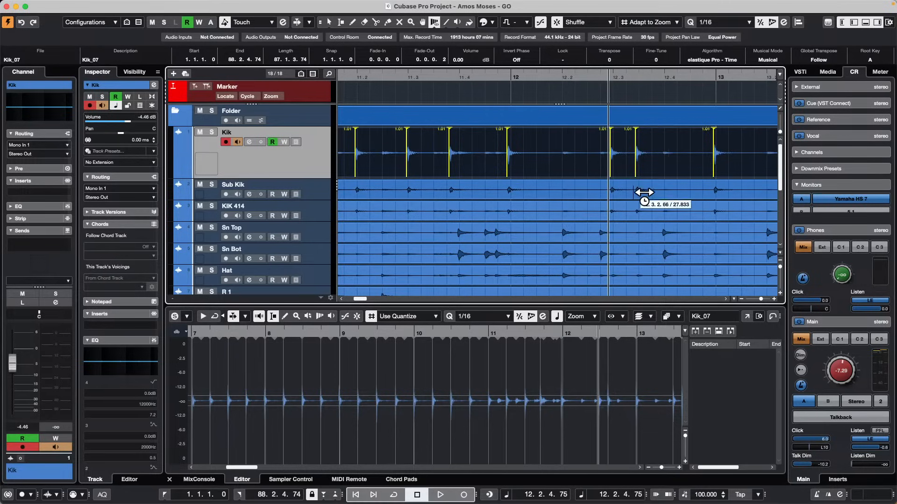
# Step: Add the Sub Kik and KIK 414 events, warp a kick hit across all three, then undo
pyautogui.keyDown('shift'); pyautogui.click(644, 191); pyautogui.keyUp('shift')
pyautogui.keyDown('shift'); pyautogui.click(641, 212); pyautogui.keyUp('shift')
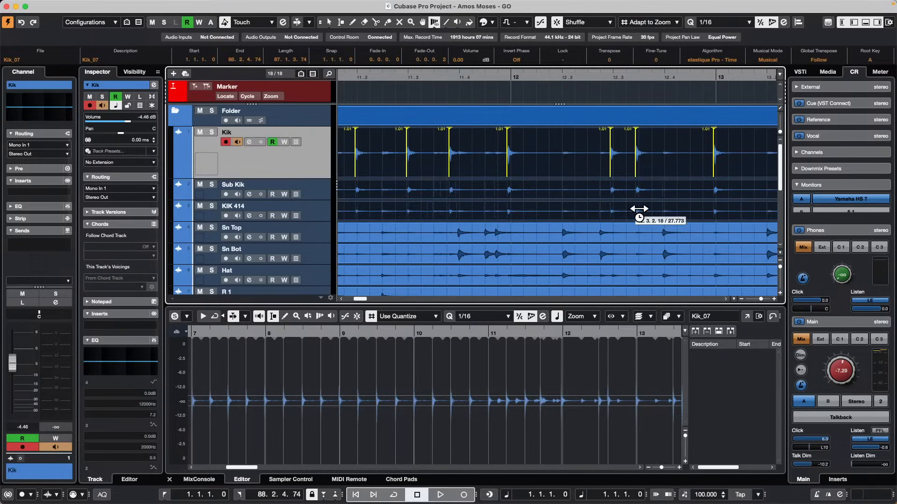
pyautogui.moveTo(646, 164)
pyautogui.mouseDown()
pyautogui.moveTo(654, 162)
pyautogui.moveTo(580, 164)
pyautogui.moveTo(591, 164)
pyautogui.mouseUp()
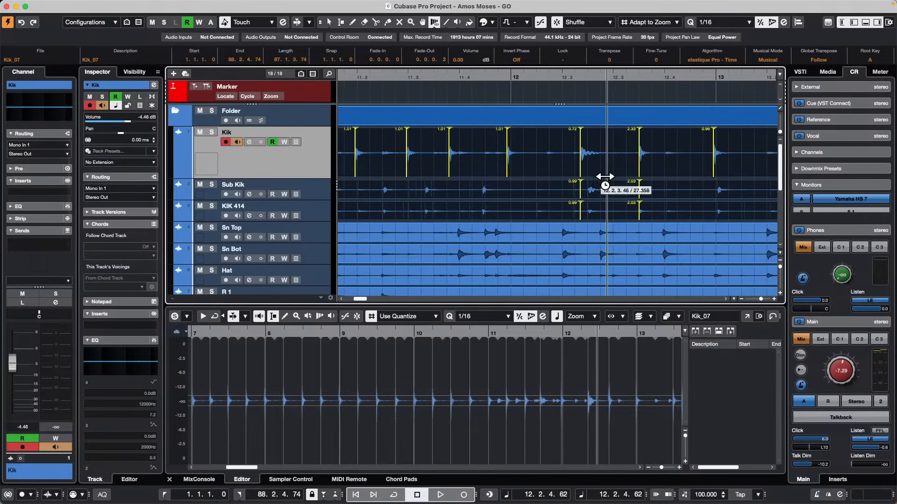
pyautogui.press('super+z')
pyautogui.press('super+z')
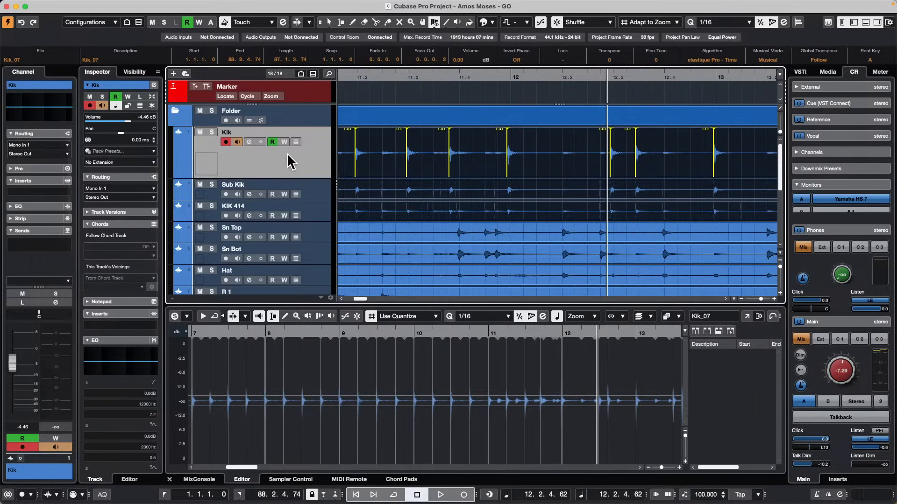
# Step: Check the Audio menu and auto-scroll options, closing both without changes
pyautogui.click(137, 4)
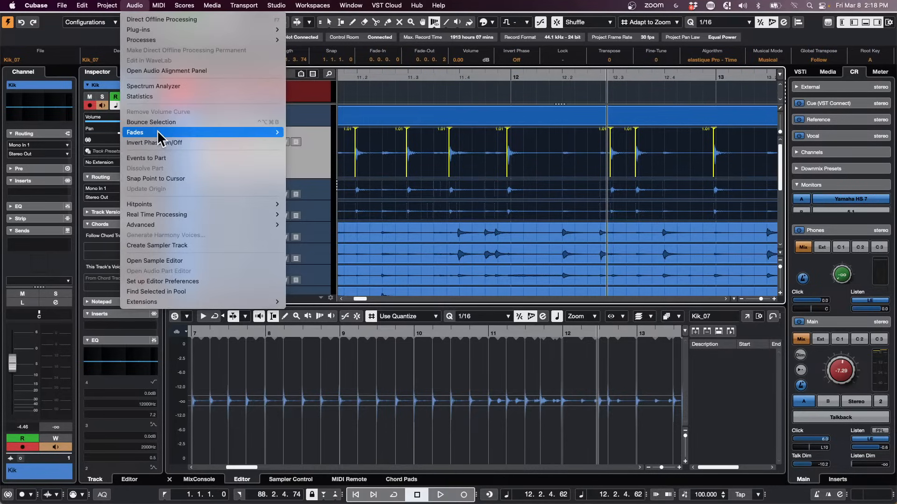
pyautogui.moveTo(175, 217)
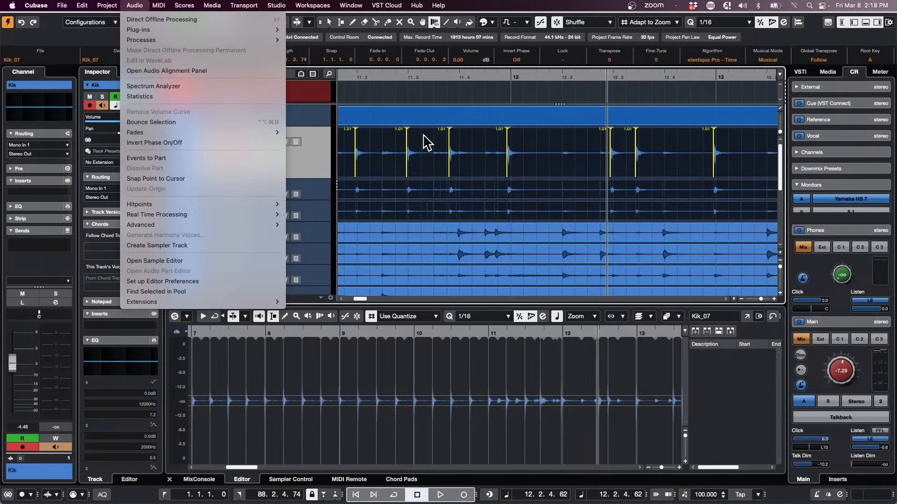
pyautogui.click(512, 159)
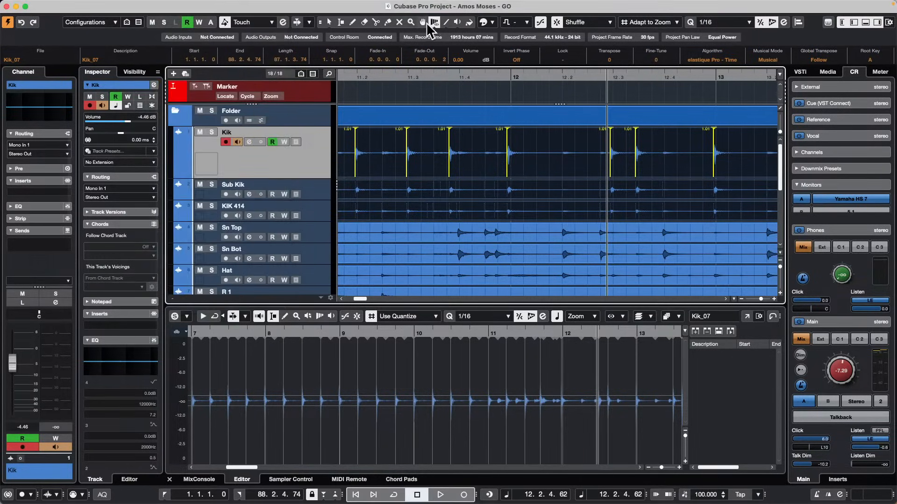
pyautogui.click(309, 22)
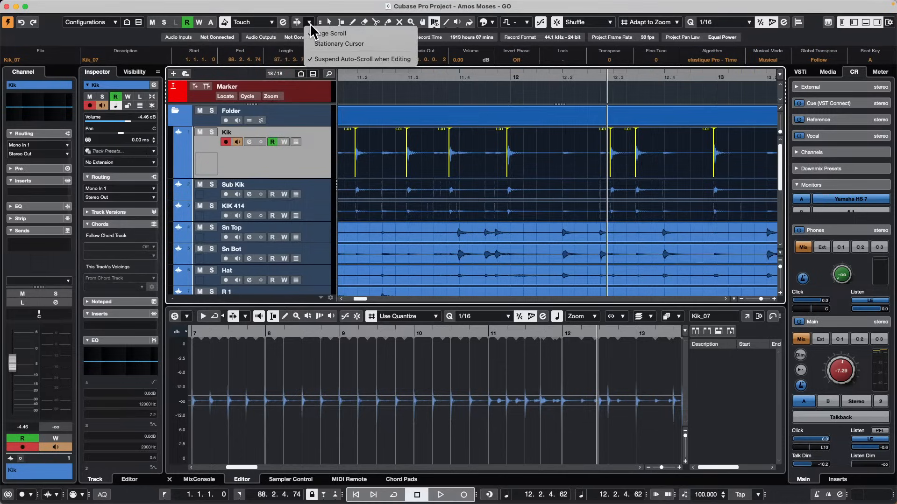
pyautogui.click(425, 21)
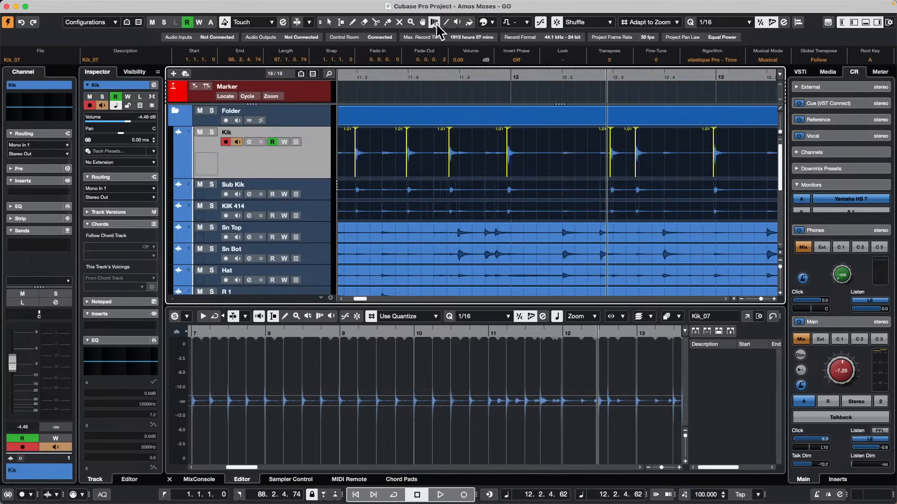
# Step: Pick Free Warp, trial-drag a kick hit earlier, undo it, and return to Object Selection
pyautogui.click(436, 24)
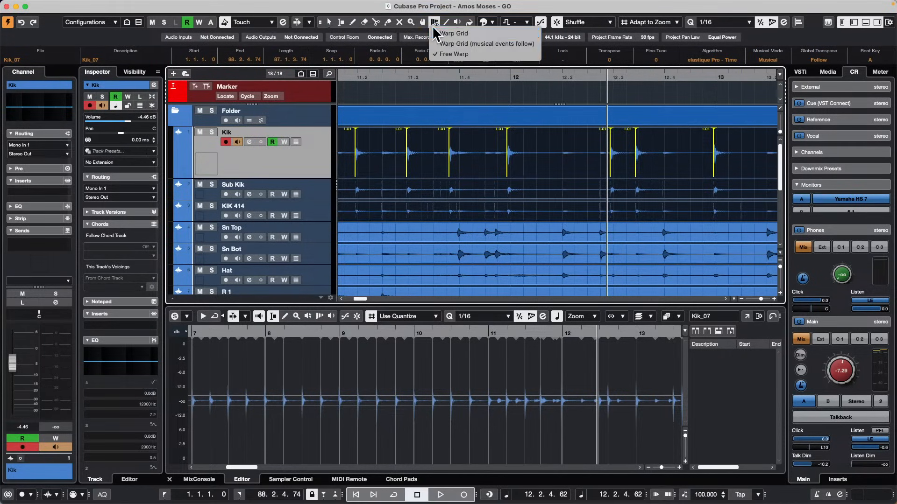
pyautogui.click(447, 54)
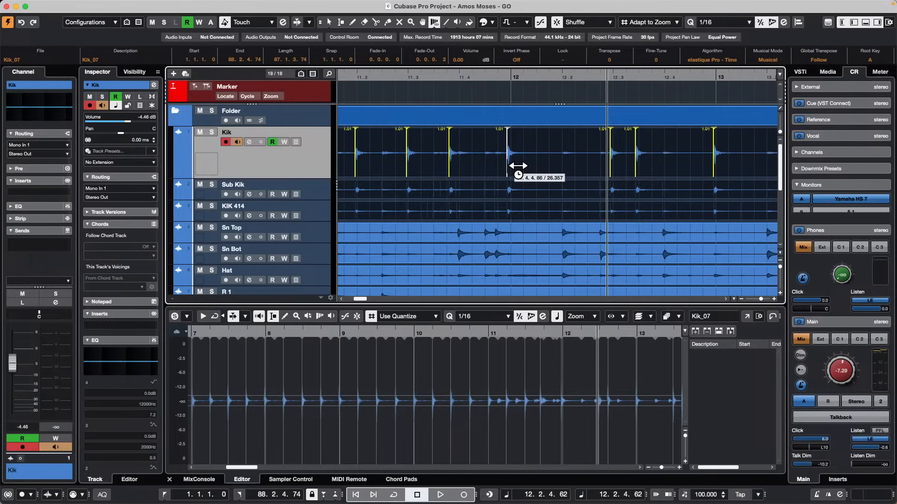
pyautogui.moveTo(517, 165); pyautogui.dragTo(498, 168)
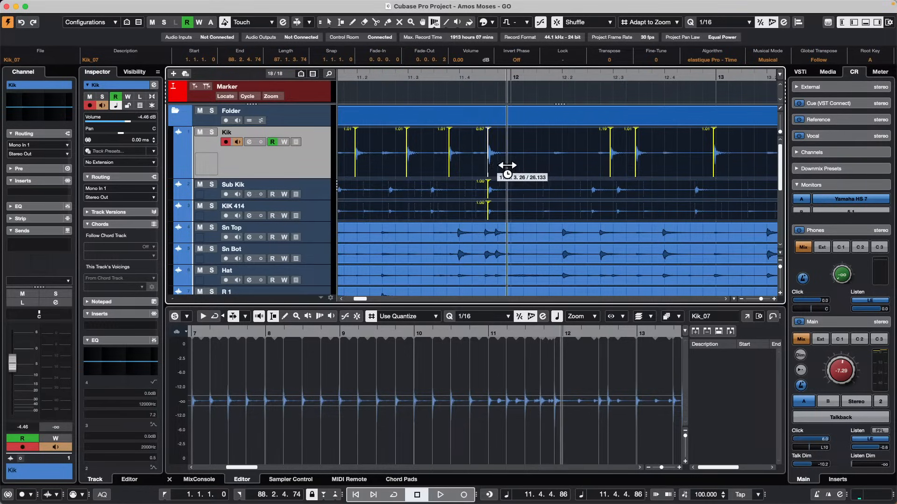
pyautogui.press('super+z')
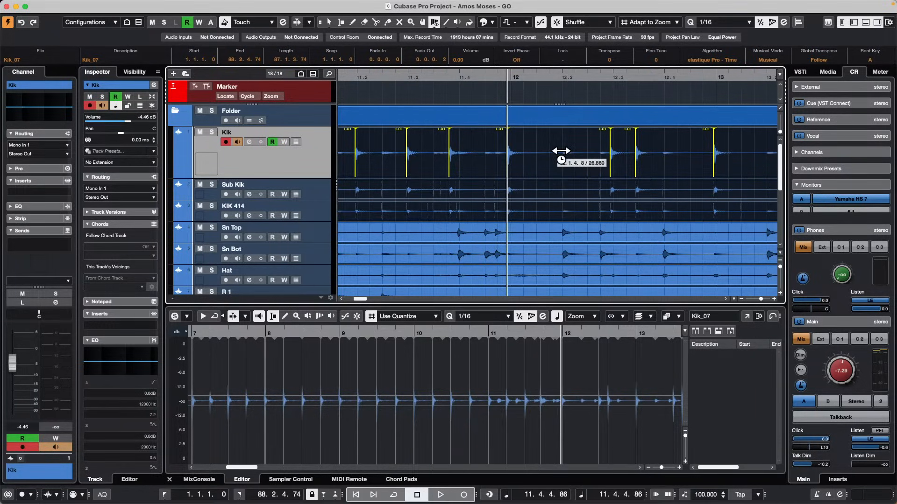
pyautogui.press('1')
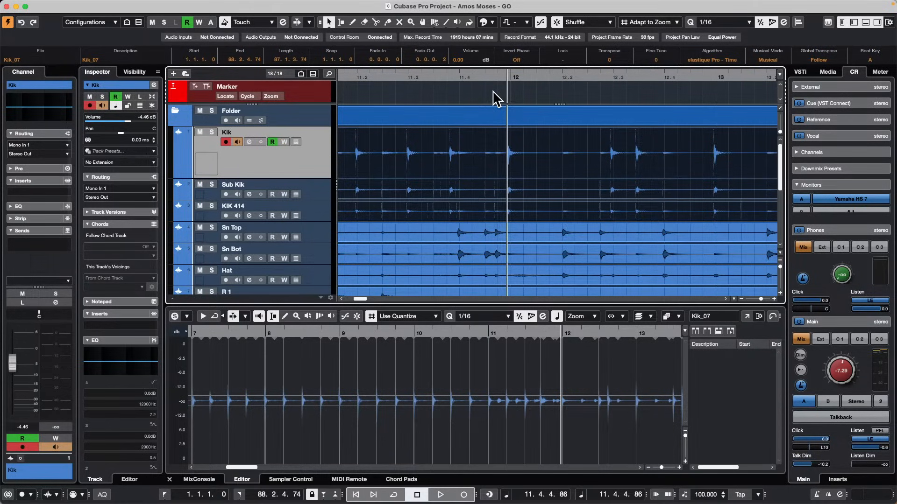
# Step: Zoom the timeline out to show bars 9–24, with the playhead near bar 11
pyautogui.moveTo(422, 78); pyautogui.dragTo(405, 59)
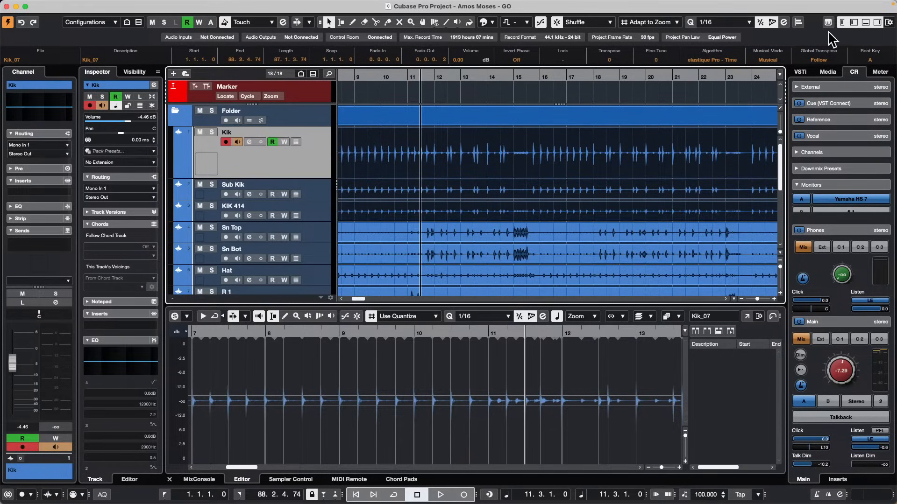
pyautogui.click(888, 22)
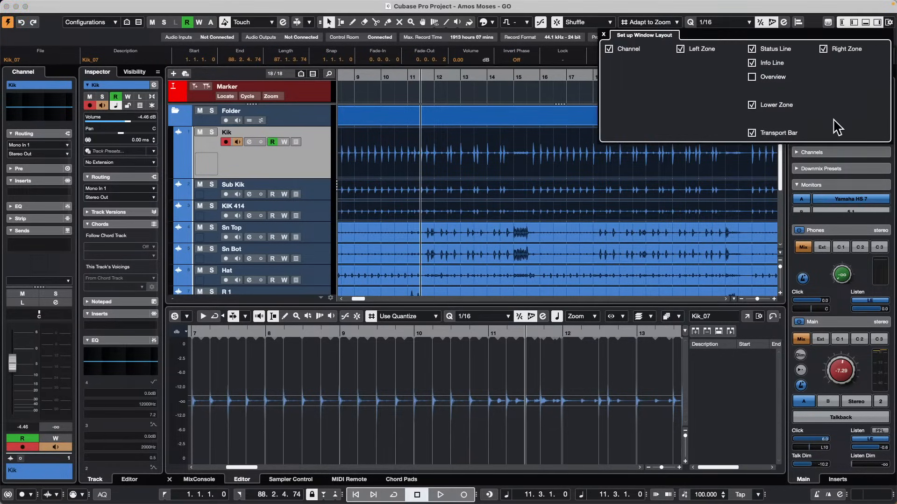
pyautogui.click(752, 49)
pyautogui.click(752, 49)
pyautogui.click(752, 49)
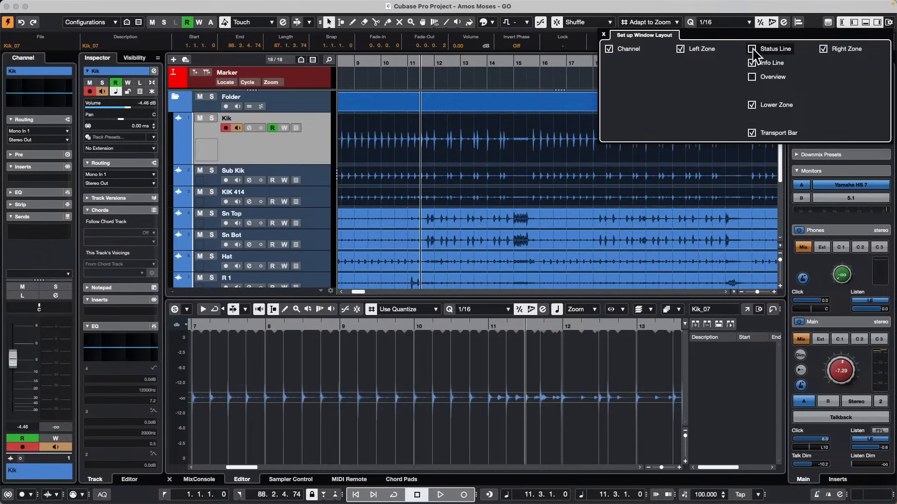
pyautogui.click(752, 63)
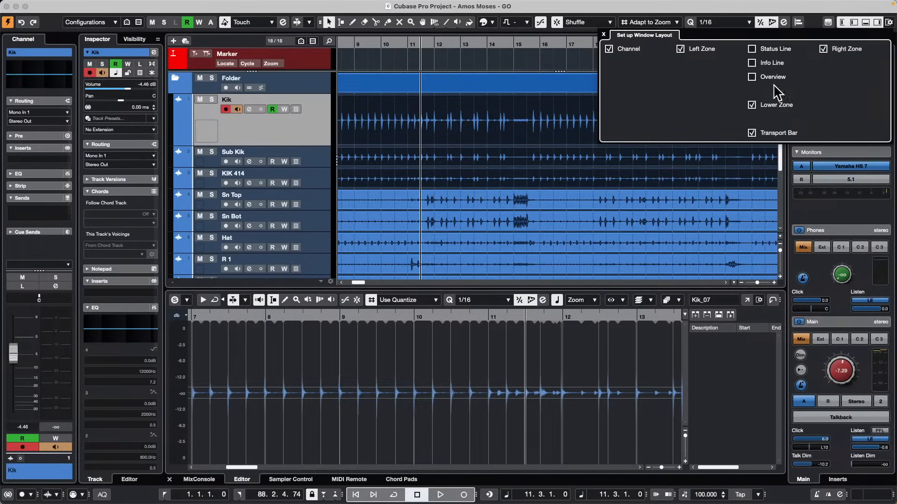
pyautogui.click(803, 23)
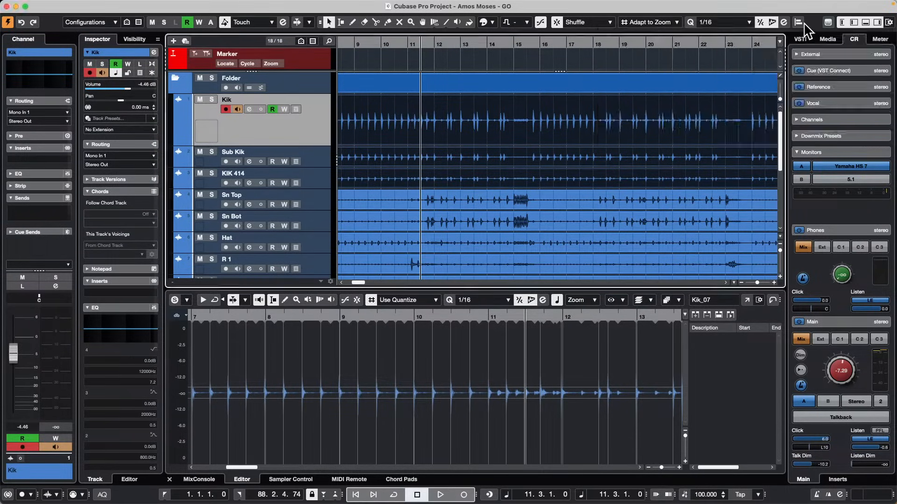
pyautogui.click(889, 23)
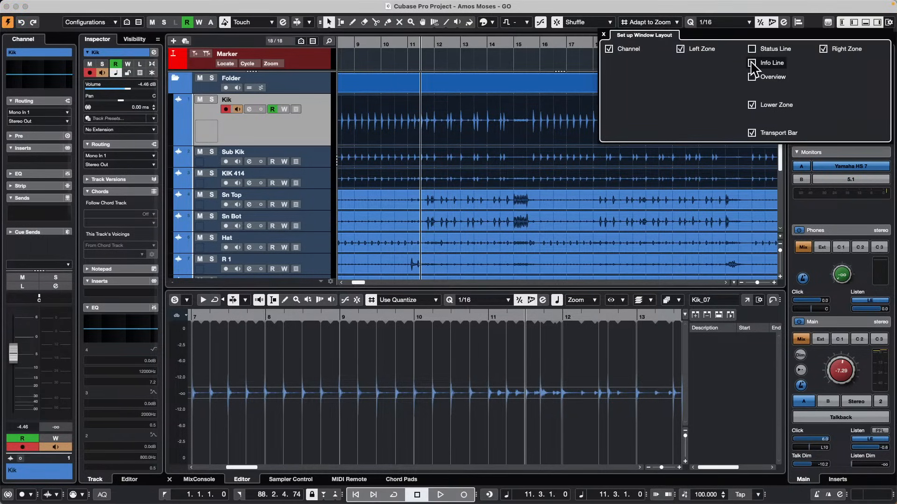
pyautogui.click(771, 63)
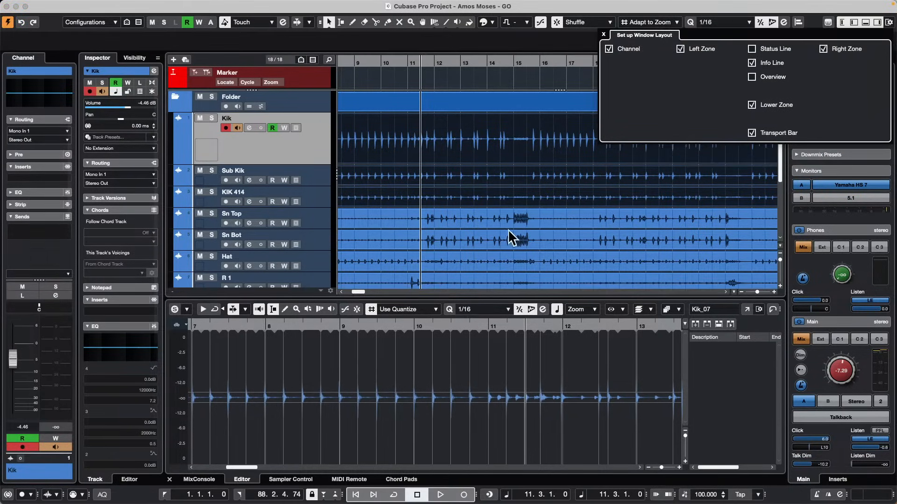
pyautogui.click(533, 242)
pyautogui.click(496, 221)
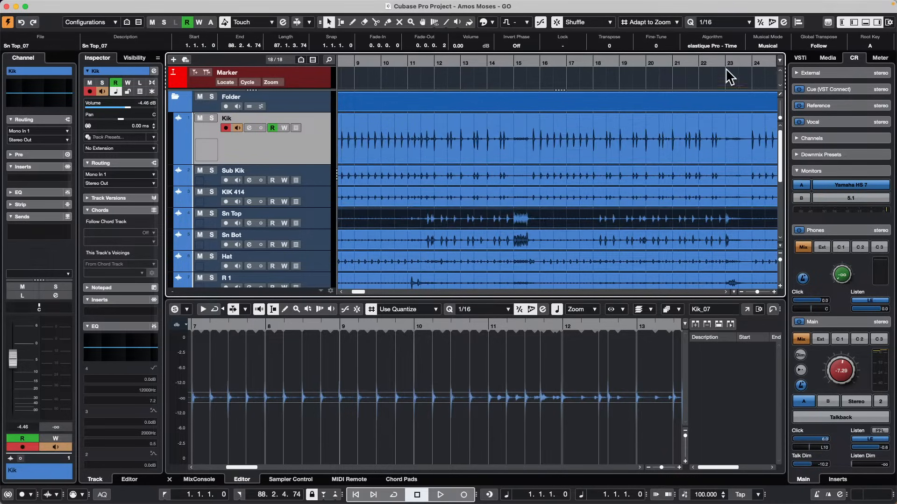
pyautogui.click(888, 21)
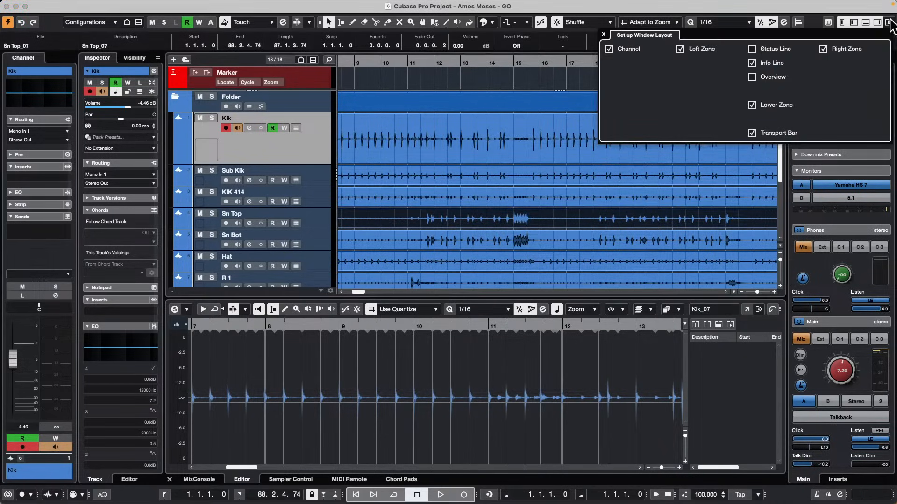
pyautogui.click(752, 49)
pyautogui.click(752, 50)
pyautogui.click(752, 50)
pyautogui.click(752, 52)
pyautogui.click(751, 52)
pyautogui.click(752, 52)
pyautogui.click(752, 52)
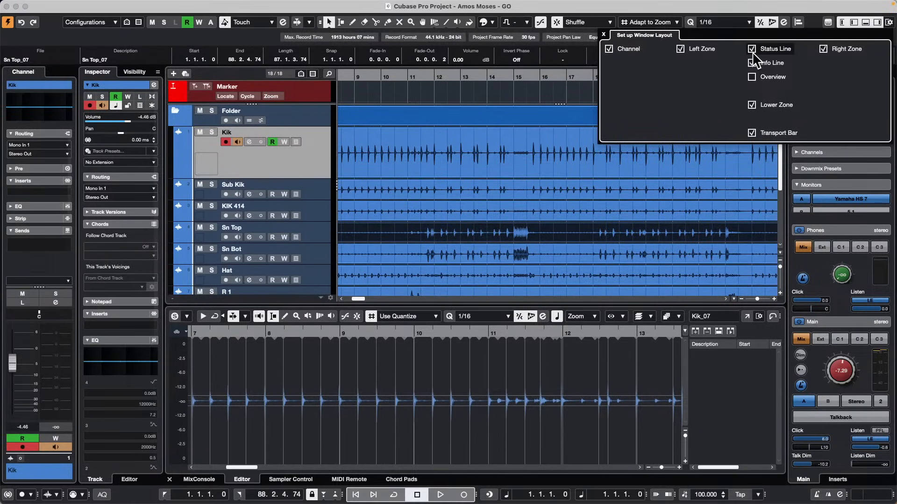
pyautogui.click(752, 52)
pyautogui.click(752, 52)
pyautogui.click(505, 92)
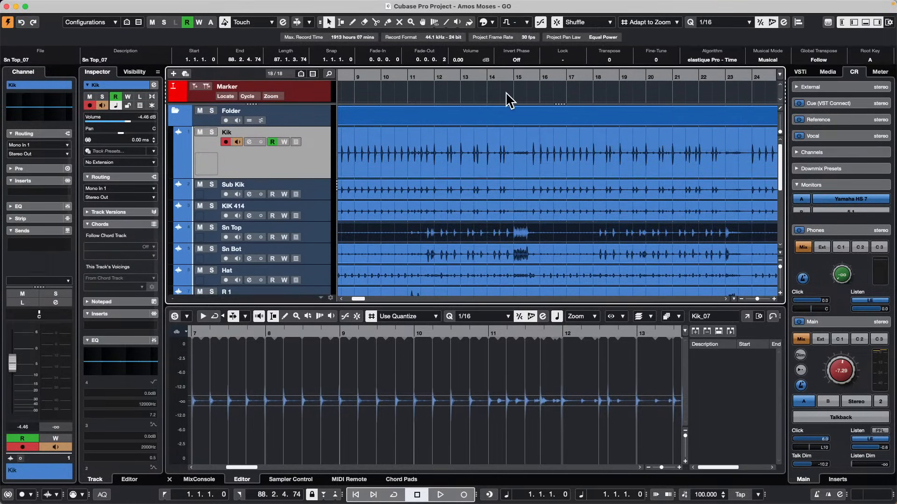
pyautogui.click(506, 95)
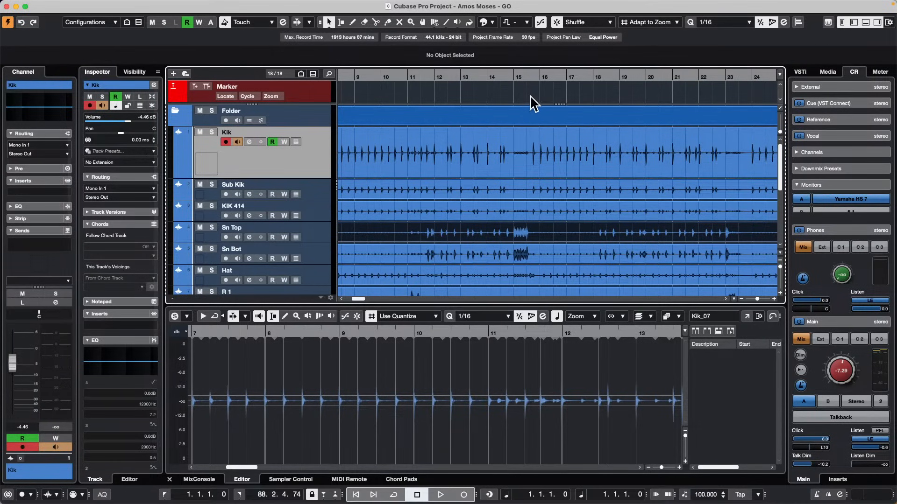
pyautogui.scroll(-5, 564, 135)
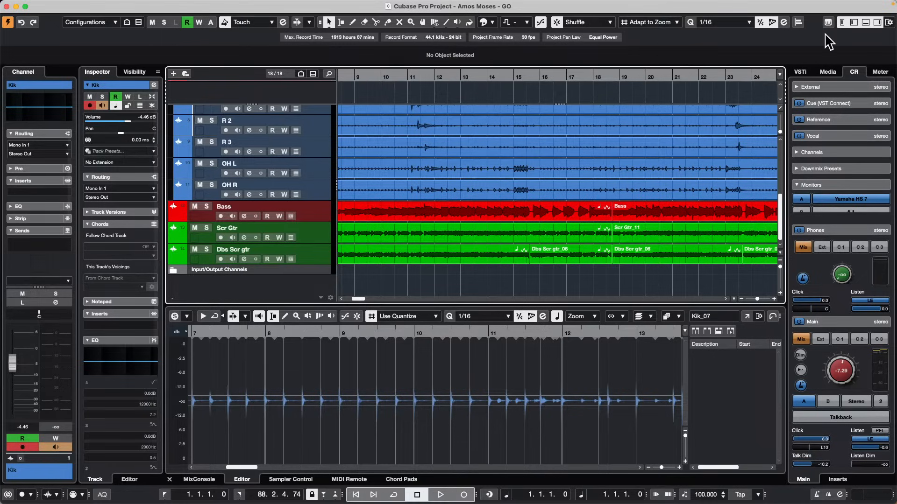
pyautogui.click(889, 22)
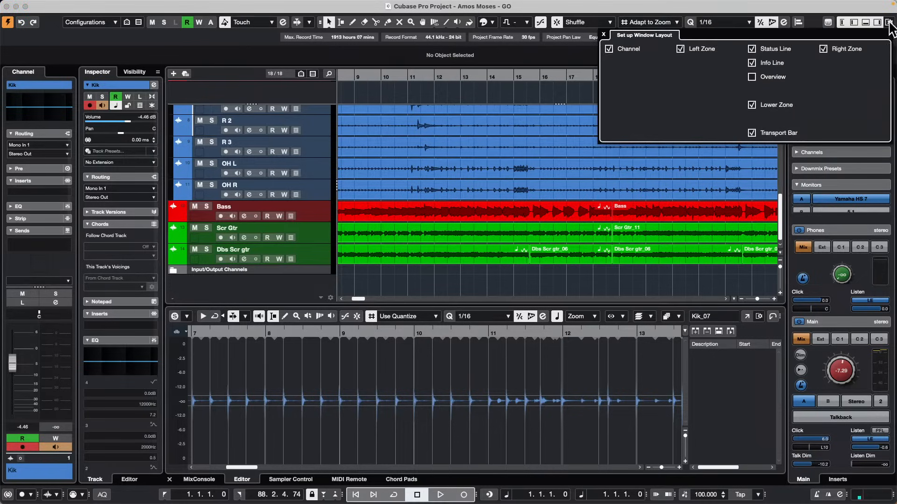
pyautogui.click(753, 49)
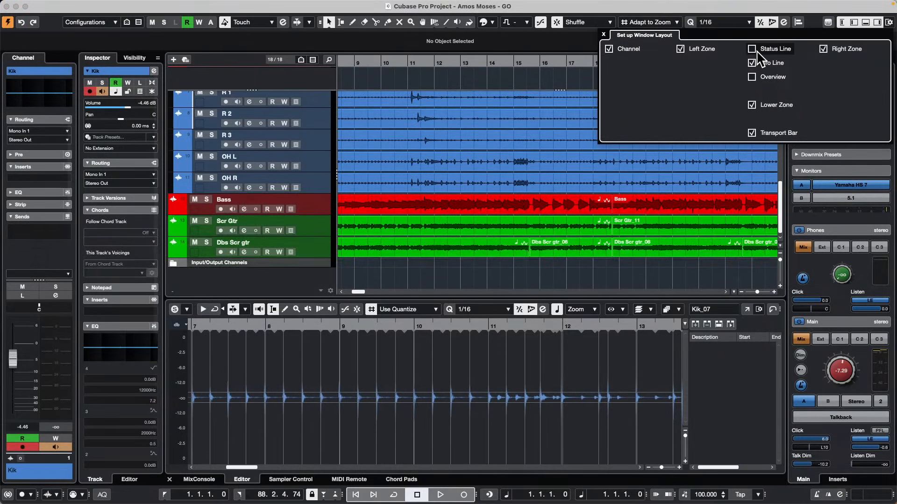
pyautogui.click(753, 49)
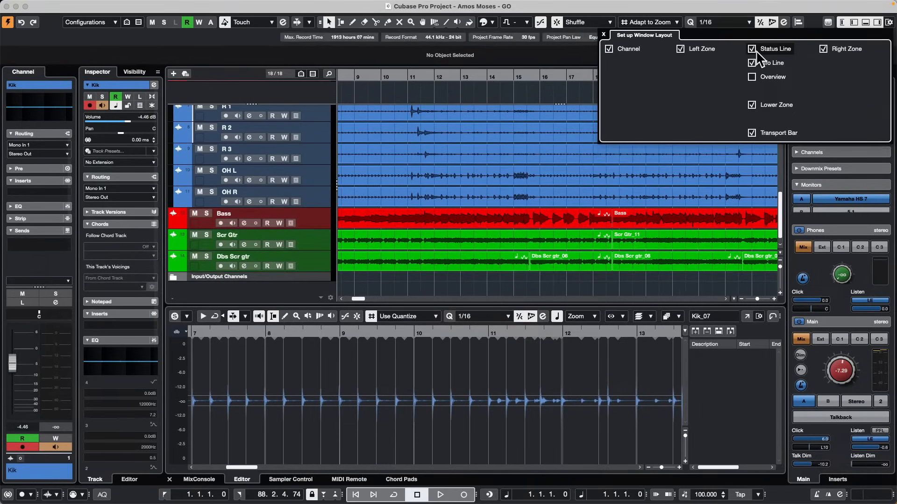
pyautogui.click(753, 49)
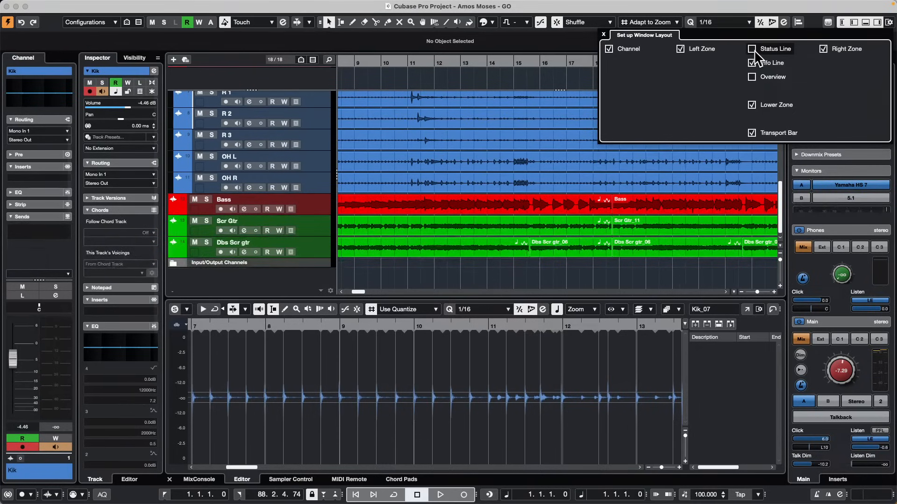
pyautogui.click(754, 50)
pyautogui.click(753, 63)
pyautogui.click(754, 49)
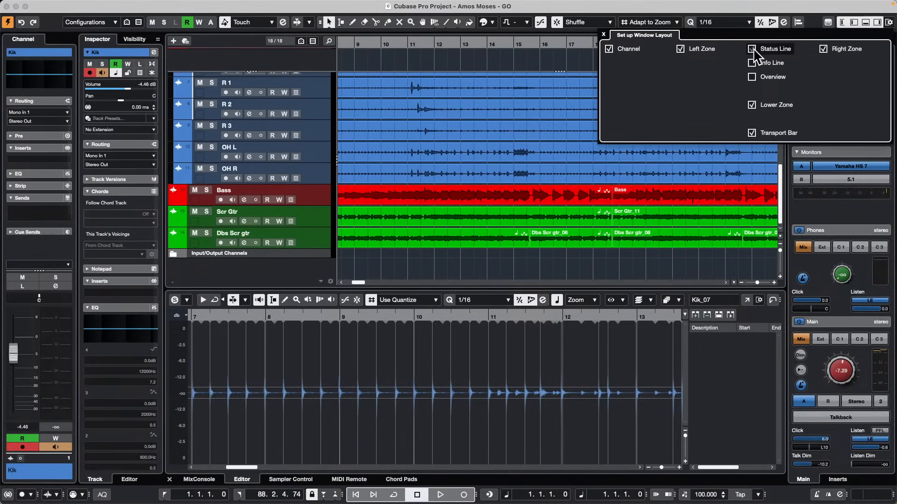
pyautogui.click(753, 49)
pyautogui.click(752, 64)
pyautogui.click(753, 49)
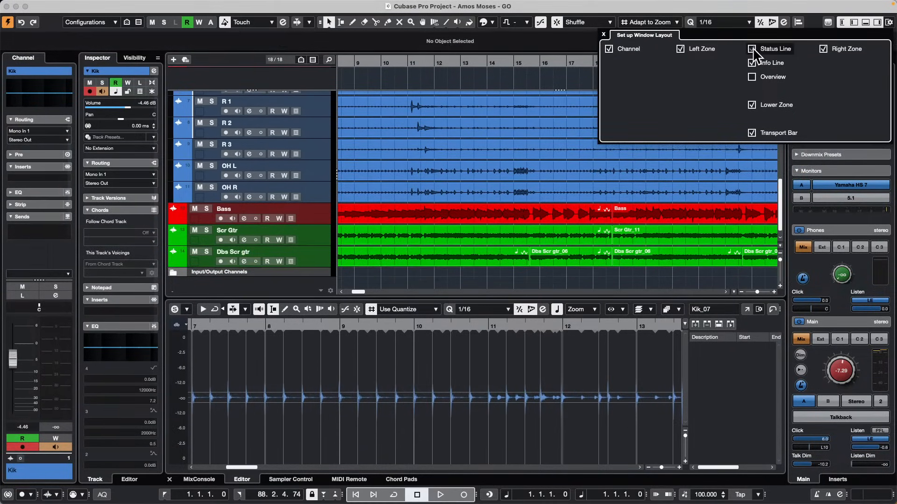
pyautogui.click(752, 50)
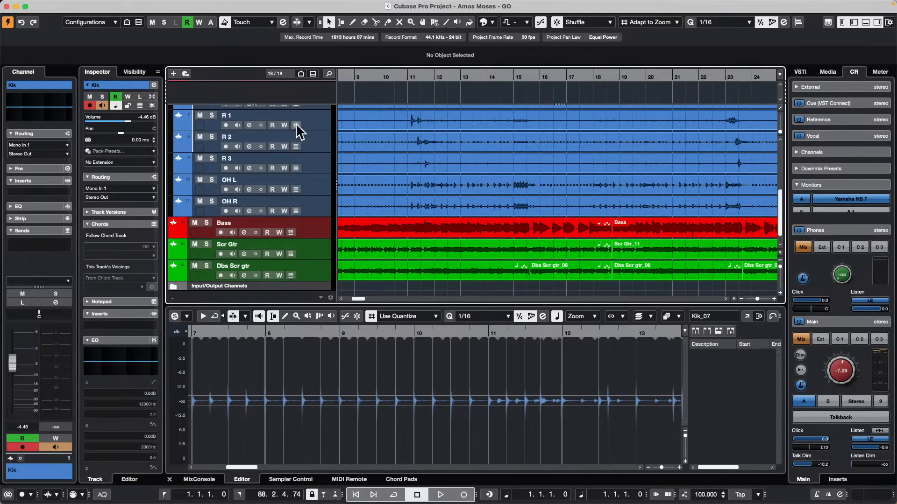
# Step: Add a new MIDI track, MIDI 01, below the Dbs Scr gtr track
pyautogui.scroll(-2, 366, 168)
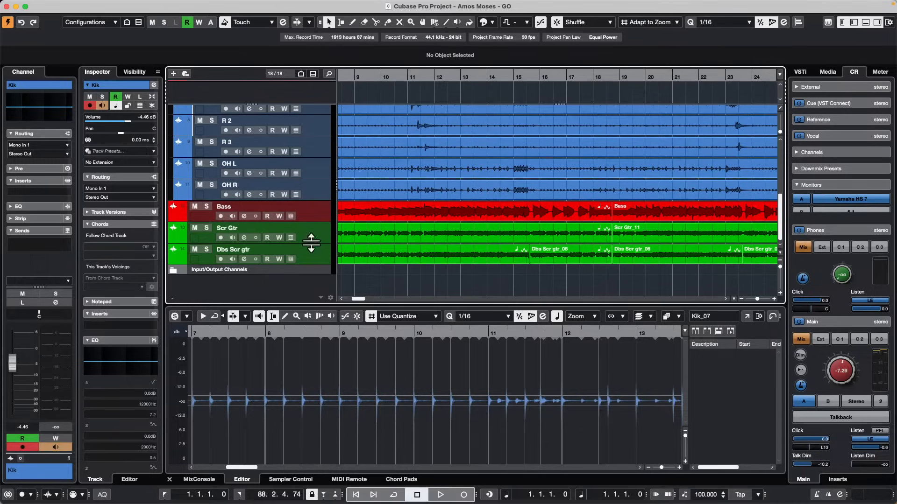
pyautogui.rightClick(306, 252)
pyautogui.moveTo(369, 258)
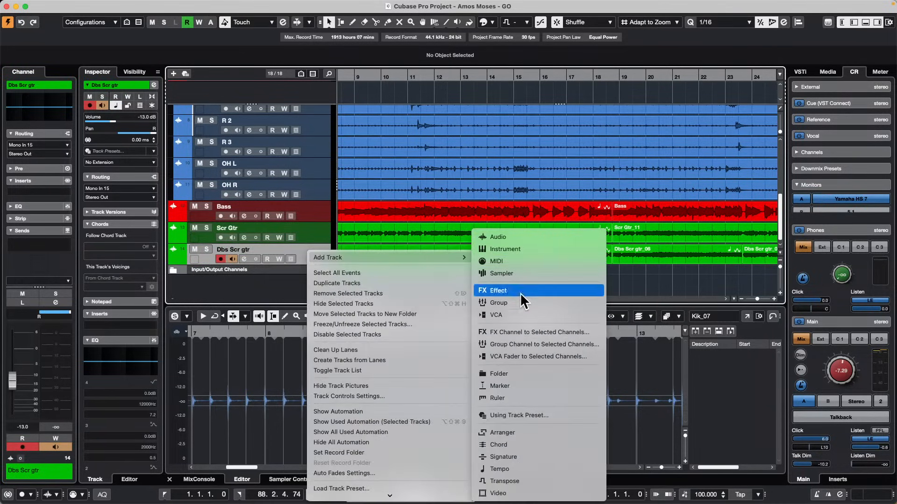
pyautogui.click(519, 261)
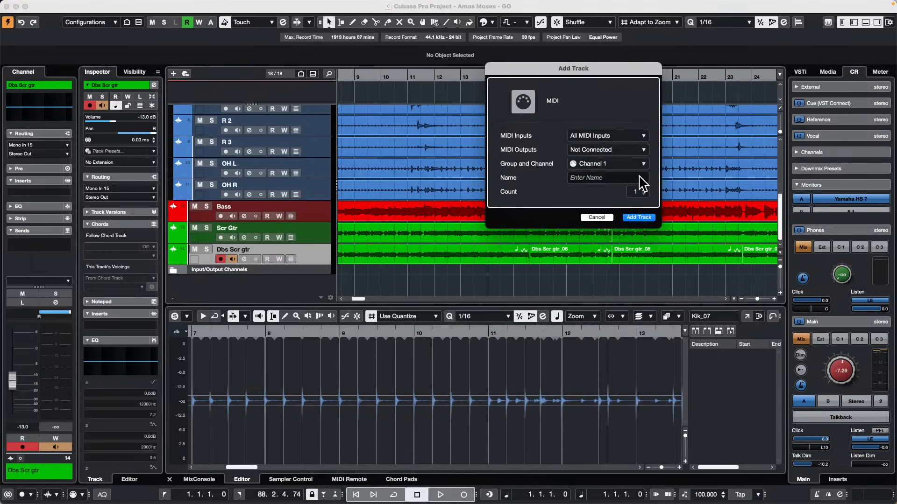
pyautogui.click(640, 218)
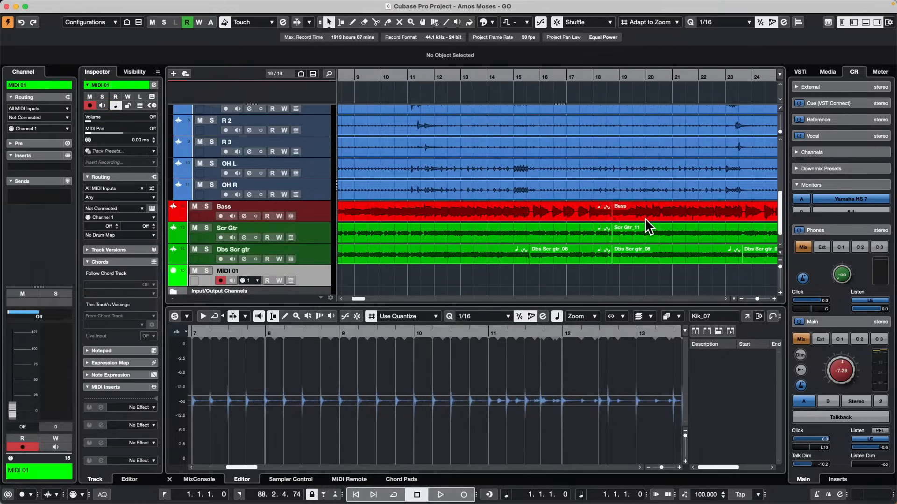
# Step: Solo MIDI 01 and record a six-bar MIDI part from 1.1.1.0 to 7.1.1.0
pyautogui.click(207, 271)
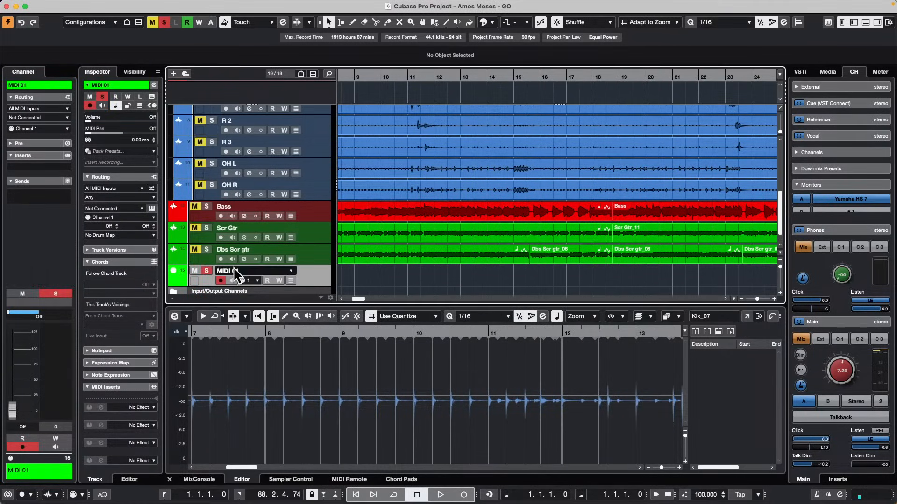
pyautogui.click(441, 495)
pyautogui.click(467, 495)
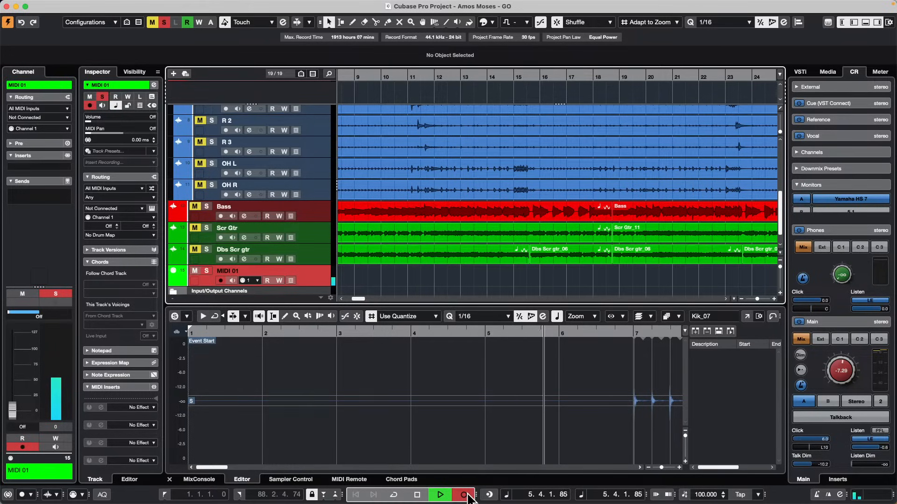
pyautogui.click(417, 495)
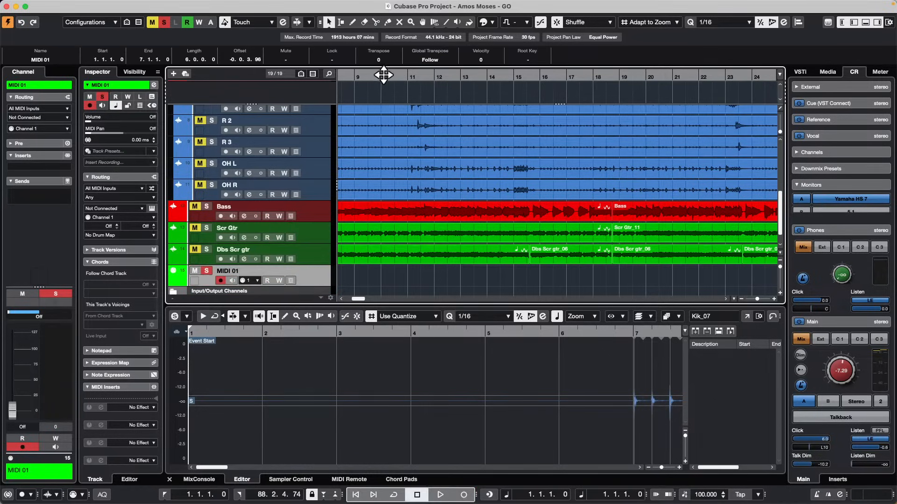
# Step: Open the MIDI 01 part in the lower-zone editor and show Modulation CC 1 in its controller lane
pyautogui.moveTo(390, 74); pyautogui.dragTo(330, 80)
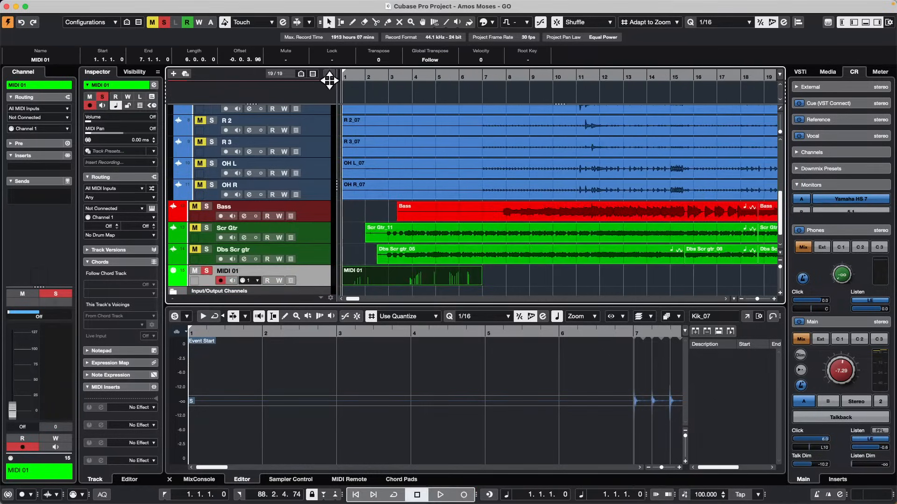
pyautogui.doubleClick(393, 283)
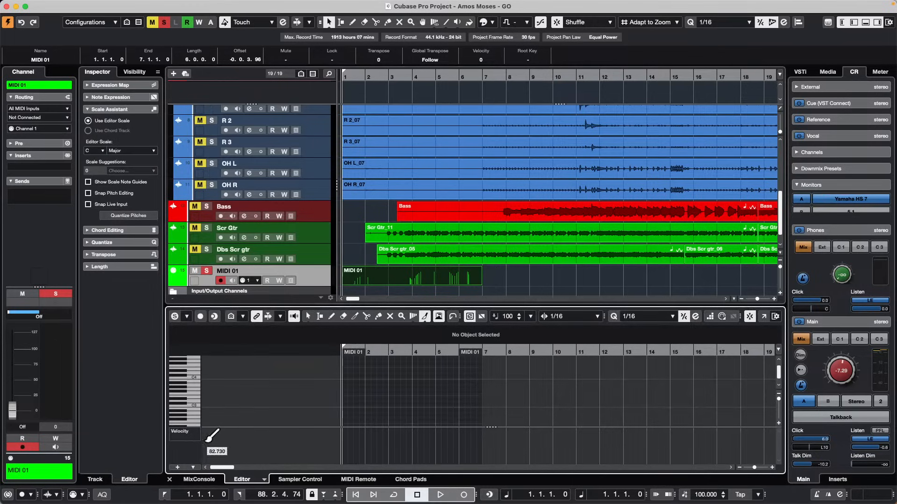
pyautogui.click(189, 431)
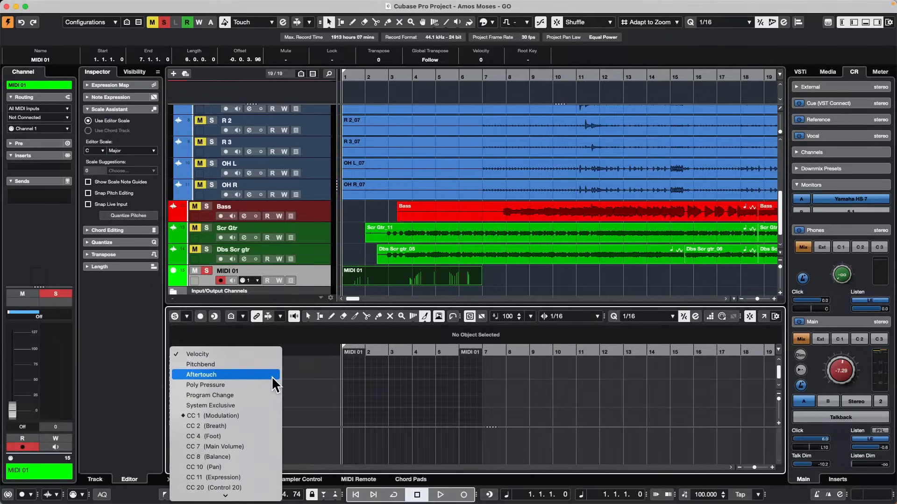
pyautogui.click(263, 416)
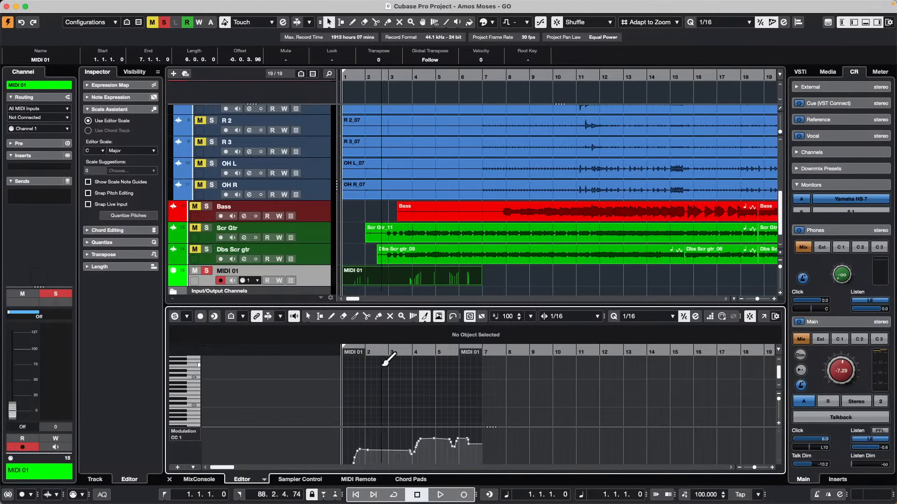
# Step: Open MIDI 01 in a separate Key Editor window and arm editor recording
pyautogui.click(763, 316)
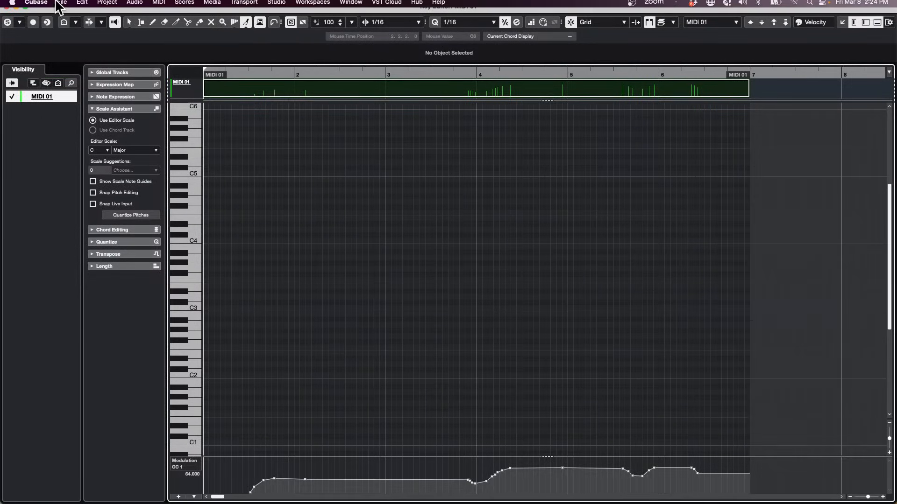
pyautogui.click(33, 22)
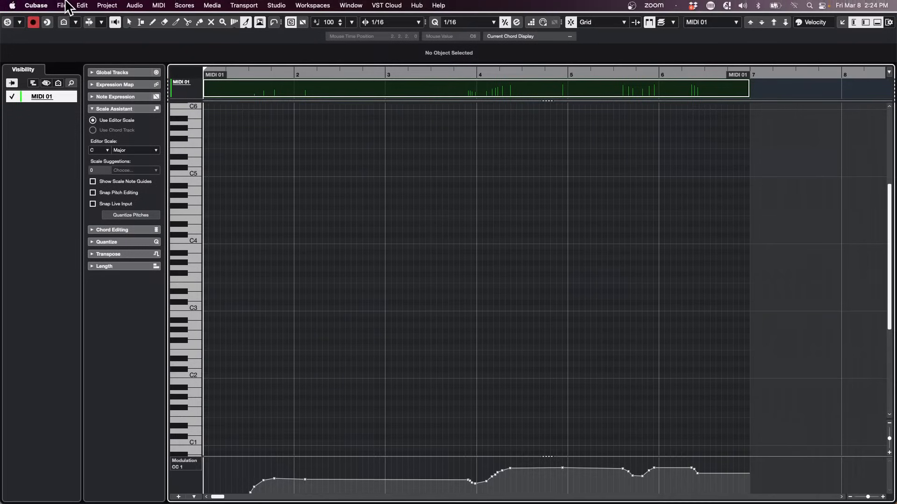
pyautogui.click(43, 6)
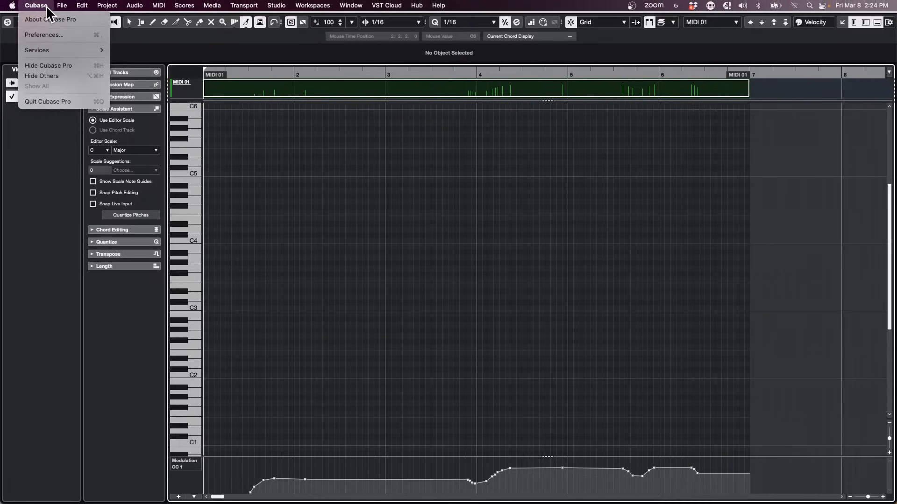
# Step: In Preferences > Record > MIDI, leave Replace Recording in Editors on Controller and close
pyautogui.click(57, 31)
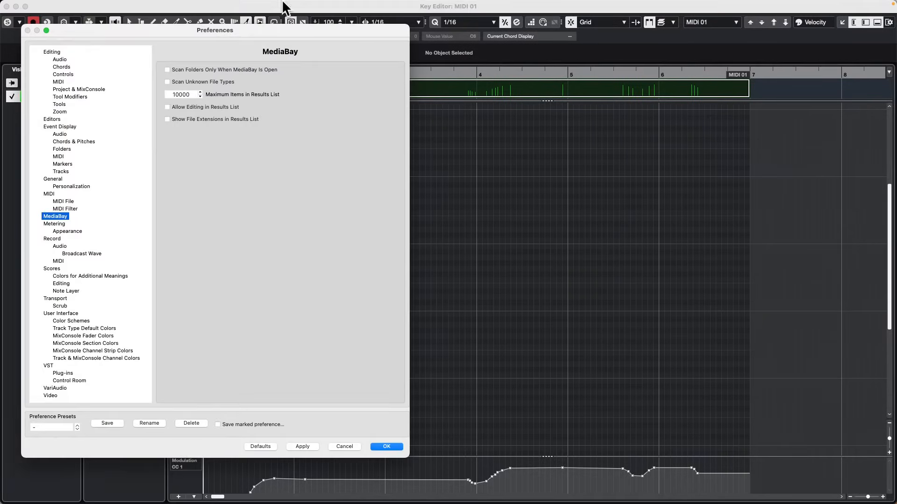
pyautogui.moveTo(141, 29); pyautogui.dragTo(327, 41)
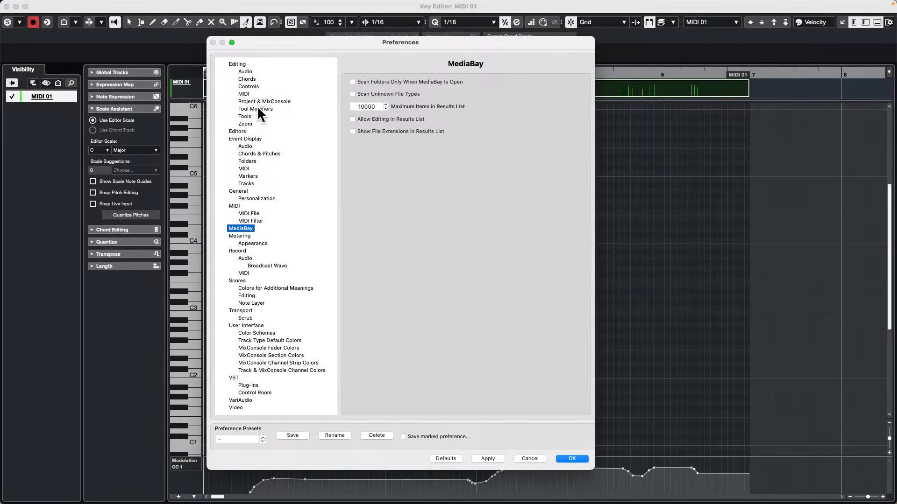
pyautogui.click(239, 250)
pyautogui.click(243, 272)
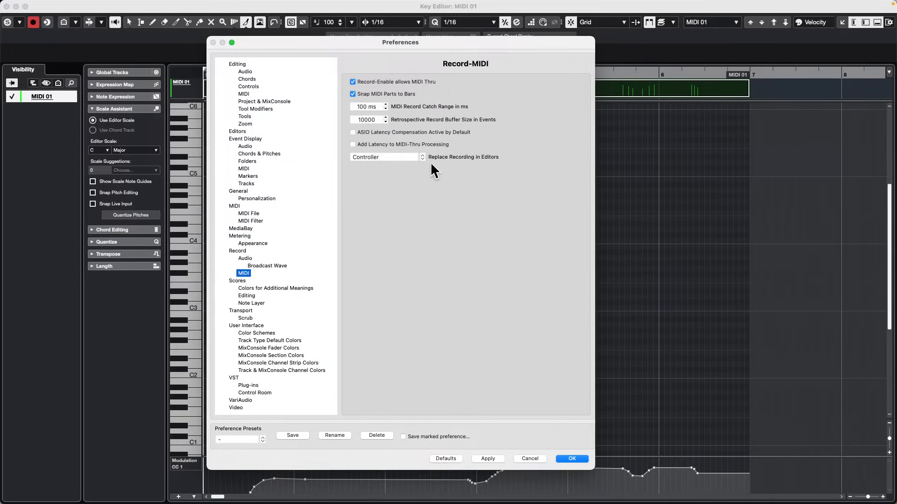
pyautogui.click(397, 158)
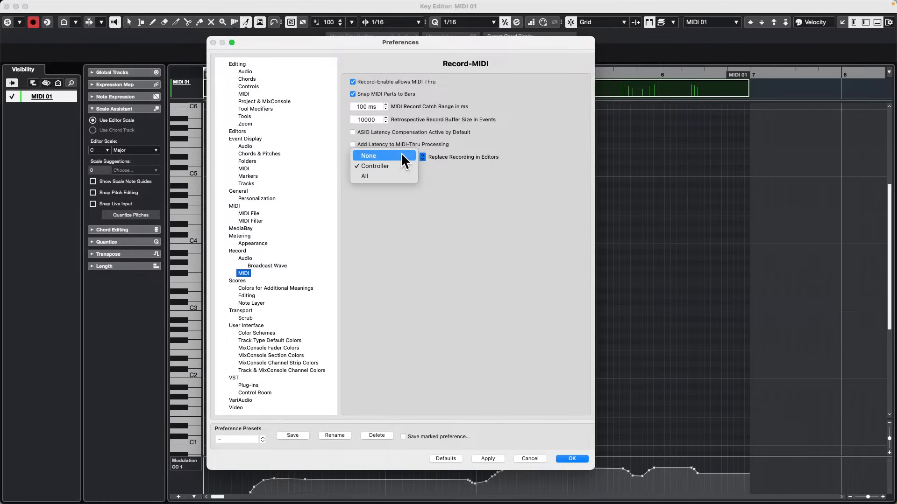
pyautogui.click(401, 161)
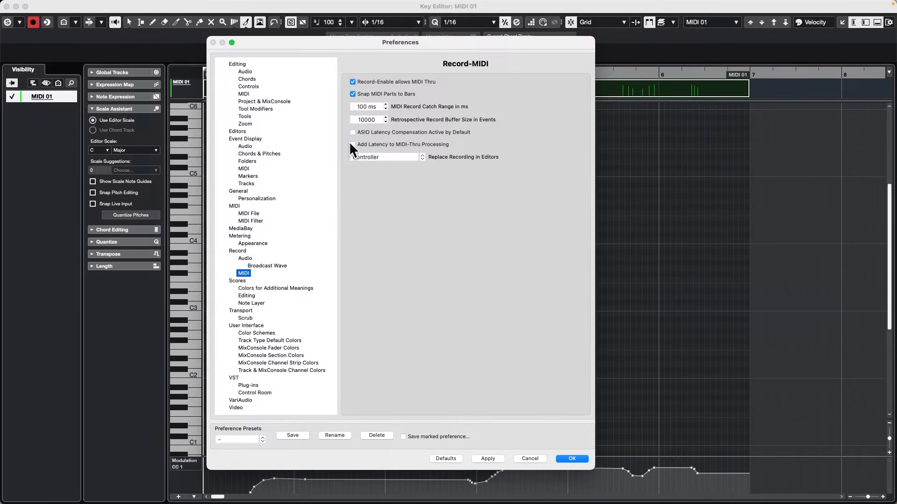
pyautogui.click(570, 459)
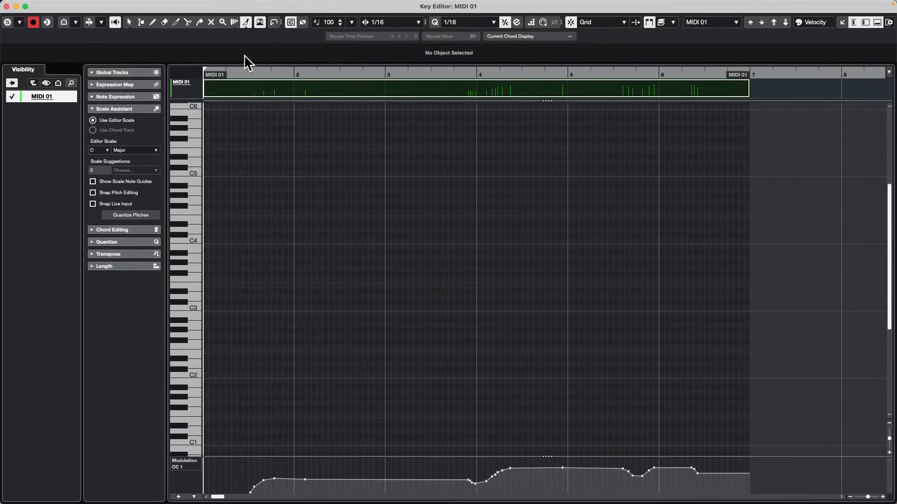
# Step: From near the part start, record new wavy Modulation CC 1 movements across bars 2–4
pyautogui.moveTo(262, 74); pyautogui.dragTo(242, 74)
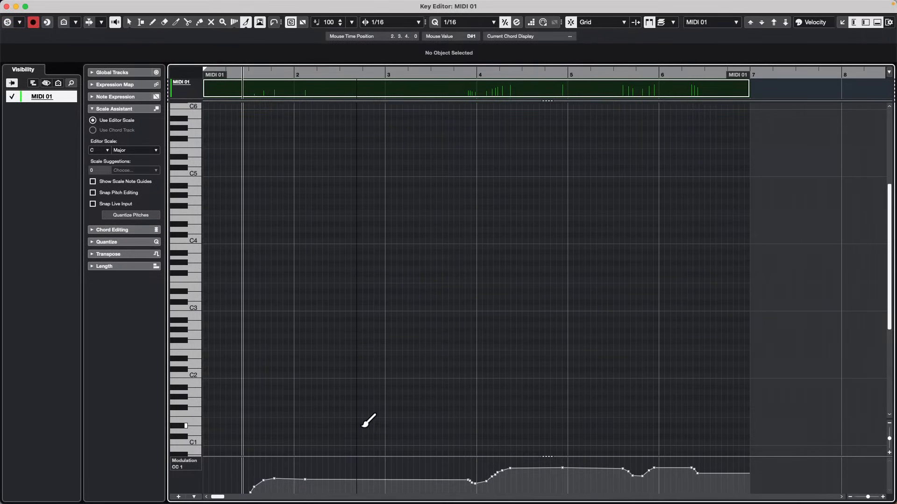
pyautogui.press('space')
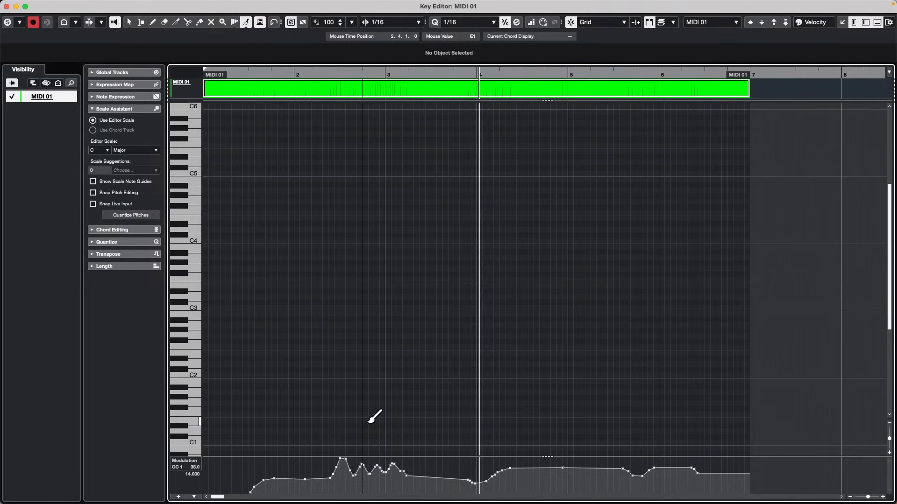
# Step: Set Replace Recording in Editors to None and record more modulation around bars 5–6
pyautogui.click(37, 5)
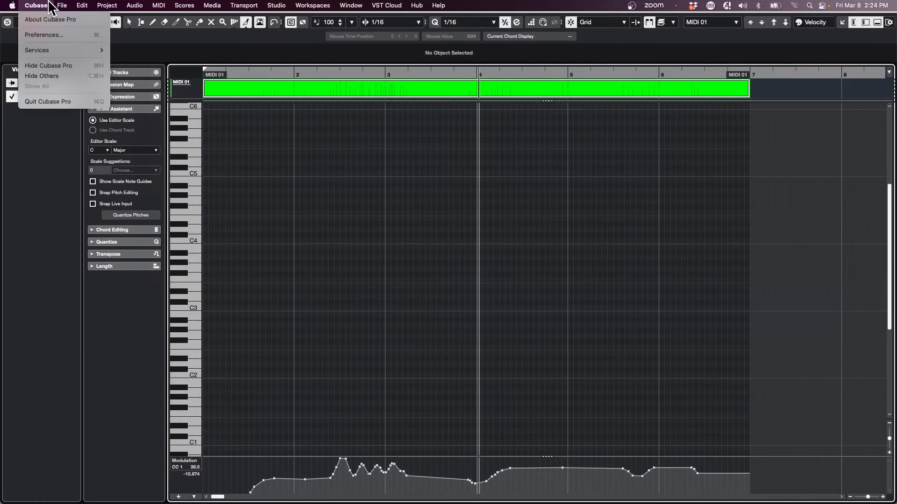
pyautogui.click(53, 34)
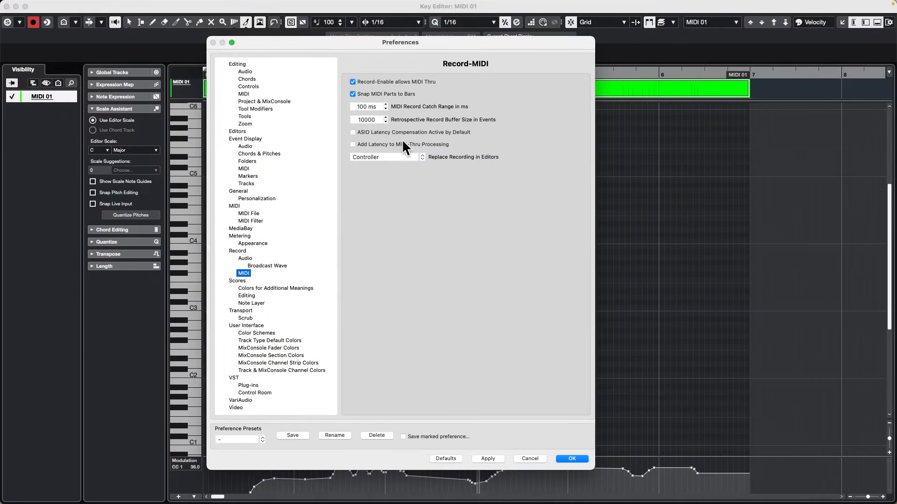
pyautogui.click(382, 157)
pyautogui.click(383, 156)
pyautogui.click(572, 459)
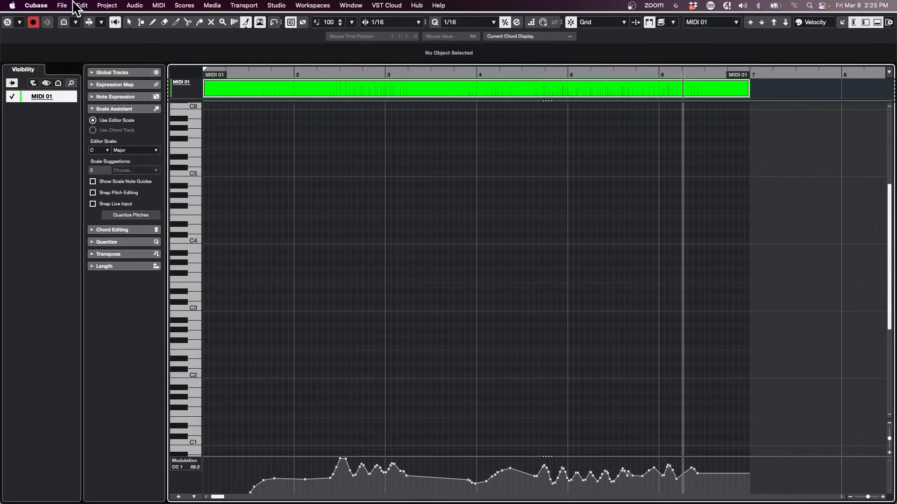
pyautogui.click(59, 5)
pyautogui.moveTo(46, 6)
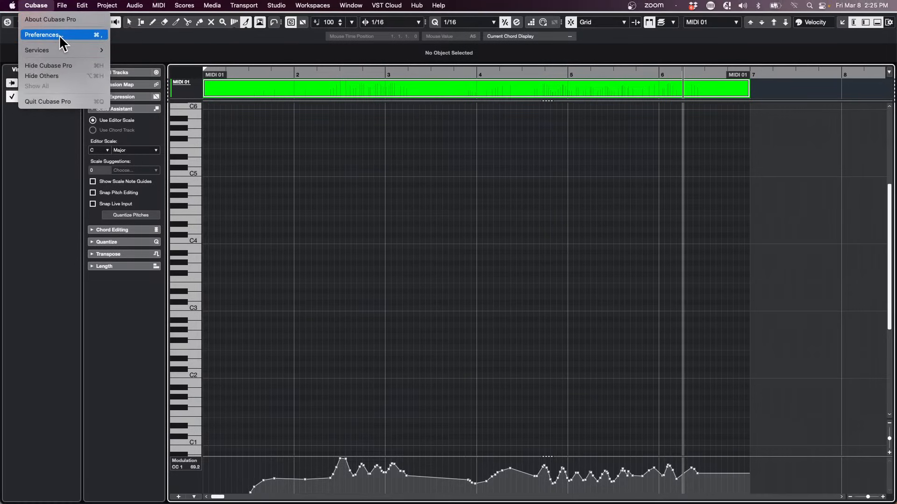
# Step: Switch Replace Recording in Editors back to Controller and confirm the preferences
pyautogui.click(58, 35)
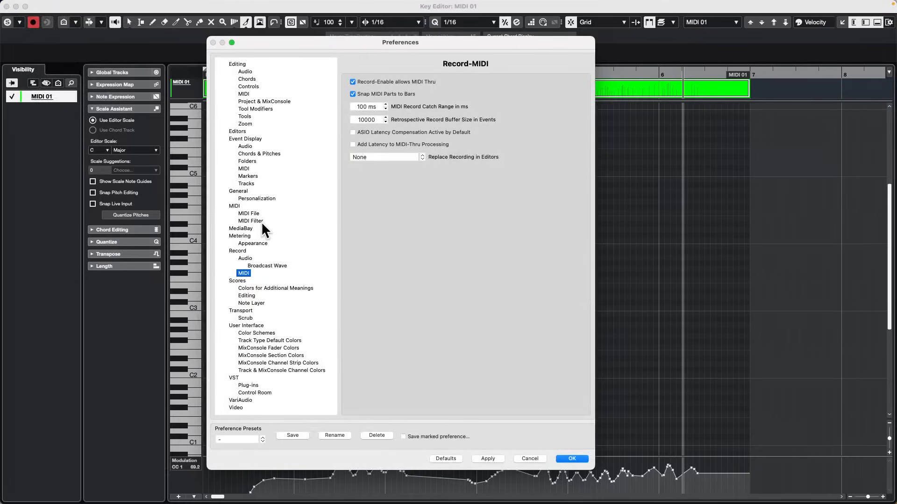
pyautogui.click(379, 156)
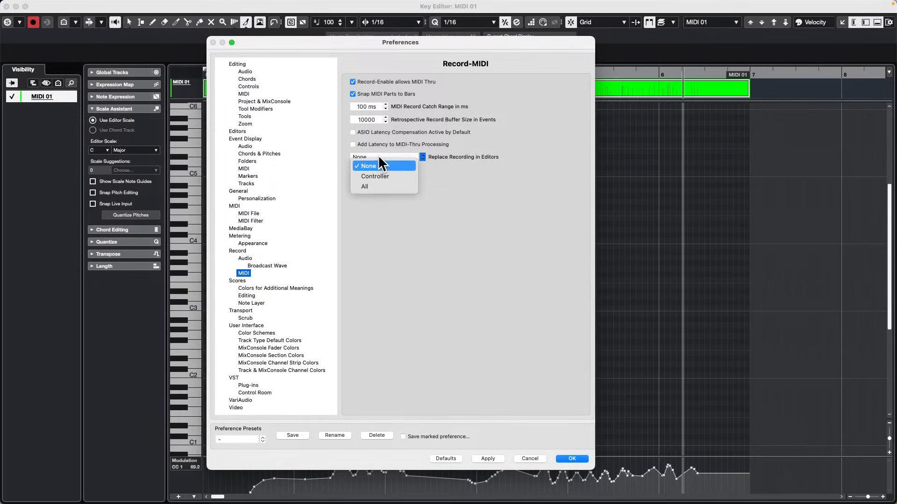
pyautogui.click(384, 176)
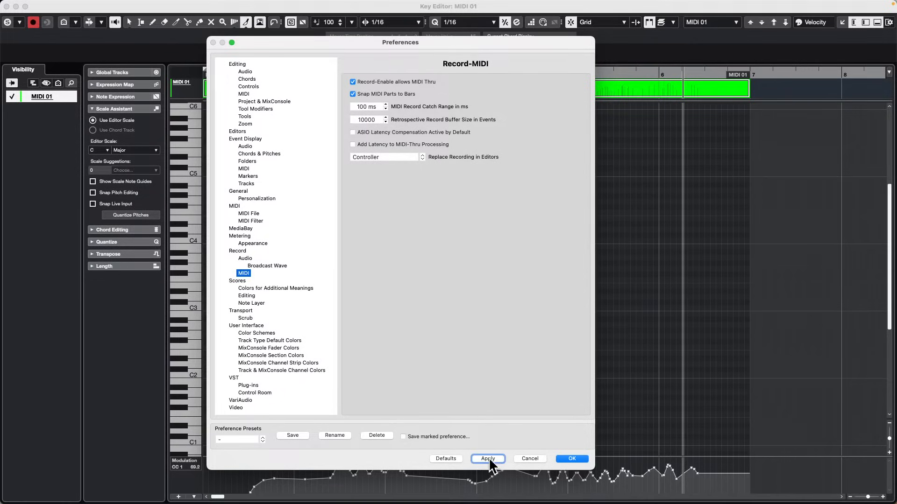
pyautogui.click(572, 459)
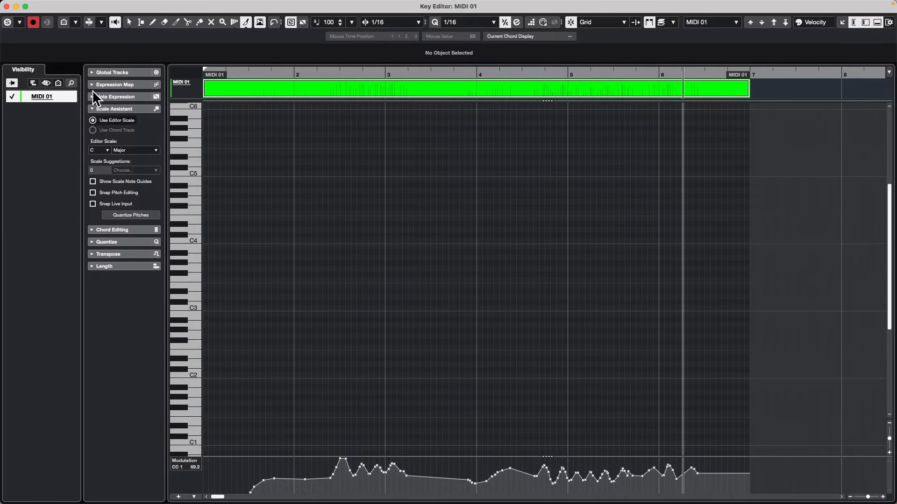
# Step: Close the floating MIDI 01 Key Editor window to return to the project window
pyautogui.click(7, 6)
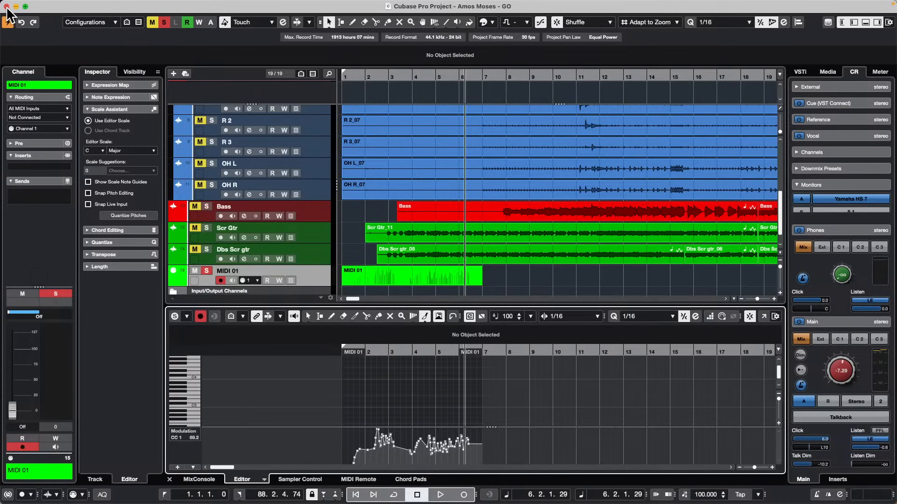
pyautogui.moveTo(198, 3)
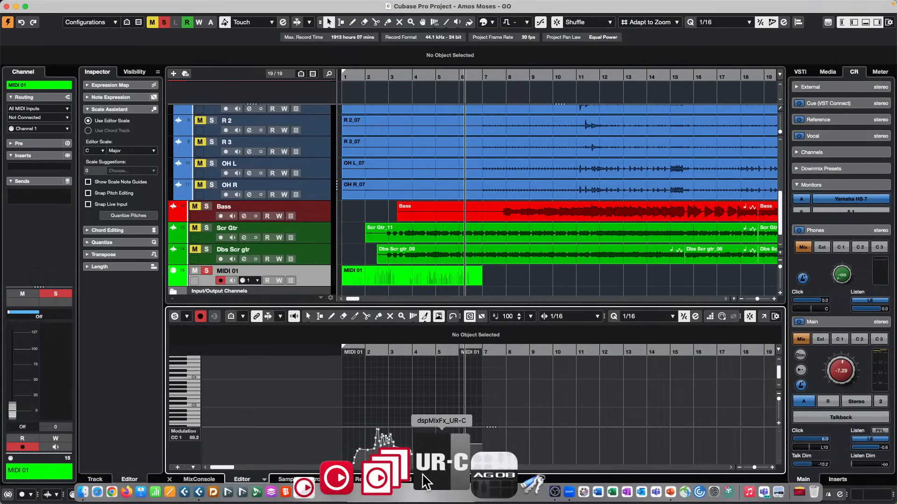
pyautogui.click(423, 475)
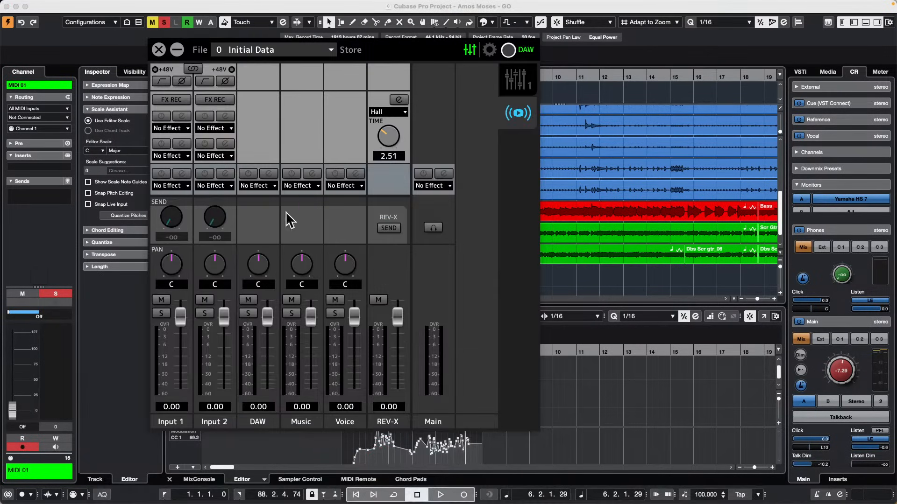
pyautogui.click(517, 81)
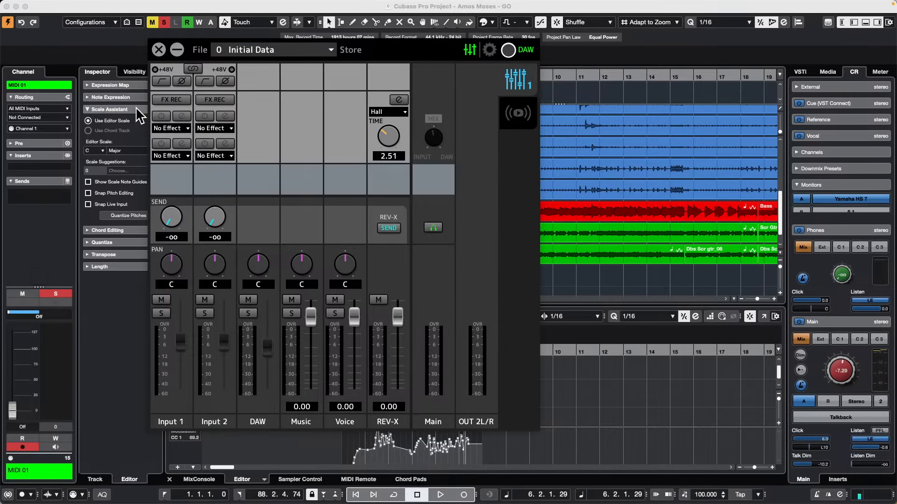
pyautogui.click(160, 50)
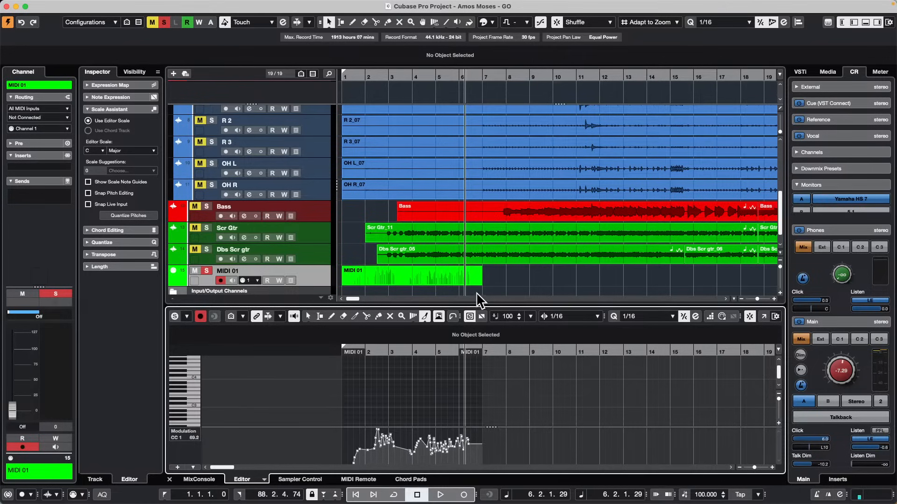
# Step: Erase the MIDI 01 part with the Eraser tool, then select the Bass track
pyautogui.rightClick(427, 280)
pyautogui.click(454, 283)
pyautogui.click(443, 278)
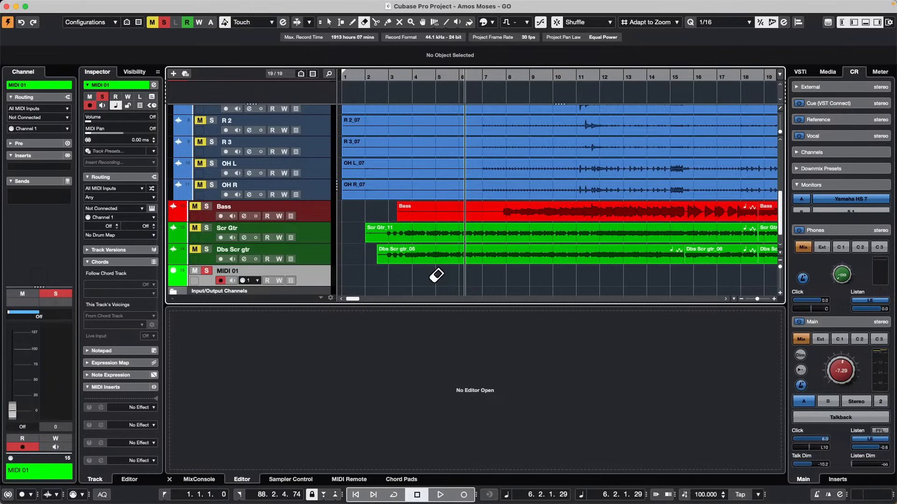
pyautogui.click(324, 218)
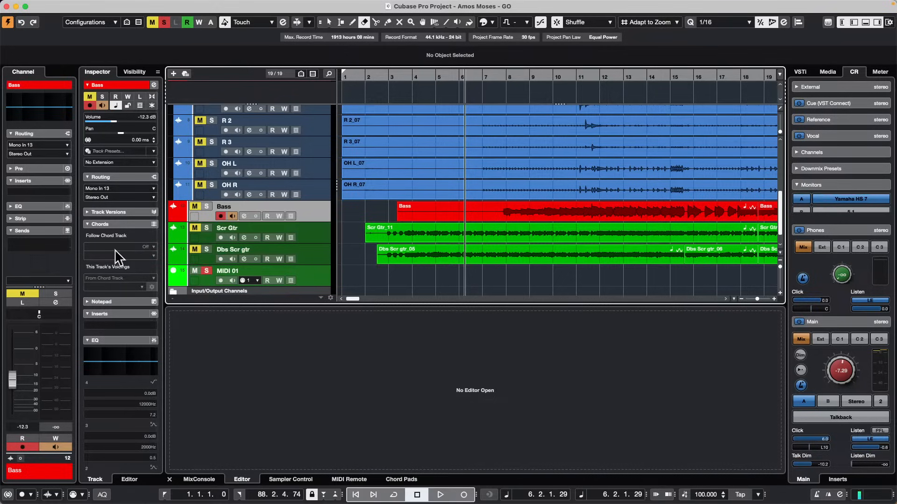
# Step: Insert VST Bass Amp from the Distortion category into the Bass track's first insert slot
pyautogui.click(55, 192)
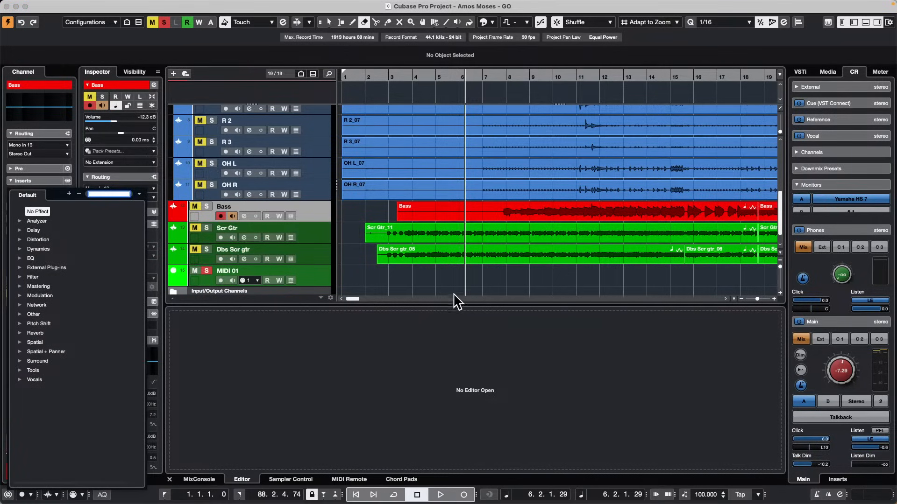
pyautogui.click(309, 210)
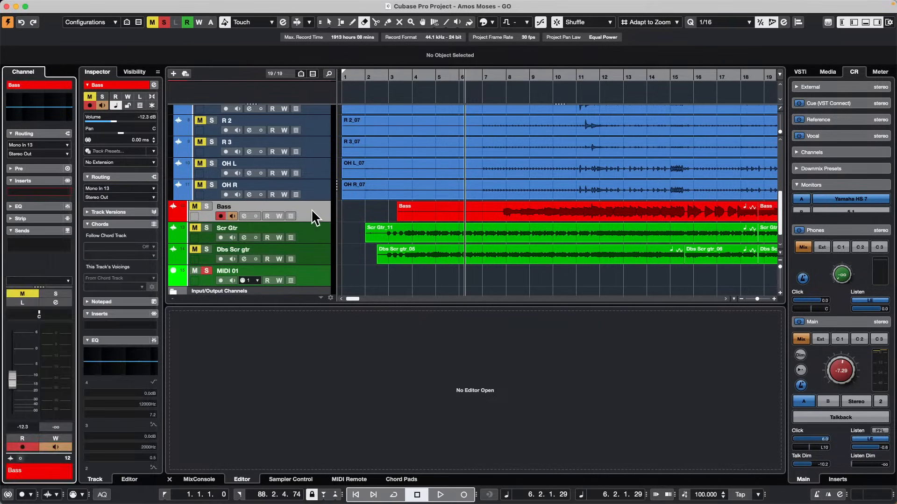
pyautogui.click(52, 192)
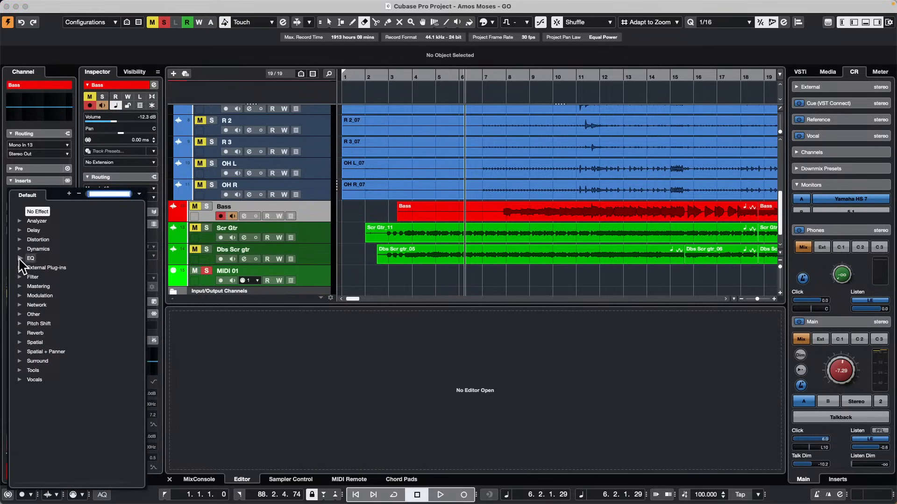
pyautogui.click(20, 238)
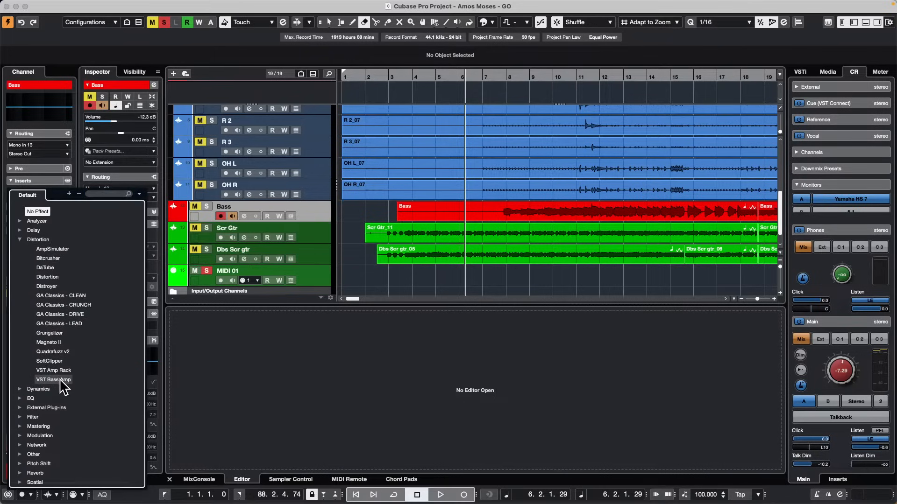
pyautogui.click(53, 380)
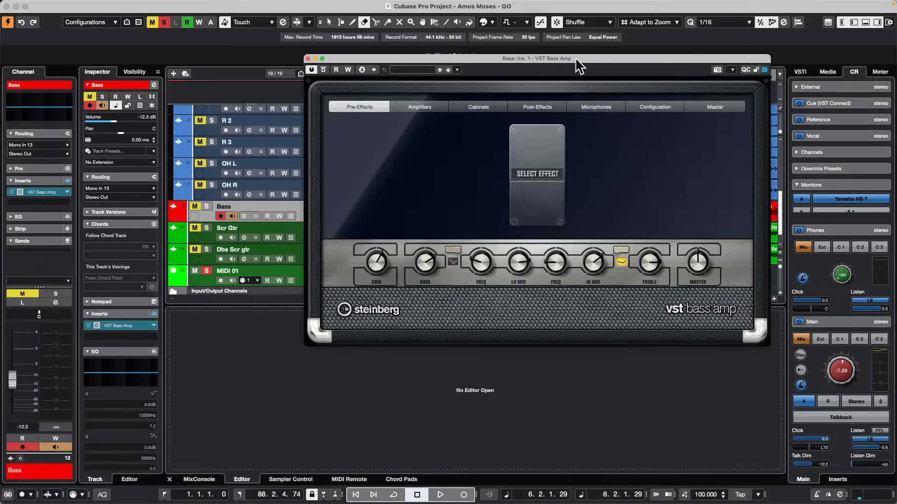
pyautogui.moveTo(575, 57); pyautogui.dragTo(402, 60)
pyautogui.click(553, 73)
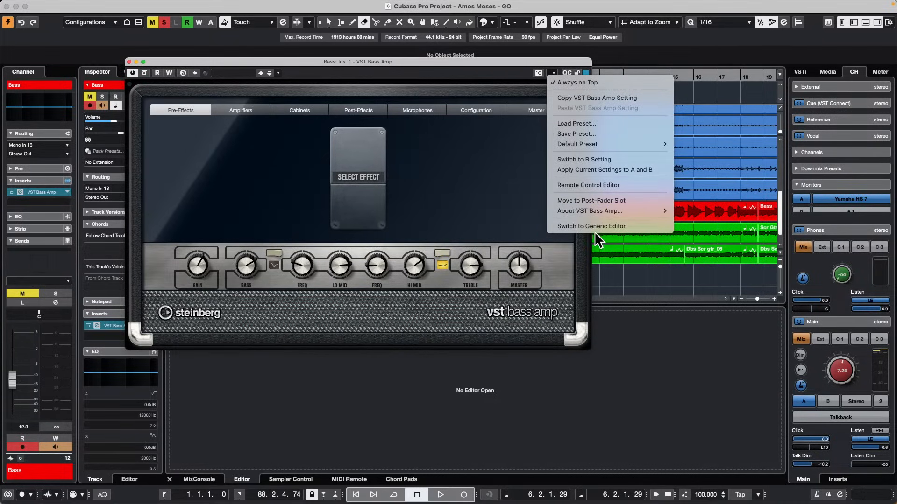
# Step: Open VST Bass Amp's Remote Control Editor and pick the Yamaha NUAGE layout (Bypass, Gain, Bass pages)
pyautogui.click(611, 184)
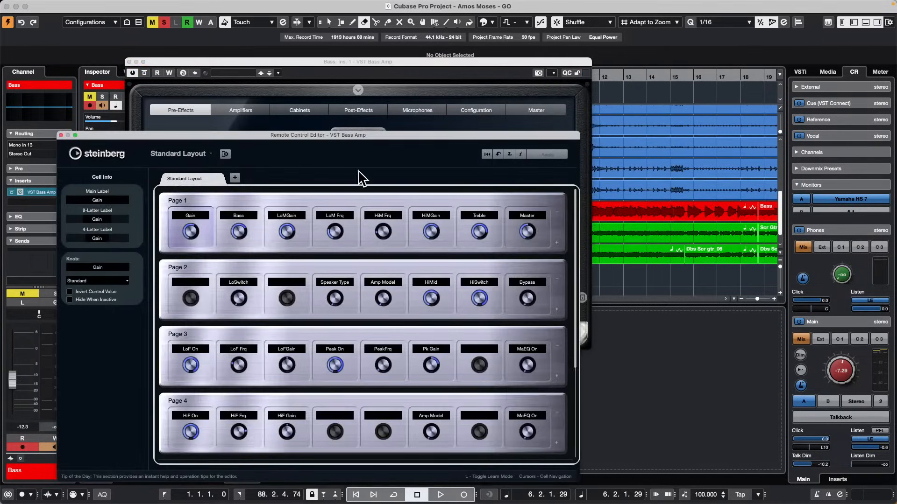
pyautogui.moveTo(309, 134); pyautogui.dragTo(480, 106)
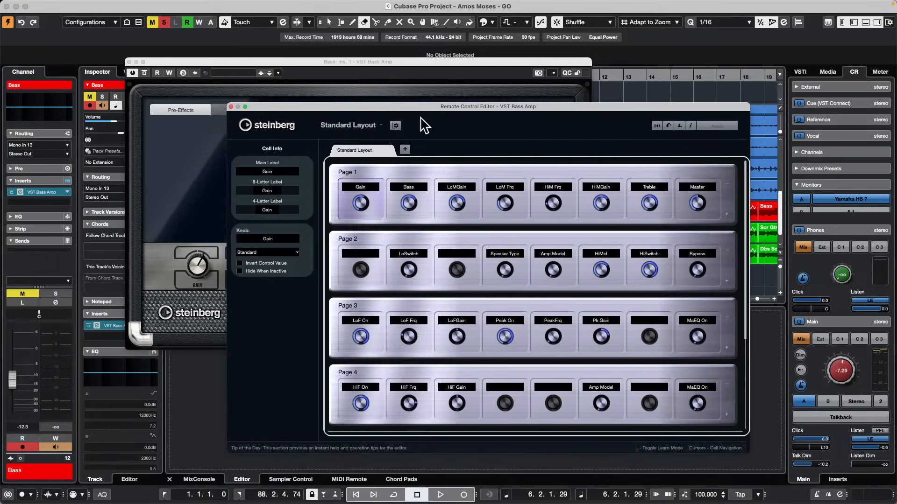
pyautogui.click(380, 126)
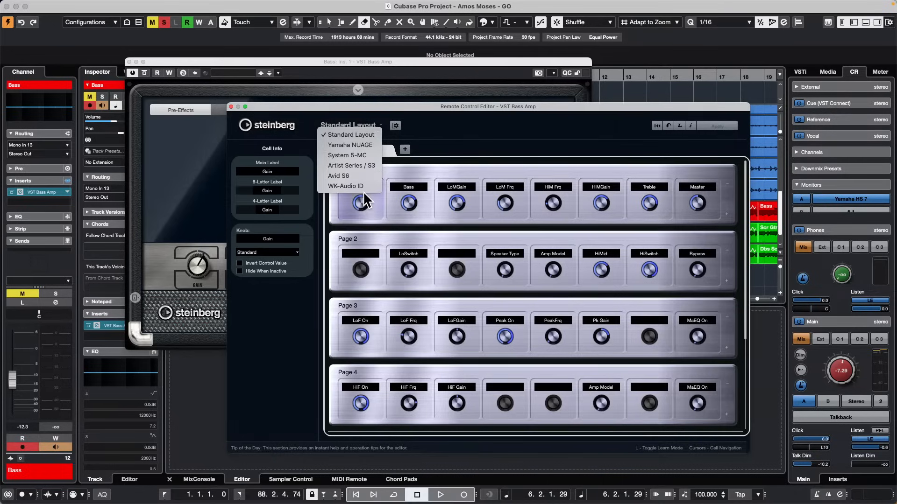
pyautogui.click(360, 145)
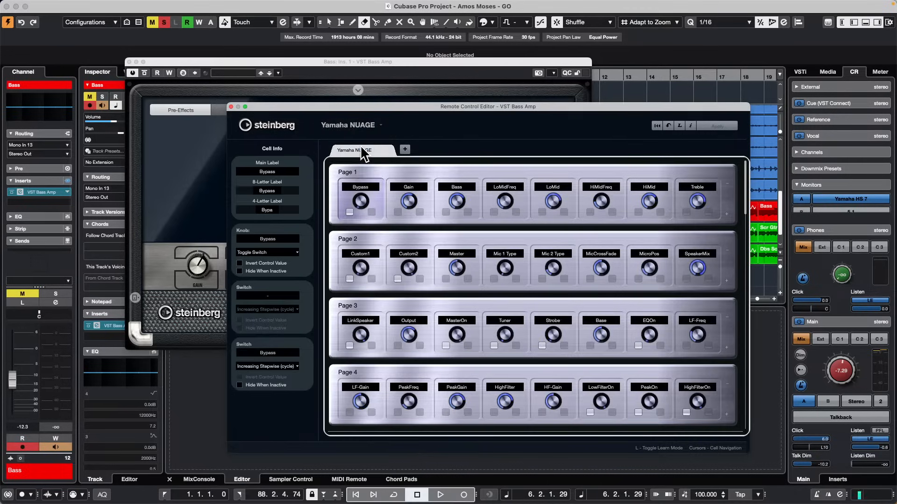
pyautogui.scroll(-6, 501, 213)
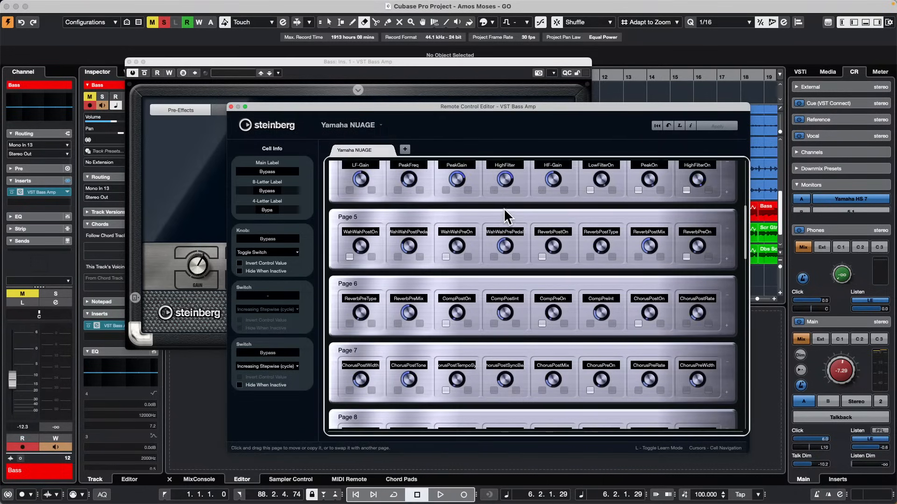
pyautogui.scroll(-6, 503, 208)
pyautogui.scroll(12, 504, 209)
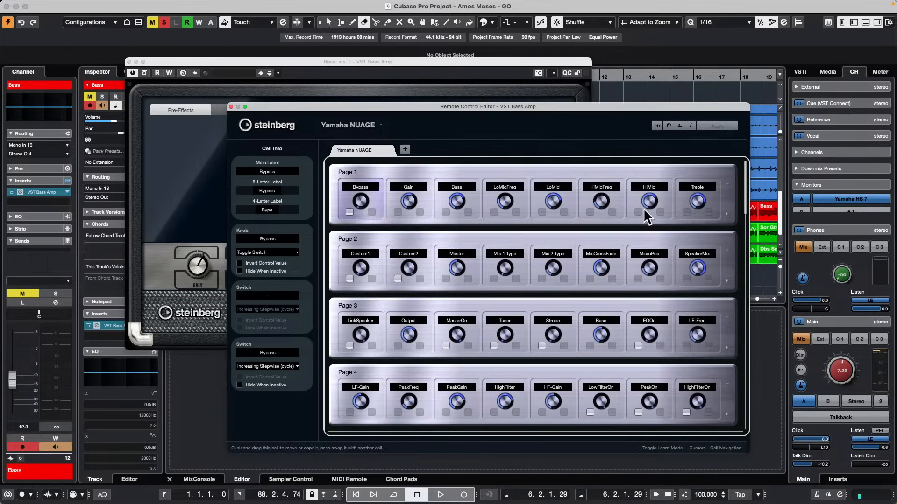
# Step: Try the System 5-MC layout, then return to Standard Layout with Page 1 running Gain through Master
pyautogui.click(353, 125)
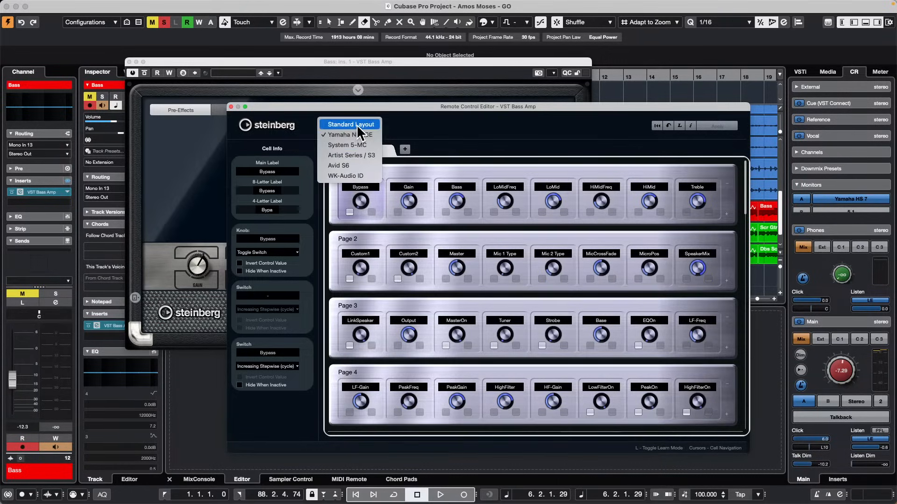
pyautogui.click(374, 142)
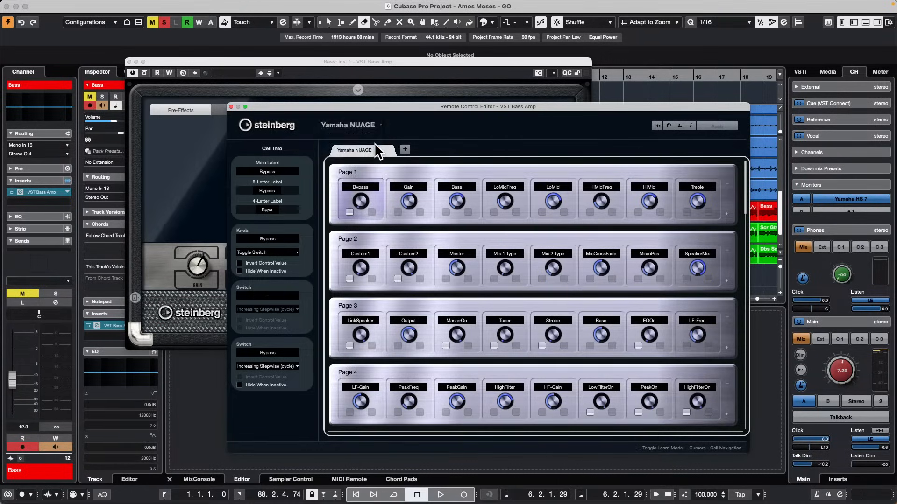
pyautogui.click(371, 131)
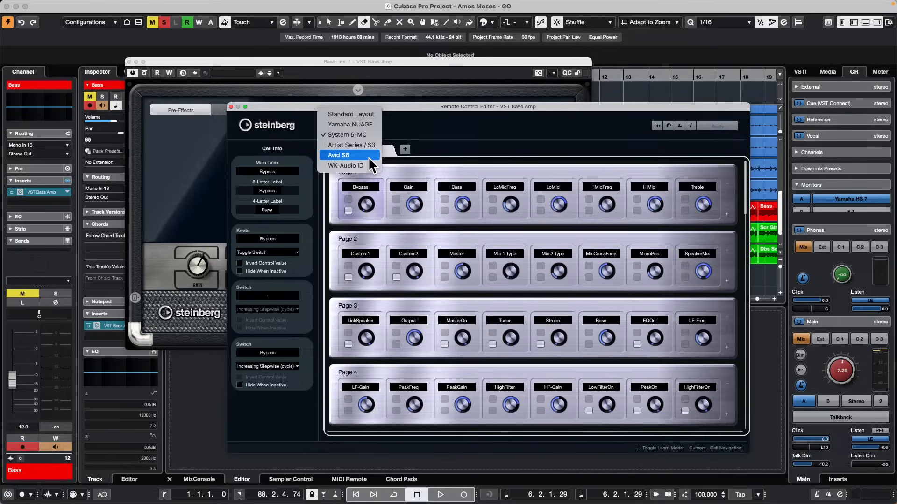
pyautogui.click(370, 114)
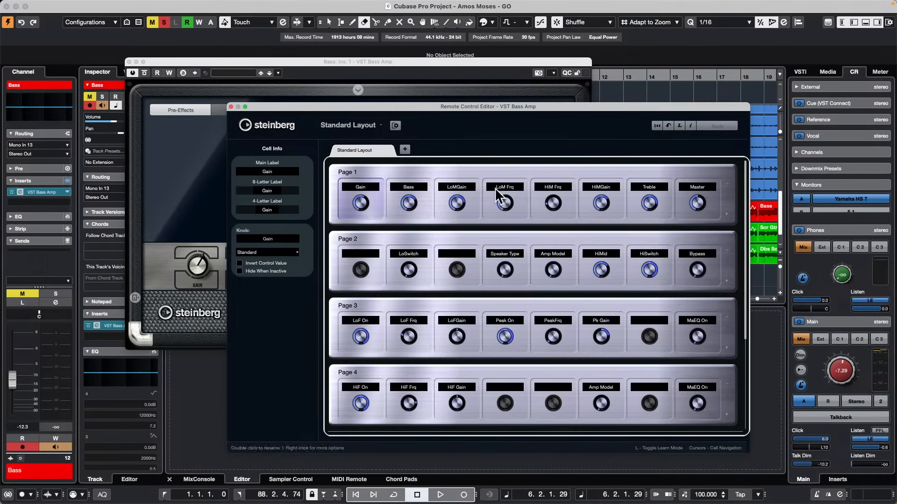
pyautogui.scroll(-5, 550, 230)
pyautogui.scroll(5, 546, 228)
pyautogui.scroll(-5, 491, 197)
pyautogui.scroll(5, 491, 205)
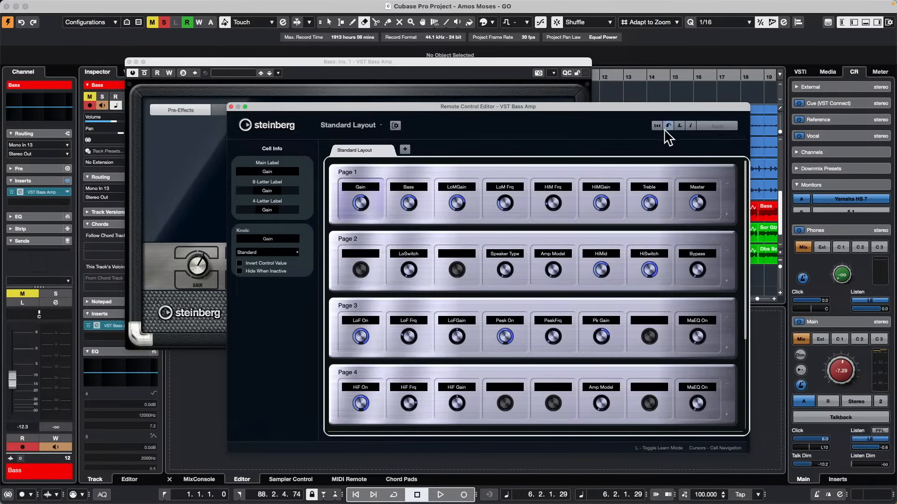
# Step: Move the editor and inspect the knob parameter view, Cell Layout Configuration and add-layout tab list
pyautogui.moveTo(654, 112); pyautogui.dragTo(557, 113)
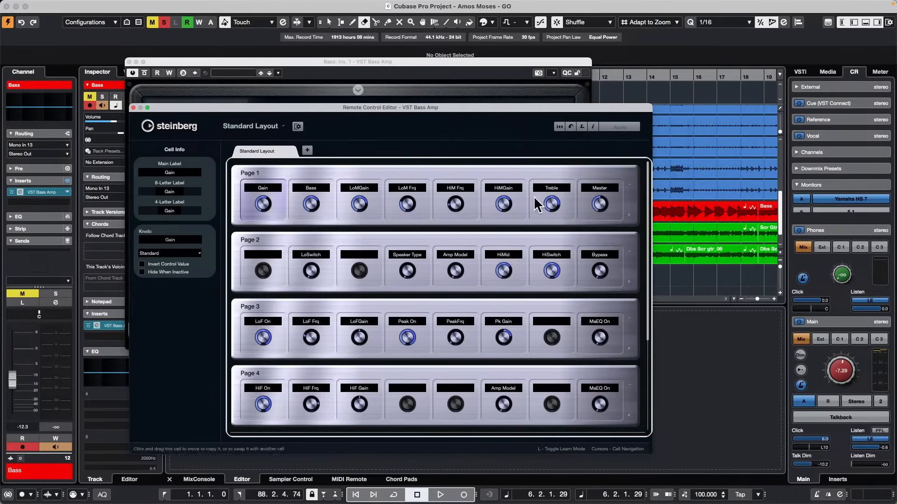
pyautogui.click(594, 127)
pyautogui.click(594, 127)
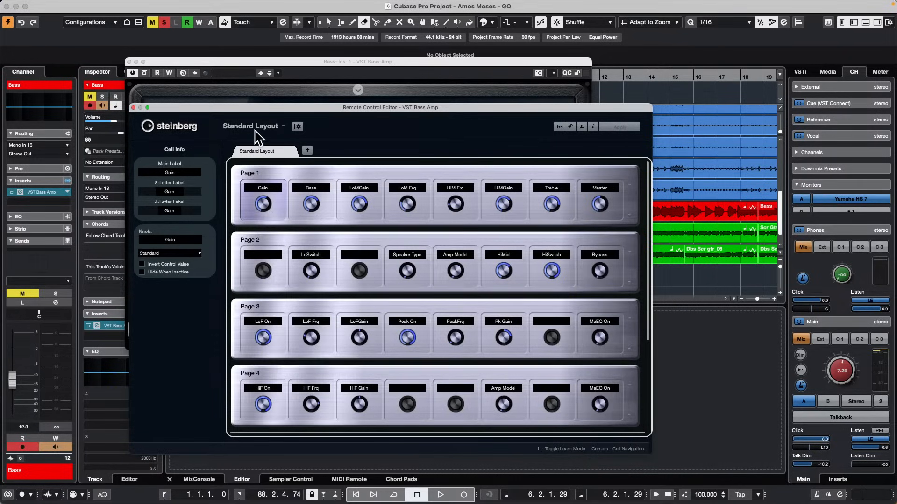
pyautogui.click(298, 126)
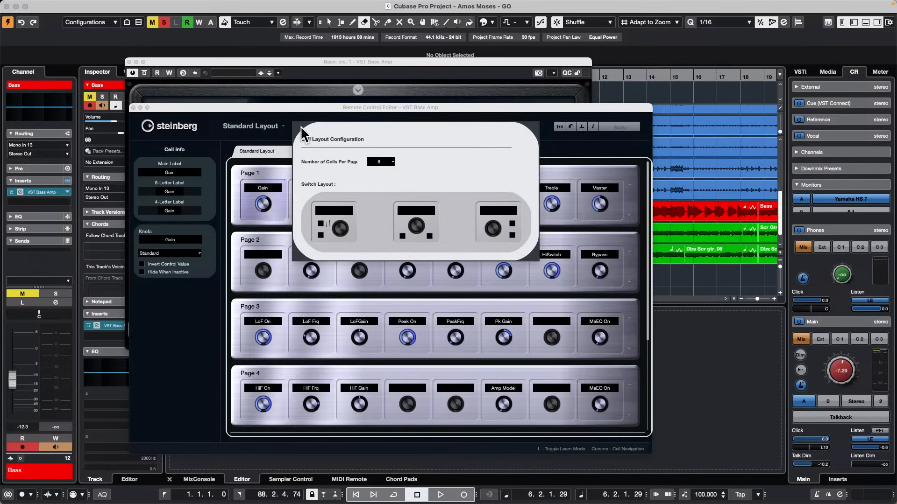
pyautogui.click(253, 137)
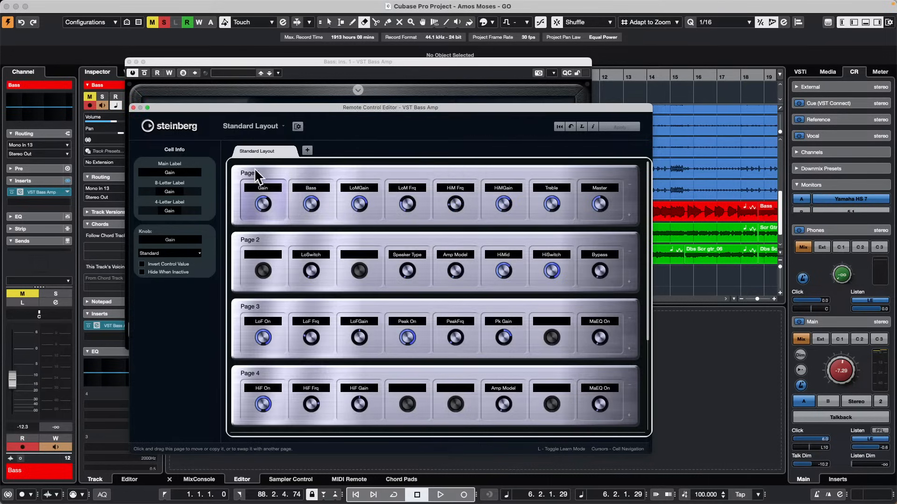
pyautogui.click(307, 151)
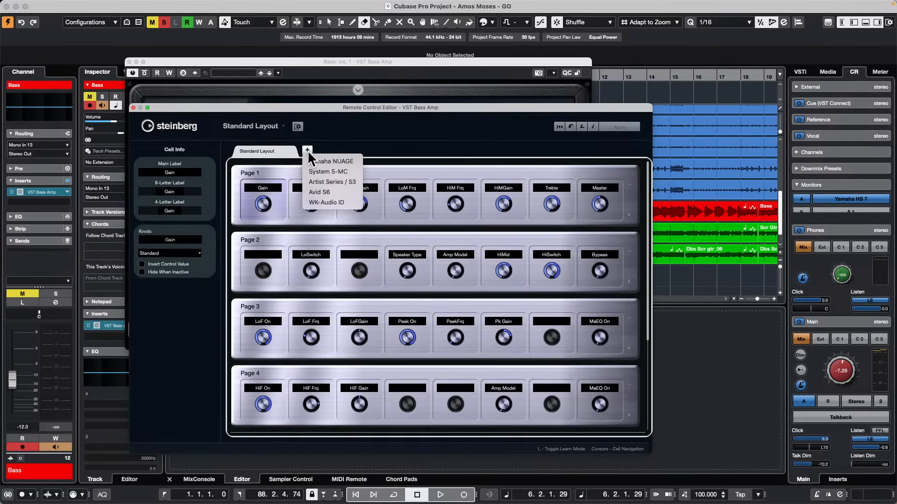
pyautogui.click(379, 132)
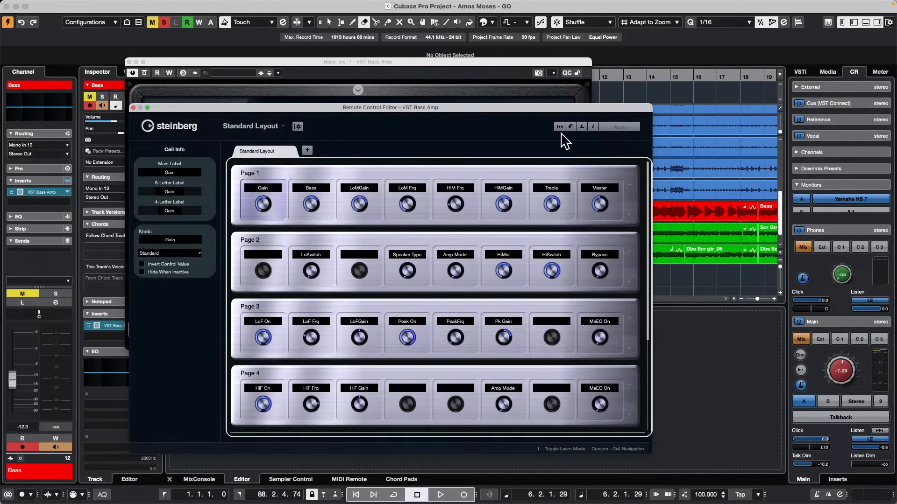
# Step: Apply the layout changes, keep the Standard knob style, and close the Remote Control Editor
pyautogui.click(593, 126)
pyautogui.click(593, 125)
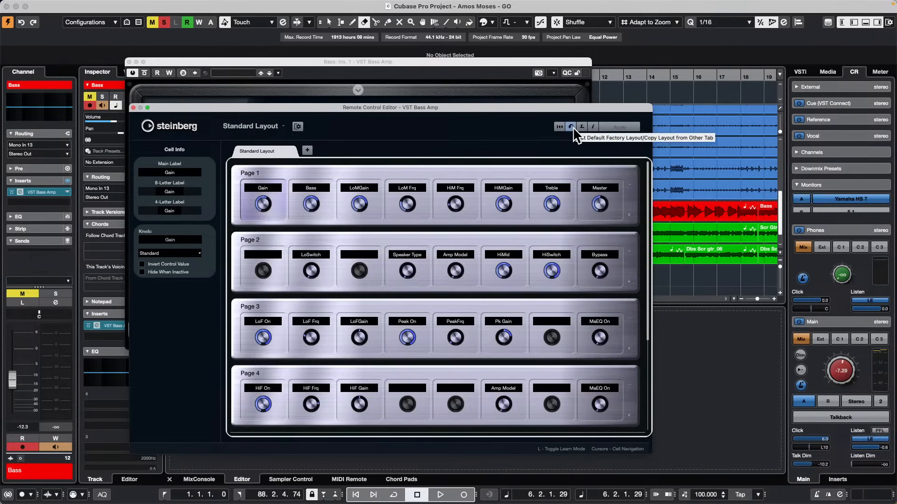
pyautogui.click(626, 125)
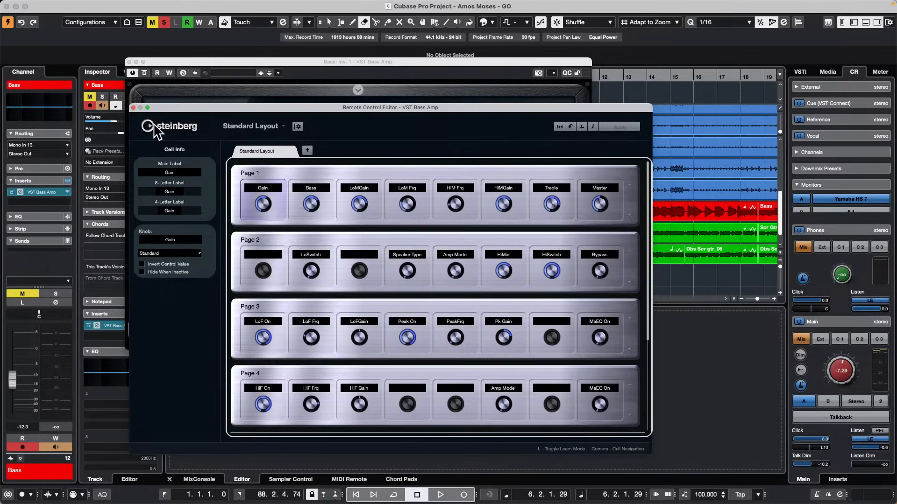
pyautogui.click(298, 128)
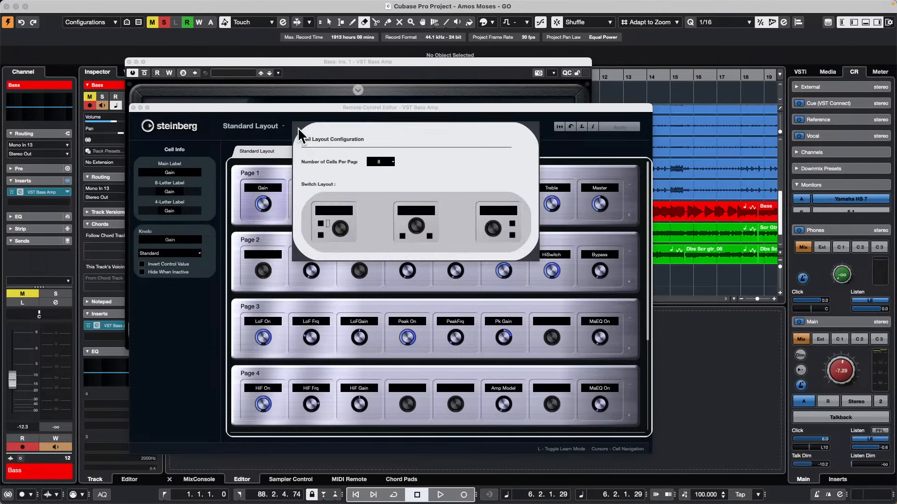
pyautogui.click(236, 135)
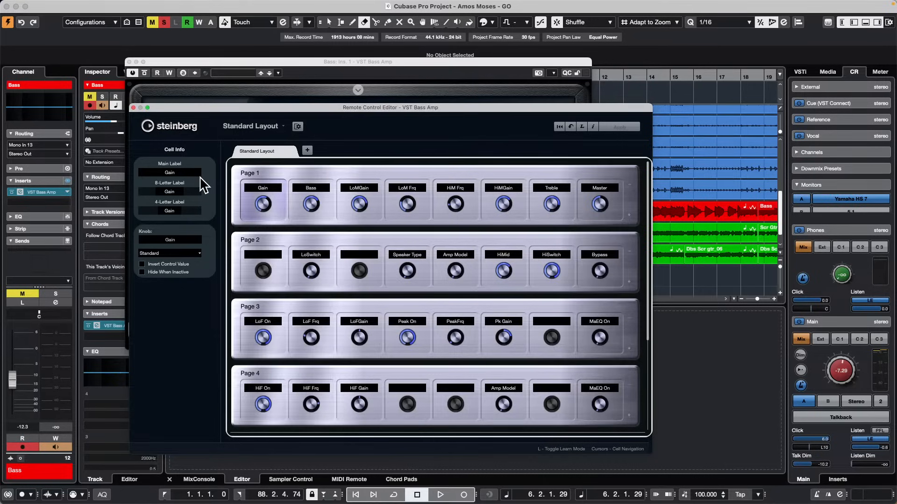
pyautogui.click(197, 254)
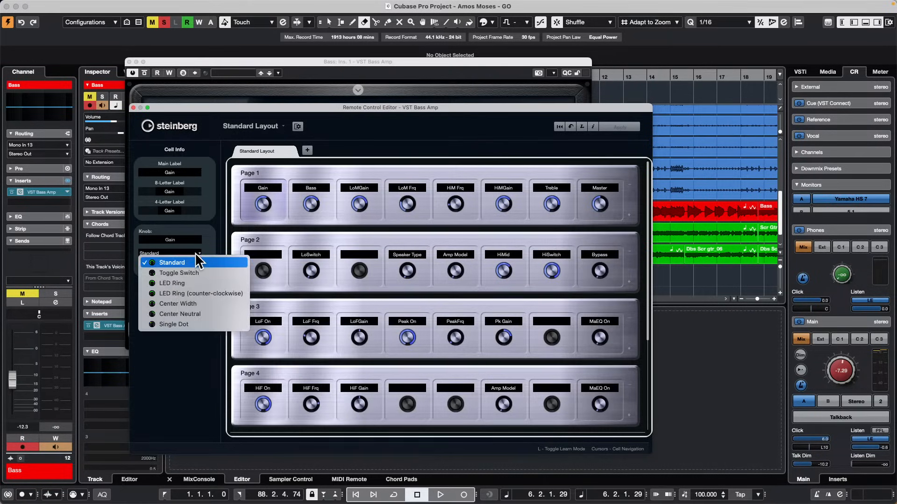
pyautogui.click(208, 216)
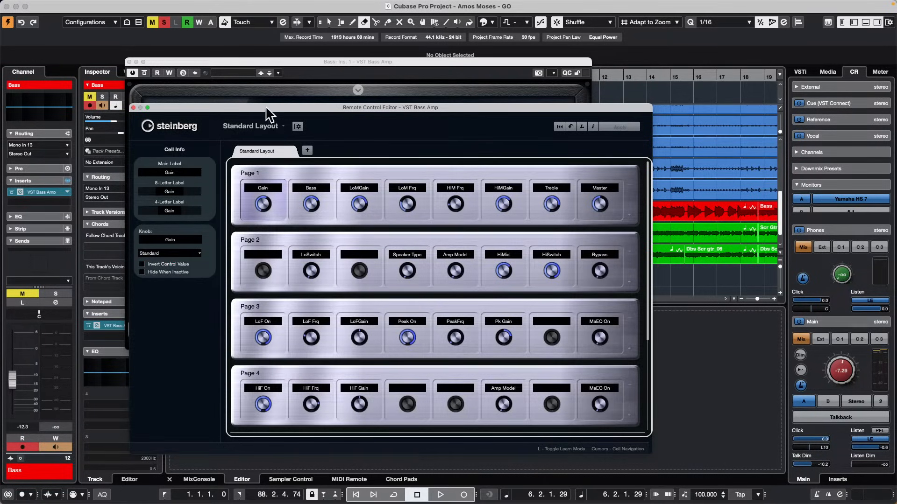
pyautogui.click(133, 108)
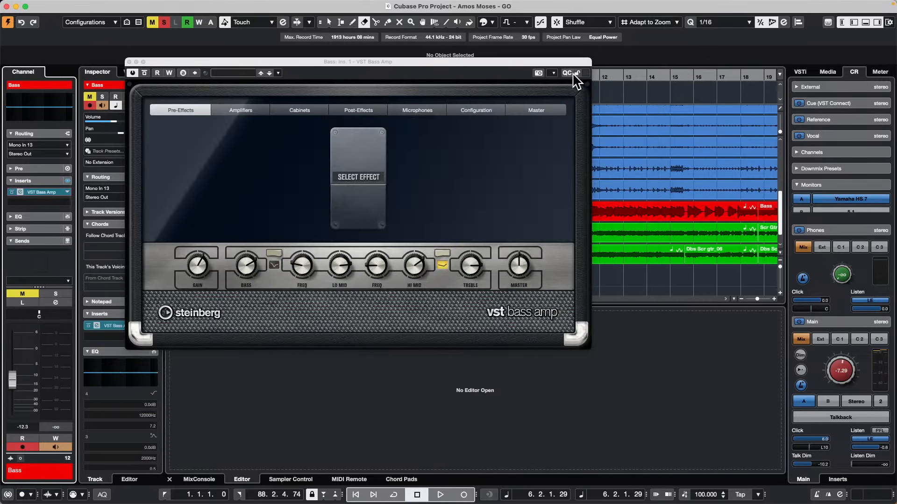
# Step: Reopen the Remote Control Editor from the plug-in menu, keep the Standard knob style, then close it
pyautogui.click(554, 73)
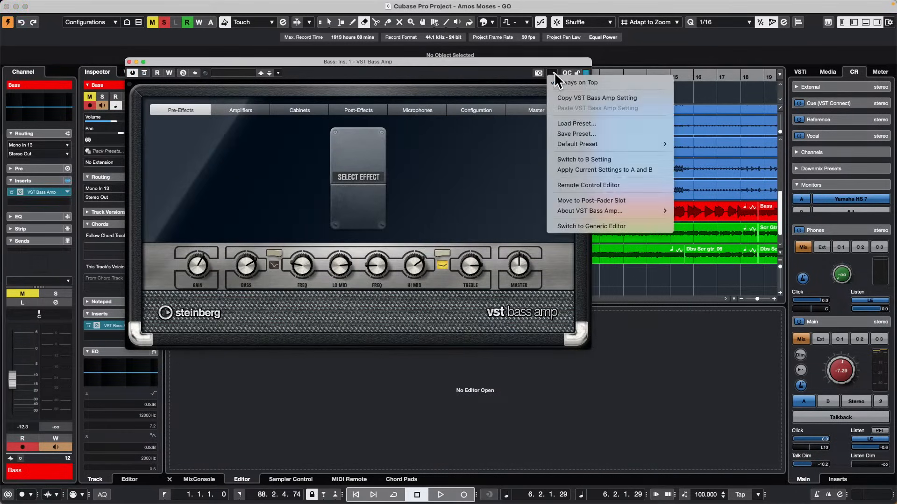
pyautogui.moveTo(577, 145)
pyautogui.click(620, 185)
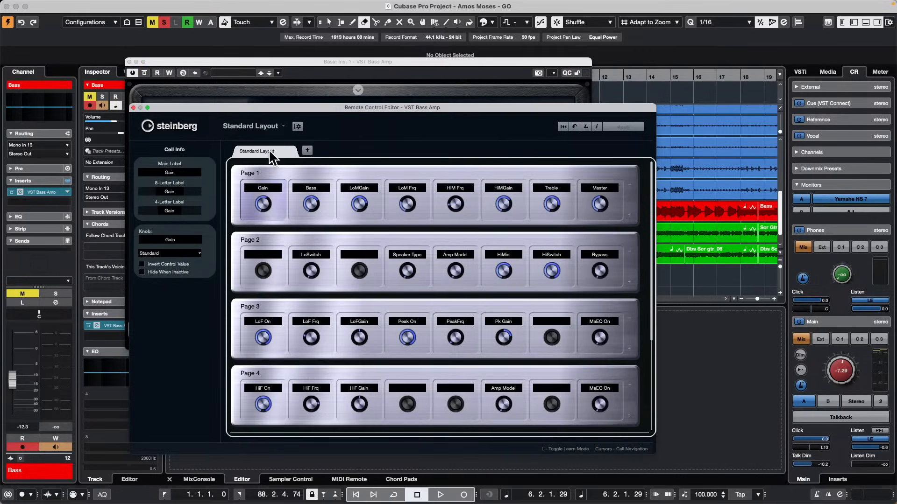
pyautogui.scroll(-3, 405, 248)
pyautogui.scroll(3, 408, 247)
pyautogui.click(200, 253)
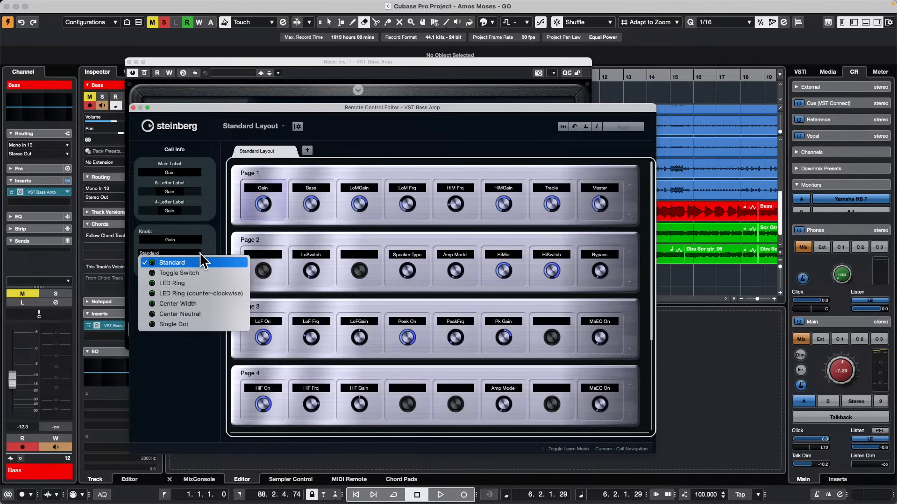
pyautogui.click(196, 357)
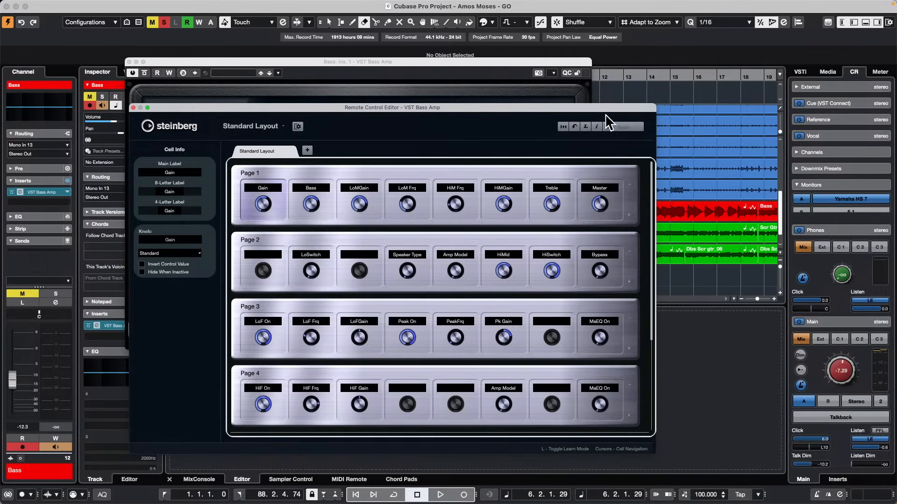
pyautogui.moveTo(610, 106); pyautogui.dragTo(575, 99)
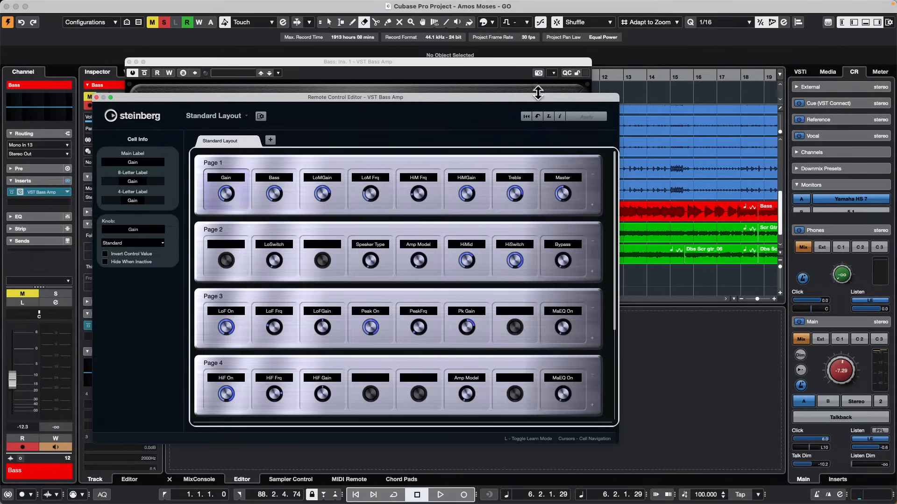
pyautogui.click(96, 97)
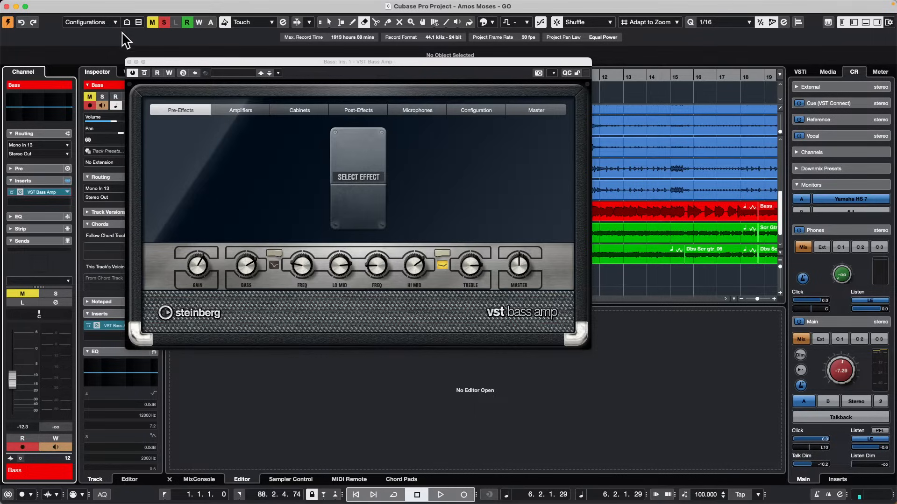
# Step: Load Vocals_170_Am_Adlibs_07_AKB from Loops & Samples > Bloom into a new Sampler Track with filter on
pyautogui.click(129, 62)
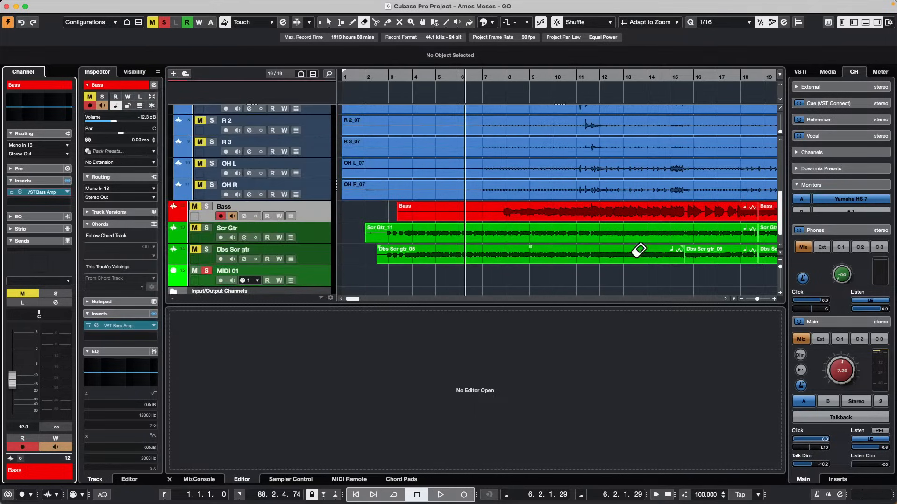
pyautogui.click(292, 480)
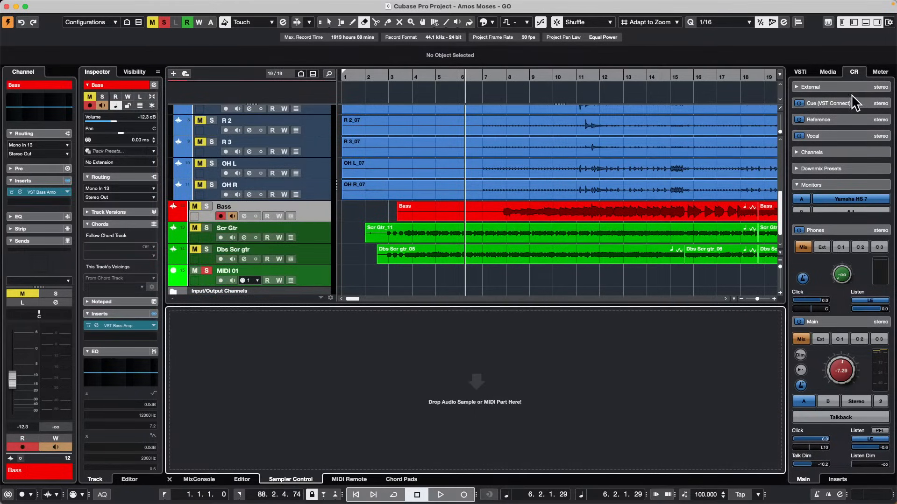
pyautogui.click(836, 75)
pyautogui.click(818, 200)
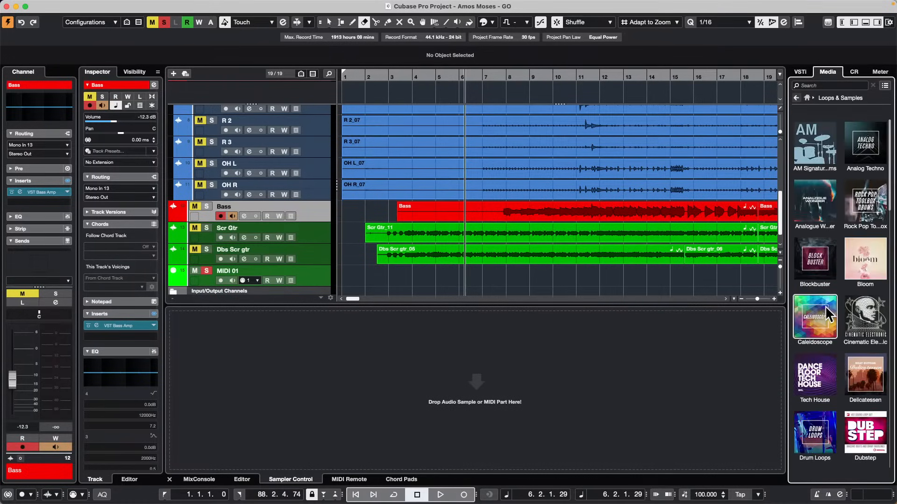
pyautogui.click(865, 261)
pyautogui.moveTo(838, 299); pyautogui.dragTo(481, 390)
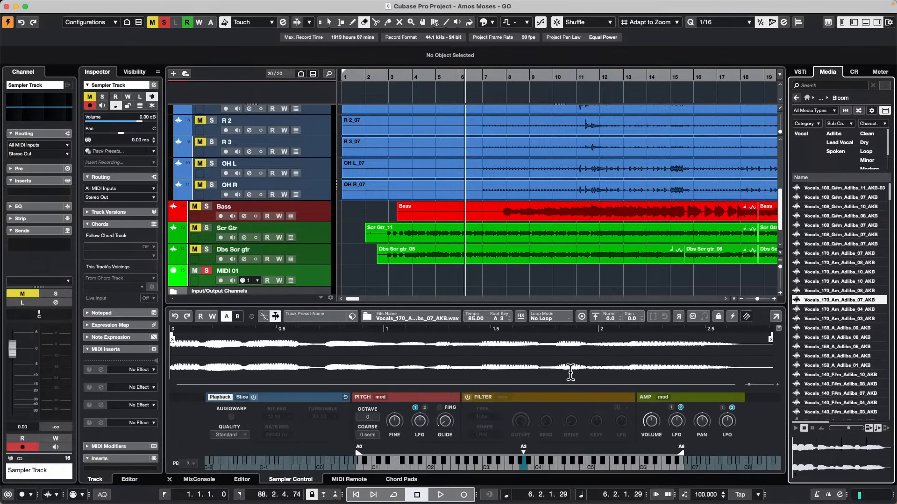
pyautogui.click(467, 397)
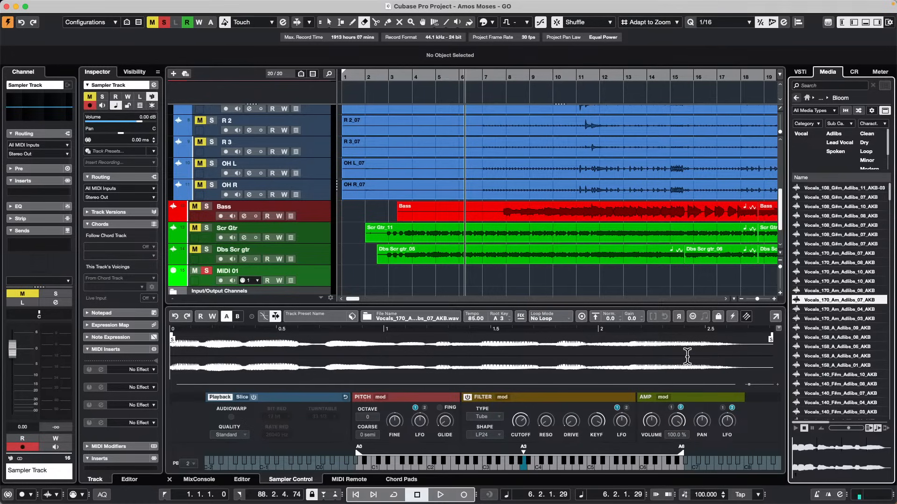
# Step: Audition the sample at several pitches, then swap in Vocals_158_A_Adlibs_05_AKB and audition it
pyautogui.click(525, 465)
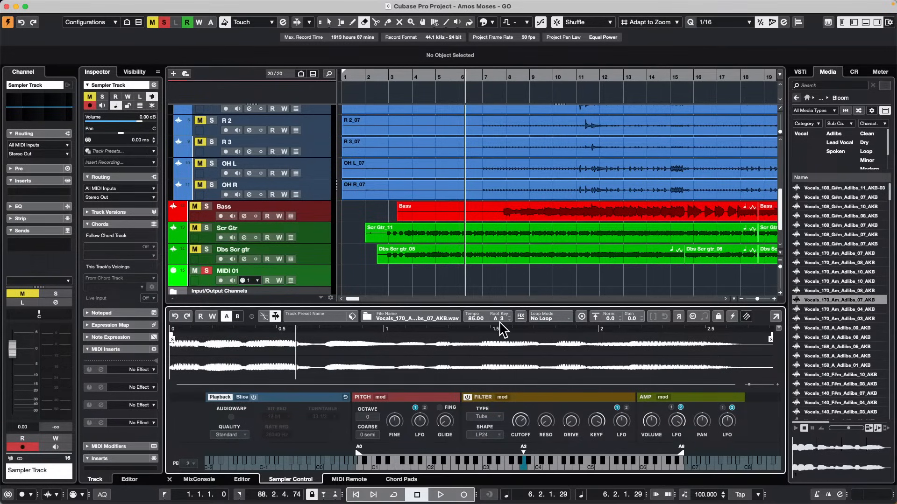
pyautogui.click(484, 465)
pyautogui.click(509, 465)
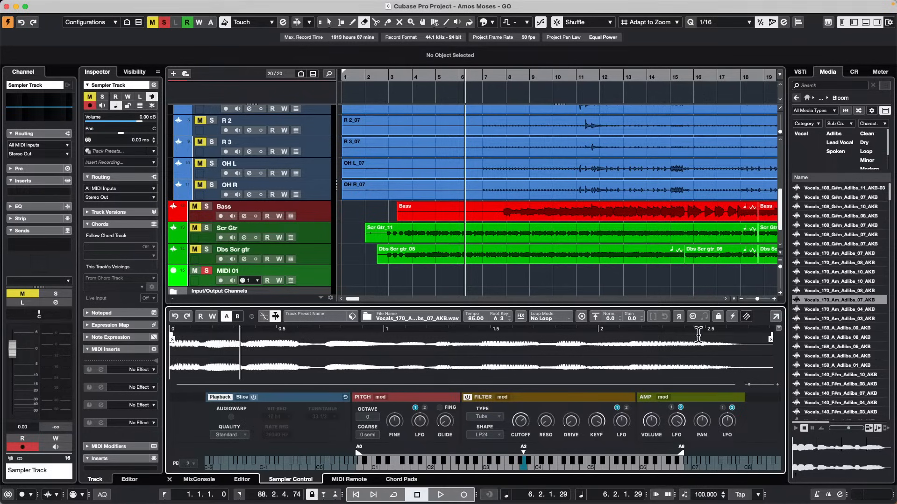
pyautogui.click(836, 347)
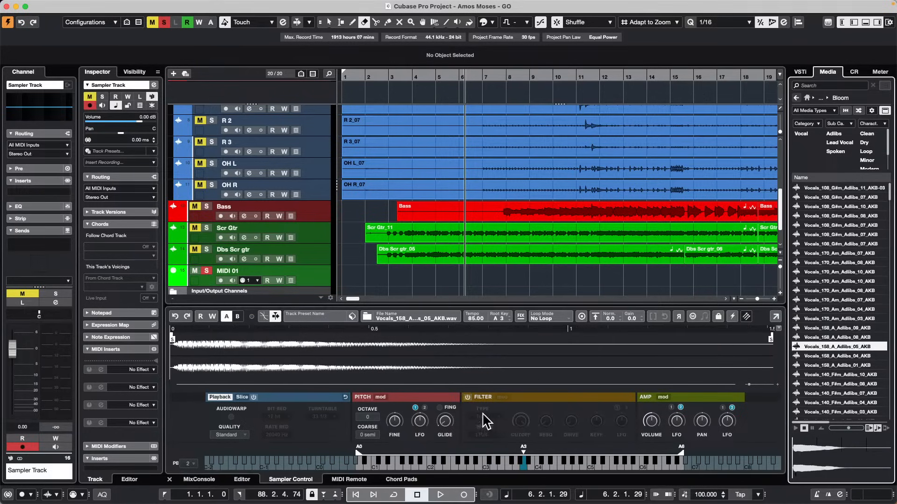
pyautogui.click(517, 461)
pyautogui.click(517, 461)
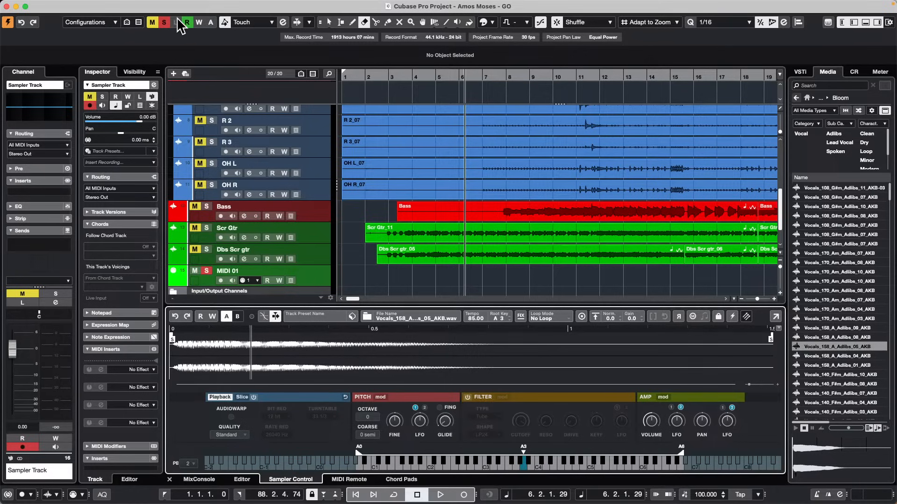
# Step: Clear all solos, play the sample higher, re-enable the filter and raise the amp LFO amount
pyautogui.click(164, 22)
pyautogui.click(537, 468)
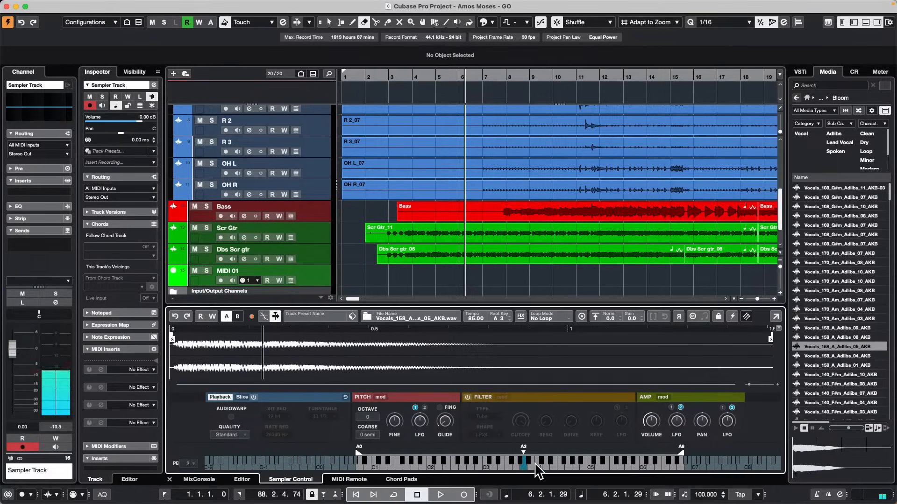
pyautogui.click(554, 465)
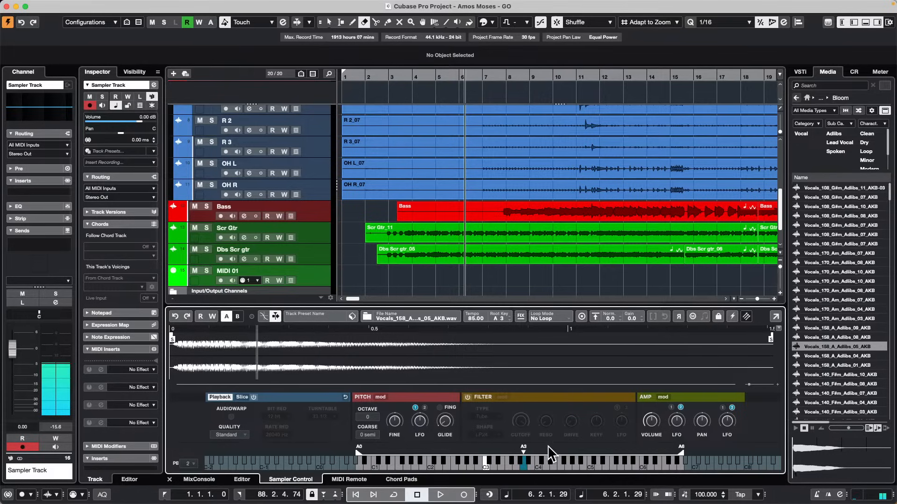
pyautogui.click(468, 397)
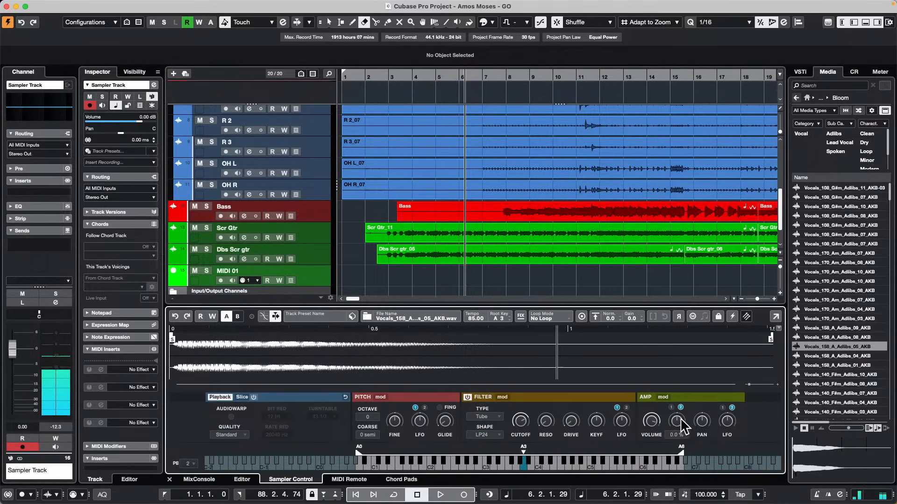
pyautogui.moveTo(681, 418); pyautogui.dragTo(707, 385)
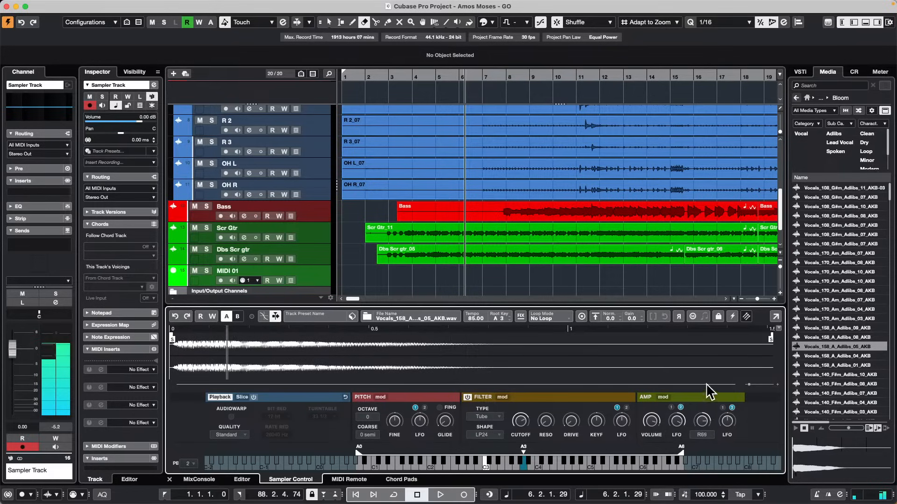
# Step: Lock sampler parameters and swap in vocals 140_F#m_Adlibs_10, 140_F#m_Adlibs_04 and 170_Am_Adlibs_08
pyautogui.click(718, 316)
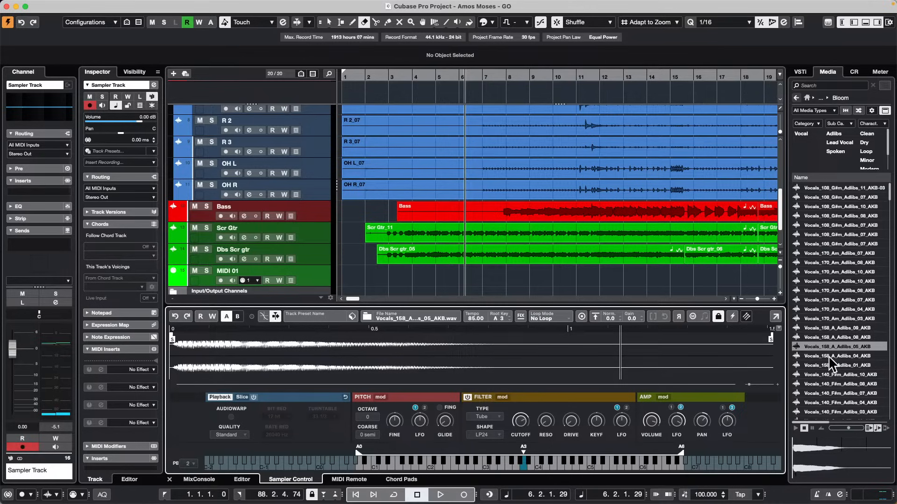
pyautogui.moveTo(836, 373); pyautogui.dragTo(470, 371)
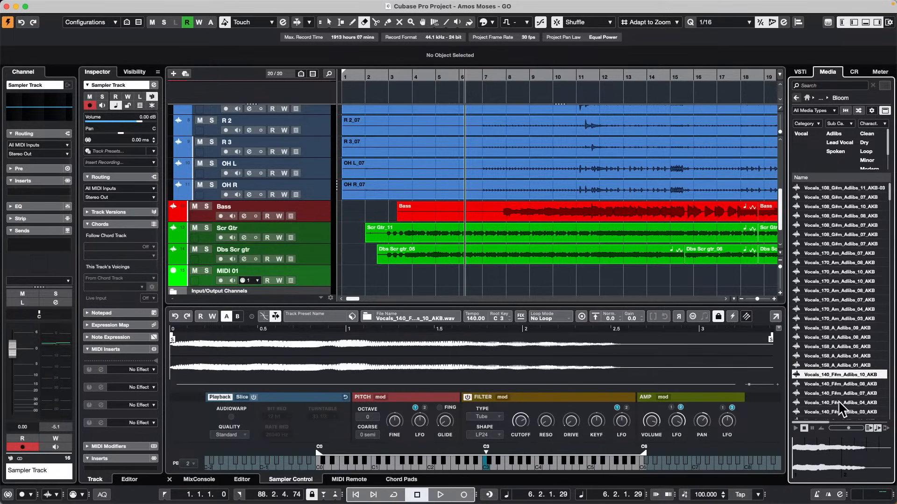
pyautogui.moveTo(838, 401); pyautogui.dragTo(513, 356)
pyautogui.moveTo(841, 262); pyautogui.dragTo(591, 360)
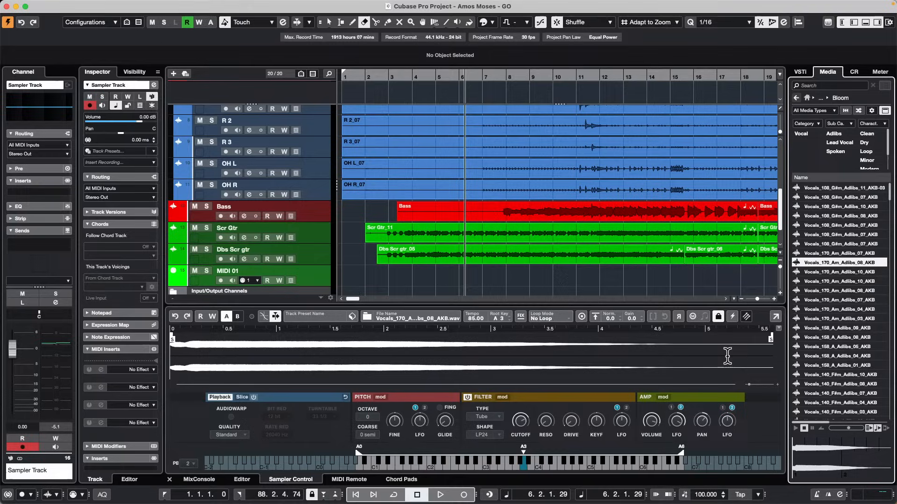
# Step: Load and undo Vocals_158_A_Adlibs_08_AKB, relock parameters, and load Vocals_140_F#m_Adlibs_10_AKB
pyautogui.click(719, 317)
pyautogui.click(718, 317)
pyautogui.click(717, 316)
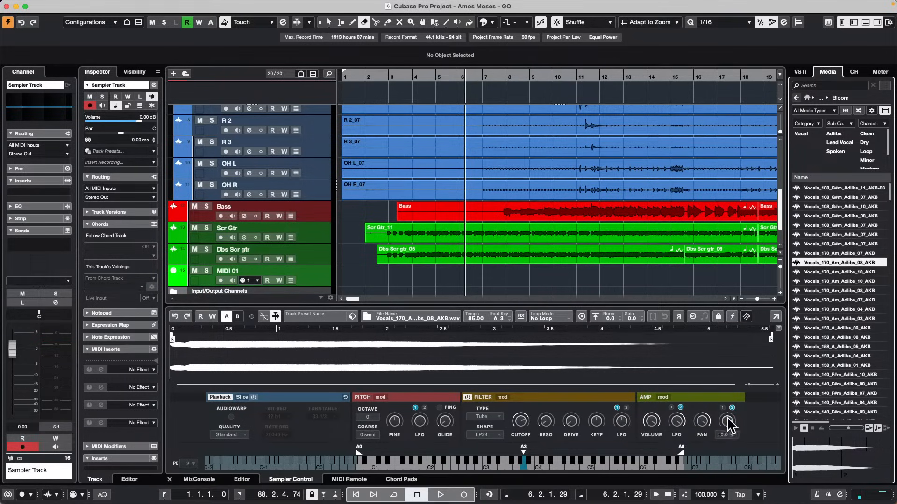
pyautogui.moveTo(843, 338); pyautogui.dragTo(593, 354)
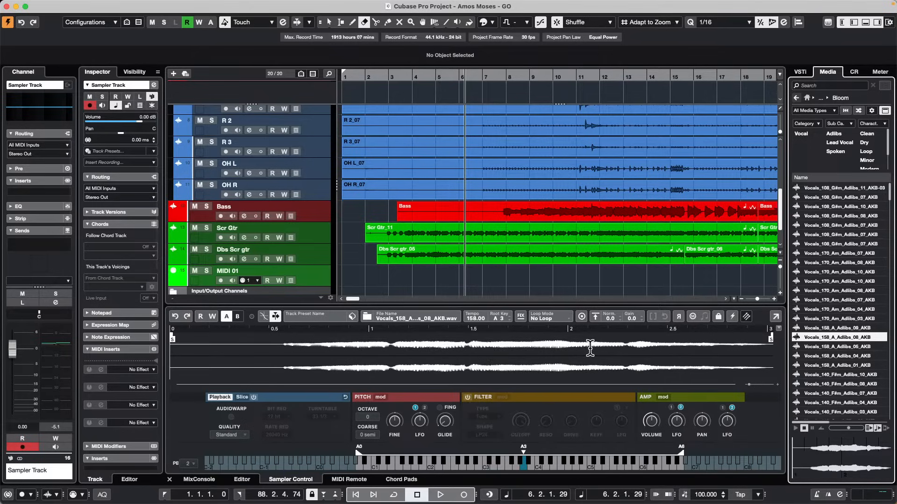
pyautogui.click(176, 317)
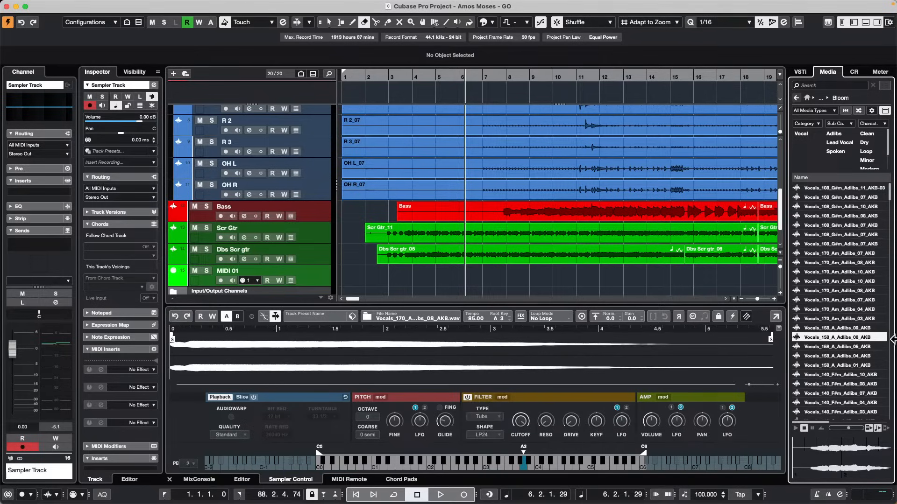
pyautogui.click(718, 316)
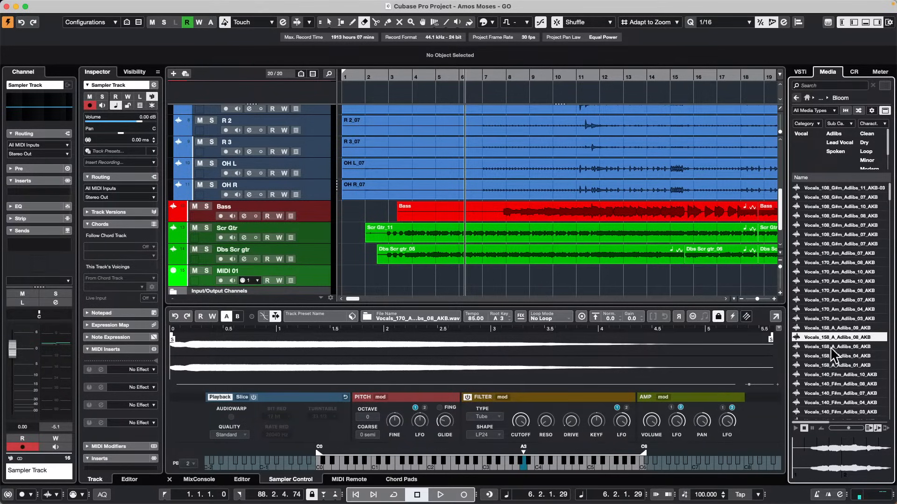
pyautogui.moveTo(803, 374); pyautogui.dragTo(562, 364)
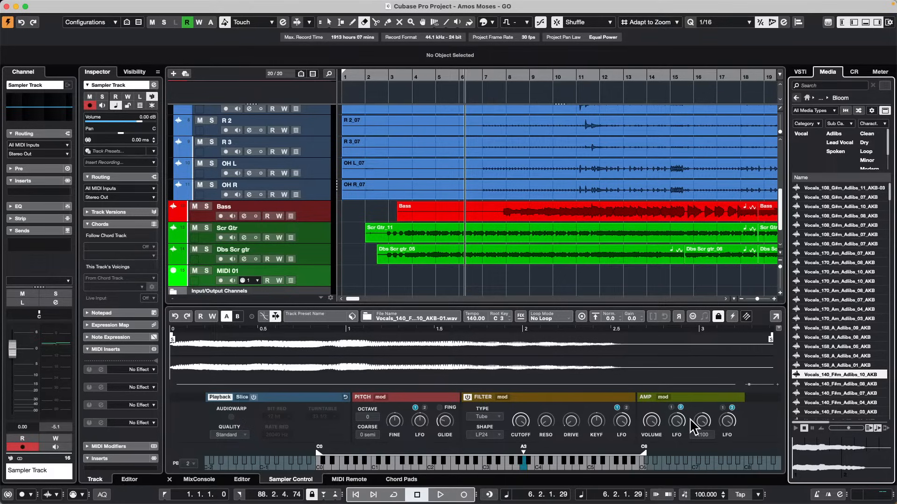
# Step: Return the Kik track to normal height and close the sampler zone so all tracks show
pyautogui.scroll(5, 524, 271)
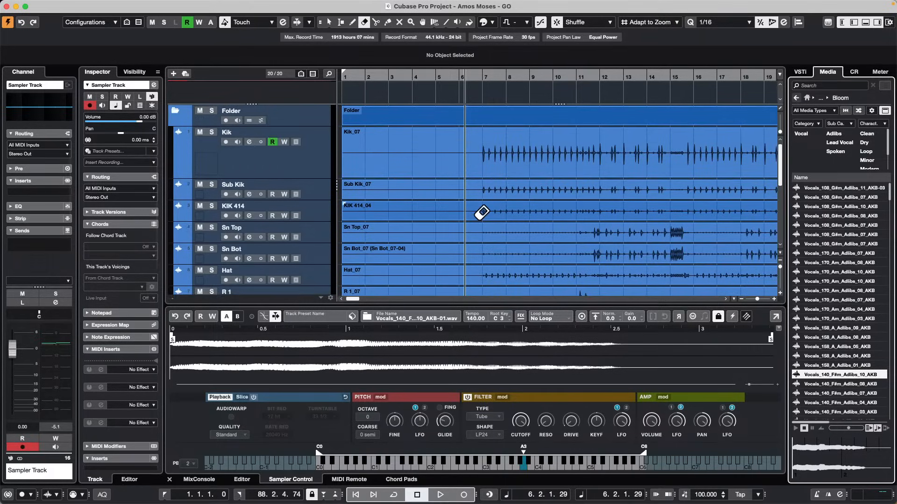
pyautogui.click(214, 173)
pyautogui.moveTo(214, 172); pyautogui.dragTo(214, 148)
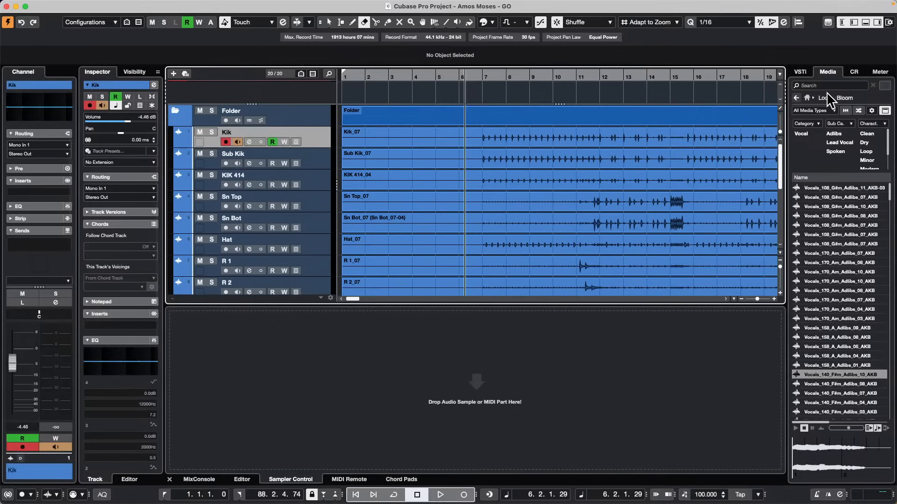
pyautogui.click(866, 22)
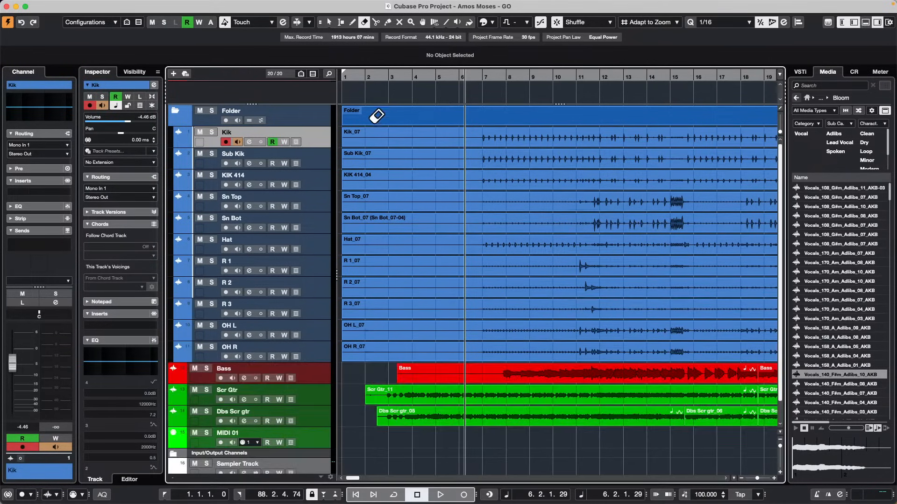
pyautogui.rightClick(406, 116)
pyautogui.click(452, 125)
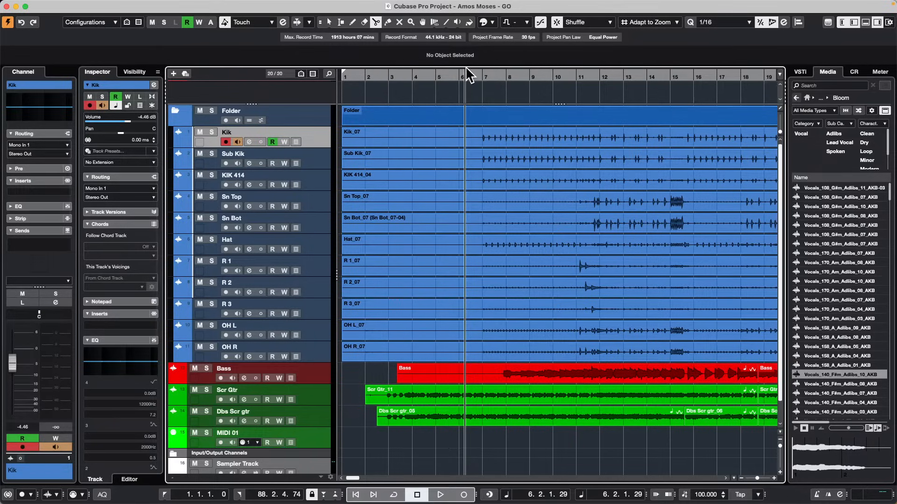
# Step: Trial-split the drum folder near bars 7 and 10, set snap to Grid, erase the middle piece, then undo
pyautogui.click(494, 117)
pyautogui.click(564, 113)
pyautogui.rightClick(495, 118)
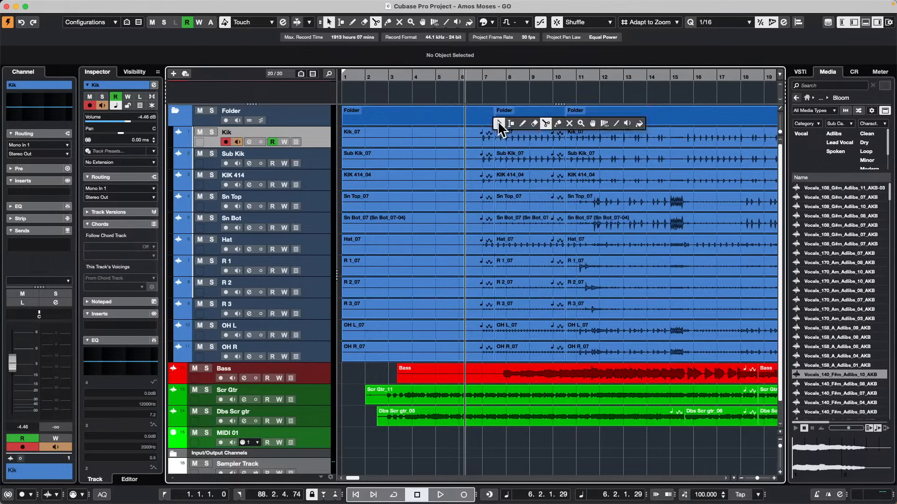
pyautogui.click(534, 125)
pyautogui.click(530, 118)
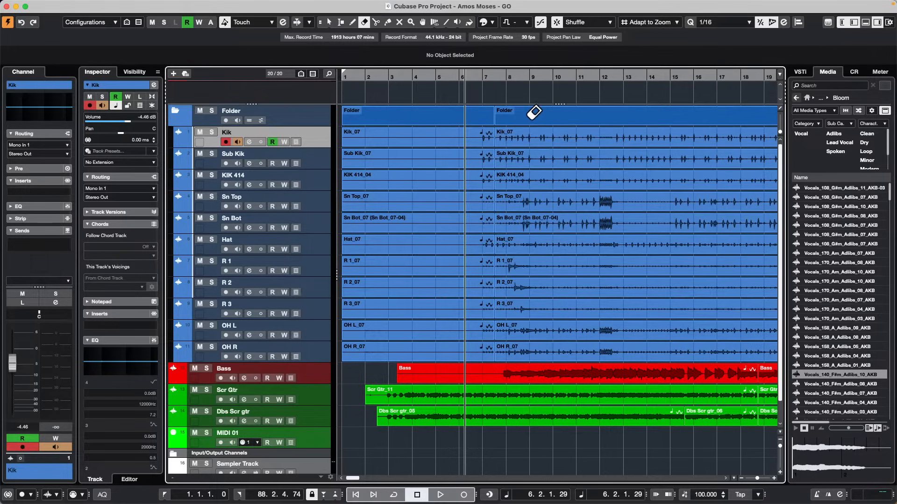
pyautogui.press('super+z')
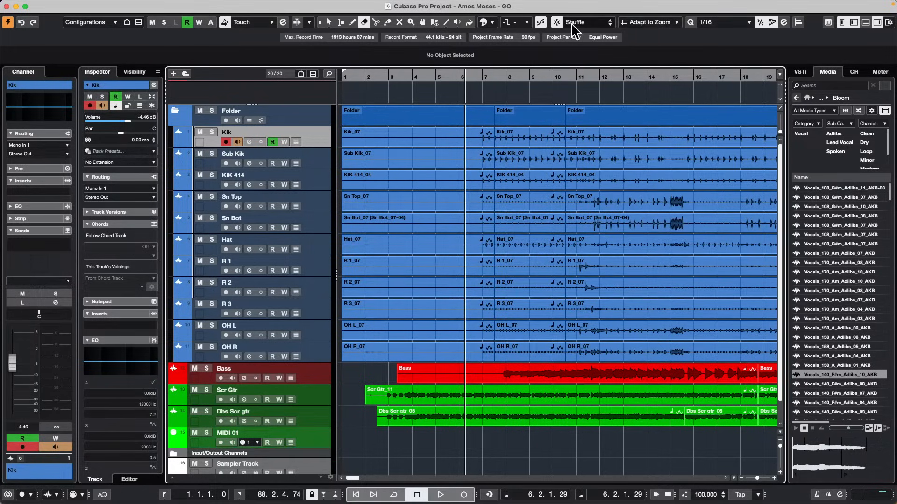
pyautogui.click(576, 22)
pyautogui.click(580, 10)
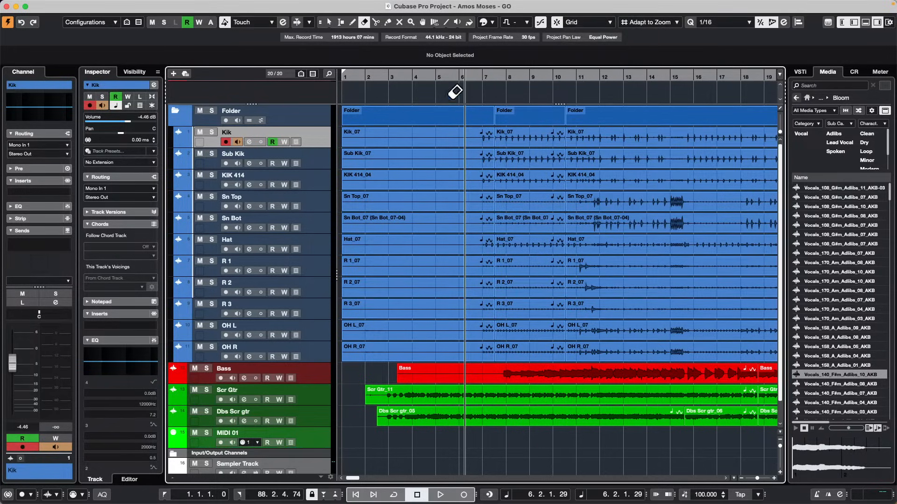
pyautogui.click(524, 112)
pyautogui.press('super+z')
pyautogui.press('super+z')
pyautogui.press('super+z')
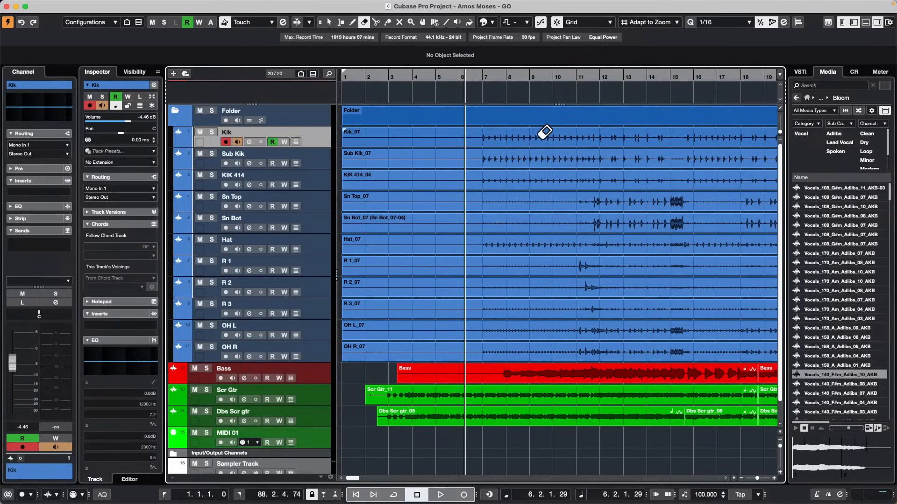
# Step: Split the drum folder events at bars 9, 13 and 15 with the Scissors
pyautogui.rightClick(511, 130)
pyautogui.click(556, 132)
pyautogui.click(535, 125)
pyautogui.click(623, 122)
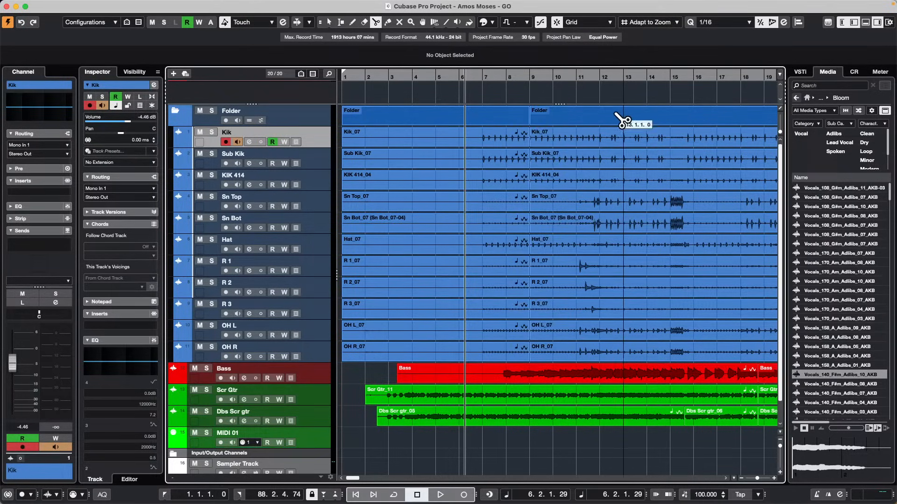
pyautogui.click(670, 124)
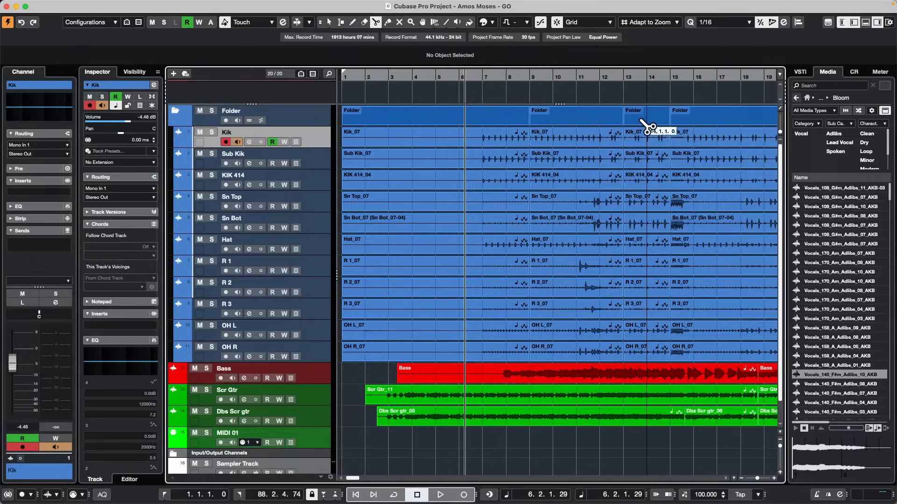
pyautogui.press('1')
# Step: In Shuffle mode, swap the bar 13–15 section to bar 9, then undo the swap and all splits
pyautogui.click(603, 24)
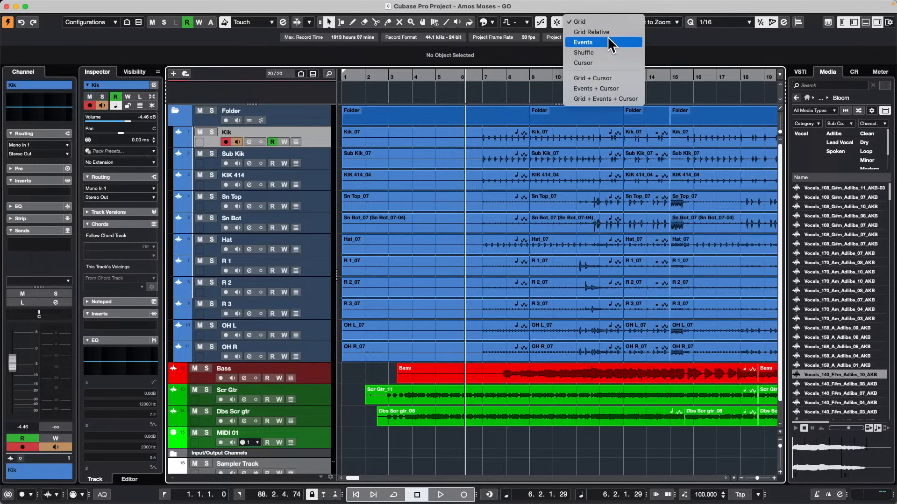
pyautogui.click(607, 53)
pyautogui.moveTo(637, 123); pyautogui.dragTo(538, 125)
pyautogui.press('super+z')
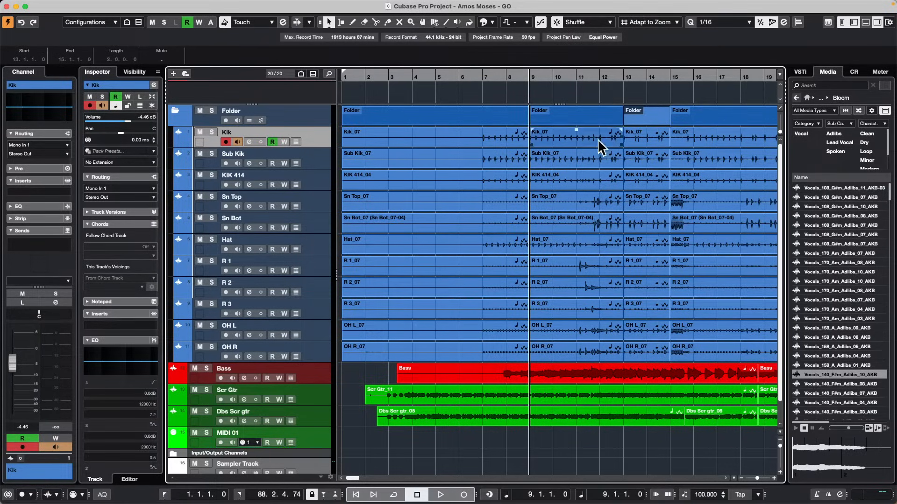
pyautogui.press('super+z')
pyautogui.press('super+z')
pyautogui.press('super+z')
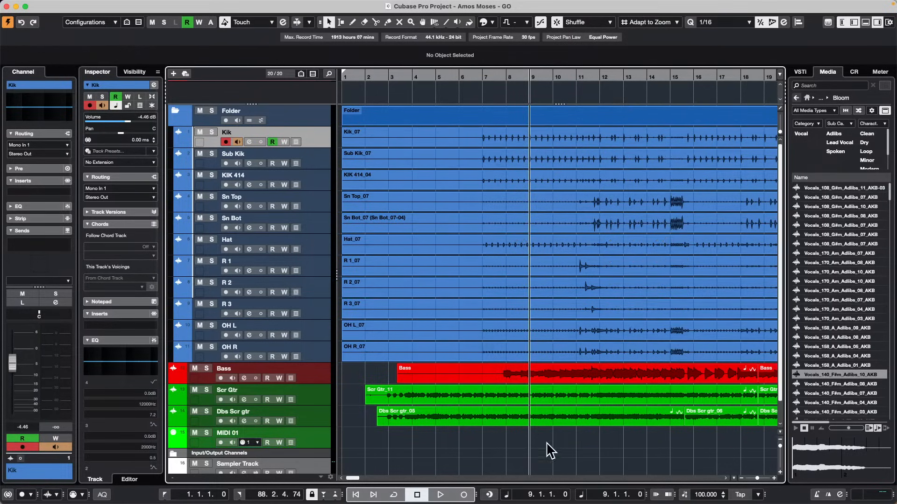
pyautogui.moveTo(553, 467); pyautogui.dragTo(537, 308)
# Step: Split the R 3 to guitar events at bars 8.5 and 11.75, then drop Vocals_170_Am_Adlibs_08_AKB onto a new track
pyautogui.rightClick(474, 372)
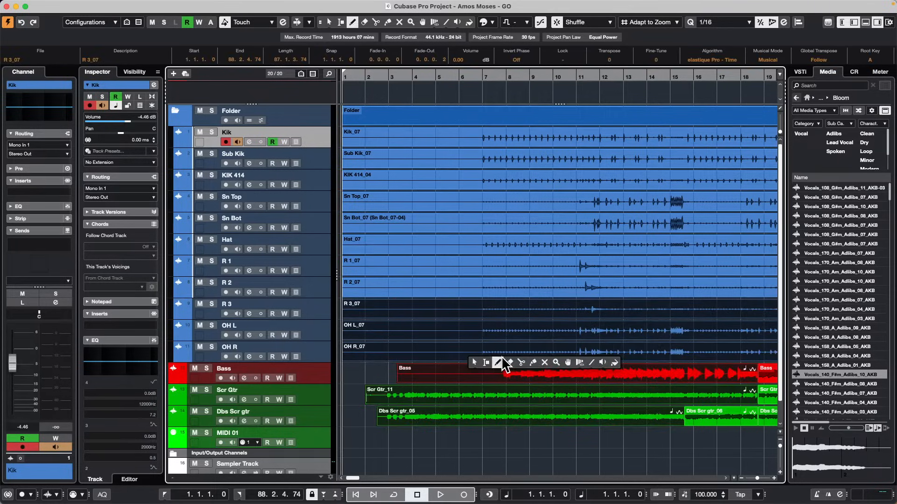
pyautogui.click(520, 358)
pyautogui.click(596, 348)
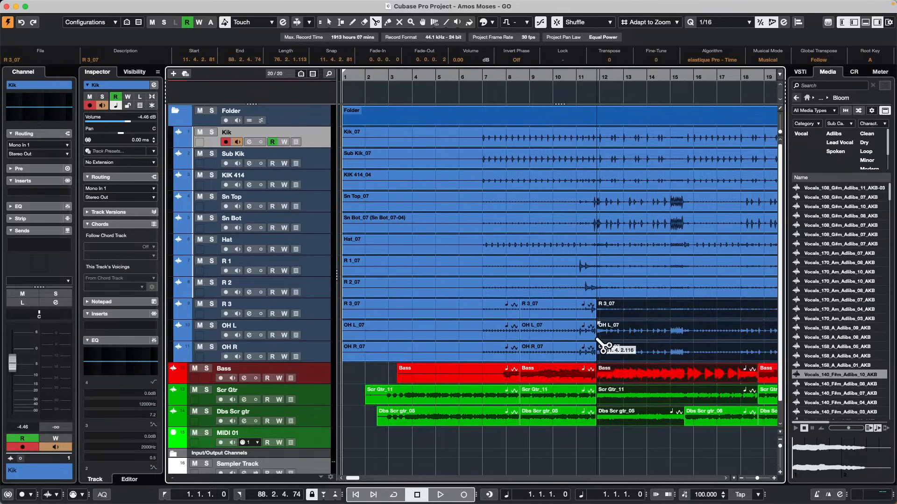
pyautogui.rightClick(557, 449)
pyautogui.click(556, 446)
pyautogui.moveTo(547, 440); pyautogui.dragTo(557, 279)
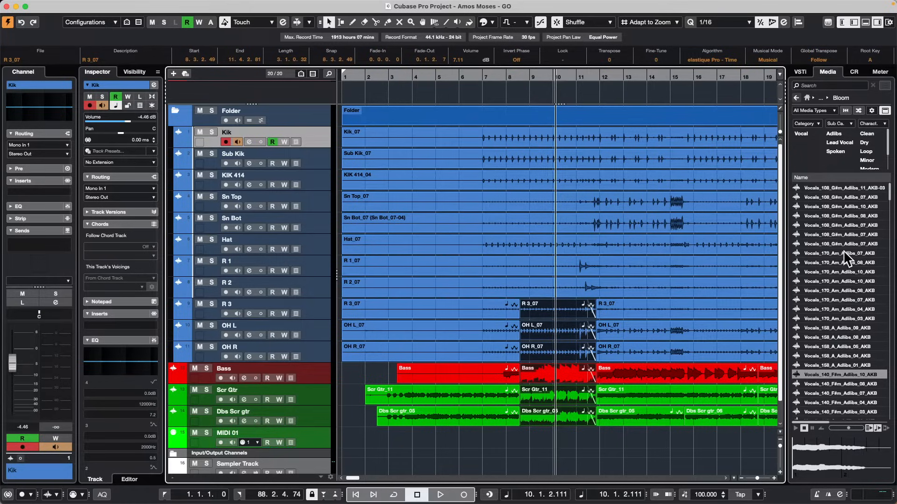
pyautogui.moveTo(842, 265); pyautogui.dragTo(515, 432)
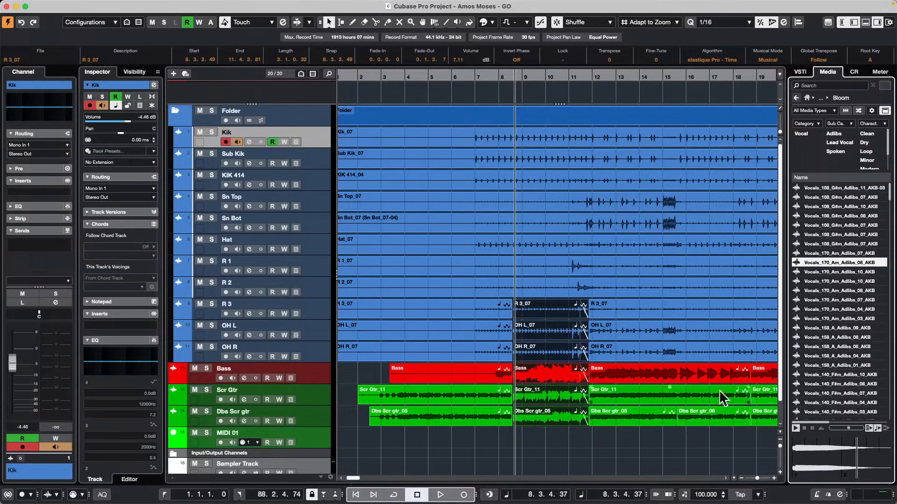
pyautogui.moveTo(830, 263); pyautogui.dragTo(299, 428)
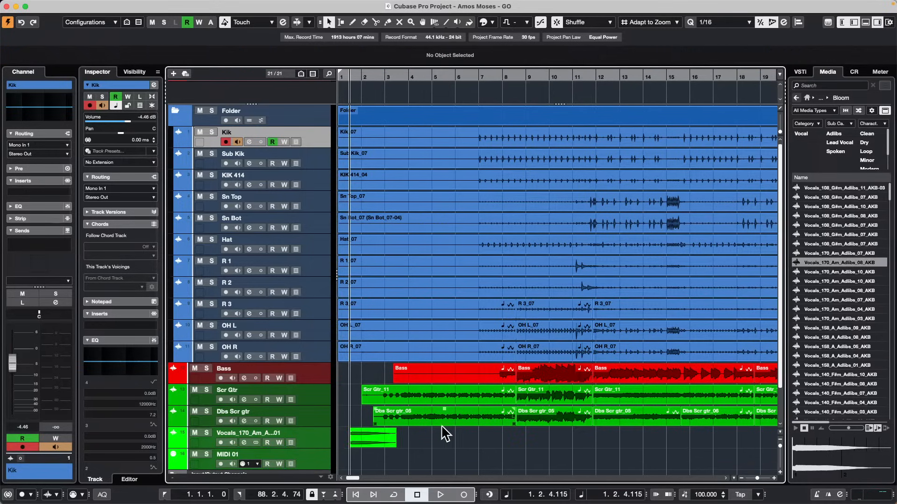
# Step: Switch Edit Mode to Grid and move the Vocals_170 adlib event to bar 9
pyautogui.moveTo(365, 439); pyautogui.dragTo(552, 436)
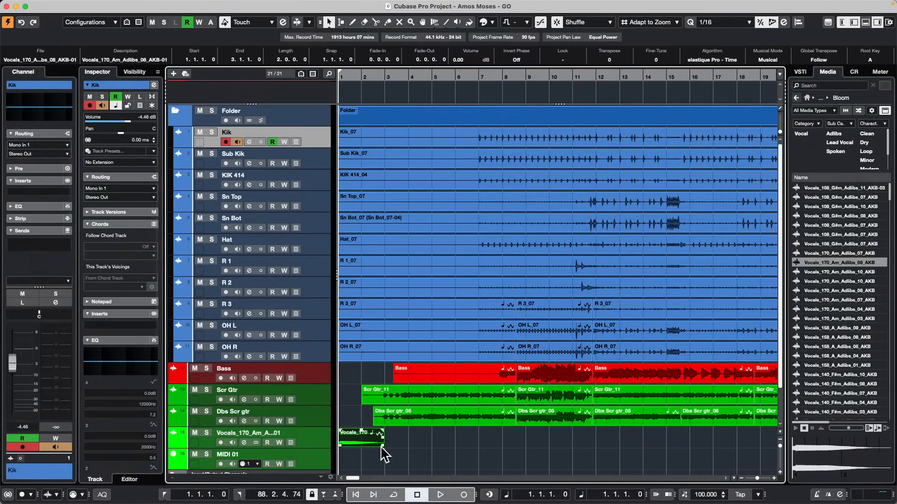
pyautogui.moveTo(364, 443); pyautogui.dragTo(499, 431)
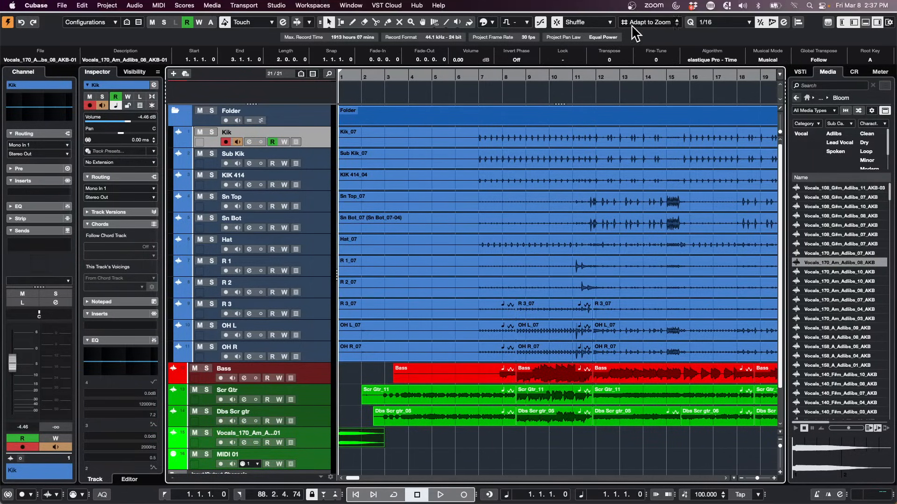
pyautogui.click(606, 24)
pyautogui.click(609, 12)
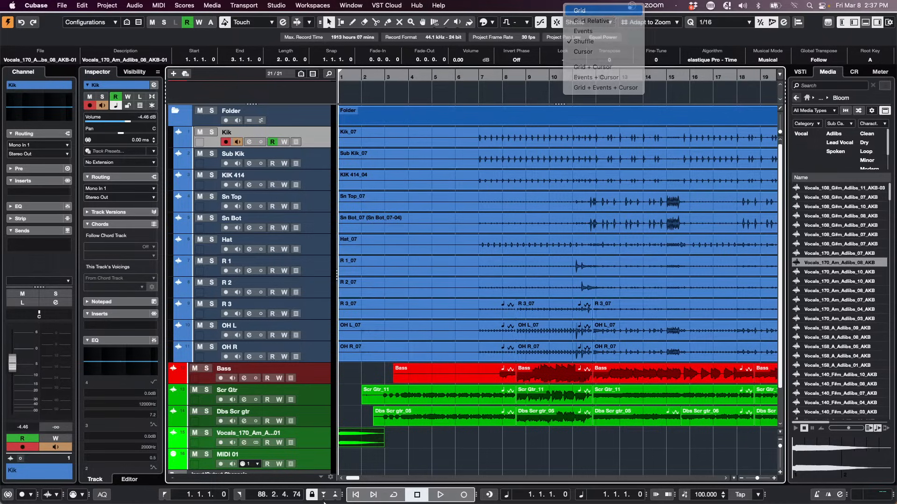
pyautogui.moveTo(357, 441); pyautogui.dragTo(568, 322)
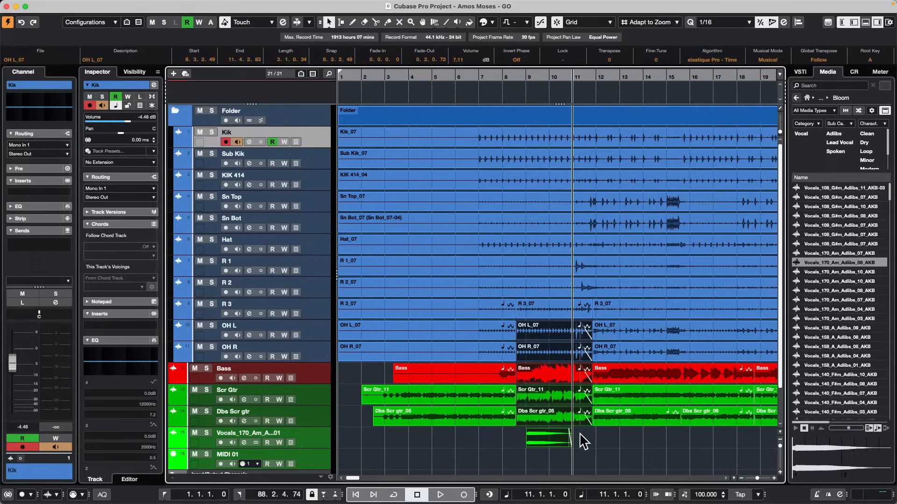
pyautogui.click(584, 439)
pyautogui.click(546, 441)
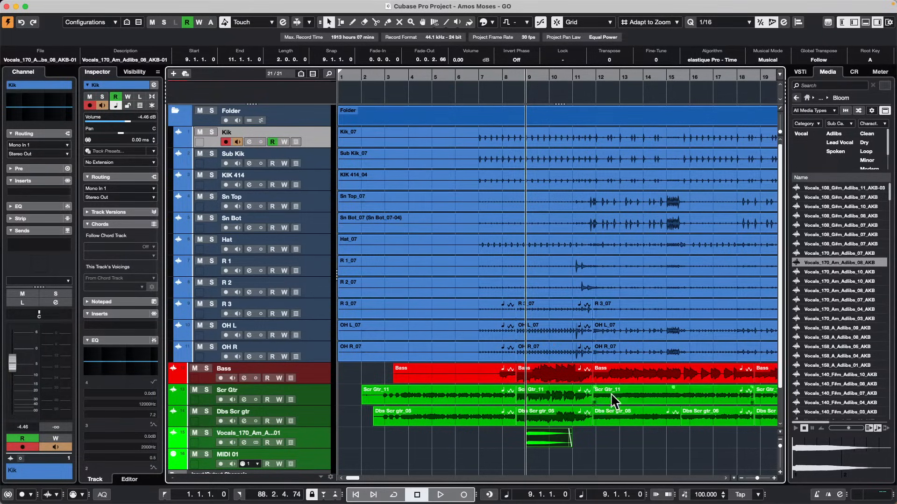
# Step: Try the vocal event at bars 12 and 9, settle it at bar 7, and select the six middle events
pyautogui.moveTo(563, 439); pyautogui.dragTo(631, 439)
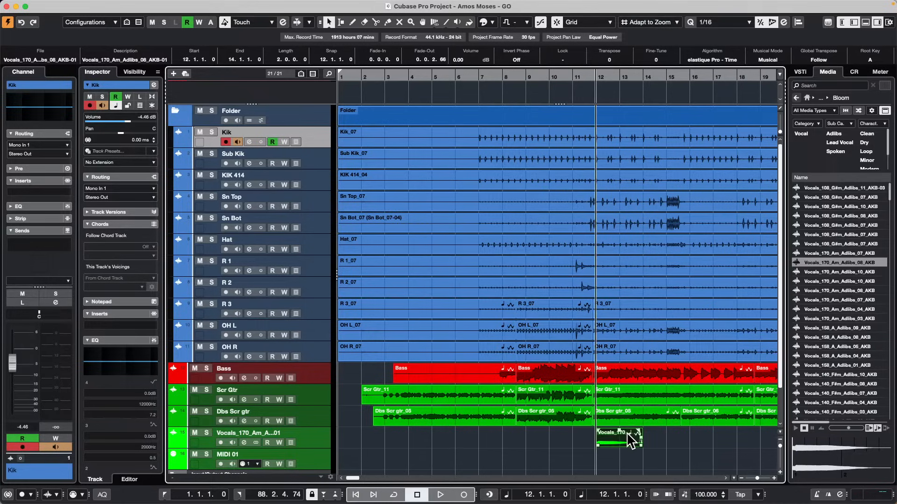
pyautogui.moveTo(556, 441); pyautogui.dragTo(554, 332)
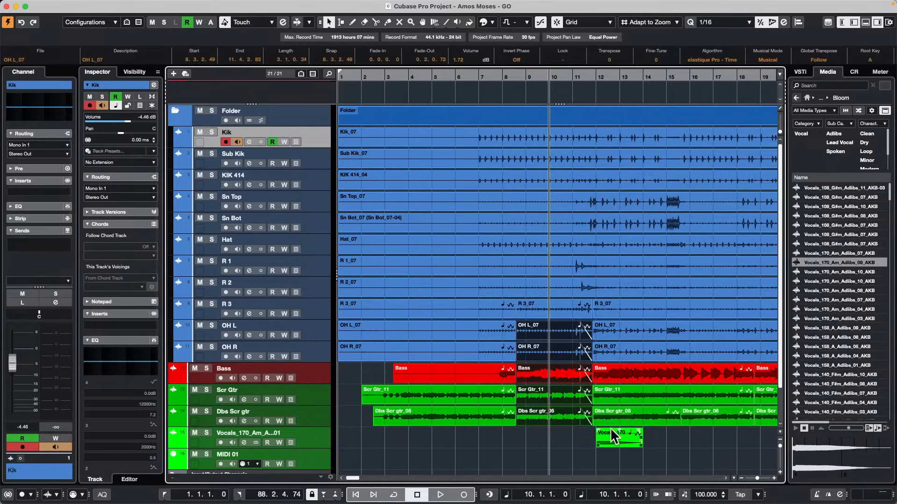
pyautogui.moveTo(613, 435); pyautogui.dragTo(542, 434)
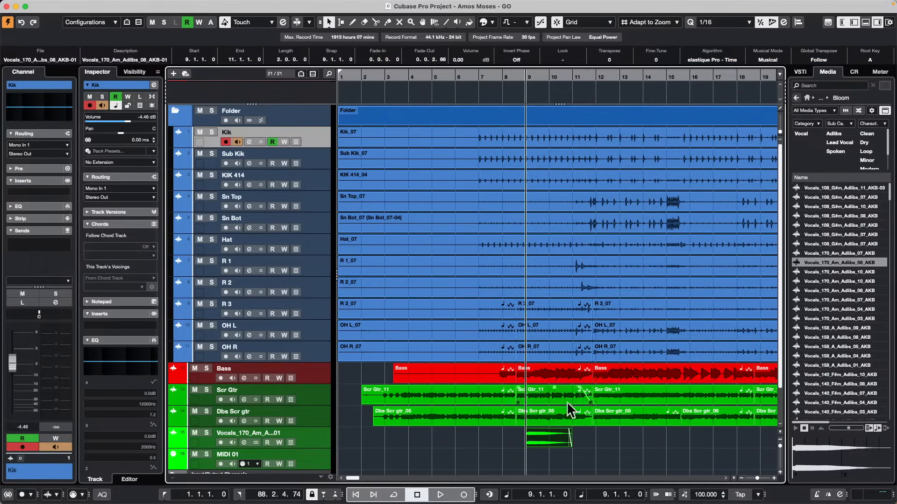
pyautogui.moveTo(542, 435); pyautogui.dragTo(501, 436)
pyautogui.click(563, 431)
pyautogui.moveTo(565, 439); pyautogui.dragTo(538, 312)
pyautogui.click(135, 6)
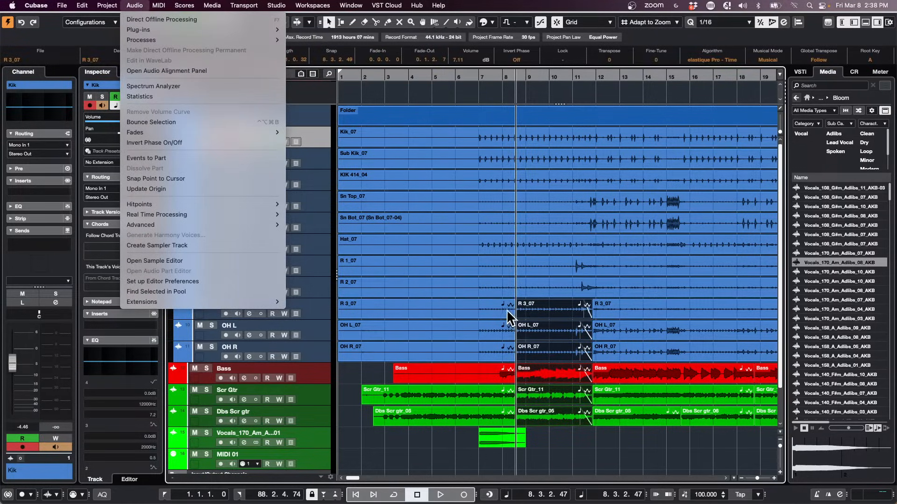
# Step: Close the Audio menu and select the middle Dbs Scr gtr_05 event
pyautogui.click(582, 468)
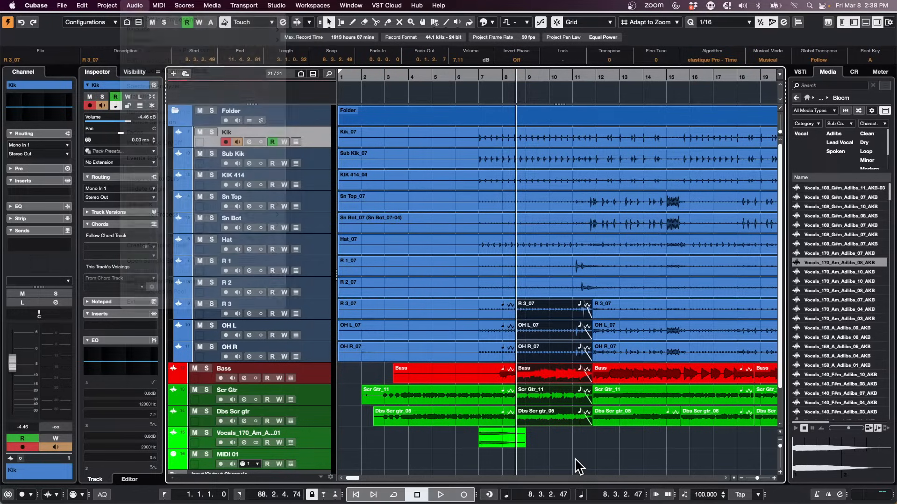
pyautogui.click(499, 442)
pyautogui.click(571, 414)
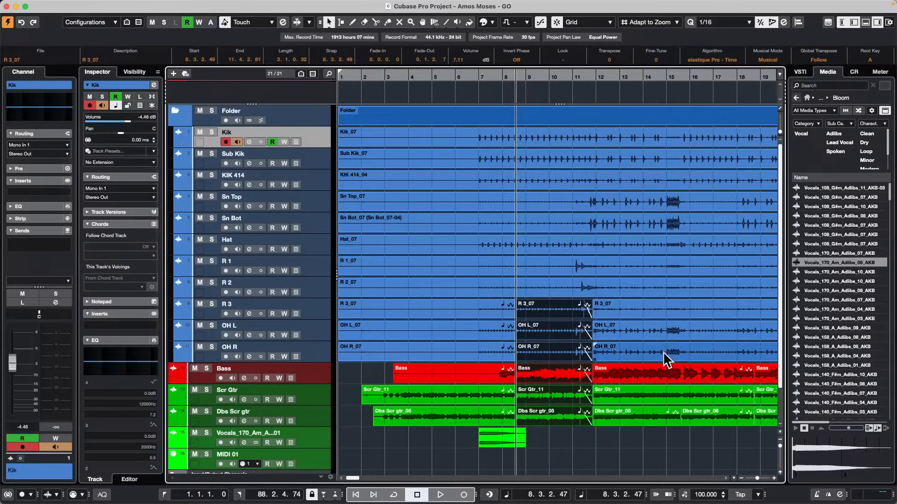
# Step: Show the Lower Zone and select the Dbs Scr gtr track and its gtr_05 event
pyautogui.click(865, 22)
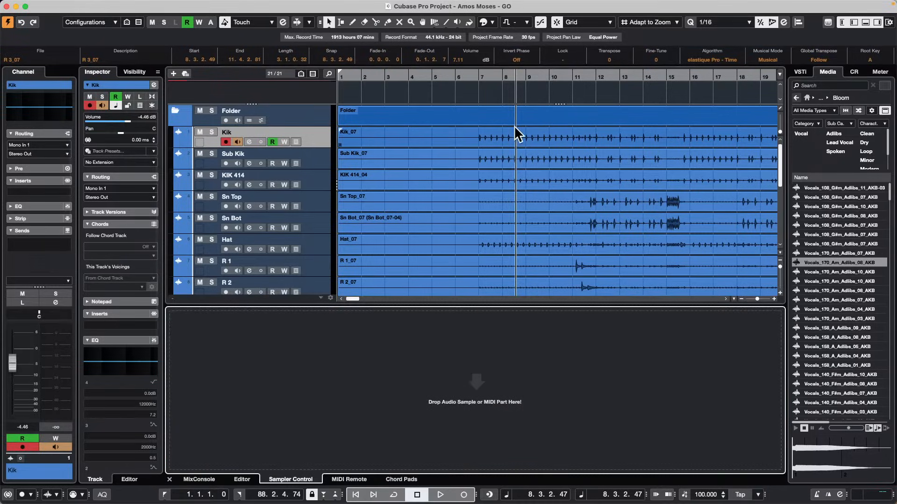
pyautogui.scroll(-5, 373, 177)
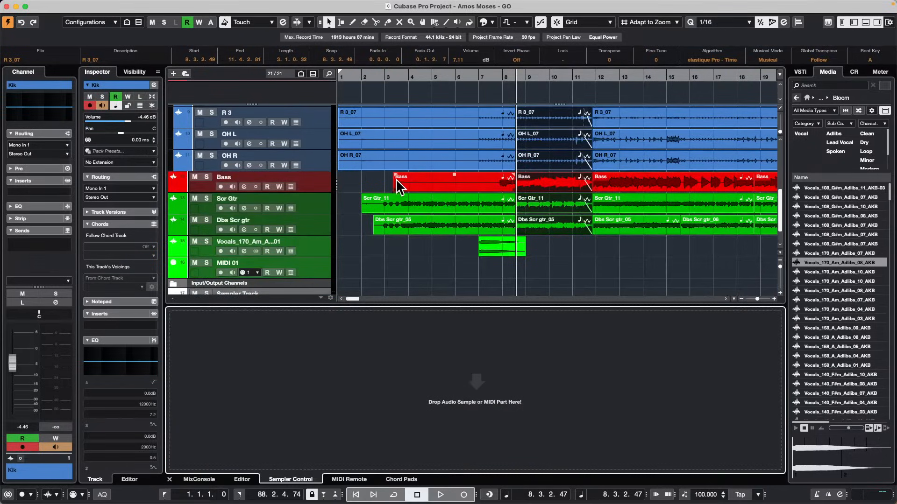
pyautogui.click(316, 227)
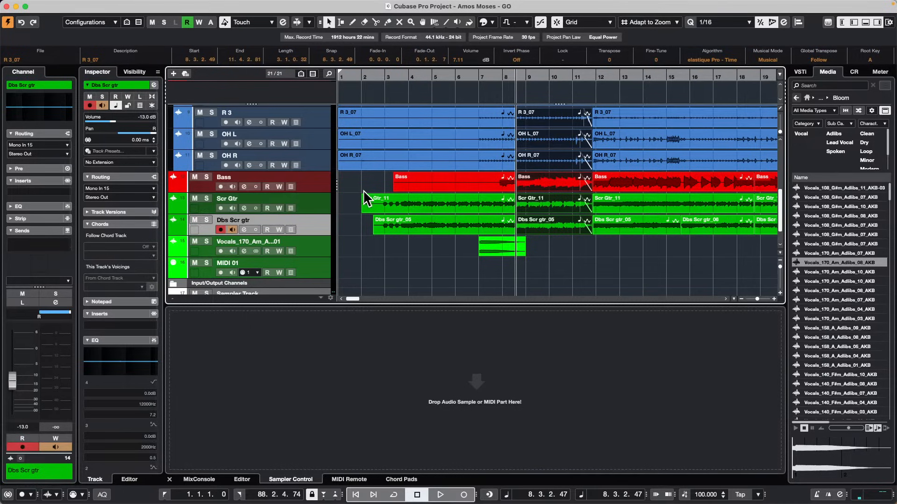
pyautogui.click(446, 225)
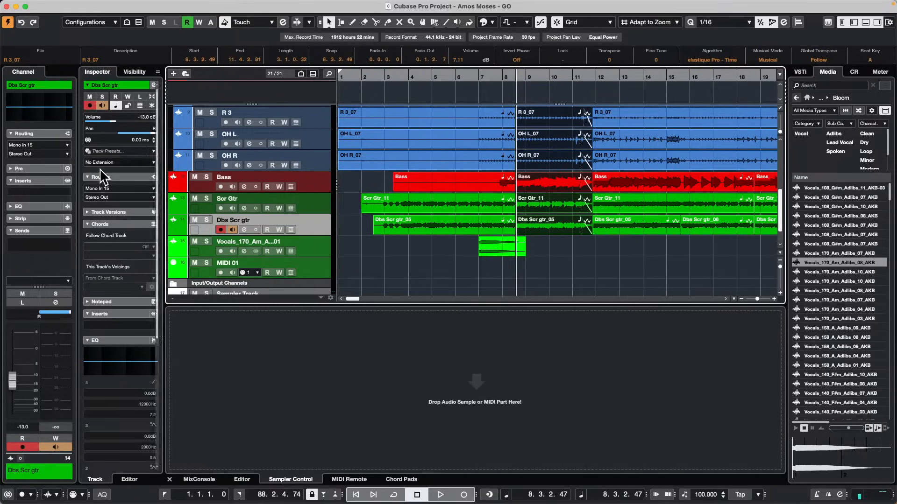
# Step: Change the Dbs Scr gtr track's extension in the Inspector from No Extension to SpectraLayers
pyautogui.click(125, 85)
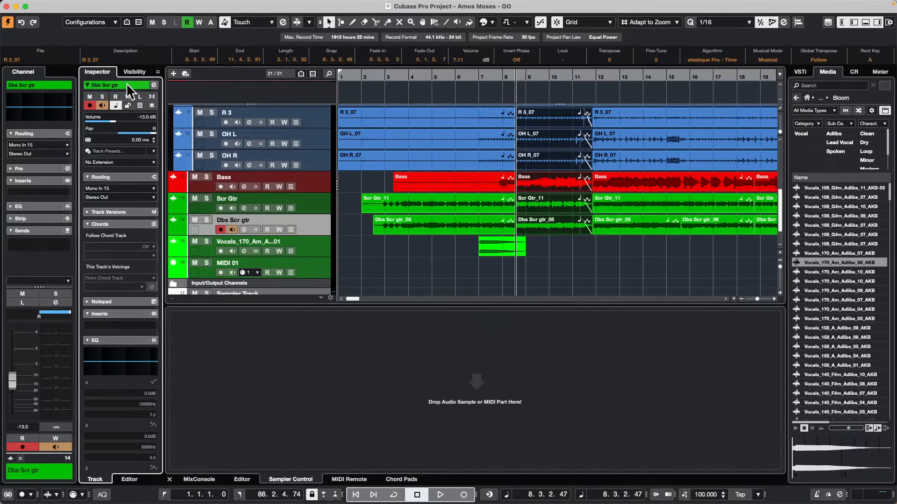
pyautogui.click(106, 162)
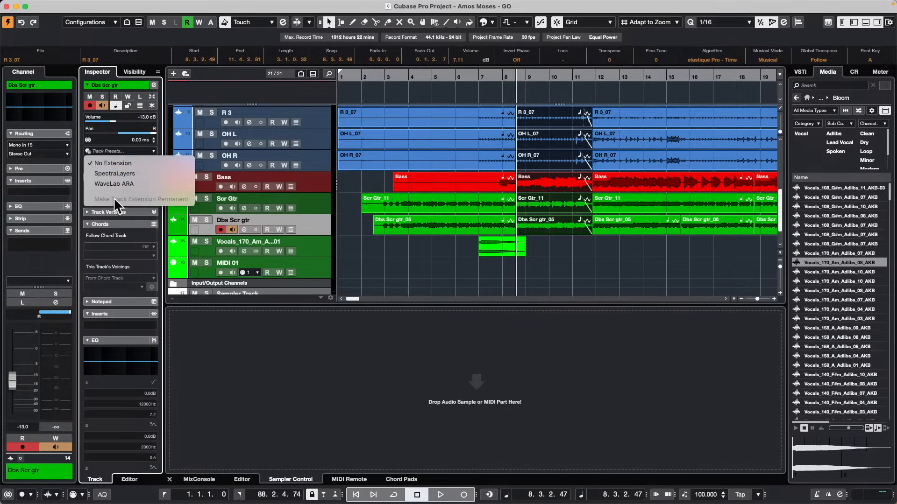
pyautogui.click(144, 176)
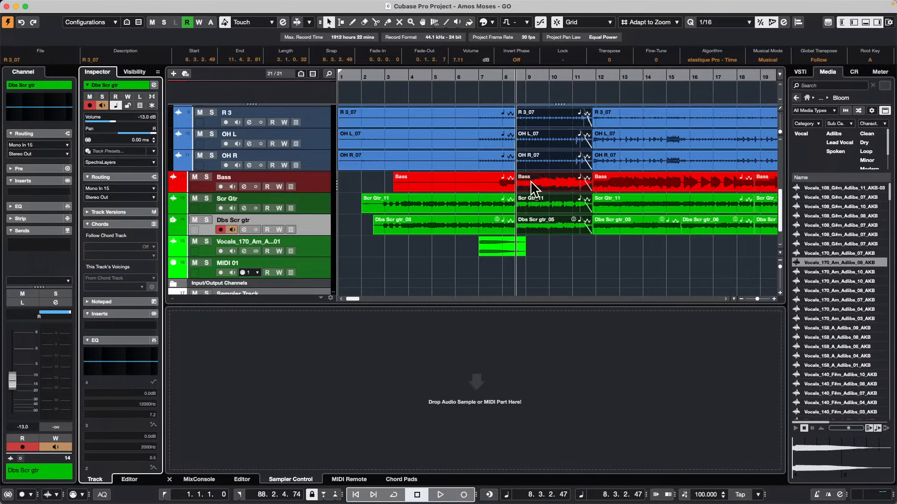
# Step: Open the Dbs Scr gtr_05 event in SpectraLayers, then deselect all events
pyautogui.click(541, 221)
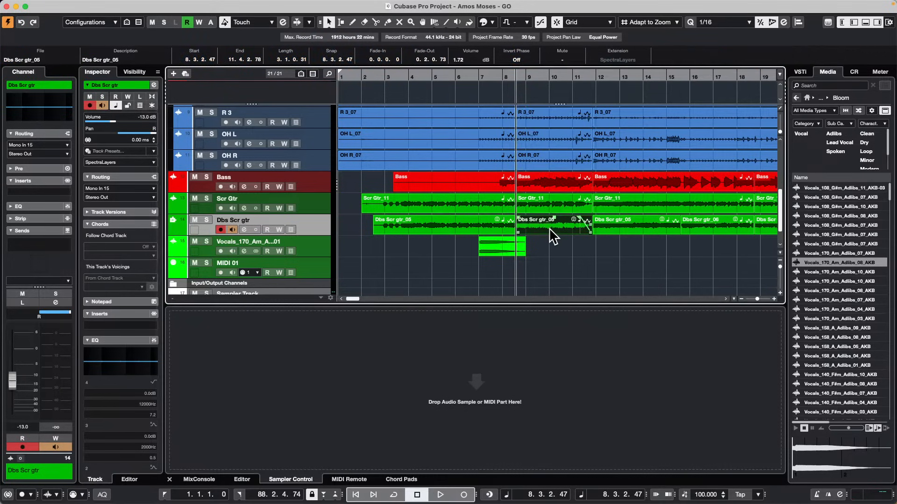
pyautogui.doubleClick(549, 226)
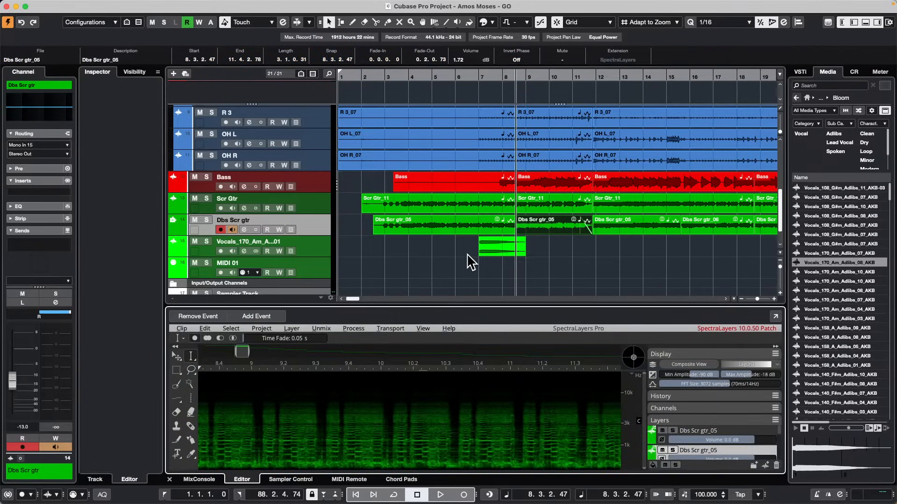
pyautogui.click(550, 251)
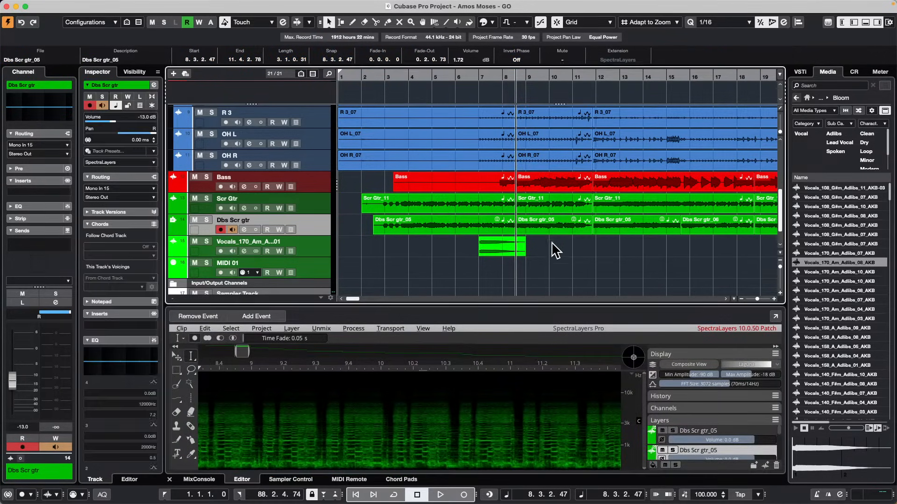
# Step: Select the R 3_07 event and set the track extension back to No Extension
pyautogui.click(556, 125)
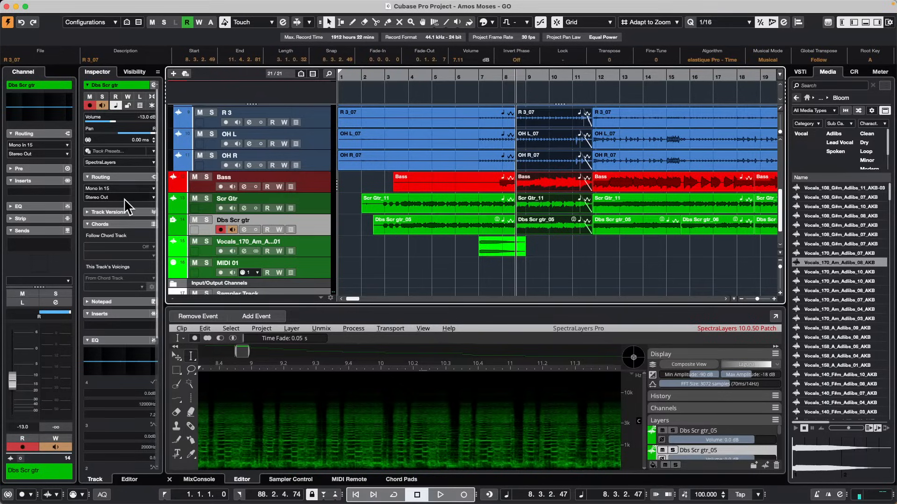
pyautogui.click(120, 162)
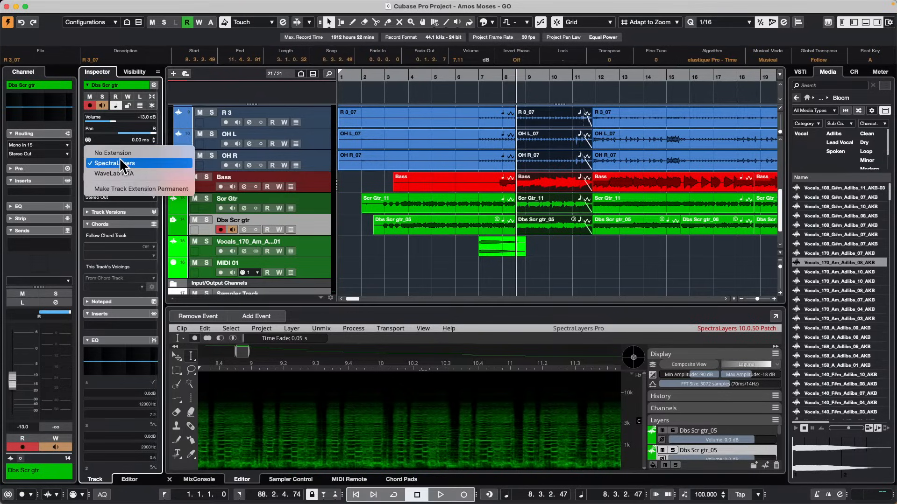
pyautogui.click(127, 154)
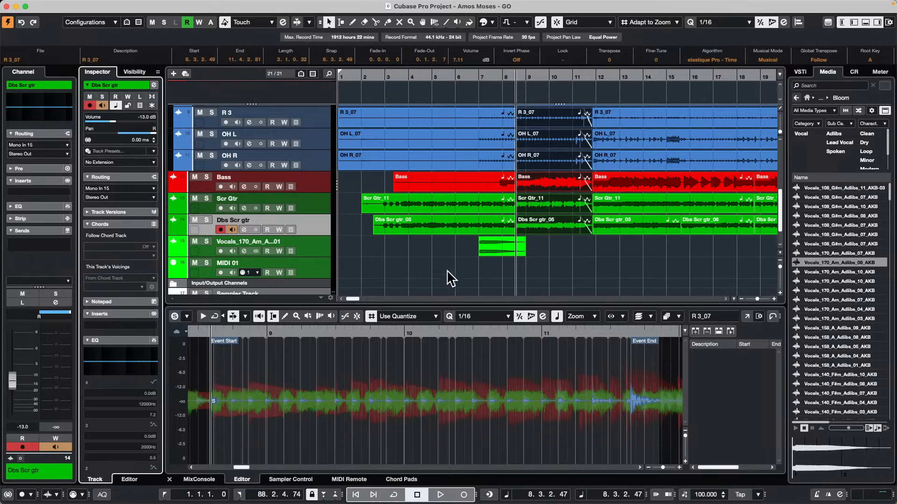
# Step: Move Dbs Scr gtr_13 to bar 109, then split the Dbs Scr gtr event with Scissors and shift the piece later
pyautogui.moveTo(410, 77); pyautogui.dragTo(394, 36)
pyautogui.moveTo(539, 224); pyautogui.dragTo(643, 221)
pyautogui.rightClick(513, 230)
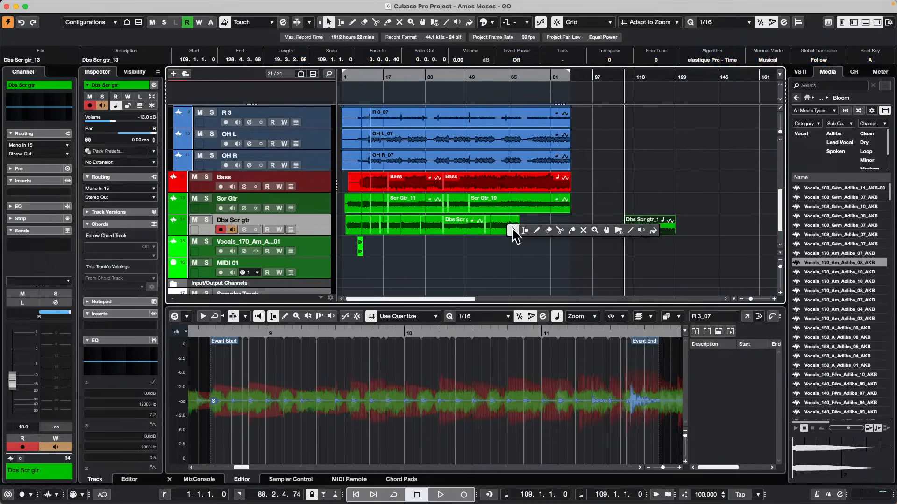
pyautogui.click(560, 230)
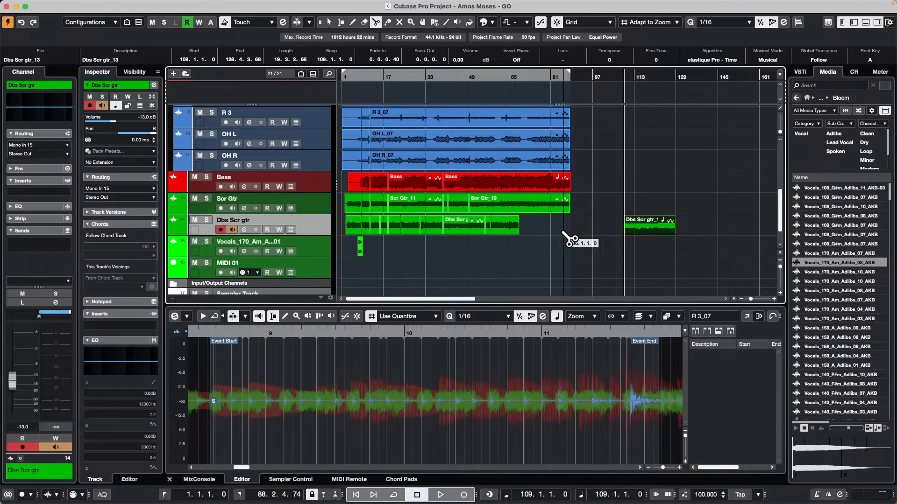
pyautogui.click(512, 233)
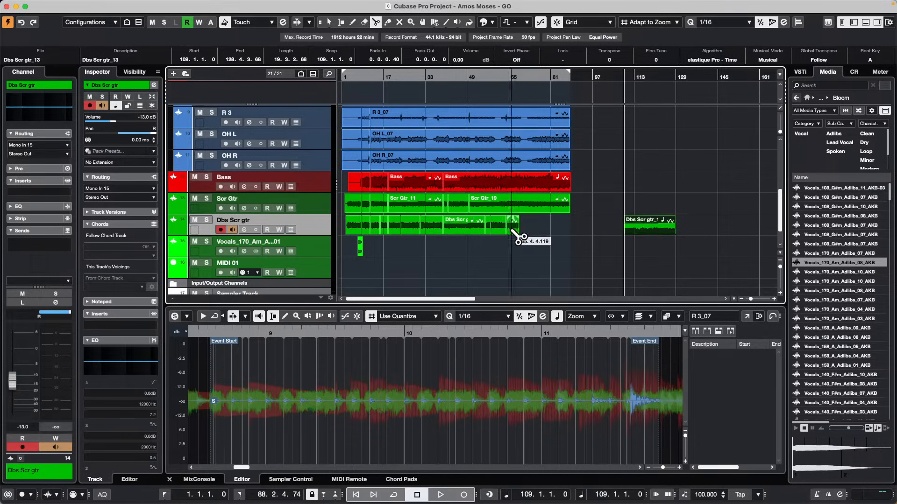
pyautogui.press('1')
pyautogui.moveTo(516, 232); pyautogui.dragTo(604, 227)
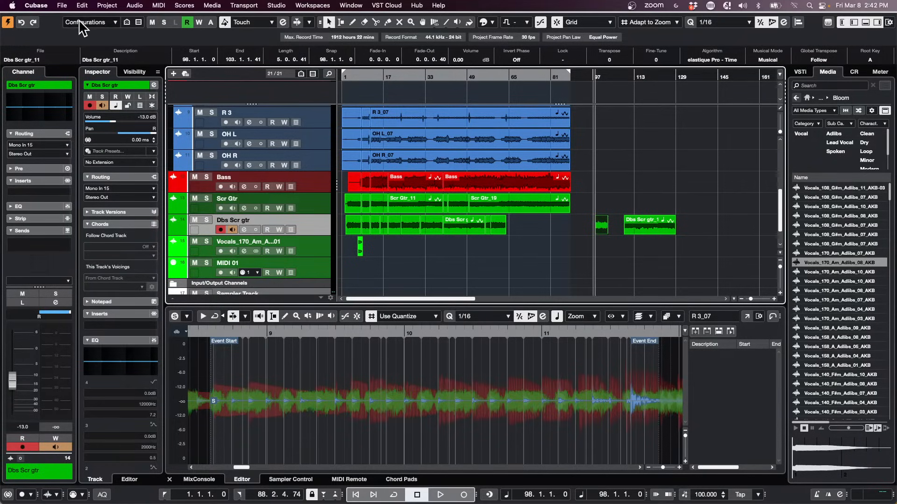
# Step: With Snap Type set to Shuffle, slide the short clip up against Dbs Scr gtr_1
pyautogui.click(601, 22)
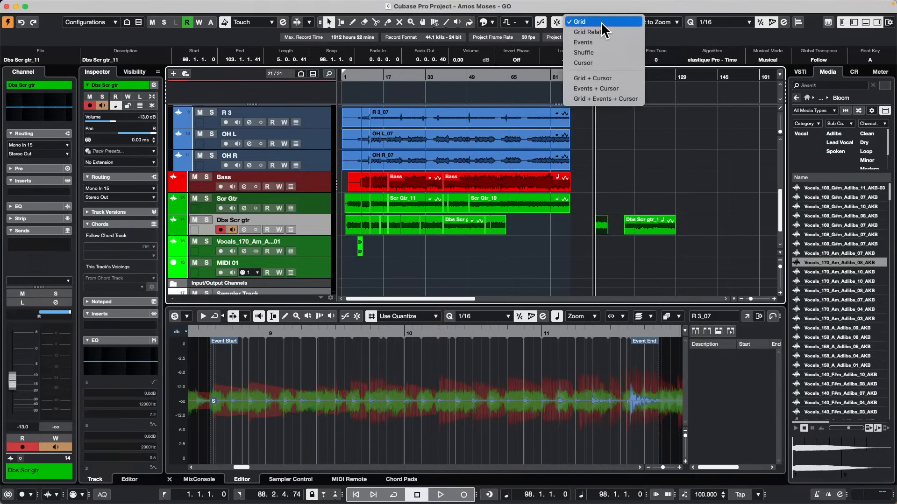
pyautogui.click(605, 52)
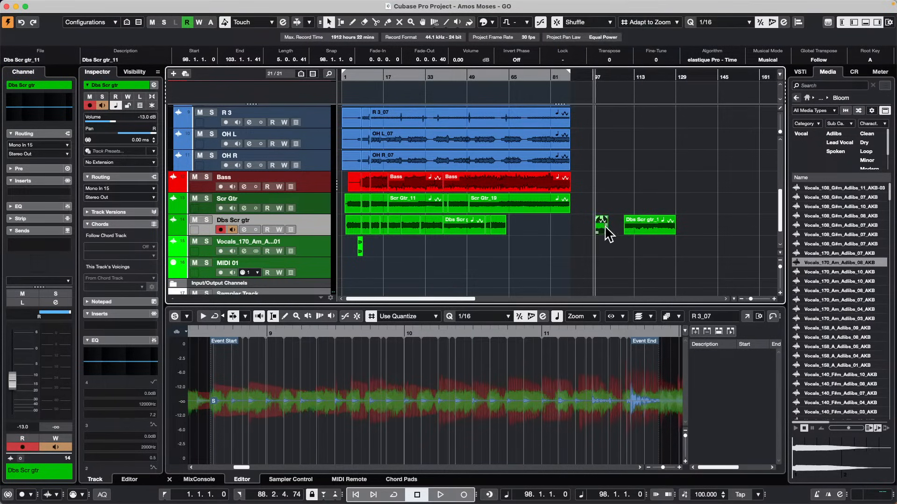
pyautogui.moveTo(605, 227); pyautogui.dragTo(621, 227)
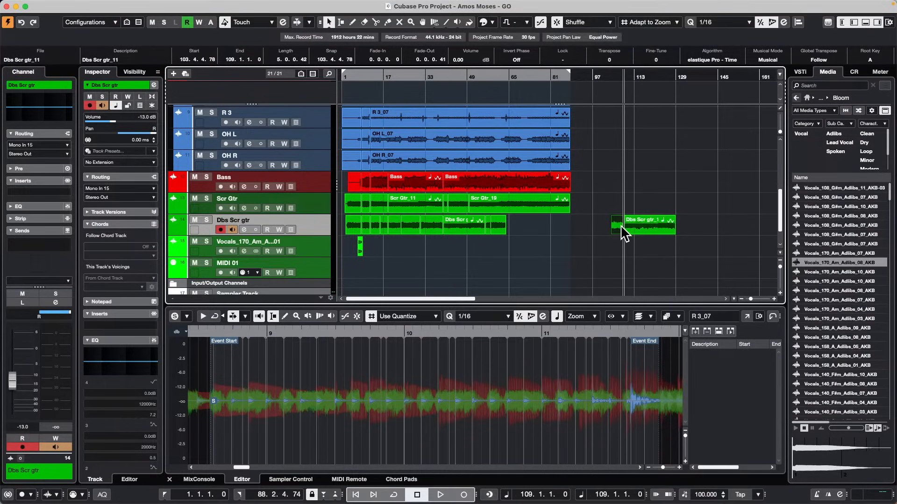
pyautogui.moveTo(644, 223); pyautogui.dragTo(666, 223)
# Step: Return Snap Type to Grid, move Dbs Scr gtr_1 about five bars later, and select the short clip
pyautogui.click(583, 22)
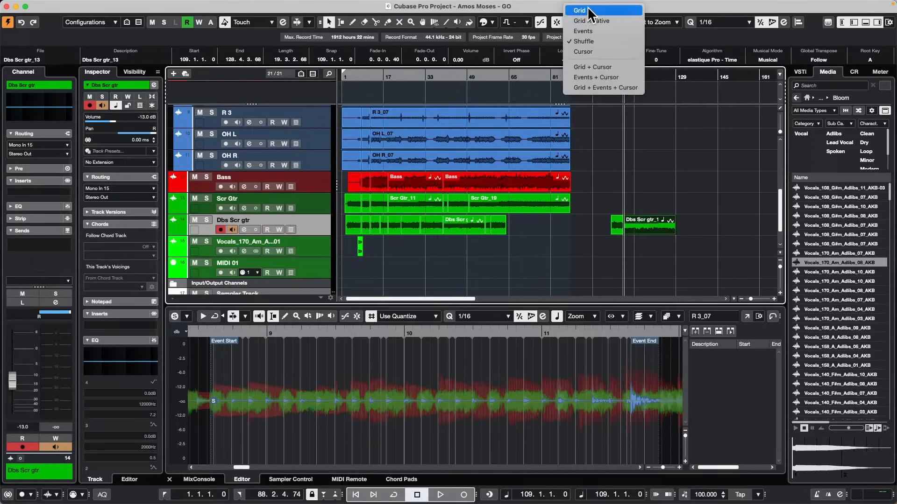
pyautogui.click(588, 10)
pyautogui.moveTo(643, 223)
pyautogui.mouseDown()
pyautogui.moveTo(695, 220)
pyautogui.moveTo(655, 221)
pyautogui.mouseUp()
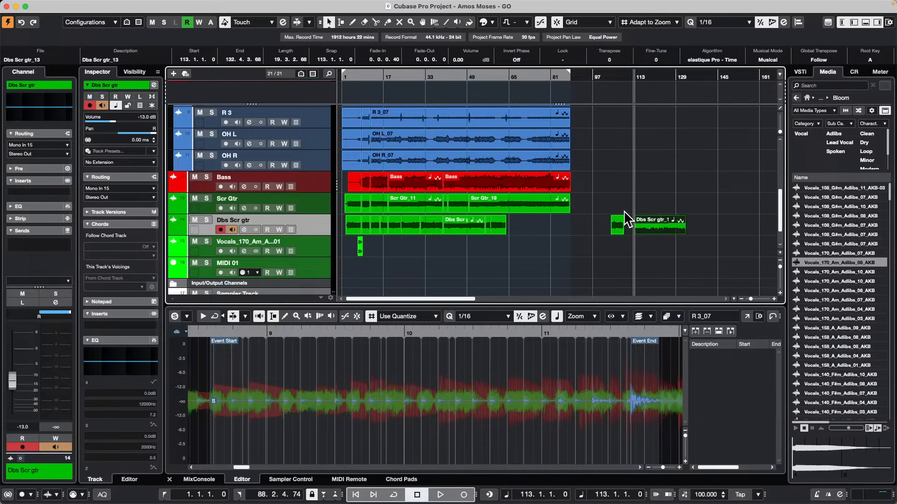
pyautogui.click(616, 227)
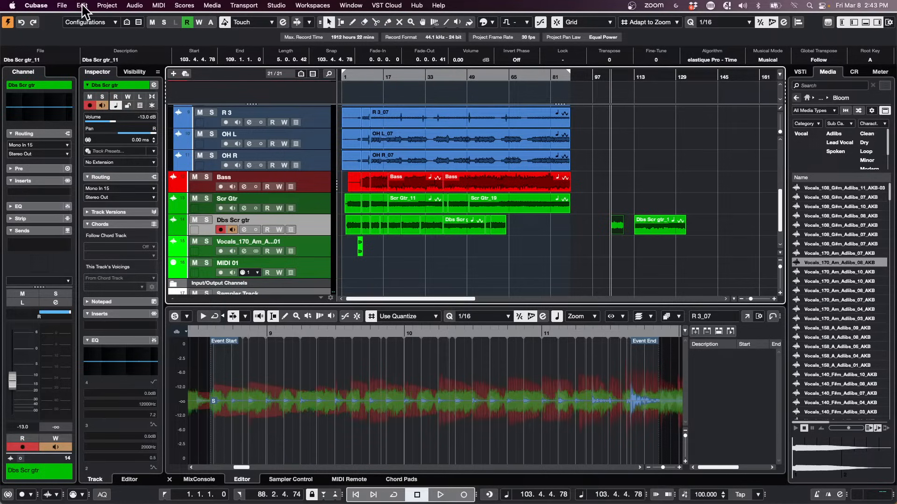
# Step: Drag a first range over the short clip with Range Selection, then zoom in around bar 107
pyautogui.rightClick(626, 238)
pyautogui.click(632, 235)
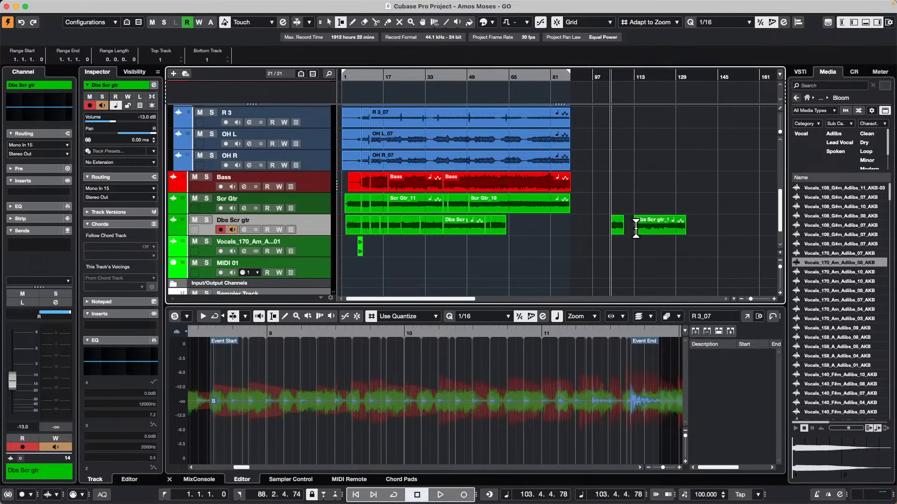
pyautogui.click(634, 227)
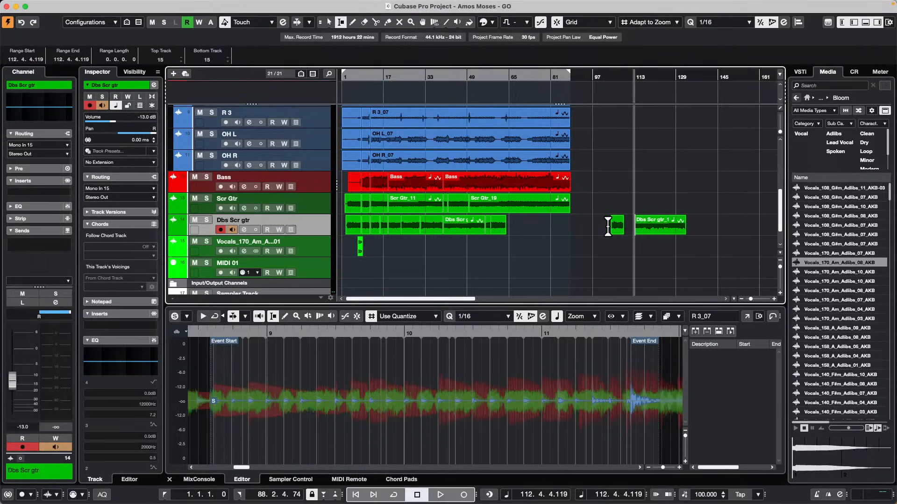
pyautogui.moveTo(613, 227); pyautogui.dragTo(626, 227)
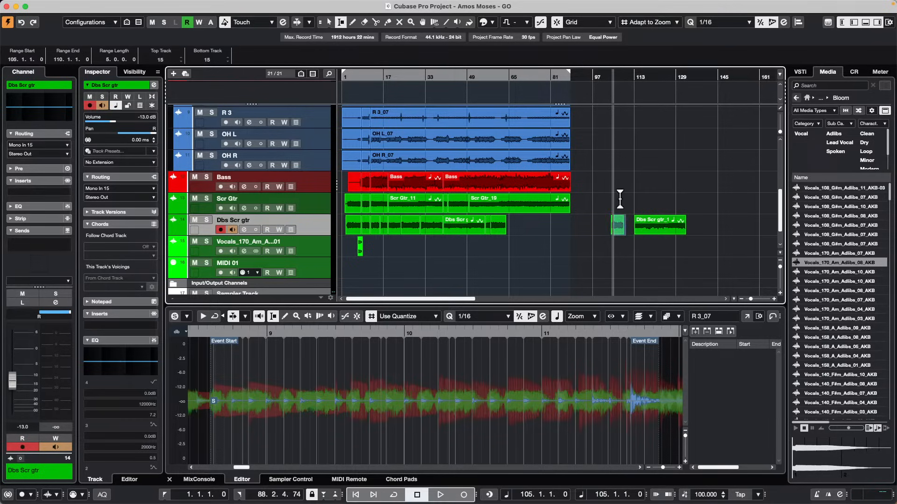
pyautogui.click(620, 96)
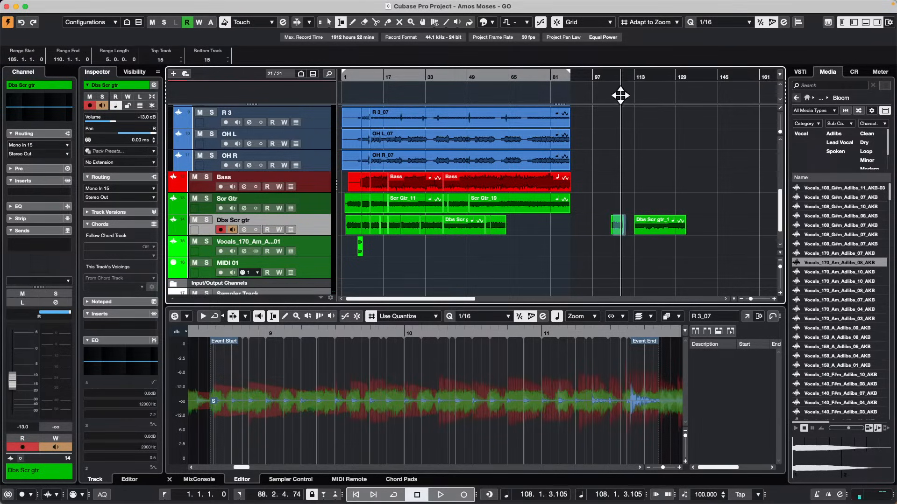
pyautogui.moveTo(620, 96); pyautogui.dragTo(616, 103)
# Step: Redraw the range over the short clip from 104.1.1.0 to 108.4.4.119
pyautogui.rightClick(595, 256)
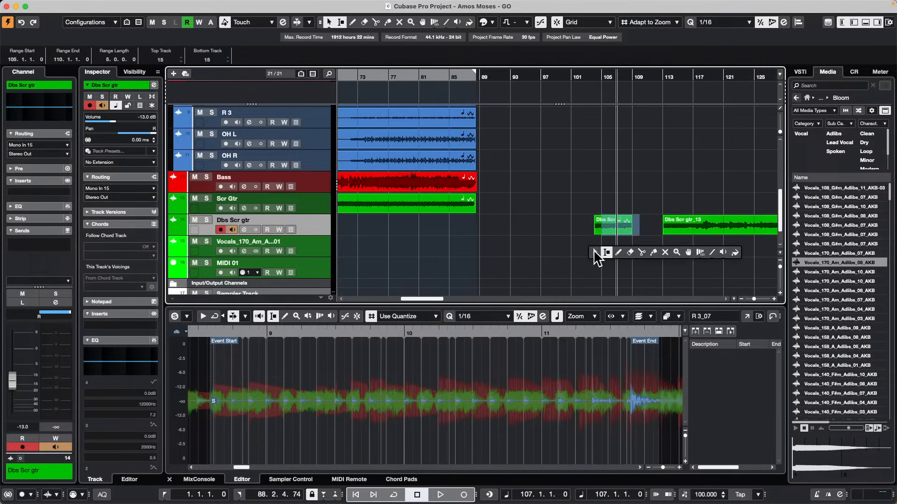
pyautogui.click(606, 252)
pyautogui.click(590, 225)
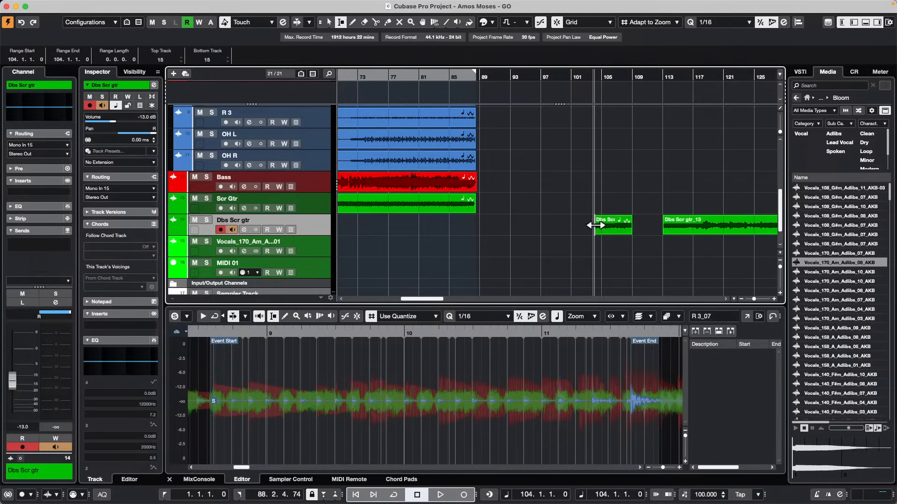
pyautogui.click(632, 225)
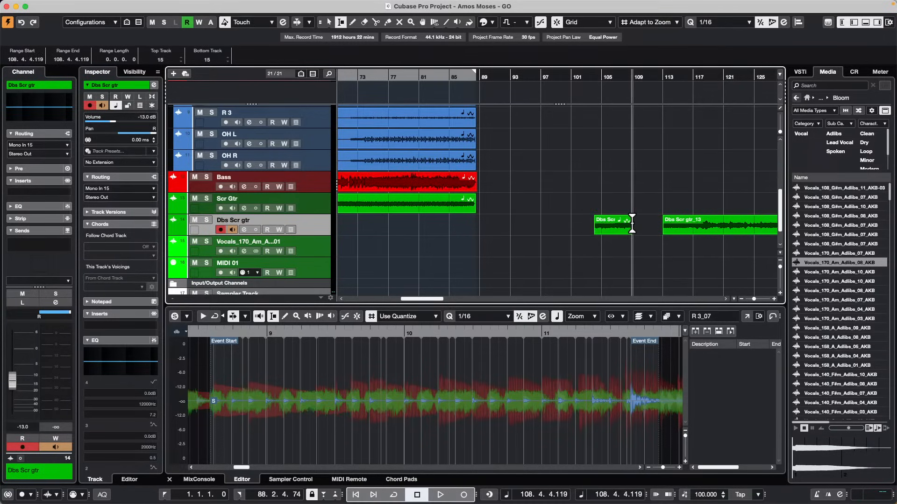
pyautogui.moveTo(632, 226); pyautogui.dragTo(594, 226)
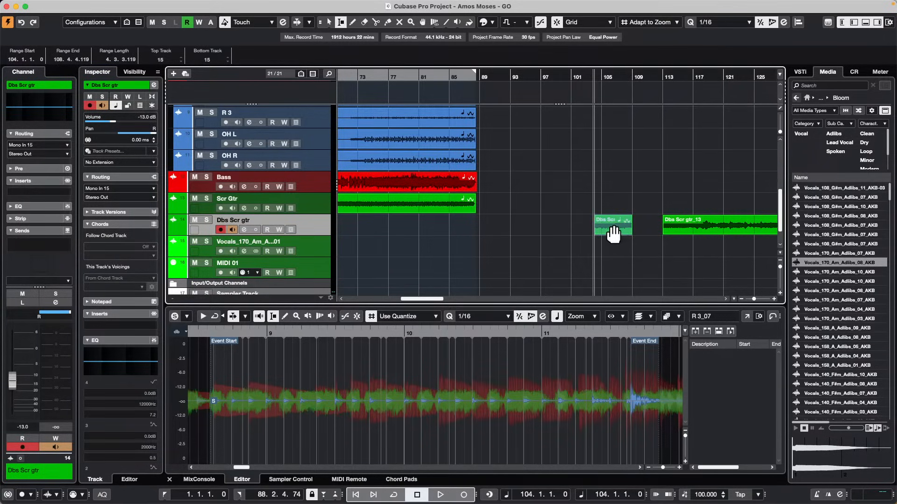
pyautogui.press('1')
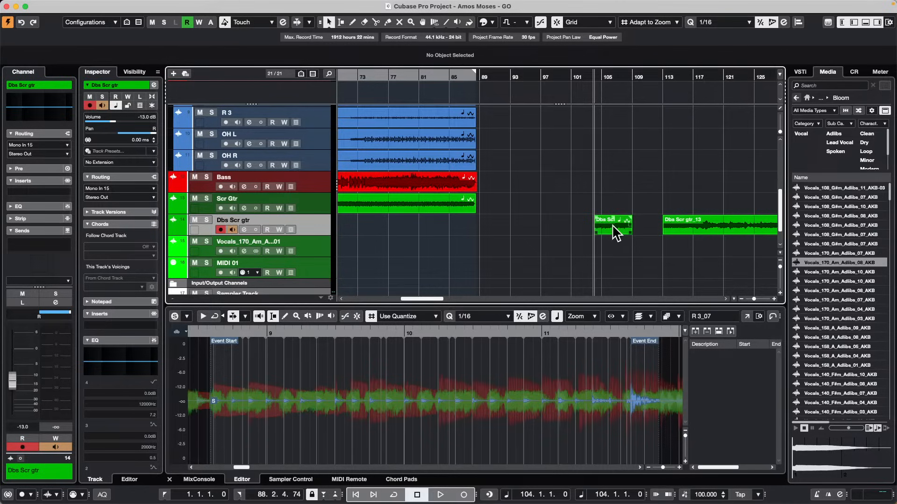
pyautogui.rightClick(636, 223)
pyautogui.click(649, 221)
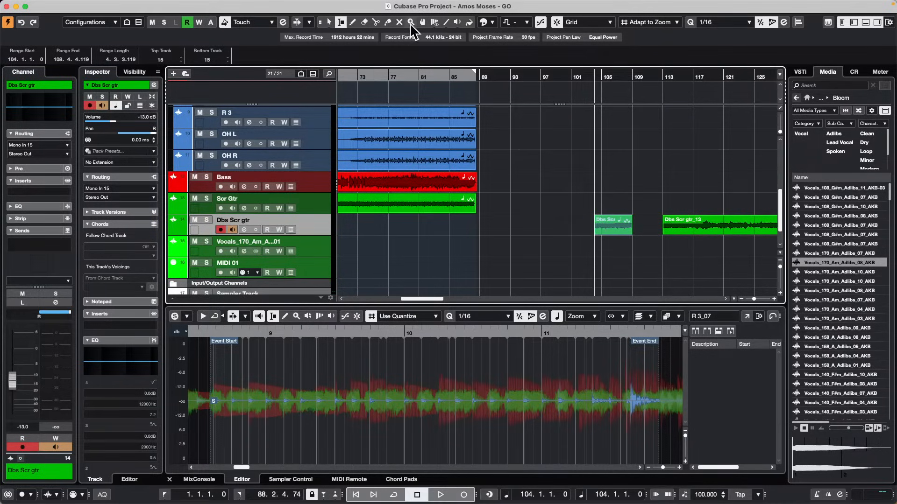
pyautogui.moveTo(4, 4)
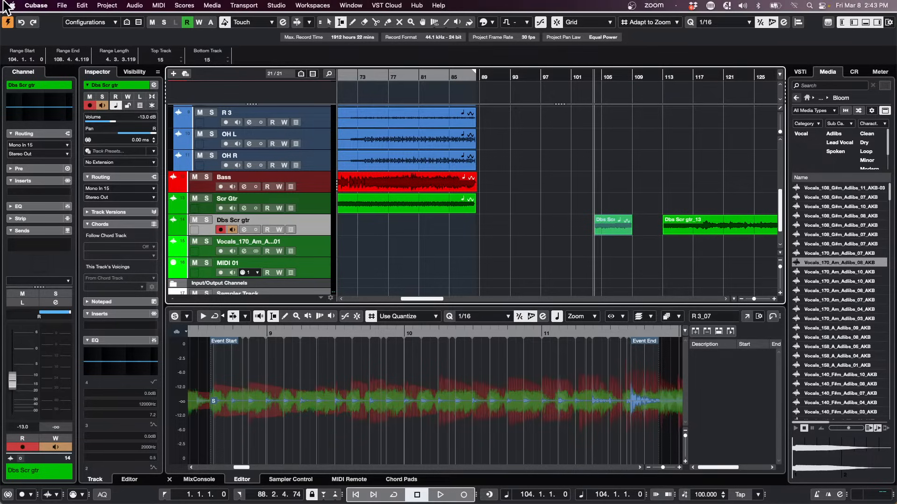
pyautogui.click(83, 5)
pyautogui.moveTo(103, 107)
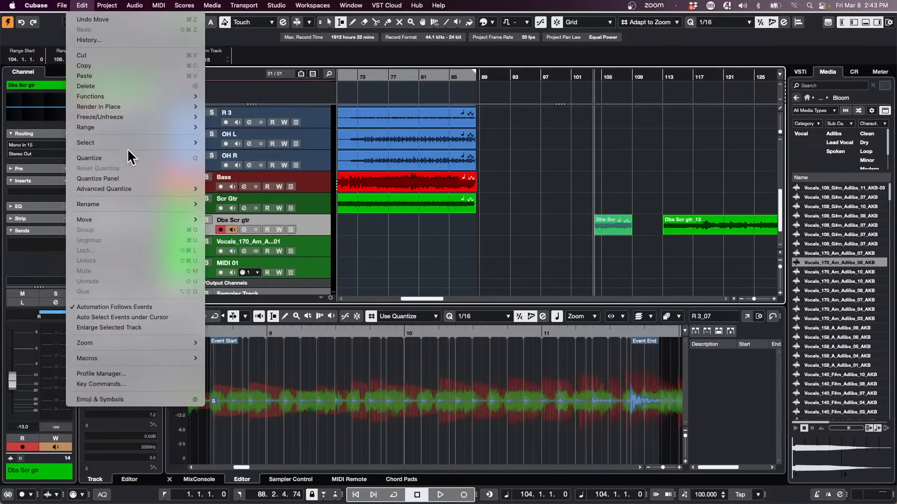
pyautogui.moveTo(127, 128)
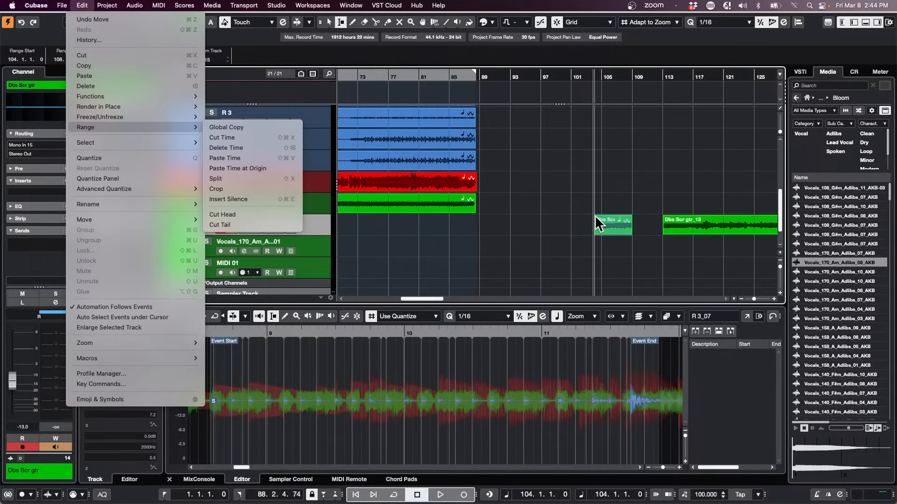
pyautogui.click(609, 224)
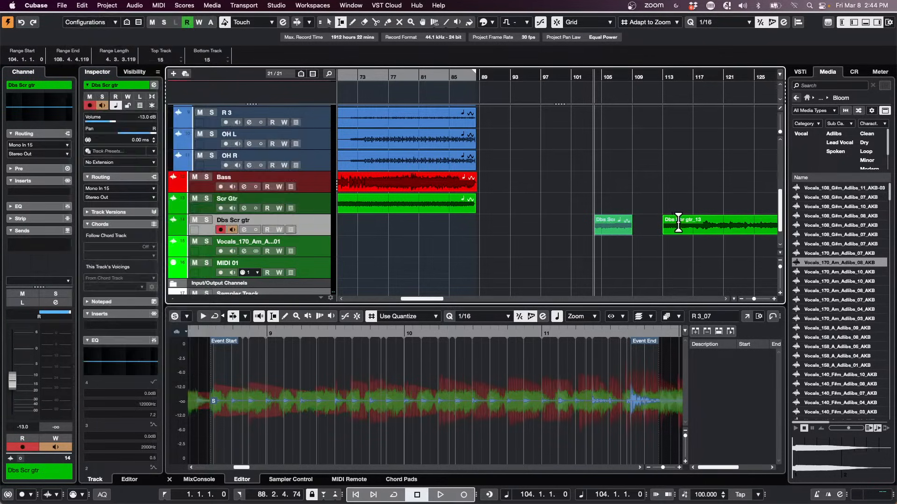
# Step: Clear the range and move the short Dbs Scr clip to bar 114 with Object Selection
pyautogui.click(609, 237)
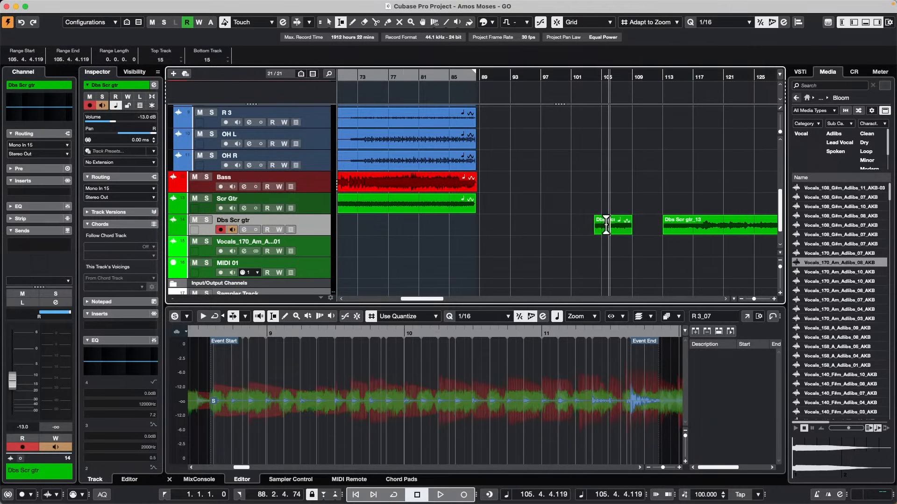
pyautogui.rightClick(600, 226)
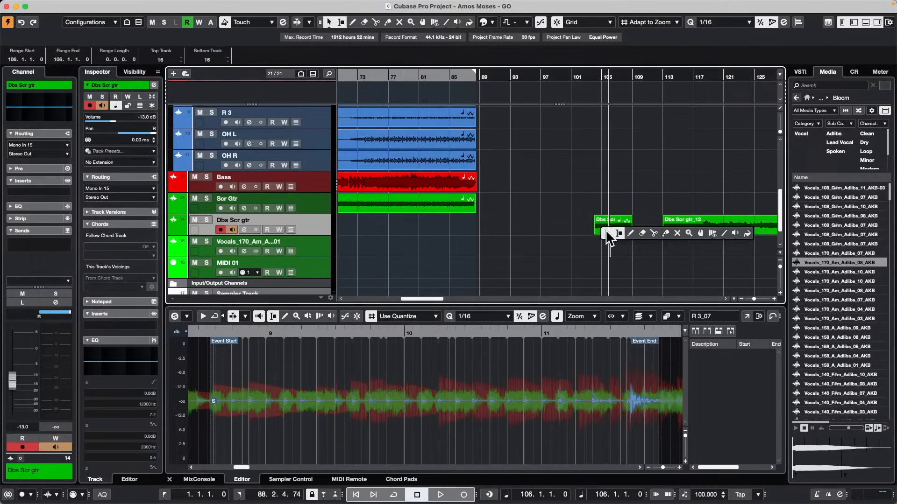
pyautogui.click(602, 224)
pyautogui.moveTo(601, 223); pyautogui.dragTo(674, 224)
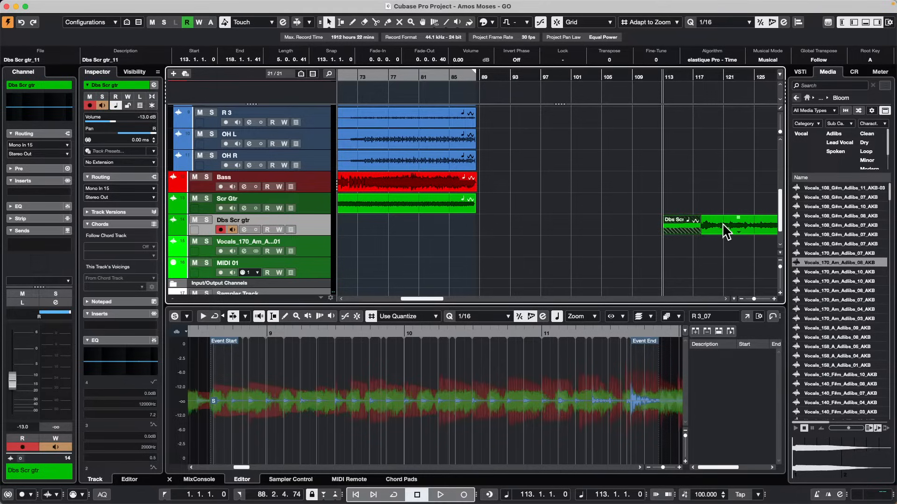
# Step: Range-select bars 113 to 117 on Dbs Scr gtr, browse the Edit menu, then clear the range
pyautogui.rightClick(679, 225)
pyautogui.click(692, 224)
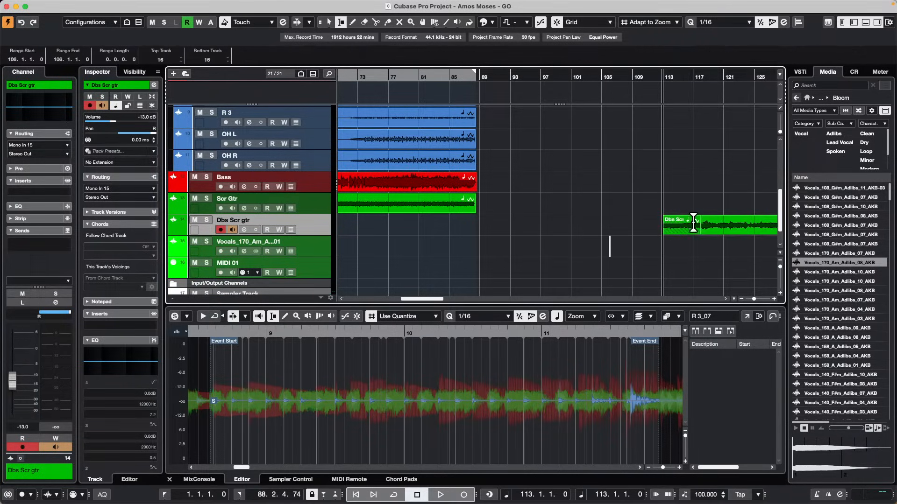
pyautogui.moveTo(693, 223); pyautogui.dragTo(664, 227)
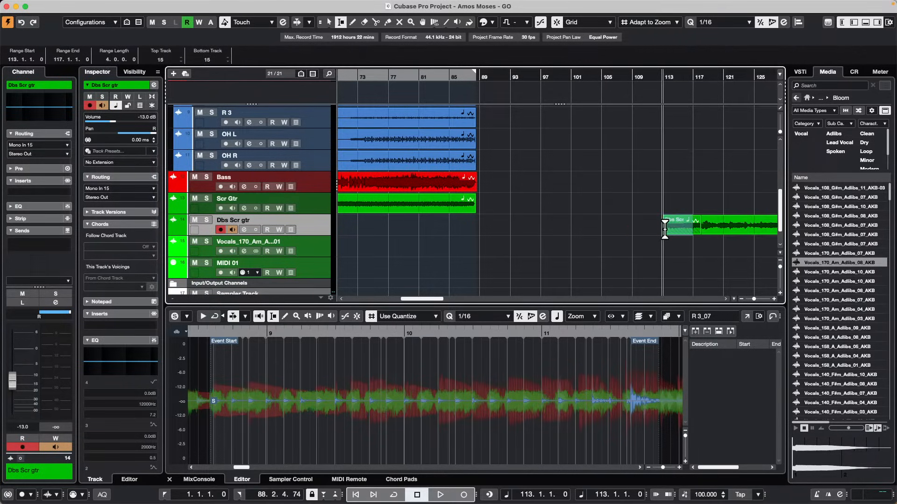
pyautogui.click(82, 5)
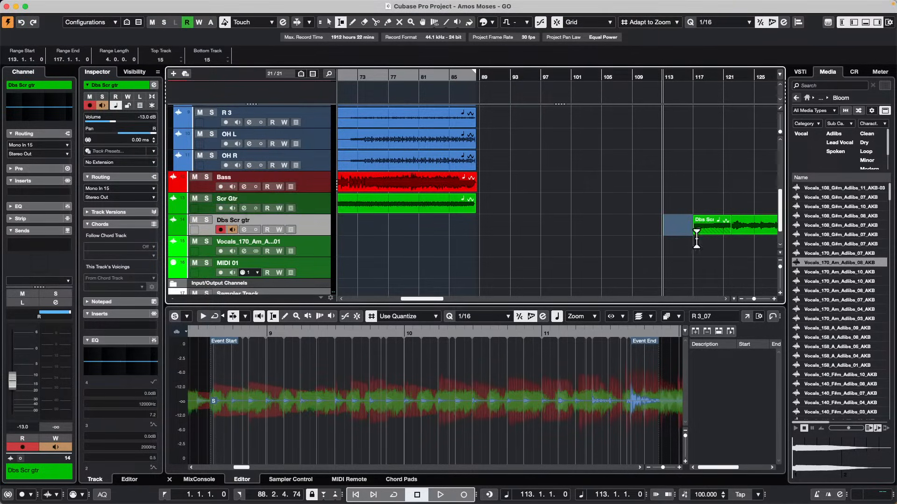
pyautogui.click(716, 240)
# Step: Move a Dbs Scr gtr event to bar 113, gtr_13 four bars later, and gtr_11 to bar 122 overlapping it
pyautogui.press('1')
pyautogui.moveTo(718, 225); pyautogui.dragTo(687, 228)
pyautogui.moveTo(748, 223); pyautogui.dragTo(766, 219)
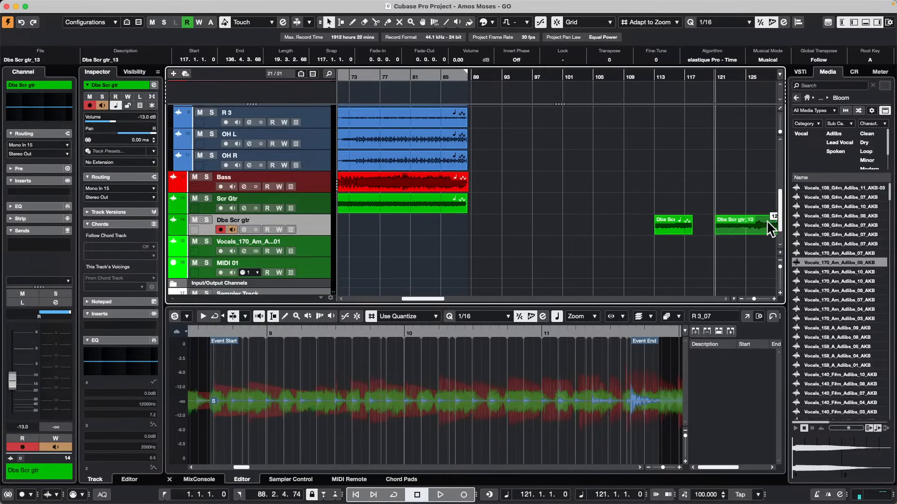
pyautogui.click(671, 220)
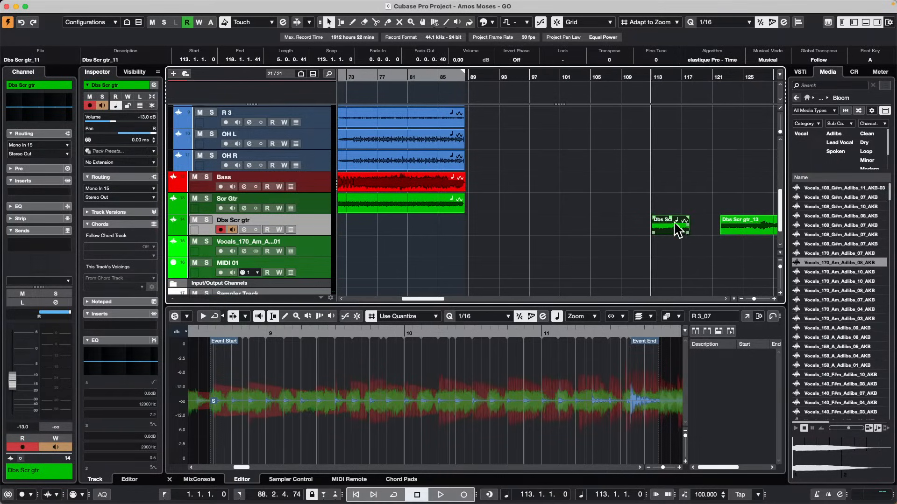
pyautogui.moveTo(671, 221); pyautogui.dragTo(739, 222)
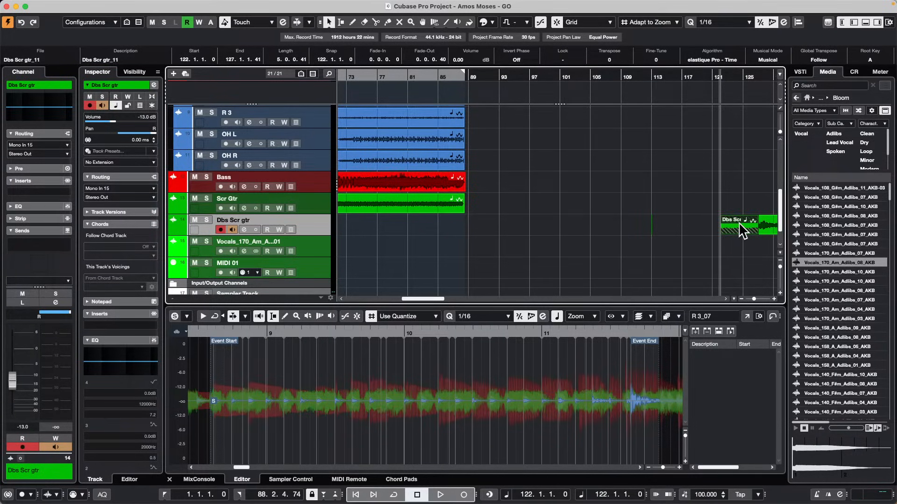
# Step: Open the Key Commands dialog and zoom the arrangement out around bar 89
pyautogui.click(82, 5)
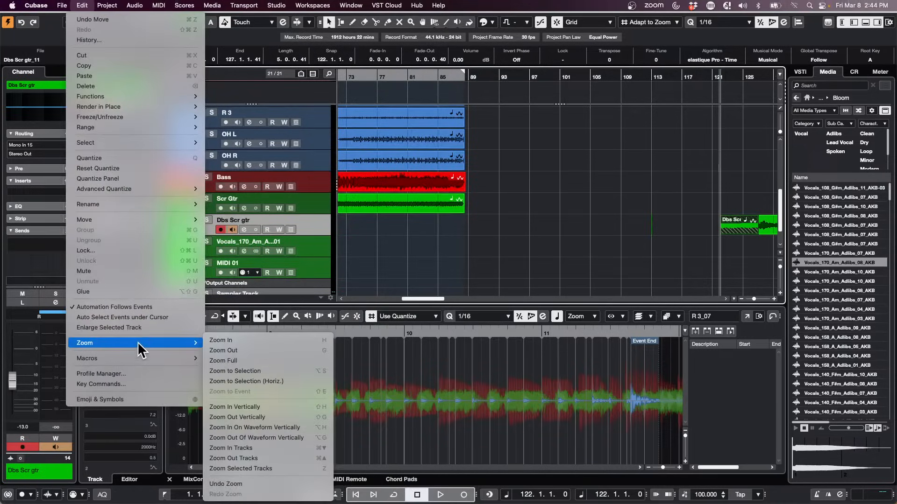
pyautogui.moveTo(140, 357)
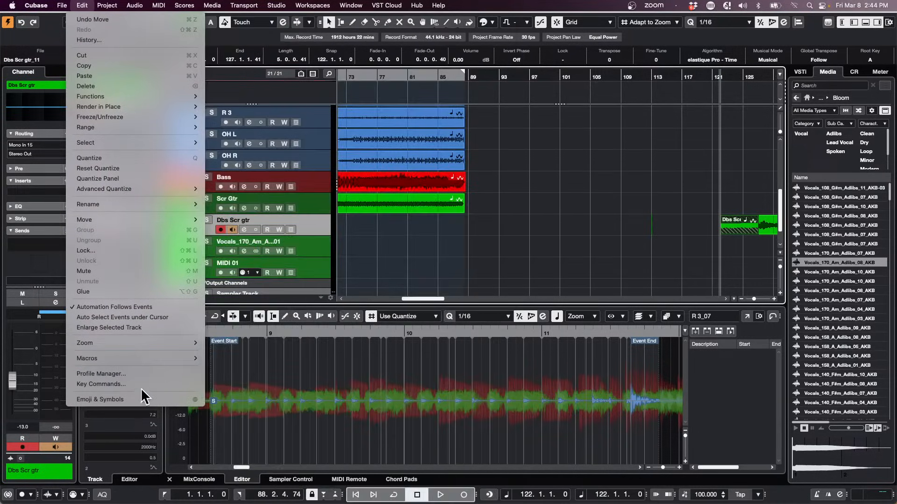
pyautogui.click(141, 385)
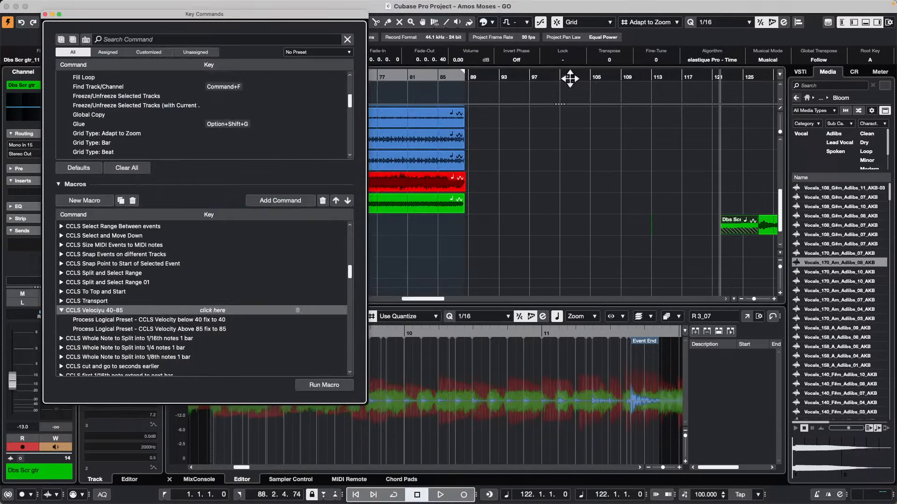
pyautogui.click(469, 71)
pyautogui.moveTo(469, 70); pyautogui.dragTo(468, 54)
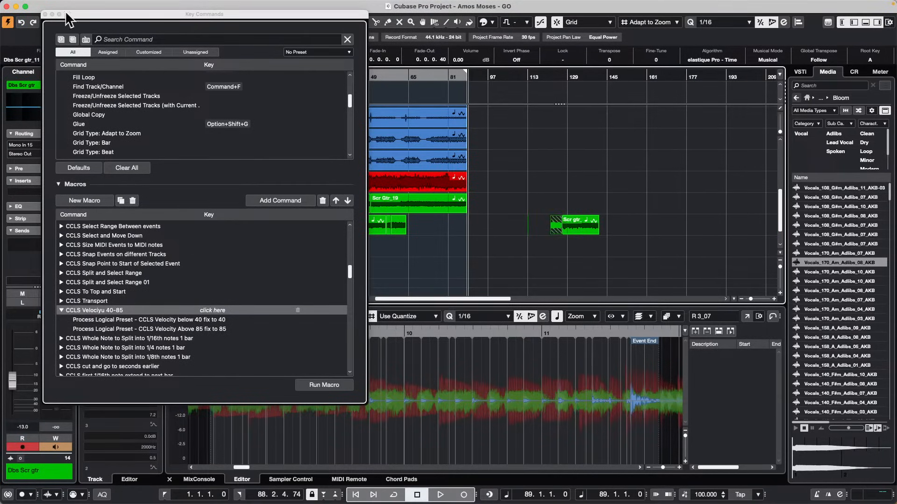
# Step: Create New Macro 04 and clear its name for renaming
pyautogui.click(92, 200)
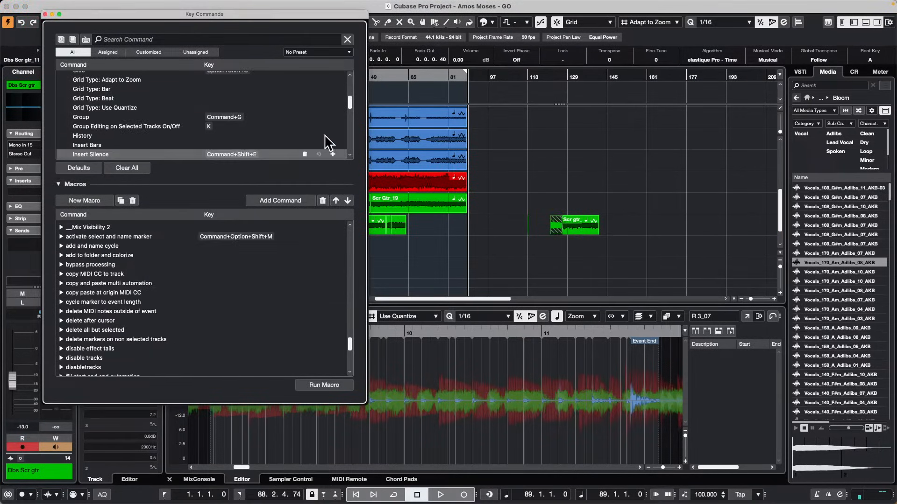
pyautogui.scroll(-15, 144, 320)
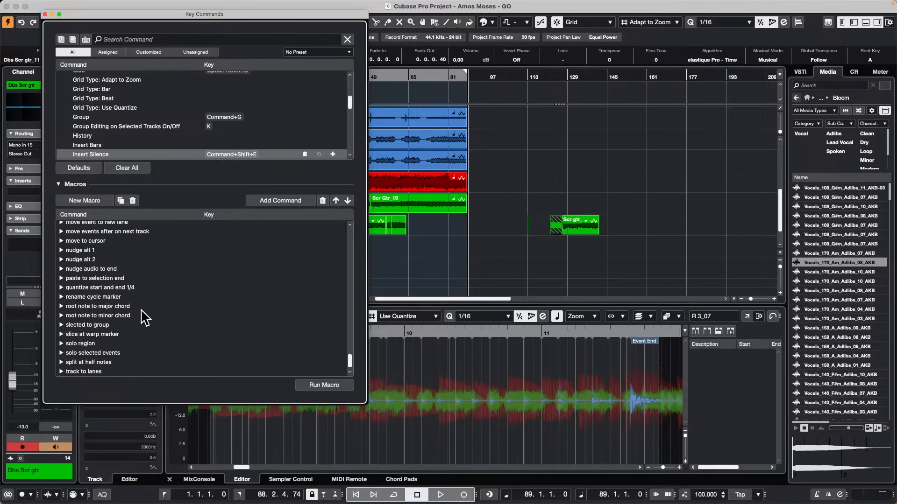
pyautogui.scroll(-10, 144, 313)
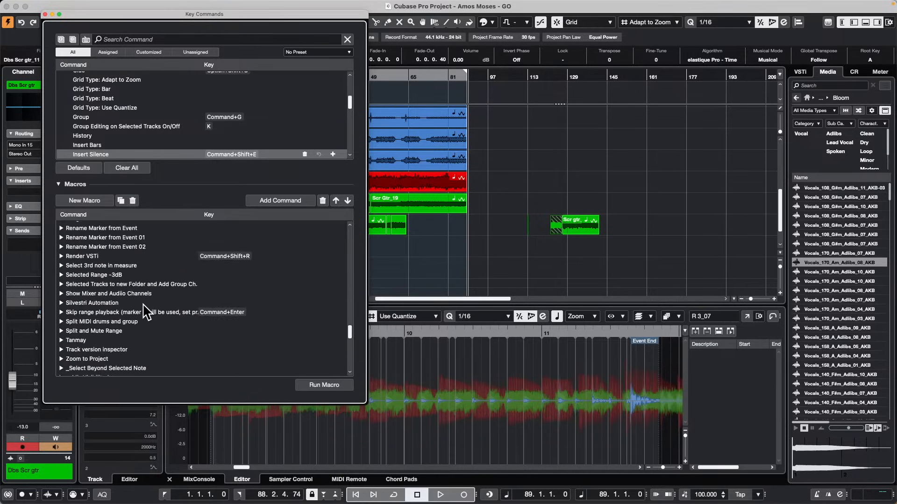
pyautogui.scroll(10, 143, 304)
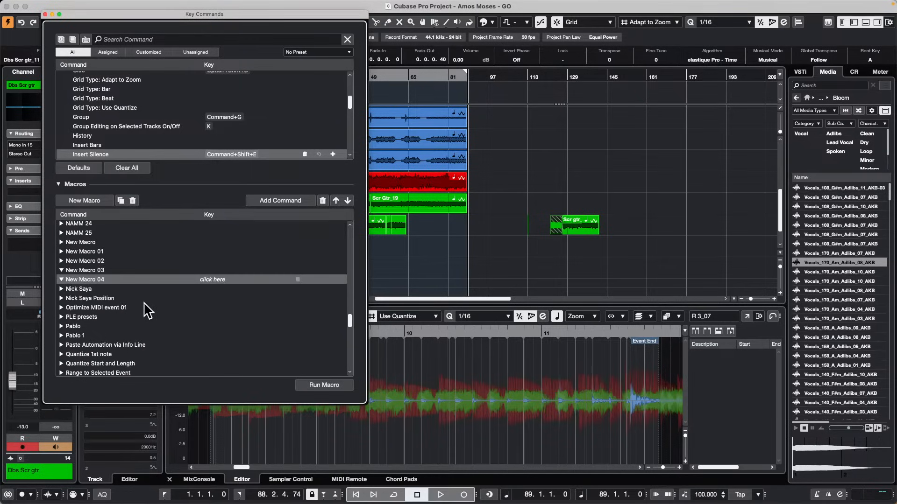
pyautogui.doubleClick(93, 276)
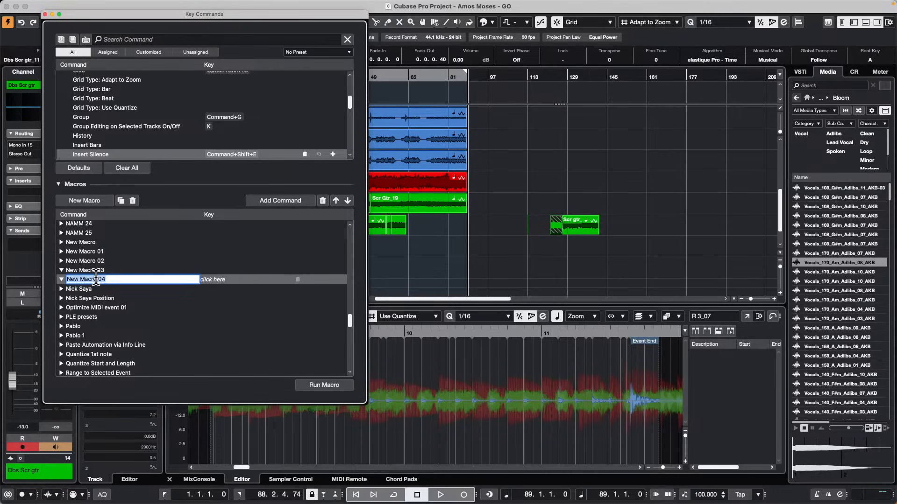
pyautogui.press('BackSpace')
# Step: Search the command list for 'move curs', then 'to end', then 'end'
pyautogui.click(135, 39)
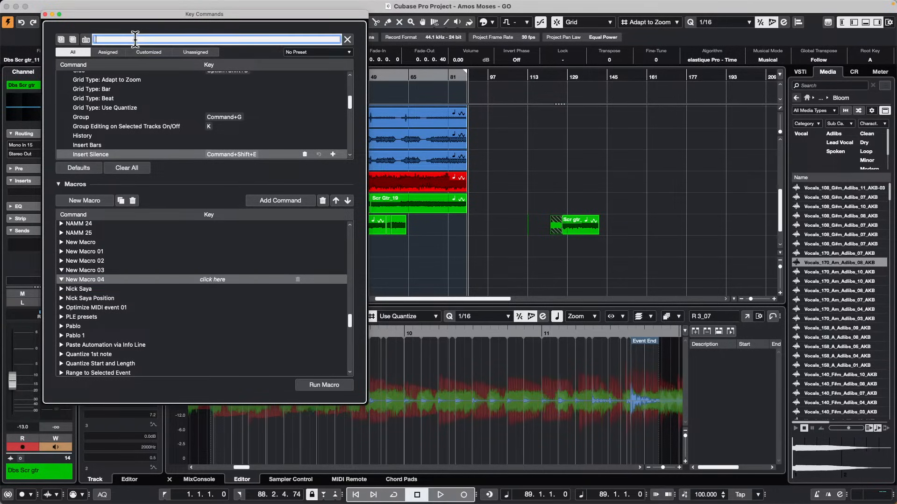
pyautogui.write('move ')
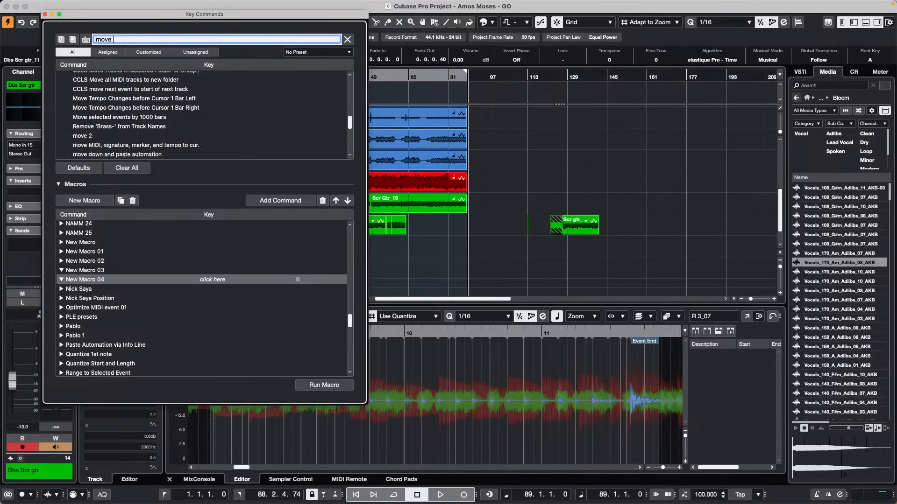
pyautogui.write('curs')
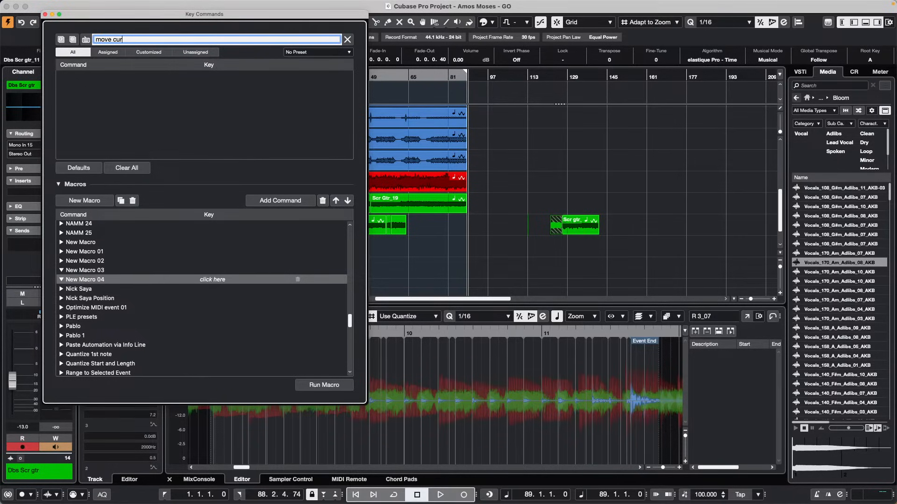
pyautogui.press('BackSpace')
pyautogui.press('BackSpace')
pyautogui.press('BackSpace')
pyautogui.press('BackSpace')
pyautogui.press('BackSpace')
pyautogui.press('BackSpace')
pyautogui.press('BackSpace')
pyautogui.press('BackSpace')
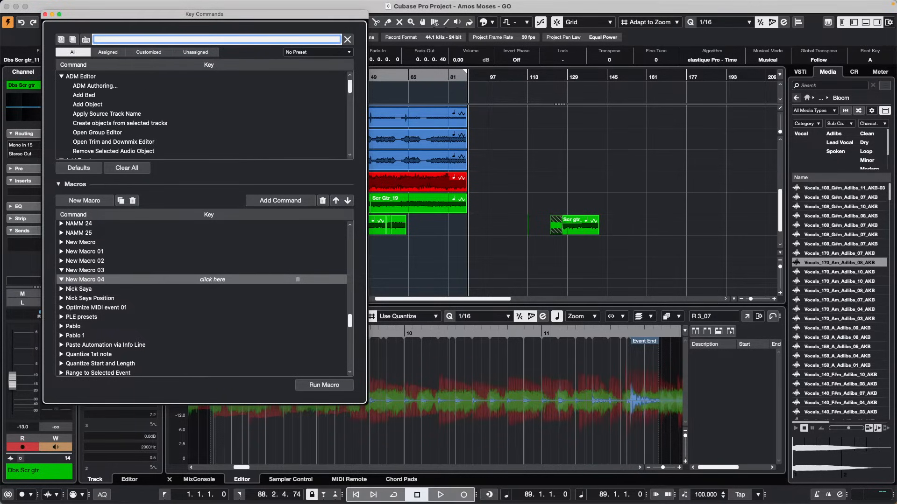
pyautogui.write('to end')
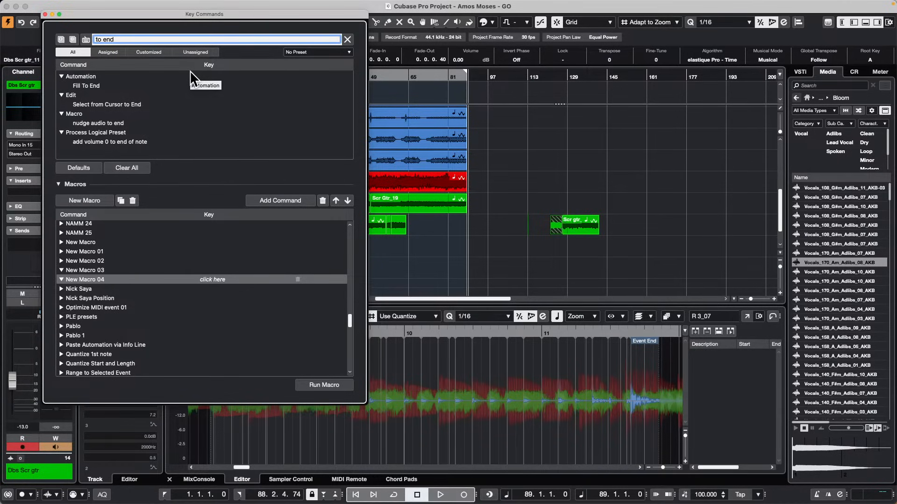
pyautogui.press('BackSpace')
pyautogui.press('BackSpace')
pyautogui.press('BackSpace')
pyautogui.press('BackSpace')
pyautogui.press('BackSpace')
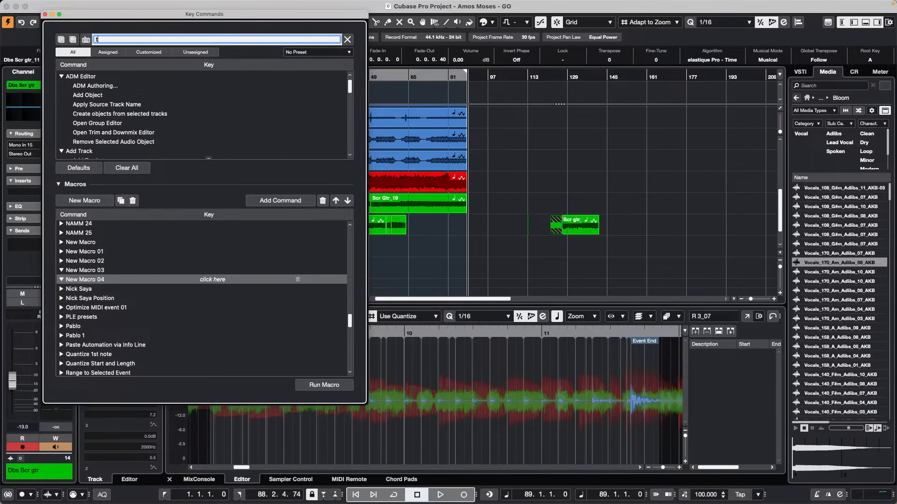
pyautogui.press('BackSpace')
pyautogui.write('end')
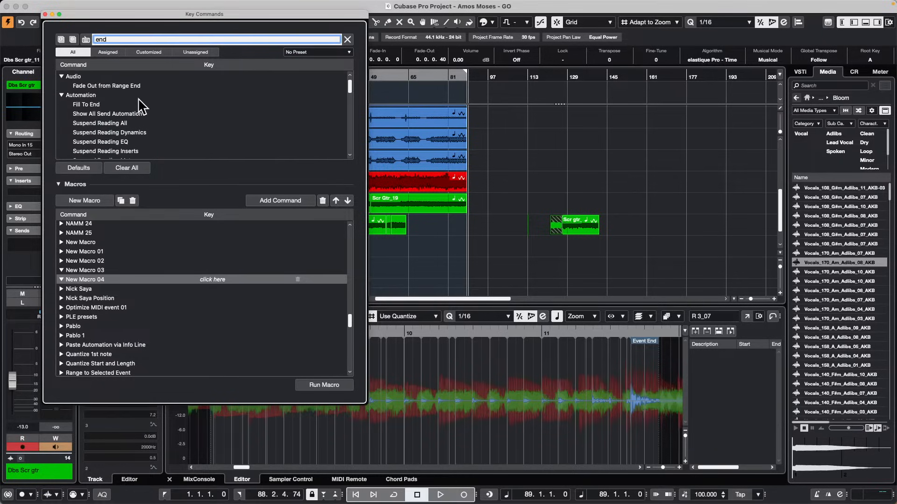
# Step: Browse the 'end' results, try 'vent end', then empty the search field
pyautogui.scroll(-10, 140, 101)
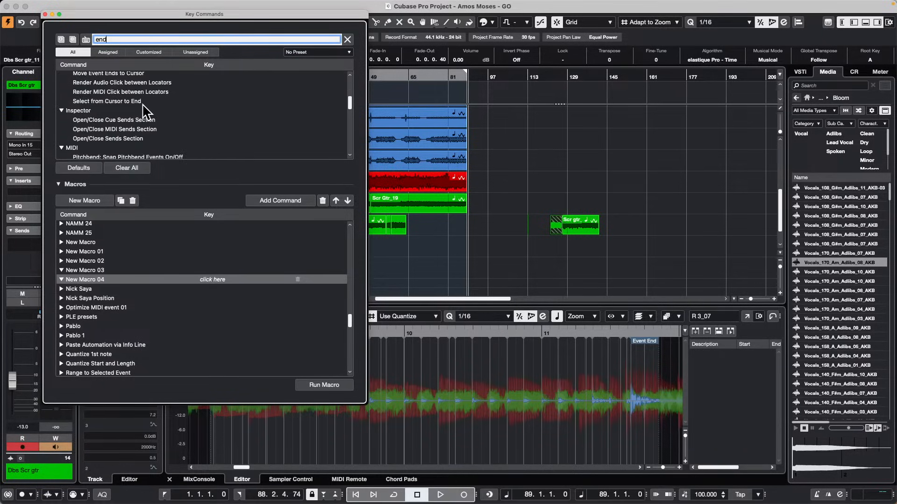
pyautogui.scroll(-8, 145, 111)
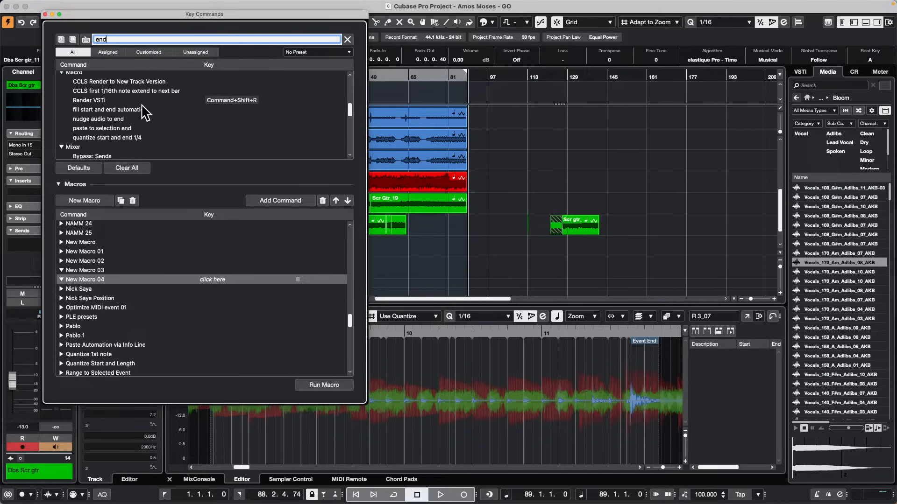
pyautogui.scroll(-6, 145, 111)
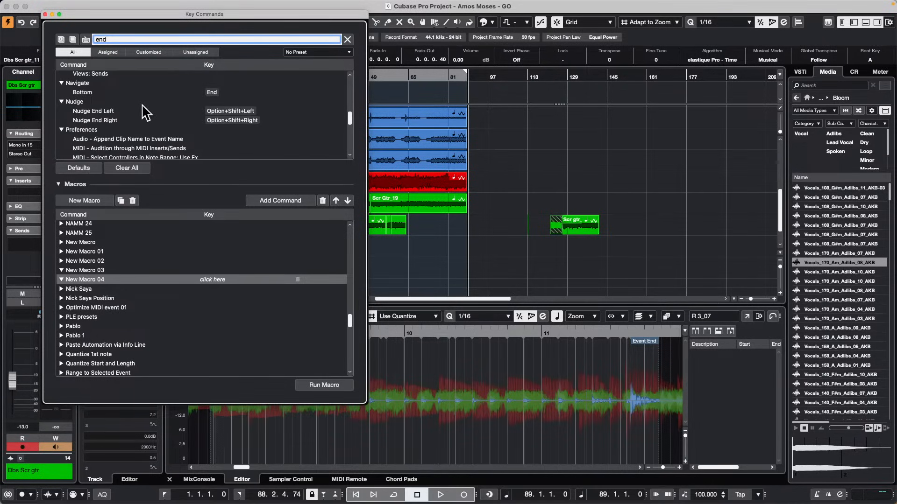
pyautogui.scroll(2, 147, 112)
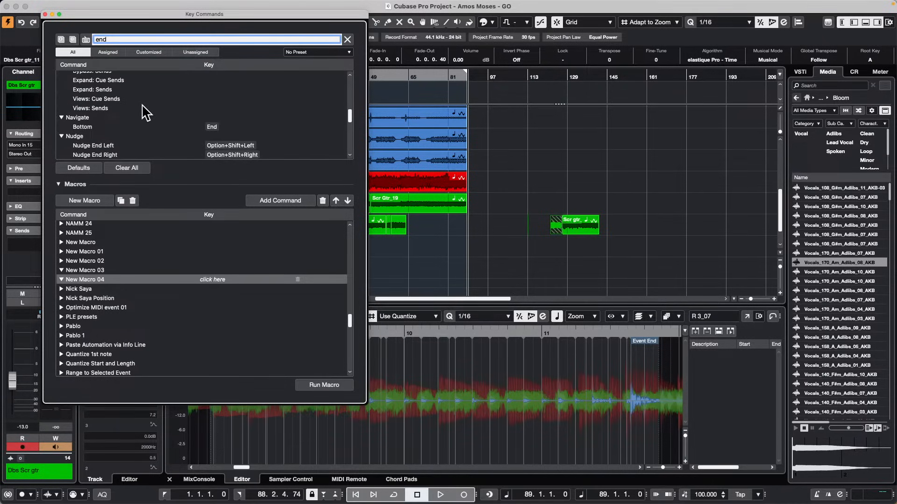
pyautogui.scroll(1, 147, 112)
pyautogui.scroll(-5, 146, 112)
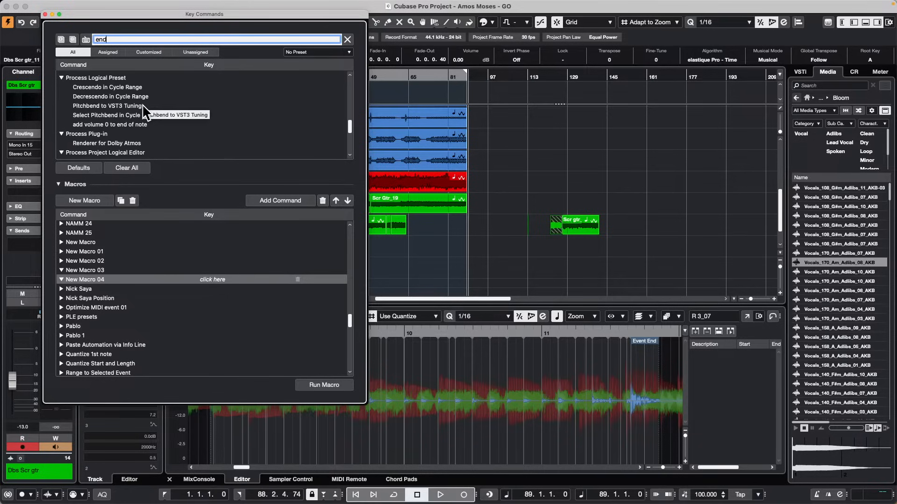
pyautogui.scroll(10, 145, 113)
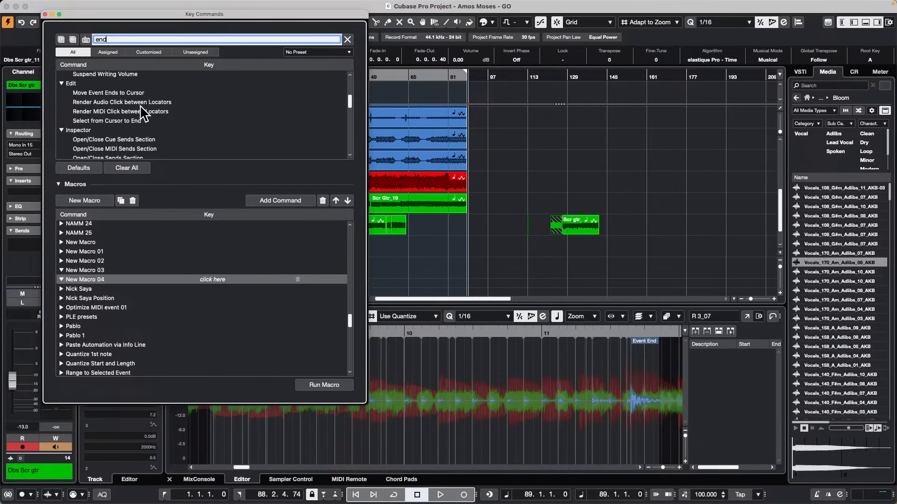
pyautogui.scroll(2, 143, 113)
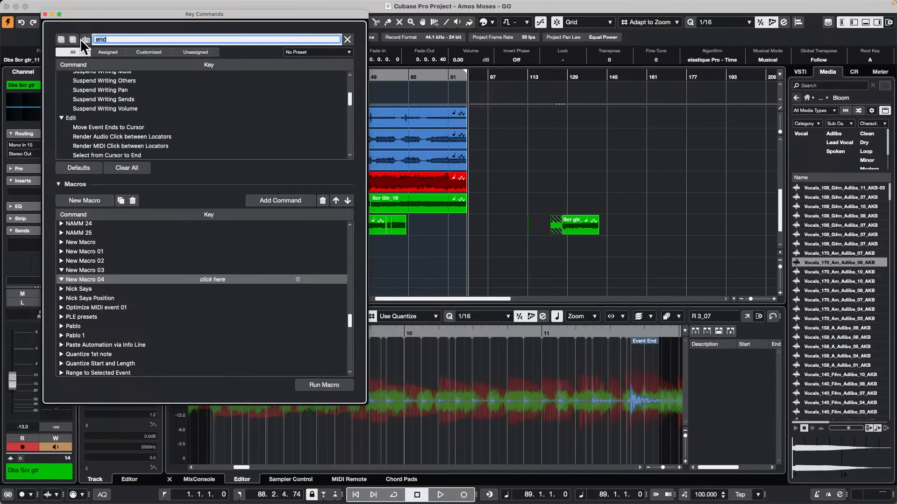
pyautogui.press('BackSpace')
pyautogui.press('BackSpace')
pyautogui.write('ven')
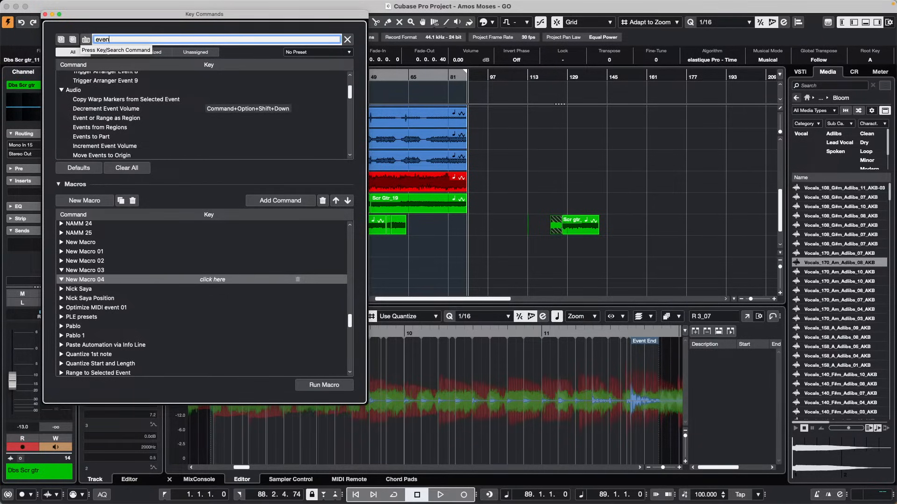
pyautogui.write('t')
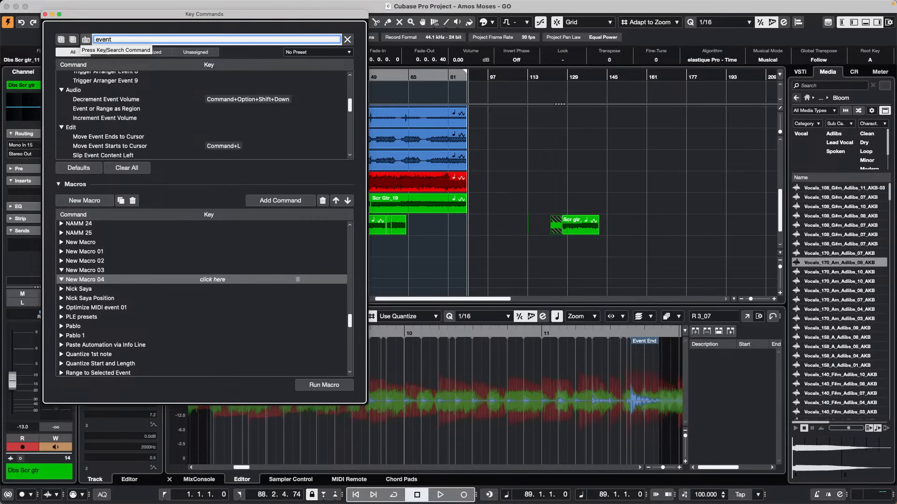
pyautogui.write(' end')
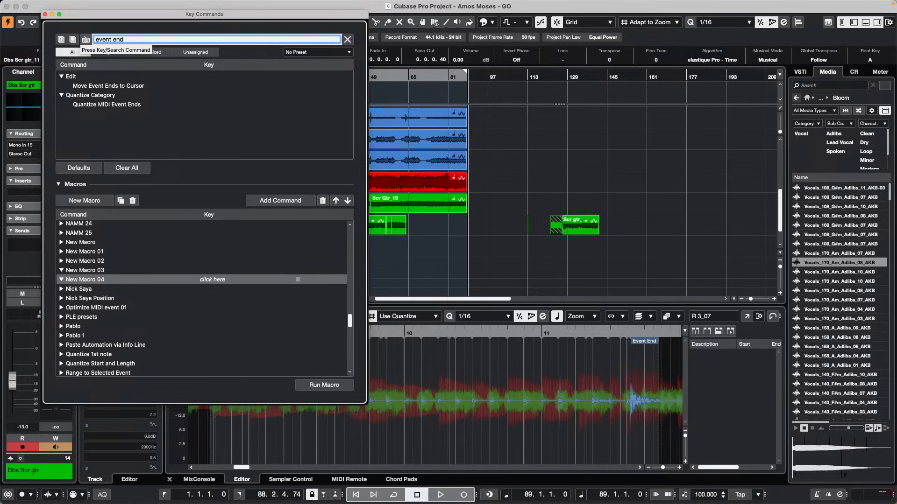
pyautogui.press('BackSpace')
pyautogui.press('BackSpace')
pyautogui.press('BackSpace')
pyautogui.press('BackSpace')
pyautogui.press('BackSpace')
pyautogui.press('BackSpace')
pyautogui.press('BackSpace')
pyautogui.press('BackSpace')
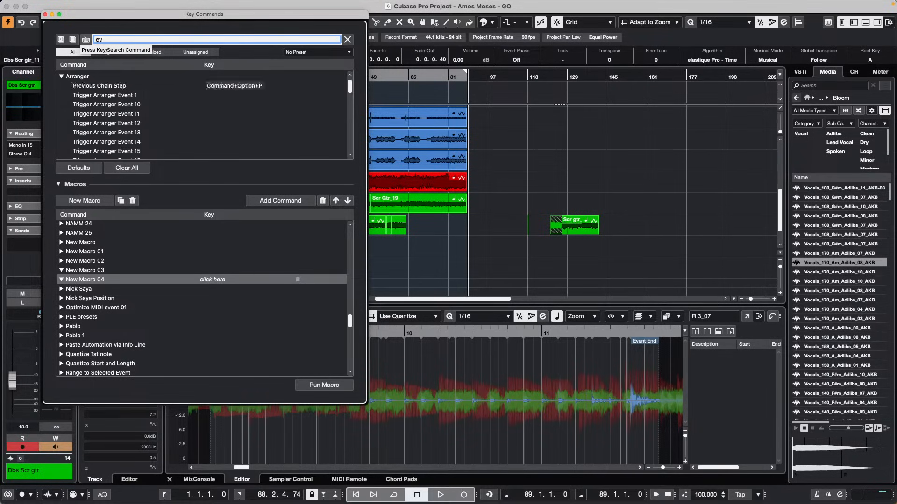
# Step: Expand and then collapse all command categories in the Key Commands list
pyautogui.click(62, 76)
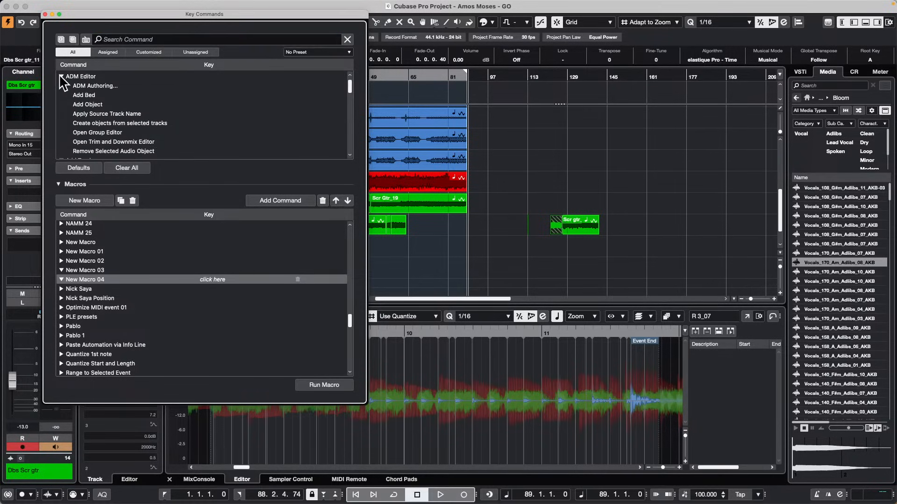
pyautogui.click(62, 38)
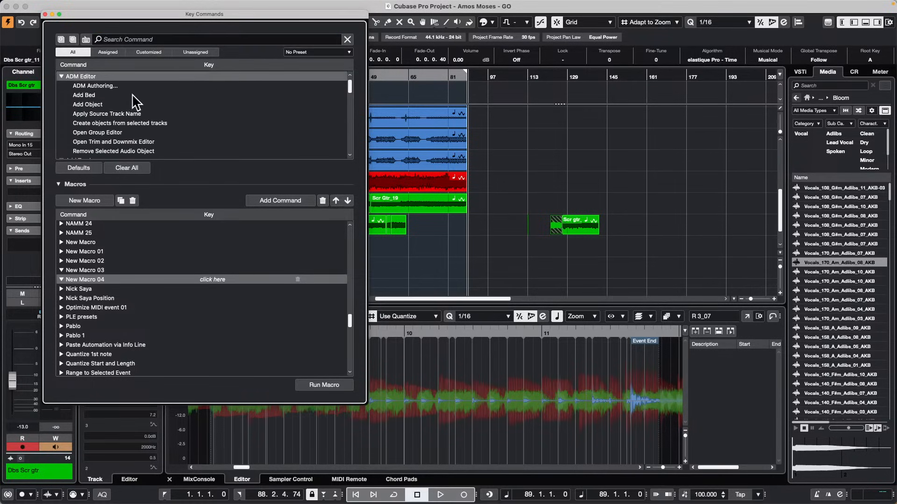
pyautogui.scroll(-3, 131, 97)
pyautogui.scroll(3, 131, 98)
pyautogui.click(72, 40)
pyautogui.scroll(-15, 141, 134)
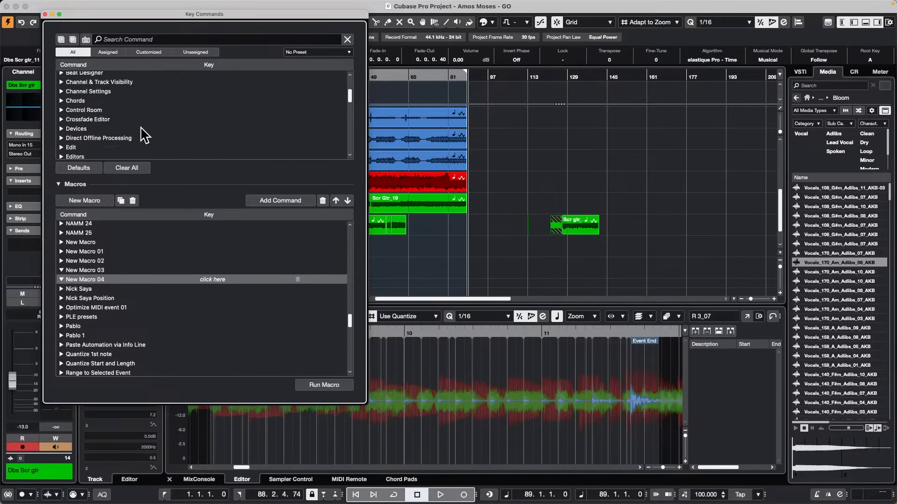
pyautogui.scroll(3, 140, 131)
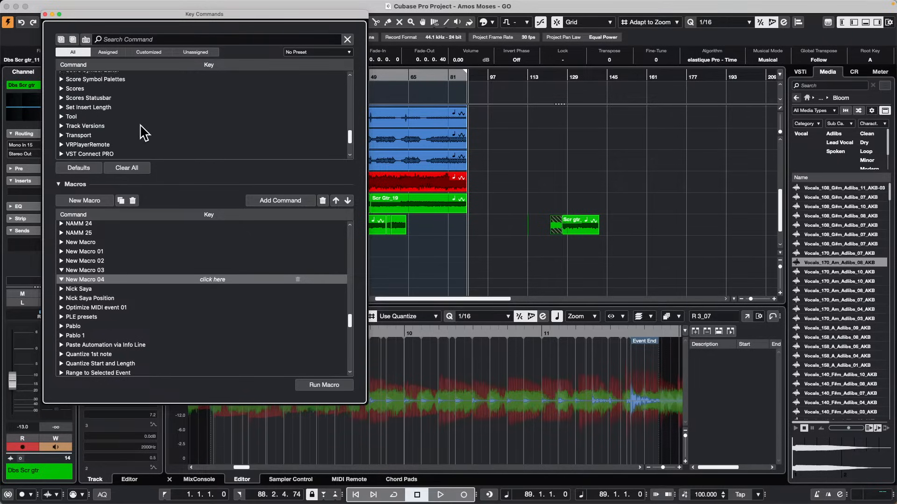
# Step: Expand the Transport category and select Locate Next Event
pyautogui.click(61, 118)
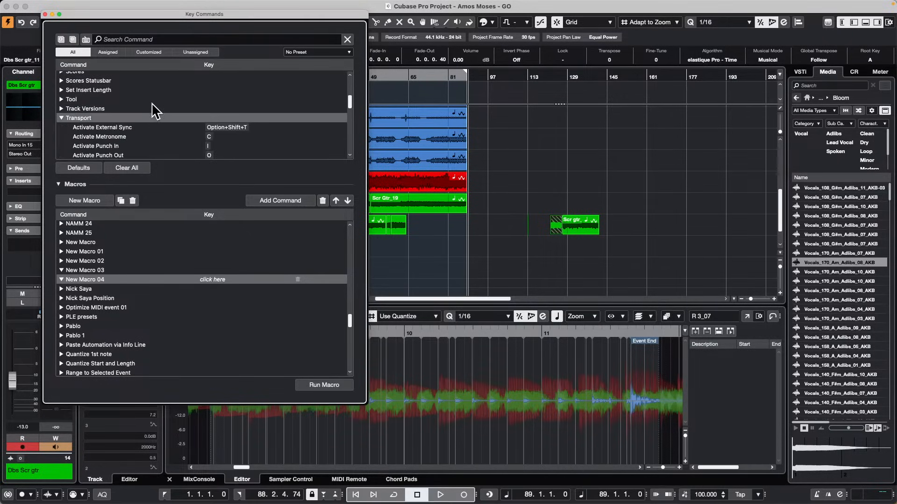
pyautogui.scroll(-3, 154, 110)
pyautogui.scroll(-2, 154, 111)
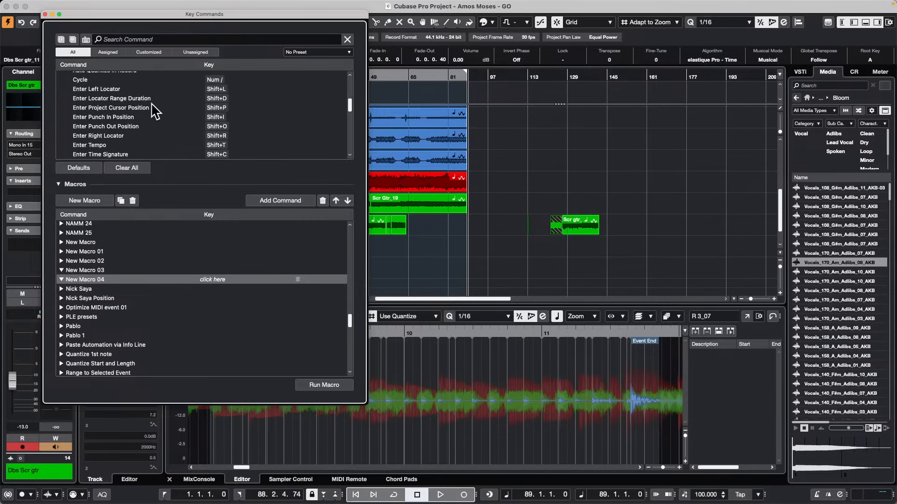
pyautogui.scroll(-4, 154, 111)
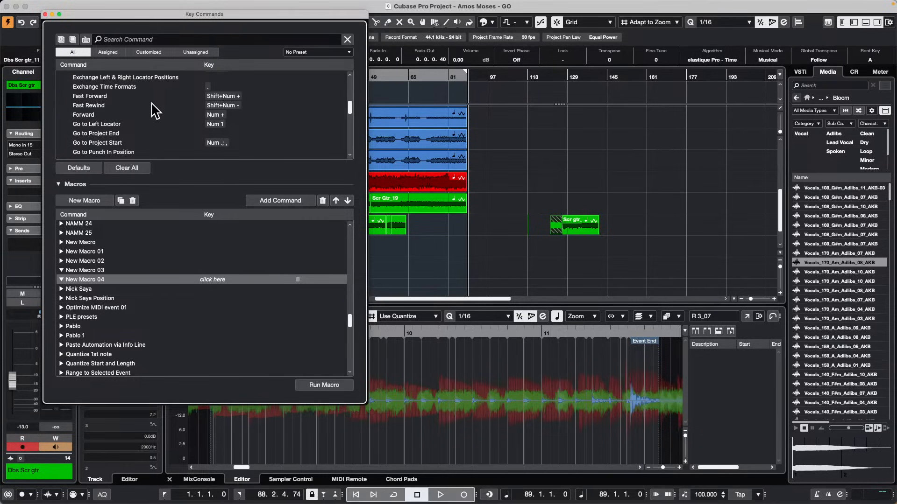
pyautogui.scroll(-1, 154, 111)
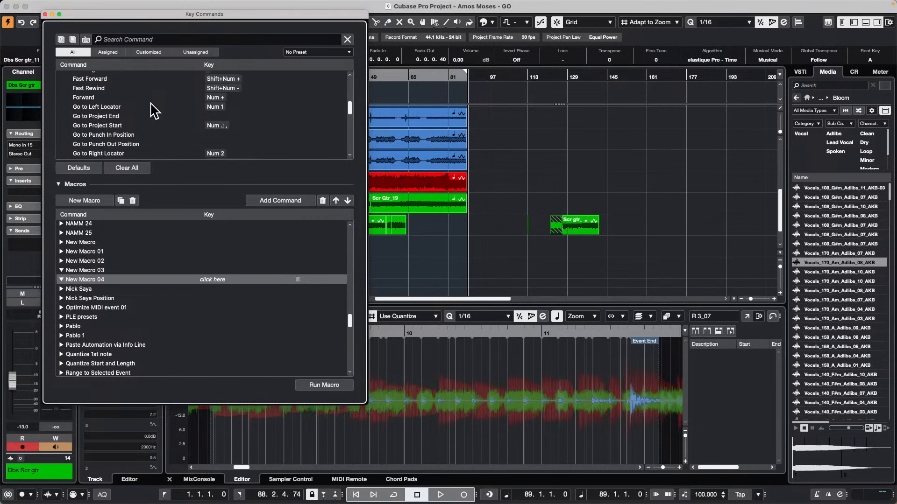
pyautogui.scroll(-2, 154, 111)
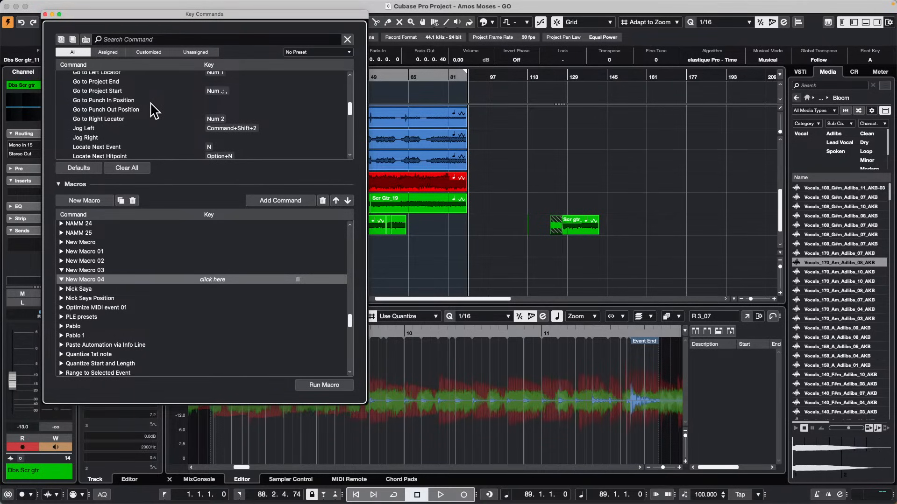
pyautogui.scroll(-2, 154, 111)
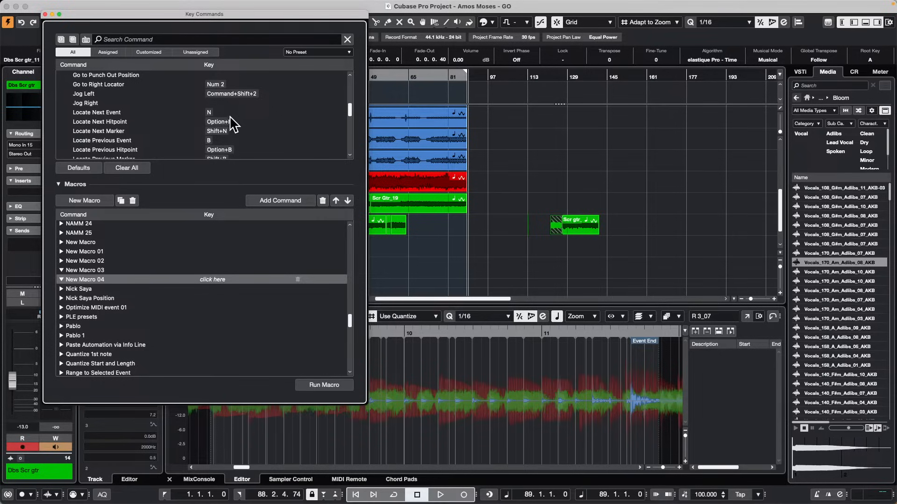
pyautogui.click(179, 111)
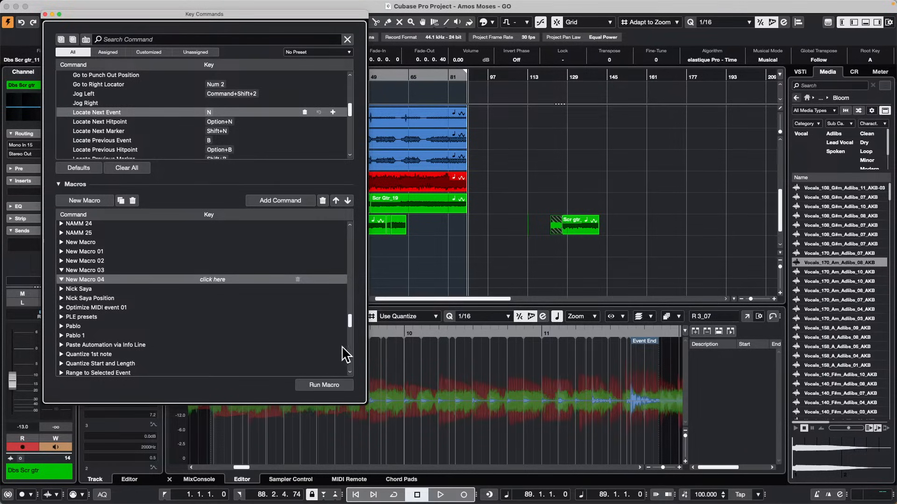
# Step: Add Transport - Locate Next Event as a step of New Macro 04
pyautogui.click(284, 201)
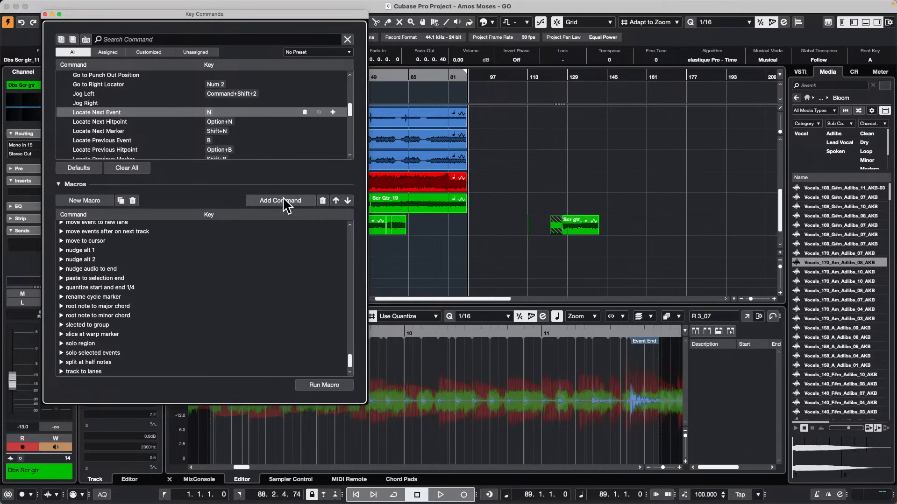
pyautogui.scroll(3, 194, 287)
pyautogui.scroll(20, 194, 287)
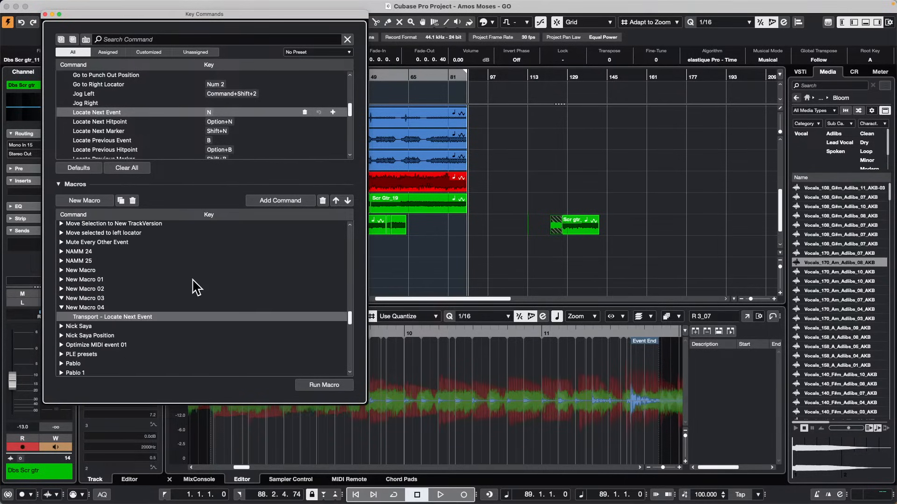
# Step: With the cursor at bar 119, run New Macro 04 twice, jumping first to 127.1.1.41
pyautogui.click(78, 307)
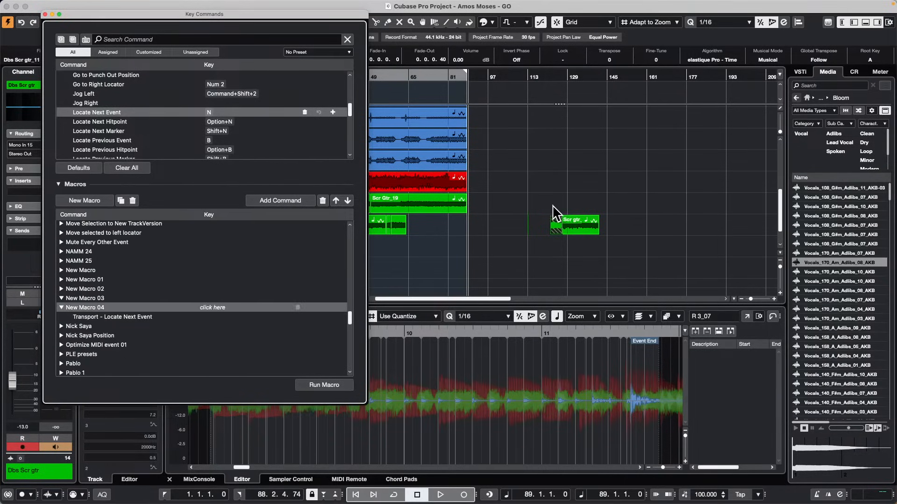
pyautogui.click(556, 231)
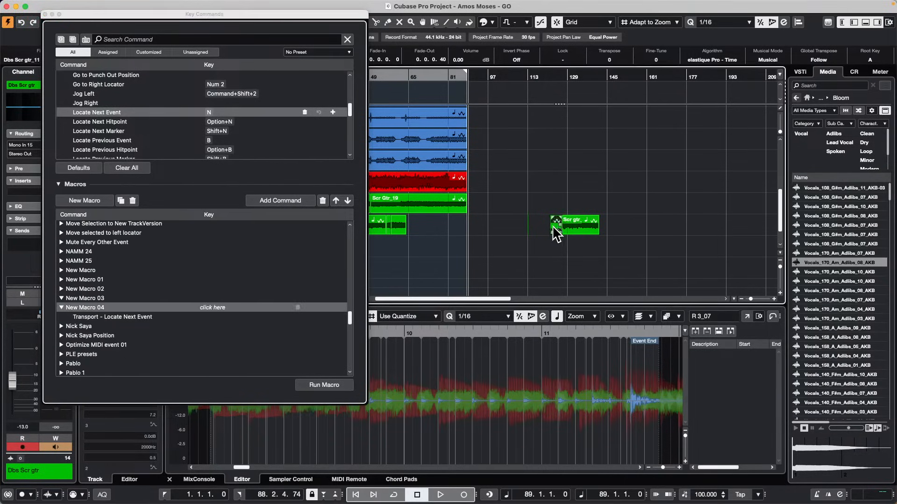
pyautogui.click(540, 80)
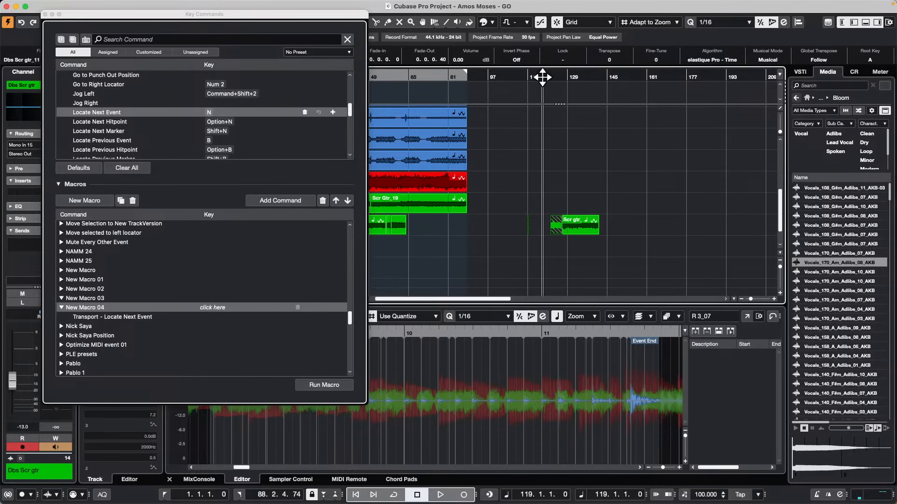
pyautogui.click(325, 386)
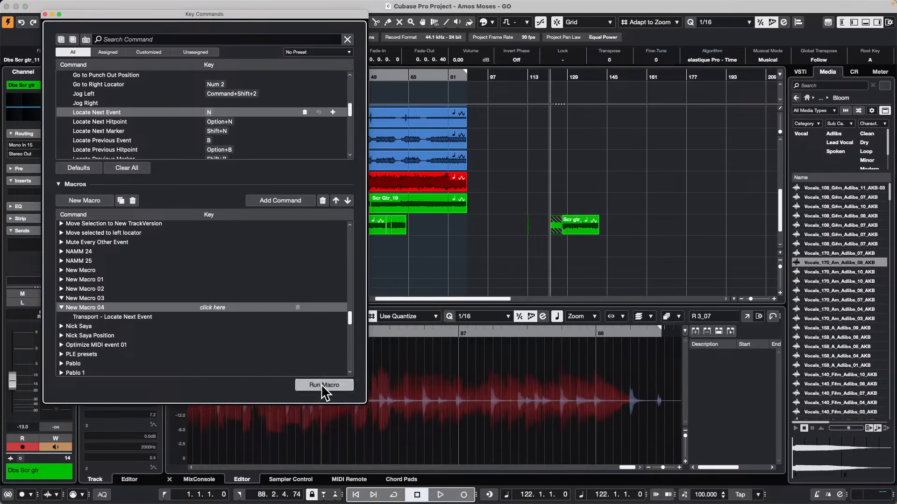
pyautogui.click(324, 386)
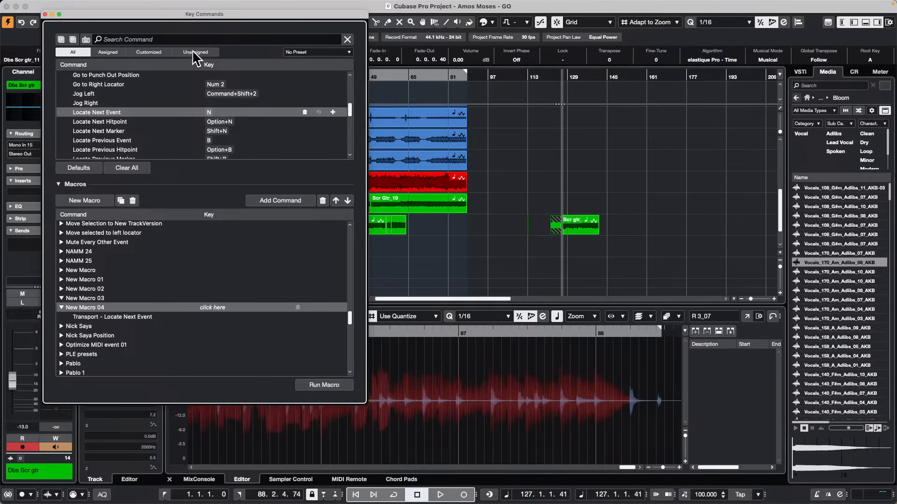
# Step: Search the commands for 'bottom', then 'mov', and add Move Events to Back to New Macro 04
pyautogui.click(150, 38)
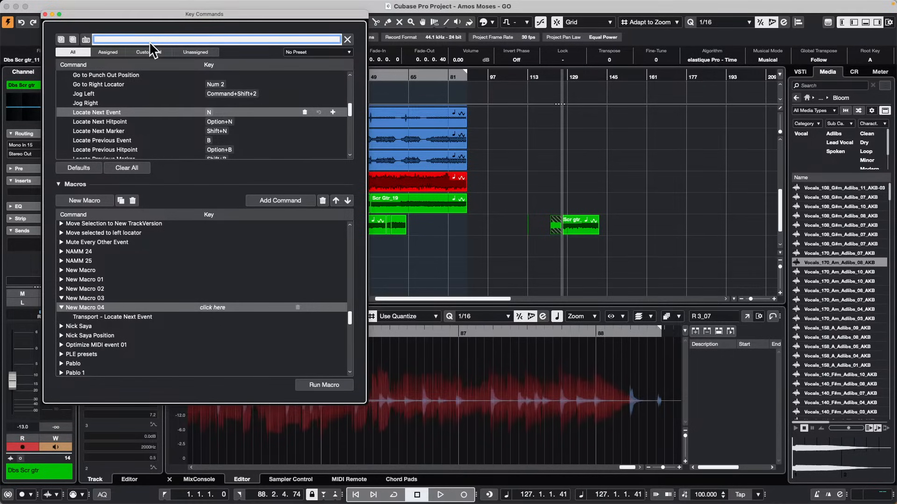
pyautogui.write('bo')
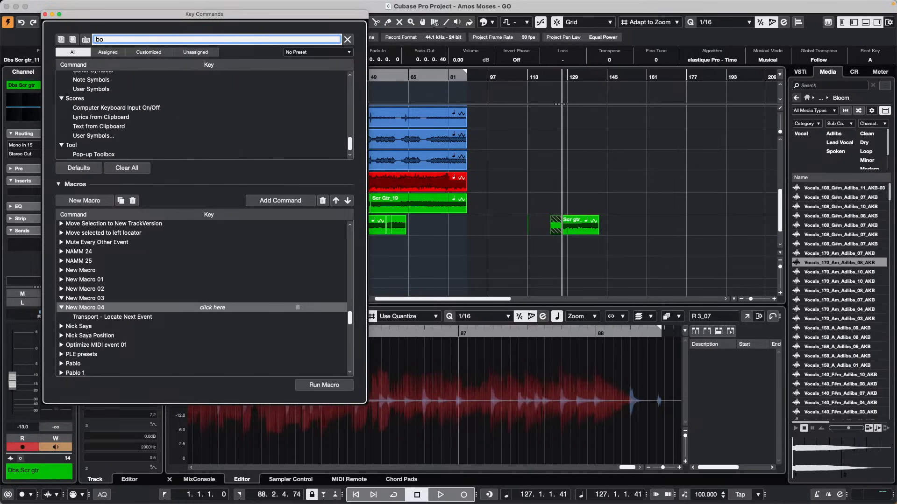
pyautogui.write('tt')
pyautogui.write('om')
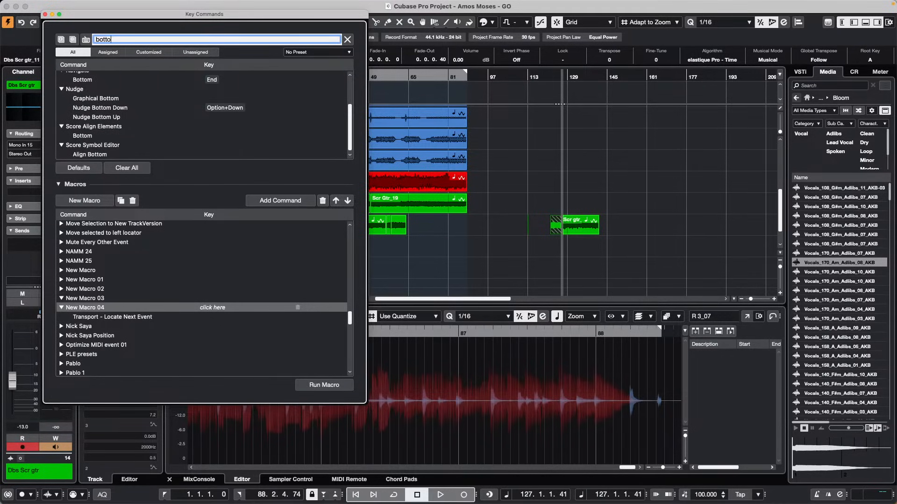
pyautogui.press('Return')
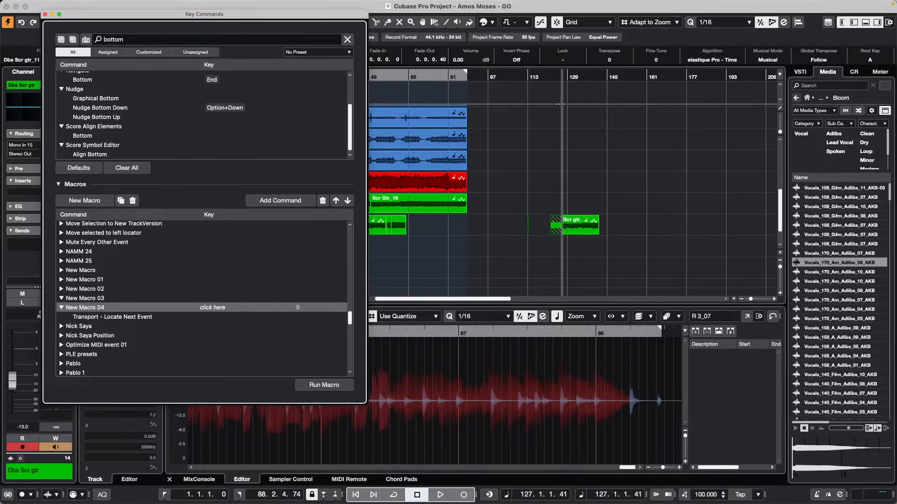
pyautogui.scroll(2, 117, 84)
pyautogui.scroll(3, 118, 83)
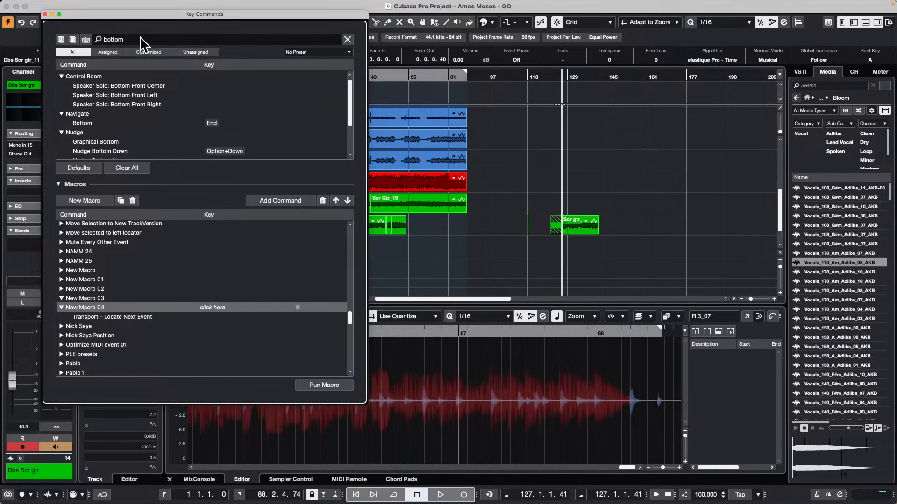
pyautogui.scroll(-5, 143, 89)
pyautogui.scroll(5, 143, 89)
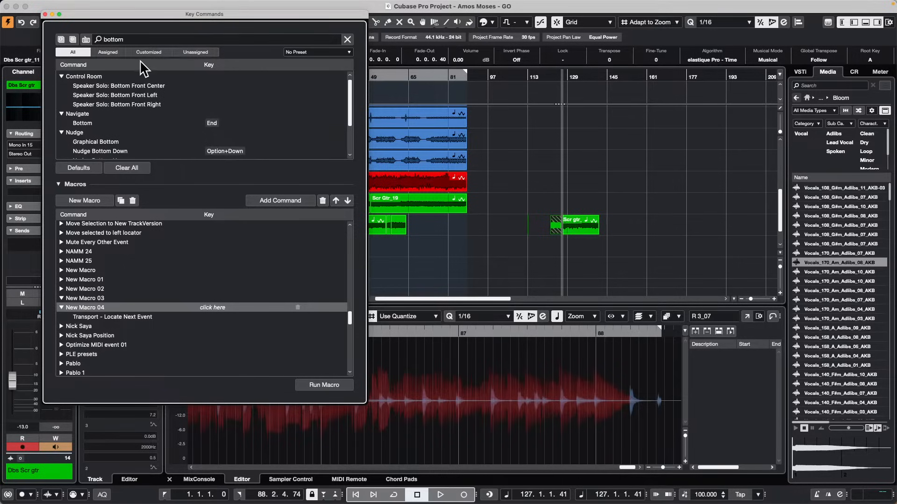
pyautogui.click(117, 39)
pyautogui.write('move')
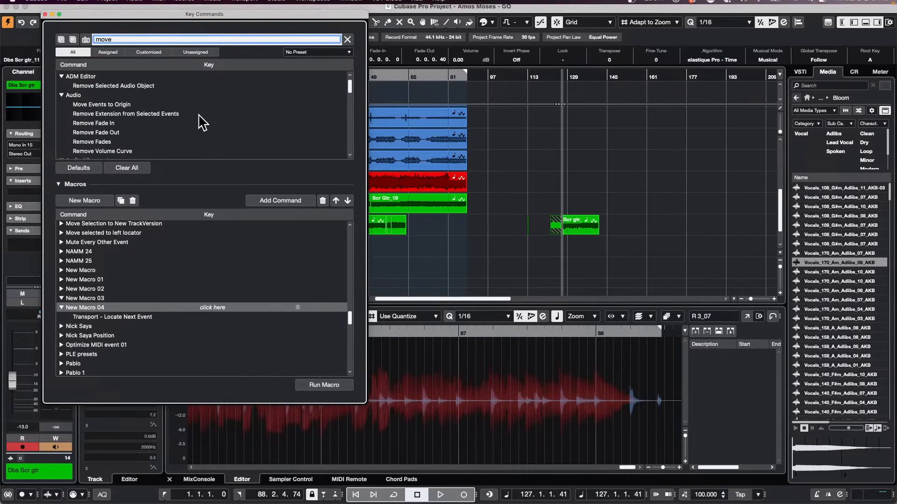
pyautogui.scroll(-4, 206, 133)
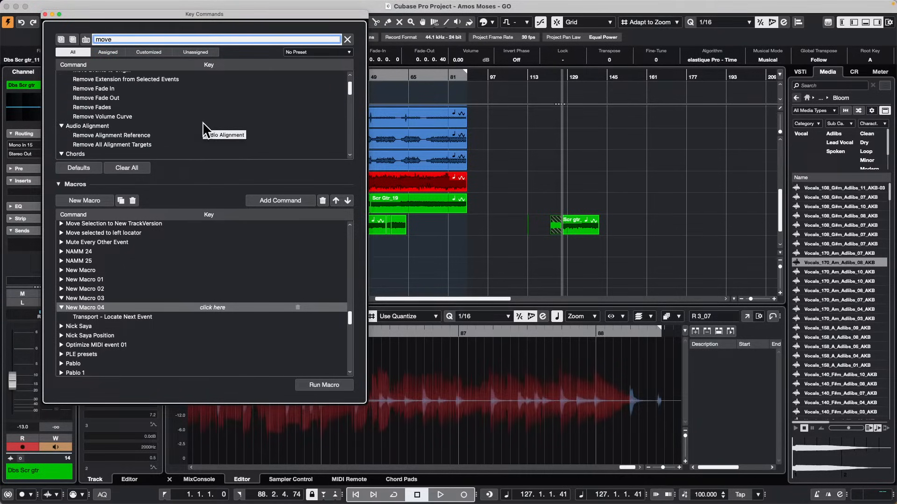
pyautogui.scroll(-3, 206, 132)
pyautogui.scroll(-5, 206, 132)
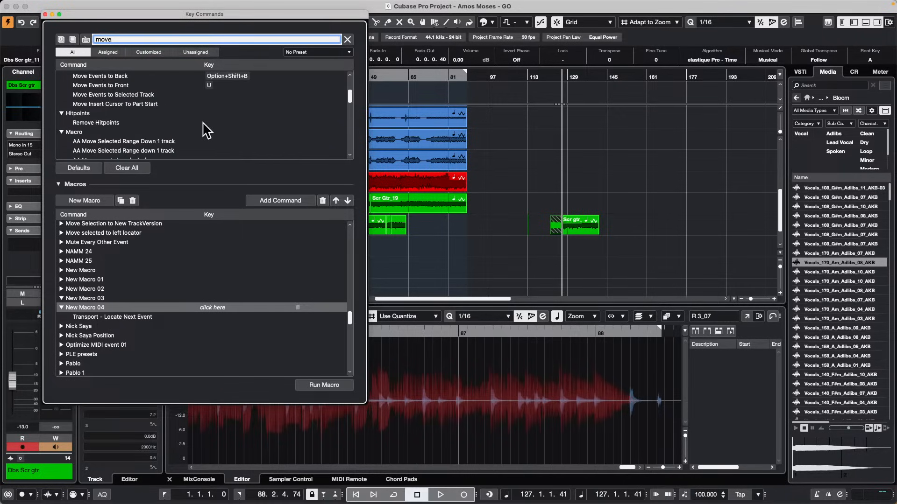
pyautogui.scroll(2, 203, 122)
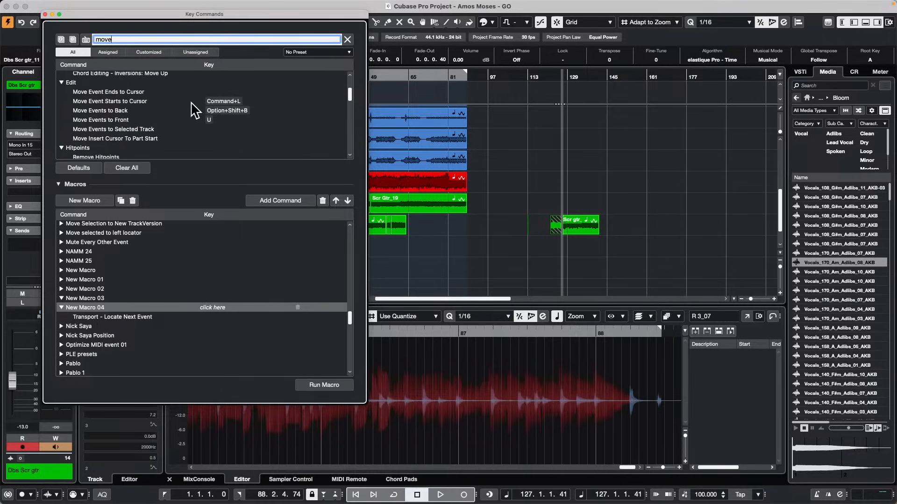
pyautogui.click(124, 111)
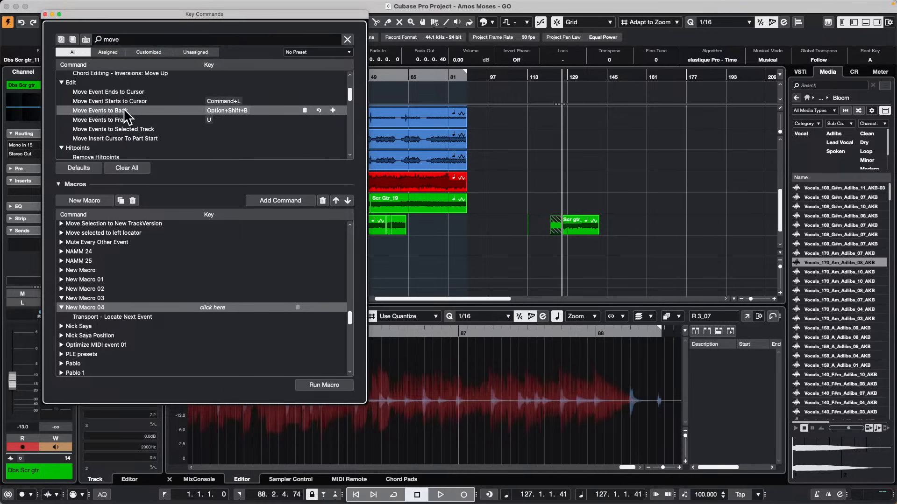
pyautogui.click(278, 206)
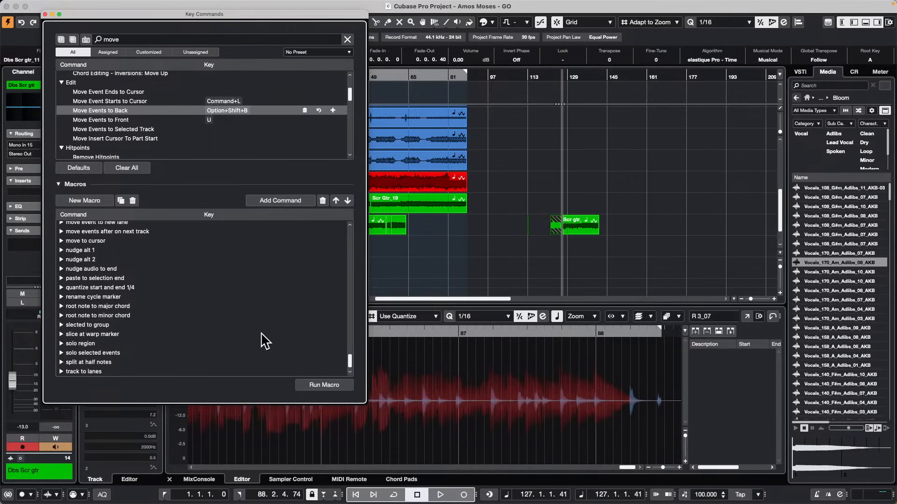
# Step: Zoom in on the overlapping guitar events and run New Macro 04 on them
pyautogui.moveTo(552, 76); pyautogui.dragTo(555, 88)
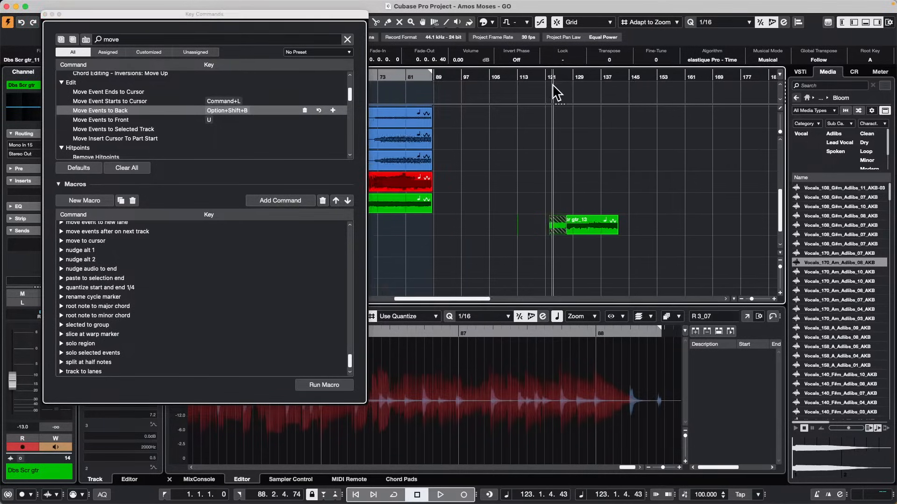
pyautogui.scroll(15, 216, 280)
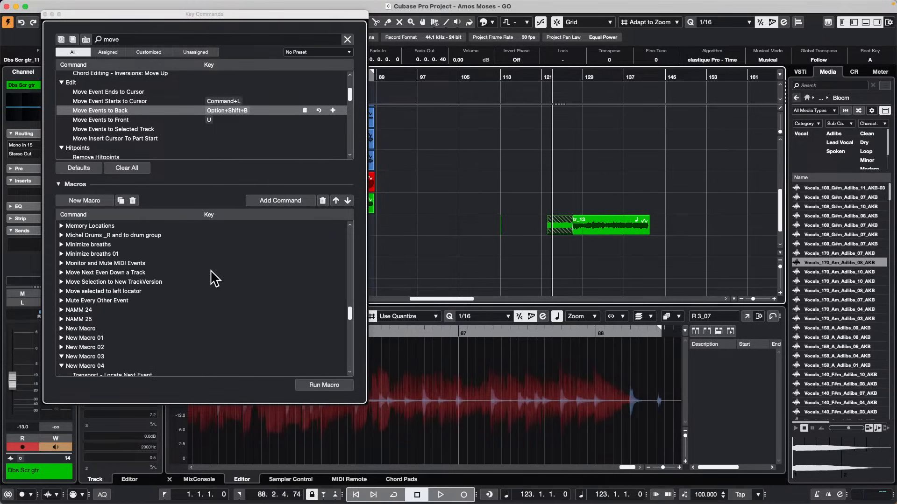
pyautogui.scroll(-5, 214, 279)
pyautogui.click(86, 276)
pyautogui.click(87, 275)
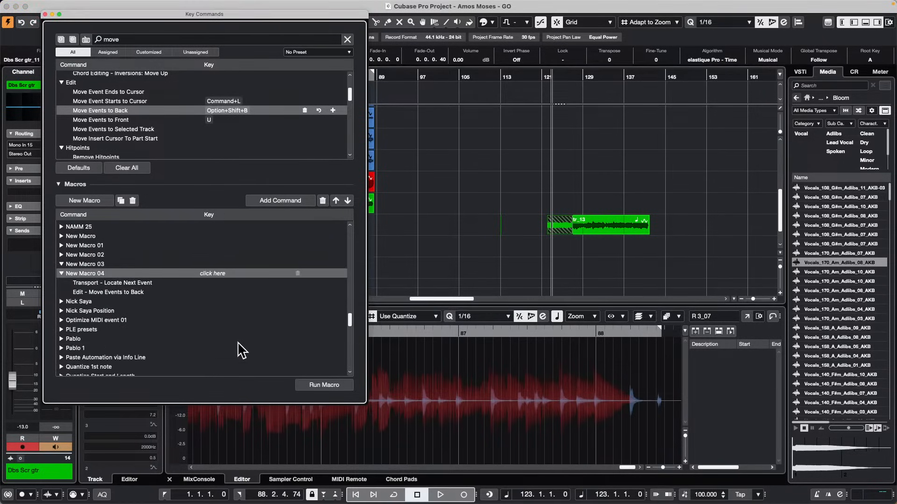
pyautogui.click(321, 385)
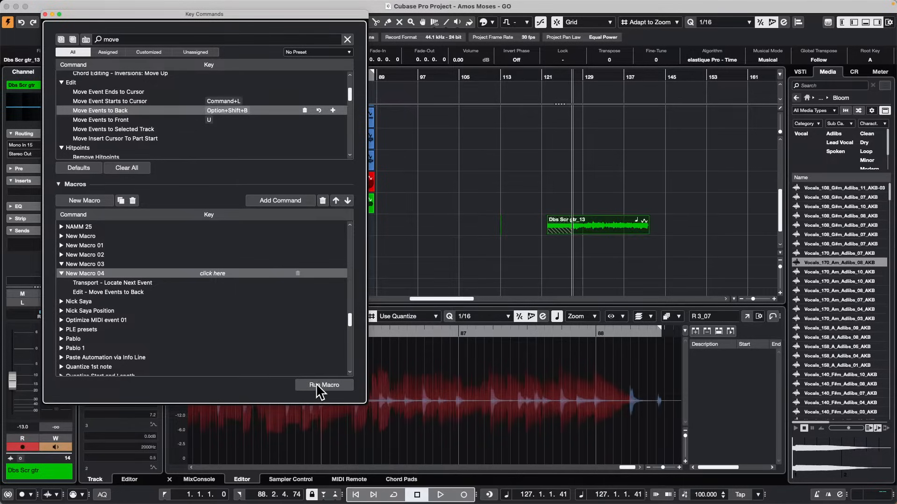
# Step: Search 'event starts' and add Move Event Starts to Cursor to New Macro 04
pyautogui.doubleClick(126, 39)
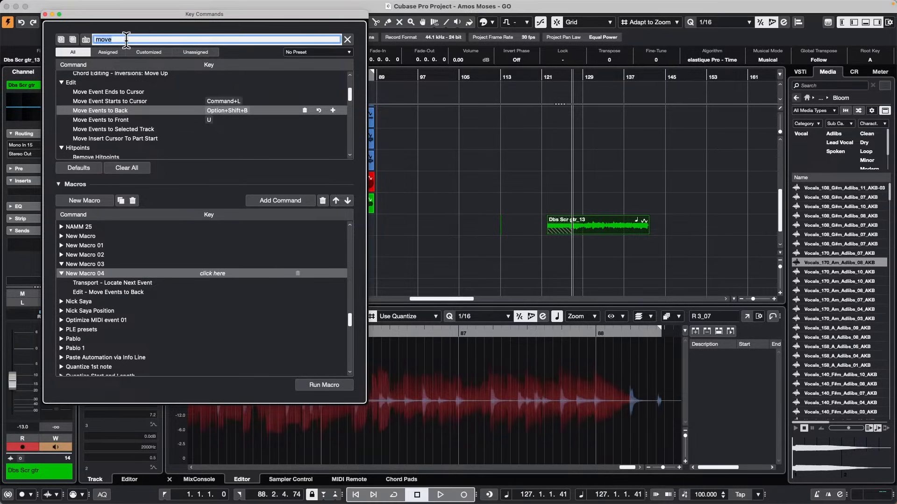
pyautogui.write('event st')
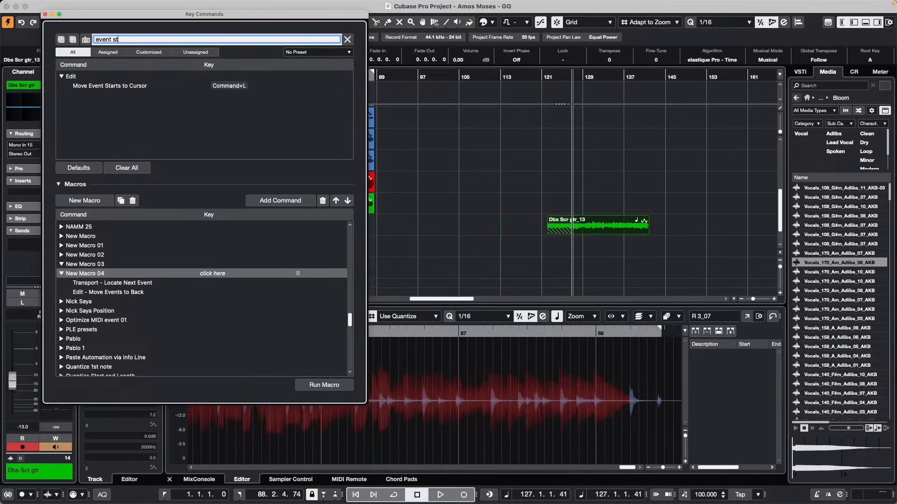
pyautogui.write('arts t')
pyautogui.click(114, 86)
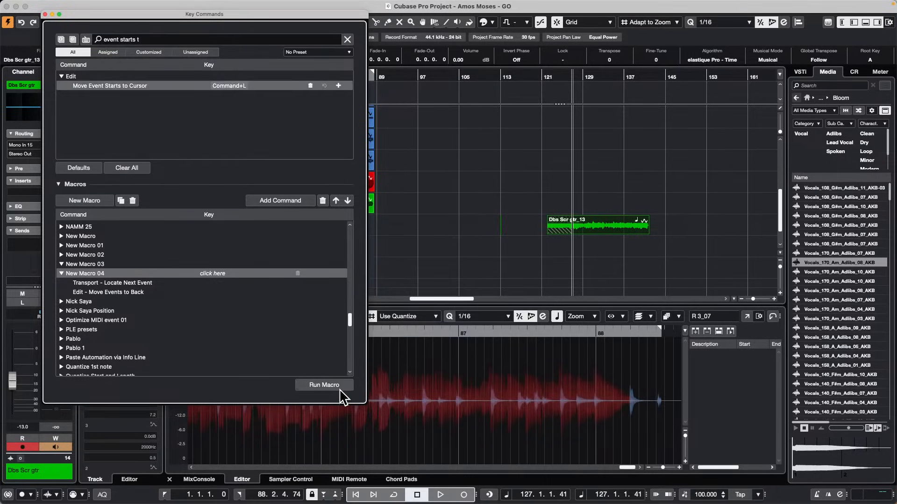
pyautogui.click(274, 201)
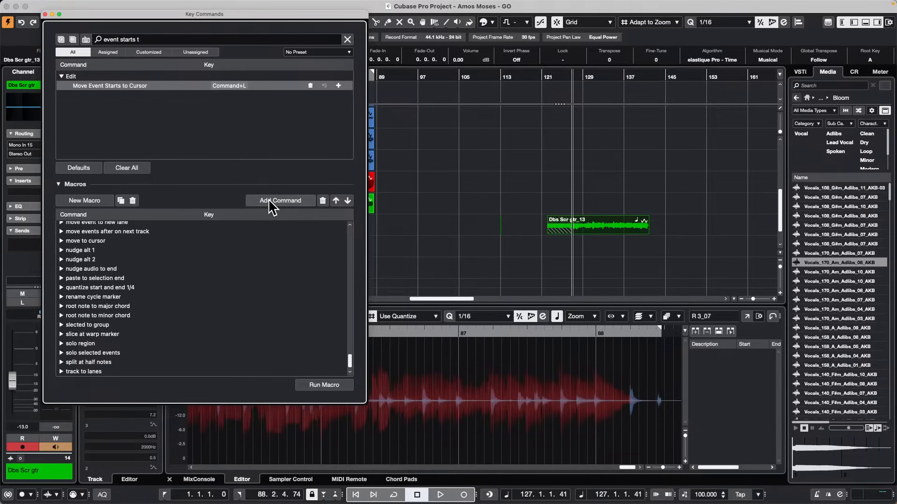
# Step: Undo the previous test, move the short event to overlap Dbs Scr gtr_13 at bar 122, and run the macro
pyautogui.scroll(15, 260, 289)
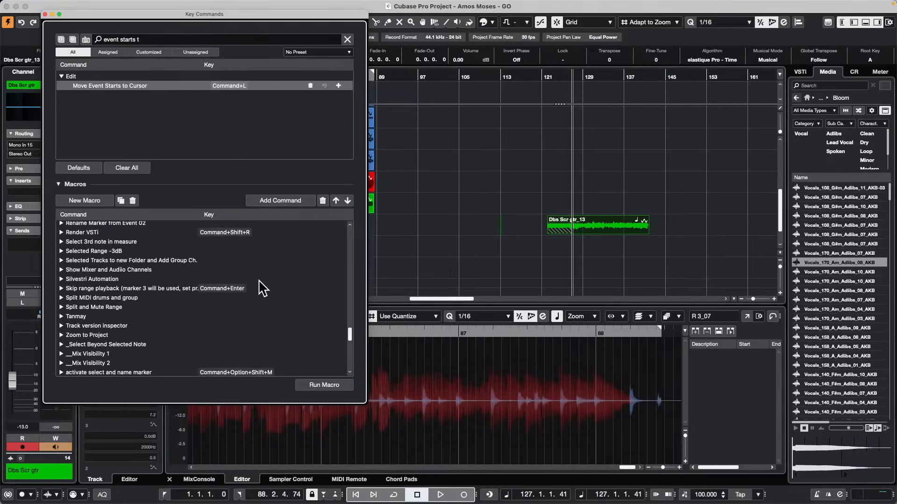
pyautogui.scroll(6, 260, 289)
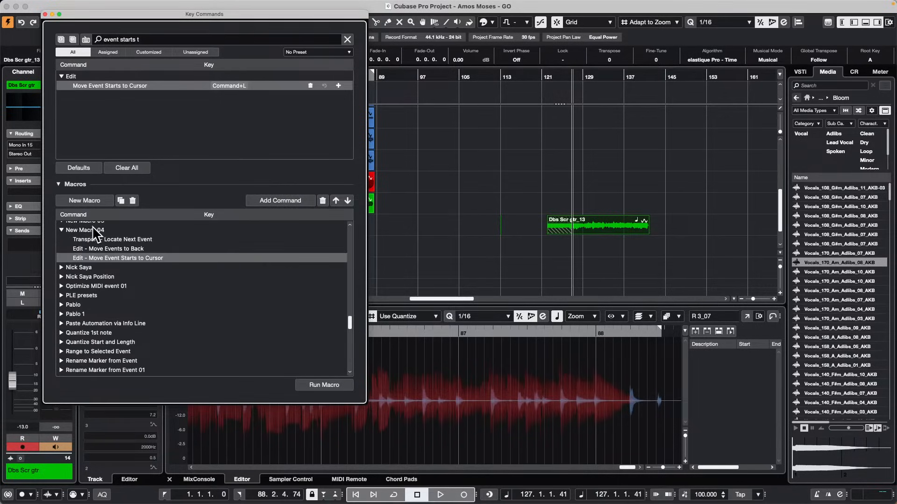
pyautogui.click(95, 232)
pyautogui.click(562, 239)
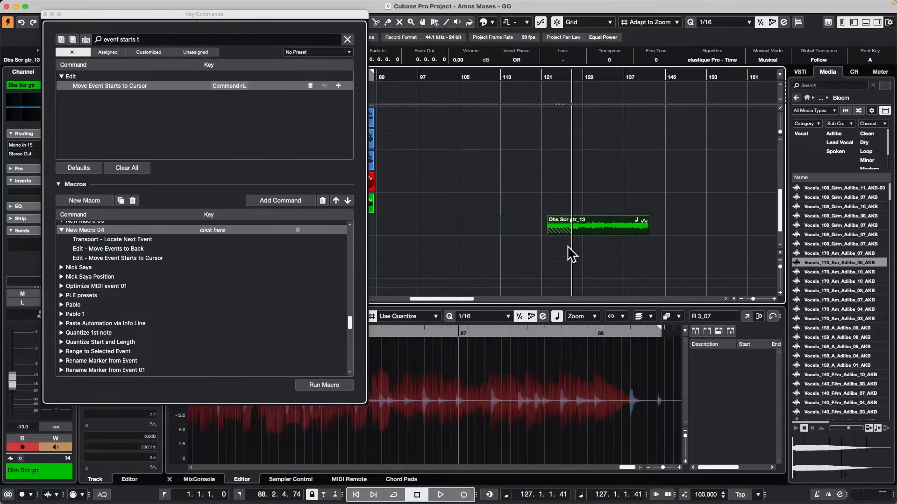
pyautogui.press('super+z')
pyautogui.press('super+z')
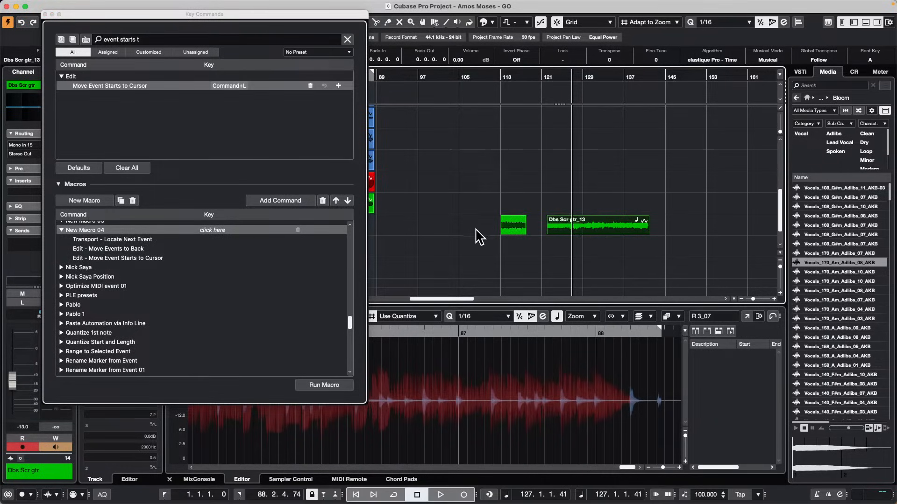
pyautogui.moveTo(513, 232)
pyautogui.mouseDown()
pyautogui.moveTo(564, 234)
pyautogui.moveTo(546, 232)
pyautogui.mouseUp()
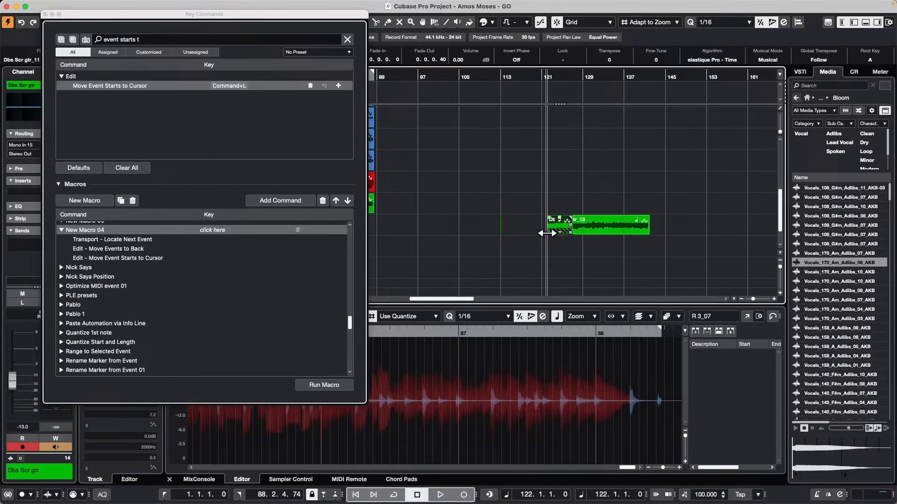
pyautogui.click(100, 234)
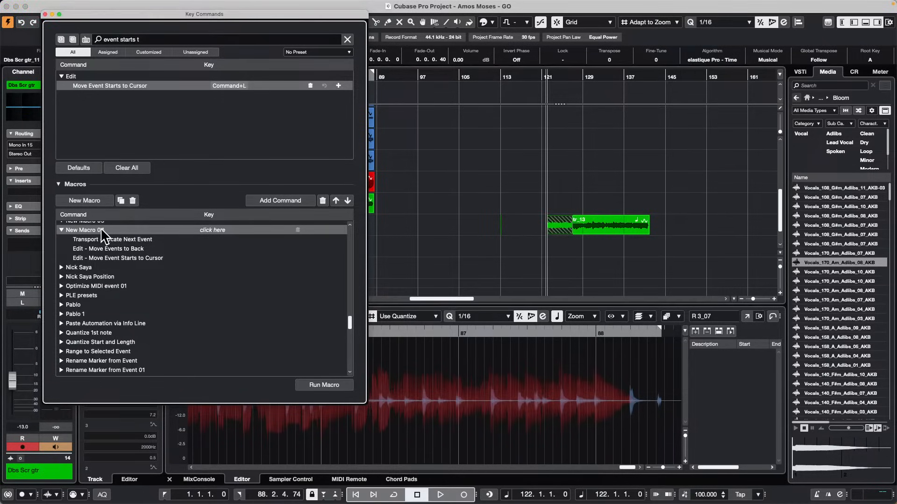
pyautogui.click(324, 385)
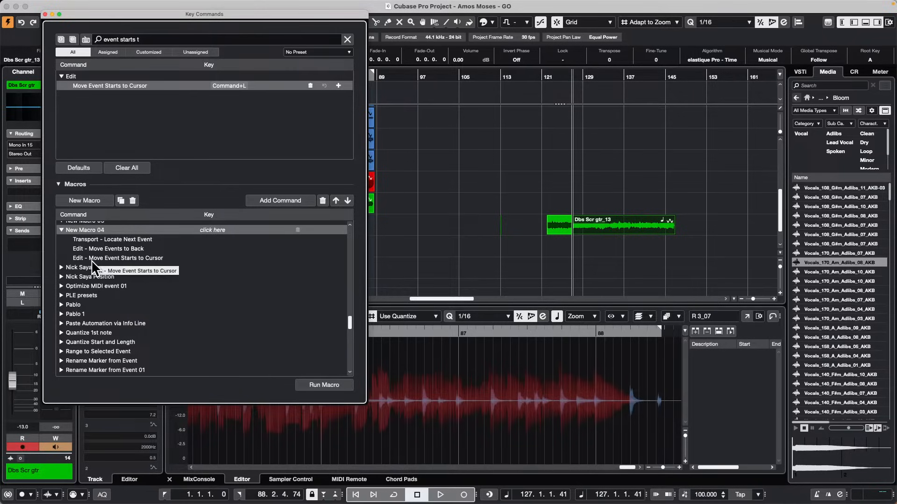
# Step: Rename New Macro 04 to 'CCLS move overlapping events next to each other'
pyautogui.doubleClick(98, 229)
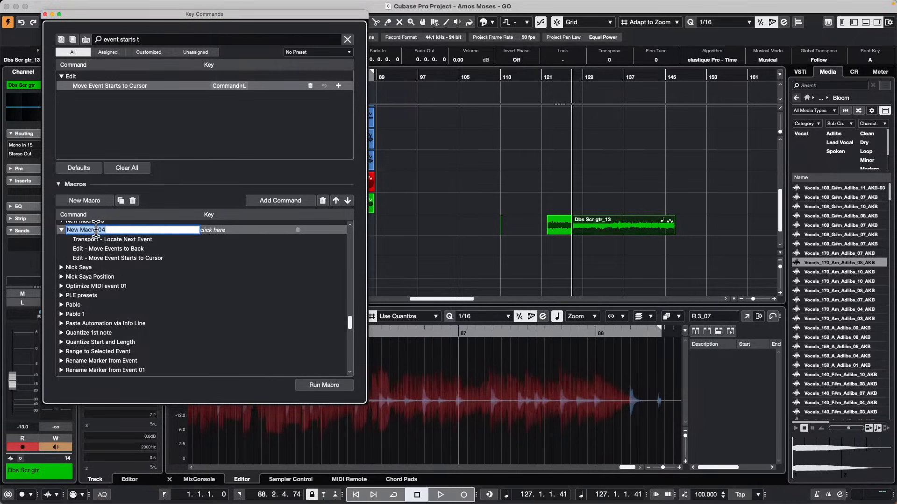
pyautogui.write('CCLS move overlapping ')
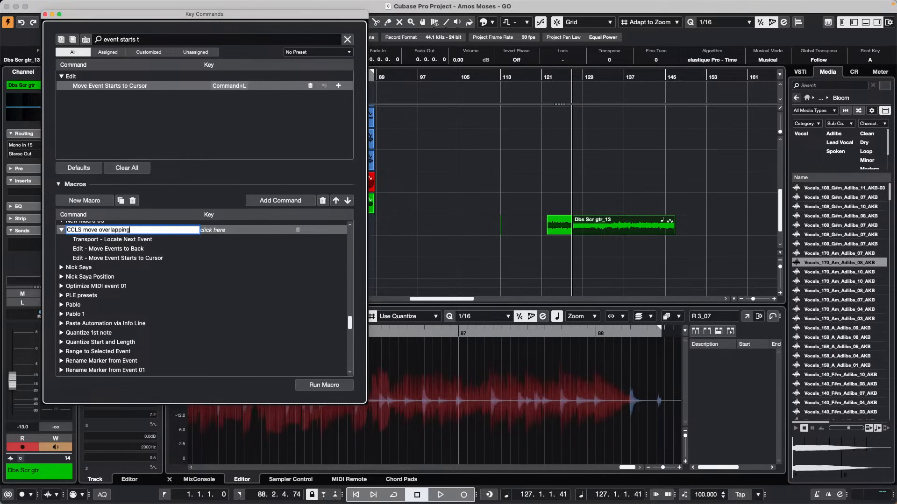
pyautogui.write('events next to each other')
# Step: Confirm the new macro name 'CCLS move overlapping events next to each other'
pyautogui.press('Return')
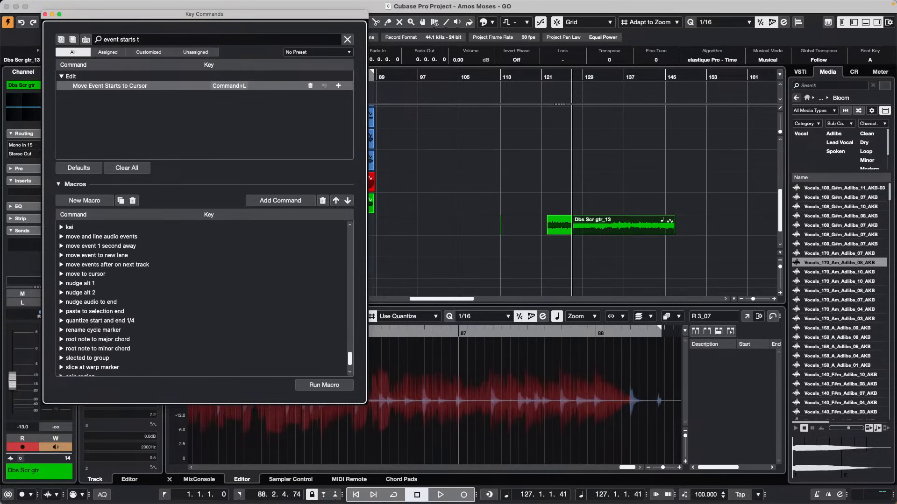
pyautogui.scroll(15, 157, 260)
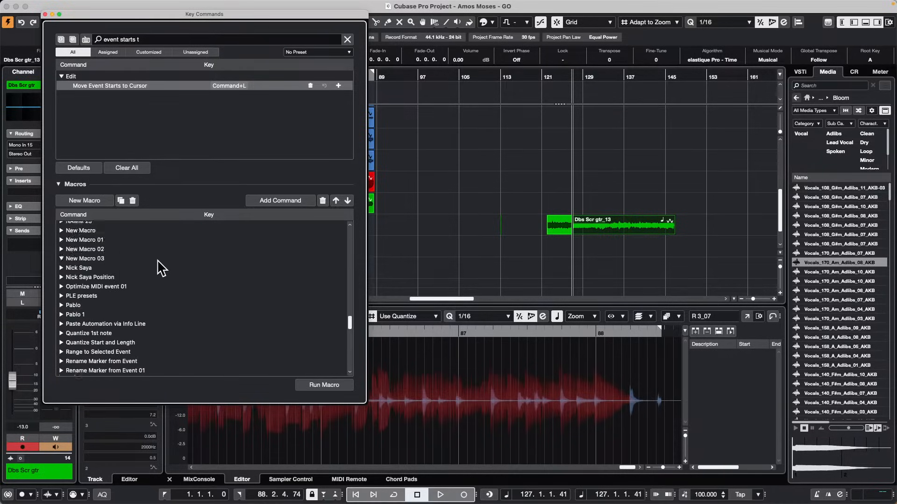
pyautogui.scroll(-2, 160, 266)
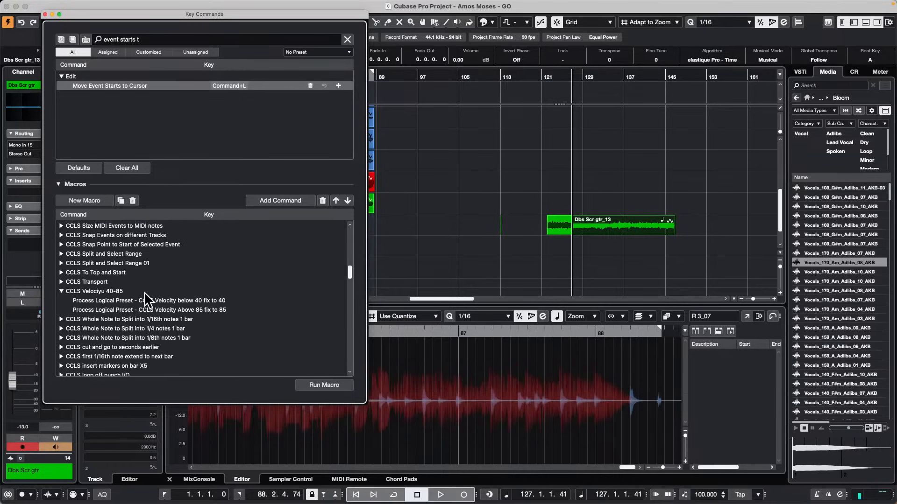
pyautogui.scroll(-1, 164, 280)
pyautogui.scroll(-5, 162, 277)
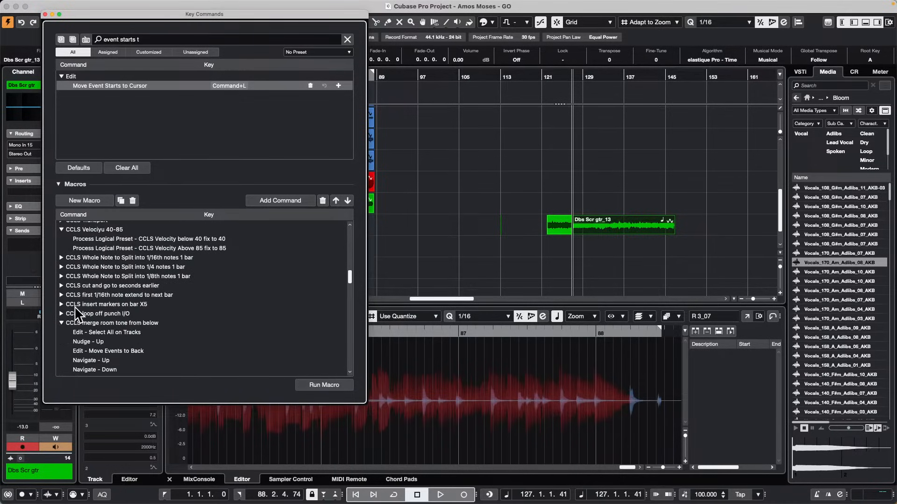
pyautogui.scroll(10, 132, 302)
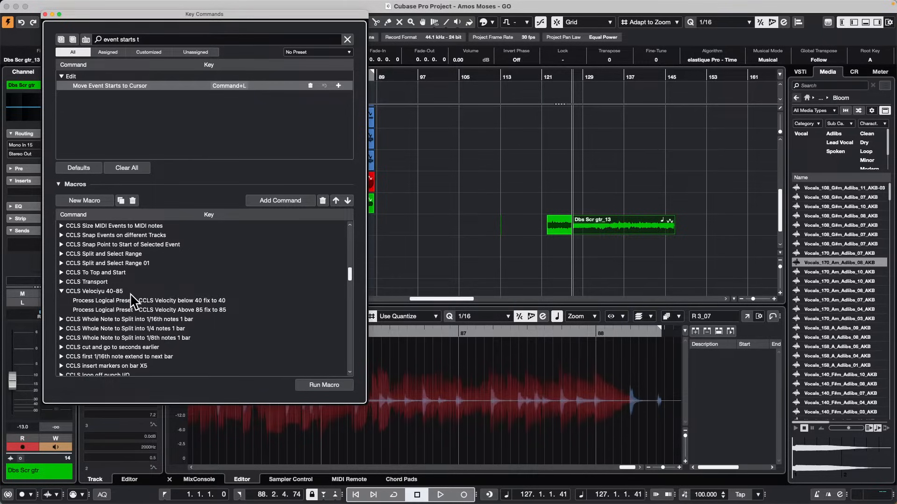
pyautogui.scroll(3, 126, 296)
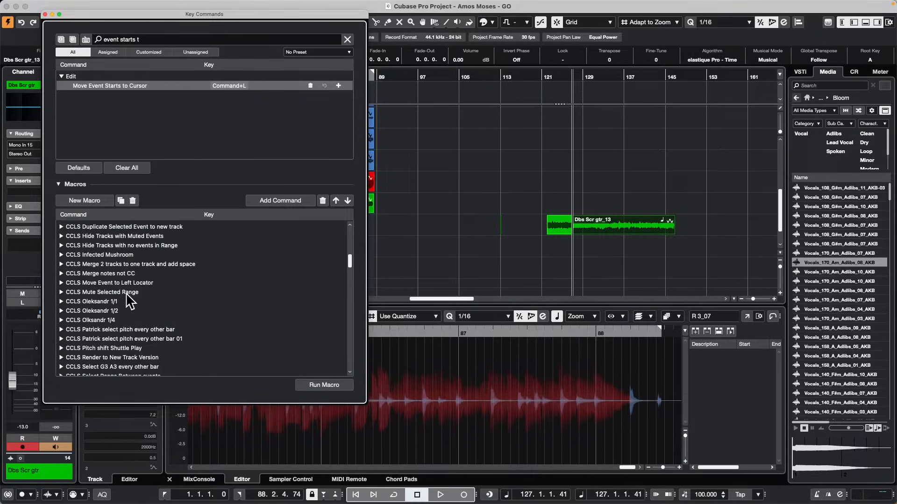
# Step: Undo the last macro test and drag the short event back over Dbs Scr gtr_13 at bar 122
pyautogui.scroll(-20, 127, 294)
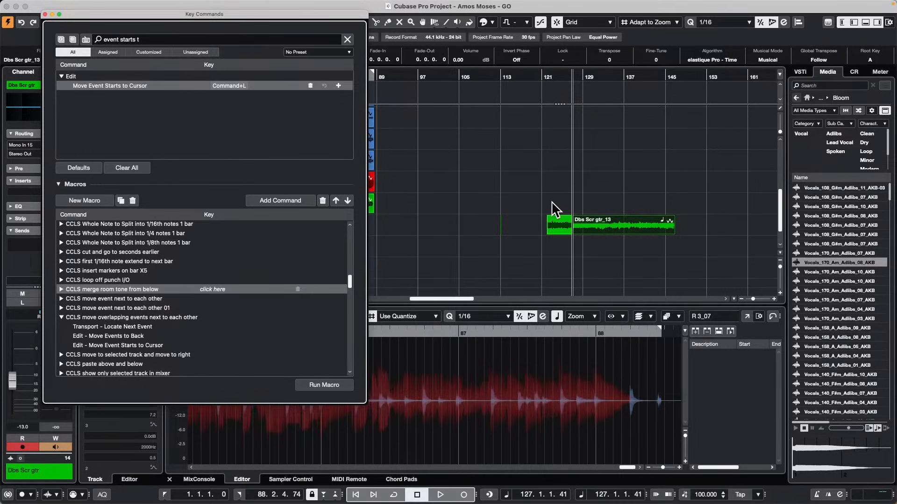
pyautogui.press('super+z')
pyautogui.press('super+z')
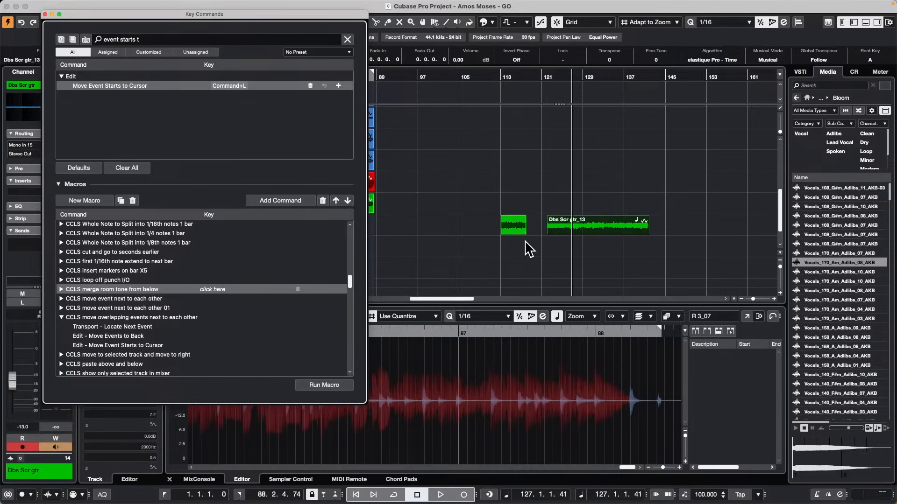
pyautogui.moveTo(516, 231)
pyautogui.mouseDown()
pyautogui.moveTo(565, 231)
pyautogui.moveTo(557, 229)
pyautogui.mouseUp()
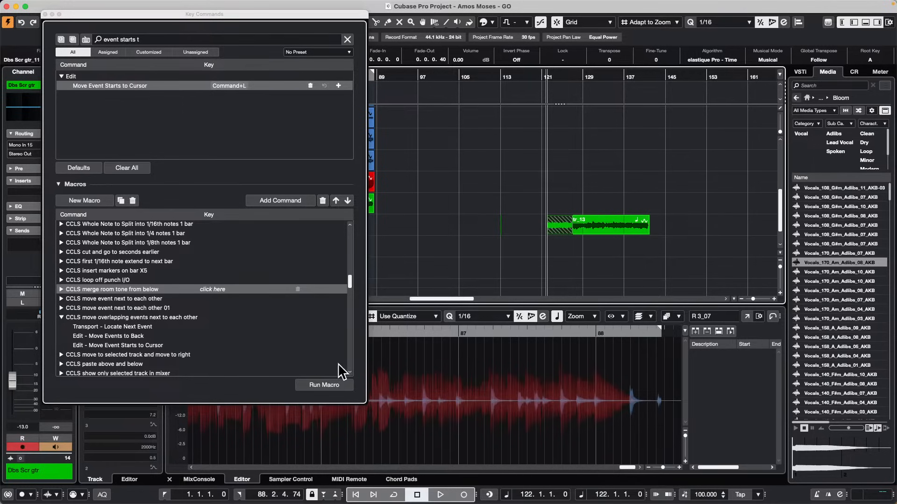
# Step: Run the CCLS macro on the overlap, zoom out, and close the Key Commands dialog
pyautogui.click(326, 385)
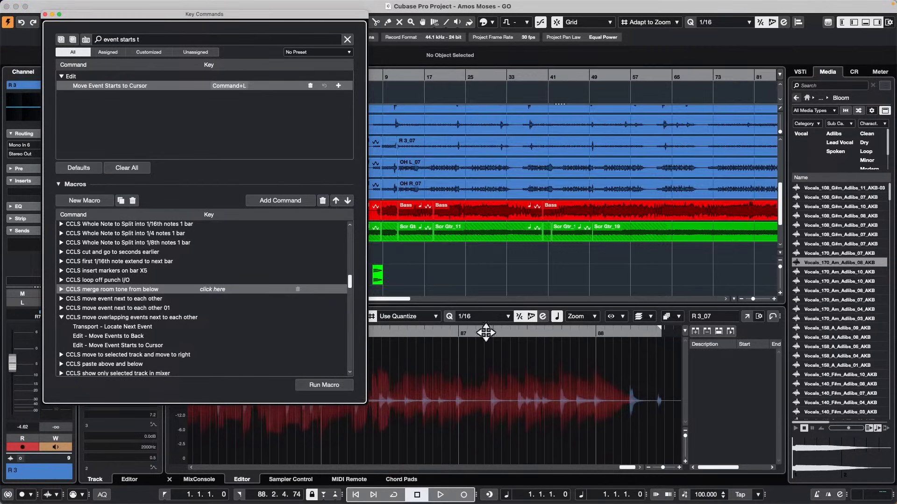
pyautogui.moveTo(464, 75); pyautogui.dragTo(463, 44)
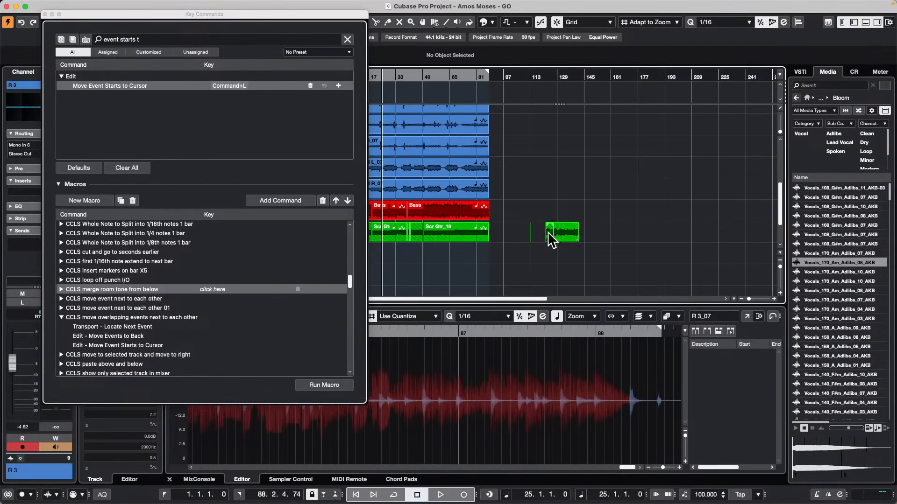
pyautogui.click(45, 14)
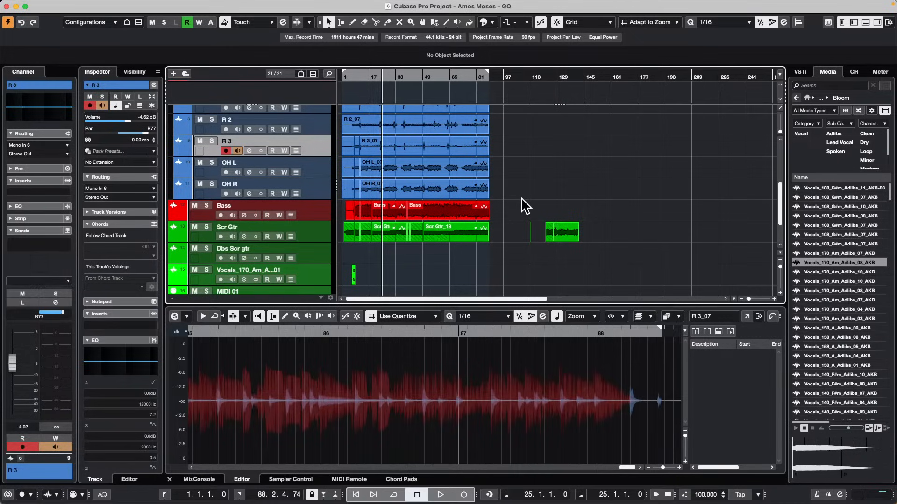
# Step: Open the recent project 'jump off.cpr'
pyautogui.scroll(-3, 387, 266)
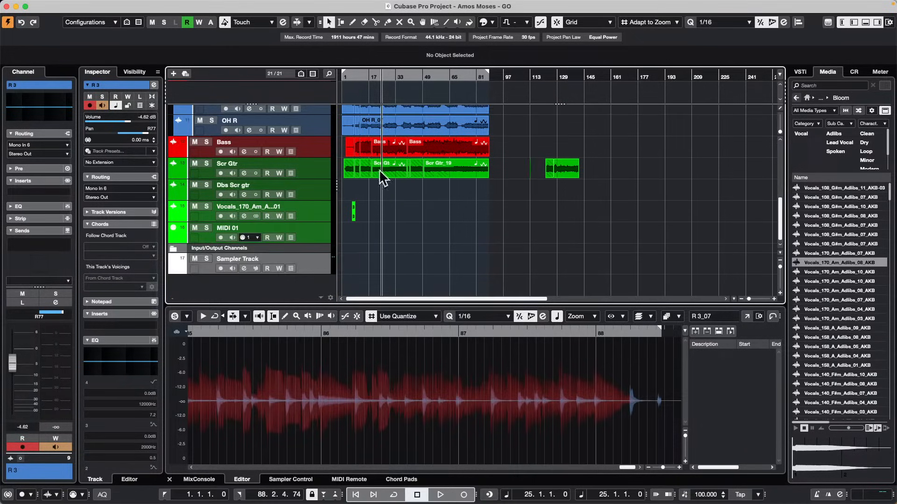
pyautogui.click(62, 5)
pyautogui.moveTo(141, 216)
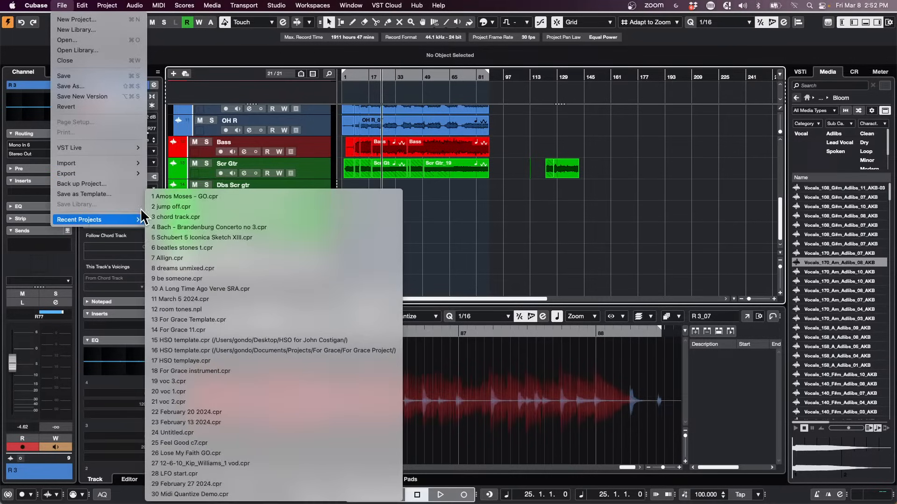
pyautogui.click(238, 205)
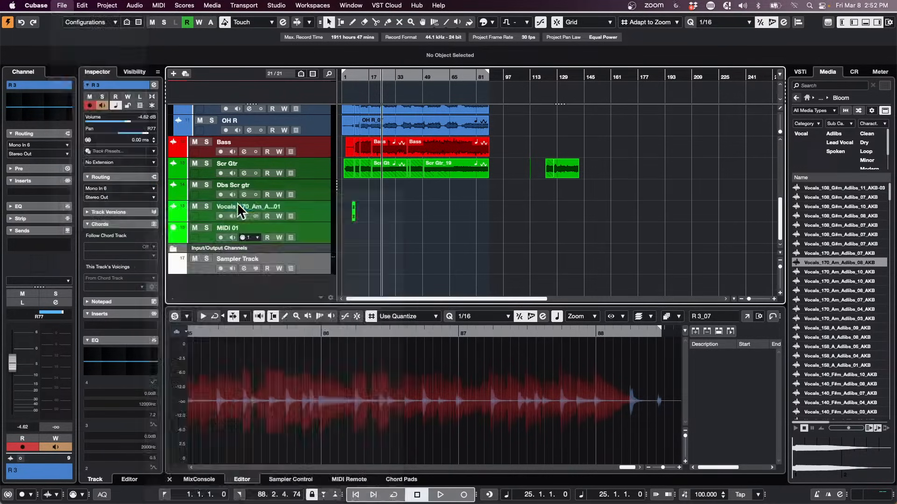
# Step: Show the E.Piano MIDI part's notes in the lower-zone Key Editor
pyautogui.scroll(-15, 469, 200)
pyautogui.scroll(15, 468, 201)
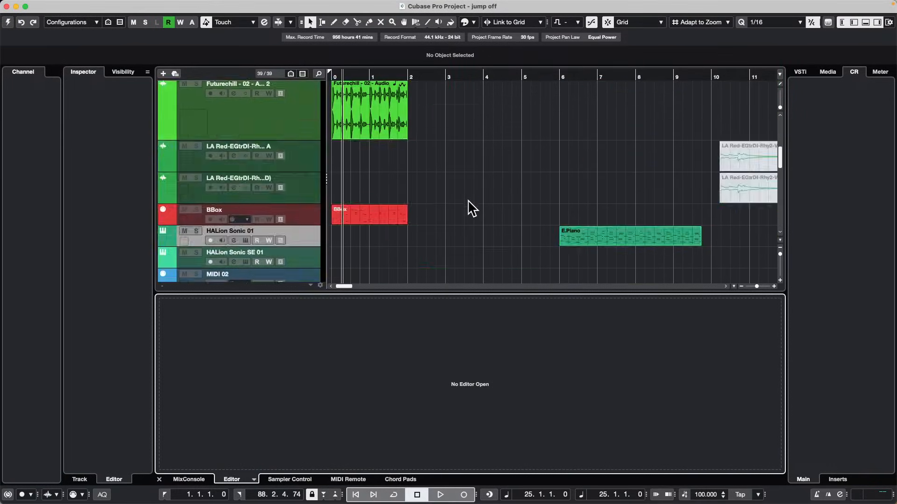
pyautogui.scroll(-1, 466, 201)
pyautogui.scroll(-10, 468, 209)
pyautogui.click(603, 196)
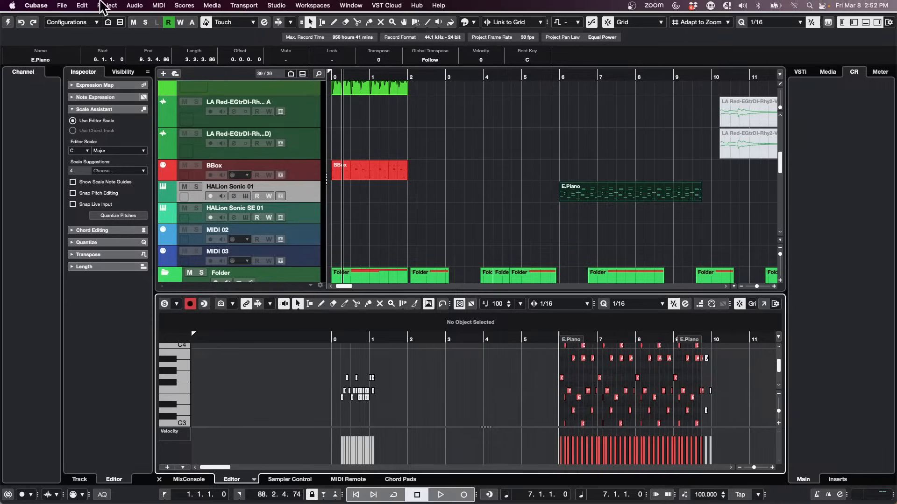
# Step: Go to Preferences > User Interface > Color Schemes and expand Editor Area Background
pyautogui.click(39, 5)
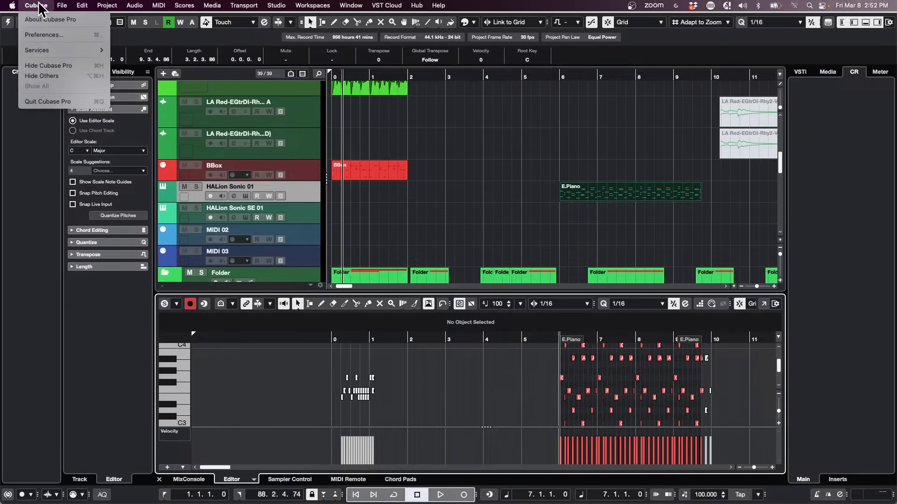
pyautogui.click(44, 35)
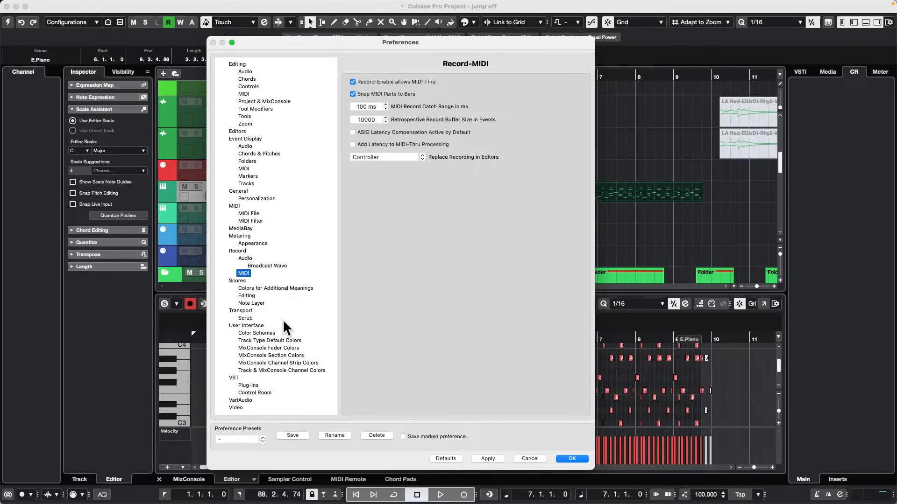
pyautogui.click(259, 325)
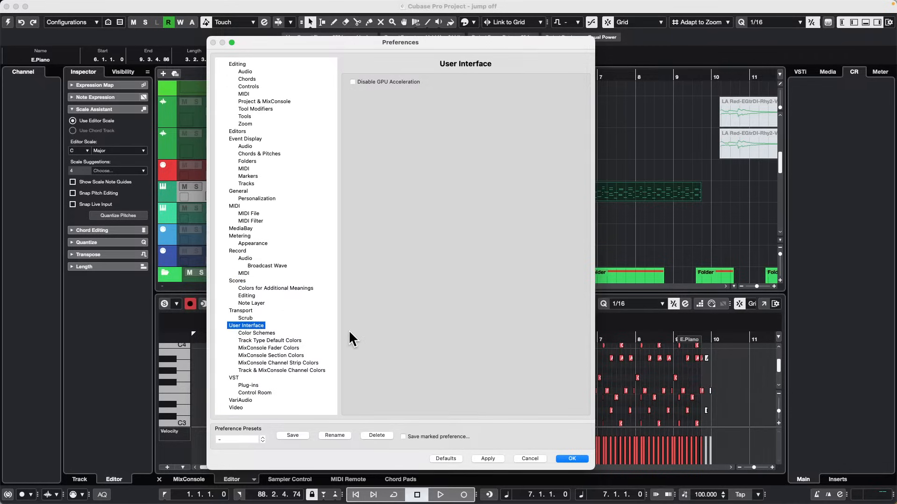
pyautogui.click(267, 332)
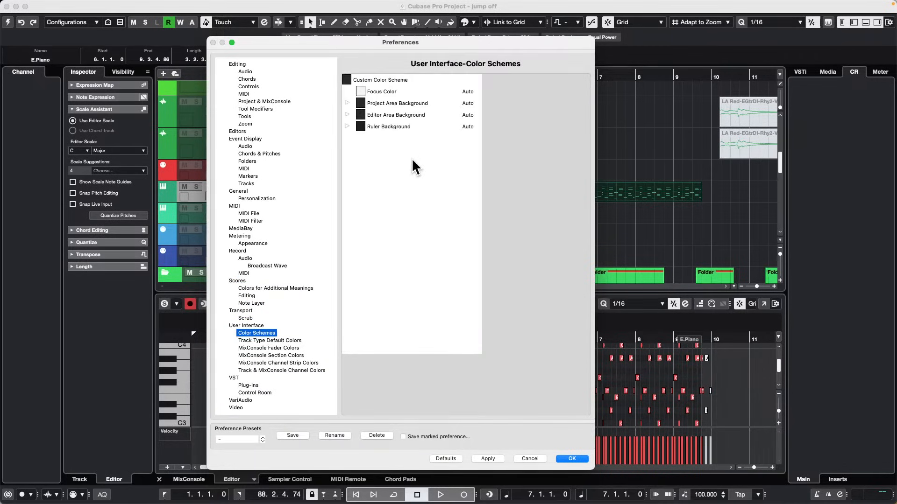
pyautogui.click(347, 103)
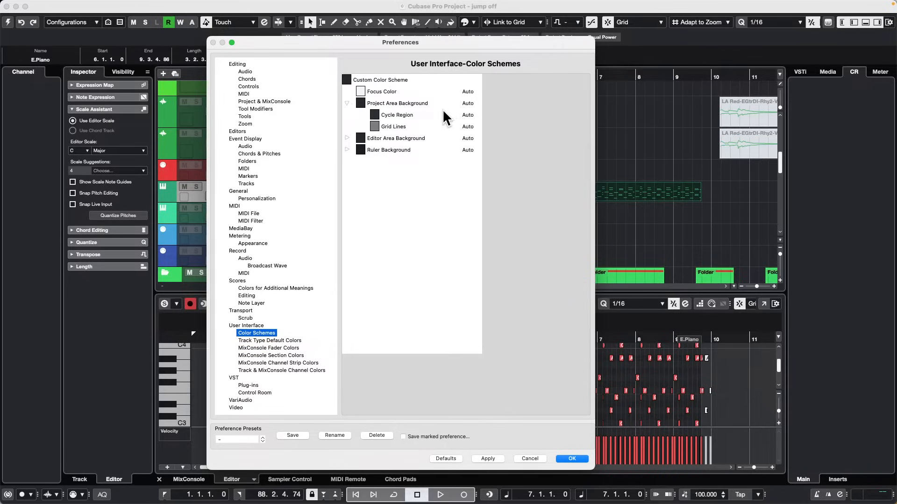
pyautogui.click(351, 136)
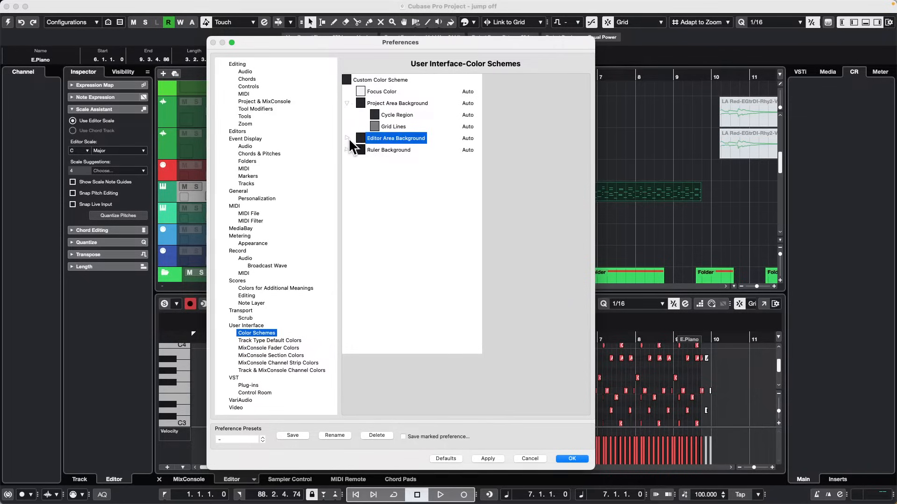
pyautogui.click(347, 137)
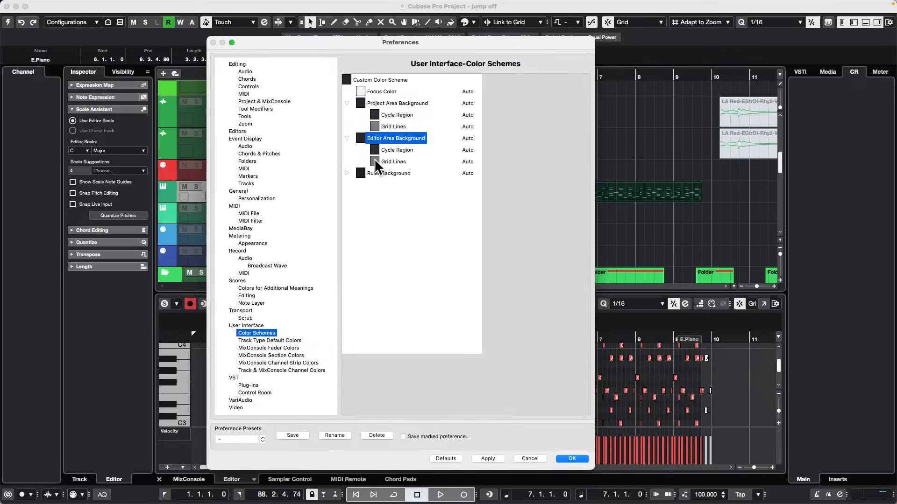
# Step: Try a light grey-blue, an even lighter shade, then dark grey as the editor background
pyautogui.click(363, 137)
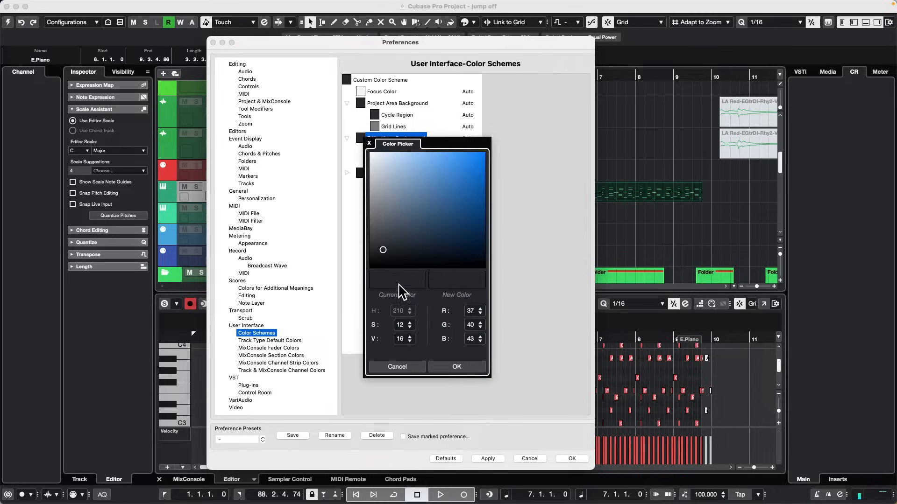
pyautogui.moveTo(382, 249); pyautogui.dragTo(385, 181)
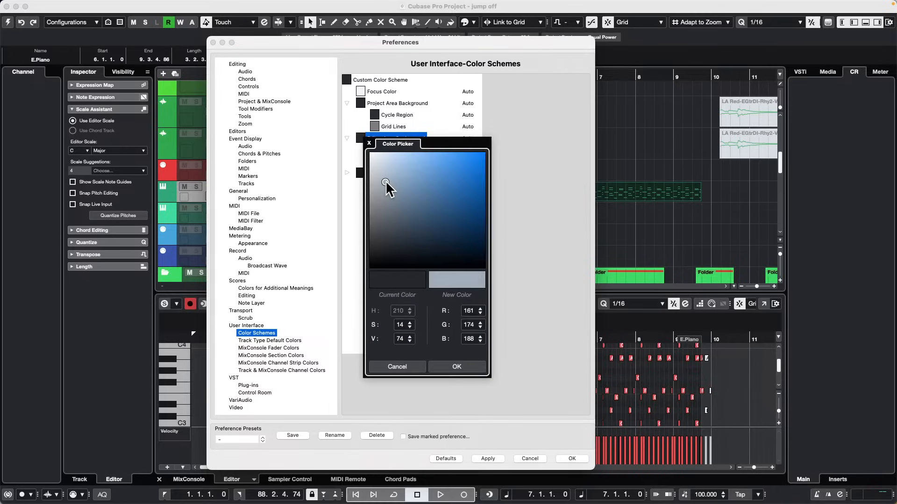
pyautogui.click(456, 367)
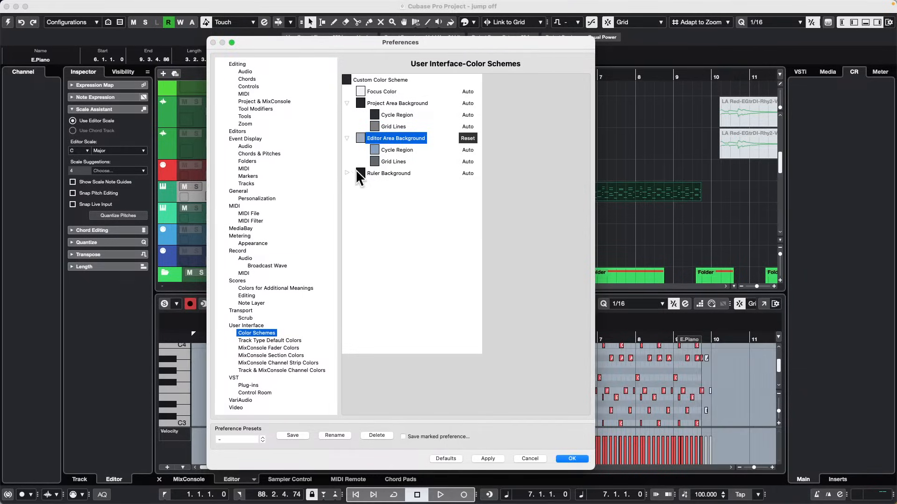
pyautogui.click(359, 139)
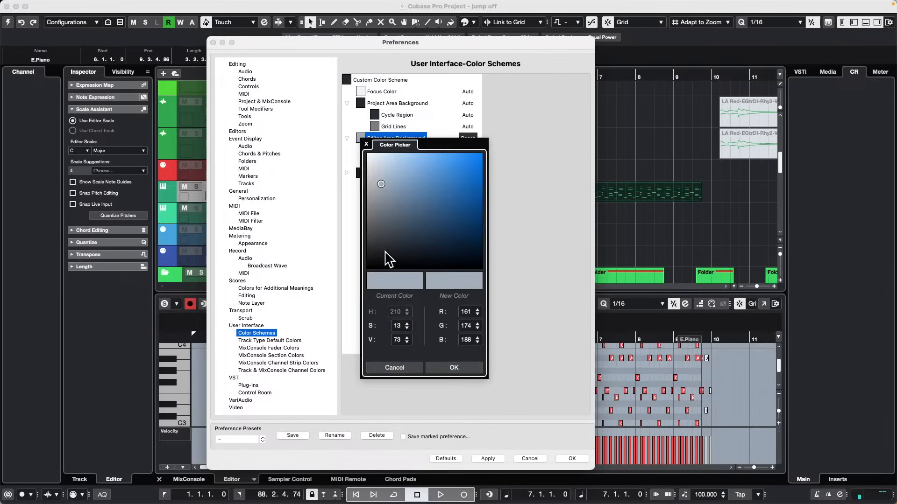
pyautogui.moveTo(383, 184); pyautogui.dragTo(375, 159)
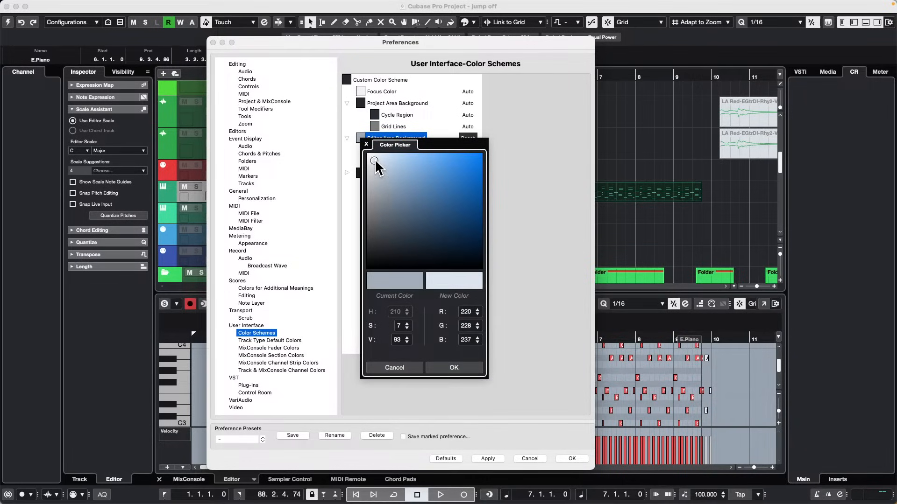
pyautogui.click(454, 367)
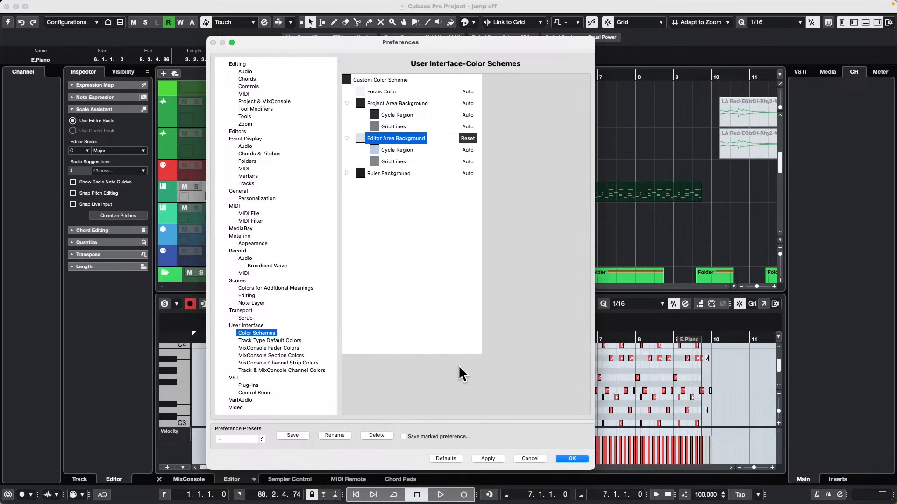
pyautogui.click(361, 137)
pyautogui.moveTo(374, 160); pyautogui.dragTo(386, 233)
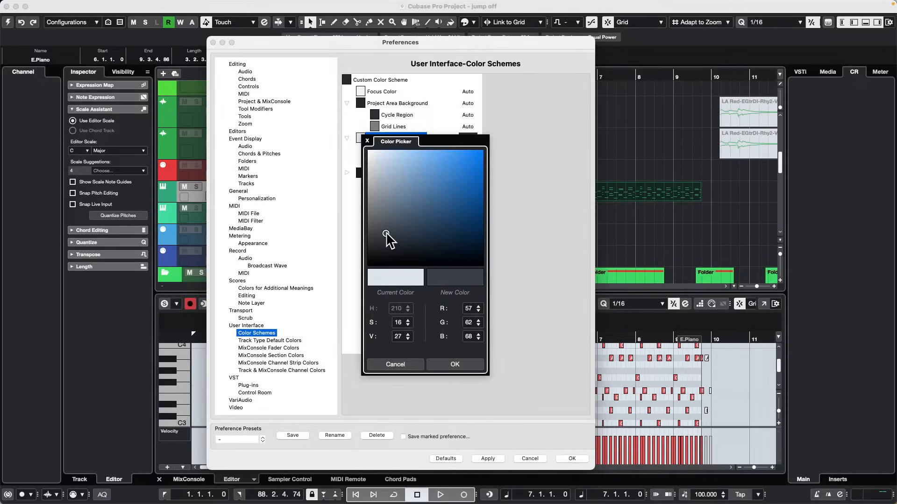
pyautogui.click(446, 363)
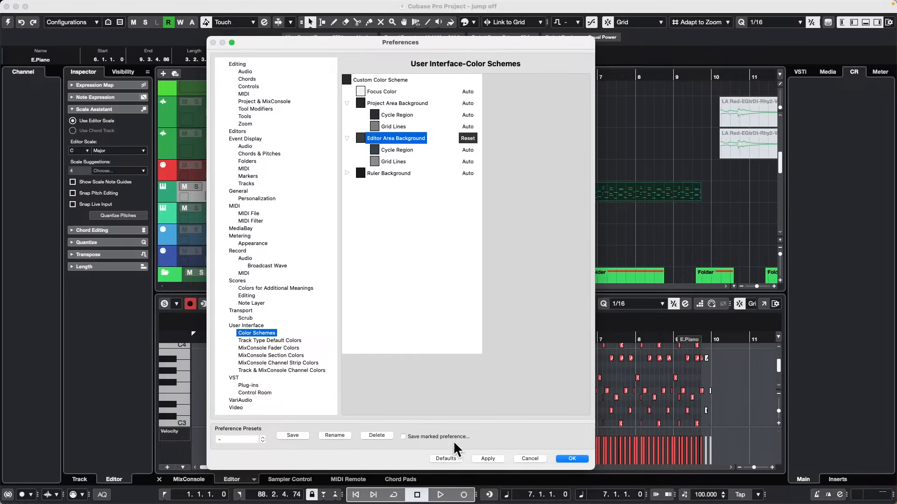
# Step: Restore the default colour scheme and re-expand Project Area Background
pyautogui.click(445, 458)
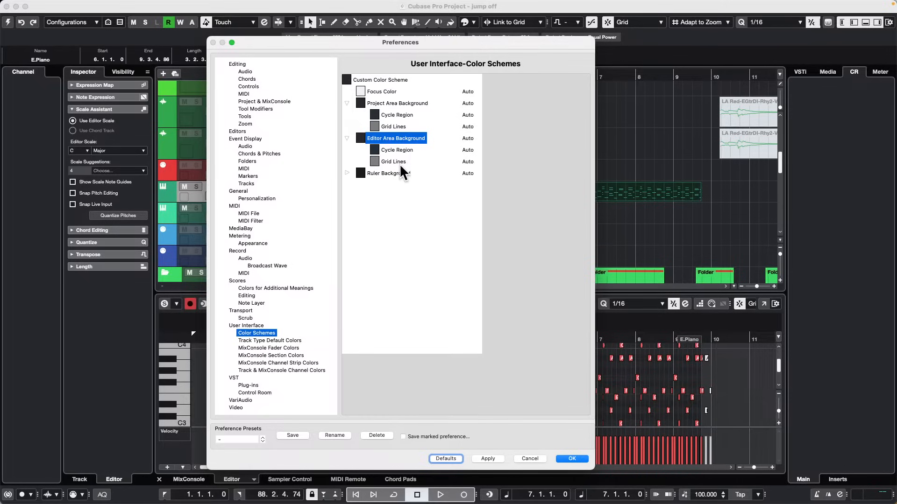
pyautogui.click(347, 102)
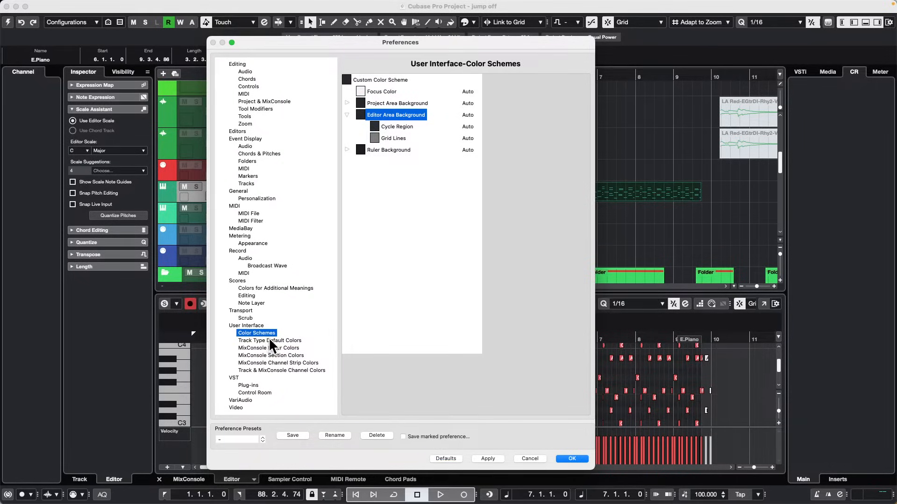
pyautogui.click(351, 99)
pyautogui.click(347, 100)
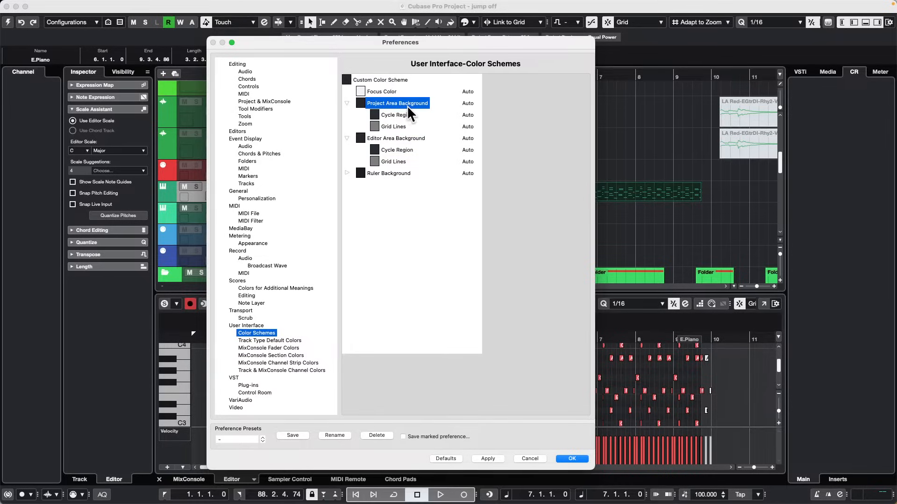
# Step: Toggle the Editor Area Background entry, then confirm the Preferences with OK
pyautogui.click(348, 137)
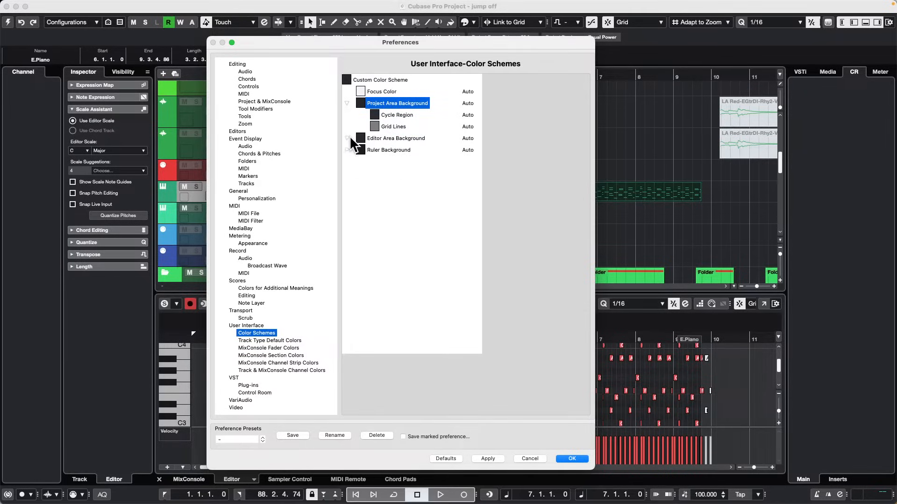
pyautogui.click(349, 136)
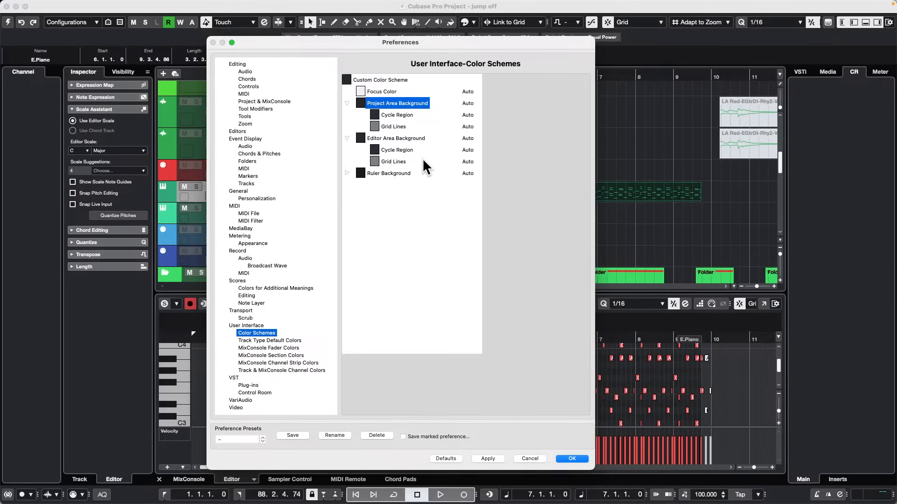
pyautogui.click(569, 458)
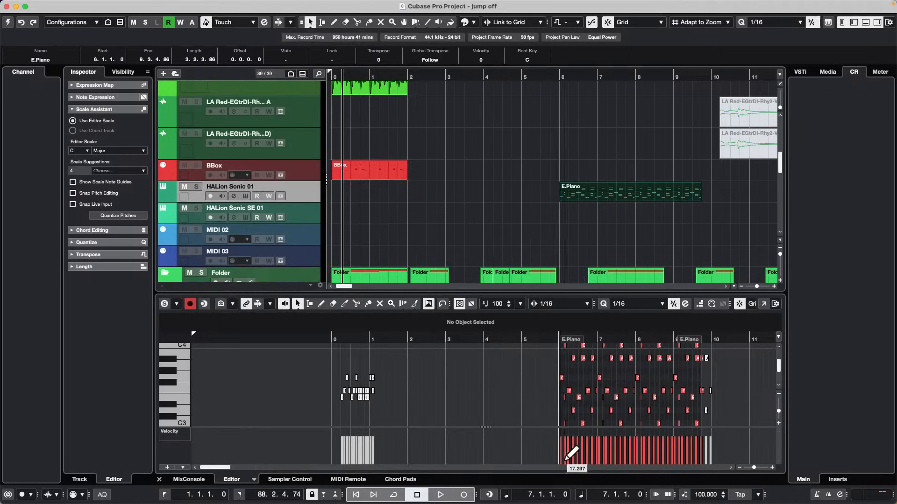
pyautogui.click(610, 37)
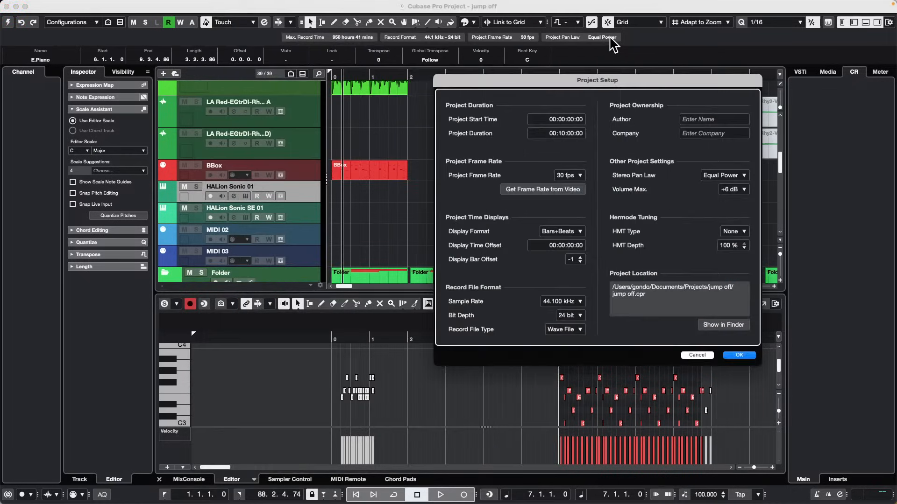
pyautogui.click(736, 355)
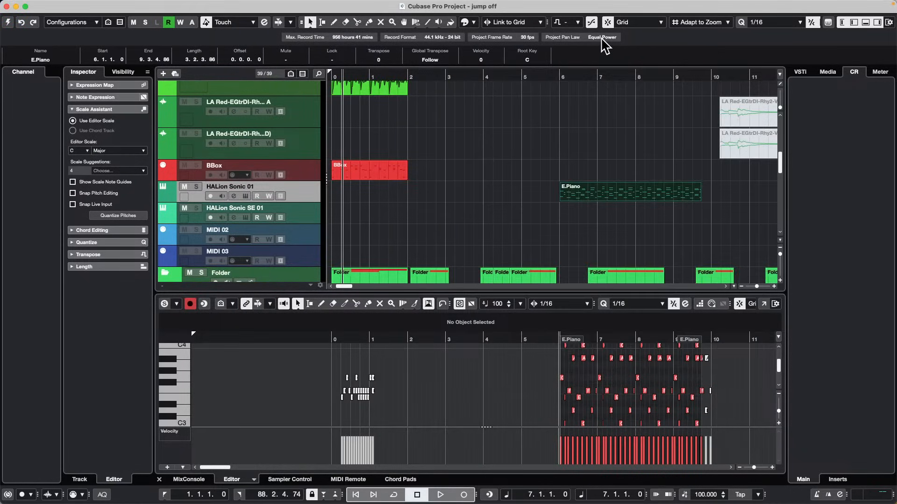
pyautogui.rightClick(485, 40)
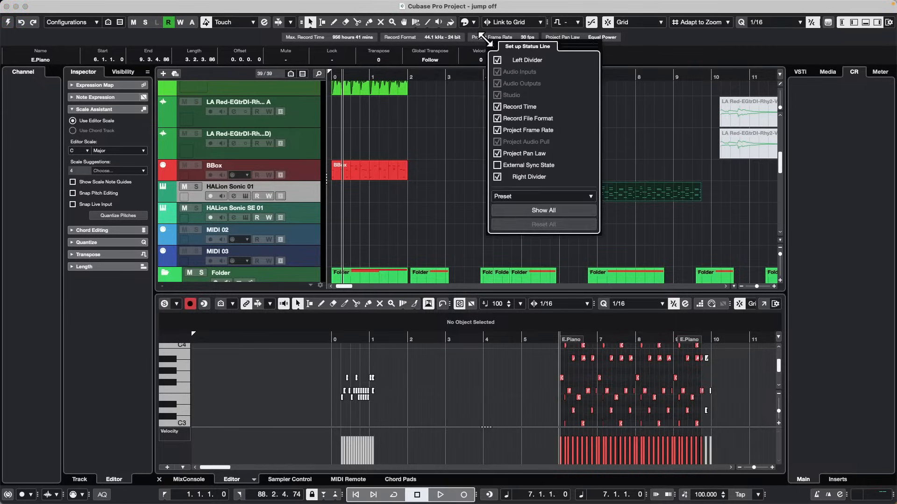
pyautogui.click(659, 102)
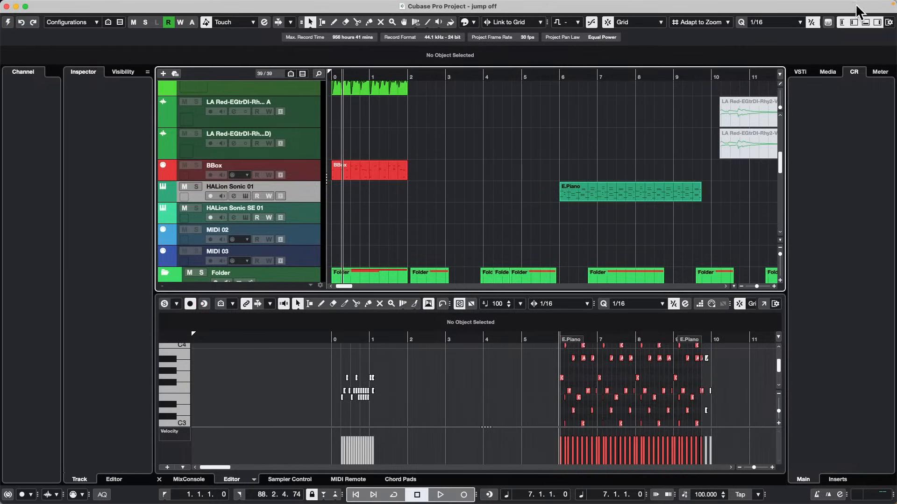
pyautogui.click(889, 22)
pyautogui.click(751, 62)
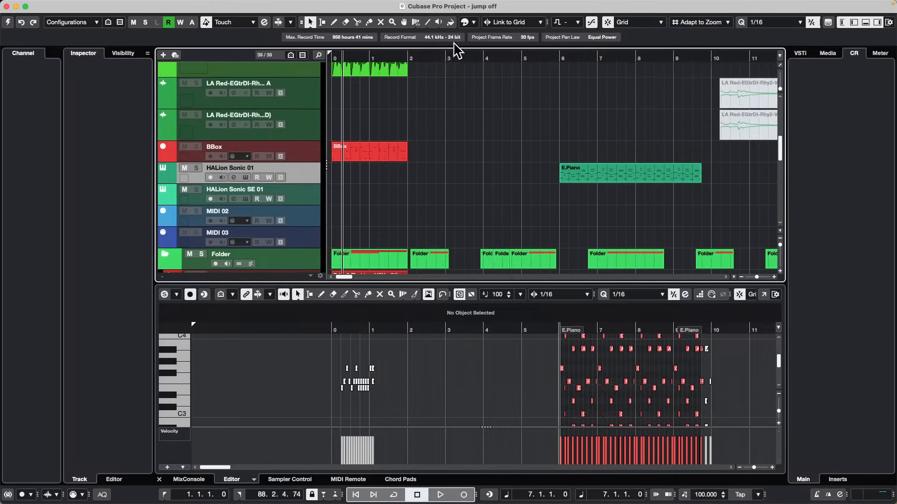
pyautogui.click(889, 22)
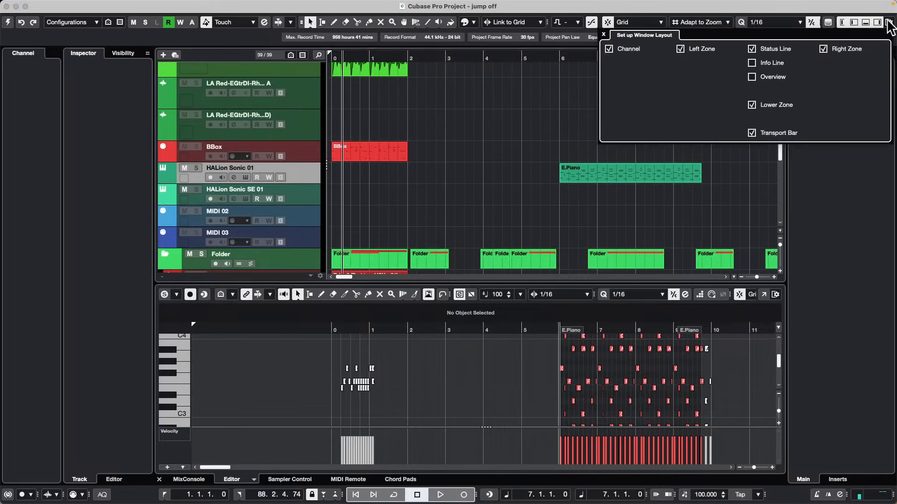
pyautogui.click(752, 64)
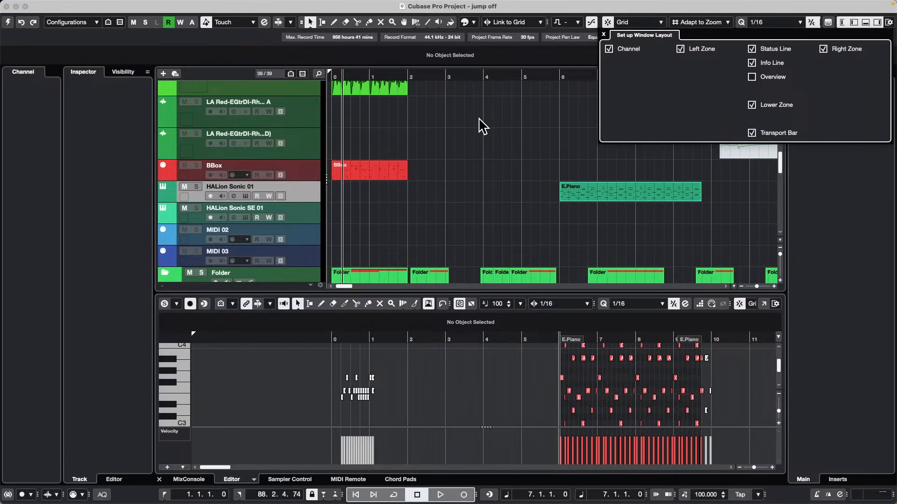
pyautogui.click(369, 90)
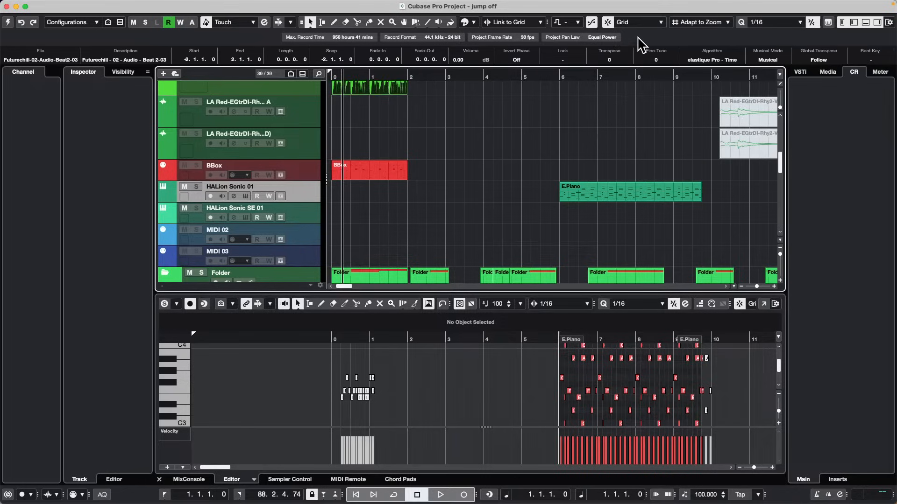
pyautogui.click(614, 39)
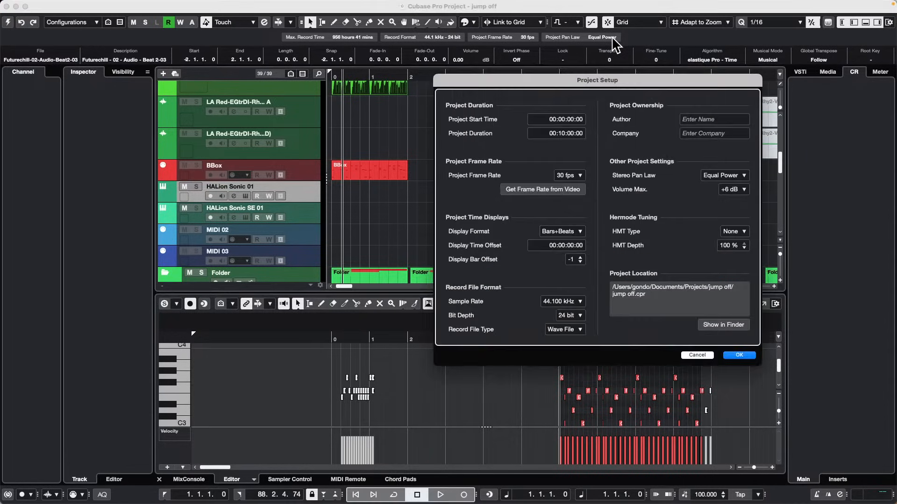
pyautogui.click(738, 355)
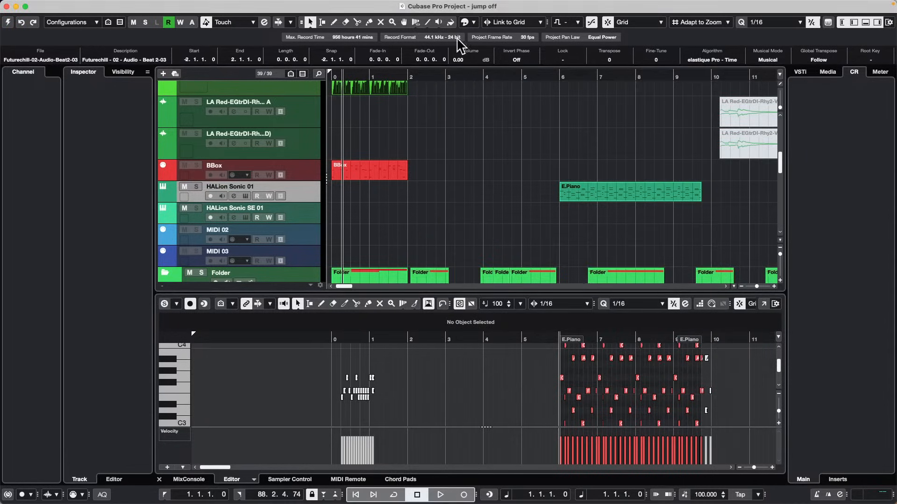
pyautogui.moveTo(153, 2)
pyautogui.click(107, 5)
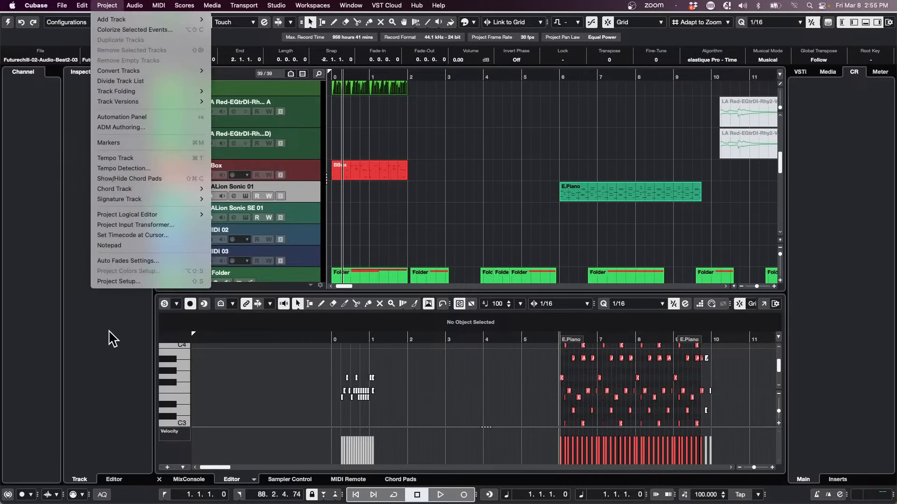
pyautogui.click(128, 283)
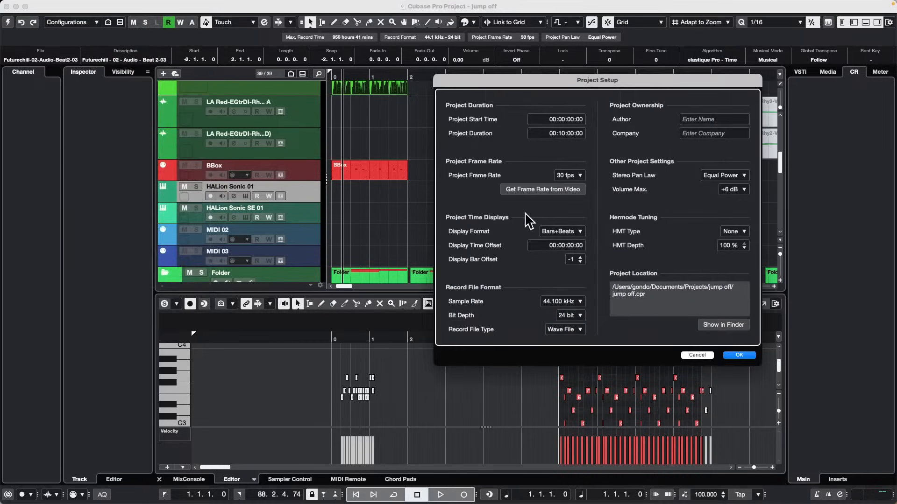
pyautogui.click(740, 356)
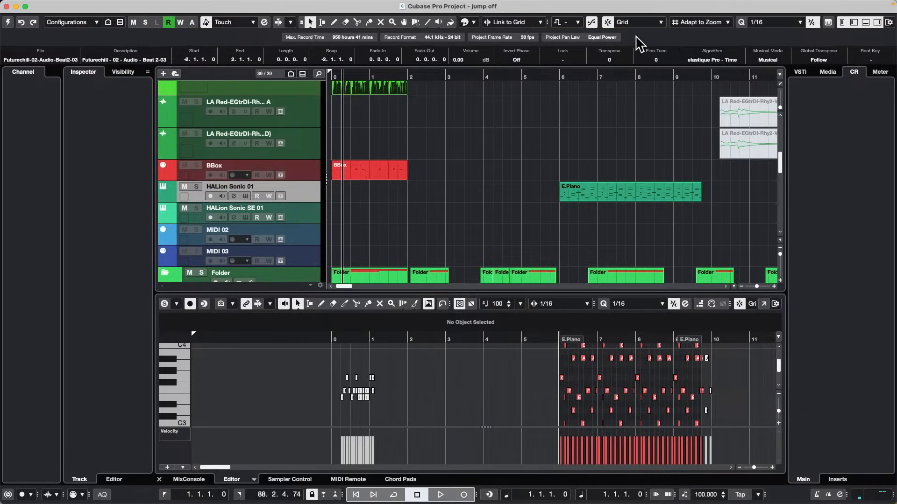
pyautogui.click(441, 37)
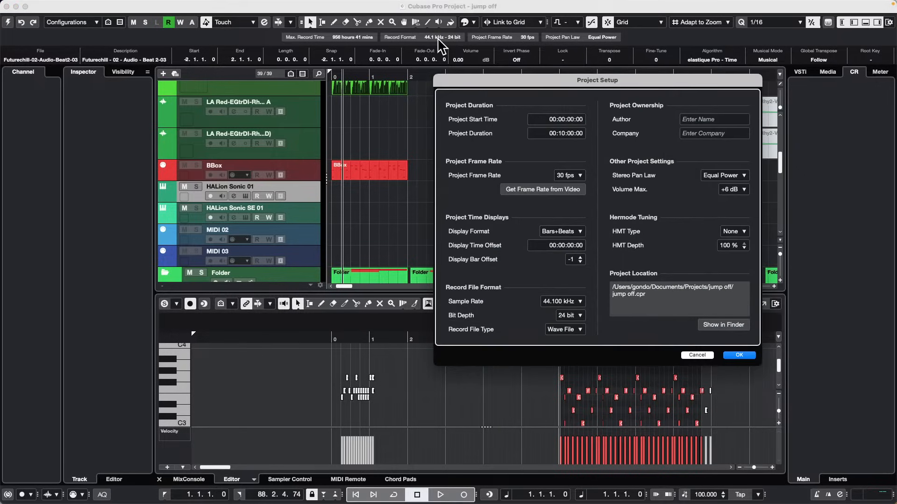
pyautogui.click(740, 355)
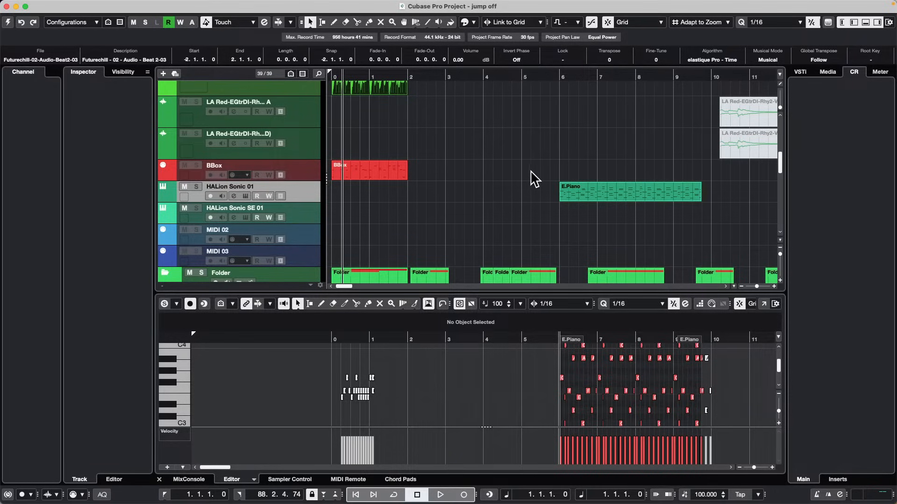
pyautogui.hotkey('shift', 's')
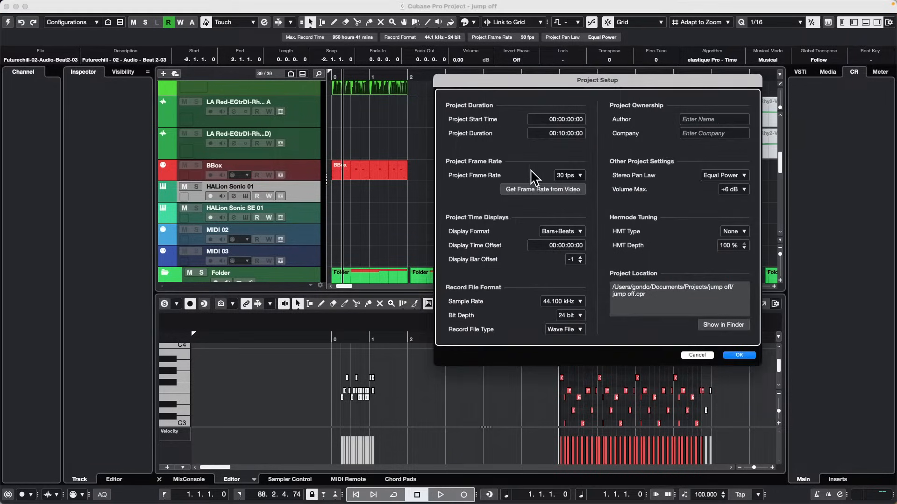
pyautogui.click(739, 355)
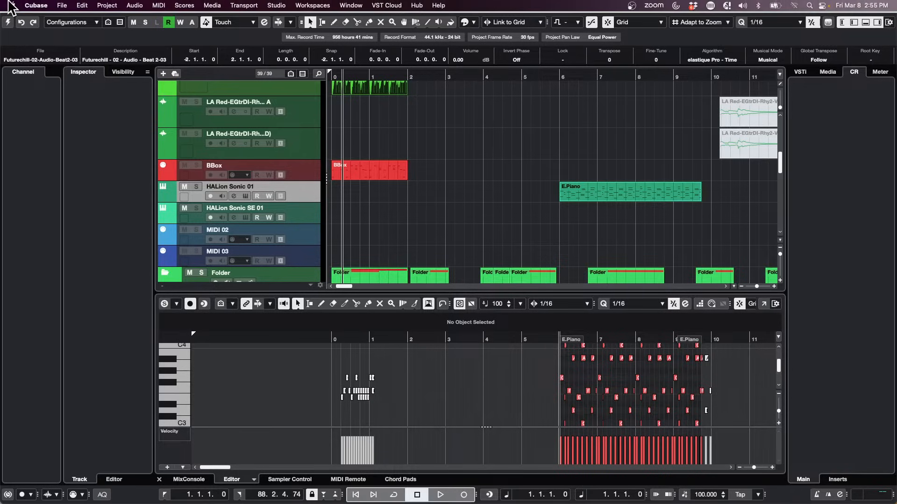
pyautogui.click(107, 5)
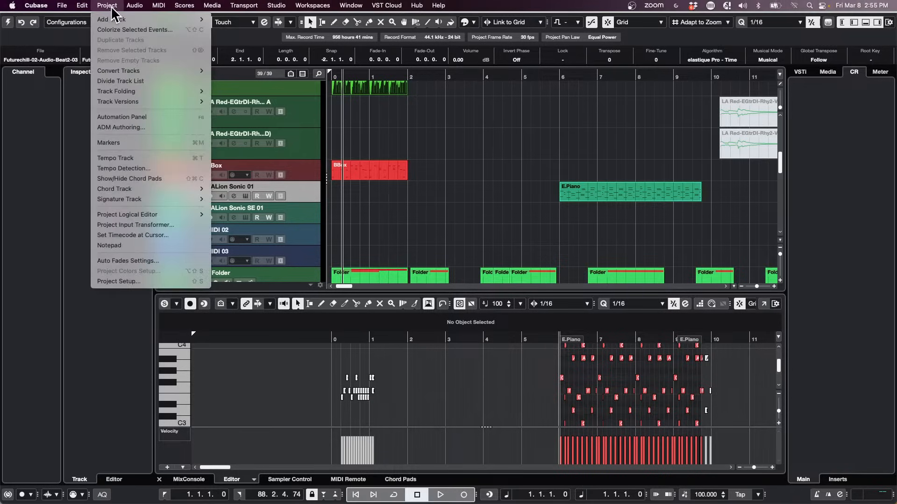
pyautogui.click(142, 282)
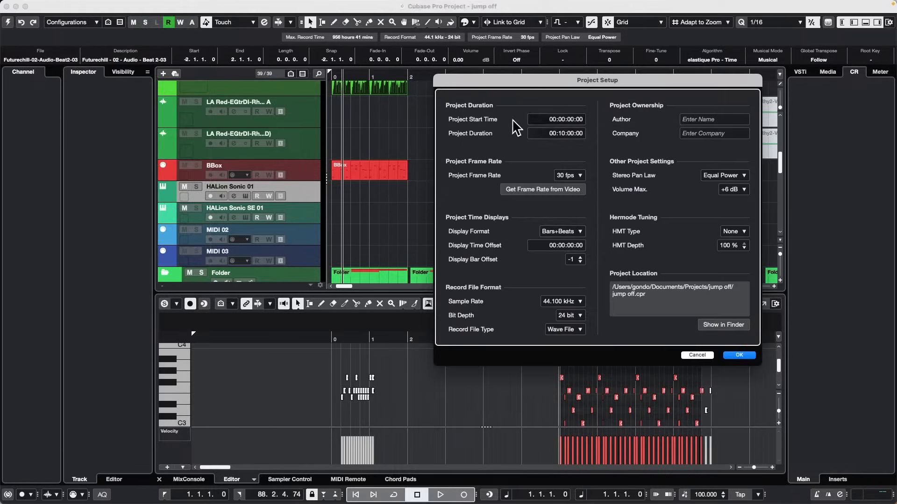
pyautogui.click(742, 355)
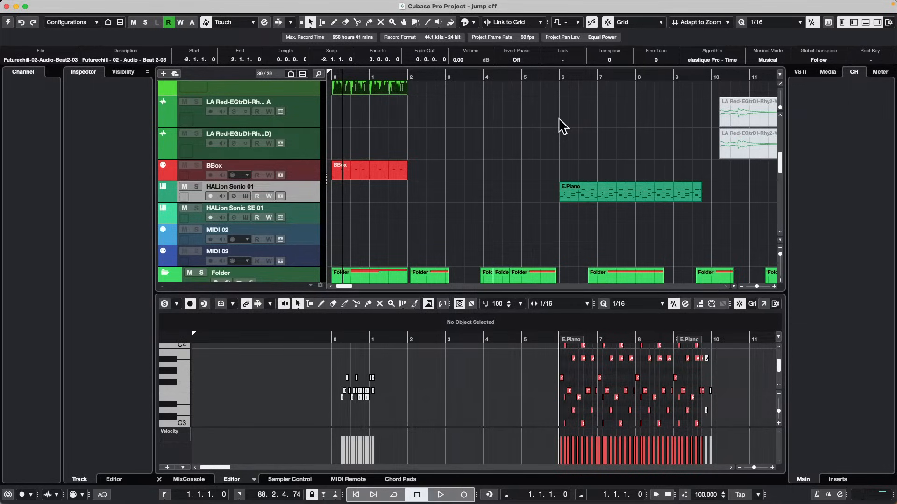
# Step: Switch the Snap Type from Grid to Events
pyautogui.scroll(-5, 495, 219)
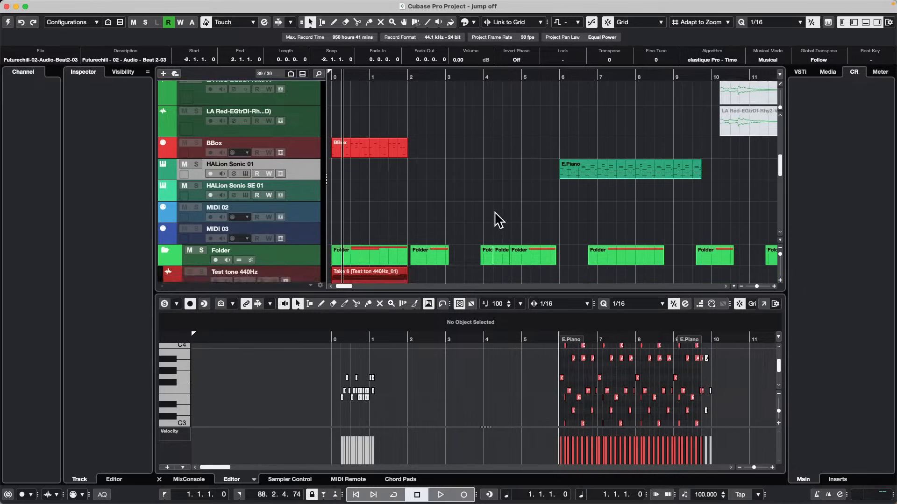
pyautogui.click(644, 22)
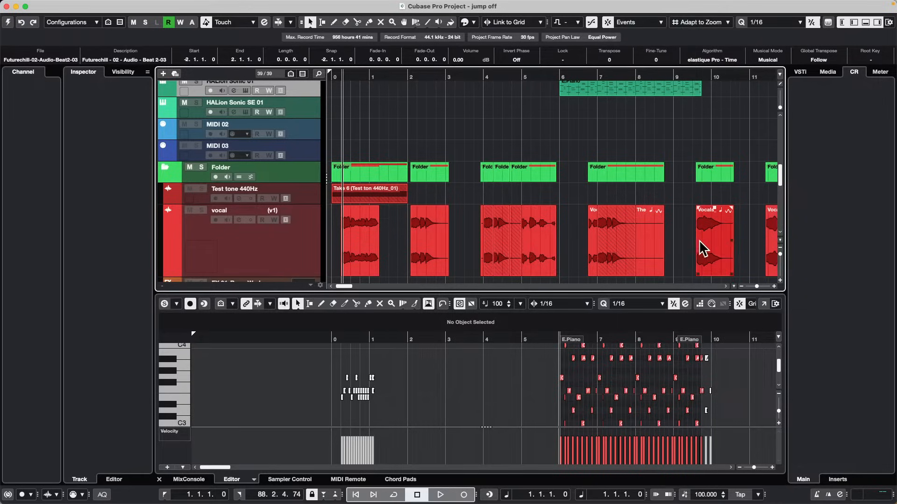
pyautogui.moveTo(711, 240)
pyautogui.mouseDown()
pyautogui.moveTo(771, 241)
pyautogui.moveTo(728, 248)
pyautogui.mouseUp()
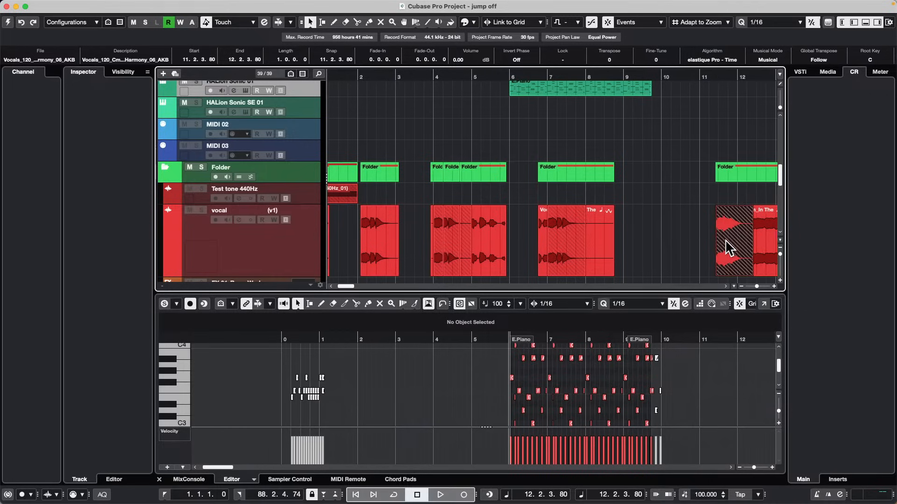
pyautogui.click(626, 22)
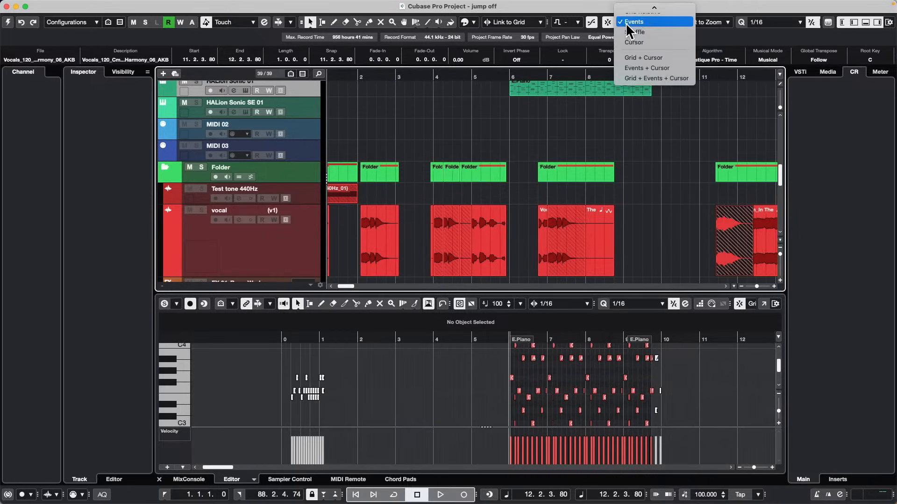
pyautogui.moveTo(654, 7)
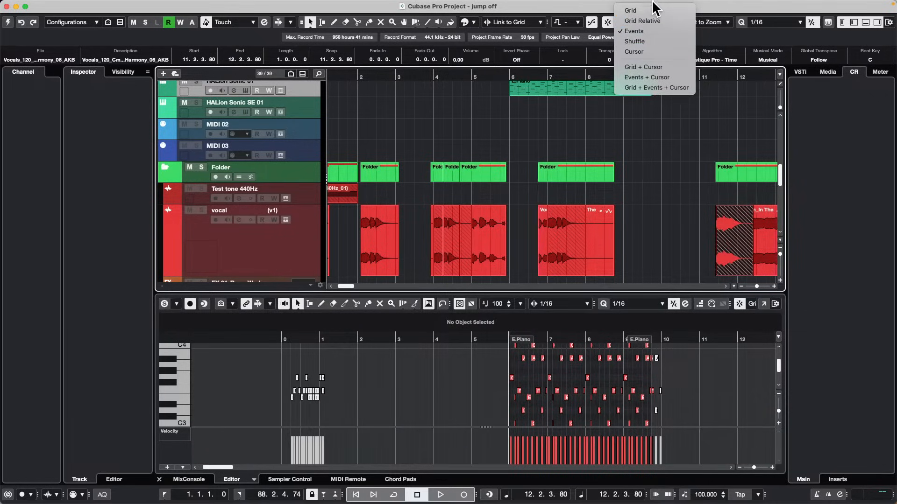
pyautogui.click(657, 144)
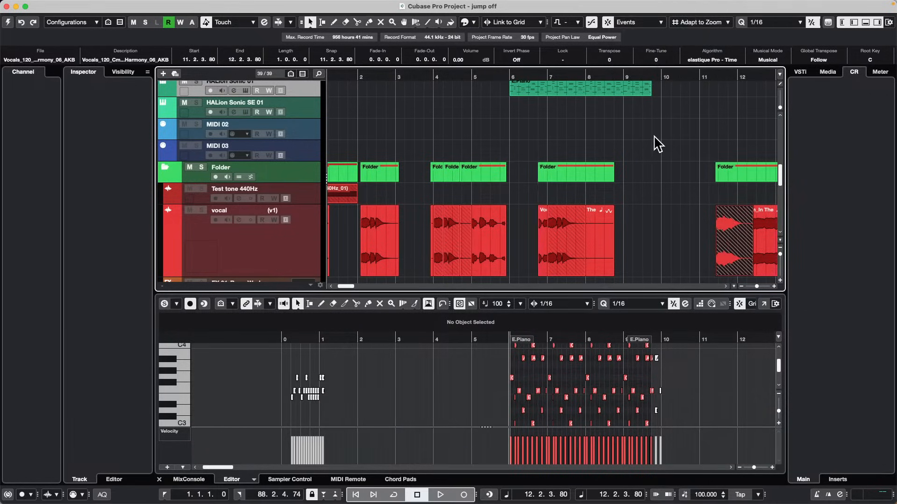
pyautogui.press('super+z')
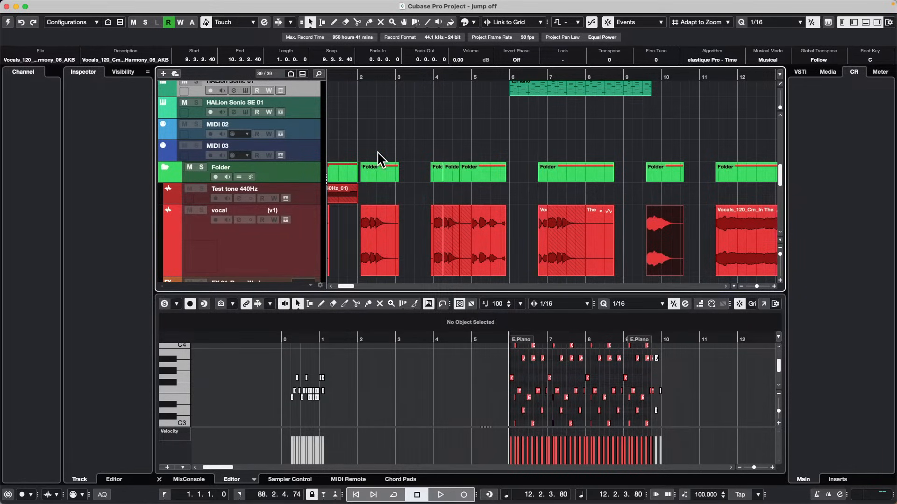
# Step: Create a long empty part on Retrologue 01, then undo it
pyautogui.click(404, 479)
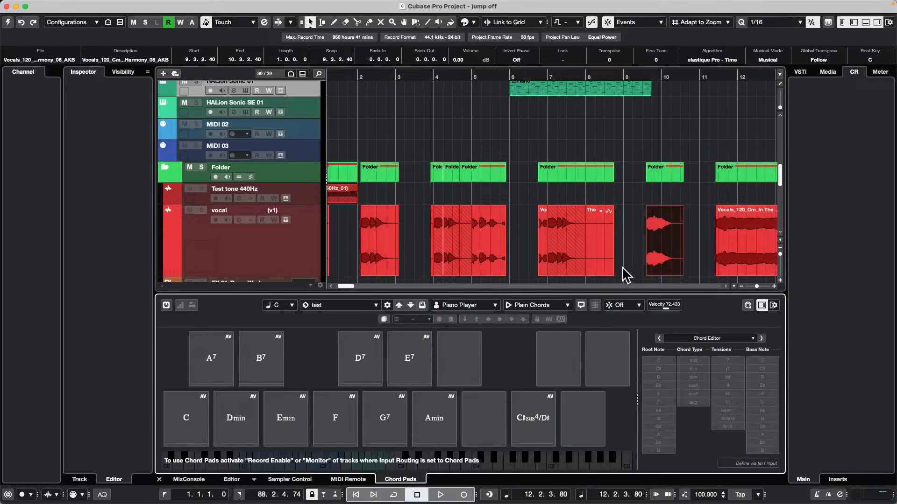
pyautogui.scroll(-5, 366, 153)
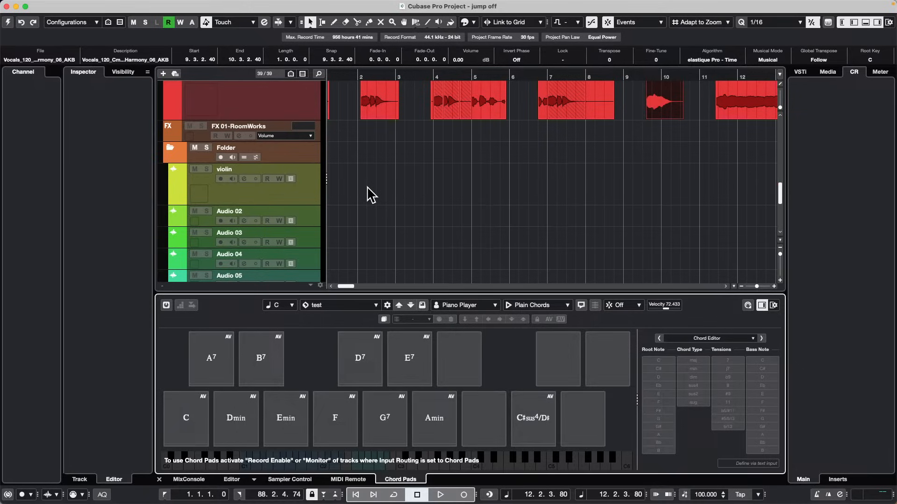
pyautogui.scroll(-8, 367, 193)
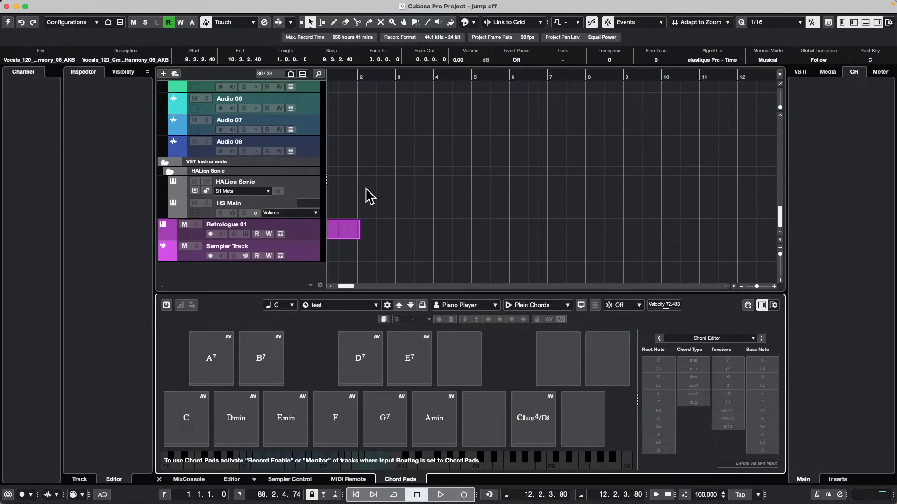
pyautogui.click(426, 228)
pyautogui.doubleClick(423, 221)
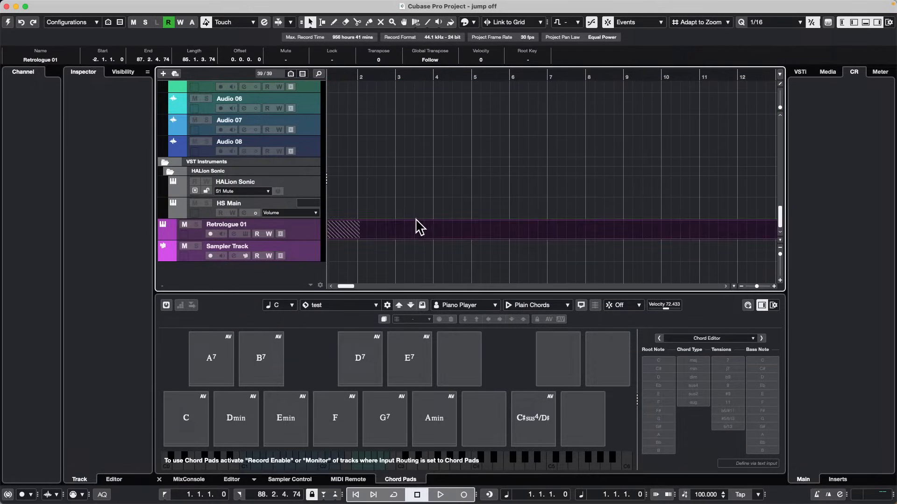
pyautogui.press('super+z')
# Step: Draw a new Retrologue 01 part across bars 3–5 and open it for note editing
pyautogui.rightClick(379, 233)
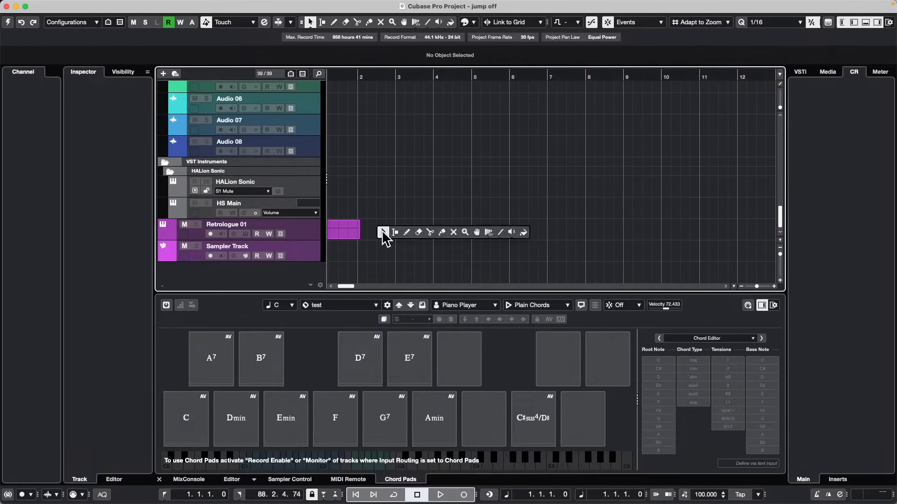
pyautogui.click(406, 232)
pyautogui.moveTo(399, 229); pyautogui.dragTo(505, 229)
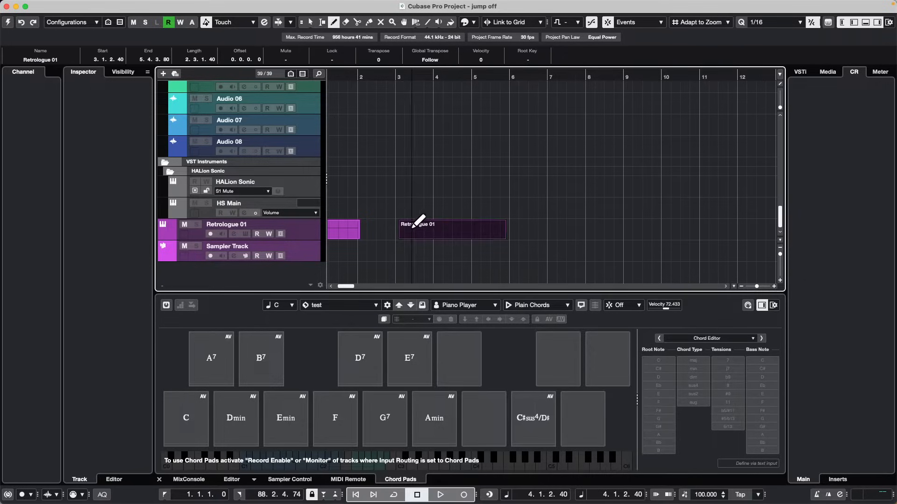
pyautogui.press('1')
pyautogui.doubleClick(444, 236)
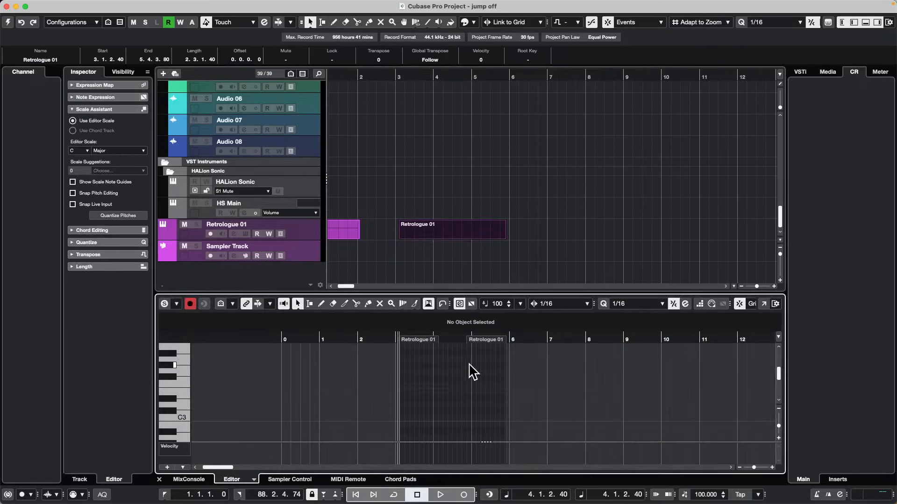
# Step: Draw chord notes F#3, G#3 and E3 starting at bar 3
pyautogui.rightClick(418, 376)
pyautogui.click(429, 365)
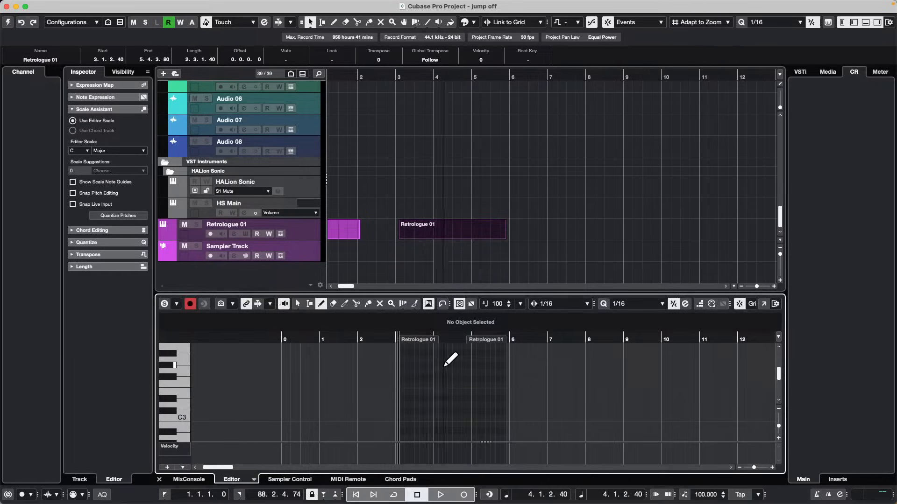
pyautogui.moveTo(402, 379)
pyautogui.mouseDown()
pyautogui.moveTo(436, 379)
pyautogui.moveTo(433, 399)
pyautogui.mouseUp()
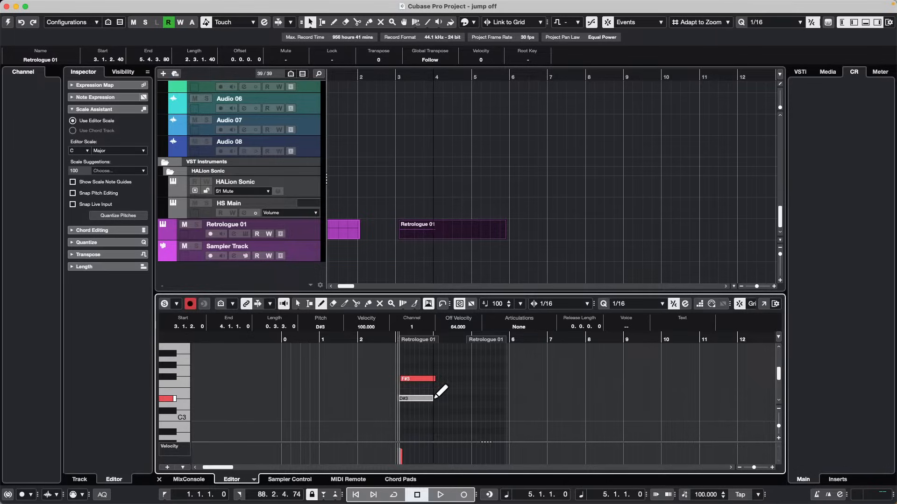
pyautogui.moveTo(403, 366)
pyautogui.mouseDown()
pyautogui.moveTo(434, 365)
pyautogui.moveTo(407, 352)
pyautogui.moveTo(430, 353)
pyautogui.mouseUp()
pyautogui.moveTo(403, 392)
pyautogui.mouseDown()
pyautogui.moveTo(440, 392)
pyautogui.moveTo(428, 411)
pyautogui.moveTo(434, 438)
pyautogui.mouseUp()
pyautogui.press('1')
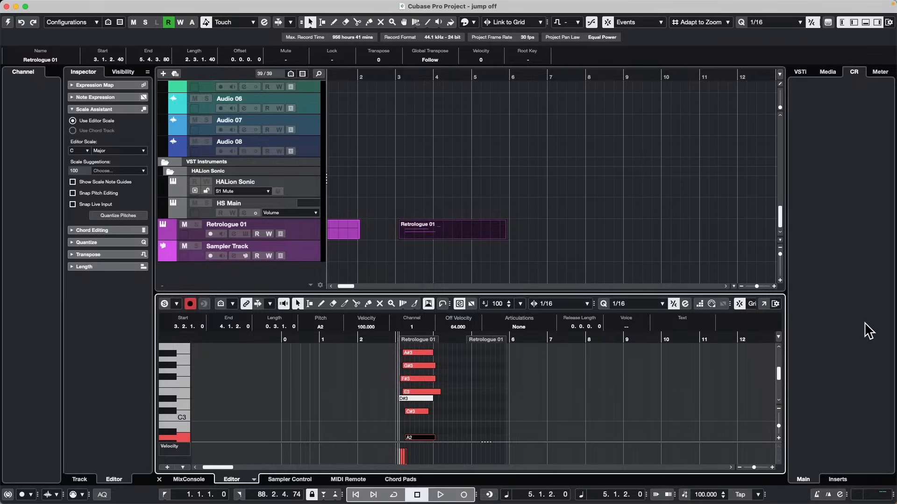
# Step: In a separate Key Editor window, quantize all chord notes with a 1/1 value
pyautogui.click(765, 303)
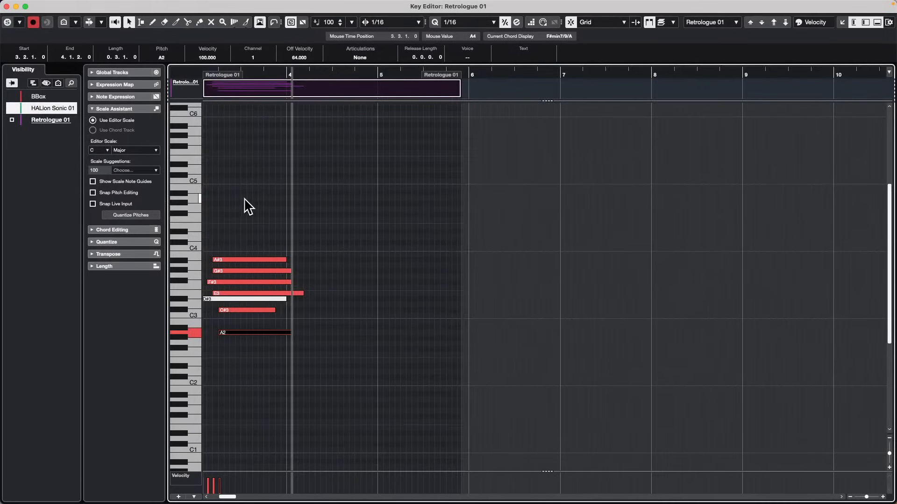
pyautogui.moveTo(245, 200); pyautogui.dragTo(253, 380)
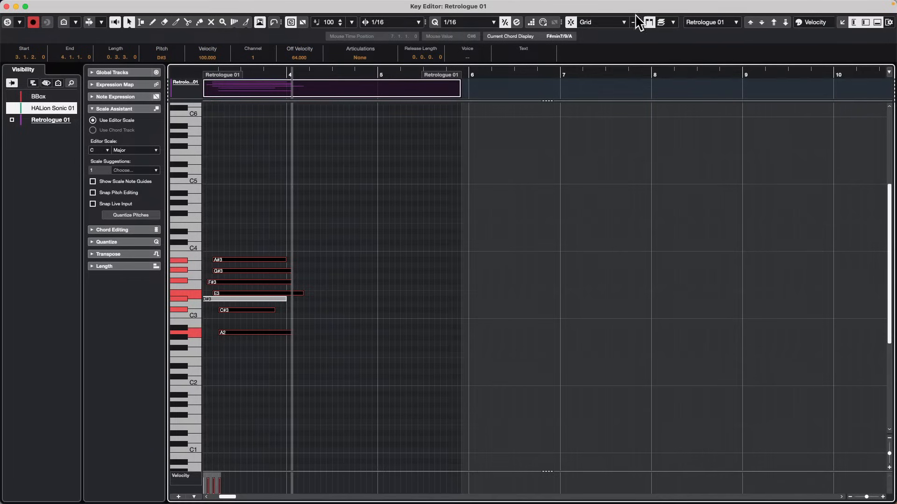
pyautogui.click(454, 23)
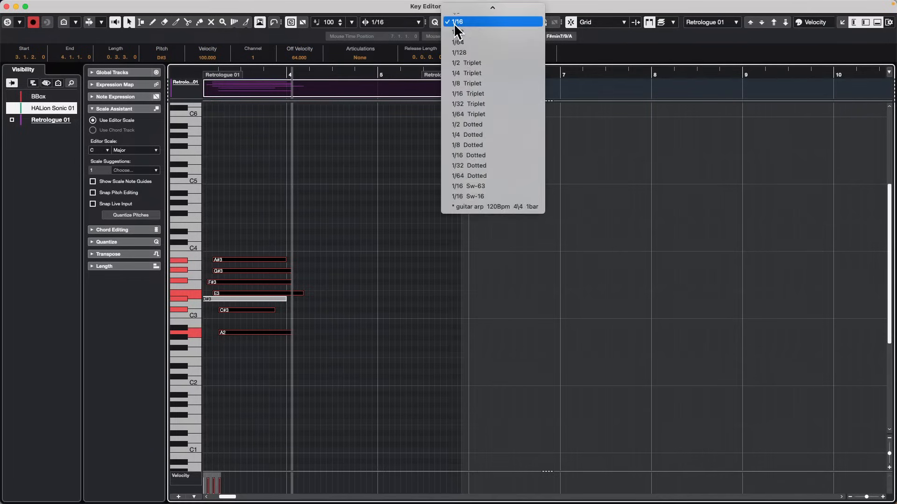
pyautogui.click(473, 20)
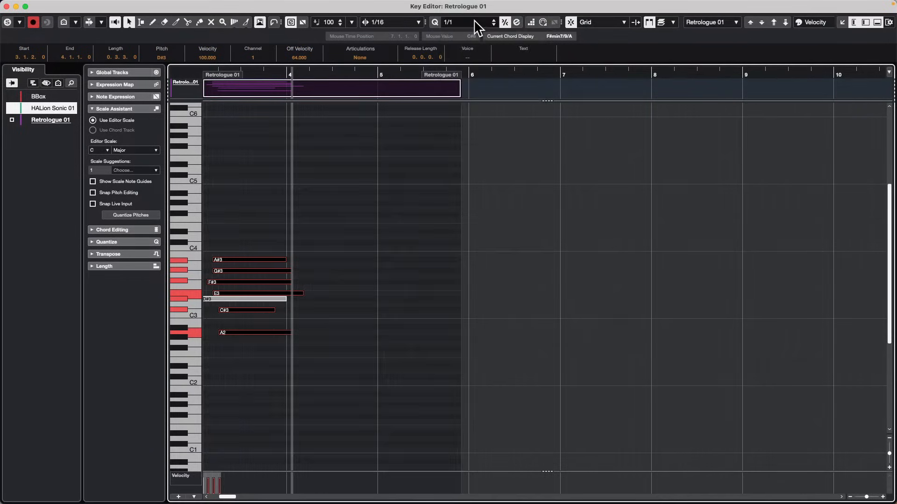
pyautogui.press('q')
# Step: Move the seven chord notes so they start together at bar 4
pyautogui.moveTo(235, 215); pyautogui.dragTo(229, 358)
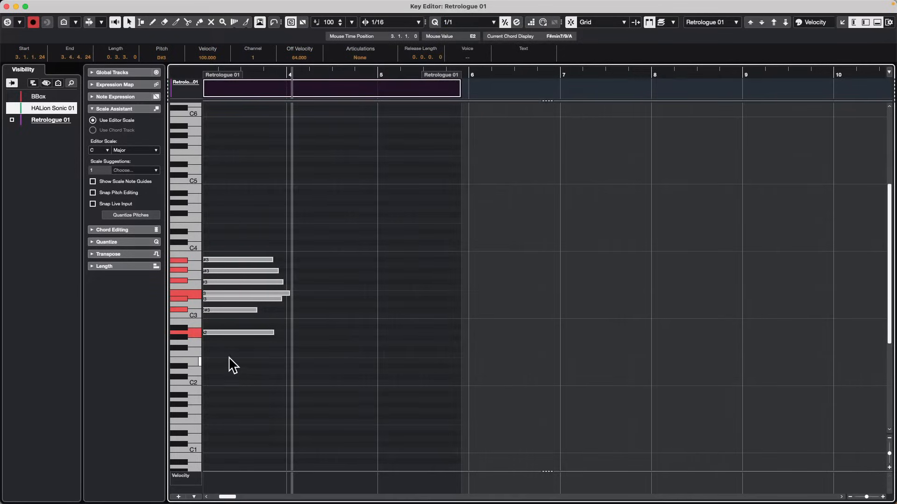
pyautogui.moveTo(239, 259); pyautogui.dragTo(330, 260)
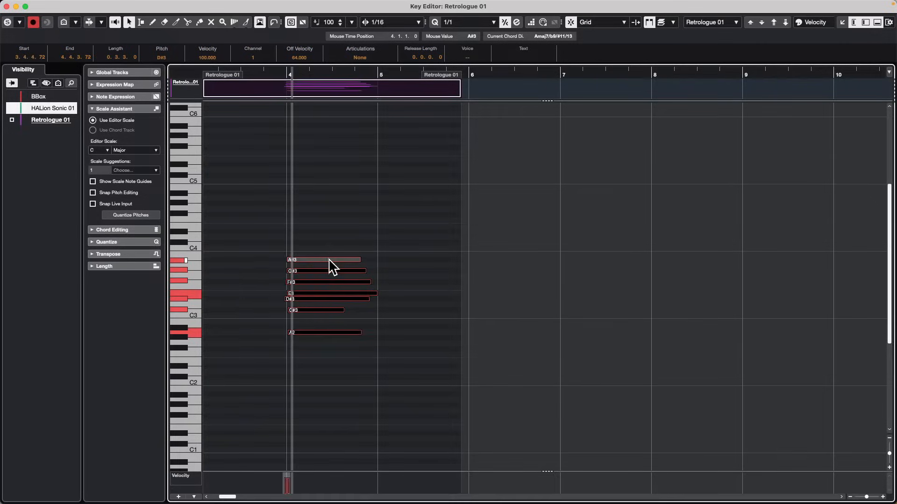
pyautogui.click(311, 192)
pyautogui.moveTo(305, 218); pyautogui.dragTo(287, 359)
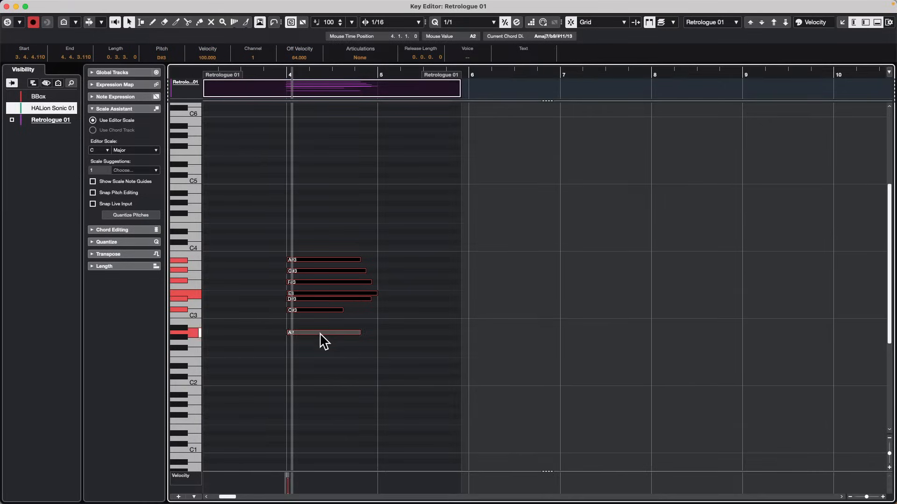
pyautogui.click(317, 362)
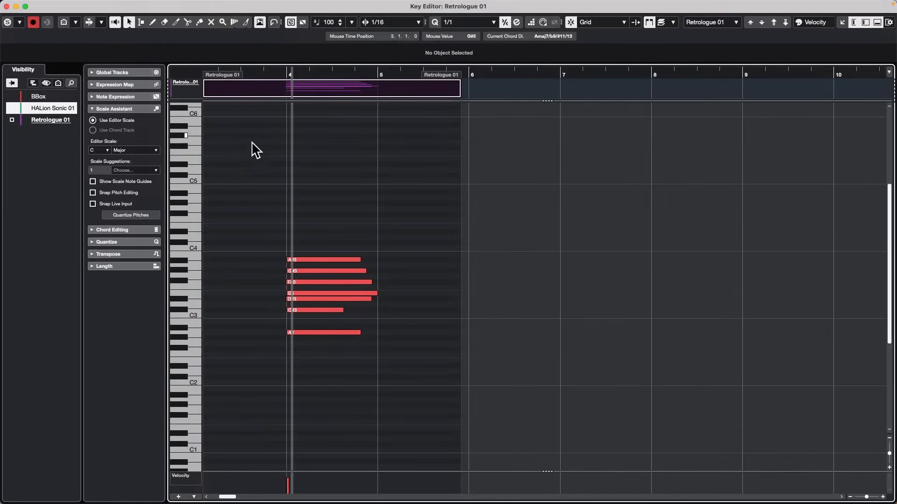
# Step: Shrink the editor window, show the Chord Pads again and select an empty pad
pyautogui.moveTo(71, 9); pyautogui.dragTo(115, 52)
pyautogui.moveTo(45, 45); pyautogui.dragTo(530, 1)
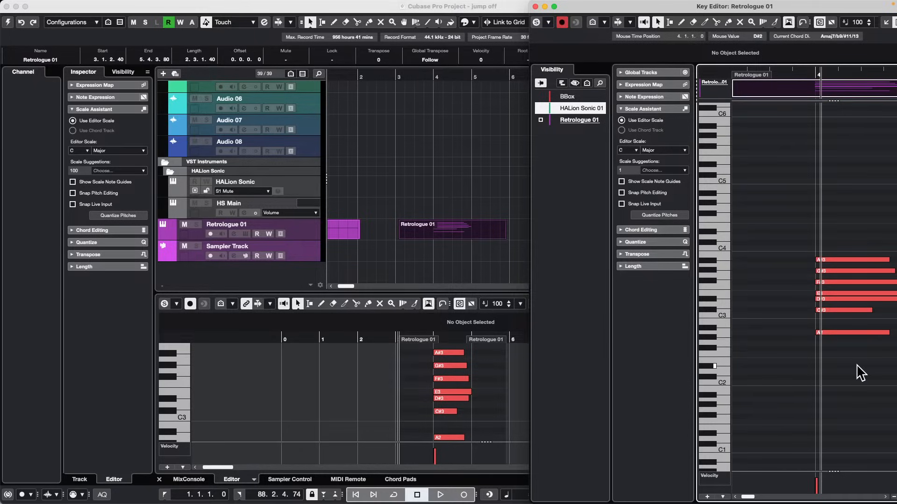
pyautogui.moveTo(857, 366); pyautogui.dragTo(849, 218)
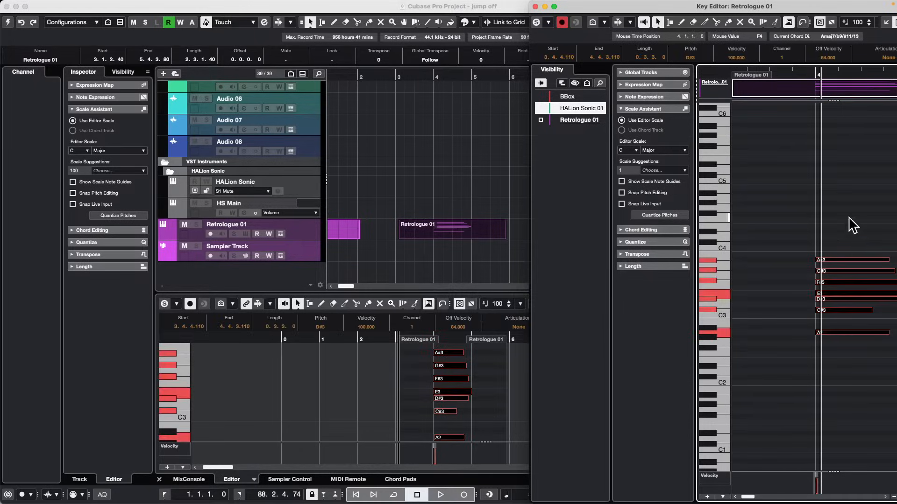
pyautogui.click(401, 483)
pyautogui.click(400, 481)
pyautogui.click(557, 362)
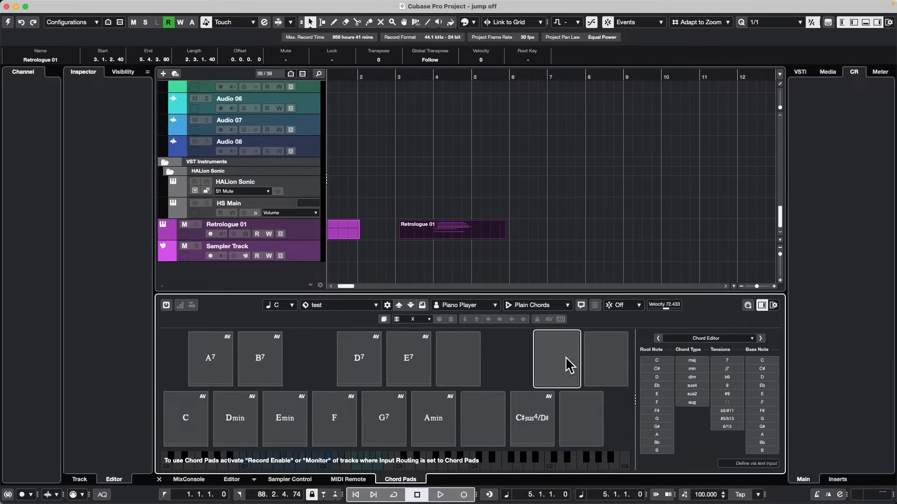
pyautogui.click(747, 306)
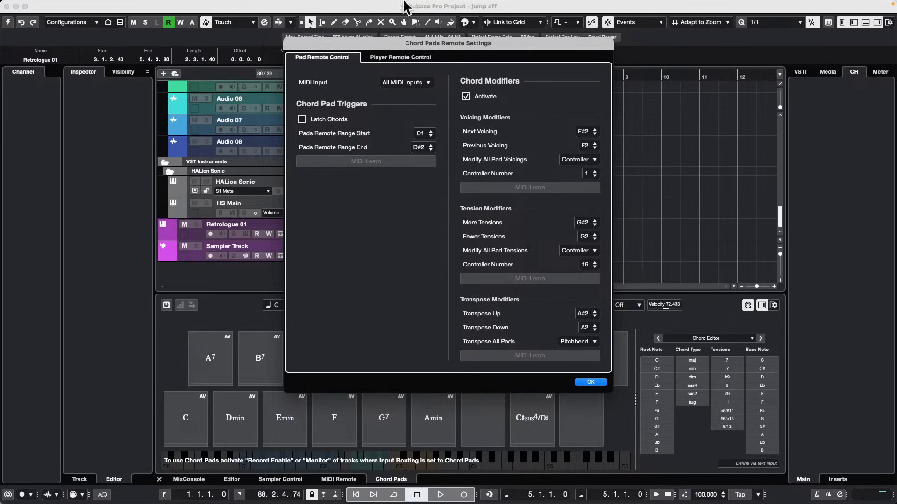
pyautogui.click(590, 383)
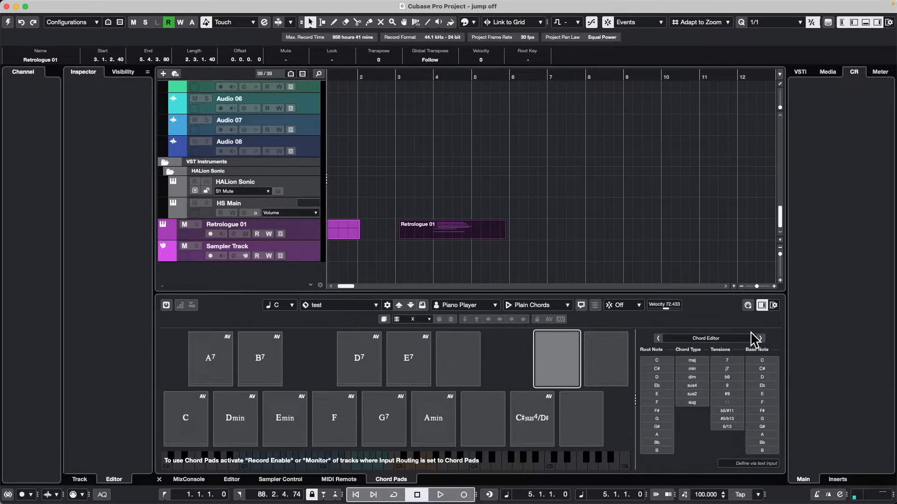
pyautogui.click(165, 304)
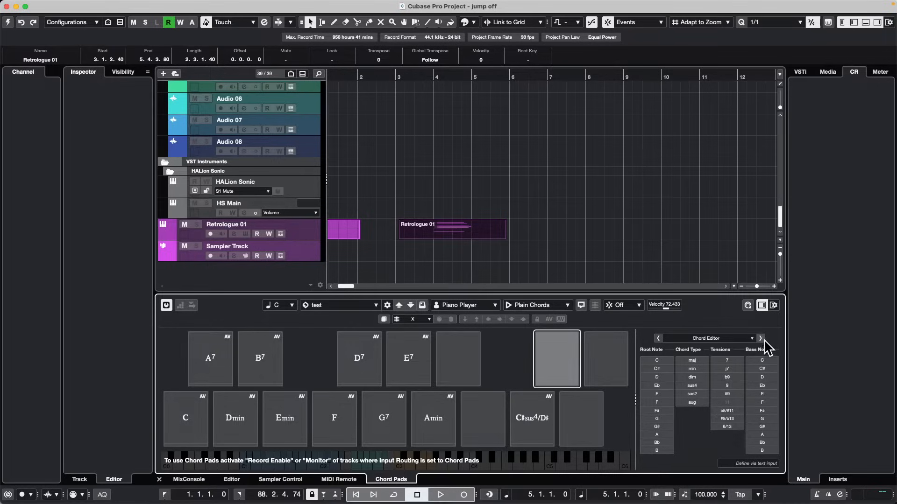
pyautogui.click(773, 306)
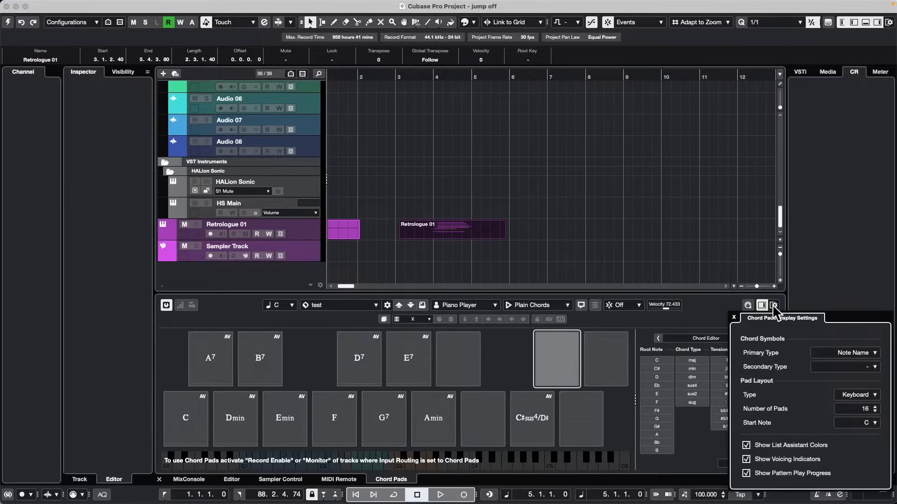
pyautogui.click(666, 264)
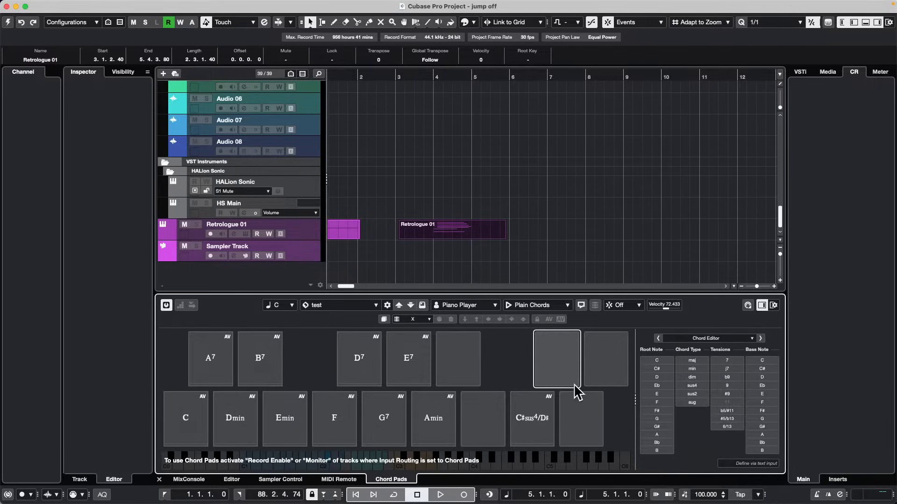
# Step: Assign a C major chord to the empty upper-row pad, leaving the Root Key unchanged
pyautogui.click(555, 354)
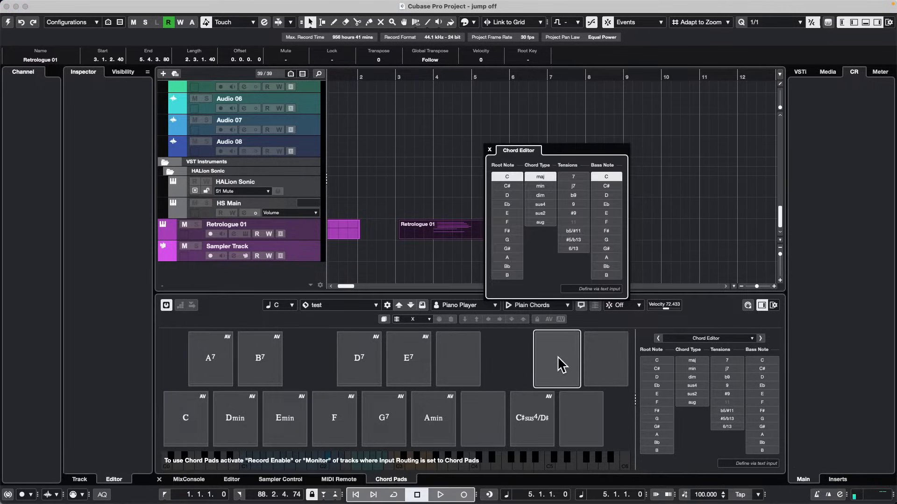
pyautogui.click(560, 364)
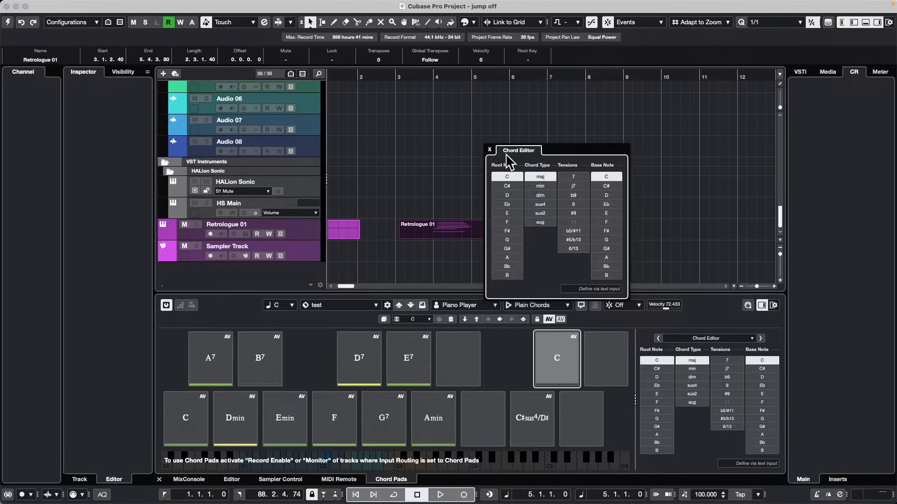
pyautogui.click(490, 150)
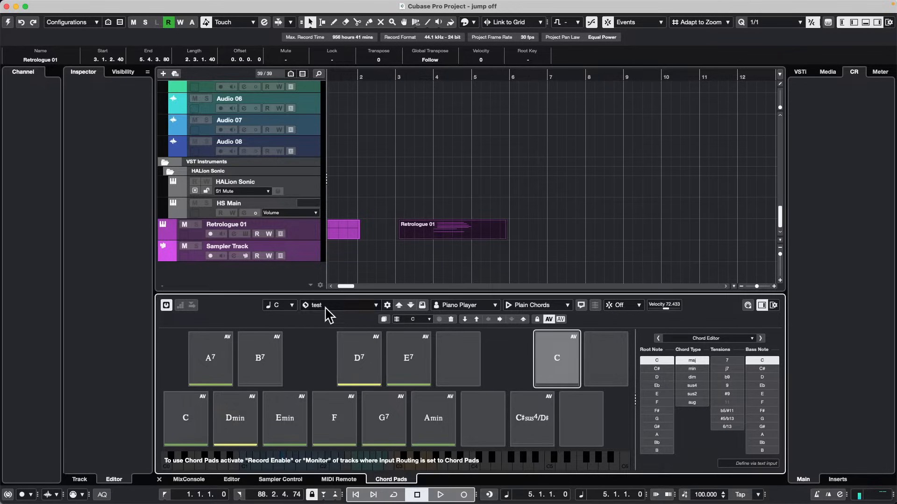
pyautogui.click(290, 306)
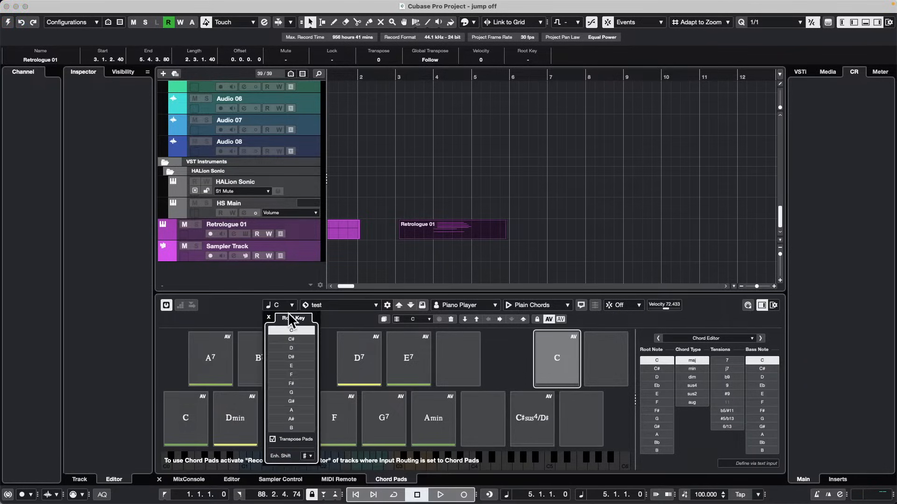
pyautogui.click(382, 261)
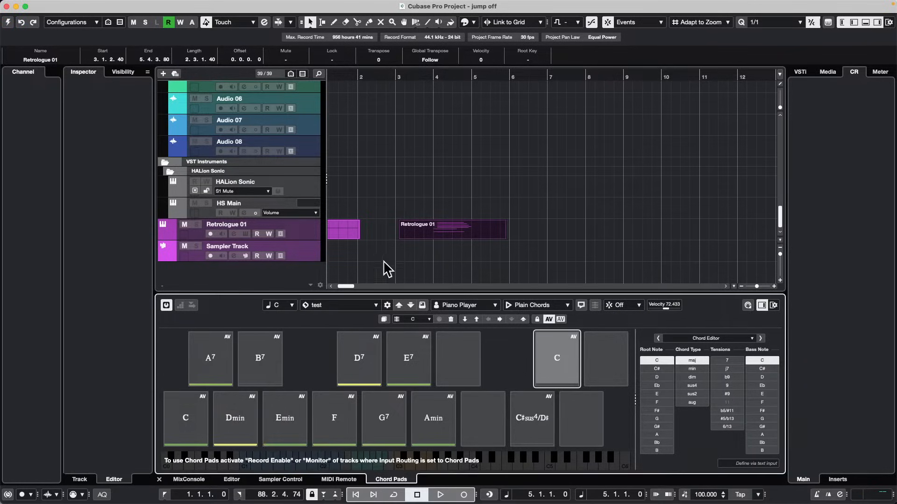
# Step: Load the Can't Help The Vibes chord pad preset
pyautogui.click(344, 306)
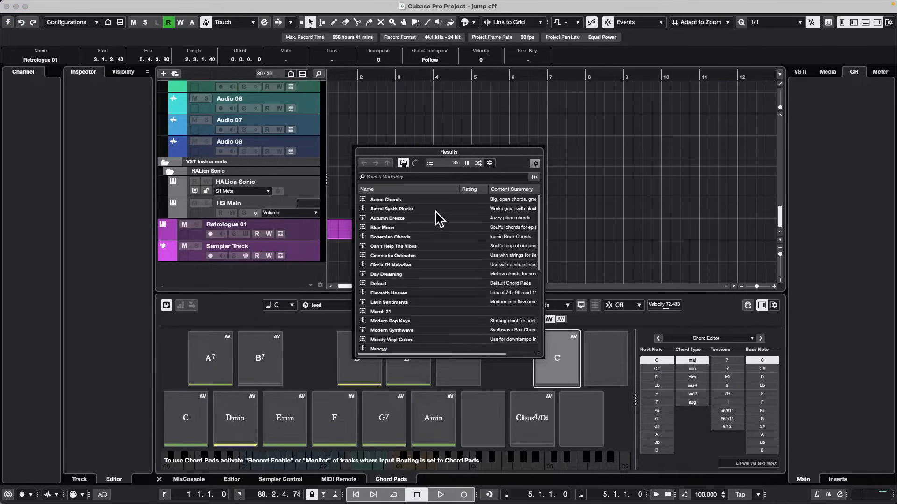
pyautogui.press('Escape')
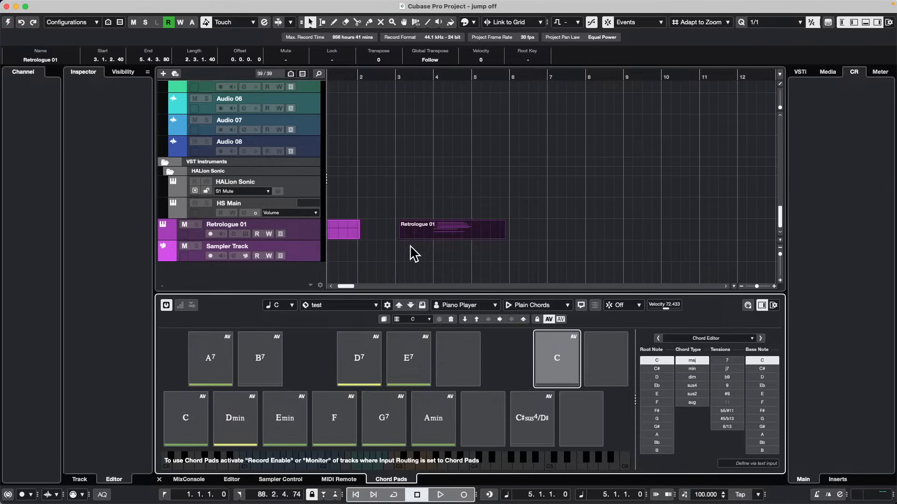
pyautogui.doubleClick(502, 432)
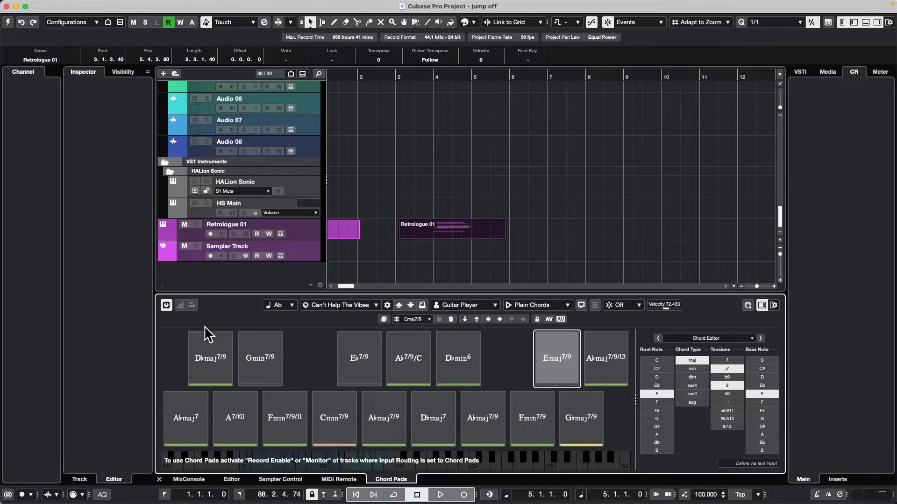
# Step: Leave the preset list unchanged and record-enable the Retrologue 01 track
pyautogui.click(372, 305)
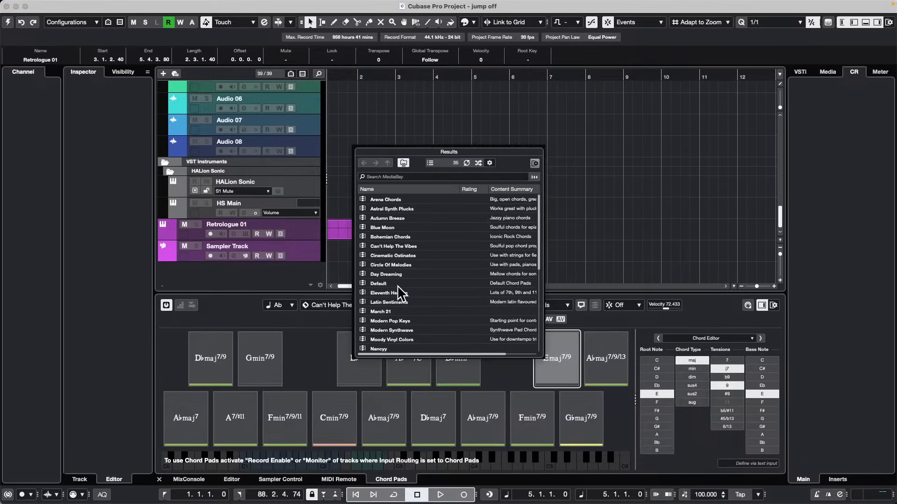
pyautogui.scroll(-6, 397, 284)
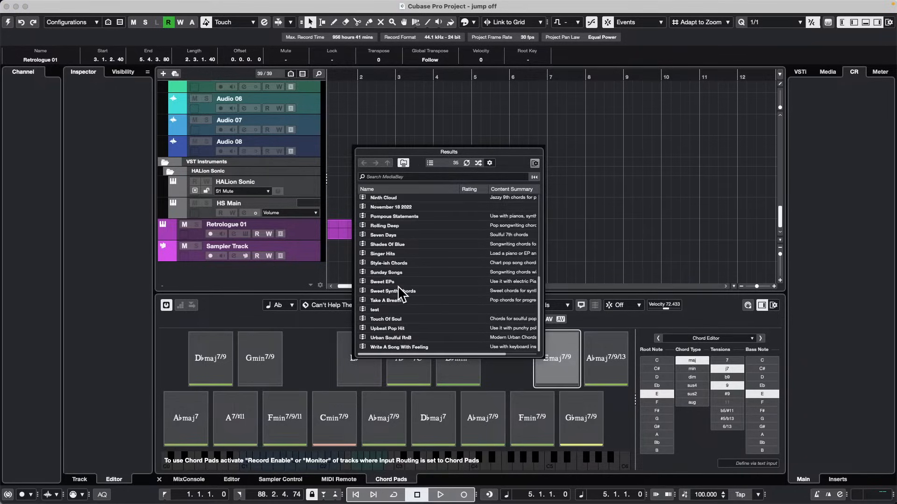
pyautogui.click(183, 410)
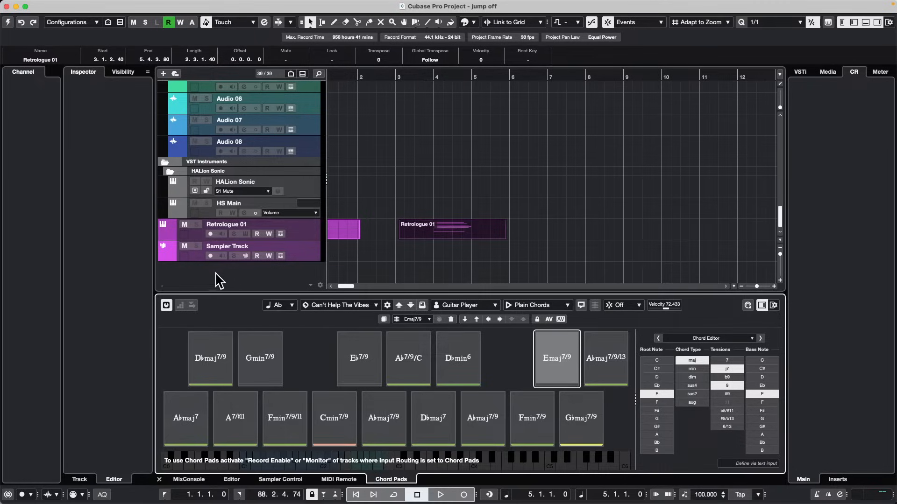
pyautogui.click(209, 226)
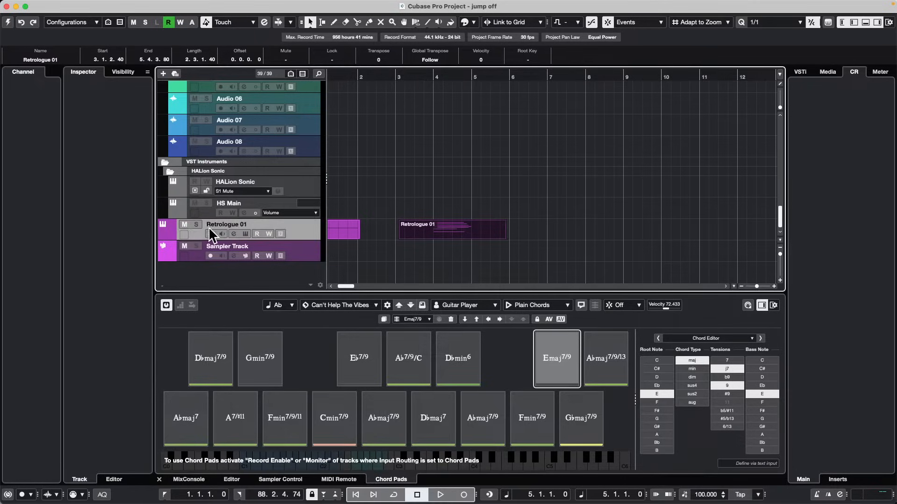
pyautogui.click(210, 233)
# Step: Show Retrologue 01's notes in a taller lower-zone Key Editor
pyautogui.doubleClick(451, 232)
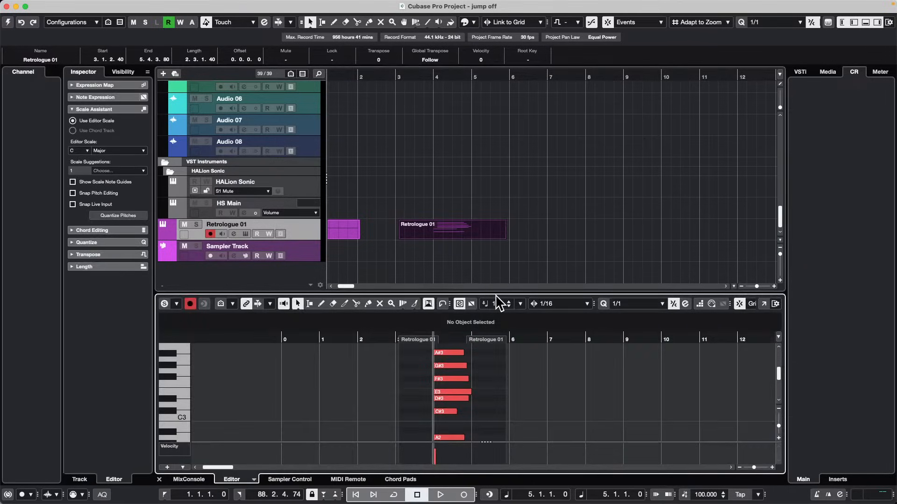
pyautogui.moveTo(496, 294); pyautogui.dragTo(498, 267)
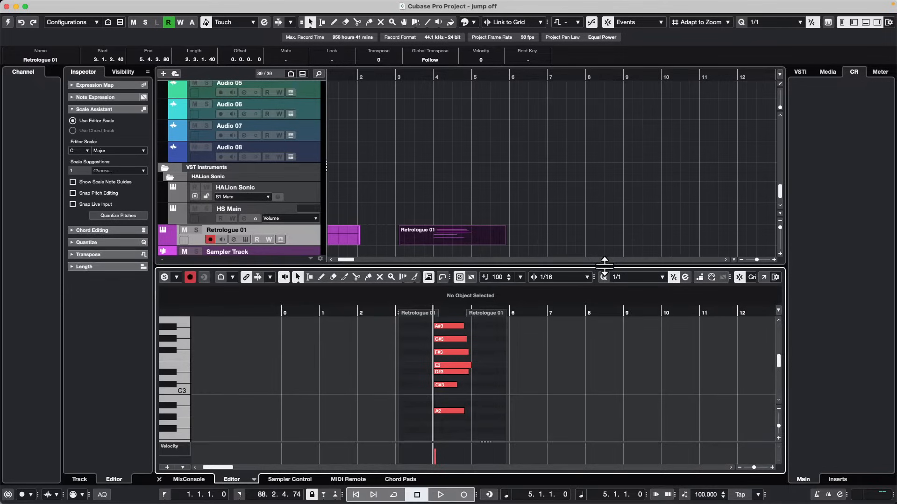
pyautogui.click(183, 5)
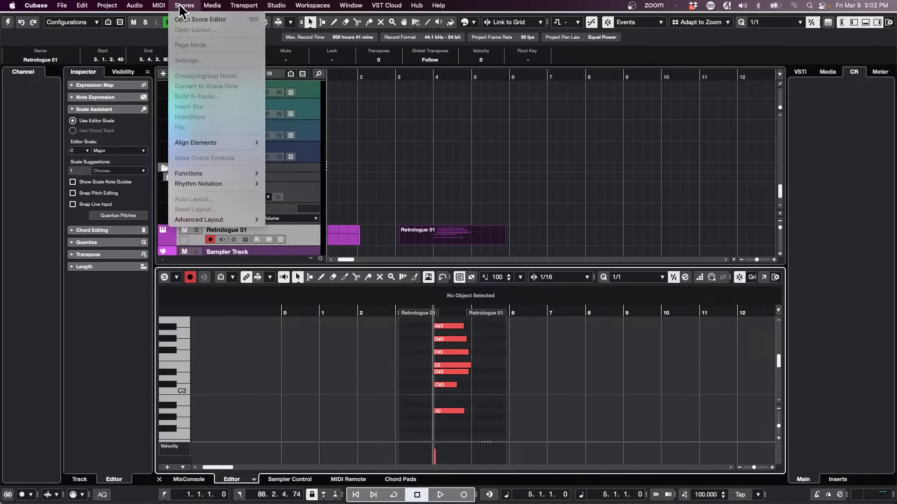
pyautogui.click(524, 149)
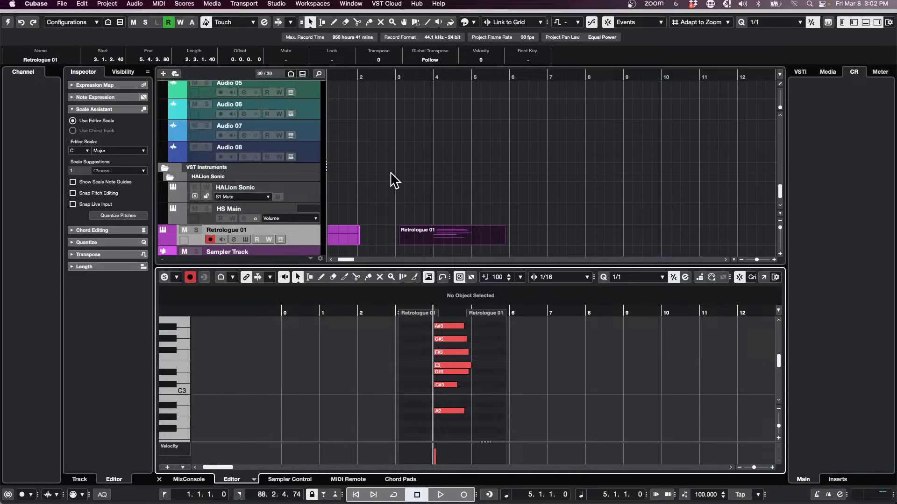
# Step: Return the lower zone to the chord pads and trigger the Ab7/9/C pad
pyautogui.click(342, 480)
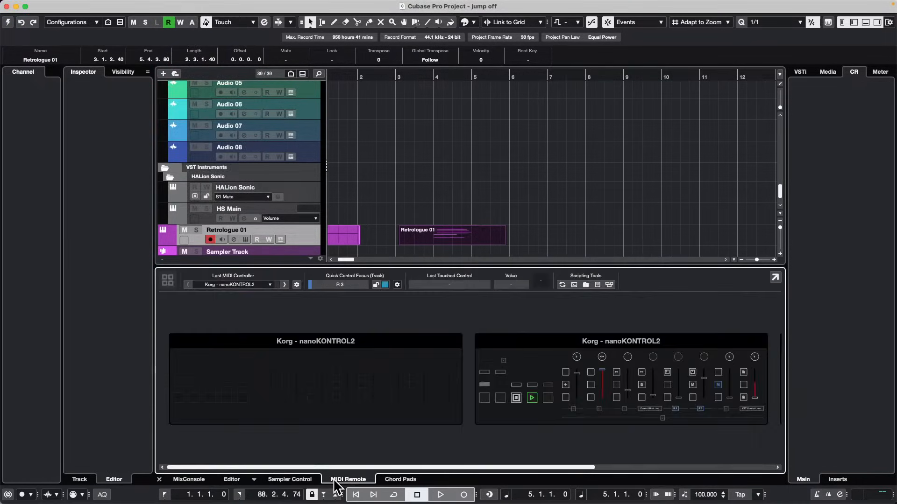
pyautogui.click(400, 479)
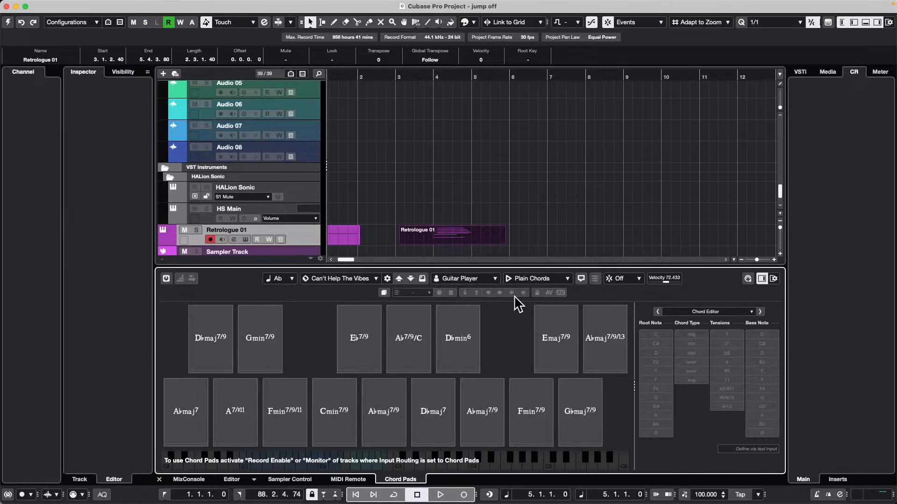
pyautogui.click(771, 277)
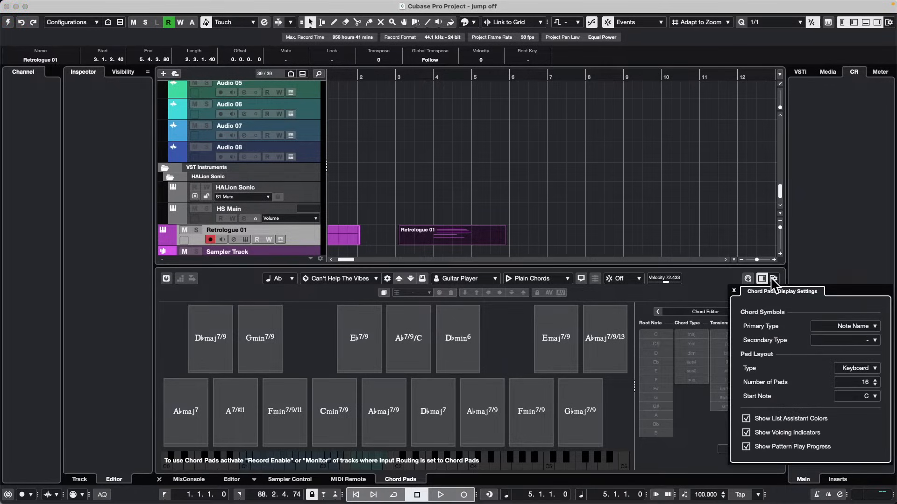
pyautogui.click(680, 421)
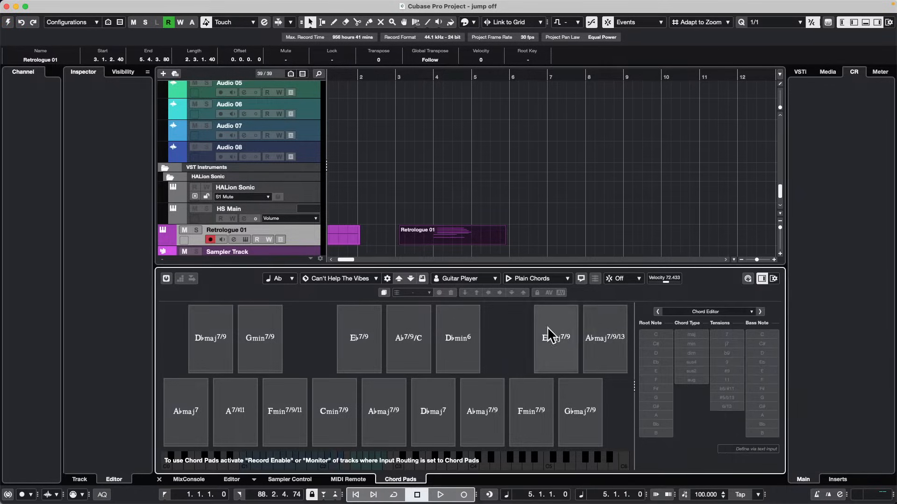
pyautogui.click(394, 337)
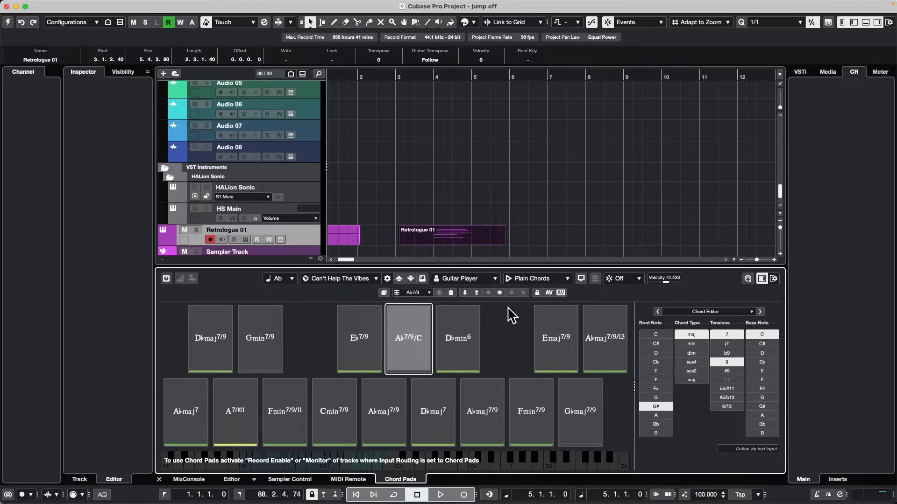
# Step: Select all seven Retrologue 01 notes and open the Logical Editor
pyautogui.doubleClick(460, 238)
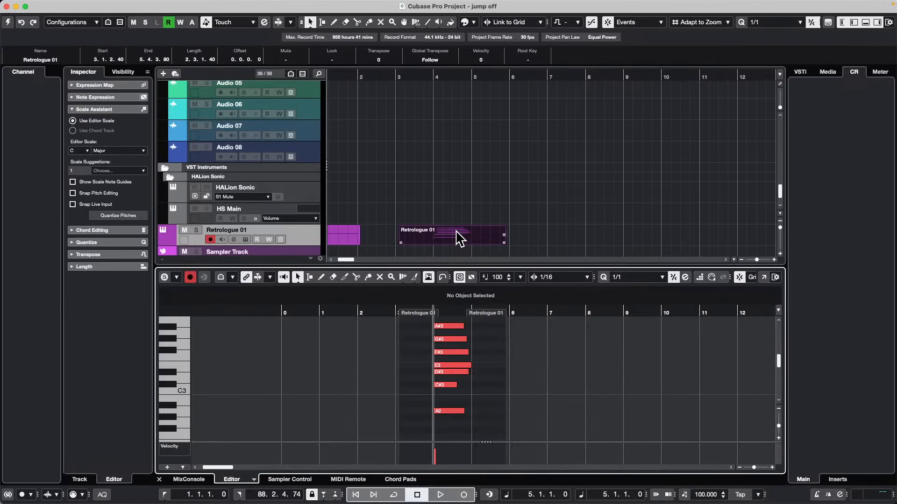
pyautogui.moveTo(449, 420); pyautogui.dragTo(462, 322)
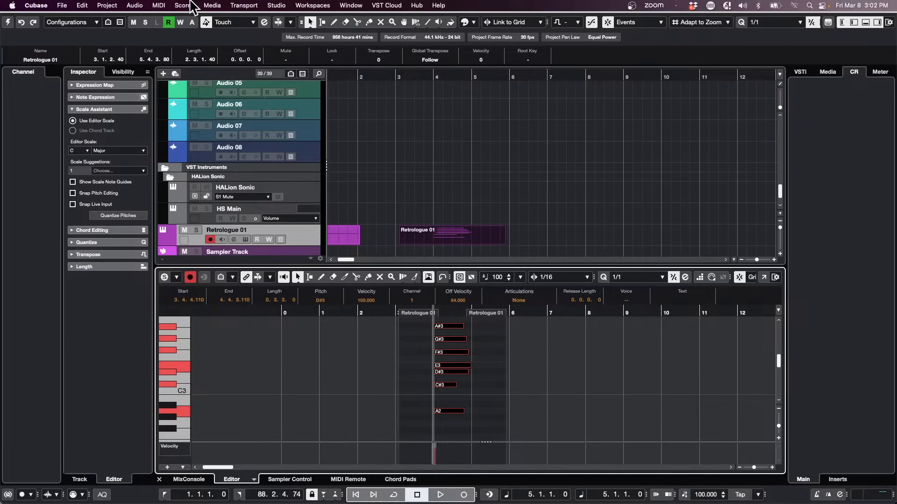
pyautogui.click(181, 5)
pyautogui.moveTo(159, 6)
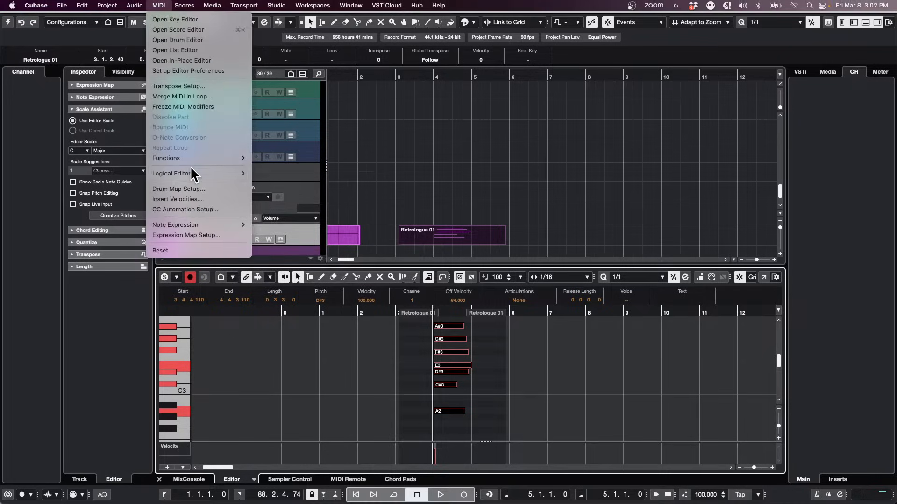
pyautogui.moveTo(219, 174)
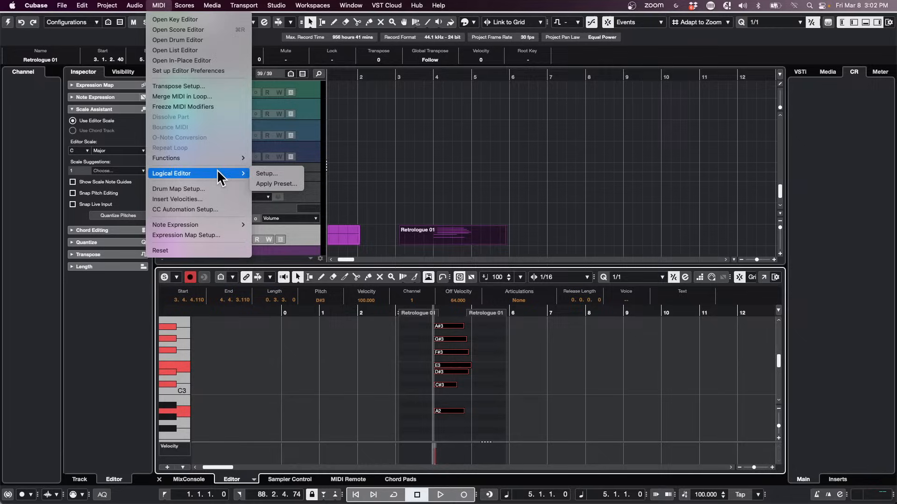
pyautogui.click(266, 175)
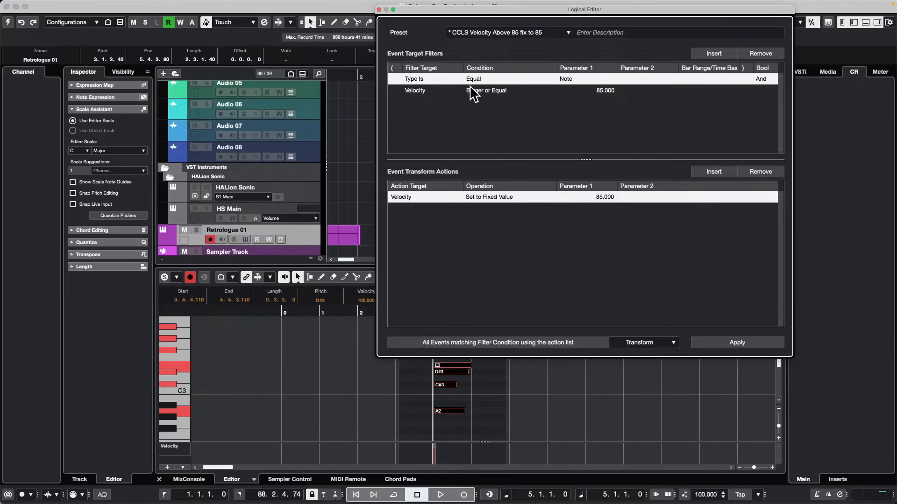
# Step: Replace the velocity filter and fixed velocity 85 action with a random pitch action
pyautogui.click(602, 92)
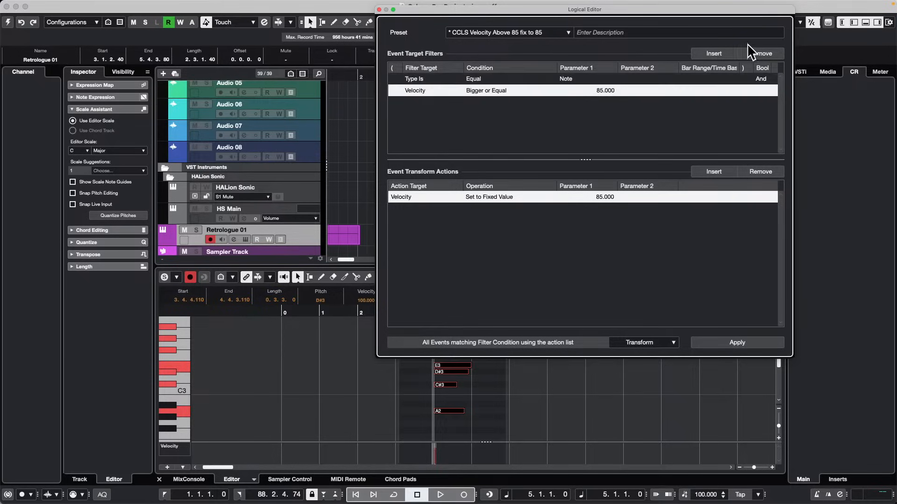
pyautogui.click(760, 53)
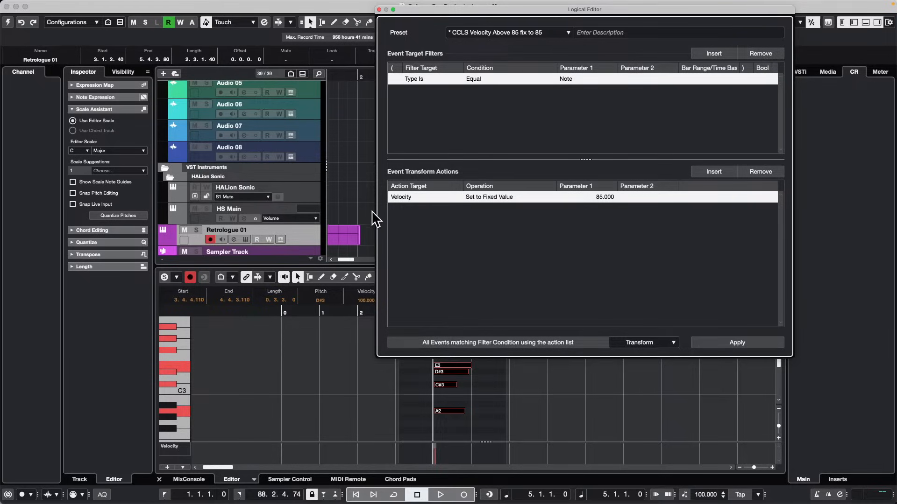
pyautogui.click(771, 173)
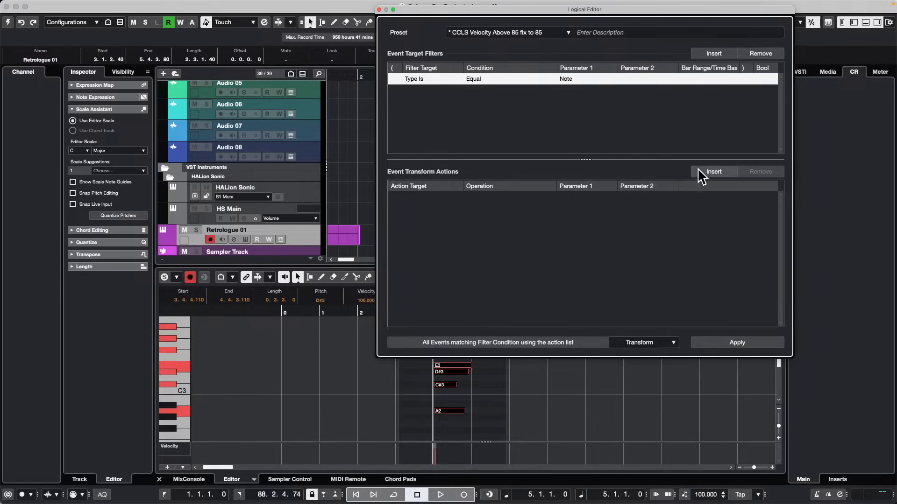
pyautogui.click(715, 172)
pyautogui.click(405, 196)
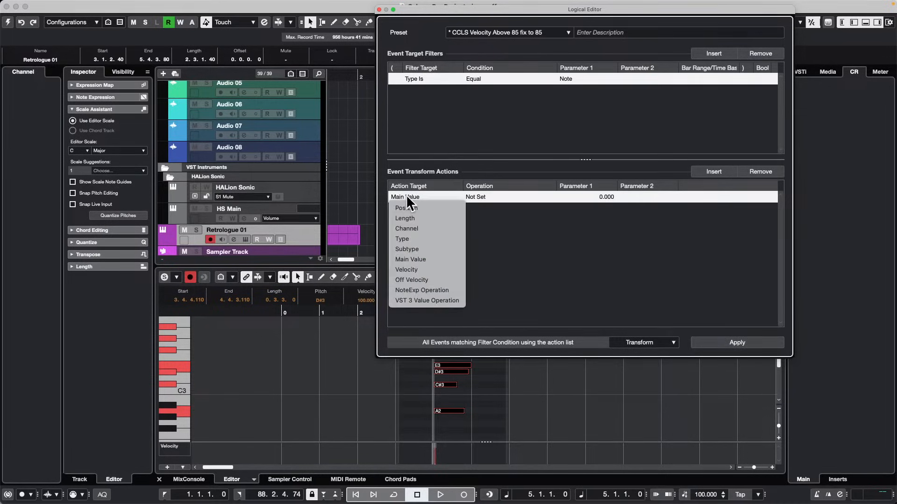
pyautogui.click(439, 250)
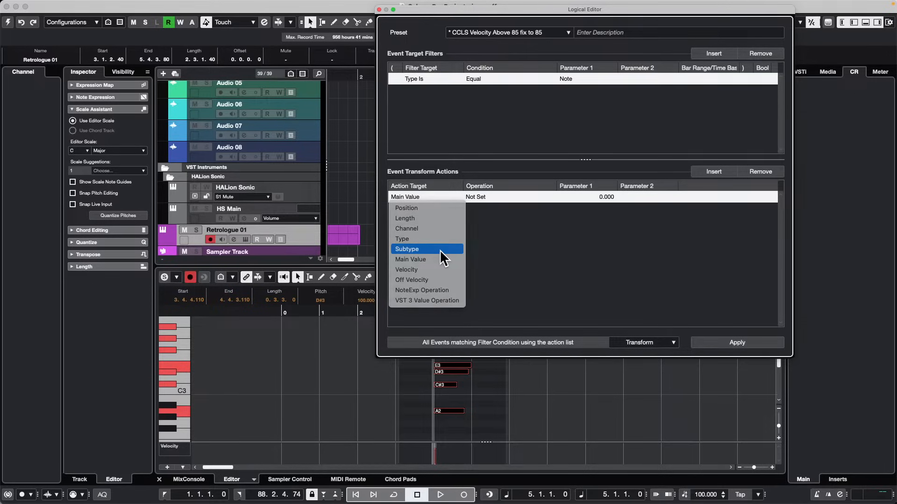
pyautogui.click(488, 197)
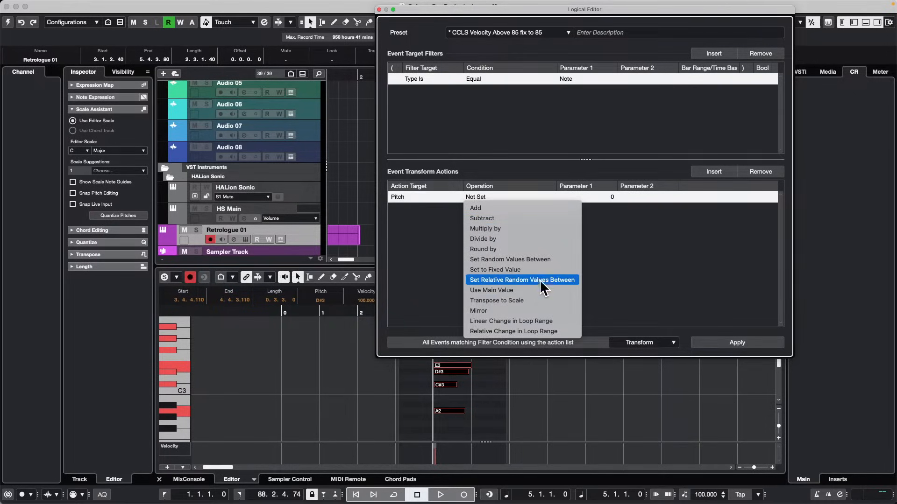
pyautogui.click(541, 259)
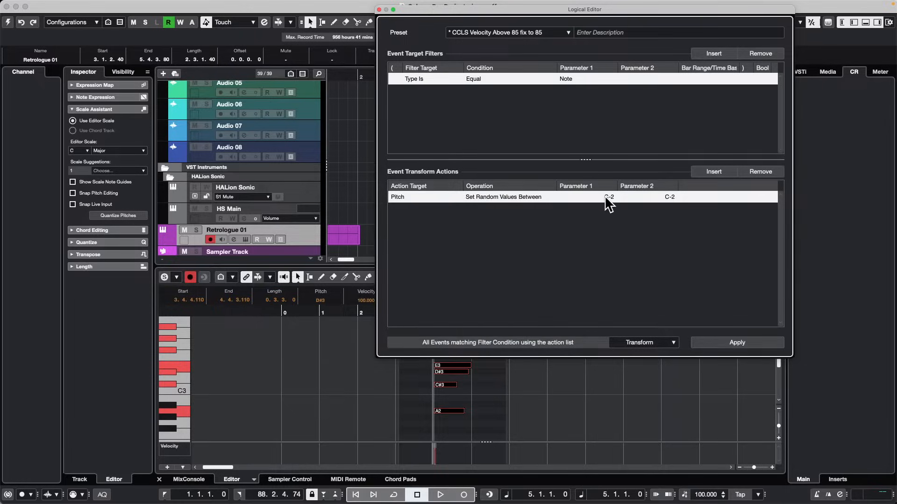
# Step: Set the random pitch limits (upper A5), apply to the notes, and close the Logical Editor
pyautogui.click(601, 197)
pyautogui.write('a2')
pyautogui.click(668, 197)
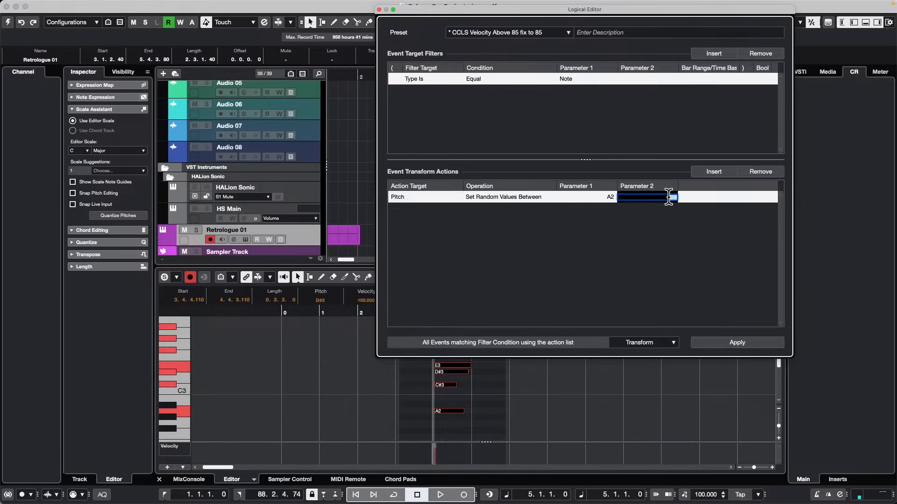
pyautogui.write('a5')
pyautogui.click(737, 343)
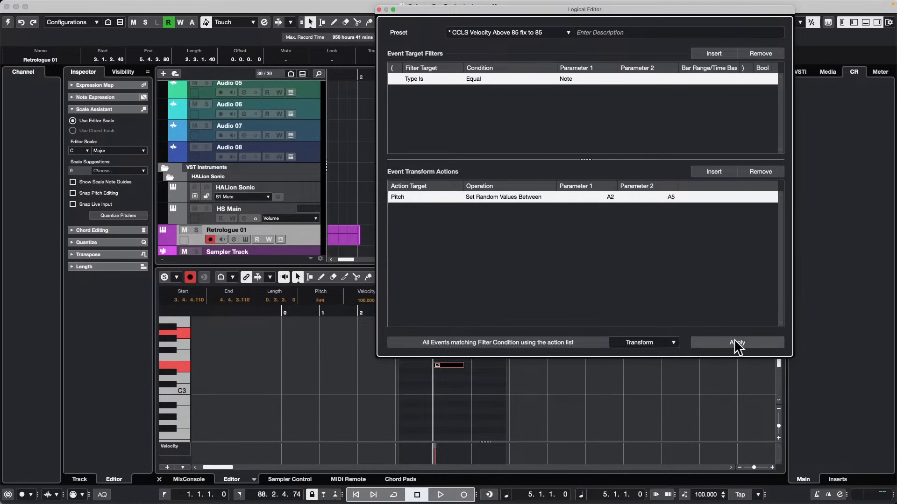
pyautogui.click(379, 9)
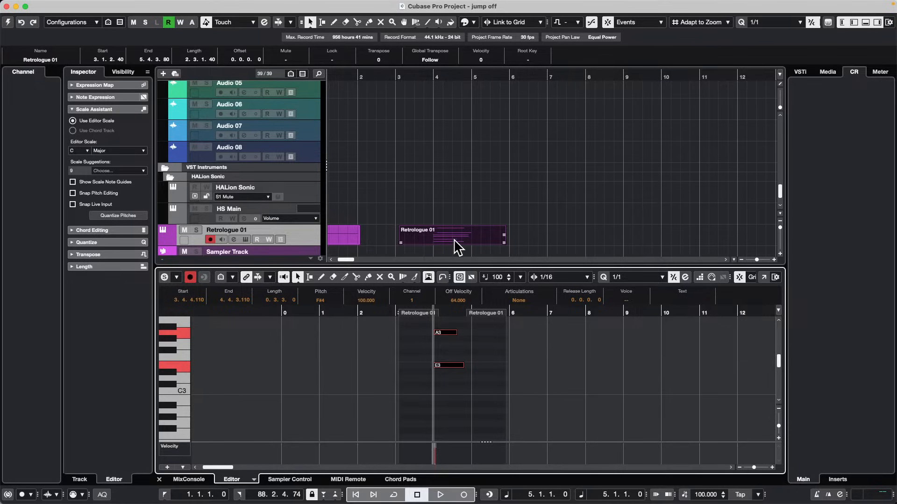
pyautogui.scroll(3, 475, 380)
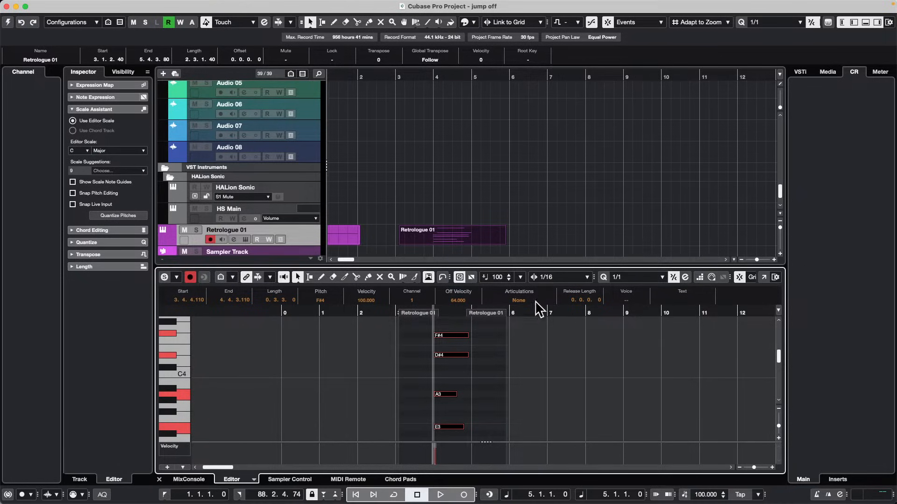
# Step: Edit the Emaj7/9 chord pad into Esus4/7/9 with B in the bass, and audition it
pyautogui.click(397, 480)
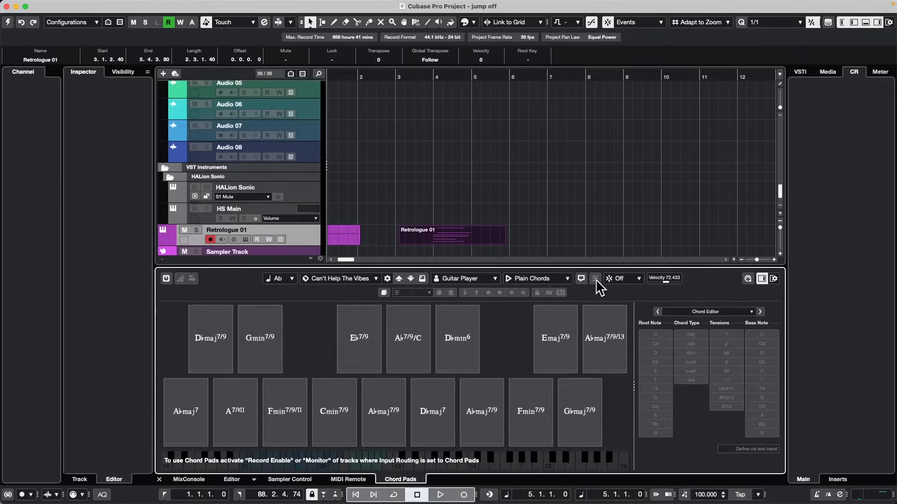
pyautogui.click(565, 347)
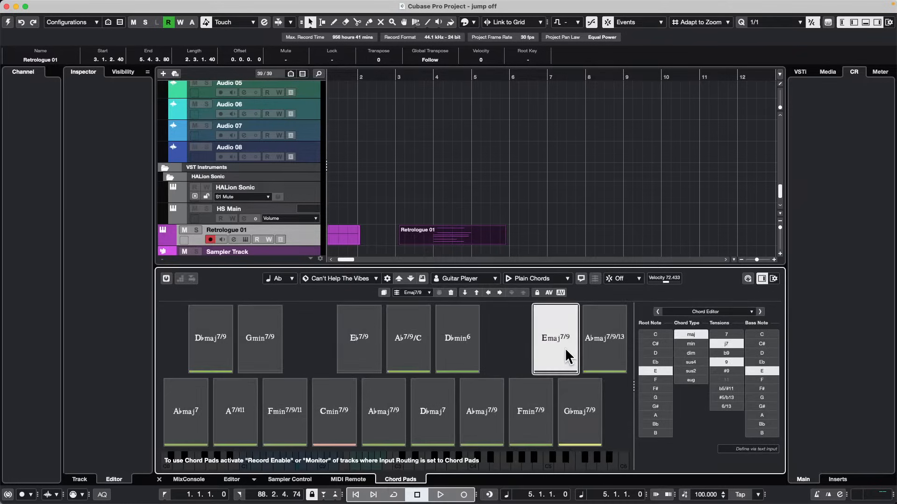
pyautogui.click(727, 398)
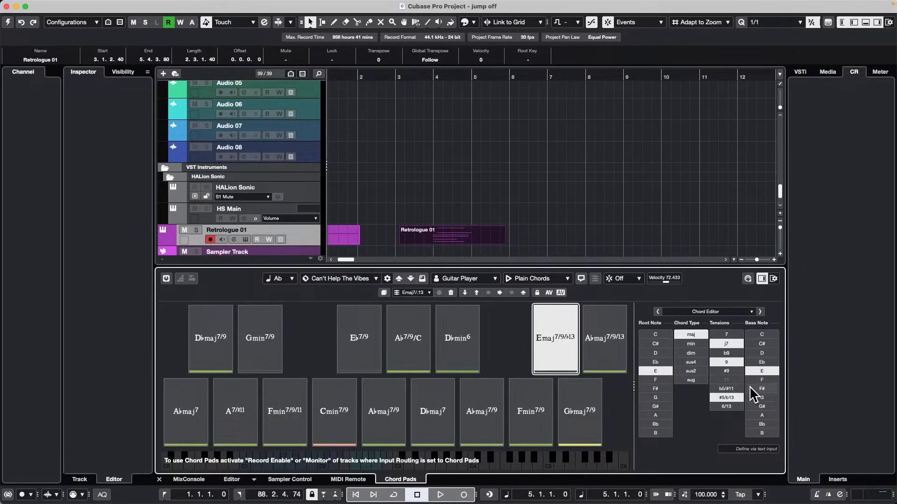
pyautogui.click(695, 362)
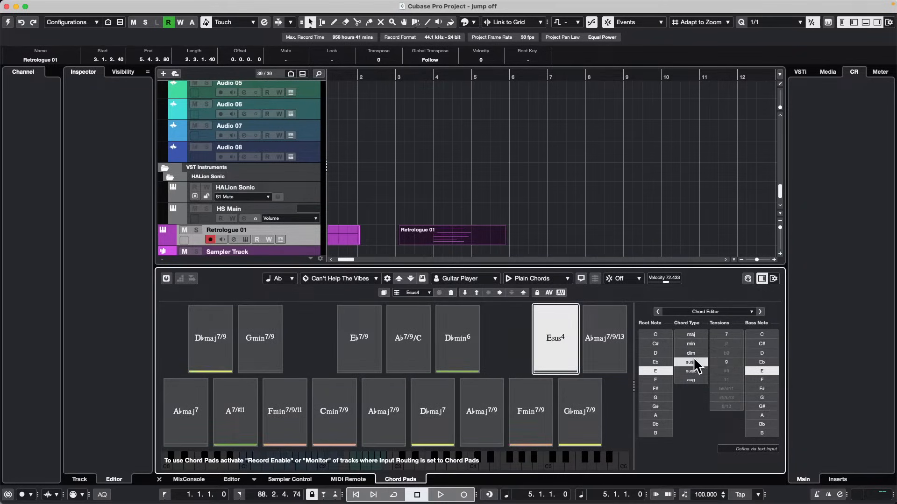
pyautogui.click(725, 334)
pyautogui.click(727, 362)
pyautogui.click(761, 407)
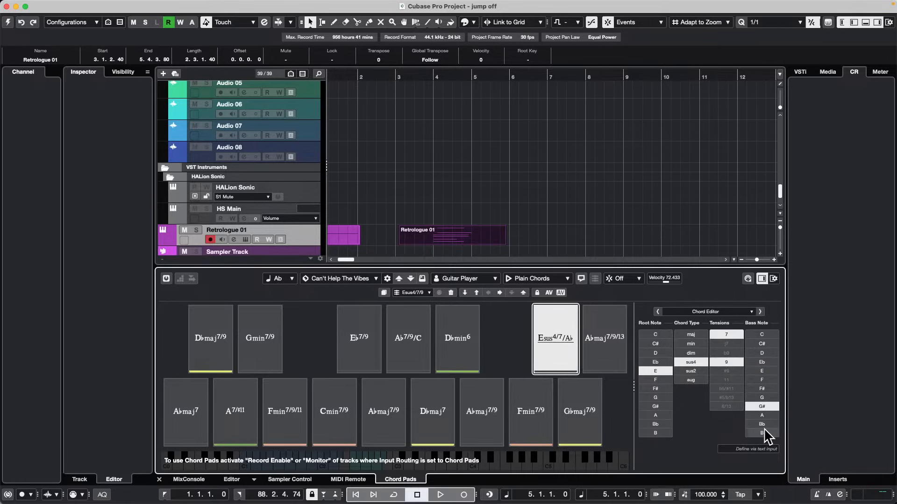
pyautogui.click(764, 430)
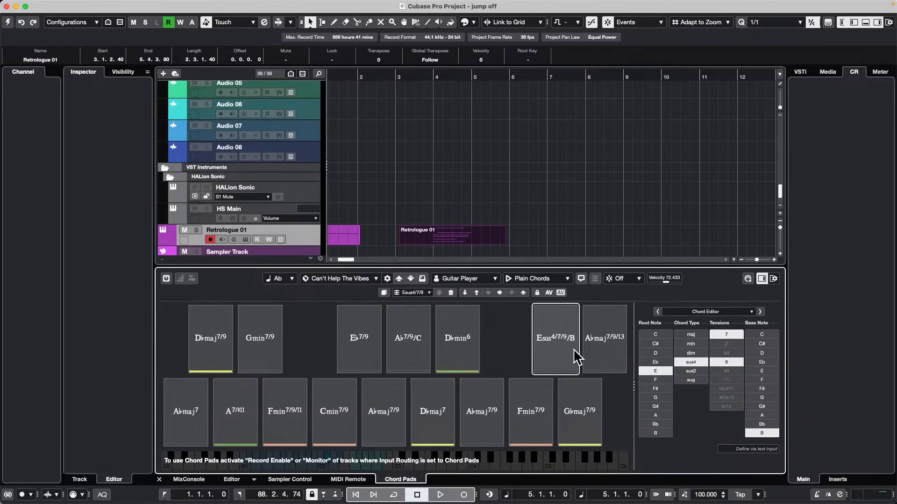
pyautogui.click(574, 308)
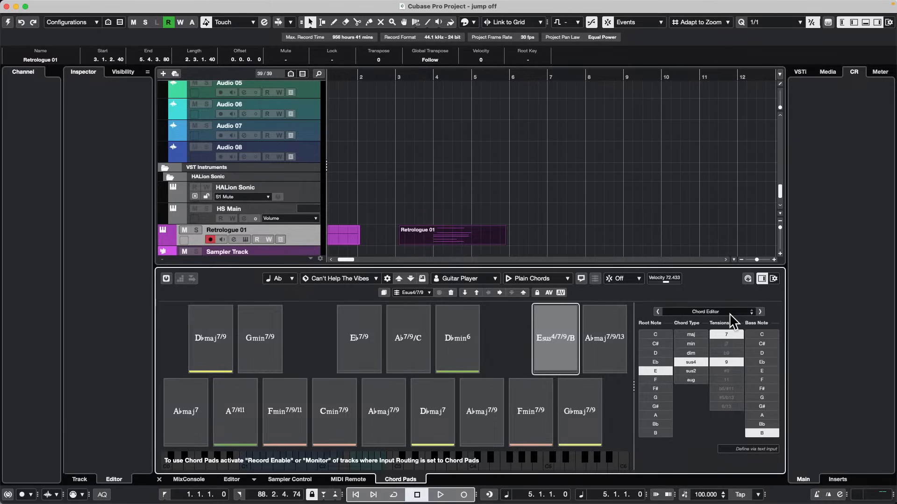
# Step: Set the Chord Assistant to show Circle of Fifths suggestions in Minor
pyautogui.click(759, 312)
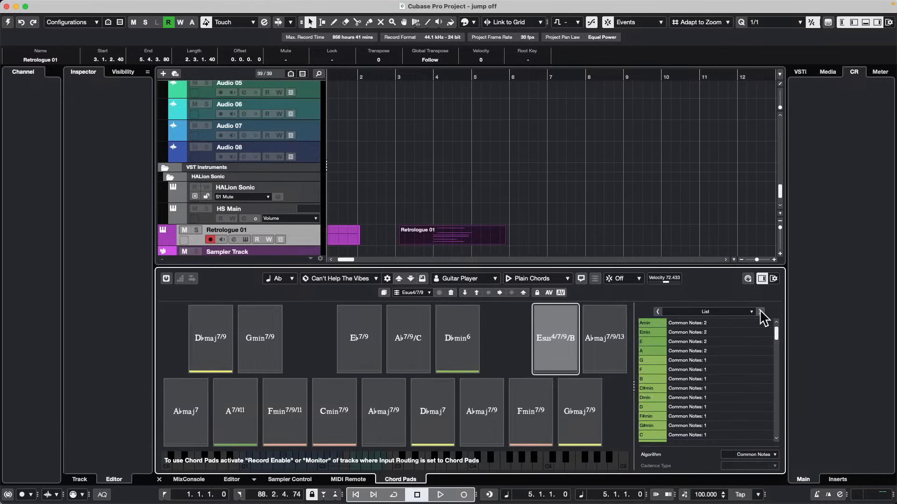
pyautogui.click(761, 312)
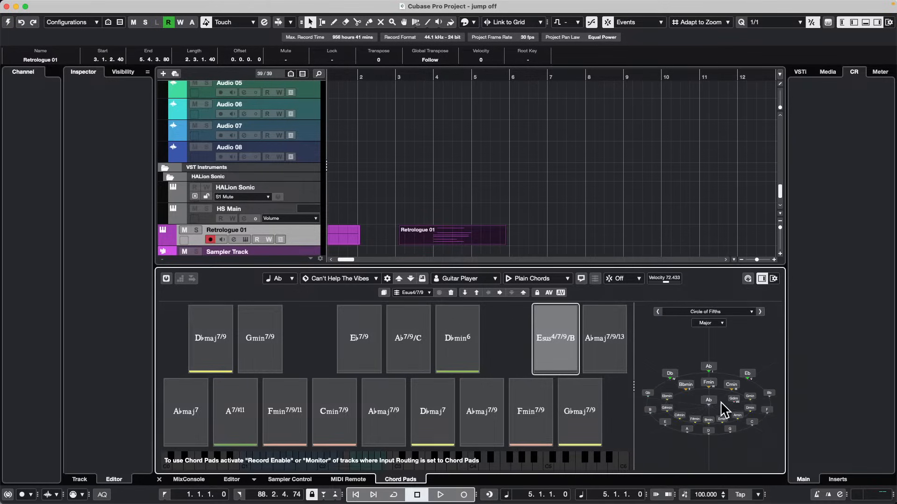
pyautogui.click(723, 325)
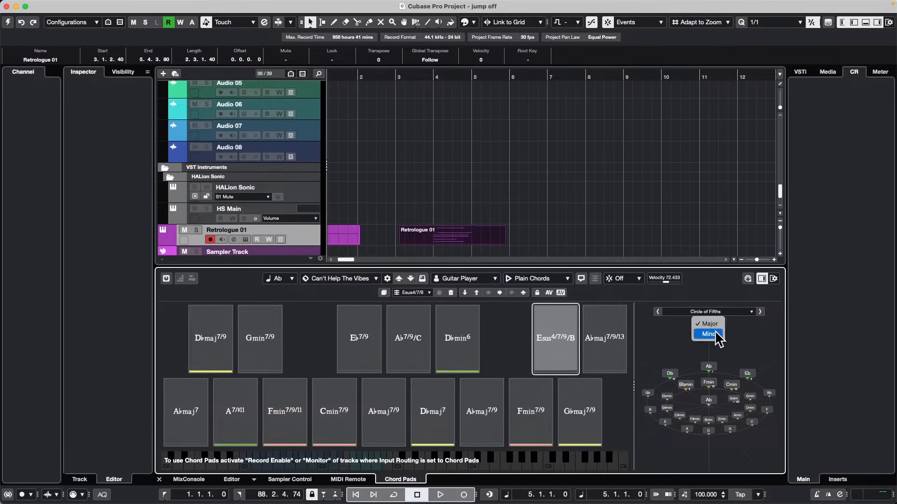
pyautogui.click(715, 333)
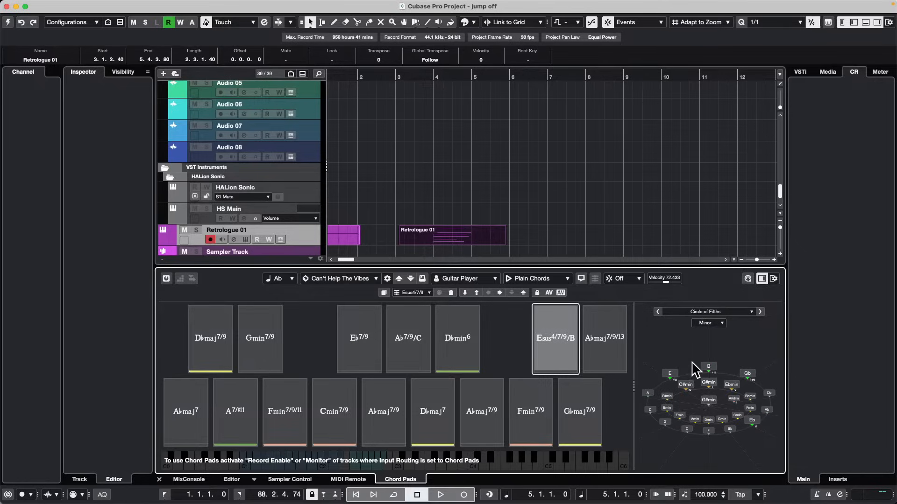
pyautogui.click(760, 311)
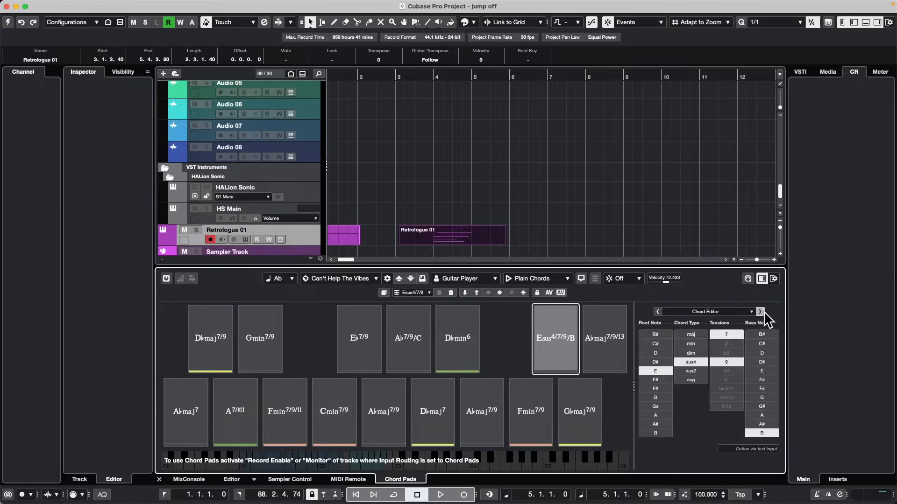
pyautogui.click(759, 311)
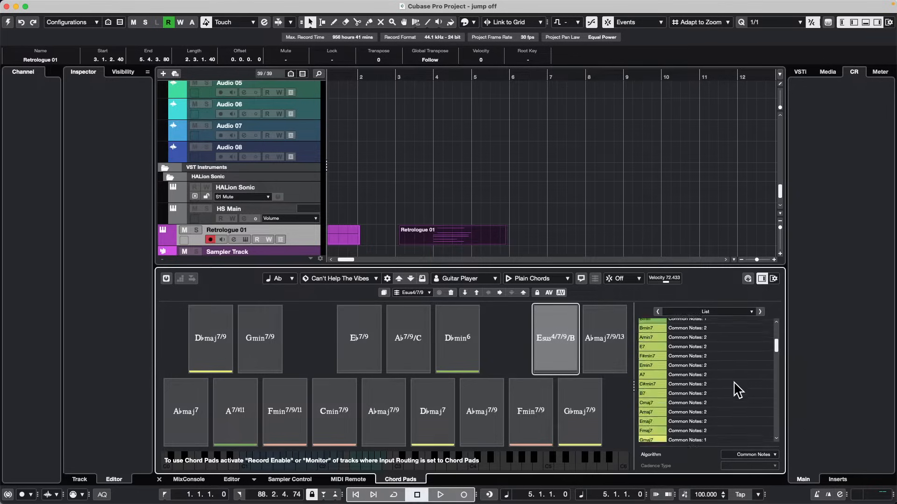
pyautogui.scroll(-10, 737, 390)
pyautogui.scroll(10, 737, 391)
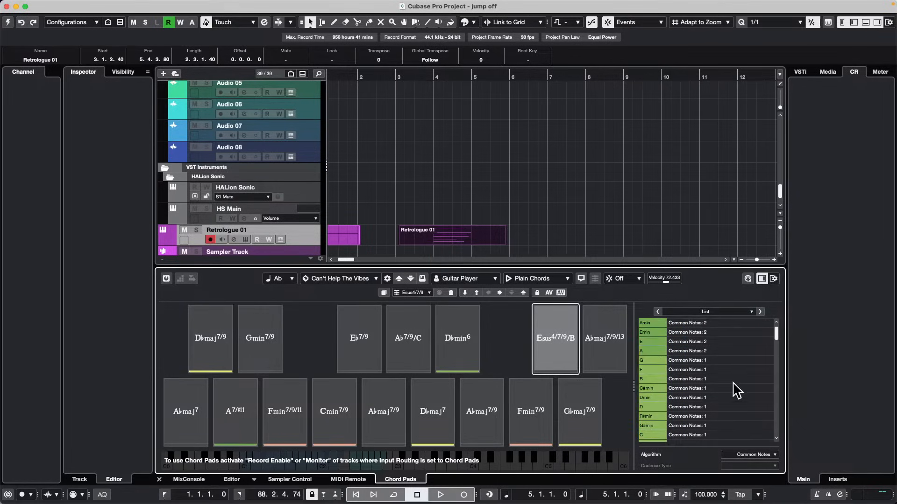
pyautogui.click(732, 312)
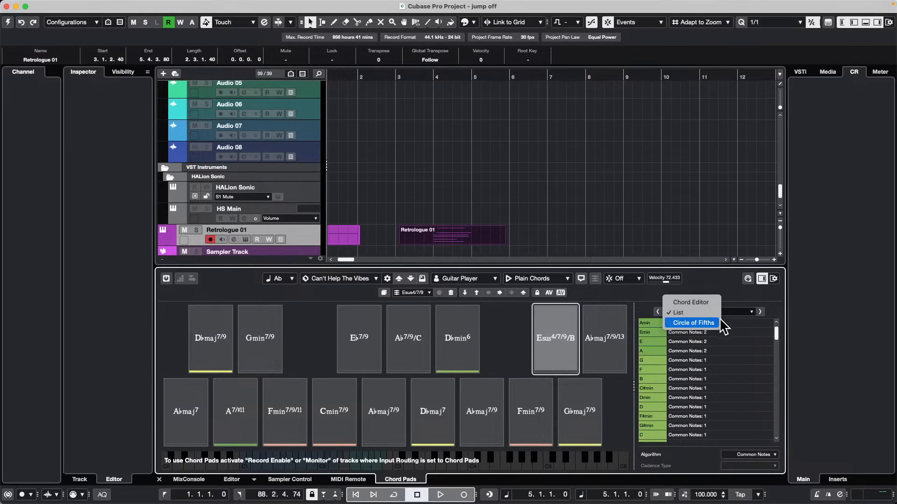
pyautogui.click(722, 329)
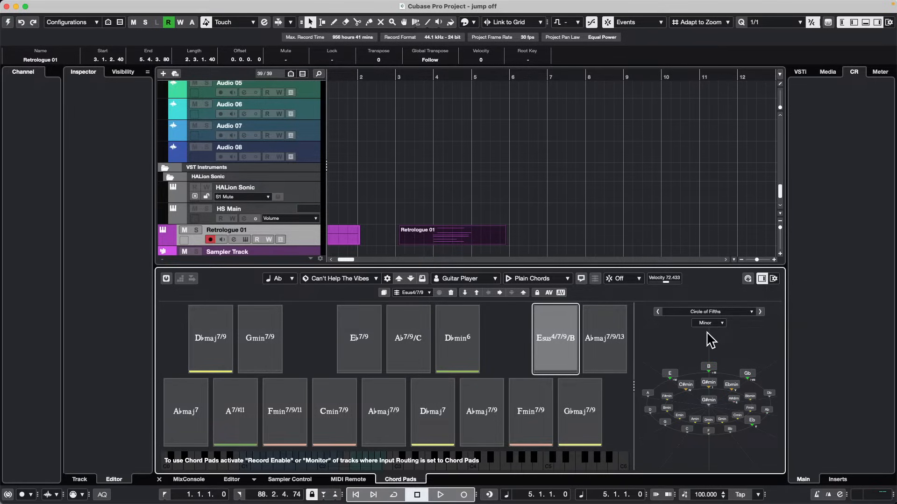
# Step: Open the Retrologue 01 part in the Key Editor and delete all of its chord notes
pyautogui.scroll(-2, 385, 184)
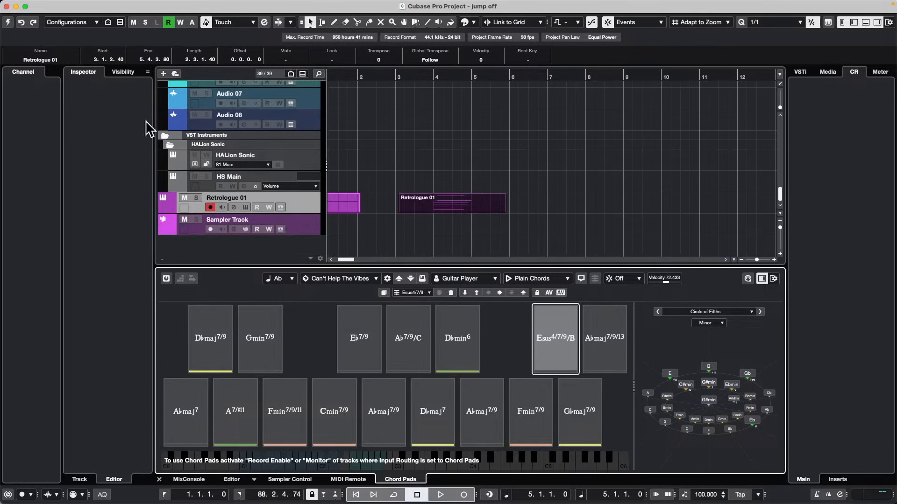
pyautogui.rightClick(433, 202)
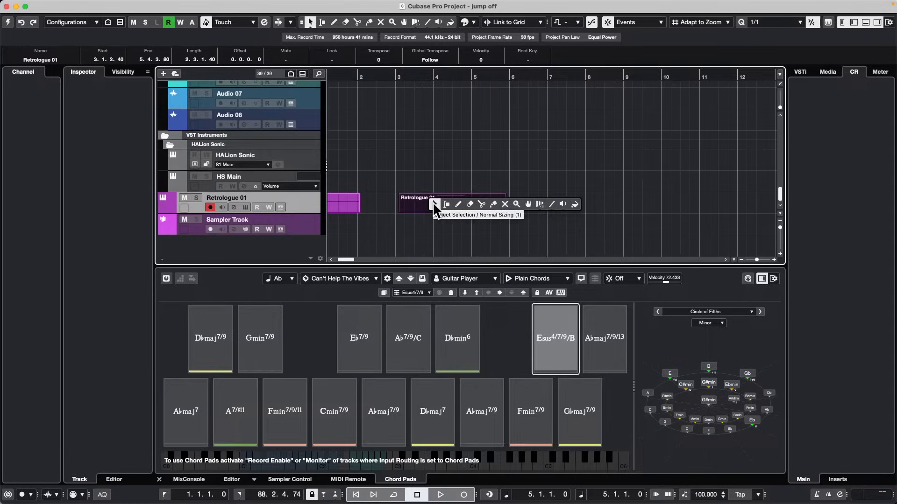
pyautogui.click(470, 204)
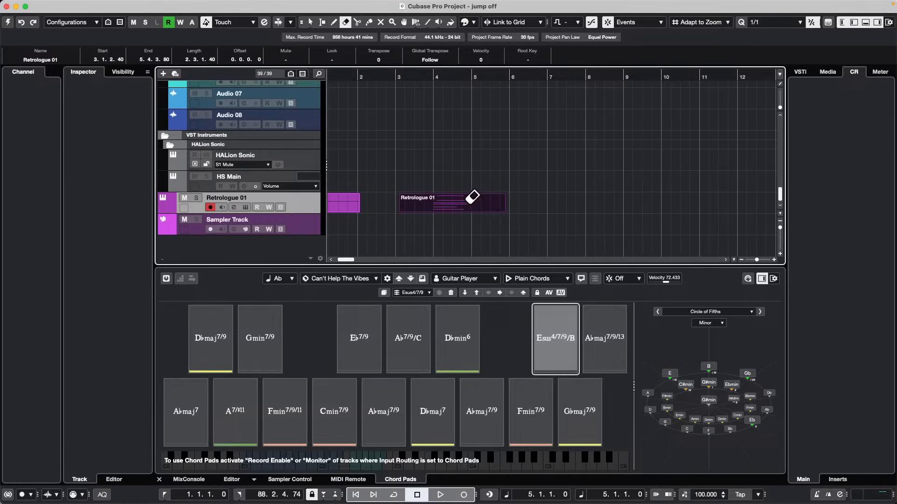
pyautogui.press('1')
pyautogui.doubleClick(469, 201)
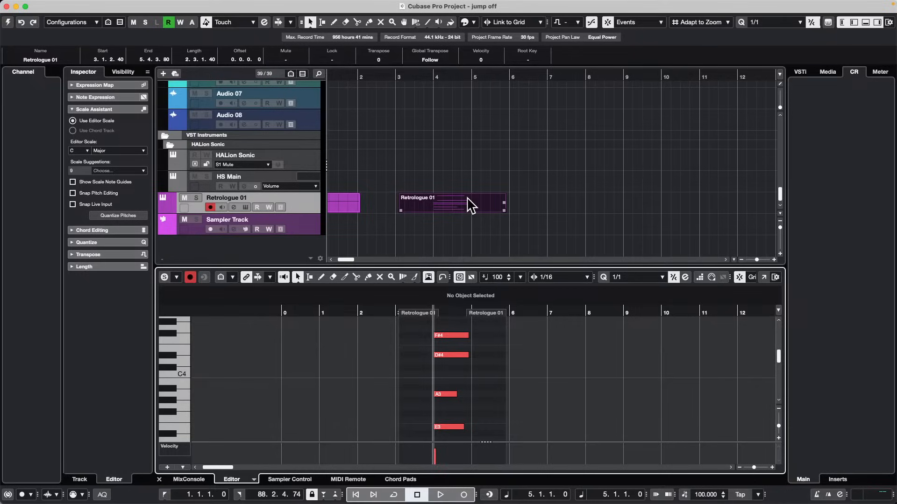
pyautogui.press('super+a')
pyautogui.press('BackSpace')
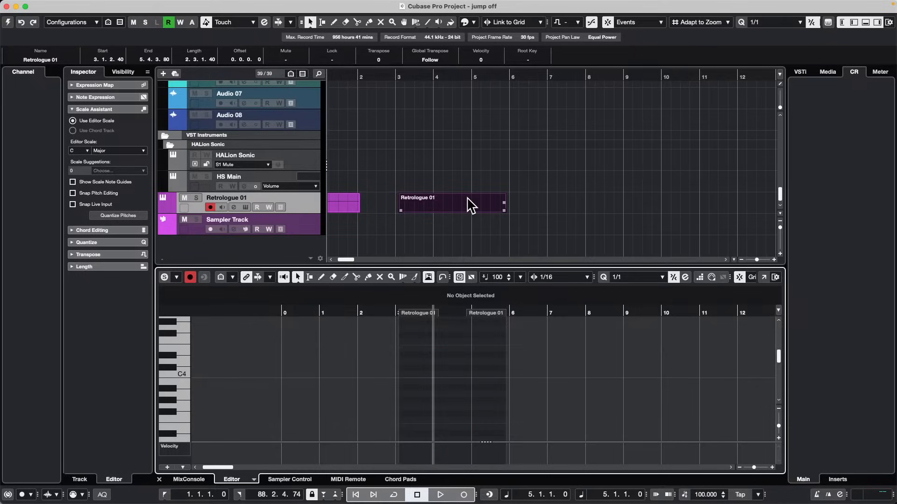
# Step: Switch the lower zone to the Drum Editor and paint Acoustic Snare hits from bar 3 to 4.1.2
pyautogui.click(255, 479)
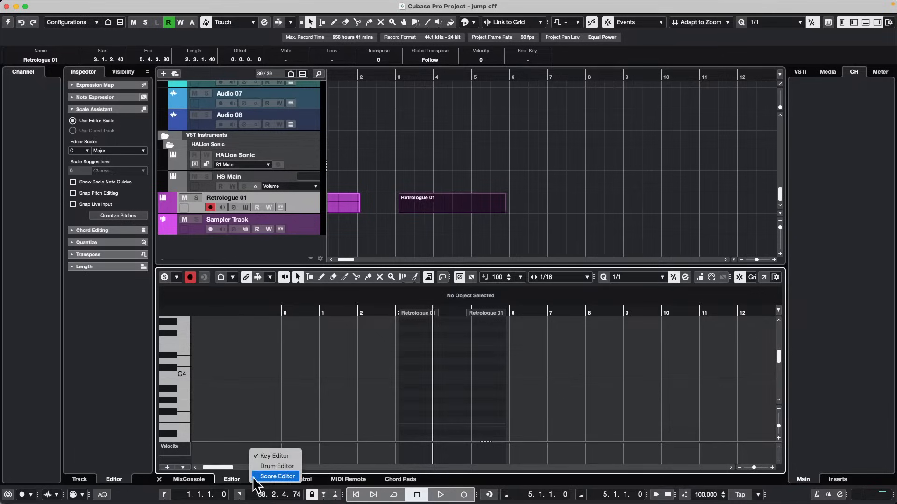
pyautogui.click(284, 467)
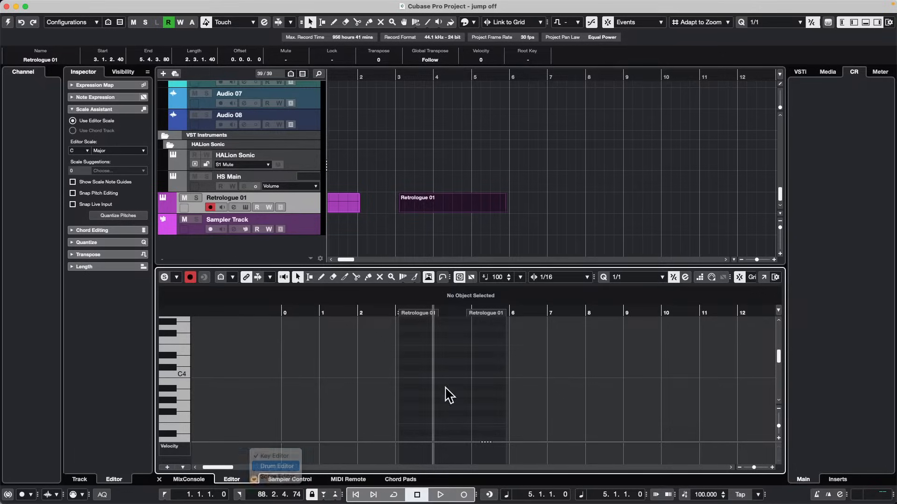
pyautogui.moveTo(393, 312); pyautogui.dragTo(393, 325)
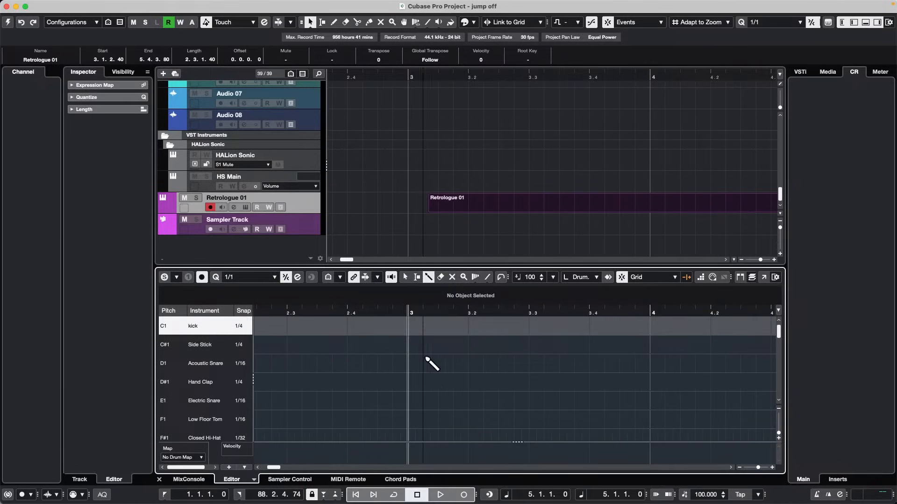
pyautogui.moveTo(409, 363); pyautogui.dragTo(665, 364)
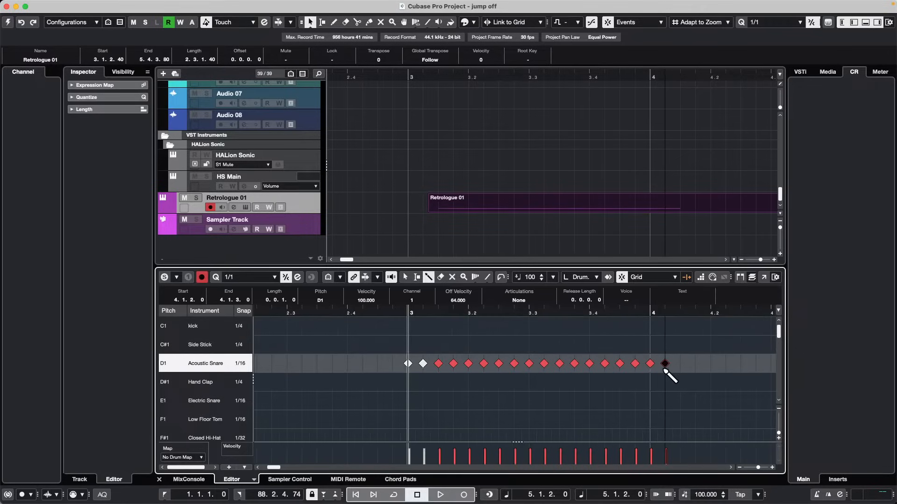
pyautogui.press('1')
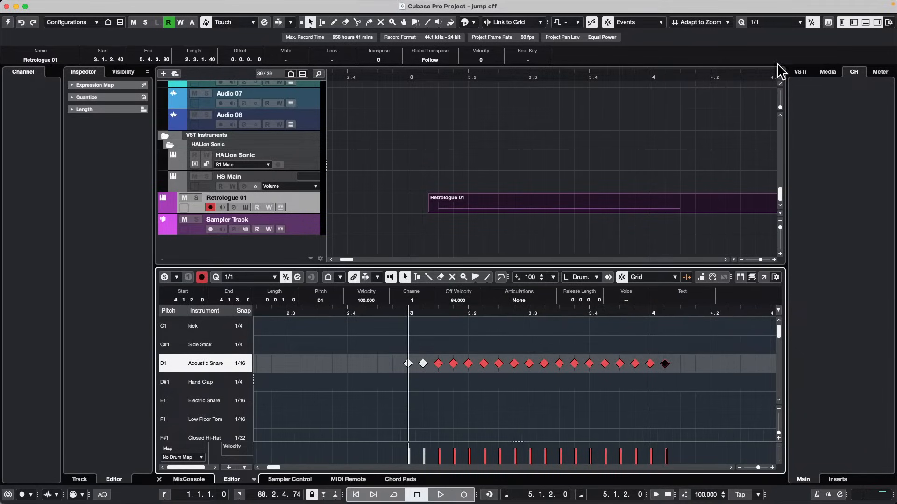
# Step: Set the quantize value to 1/8
pyautogui.click(757, 24)
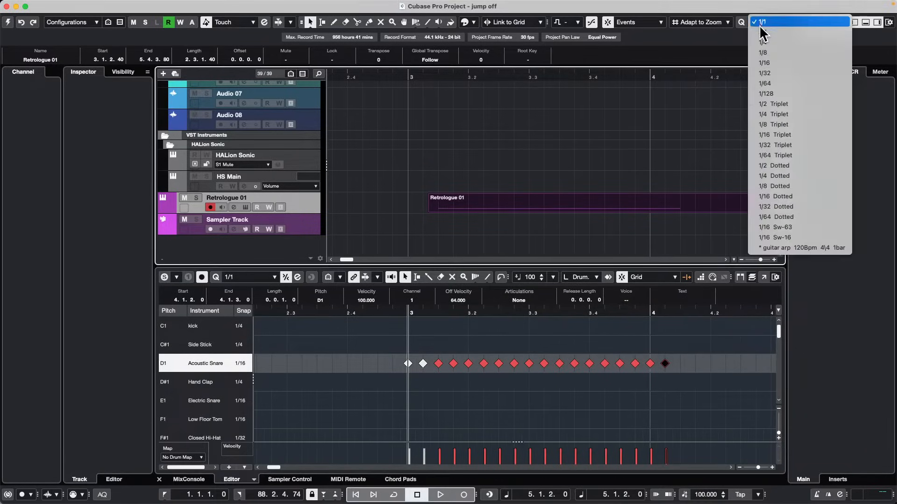
pyautogui.click(783, 53)
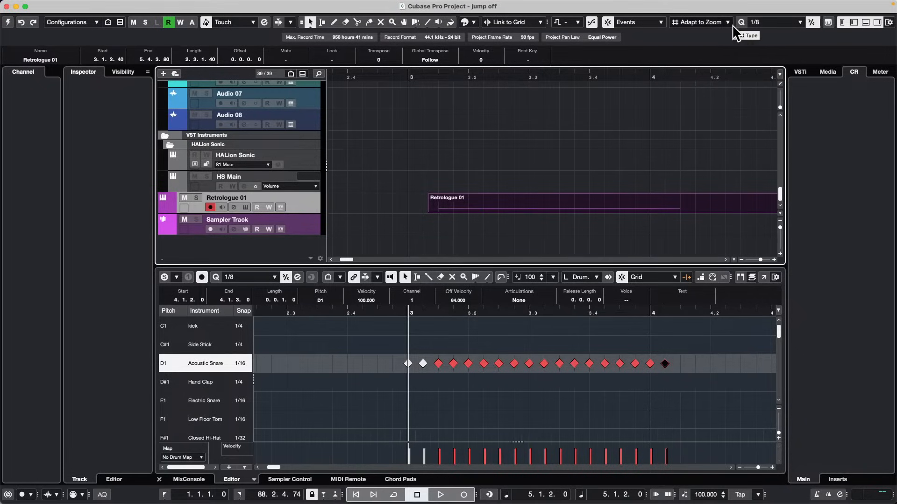
pyautogui.moveTo(181, 5)
pyautogui.click(107, 5)
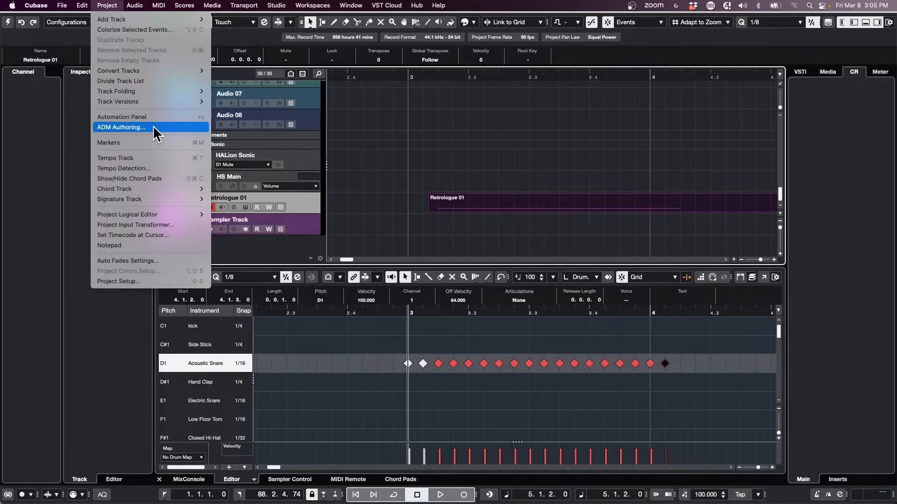
# Step: Open the Quantize Panel from the Edit menu and enlarge the drum editor note area
pyautogui.moveTo(83, 5)
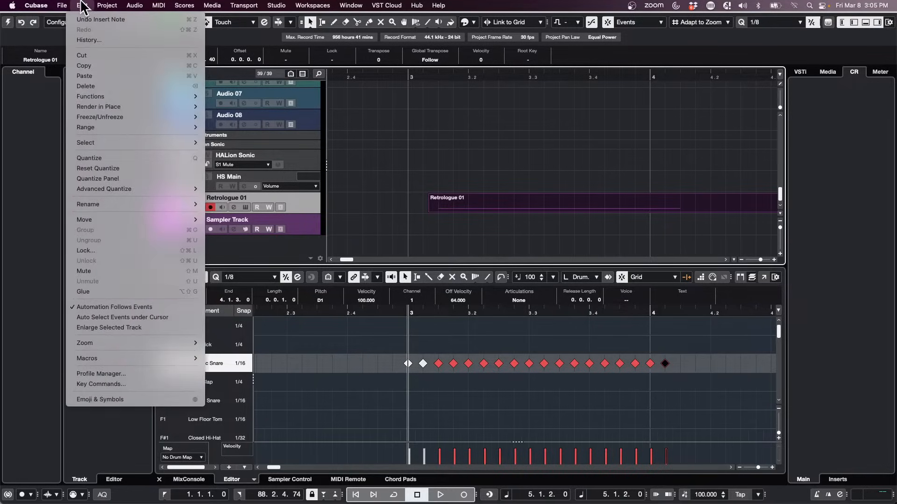
pyautogui.click(130, 179)
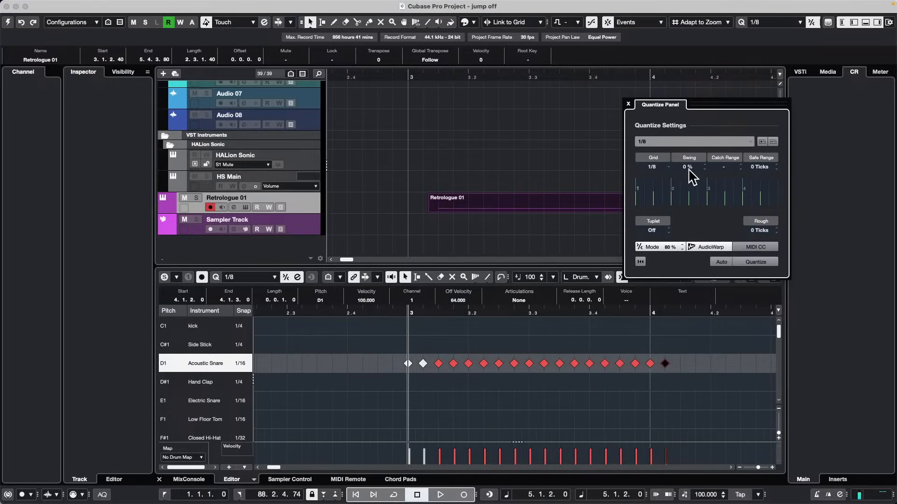
pyautogui.scroll(14, 692, 176)
pyautogui.scroll(20, 691, 177)
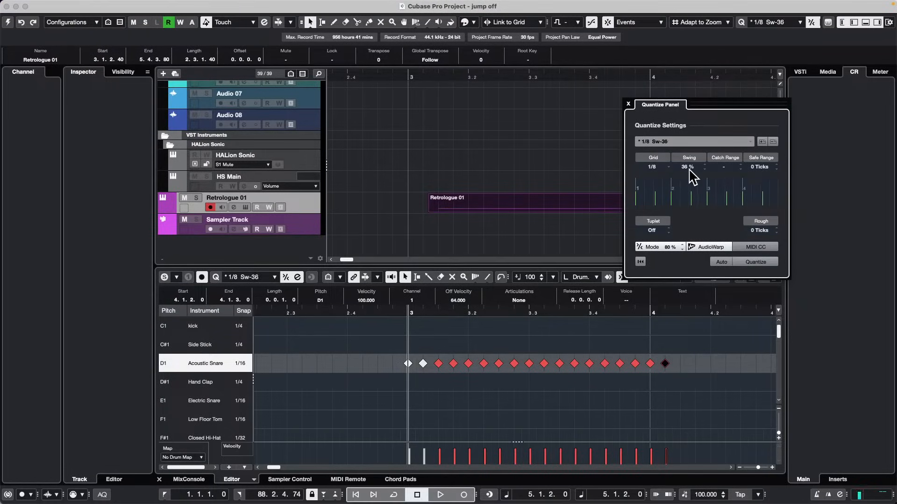
pyautogui.scroll(8, 691, 176)
pyautogui.scroll(11, 692, 177)
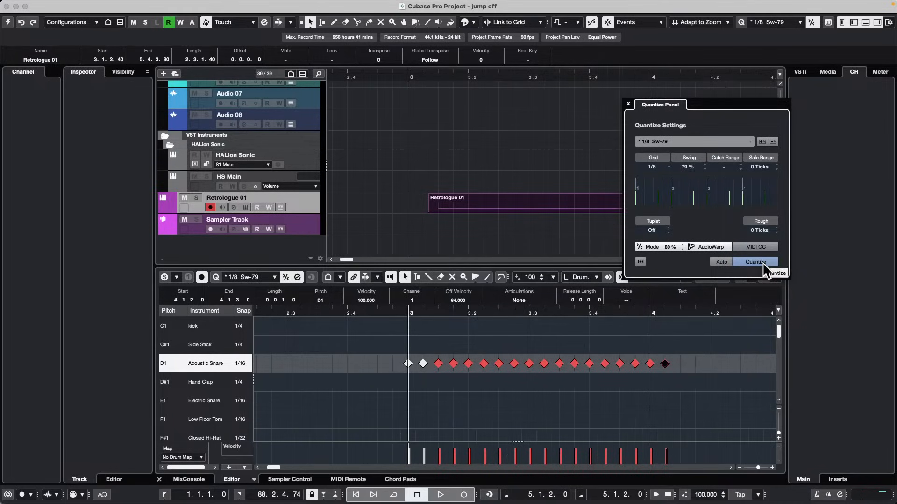
pyautogui.moveTo(456, 265); pyautogui.dragTo(456, 235)
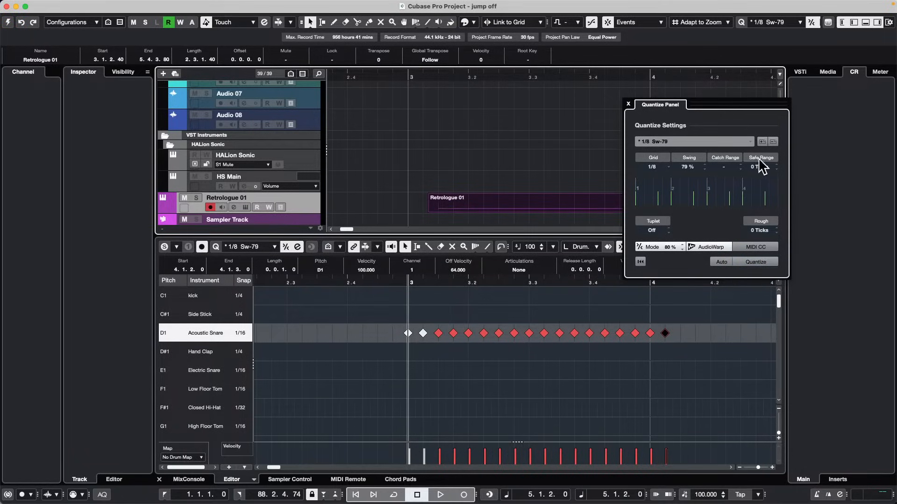
# Step: Quantize the snare hits to 1/8 with 90 % swing
pyautogui.doubleClick(686, 166)
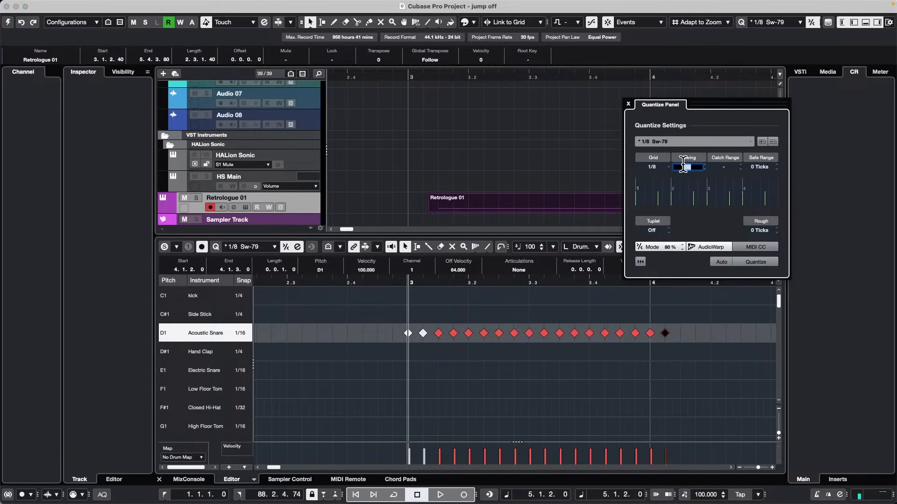
pyautogui.scroll(-20, 691, 166)
pyautogui.scroll(-20, 691, 167)
pyautogui.write('0')
pyautogui.press('Return')
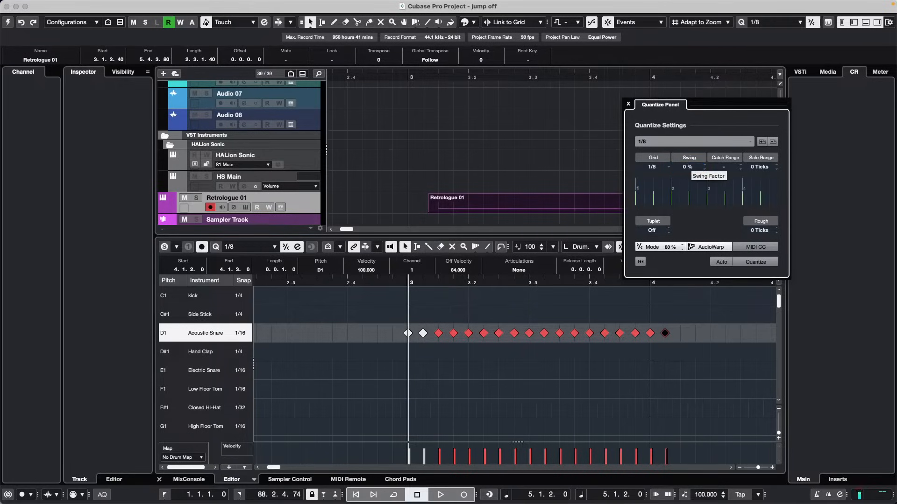
pyautogui.click(689, 166)
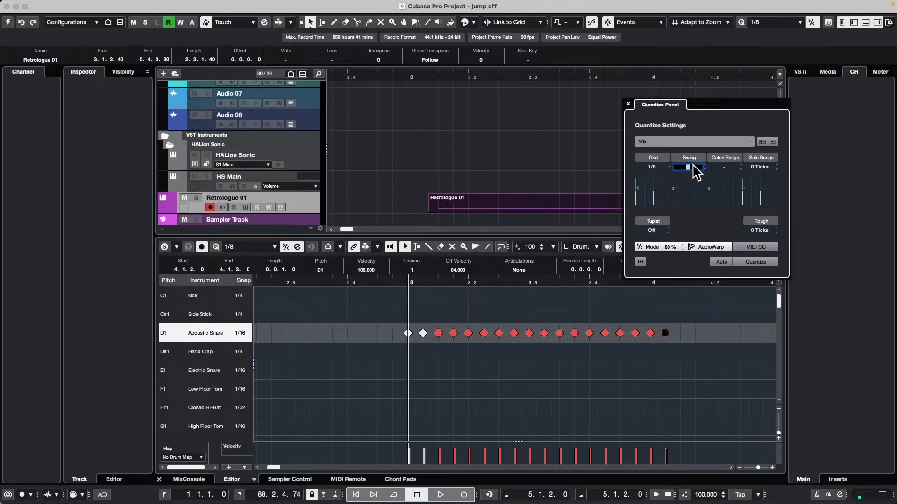
pyautogui.write('90')
pyautogui.press('Return')
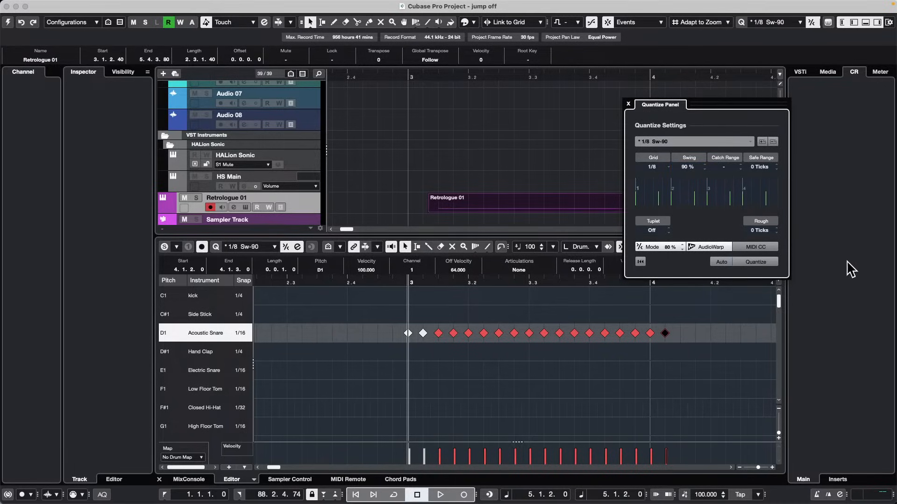
pyautogui.click(763, 261)
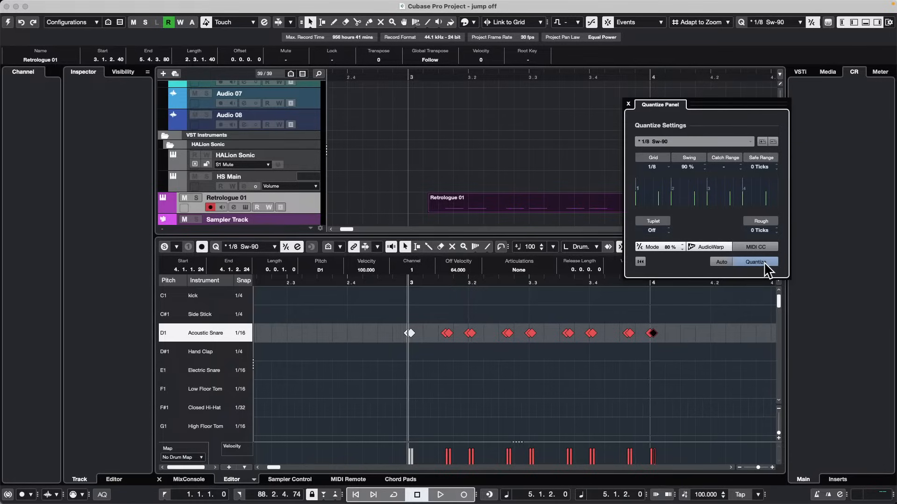
# Step: Requantize the snare hits at 40 % swing
pyautogui.doubleClick(691, 167)
pyautogui.write('40')
pyautogui.press('Return')
pyautogui.click(752, 262)
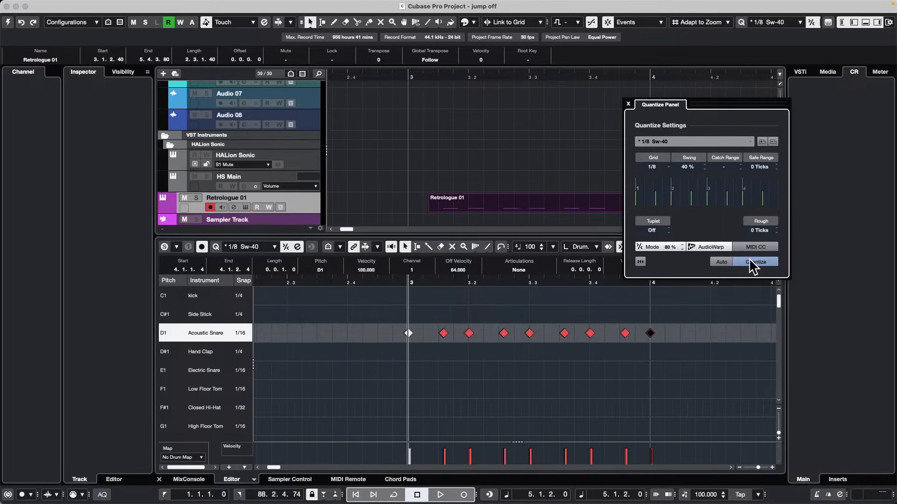
# Step: Reset the swing to 0 % and deselect all notes in the drum editor
pyautogui.doubleClick(690, 166)
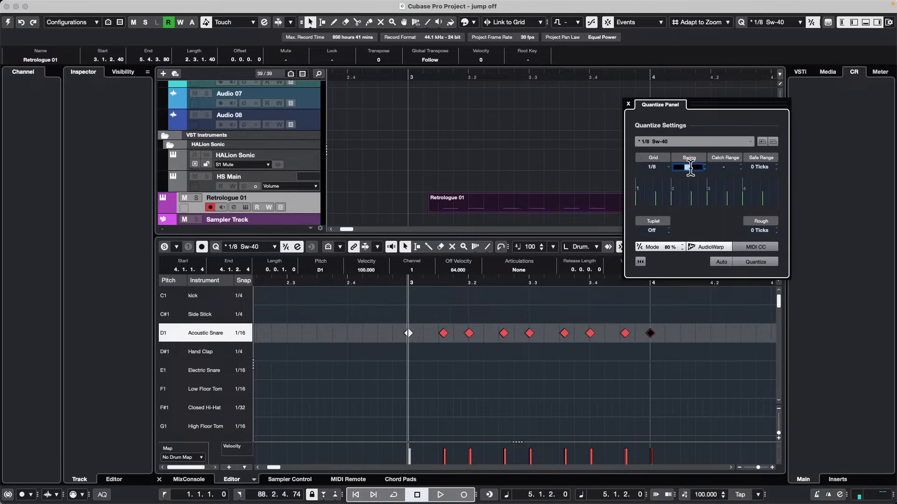
pyautogui.write('30')
pyautogui.press('Return')
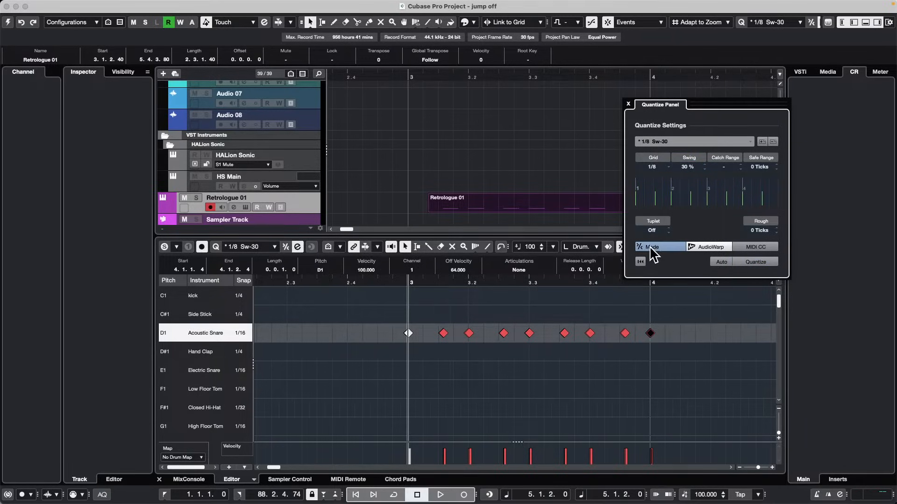
pyautogui.click(691, 167)
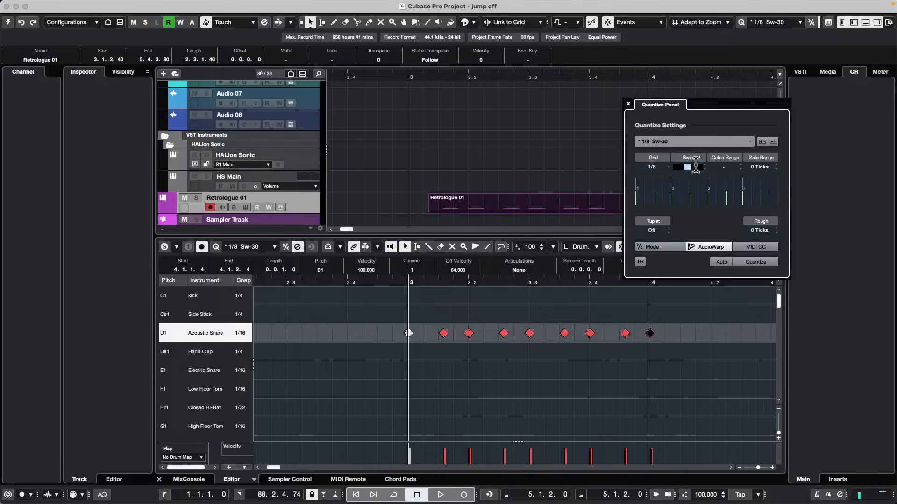
pyautogui.write('0')
pyautogui.press('Return')
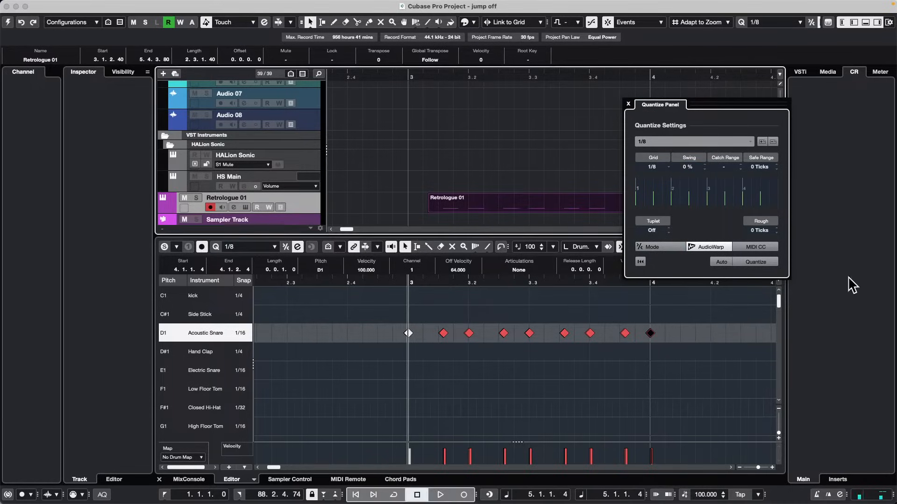
pyautogui.click(616, 377)
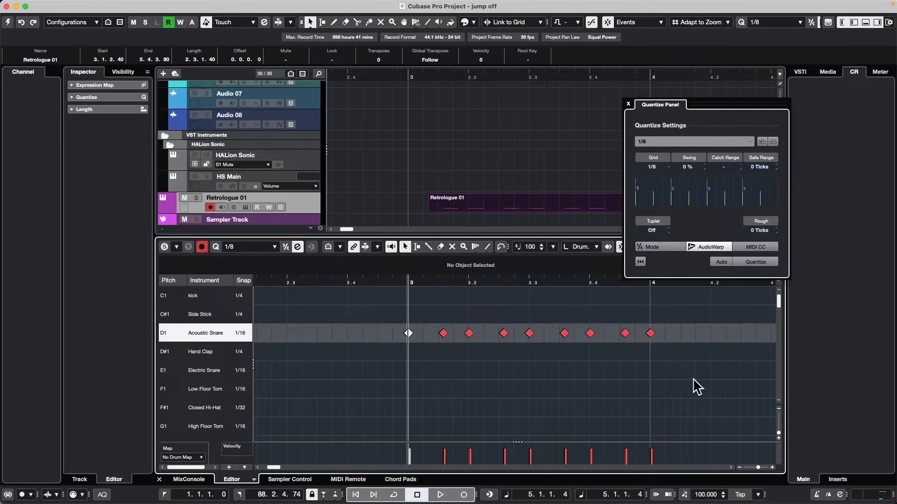
# Step: Quantize the snare hits to straight eighths, then again with 70 % swing
pyautogui.click(754, 262)
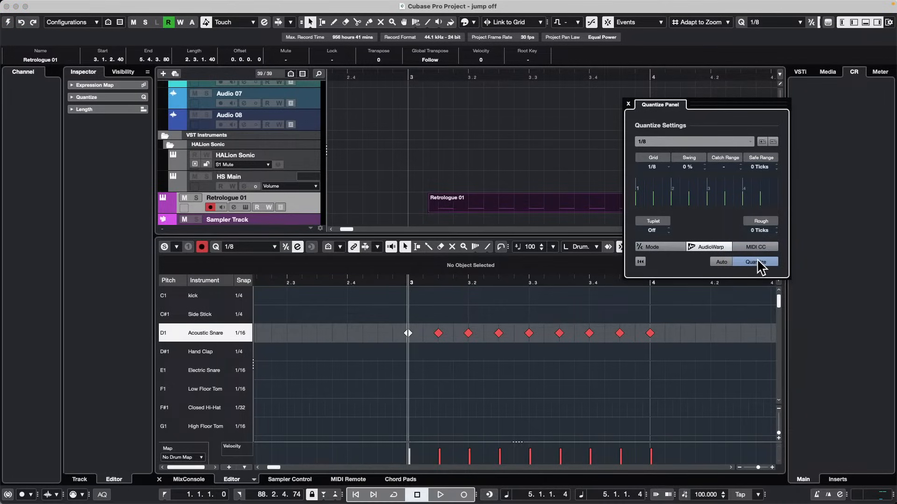
pyautogui.click(686, 169)
pyautogui.moveTo(682, 173); pyautogui.dragTo(696, 173)
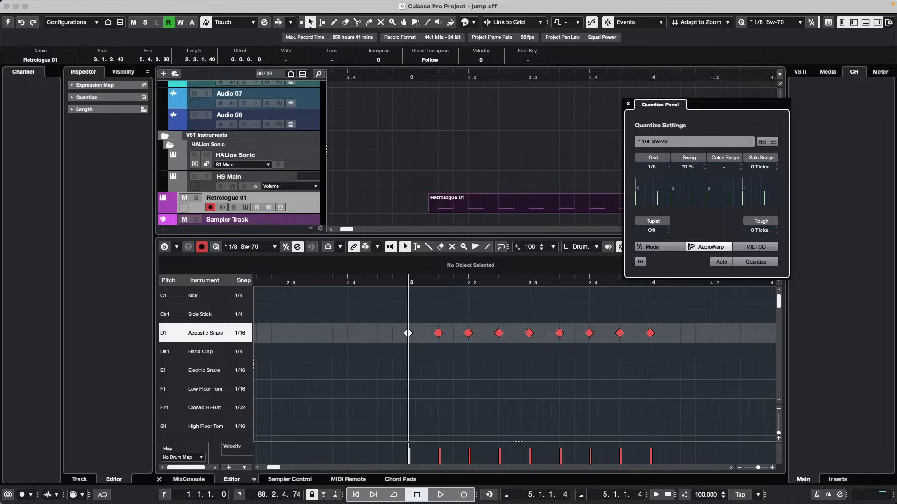
pyautogui.click(766, 262)
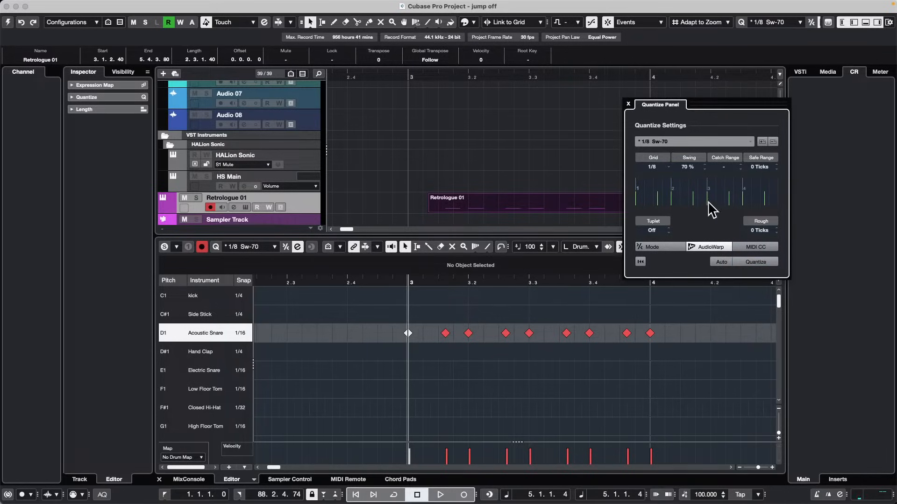
# Step: Quantize the snare hits to a straight 1/16 grid with 0 % swing
pyautogui.click(653, 167)
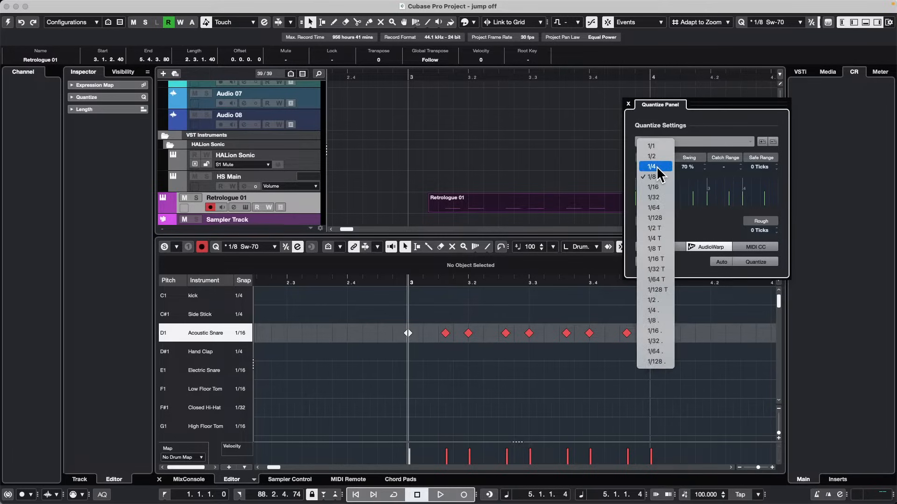
pyautogui.click(658, 146)
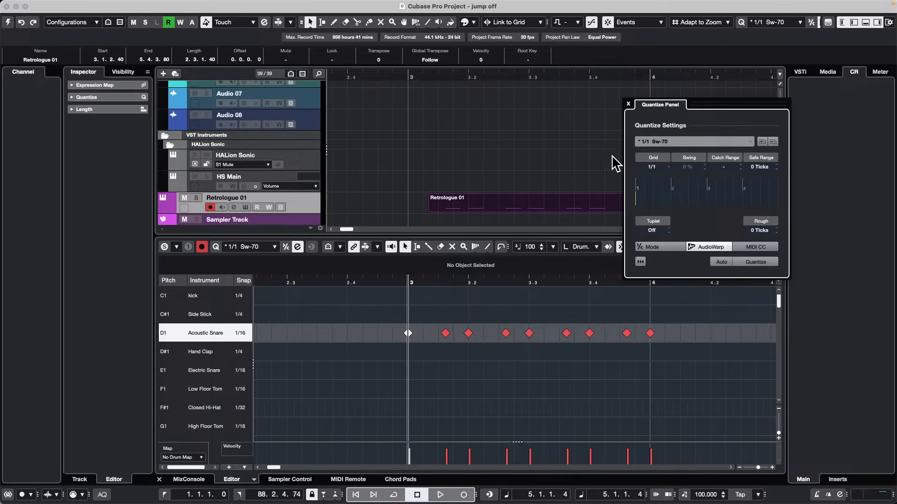
pyautogui.click(655, 168)
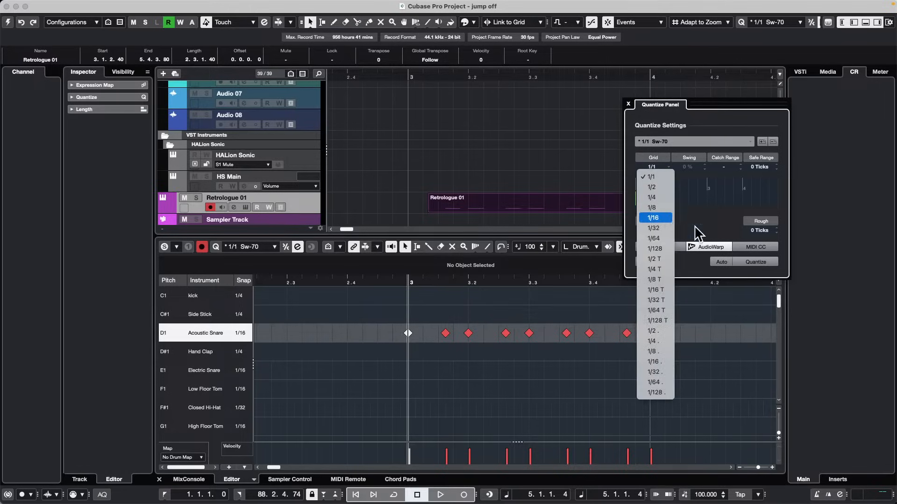
pyautogui.click(665, 218)
pyautogui.doubleClick(691, 168)
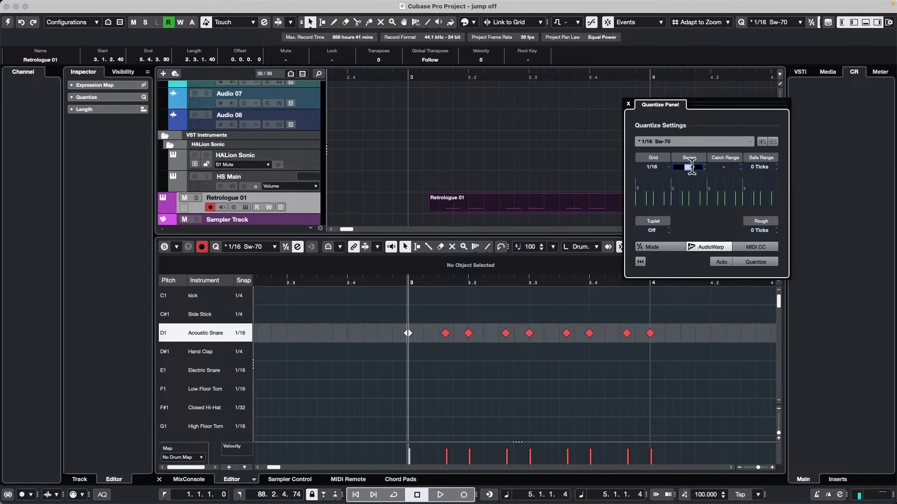
pyautogui.write('0')
pyautogui.press('Return')
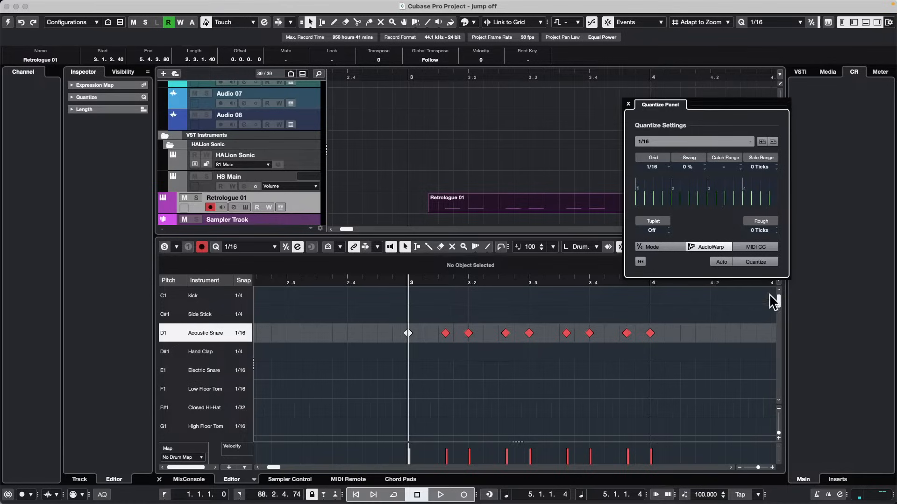
pyautogui.click(755, 262)
# Step: Try a 1/2 grid with 60 % swing, undo that quantize, and close the Quantize Panel
pyautogui.click(646, 142)
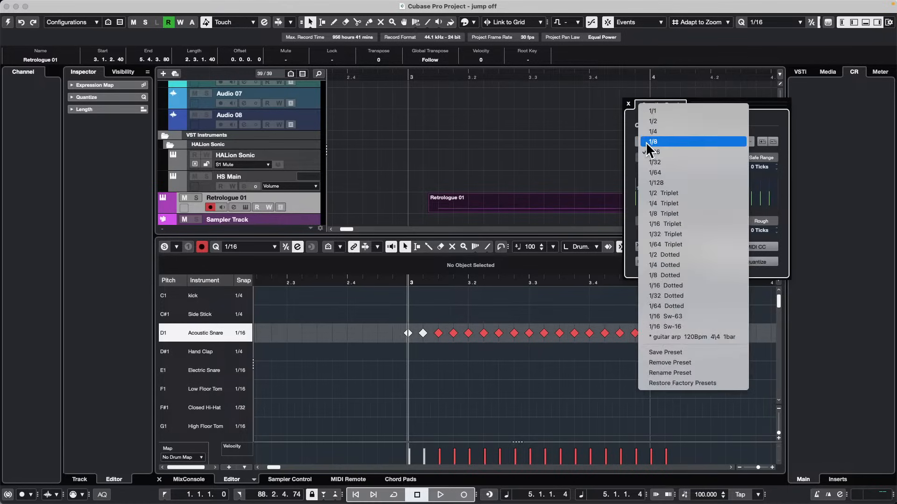
pyautogui.click(657, 111)
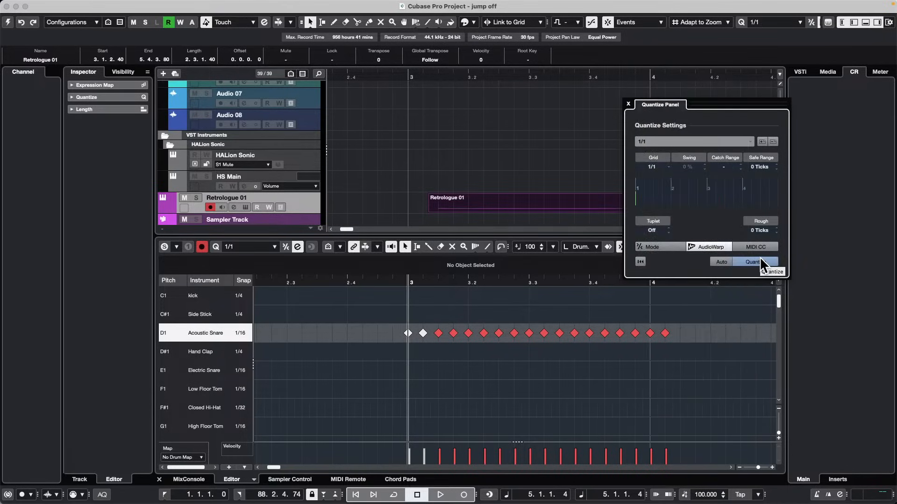
pyautogui.click(652, 167)
pyautogui.click(652, 187)
pyautogui.click(686, 168)
pyautogui.write('60')
pyautogui.press('Return')
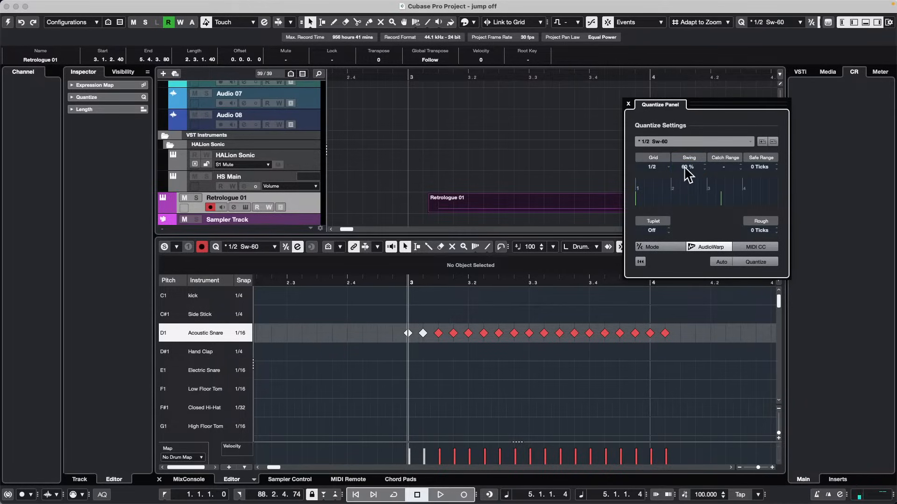
pyautogui.click(760, 260)
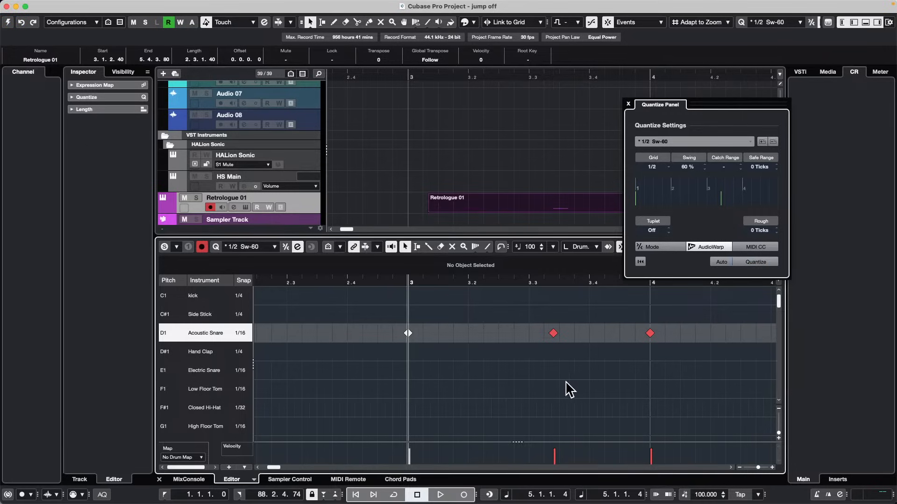
pyautogui.press('super+z')
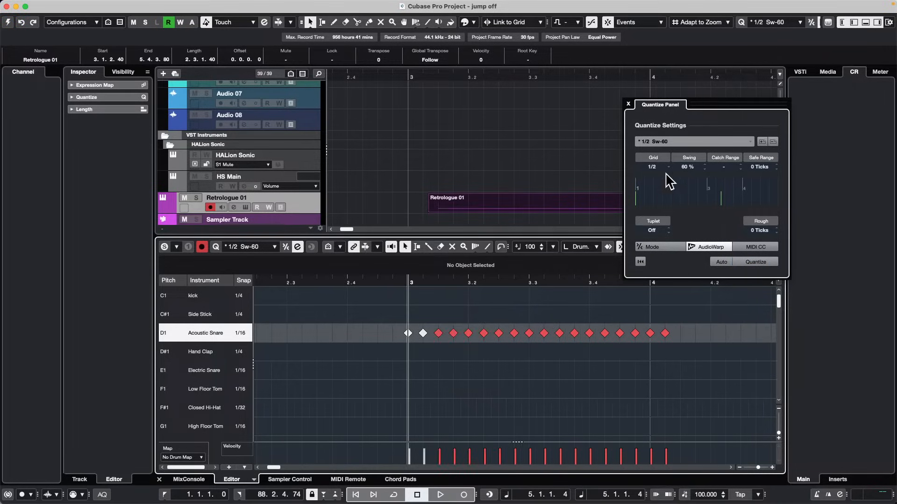
pyautogui.click(628, 104)
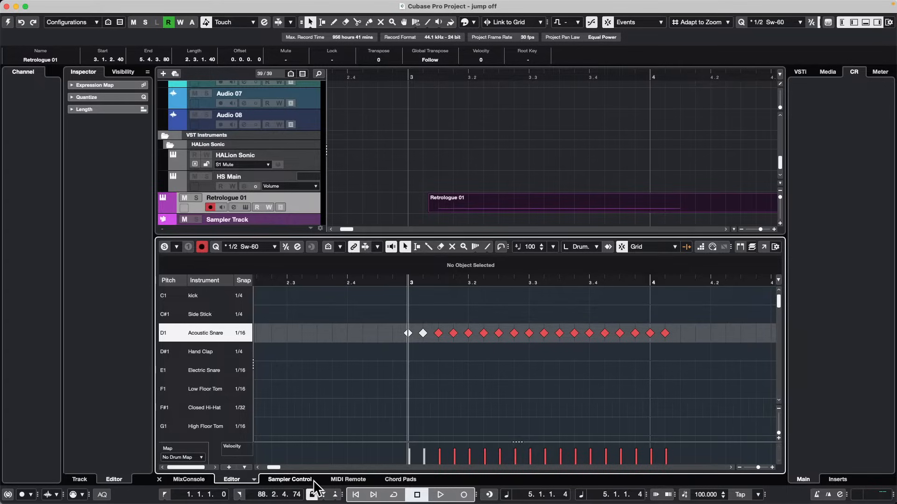
# Step: Switch to the Key Editor and pencil long A1 and F1 notes from bar 3
pyautogui.click(254, 480)
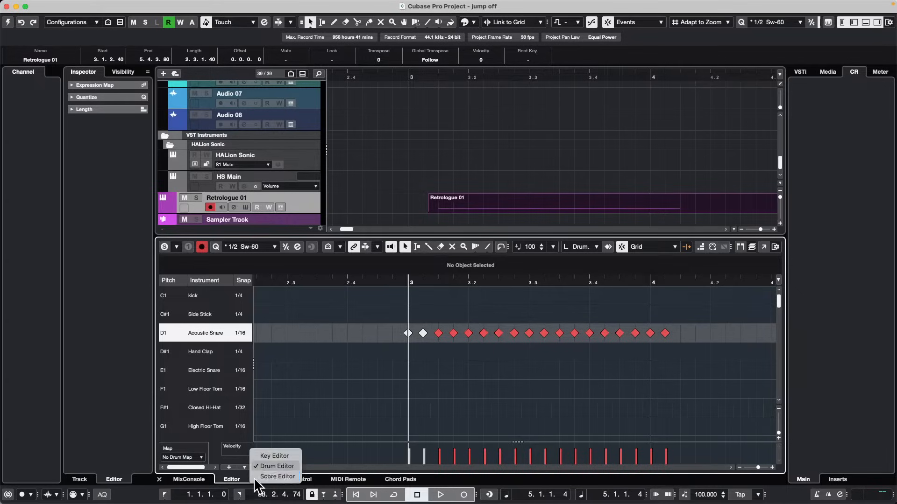
pyautogui.click(281, 457)
pyautogui.rightClick(484, 322)
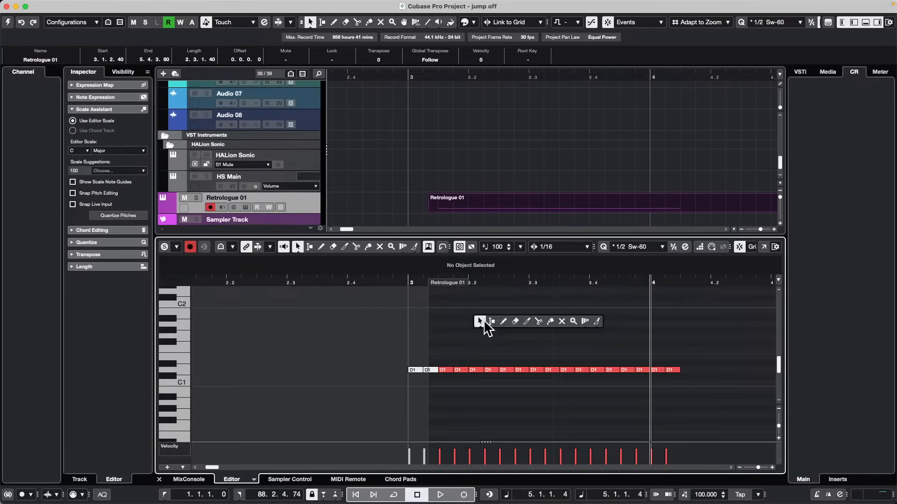
pyautogui.click(503, 321)
pyautogui.moveTo(411, 324); pyautogui.dragTo(551, 324)
pyautogui.moveTo(411, 351); pyautogui.dragTo(551, 351)
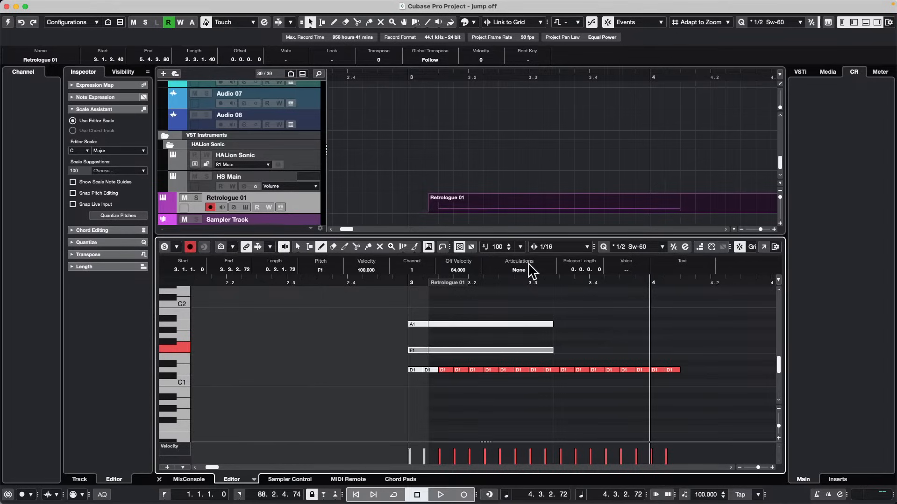
# Step: Set quantize to 1/8, extend the part start to bar 3, and maximise the Key Editor window
pyautogui.click(629, 247)
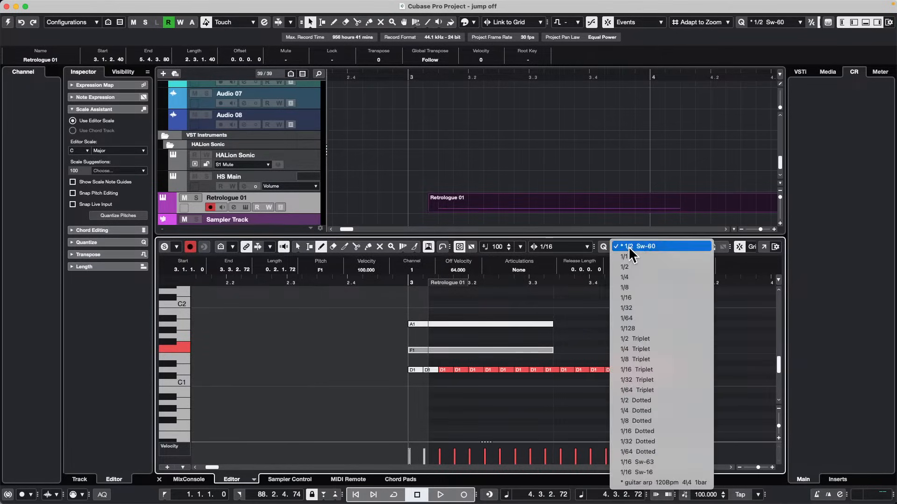
pyautogui.click(635, 287)
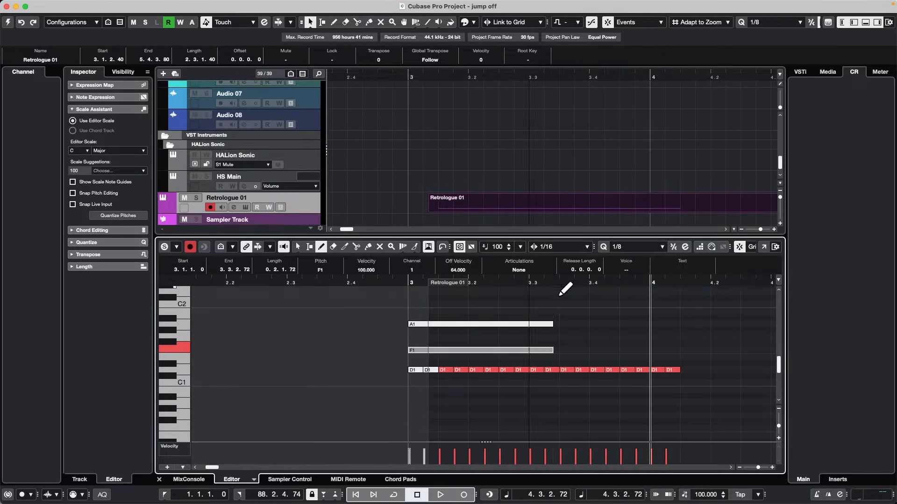
pyautogui.moveTo(450, 288)
pyautogui.mouseDown()
pyautogui.moveTo(460, 289)
pyautogui.moveTo(450, 279)
pyautogui.mouseUp()
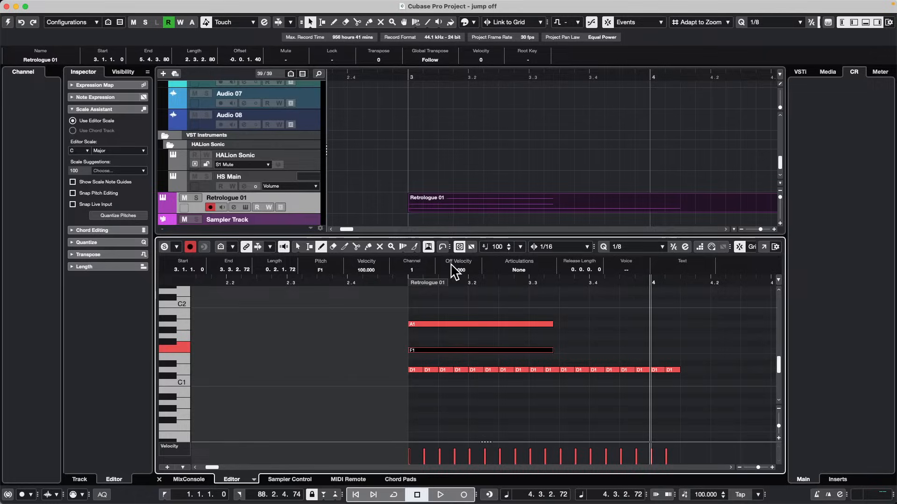
pyautogui.click(763, 246)
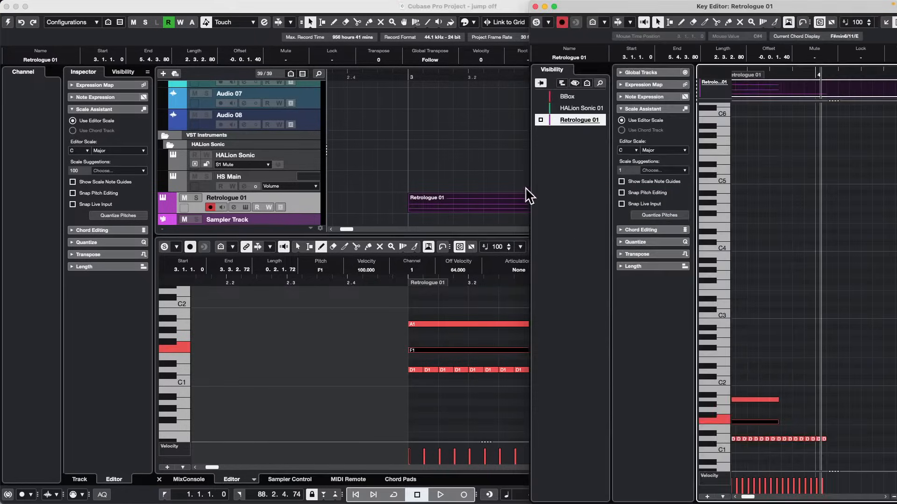
pyautogui.click(554, 7)
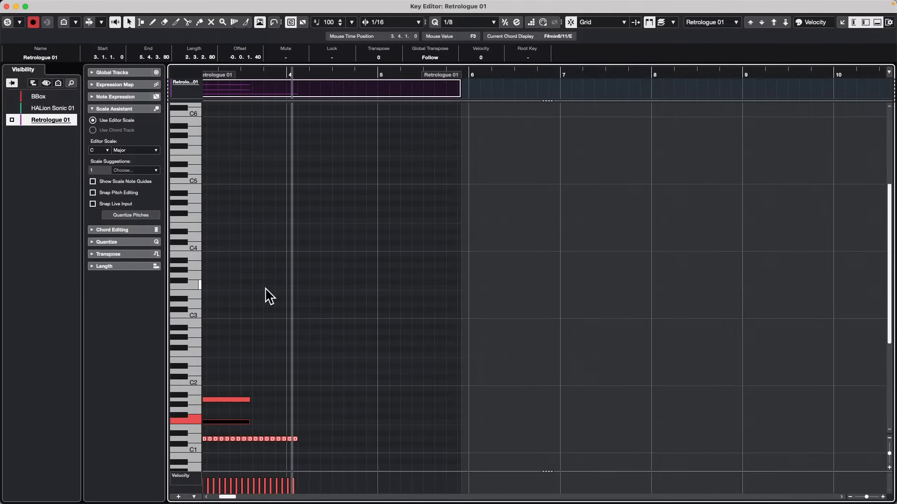
# Step: Draw chord notes around bar 4: G#3, C#4, G#2, G3, F#3, C#3, E3, A3, F4, B2
pyautogui.rightClick(275, 261)
pyautogui.click(304, 263)
pyautogui.click(234, 271)
pyautogui.click(269, 242)
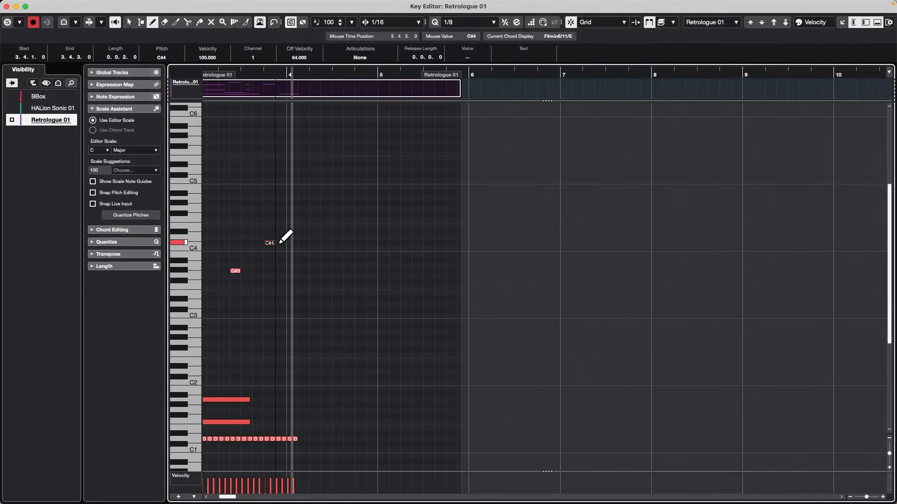
pyautogui.moveTo(279, 243); pyautogui.dragTo(293, 243)
pyautogui.click(292, 276)
pyautogui.click(292, 282)
pyautogui.click(303, 294)
pyautogui.moveTo(276, 339); pyautogui.dragTo(293, 338)
pyautogui.click(361, 322)
pyautogui.click(360, 310)
pyautogui.click(337, 266)
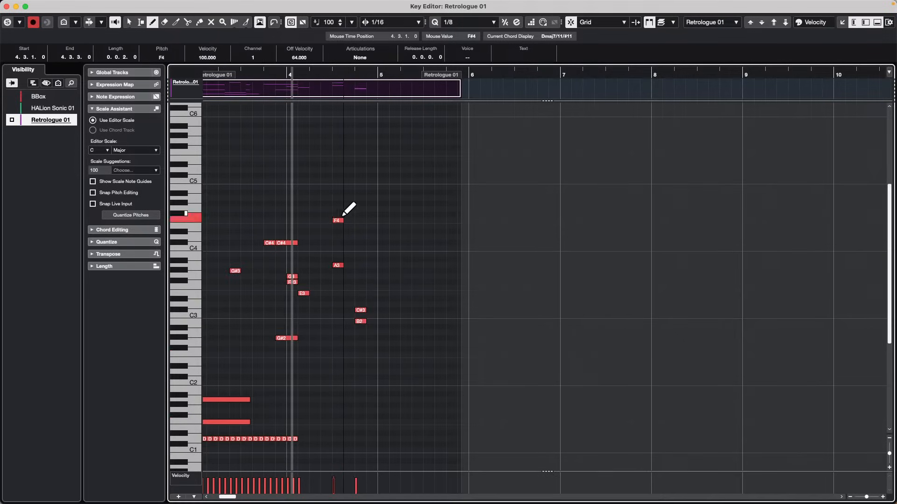
# Step: Draw notes toward bar 5: F#4, D4, B3, F#3, C#3, E2 and bass B1, A#1, F1, E1, A1
pyautogui.moveTo(342, 215); pyautogui.dragTo(374, 215)
pyautogui.click(394, 237)
pyautogui.click(406, 254)
pyautogui.click(406, 282)
pyautogui.moveTo(416, 310); pyautogui.dragTo(430, 310)
pyautogui.click(428, 361)
pyautogui.click(326, 388)
pyautogui.moveTo(326, 394); pyautogui.dragTo(340, 394)
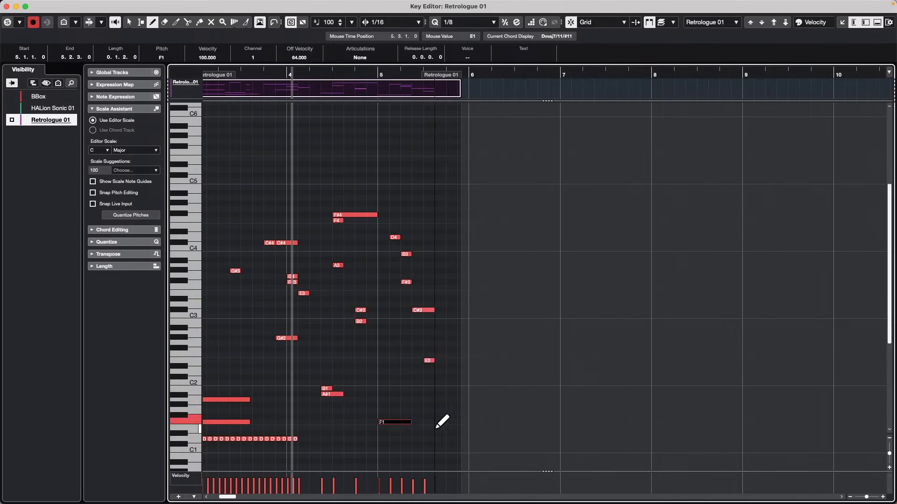
pyautogui.click(439, 428)
pyautogui.click(428, 400)
# Step: Add high notes C6, G5, F#5, E5, C5, B4, G#4 plus a final G#3, and enlarge the velocity lane
pyautogui.moveTo(243, 114); pyautogui.dragTo(262, 114)
pyautogui.moveTo(289, 137); pyautogui.dragTo(319, 137)
pyautogui.click(337, 148)
pyautogui.moveTo(357, 159); pyautogui.dragTo(375, 159)
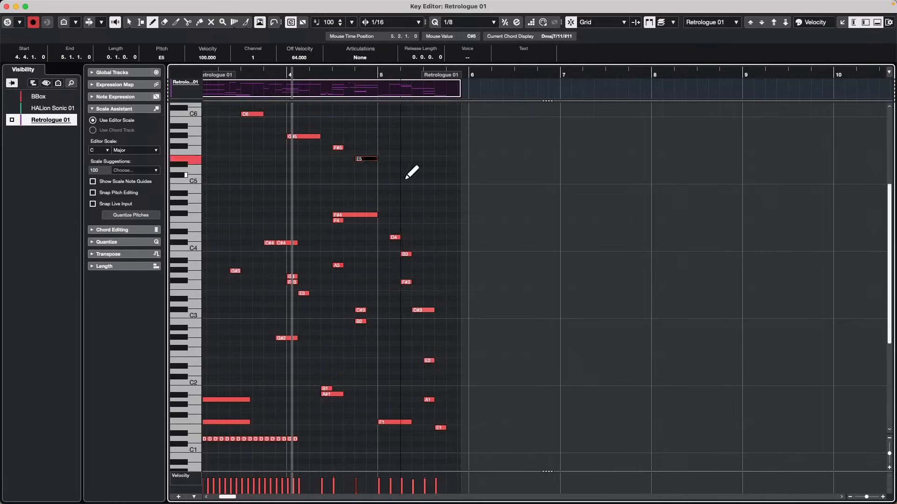
pyautogui.click(406, 181)
pyautogui.click(429, 187)
pyautogui.click(429, 204)
pyautogui.click(452, 271)
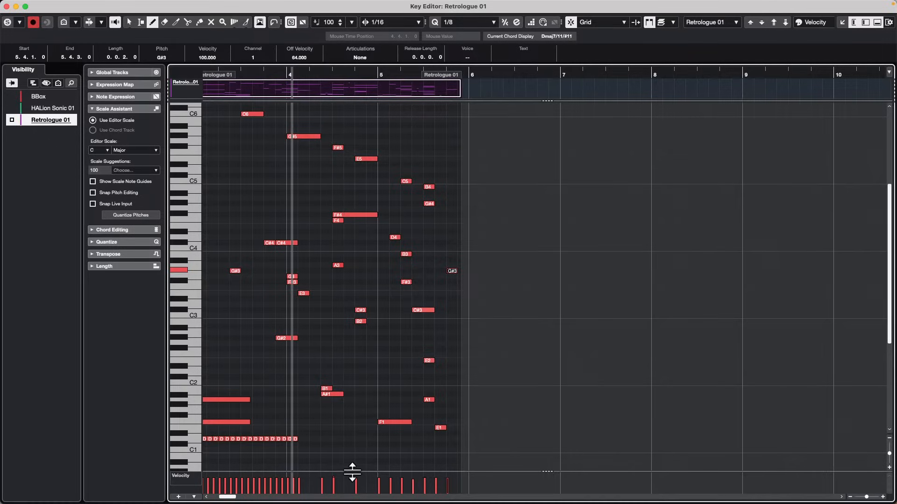
pyautogui.moveTo(352, 472); pyautogui.dragTo(353, 368)
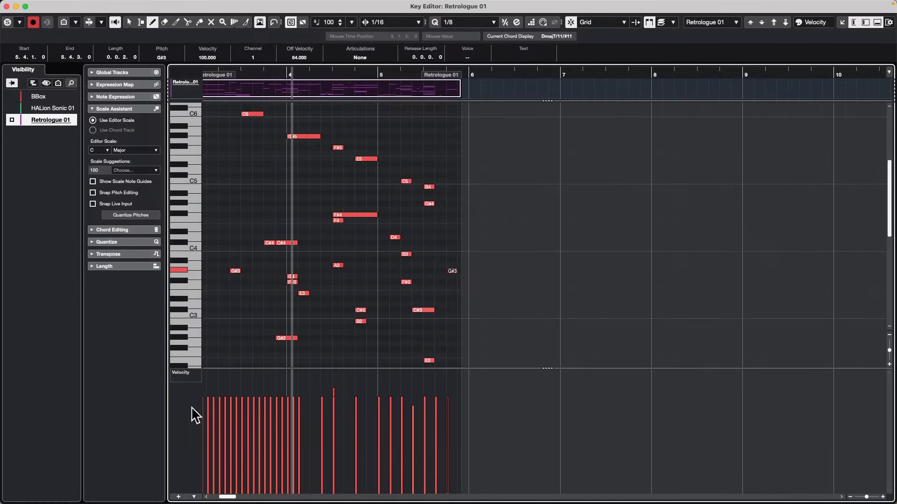
# Step: Draw a falling velocity ramp over the opening notes, then rising velocities across the middle notes
pyautogui.scroll(-5, 232, 310)
pyautogui.moveTo(209, 402)
pyautogui.mouseDown()
pyautogui.moveTo(275, 432)
pyautogui.moveTo(444, 480)
pyautogui.mouseUp()
pyautogui.press('1')
pyautogui.click(464, 298)
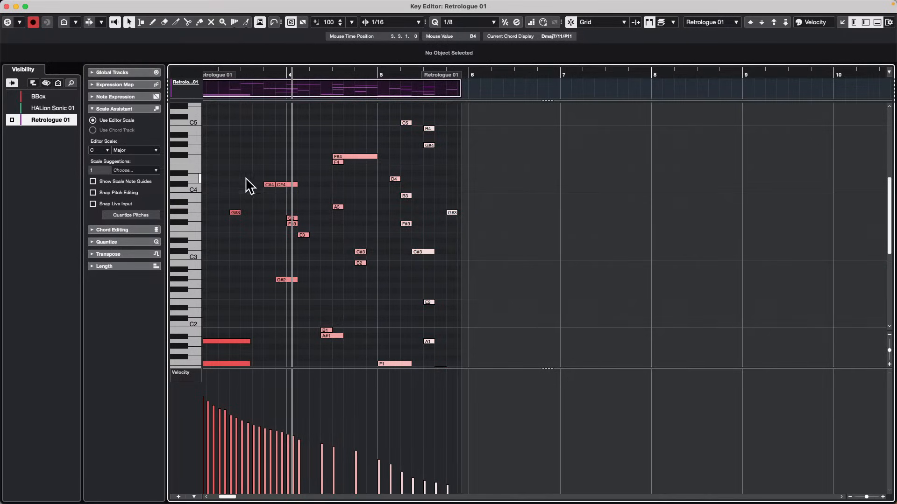
pyautogui.moveTo(269, 462)
pyautogui.mouseDown()
pyautogui.moveTo(340, 374)
pyautogui.moveTo(400, 456)
pyautogui.moveTo(449, 494)
pyautogui.mouseUp()
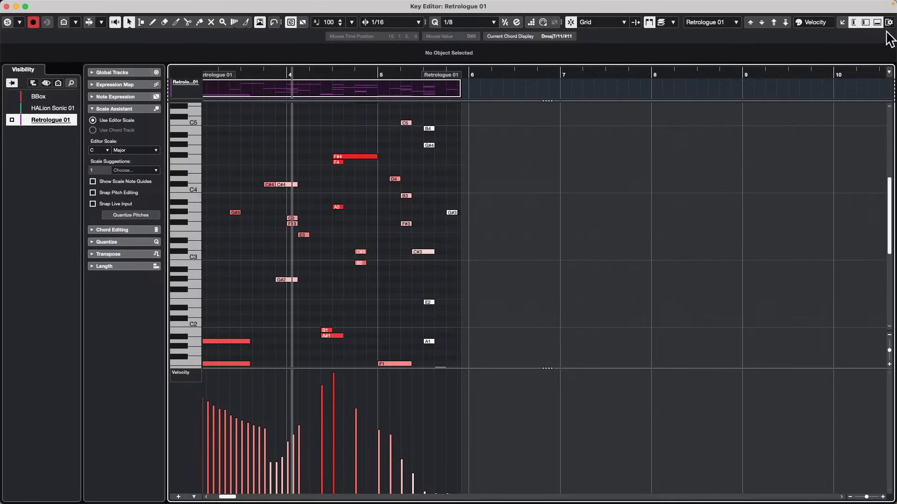
# Step: Switch the Event Colors mode to Pitch, then to Channel
pyautogui.click(818, 23)
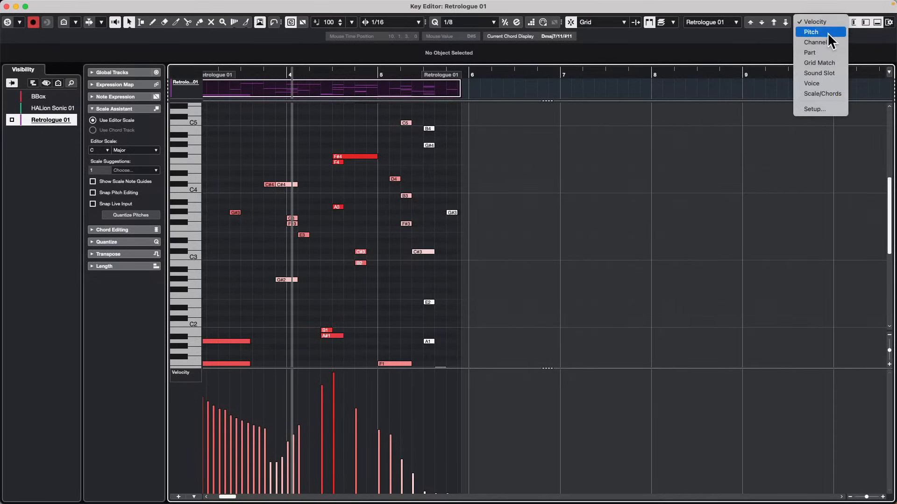
pyautogui.click(828, 31)
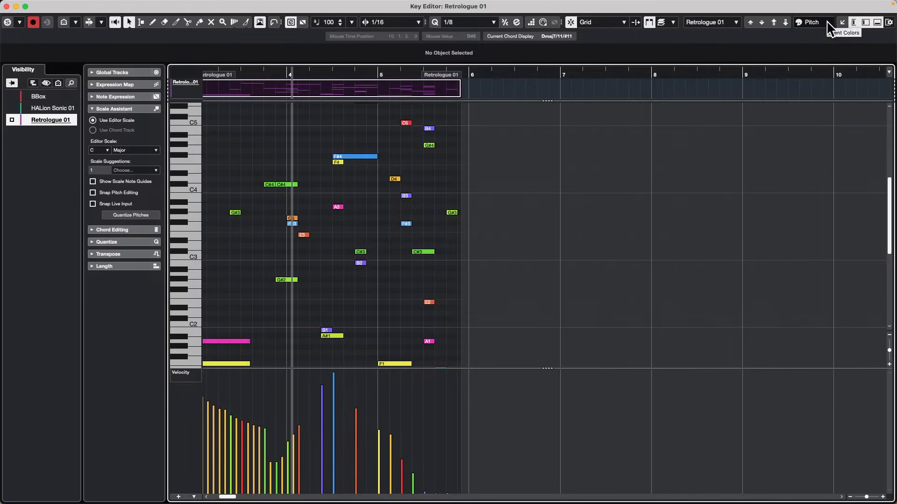
pyautogui.click(829, 23)
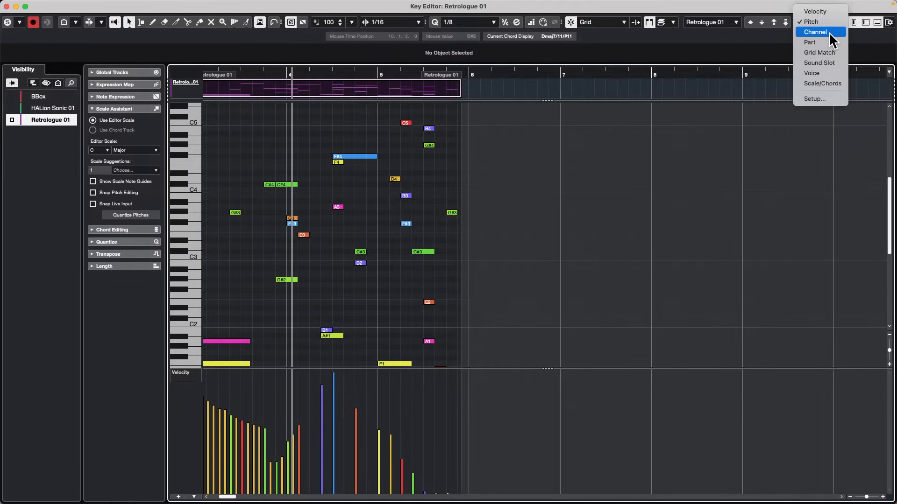
pyautogui.click(829, 31)
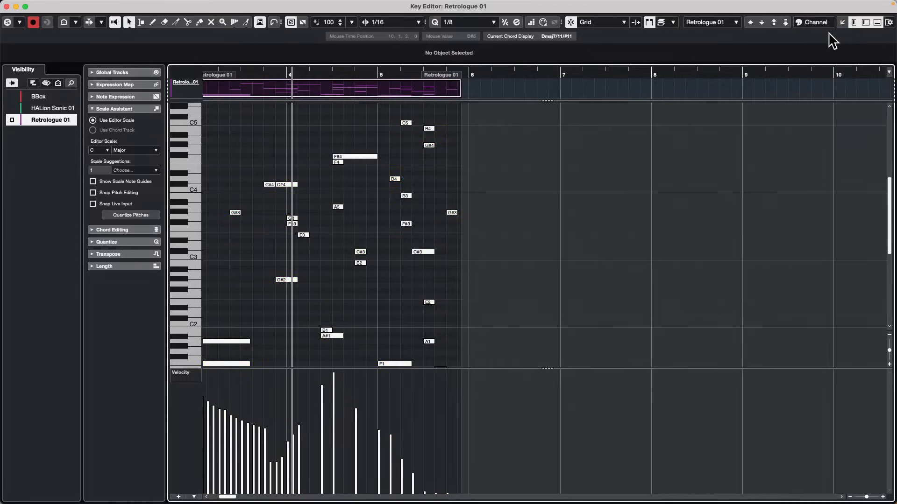
# Step: Reopen the Key Editor as a full-size window and colour its notes by part
pyautogui.click(6, 6)
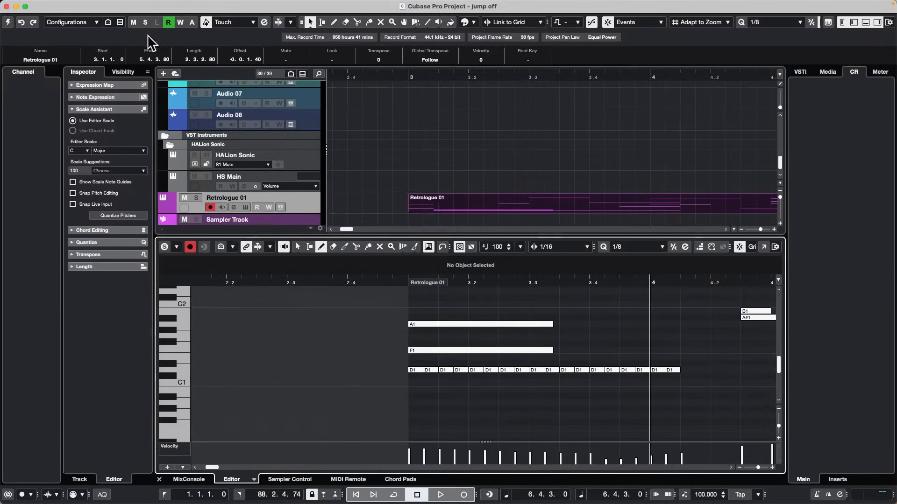
pyautogui.scroll(-2, 506, 137)
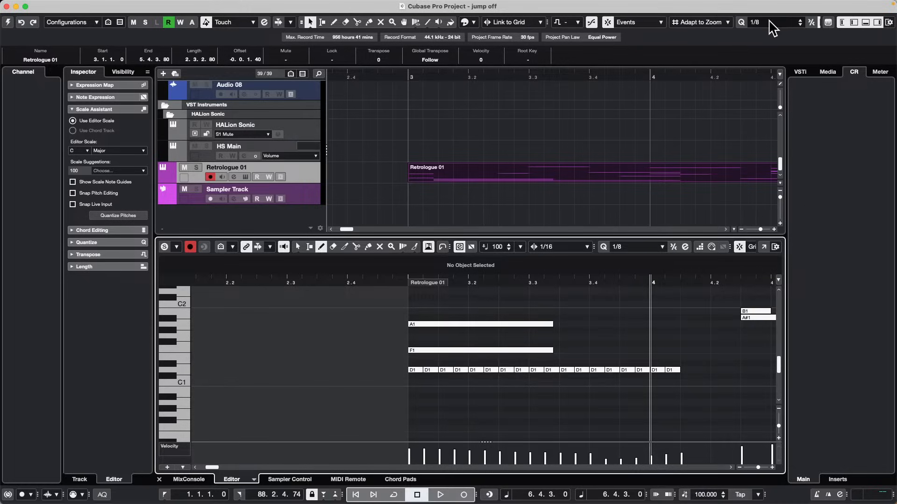
pyautogui.click(764, 246)
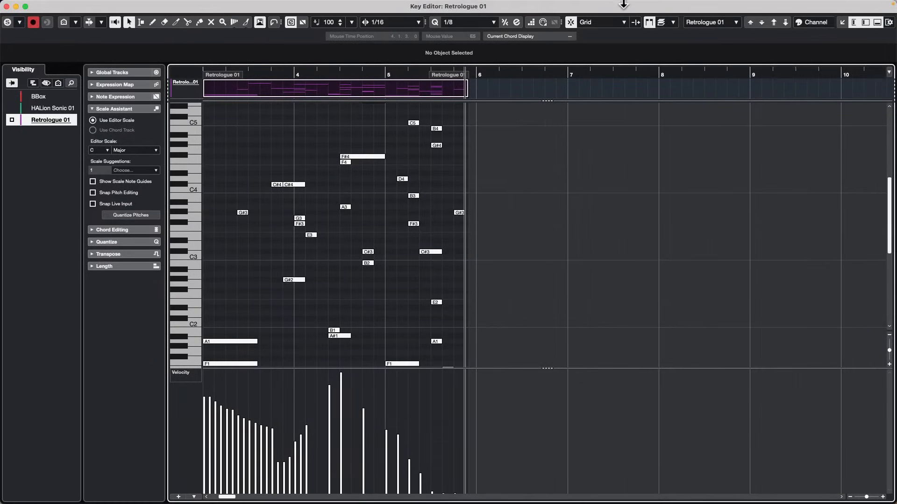
pyautogui.click(826, 22)
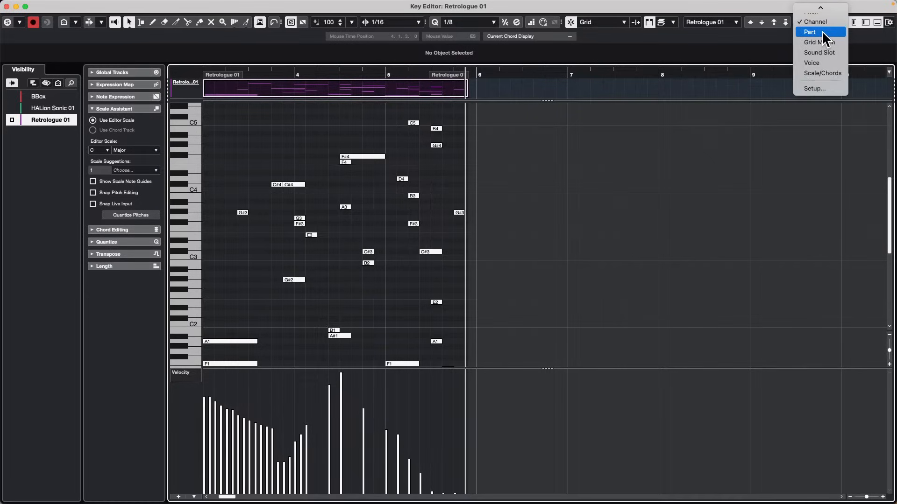
pyautogui.click(822, 32)
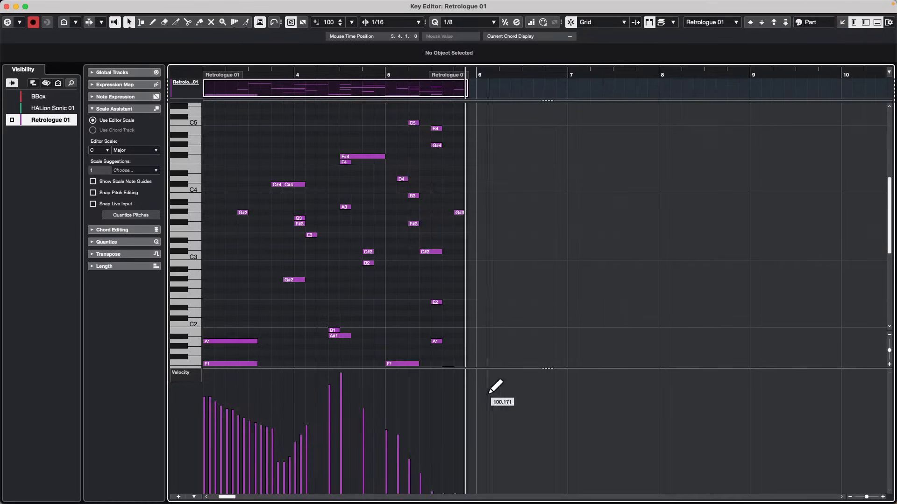
# Step: Restore the Key Editor, shift it to reveal the track list, then maximise it to fill the screen
pyautogui.doubleClick(717, 10)
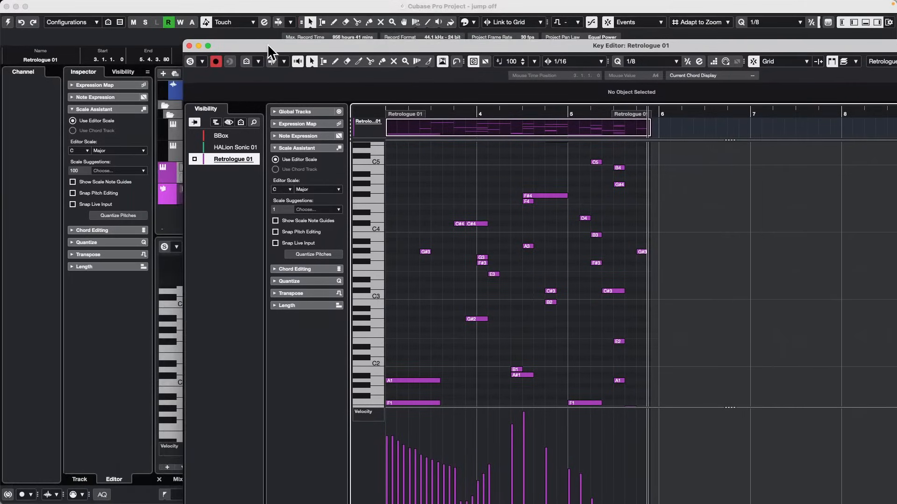
pyautogui.moveTo(267, 44); pyautogui.dragTo(333, 34)
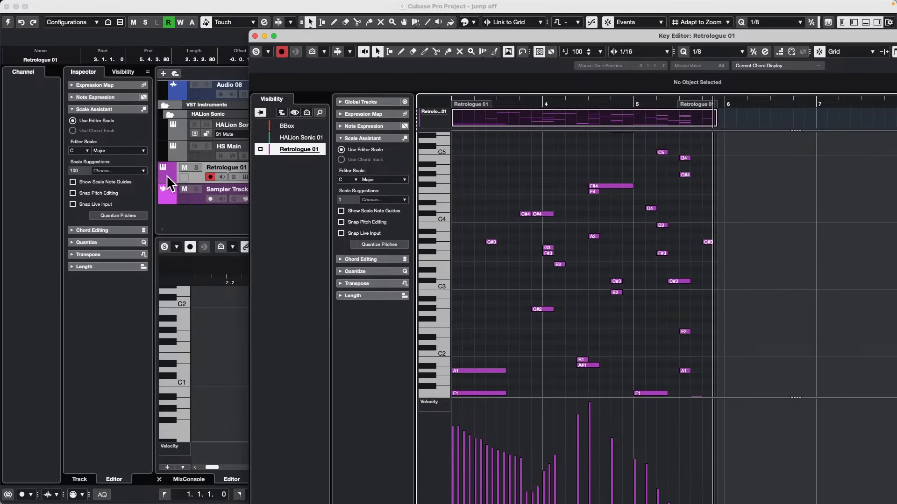
pyautogui.scroll(1, 169, 176)
pyautogui.scroll(3, 170, 170)
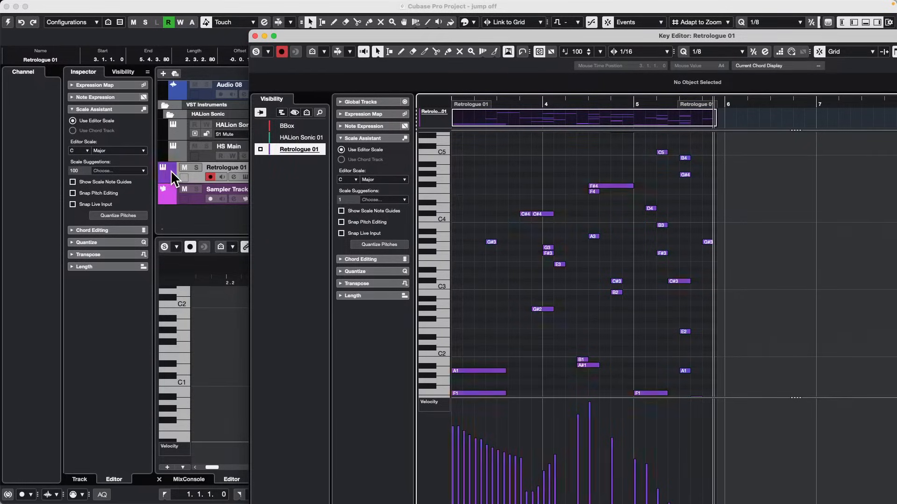
pyautogui.scroll(-3, 169, 169)
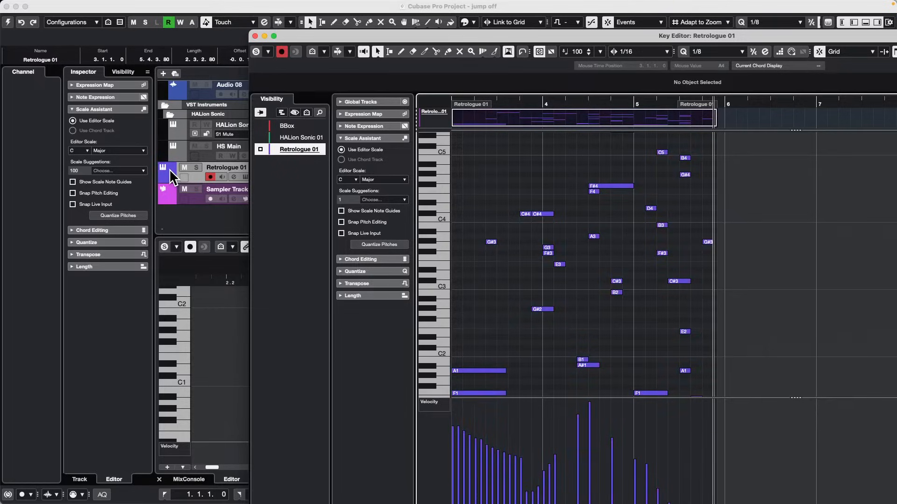
pyautogui.scroll(-2, 169, 169)
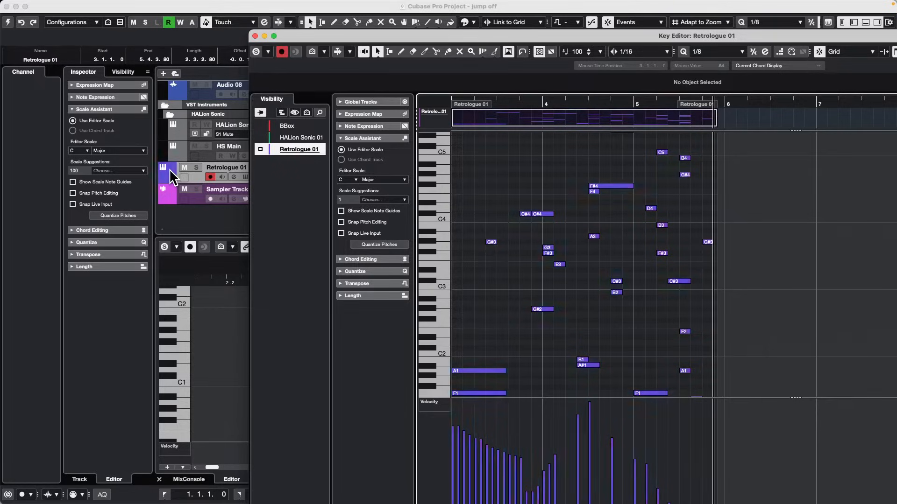
pyautogui.doubleClick(796, 34)
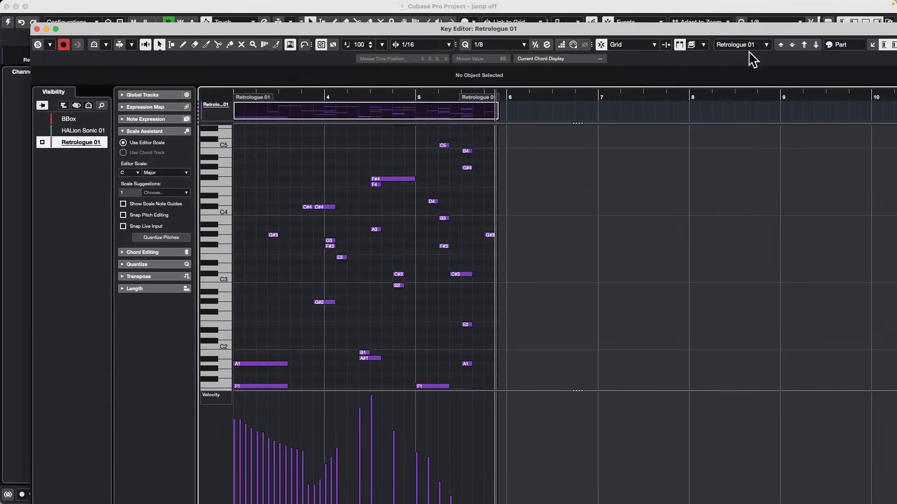
# Step: Switch the Key Editor's note colouring to Scale/Chords so out-of-scale notes show red
pyautogui.click(842, 44)
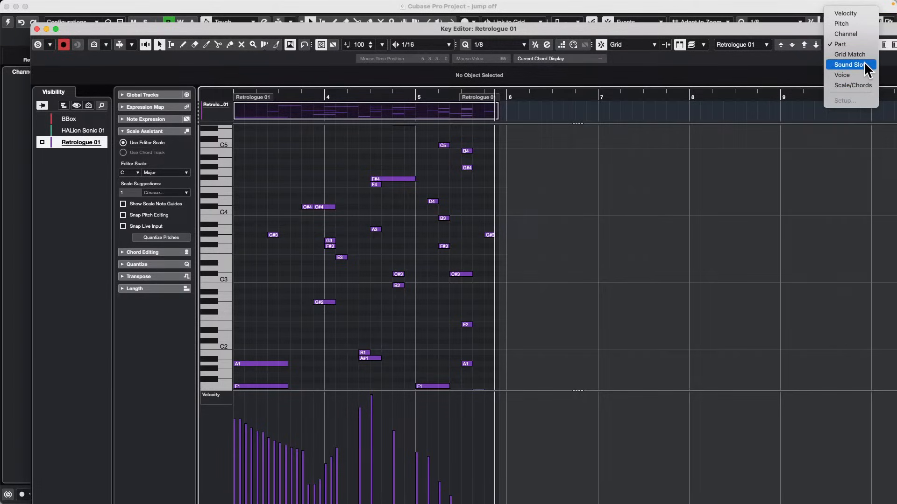
pyautogui.click(857, 85)
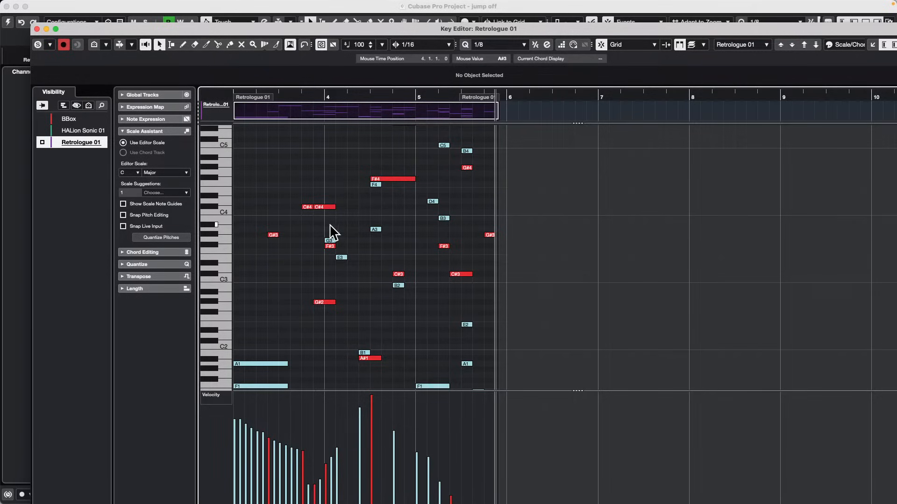
# Step: In the Scale/Chords colour setup, change the out-of-scale colour from red to teal (RGB 45/226/207)
pyautogui.click(849, 45)
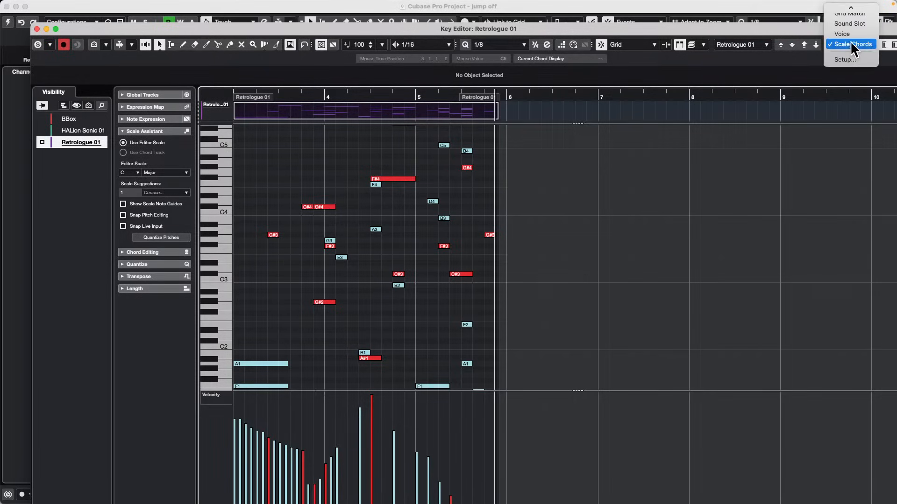
pyautogui.moveTo(850, 7)
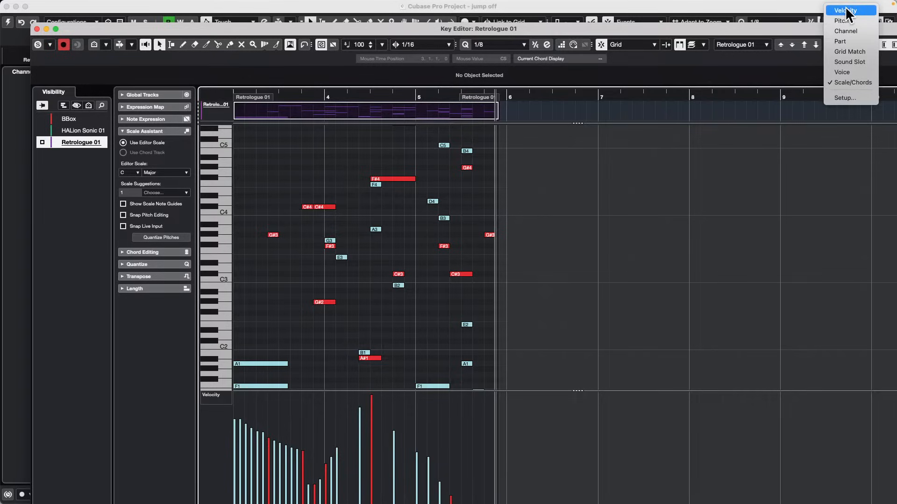
pyautogui.click(845, 98)
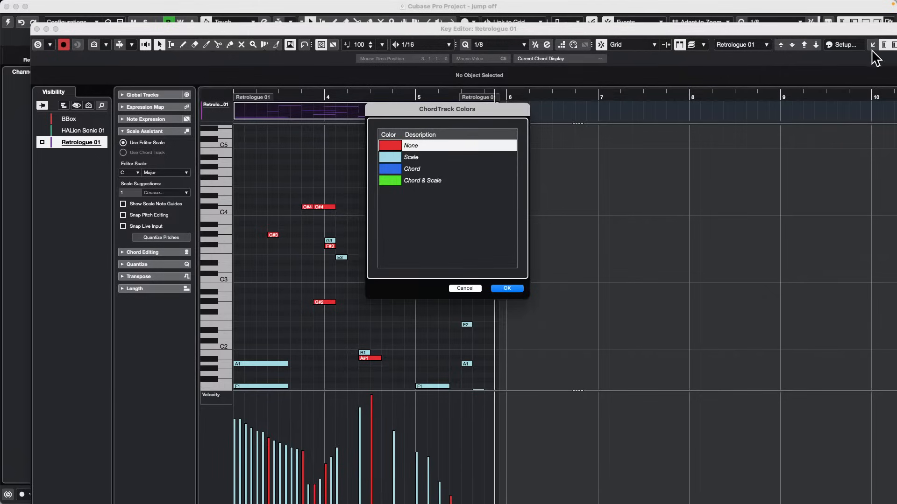
pyautogui.click(392, 147)
pyautogui.moveTo(393, 146); pyautogui.dragTo(440, 147)
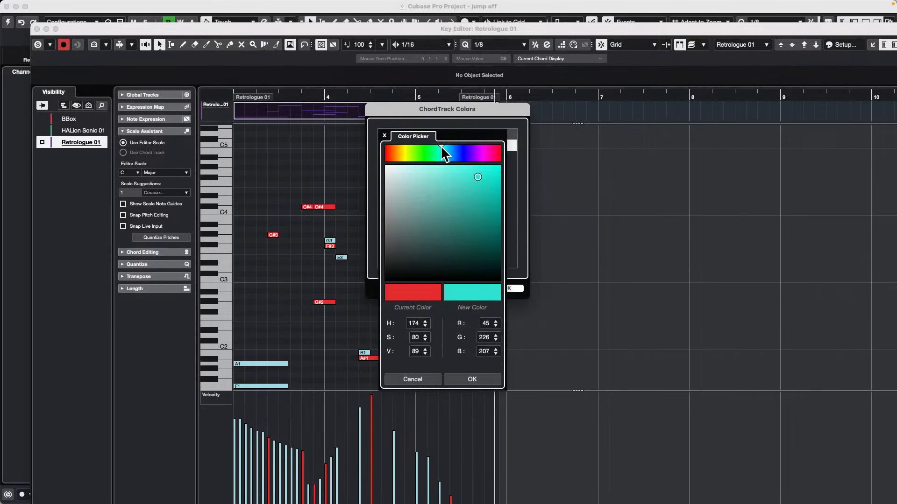
pyautogui.click(467, 379)
pyautogui.click(507, 288)
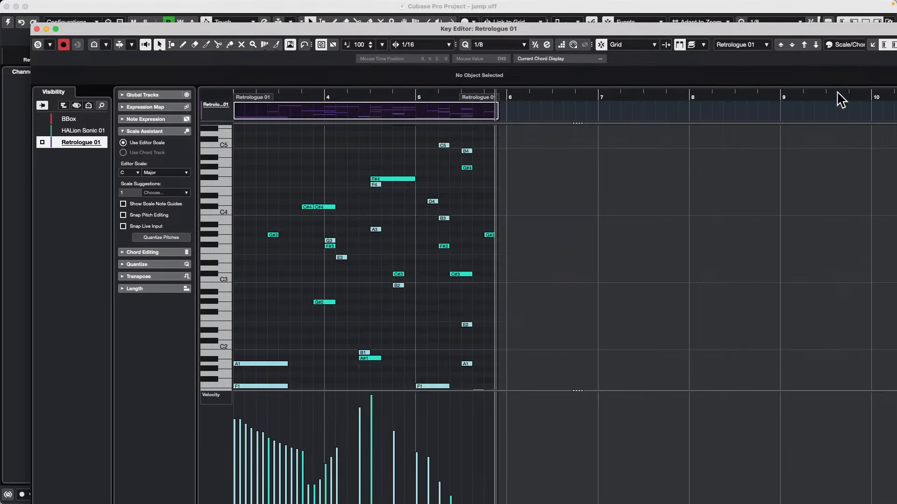
pyautogui.click(849, 45)
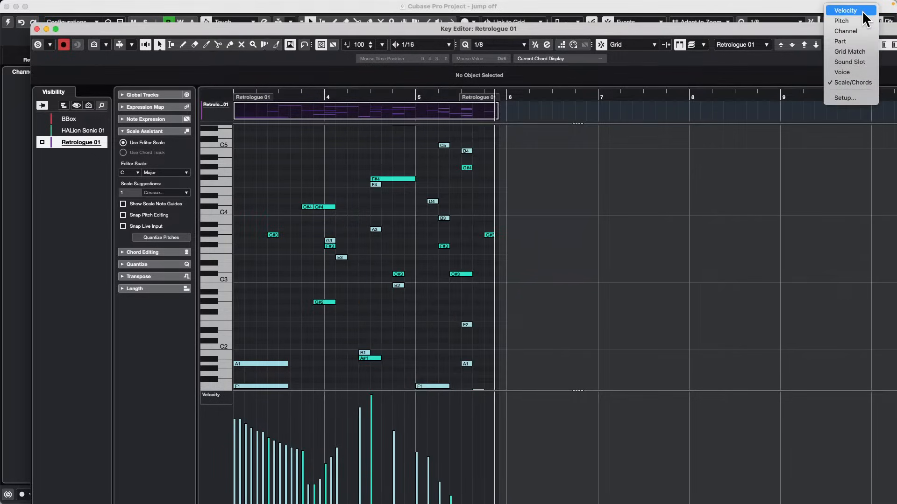
# Step: Switch note colouring to Velocity and set the Loud colour to blue in its setup
pyautogui.click(857, 11)
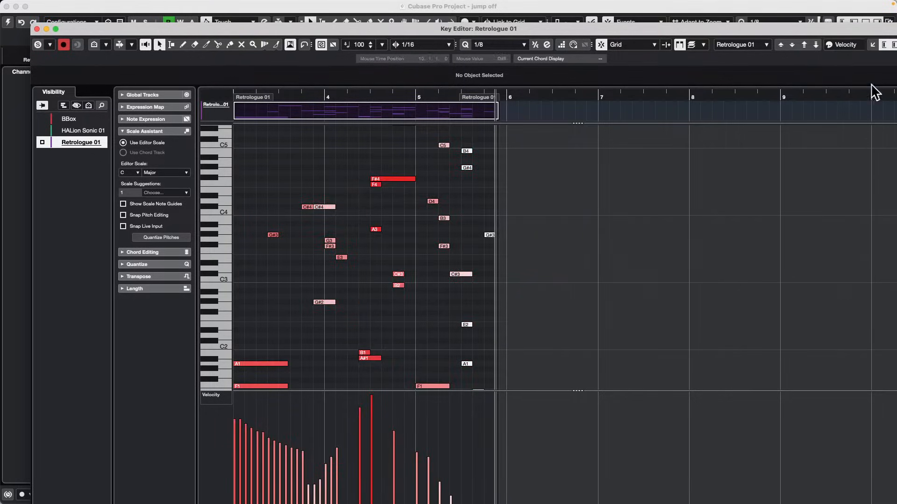
pyautogui.click(845, 45)
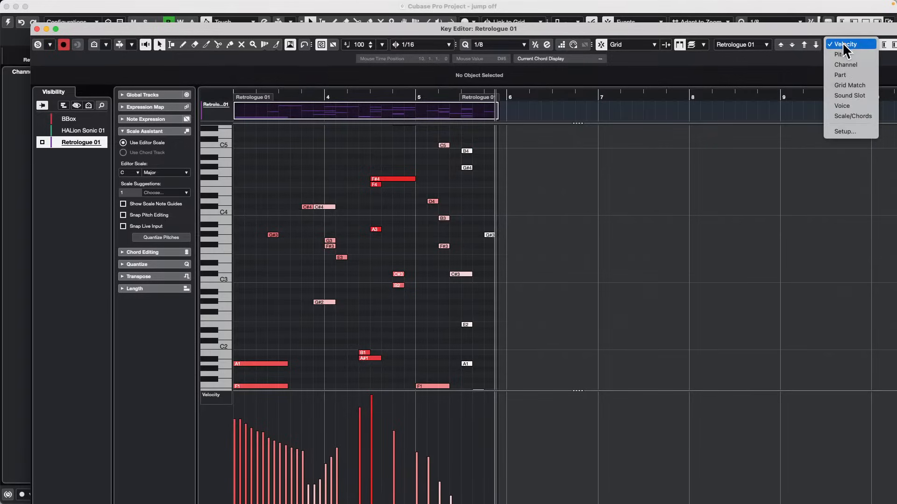
pyautogui.click(846, 131)
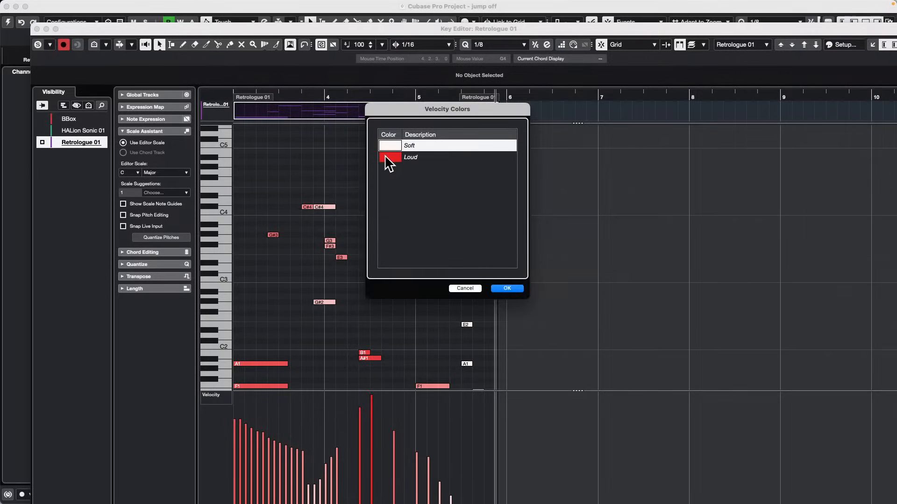
pyautogui.click(388, 154)
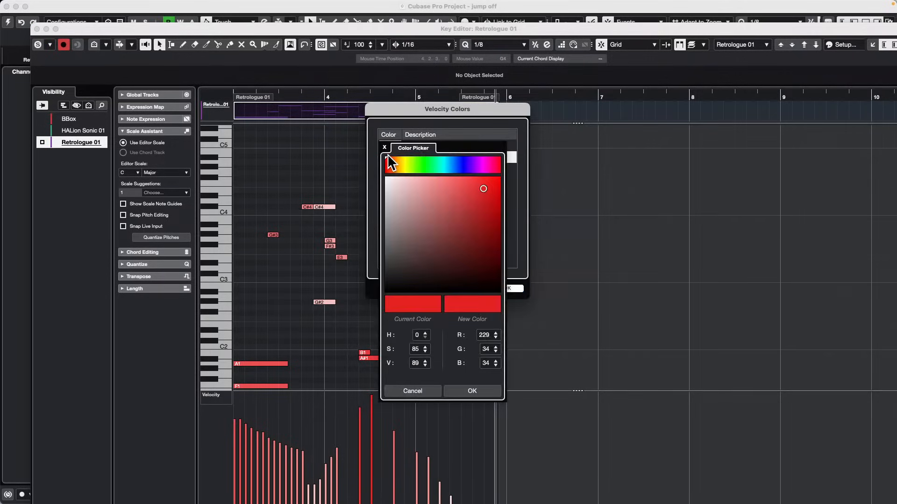
pyautogui.click(465, 165)
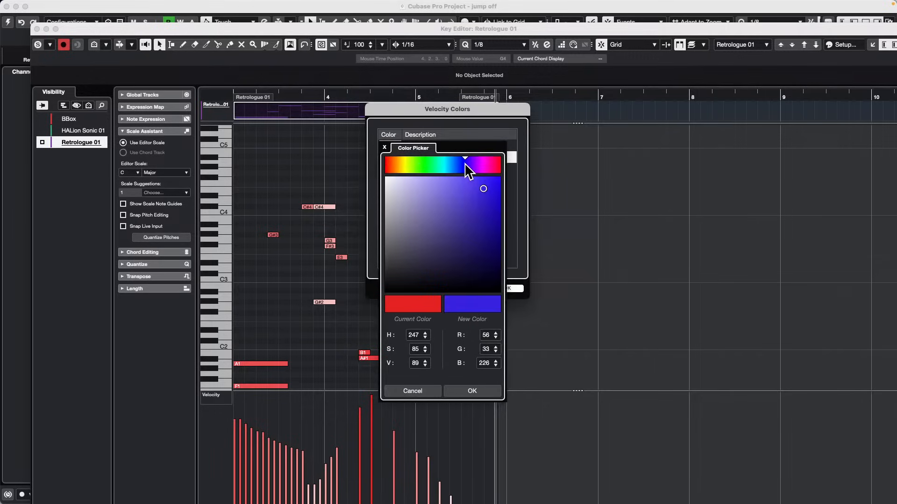
pyautogui.click(473, 392)
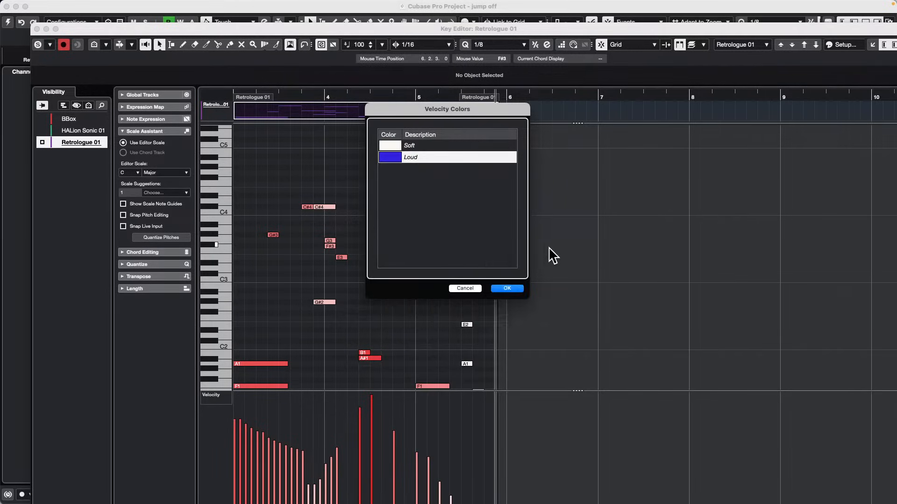
pyautogui.click(508, 288)
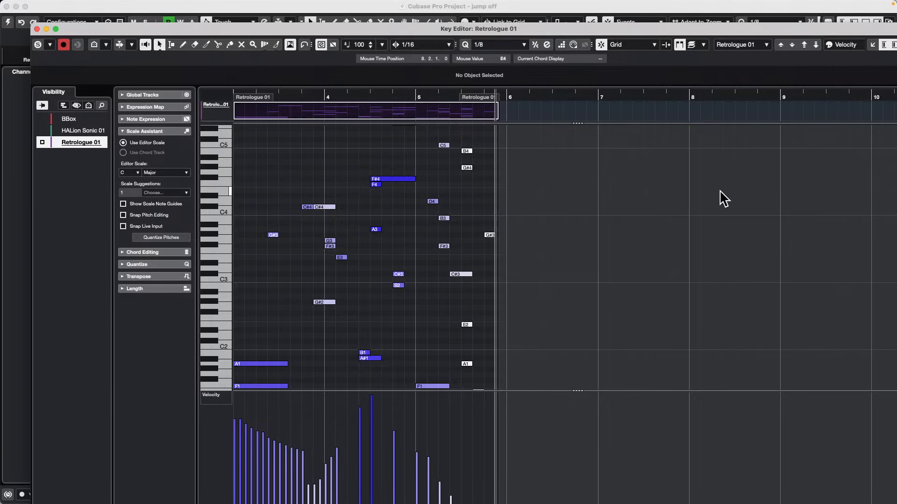
# Step: Change the Loud colour to light red (RGB 254/83/98), then close the separate Key Editor window
pyautogui.click(857, 44)
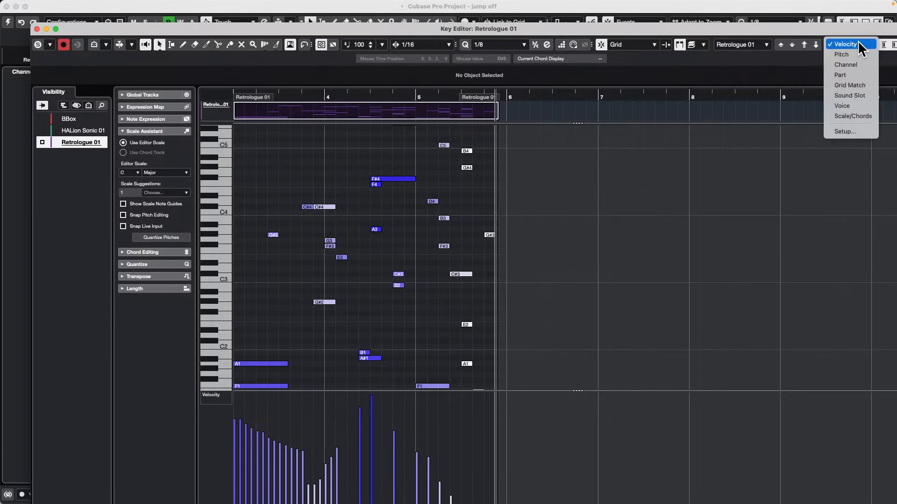
pyautogui.click(848, 133)
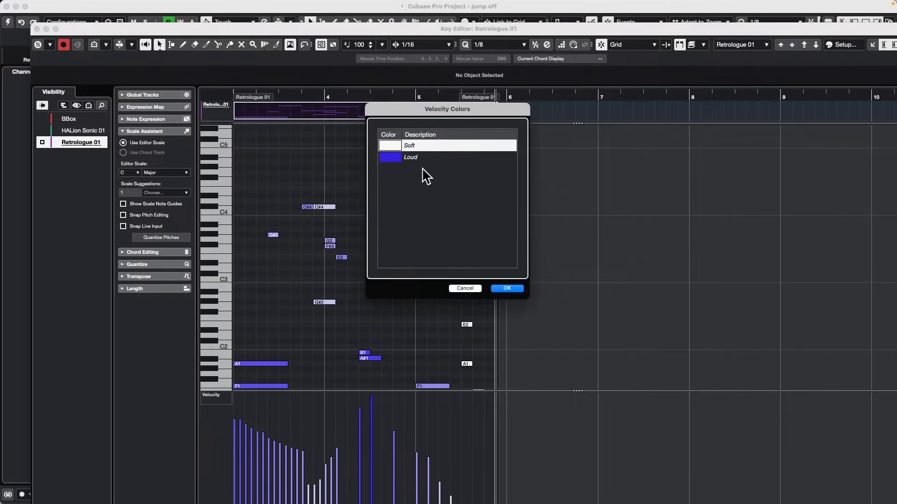
pyautogui.click(395, 160)
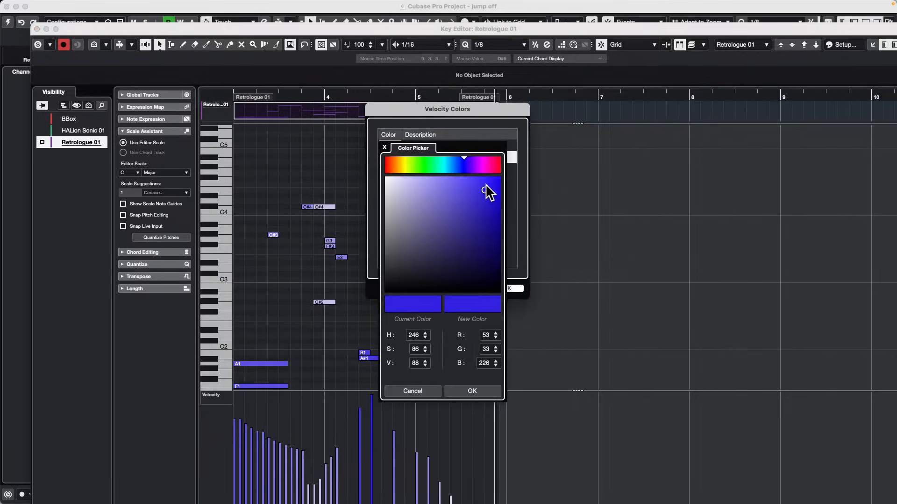
pyautogui.moveTo(486, 190)
pyautogui.mouseDown()
pyautogui.moveTo(497, 156)
pyautogui.moveTo(498, 220)
pyautogui.moveTo(463, 173)
pyautogui.mouseUp()
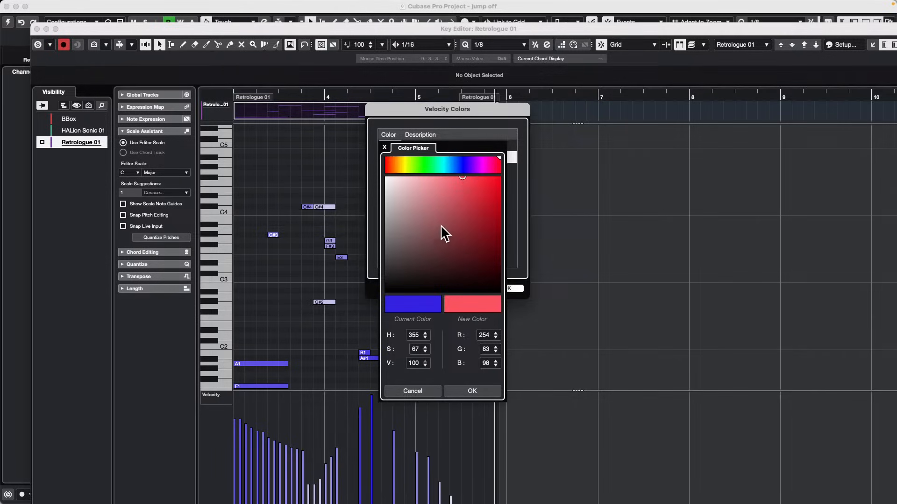
pyautogui.click(472, 391)
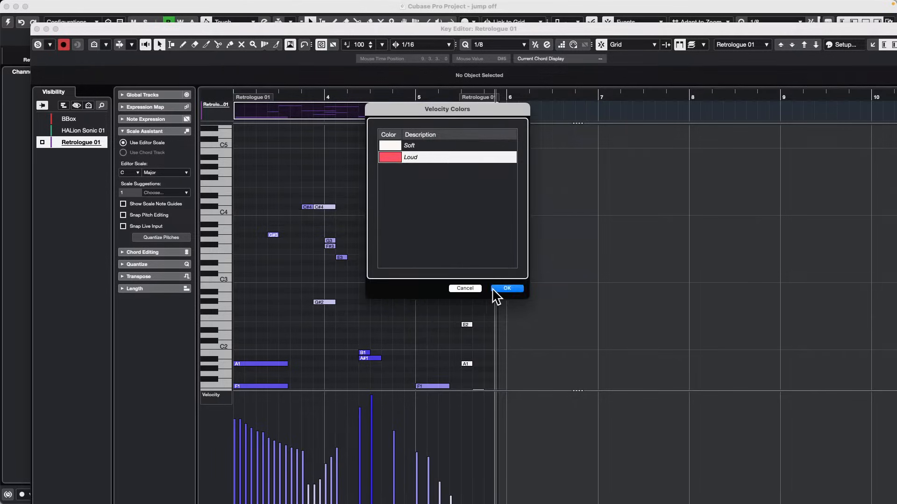
pyautogui.click(510, 289)
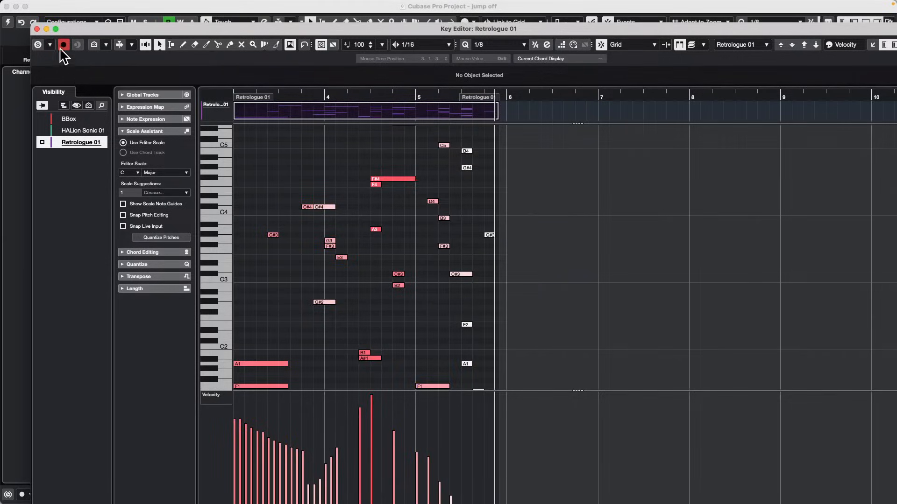
pyautogui.click(37, 29)
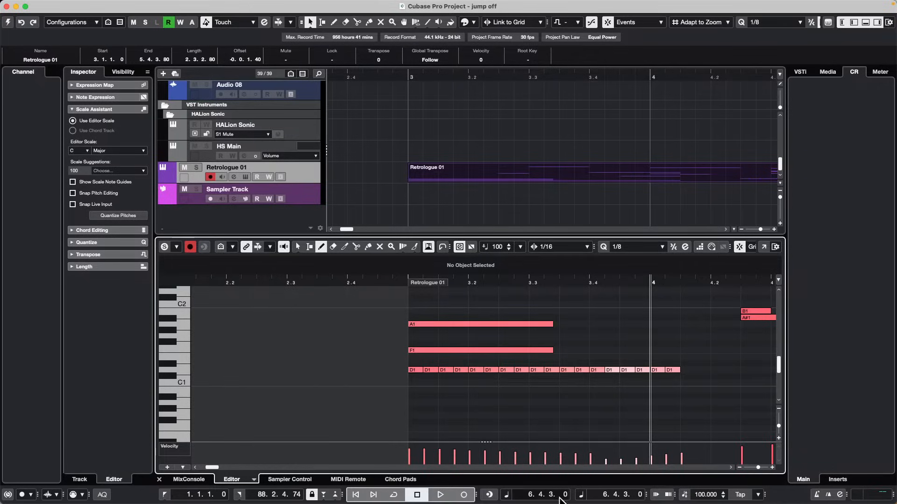
# Step: Show the Chord Pads in the lower zone and hide the toolbar's right divider
pyautogui.click(355, 480)
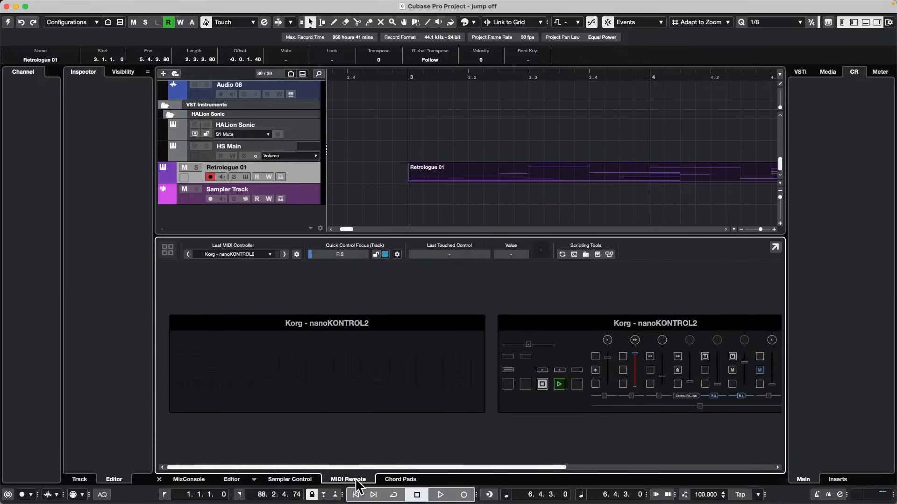
pyautogui.click(399, 479)
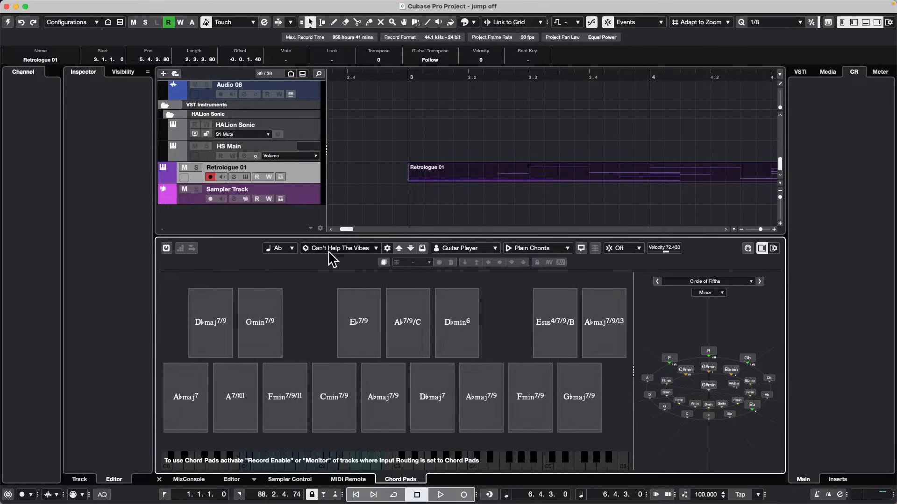
pyautogui.rightClick(607, 260)
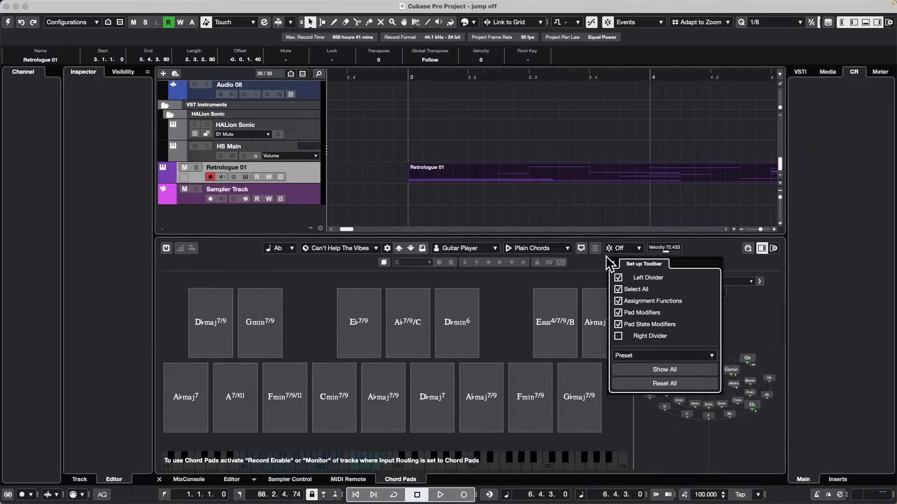
pyautogui.click(618, 335)
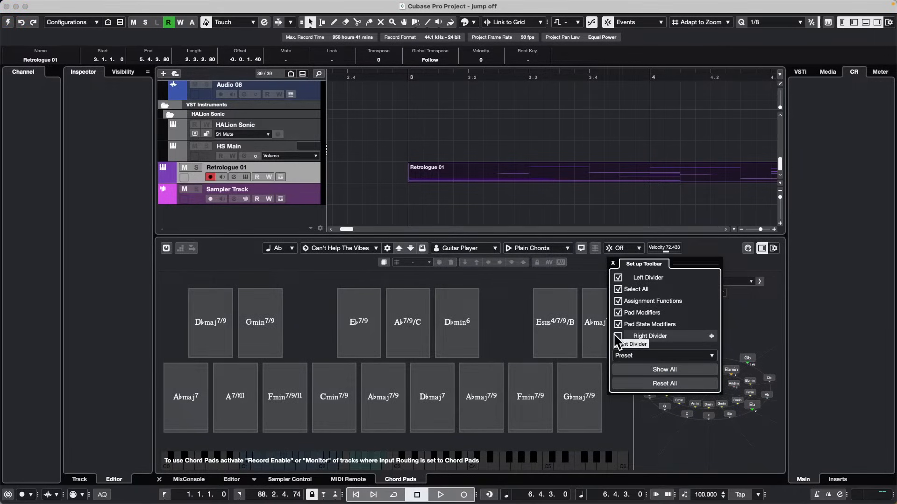
# Step: Reorder the Left Divider in the Chord Pads toolbar item list
pyautogui.rightClick(579, 261)
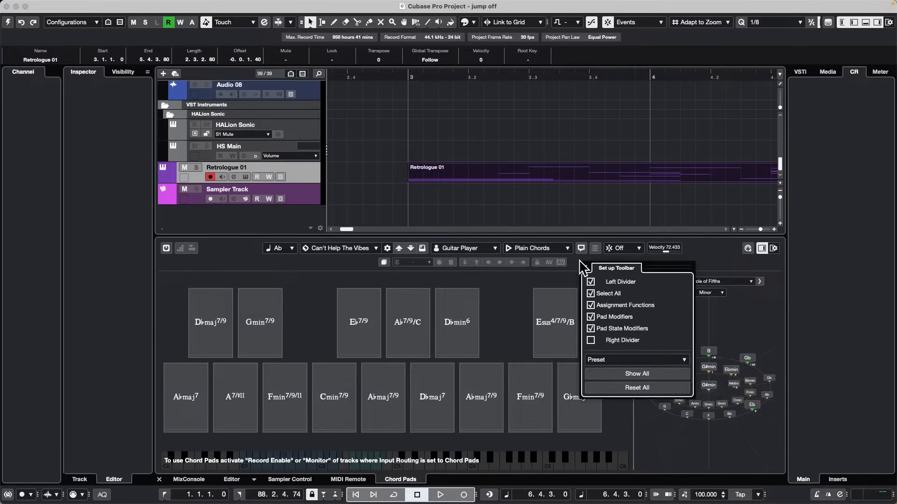
pyautogui.rightClick(697, 248)
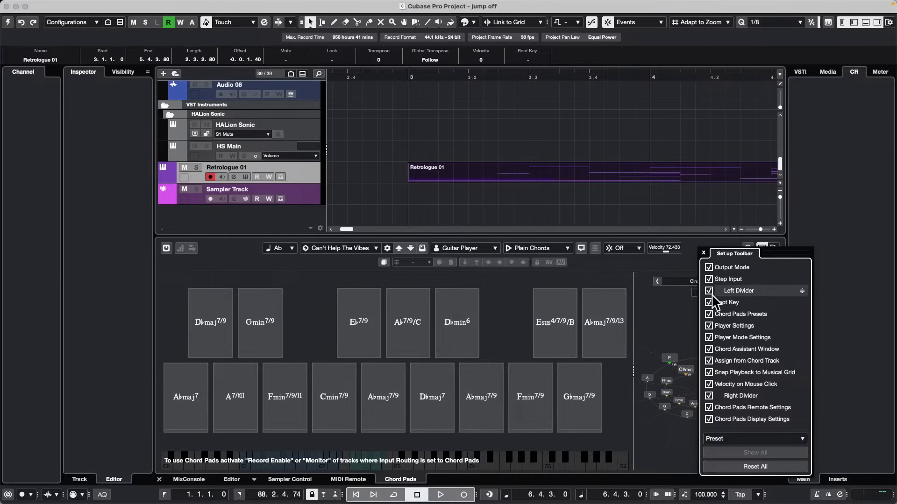
pyautogui.moveTo(712, 290); pyautogui.dragTo(711, 294)
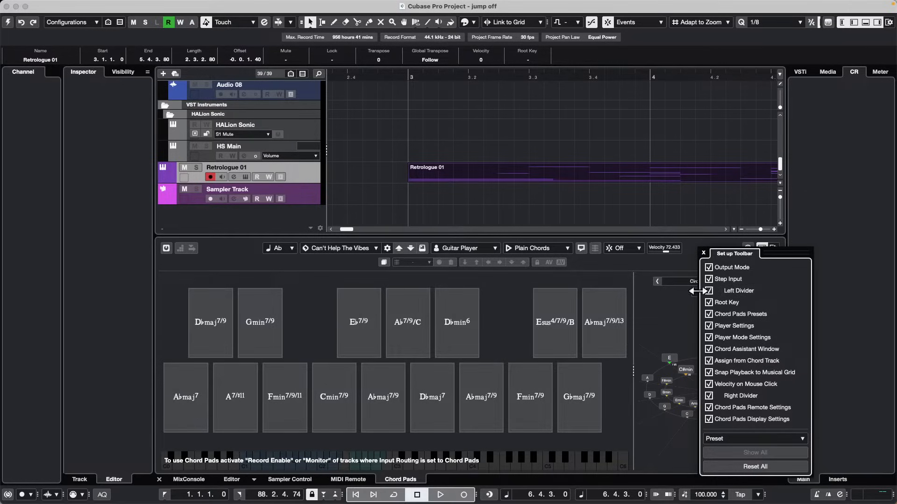
# Step: Keep the Chord Pads view mode on Circle of Fifths
pyautogui.click(668, 281)
pyautogui.click(363, 244)
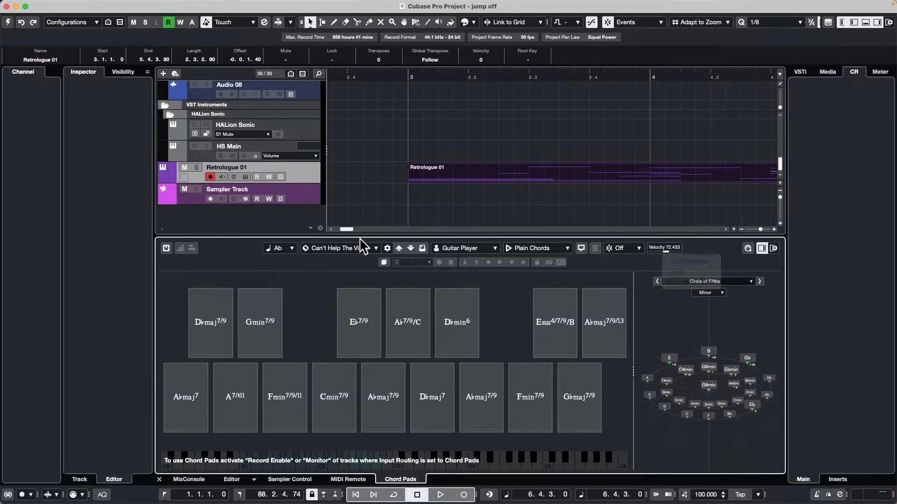
pyautogui.click(62, 5)
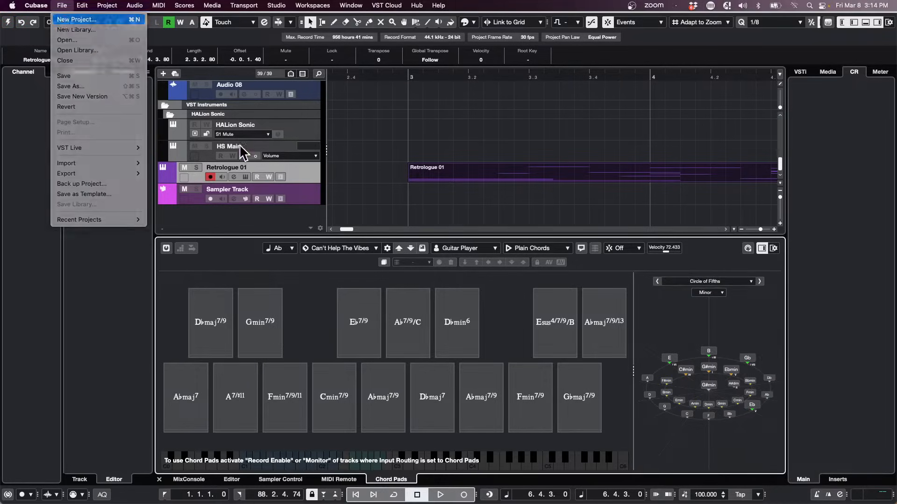
# Step: Create a new empty project in the confirmed project folder
pyautogui.click(61, 19)
pyautogui.click(582, 414)
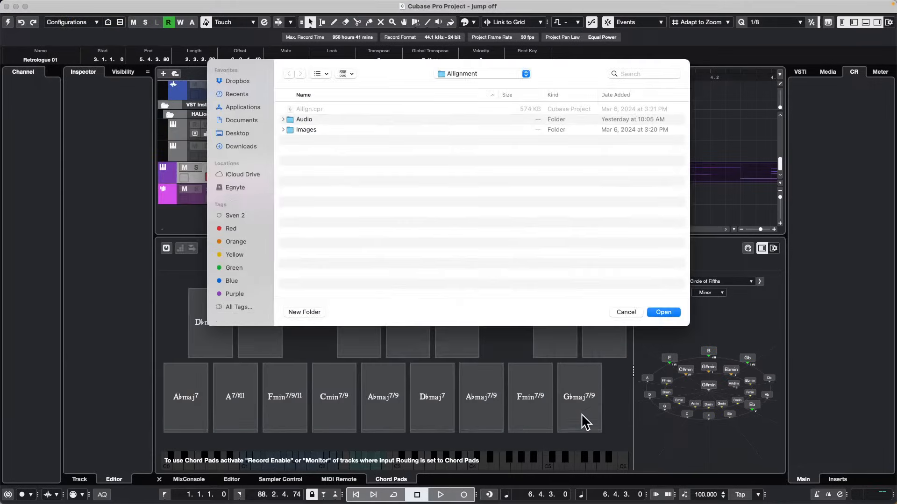
pyautogui.click(412, 3)
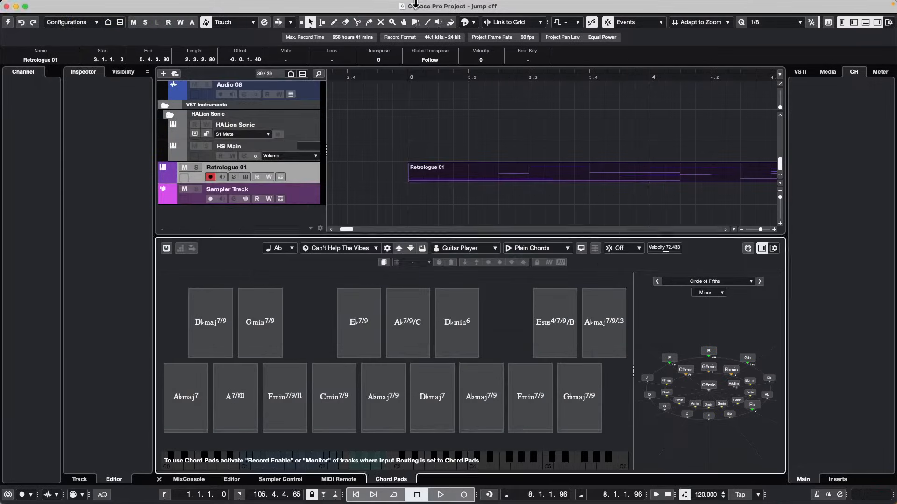
pyautogui.press('super+w')
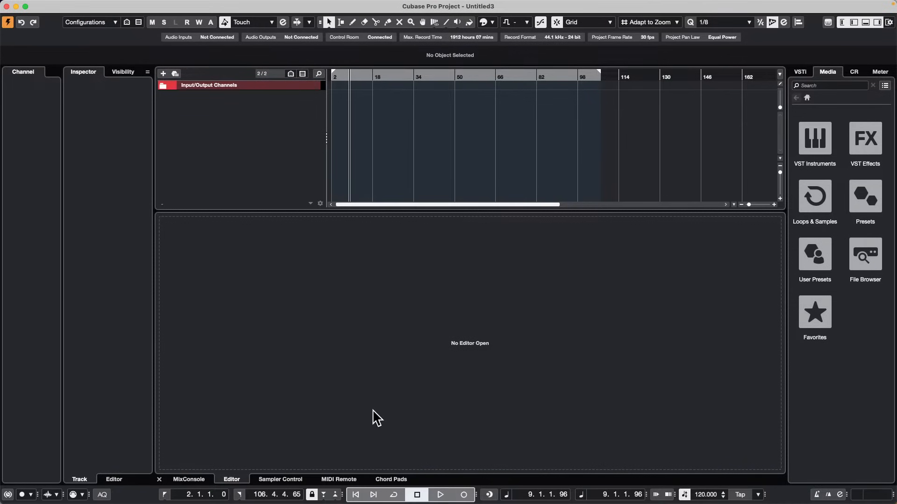
# Step: Show the new project's Chord Pads and open their Display Settings
pyautogui.click(345, 481)
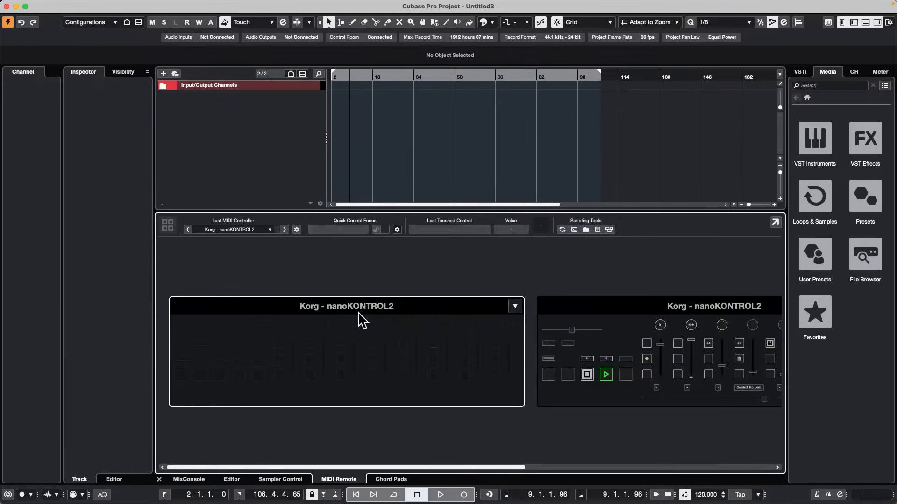
pyautogui.click(401, 481)
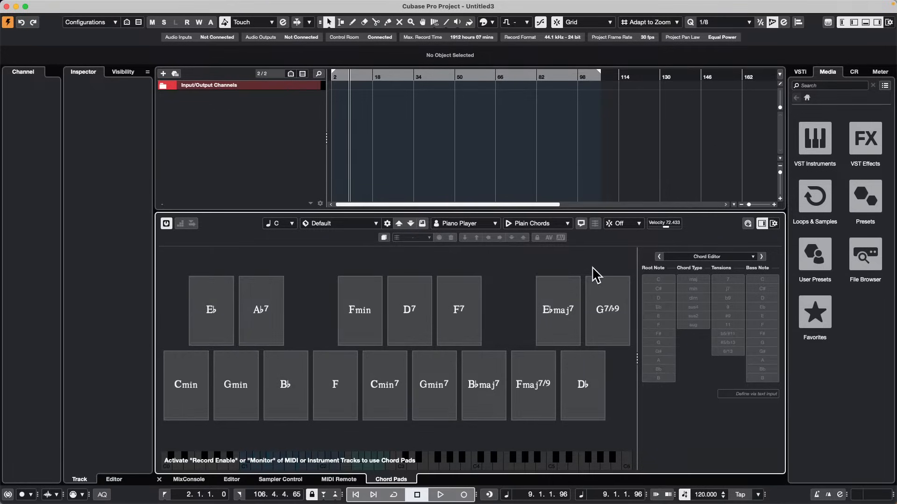
pyautogui.click(773, 223)
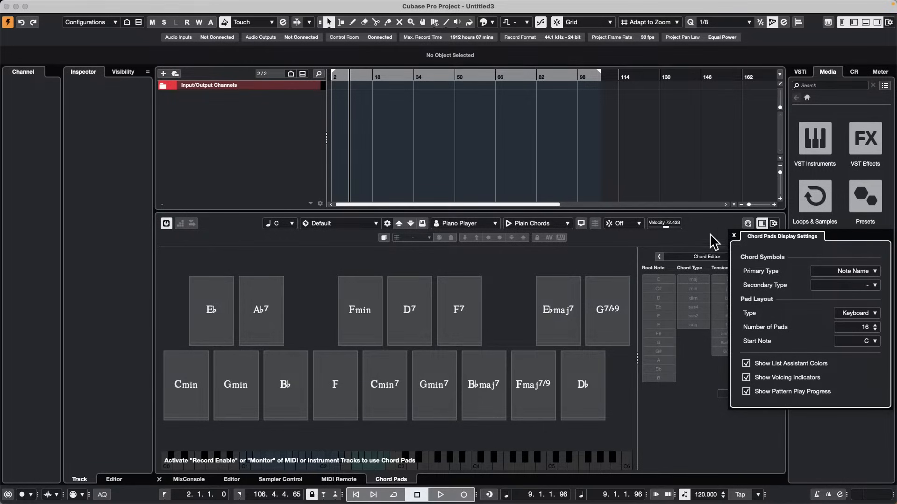
pyautogui.click(748, 223)
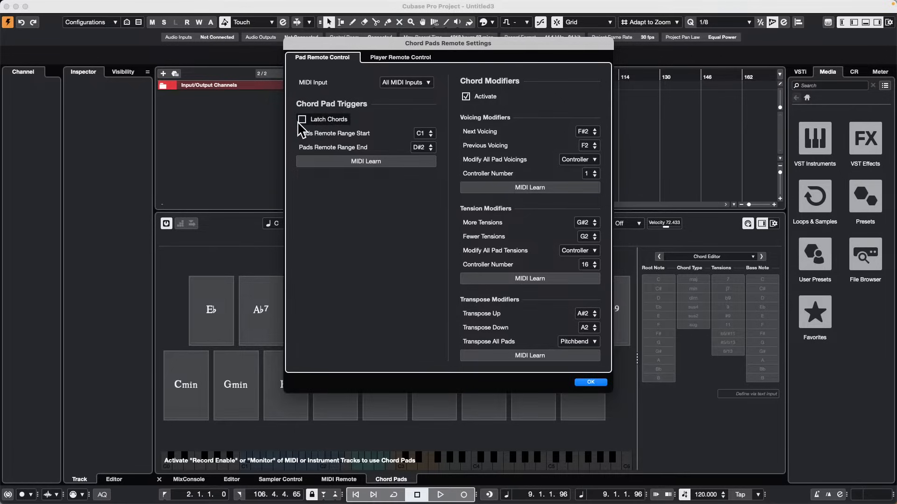
pyautogui.click(410, 84)
pyautogui.click(411, 86)
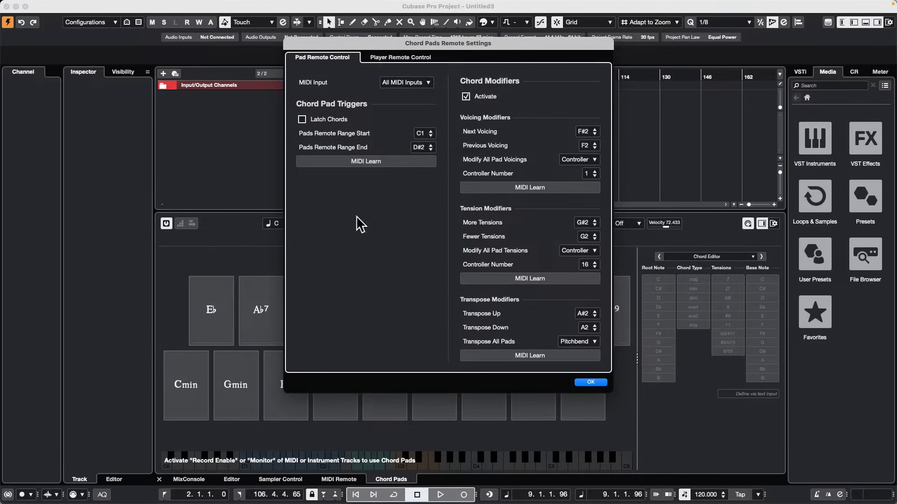
pyautogui.click(590, 383)
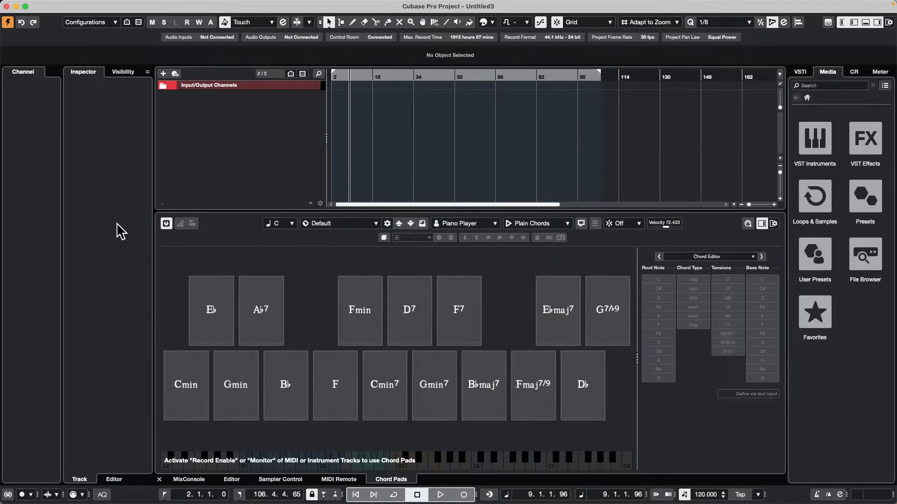
pyautogui.click(180, 225)
pyautogui.rightClick(222, 103)
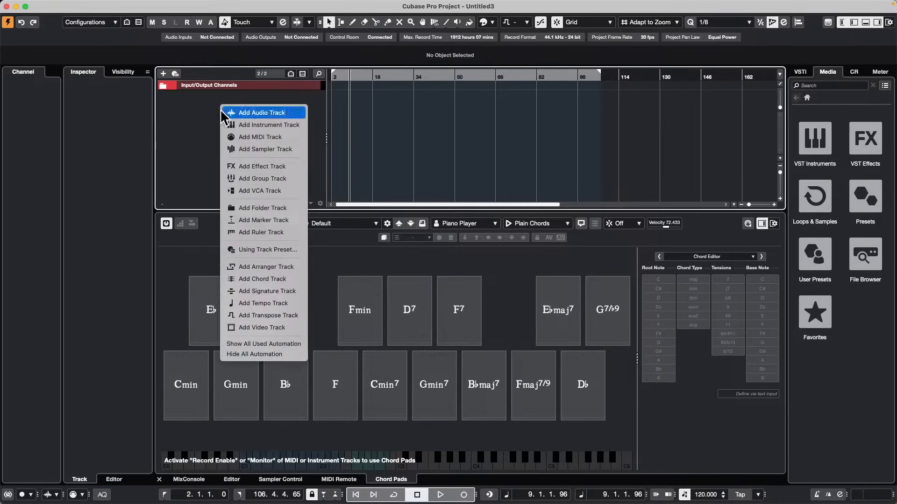
pyautogui.click(187, 136)
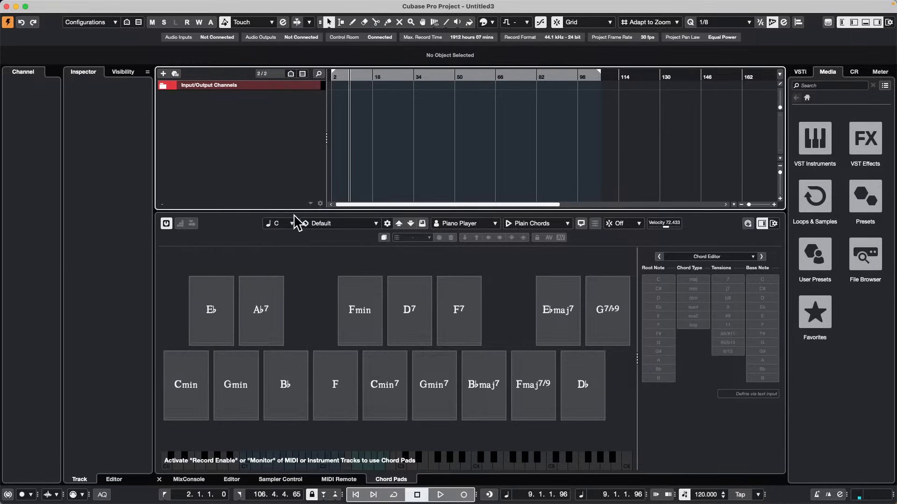
pyautogui.click(329, 228)
pyautogui.click(330, 226)
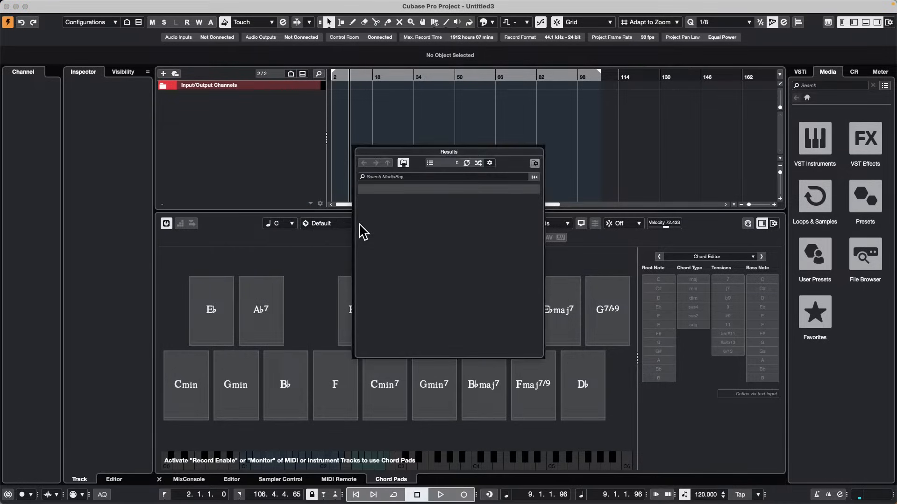
pyautogui.click(372, 133)
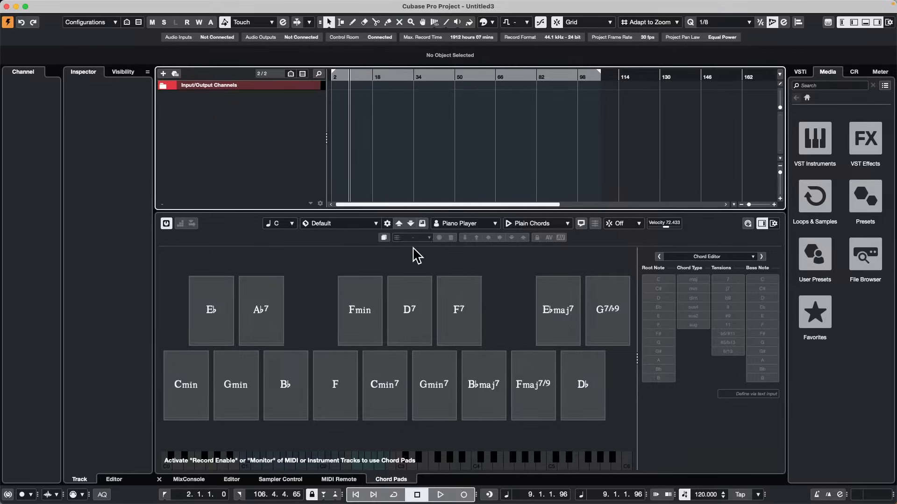
pyautogui.click(389, 225)
pyautogui.click(388, 225)
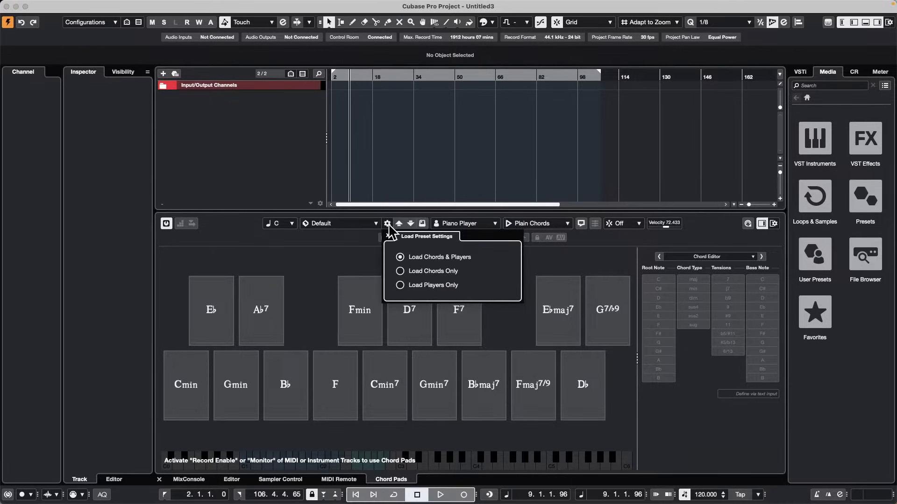
pyautogui.click(389, 225)
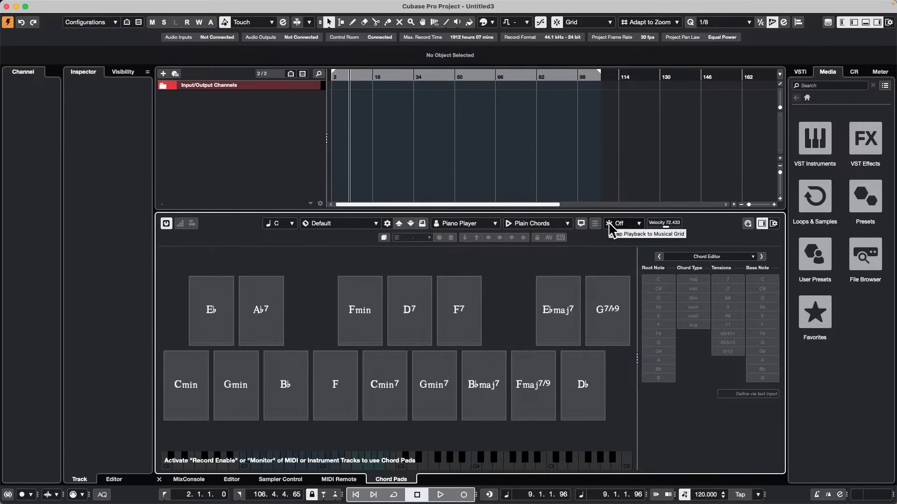
pyautogui.click(423, 319)
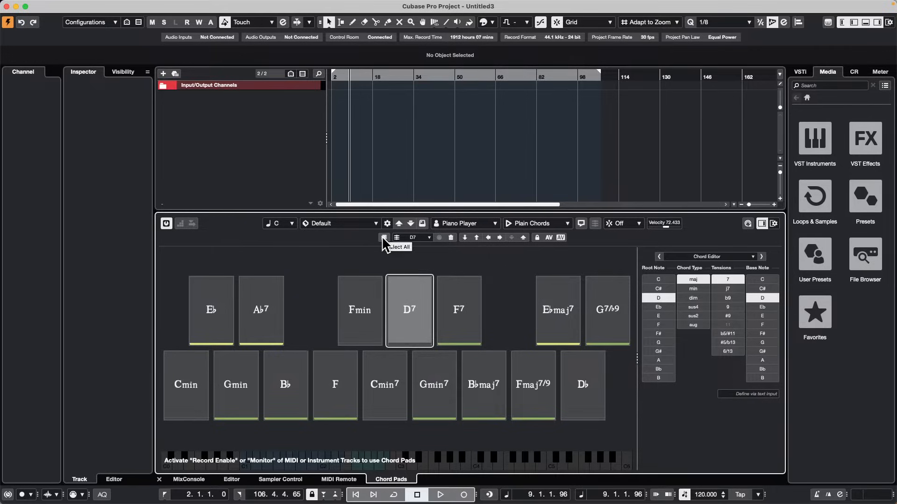
# Step: Delete the D7 chord, then clear all pads and select the first bottom-row pad
pyautogui.click(450, 238)
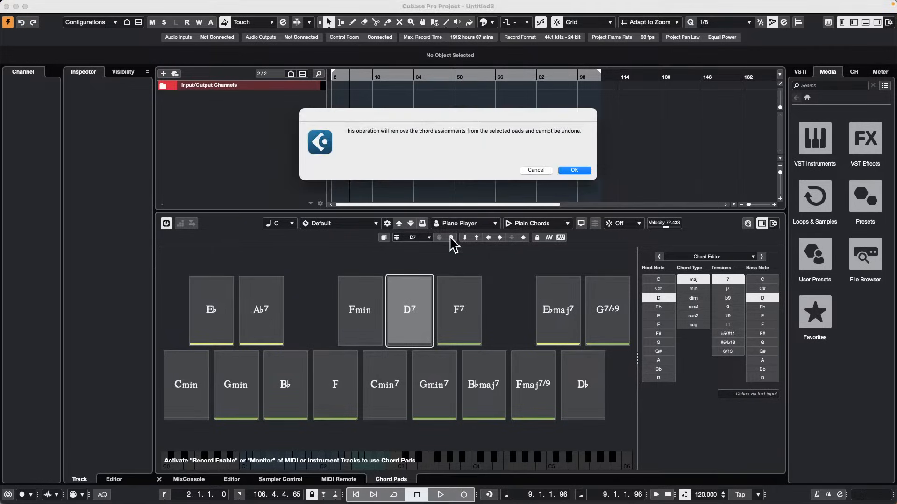
pyautogui.click(581, 171)
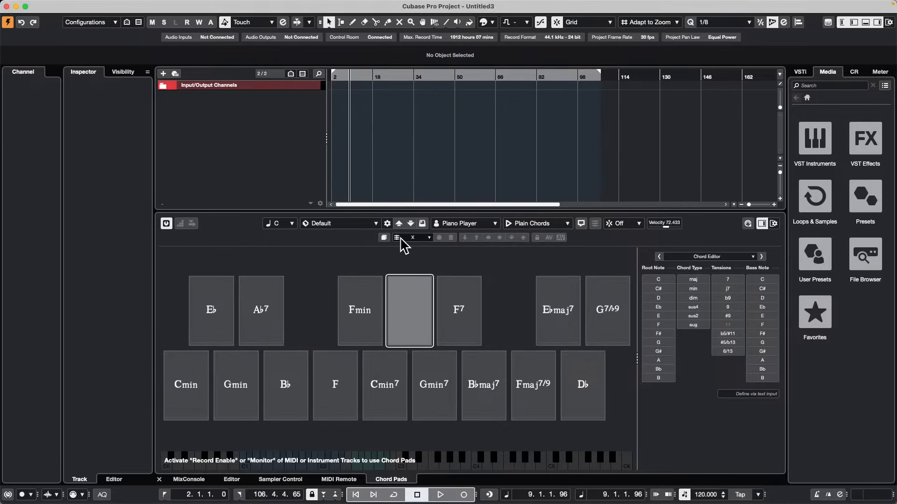
pyautogui.click(384, 238)
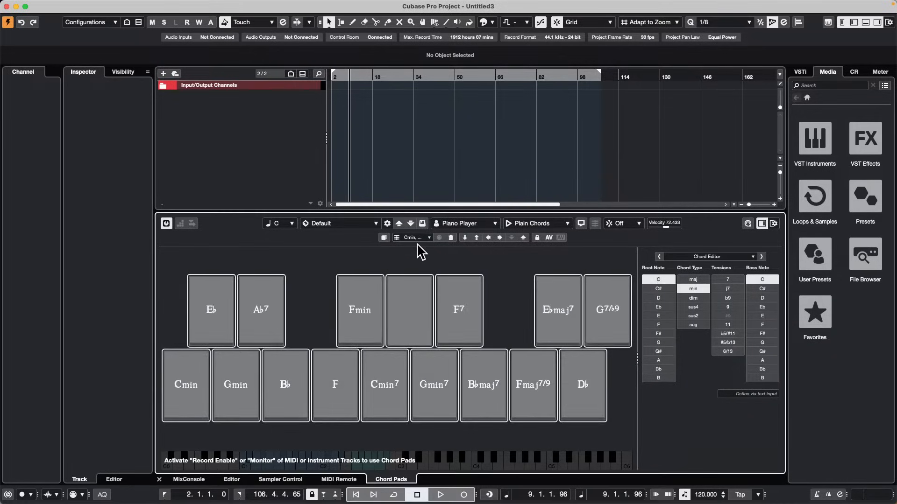
pyautogui.click(450, 238)
pyautogui.click(582, 172)
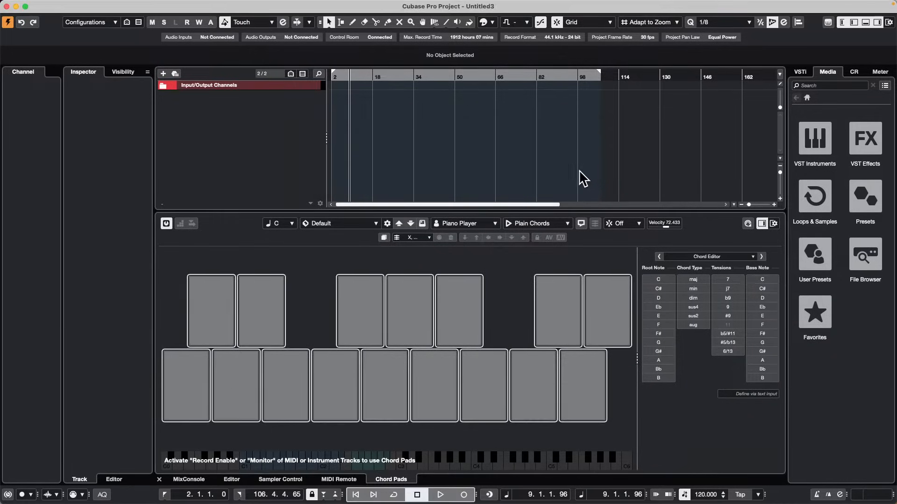
pyautogui.click(185, 392)
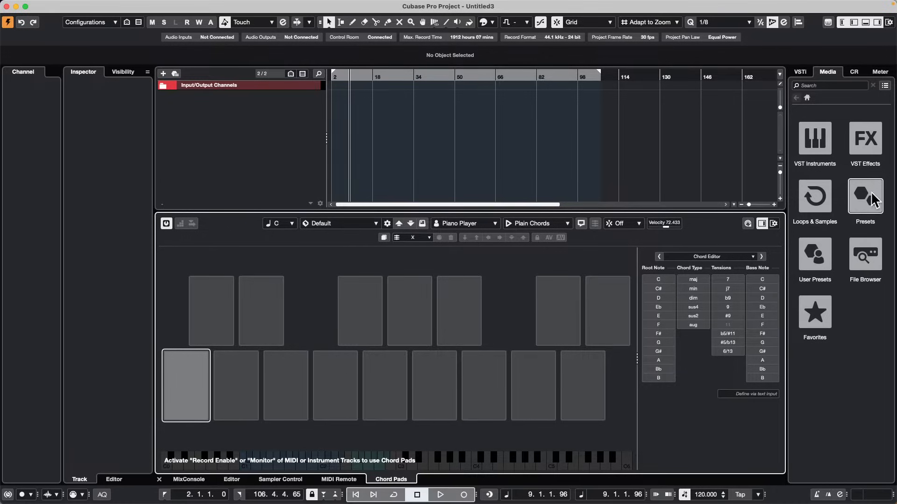
# Step: Check the display and player mode settings, keeping Piano Player with Plain Chords mode
pyautogui.click(774, 224)
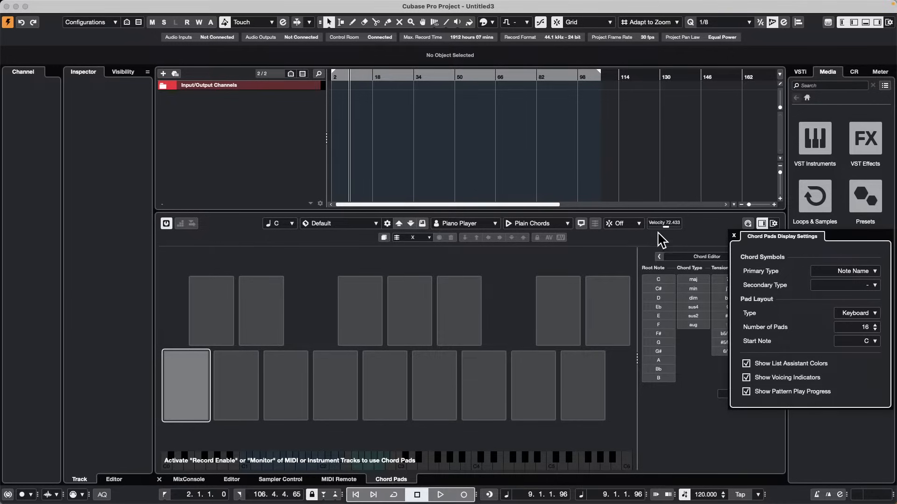
pyautogui.click(542, 222)
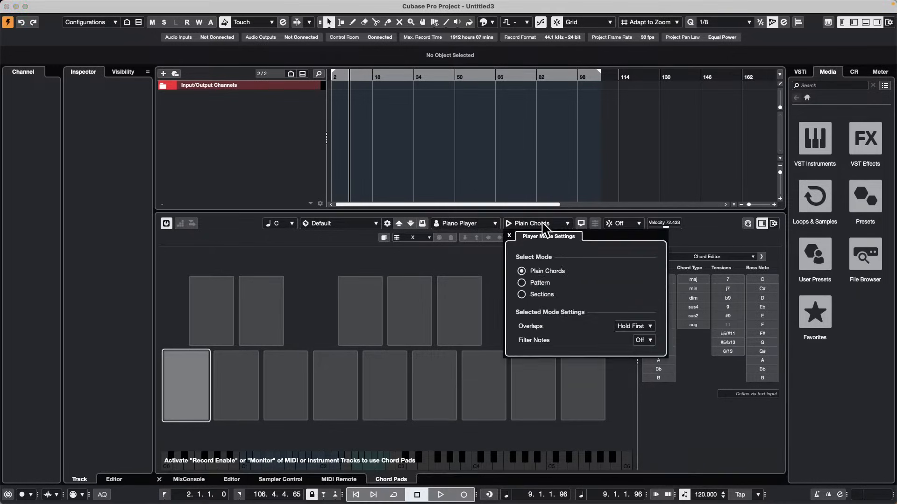
pyautogui.click(542, 220)
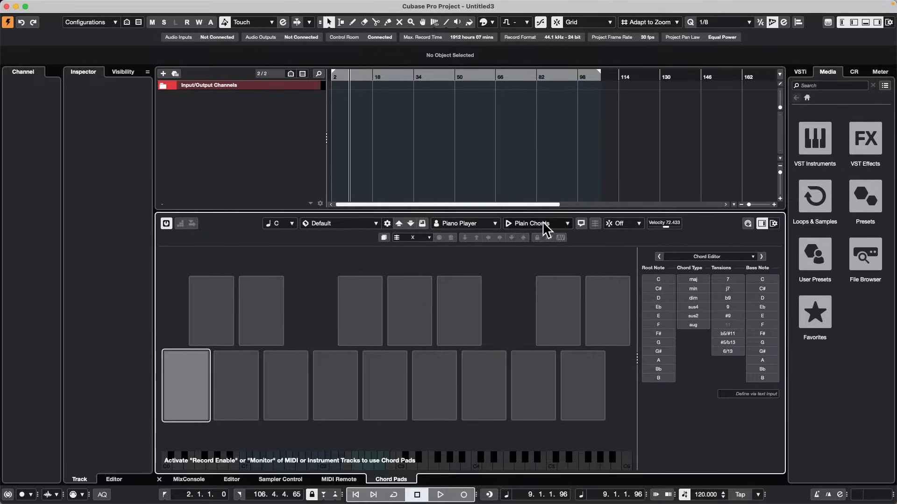
pyautogui.click(479, 223)
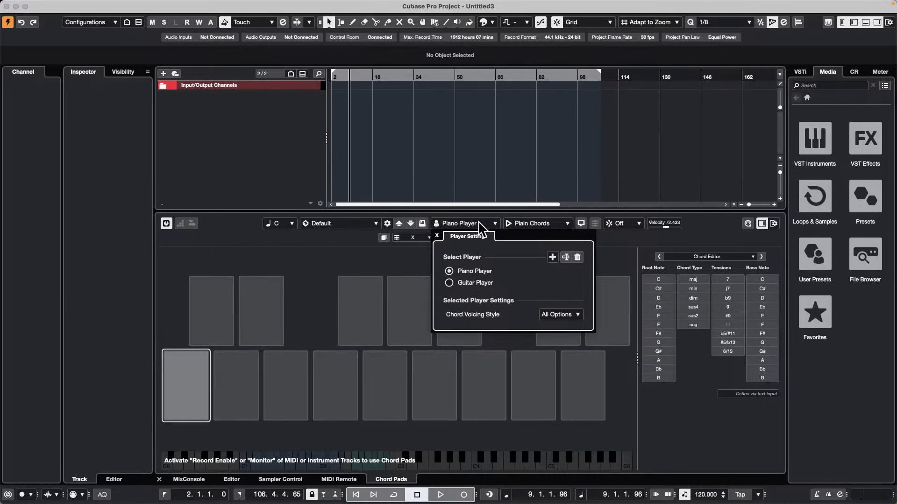
pyautogui.click(428, 212)
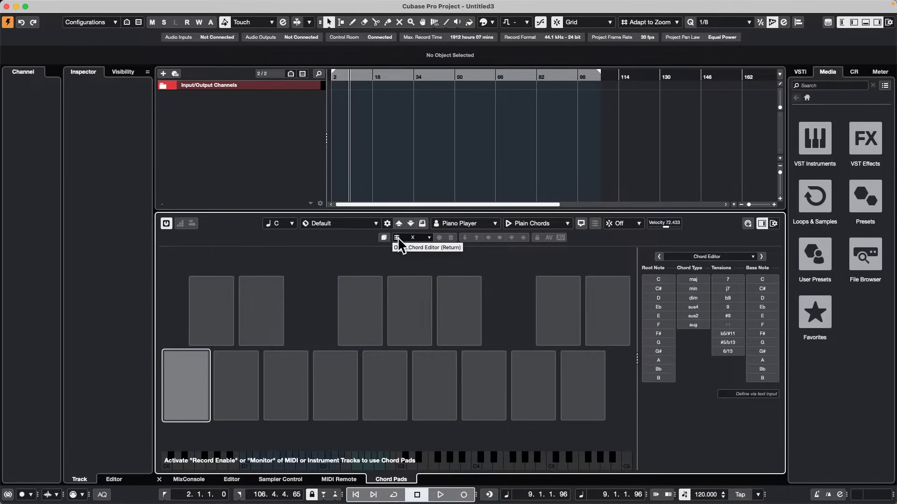
# Step: Build Eb13/D in the Chord Editor for the first bottom-row pad
pyautogui.click(427, 237)
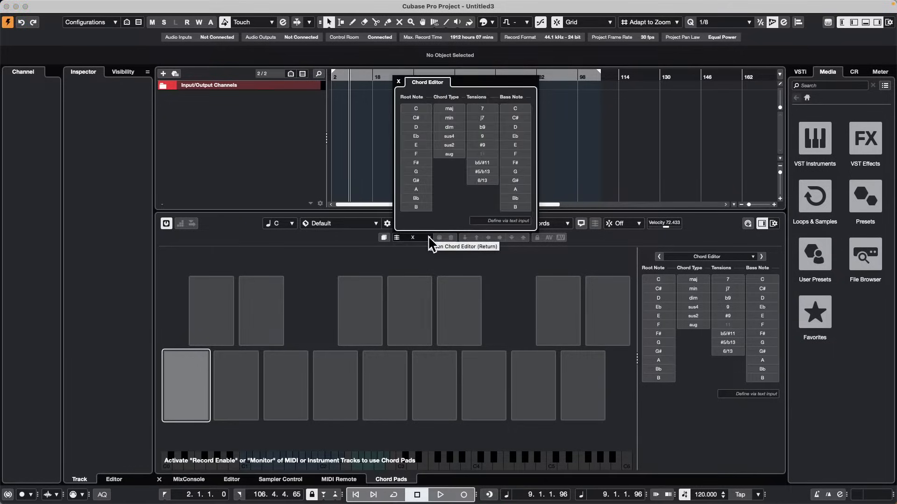
pyautogui.click(428, 239)
pyautogui.click(429, 238)
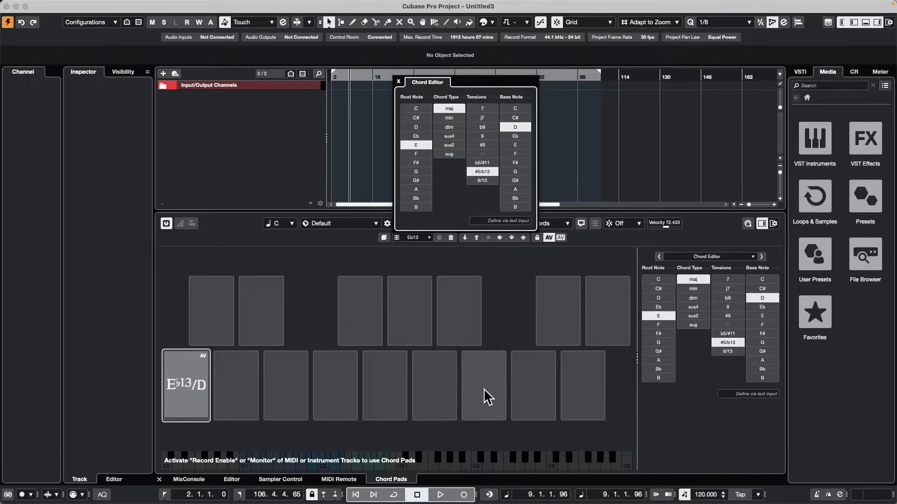
# Step: Build B7/b9 in the Chord Editor for the fifth bottom-row pad
pyautogui.click(383, 388)
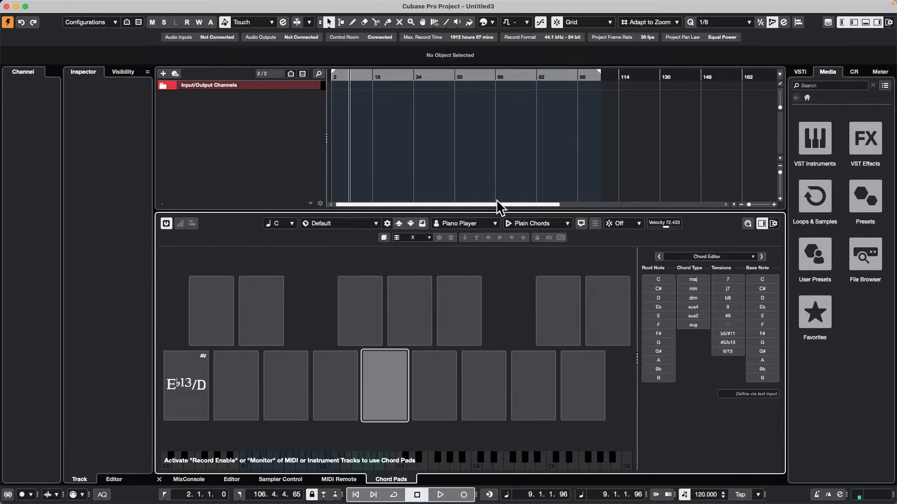
pyautogui.click(379, 365)
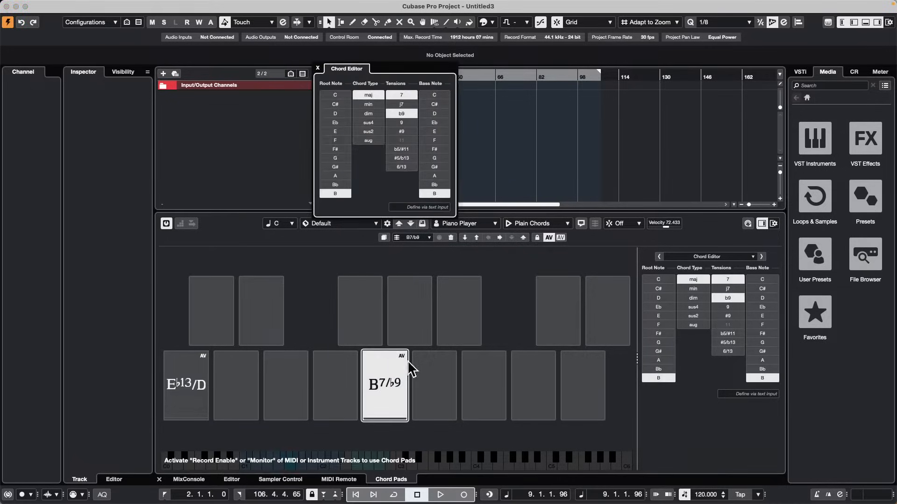
pyautogui.click(500, 389)
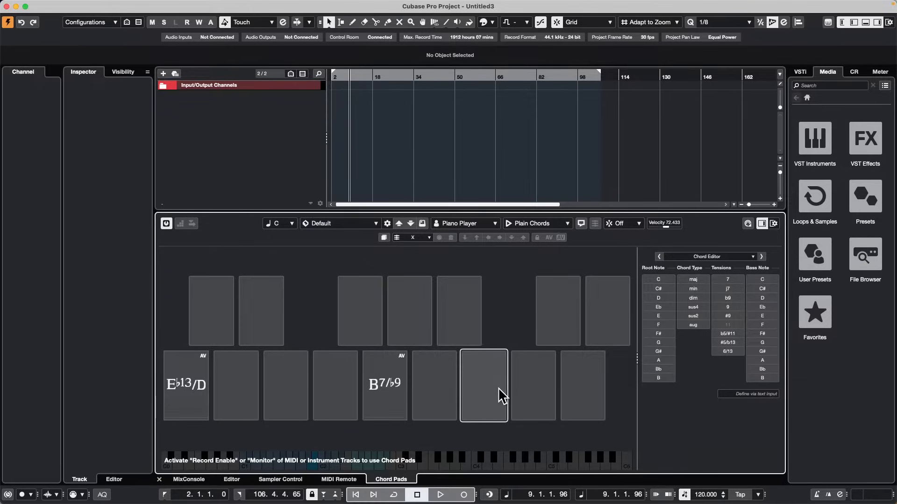
# Step: Build Bb7/b9/C on the seventh bottom-row pad and Eb13/D on the second top-row pad
pyautogui.click(496, 386)
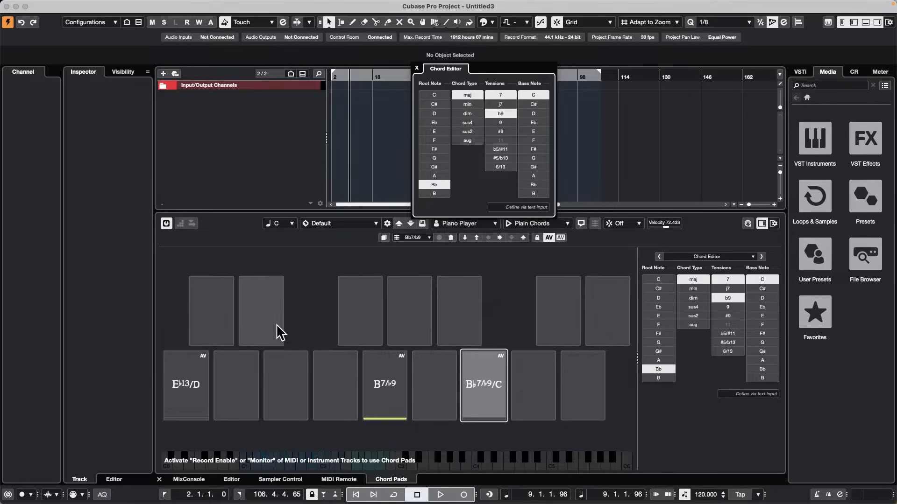
pyautogui.click(264, 315)
pyautogui.click(266, 315)
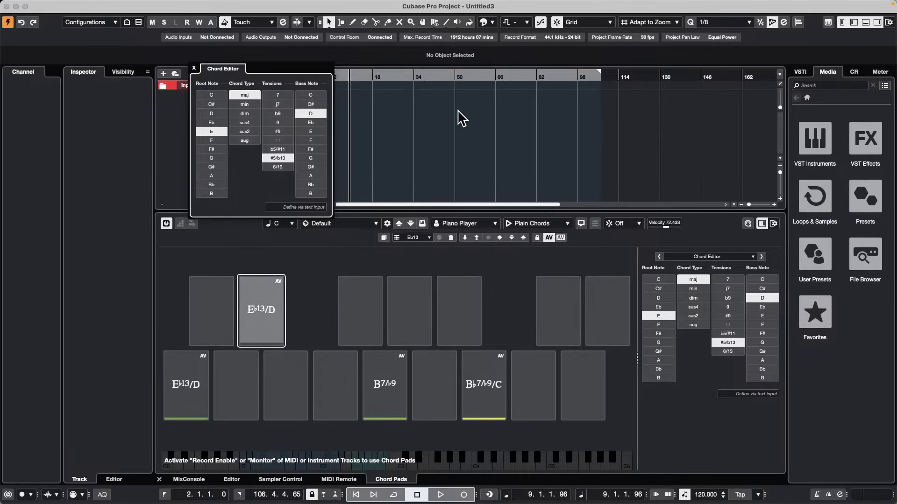
pyautogui.click(487, 150)
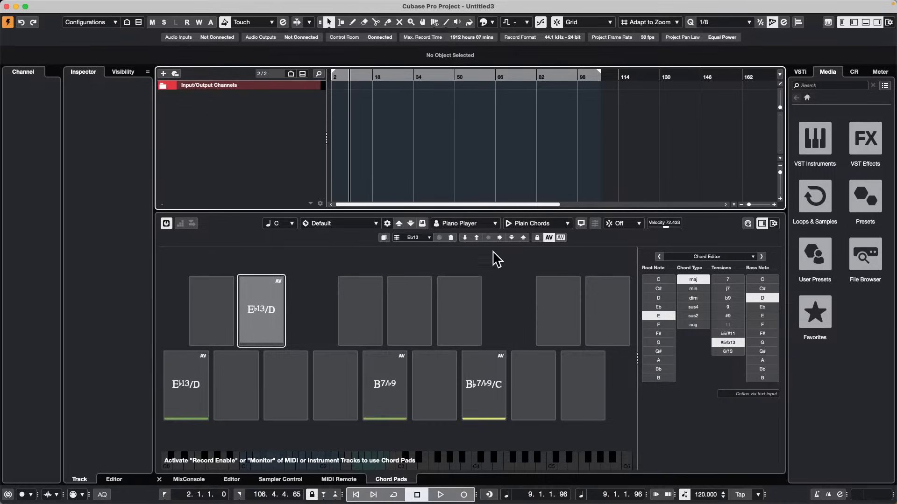
# Step: Drag the Chord Pads divider down to enlarge the project area, then open Loops & Samples
pyautogui.moveTo(384, 212); pyautogui.dragTo(373, 304)
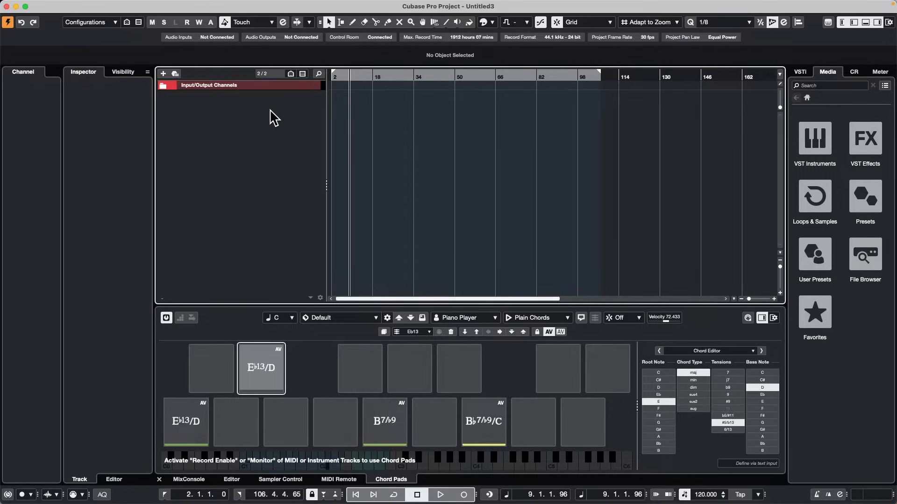
pyautogui.rightClick(258, 114)
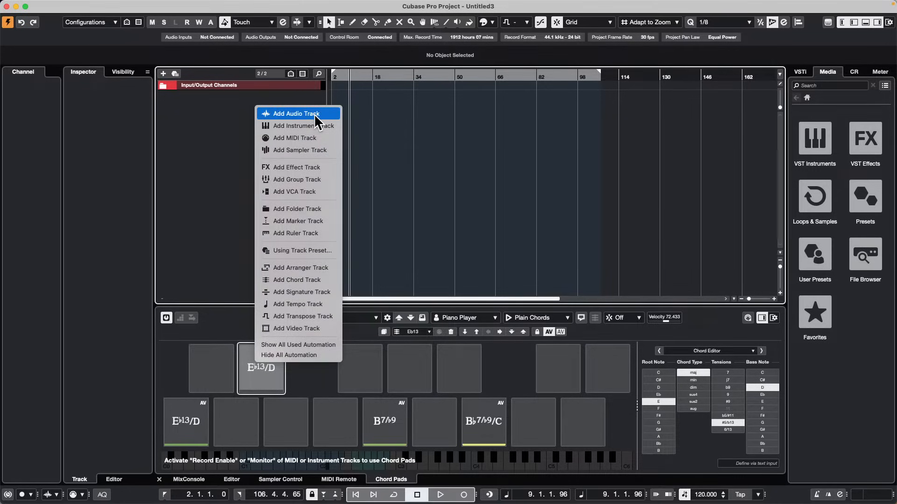
pyautogui.click(498, 147)
pyautogui.click(814, 199)
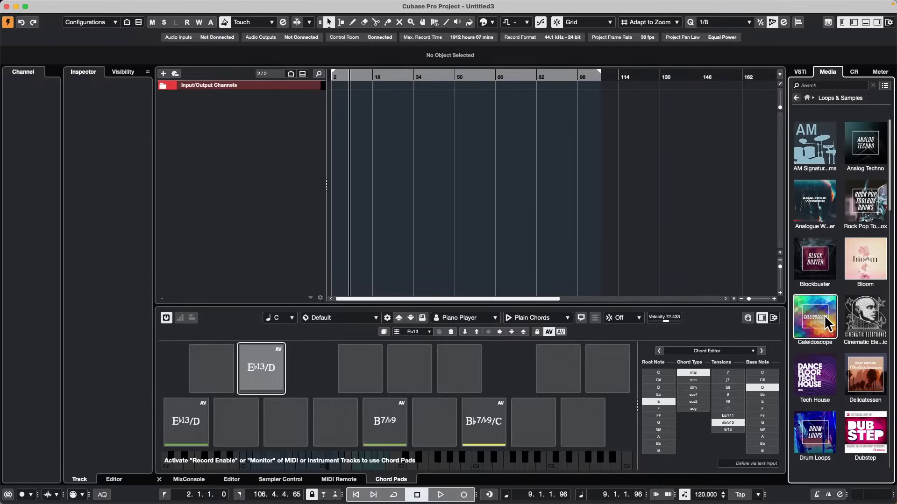
# Step: Browse Production Grooves and Midnight Dance, previewing the KeepOnDrums house drum loop
pyautogui.scroll(-10, 827, 317)
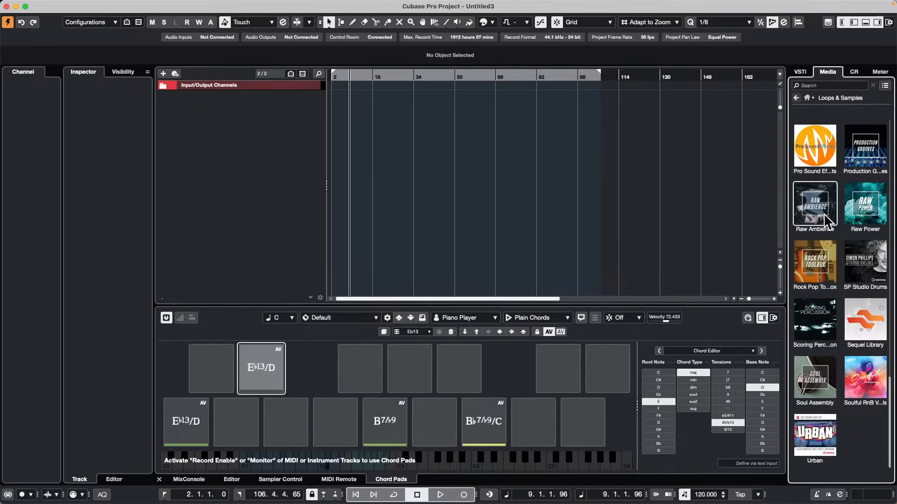
pyautogui.scroll(3, 862, 234)
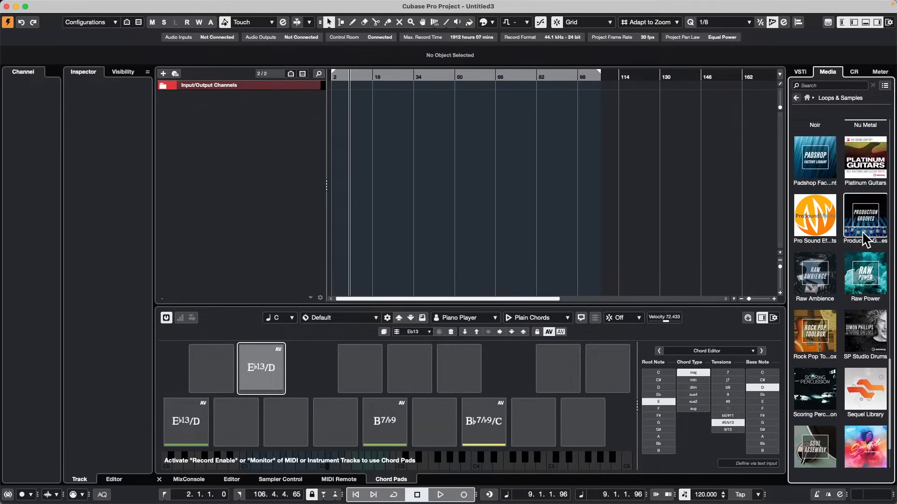
pyautogui.click(866, 226)
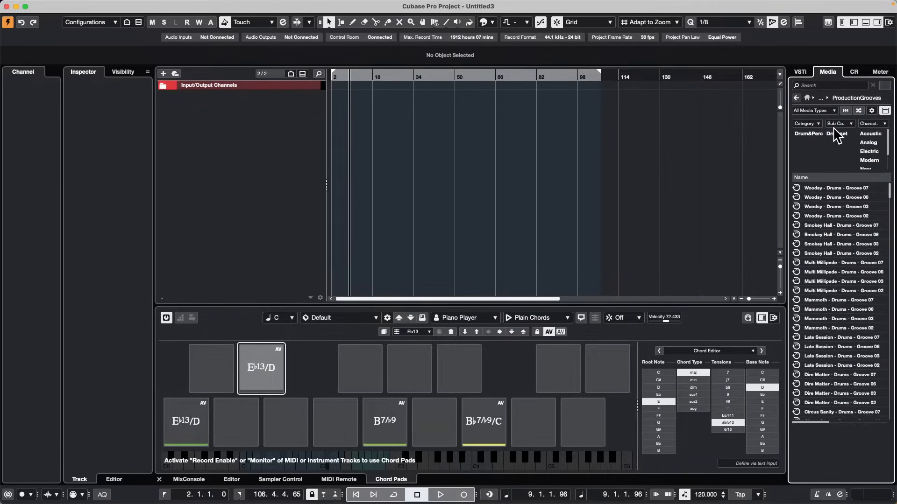
pyautogui.click(796, 98)
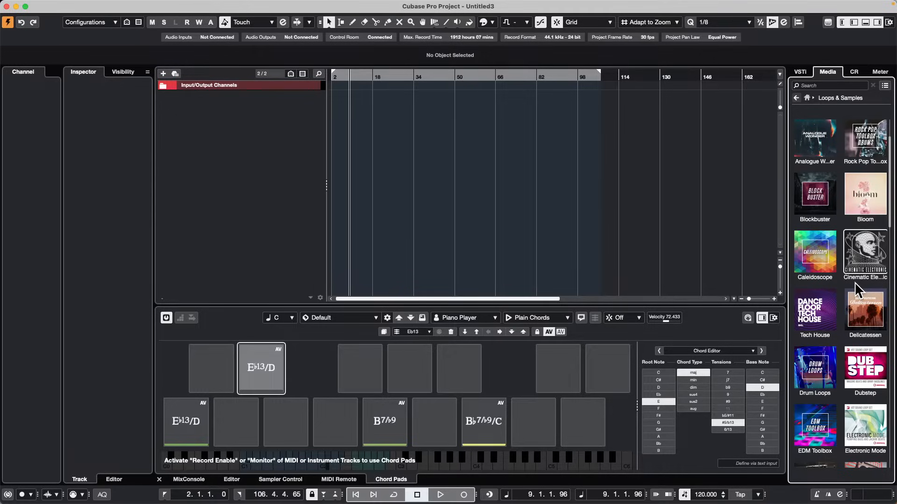
pyautogui.scroll(3, 831, 247)
pyautogui.scroll(-5, 832, 248)
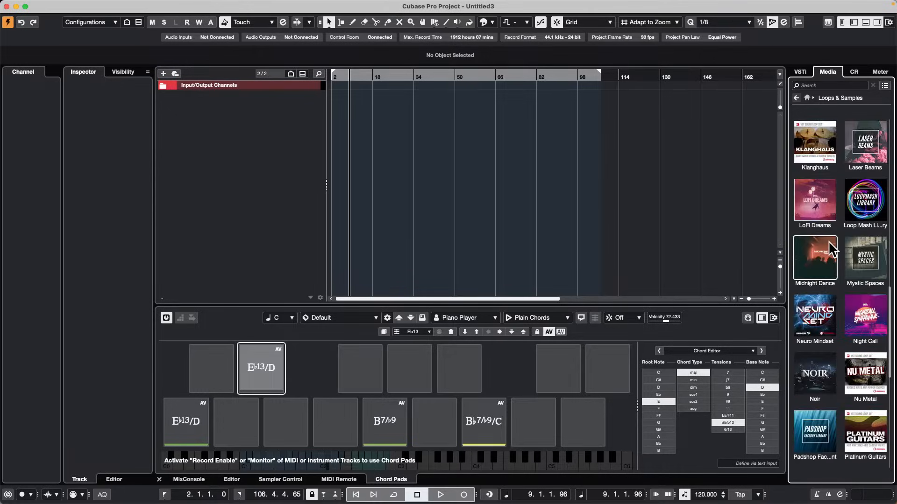
pyautogui.click(832, 270)
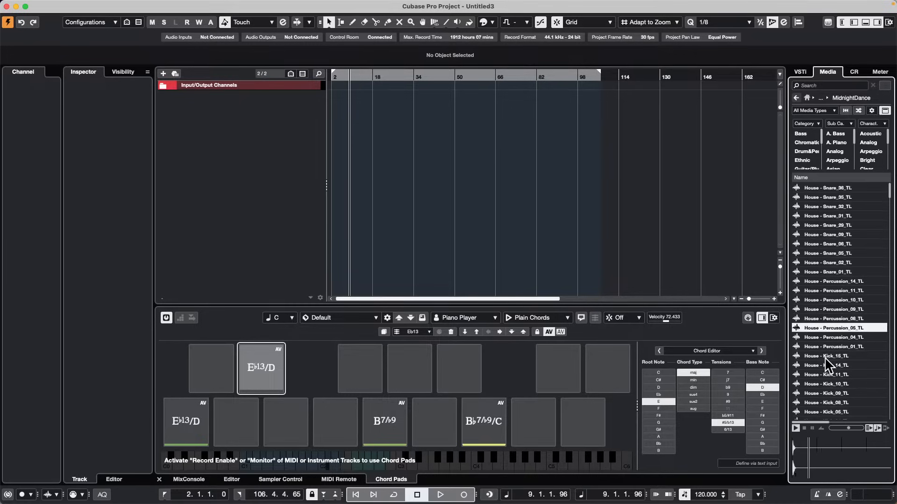
pyautogui.scroll(-5, 830, 299)
pyautogui.click(830, 290)
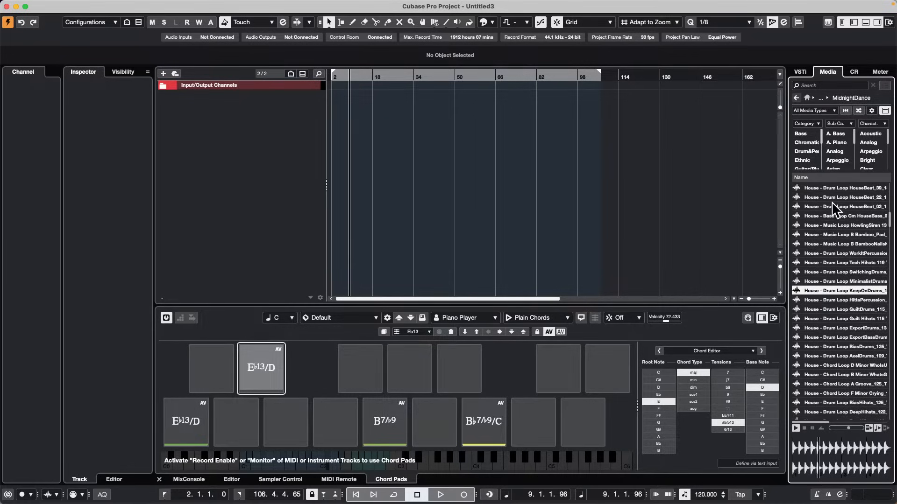
pyautogui.click(796, 98)
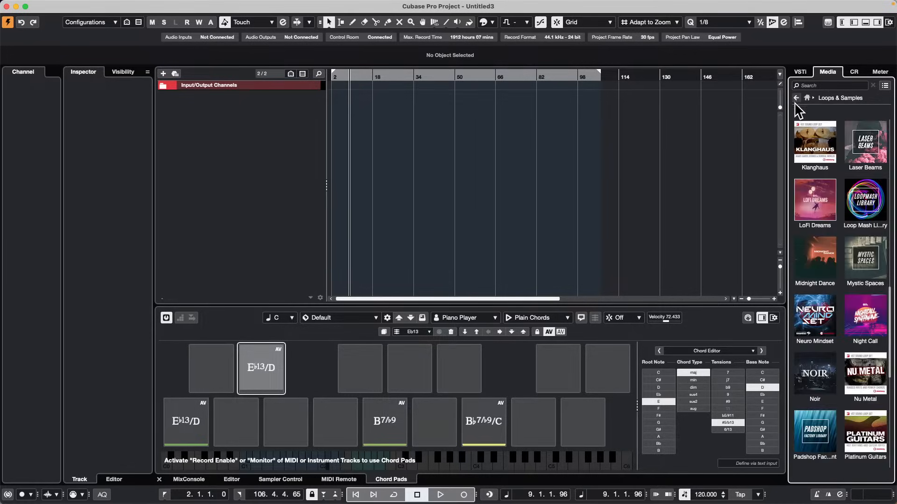
# Step: Preview a Soulful RnB Vocals trap loop, then pick Soul - Rhodes C Major 04_120bpm in SoulAssembly
pyautogui.click(865, 378)
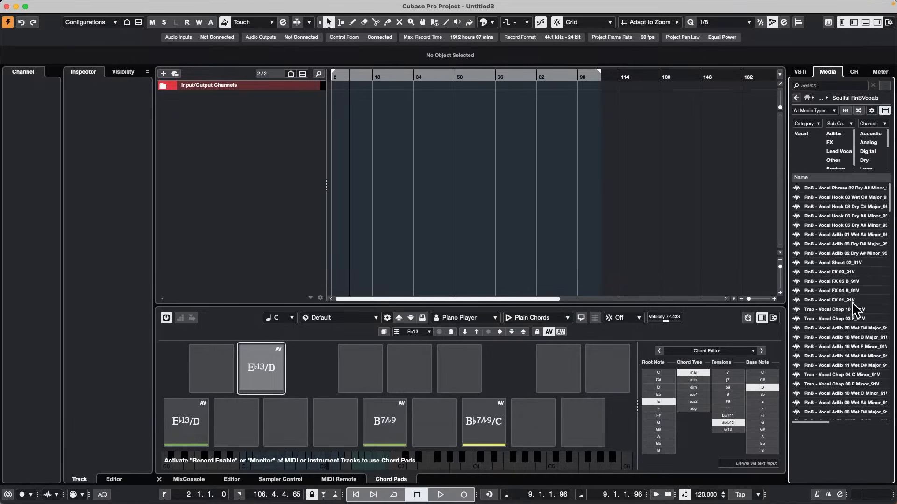
pyautogui.scroll(-10, 848, 314)
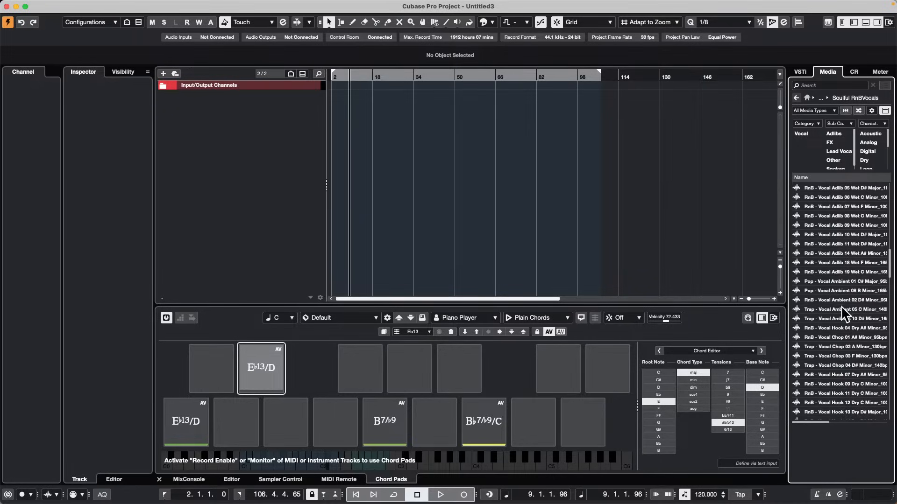
pyautogui.click(841, 308)
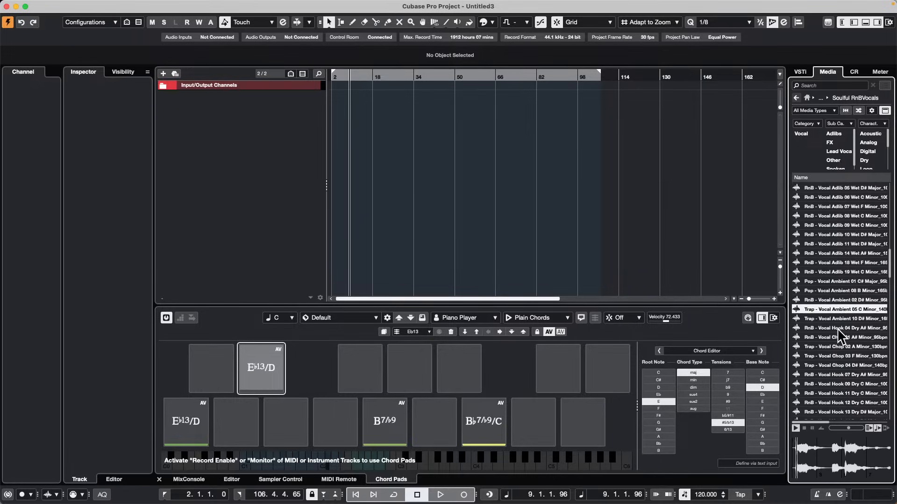
pyautogui.scroll(5, 839, 304)
pyautogui.click(797, 99)
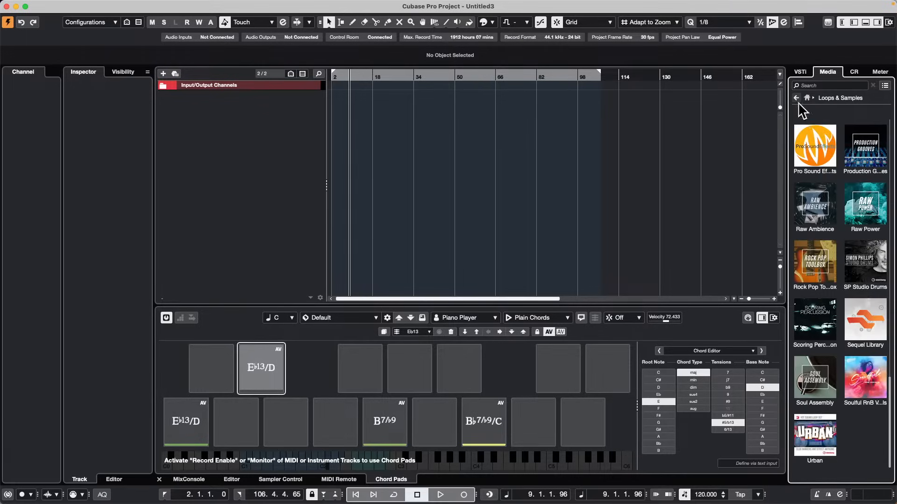
pyautogui.click(815, 378)
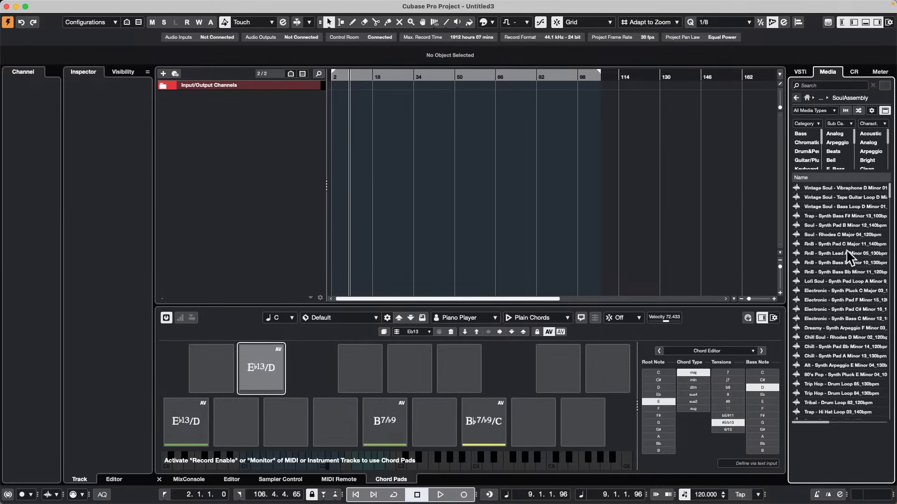
pyautogui.click(831, 236)
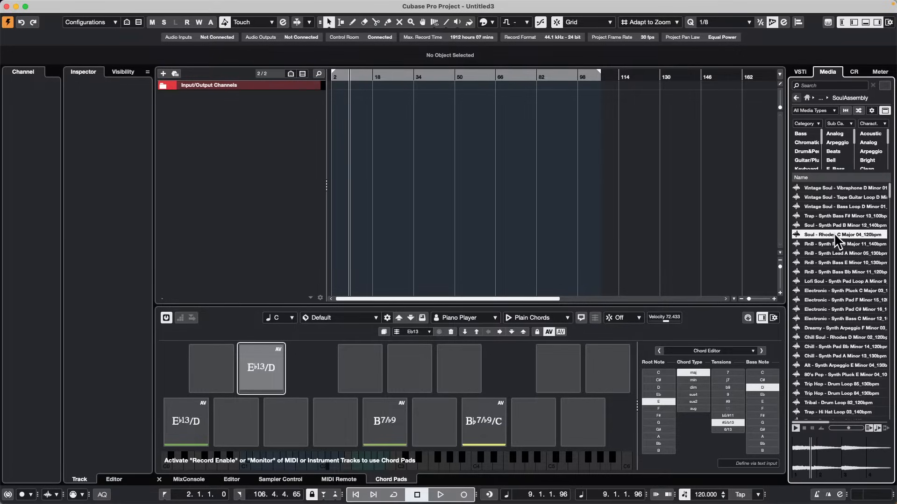
pyautogui.moveTo(834, 232); pyautogui.dragTo(202, 120)
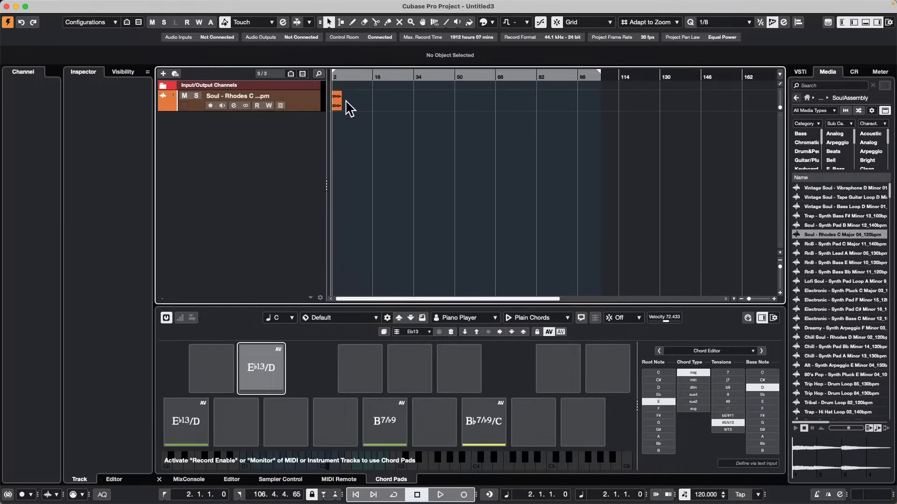
pyautogui.moveTo(340, 108); pyautogui.dragTo(413, 109)
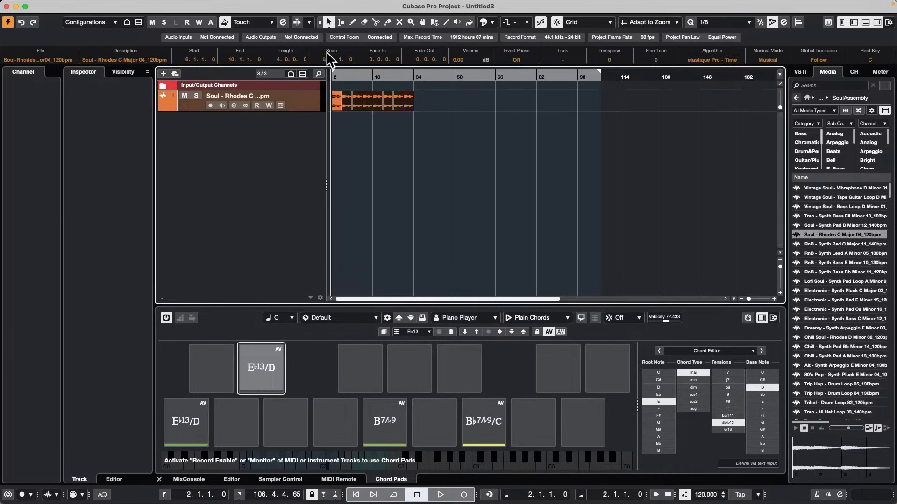
pyautogui.moveTo(348, 75); pyautogui.dragTo(189, 73)
pyautogui.moveTo(341, 78); pyautogui.dragTo(271, 74)
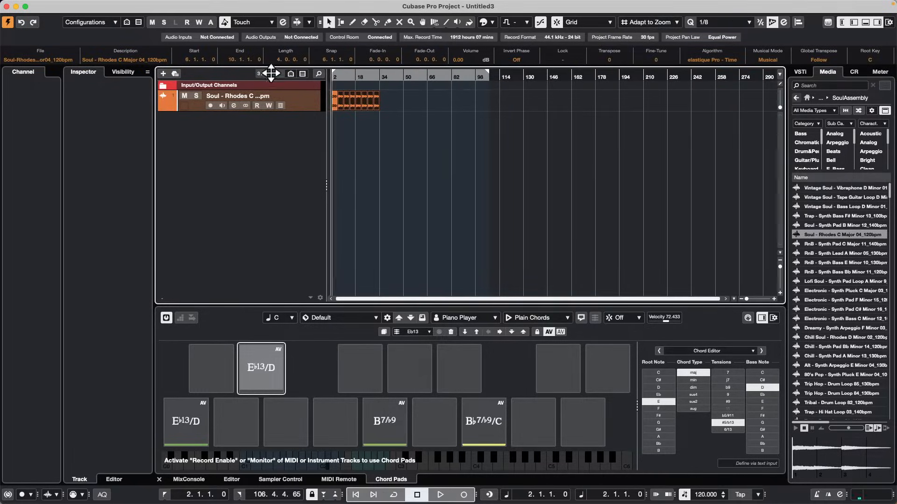
pyautogui.press('space')
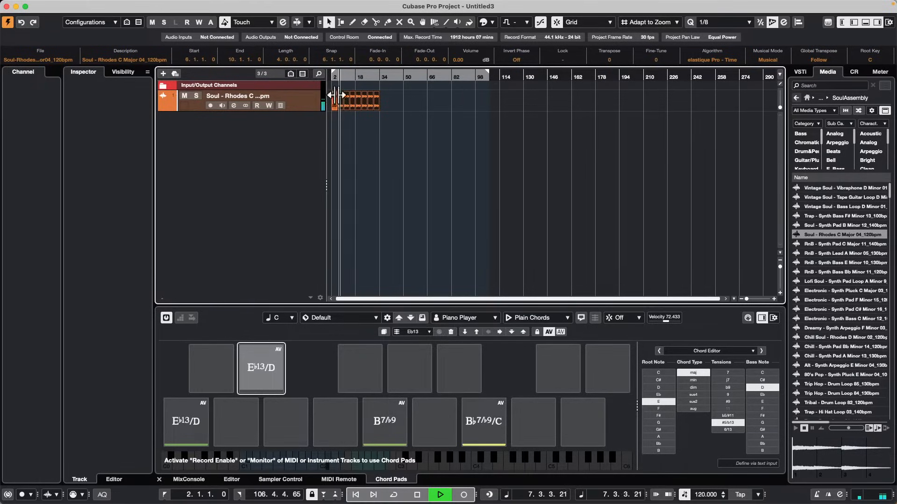
pyautogui.moveTo(345, 76); pyautogui.dragTo(289, 126)
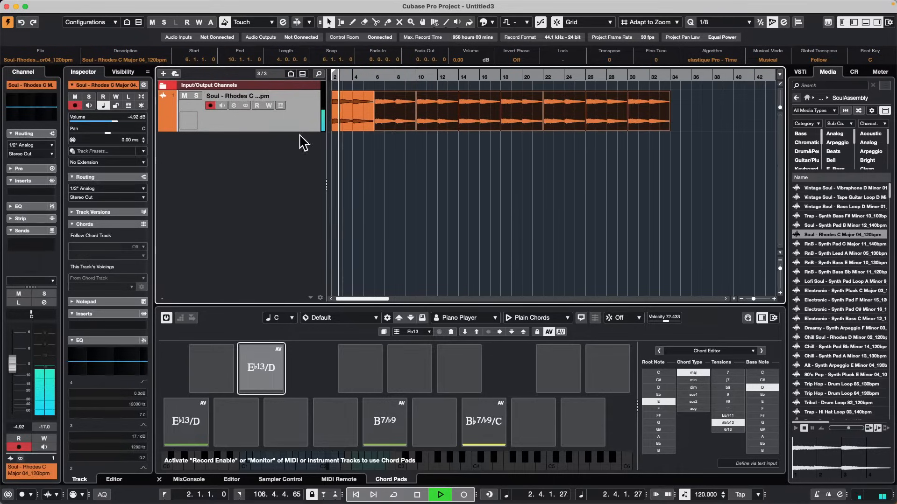
pyautogui.press('space')
# Step: Preview drum and percussion samples: Trap - Hi Hat Loop 03_140bpm, Lofi - Kick 03 and Lofi - Kick 07
pyautogui.rightClick(242, 153)
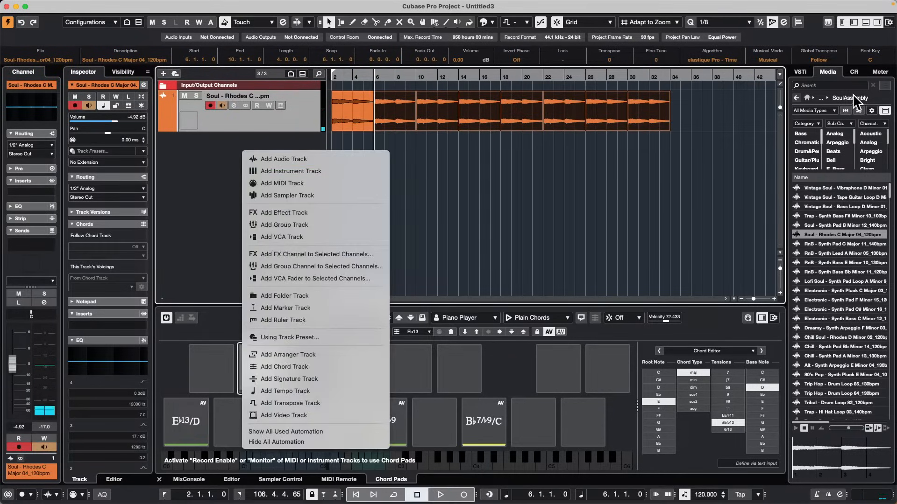
pyautogui.click(817, 151)
pyautogui.click(808, 151)
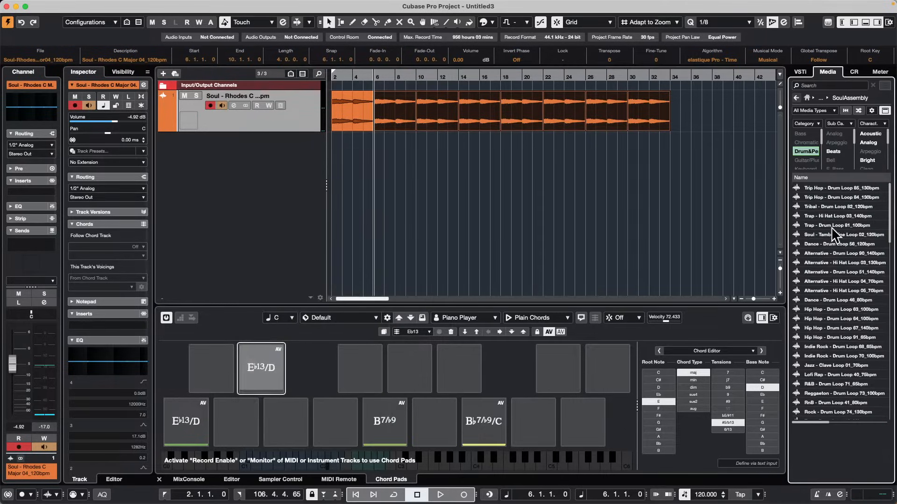
pyautogui.click(836, 217)
pyautogui.click(813, 319)
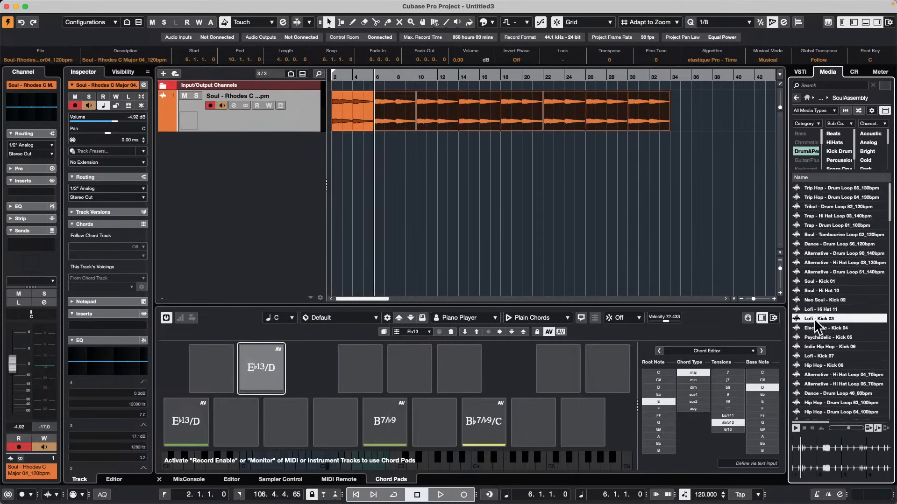
pyautogui.click(830, 356)
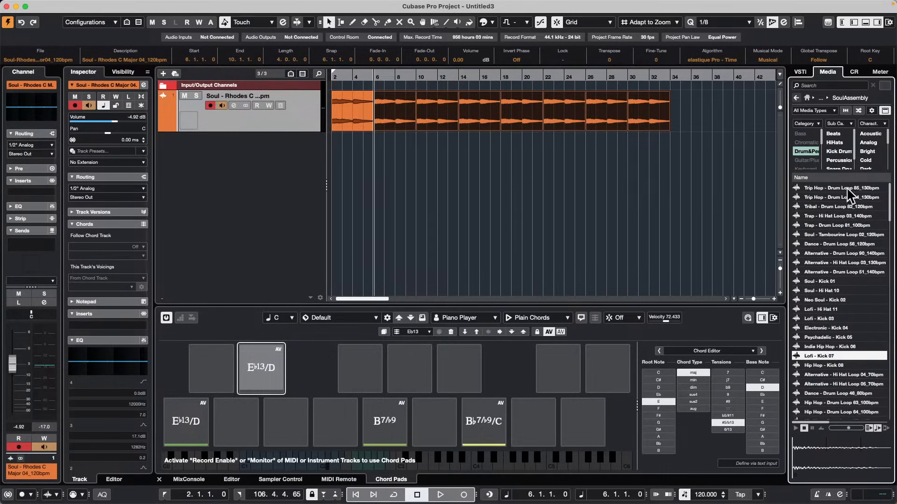
# Step: Filter to drum loops and place RnB - Drum Loop 41_80bpm on a new track at bar 2
pyautogui.click(845, 134)
pyautogui.click(834, 225)
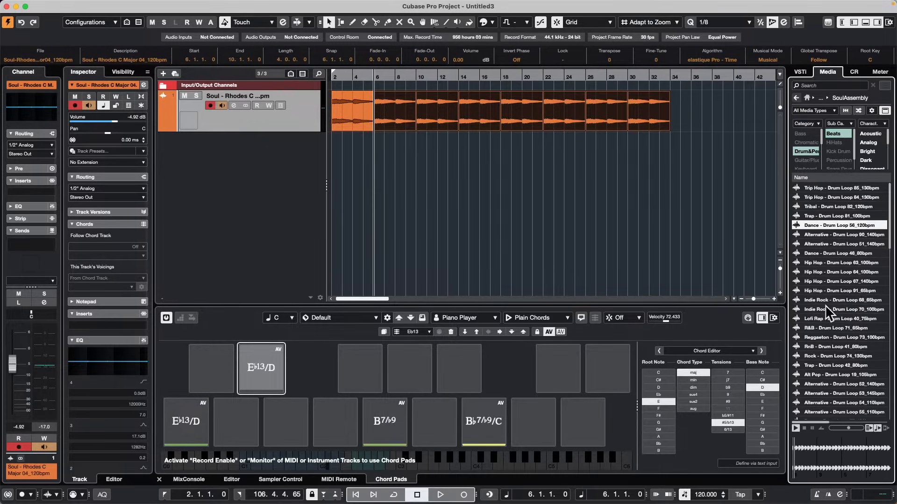
pyautogui.click(831, 346)
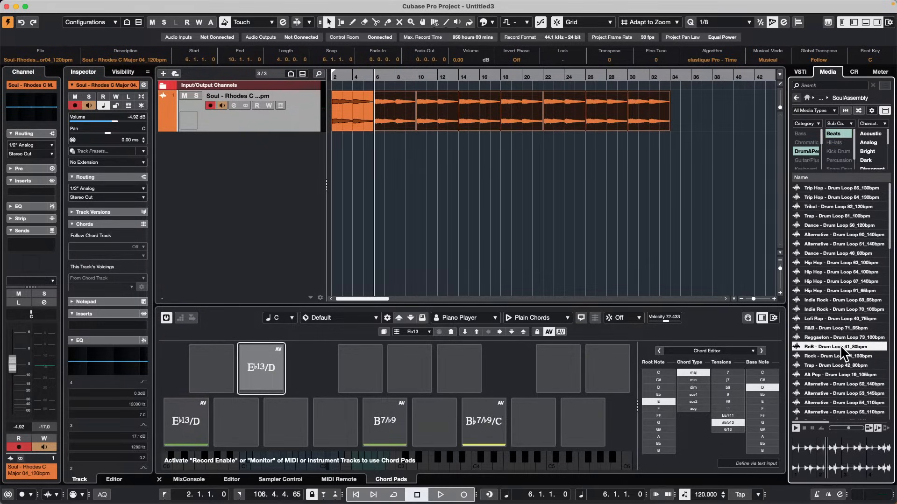
pyautogui.moveTo(839, 346); pyautogui.dragTo(199, 141)
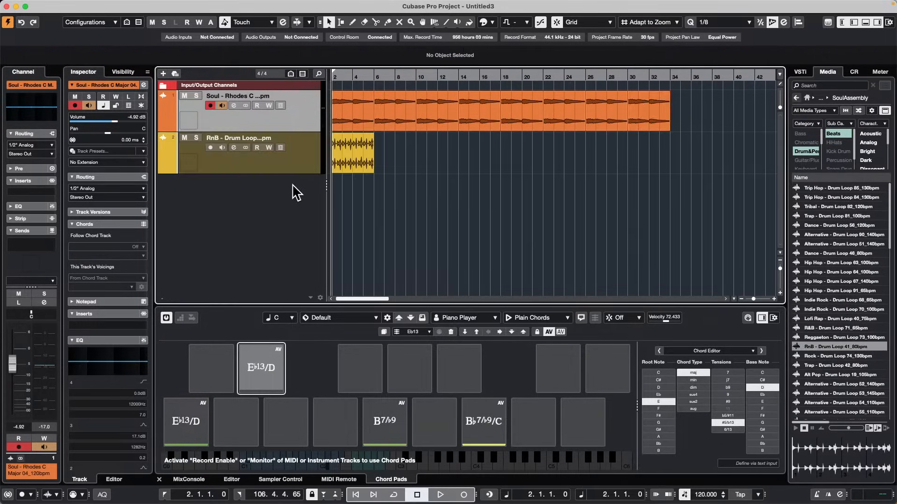
# Step: Repeat the RnB drum loop to bar 34, heighten its track, and show Volume automation with Read on
pyautogui.moveTo(373, 161); pyautogui.dragTo(643, 189)
pyautogui.moveTo(194, 176); pyautogui.dragTo(194, 214)
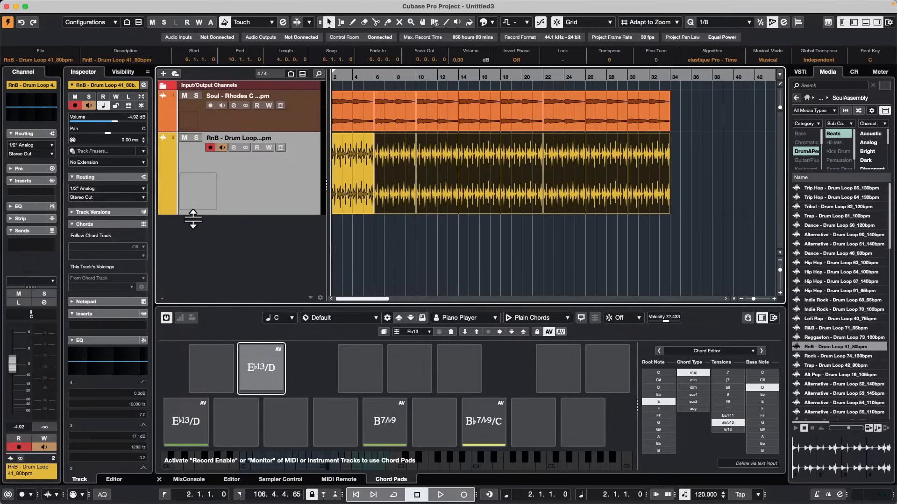
pyautogui.click(162, 210)
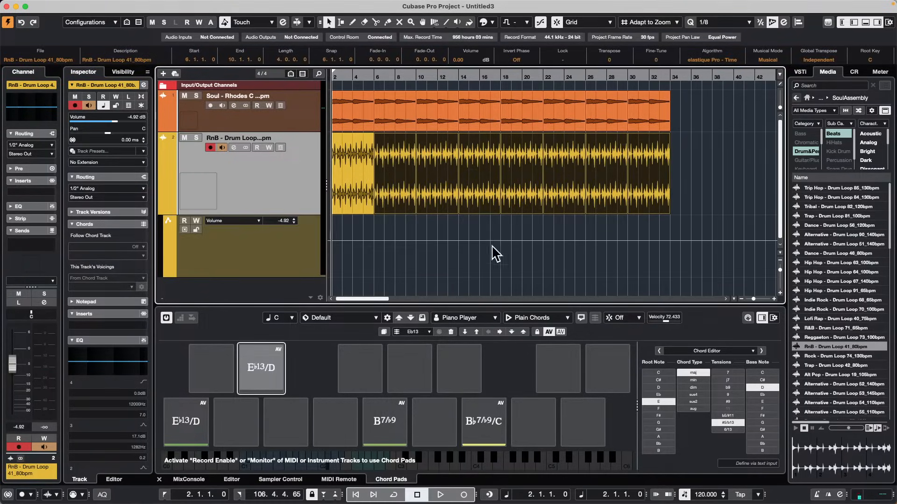
pyautogui.click(184, 221)
pyautogui.rightClick(374, 251)
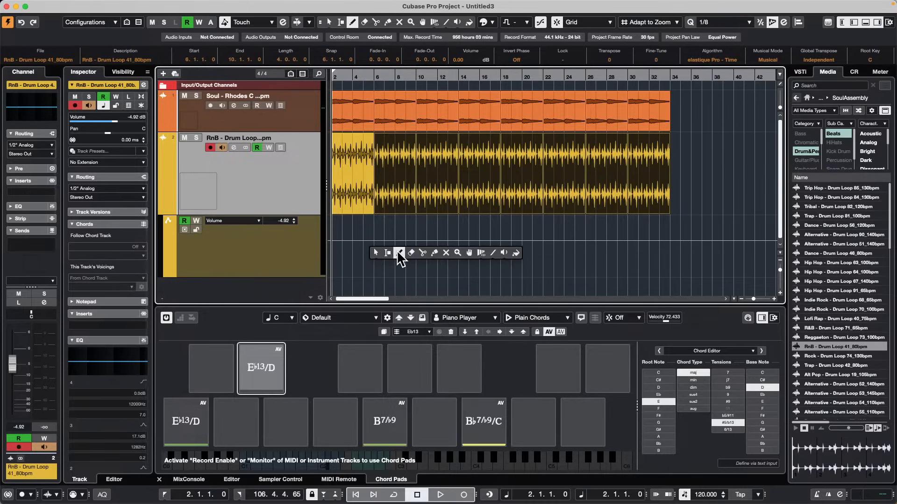
# Step: With the Line tool, draw RnB drum Volume automation: ramp from bar 2, high to bar 16, dip, rise toward bar 27
pyautogui.click(492, 253)
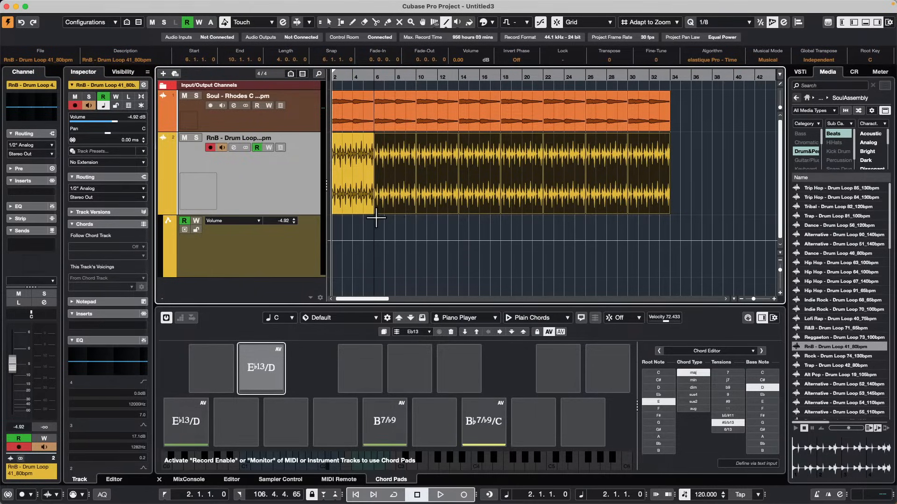
pyautogui.moveTo(376, 217); pyautogui.dragTo(479, 218)
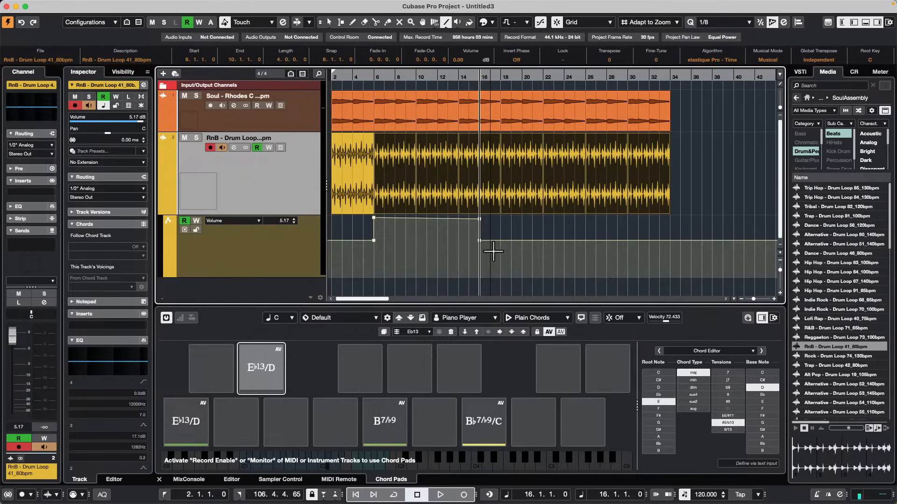
pyautogui.moveTo(330, 275); pyautogui.dragTo(374, 268)
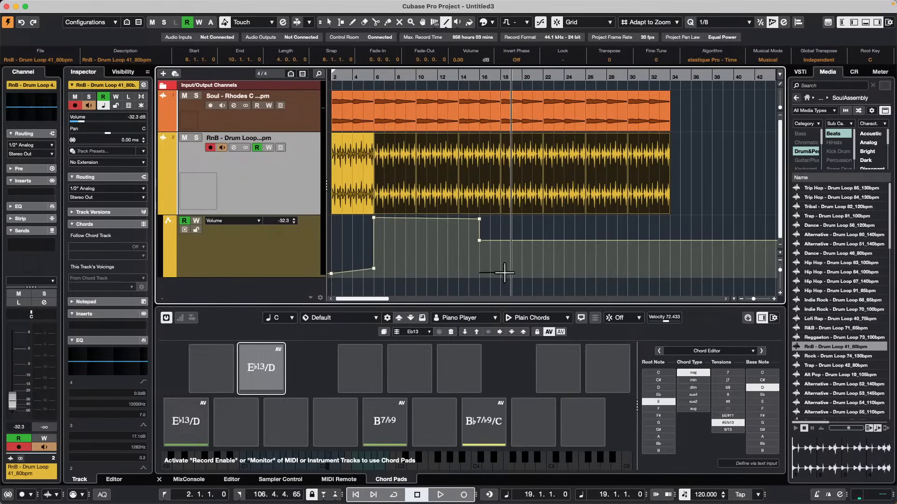
pyautogui.moveTo(504, 273); pyautogui.dragTo(511, 272)
pyautogui.moveTo(533, 222); pyautogui.dragTo(591, 216)
pyautogui.moveTo(504, 218); pyautogui.dragTo(542, 218)
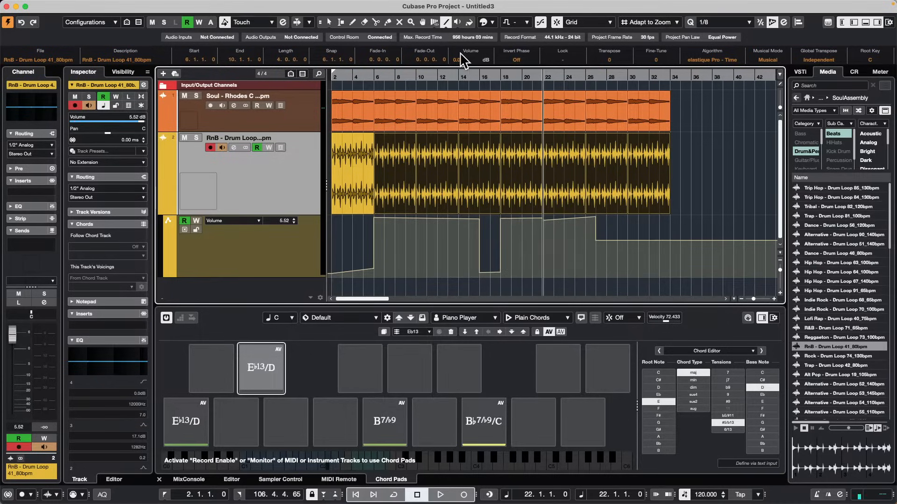
# Step: Play the loop from near its start to audition the automation, then select the Soul Rhodes track
pyautogui.click(363, 72)
pyautogui.press('space')
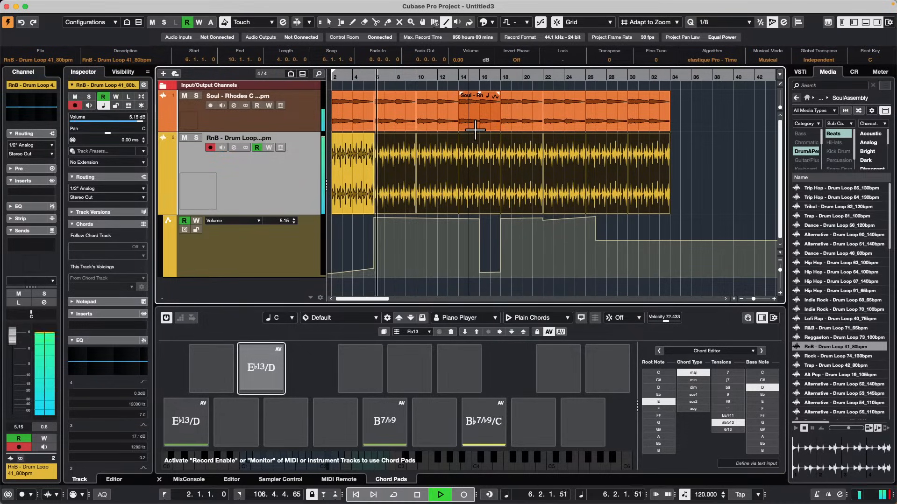
pyautogui.click(341, 73)
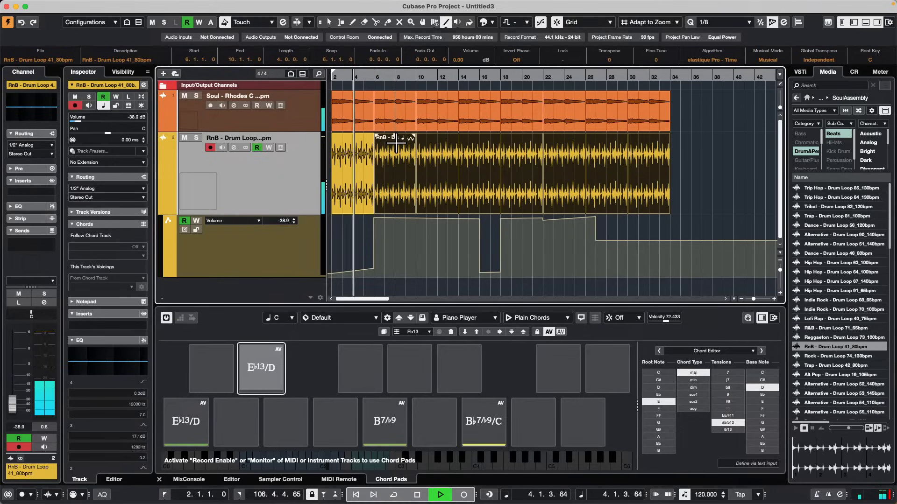
pyautogui.press('space')
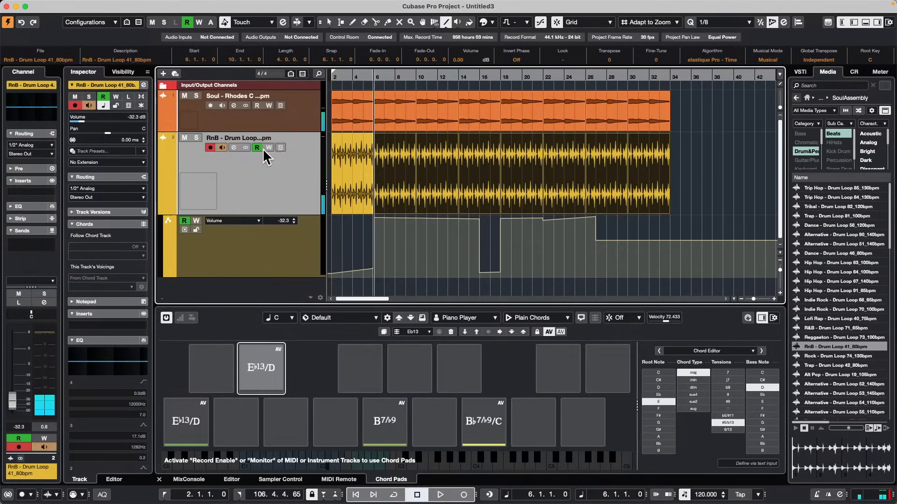
pyautogui.click(308, 126)
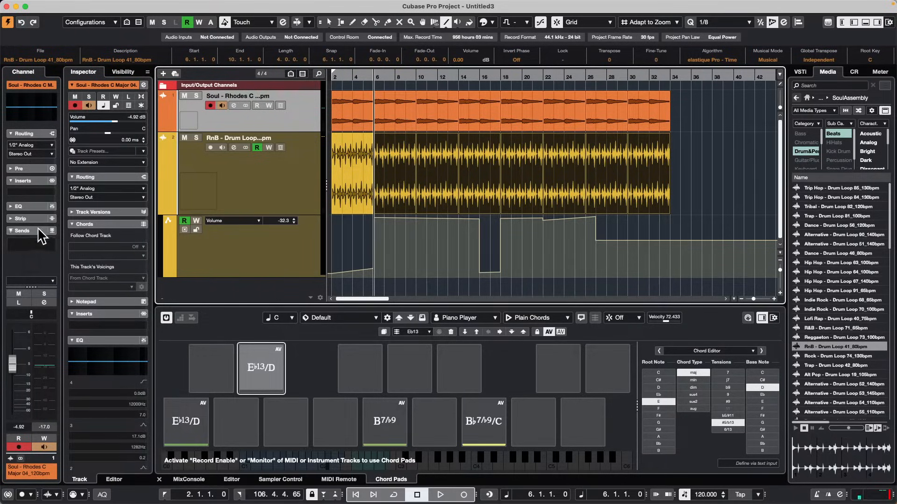
# Step: Insert FX Modulator from the Modulation group into an empty Inserts slot on the Soul Rhodes track
pyautogui.click(111, 323)
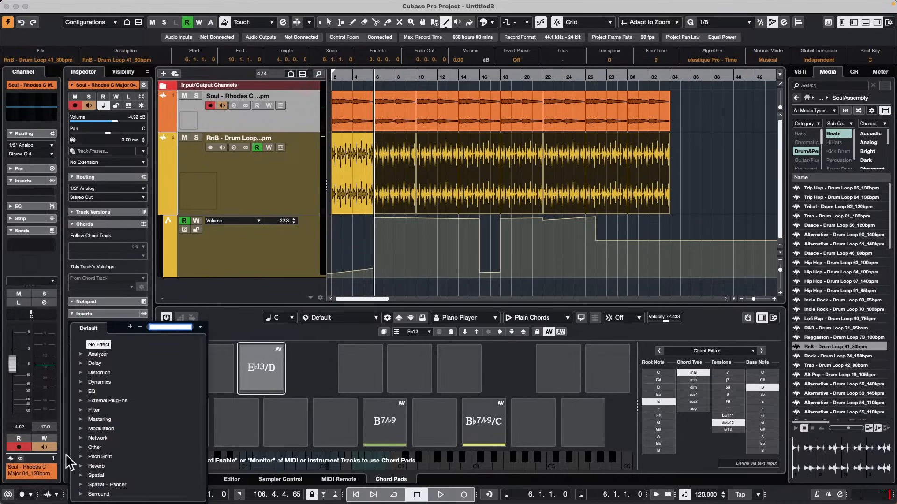
pyautogui.click(87, 429)
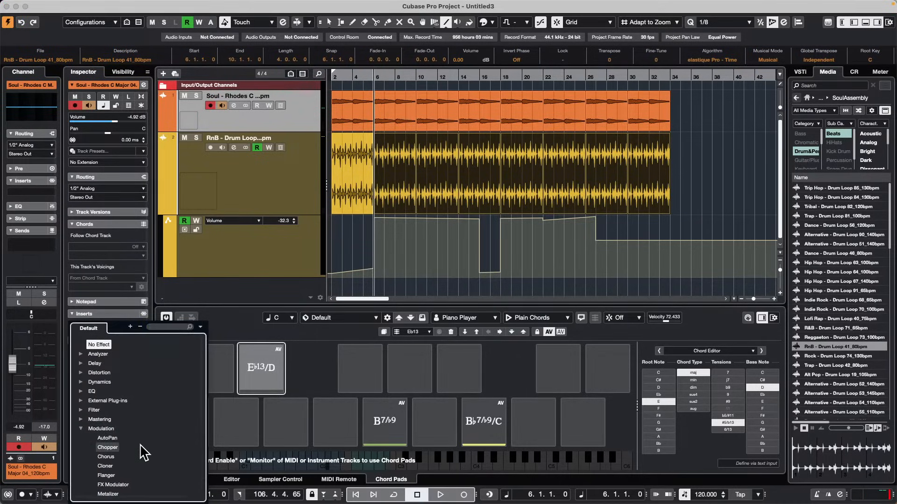
pyautogui.scroll(-5, 143, 451)
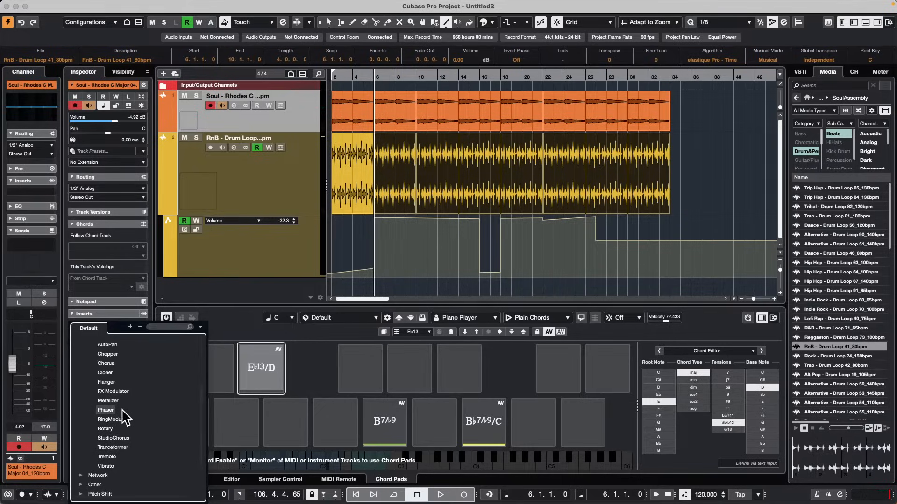
pyautogui.click(126, 392)
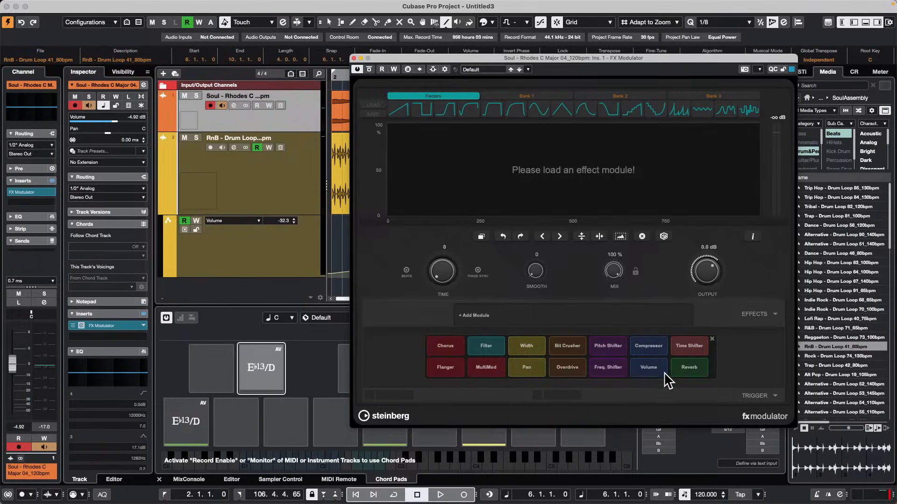
# Step: Load a Reverb module into FX Modulator and raise its mix curve above 60% while listening
pyautogui.click(694, 369)
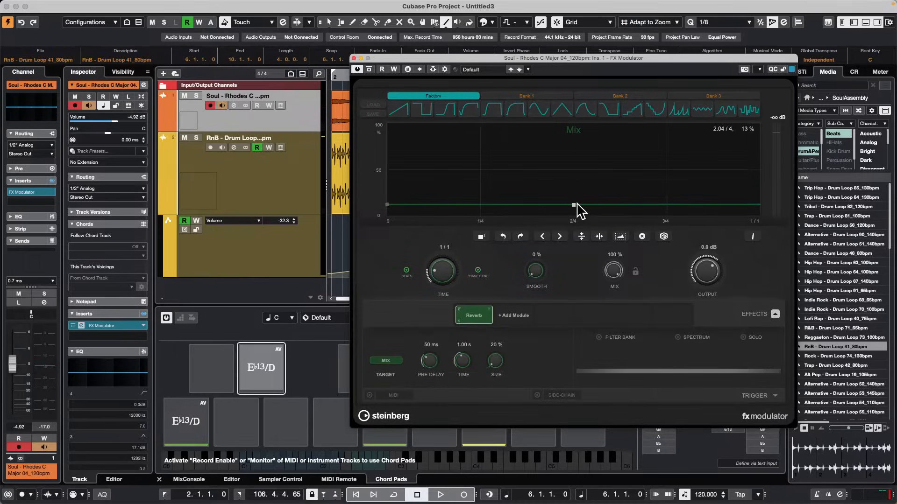
pyautogui.moveTo(575, 206); pyautogui.dragTo(574, 165)
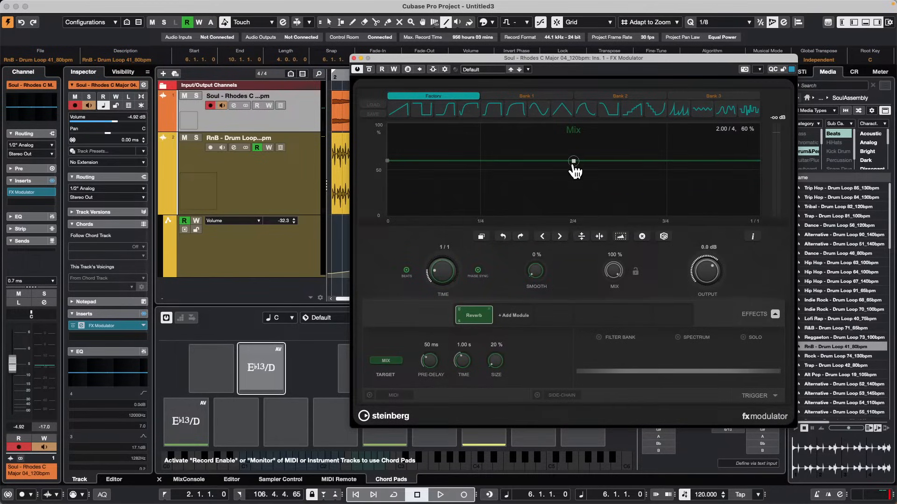
pyautogui.press('space')
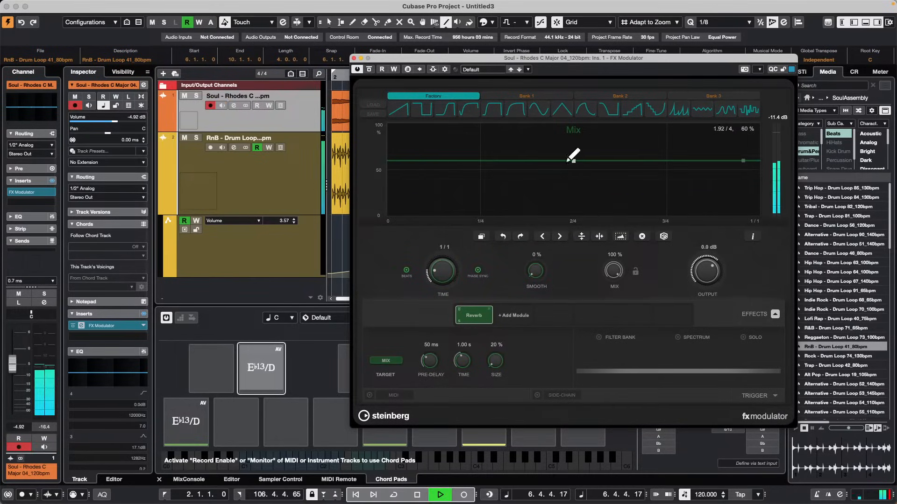
pyautogui.moveTo(573, 161); pyautogui.dragTo(573, 139)
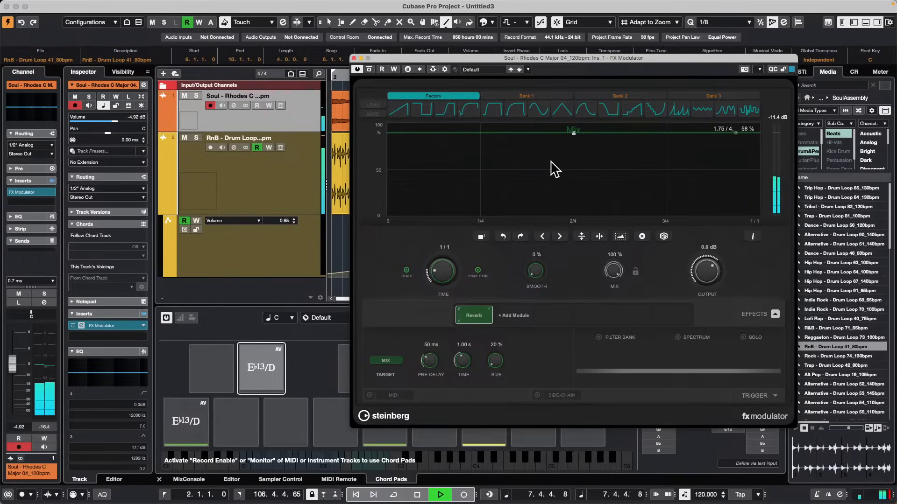
pyautogui.moveTo(415, 55); pyautogui.dragTo(545, 116)
pyautogui.press('space')
# Step: Return to the arrangement with the Object Selection tool and replay from bar 2
pyautogui.click(235, 66)
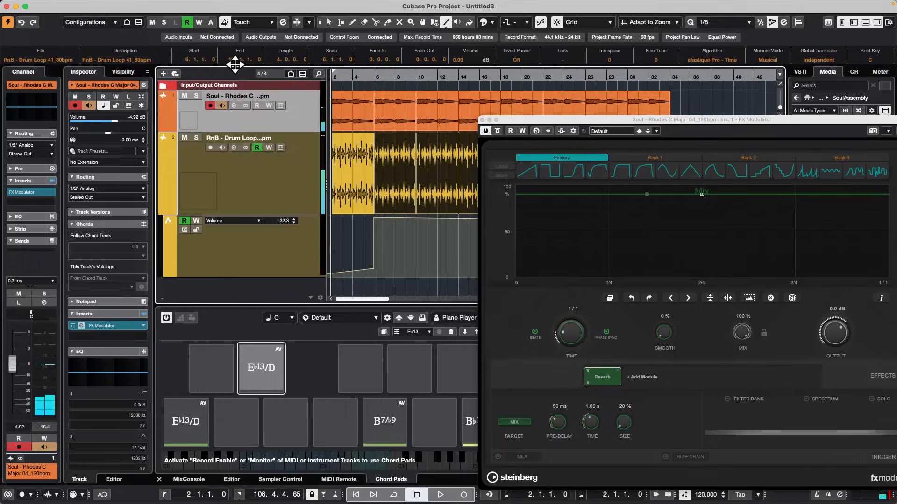
pyautogui.press('space')
pyautogui.press('space')
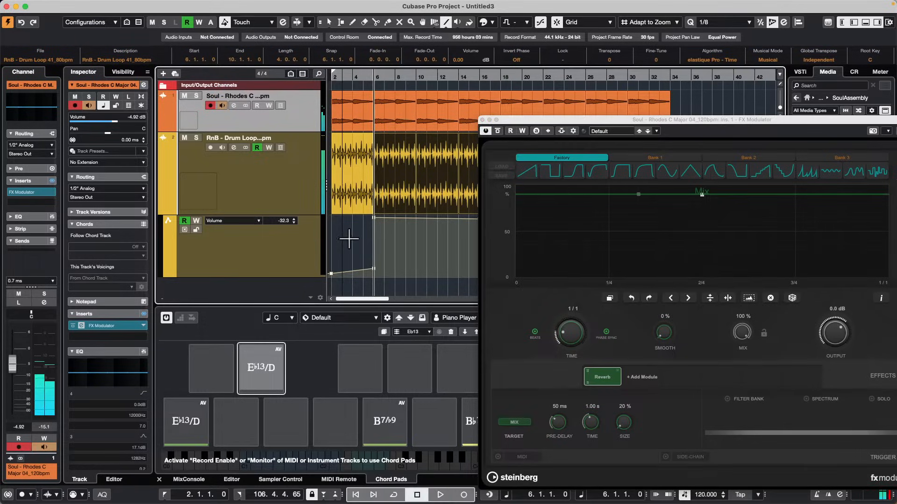
pyautogui.press('1')
pyautogui.click(350, 239)
pyautogui.click(333, 78)
pyautogui.press('space')
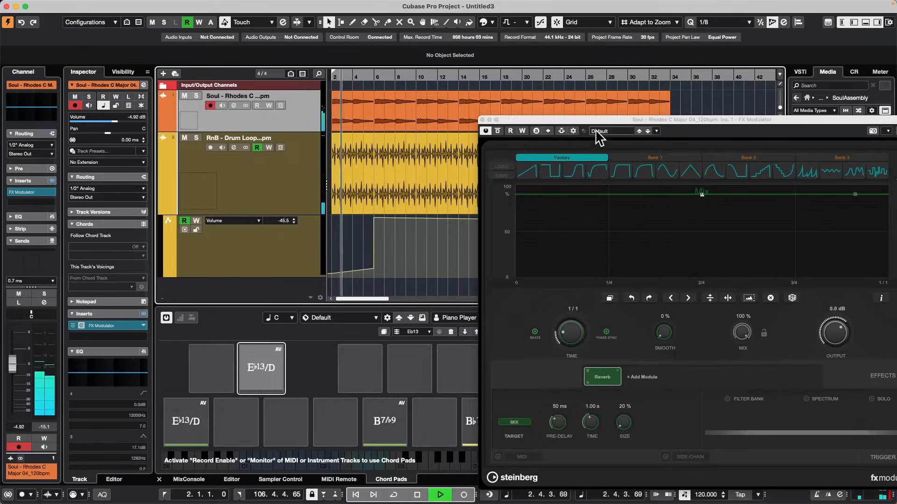
pyautogui.moveTo(598, 120); pyautogui.dragTo(498, 2)
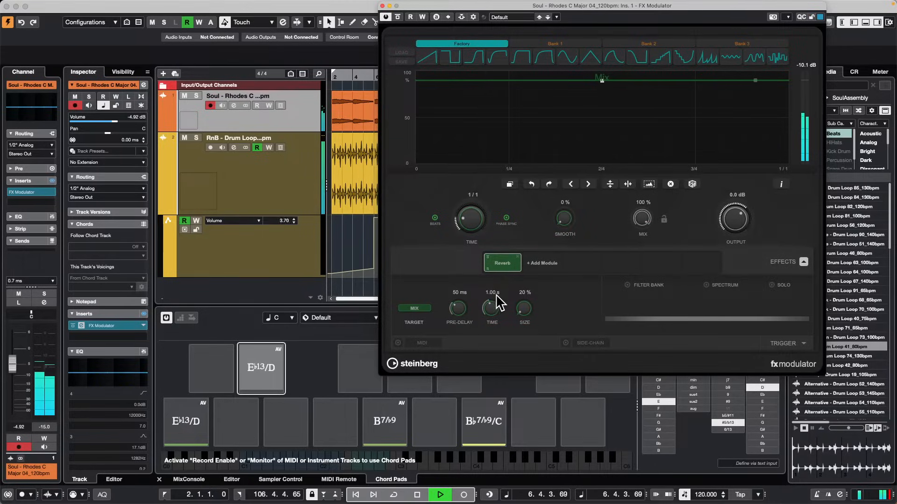
# Step: Lengthen the Reverb time to 13.06 s and move the FX Modulator window up and left
pyautogui.moveTo(492, 304); pyautogui.dragTo(567, 186)
pyautogui.moveTo(452, 6); pyautogui.dragTo(544, 42)
pyautogui.press('space')
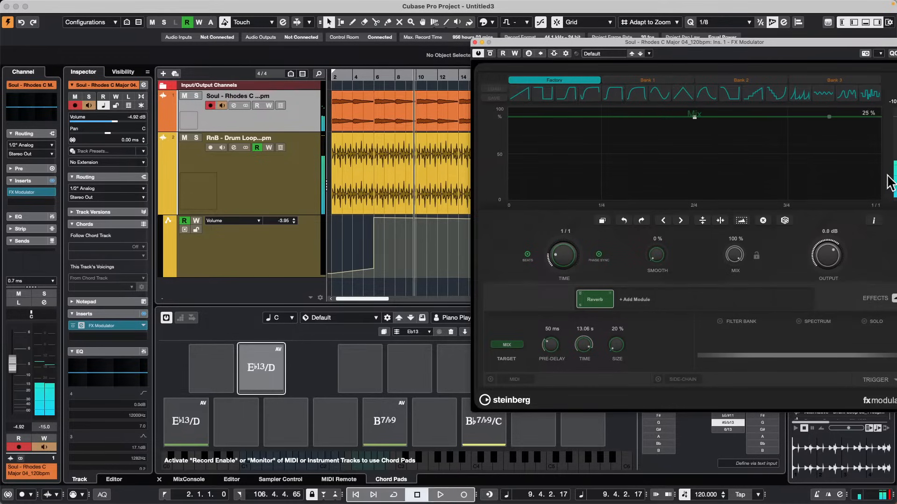
pyautogui.moveTo(671, 39); pyautogui.dragTo(523, 11)
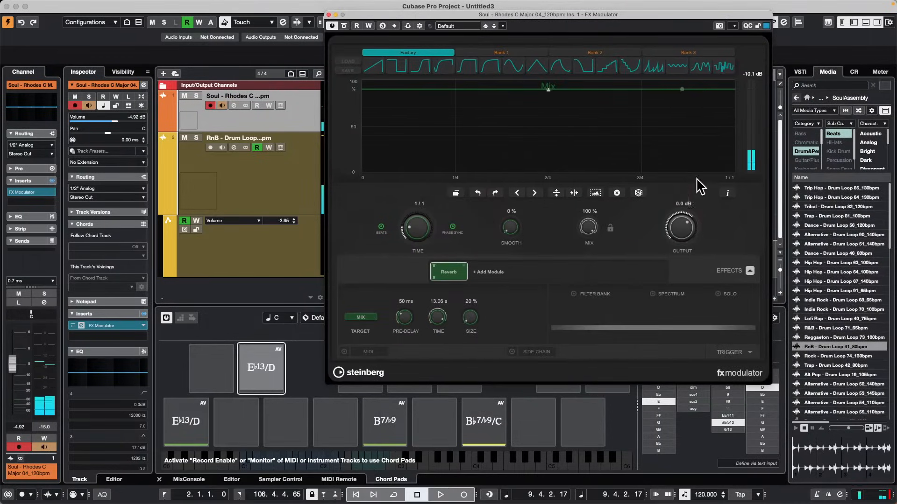
# Step: Add RnB - Drum Loop as FX Modulator's side-chain source and enable side-chain triggering
pyautogui.click(408, 25)
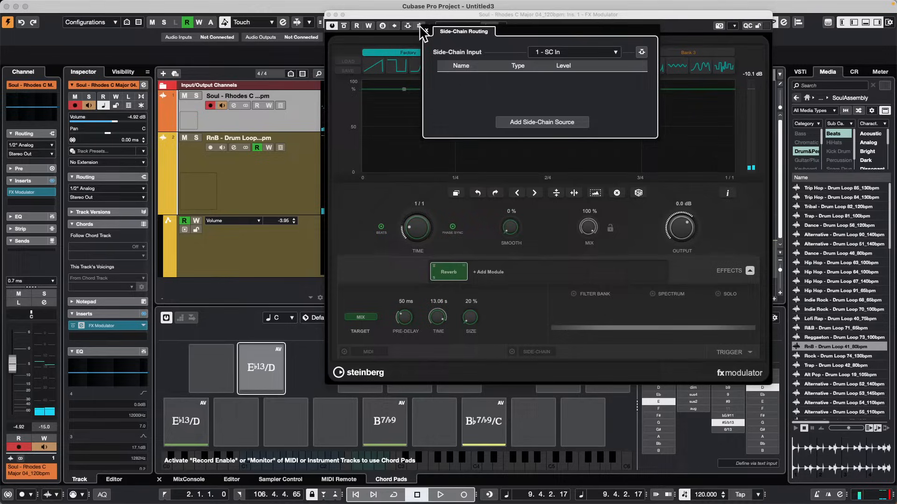
pyautogui.click(547, 122)
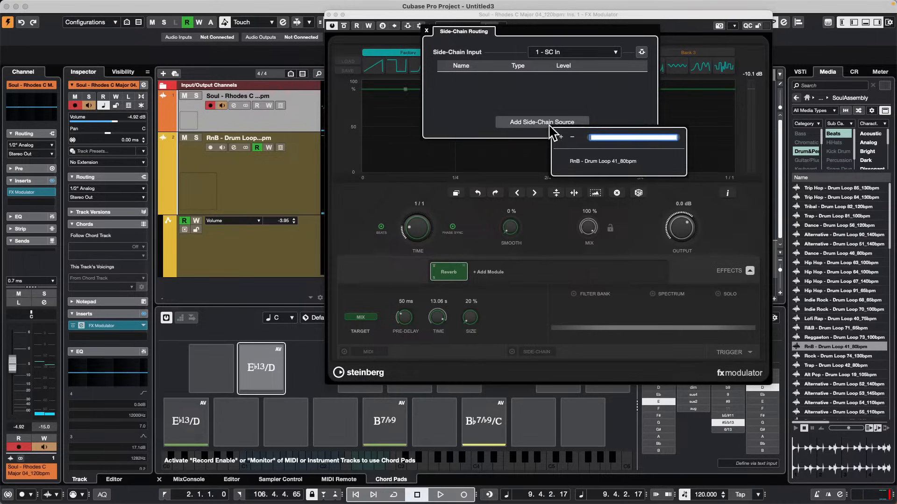
pyautogui.click(600, 164)
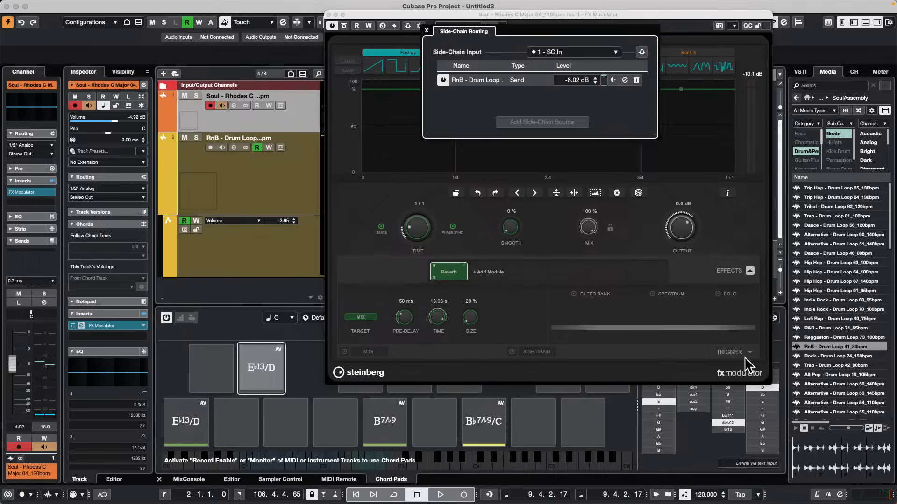
pyautogui.click(731, 353)
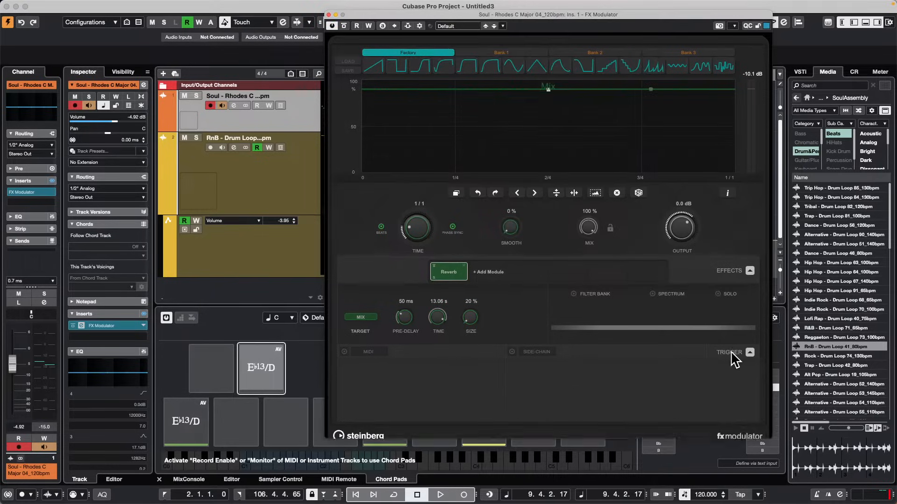
pyautogui.click(512, 352)
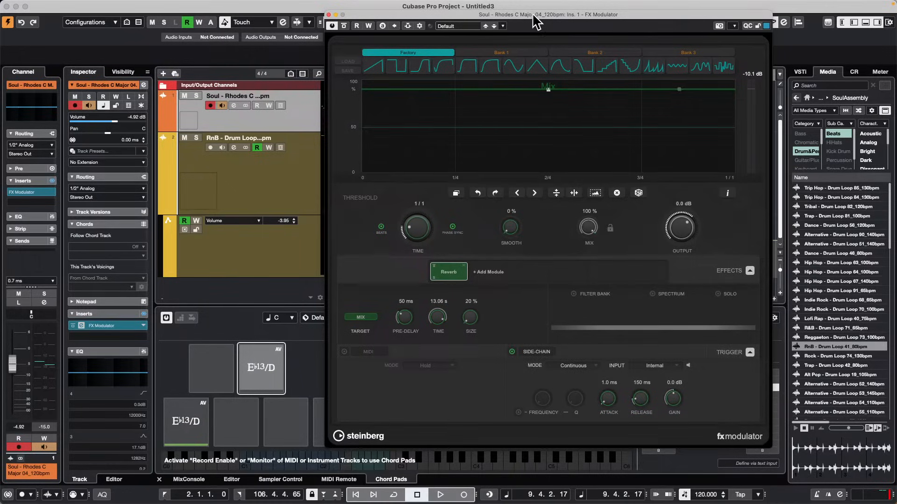
# Step: Play from bar 2 while raising the trigger attack to 37.5 ms
pyautogui.moveTo(531, 13); pyautogui.dragTo(657, 24)
pyautogui.moveTo(379, 79); pyautogui.dragTo(262, 81)
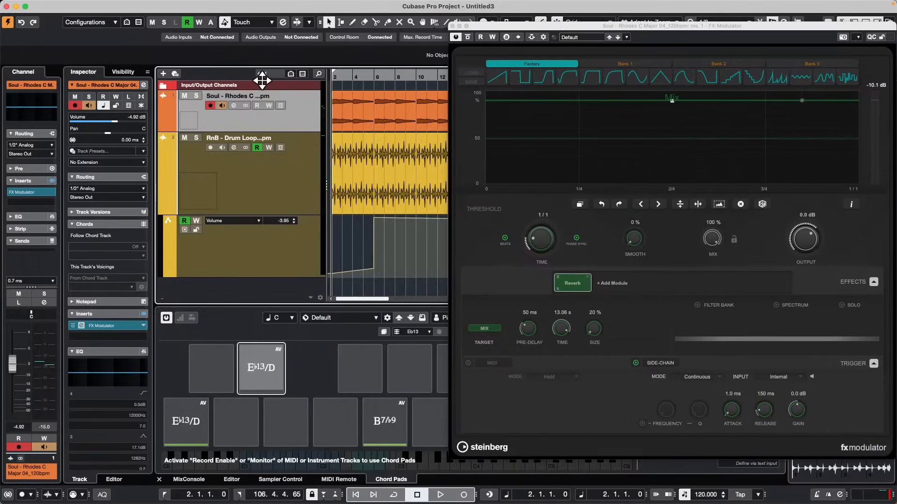
pyautogui.press('space')
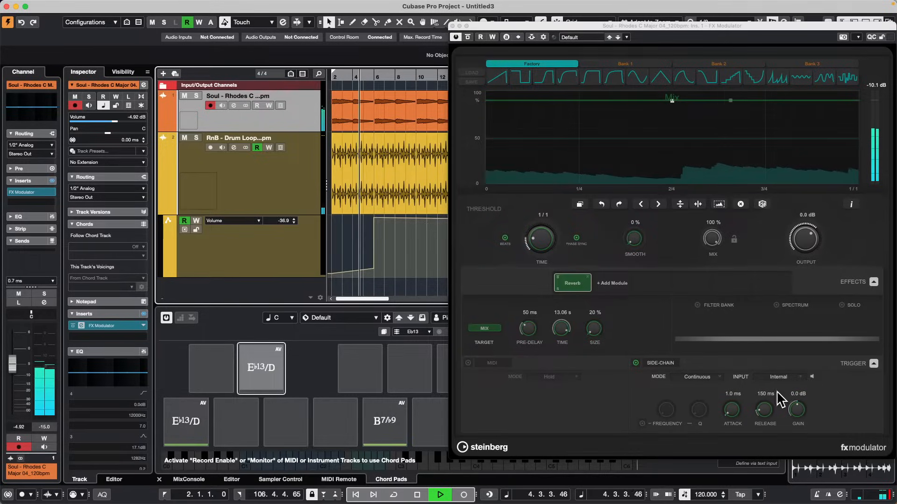
pyautogui.moveTo(736, 414); pyautogui.dragTo(733, 379)
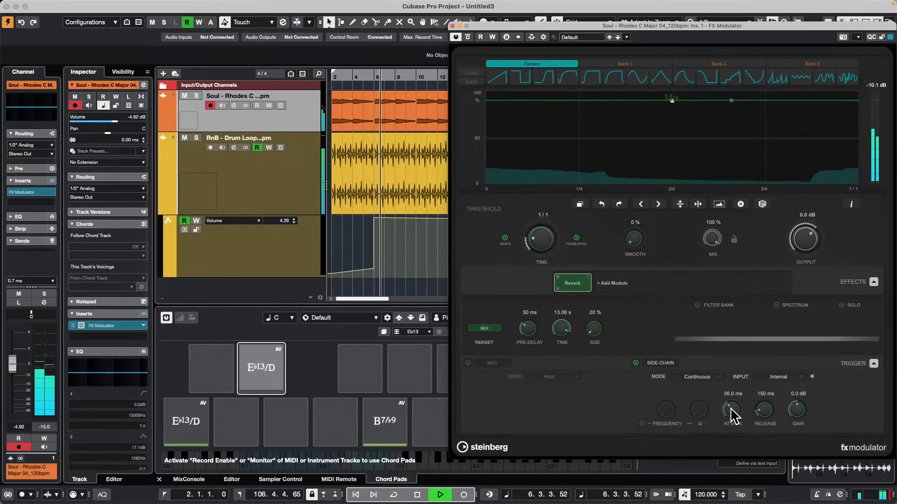
pyautogui.moveTo(731, 408); pyautogui.dragTo(730, 406)
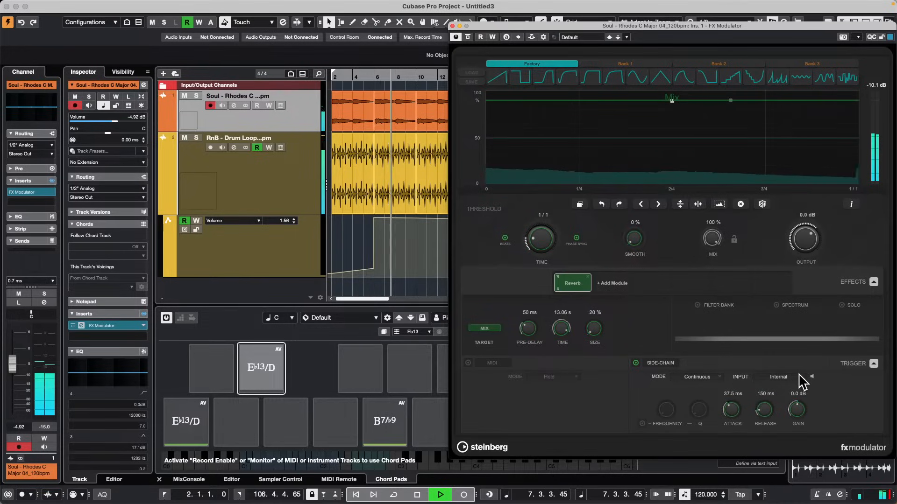
pyautogui.press('space')
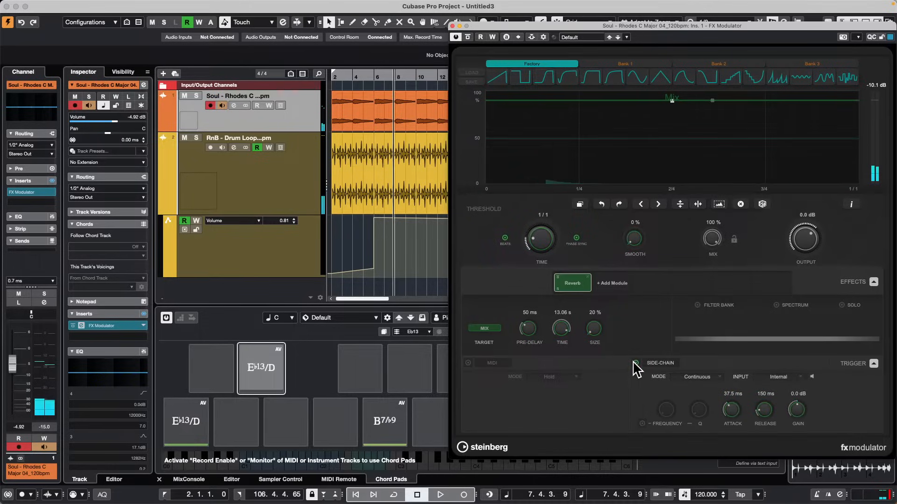
# Step: Set the trigger input to Side-Chain 1
pyautogui.click(786, 376)
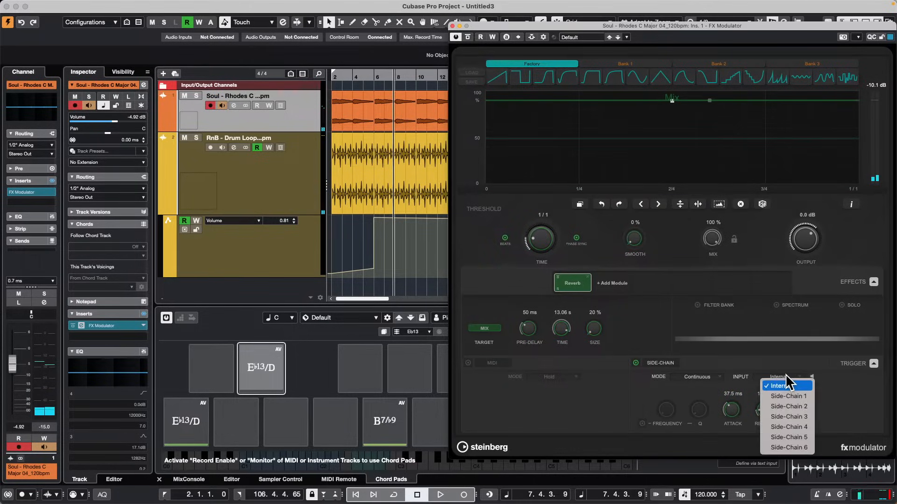
pyautogui.click(798, 398)
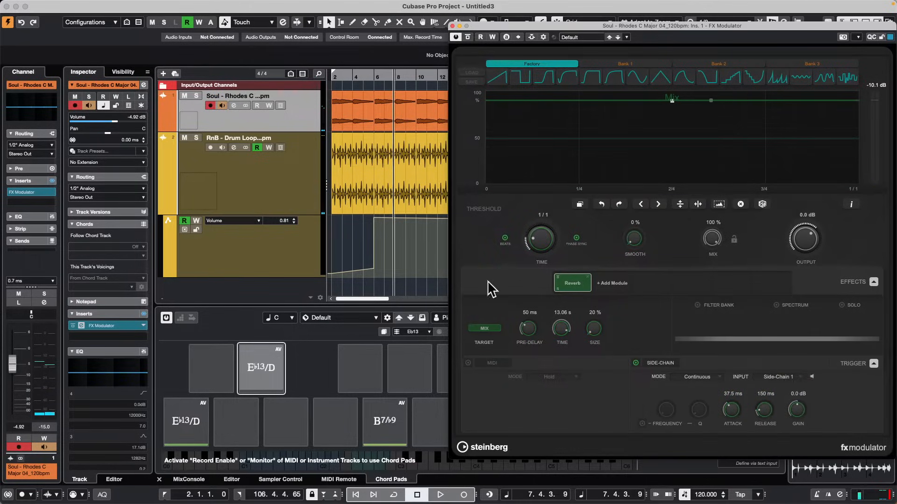
pyautogui.click(271, 72)
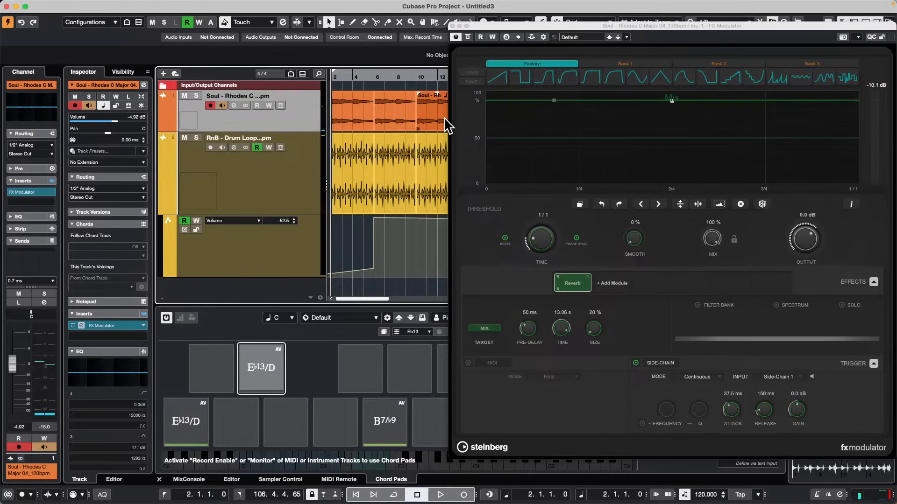
# Step: Load a factory fast-rise curve, shift it earlier, and duplicate it to four cycles per bar, auditioning from bar 2
pyautogui.press('space')
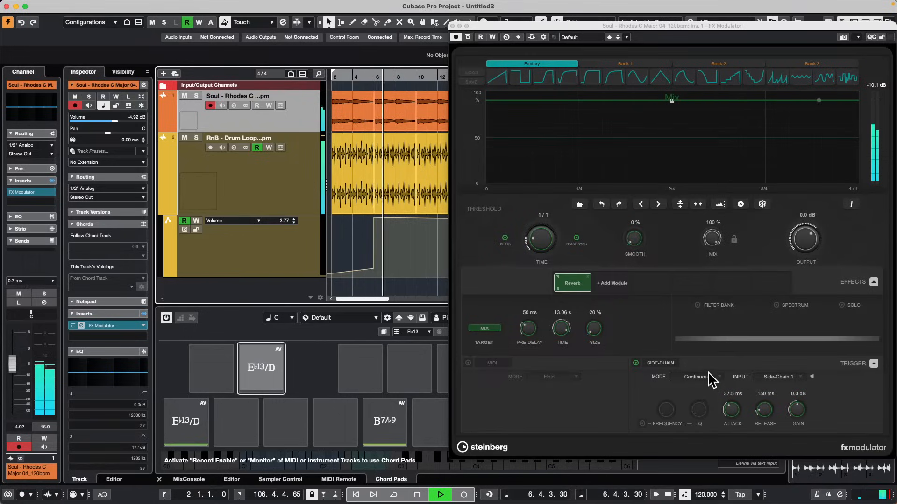
pyautogui.press('space')
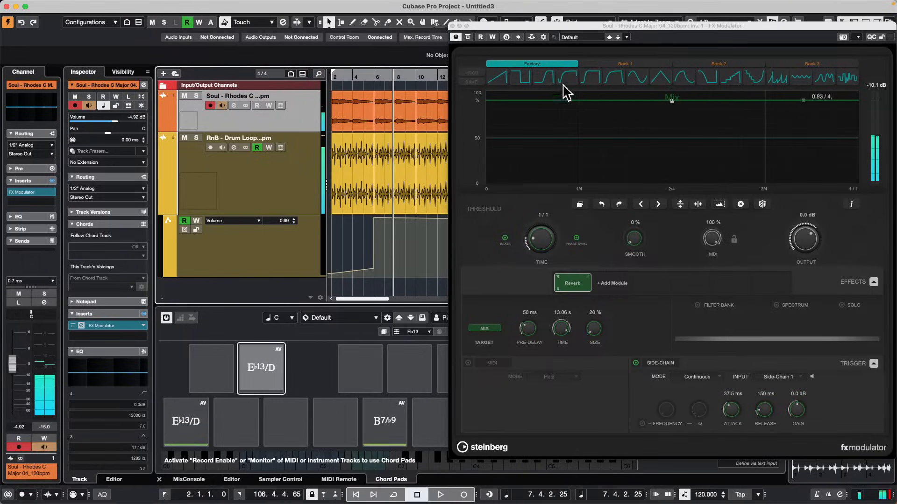
pyautogui.click(617, 86)
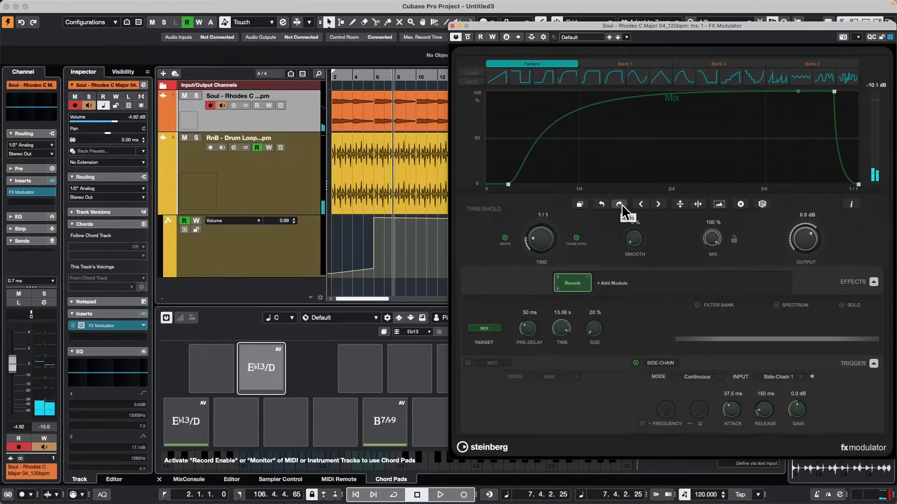
pyautogui.click(640, 205)
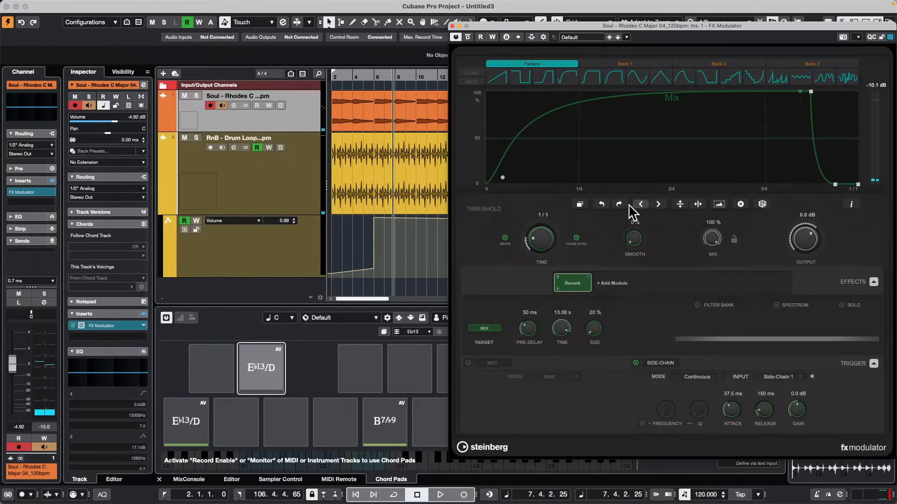
pyautogui.click(579, 205)
pyautogui.click(580, 205)
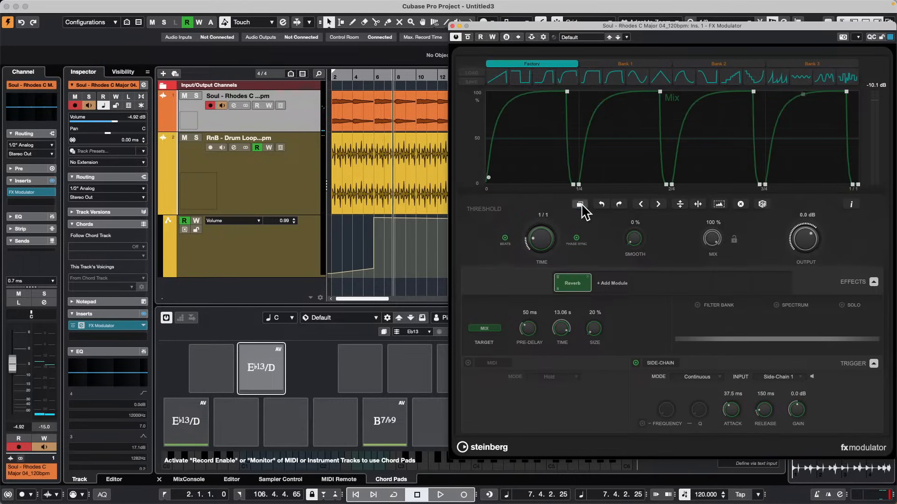
pyautogui.press('space')
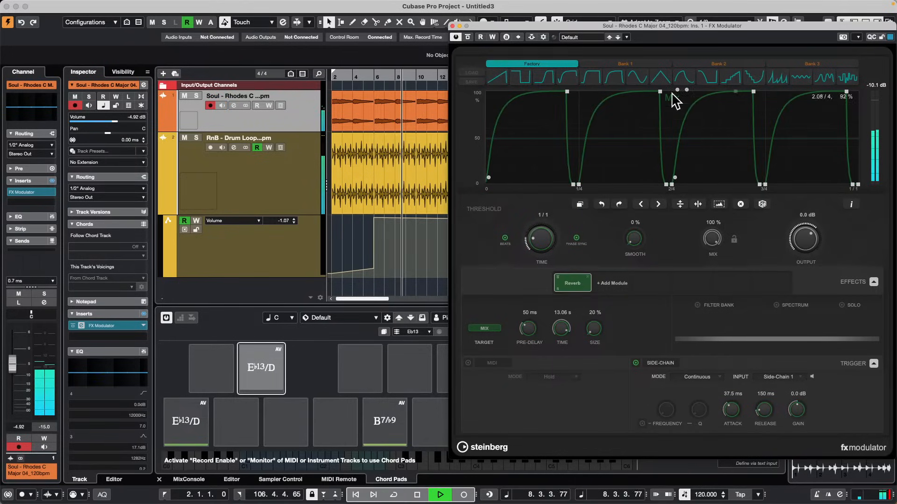
pyautogui.moveTo(359, 75); pyautogui.dragTo(269, 76)
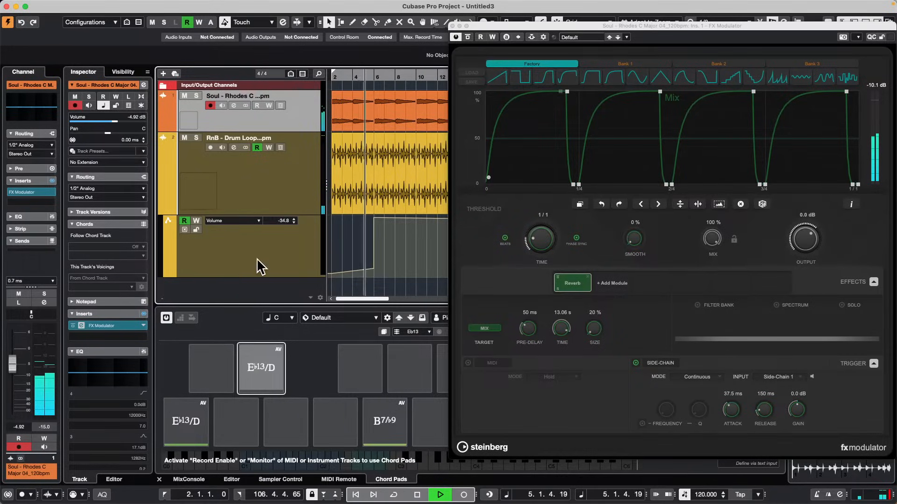
# Step: Raise the RnB drum loop's side-chain send to about 0 dB and audition the stronger trigger
pyautogui.press('space')
pyautogui.click(294, 186)
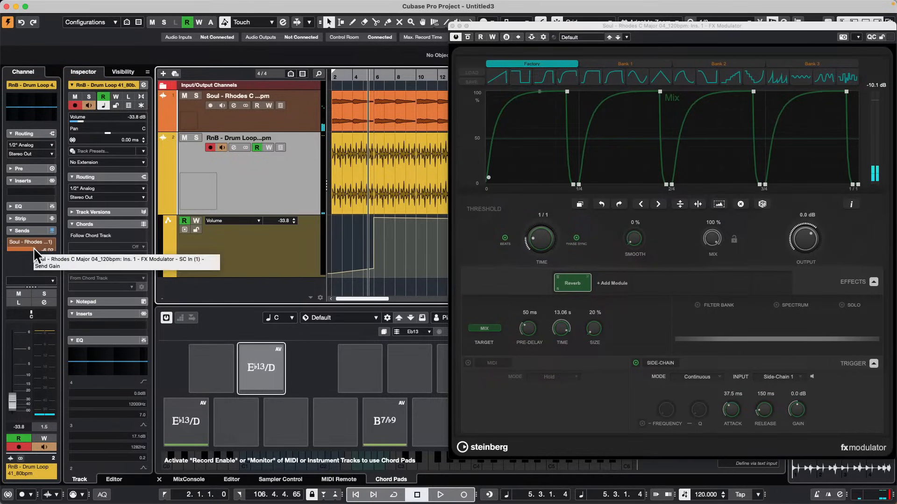
pyautogui.moveTo(33, 248); pyautogui.dragTo(52, 248)
pyautogui.press('space')
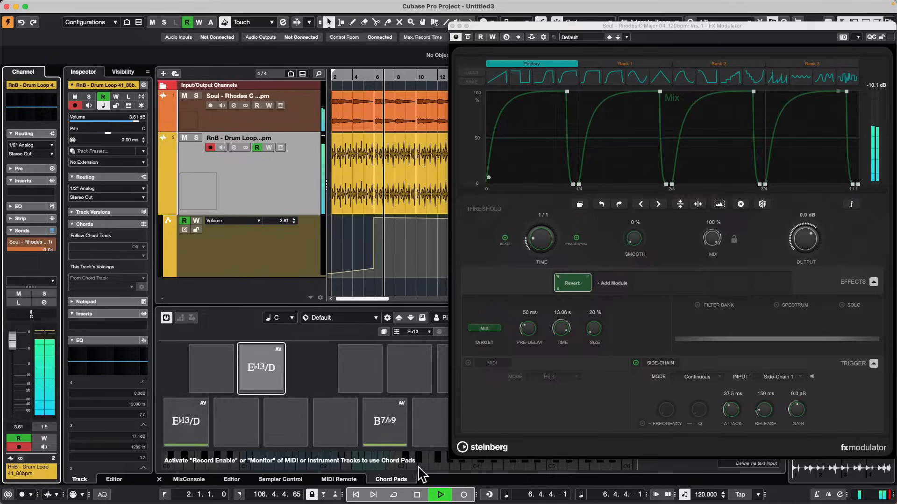
pyautogui.press('space')
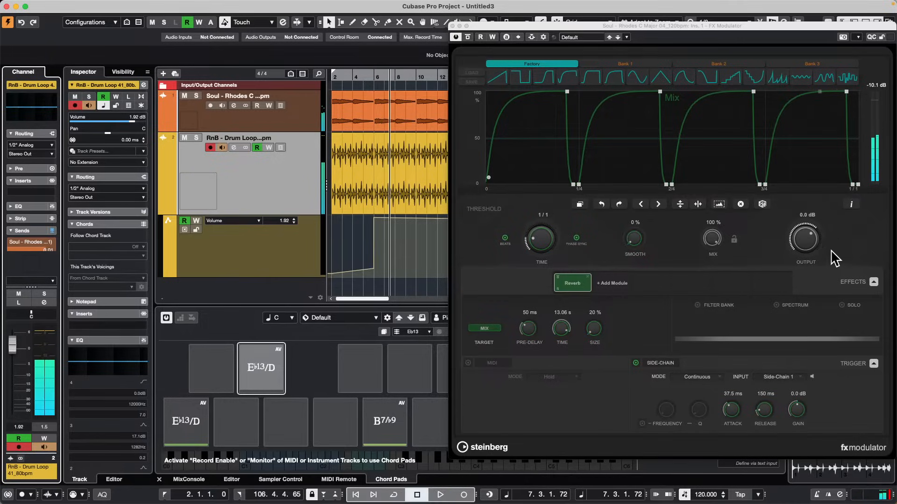
# Step: Check the FX Modulator trigger input choices without changing them, then close the plug-in window
pyautogui.click(800, 376)
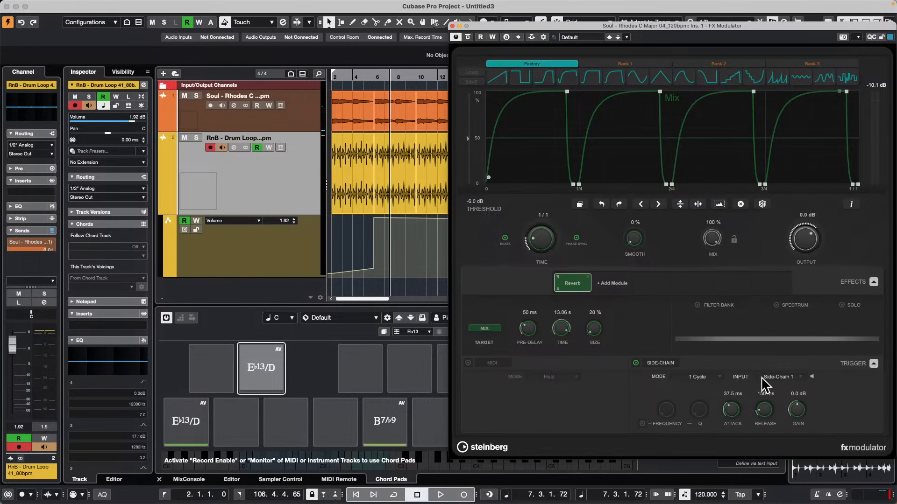
pyautogui.click(779, 377)
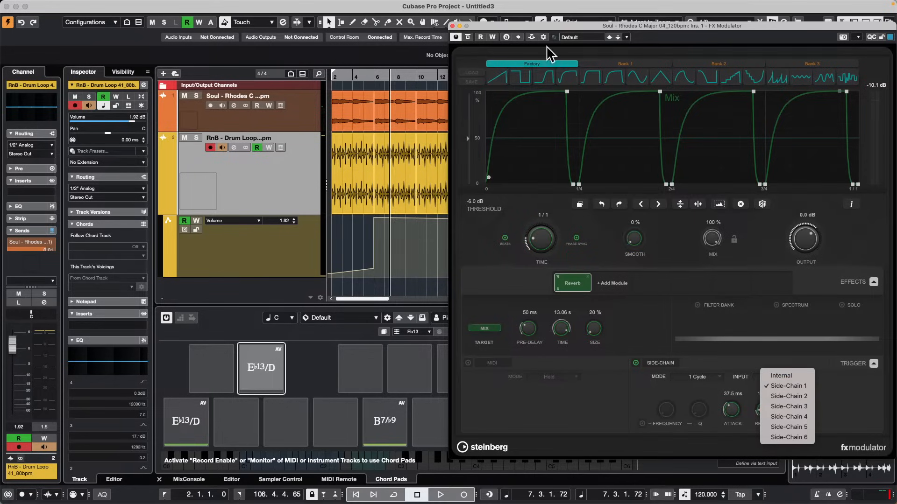
pyautogui.click(453, 26)
pyautogui.click(452, 25)
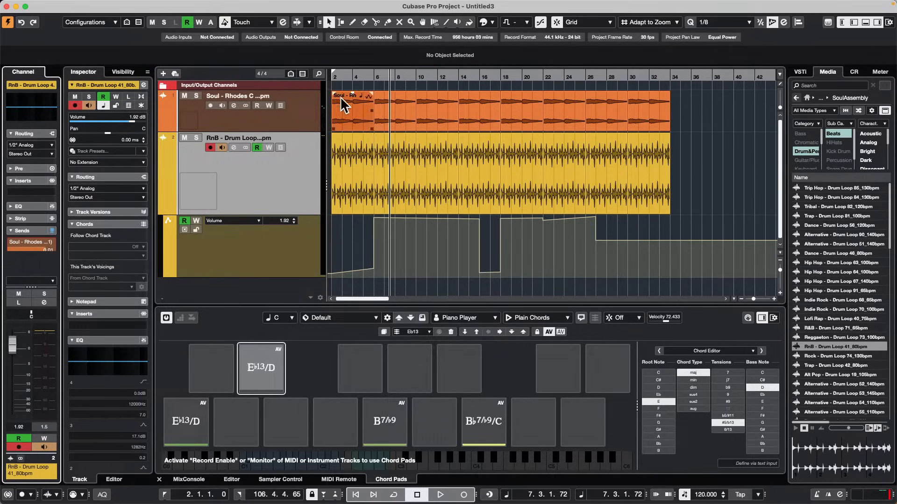
# Step: Select the first RnB drum loop event and put the playhead at its start in bar 2
pyautogui.moveTo(350, 78); pyautogui.dragTo(282, 100)
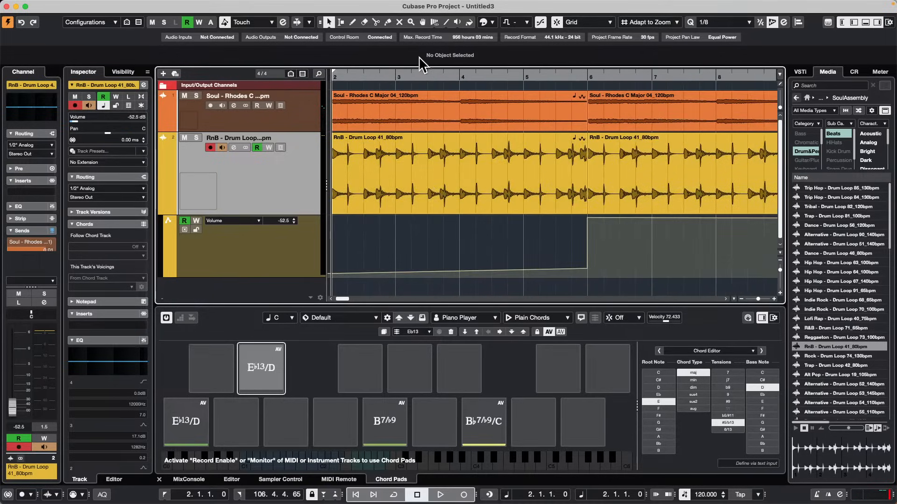
pyautogui.click(380, 186)
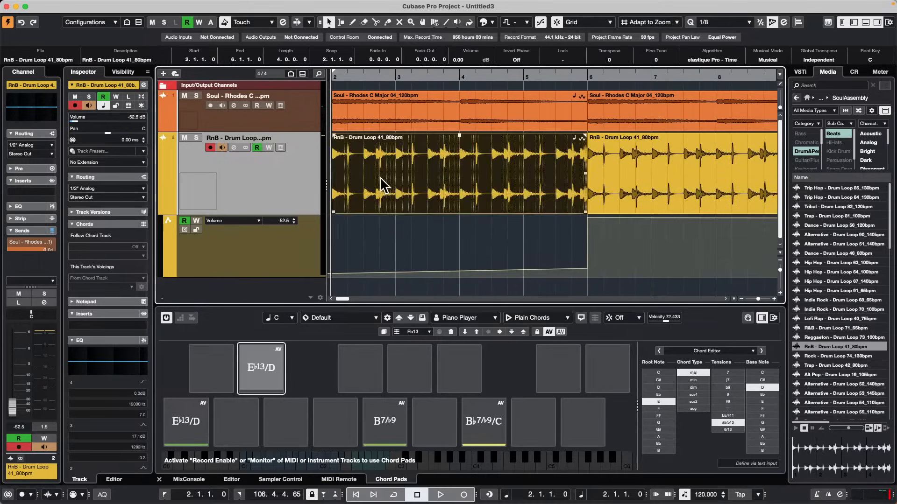
pyautogui.click(384, 77)
pyautogui.press('l')
# Step: Bring up the Edit menu from the menu bar
pyautogui.click(62, 5)
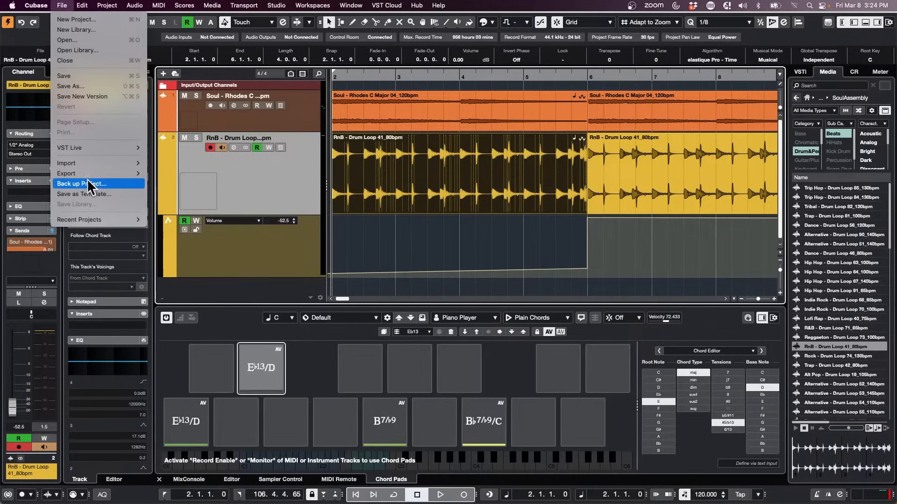
pyautogui.moveTo(104, 224)
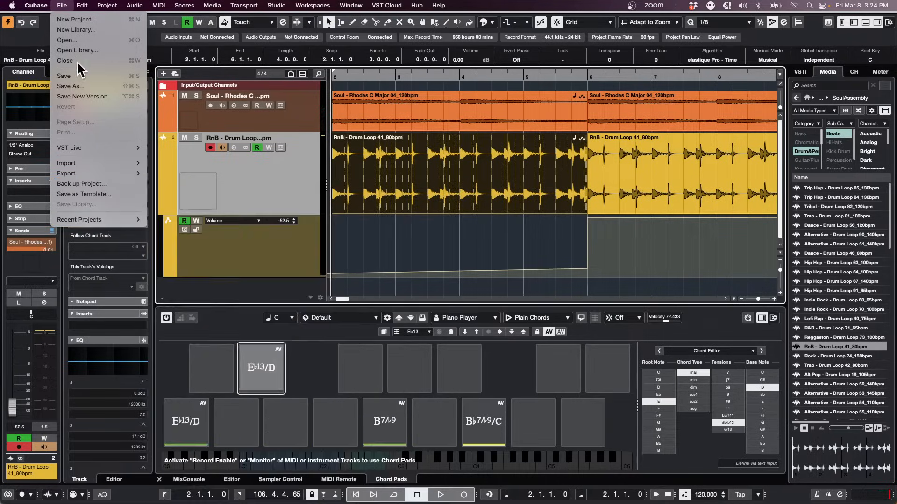
pyautogui.moveTo(83, 6)
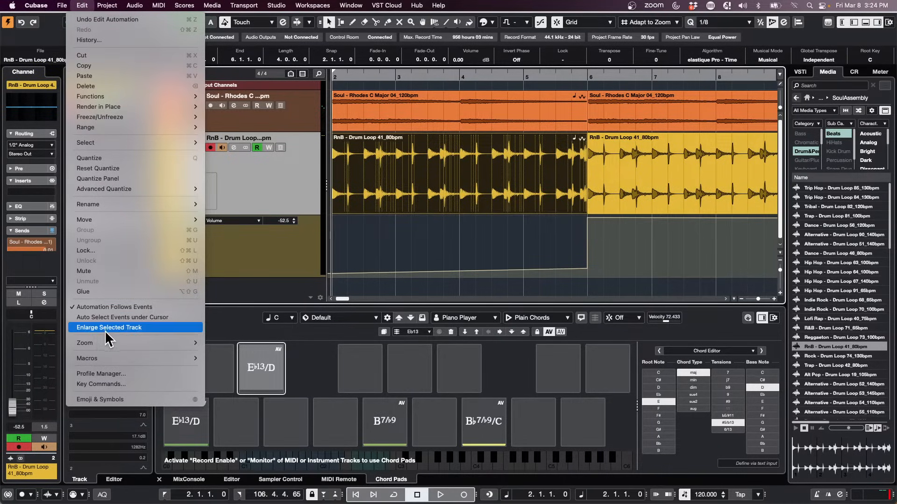
# Step: Open Key Commands and browse the Macros list, collapsing the CCLS Velociyu 40-85 and move-overlapping-events macros
pyautogui.click(116, 383)
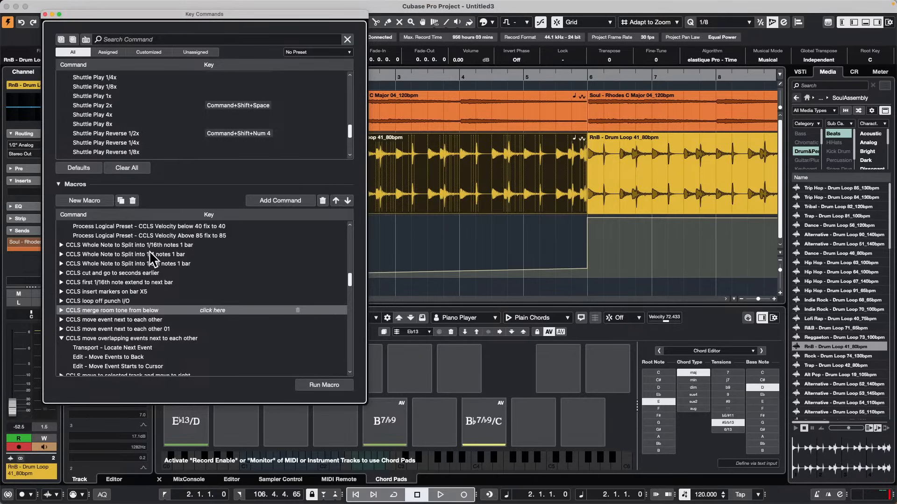
pyautogui.scroll(2, 150, 258)
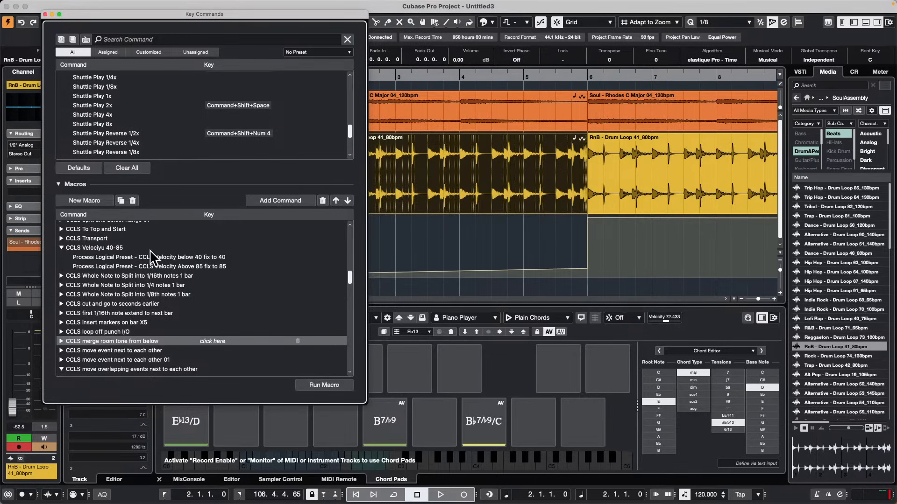
pyautogui.click(61, 247)
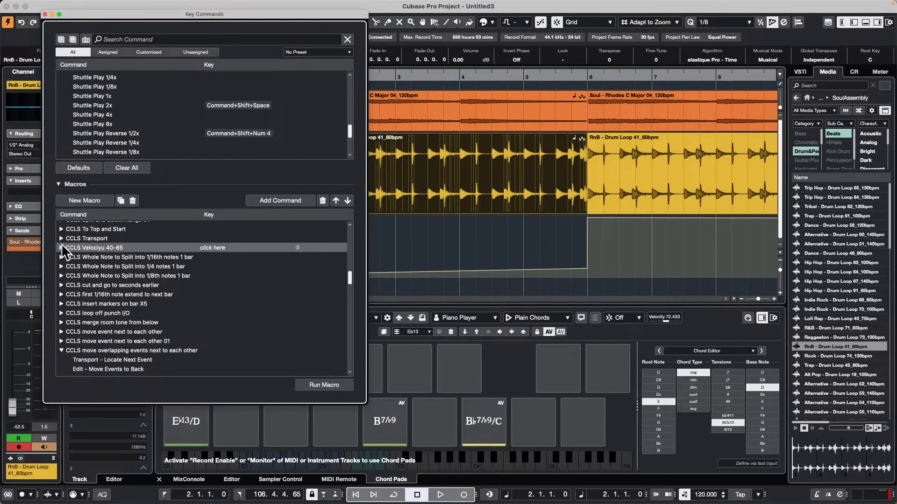
pyautogui.click(61, 348)
pyautogui.scroll(4, 161, 310)
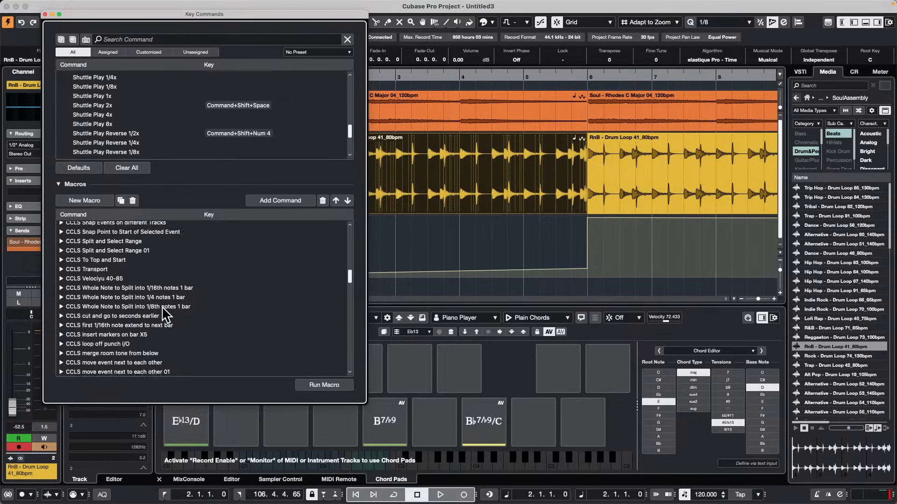
pyautogui.scroll(-2, 165, 314)
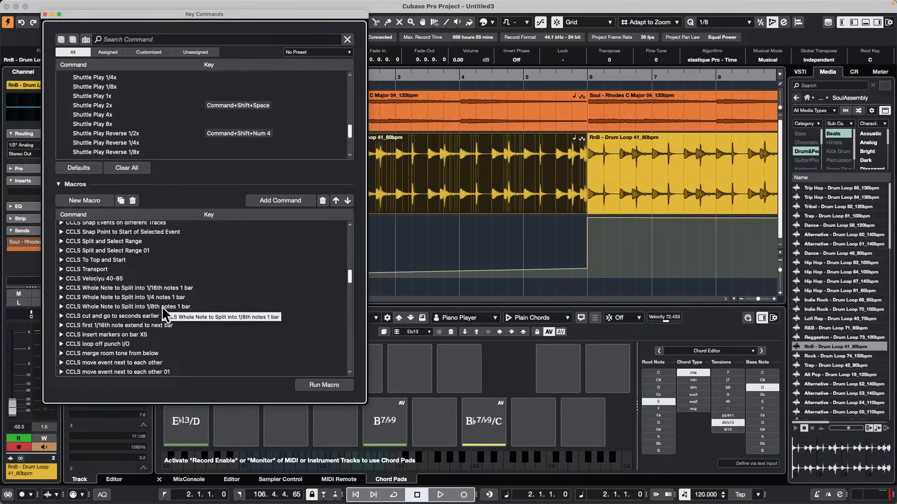
pyautogui.scroll(-5, 163, 310)
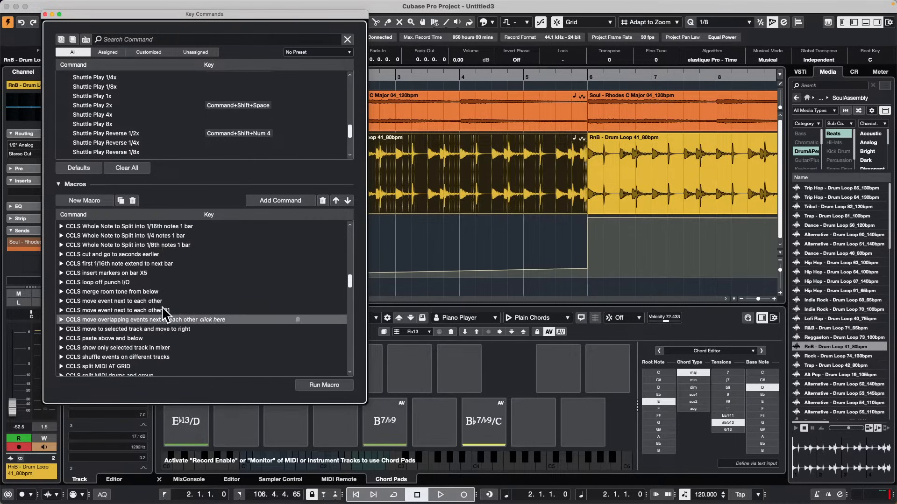
pyautogui.scroll(-3, 163, 314)
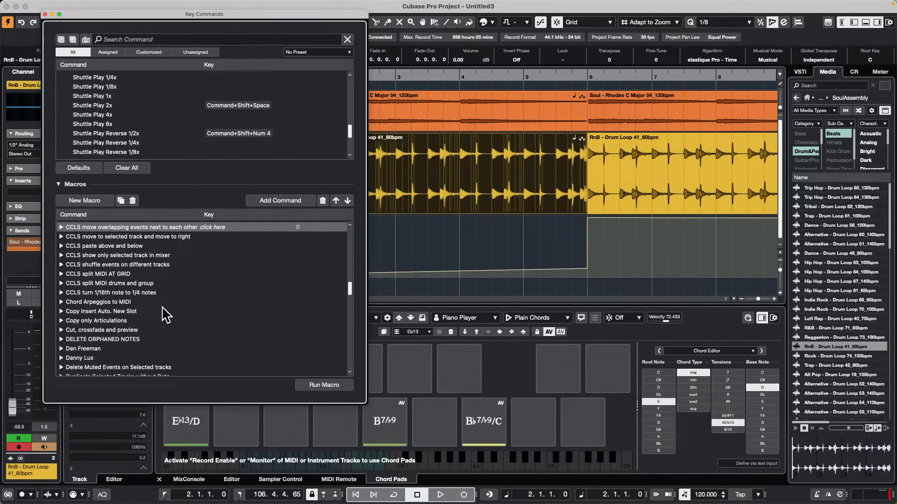
pyautogui.scroll(5, 162, 307)
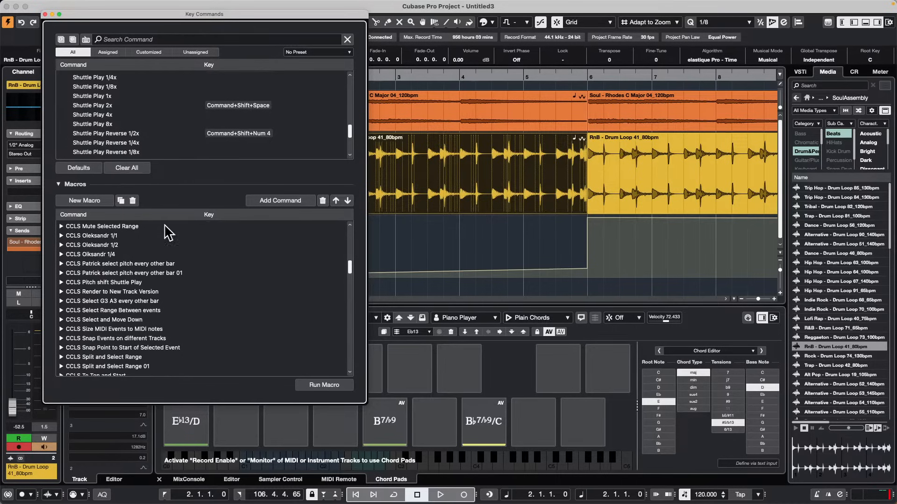
# Step: Expand and collapse the CCLS Olksandr 1/4 macro to view its steps, then close Key Commands
pyautogui.moveTo(246, 20); pyautogui.dragTo(701, 47)
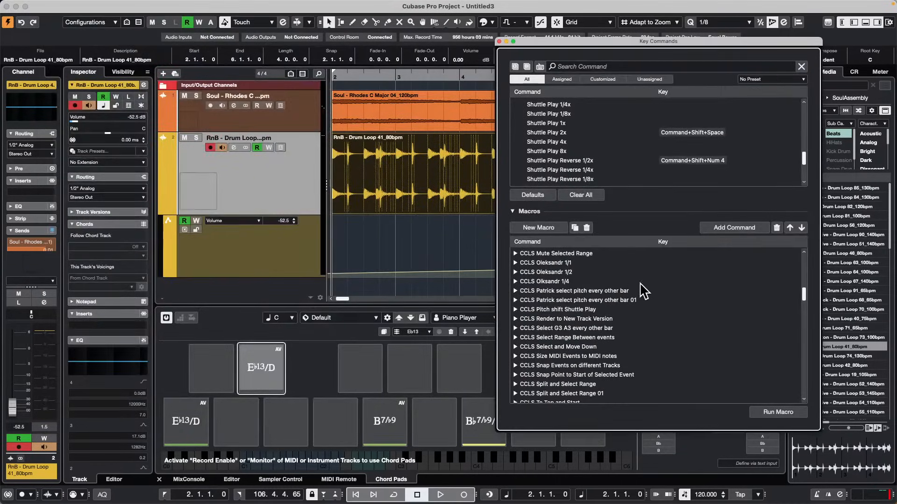
pyautogui.click(515, 281)
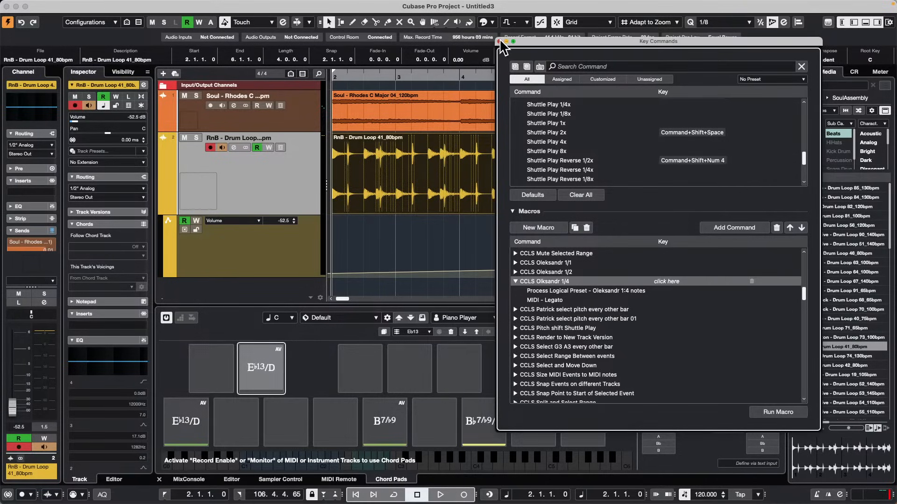
pyautogui.click(516, 281)
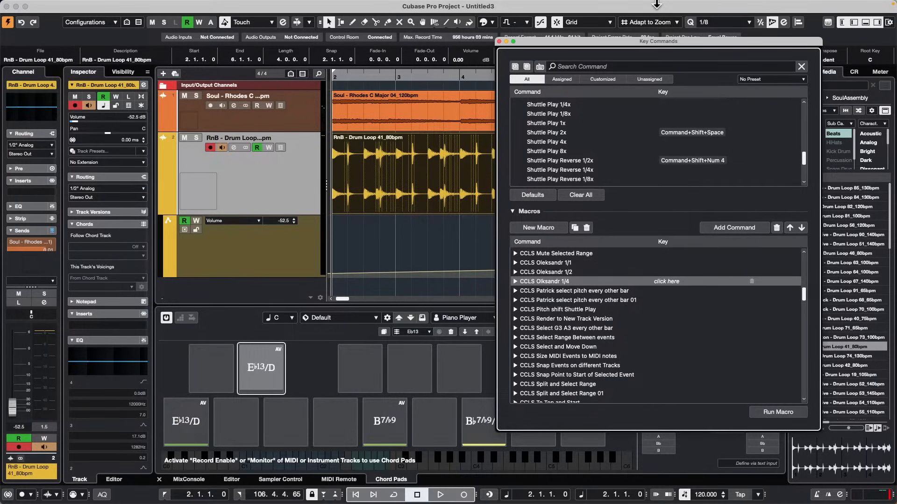
pyautogui.click(499, 42)
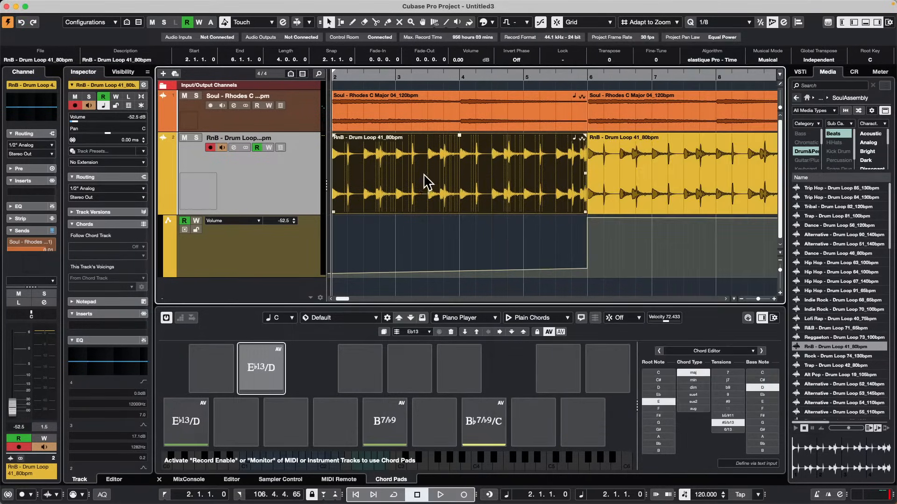
# Step: Set snapping to bars and keep the quantize value at 1/8
pyautogui.click(663, 22)
pyautogui.click(663, 24)
pyautogui.click(724, 20)
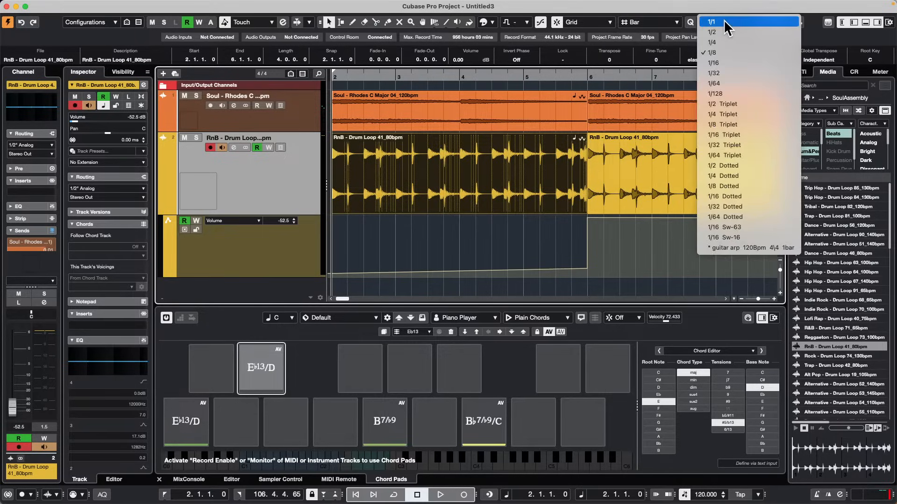
pyautogui.click(730, 52)
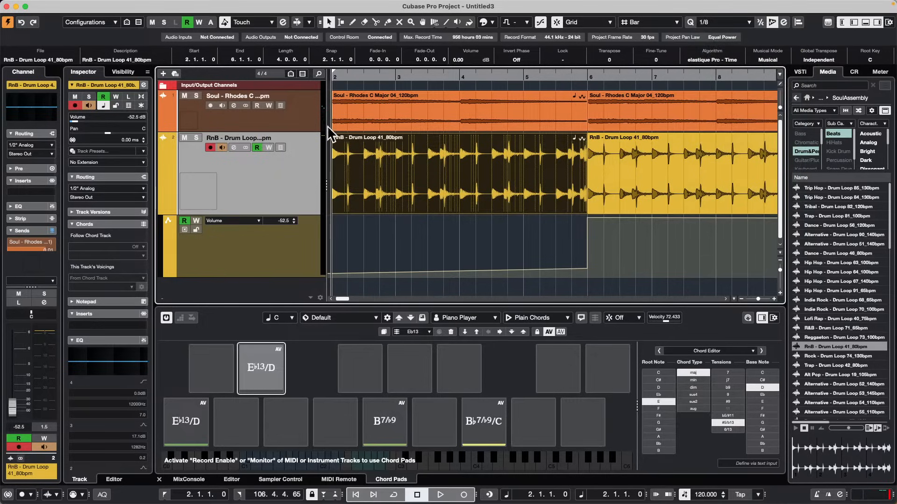
# Step: Zoom to bars 2–12, select the first drum loop event, and pick the Split tool
pyautogui.rightClick(351, 180)
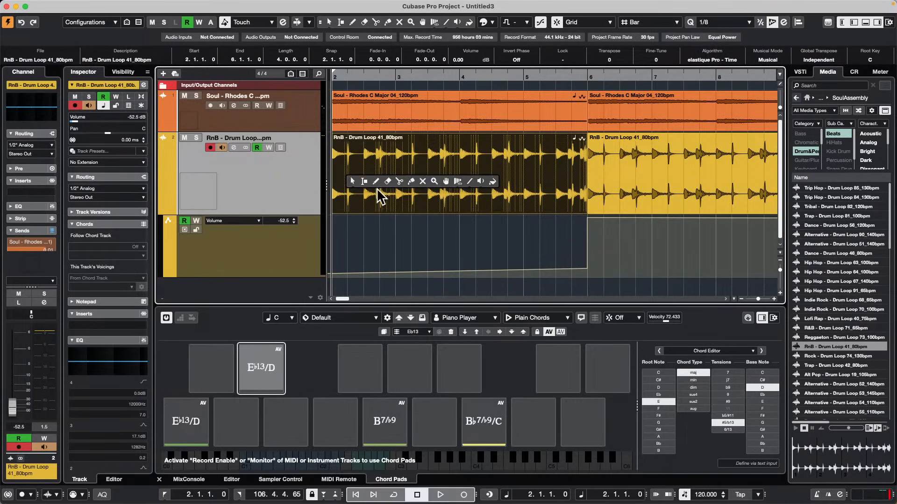
pyautogui.click(397, 181)
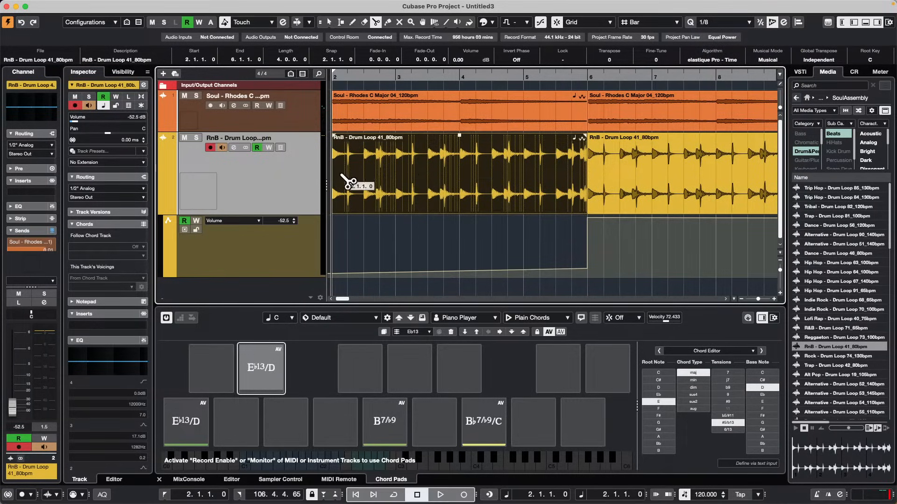
pyautogui.moveTo(363, 78); pyautogui.dragTo(360, 60)
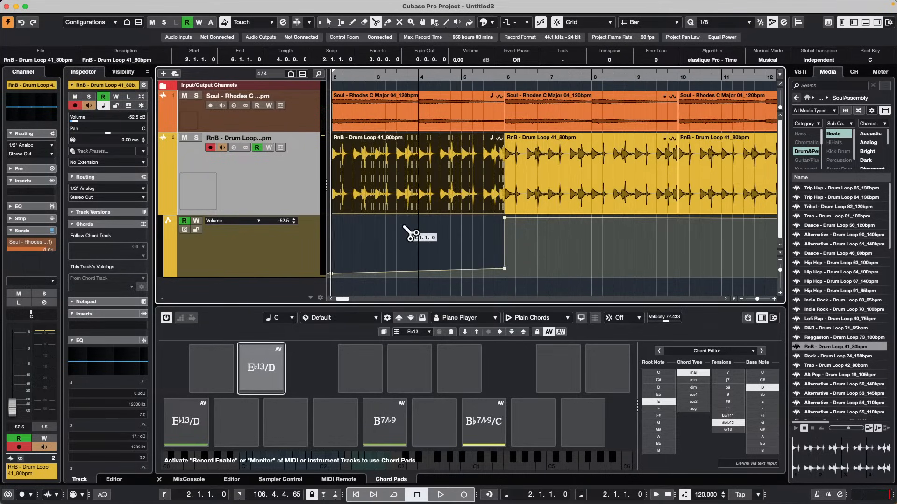
pyautogui.press('1')
pyautogui.click(575, 202)
pyautogui.click(343, 198)
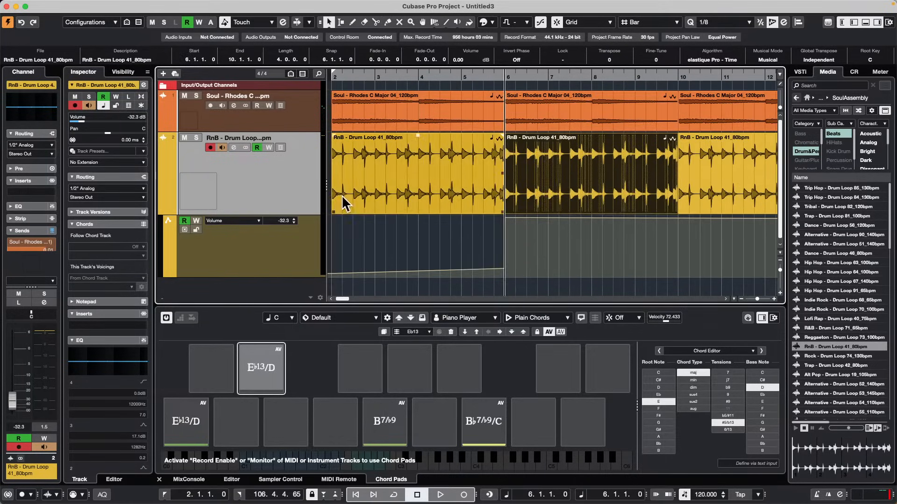
pyautogui.rightClick(345, 222)
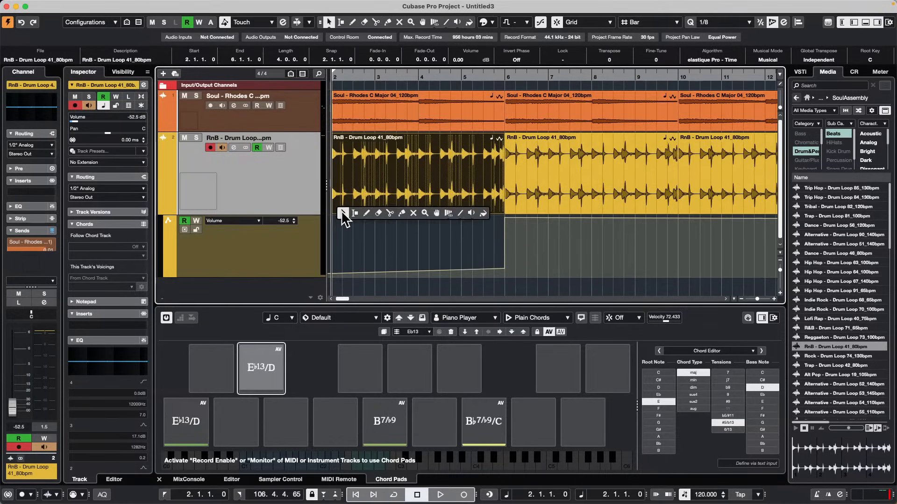
pyautogui.click(391, 208)
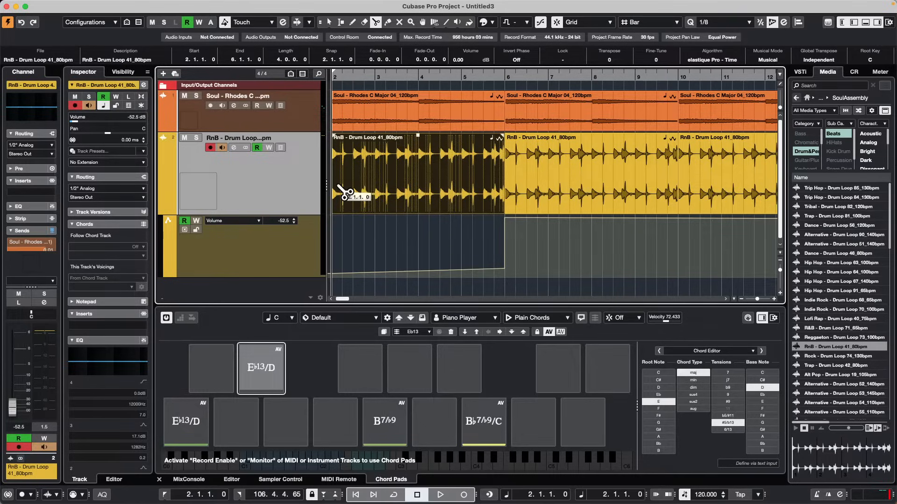
# Step: Set Snap Type to Use Quantize and slice the drum loop repeatedly from 2.2.4.119, undoing a test cut
pyautogui.click(654, 22)
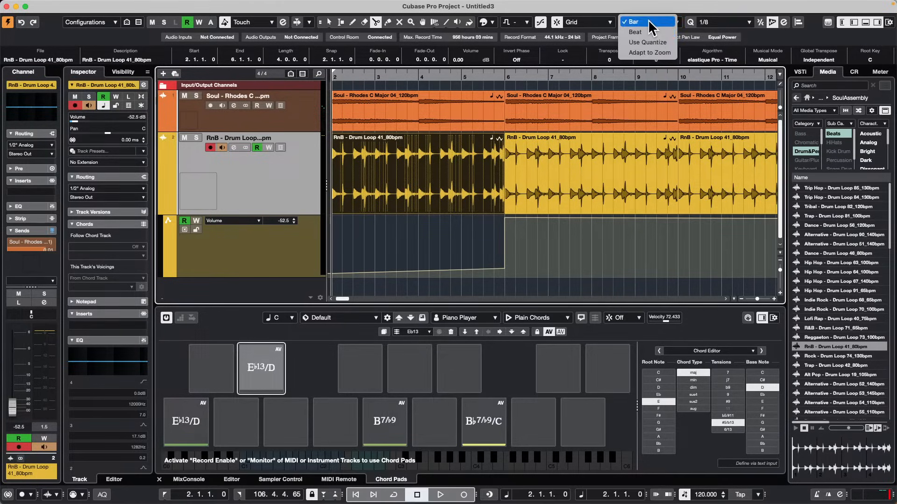
pyautogui.click(664, 42)
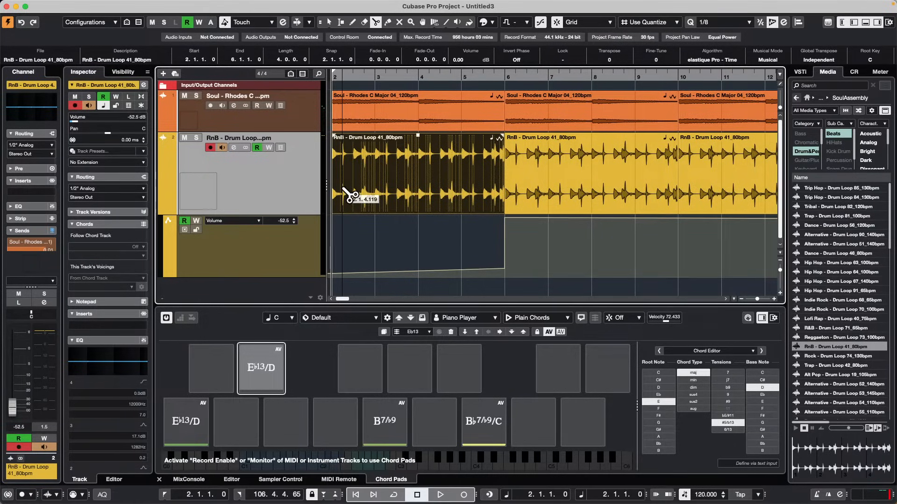
pyautogui.click(344, 192)
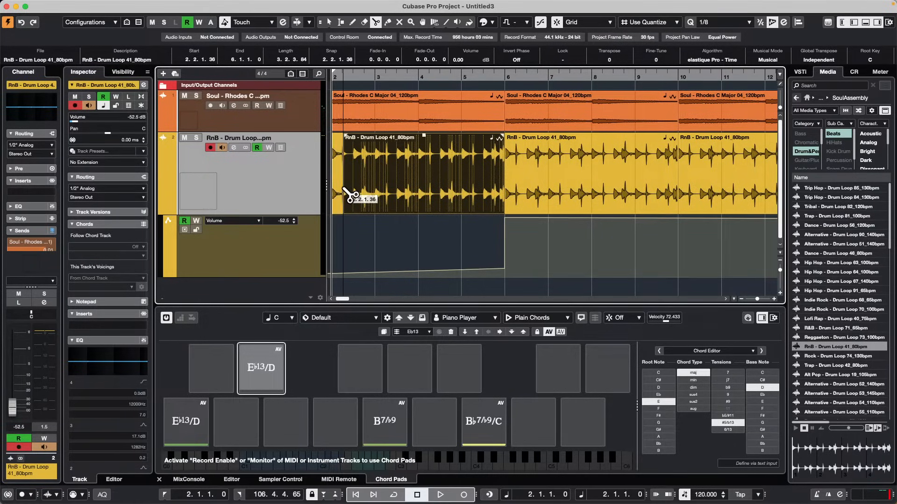
pyautogui.press('super+z')
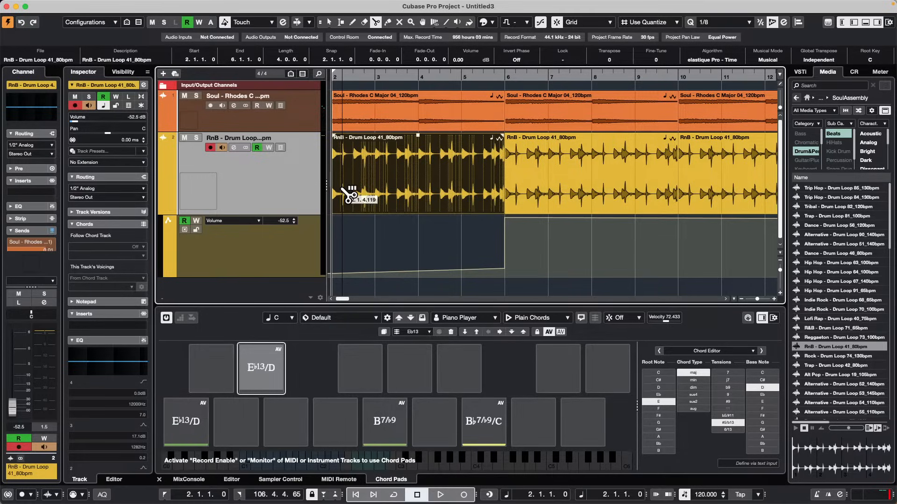
pyautogui.click(348, 194)
# Step: Select the slice at 2.4.4.118 and step left and right through the slices
pyautogui.press('1')
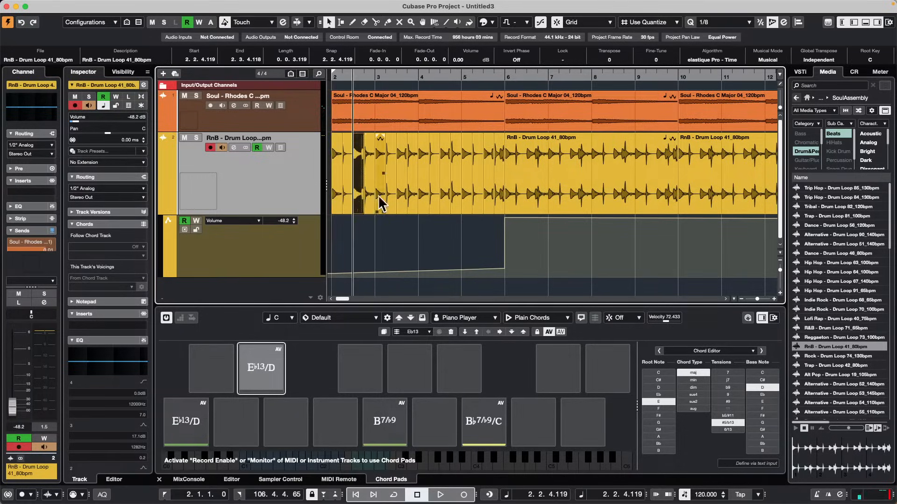
pyautogui.moveTo(379, 201); pyautogui.dragTo(396, 199)
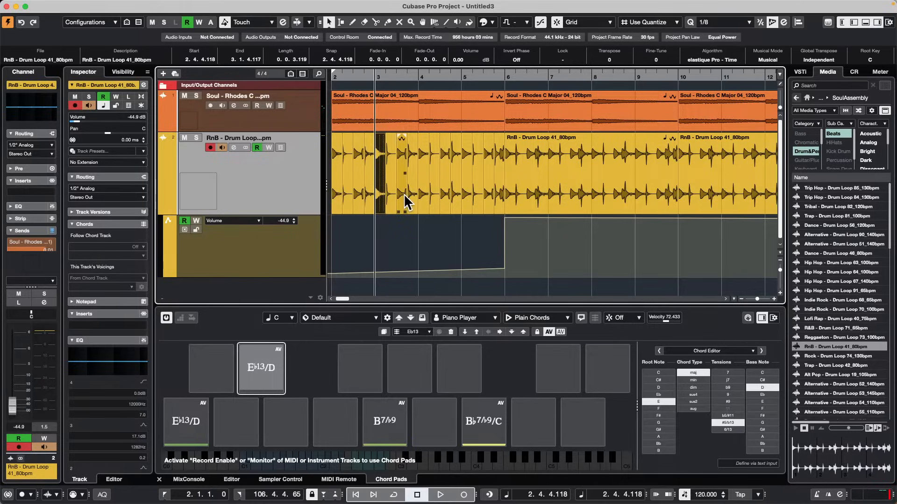
pyautogui.press('Right')
pyautogui.press('Right')
pyautogui.press('Right')
pyautogui.press('Right')
pyautogui.press('Right')
pyautogui.press('Right')
pyautogui.press('Right')
pyautogui.press('Right')
pyautogui.press('Right')
pyautogui.press('Right')
pyautogui.press('Right')
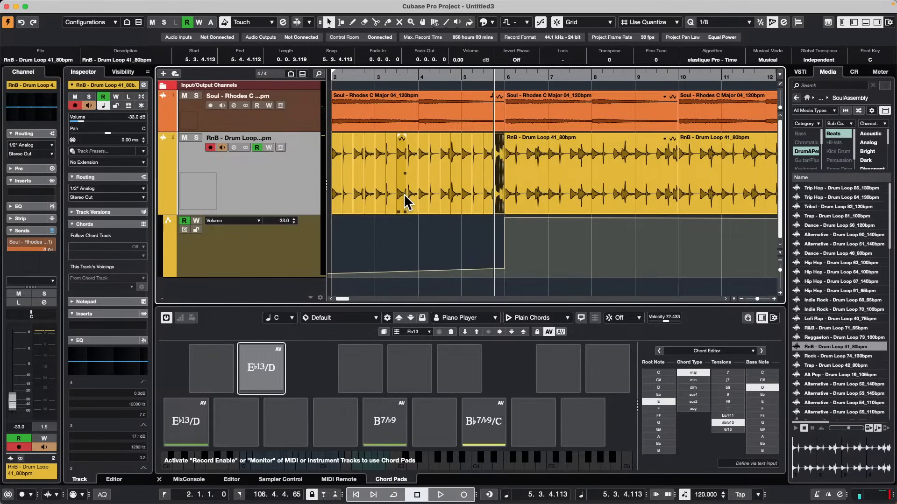
pyautogui.press('Left')
pyautogui.press('Left')
pyautogui.press('Left')
pyautogui.press('Left')
pyautogui.press('Left')
pyautogui.press('Left')
pyautogui.press('Left')
pyautogui.press('Left')
pyautogui.press('Left')
pyautogui.press('Left')
pyautogui.press('Left')
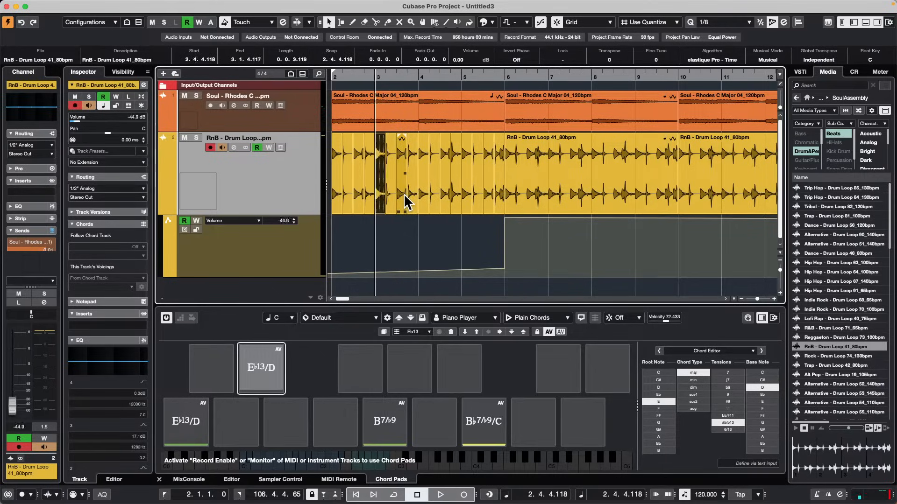
pyautogui.press('Left')
pyautogui.press('Left')
pyautogui.press('Left')
pyautogui.press('Right')
pyautogui.press('Right')
pyautogui.press('Right')
pyautogui.press('Right')
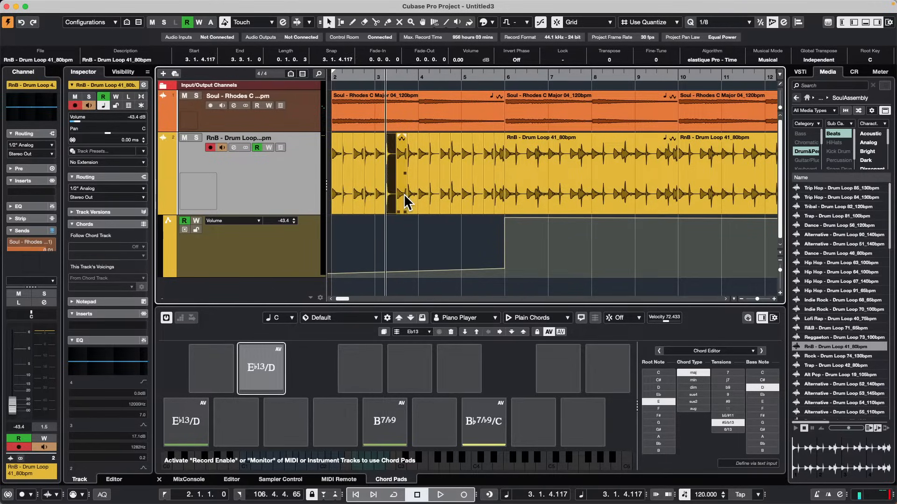
pyautogui.press('Left')
pyautogui.press('Left')
pyautogui.press('Left')
pyautogui.press('Left')
pyautogui.press('Left')
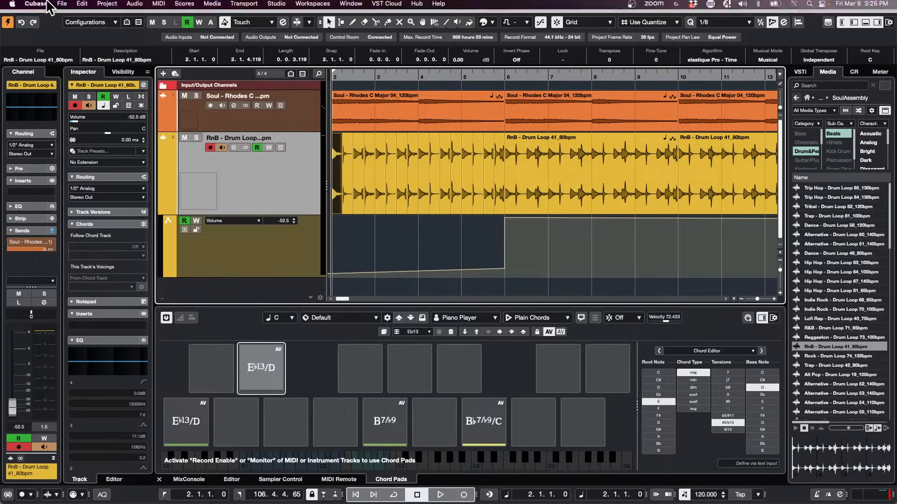
# Step: Open the Amos Moses - GO project from Recent Projects
pyautogui.click(83, 5)
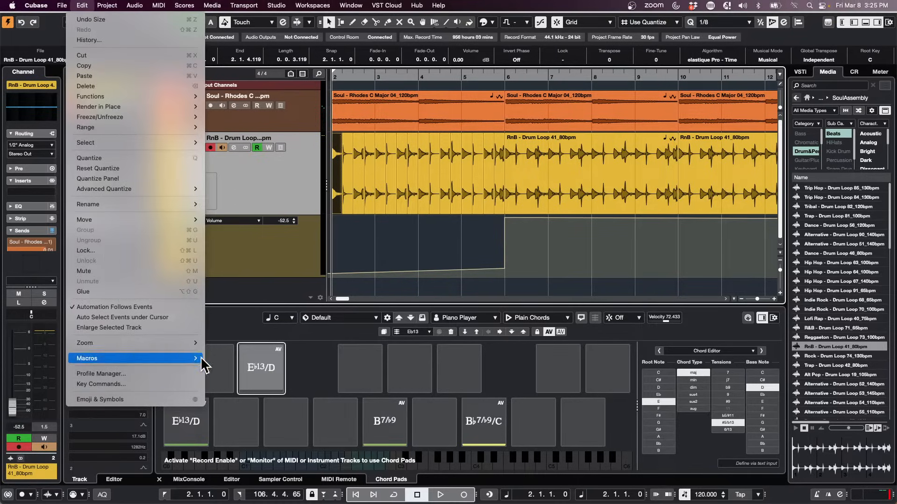
pyautogui.moveTo(62, 5)
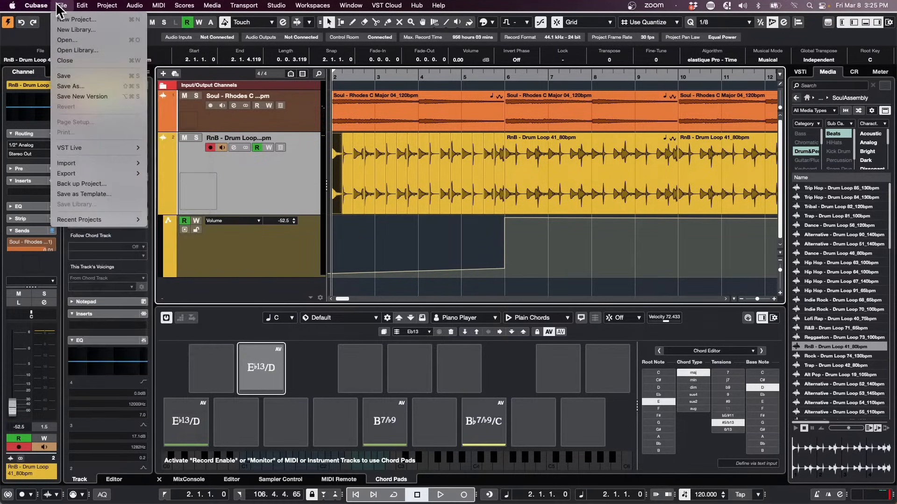
pyautogui.moveTo(112, 224)
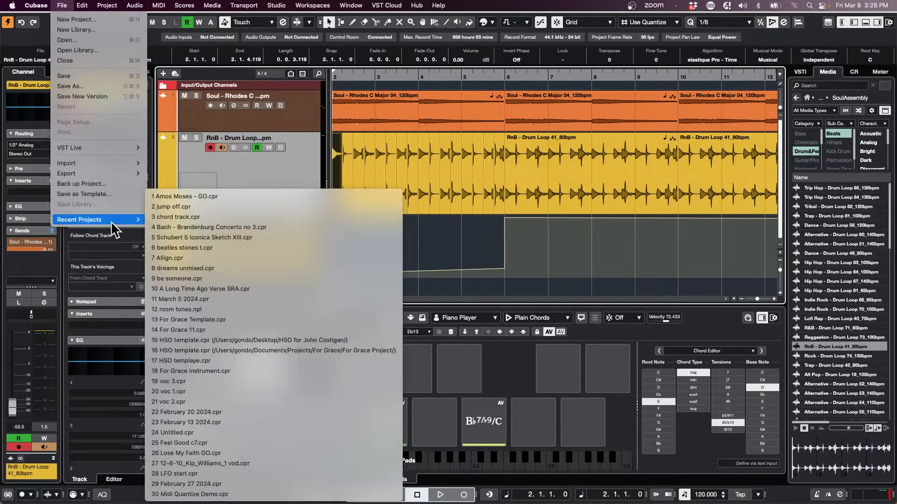
pyautogui.click(254, 191)
# Step: Zoom in and split the Kik event at bar 8, then into repeated one-bar pieces
pyautogui.scroll(10, 398, 150)
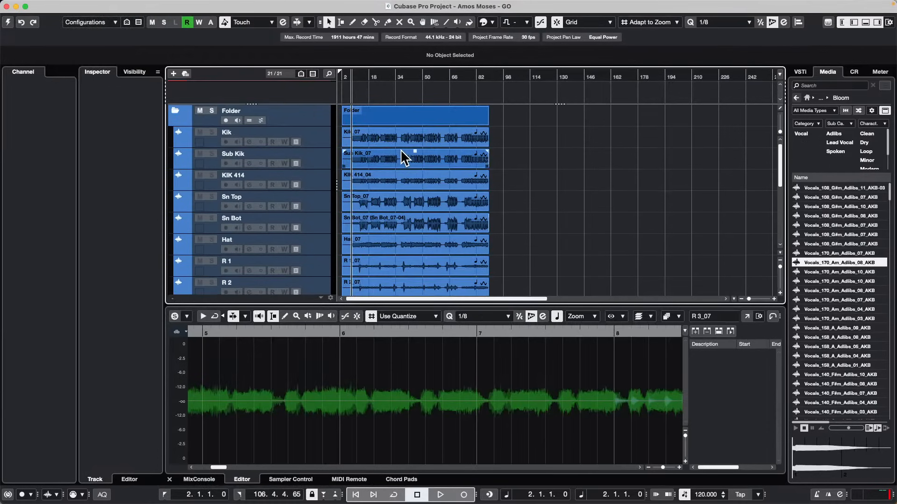
pyautogui.moveTo(364, 77); pyautogui.dragTo(341, 115)
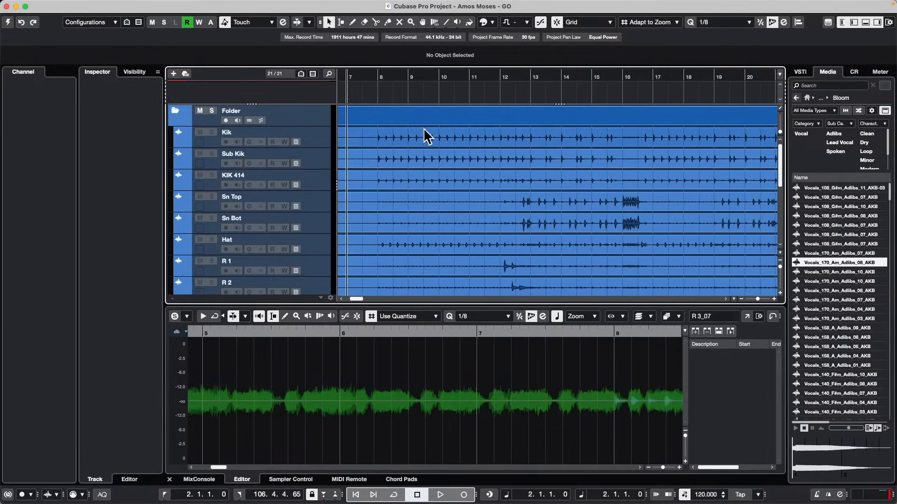
pyautogui.rightClick(363, 147)
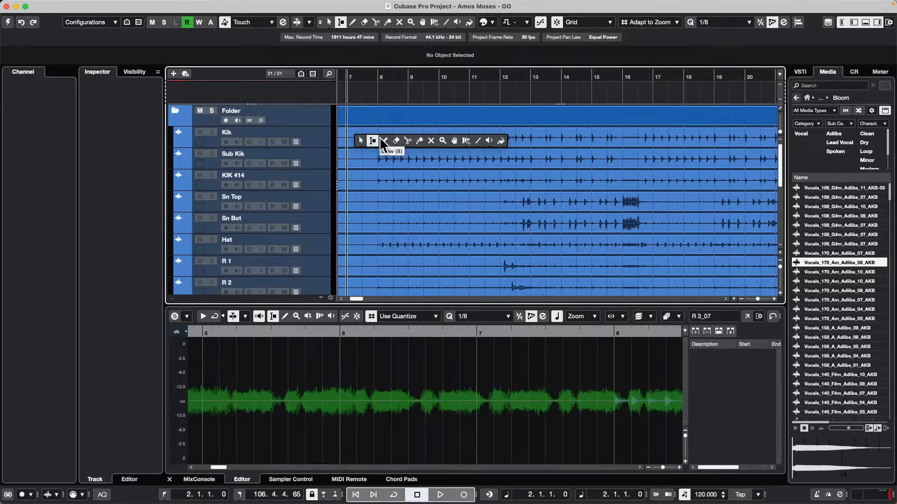
pyautogui.click(409, 141)
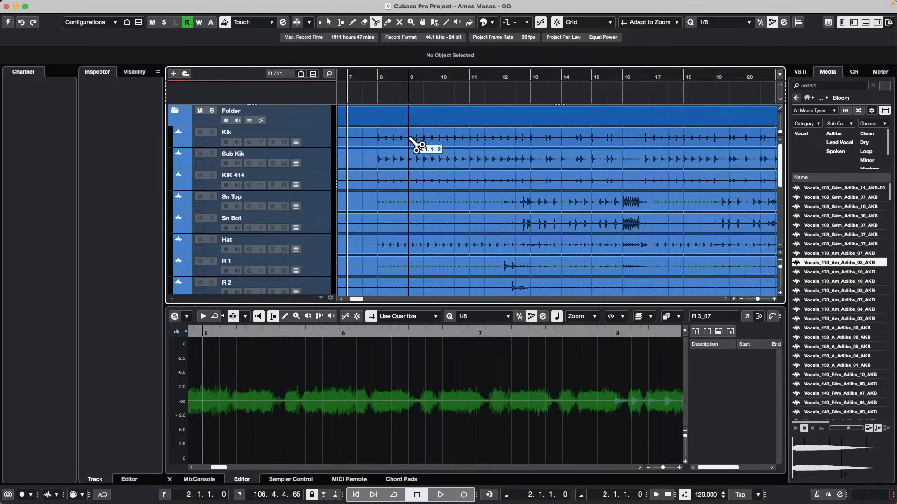
pyautogui.click(379, 136)
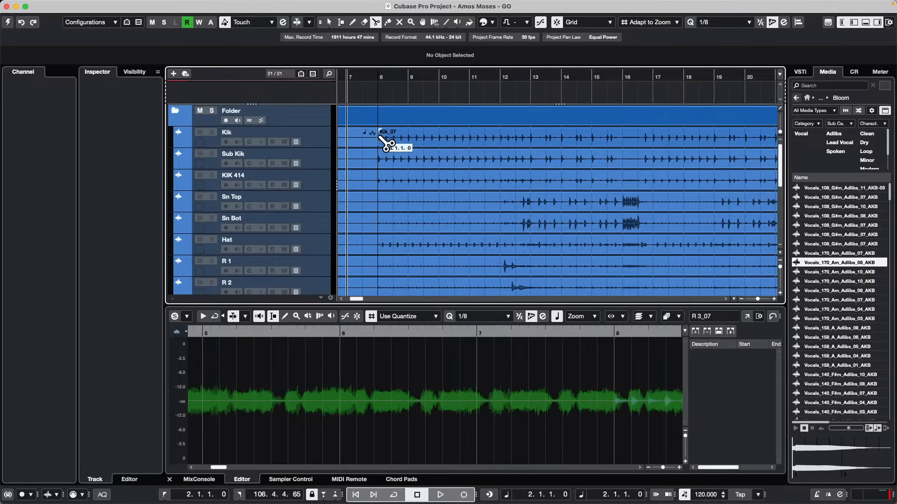
pyautogui.keyDown('alt'); pyautogui.click(412, 139); pyautogui.keyUp('alt')
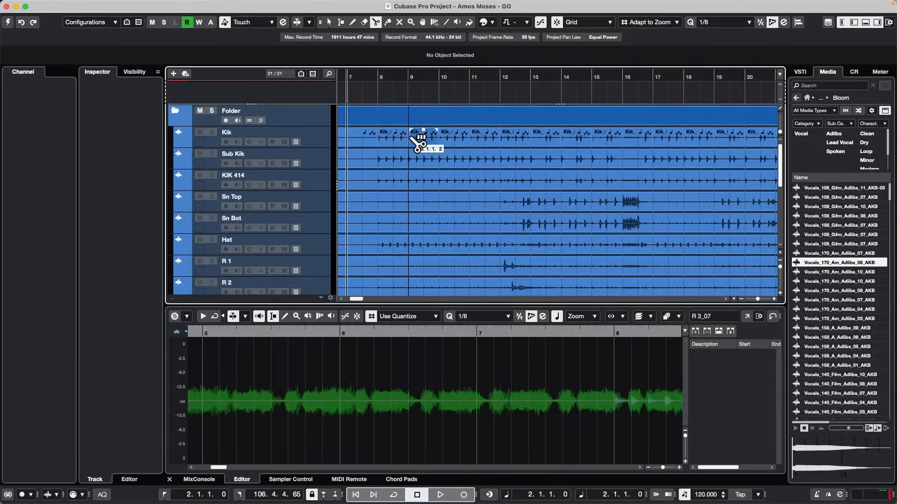
# Step: Step through the Kik pieces from bar 8 to bar 20 and back, then undo the repeated splits
pyautogui.press('1')
pyautogui.click(405, 143)
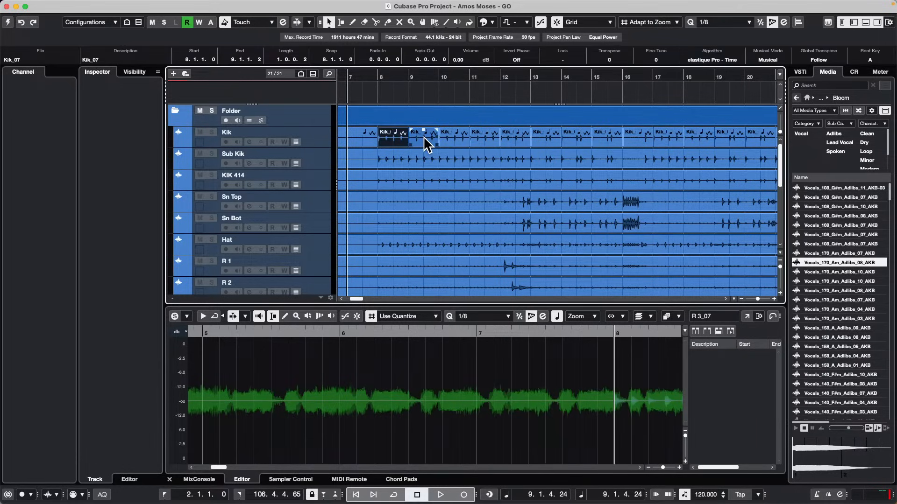
pyautogui.press('Right')
pyautogui.press('Right')
pyautogui.press('Right')
pyautogui.press('Right')
pyautogui.press('Right')
pyautogui.press('Right')
pyautogui.press('Right')
pyautogui.press('Right')
pyautogui.press('Right')
pyautogui.press('Right')
pyautogui.press('Right')
pyautogui.press('Right')
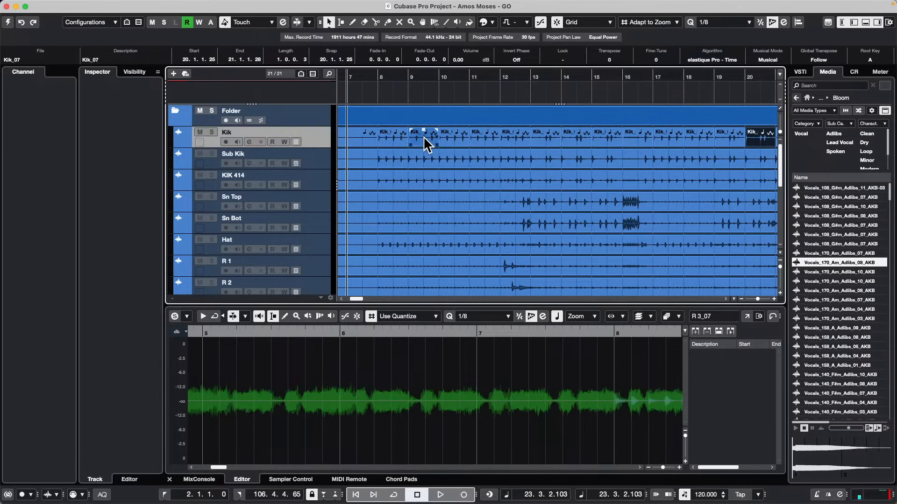
pyautogui.press('Left')
pyautogui.press('Left')
pyautogui.press('Left')
pyautogui.press('Left')
pyautogui.press('Left')
pyautogui.press('Left')
pyautogui.press('Left')
pyautogui.press('Left')
pyautogui.press('Left')
pyautogui.press('Left')
pyautogui.press('Left')
pyautogui.press('Left')
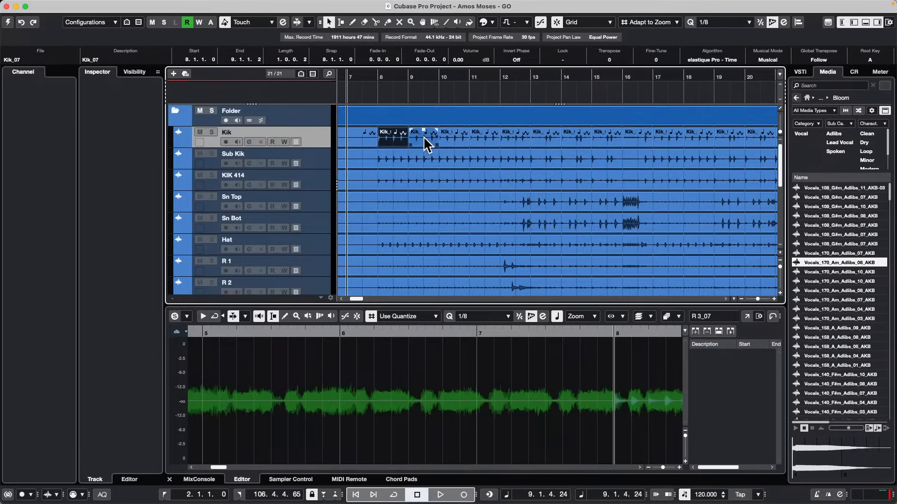
pyautogui.press('super+z')
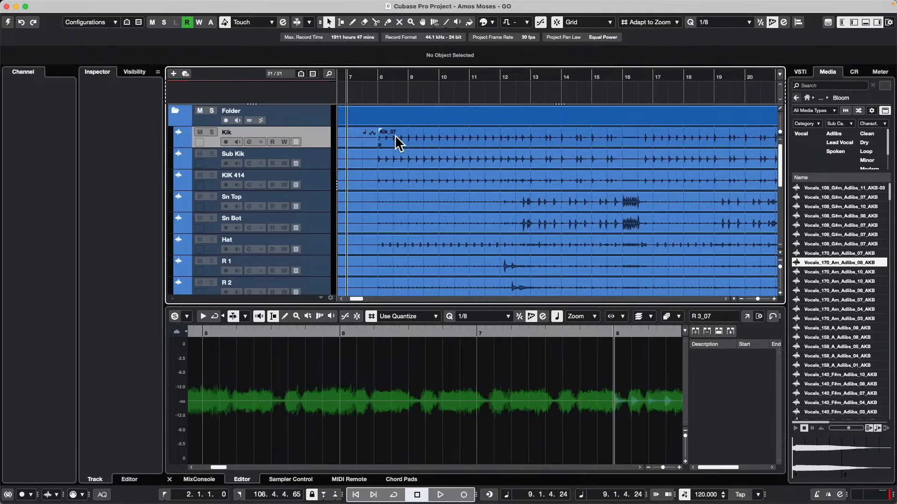
# Step: Switch the Folder lane to the Split tool, try a split at bar 8, then undo it
pyautogui.rightClick(375, 116)
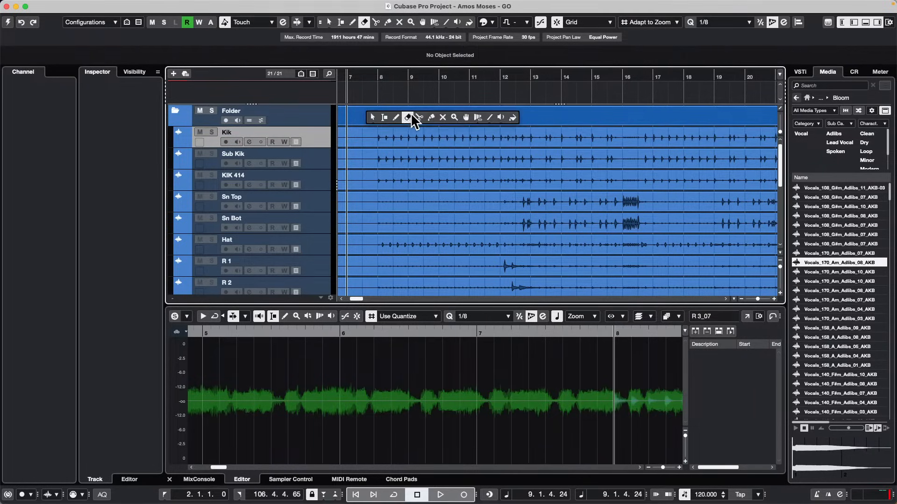
pyautogui.click(413, 114)
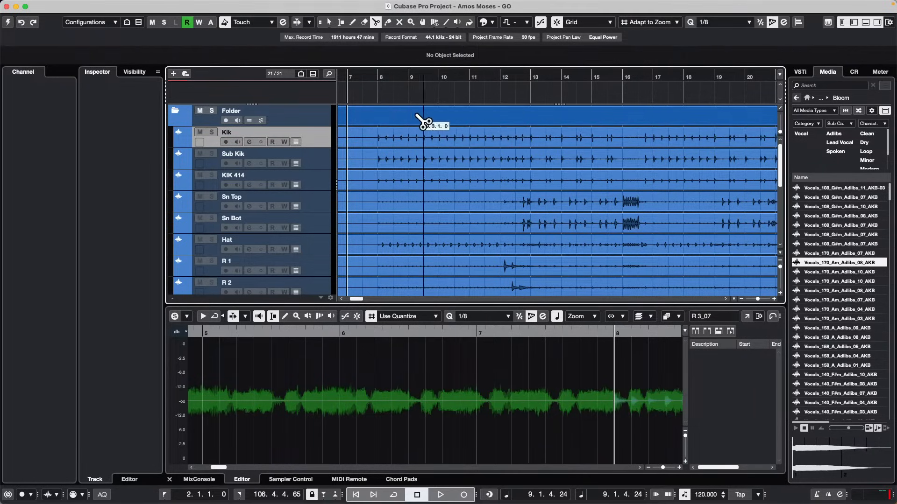
pyautogui.click(379, 117)
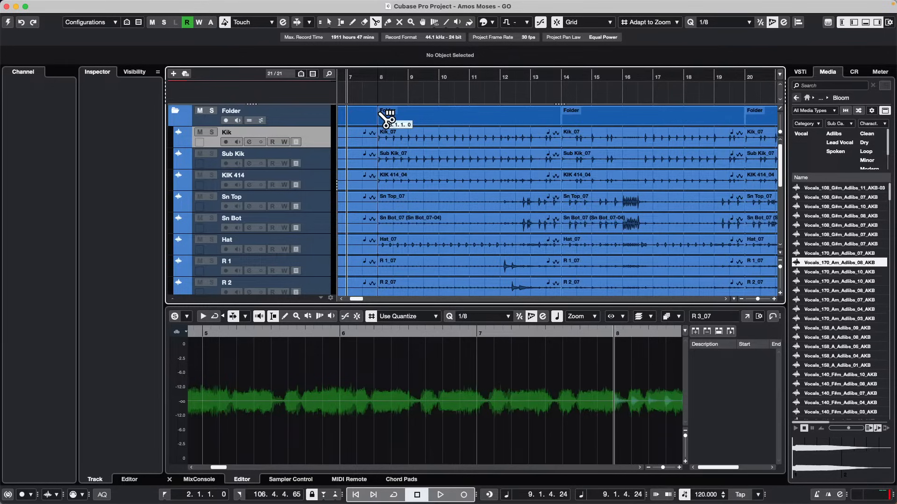
pyautogui.keyDown('alt'); pyautogui.click(410, 120); pyautogui.keyUp('alt')
pyautogui.press('super+z')
pyautogui.press('super+z')
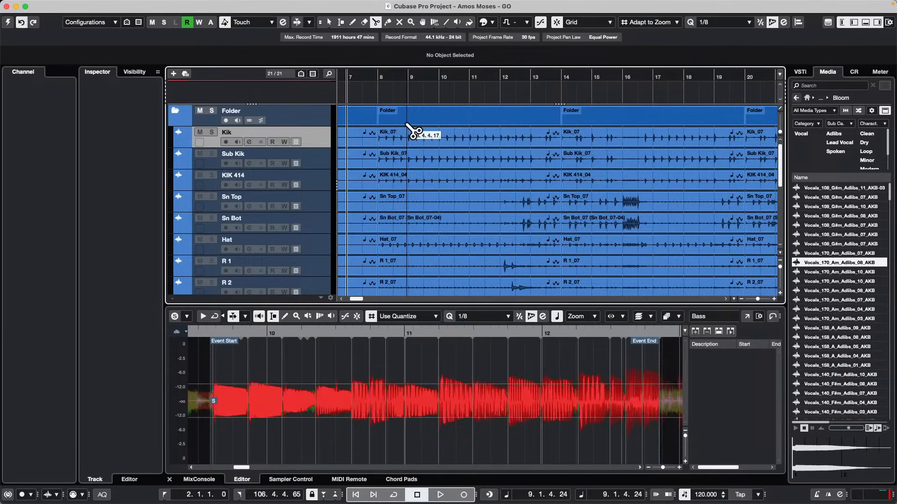
# Step: Split all folder tracks at bars 8 and 9, repeat one-bar splits to bar 20, then return to the Arrow tool
pyautogui.click(381, 113)
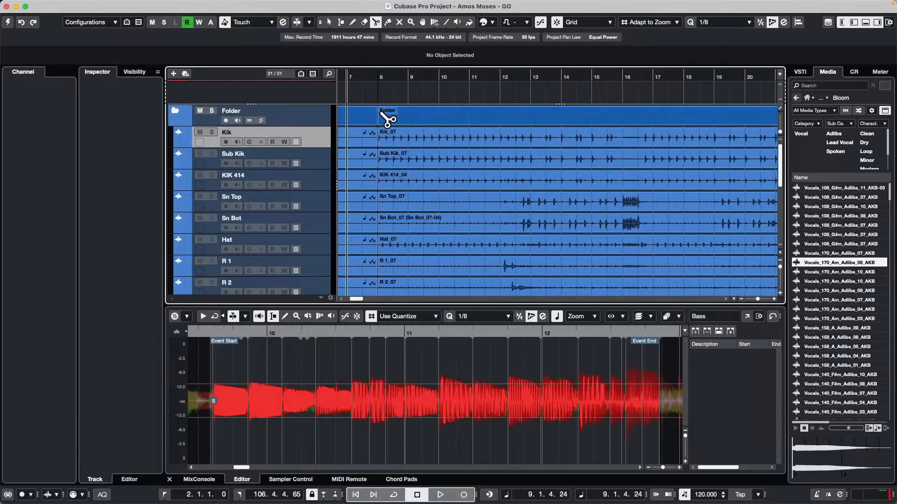
pyautogui.click(408, 116)
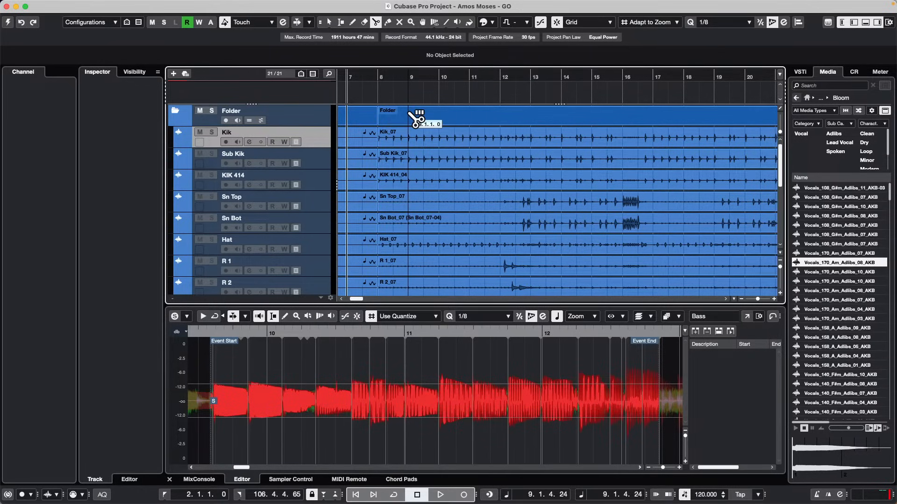
pyautogui.keyDown('alt'); pyautogui.click(414, 116); pyautogui.keyUp('alt')
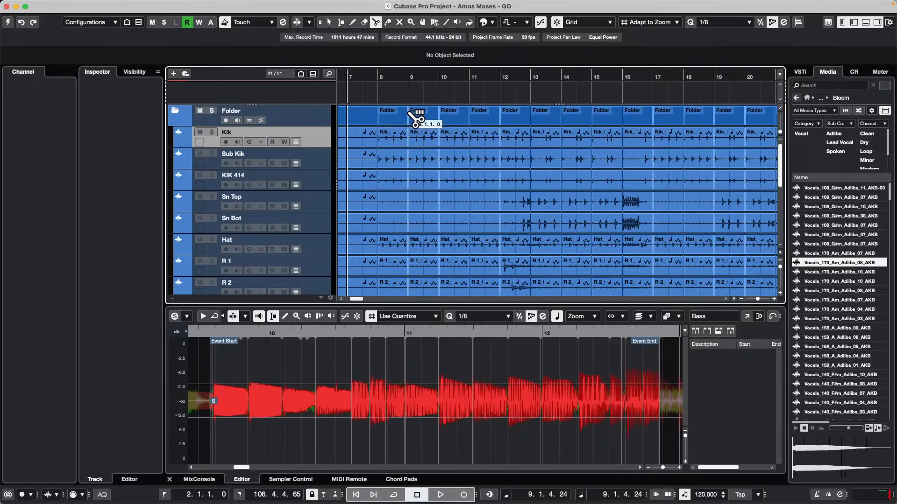
pyautogui.scroll(-4, 681, 222)
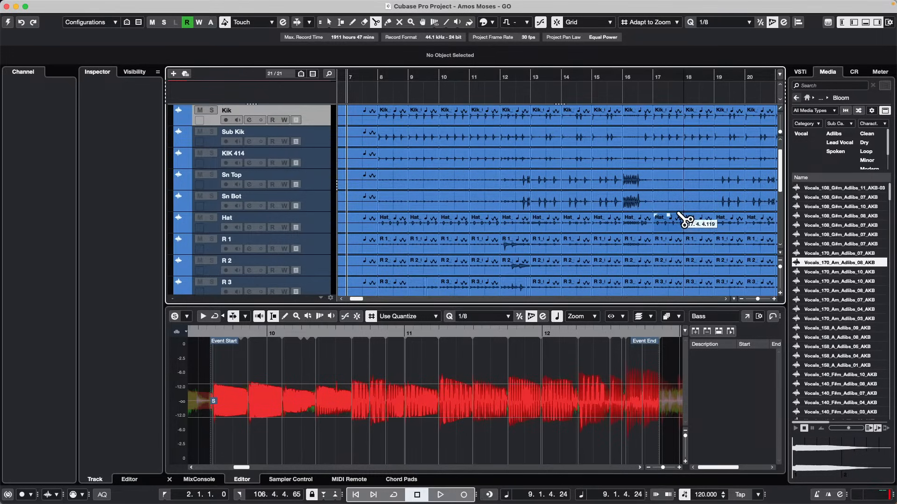
pyautogui.scroll(1, 682, 215)
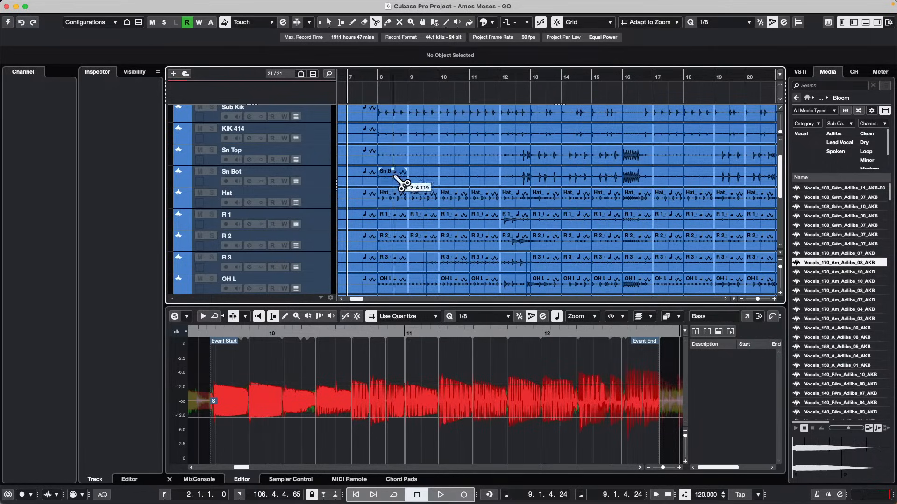
pyautogui.scroll(-5, 401, 182)
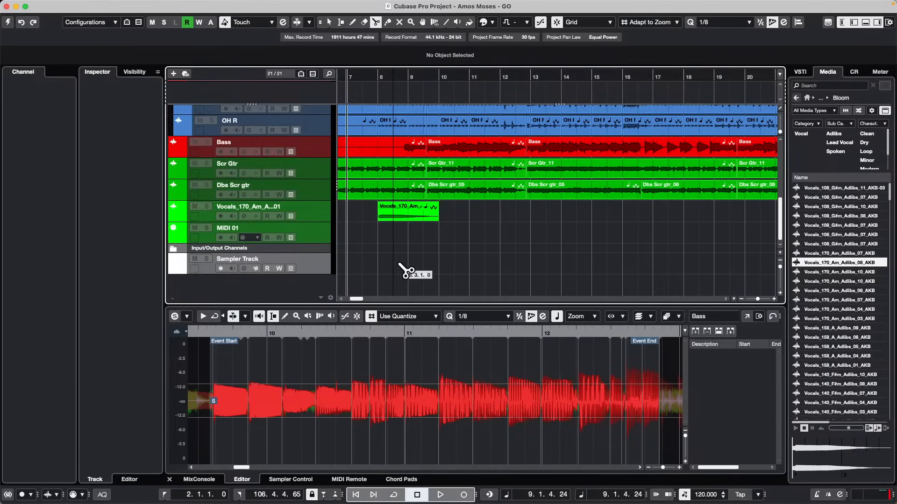
pyautogui.rightClick(387, 265)
pyautogui.click(386, 261)
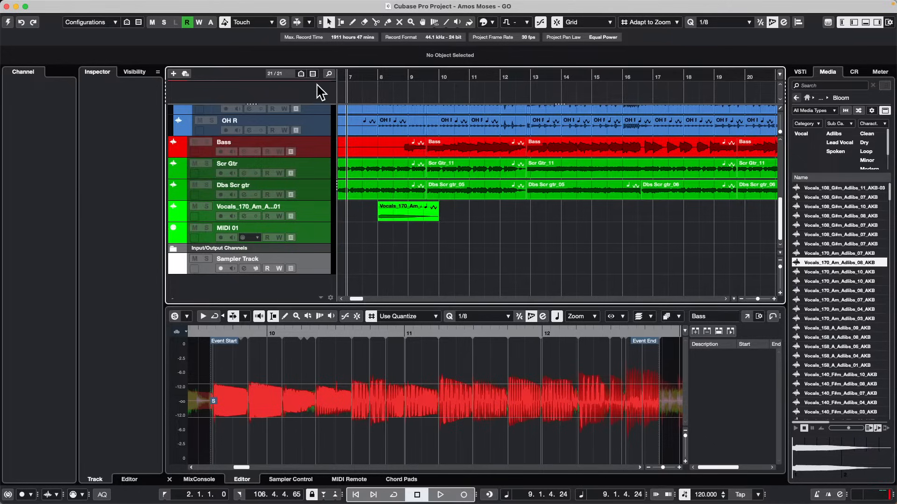
# Step: Open 'March 5 2024.cpr' from Recent Projects and activate it
pyautogui.click(61, 5)
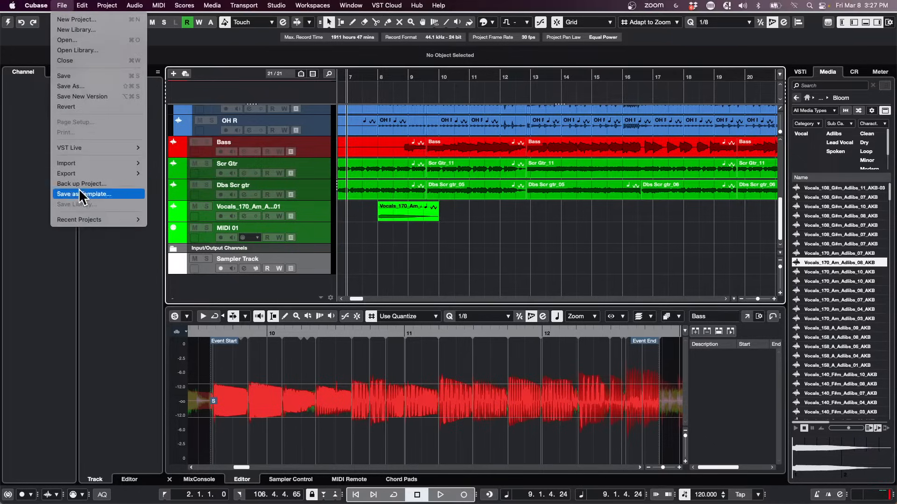
pyautogui.moveTo(88, 219)
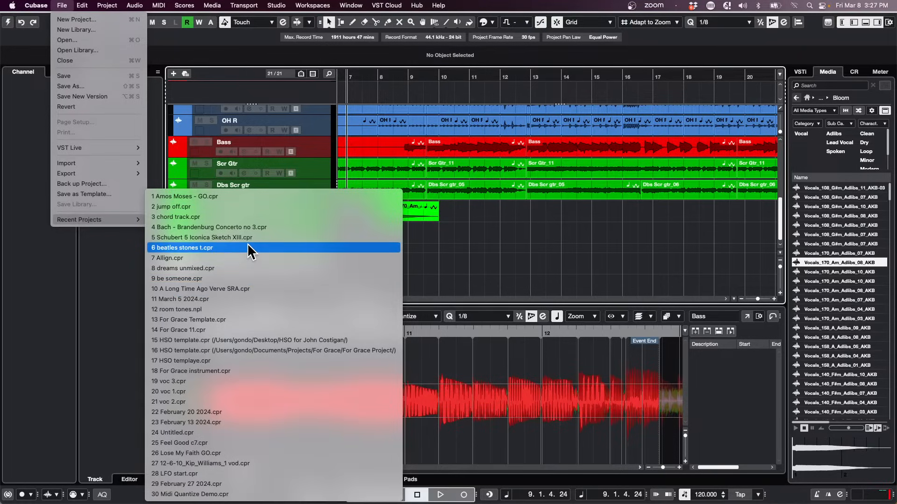
pyautogui.click(232, 298)
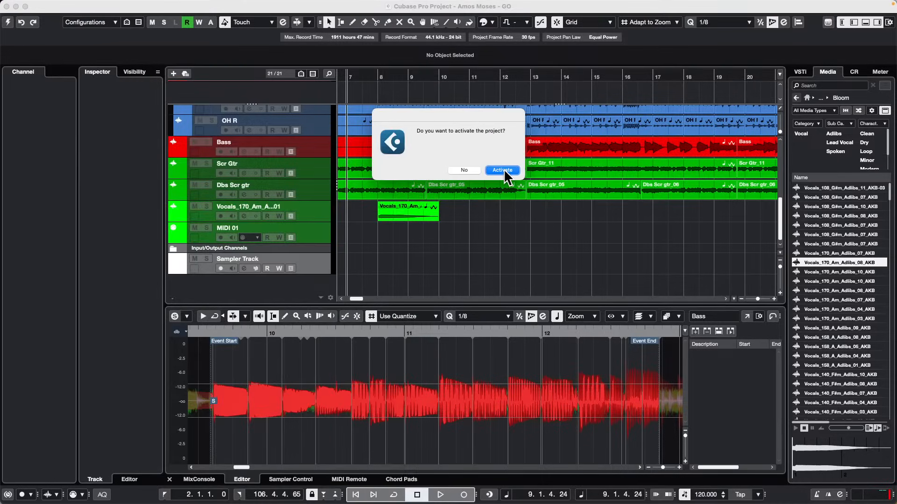
pyautogui.click(503, 169)
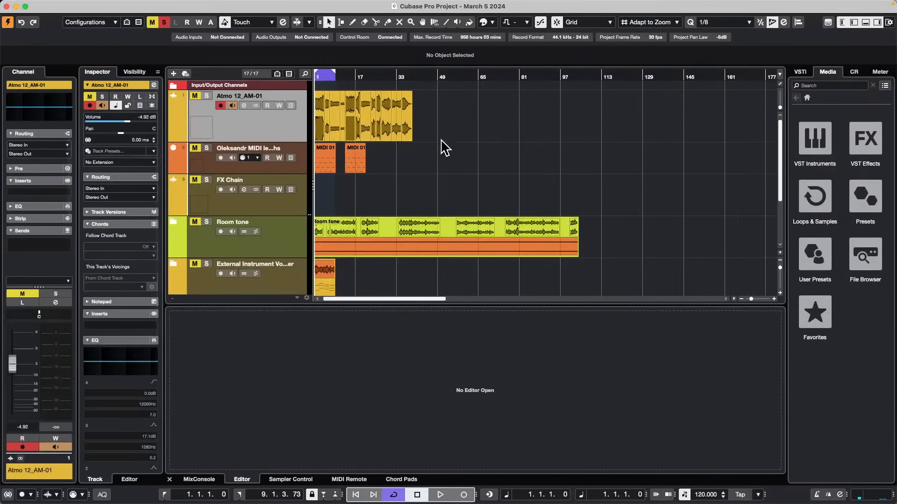
# Step: Open the second MIDI 01 part for editing, zoom in, and set the position to bar 12
pyautogui.doubleClick(356, 160)
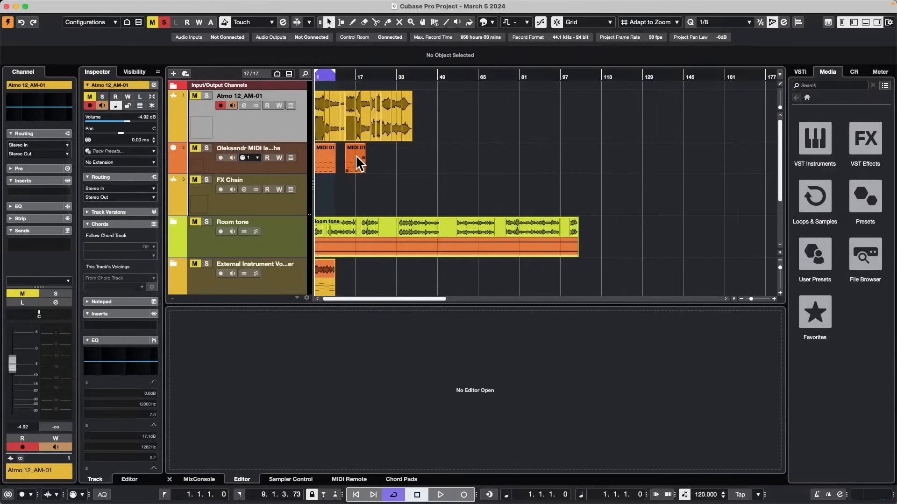
pyautogui.moveTo(363, 75); pyautogui.dragTo(330, 116)
pyautogui.moveTo(381, 128); pyautogui.dragTo(391, 155)
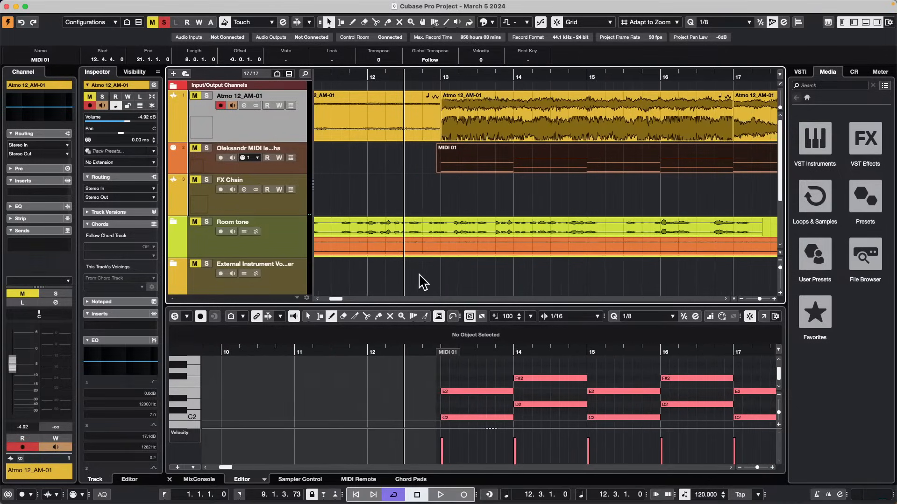
pyautogui.click(440, 353)
pyautogui.moveTo(440, 354)
pyautogui.mouseDown()
pyautogui.moveTo(424, 350)
pyautogui.moveTo(461, 344)
pyautogui.moveTo(444, 344)
pyautogui.mouseUp()
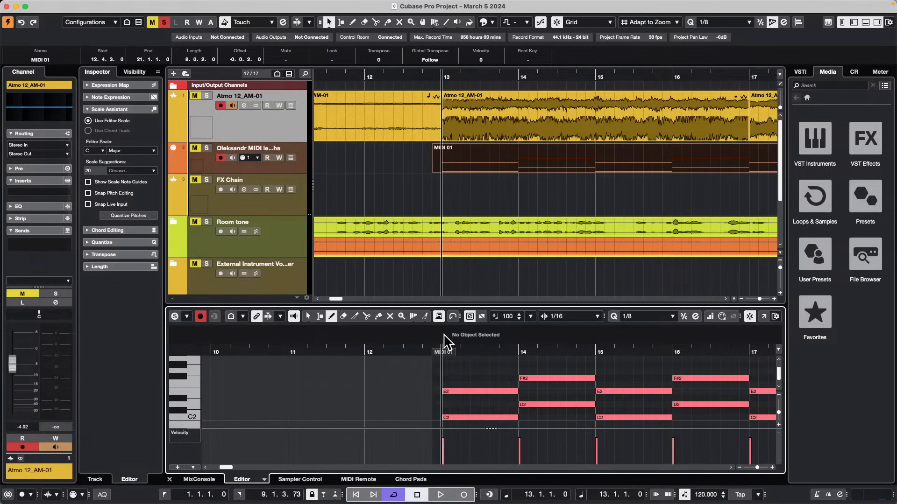
# Step: Browse the top menus to show the MIDI menu's Logical Editor submenu
pyautogui.click(238, 6)
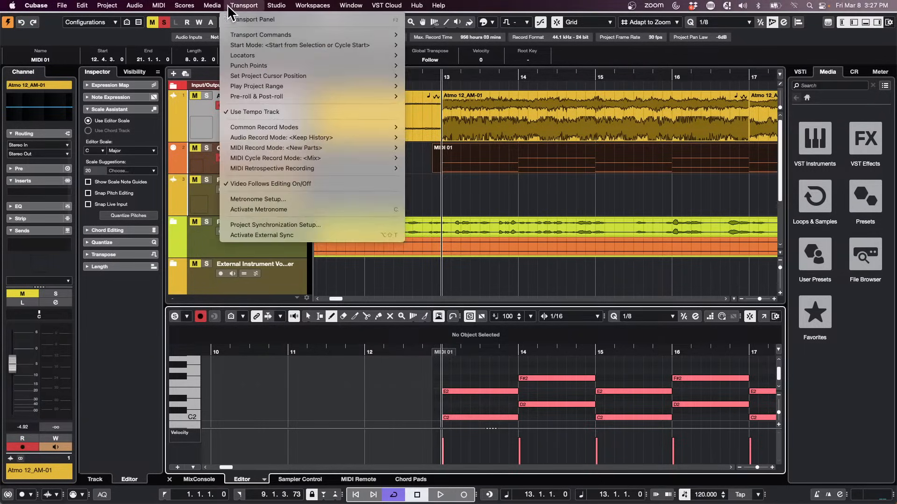
pyautogui.moveTo(225, 7)
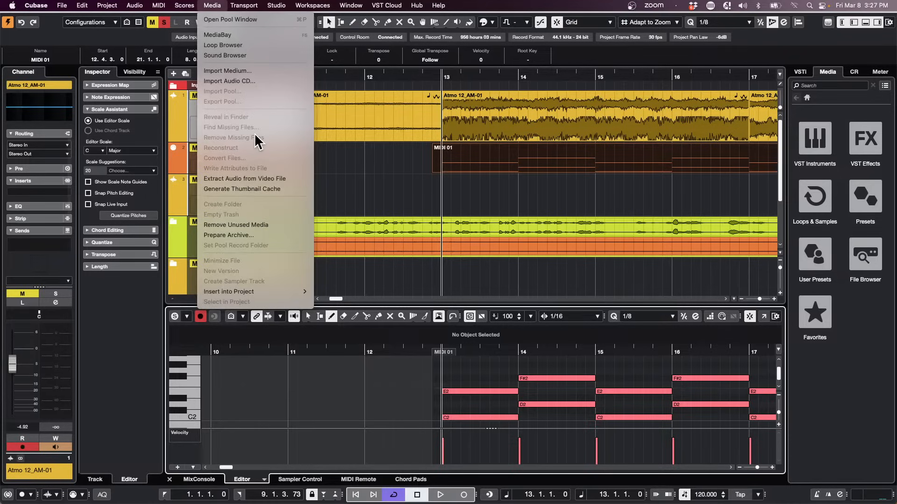
pyautogui.moveTo(161, 6)
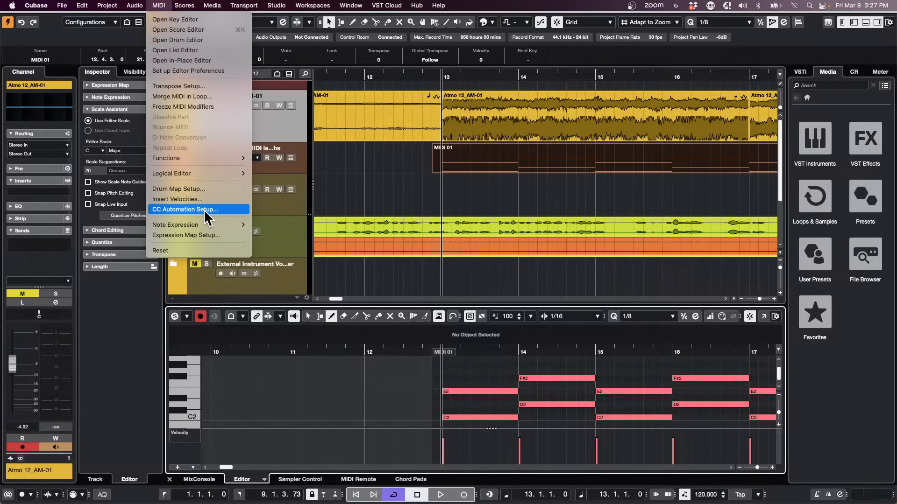
# Step: Open the Logical Editor setup window and its preset list
pyautogui.moveTo(187, 173)
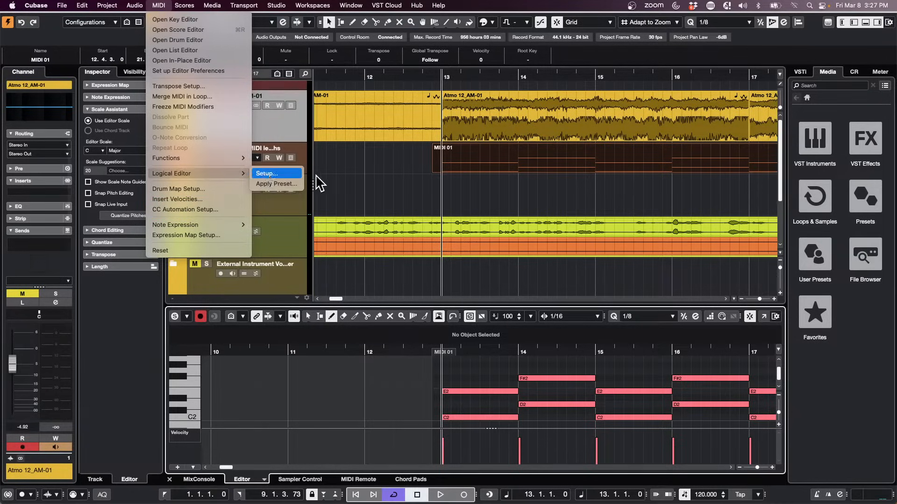
pyautogui.click(268, 174)
pyautogui.click(522, 33)
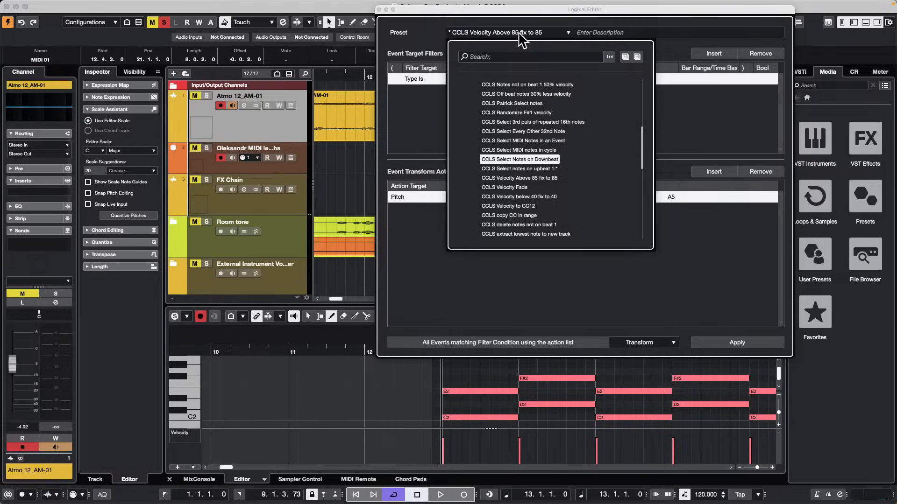
pyautogui.press('.')
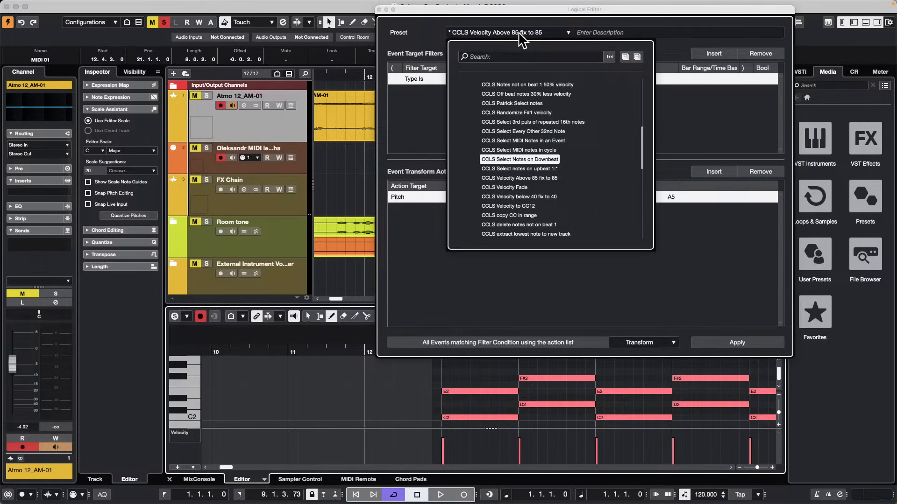
# Step: Search presets for 'who', load the whole-notes user preset, and close the Logical Editor
pyautogui.click(484, 54)
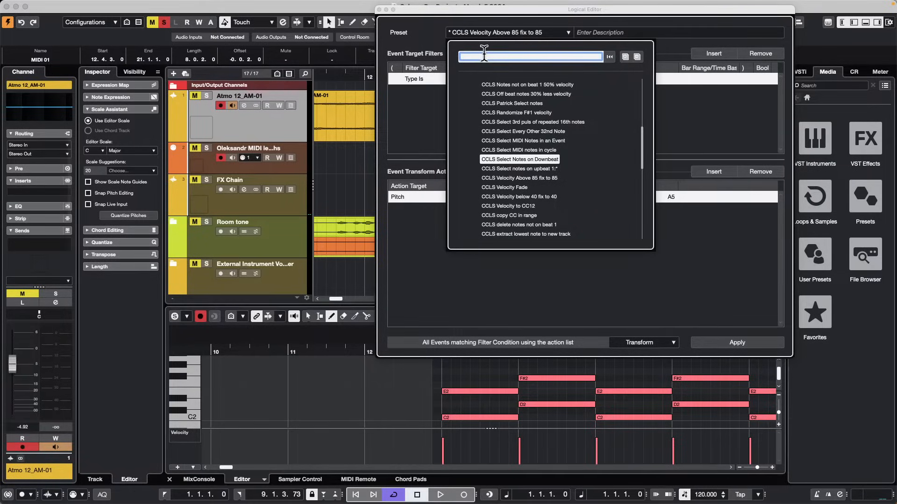
pyautogui.write('18')
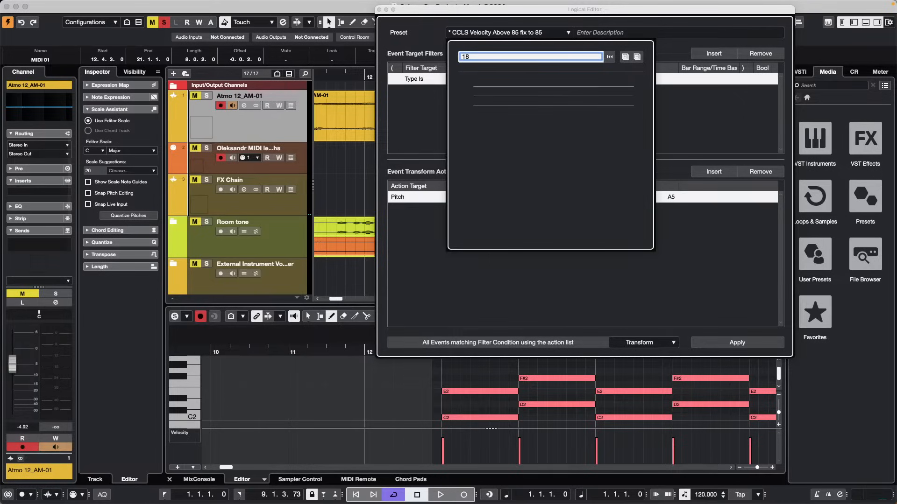
pyautogui.press('BackSpace')
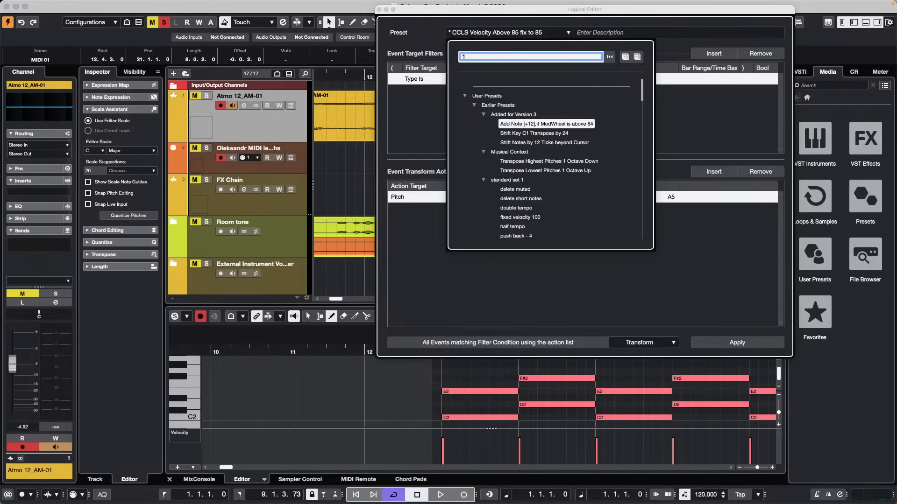
pyautogui.press('BackSpace')
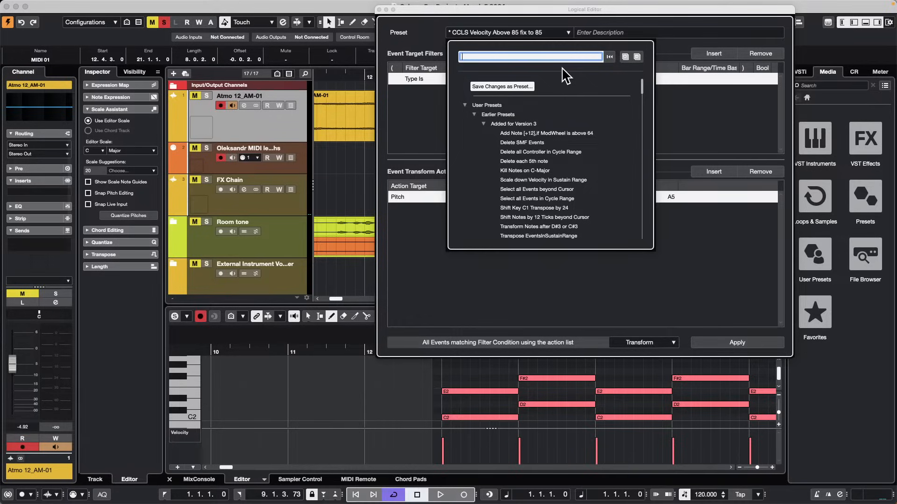
pyautogui.write('Sp')
pyautogui.press('BackSpace')
pyautogui.write('whole')
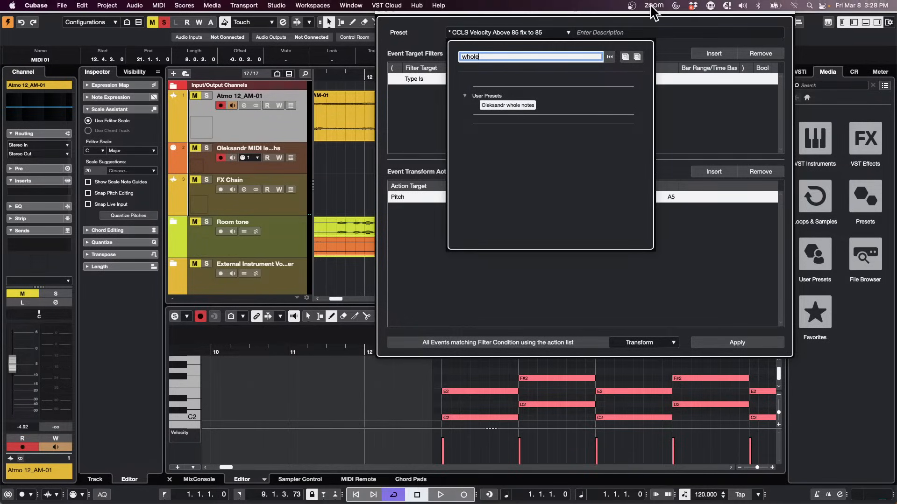
pyautogui.click(511, 105)
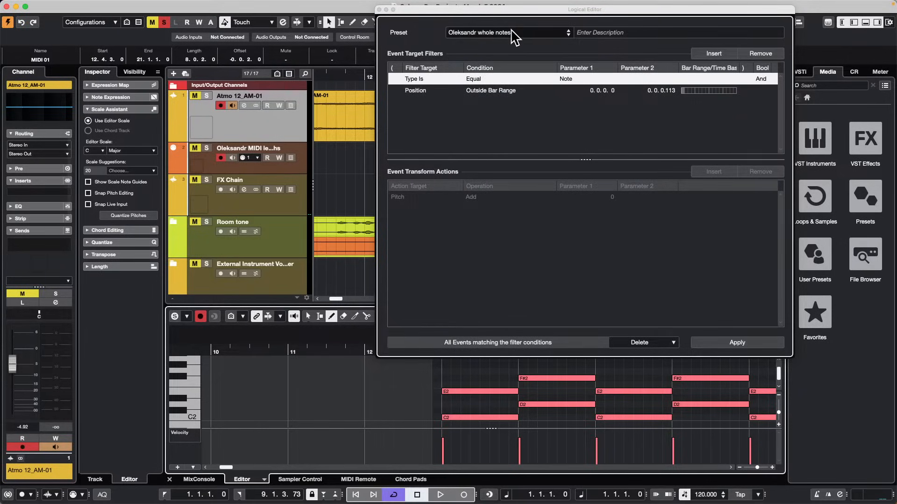
pyautogui.click(379, 9)
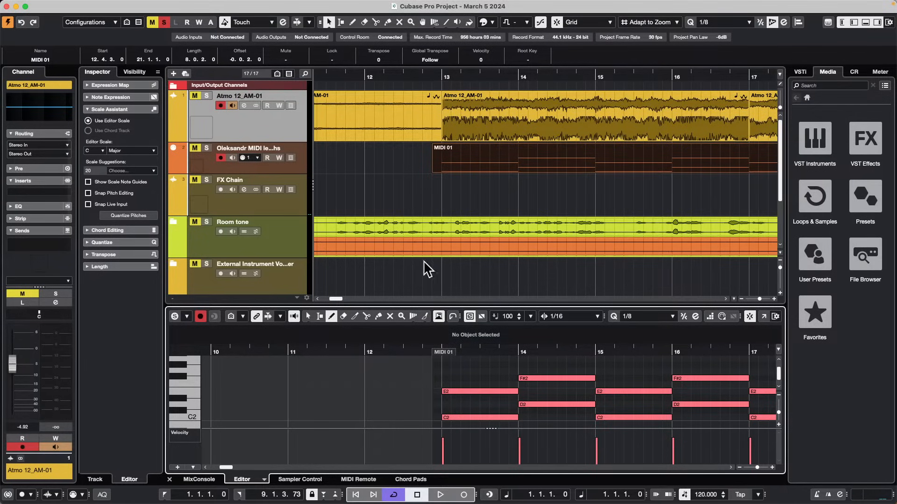
# Step: Open Key Commands from the Edit menu and move the dialog to the screen centre
pyautogui.click(82, 6)
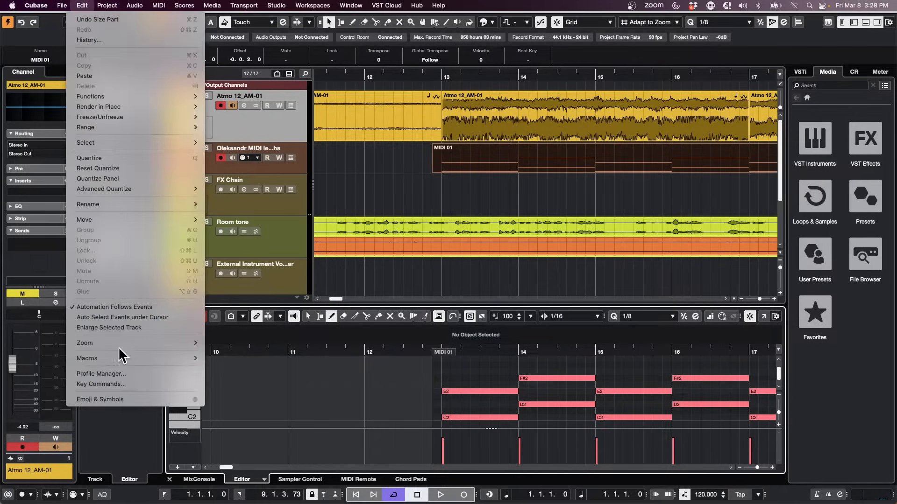
pyautogui.moveTo(119, 357)
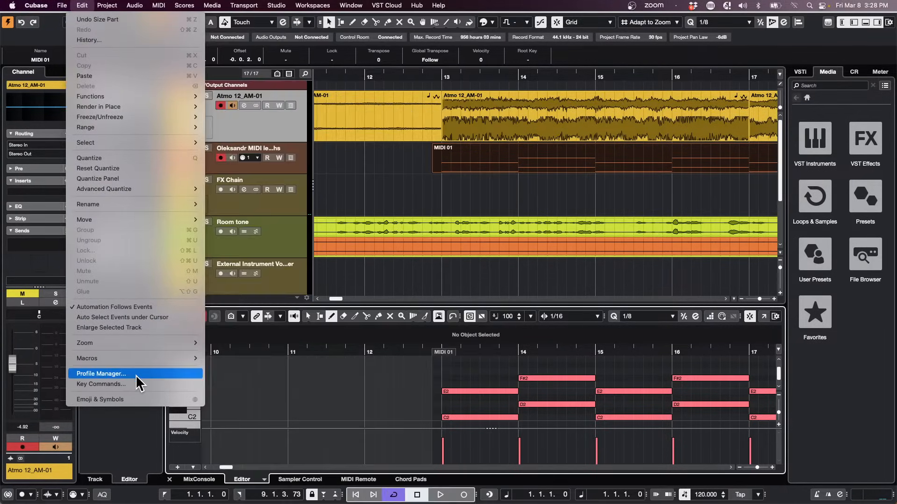
pyautogui.click(141, 385)
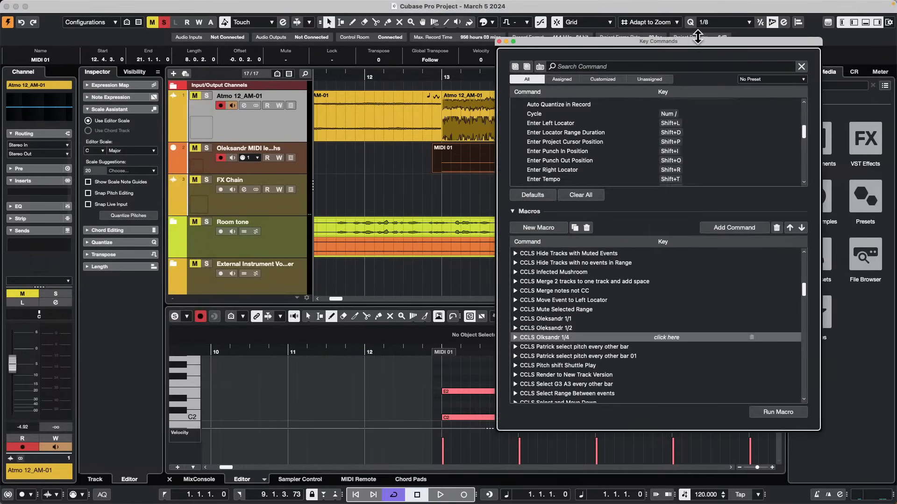
pyautogui.moveTo(603, 38)
pyautogui.mouseDown()
pyautogui.moveTo(315, 38)
pyautogui.moveTo(156, 27)
pyautogui.mouseUp()
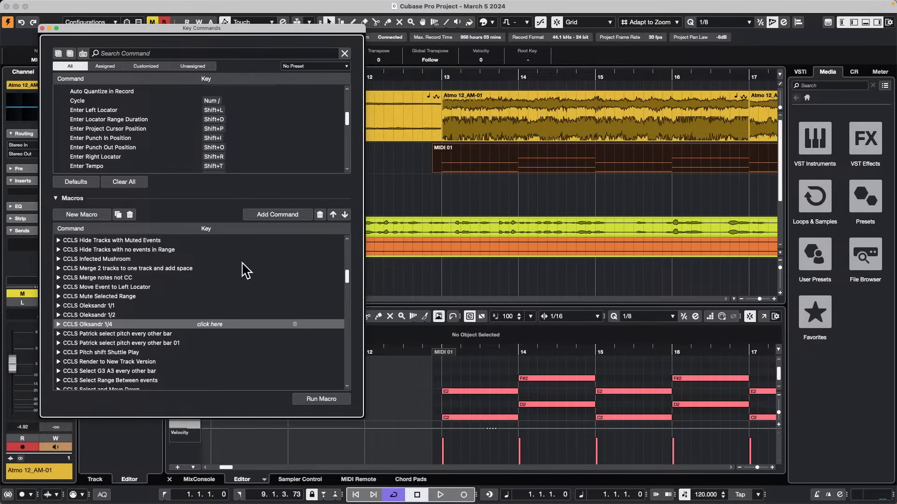
# Step: Expand the quarter-note and 'Whole Note to Split into 1/8th notes' macros and make the dialog taller
pyautogui.click(58, 323)
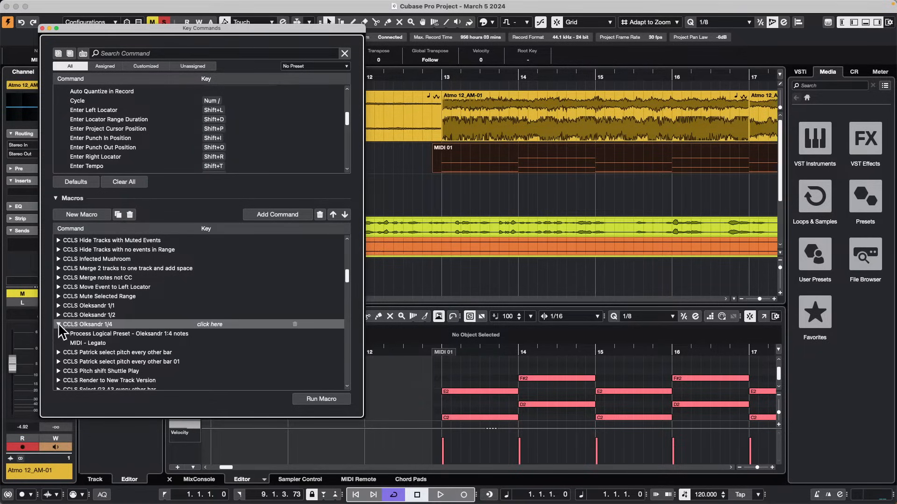
pyautogui.scroll(-4, 111, 305)
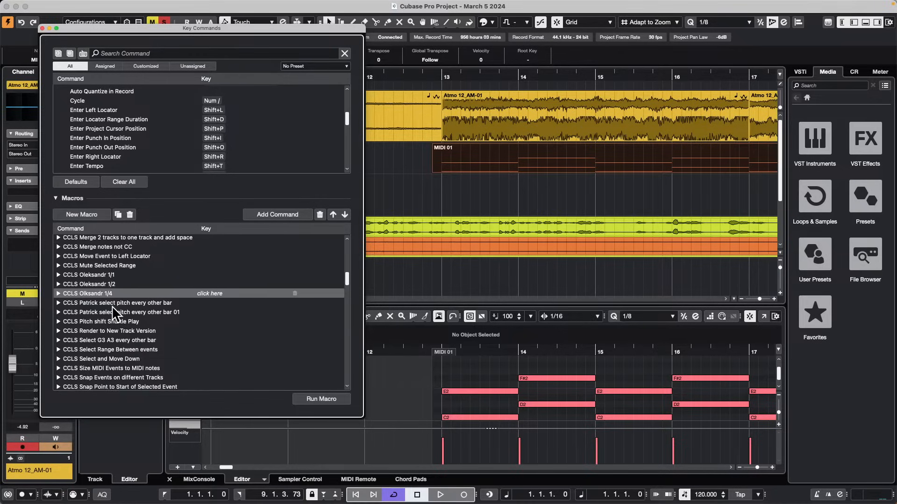
pyautogui.scroll(-4, 111, 305)
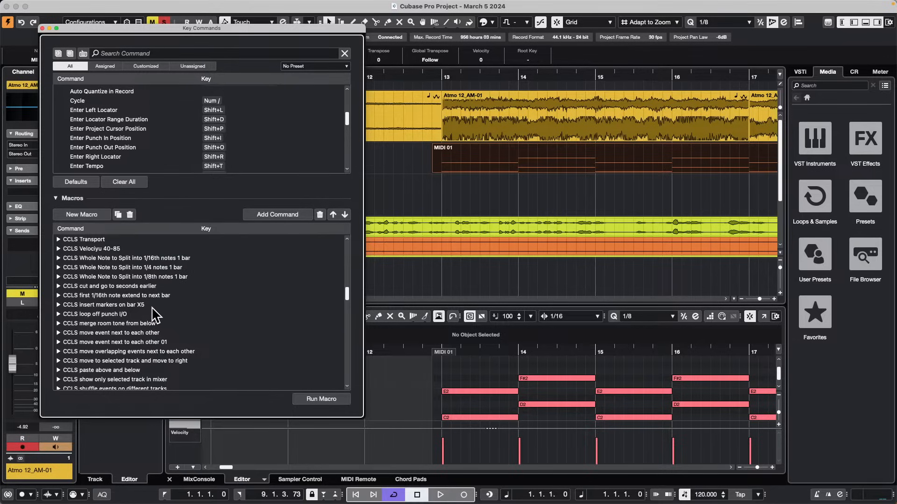
pyautogui.click(59, 276)
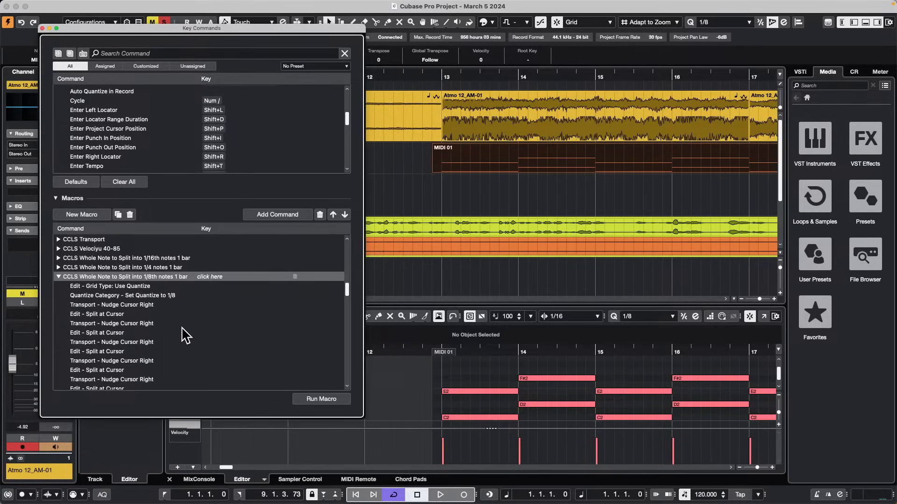
pyautogui.scroll(-5, 183, 331)
pyautogui.scroll(4, 185, 333)
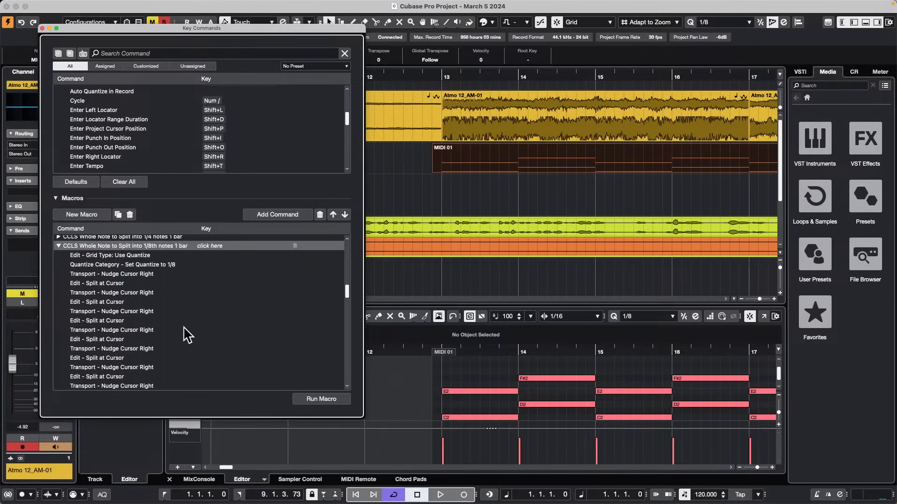
pyautogui.scroll(-3, 196, 301)
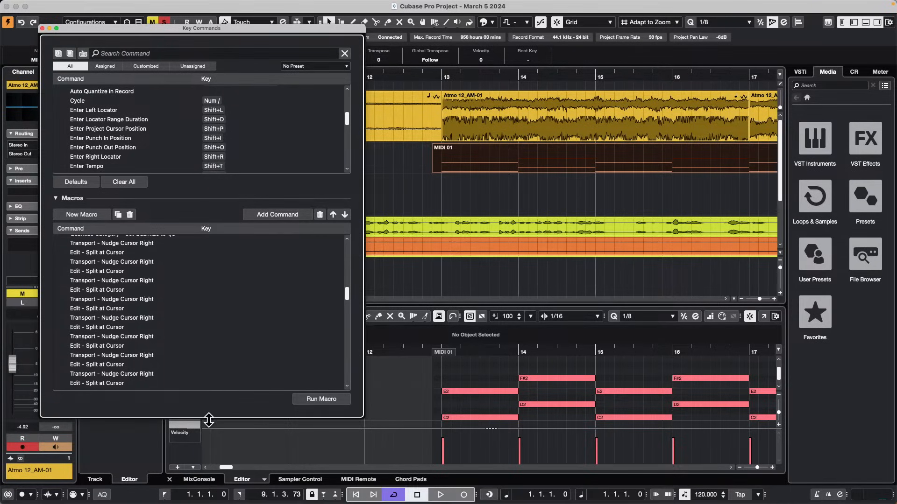
pyautogui.moveTo(209, 419); pyautogui.dragTo(209, 498)
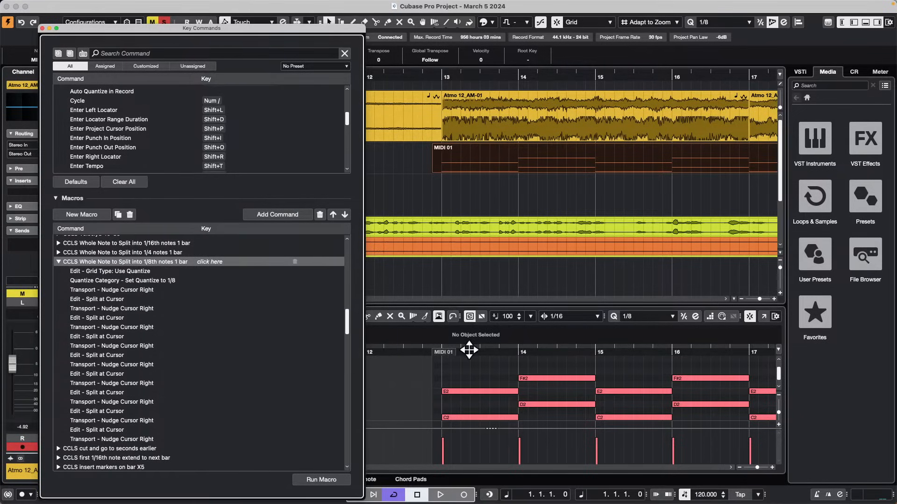
# Step: With the cursor at bar 13, run the 1/8th split macro, then the 1/4 split for bar 14
pyautogui.moveTo(468, 350); pyautogui.dragTo(442, 350)
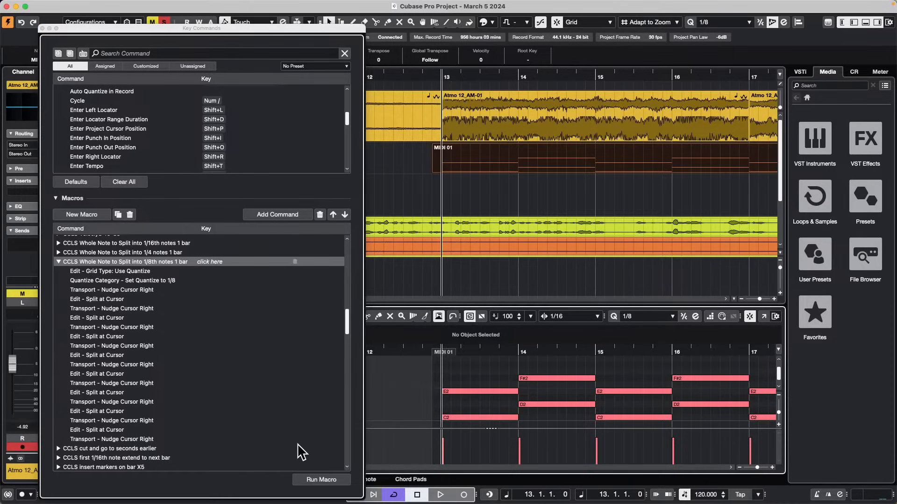
pyautogui.click(310, 482)
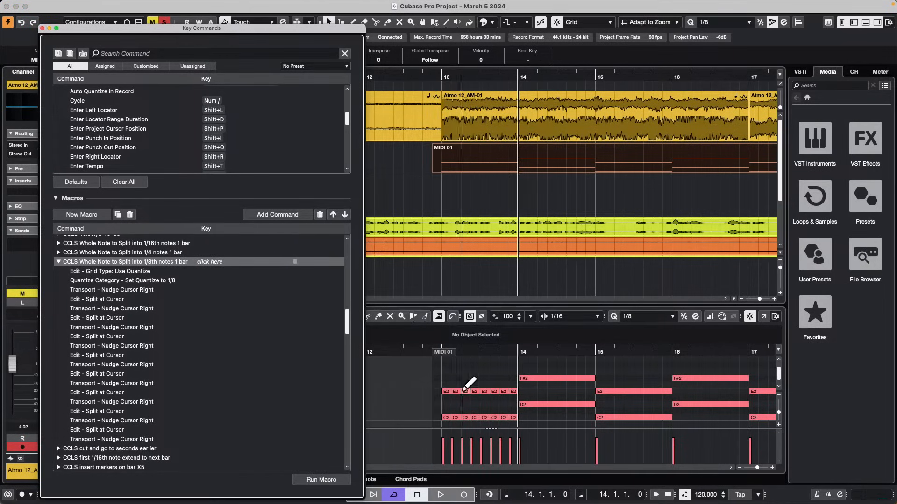
pyautogui.click(58, 251)
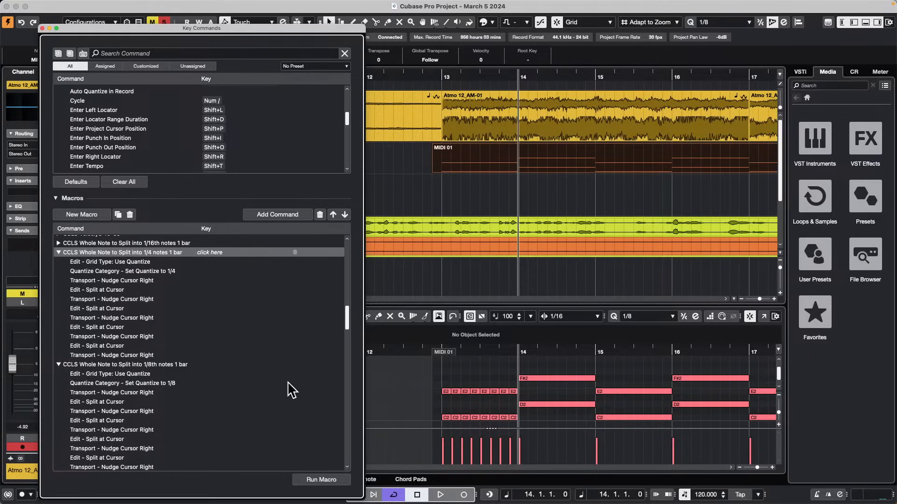
pyautogui.click(322, 481)
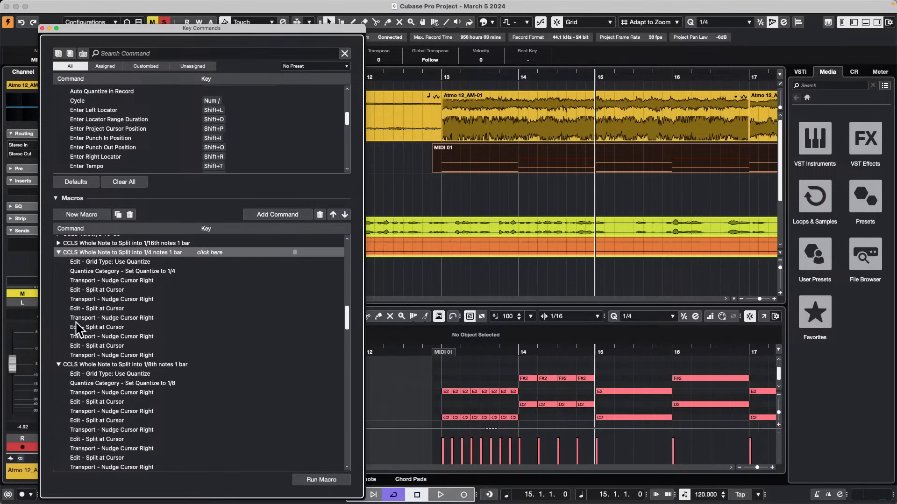
# Step: Run the 1/16th-note split macro on bar 15 and close Key Commands
pyautogui.scroll(2, 78, 325)
pyautogui.click(56, 288)
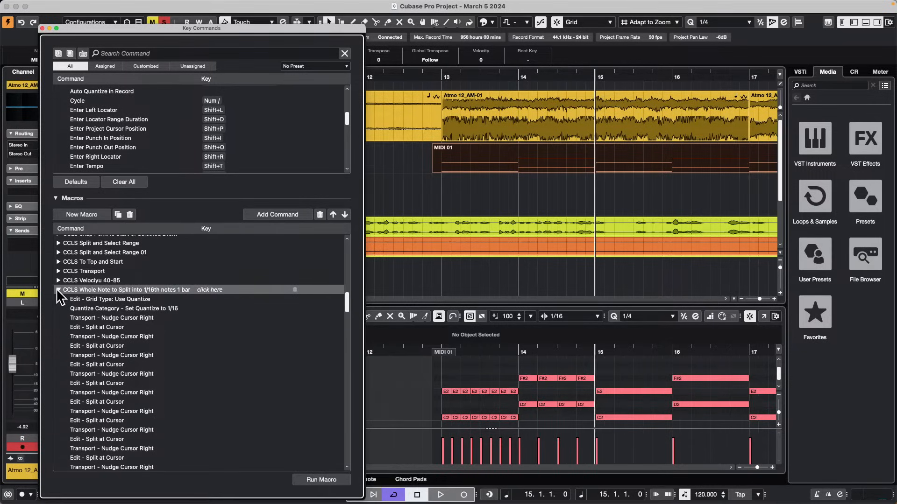
pyautogui.scroll(-8, 214, 332)
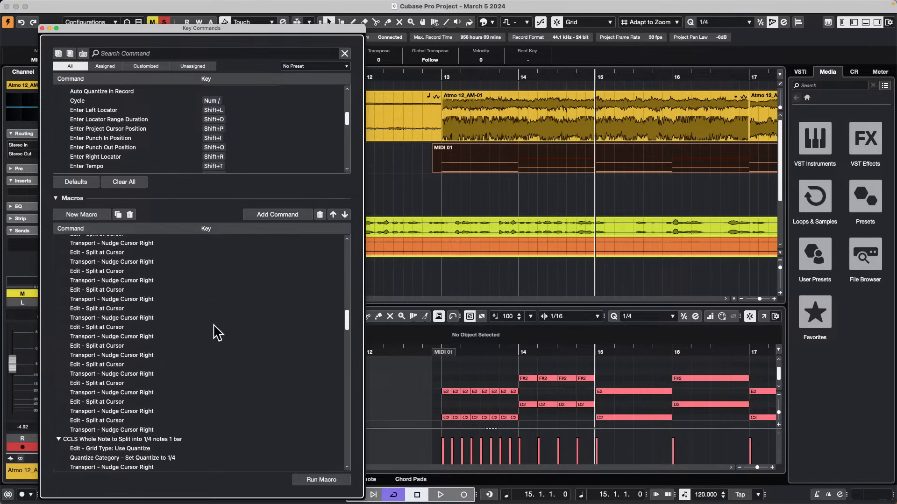
pyautogui.scroll(8, 215, 332)
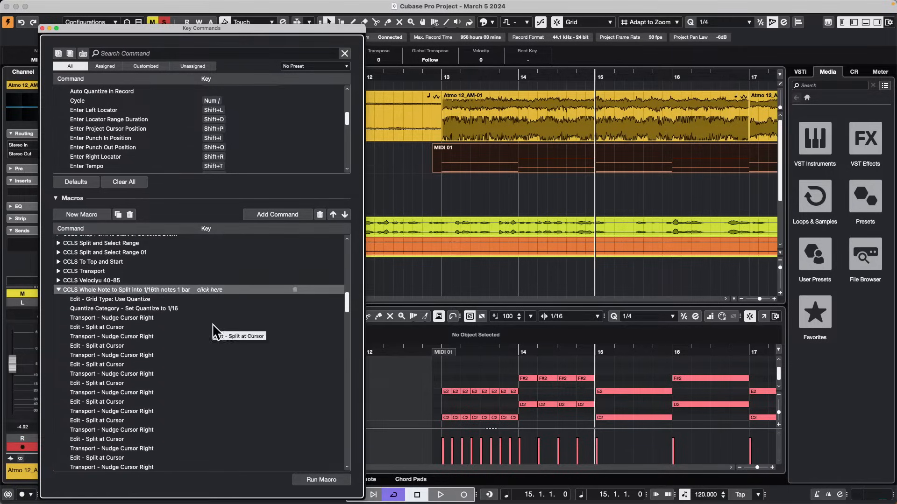
pyautogui.click(321, 480)
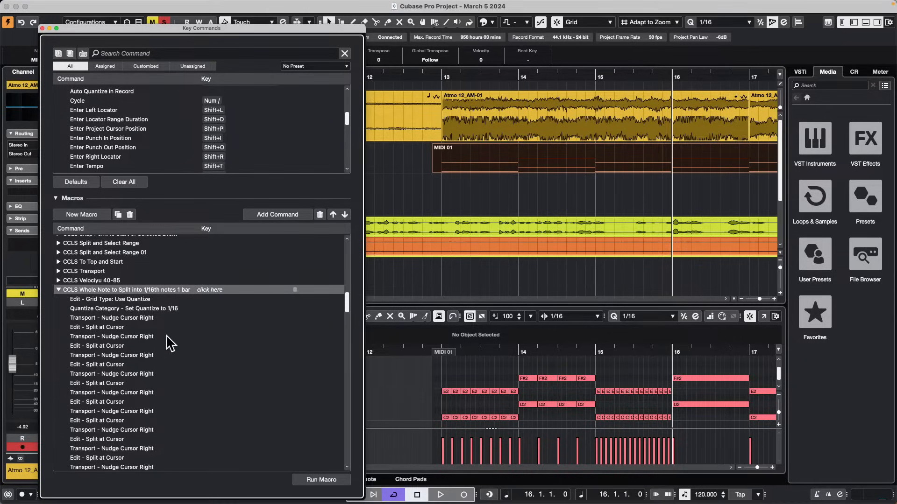
pyautogui.scroll(-2, 169, 340)
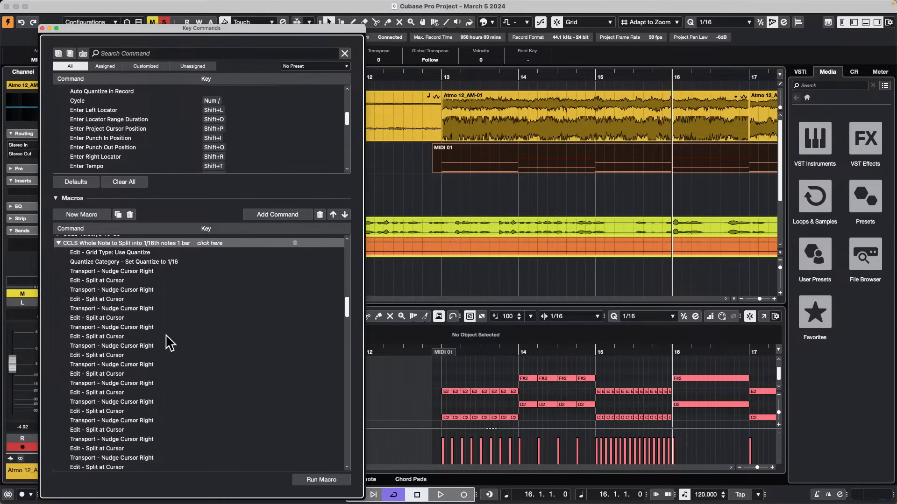
pyautogui.click(42, 28)
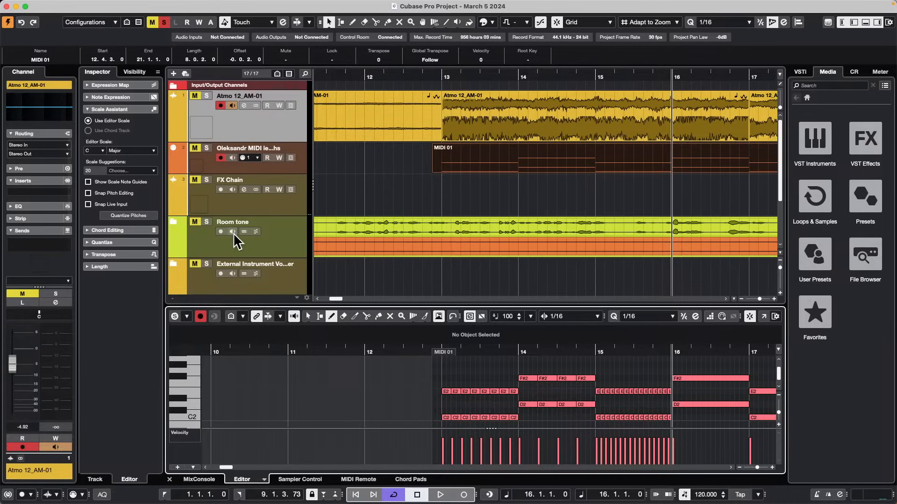
# Step: Expand the Room tone folder and select the dialog track and its audio event
pyautogui.click(172, 224)
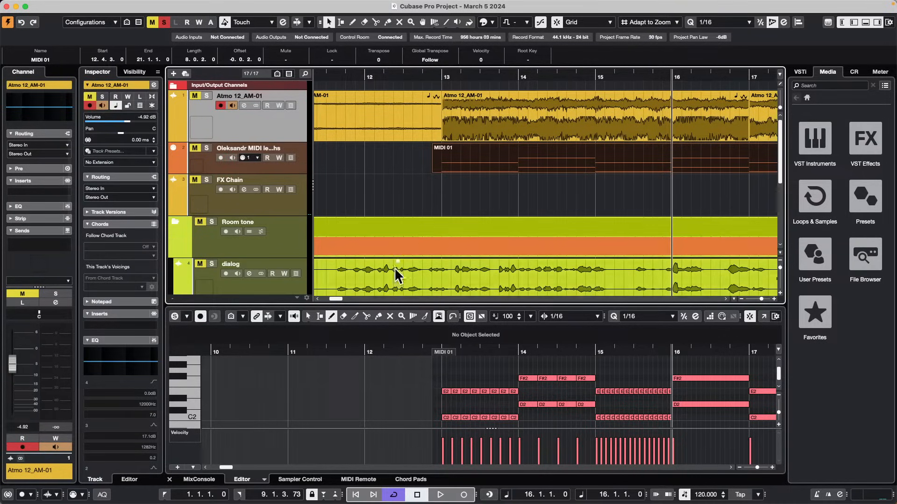
pyautogui.click(287, 293)
pyautogui.scroll(-5, 402, 238)
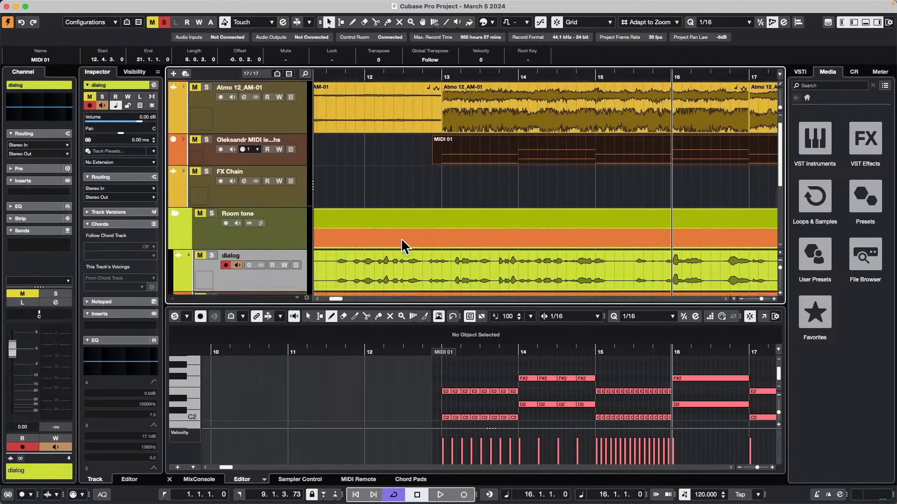
pyautogui.scroll(2, 401, 237)
pyautogui.scroll(3, 402, 244)
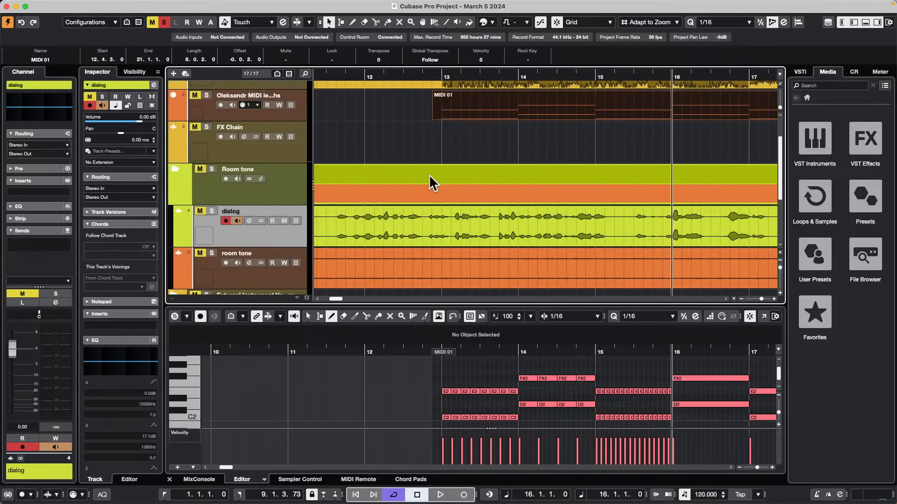
pyautogui.click(374, 226)
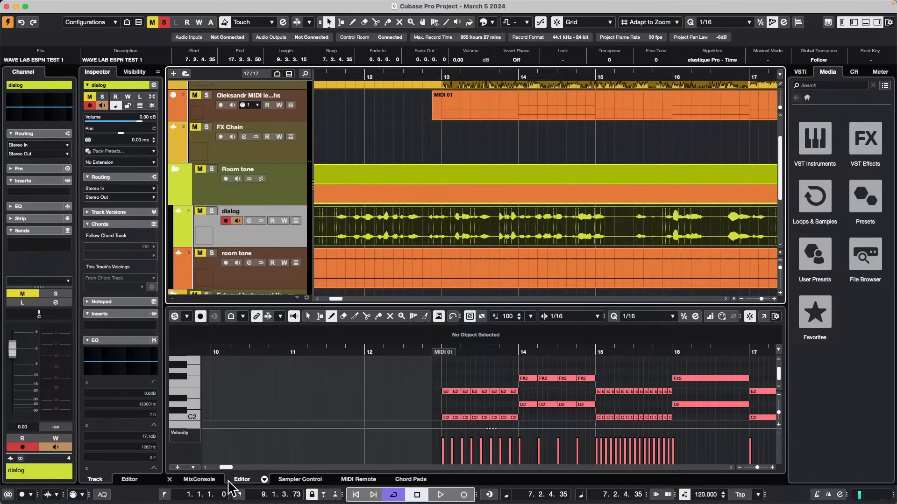
# Step: Show the MixConsole and switch the FX Chain channel to the Stereo Combined Panner
pyautogui.click(200, 479)
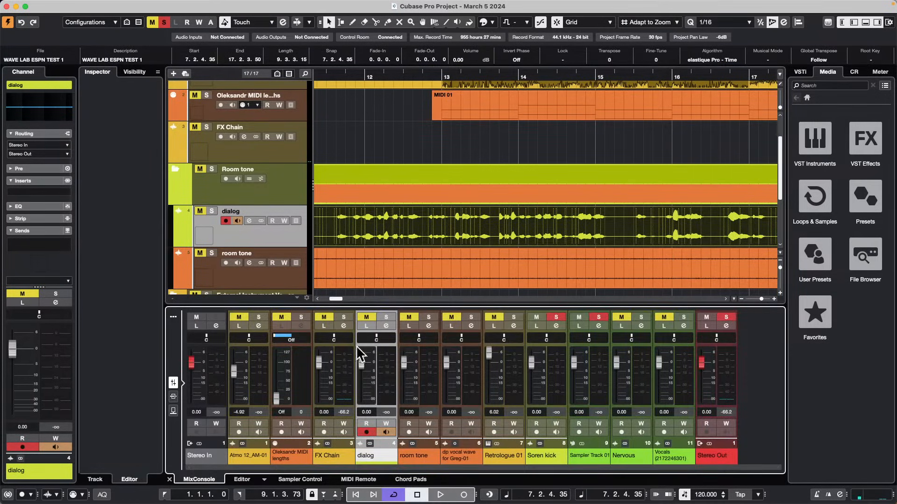
pyautogui.click(326, 340)
pyautogui.click(337, 335)
pyautogui.rightClick(338, 334)
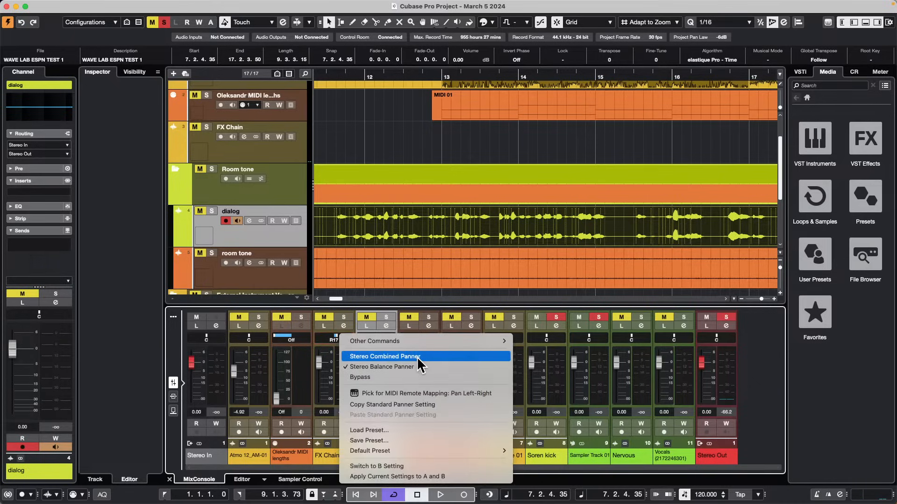
pyautogui.click(388, 356)
pyautogui.click(365, 334)
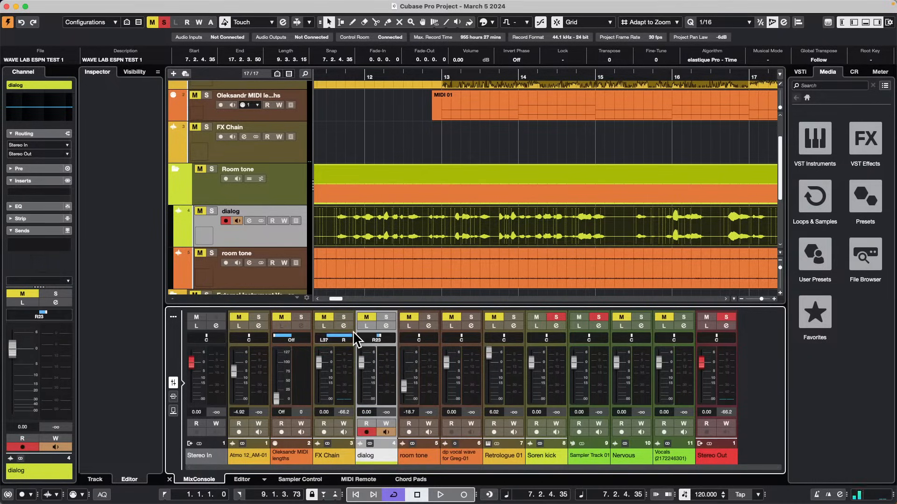
# Step: Select the FX Chain channel and bring up its pan control's options, panned to R64
pyautogui.scroll(5, 354, 332)
pyautogui.scroll(-8, 357, 333)
pyautogui.scroll(5, 358, 333)
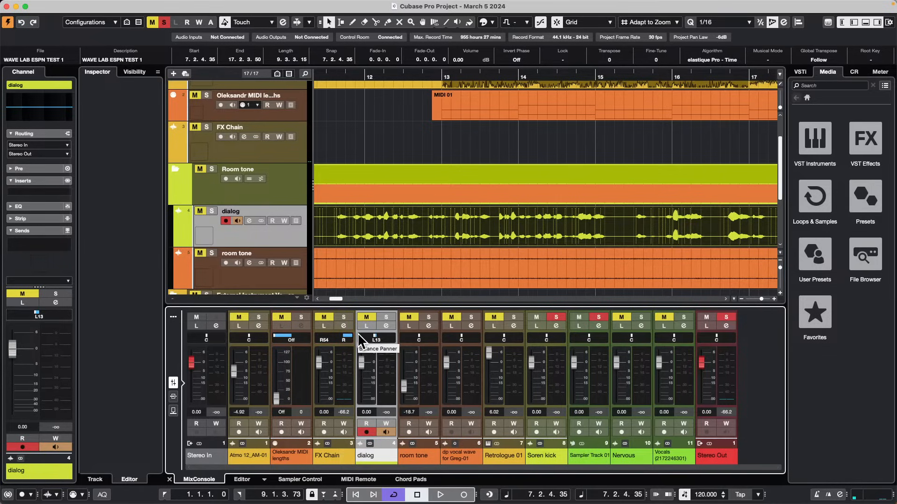
pyautogui.scroll(4, 357, 332)
pyautogui.click(341, 379)
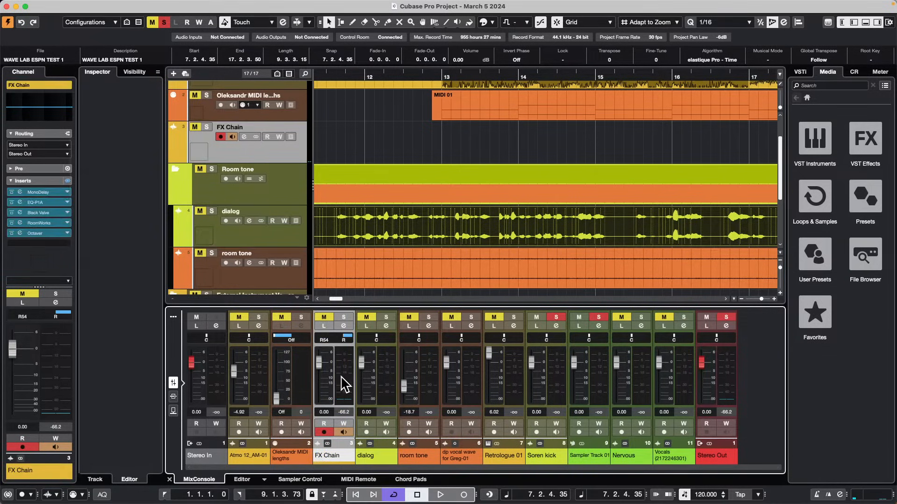
pyautogui.rightClick(346, 338)
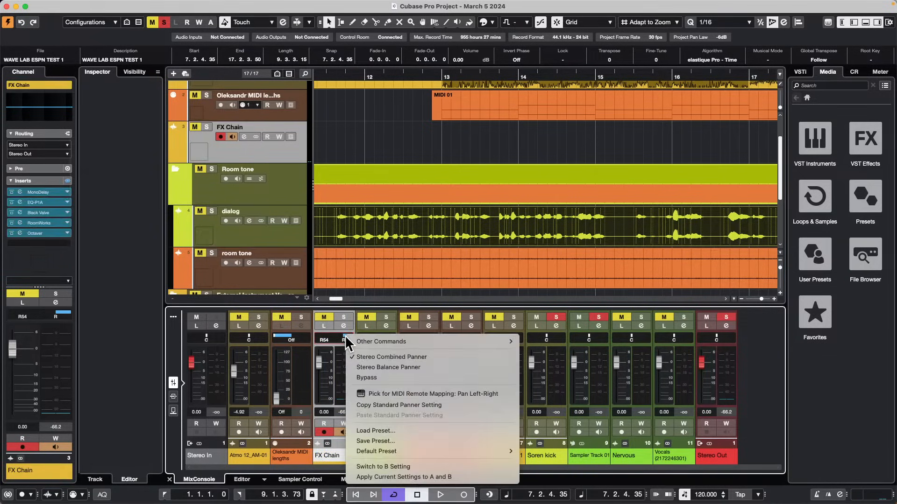
# Step: Pick FX Chain's Pan Left-Right for MIDI Remote and apply it to a nanoKONTROL2 knob
pyautogui.click(492, 395)
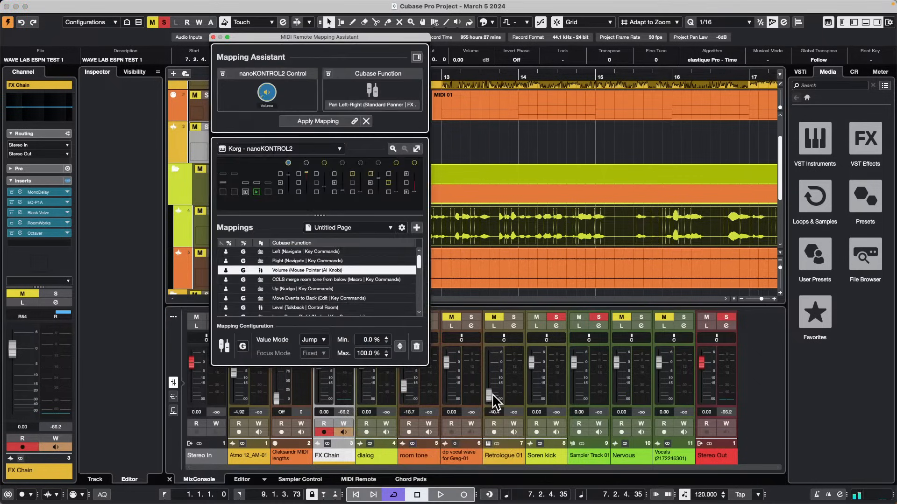
pyautogui.click(320, 121)
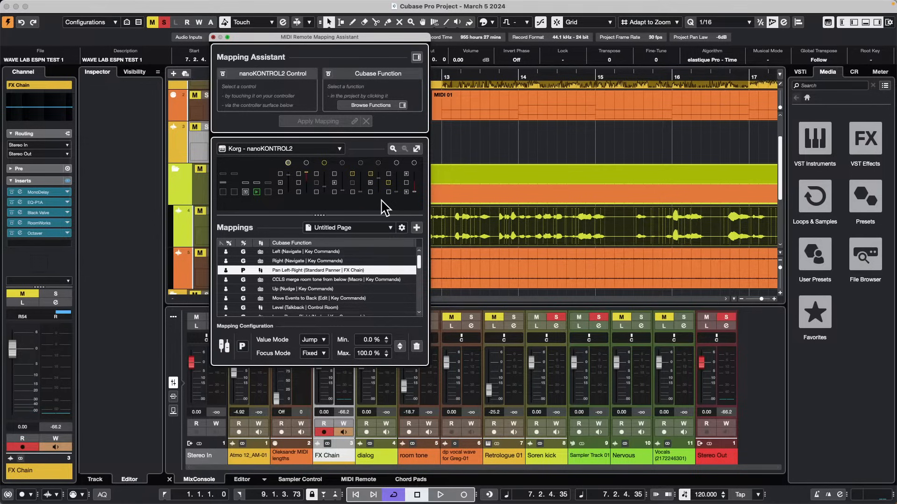
pyautogui.click(213, 37)
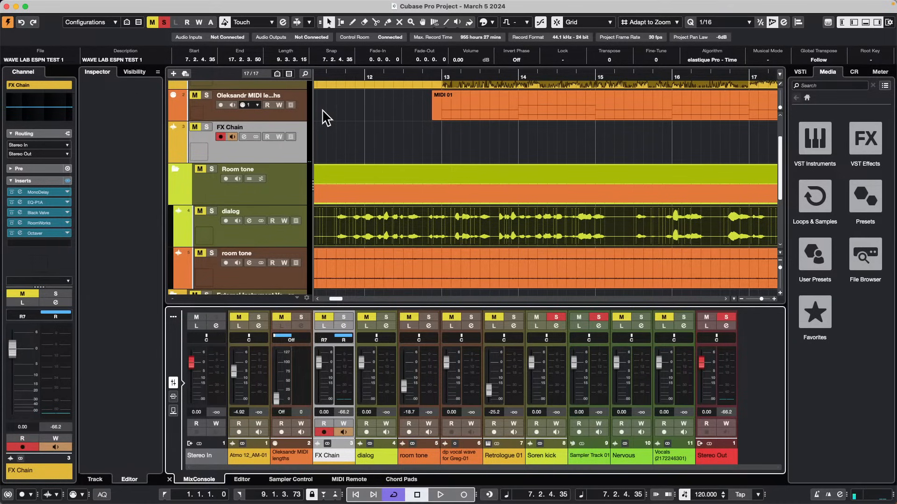
pyautogui.rightClick(337, 335)
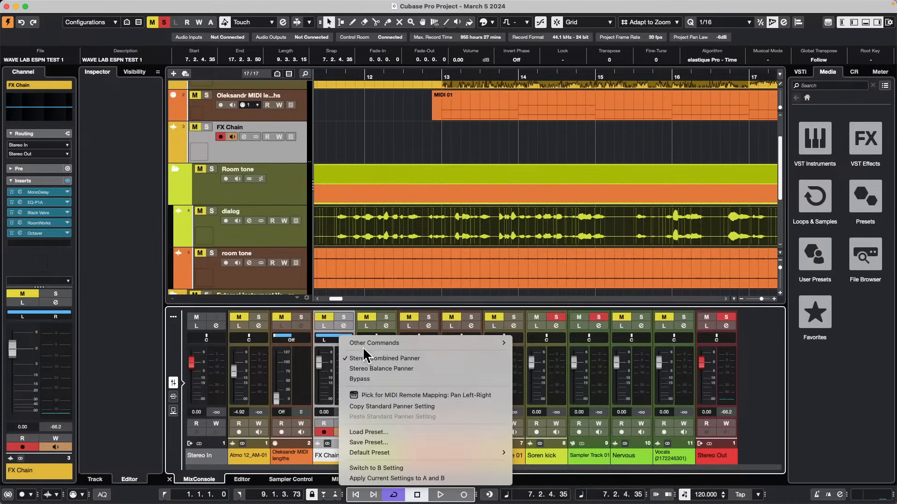
pyautogui.click(394, 395)
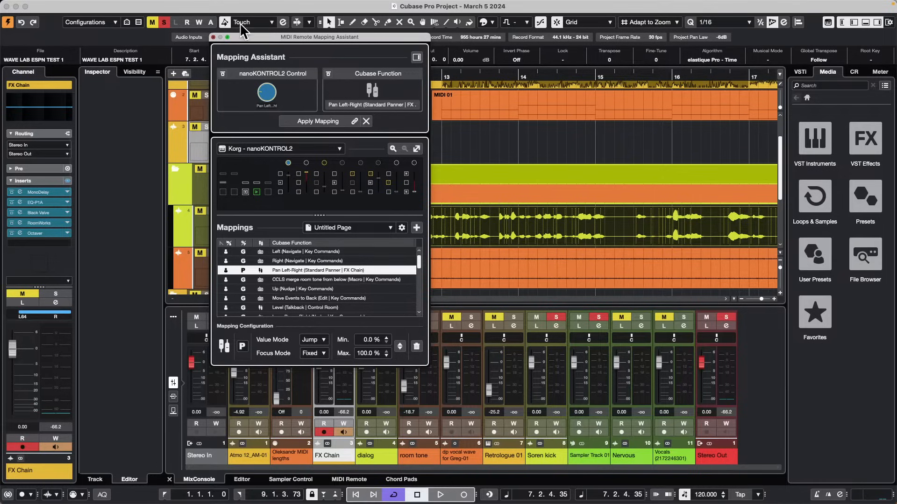
pyautogui.click(213, 37)
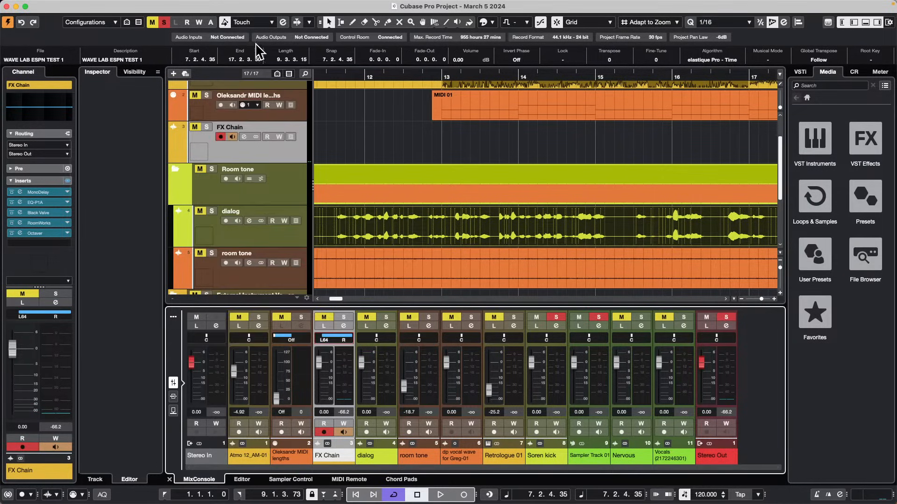
# Step: Open the pan knob's Mapping Assistant with the Functions Browser, expand Selected Track, and move it right
pyautogui.click(358, 479)
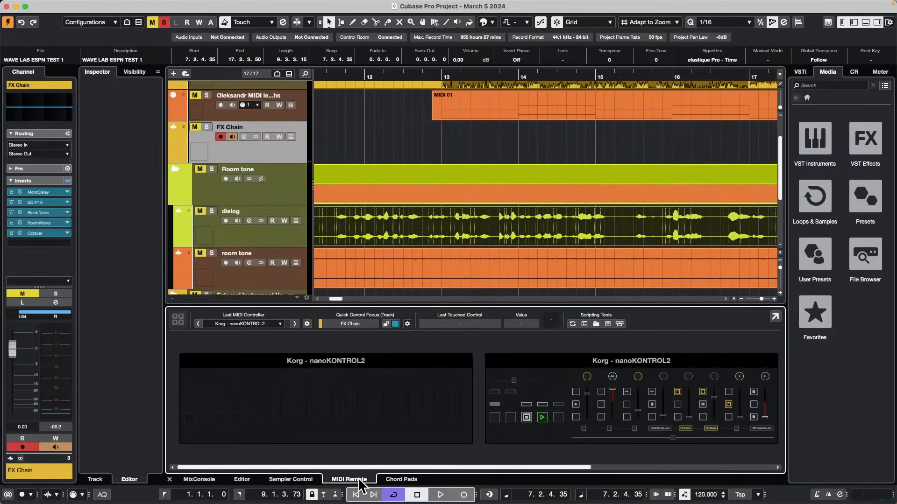
pyautogui.click(572, 372)
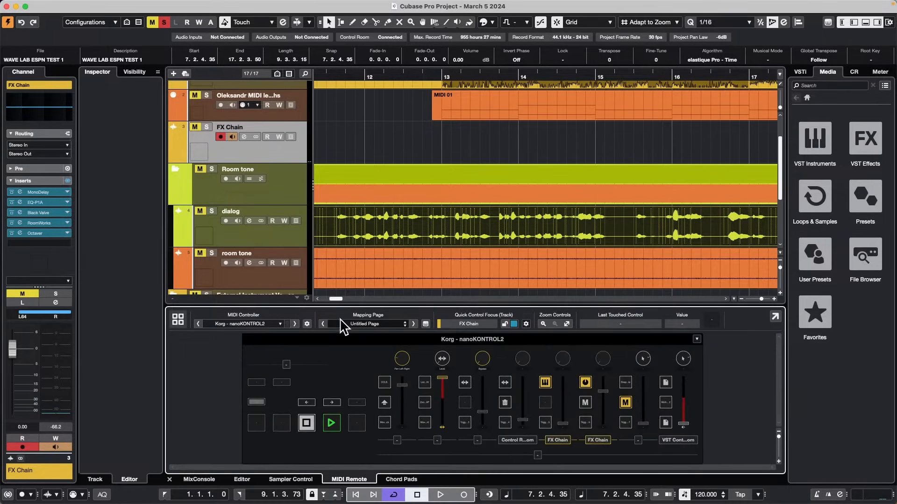
pyautogui.doubleClick(402, 359)
pyautogui.click(417, 57)
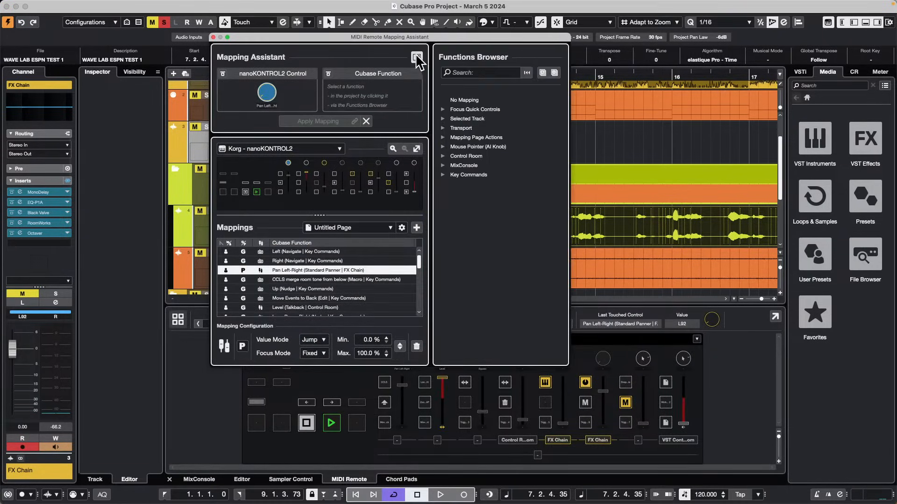
pyautogui.click(443, 119)
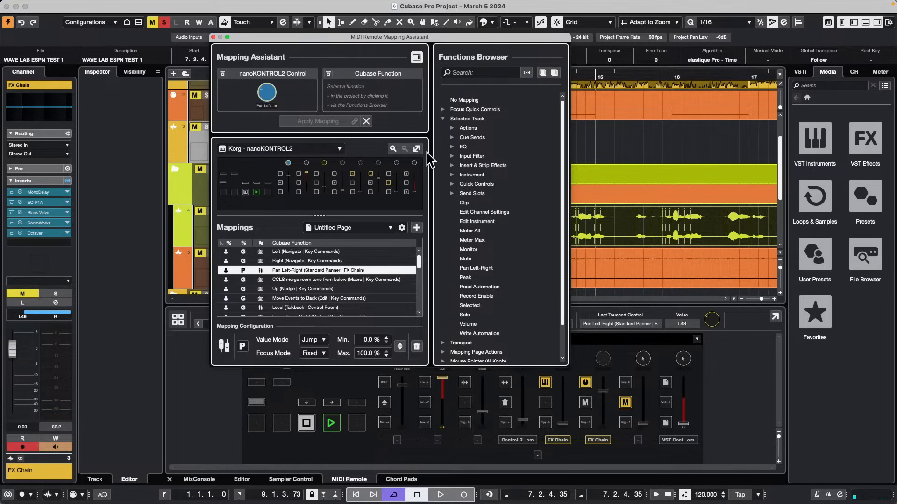
pyautogui.moveTo(373, 35); pyautogui.dragTo(643, 33)
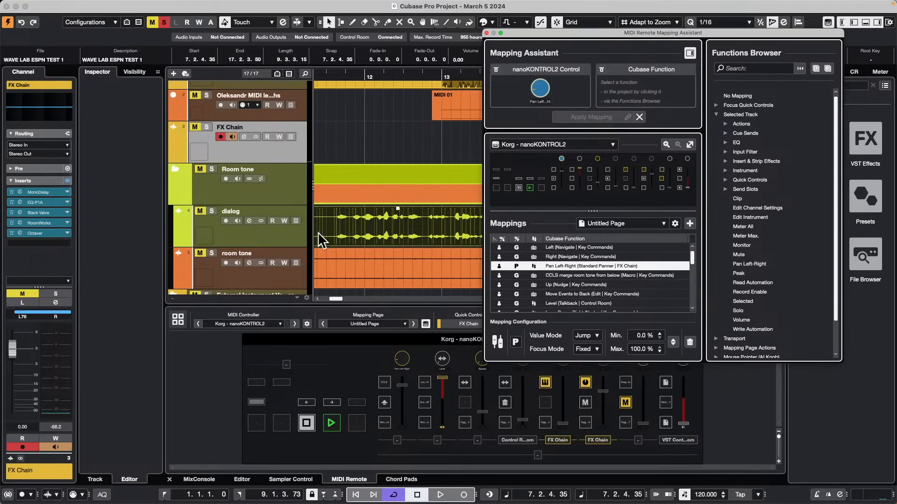
# Step: Switch the dialog track to a combined panner and map its pan to the nanoKONTROL2 knob
pyautogui.click(267, 242)
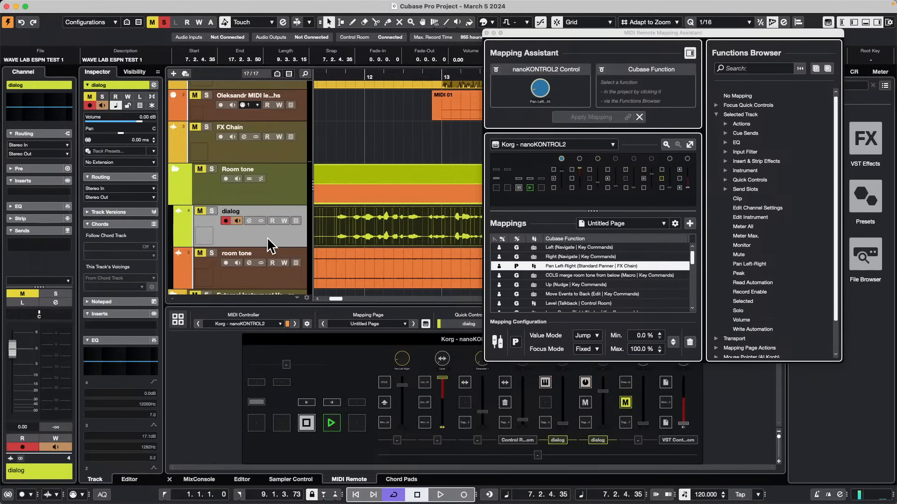
pyautogui.moveTo(123, 131)
pyautogui.mouseDown()
pyautogui.moveTo(123, 119)
pyautogui.moveTo(122, 145)
pyautogui.moveTo(121, 135)
pyautogui.mouseUp()
pyautogui.rightClick(122, 129)
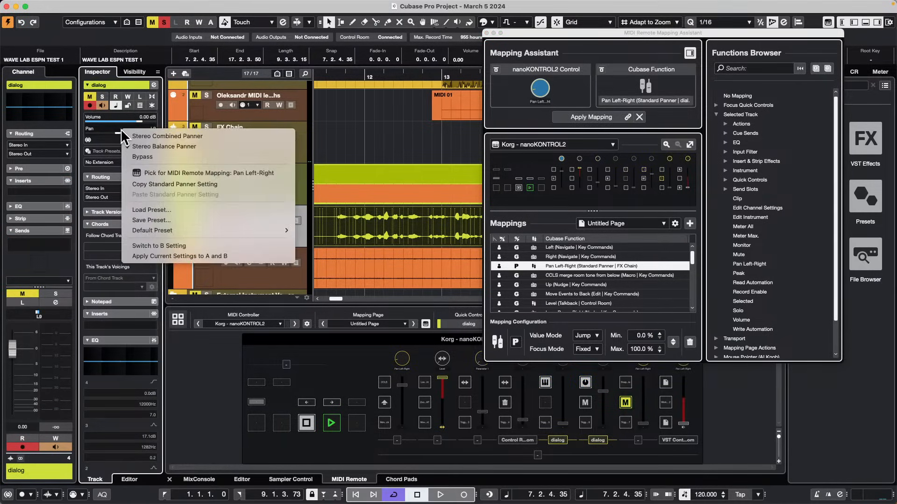
pyautogui.click(181, 136)
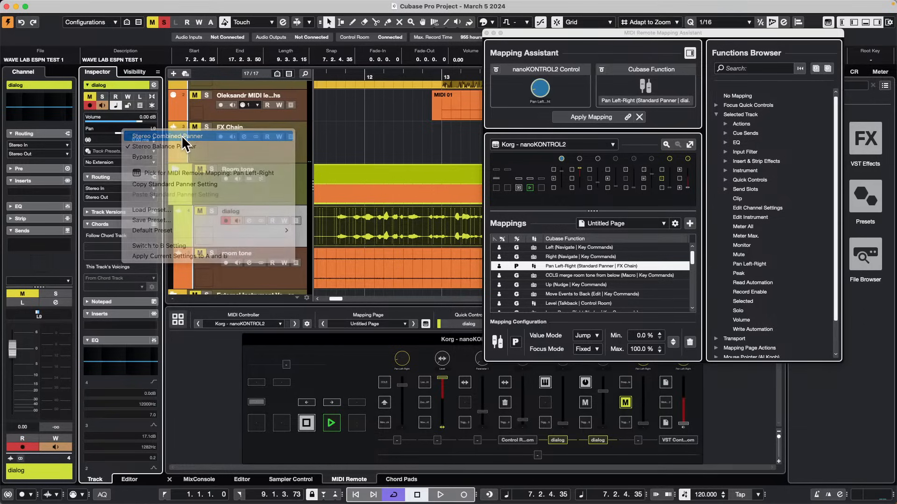
pyautogui.rightClick(127, 134)
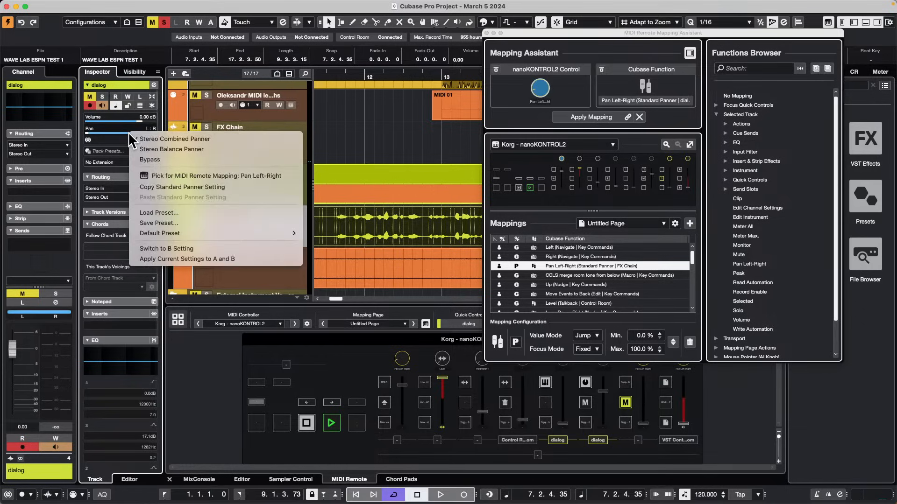
pyautogui.click(176, 175)
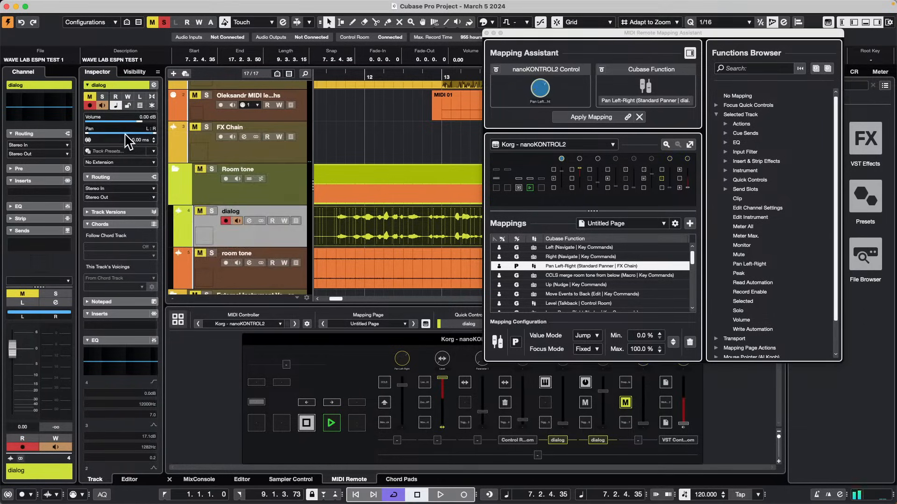
pyautogui.click(576, 116)
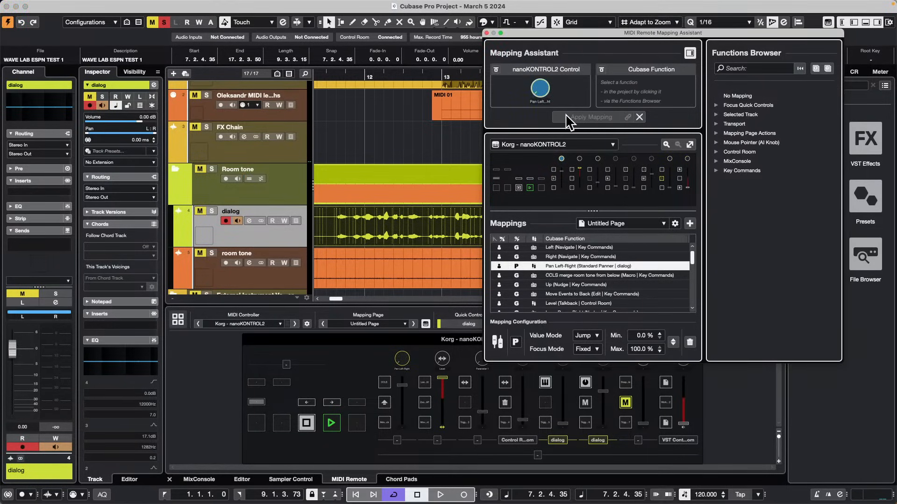
# Step: Replace the Talkback Level mapping with the dialog track's Pan Left-Right
pyautogui.rightClick(138, 132)
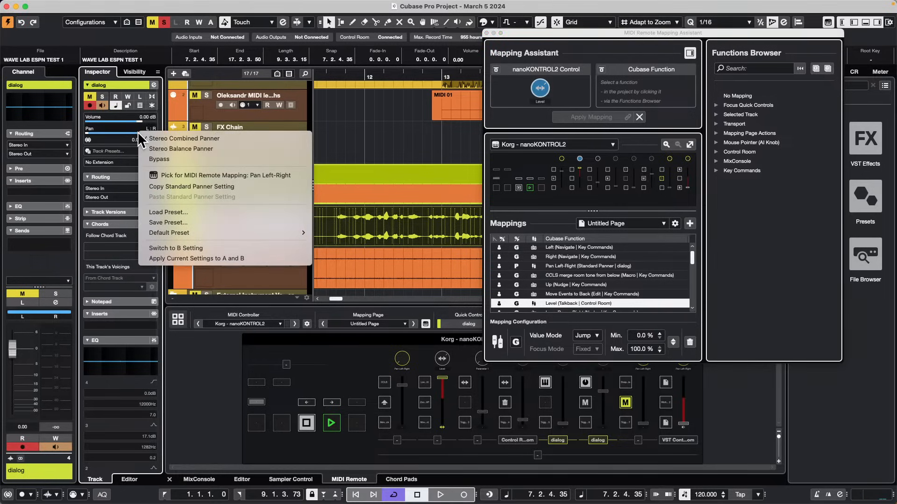
pyautogui.click(187, 174)
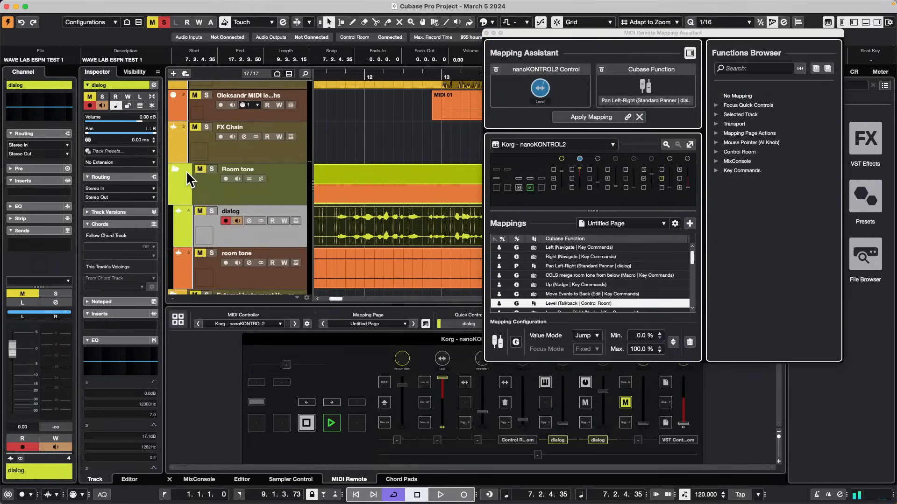
pyautogui.click(594, 115)
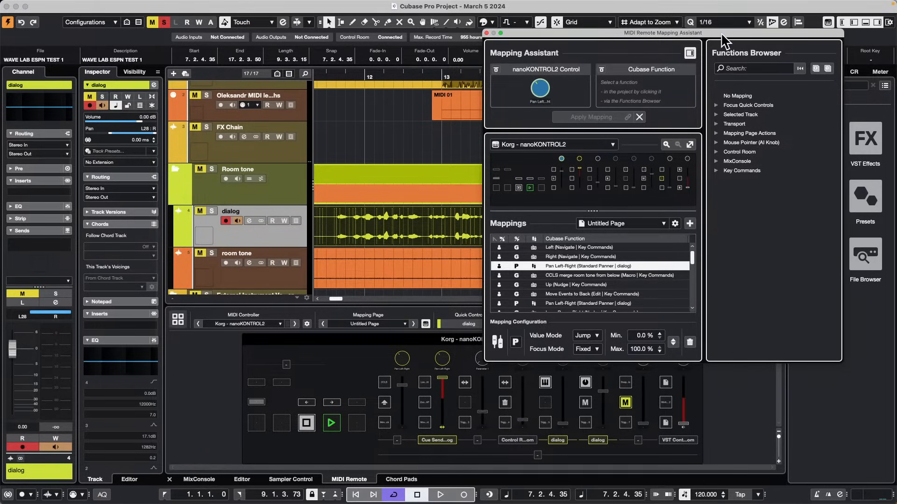
# Step: Search functions for 'pan' and assign Selected Track > Pan Left-Right to the knob
pyautogui.moveTo(721, 32); pyautogui.dragTo(534, 25)
pyautogui.click(566, 61)
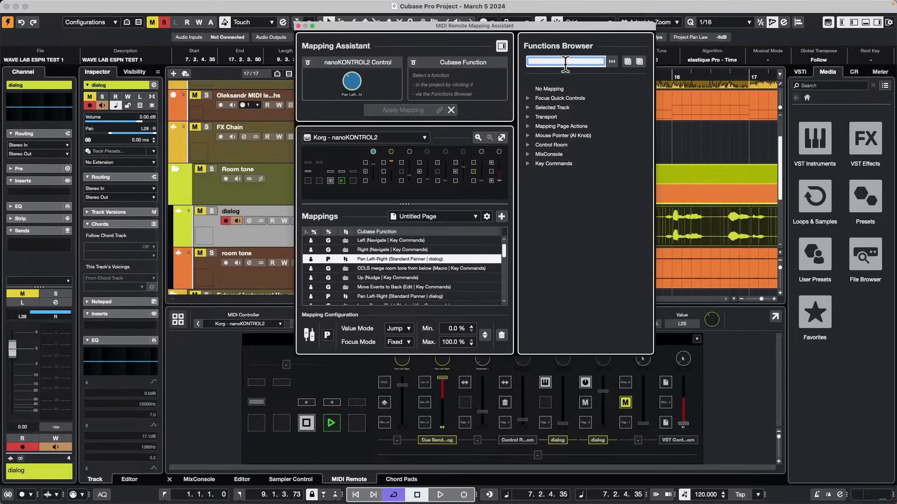
pyautogui.write('pan')
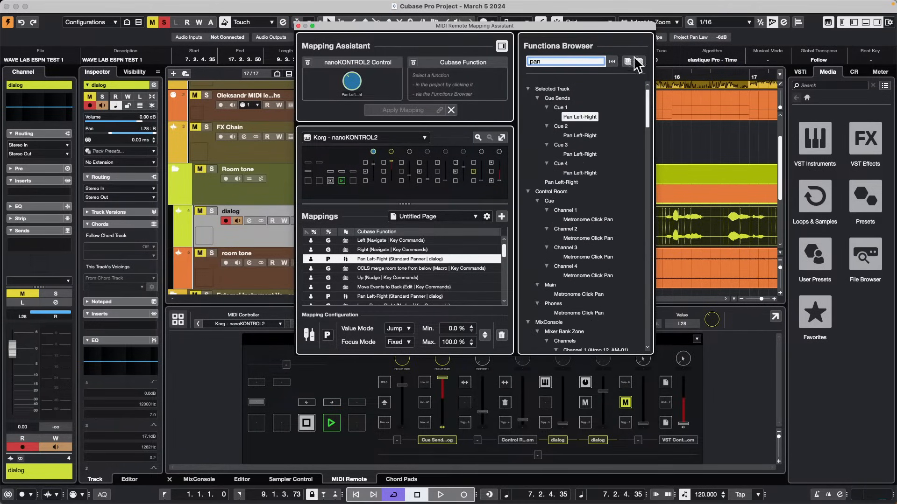
pyautogui.scroll(-3, 596, 203)
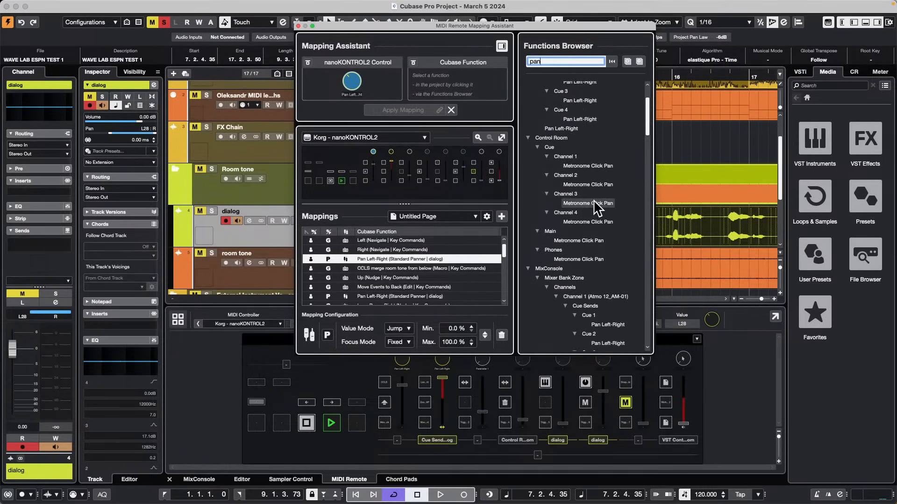
pyautogui.scroll(-10, 595, 206)
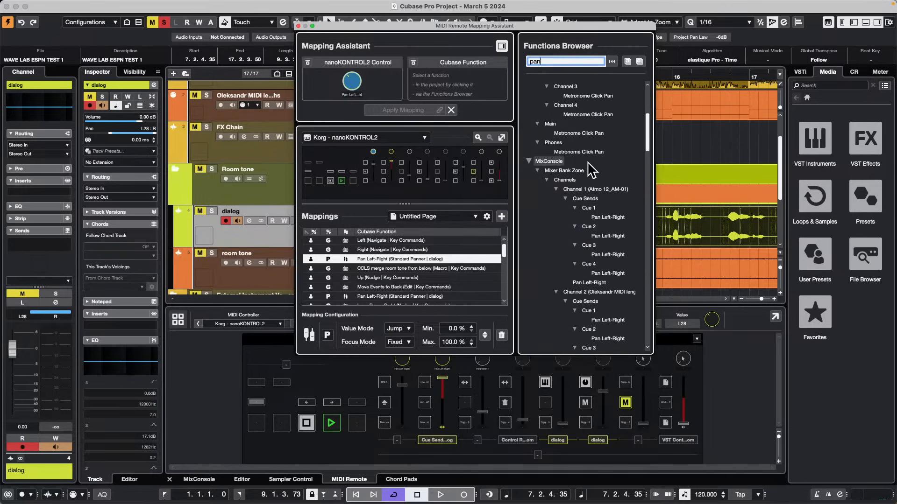
pyautogui.scroll(12, 587, 164)
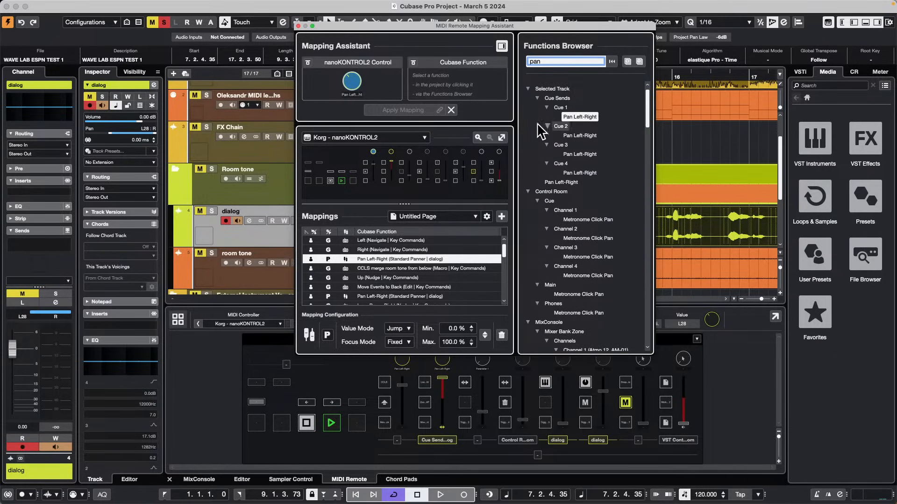
pyautogui.click(569, 183)
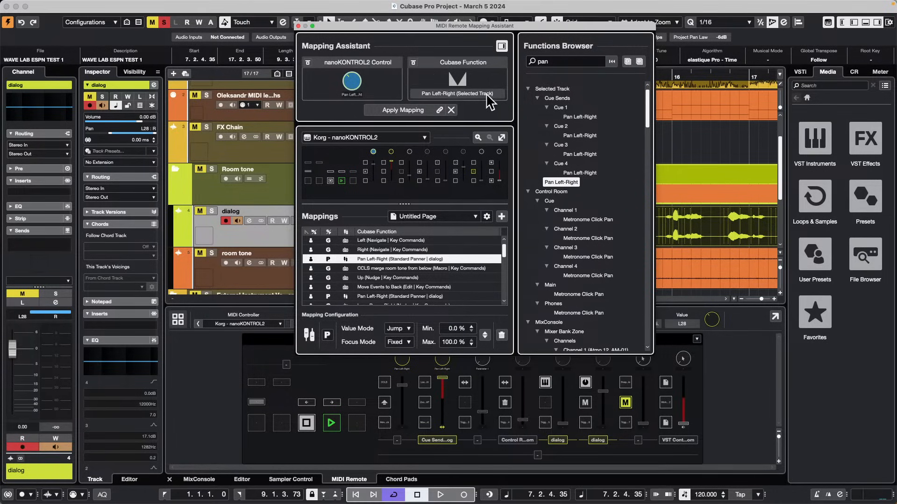
pyautogui.doubleClick(573, 184)
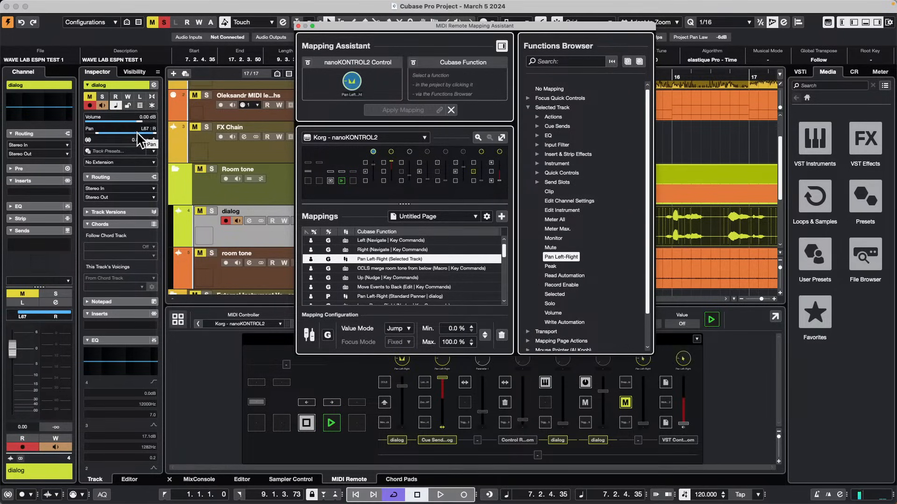
# Step: Test the dialog track's pan and expand the MixConsole functions group
pyautogui.click(129, 133)
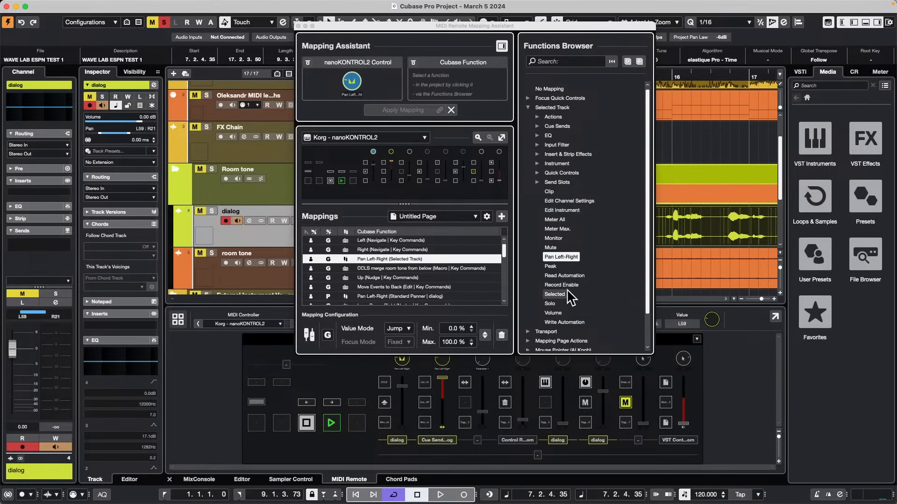
pyautogui.scroll(-3, 609, 230)
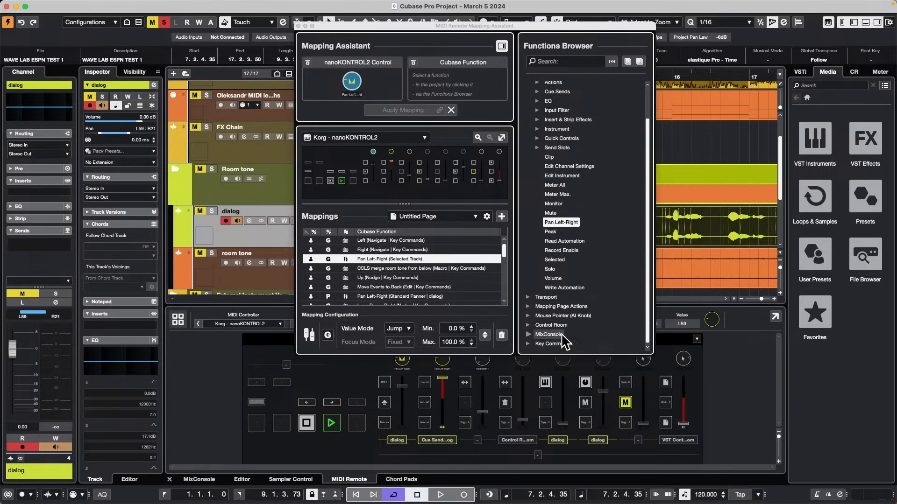
pyautogui.click(528, 333)
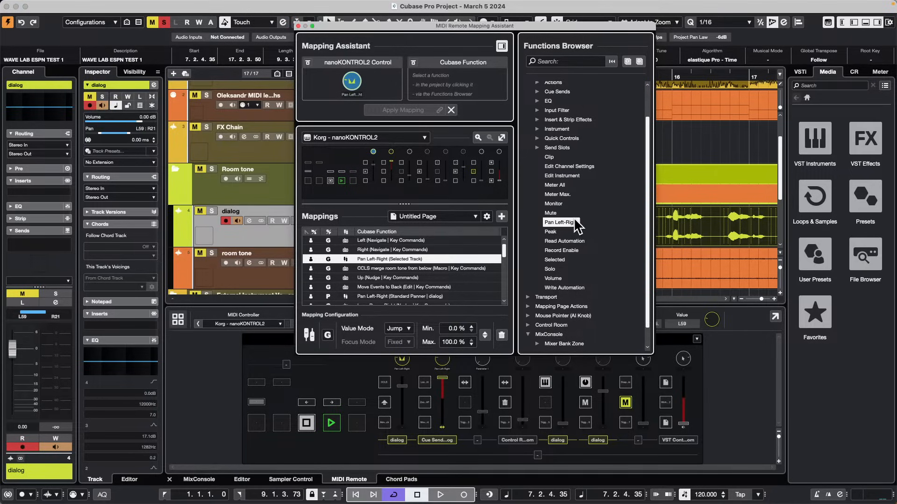
pyautogui.scroll(-2, 577, 225)
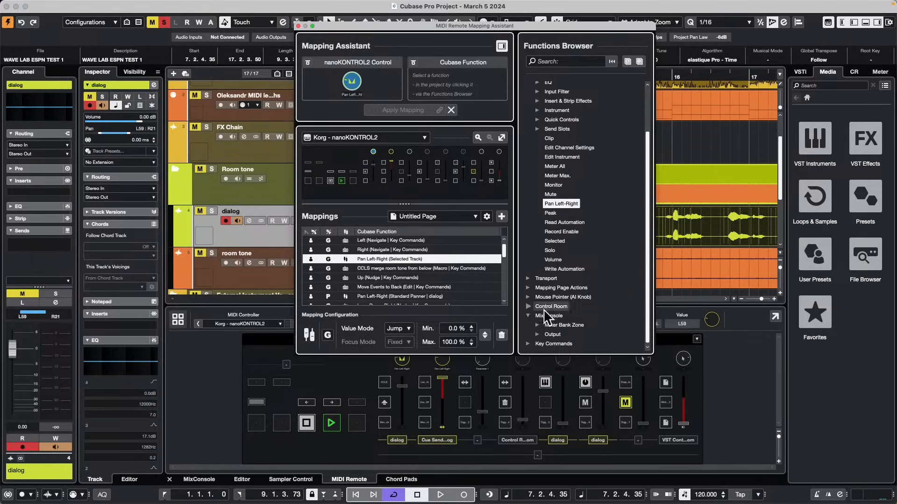
# Step: Search the functions for 'combined', then change the search to 'panne' to list panner commands
pyautogui.click(528, 343)
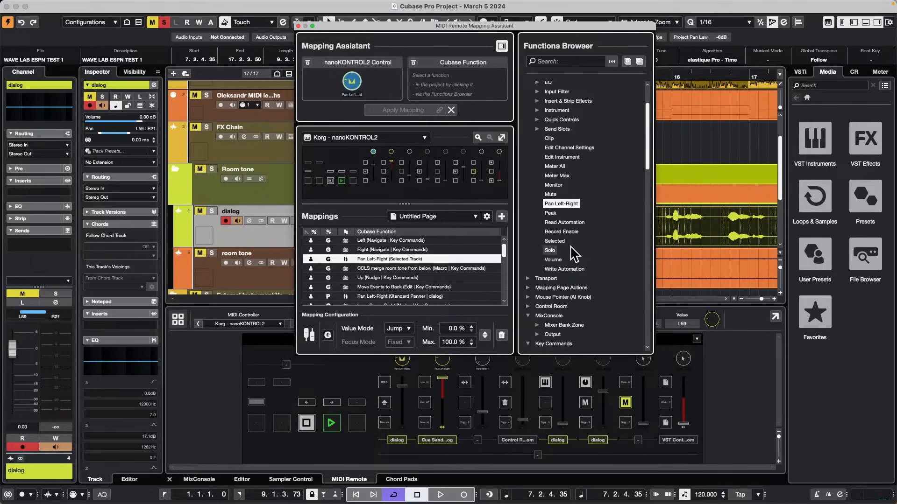
pyautogui.click(555, 61)
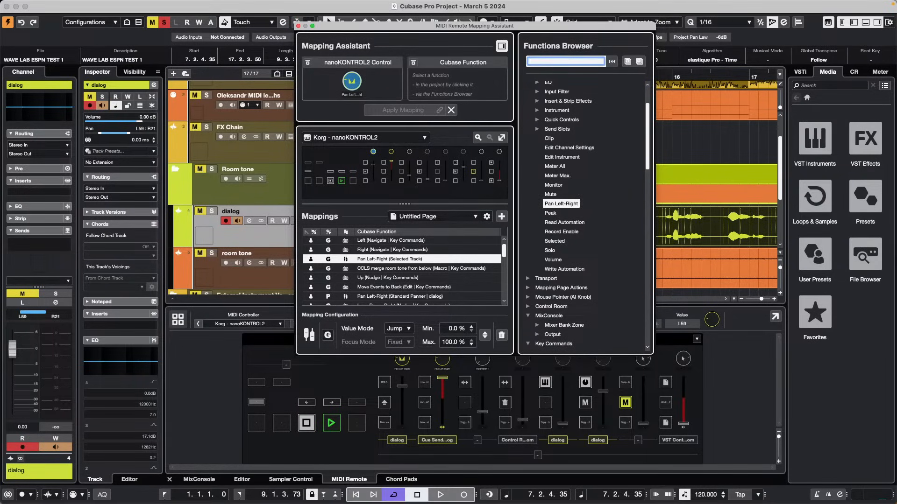
pyautogui.write('combin')
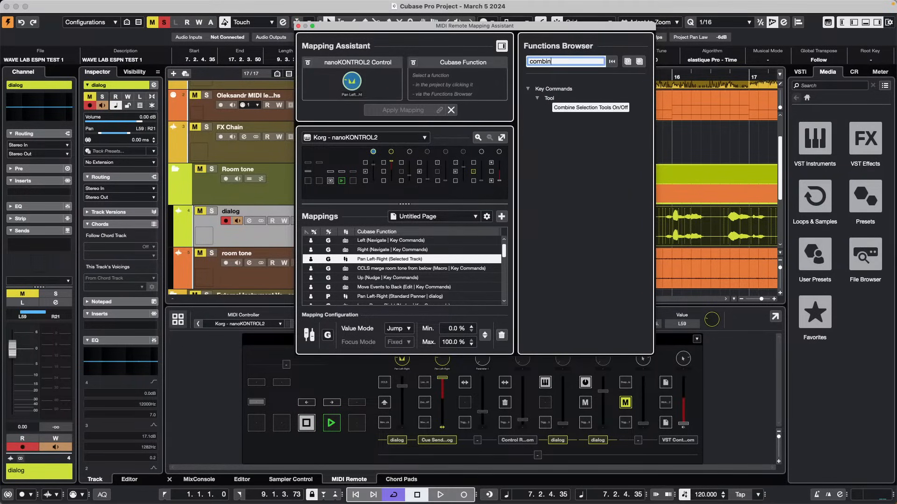
pyautogui.write('ed')
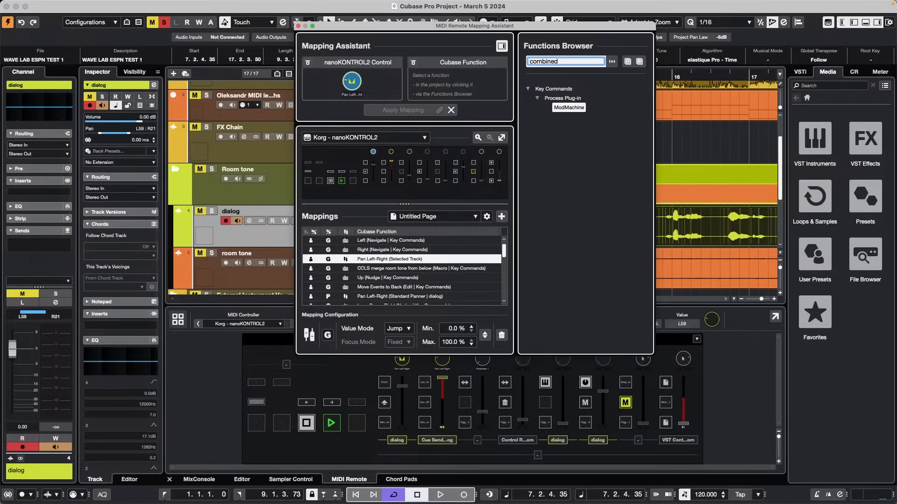
pyautogui.press('BackSpace')
pyautogui.press('BackSpace')
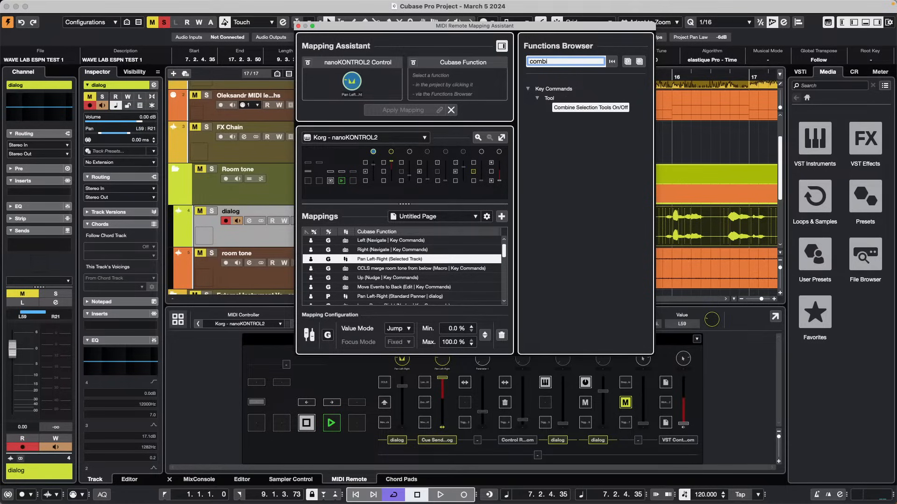
pyautogui.press('BackSpace')
pyautogui.press('BackSpace')
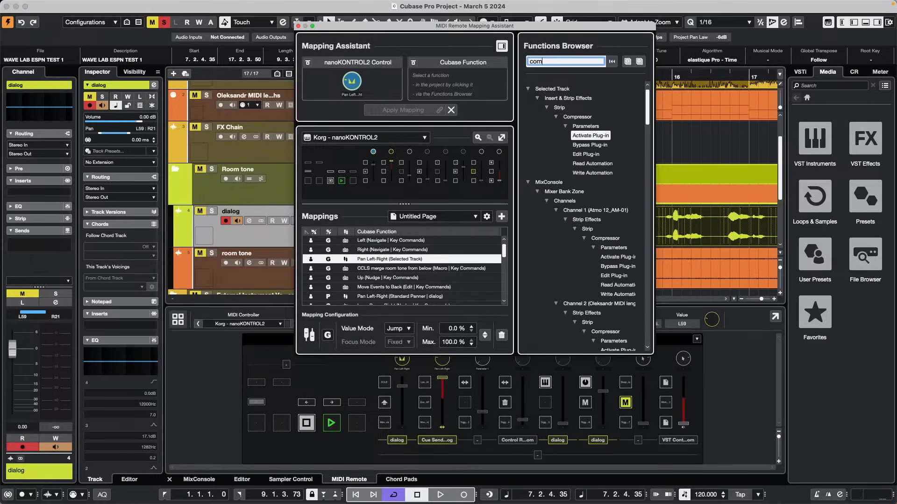
pyautogui.press('BackSpace')
pyautogui.press('BackSpace')
pyautogui.press('BackSpace')
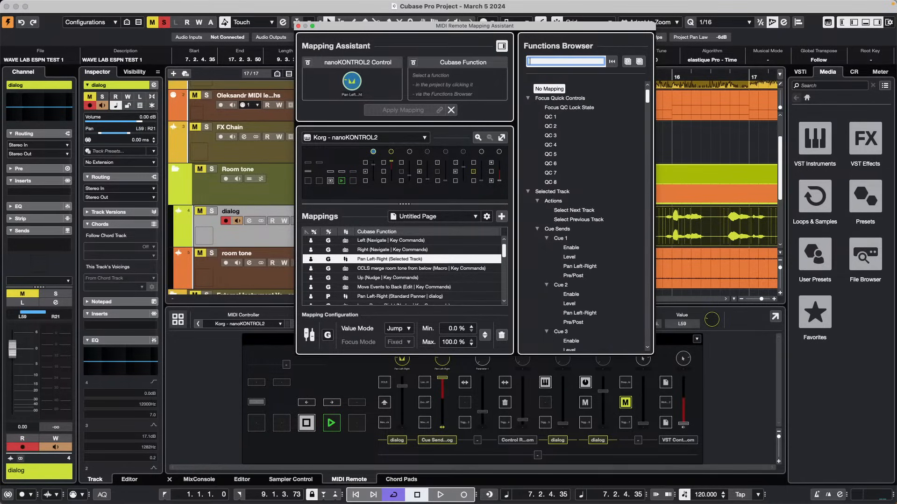
pyautogui.write('panner')
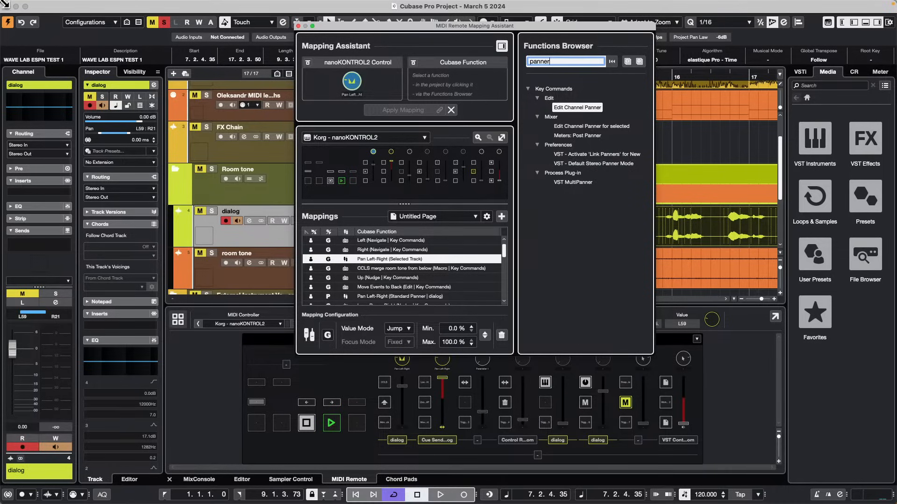
# Step: Set Preferences > VST Default Stereo Panner Mode to Stereo Combined Panner
pyautogui.click(59, 5)
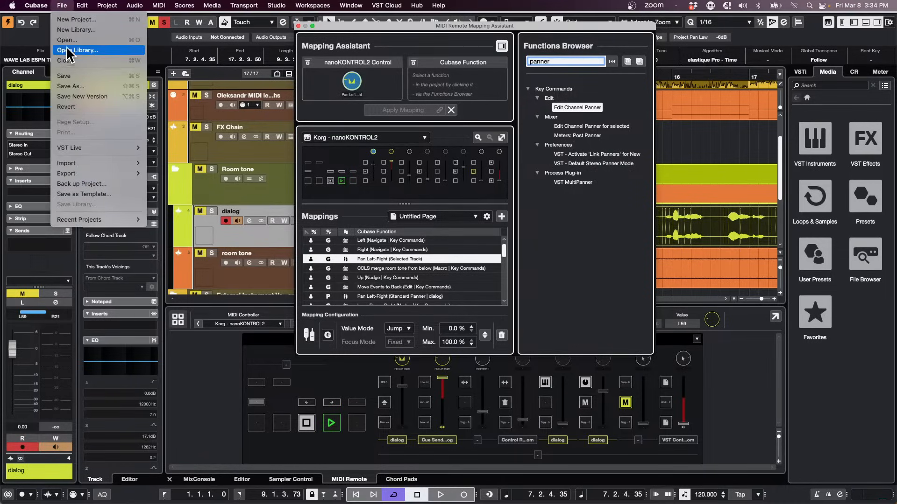
pyautogui.click(49, 33)
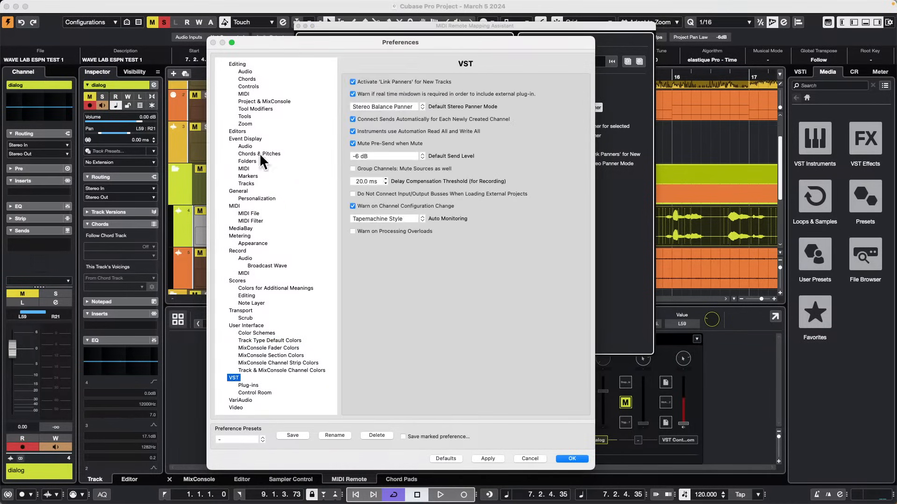
pyautogui.moveTo(450, 5)
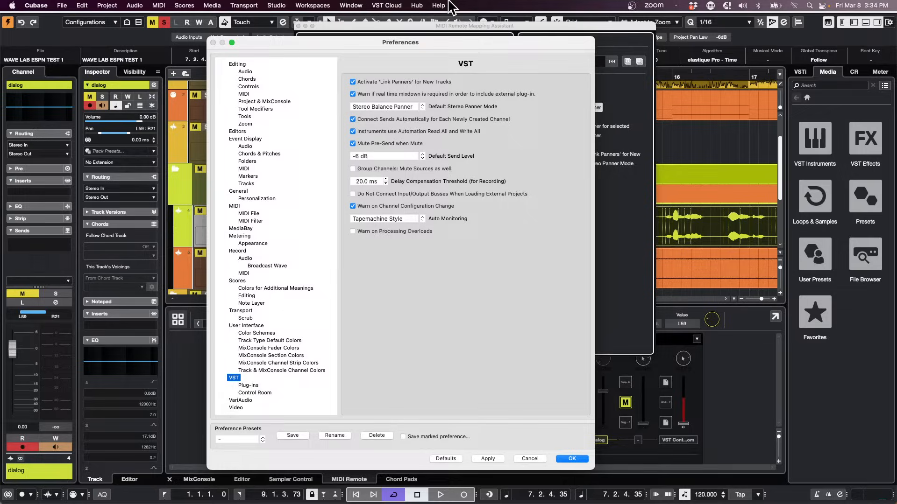
pyautogui.click(391, 102)
pyautogui.click(411, 105)
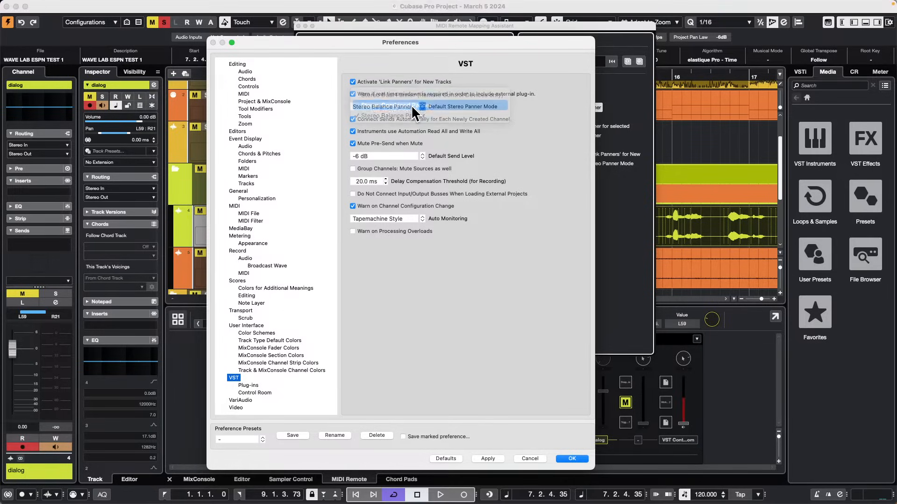
pyautogui.click(572, 459)
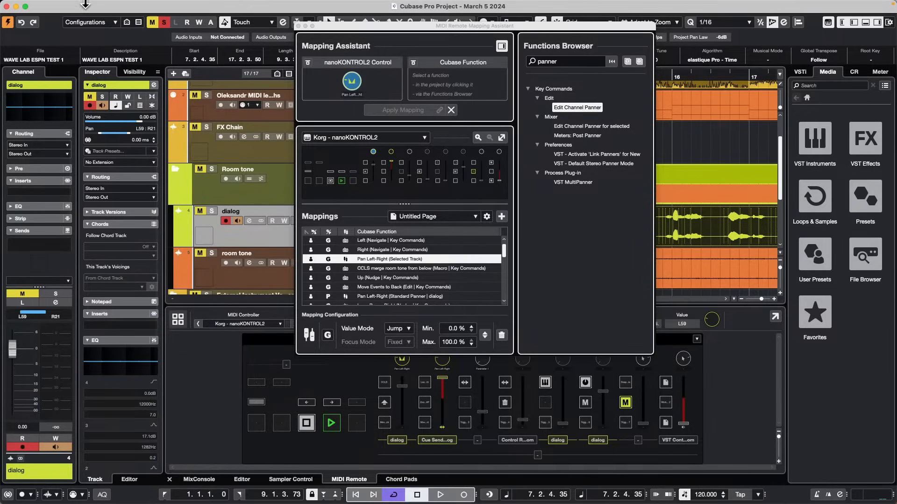
# Step: Create a new empty project in the Allignment folder
pyautogui.click(57, 5)
pyautogui.click(67, 16)
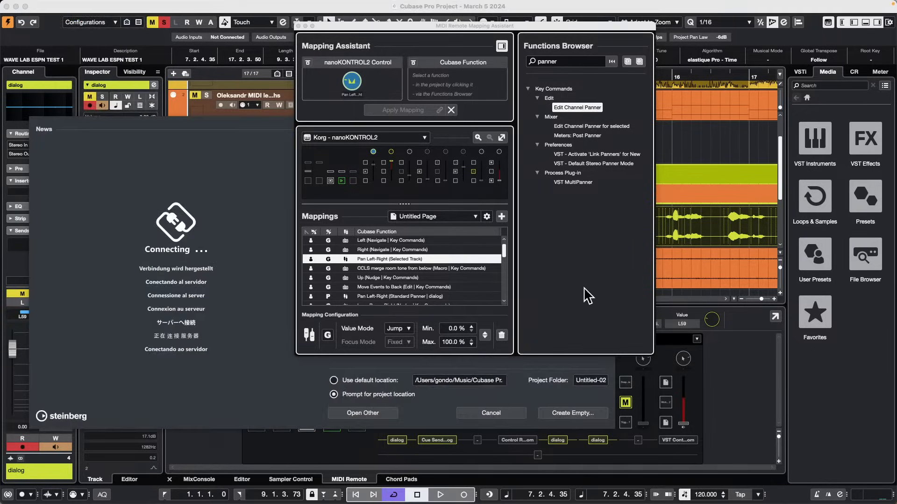
pyautogui.click(571, 414)
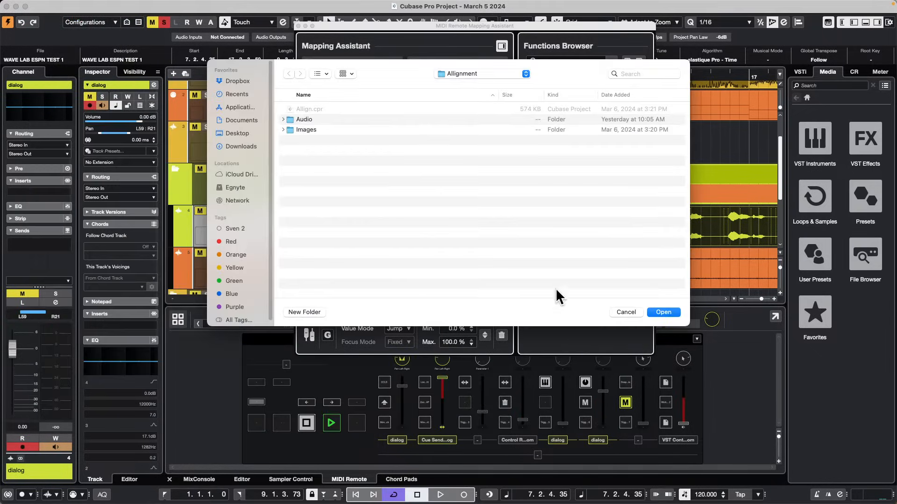
pyautogui.click(665, 312)
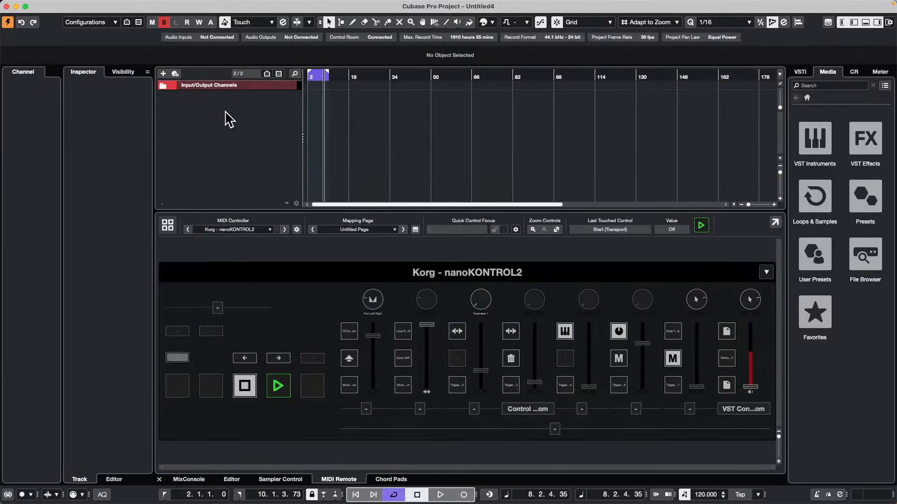
# Step: Add the Audio 01 audio track and set its pan to L65 : R61
pyautogui.rightClick(218, 111)
pyautogui.click(285, 118)
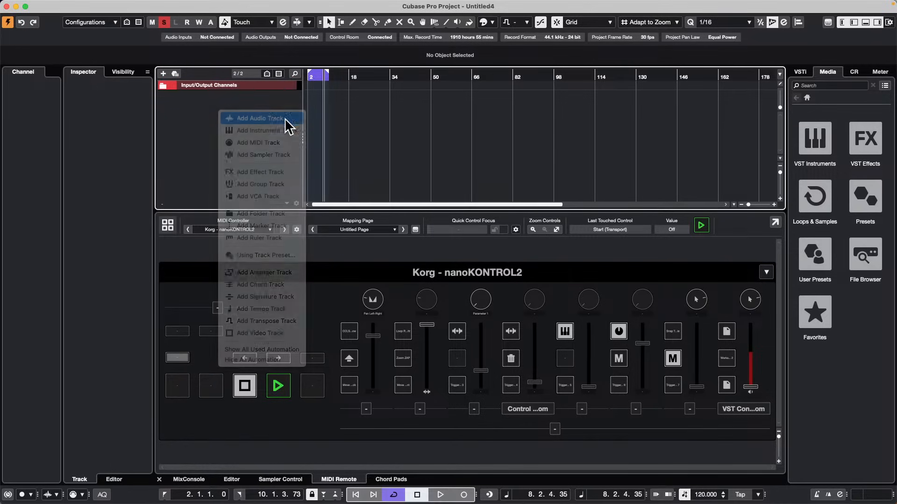
pyautogui.click(639, 219)
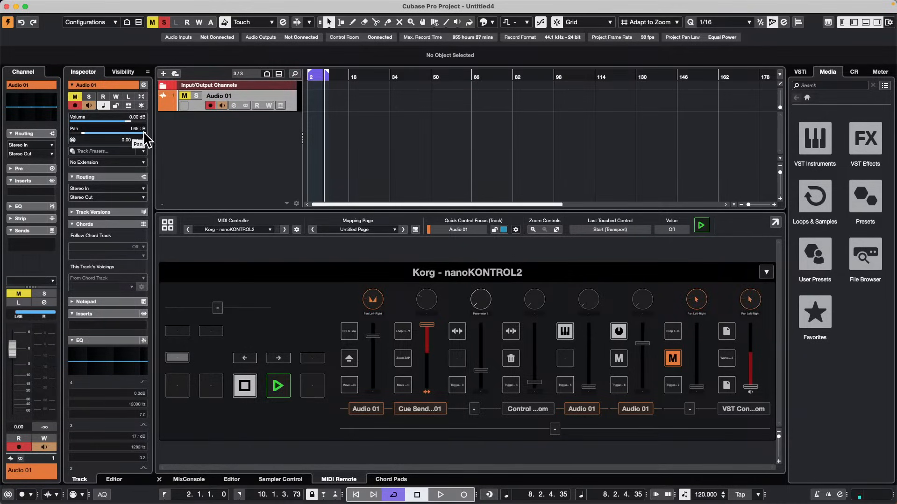
pyautogui.moveTo(143, 131)
pyautogui.mouseDown()
pyautogui.moveTo(124, 131)
pyautogui.moveTo(131, 134)
pyautogui.mouseUp()
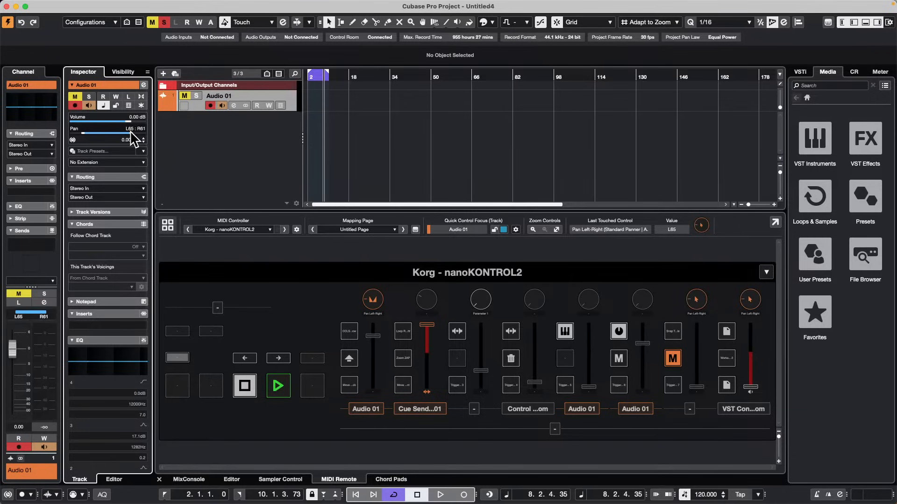
pyautogui.rightClick(130, 130)
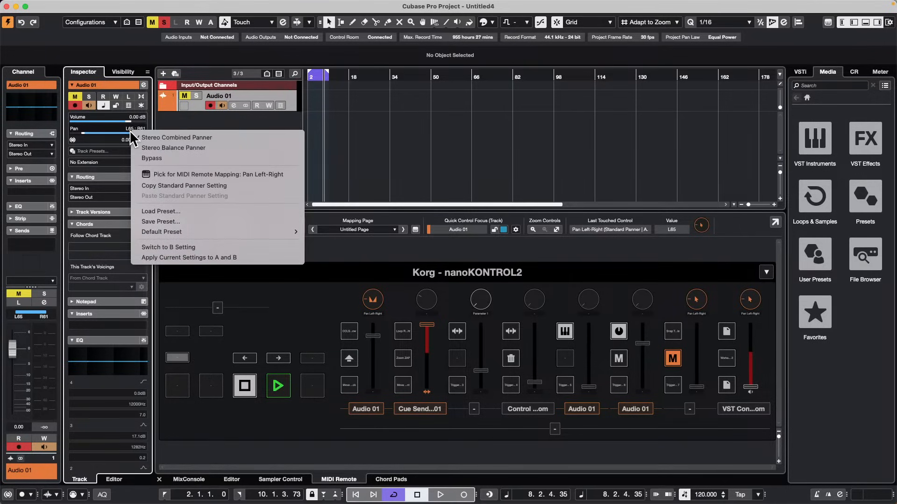
# Step: Map the nanoKONTROL2 knob to Selected Track Pan Left-Right, moving Audio 01's pan to R2 : R61
pyautogui.click(172, 175)
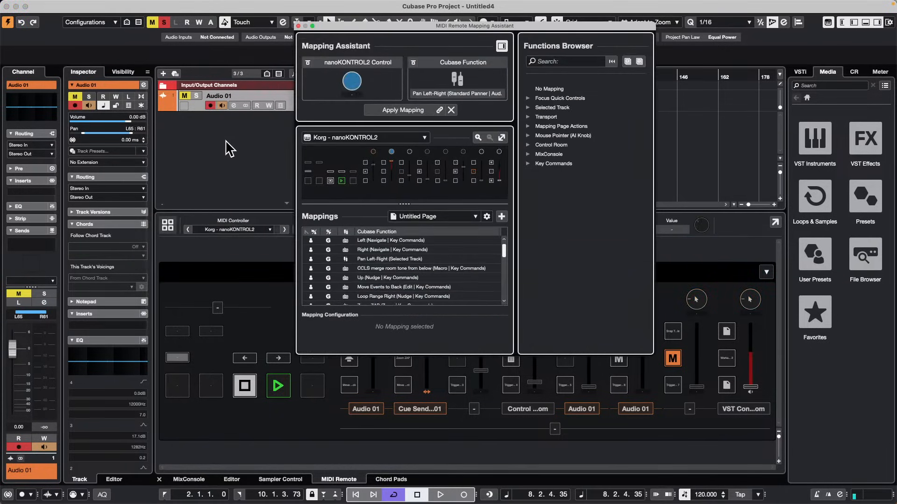
pyautogui.click(402, 109)
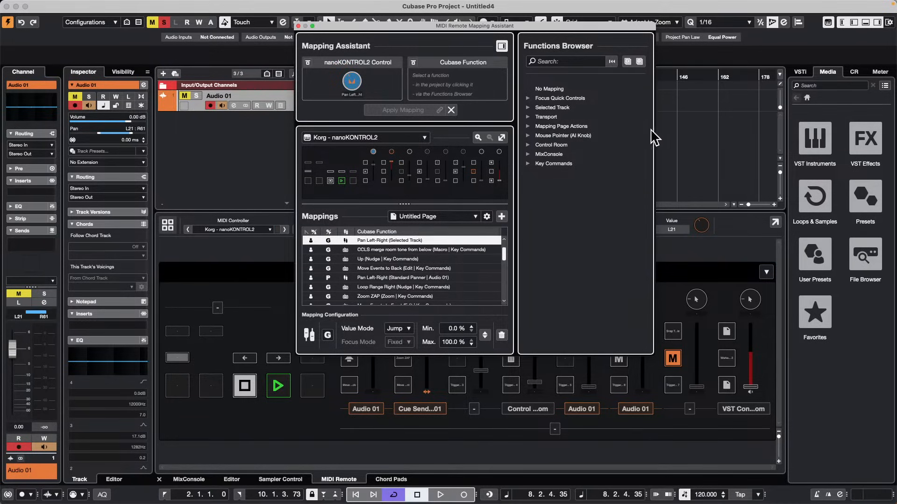
pyautogui.click(529, 108)
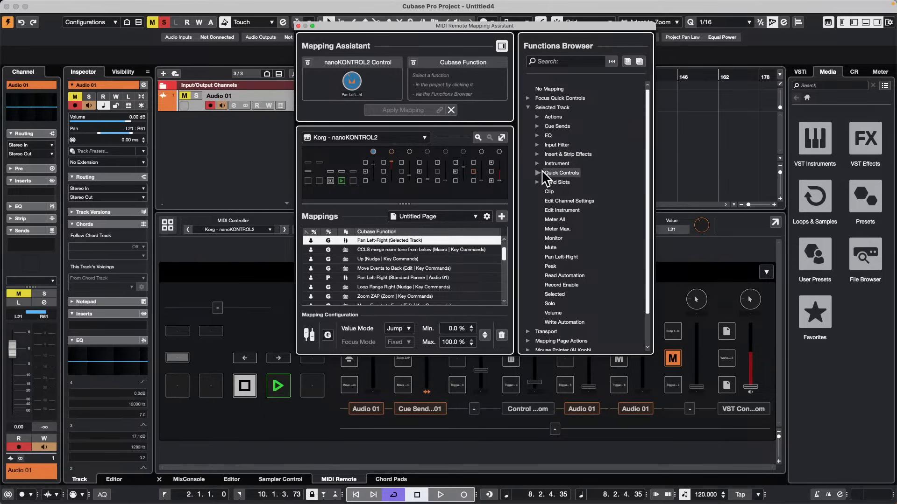
pyautogui.click(562, 257)
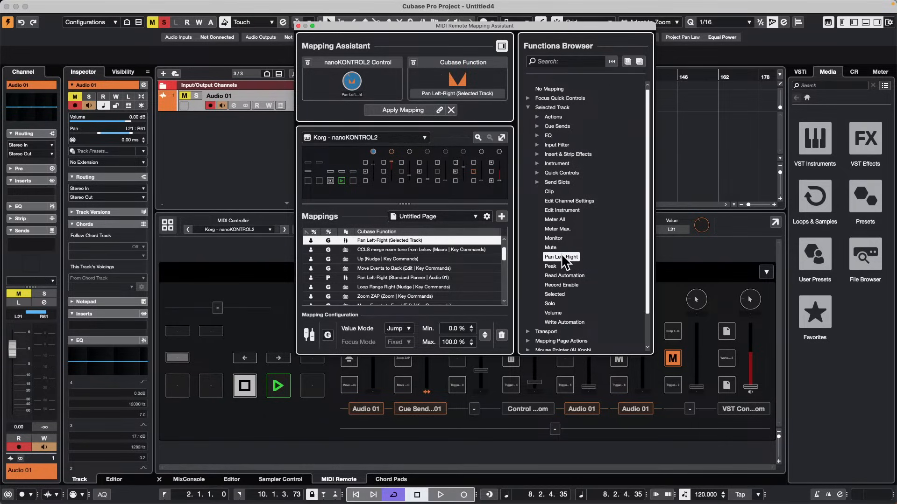
pyautogui.click(399, 110)
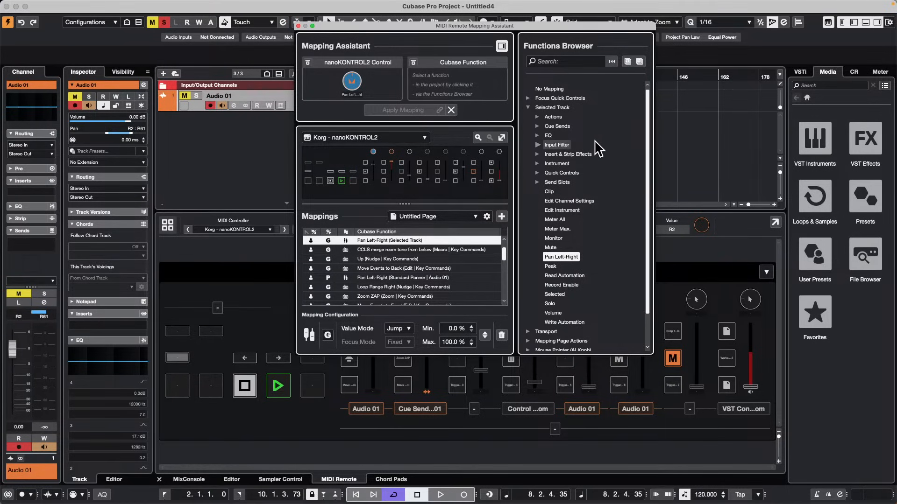
# Step: Browse Commands > Mixer functions like Expand: Routing and Meters: Post Panner, then focus the search field
pyautogui.scroll(-3, 556, 234)
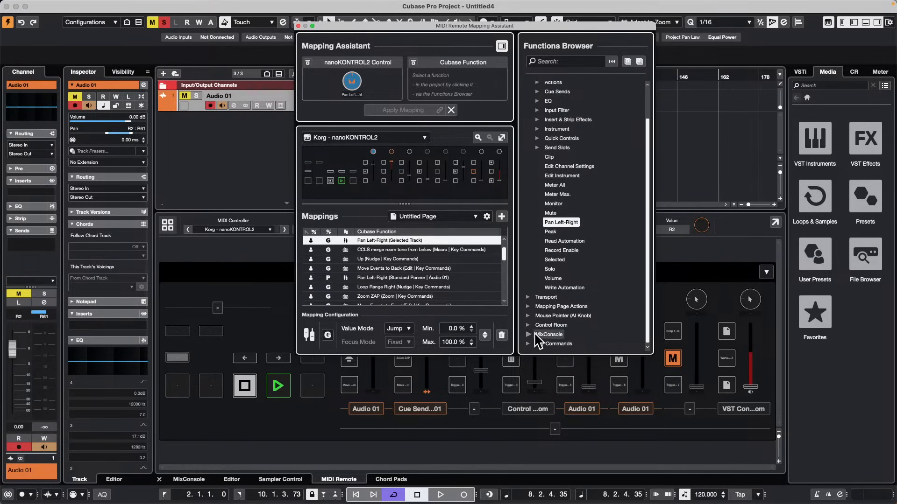
pyautogui.click(528, 344)
pyautogui.scroll(-10, 558, 248)
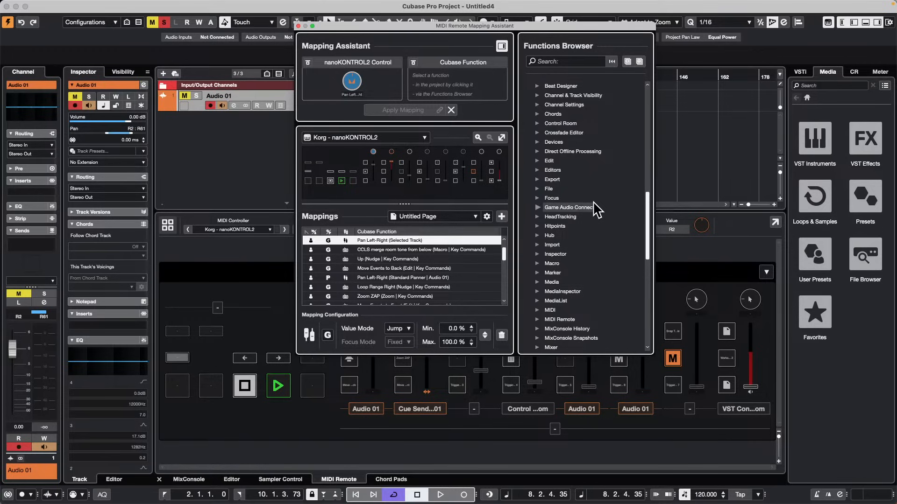
pyautogui.scroll(-8, 595, 210)
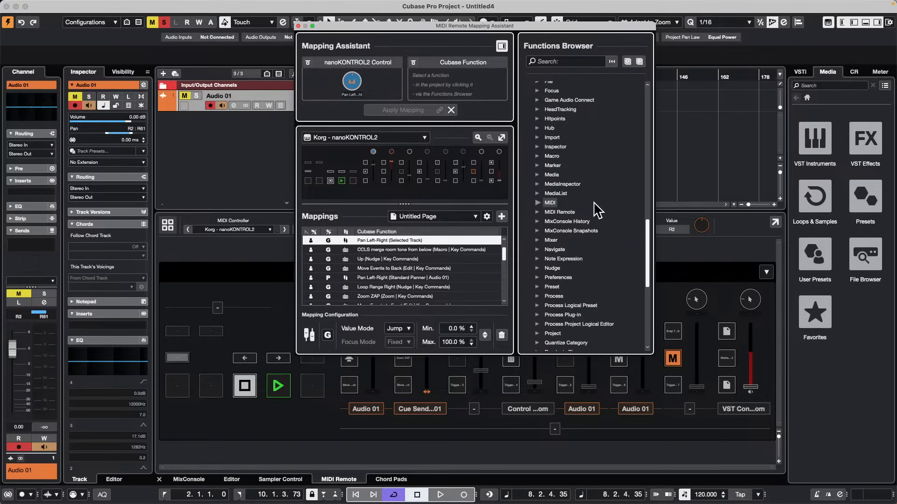
pyautogui.scroll(-4, 598, 210)
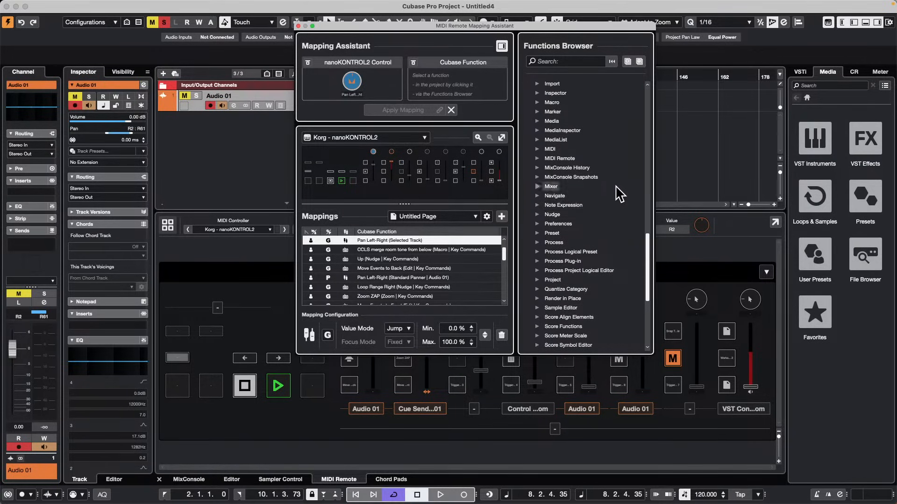
pyautogui.scroll(4, 592, 130)
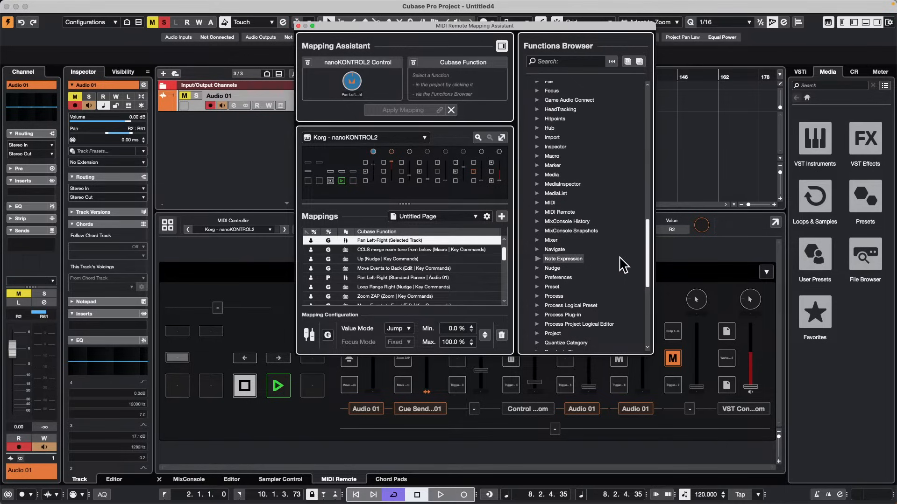
pyautogui.click(537, 239)
pyautogui.scroll(-8, 563, 211)
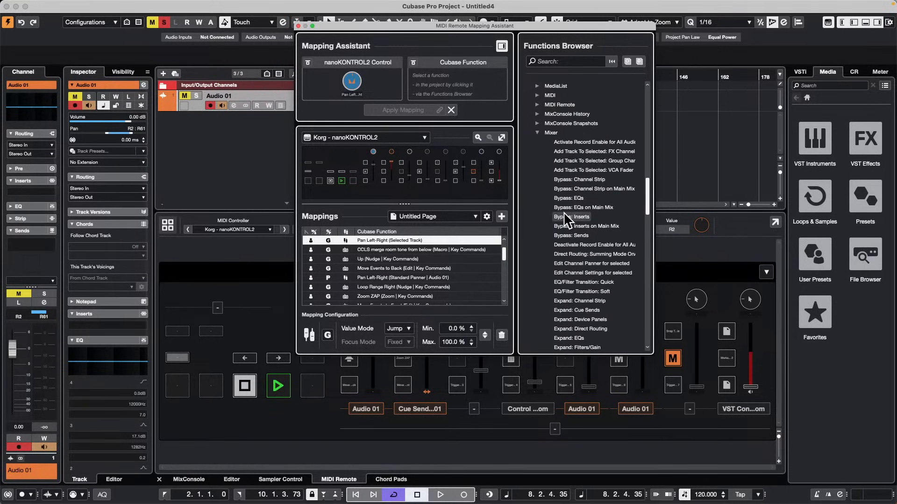
pyautogui.scroll(-12, 563, 211)
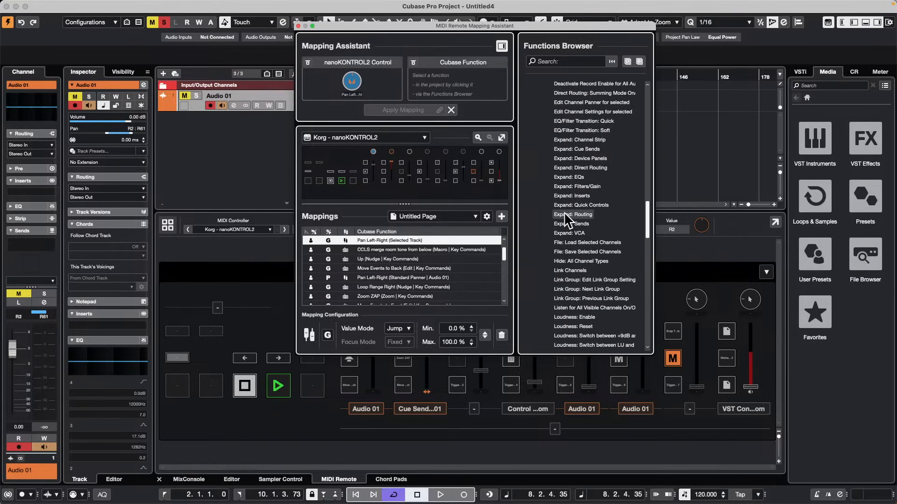
pyautogui.scroll(-12, 564, 211)
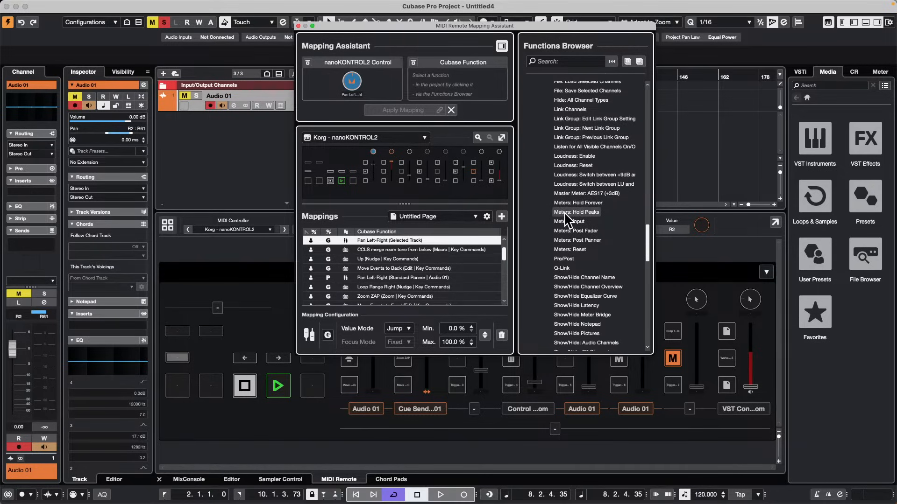
pyautogui.scroll(-16, 564, 212)
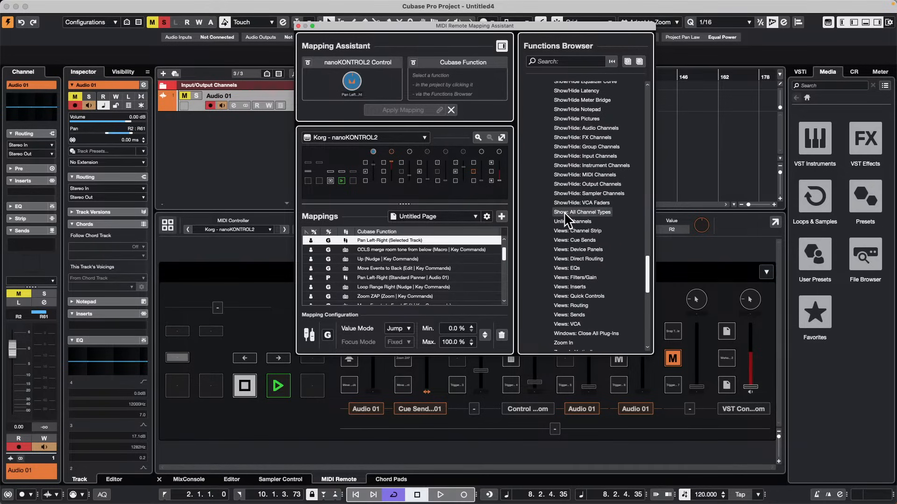
pyautogui.scroll(-4, 564, 212)
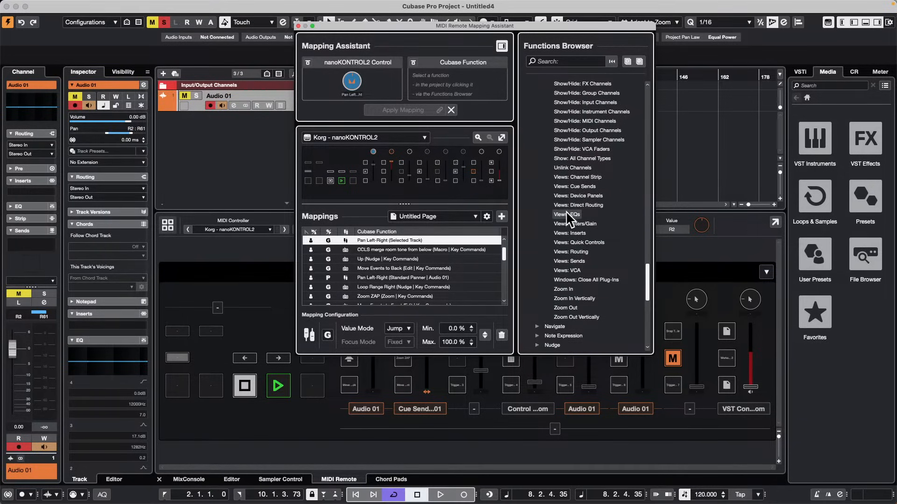
pyautogui.scroll(20, 565, 211)
pyautogui.click(561, 61)
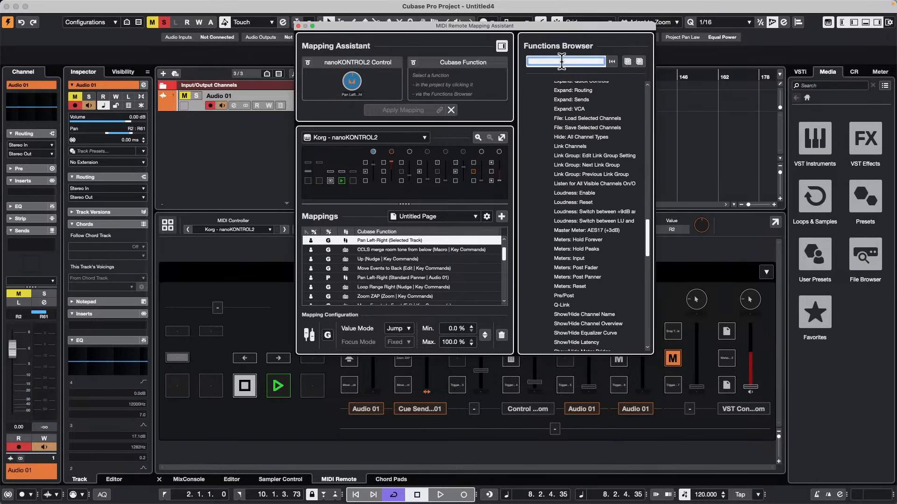
# Step: Filter the Functions Browser for 'pan' functions, review the results, then close the Mapping Assistant
pyautogui.write('pan')
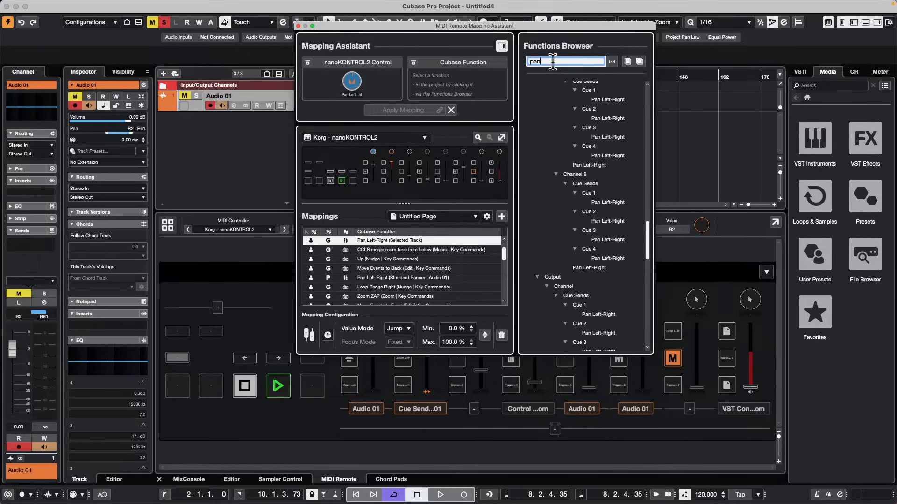
pyautogui.scroll(-15, 562, 243)
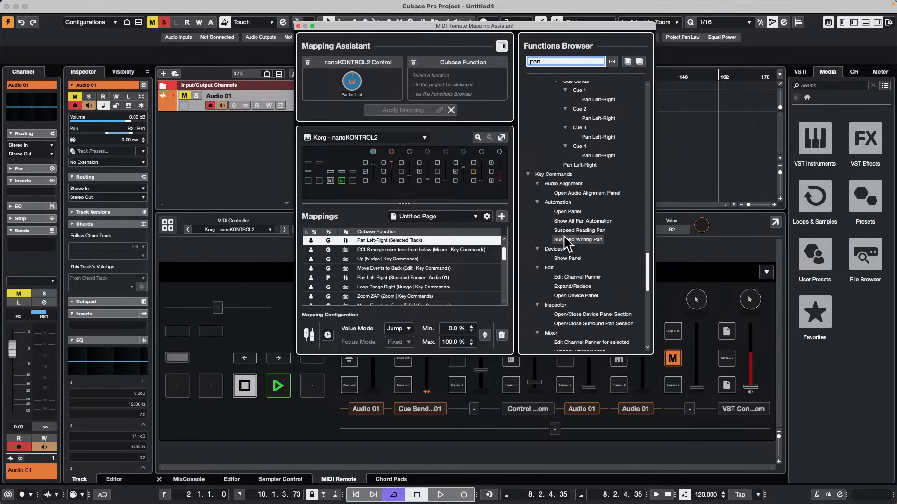
pyautogui.scroll(-4, 570, 243)
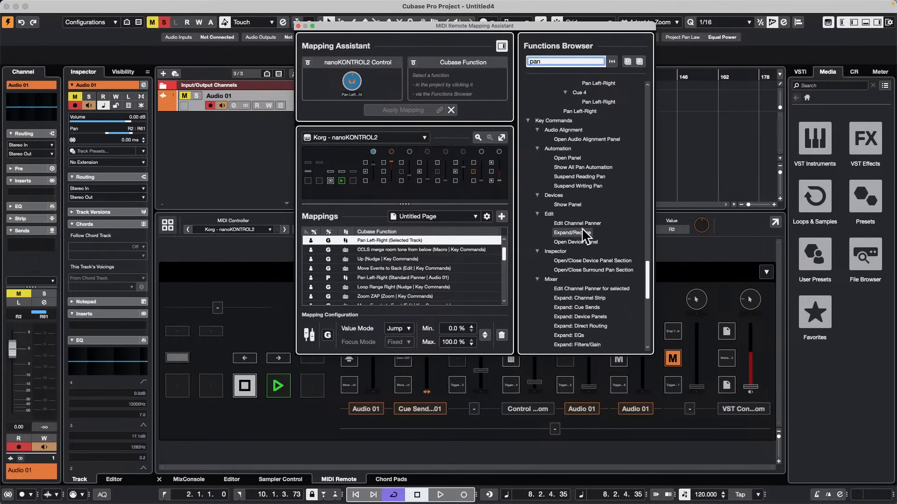
pyautogui.scroll(-8, 582, 229)
pyautogui.scroll(-14, 581, 228)
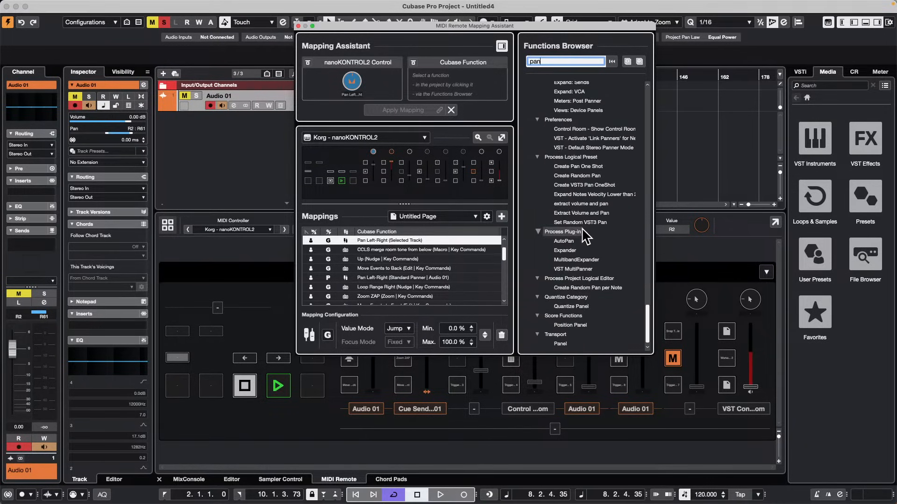
pyautogui.scroll(20, 584, 236)
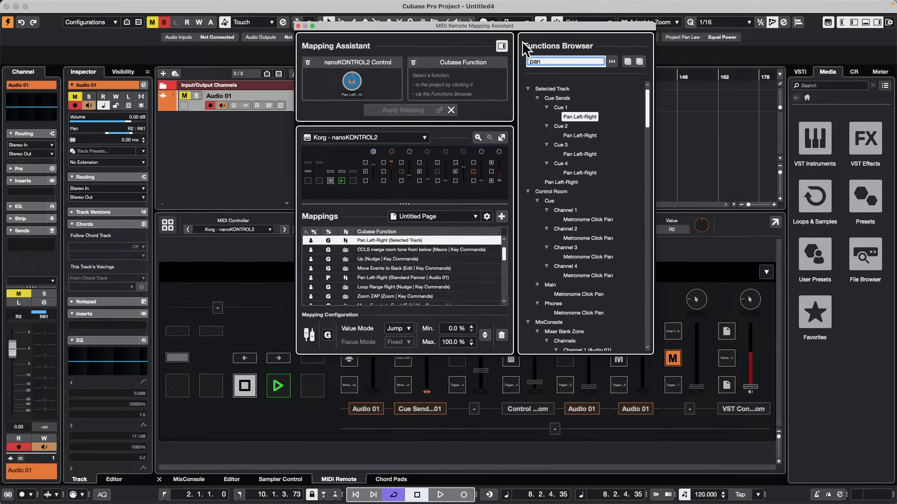
pyautogui.click(298, 25)
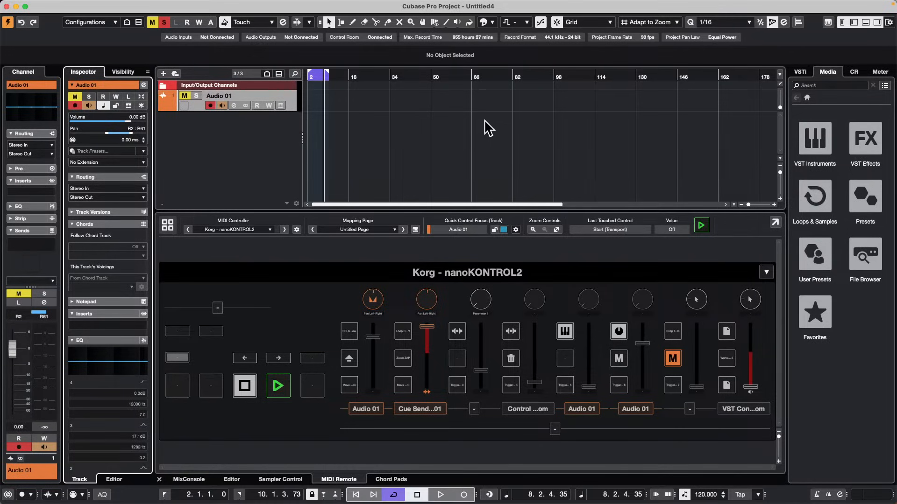
# Step: Add a new instrument track using HALion Sonic
pyautogui.rightClick(242, 137)
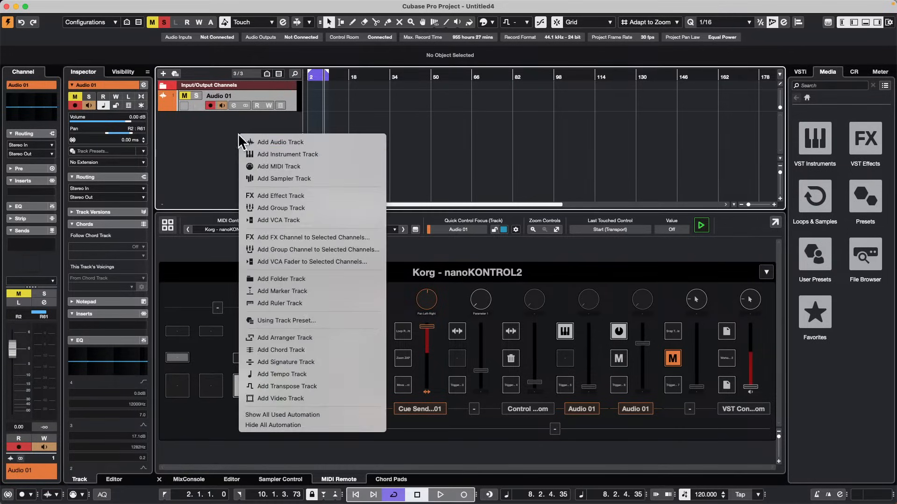
pyautogui.click(325, 156)
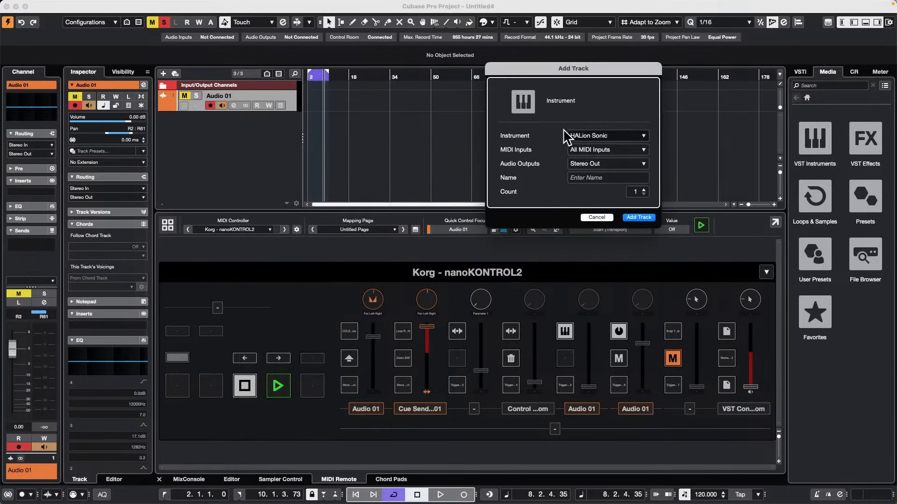
pyautogui.click(618, 137)
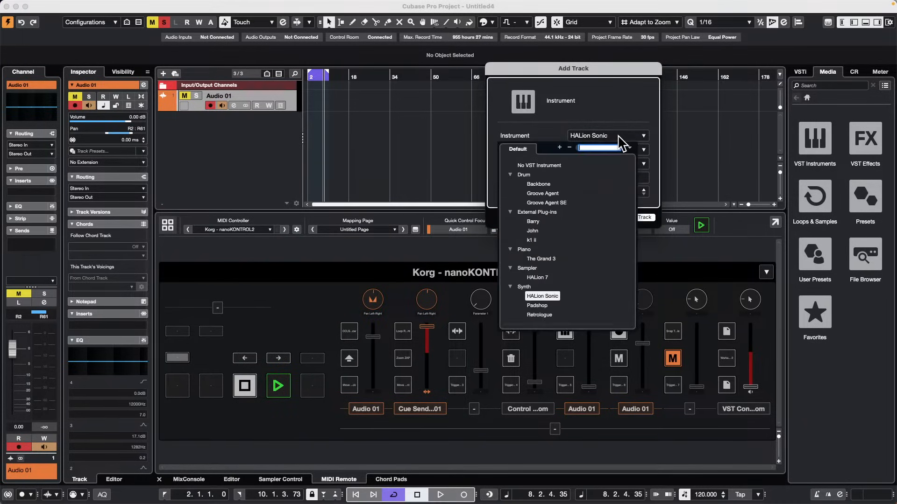
pyautogui.click(618, 106)
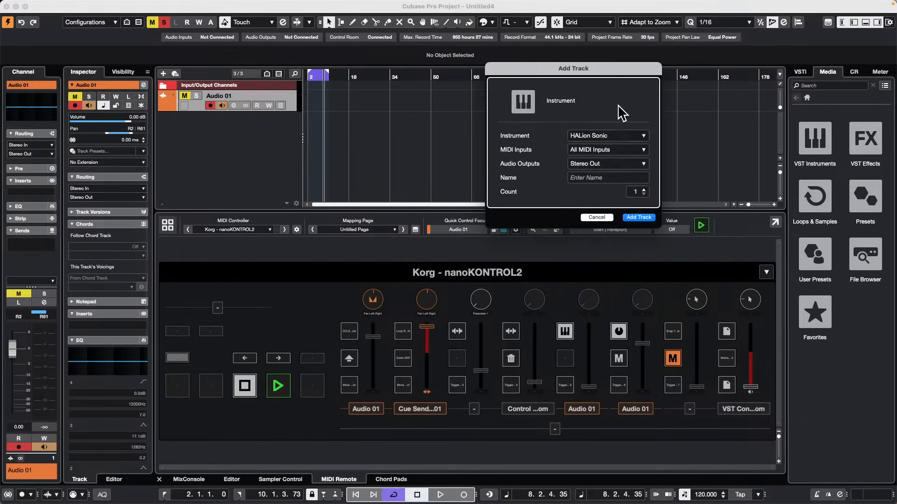
pyautogui.click(642, 219)
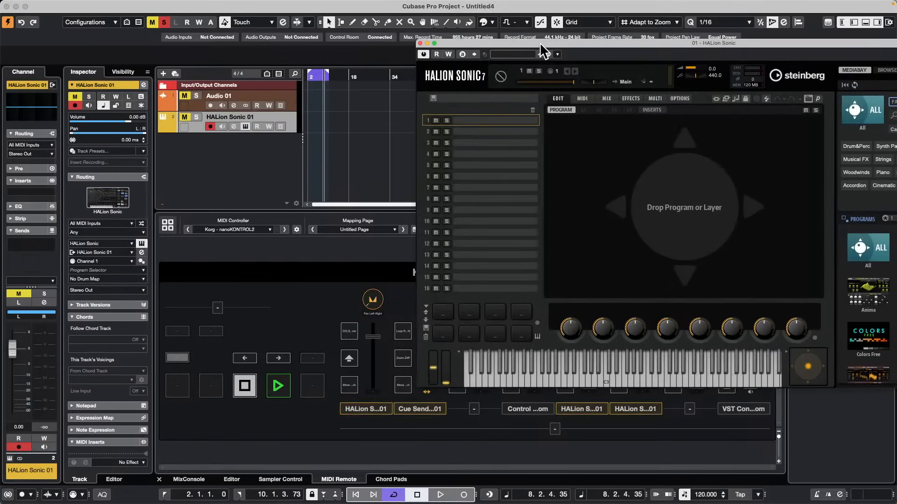
# Step: Search the Pro library for Silk Roads and load it into HALion Sonic's slot 1
pyautogui.moveTo(540, 45); pyautogui.dragTo(280, 35)
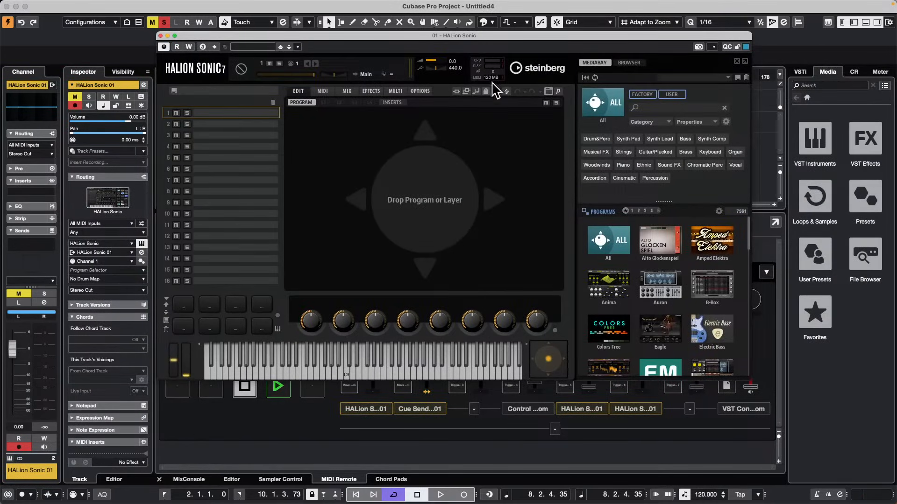
pyautogui.click(654, 108)
pyautogui.write('s')
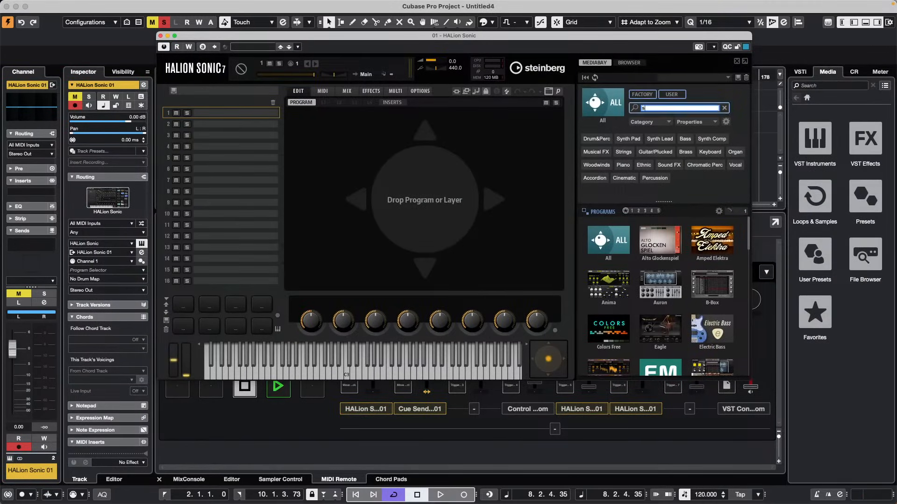
pyautogui.write('il roads')
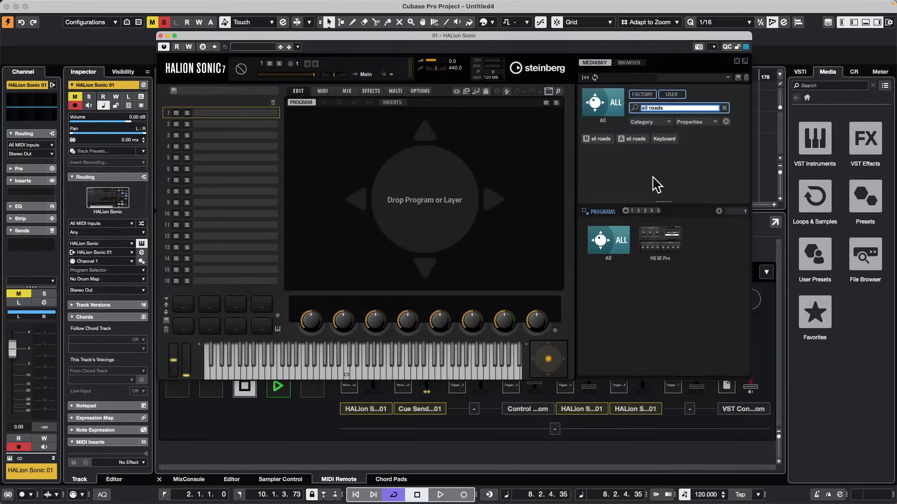
pyautogui.click(668, 240)
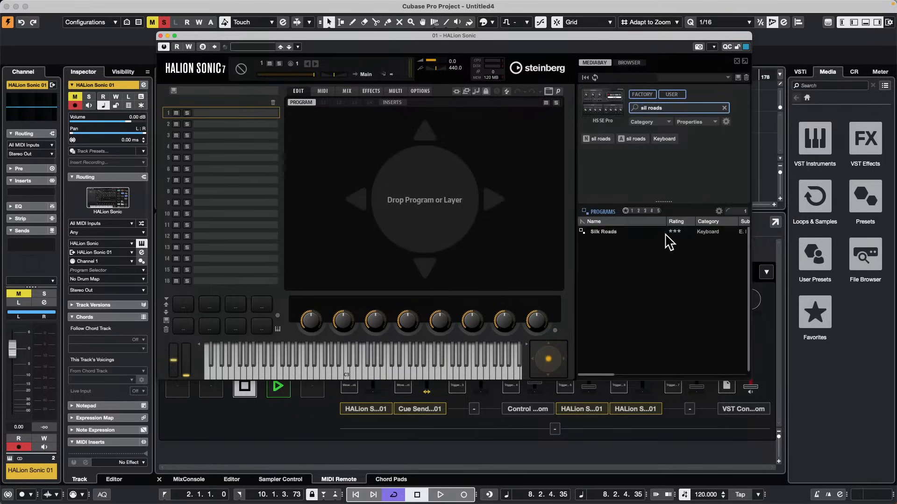
pyautogui.doubleClick(638, 232)
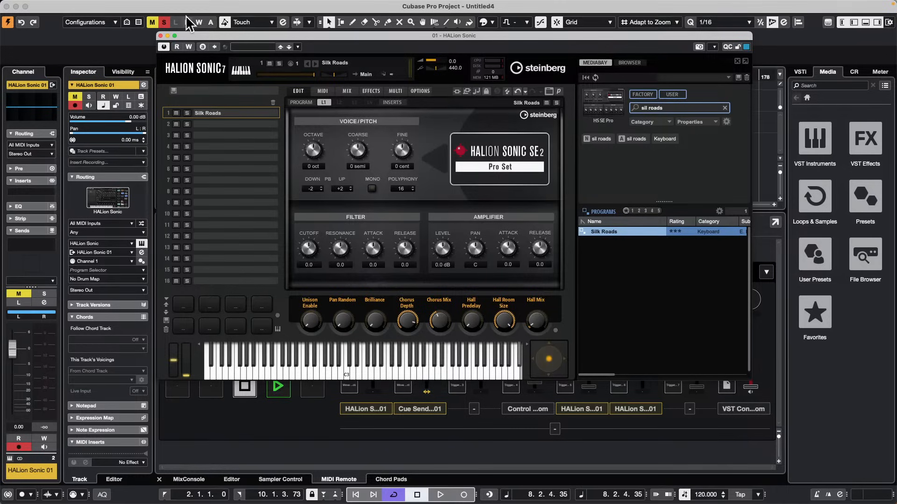
pyautogui.moveTo(197, 34); pyautogui.dragTo(326, 56)
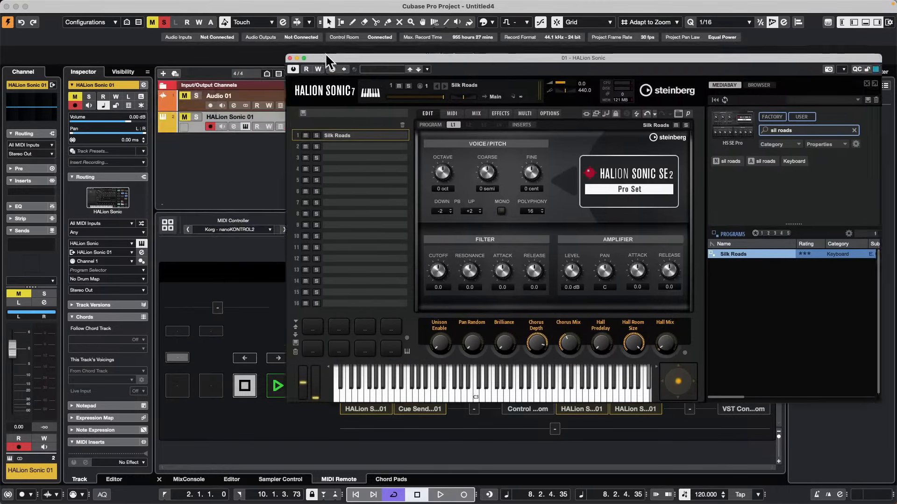
# Step: Solo the HALion Sonic 01 track and insert Micro Tuner into its MIDI Inserts
pyautogui.click(184, 116)
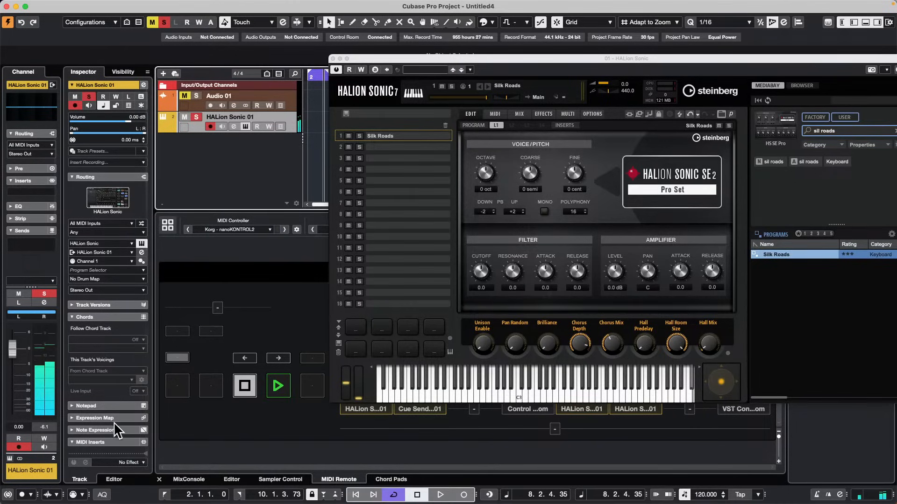
pyautogui.scroll(-5, 114, 441)
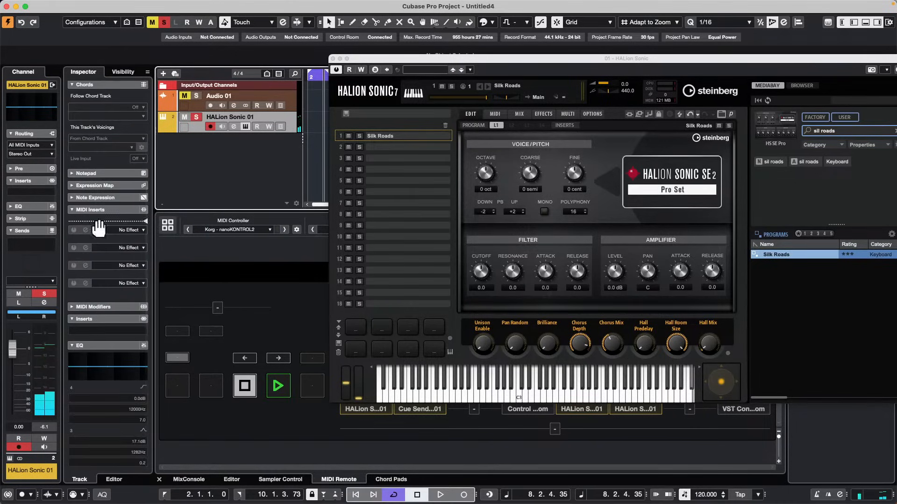
pyautogui.click(129, 230)
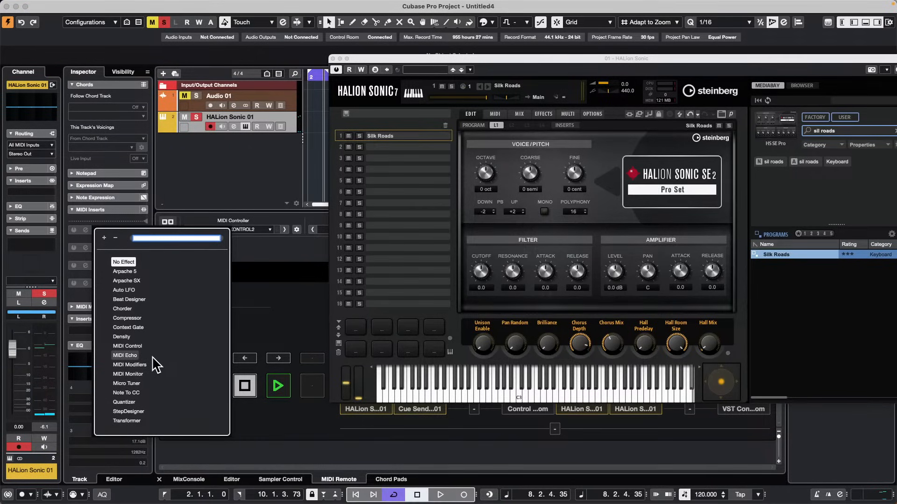
pyautogui.click(137, 384)
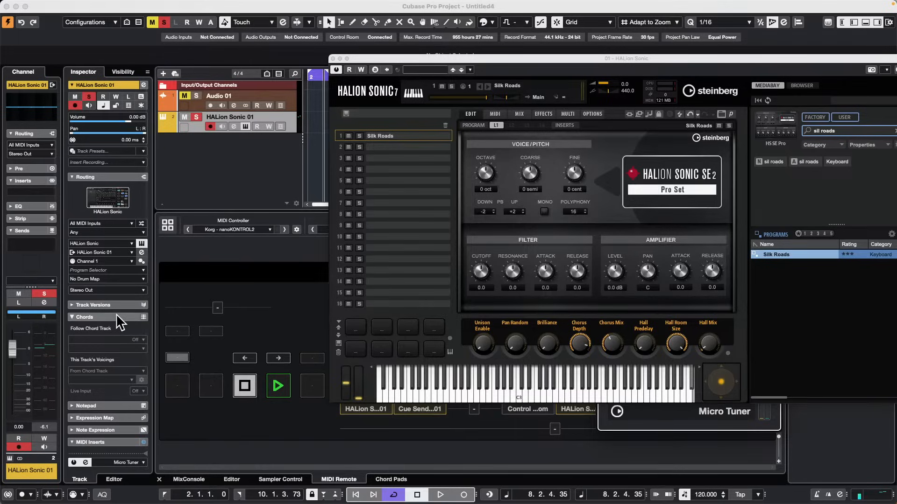
# Step: Close HALion Sonic, then in Micro Tuner nudge E, make C slightly sharp, and lower G 30 cents
pyautogui.click(332, 58)
pyautogui.moveTo(657, 189); pyautogui.dragTo(285, 124)
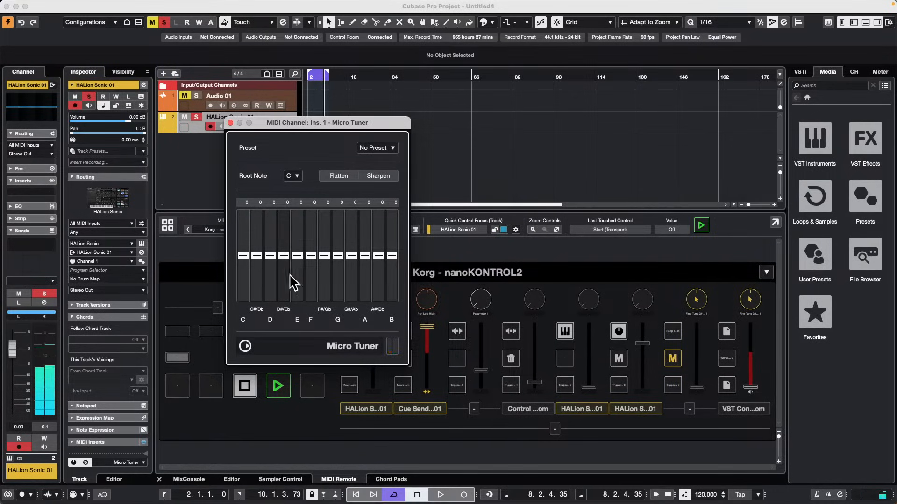
pyautogui.moveTo(300, 256); pyautogui.dragTo(299, 246)
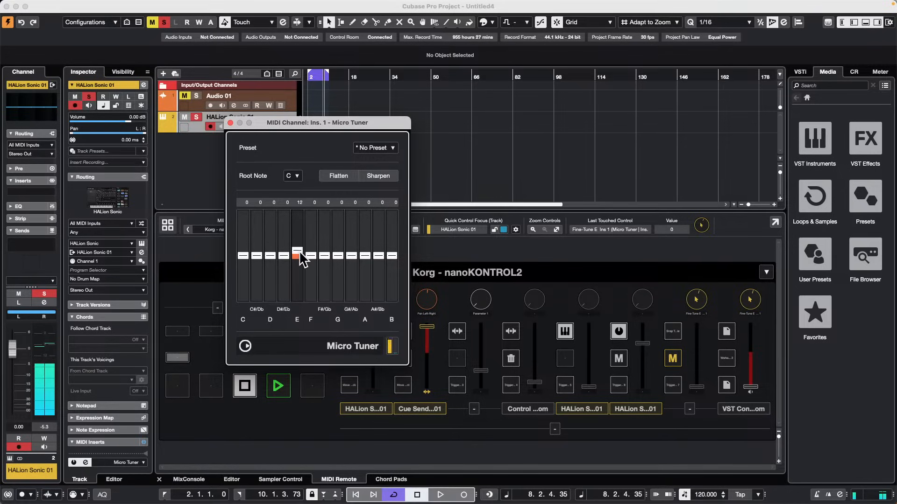
pyautogui.moveTo(300, 252)
pyautogui.mouseDown()
pyautogui.moveTo(301, 296)
pyautogui.moveTo(297, 219)
pyautogui.moveTo(293, 256)
pyautogui.mouseUp()
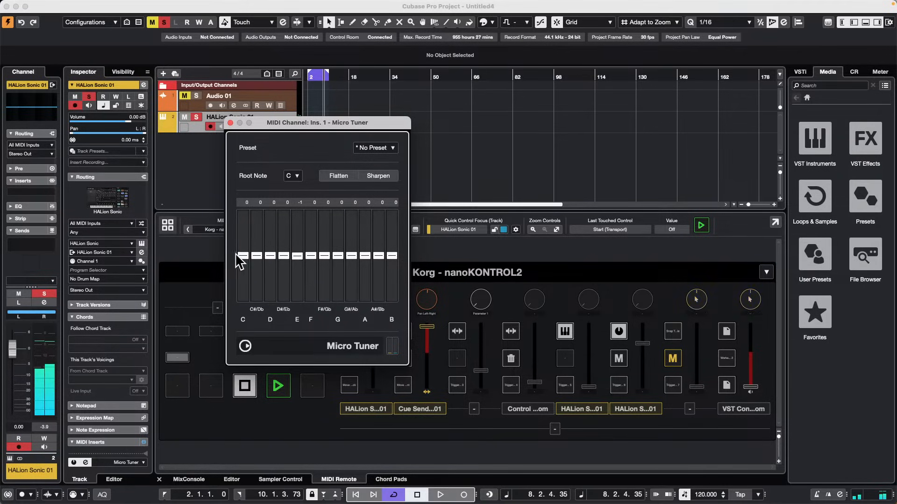
pyautogui.moveTo(240, 255)
pyautogui.mouseDown()
pyautogui.moveTo(243, 214)
pyautogui.moveTo(239, 253)
pyautogui.mouseUp()
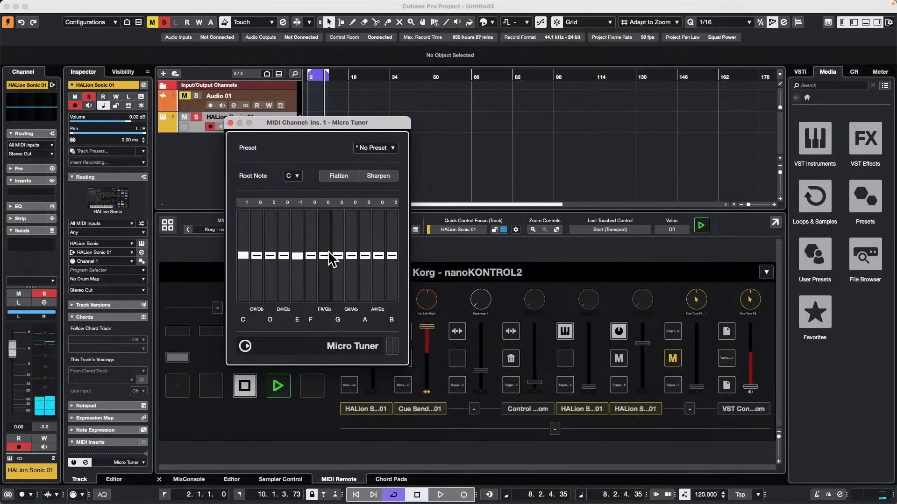
pyautogui.moveTo(338, 255); pyautogui.dragTo(336, 267)
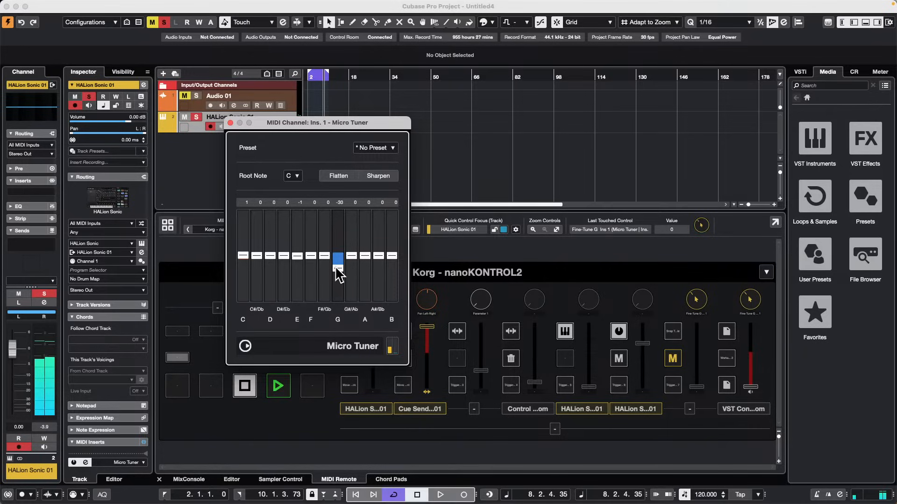
# Step: Reset Micro Tuner with the Equal Temperament factory preset, then apply the Pure Major preset
pyautogui.click(380, 148)
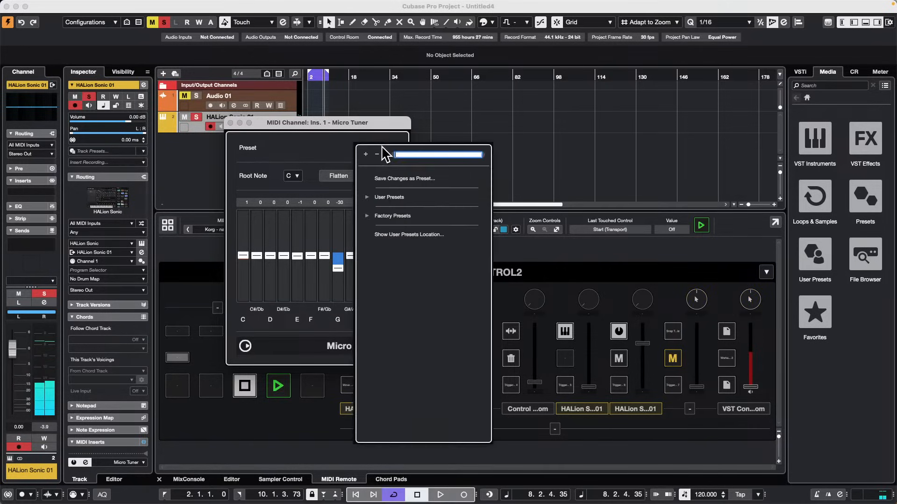
pyautogui.click(366, 217)
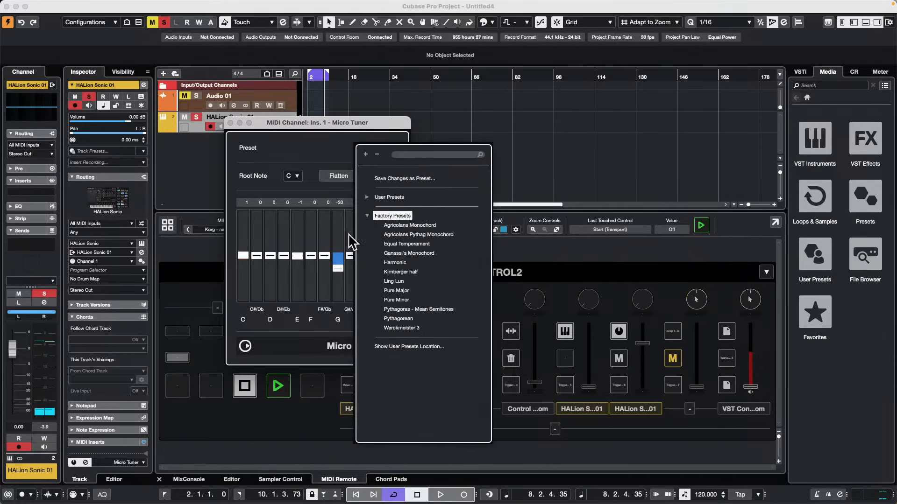
pyautogui.click(405, 239)
pyautogui.click(387, 148)
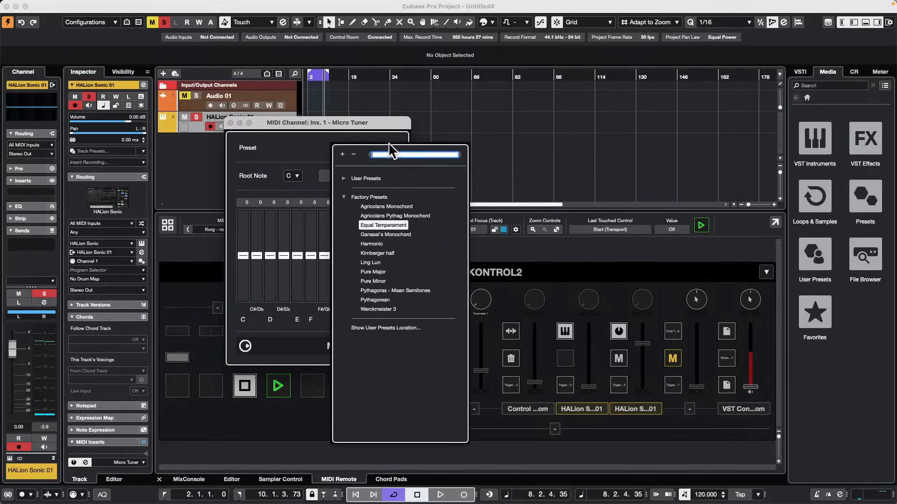
pyautogui.click(372, 272)
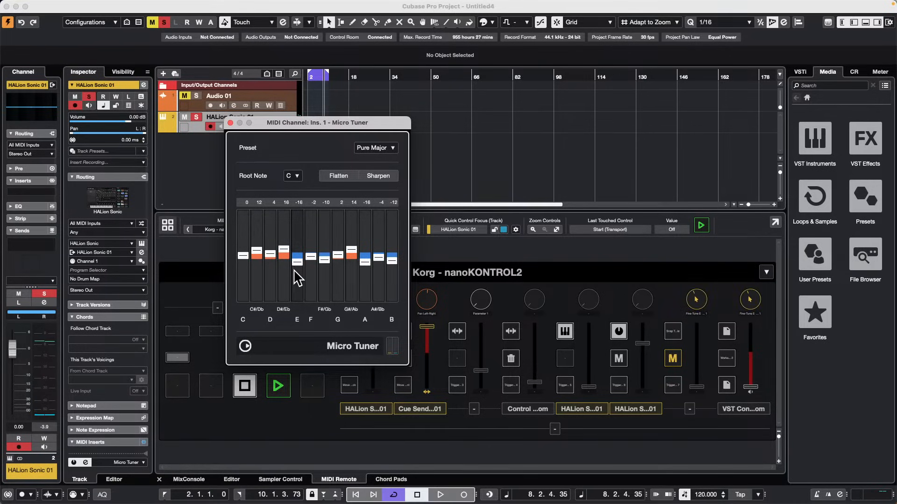
# Step: Close the Micro Tuner plug-in window to reveal the soloed HALion Sonic 01 track
pyautogui.click(230, 123)
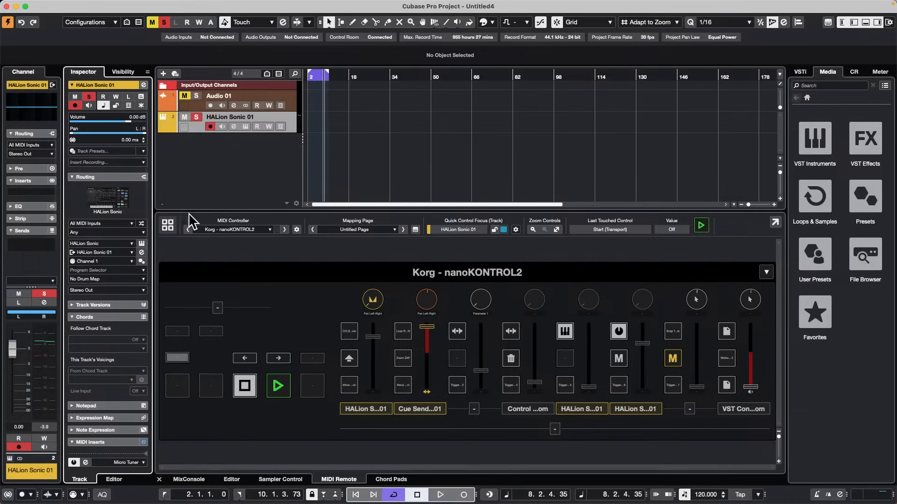
# Step: Enlarge the track area and start opening a project from the Projects folder
pyautogui.moveTo(422, 211); pyautogui.dragTo(422, 305)
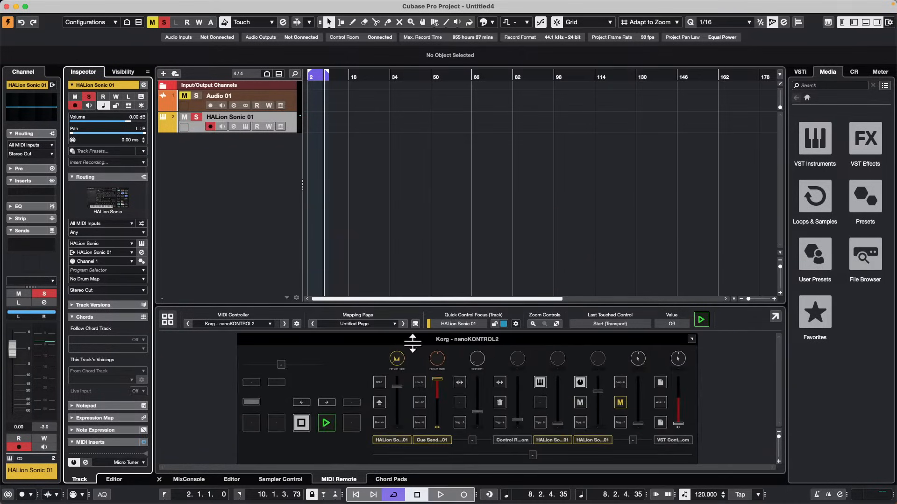
pyautogui.moveTo(133, 5)
pyautogui.click(59, 6)
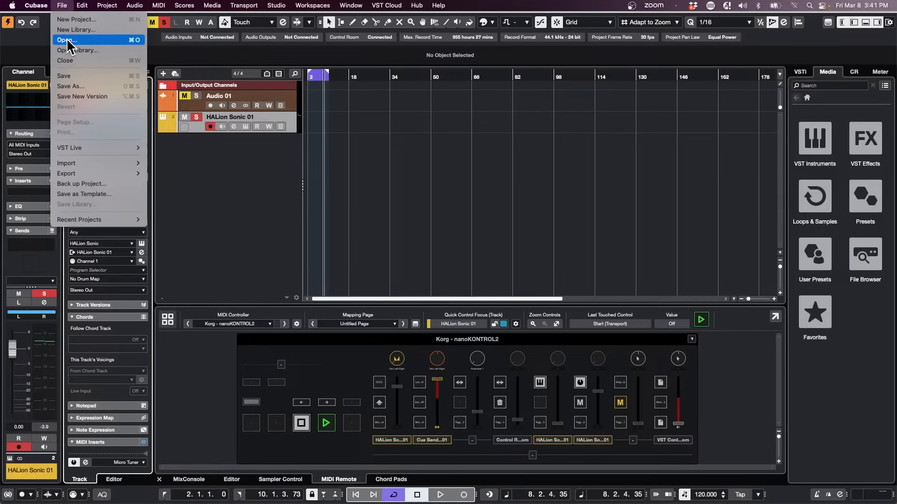
pyautogui.click(66, 40)
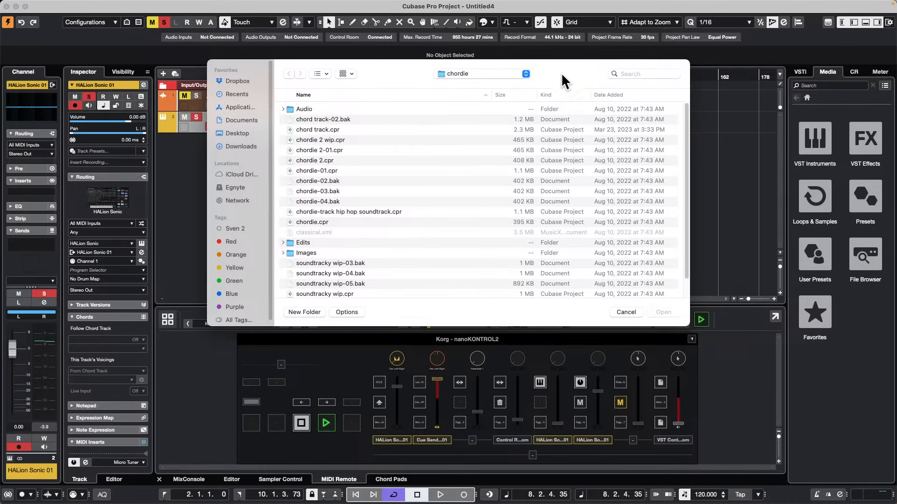
pyautogui.click(498, 71)
pyautogui.click(490, 84)
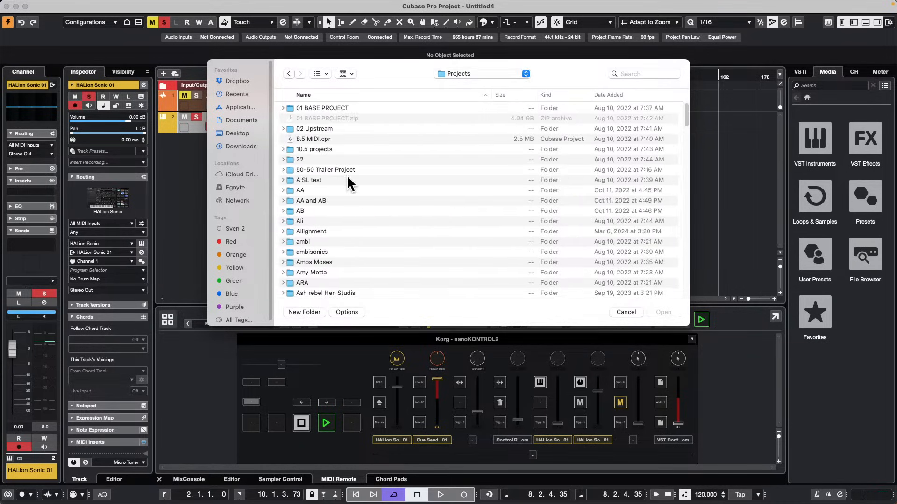
# Step: Open bicycle.cpr from the bicycle folder
pyautogui.scroll(-2, 347, 175)
pyautogui.scroll(-1, 351, 183)
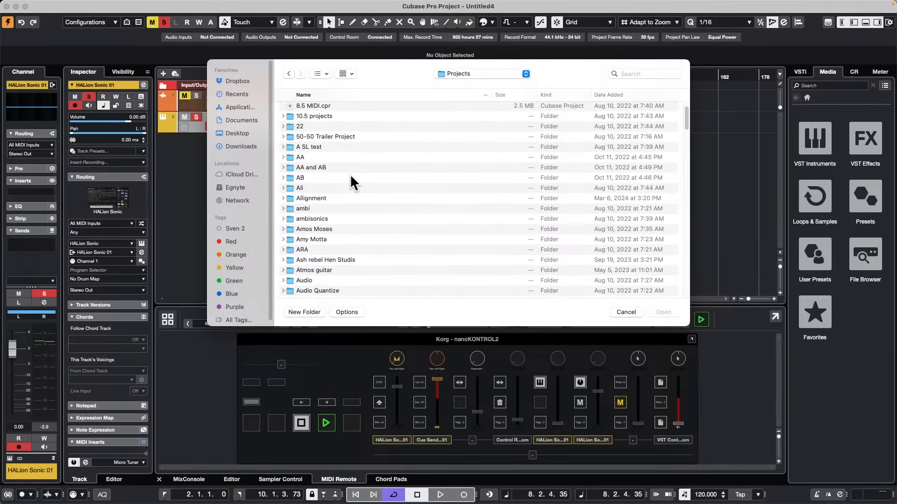
pyautogui.scroll(-5, 350, 175)
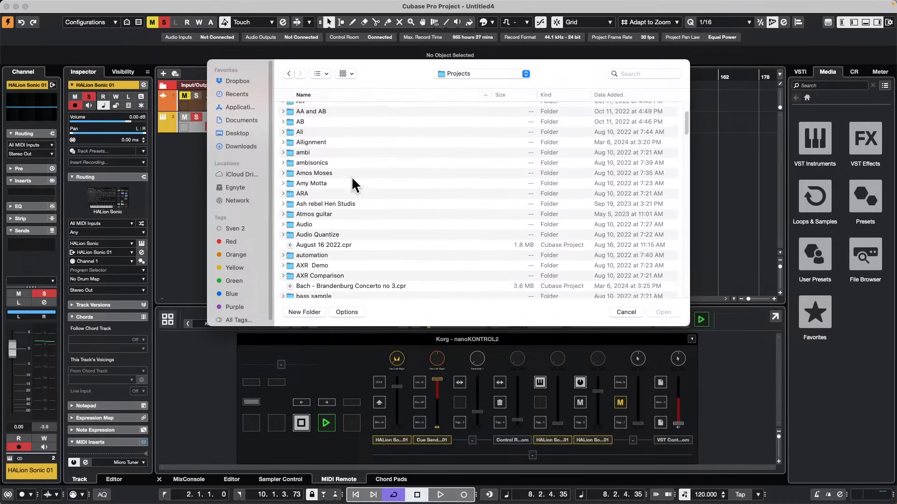
pyautogui.scroll(-6, 352, 173)
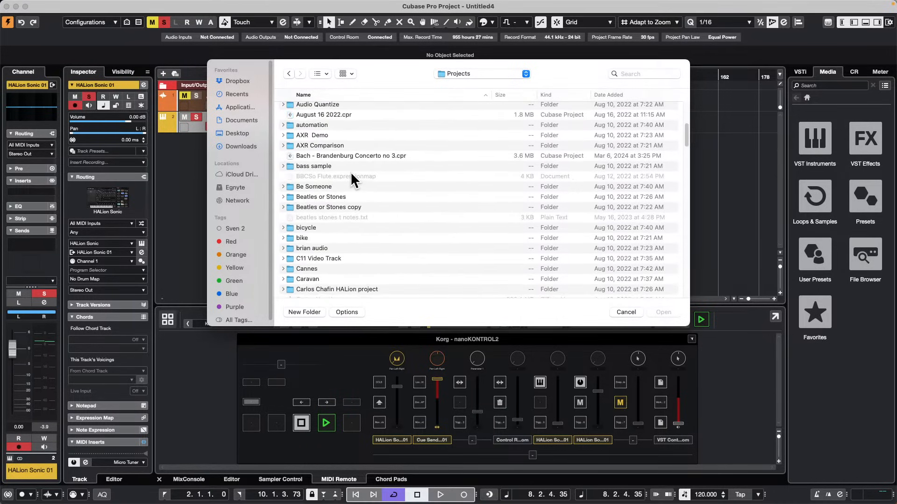
pyautogui.click(312, 225)
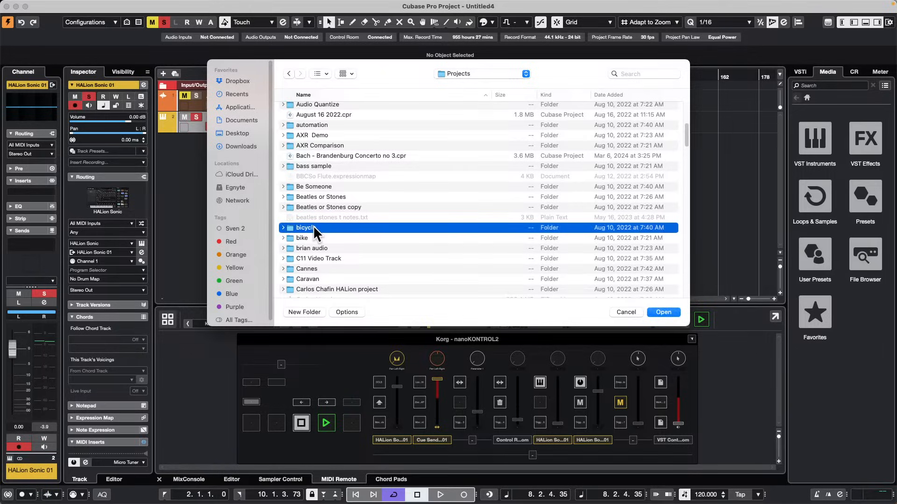
pyautogui.doubleClick(313, 226)
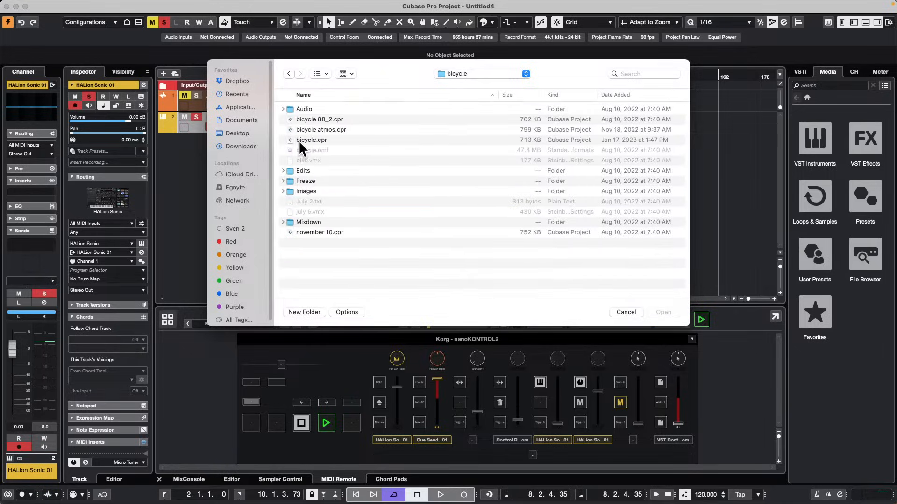
pyautogui.doubleClick(315, 140)
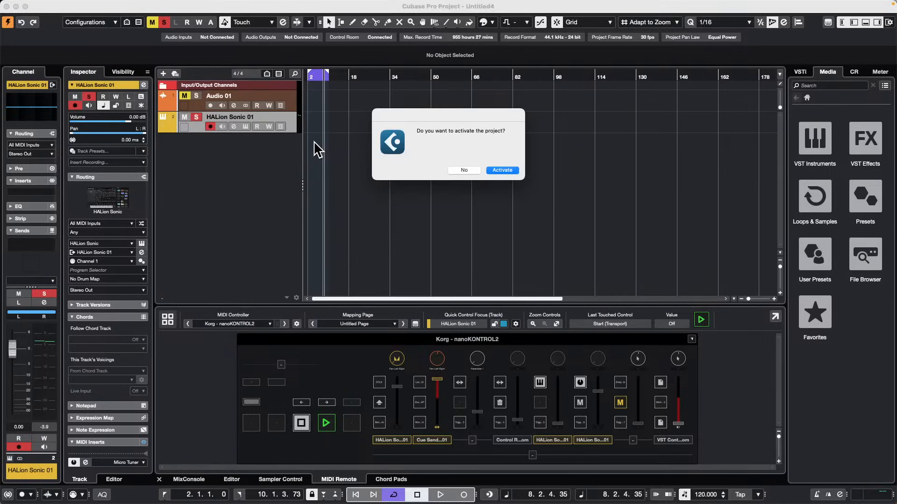
# Step: Activate the bicycle project, dismiss the missing-files warning, and play it with the track 4 event selected
pyautogui.click(518, 172)
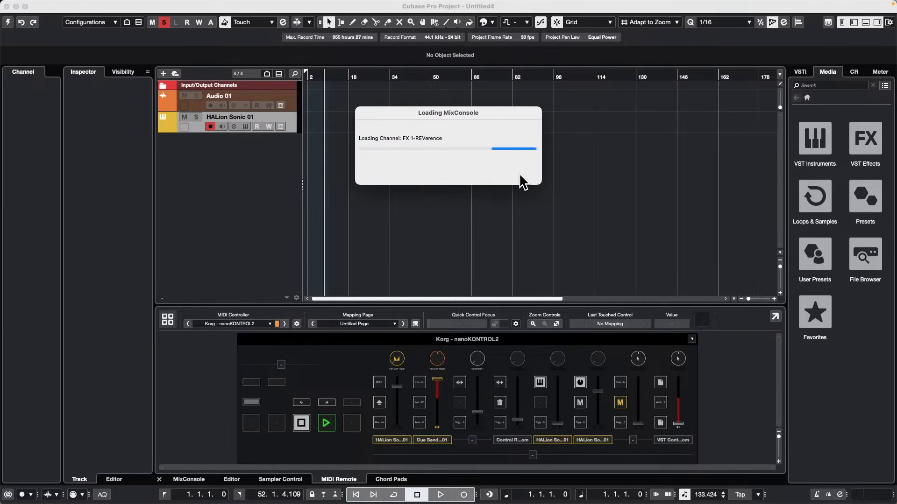
pyautogui.click(565, 257)
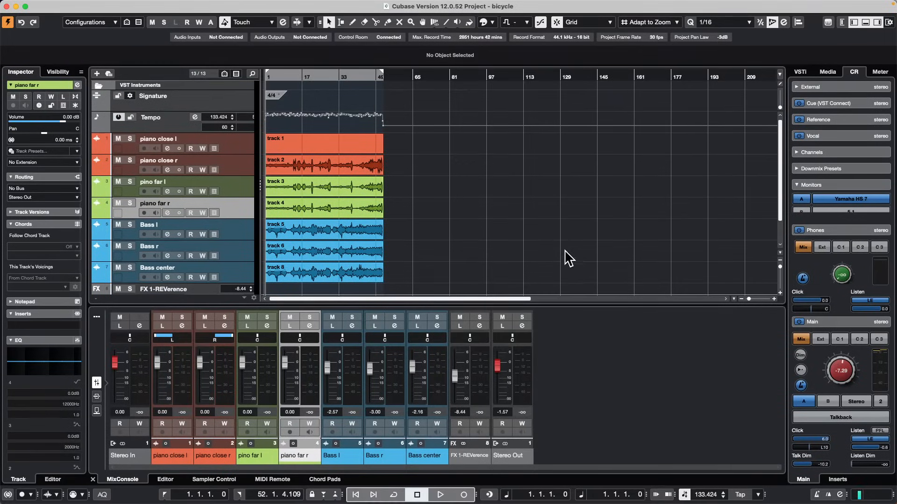
pyautogui.moveTo(305, 77); pyautogui.dragTo(58, 72)
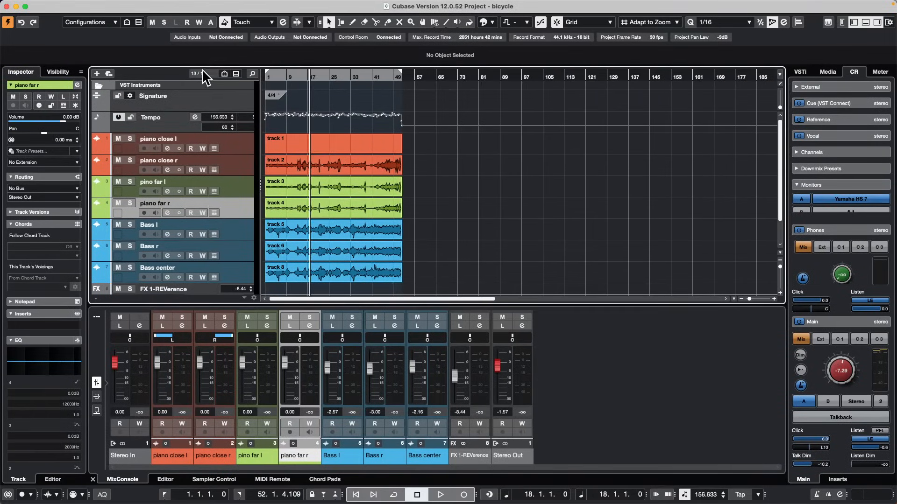
pyautogui.click(329, 204)
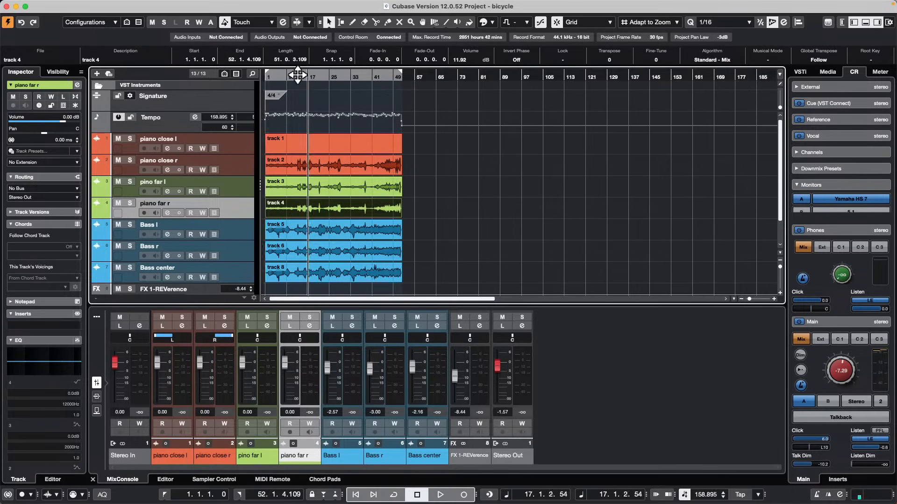
pyautogui.press('space')
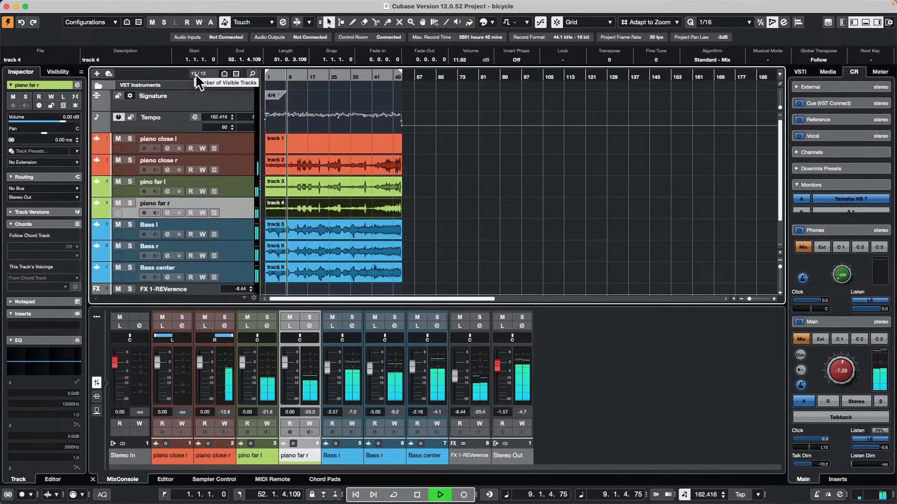
pyautogui.press('space')
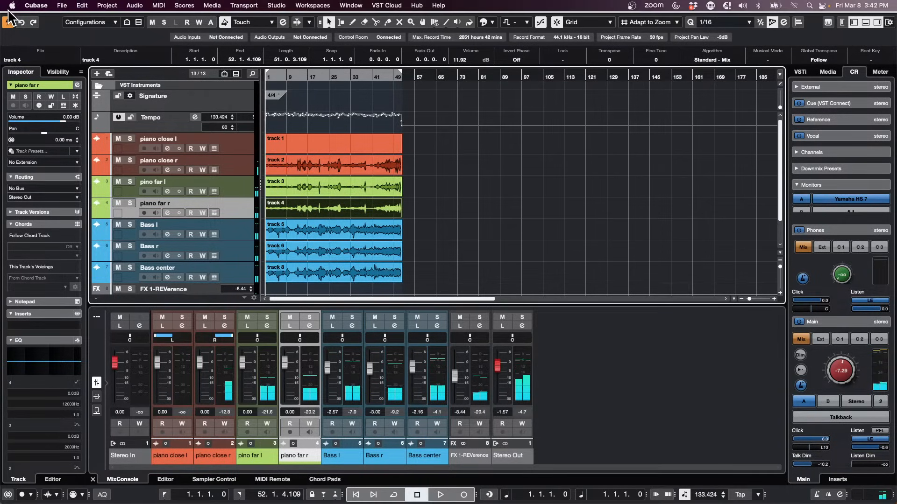
# Step: In Project Setup, set Sample Rate to 48.000 kHz and Bit Depth to 32 bit float
pyautogui.hotkey('shift', 's')
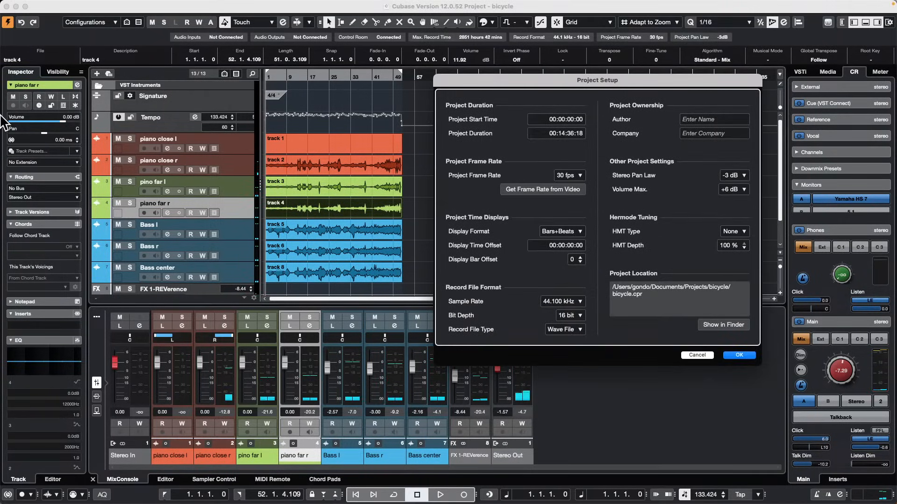
pyautogui.click(571, 301)
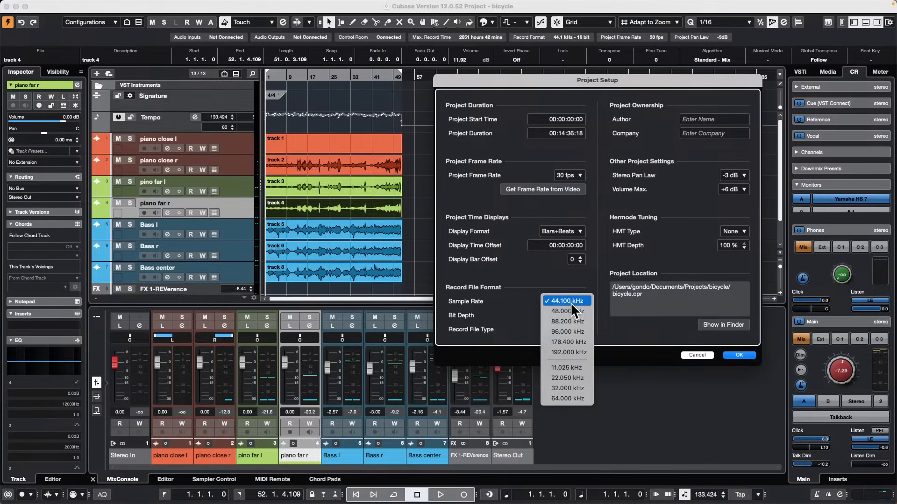
pyautogui.click(570, 310)
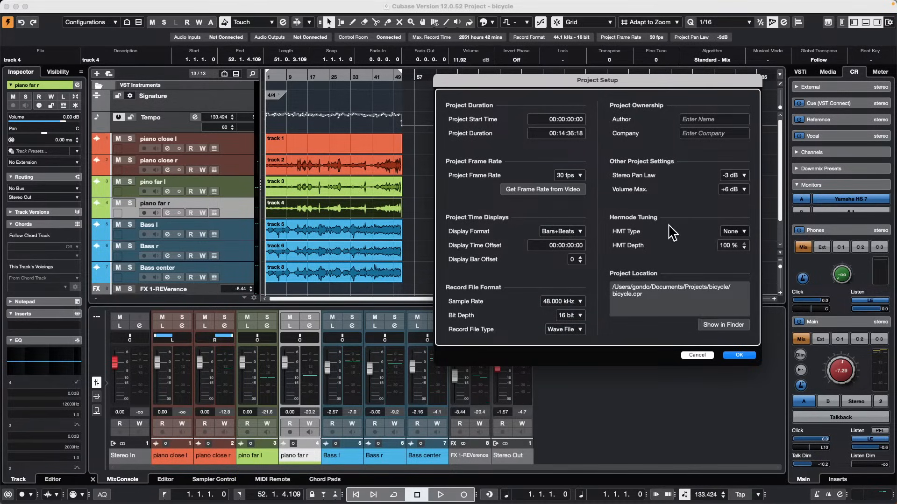
pyautogui.click(580, 316)
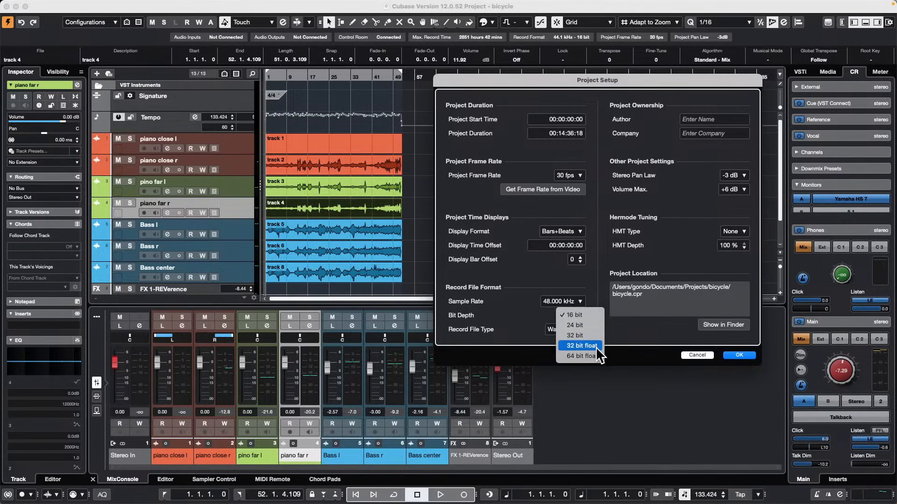
pyautogui.click(596, 346)
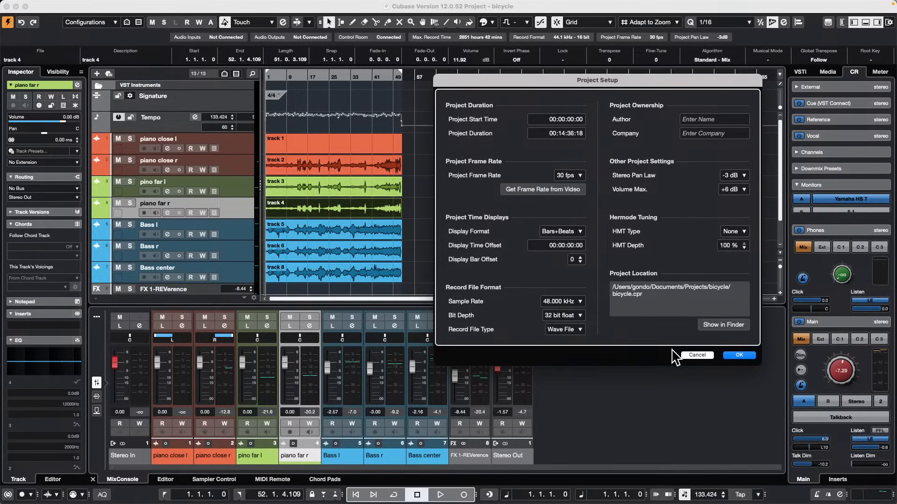
pyautogui.click(741, 356)
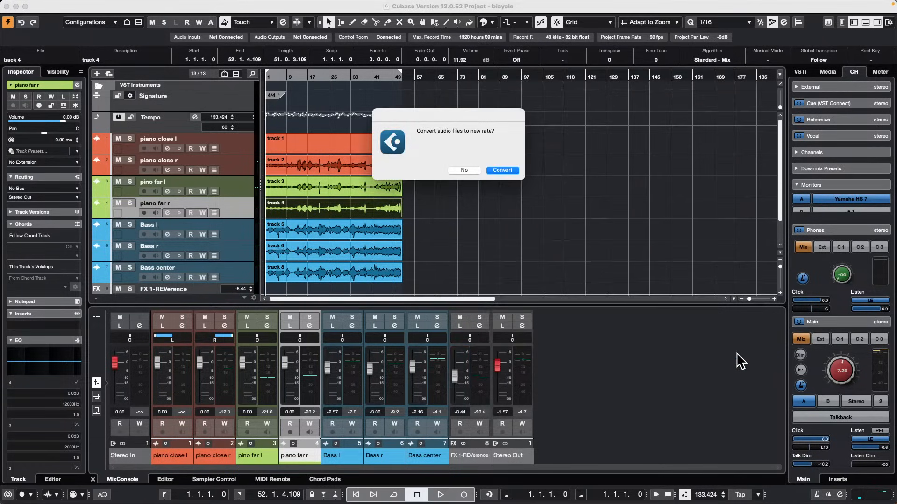
# Step: Convert audio to 48 kHz keeping source files, decline sample-position locking, and select track 2's event
pyautogui.click(513, 172)
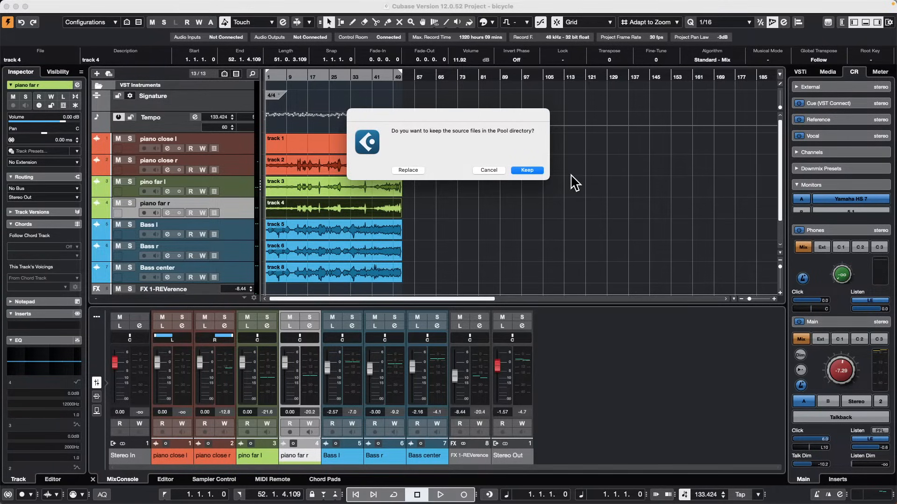
pyautogui.click(536, 170)
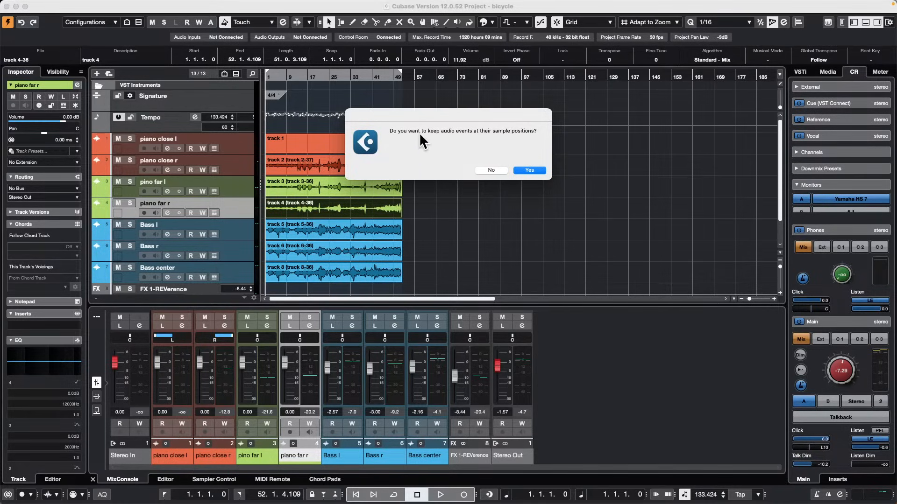
pyautogui.click(492, 170)
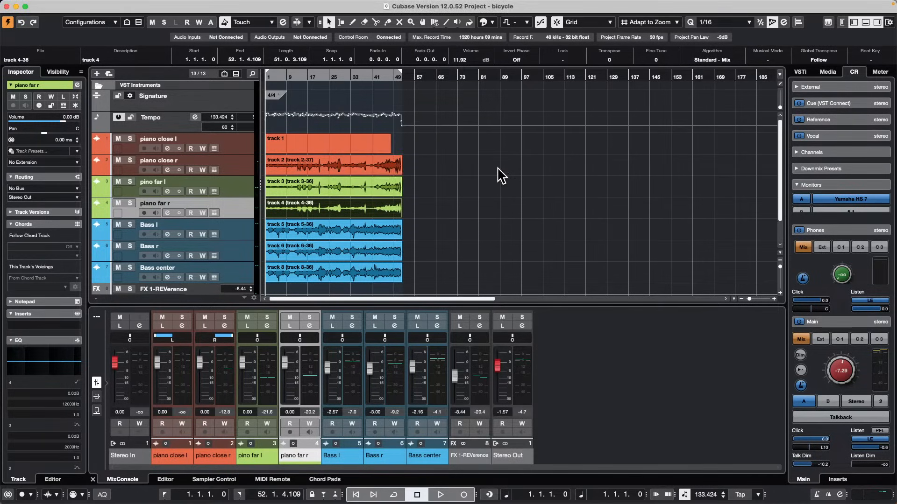
pyautogui.click(354, 174)
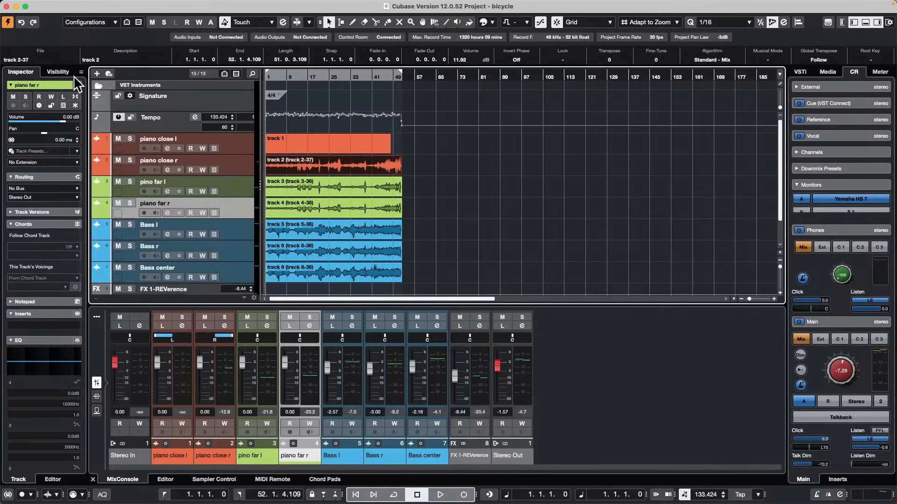
# Step: Play the converted bicycle project briefly, then stop with the position back at bar 1
pyautogui.press('space')
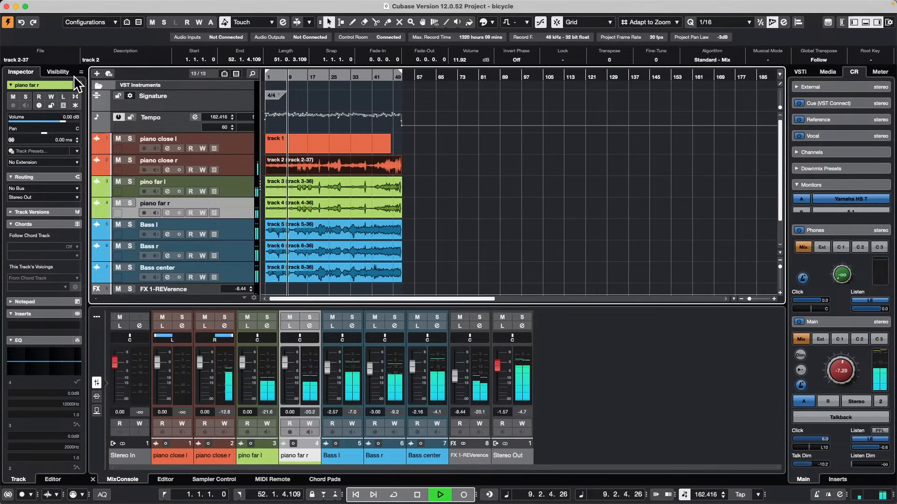
pyautogui.press('space')
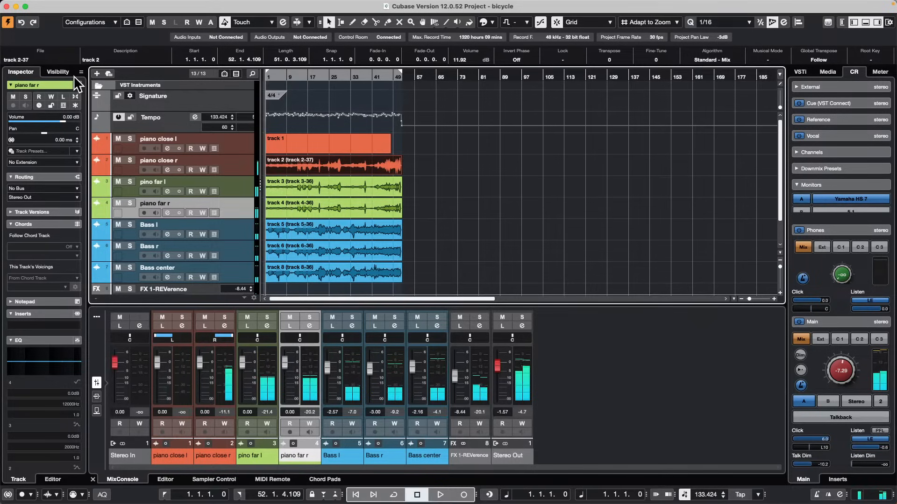
pyautogui.click(61, 5)
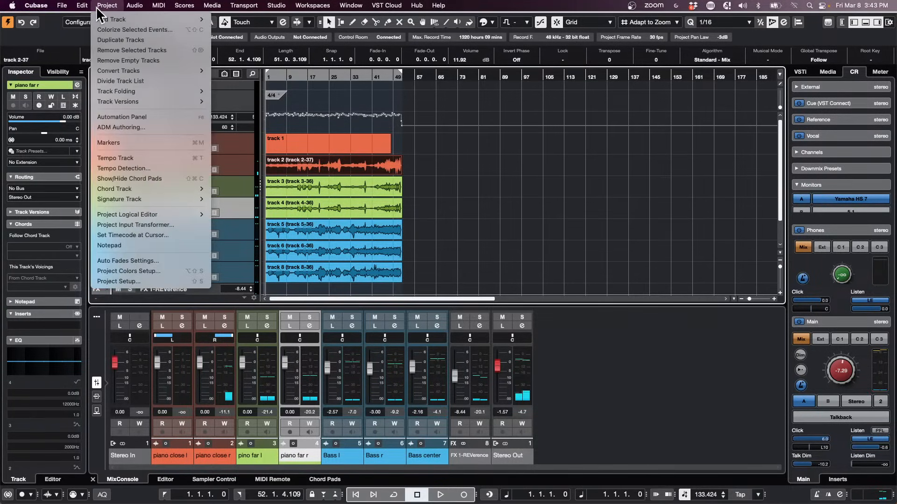
pyautogui.click(119, 282)
pyautogui.moveTo(549, 80); pyautogui.dragTo(260, 31)
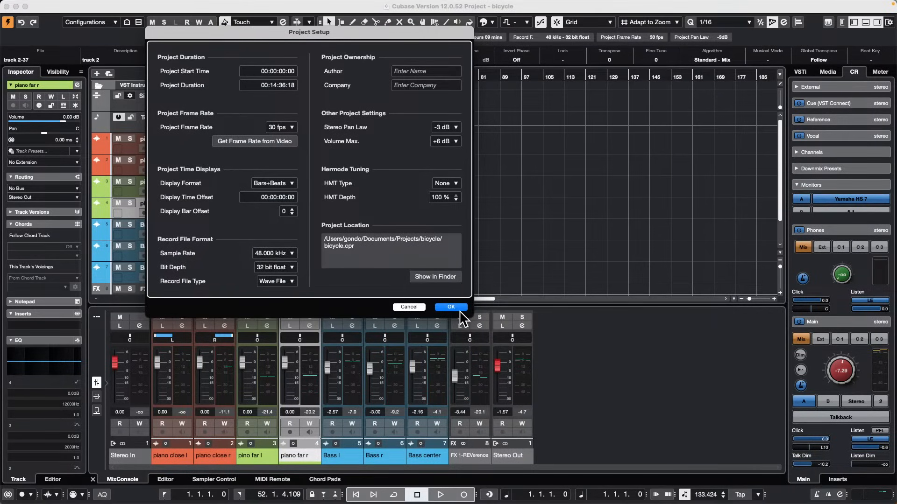
pyautogui.click(411, 307)
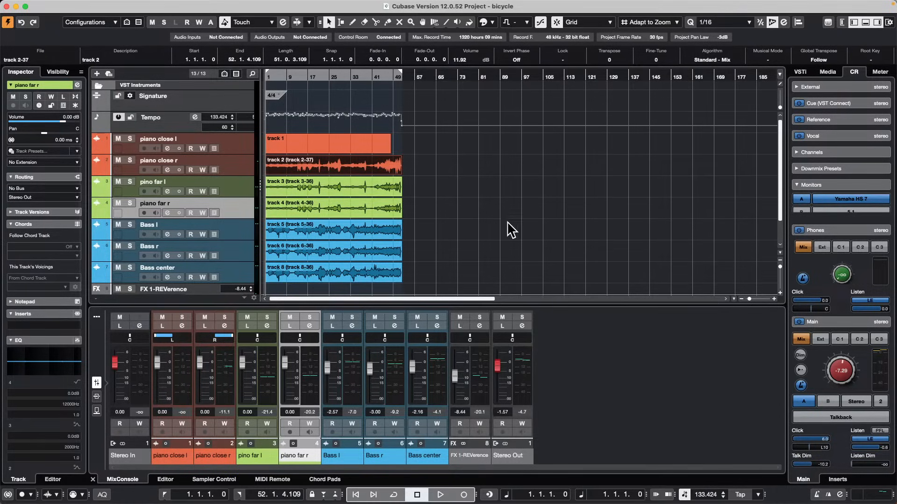
# Step: Select the audio event on track 5, then deselect all events
pyautogui.click(321, 217)
pyautogui.scroll(-2, 321, 218)
pyautogui.scroll(2, 321, 218)
pyautogui.click(61, 5)
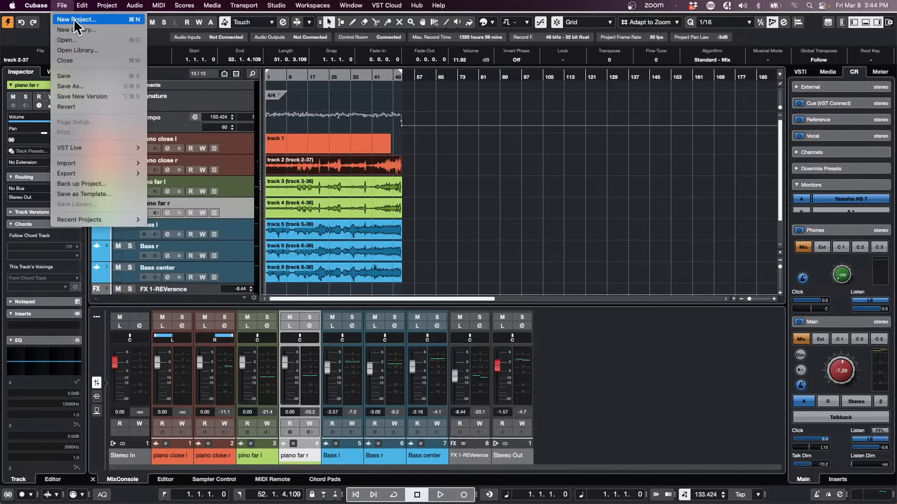
pyautogui.click(444, 124)
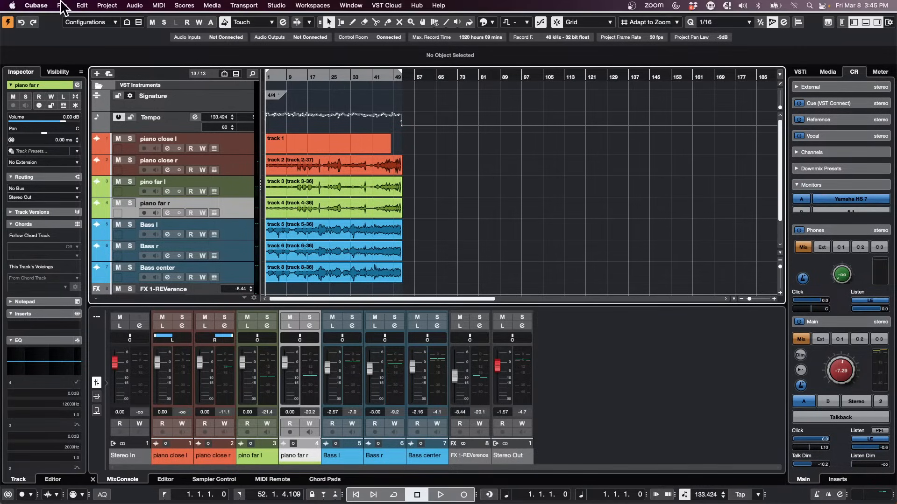
# Step: Start a new project and discard the unsaved changes to the bicycle project
pyautogui.click(60, 6)
pyautogui.moveTo(88, 220)
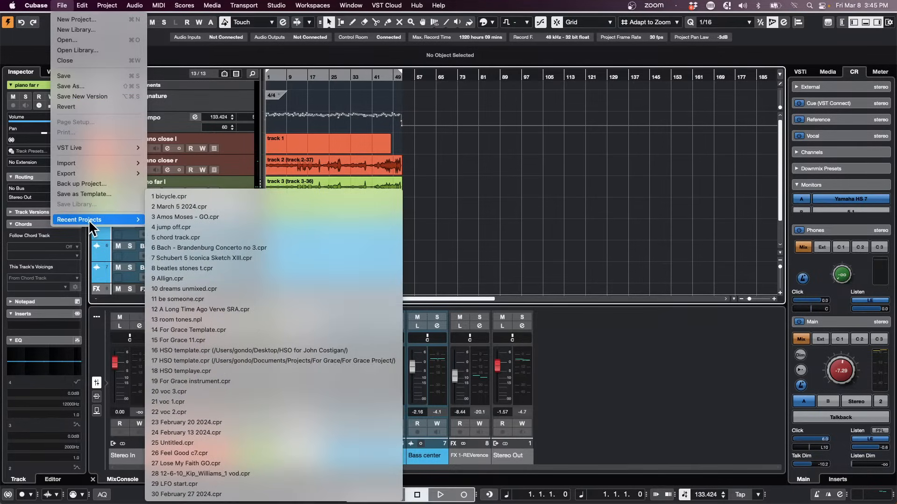
pyautogui.click(86, 21)
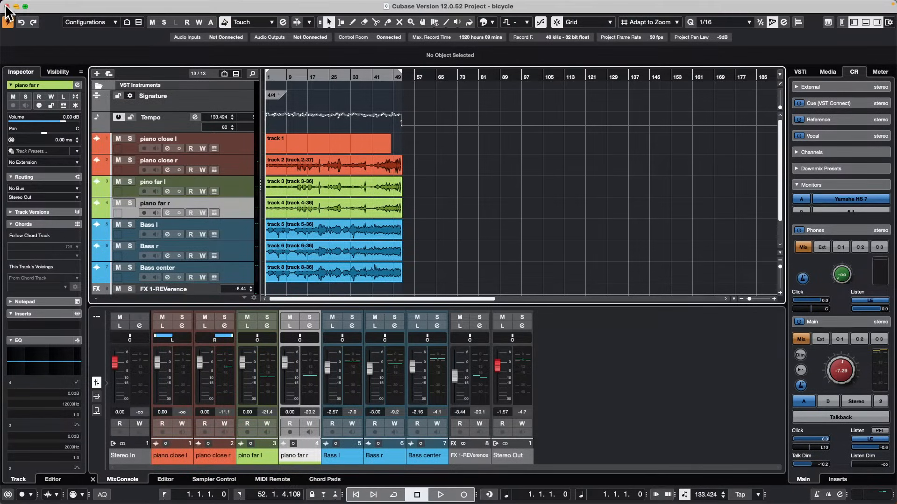
pyautogui.click(424, 170)
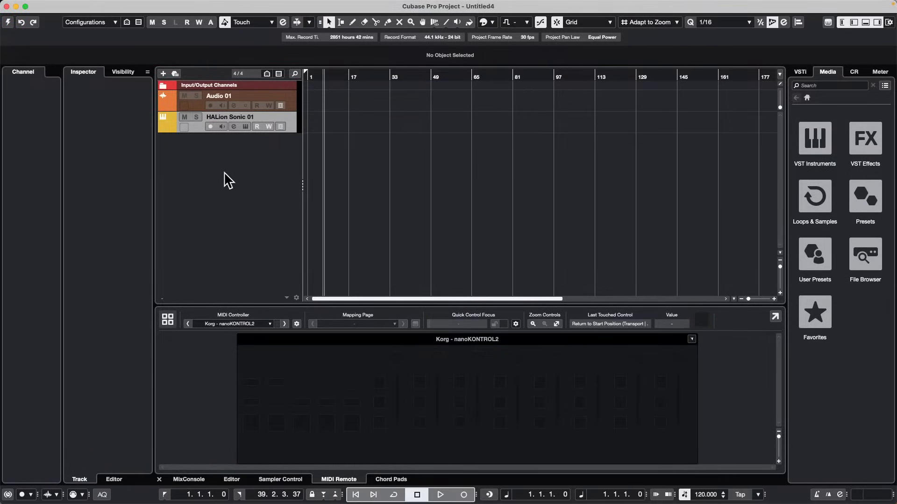
# Step: Start another new project and create it as an empty project
pyautogui.click(63, 5)
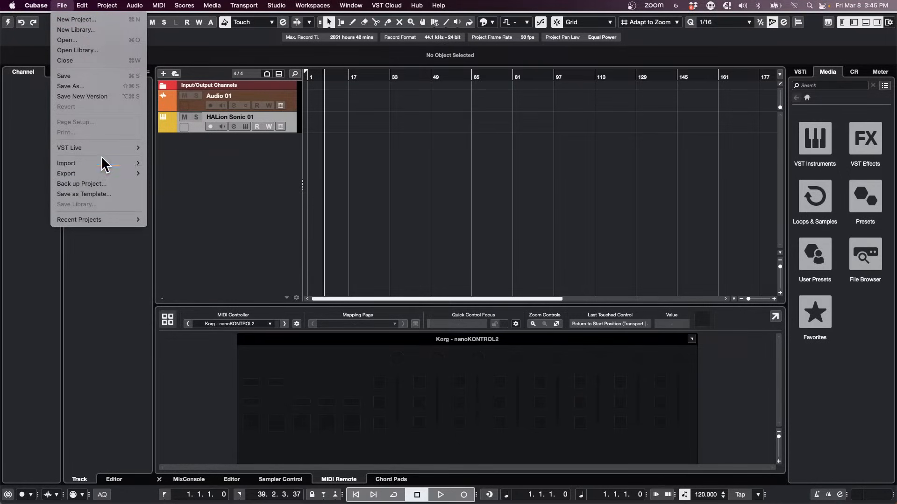
pyautogui.moveTo(98, 164)
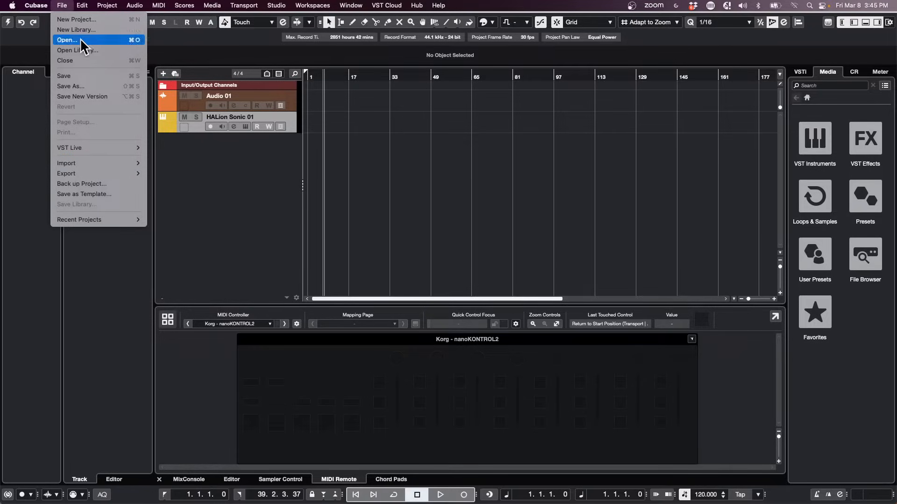
pyautogui.click(85, 20)
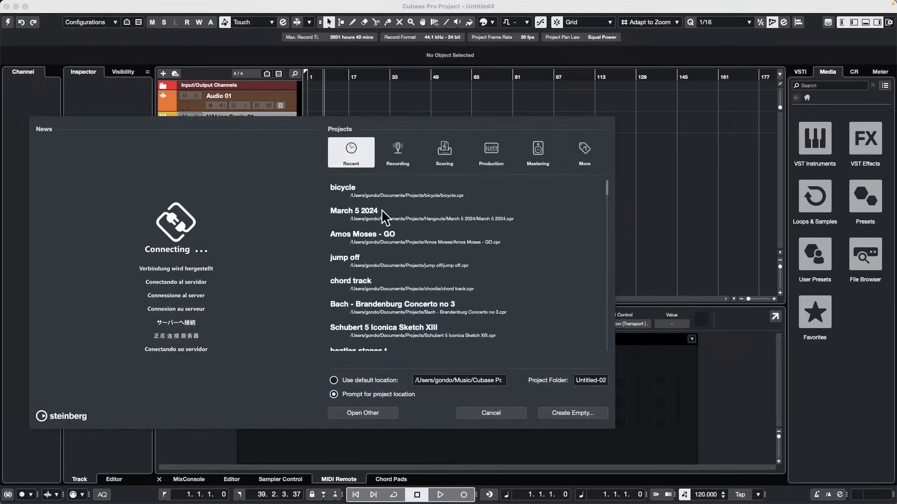
pyautogui.click(569, 415)
# Step: Confirm the project folder and add a HALion Sonic instrument track, closing its plugin window
pyautogui.click(662, 312)
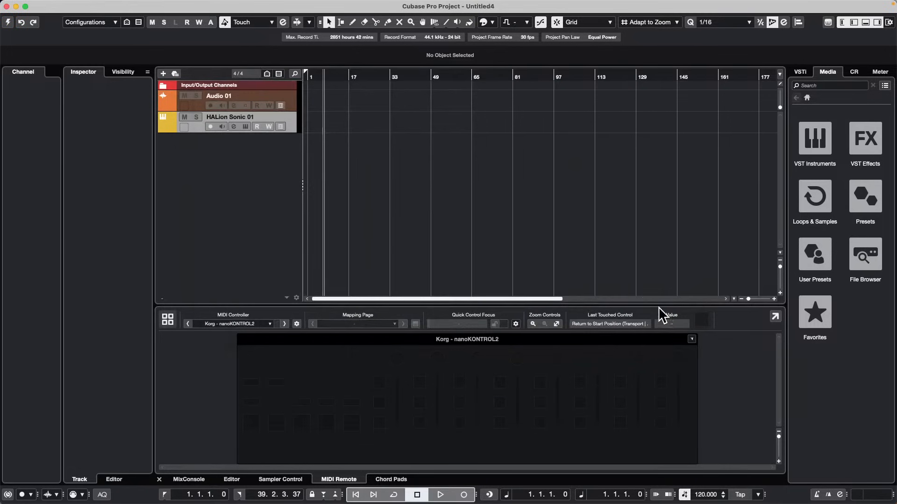
pyautogui.moveTo(281, 211); pyautogui.dragTo(281, 305)
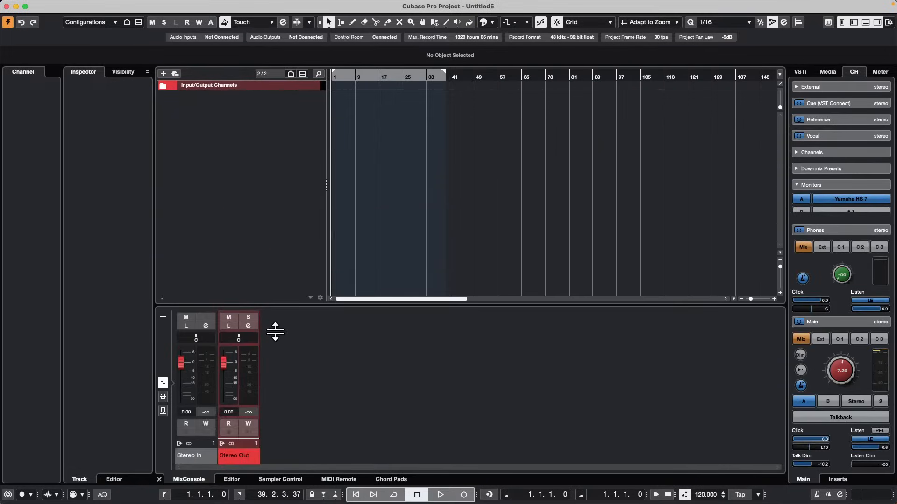
pyautogui.rightClick(216, 104)
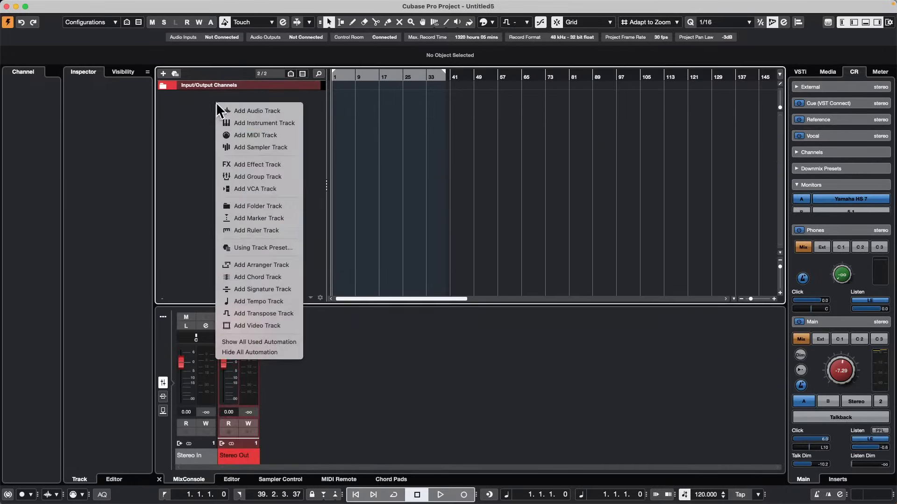
pyautogui.click(262, 122)
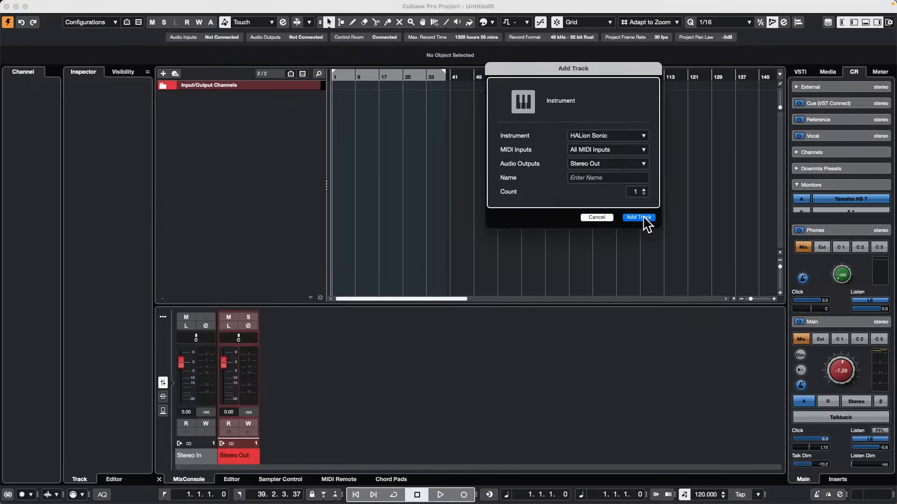
pyautogui.press('Return')
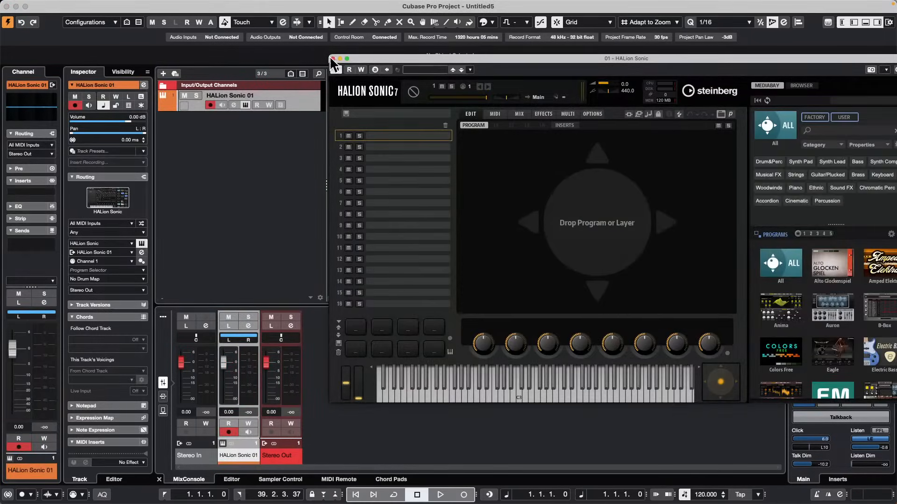
pyautogui.click(333, 58)
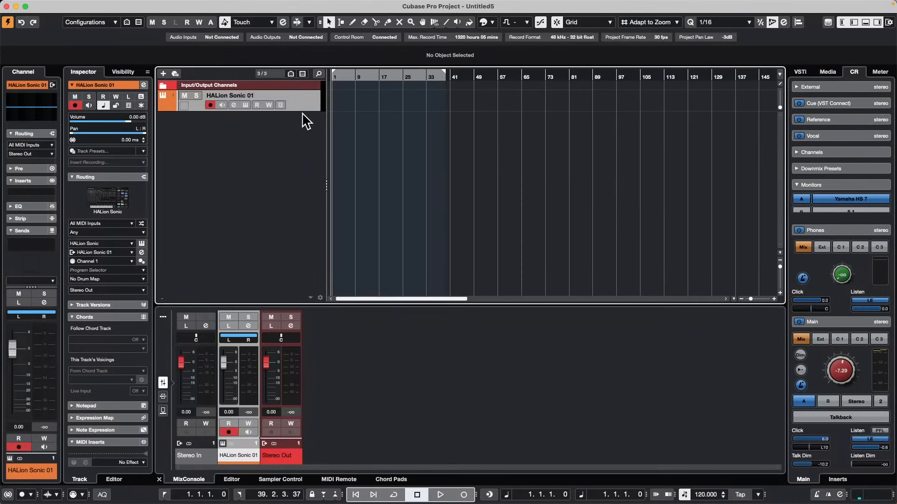
pyautogui.moveTo(375, 77); pyautogui.dragTo(262, 110)
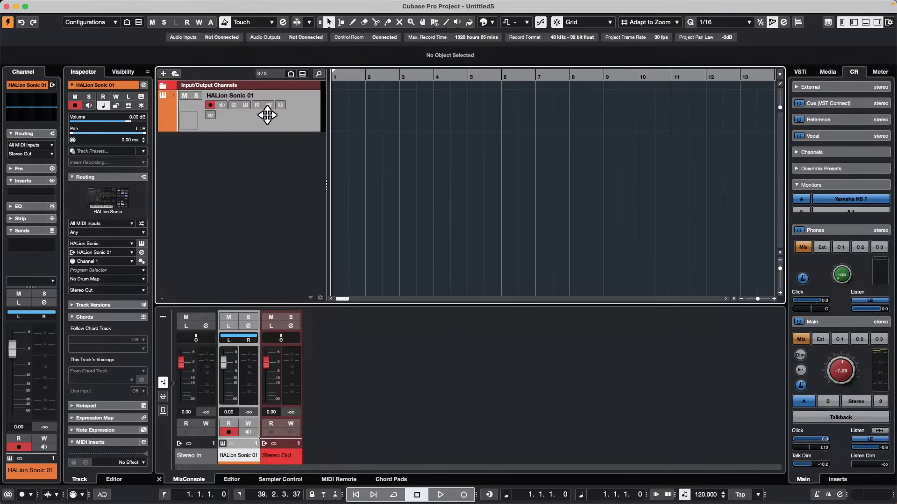
# Step: Draw a MIDI part on bars 1–8 of HALion Sonic 01 and open it in the editor
pyautogui.rightClick(343, 112)
pyautogui.click(366, 112)
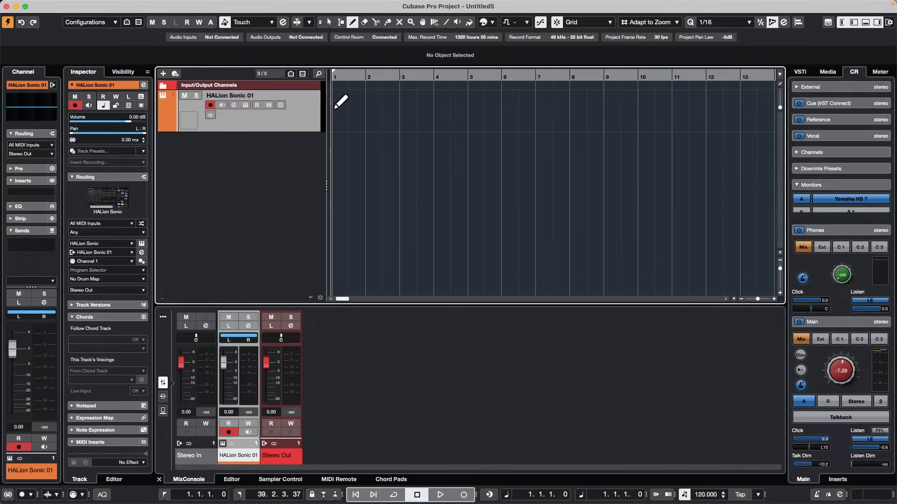
pyautogui.moveTo(334, 98)
pyautogui.mouseDown()
pyautogui.moveTo(418, 118)
pyautogui.moveTo(574, 118)
pyautogui.mouseUp()
pyautogui.press('1')
pyautogui.doubleClick(377, 115)
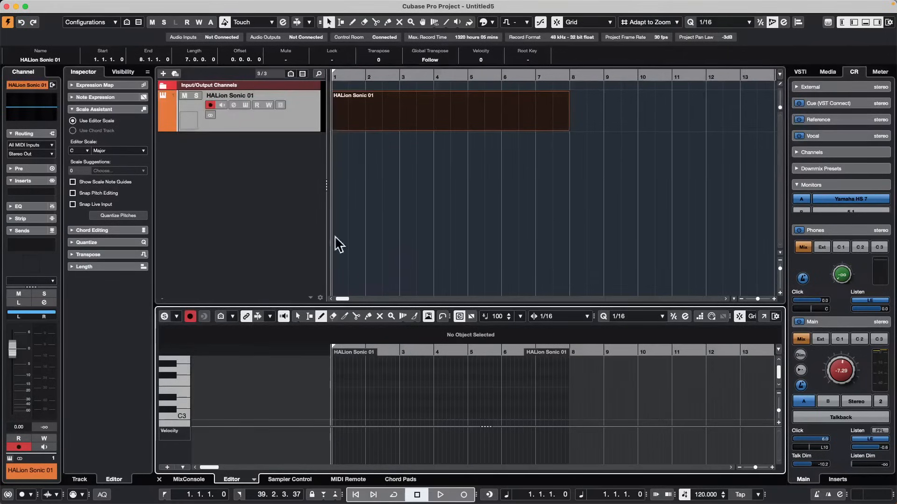
# Step: Draw a C#3 note across bar 1 and a C3 note from bar 3, then deselect D3
pyautogui.click(499, 293)
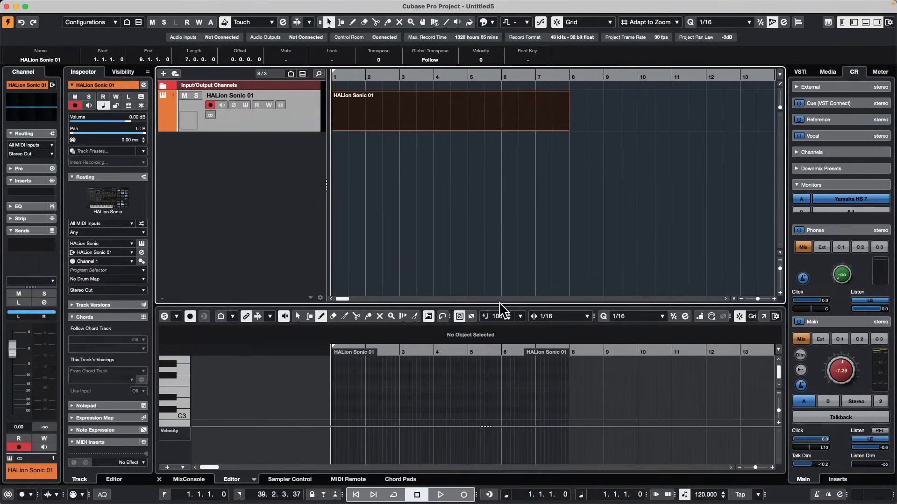
pyautogui.moveTo(498, 307); pyautogui.dragTo(499, 235)
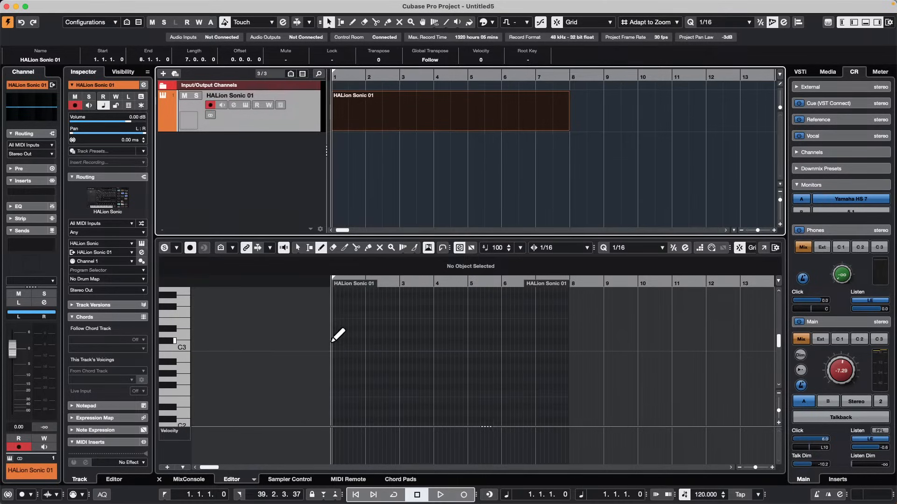
pyautogui.moveTo(333, 342); pyautogui.dragTo(366, 342)
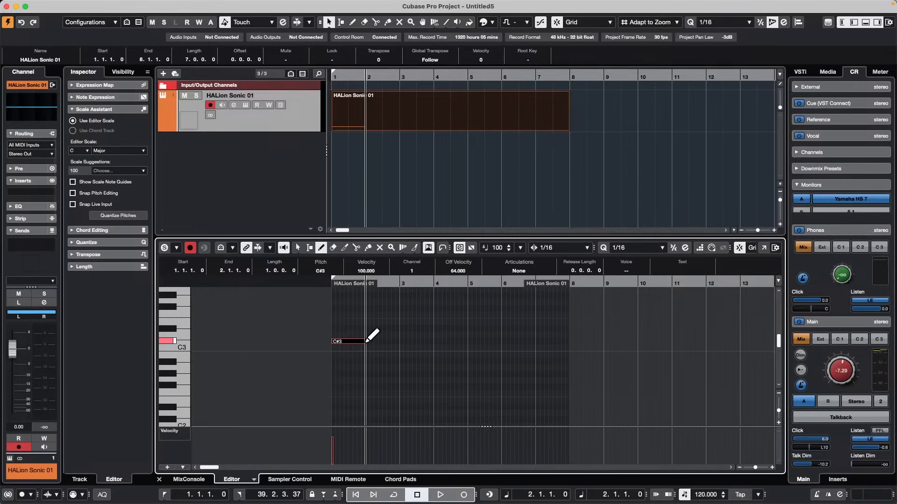
pyautogui.moveTo(401, 350)
pyautogui.mouseDown()
pyautogui.moveTo(434, 350)
pyautogui.moveTo(474, 330)
pyautogui.moveTo(570, 335)
pyautogui.mouseUp()
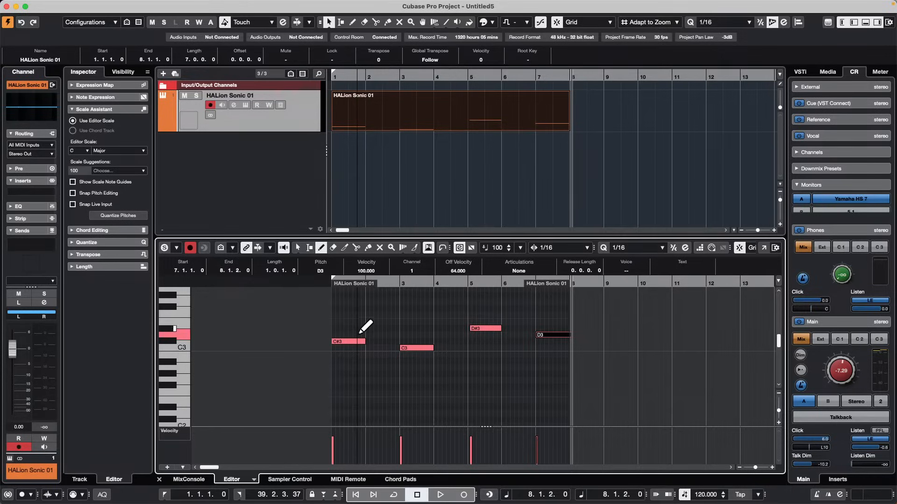
pyautogui.press('1')
pyautogui.click(346, 329)
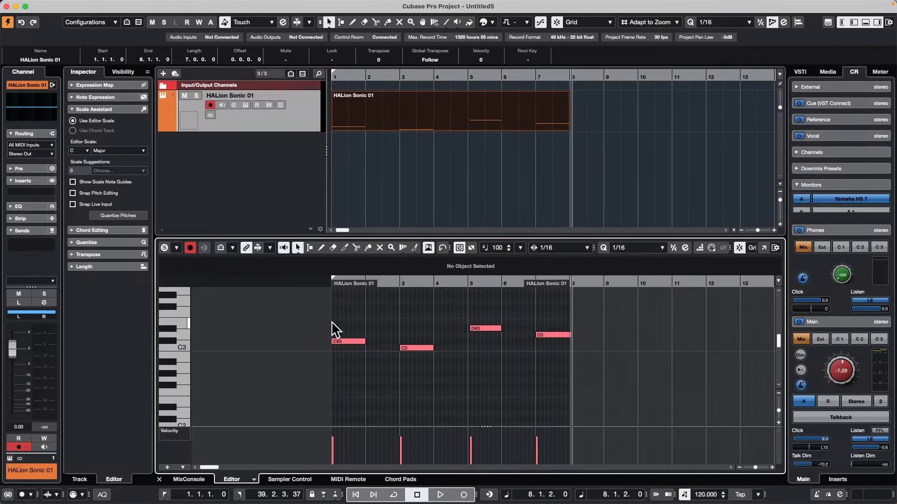
# Step: Open the Key Commands settings from the Edit menu
pyautogui.moveTo(2, 1)
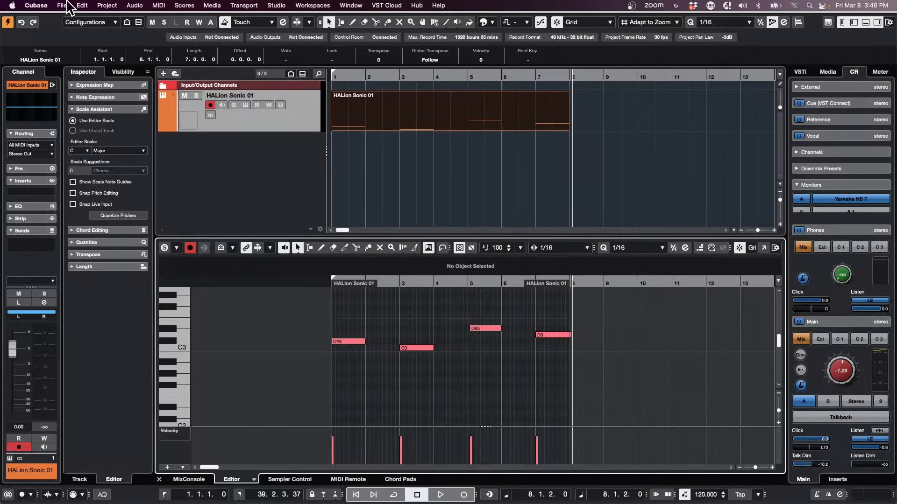
pyautogui.click(82, 5)
pyautogui.moveTo(115, 357)
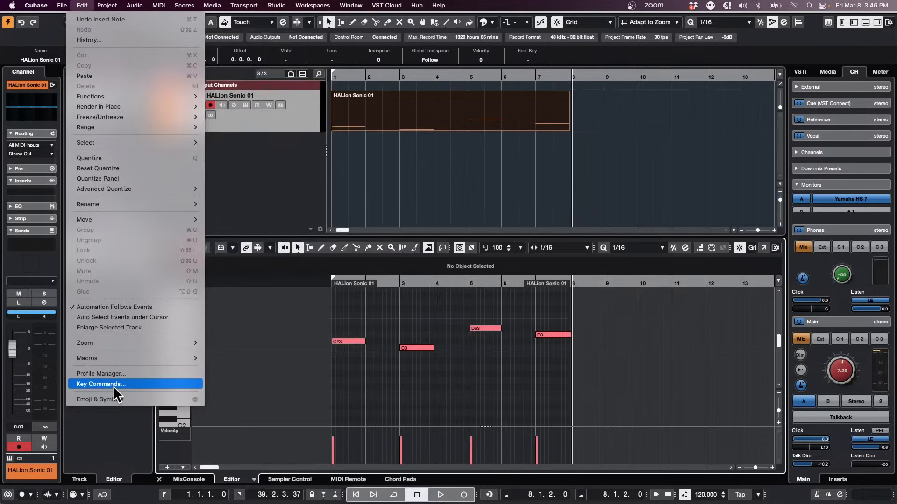
pyautogui.click(113, 385)
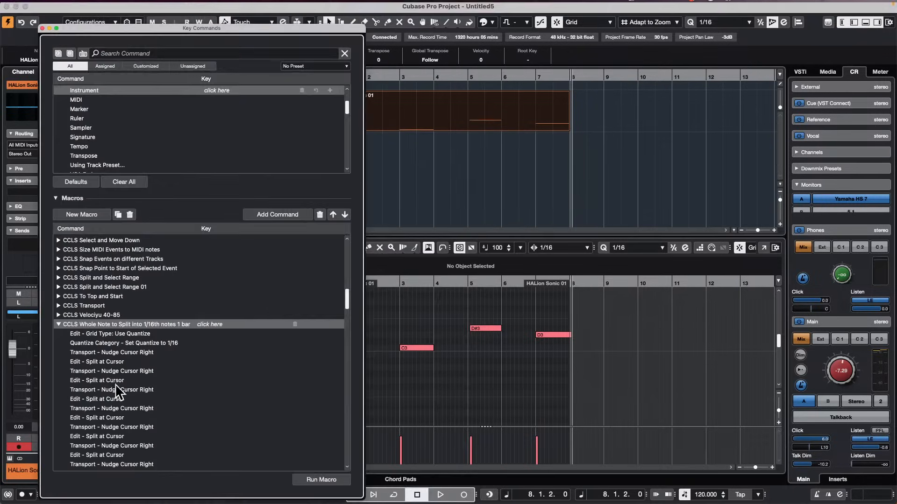
# Step: Collapse the 1/16, 1/4 and 1/8 note split macros and expand 'CCLS Add Fades to Range after Cut'
pyautogui.click(58, 324)
pyautogui.click(59, 333)
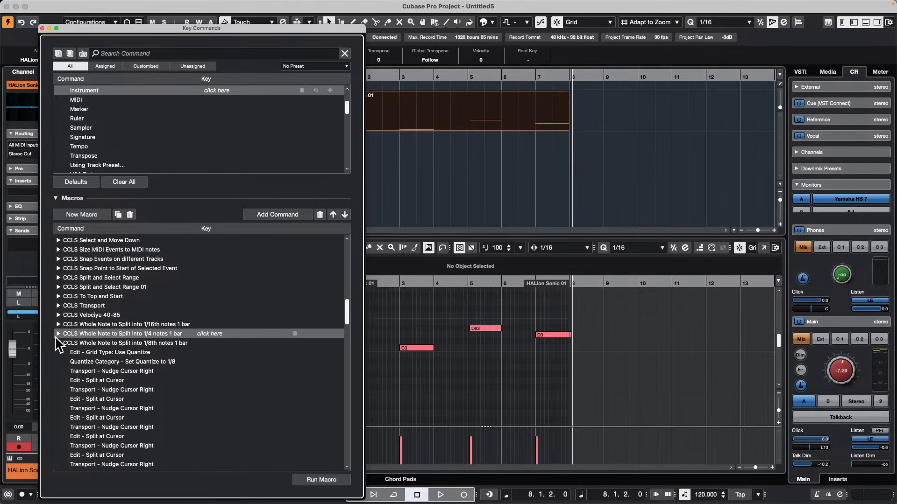
pyautogui.click(58, 343)
pyautogui.scroll(15, 102, 306)
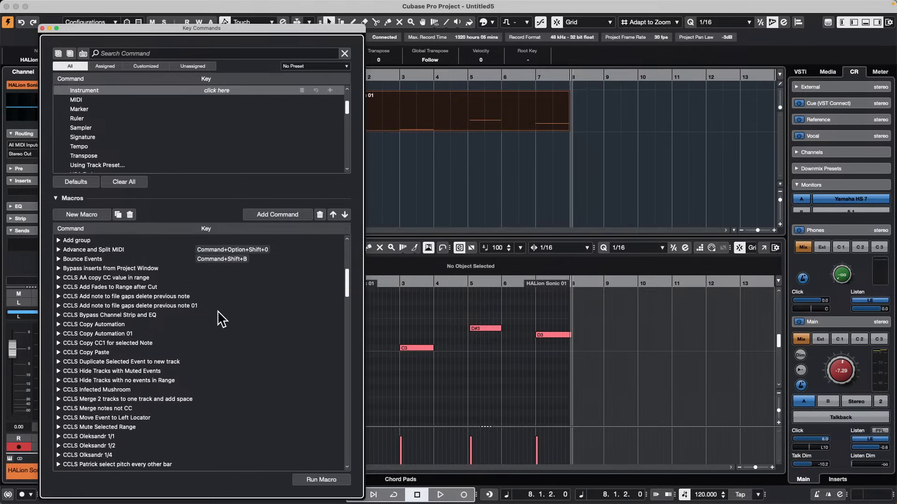
pyautogui.click(58, 287)
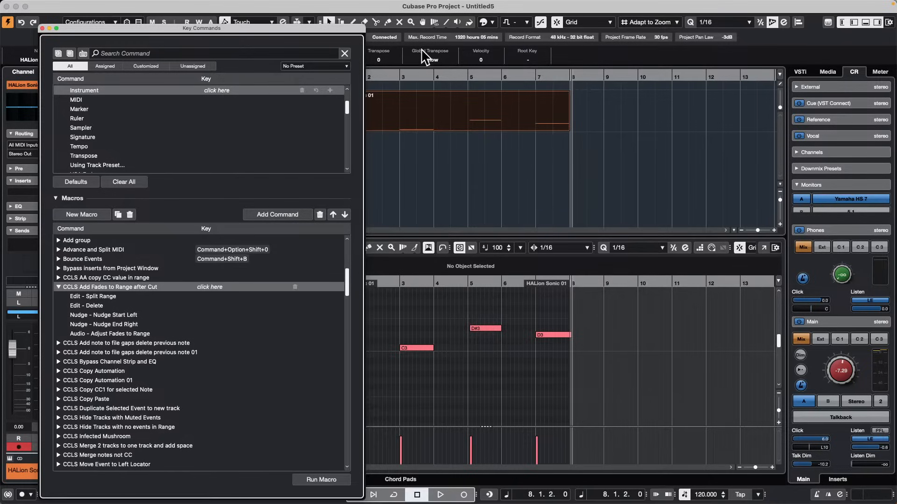
pyautogui.moveTo(407, 80); pyautogui.dragTo(355, 72)
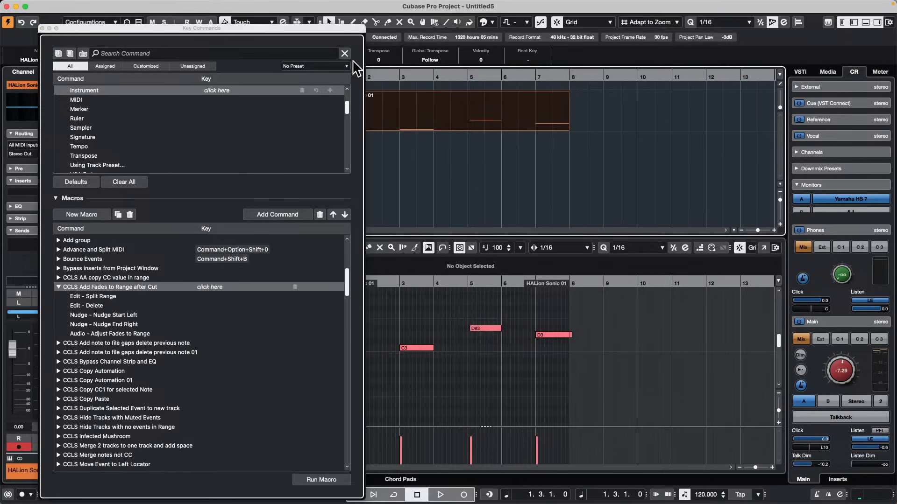
pyautogui.moveTo(304, 29); pyautogui.dragTo(241, 28)
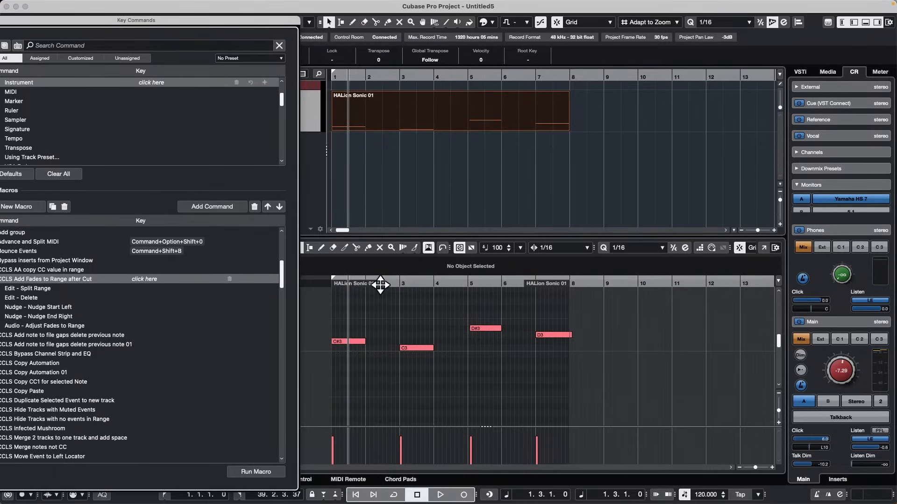
pyautogui.moveTo(381, 285); pyautogui.dragTo(595, 397)
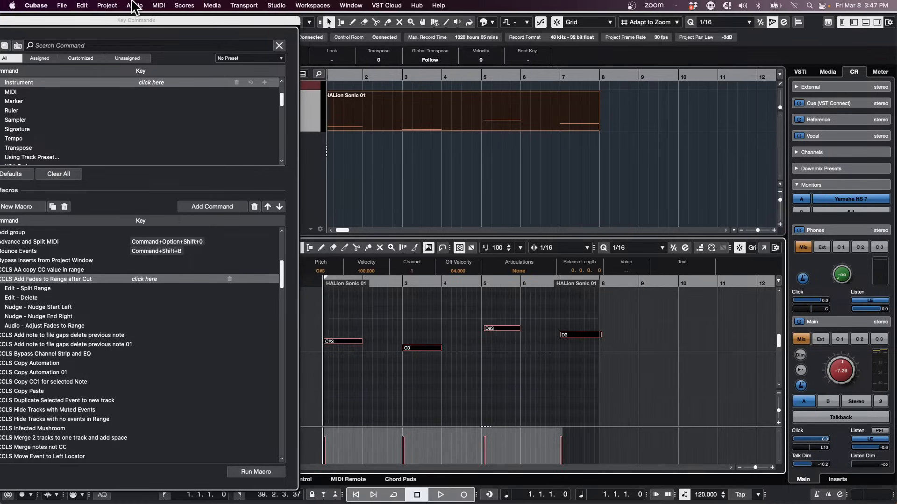
pyautogui.click(183, 5)
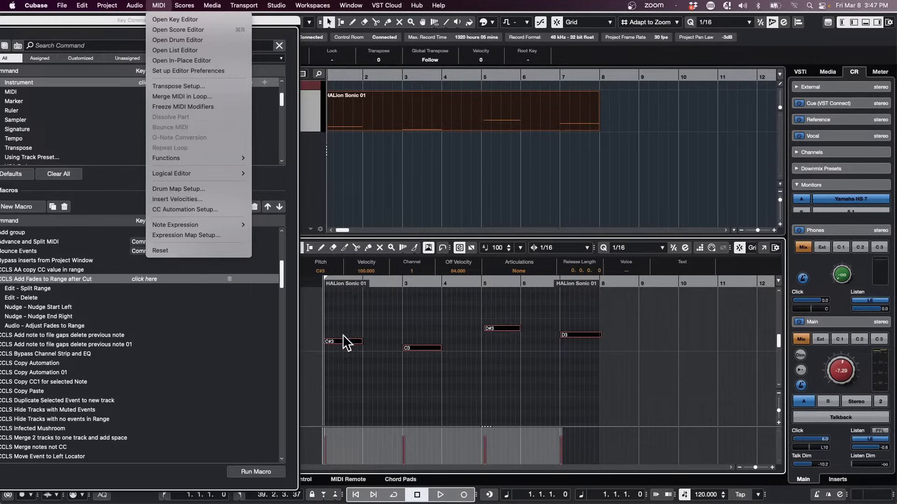
pyautogui.moveTo(123, 4)
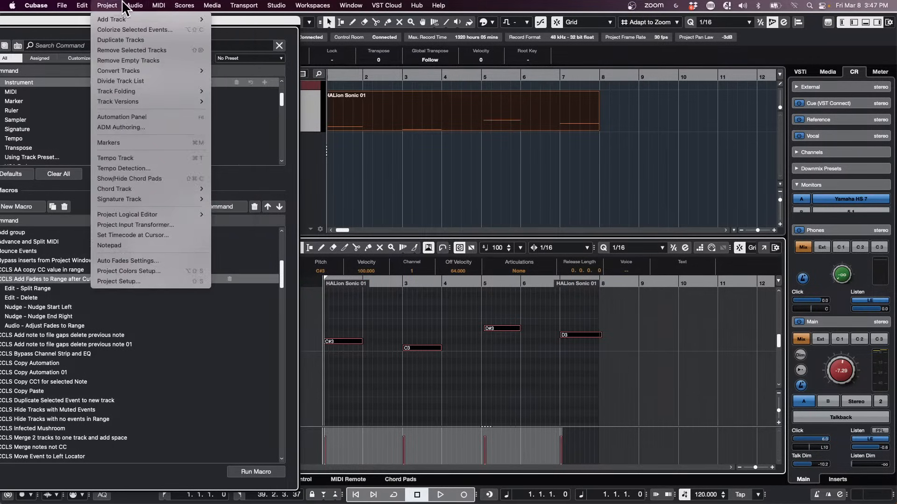
pyautogui.moveTo(160, 5)
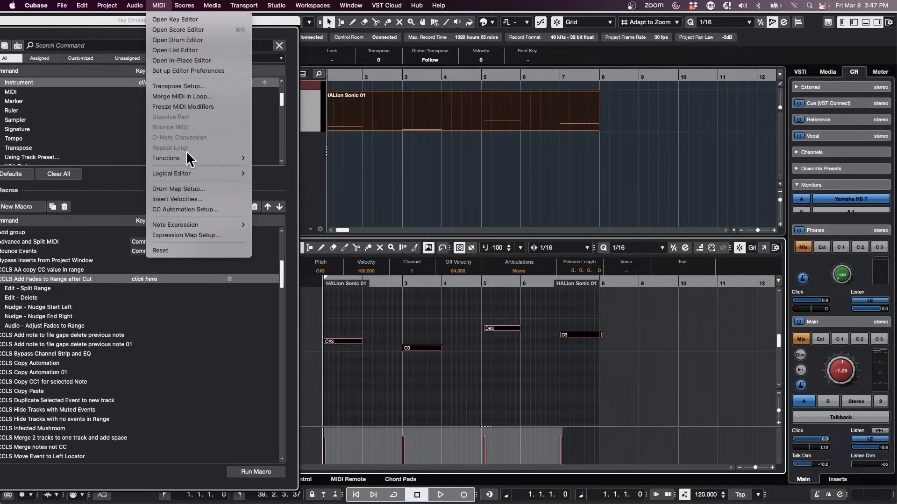
pyautogui.moveTo(187, 158)
pyautogui.click(318, 158)
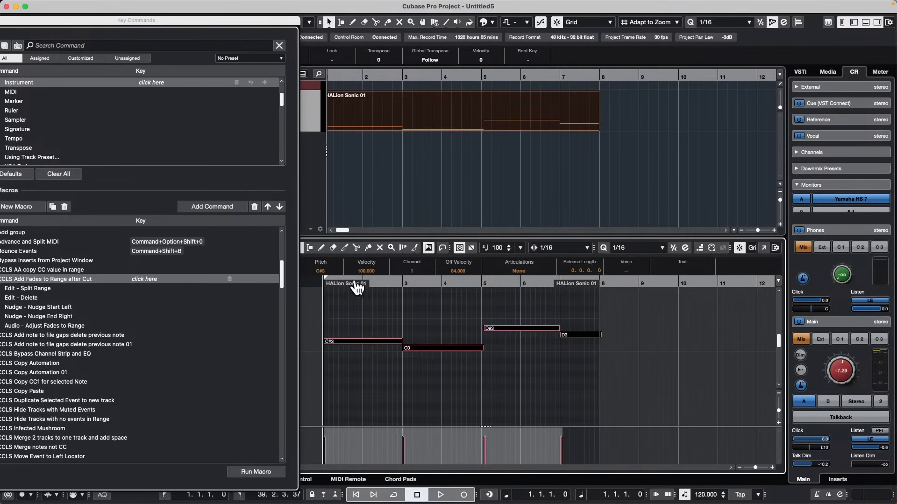
pyautogui.click(389, 387)
pyautogui.press('super+z')
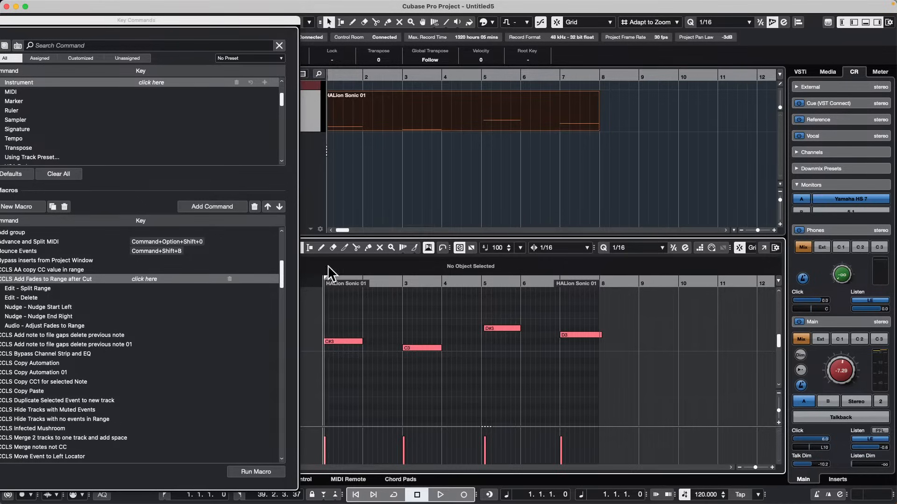
pyautogui.moveTo(75, 8)
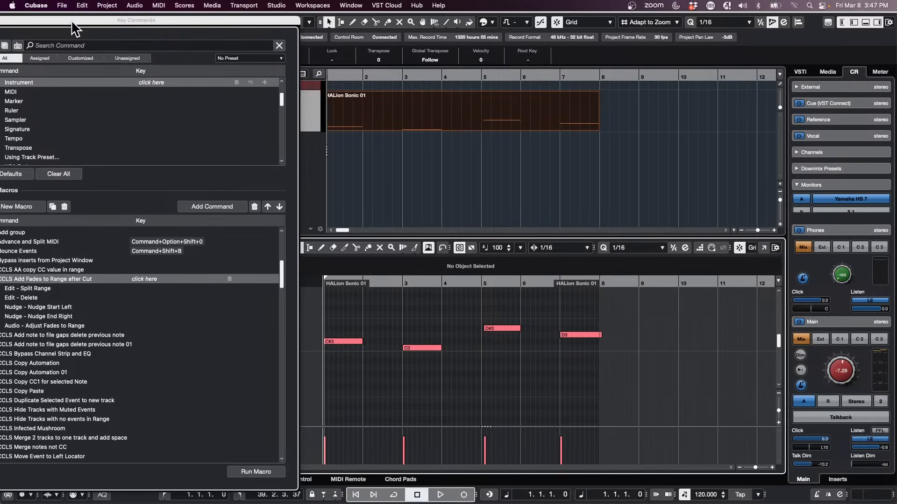
pyautogui.moveTo(71, 19); pyautogui.dragTo(84, 17)
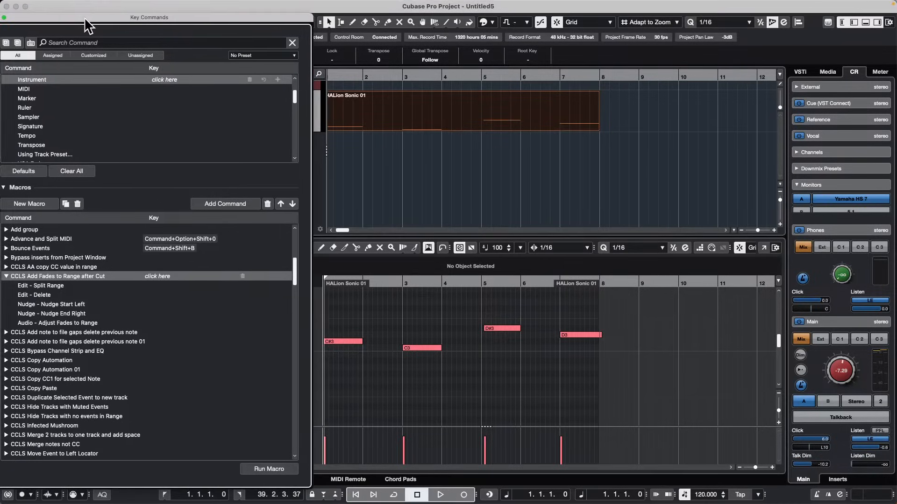
pyautogui.doubleClick(25, 274)
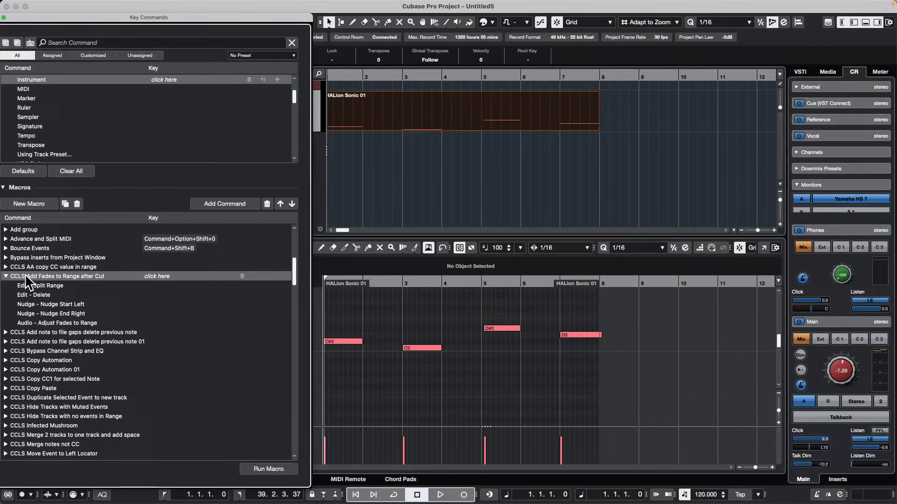
pyautogui.click(5, 333)
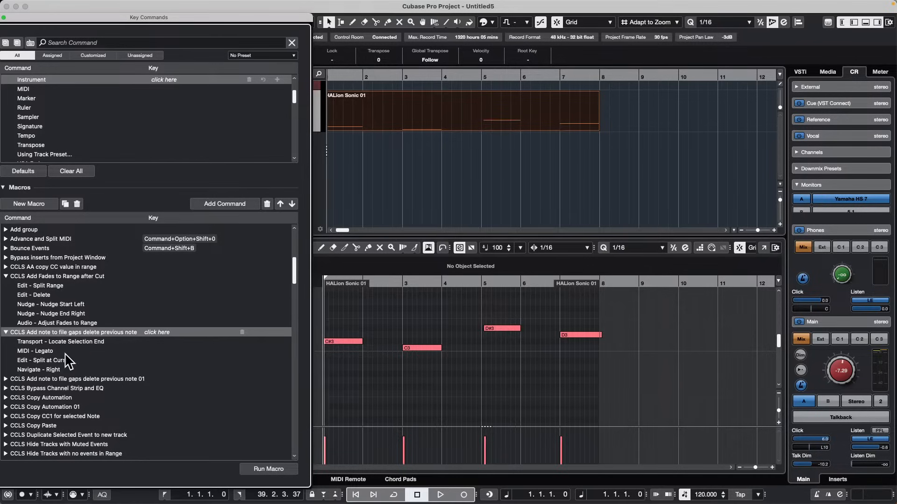
pyautogui.click(267, 470)
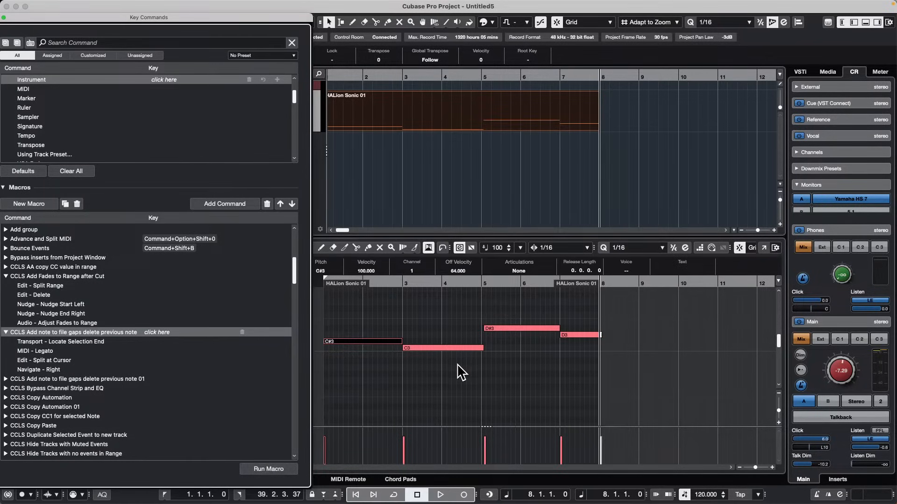
pyautogui.press('super+z')
pyautogui.click(386, 395)
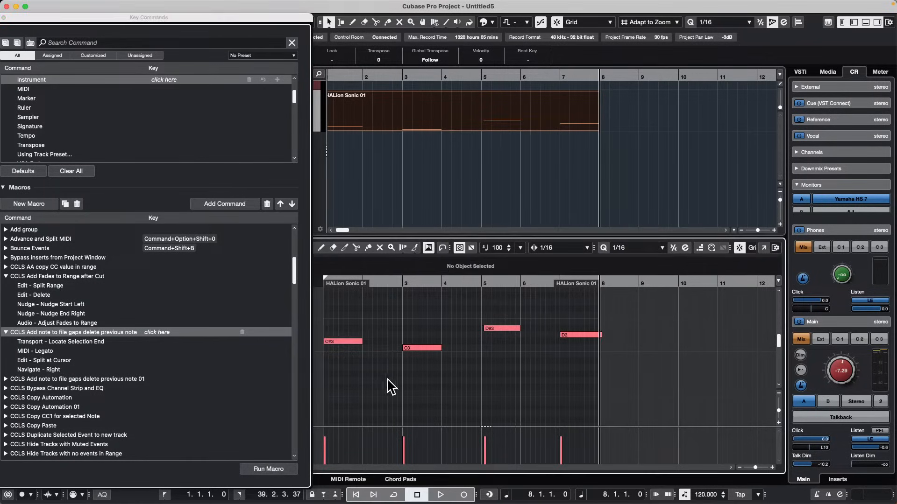
pyautogui.click(324, 284)
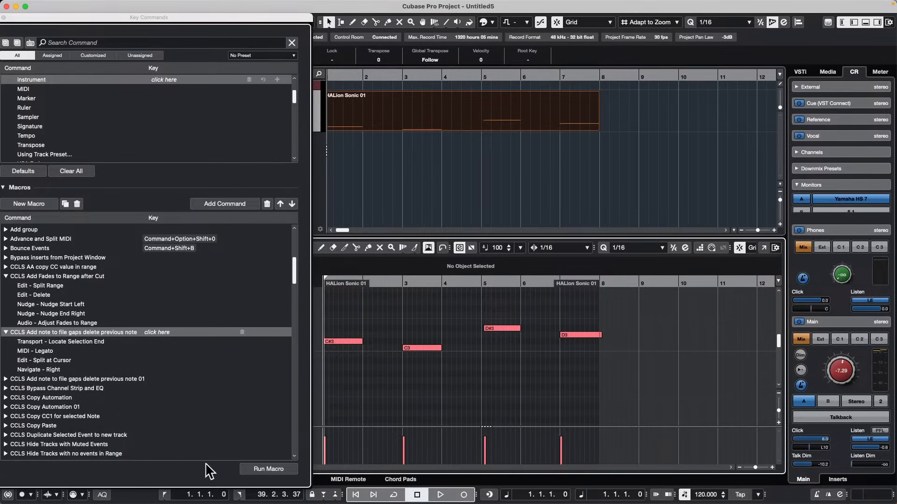
pyautogui.click(265, 469)
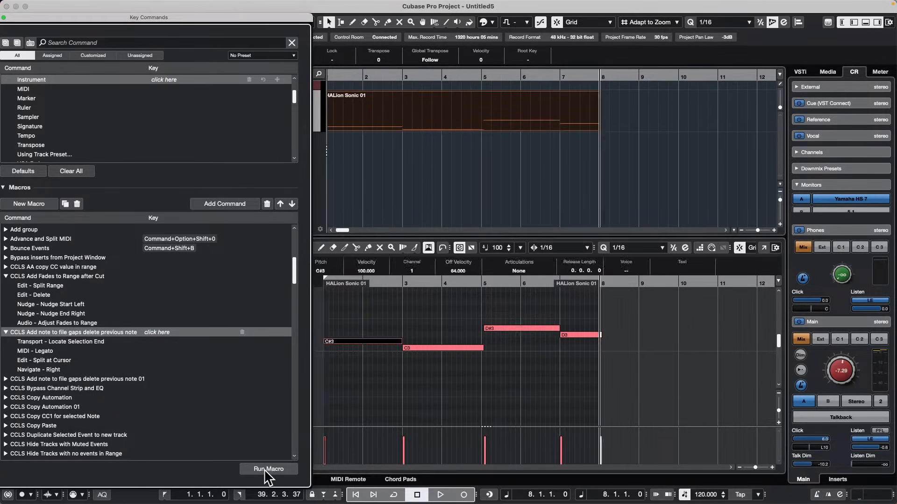
pyautogui.click(448, 348)
pyautogui.click(365, 342)
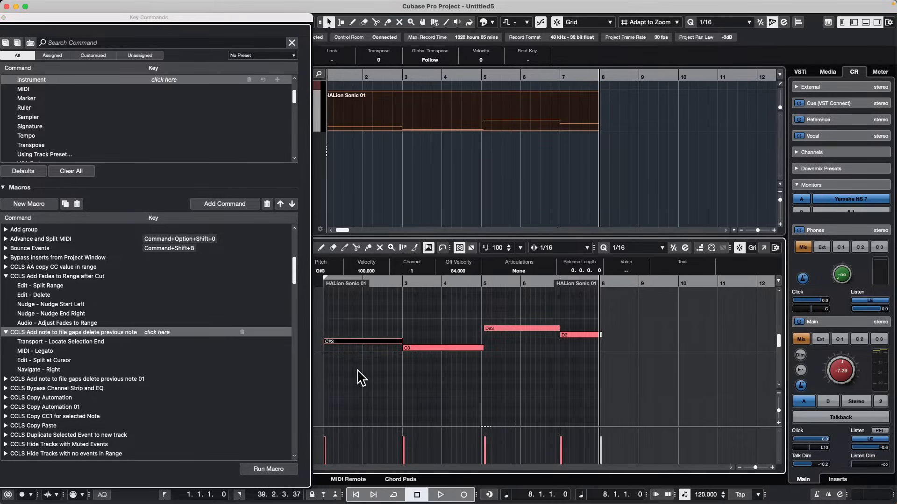
pyautogui.press('super+z')
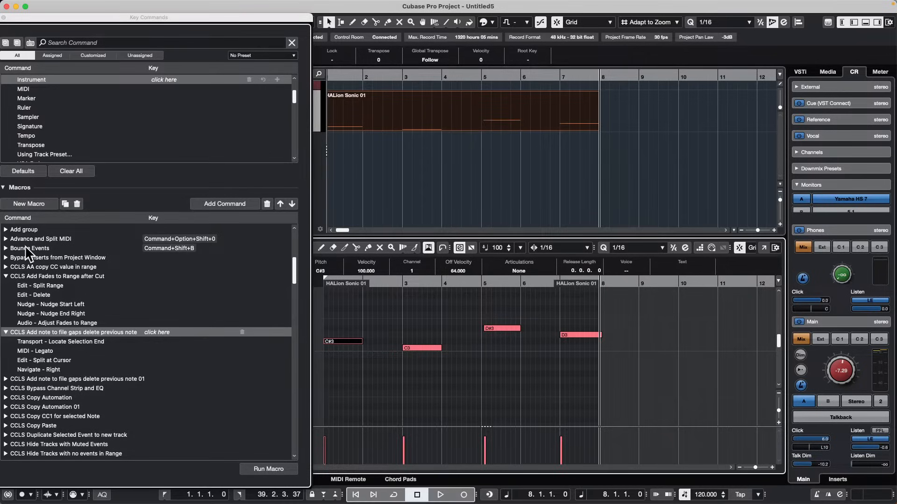
# Step: Expand the '...previous note 01' macro, deselect C#3, and open the notes in a separate Key Editor
pyautogui.click(6, 333)
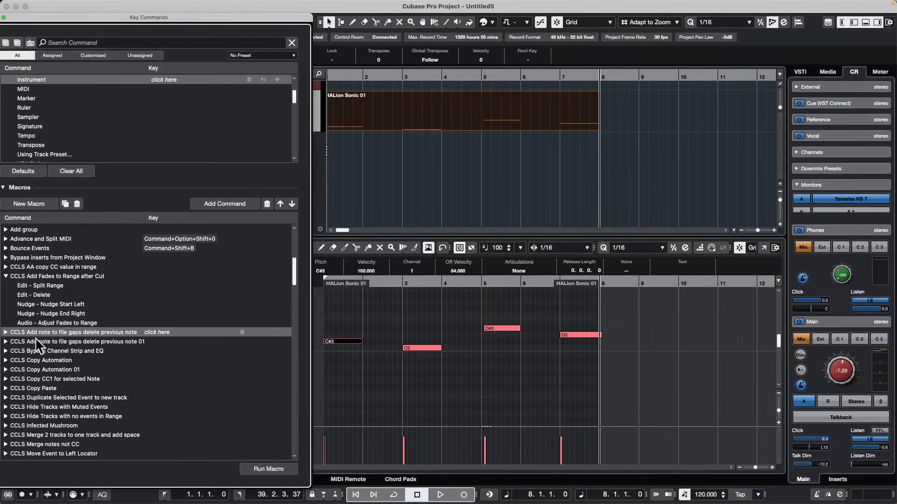
pyautogui.click(6, 342)
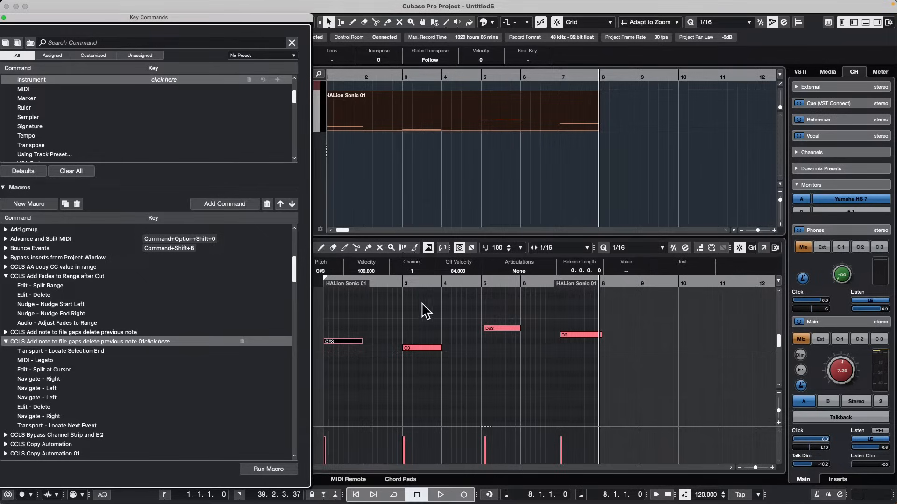
pyautogui.click(372, 380)
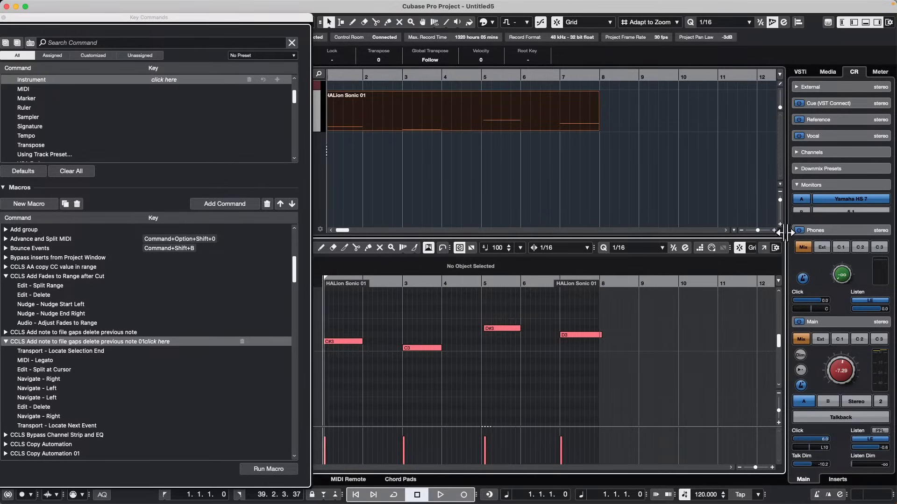
pyautogui.click(764, 247)
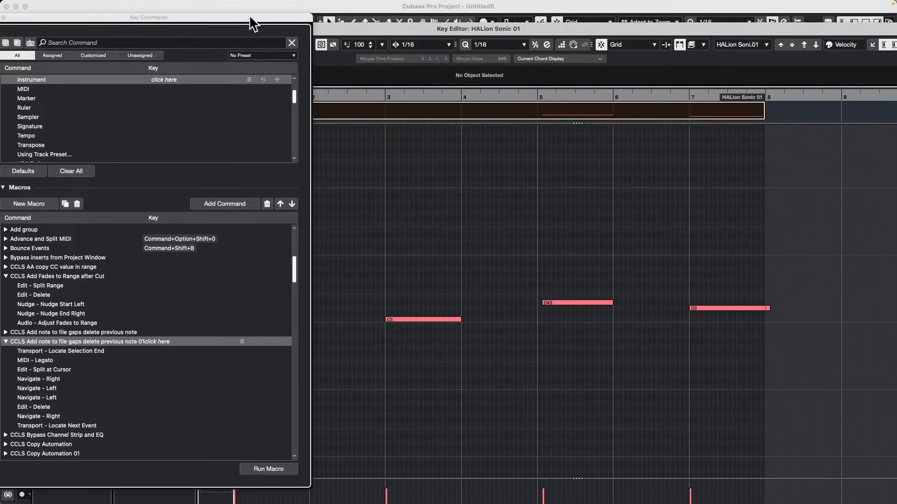
# Step: Trial-run the 01 gap-filling macro, undo it, and close the floating Key Editor
pyautogui.moveTo(260, 20); pyautogui.dragTo(788, 45)
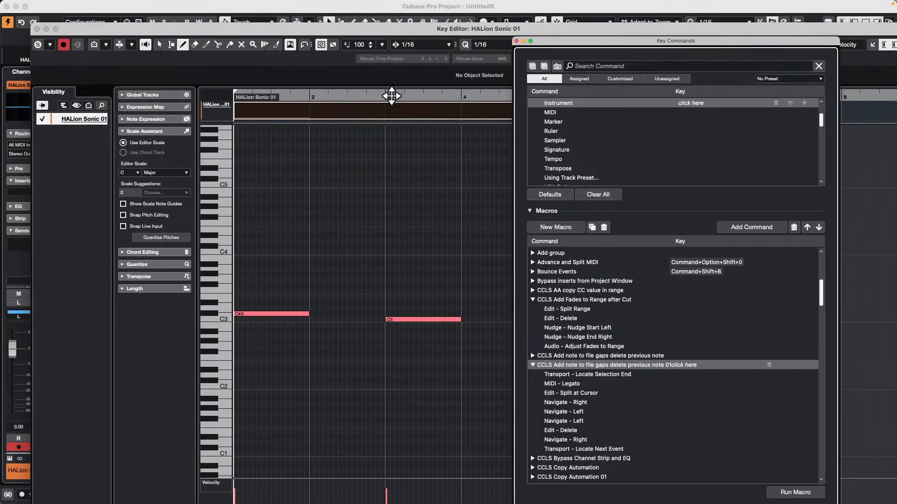
pyautogui.moveTo(285, 98)
pyautogui.mouseDown()
pyautogui.moveTo(305, 95)
pyautogui.moveTo(217, 96)
pyautogui.mouseUp()
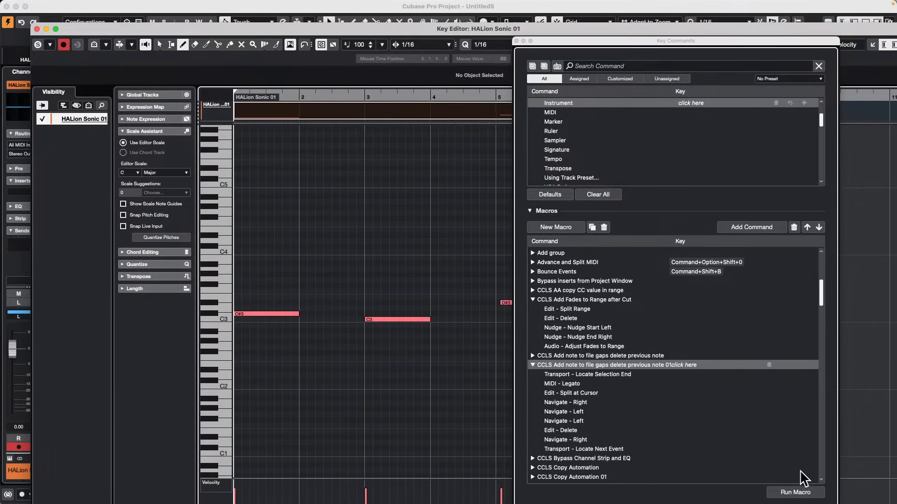
pyautogui.click(796, 492)
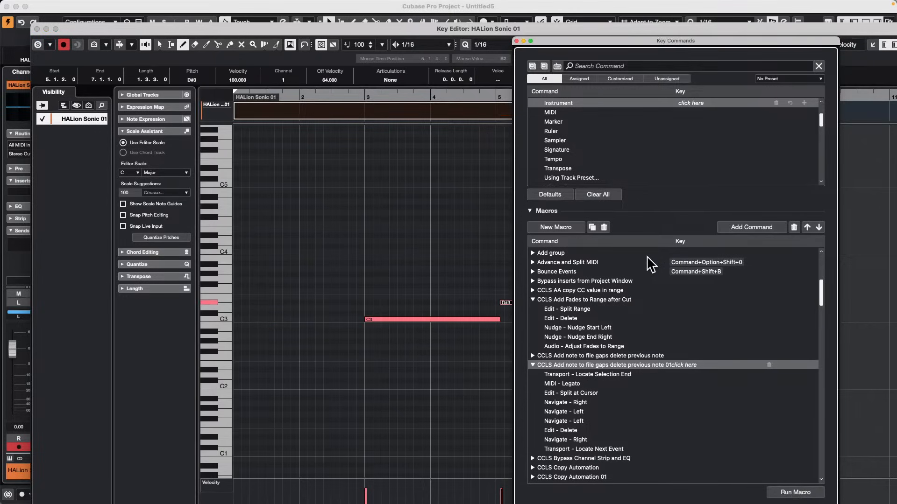
pyautogui.press('super+z')
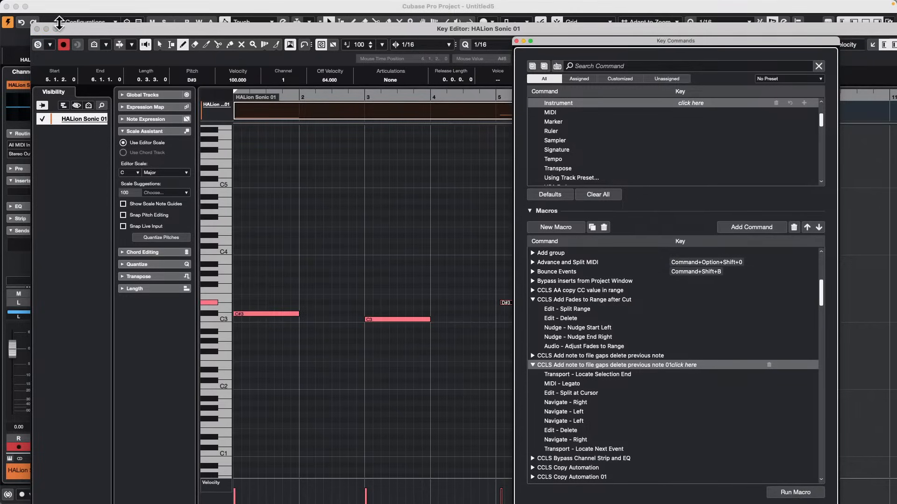
pyautogui.click(37, 29)
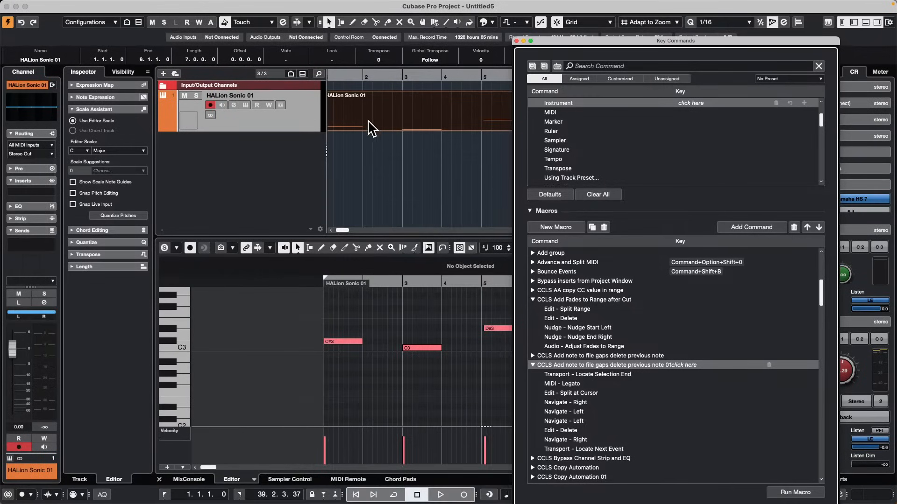
# Step: Move the C#3 note one beat later, trial-run the gap-filling macro, and undo it
pyautogui.click(343, 342)
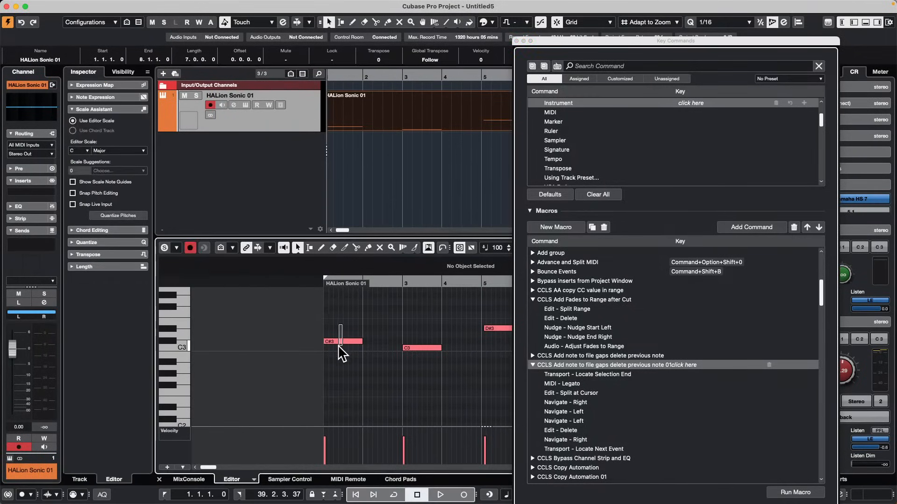
pyautogui.moveTo(350, 346); pyautogui.dragTo(360, 341)
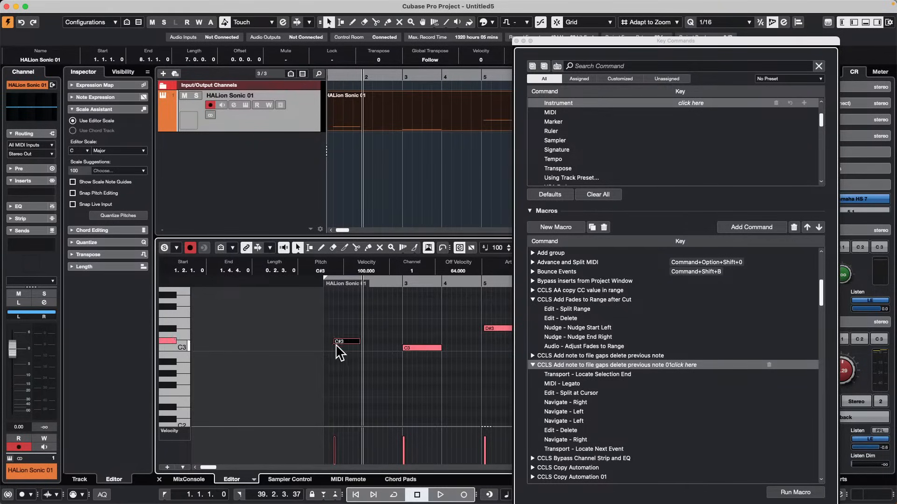
pyautogui.moveTo(377, 287); pyautogui.dragTo(322, 287)
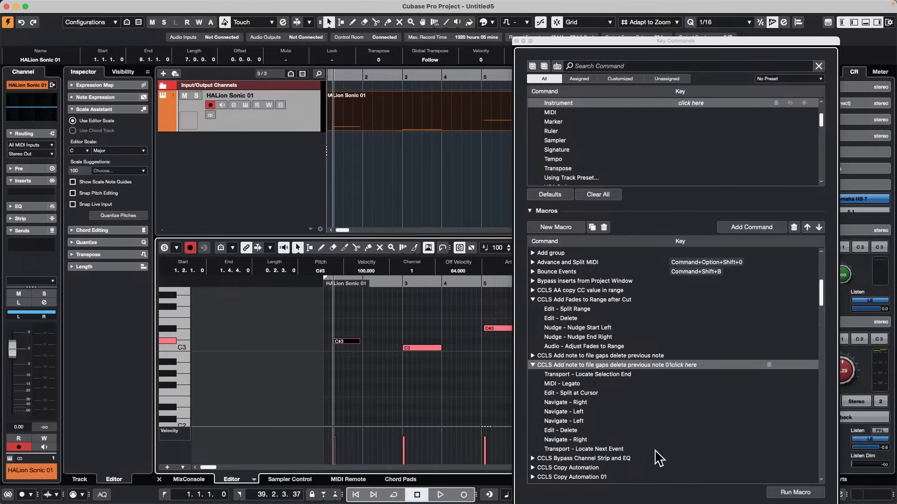
pyautogui.click(796, 494)
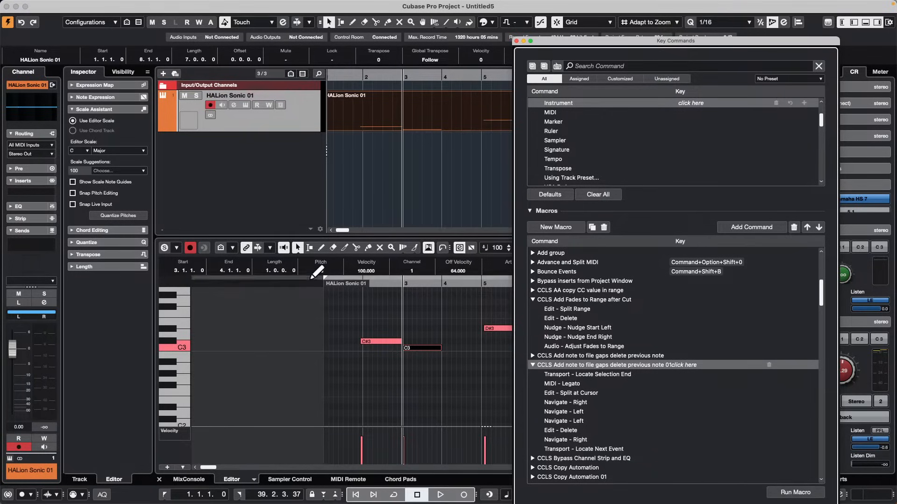
pyautogui.moveTo(380, 281); pyautogui.dragTo(378, 256)
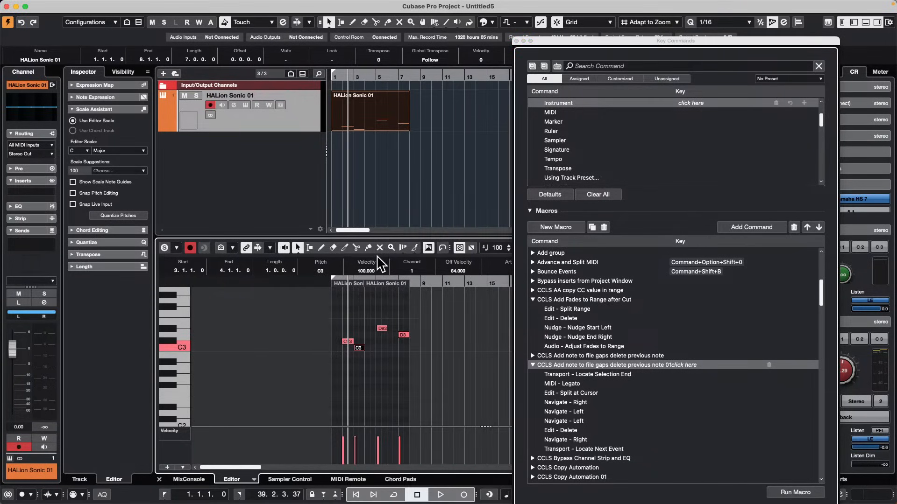
pyautogui.press('super+z')
# Step: Move the C#3 note to start at bar 1 and return the playhead to bar 1
pyautogui.click(347, 371)
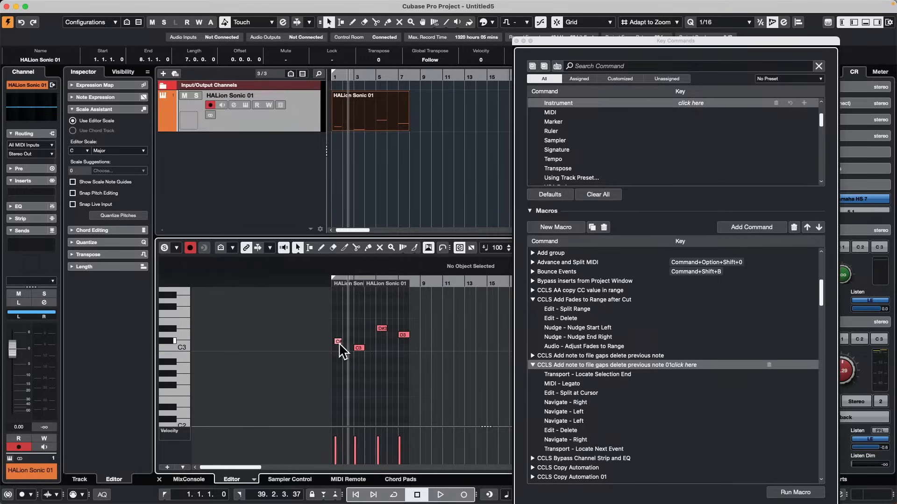
pyautogui.moveTo(339, 345); pyautogui.dragTo(337, 343)
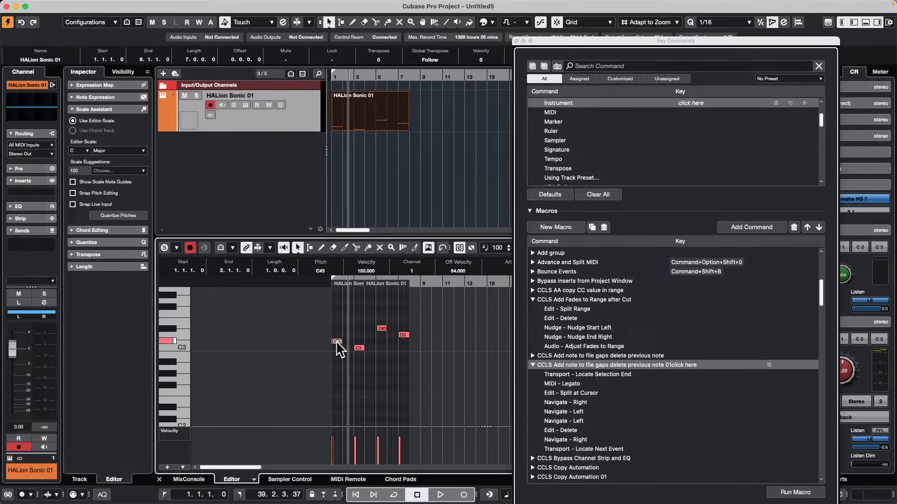
pyautogui.click(330, 287)
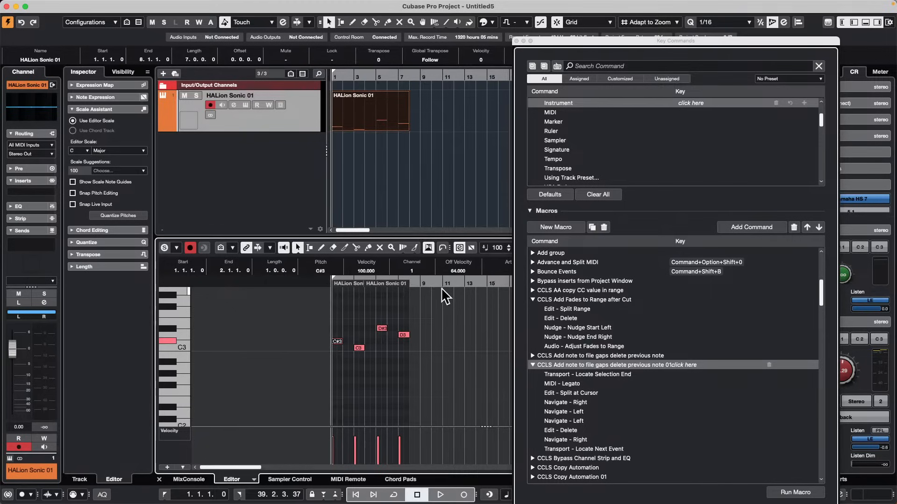
pyautogui.moveTo(442, 283); pyautogui.dragTo(320, 330)
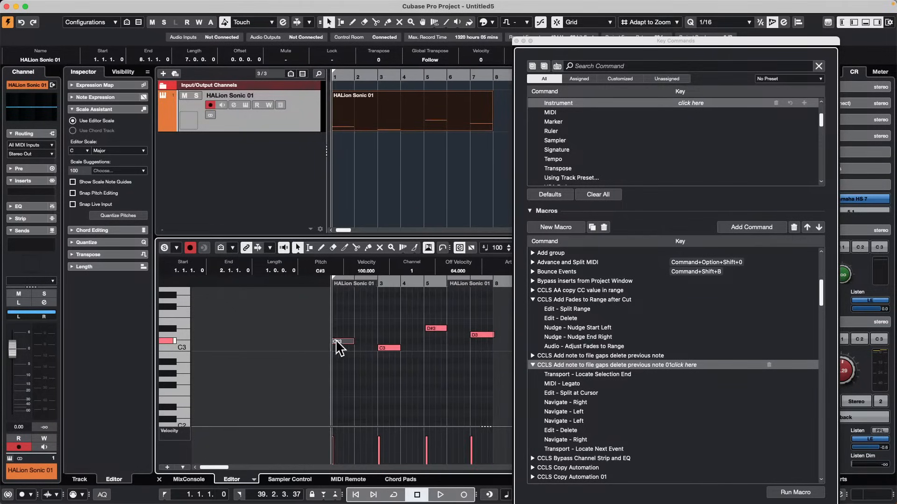
# Step: Run the gap-filling macro three times from C#3, then step its note moves back
pyautogui.click(348, 346)
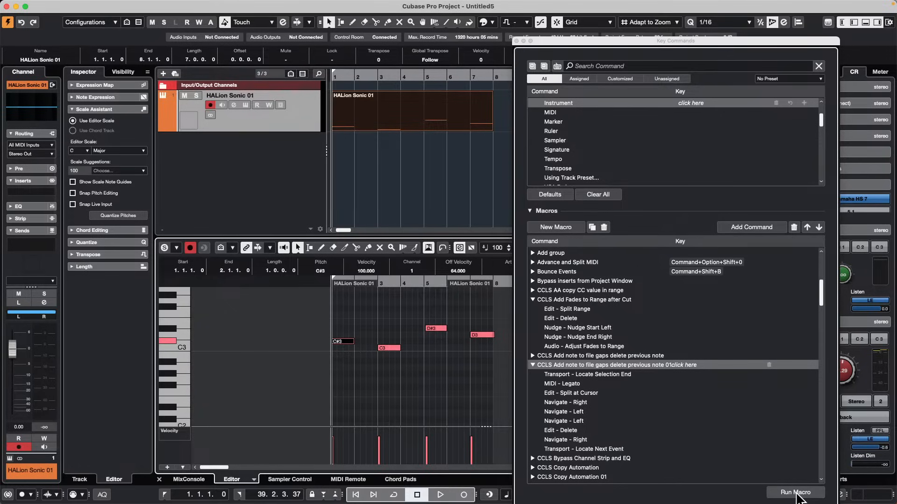
pyautogui.click(796, 492)
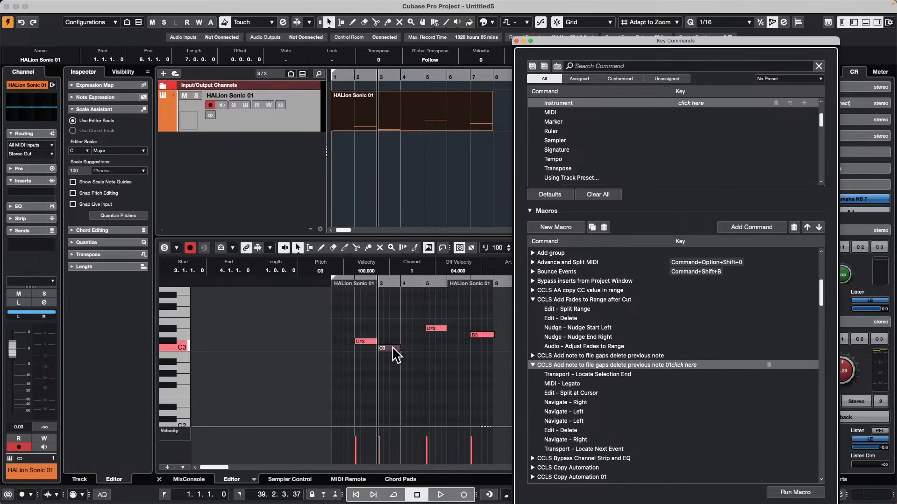
pyautogui.click(795, 493)
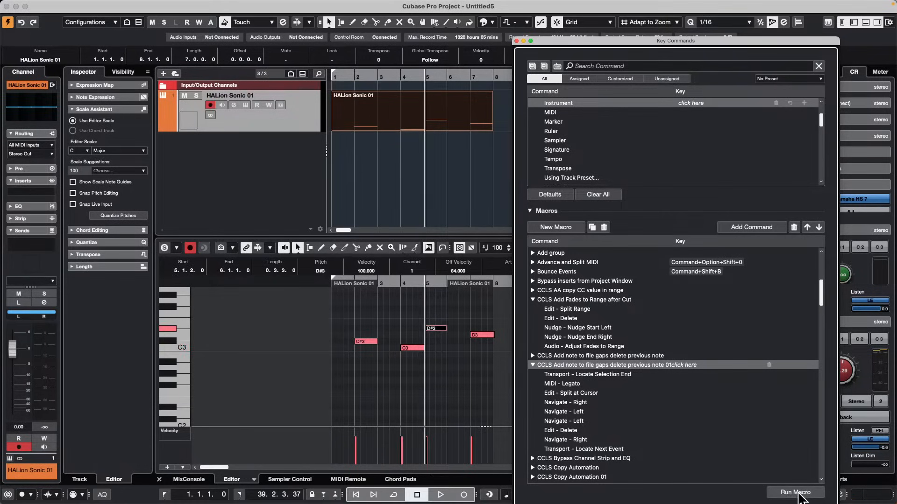
pyautogui.click(795, 492)
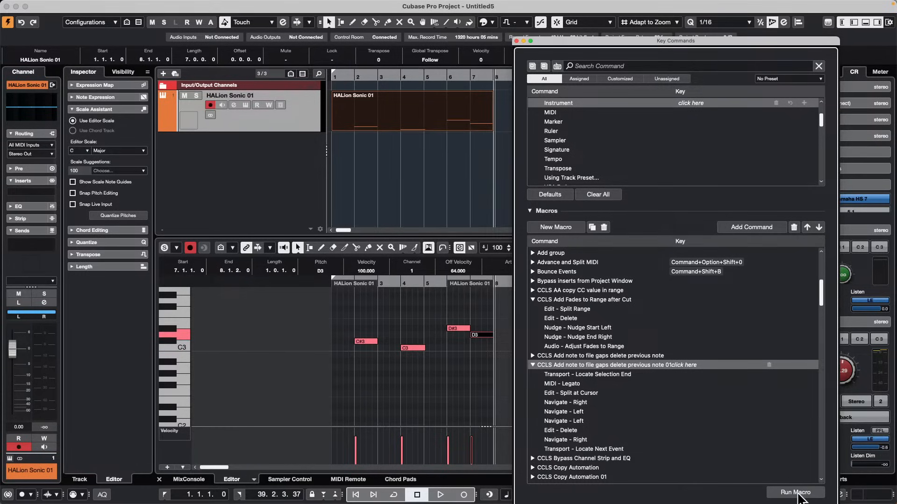
pyautogui.click(795, 492)
pyautogui.click(795, 493)
pyautogui.click(796, 493)
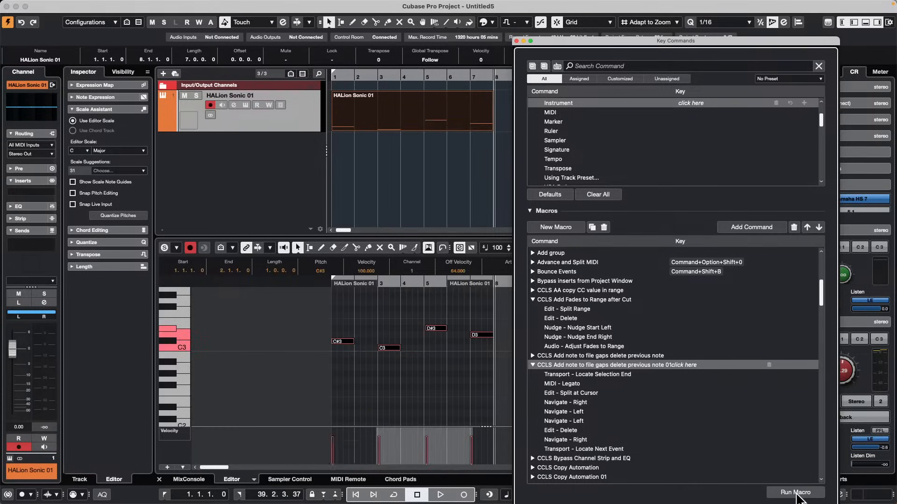
pyautogui.click(345, 388)
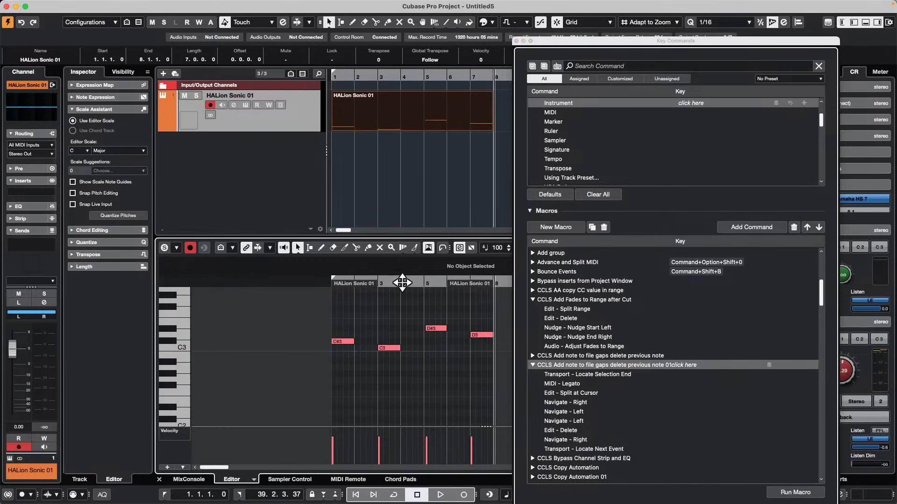
# Step: Run the gap-filling macro once more from C#3, undo it, and reselect only C#3
pyautogui.click(336, 341)
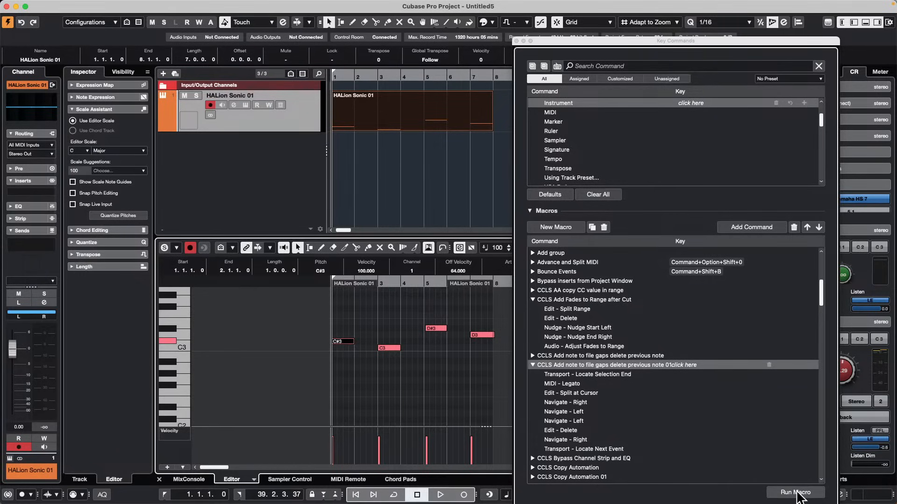
pyautogui.click(797, 493)
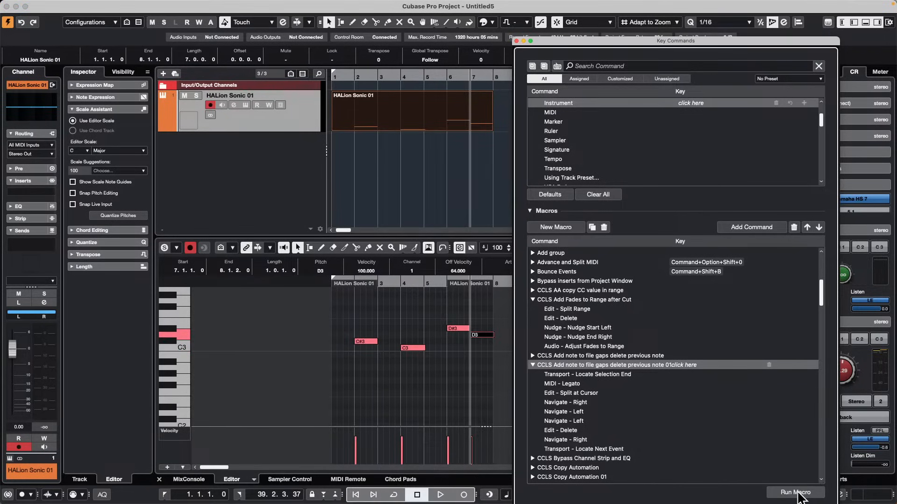
pyautogui.press('super+z')
pyautogui.press('super+z')
pyautogui.press('super+z')
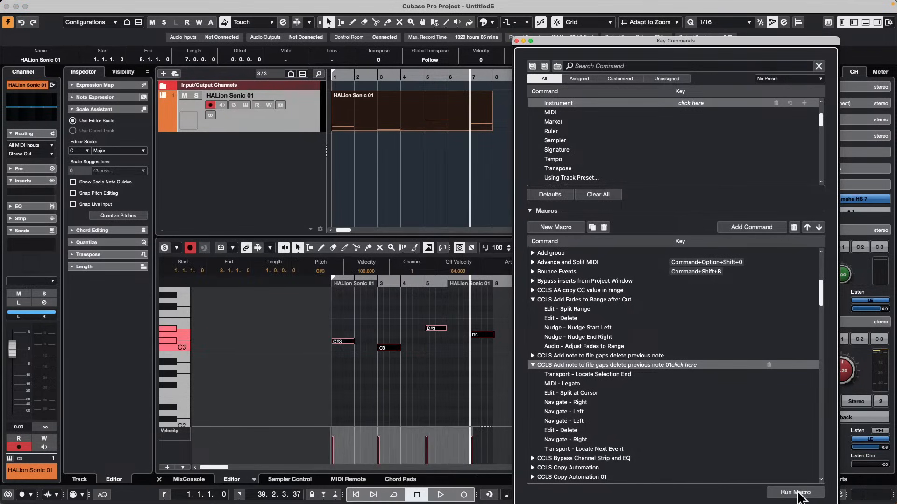
pyautogui.click(327, 377)
pyautogui.click(343, 342)
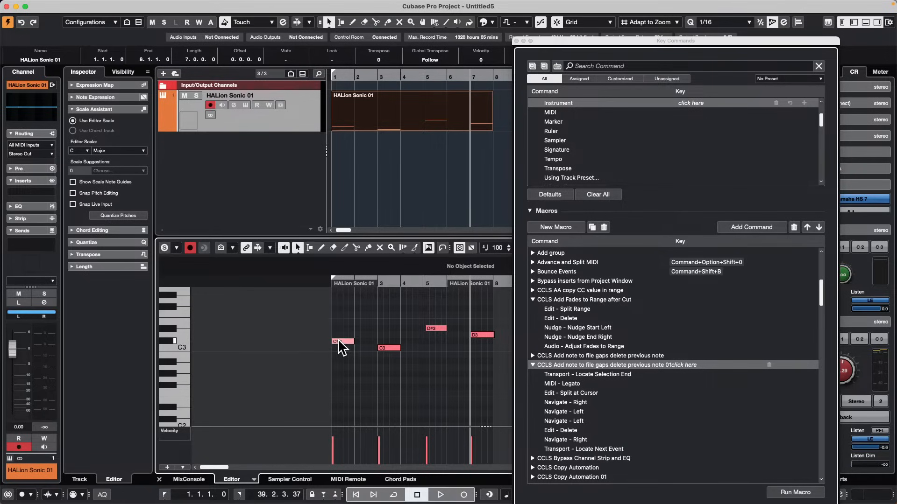
# Step: Run the CCLS Add Fades to Range after Cut macro, then undo its deletions restoring C3 and C#3
pyautogui.click(554, 299)
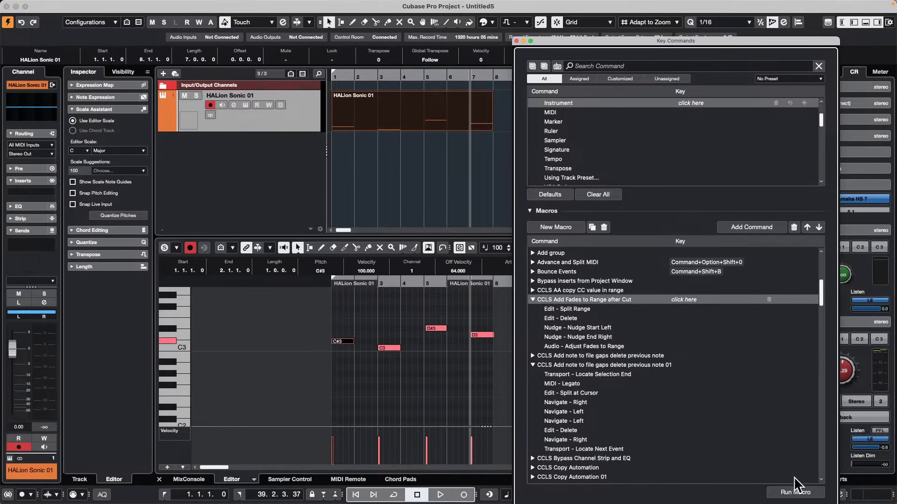
pyautogui.click(796, 492)
pyautogui.click(797, 494)
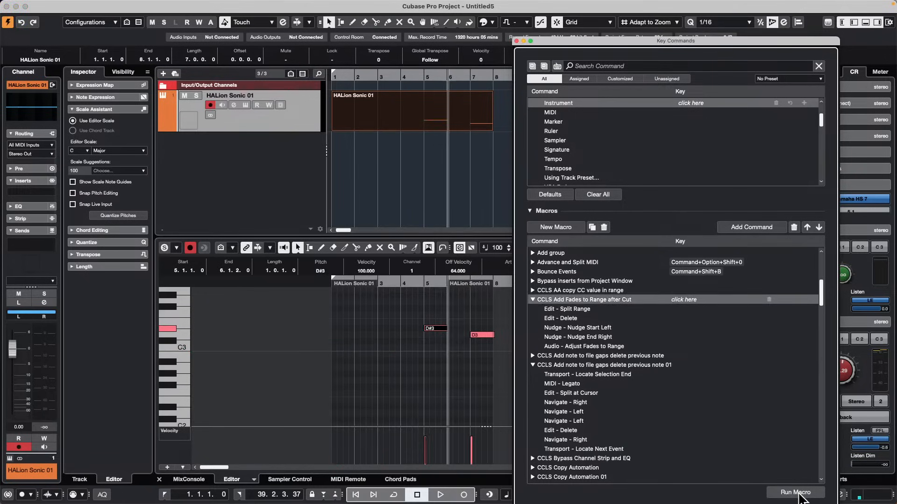
pyautogui.press('super+z')
pyautogui.press('super+z')
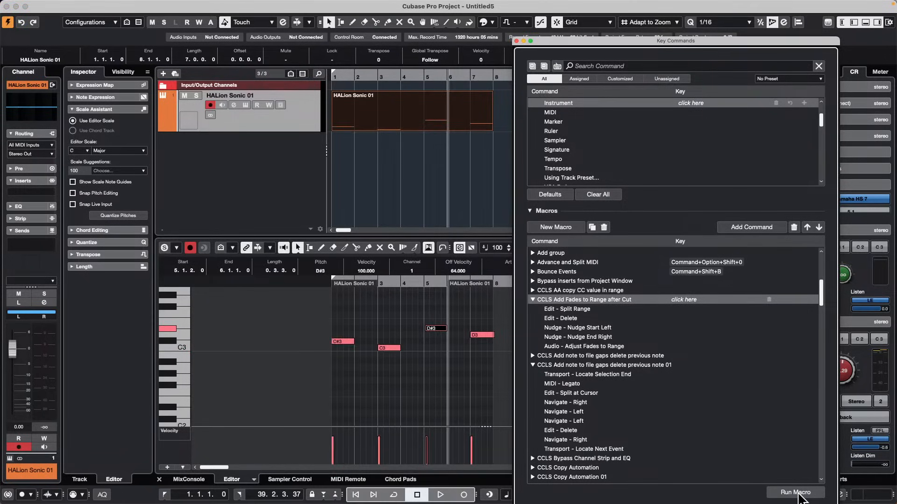
pyautogui.click(342, 341)
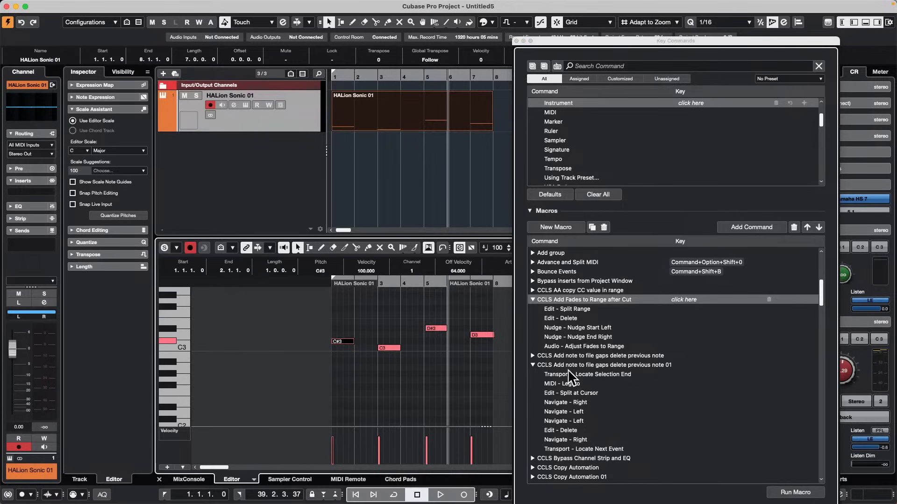
# Step: Run the macro on the notes from C#3 twice, undoing its deletions each time
pyautogui.scroll(-4, 589, 397)
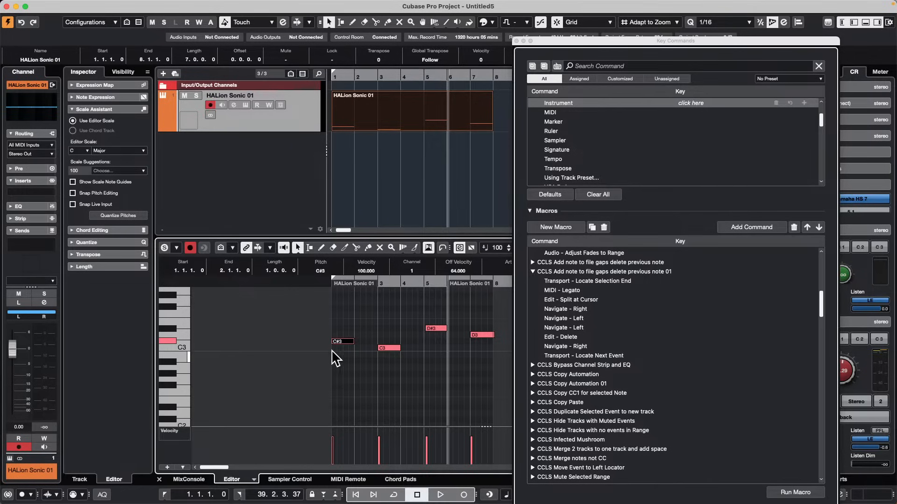
pyautogui.click(332, 282)
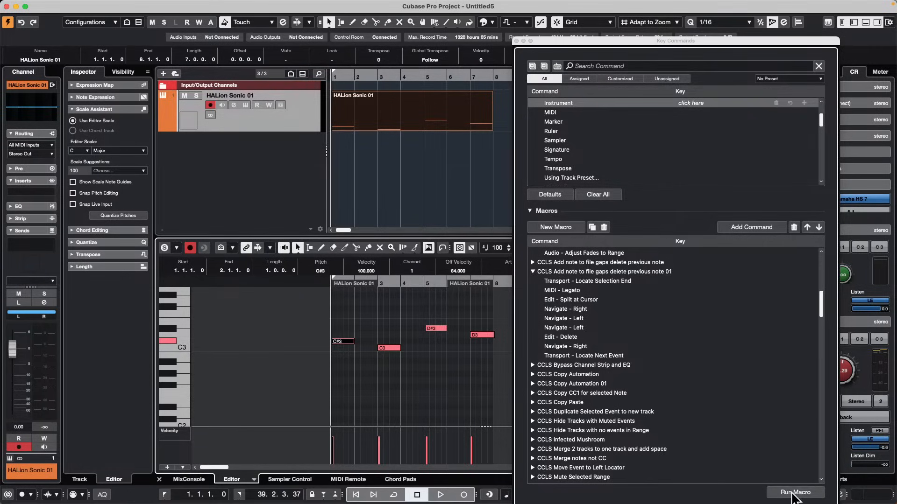
pyautogui.click(794, 492)
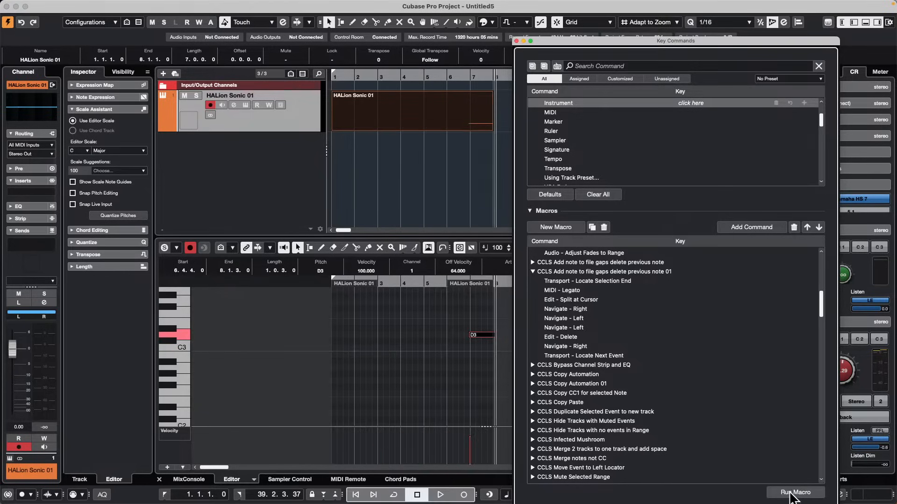
pyautogui.press('super+z')
pyautogui.press('super+z')
pyautogui.press('super+z')
pyautogui.click(342, 359)
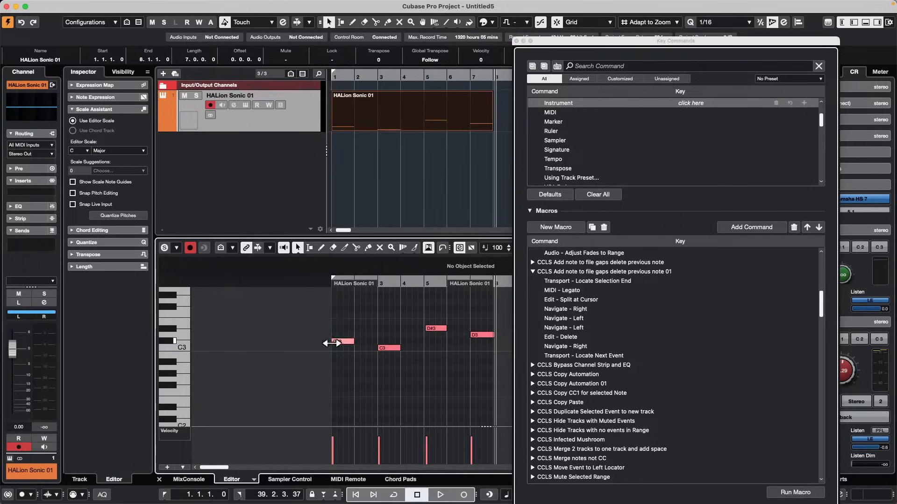
pyautogui.click(343, 341)
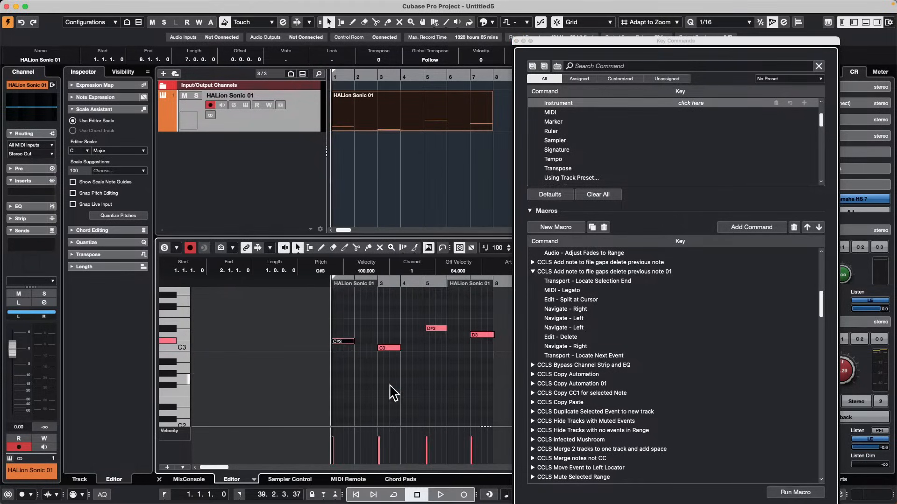
pyautogui.click(789, 493)
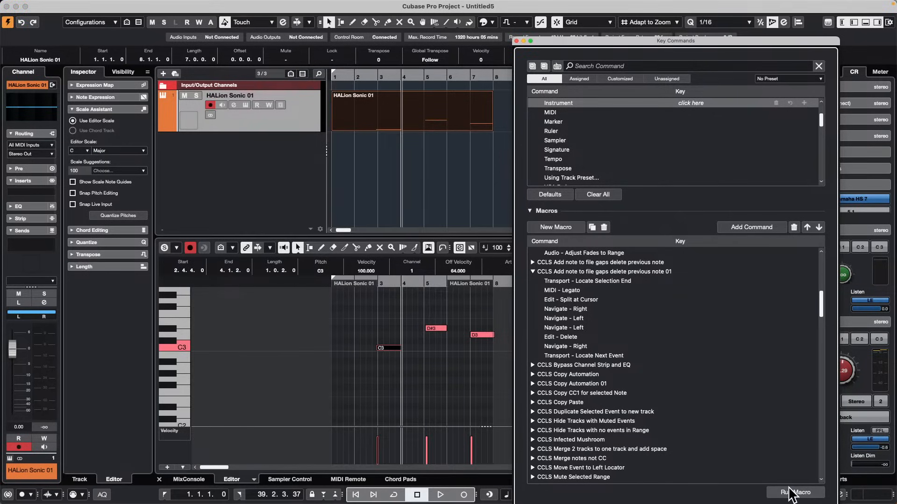
pyautogui.press('super+z')
pyautogui.press('super+z')
pyautogui.press('super+z')
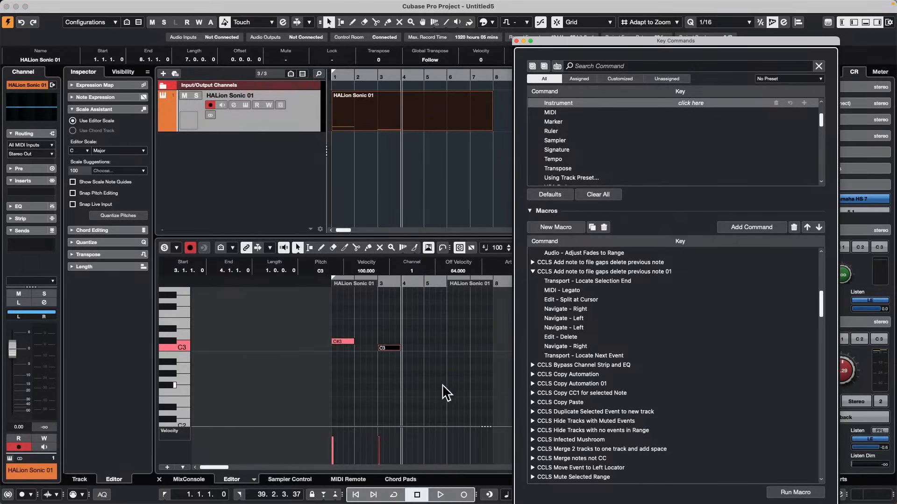
# Step: Redo the edits and run the add-note-to-fill-gaps macro twice on the notes
pyautogui.press('super+shift+z')
pyautogui.press('super+shift+z')
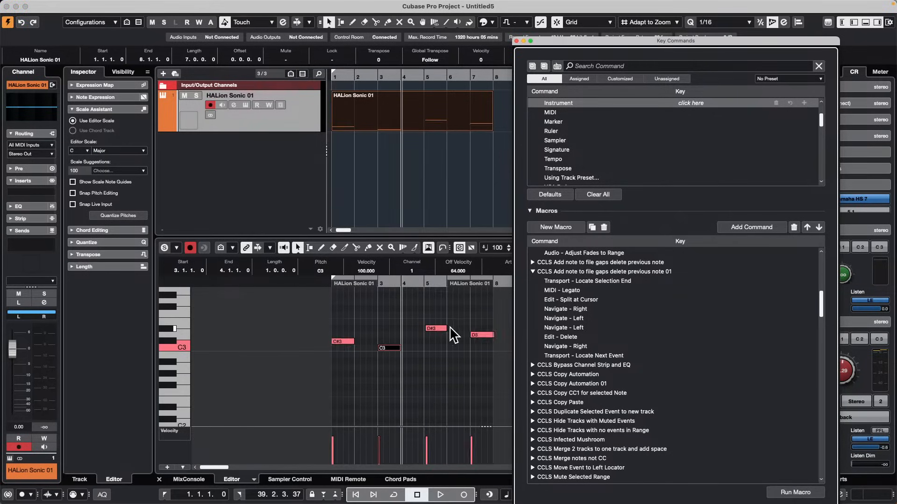
pyautogui.click(569, 273)
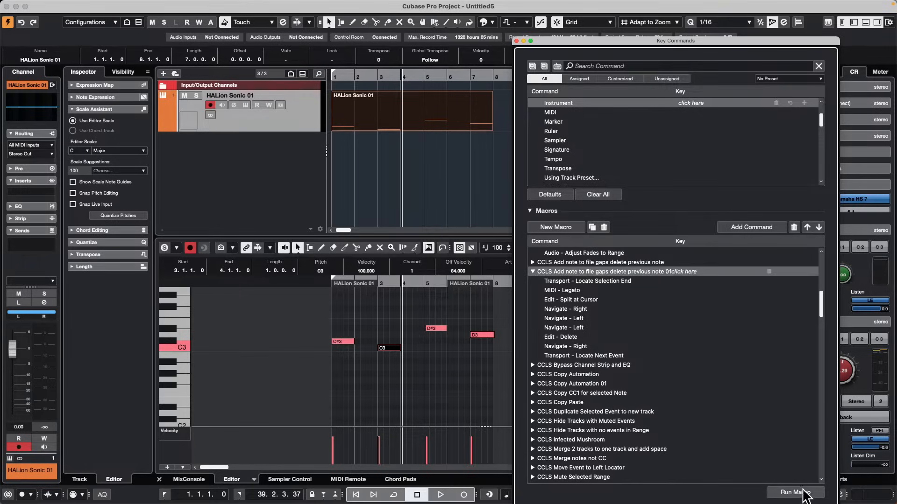
pyautogui.click(796, 493)
pyautogui.click(796, 493)
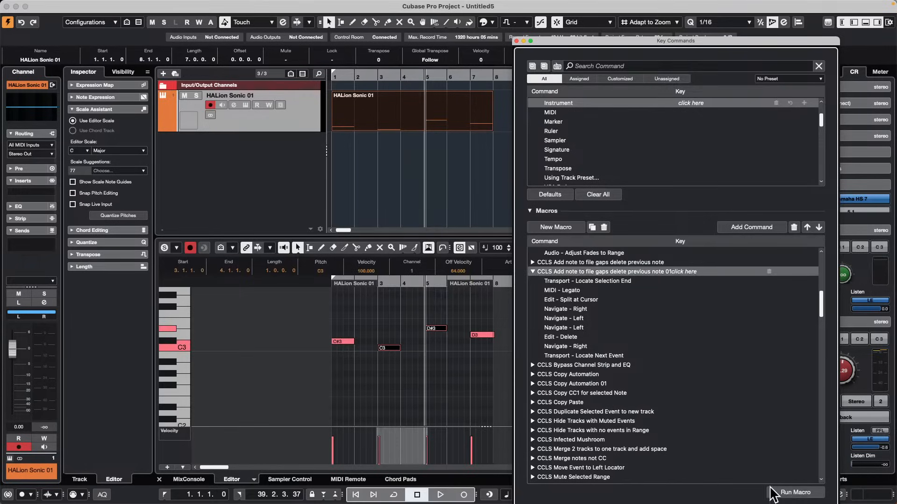
# Step: Rerun the fill-gaps macro twice from C#3 at bar 1, undo, and close Key Commands
pyautogui.click(342, 341)
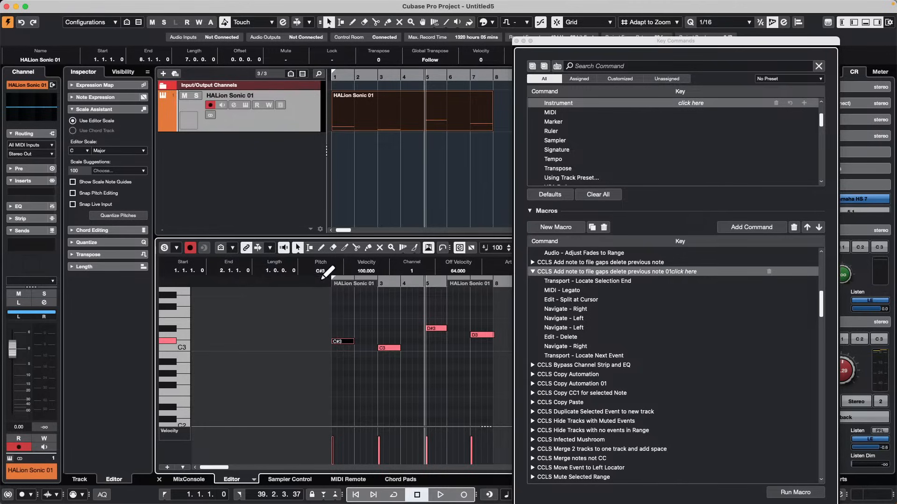
pyautogui.click(325, 282)
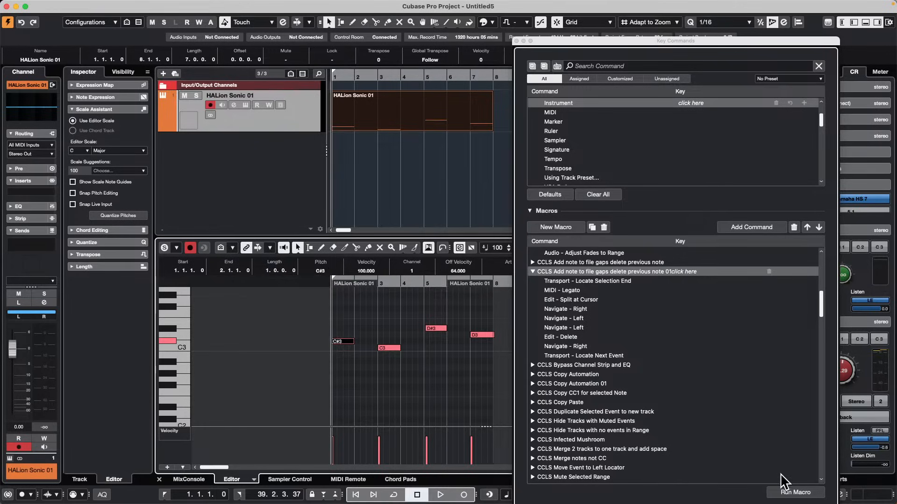
pyautogui.click(791, 493)
pyautogui.click(790, 492)
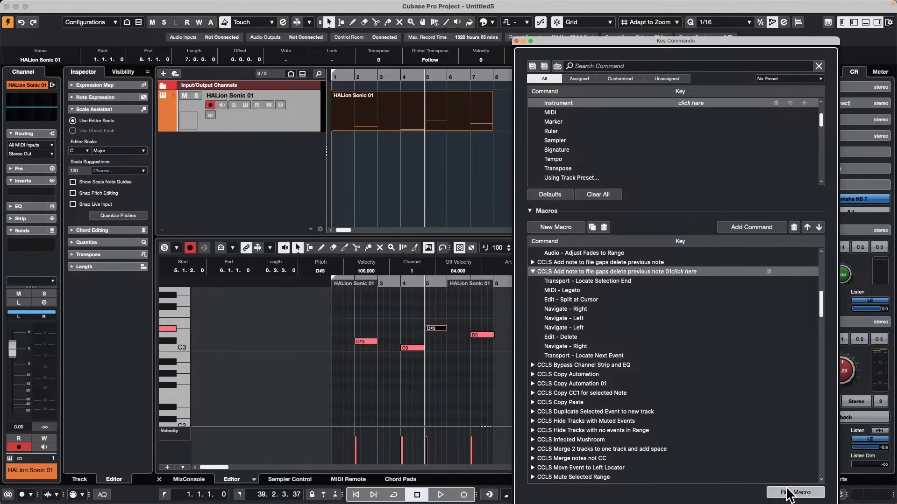
pyautogui.press('super+z')
pyautogui.press('super+z')
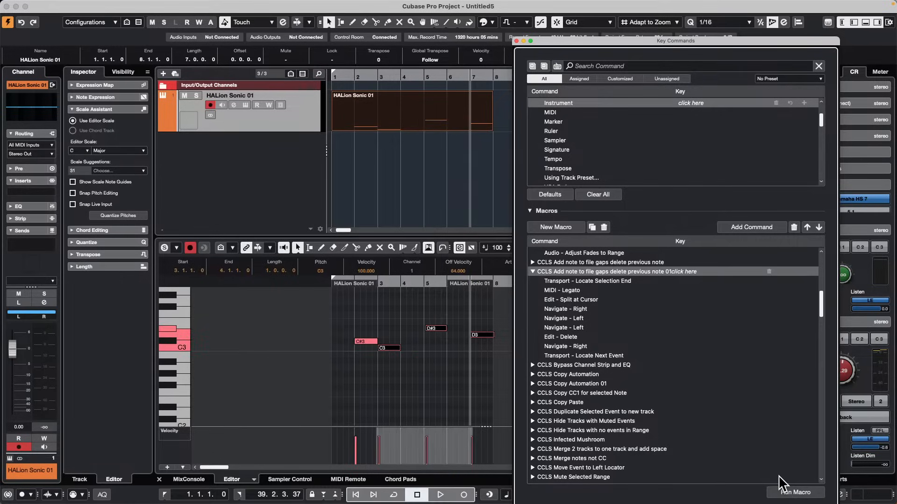
pyautogui.click(517, 41)
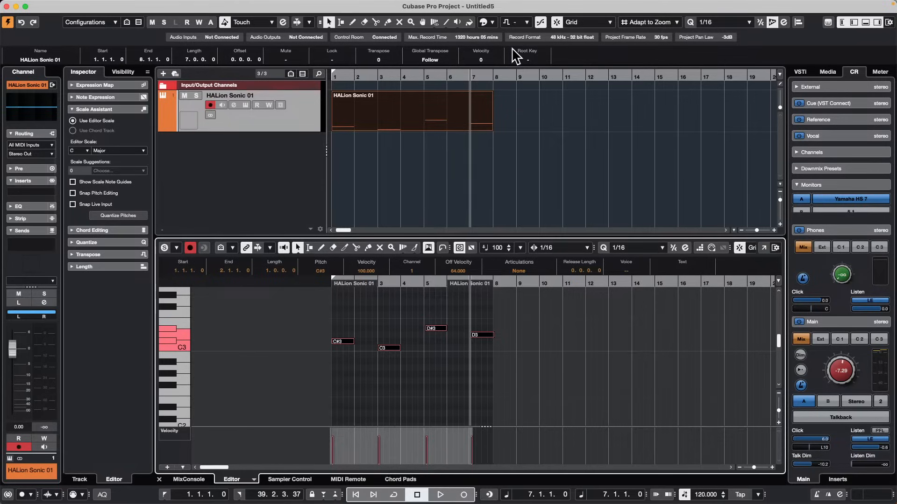
# Step: Open Audio Connections from the Studio menu on the External Instruments page
pyautogui.click(277, 6)
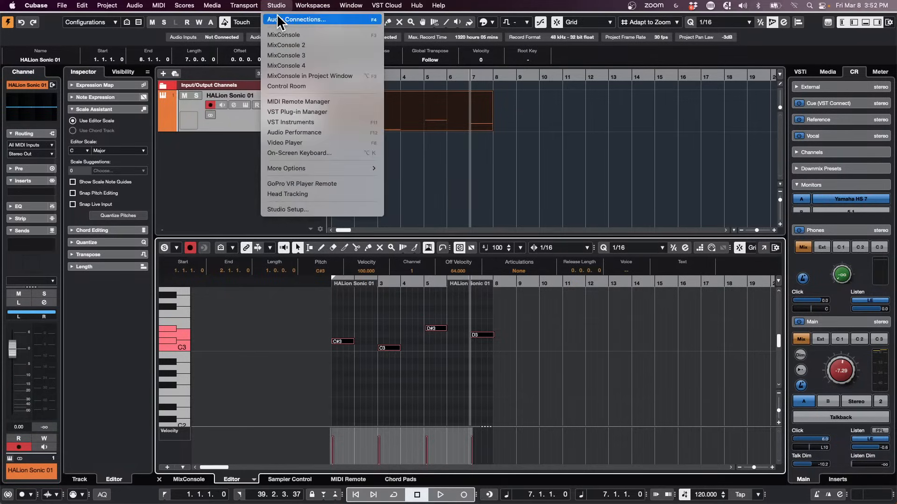
pyautogui.click(279, 19)
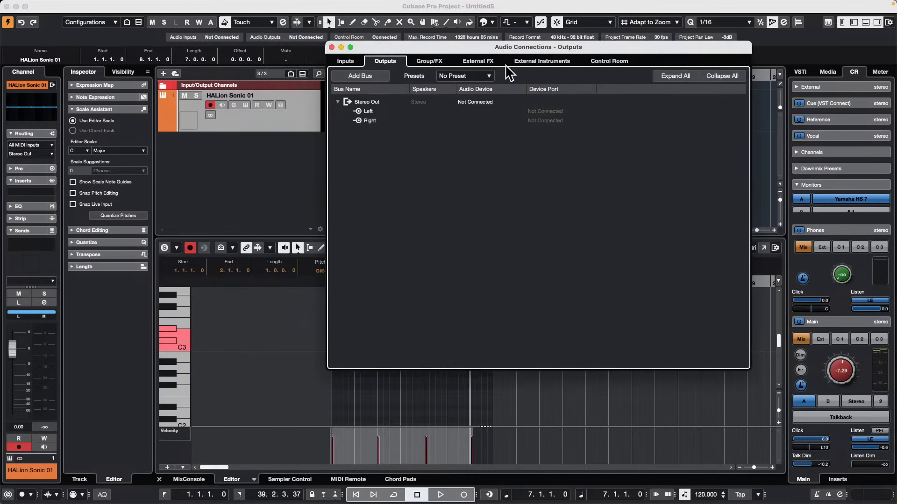
pyautogui.click(490, 62)
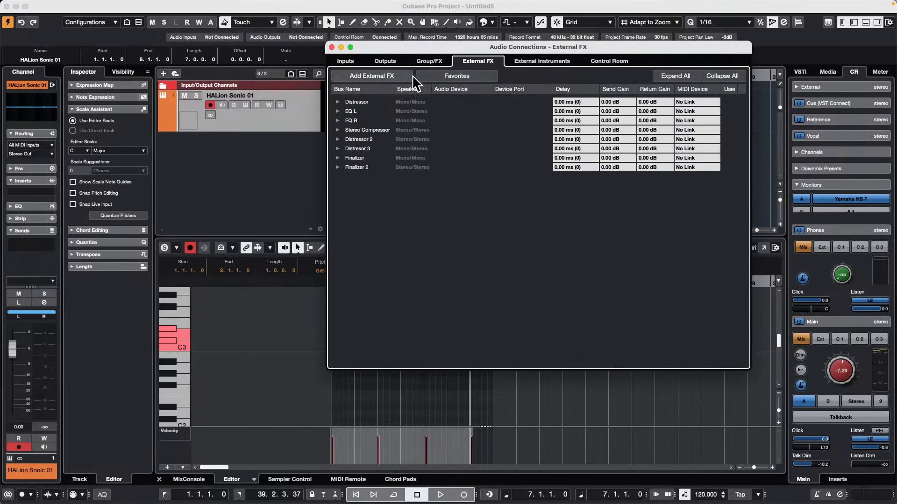
pyautogui.click(555, 62)
pyautogui.click(473, 60)
pyautogui.click(549, 62)
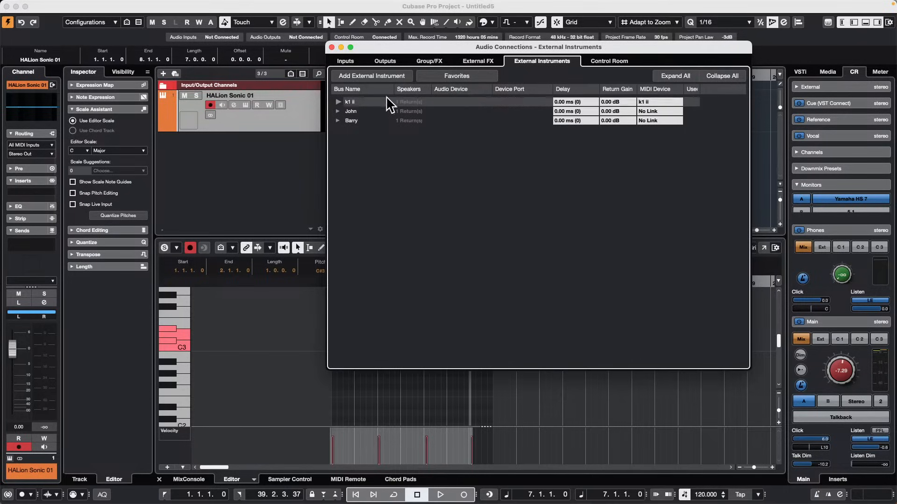
# Step: Start renaming the k1 ii instrument bus and open the Favorites list
pyautogui.doubleClick(359, 100)
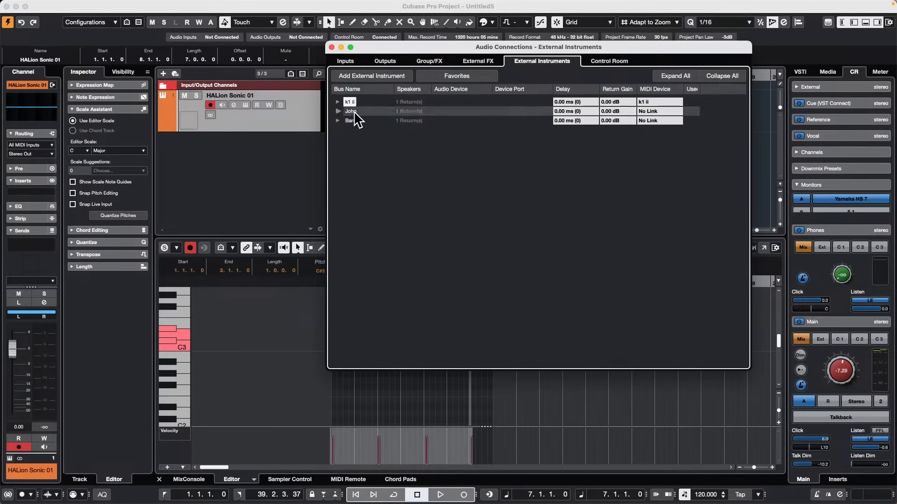
pyautogui.click(477, 75)
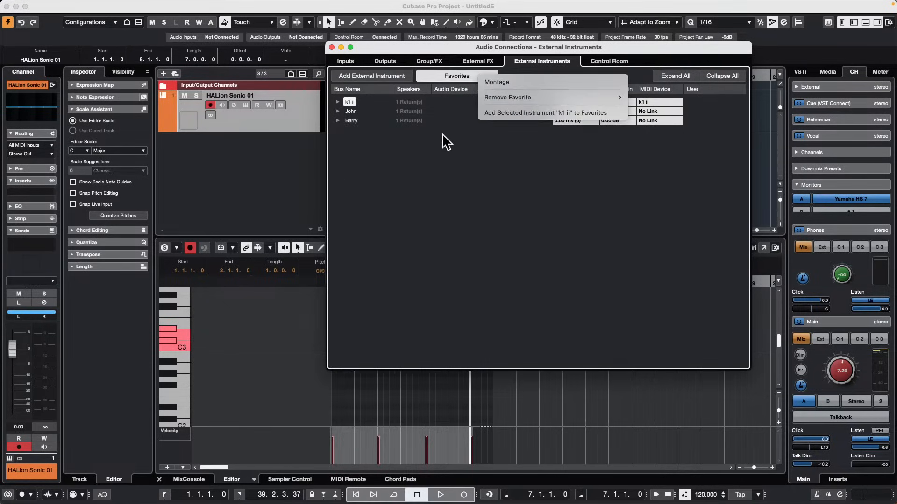
pyautogui.moveTo(535, 94)
# Step: Add the Montage external instrument from favorites, expand the three instrument buses' returns, and view External FX
pyautogui.click(527, 81)
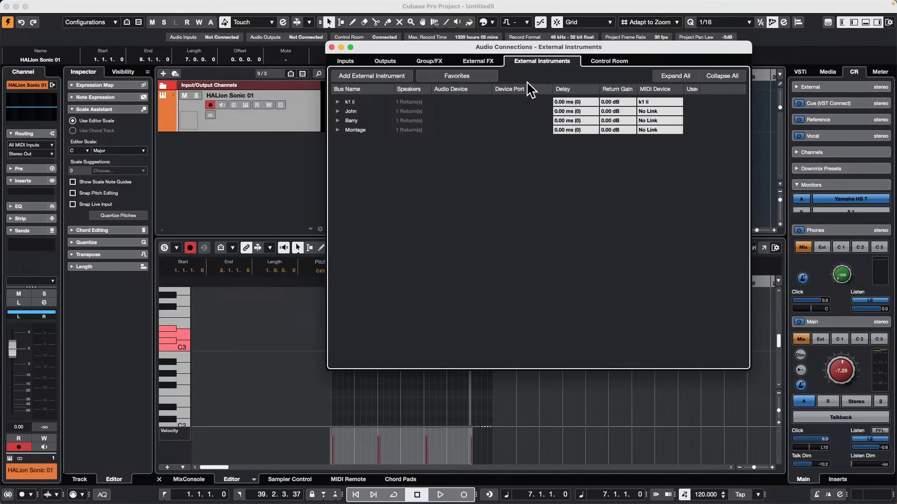
pyautogui.click(337, 130)
pyautogui.click(337, 121)
pyautogui.click(337, 111)
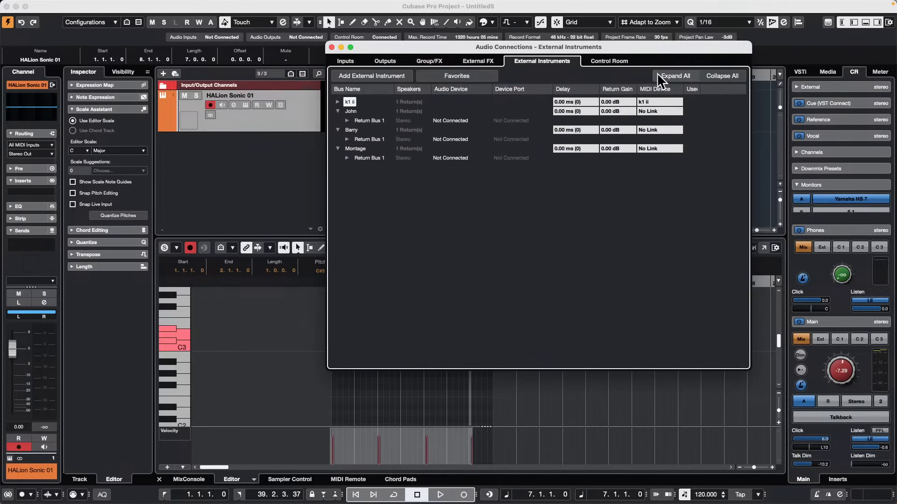
pyautogui.click(480, 65)
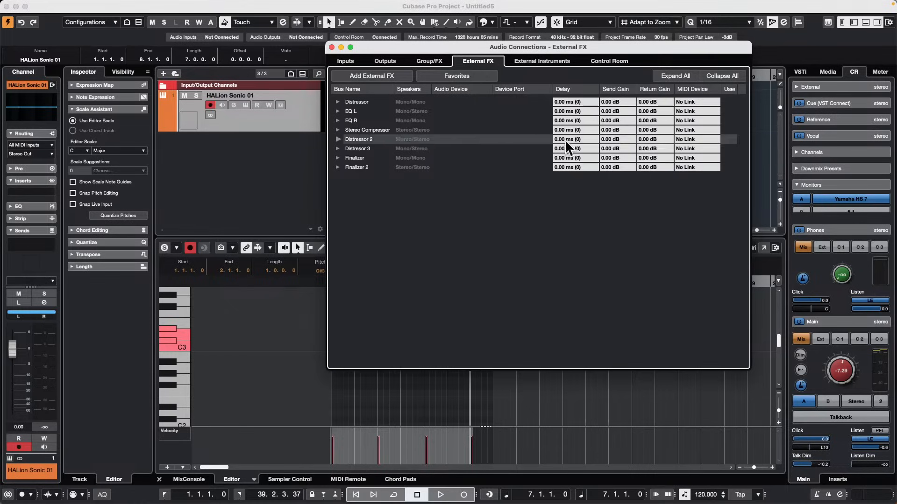
# Step: Return to External Instruments and open the favorite external instruments list
pyautogui.click(541, 62)
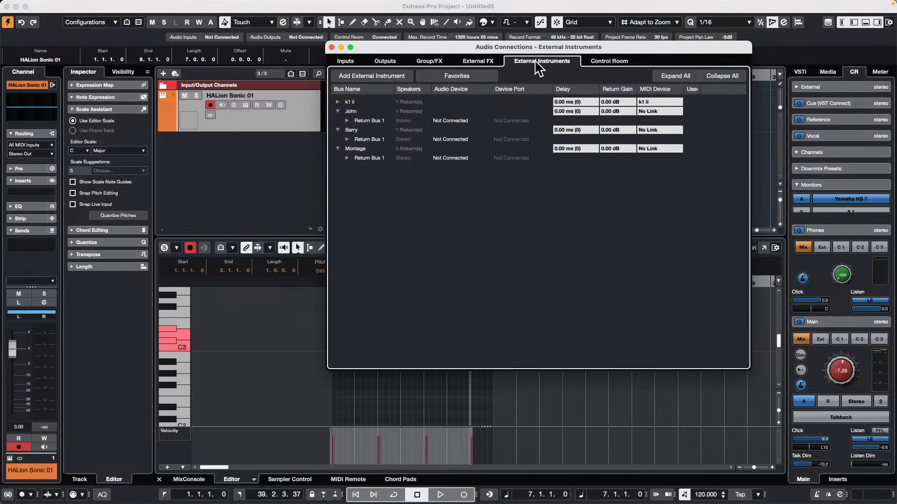
pyautogui.click(467, 75)
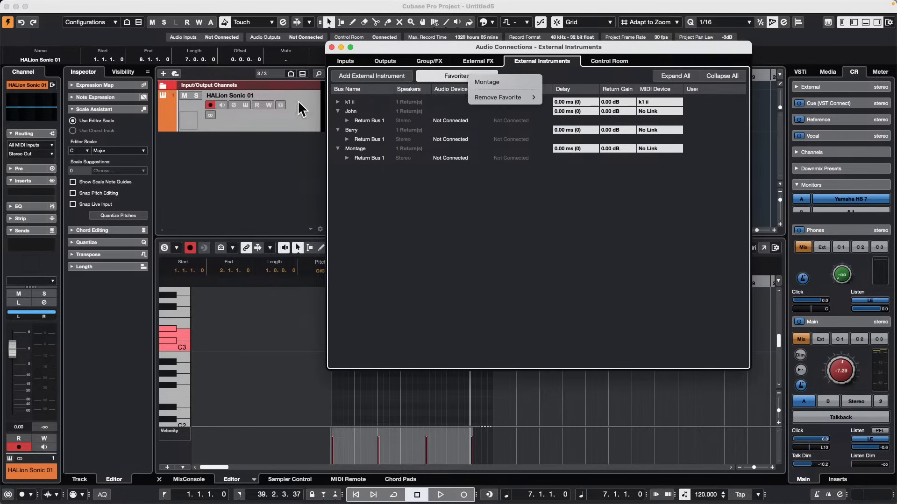
pyautogui.click(354, 103)
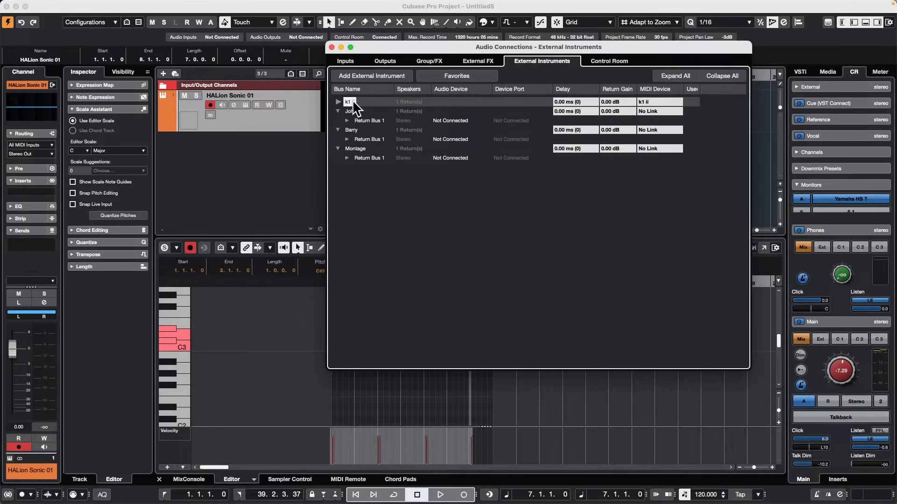
pyautogui.click(477, 76)
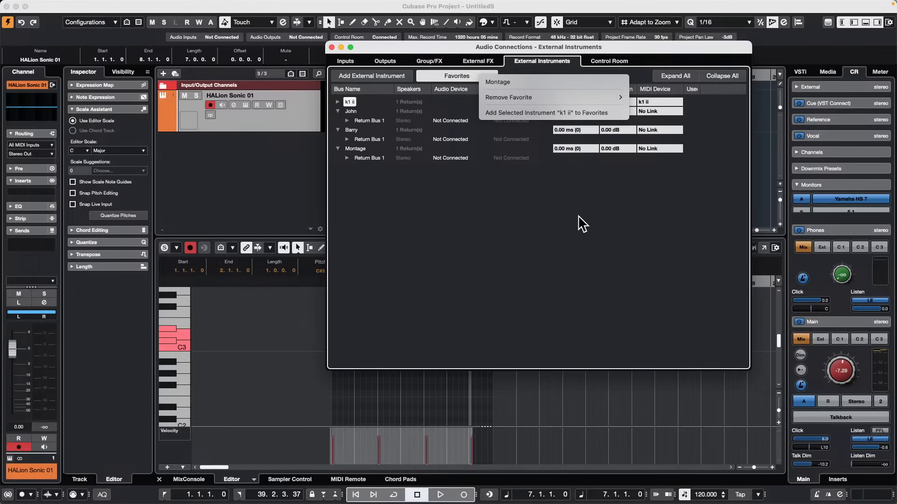
# Step: Close Audio Connections, reopen the MIDI part's key editor and drag its divider down to enlarge the arrange area
pyautogui.click(332, 47)
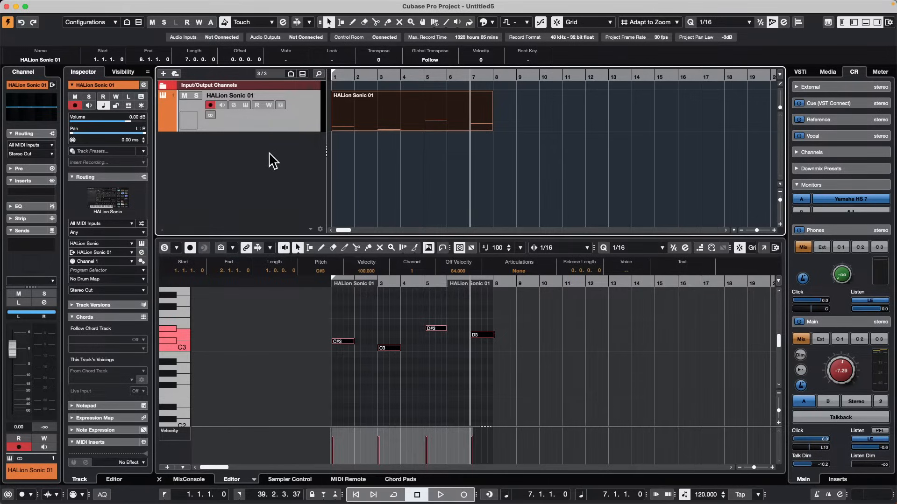
pyautogui.doubleClick(393, 121)
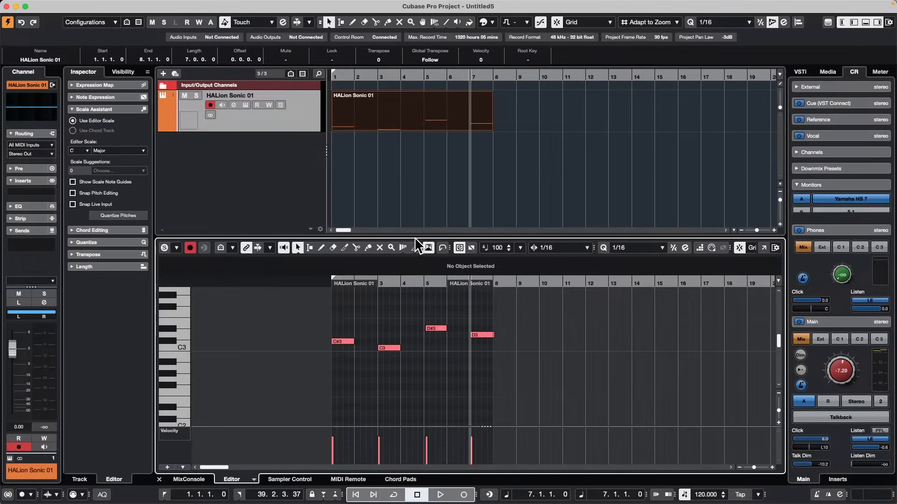
pyautogui.moveTo(415, 238); pyautogui.dragTo(414, 307)
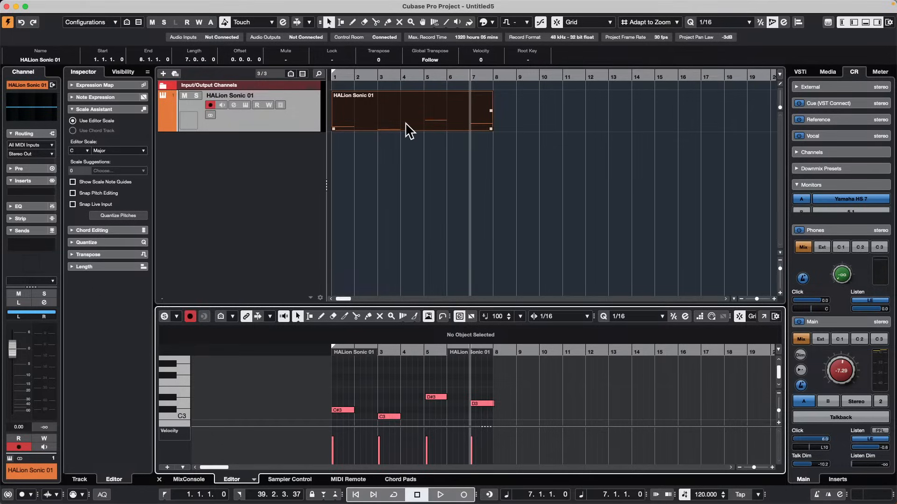
# Step: Open the track's HALion Sonic window and browse the Iconica Ensembles library programs
pyautogui.click(245, 104)
pyautogui.moveTo(526, 59); pyautogui.dragTo(435, 42)
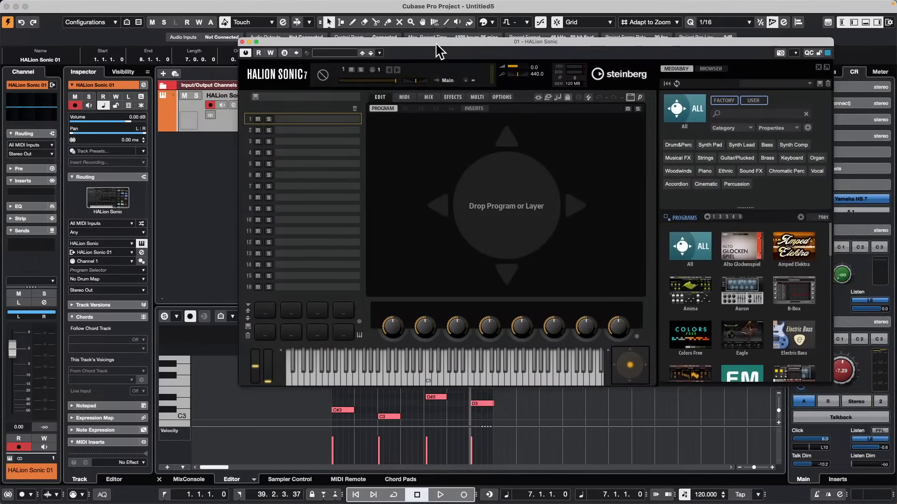
pyautogui.scroll(-3, 745, 294)
pyautogui.scroll(-5, 746, 299)
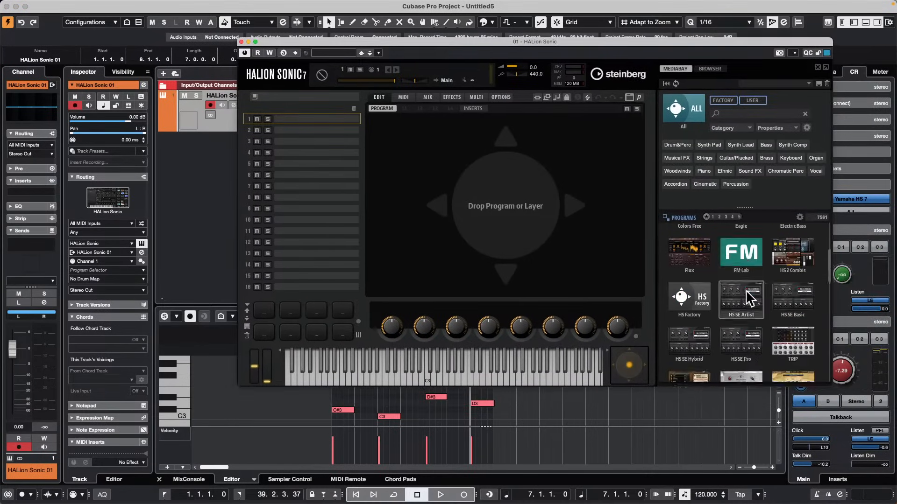
pyautogui.click(802, 330)
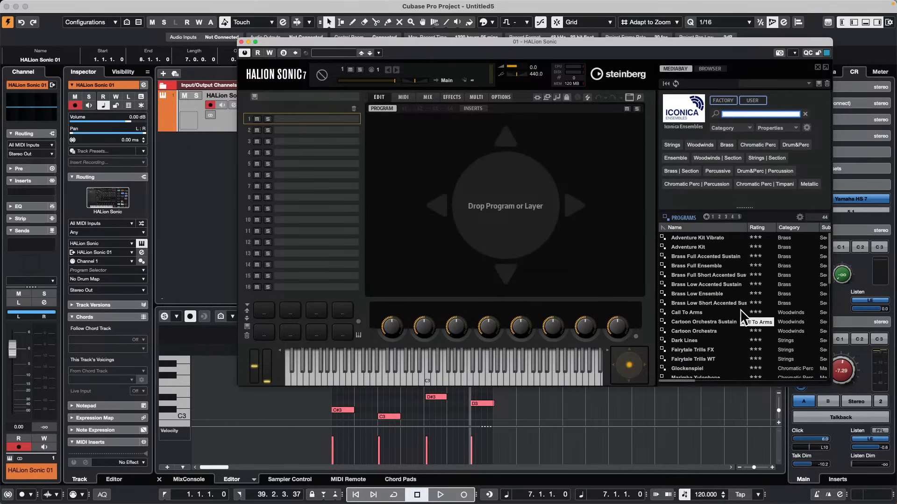
pyautogui.scroll(-6, 741, 313)
pyautogui.scroll(6, 741, 313)
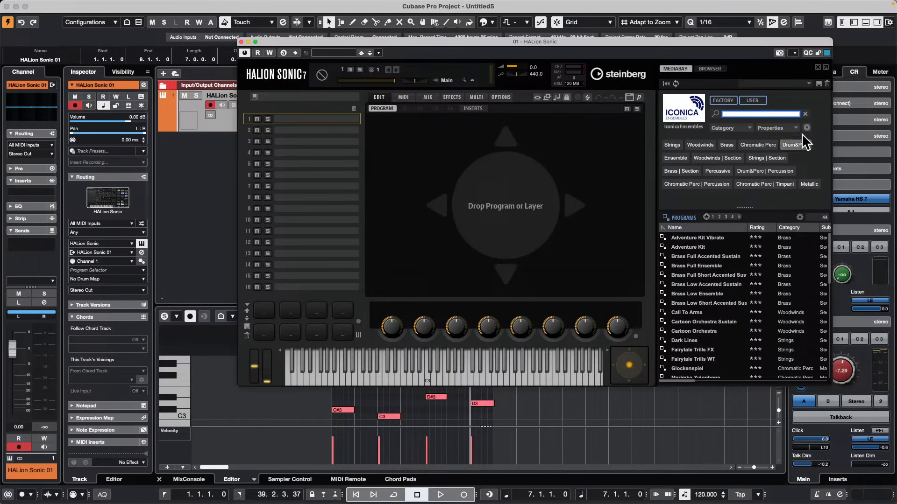
# Step: Go back to the library overview and list the Iconica Sections & Players programs
pyautogui.click(685, 108)
pyautogui.scroll(-3, 749, 371)
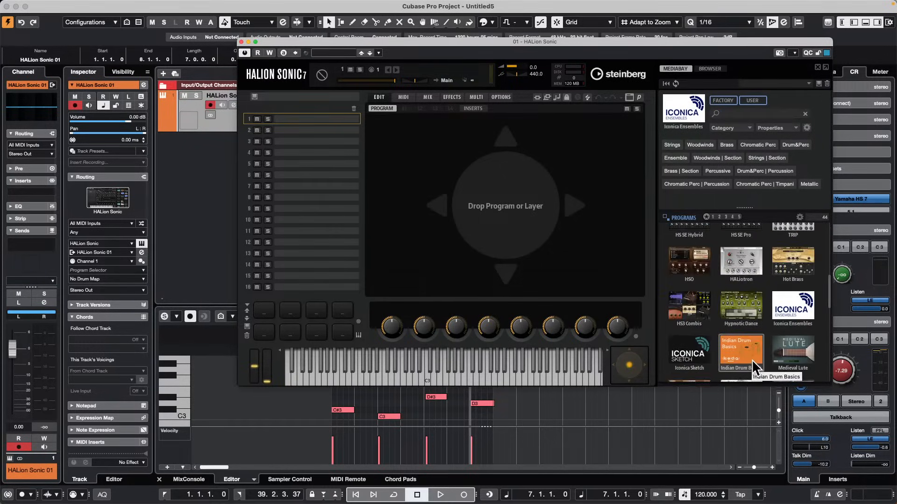
pyautogui.scroll(-3, 754, 362)
pyautogui.scroll(-3, 756, 361)
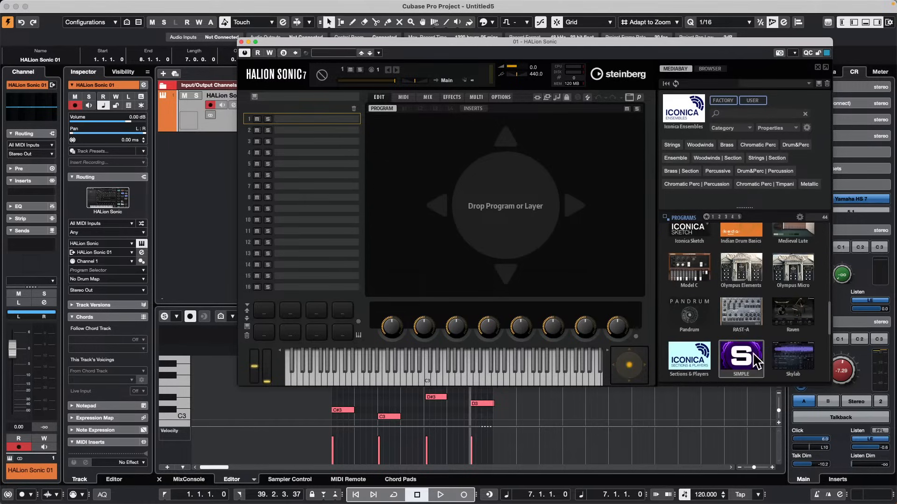
pyautogui.click(689, 357)
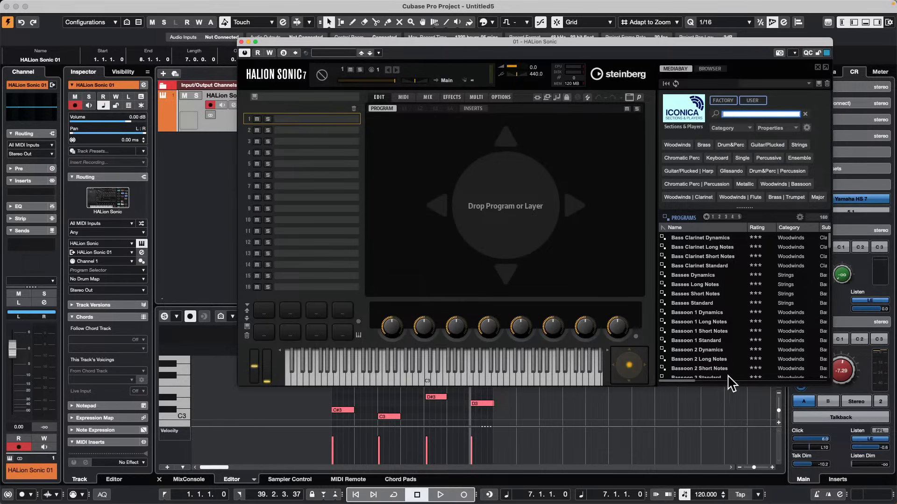
# Step: Load Basses Standard into the first slot, then open Expression Map Setup from the Inspector
pyautogui.doubleClick(699, 304)
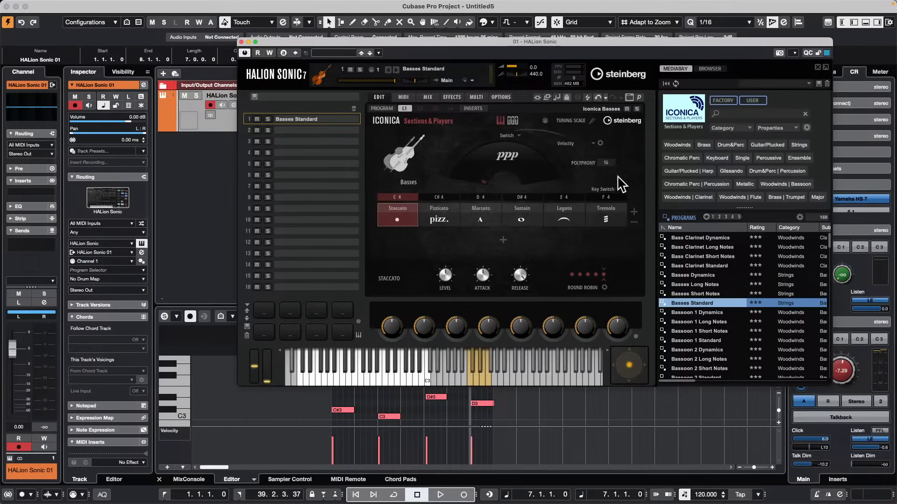
pyautogui.moveTo(314, 46); pyautogui.dragTo(435, 45)
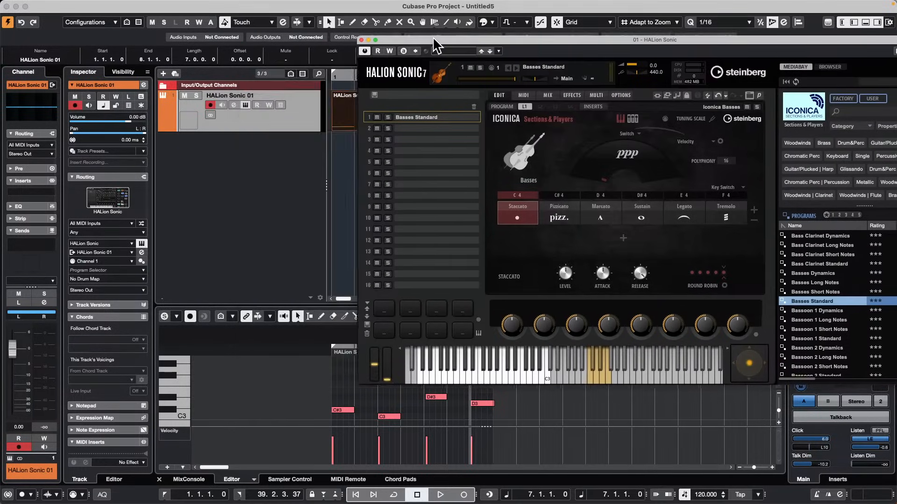
pyautogui.click(350, 114)
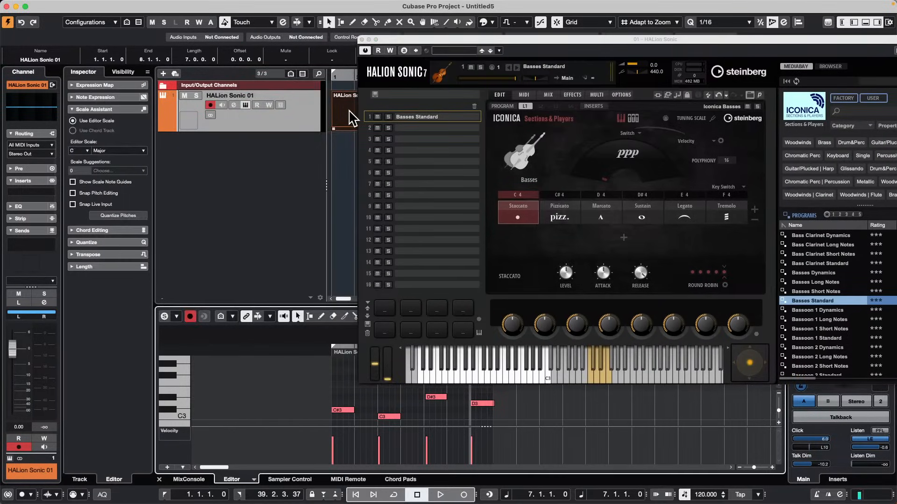
pyautogui.click(123, 85)
pyautogui.click(114, 99)
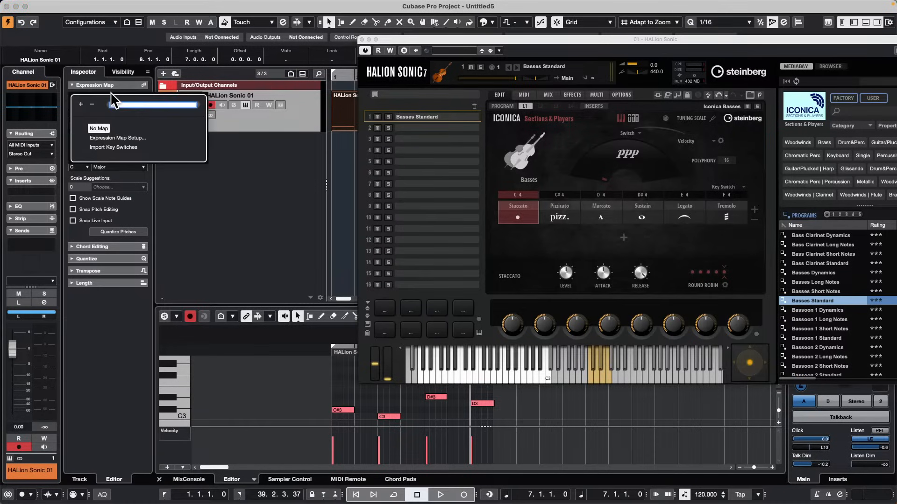
pyautogui.click(118, 138)
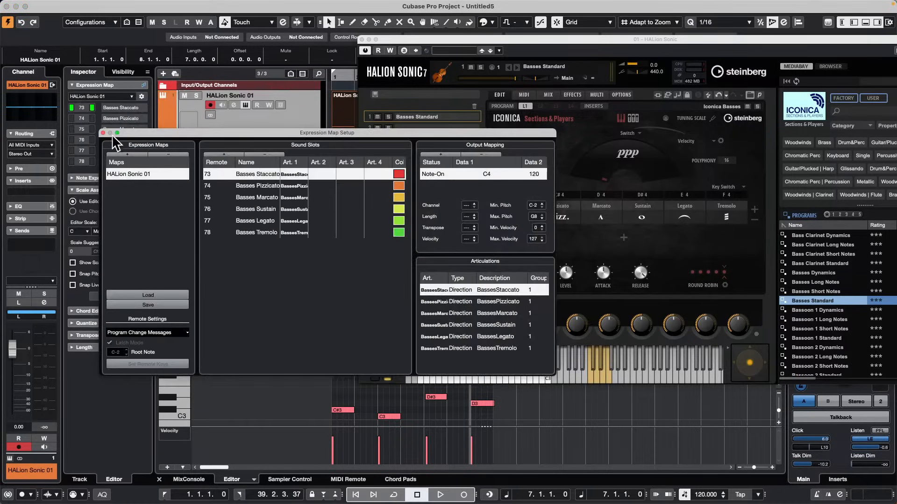
# Step: Close the Expression Map Setup, leaving the HALion Sonic 01 map on the track
pyautogui.click(103, 133)
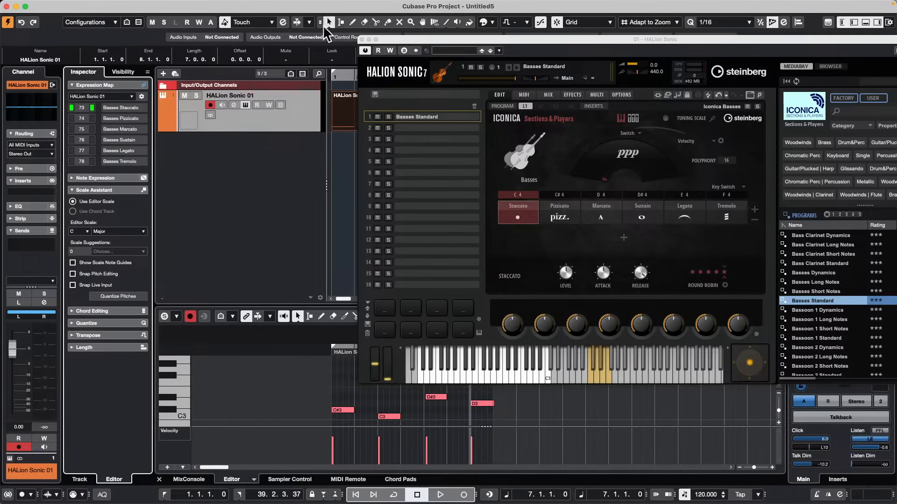
# Step: Close HALion Sonic, then open and activate the recent project 'be someone'
pyautogui.click(368, 40)
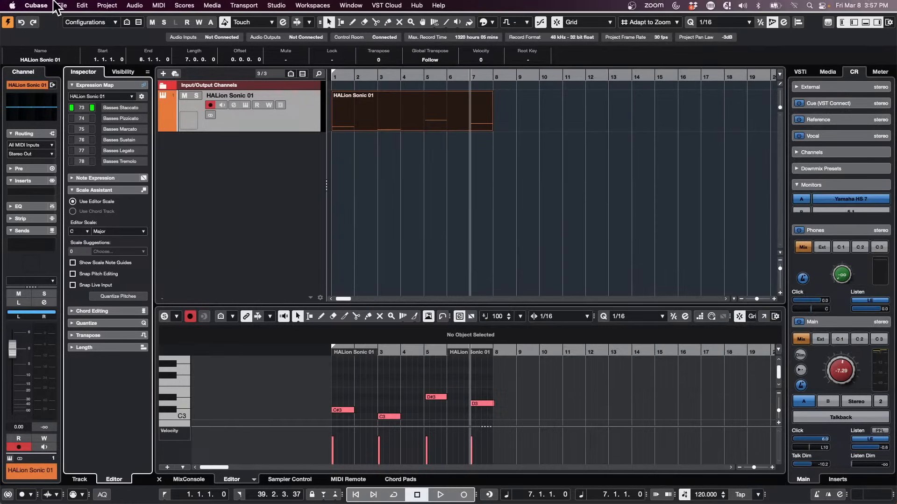
pyautogui.click(62, 5)
pyautogui.moveTo(105, 219)
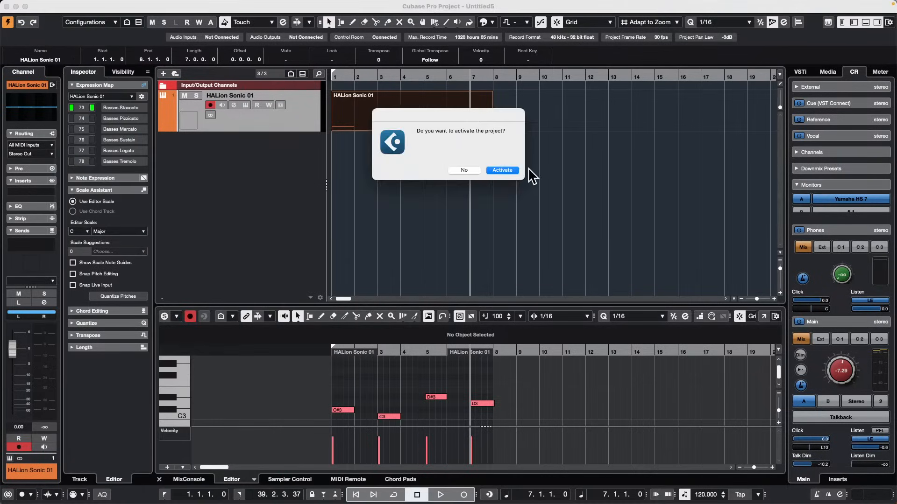
pyautogui.click(513, 172)
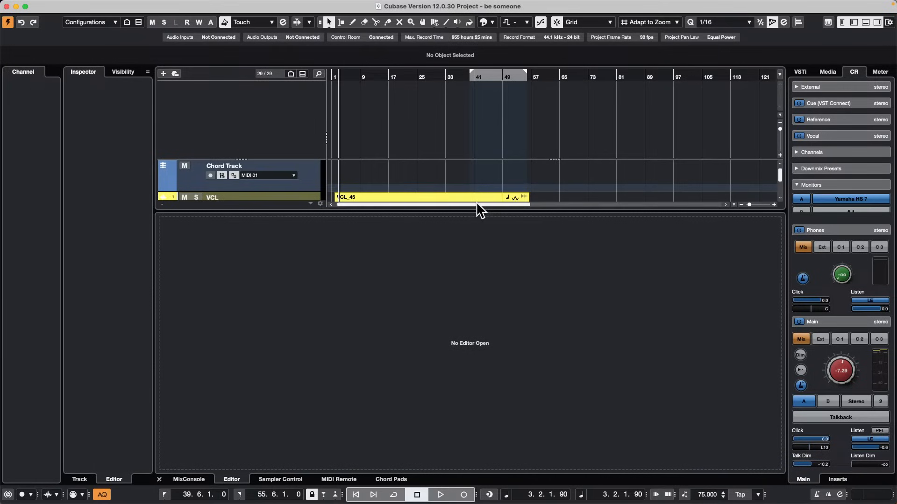
# Step: Resize the zones to show the tracks and open VCL_45 in a separate Sample Editor window
pyautogui.moveTo(532, 212); pyautogui.dragTo(532, 303)
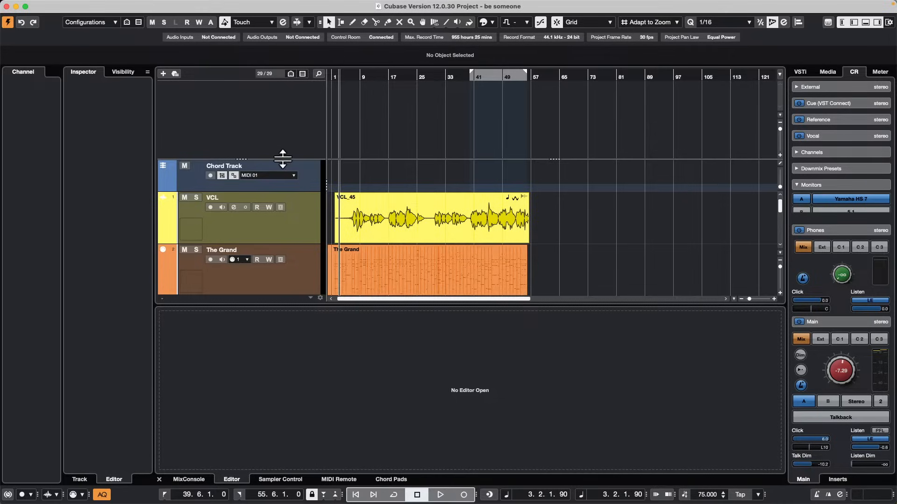
pyautogui.moveTo(282, 158); pyautogui.dragTo(282, 91)
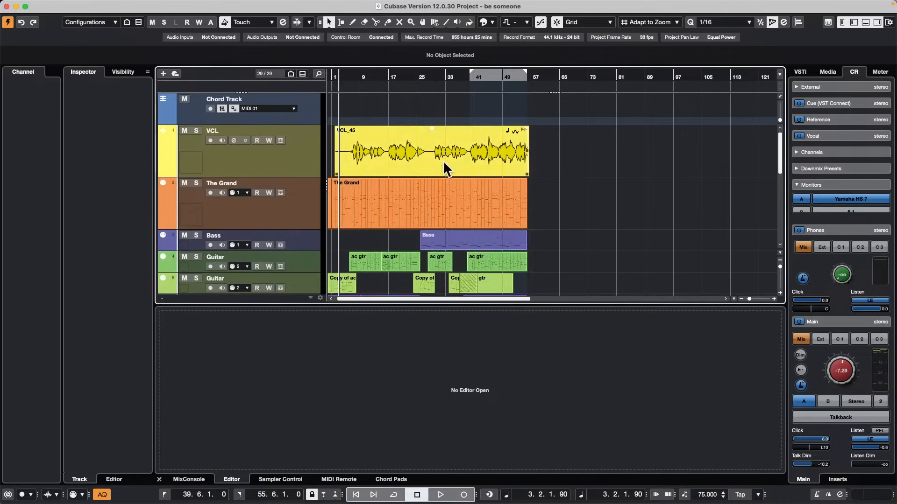
pyautogui.doubleClick(460, 162)
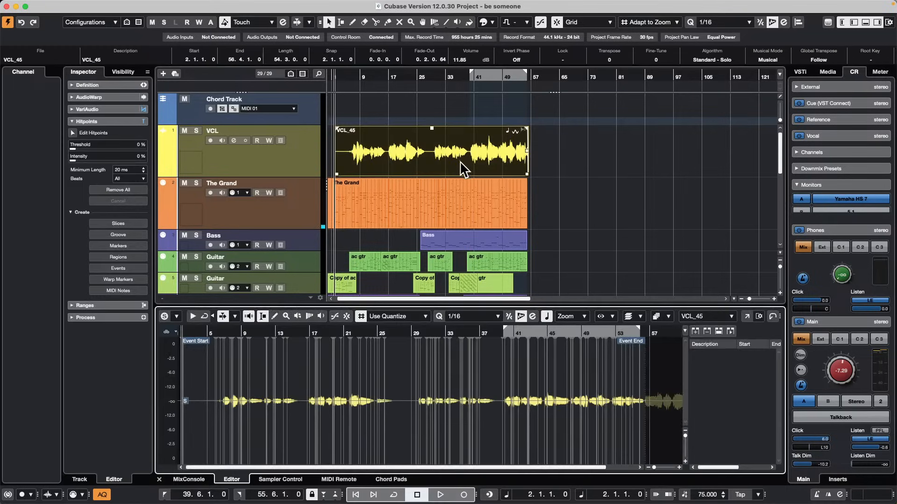
pyautogui.click(759, 317)
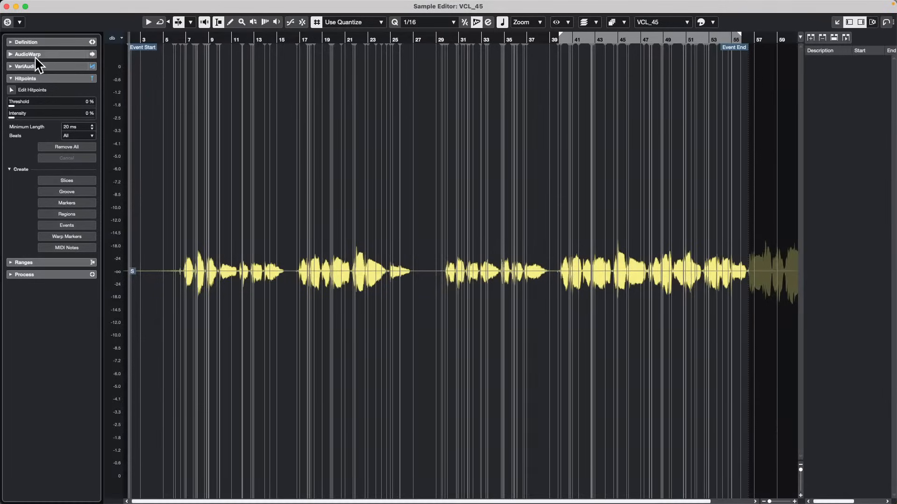
# Step: Enable VariAudio pitch editing on VCL_45 and zoom in on bars 16 to 34
pyautogui.click(57, 64)
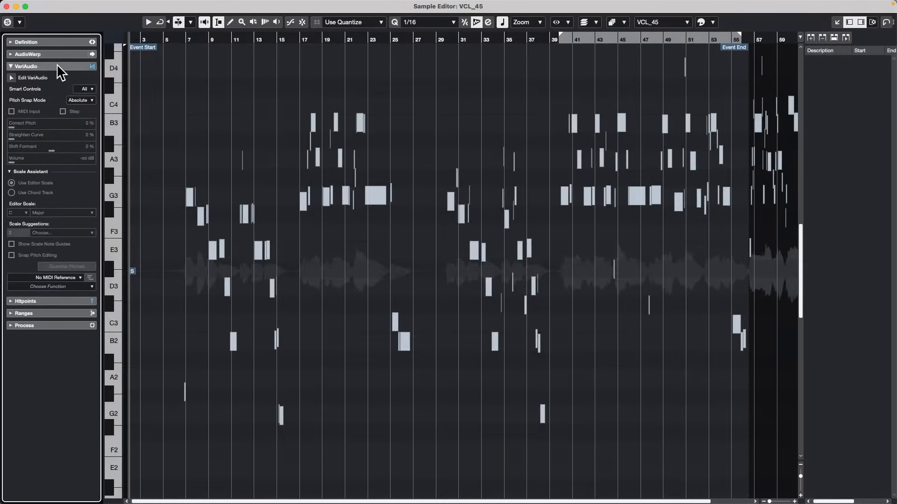
pyautogui.click(11, 78)
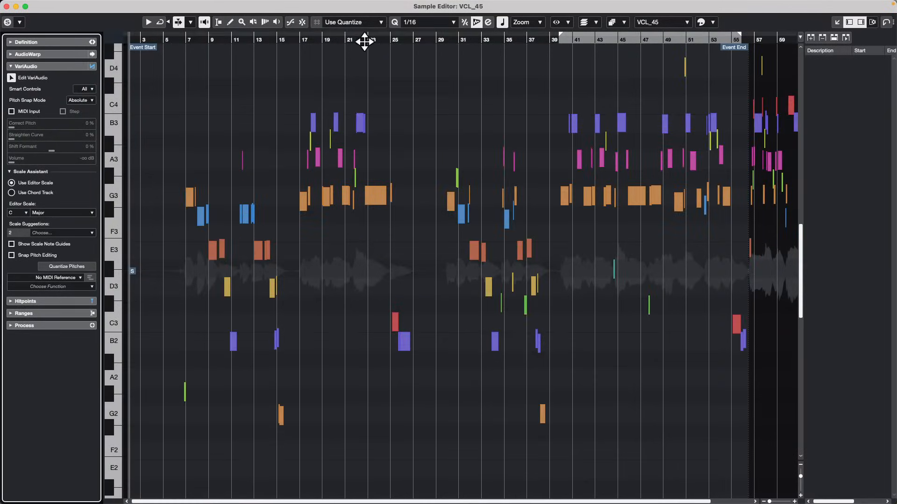
pyautogui.moveTo(366, 40); pyautogui.dragTo(369, 75)
# Step: Try moving the long G3 note toward A3 and the B2 note, with Acoustic Feedback on
pyautogui.click(405, 202)
pyautogui.moveTo(414, 202)
pyautogui.mouseDown()
pyautogui.moveTo(418, 160)
pyautogui.moveTo(400, 258)
pyautogui.moveTo(402, 324)
pyautogui.moveTo(408, 202)
pyautogui.mouseUp()
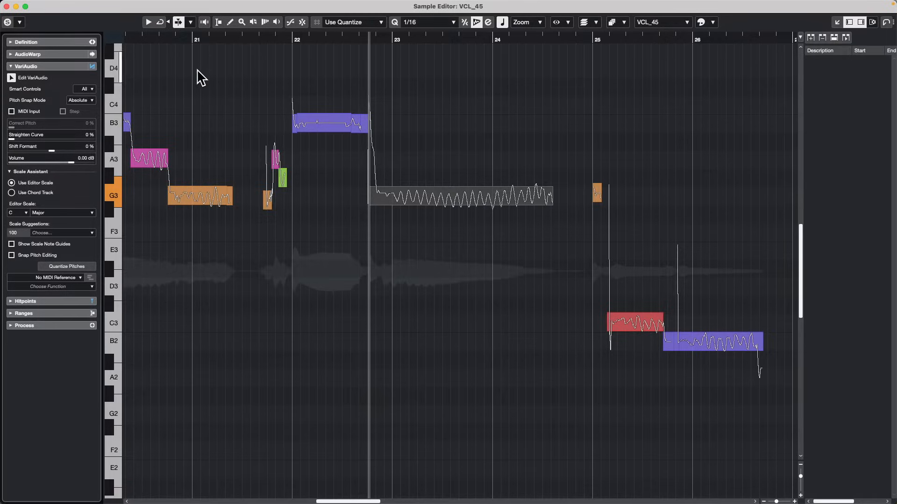
pyautogui.click(204, 22)
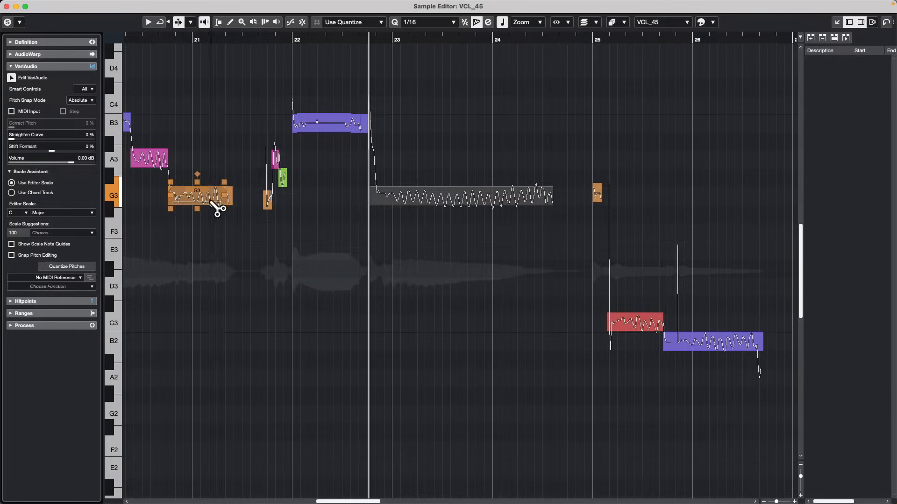
pyautogui.moveTo(718, 351)
pyautogui.mouseDown()
pyautogui.moveTo(718, 289)
pyautogui.moveTo(715, 347)
pyautogui.mouseUp()
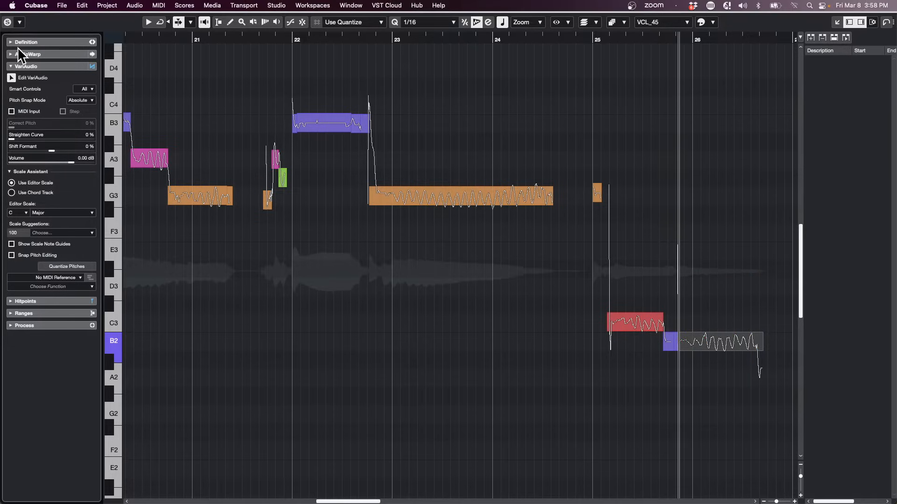
# Step: Close the Sample Editor, raise the monitoring level, and reopen VCL_45 in its own Sample Editor window
pyautogui.click(6, 6)
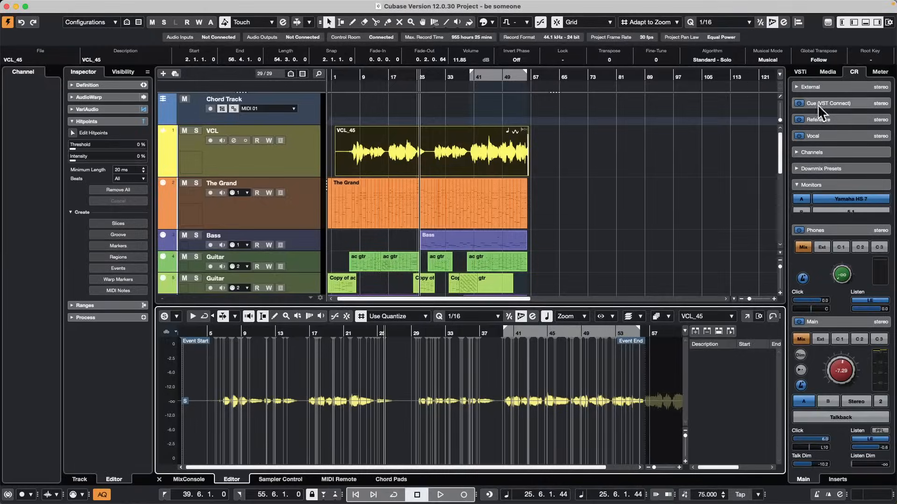
pyautogui.moveTo(851, 362); pyautogui.dragTo(851, 348)
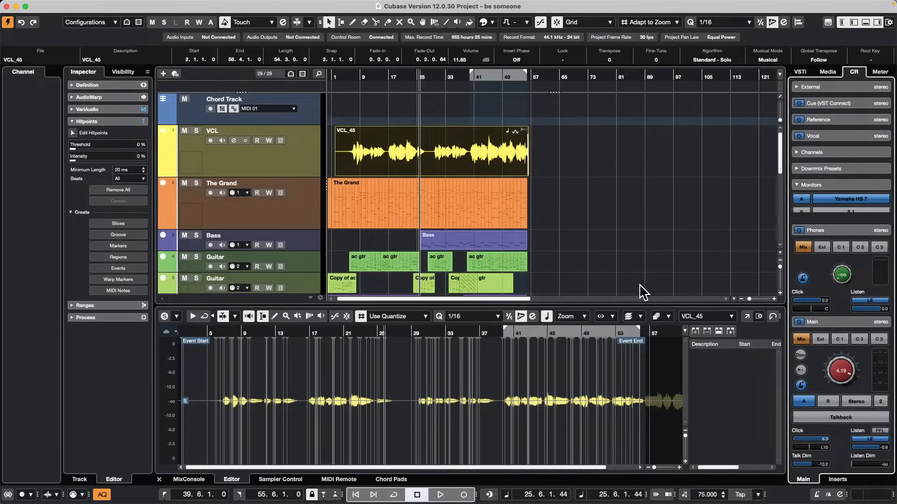
pyautogui.click(437, 152)
pyautogui.click(748, 317)
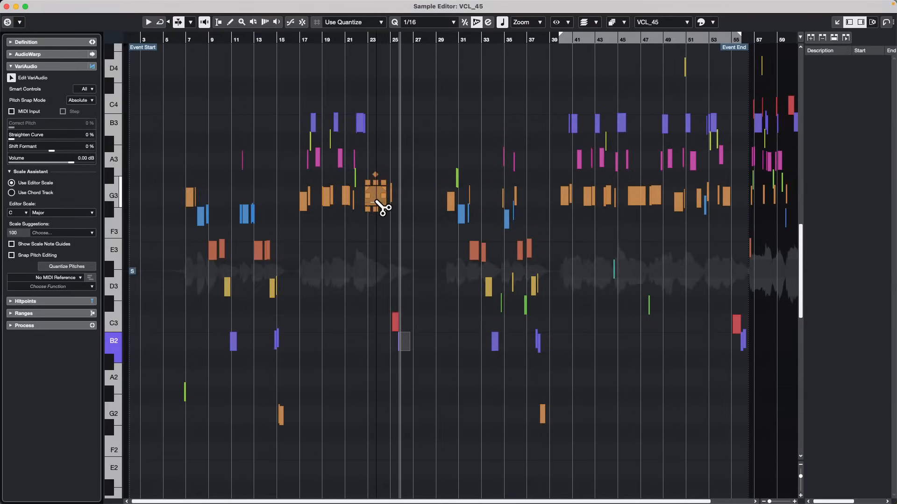
# Step: Raise the G3 note near bar 23 a semitone and the D3 note near bar 10 to F3, with audition on
pyautogui.moveTo(372, 200)
pyautogui.mouseDown()
pyautogui.moveTo(374, 142)
pyautogui.moveTo(374, 301)
pyautogui.moveTo(371, 200)
pyautogui.mouseUp()
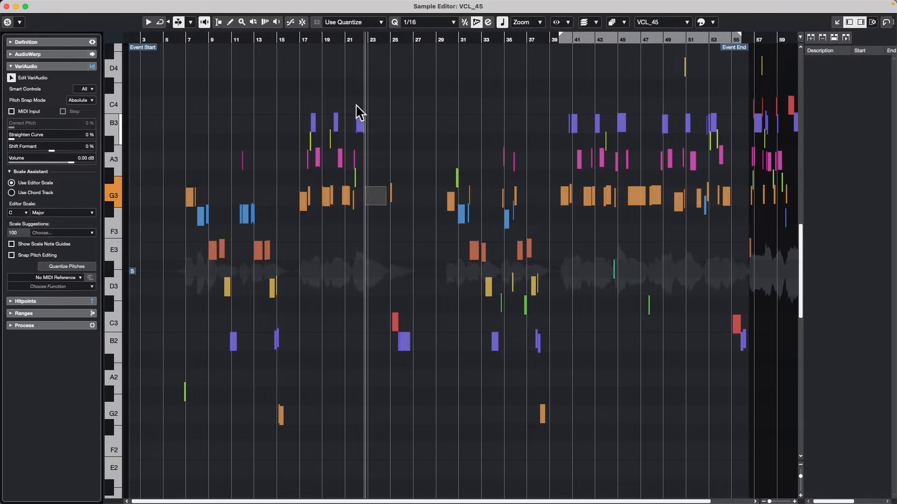
pyautogui.click(205, 24)
pyautogui.moveTo(212, 37); pyautogui.dragTo(220, 112)
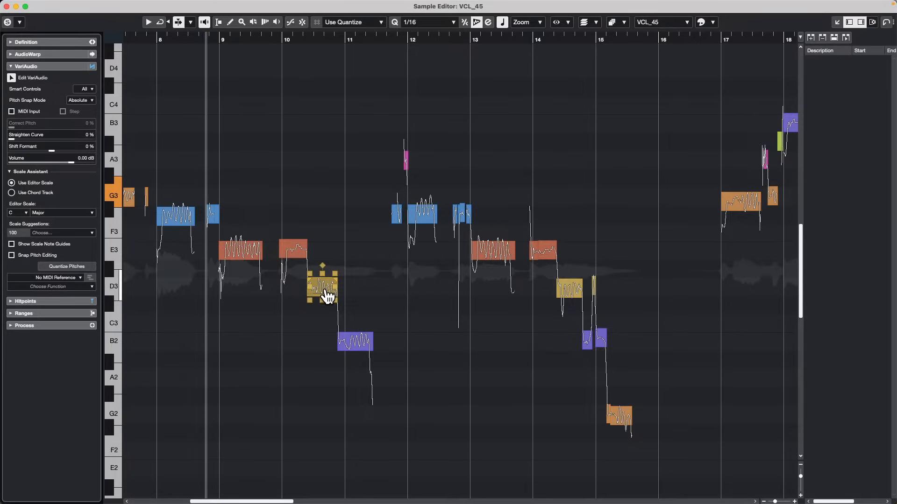
pyautogui.moveTo(326, 294)
pyautogui.mouseDown()
pyautogui.moveTo(326, 240)
pyautogui.moveTo(326, 290)
pyautogui.mouseUp()
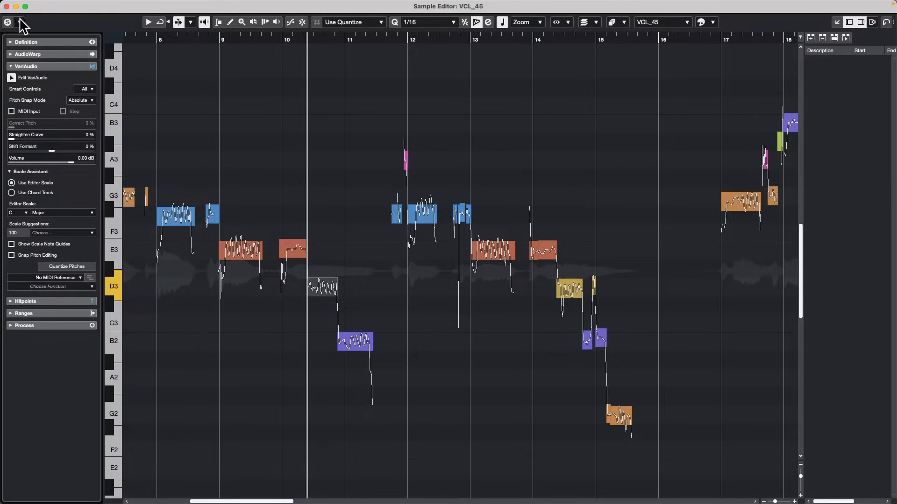
pyautogui.click(7, 7)
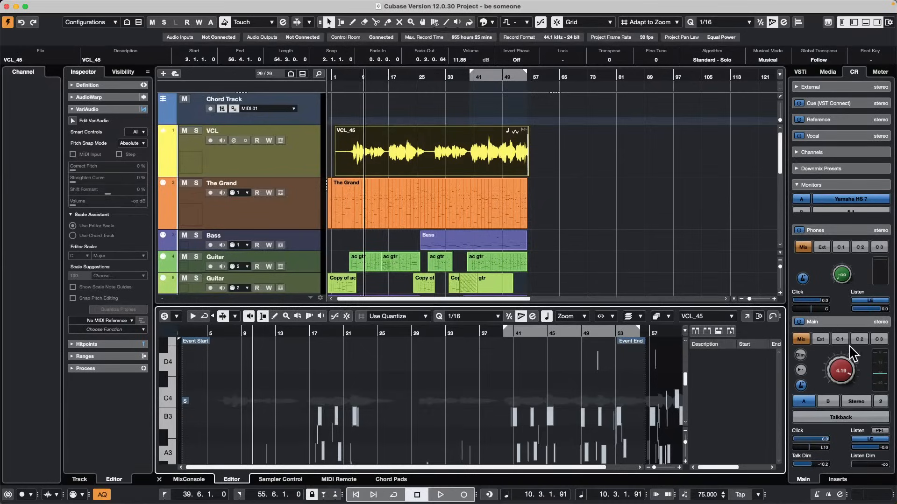
# Step: Lower the monitoring level, switch to range selection, and move the playhead to bar 32
pyautogui.moveTo(841, 370)
pyautogui.mouseDown()
pyautogui.moveTo(838, 397)
pyautogui.moveTo(834, 363)
pyautogui.mouseUp()
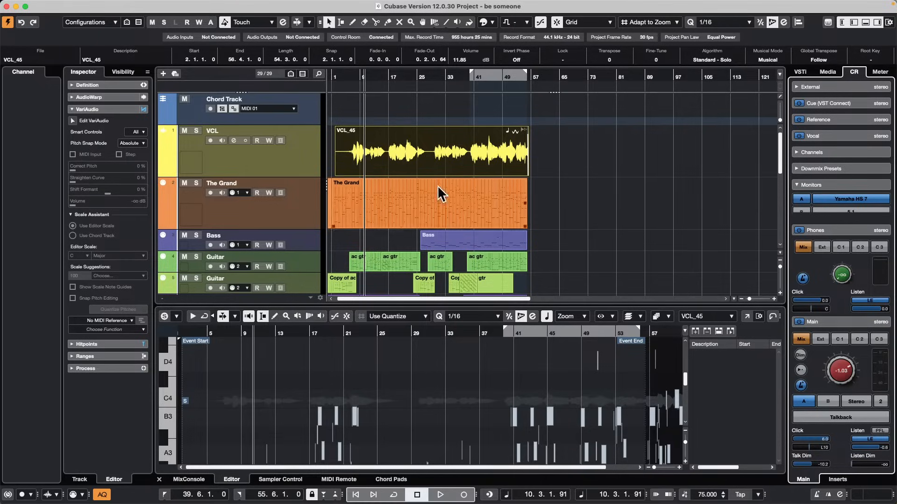
pyautogui.click(263, 316)
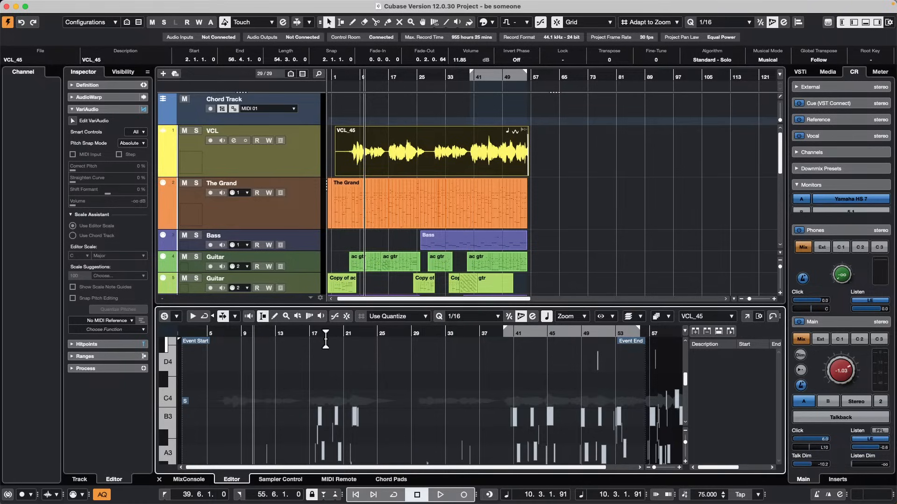
pyautogui.click(442, 369)
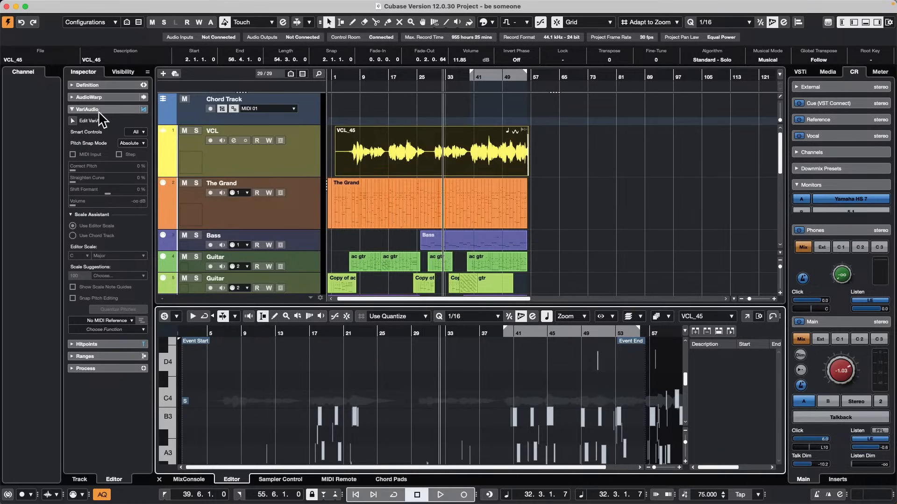
# Step: Enable VariAudio in the lower zone, zoom to bars 19–25, and try raising the B3 note near bar 22 toward C4 and D4
pyautogui.click(73, 121)
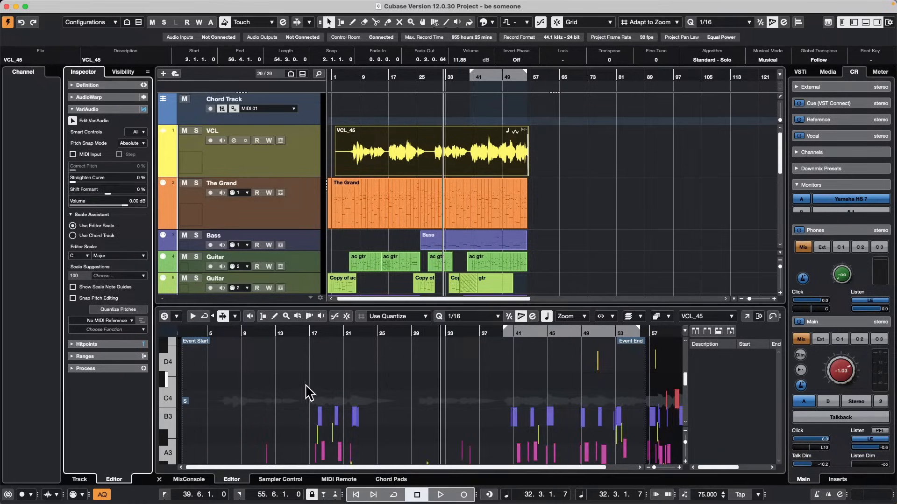
pyautogui.moveTo(338, 332); pyautogui.dragTo(342, 360)
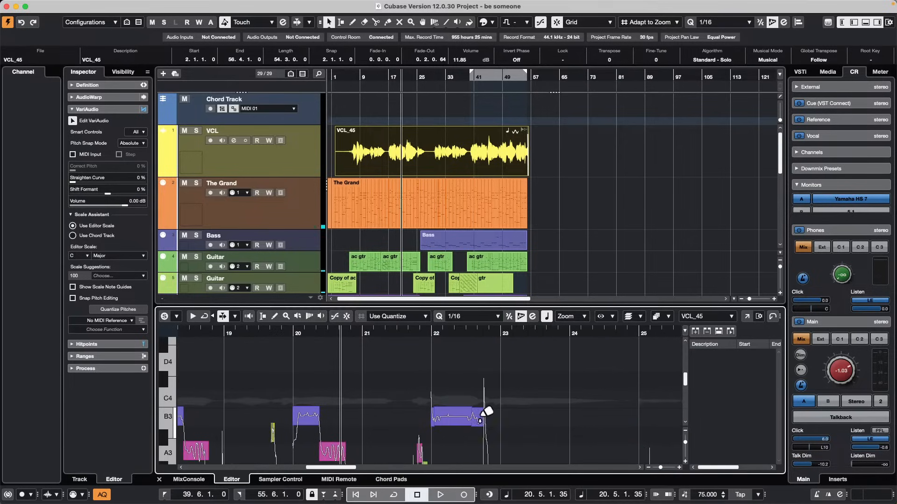
pyautogui.moveTo(456, 424)
pyautogui.mouseDown()
pyautogui.moveTo(455, 369)
pyautogui.moveTo(456, 444)
pyautogui.moveTo(456, 417)
pyautogui.mouseUp()
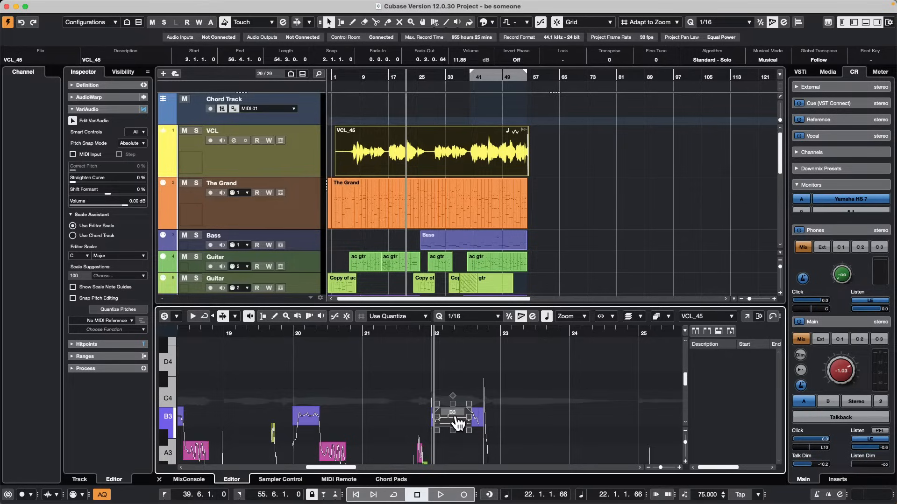
pyautogui.moveTo(456, 418)
pyautogui.mouseDown()
pyautogui.moveTo(457, 364)
pyautogui.moveTo(453, 462)
pyautogui.moveTo(455, 423)
pyautogui.mouseUp()
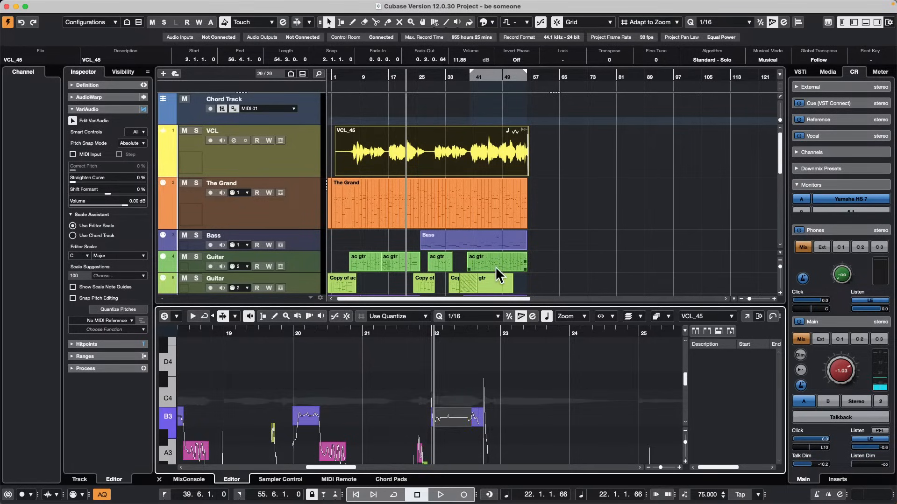
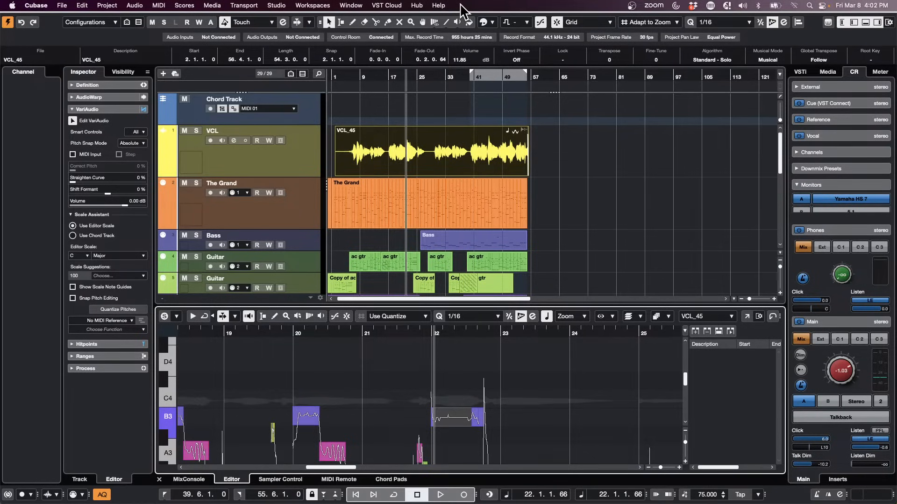
# Step: Launch VST Live from the Dock, bringing up the expired VST Live Pro NFR licence notice
pyautogui.moveTo(220, 498)
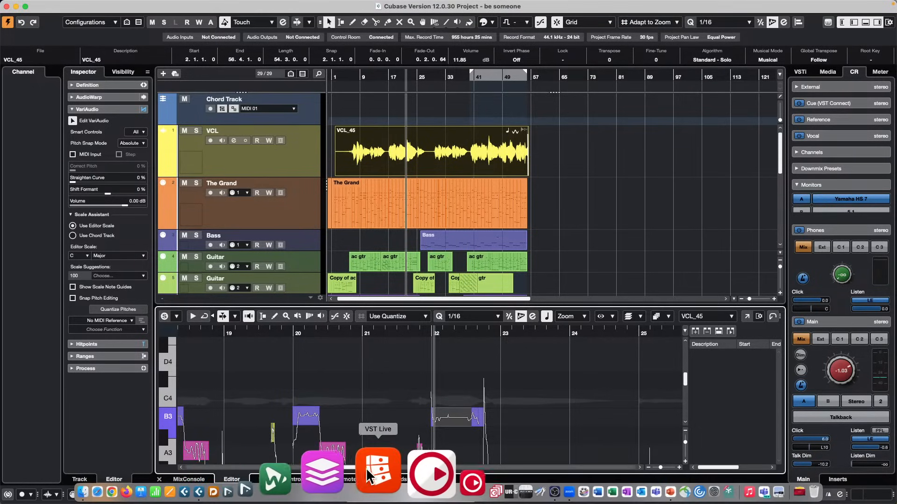
pyautogui.click(368, 475)
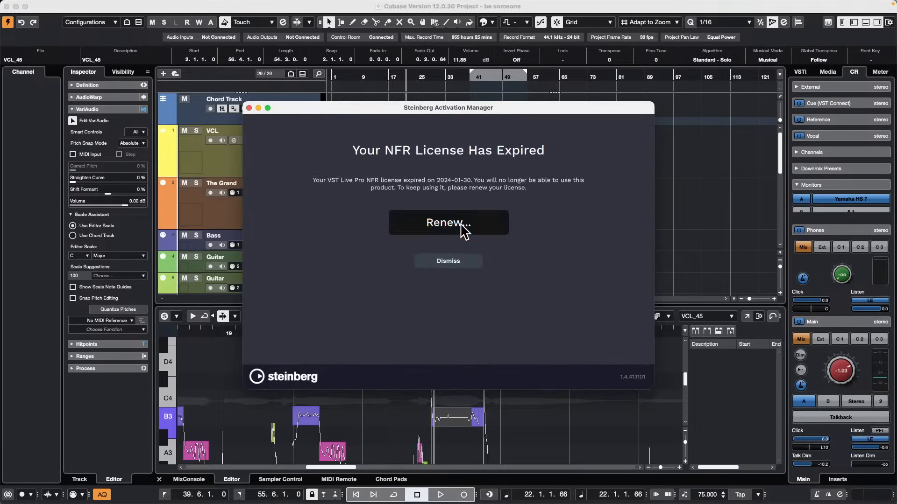
pyautogui.click(446, 228)
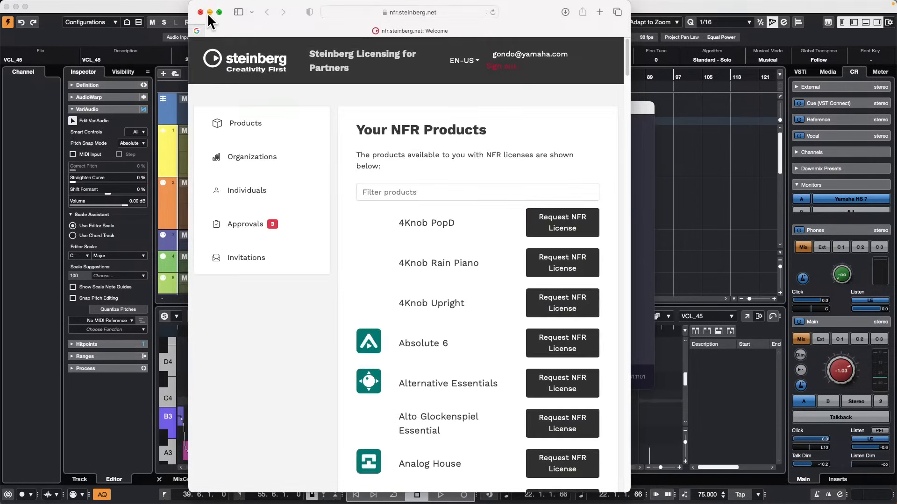
pyautogui.scroll(-1, 422, 215)
pyautogui.scroll(-5, 421, 217)
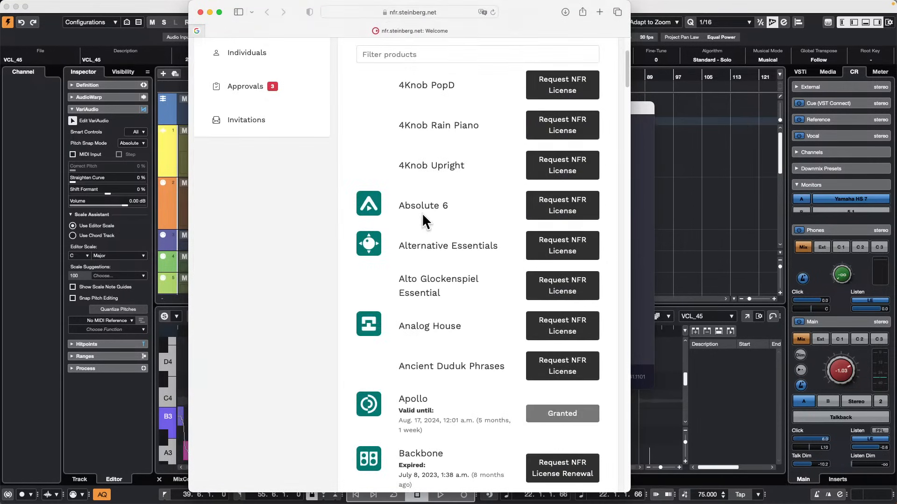
pyautogui.scroll(-20, 422, 212)
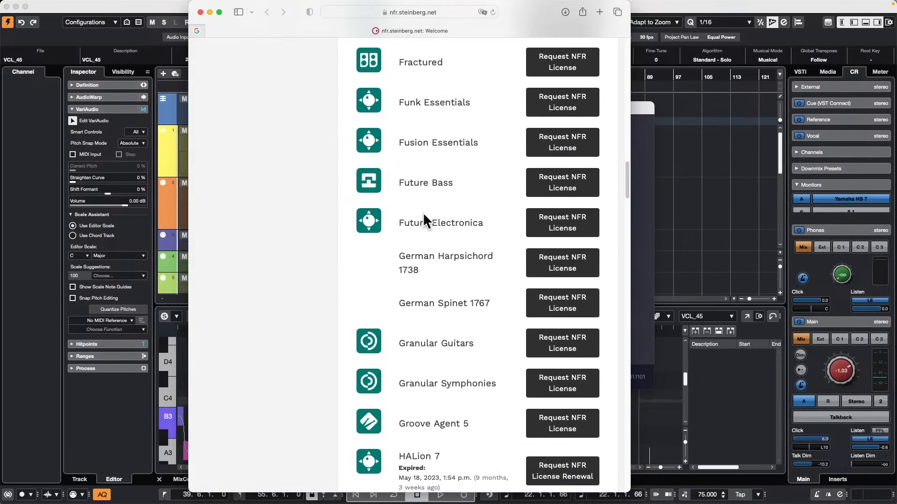
pyautogui.scroll(-20, 424, 212)
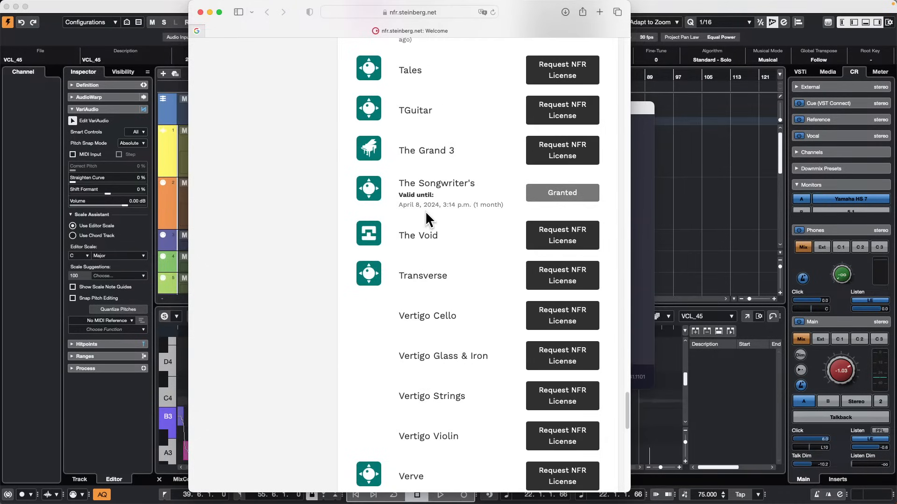
pyautogui.scroll(-20, 426, 218)
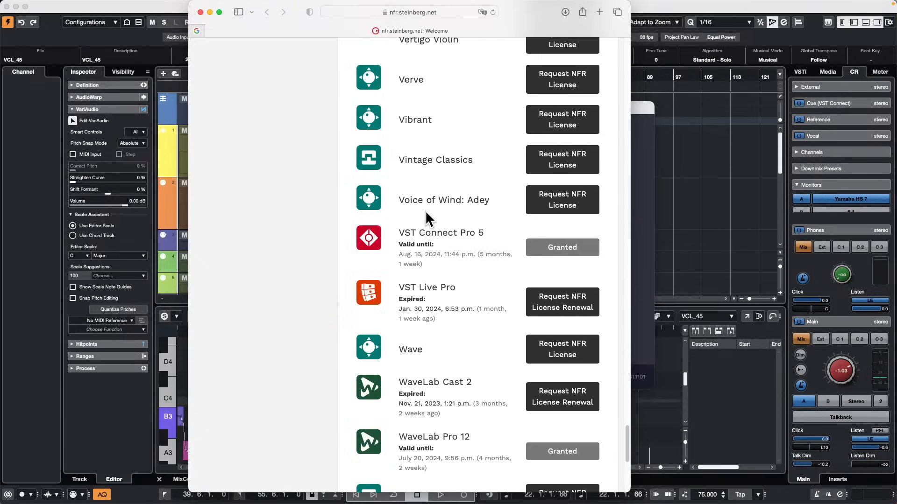
pyautogui.scroll(5, 425, 209)
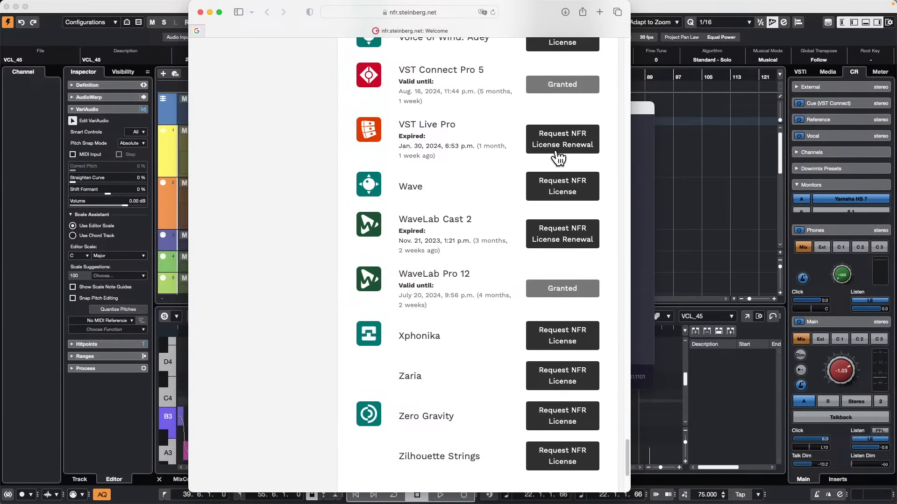
# Step: Close the licensing web page and dismiss the expired VST Live licence notice
pyautogui.click(200, 12)
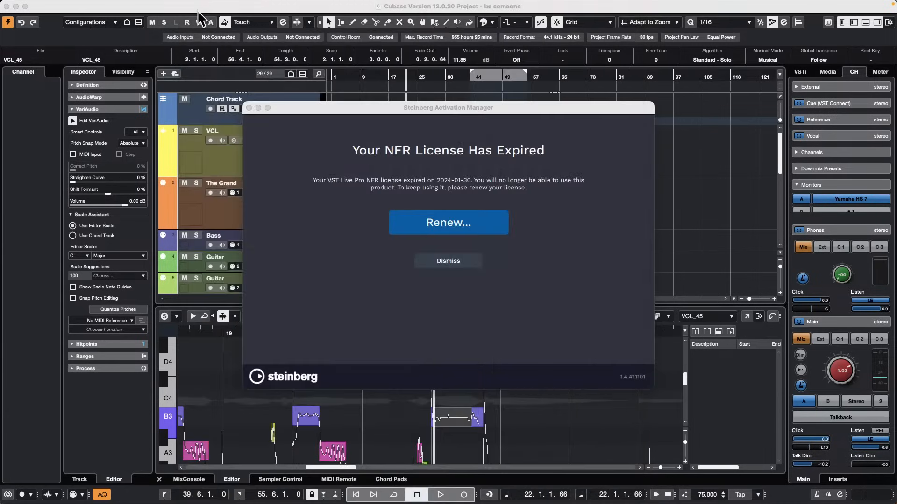
pyautogui.click(249, 107)
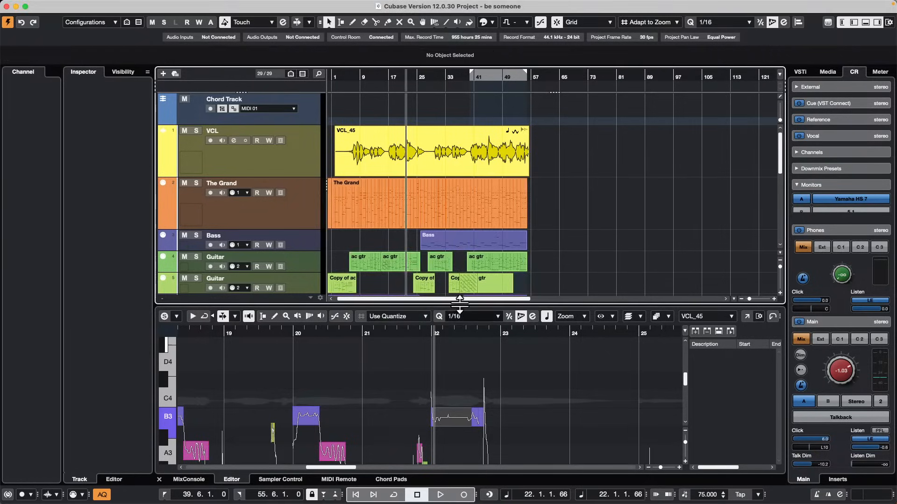
# Step: Move the project position to the VCL_45 event start and view the Control Room bus connections
pyautogui.click(398, 136)
pyautogui.click(411, 163)
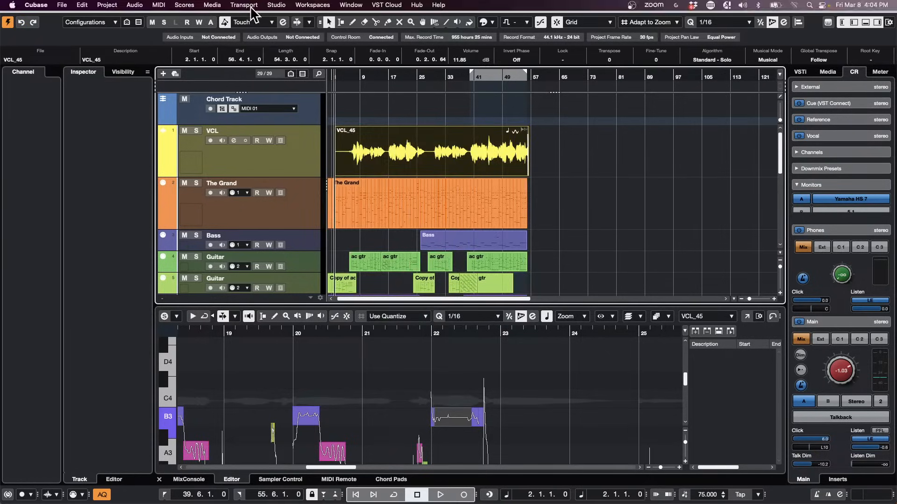
pyautogui.click(277, 6)
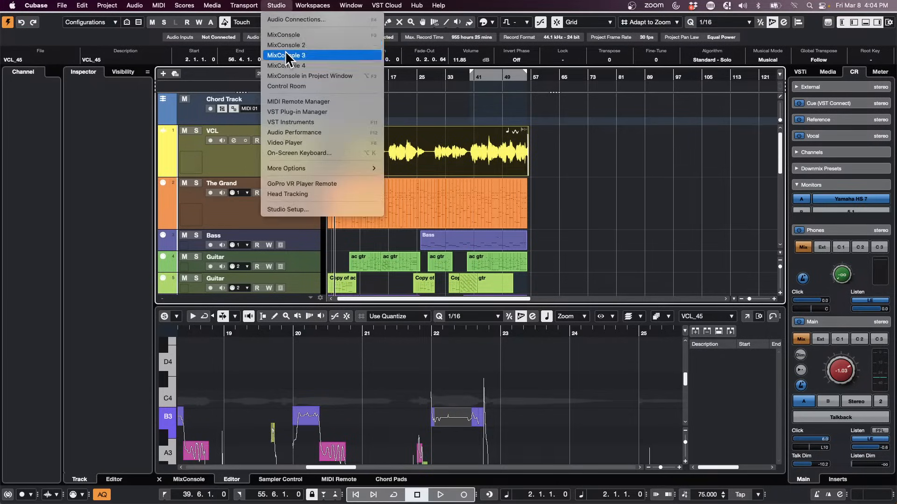
pyautogui.click(297, 22)
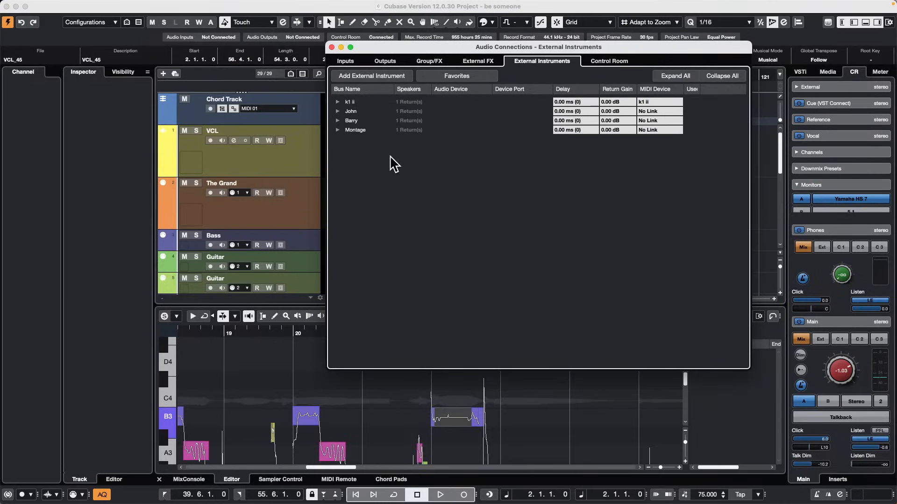
pyautogui.click(613, 61)
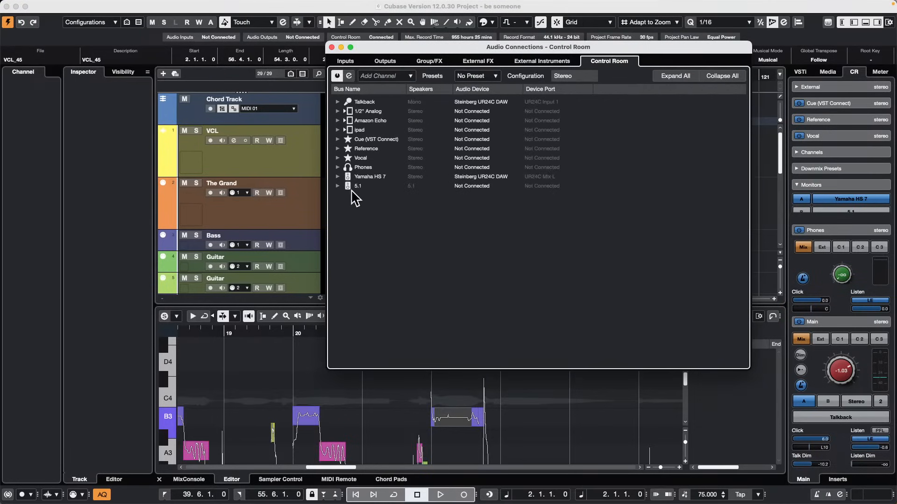
# Step: Inspect the Yamaha HS 7 monitor bus, review the Inputs and Outputs tabs, and close Audio Connections
pyautogui.click(362, 176)
pyautogui.click(365, 177)
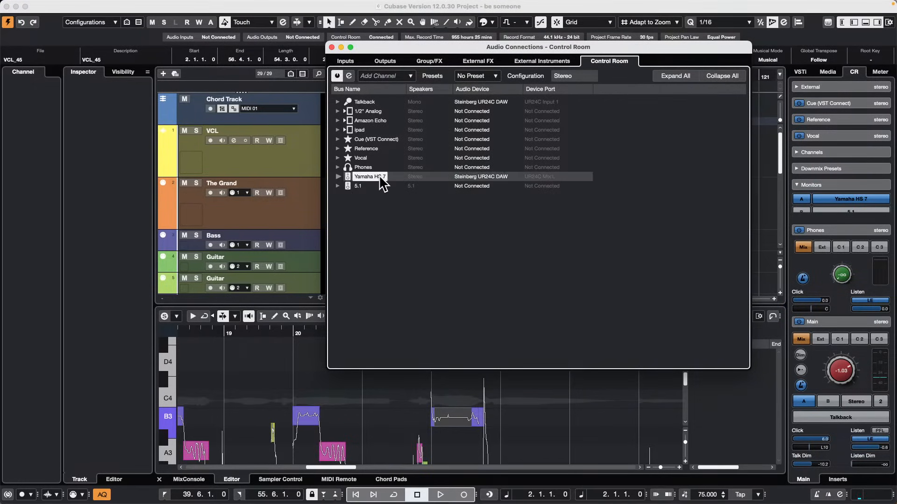
pyautogui.rightClick(370, 177)
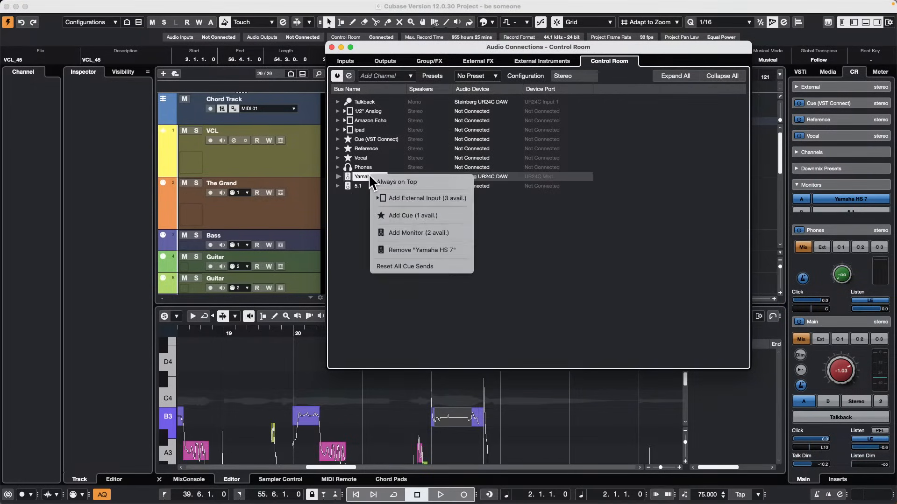
pyautogui.press('Escape')
pyautogui.click(346, 61)
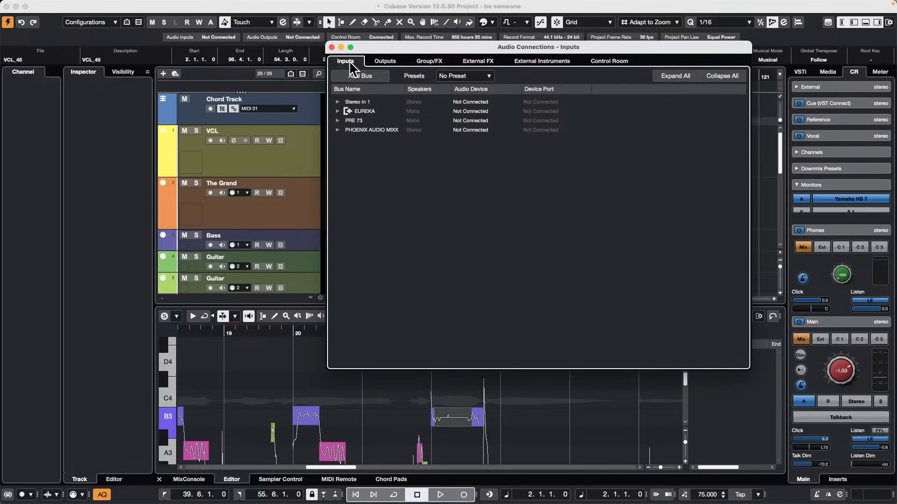
pyautogui.click(385, 61)
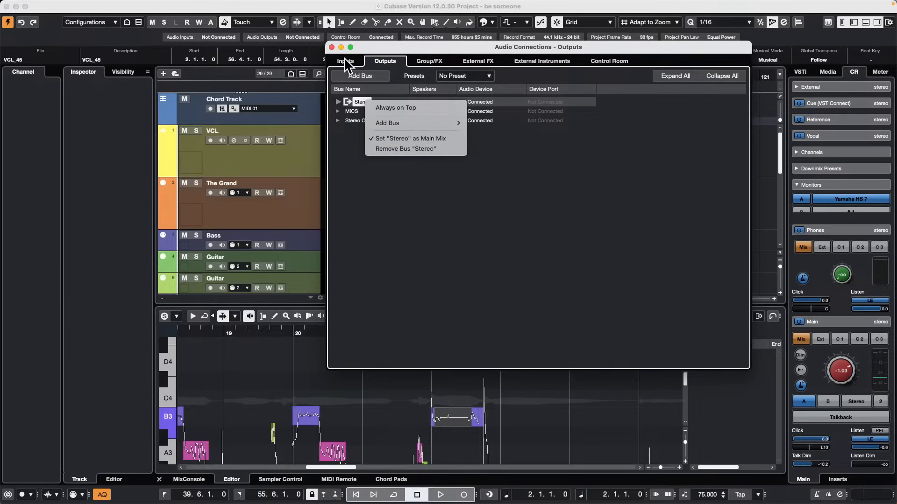
pyautogui.click(332, 47)
pyautogui.click(332, 47)
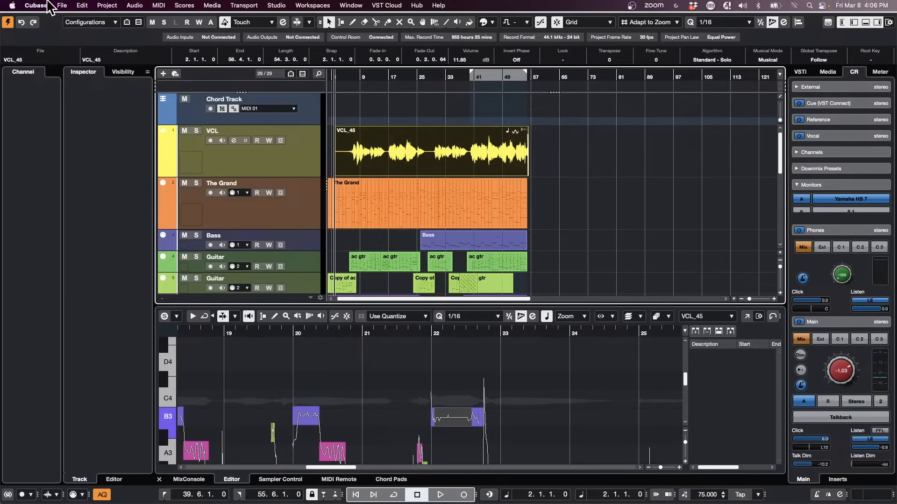
# Step: Open the Hit the Road go project from the Projects > hit the road folder
pyautogui.click(62, 5)
pyautogui.moveTo(80, 220)
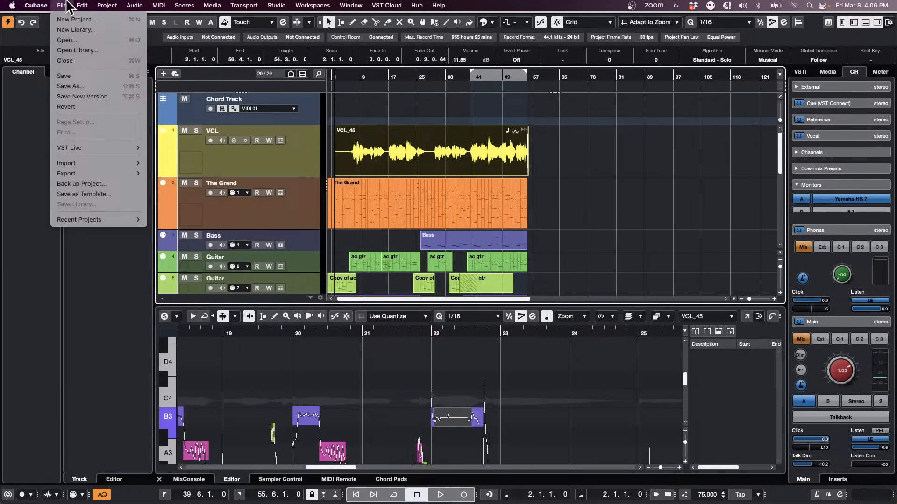
pyautogui.click(69, 40)
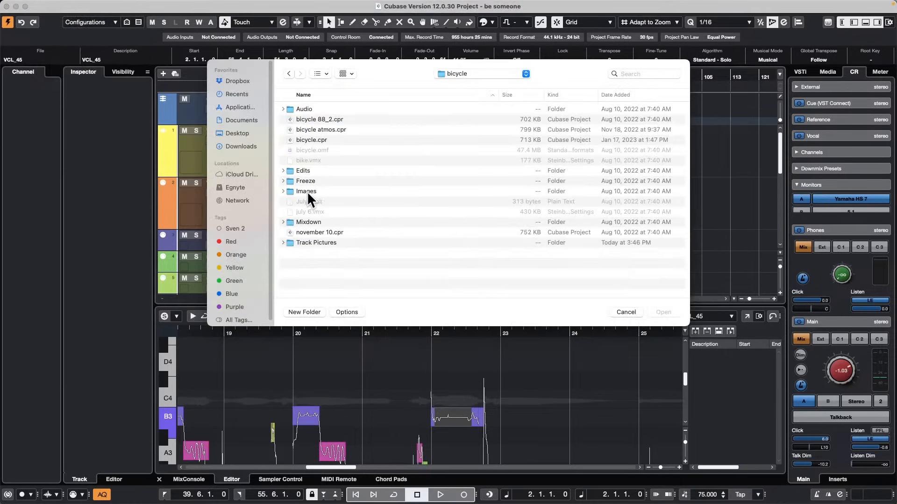
pyautogui.click(463, 73)
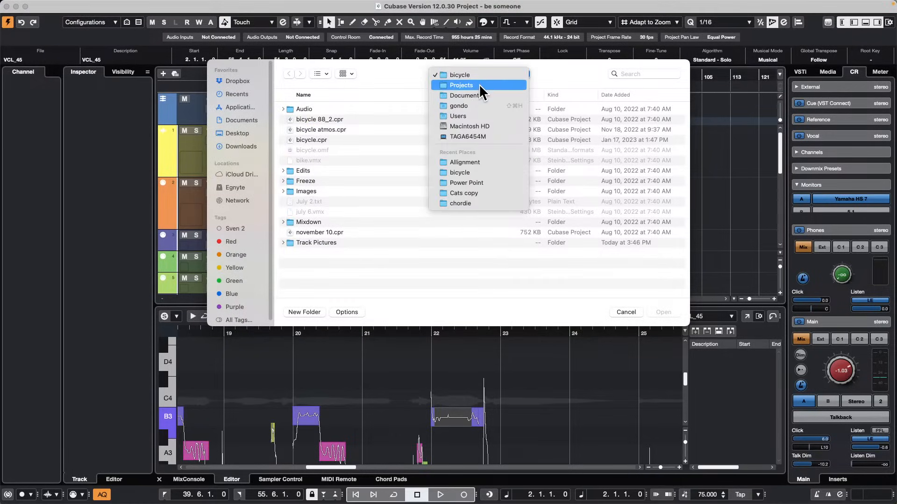
pyautogui.click(479, 85)
pyautogui.scroll(-5, 346, 176)
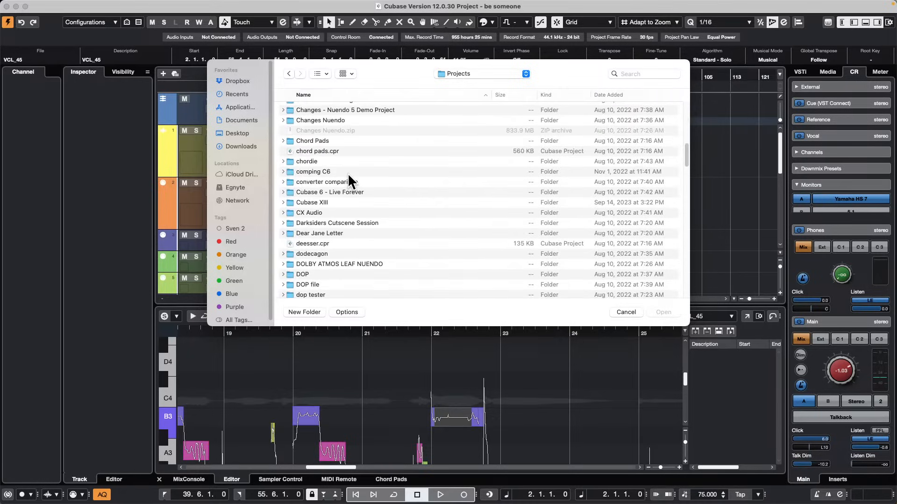
pyautogui.scroll(-15, 347, 173)
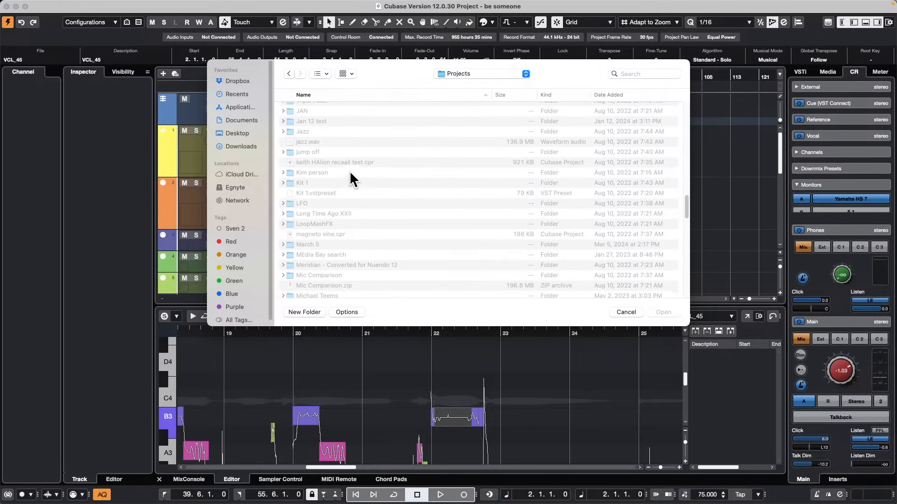
pyautogui.scroll(5, 349, 170)
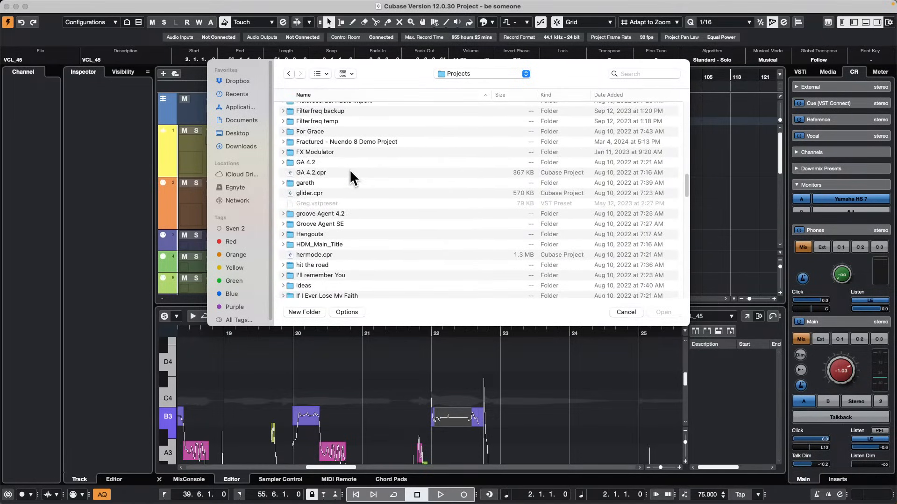
pyautogui.doubleClick(311, 262)
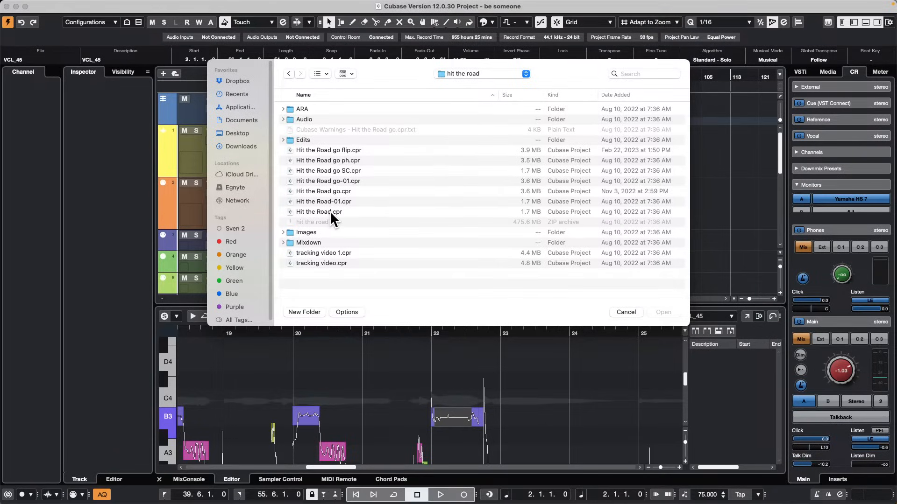
pyautogui.doubleClick(328, 192)
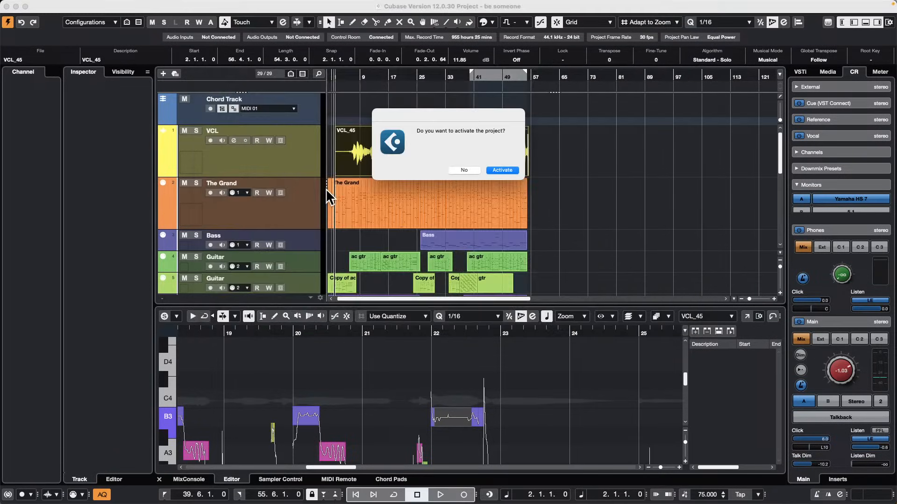
# Step: Activate the new project and dismiss the missing Compressor 276 plug-in and missing files warnings
pyautogui.click(493, 171)
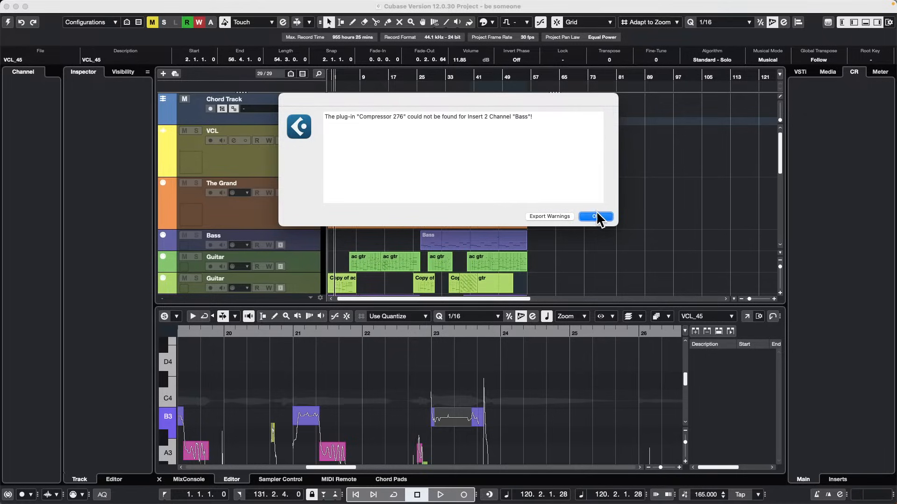
pyautogui.click(596, 217)
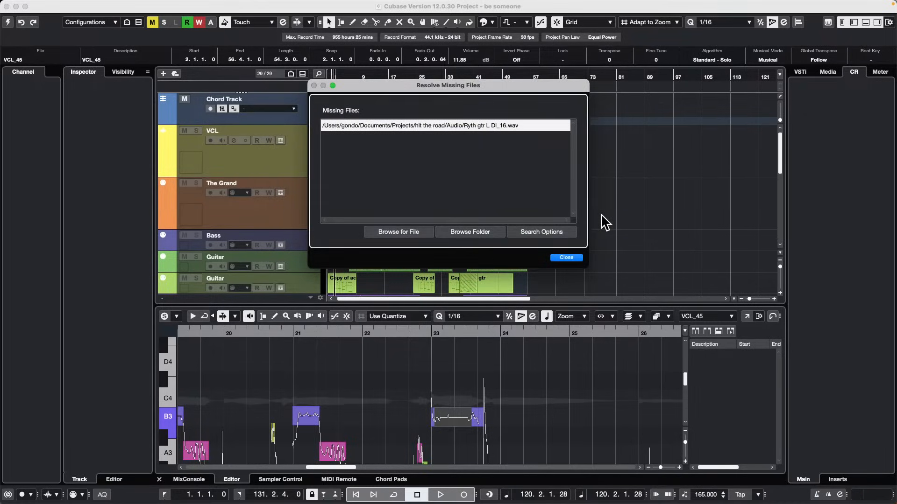
pyautogui.click(567, 258)
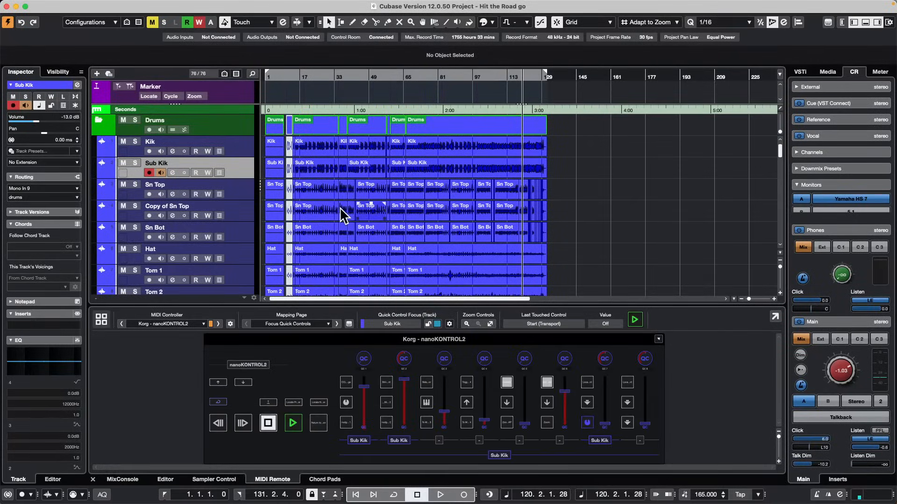
# Step: Zoom the timeline in to bars 63–107 around bar 78
pyautogui.scroll(-15, 343, 216)
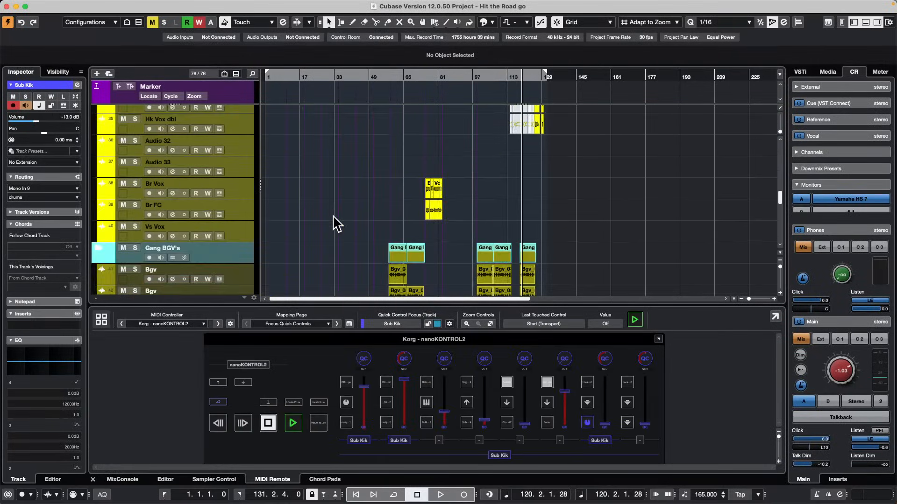
pyautogui.scroll(-7, 320, 216)
pyautogui.scroll(8, 322, 217)
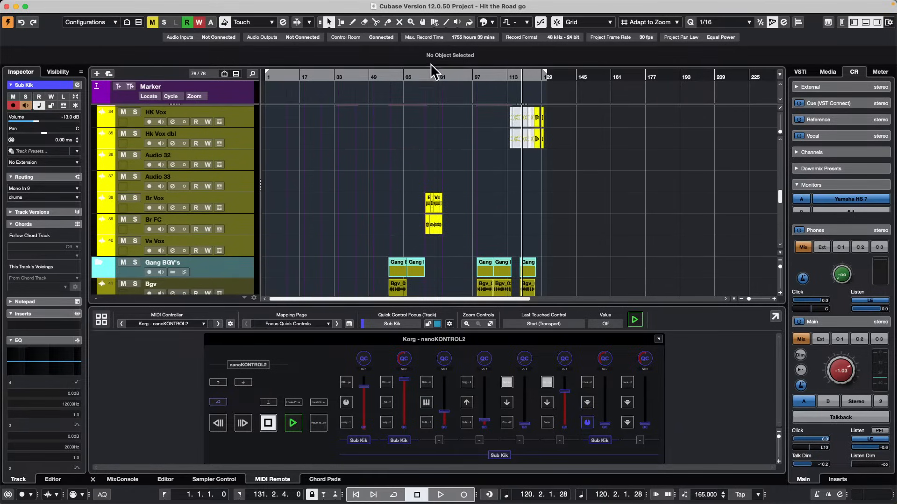
pyautogui.moveTo(430, 75); pyautogui.dragTo(434, 98)
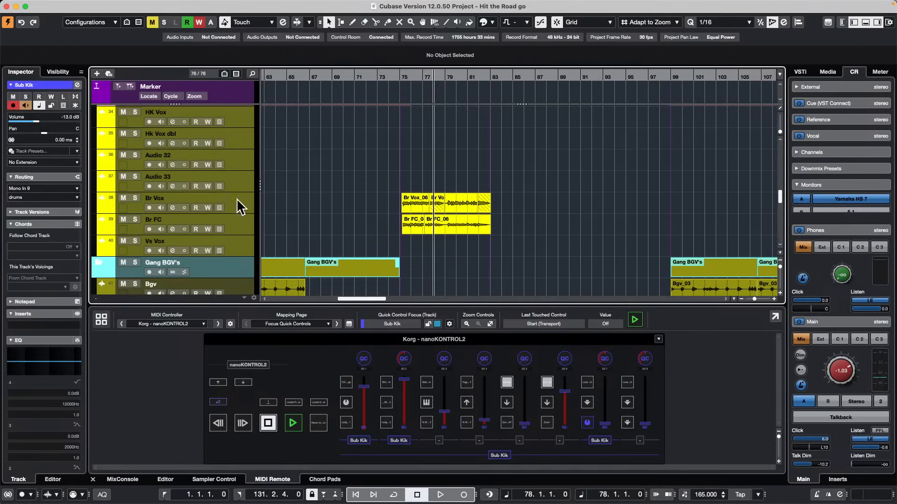
pyautogui.scroll(-5, 379, 199)
pyautogui.scroll(-5, 386, 188)
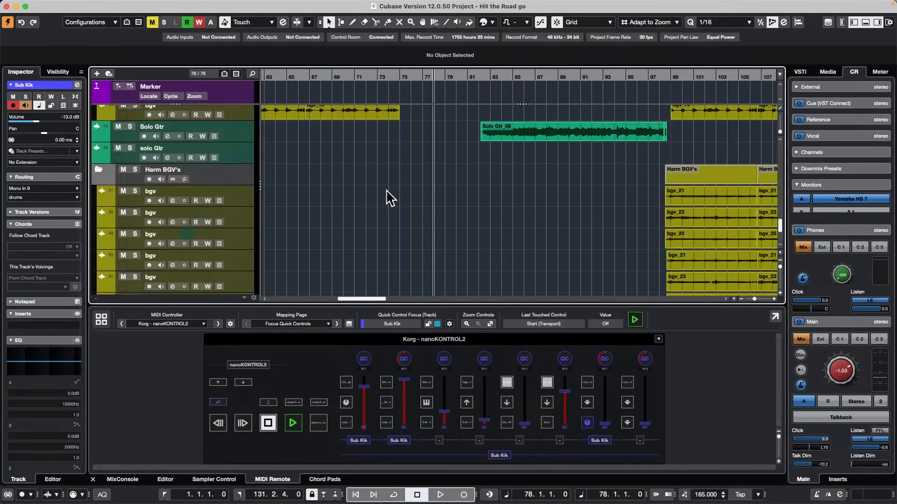
# Step: Play from bar 87 with monitoring lowered to -10.5, then stop and select the Solo Gtr_09 event
pyautogui.click(536, 73)
pyautogui.press('space')
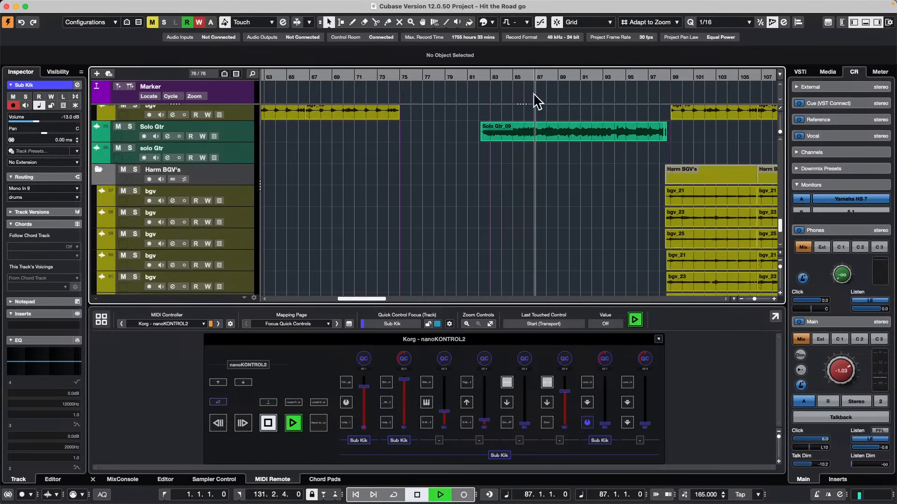
pyautogui.click(840, 373)
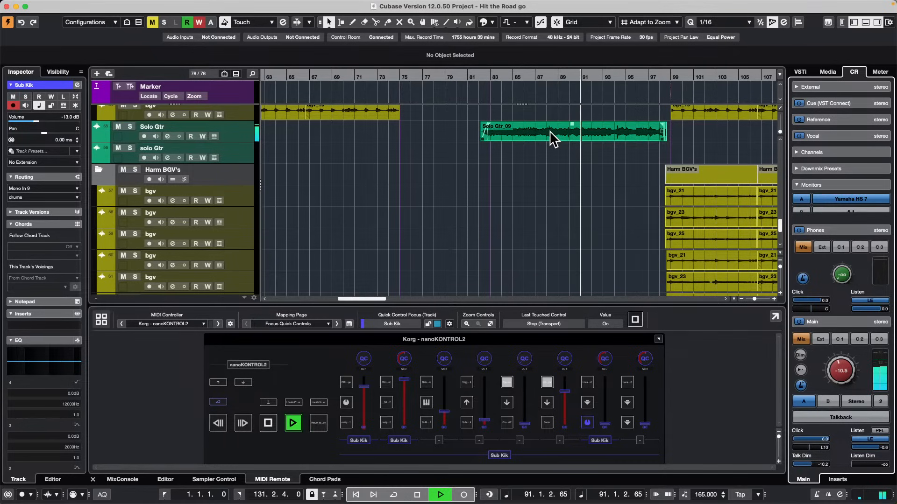
pyautogui.click(234, 132)
pyautogui.press('space')
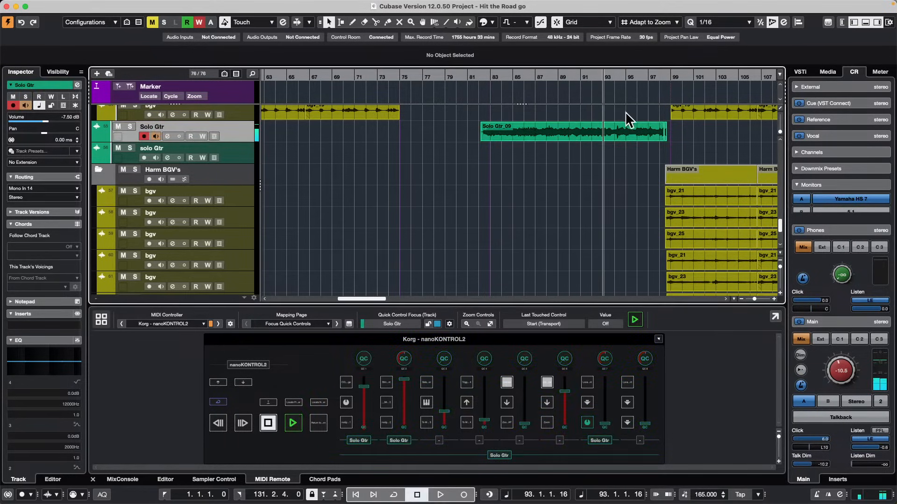
pyautogui.click(572, 131)
# Step: Enable VariAudio on Solo Gtr_09 in a full-window Sample Editor and extract its notes to a new MIDI track
pyautogui.doubleClick(571, 132)
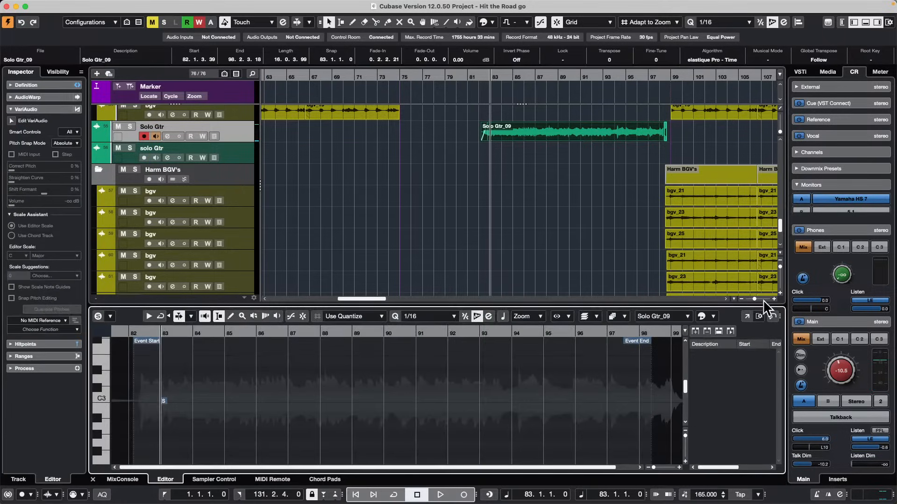
pyautogui.click(747, 317)
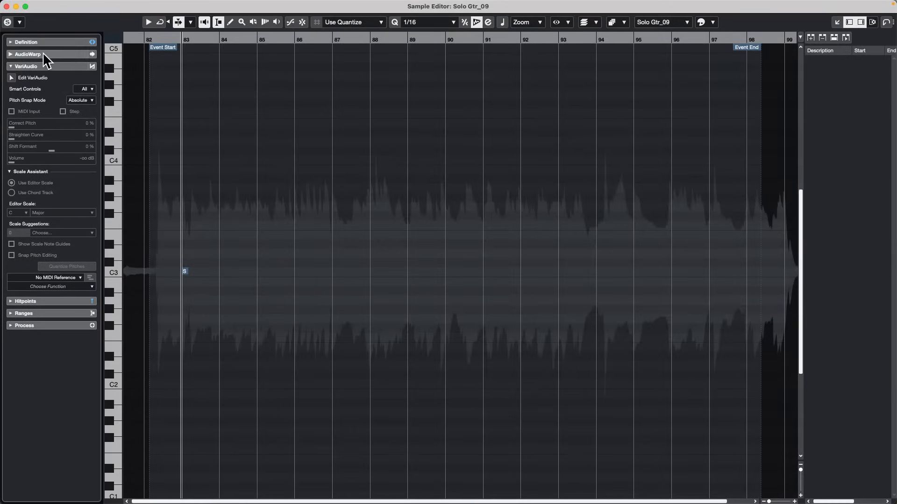
pyautogui.click(11, 77)
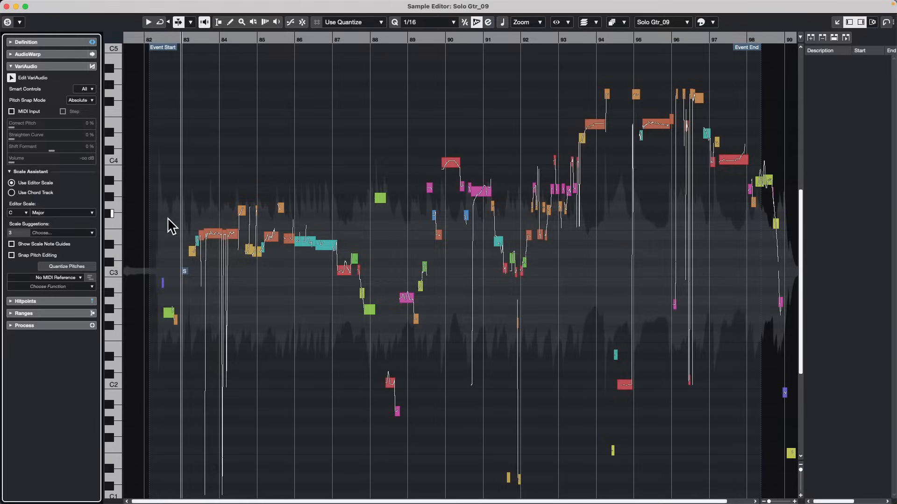
pyautogui.click(81, 287)
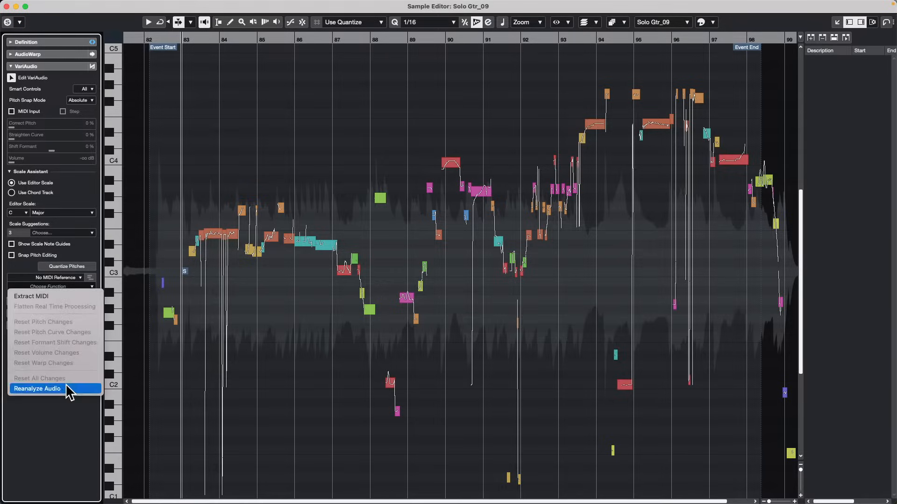
pyautogui.click(78, 297)
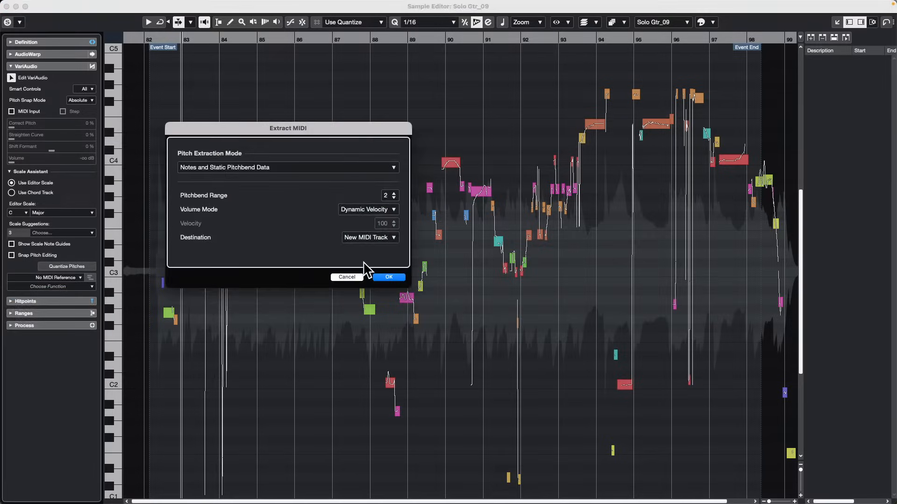
pyautogui.click(386, 277)
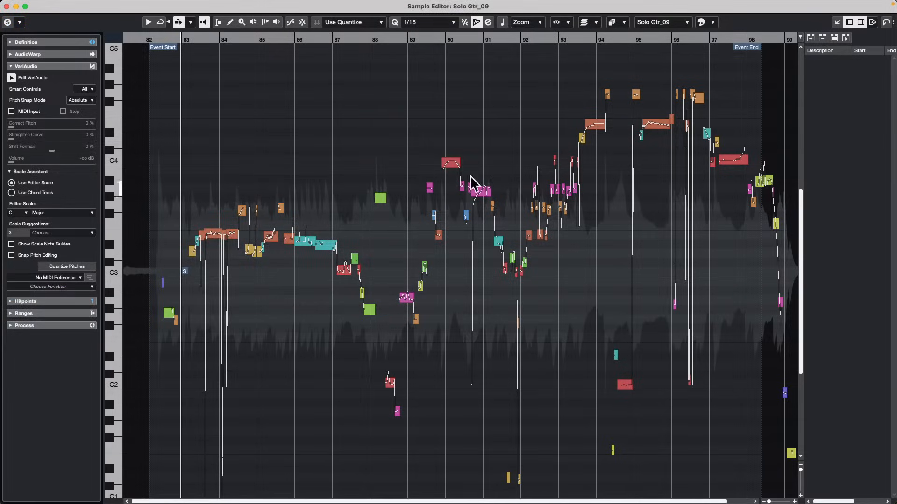
# Step: Add a Retrologue instrument track below MIDI 01 via Add Track > Instrument
pyautogui.click(7, 6)
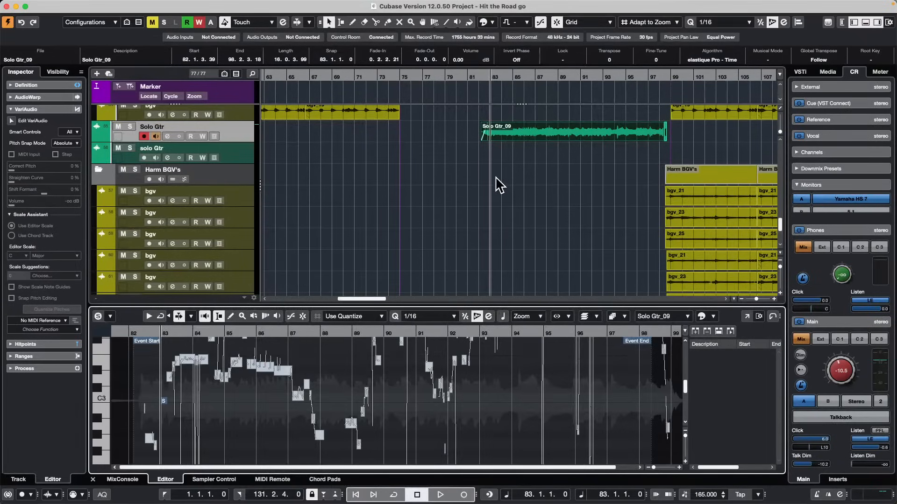
pyautogui.scroll(-5, 498, 181)
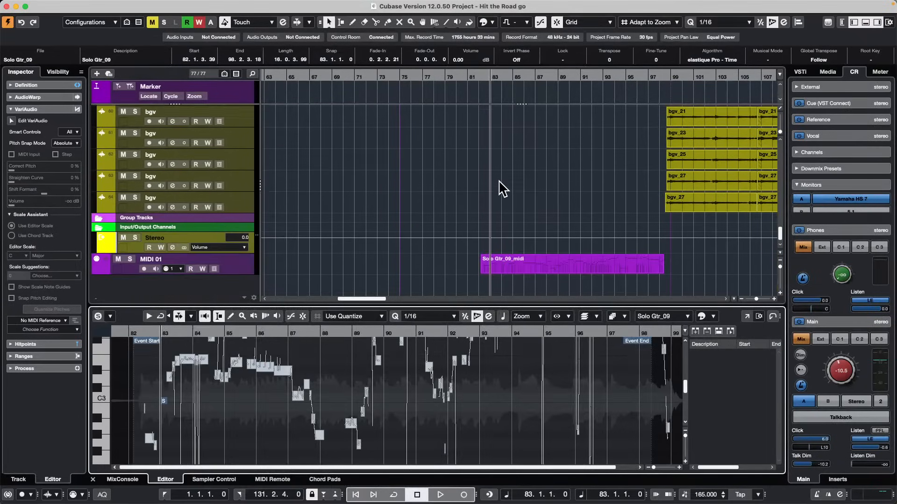
pyautogui.rightClick(238, 267)
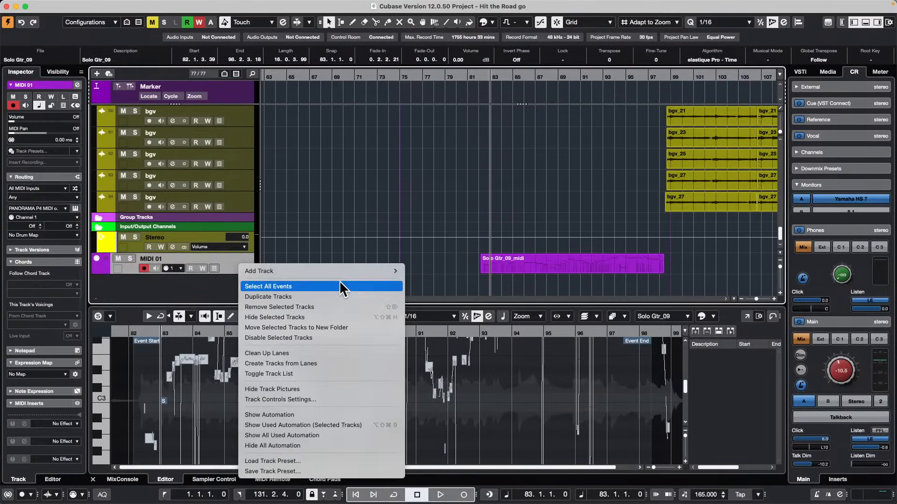
pyautogui.moveTo(338, 271)
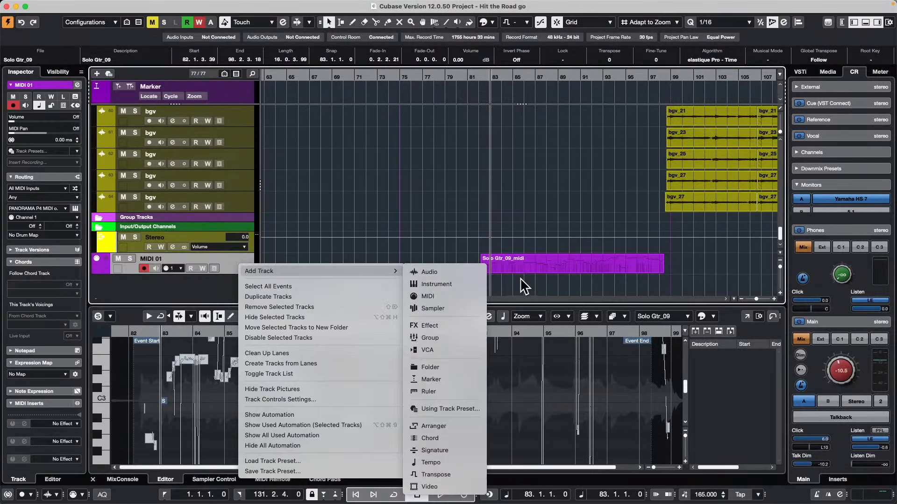
pyautogui.click(473, 289)
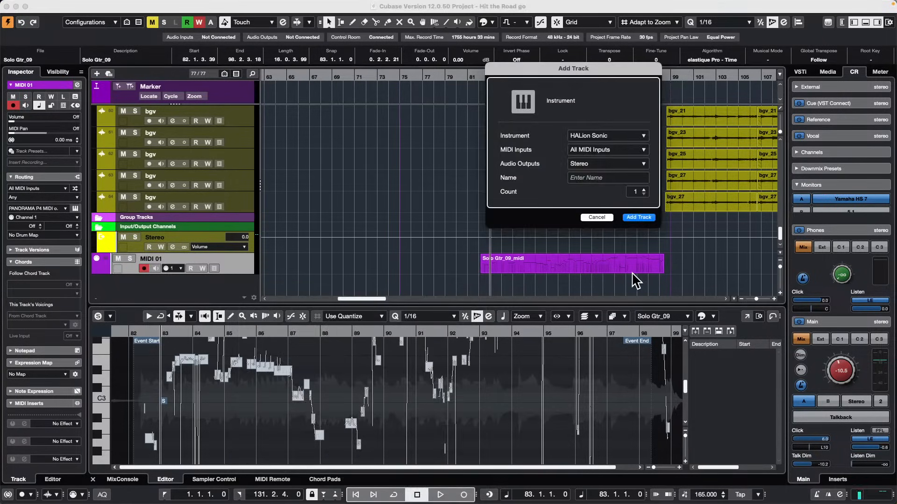
pyautogui.click(622, 139)
pyautogui.click(551, 324)
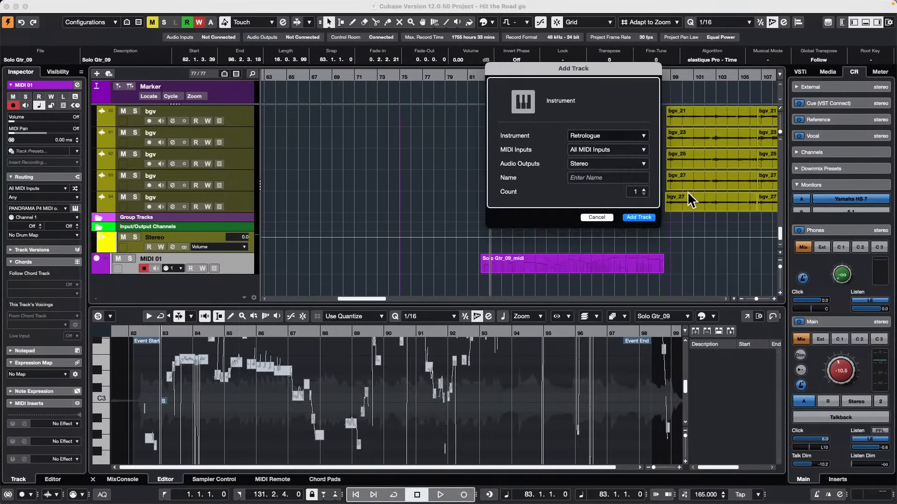
pyautogui.click(646, 218)
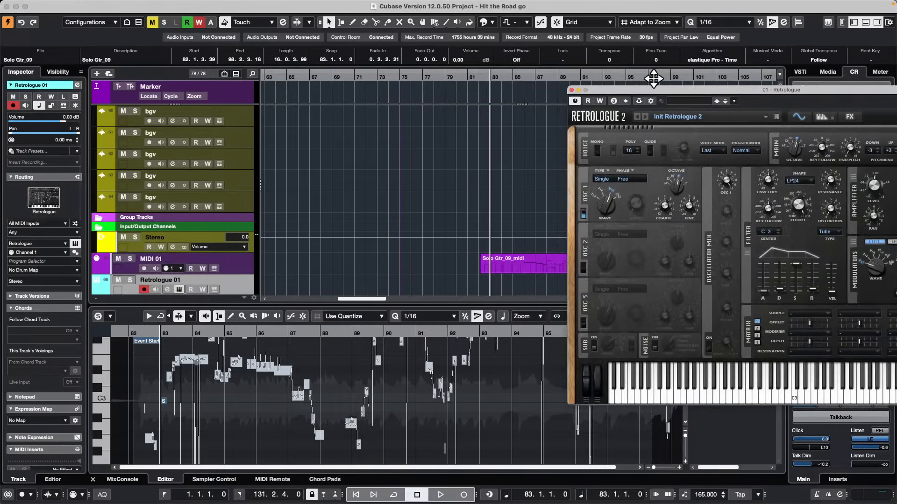
# Step: Filter Retrologue presets to Retrologue 1 and 2 libraries and Synth Lead, and load Air Solo
pyautogui.moveTo(666, 89); pyautogui.dragTo(401, 41)
pyautogui.click(413, 66)
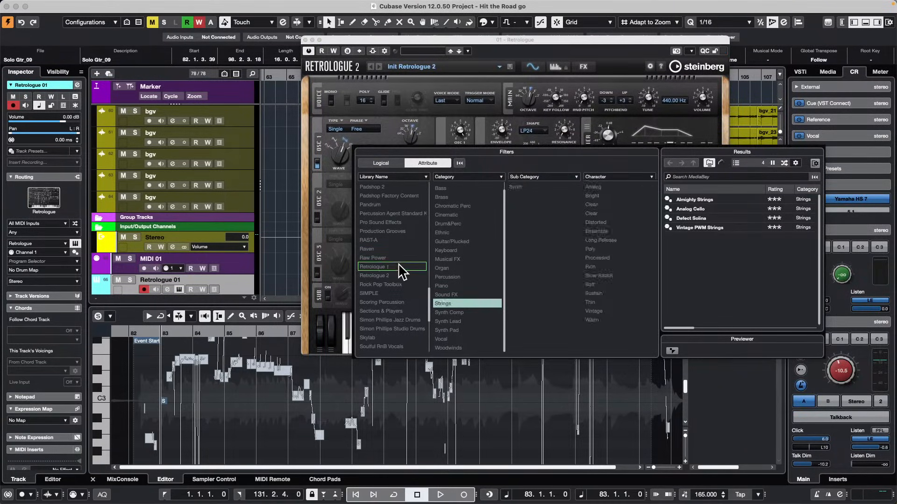
pyautogui.keyDown('super'); pyautogui.click(392, 276); pyautogui.keyUp('super')
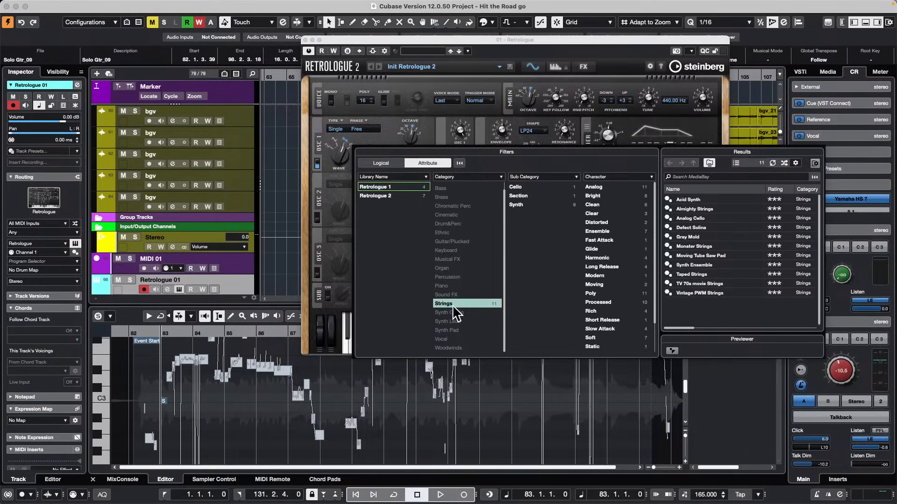
pyautogui.scroll(1, 456, 303)
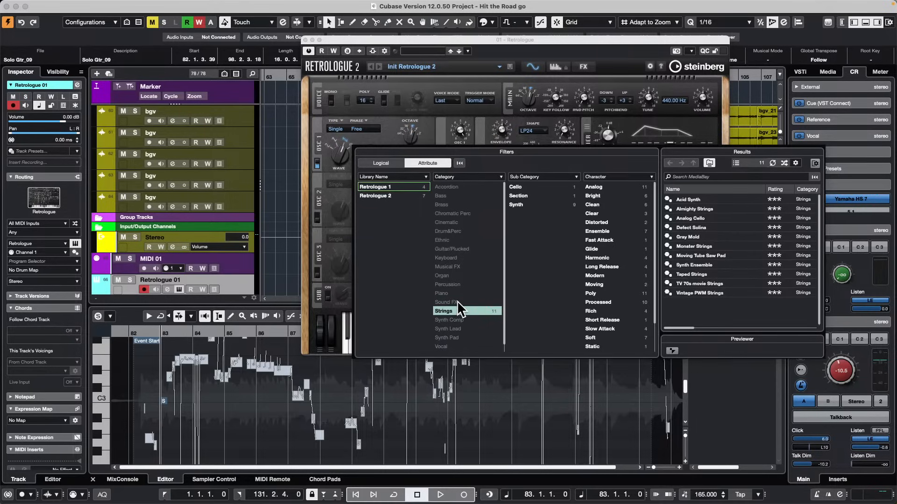
pyautogui.scroll(-1, 461, 320)
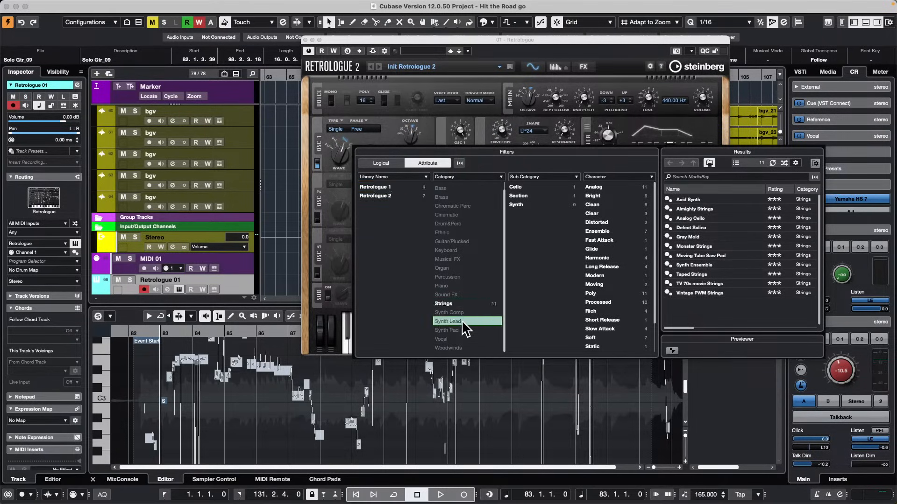
pyautogui.click(461, 321)
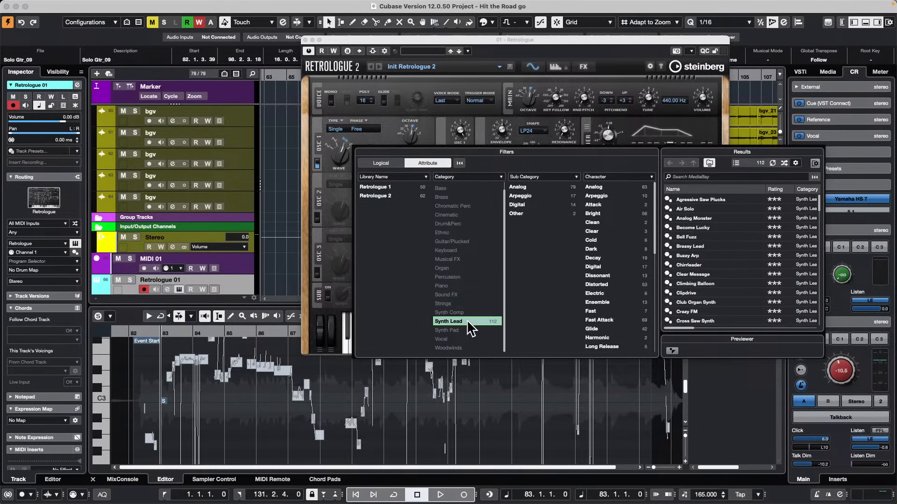
pyautogui.doubleClick(682, 209)
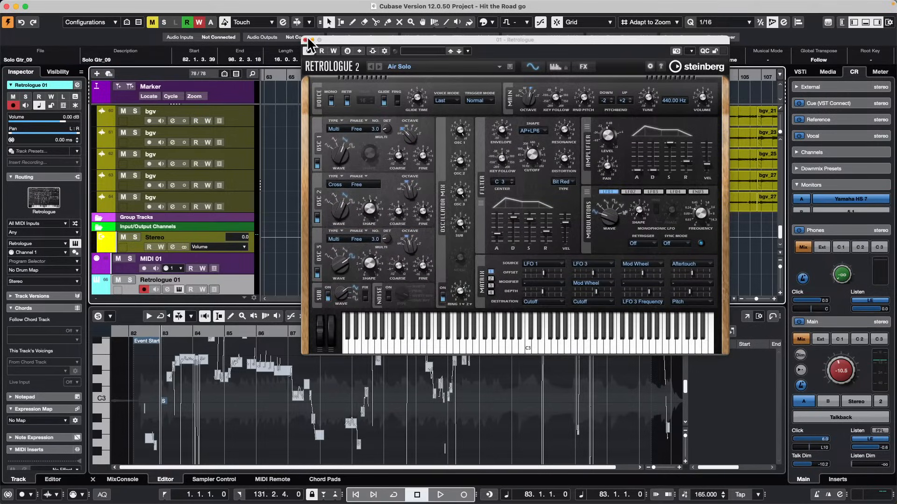
pyautogui.click(305, 41)
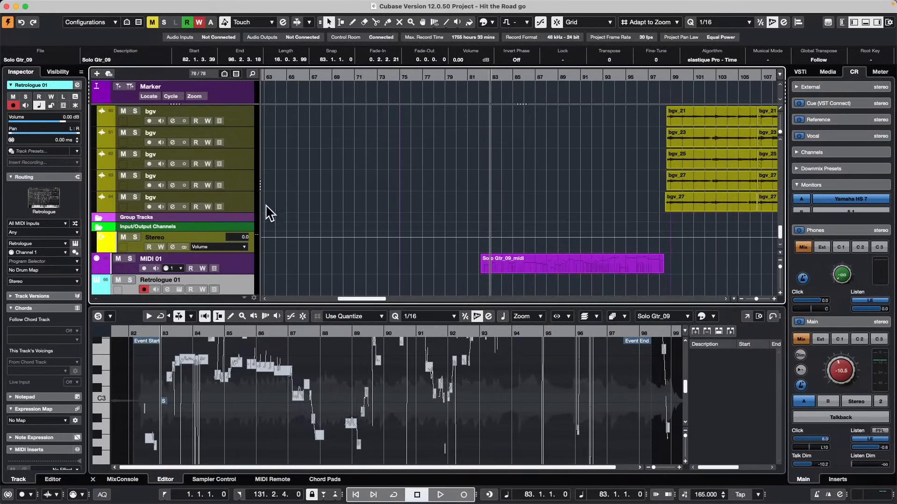
# Step: Alt-copy Solo Gtr_09_midi onto Retrologue 01 and erase the original MIDI 01 part
pyautogui.moveTo(546, 271); pyautogui.dragTo(545, 281)
pyautogui.press('alt')
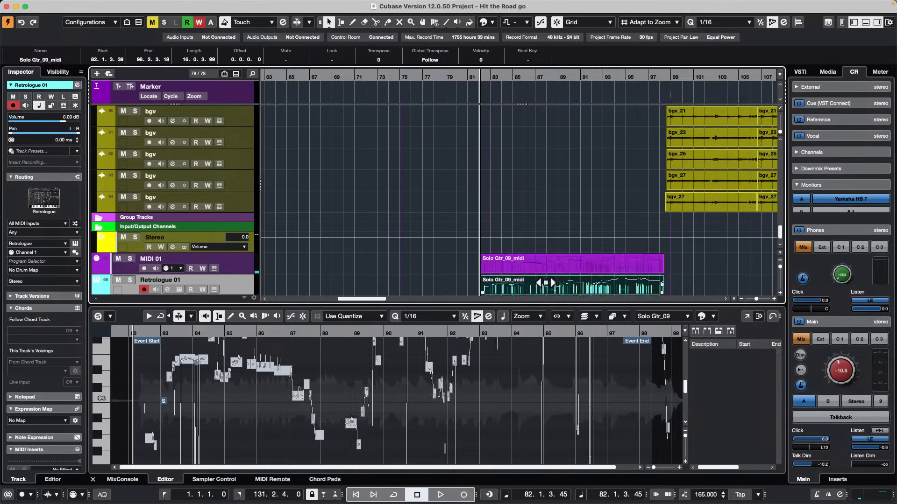
pyautogui.rightClick(444, 262)
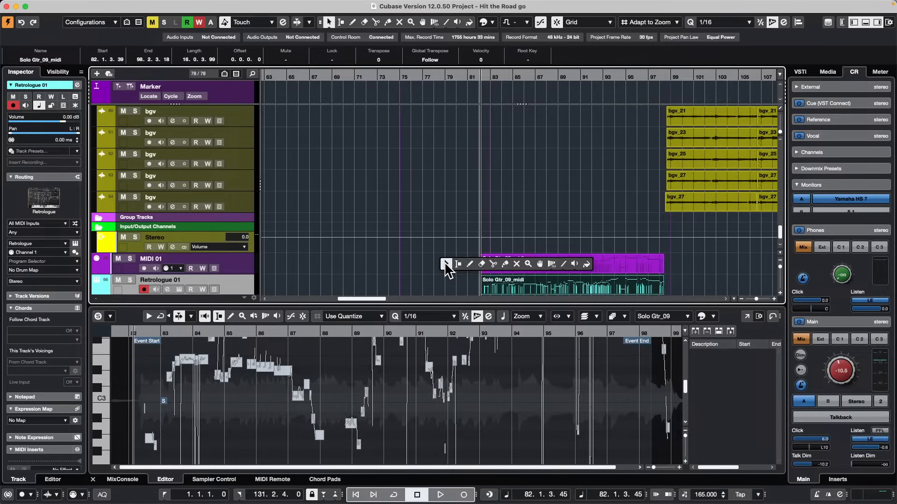
pyautogui.click(482, 264)
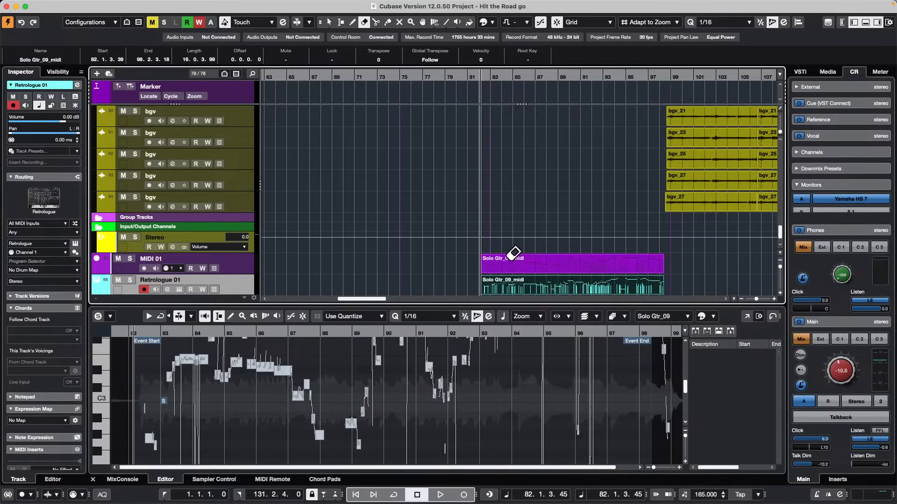
pyautogui.click(514, 264)
# Step: Audition the Retrologue part from bar 87, then return to the Object tool and undo both edits
pyautogui.click(526, 77)
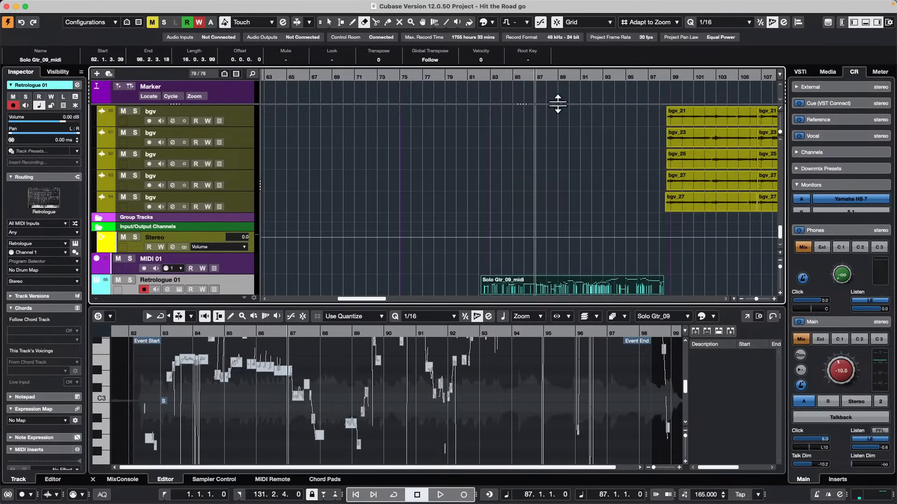
pyautogui.press('space')
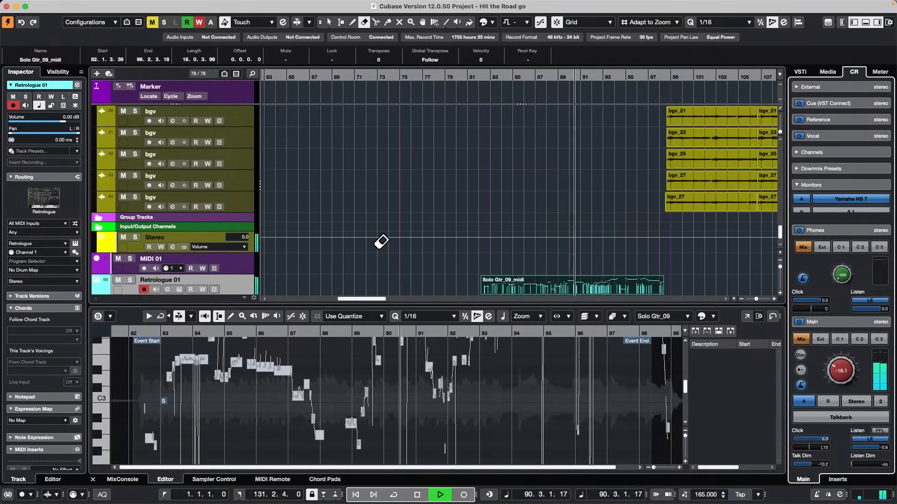
pyautogui.press('space')
pyautogui.scroll(-1, 558, 256)
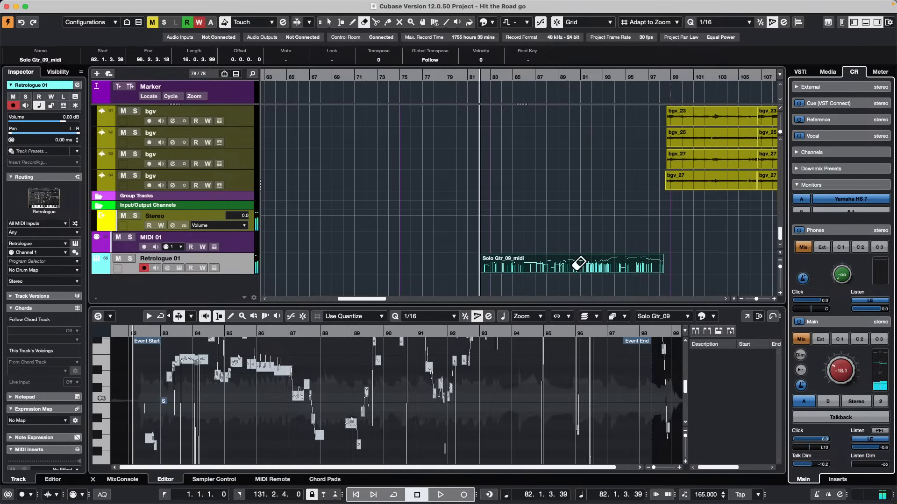
pyautogui.press('1')
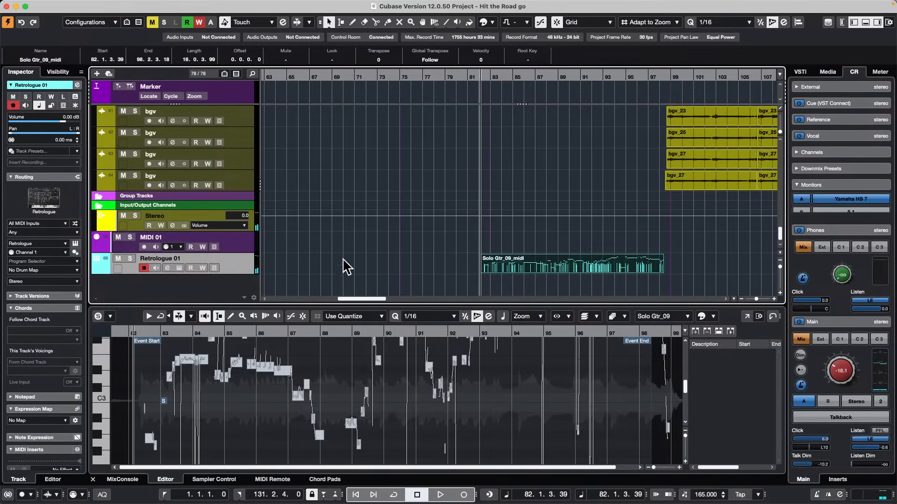
pyautogui.press('super+z')
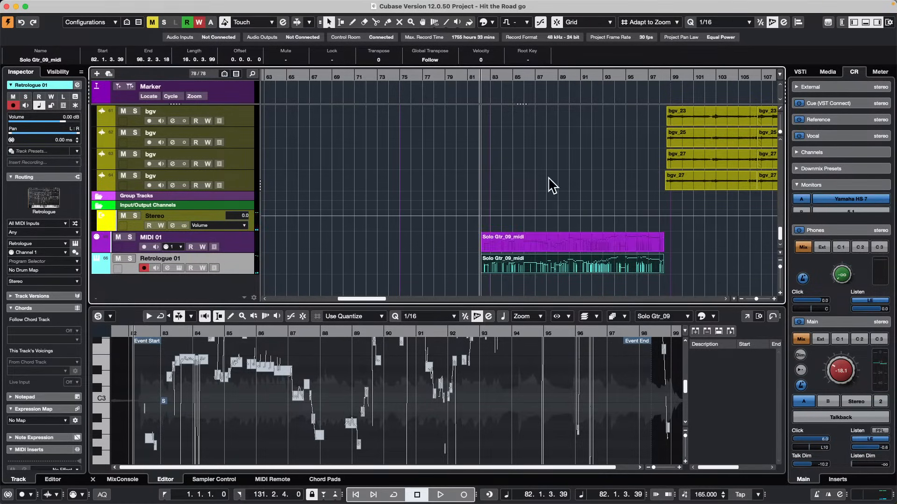
pyautogui.press('super+z')
# Step: Select the Solo Gtr_09 event, review the MIDI reference track choices, and set the position to bar 88
pyautogui.scroll(7, 456, 196)
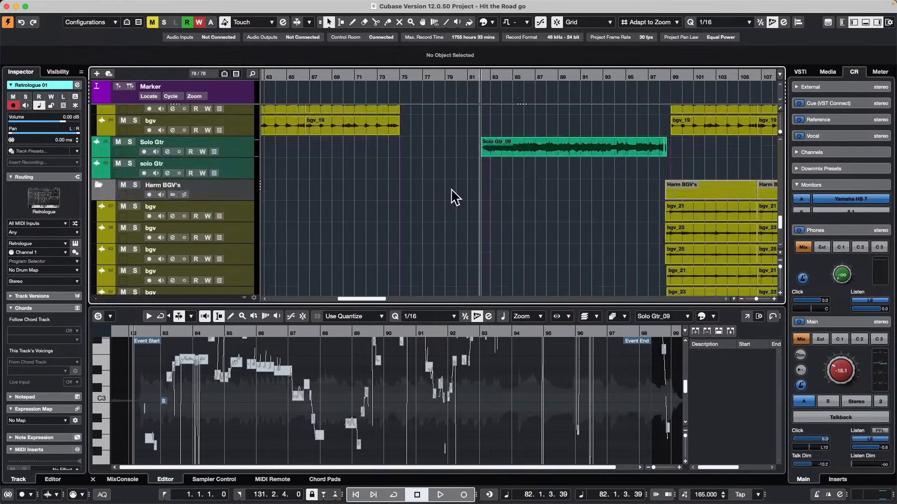
pyautogui.click(548, 141)
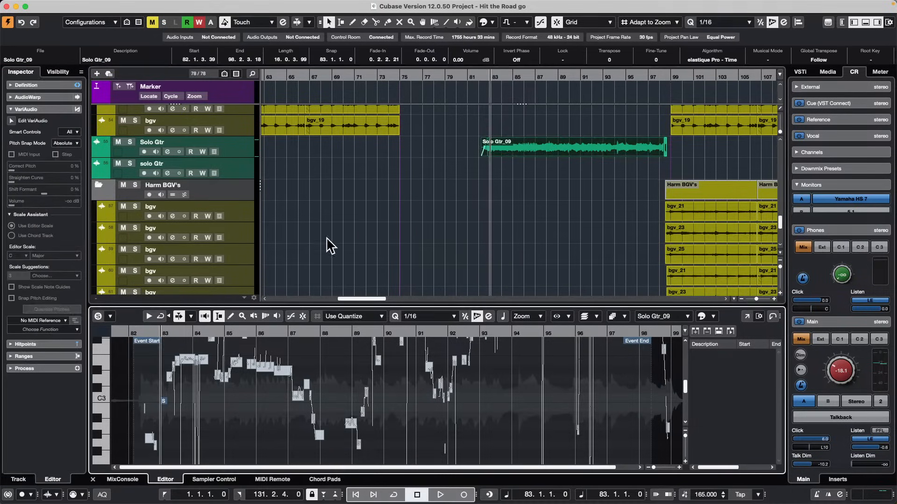
pyautogui.scroll(-2, 343, 244)
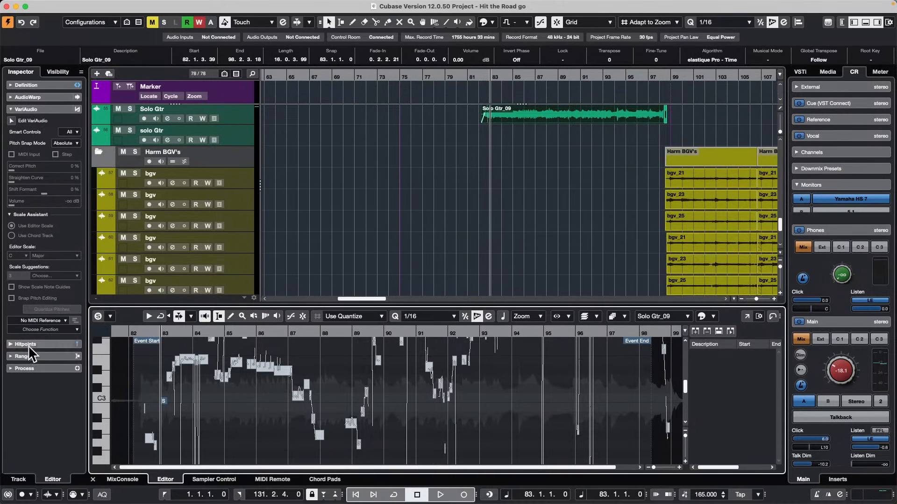
pyautogui.click(48, 322)
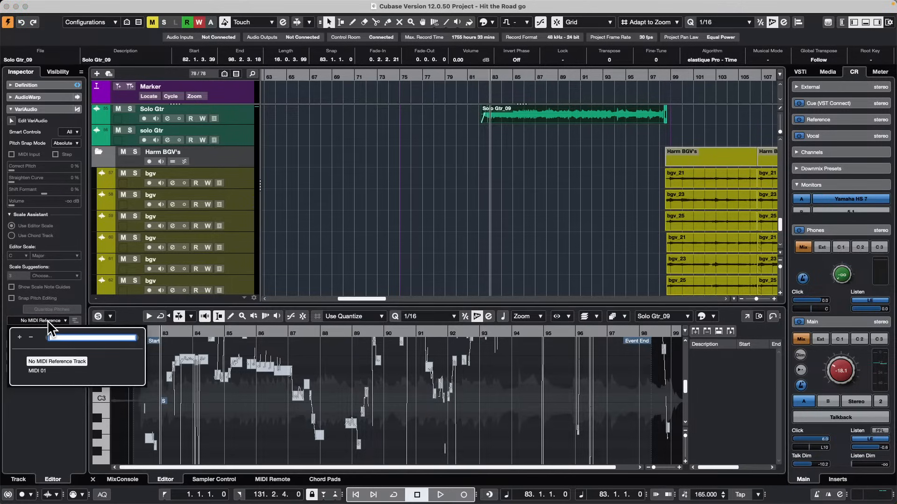
pyautogui.click(396, 250)
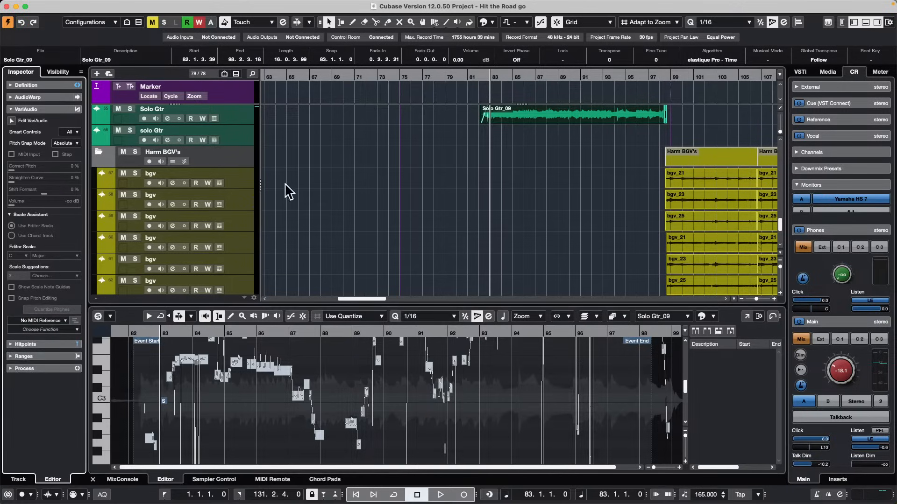
pyautogui.click(371, 383)
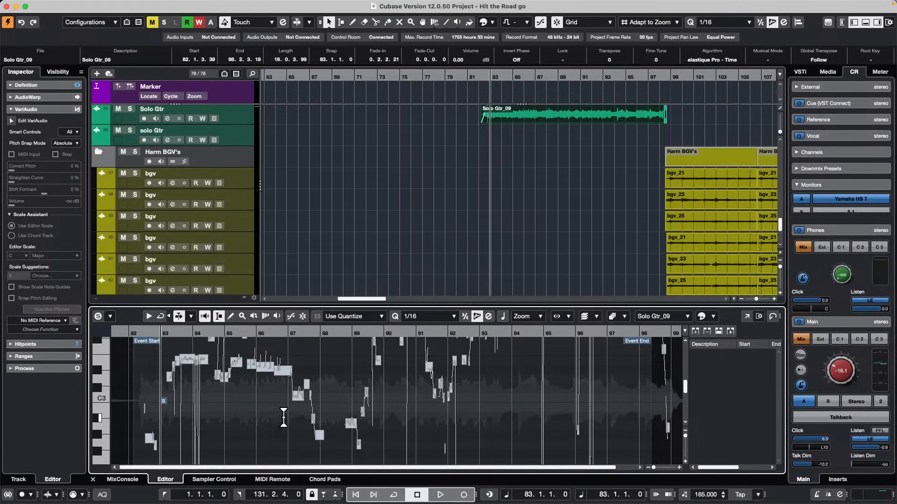
pyautogui.click(342, 354)
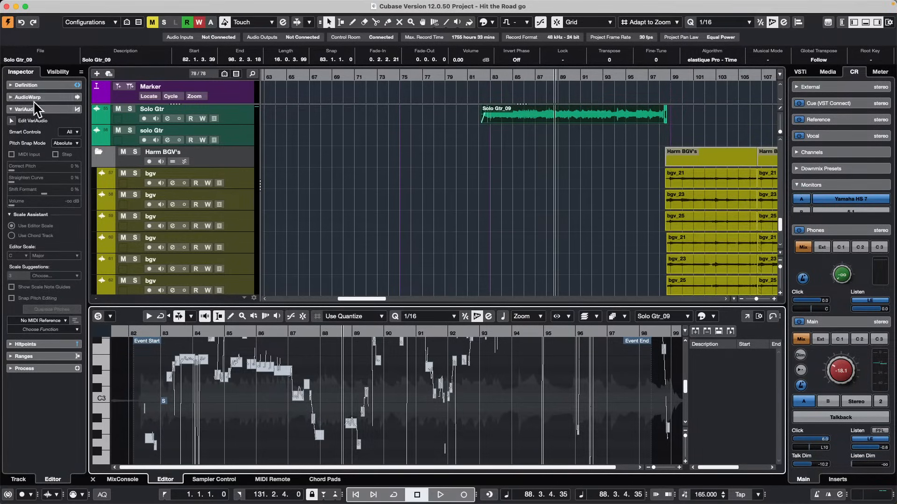
# Step: Enable Edit VariAudio, review the Extract MIDI pitch extraction modes, and cancel without extracting
pyautogui.click(11, 121)
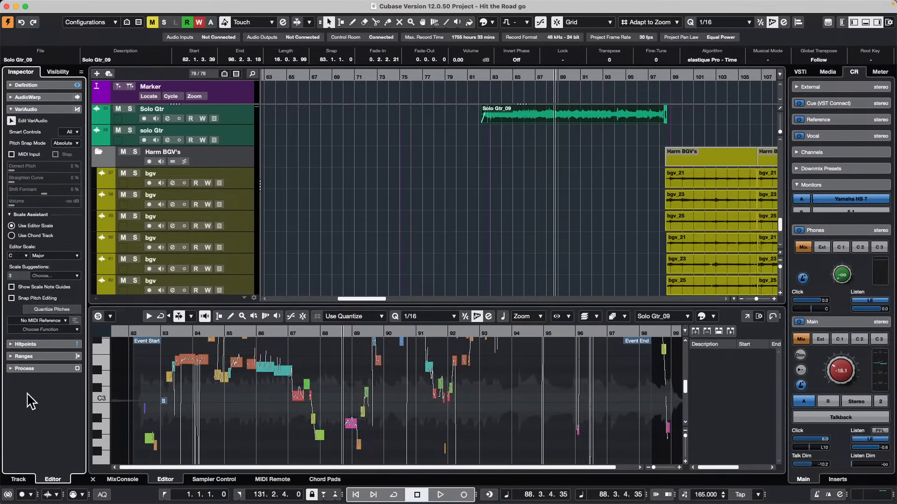
pyautogui.click(50, 329)
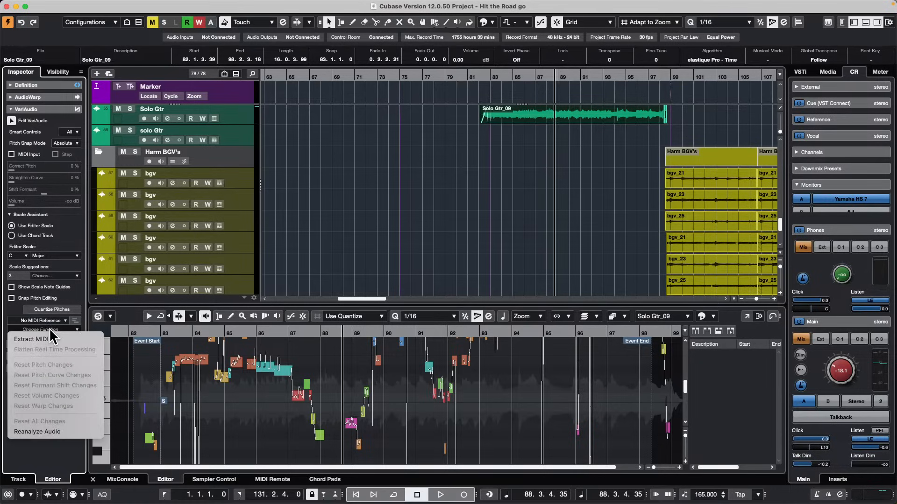
pyautogui.click(45, 341)
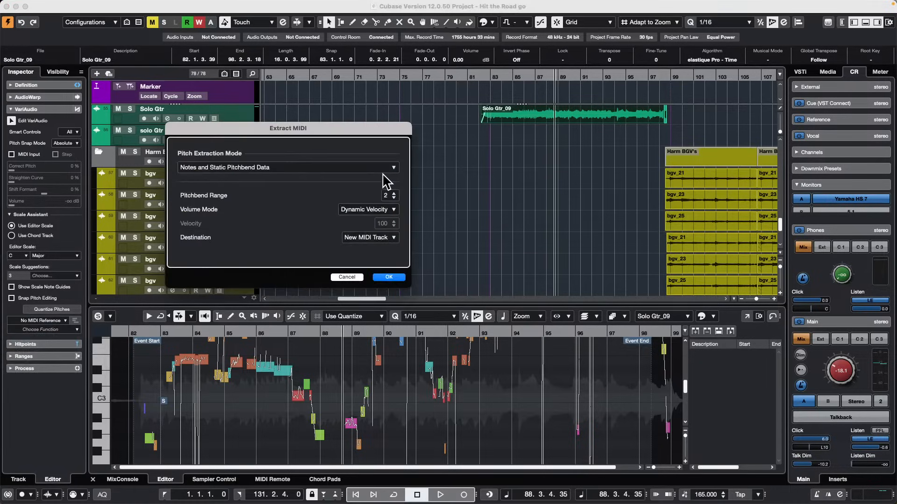
pyautogui.click(264, 167)
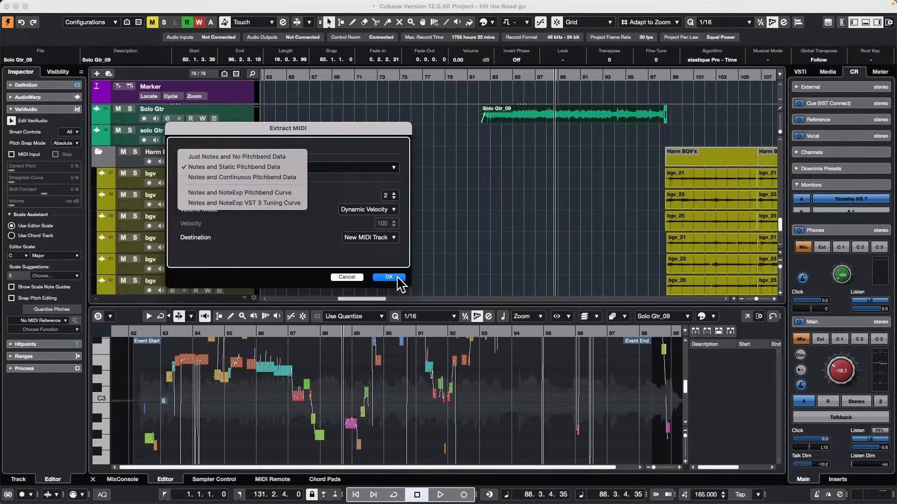
pyautogui.click(357, 279)
pyautogui.click(358, 279)
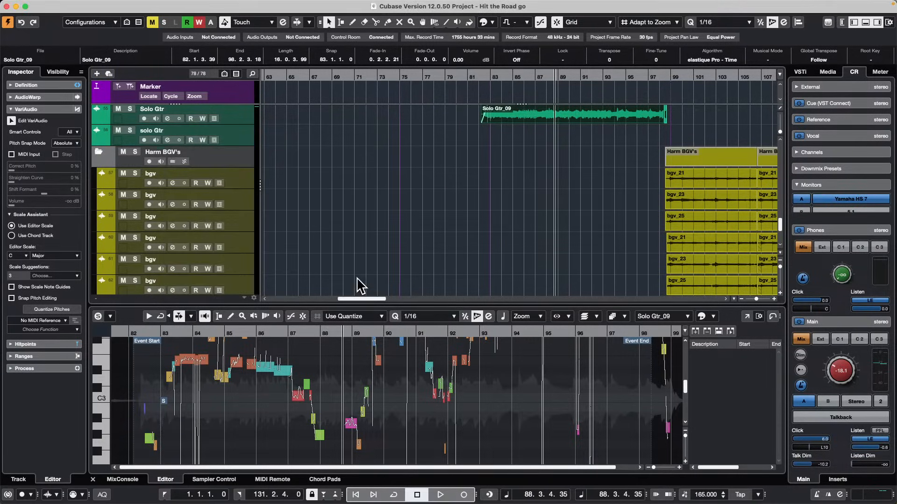
pyautogui.scroll(2, 339, 240)
pyautogui.moveTo(329, 76); pyautogui.dragTo(265, 69)
pyautogui.scroll(15, 360, 204)
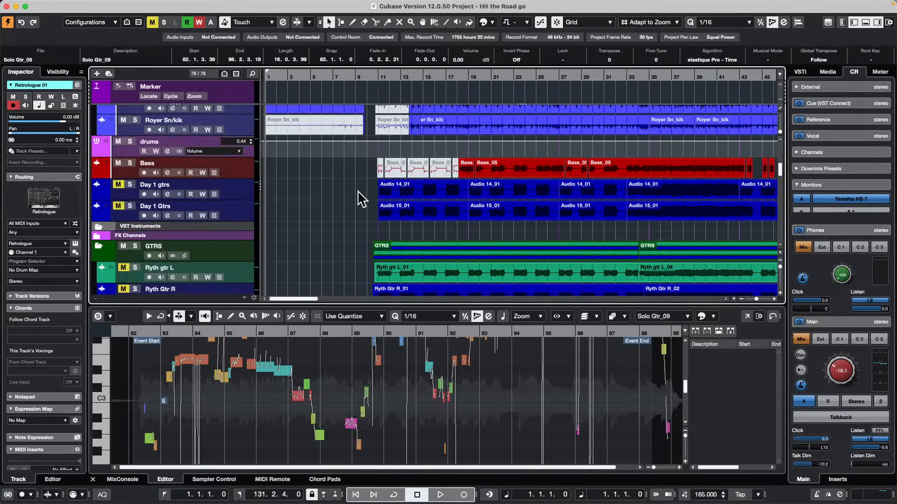
# Step: Play the song from around bar 12 and raise the Control Room level to -9.57
pyautogui.click(452, 77)
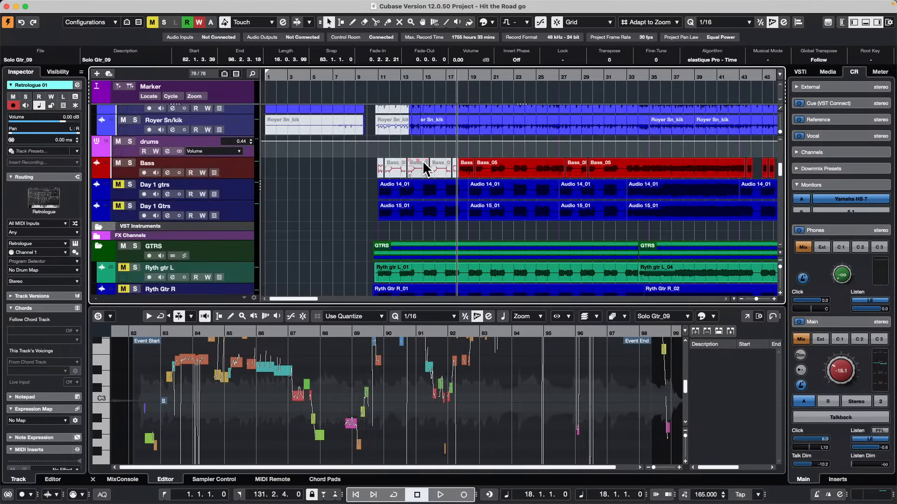
pyautogui.hotkey('alt', 'space')
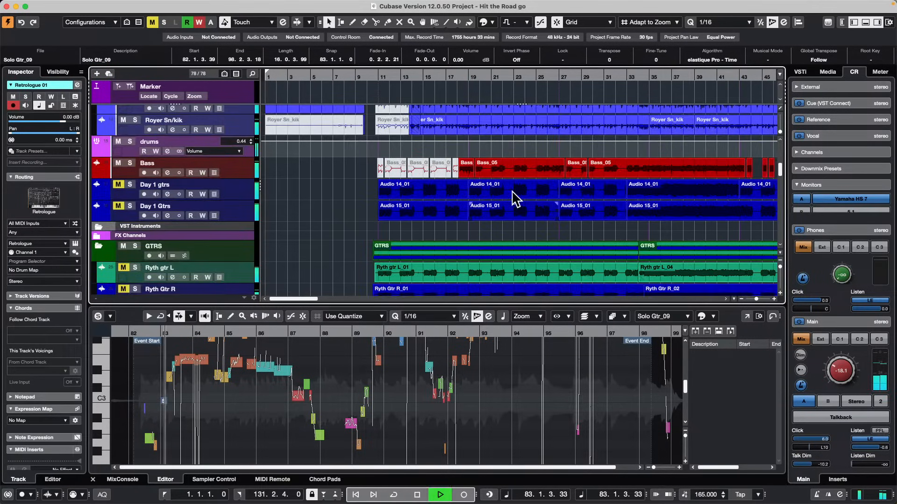
pyautogui.click(360, 194)
pyautogui.click(387, 75)
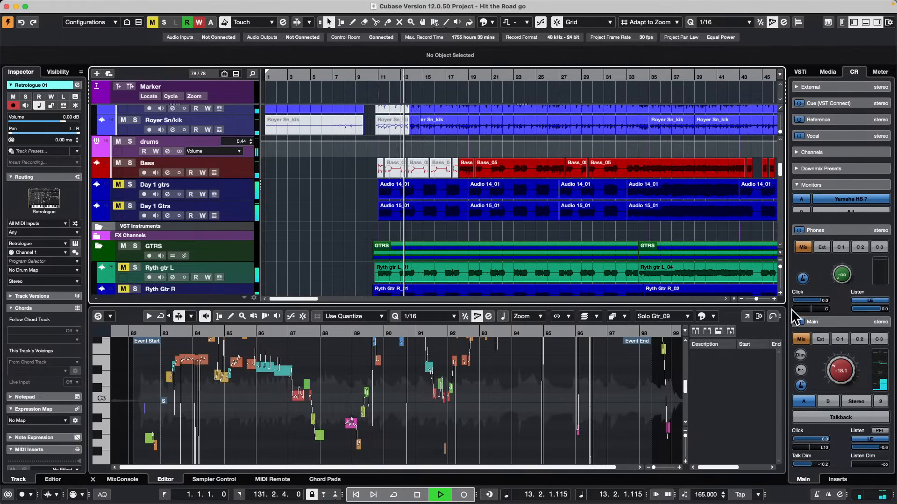
pyautogui.moveTo(834, 371); pyautogui.dragTo(835, 354)
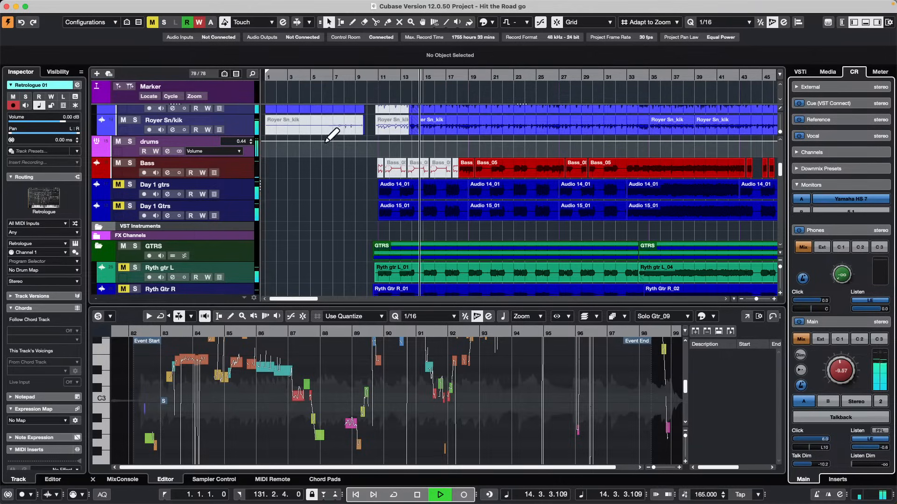
# Step: Un-bypass the Gate insert on the Ryth gtr L DI track
pyautogui.scroll(-3, 343, 156)
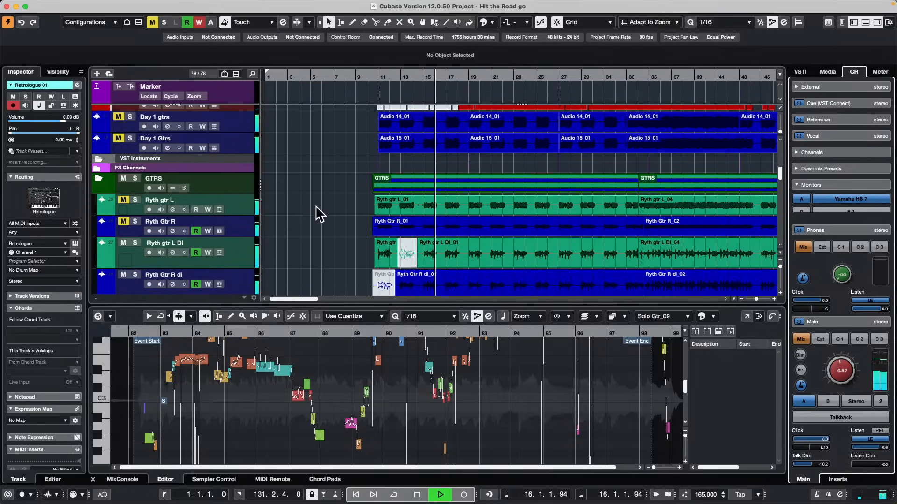
pyautogui.click(117, 254)
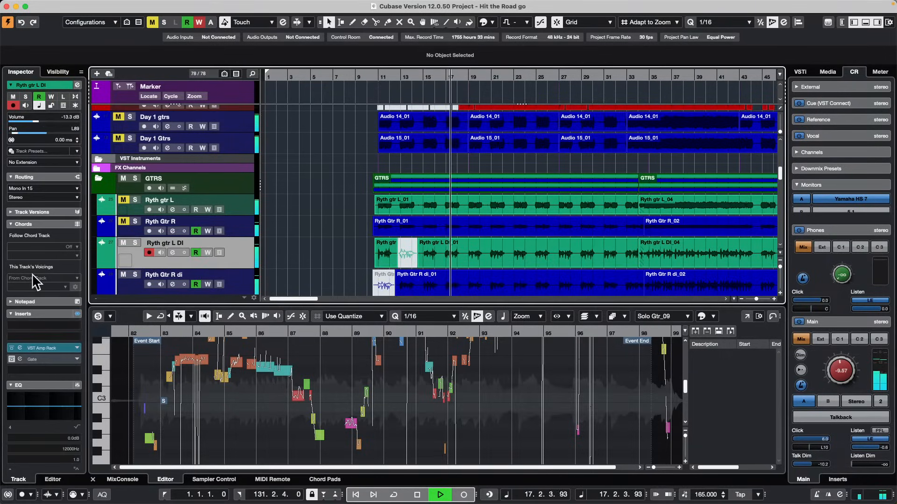
pyautogui.click(12, 359)
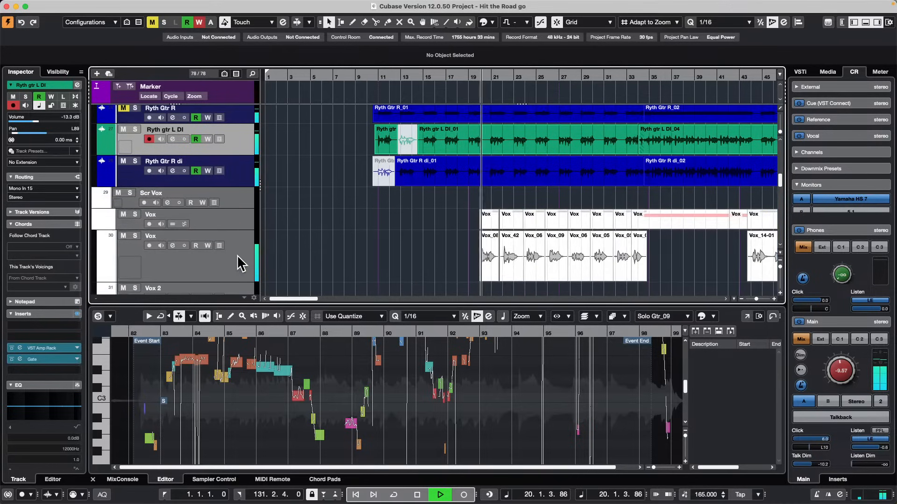
pyautogui.scroll(-3, 240, 269)
pyautogui.scroll(2, 240, 264)
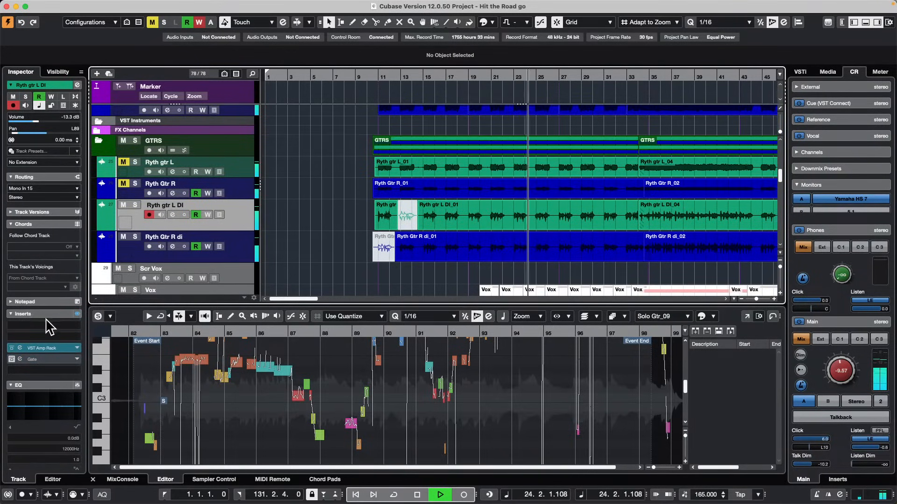
# Step: Open both DI guitar tracks' VST Amp Rack editors and switch off Ryth Gtr R di's amp
pyautogui.click(47, 348)
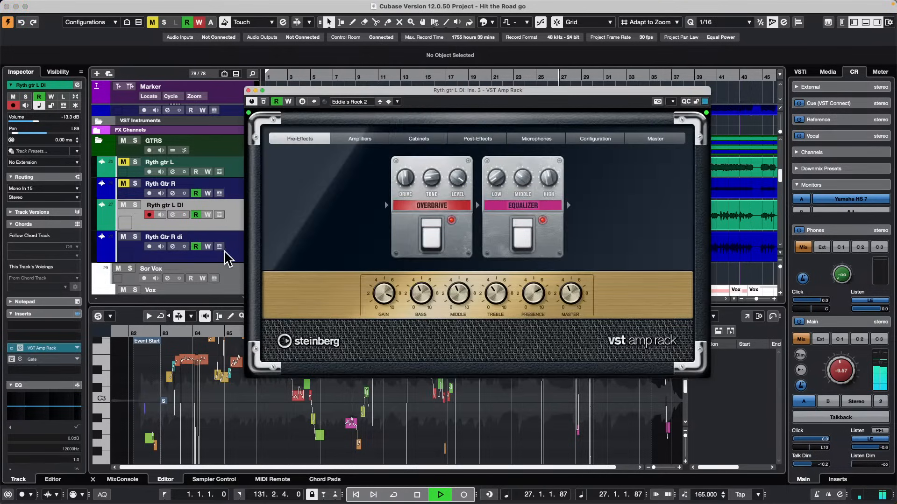
pyautogui.click(233, 259)
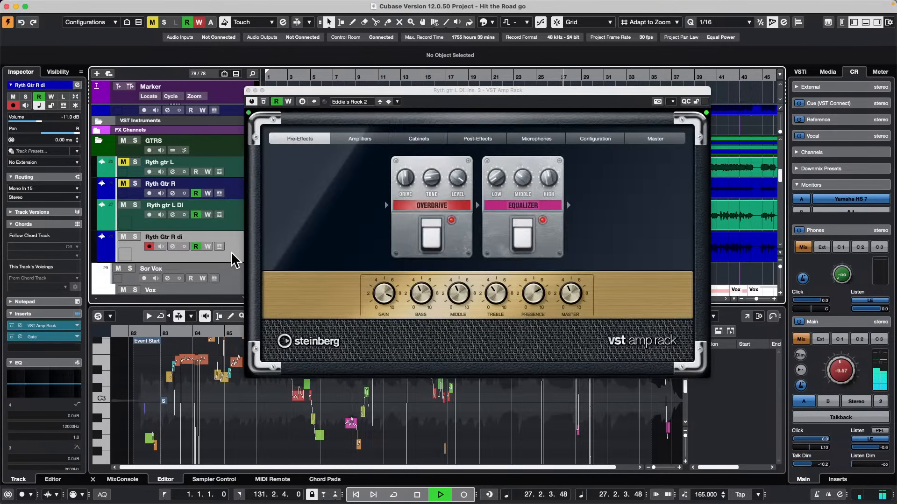
pyautogui.click(46, 337)
pyautogui.click(47, 337)
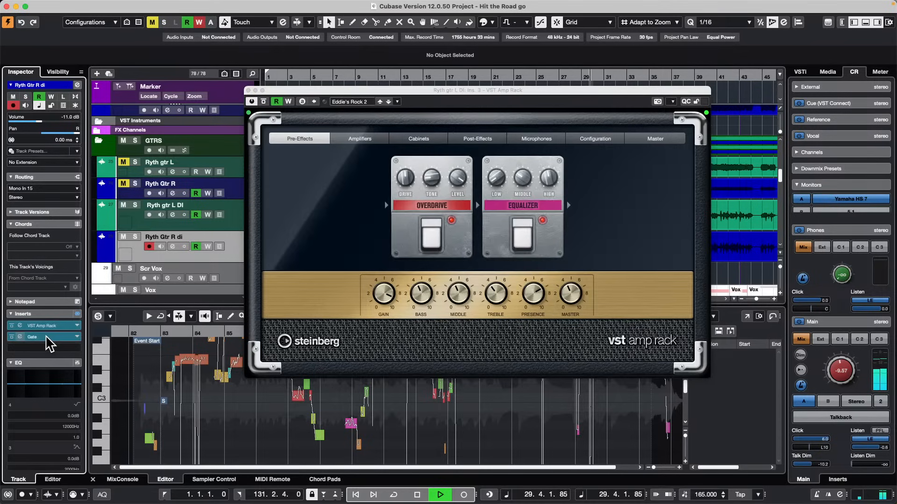
pyautogui.click(47, 326)
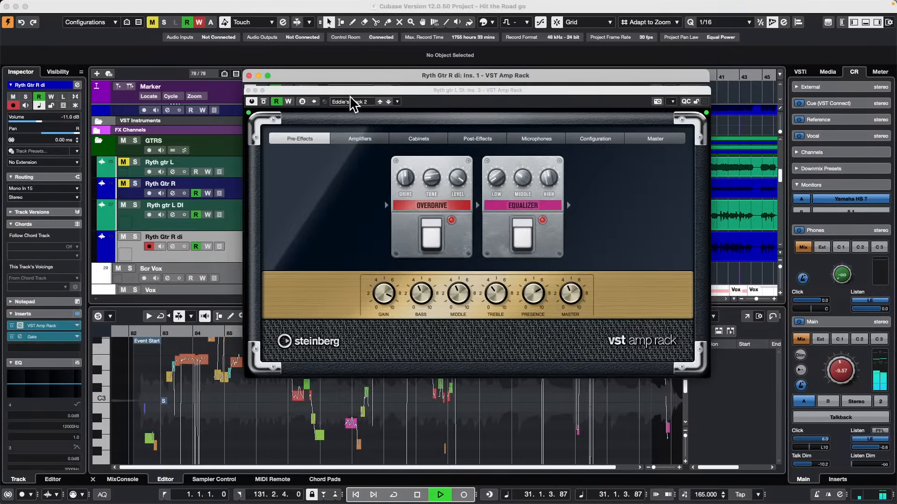
pyautogui.moveTo(353, 97); pyautogui.dragTo(581, 99)
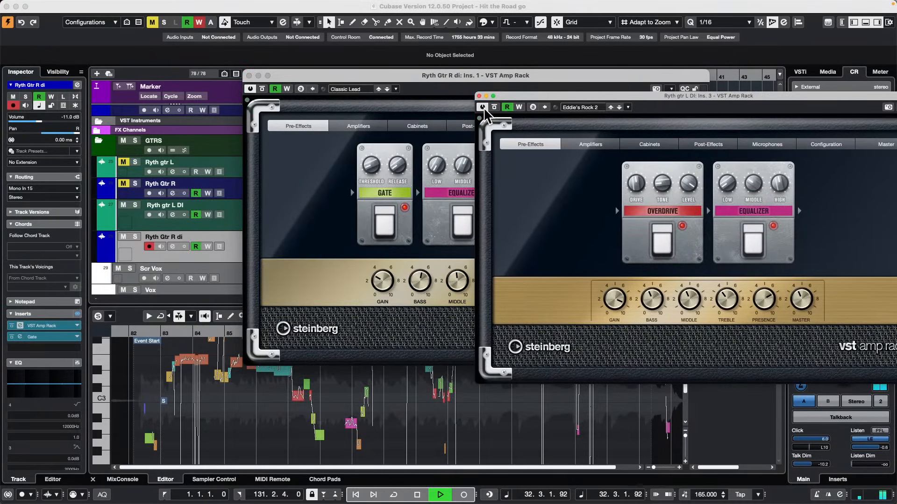
pyautogui.click(251, 89)
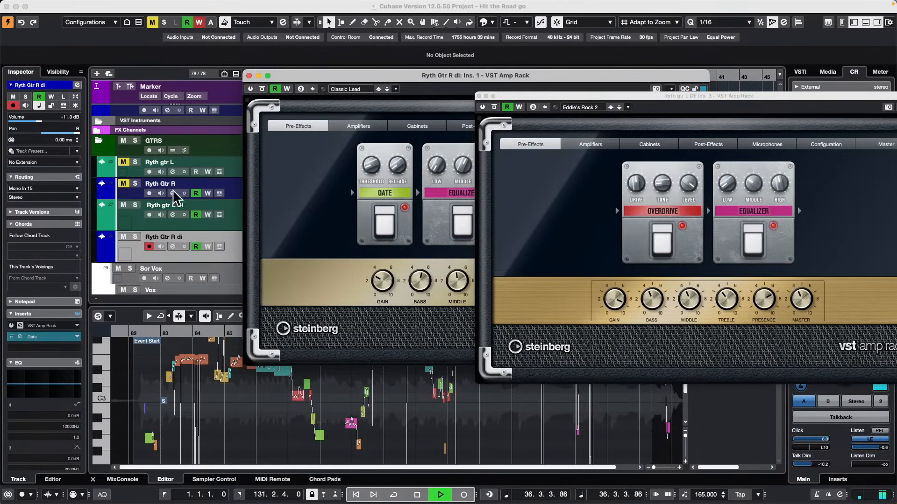
# Step: Solo both DI guitar tracks, then reactivate and reopen Ryth gtr L DI's Eddie's Rock 2 Amp Rack
pyautogui.click(134, 204)
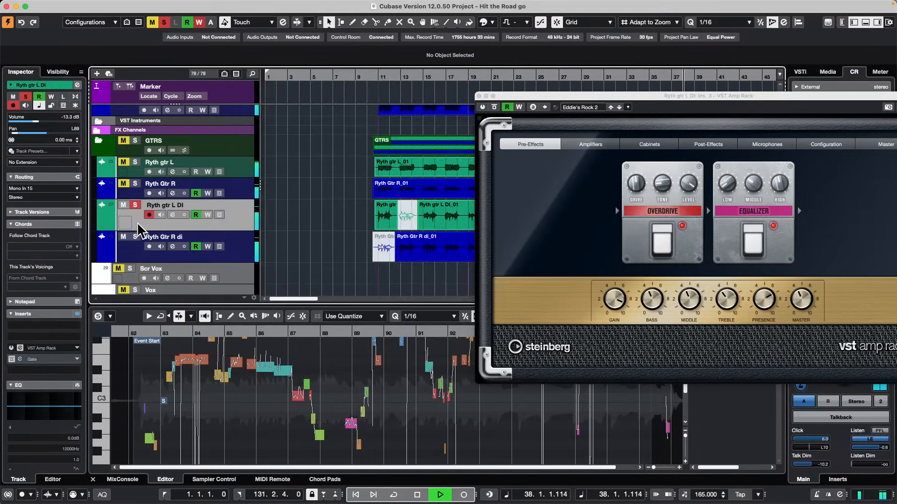
pyautogui.click(135, 237)
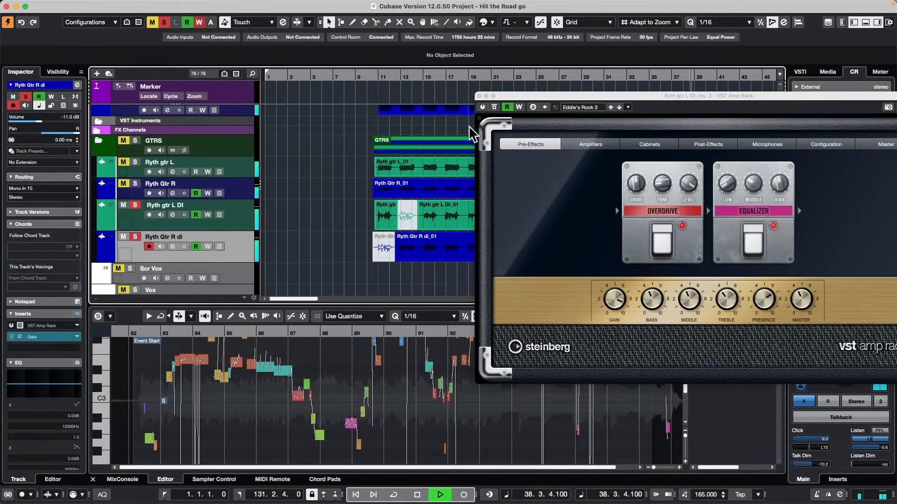
pyautogui.click(484, 107)
pyautogui.click(239, 225)
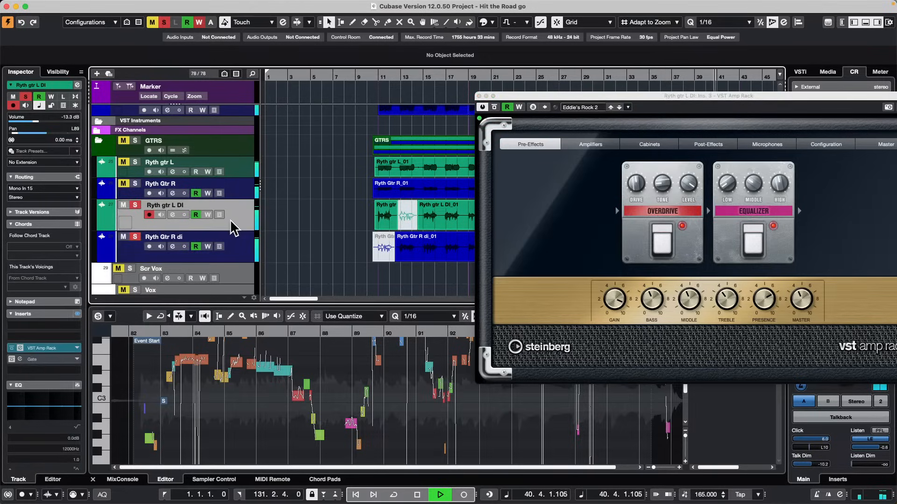
pyautogui.click(172, 214)
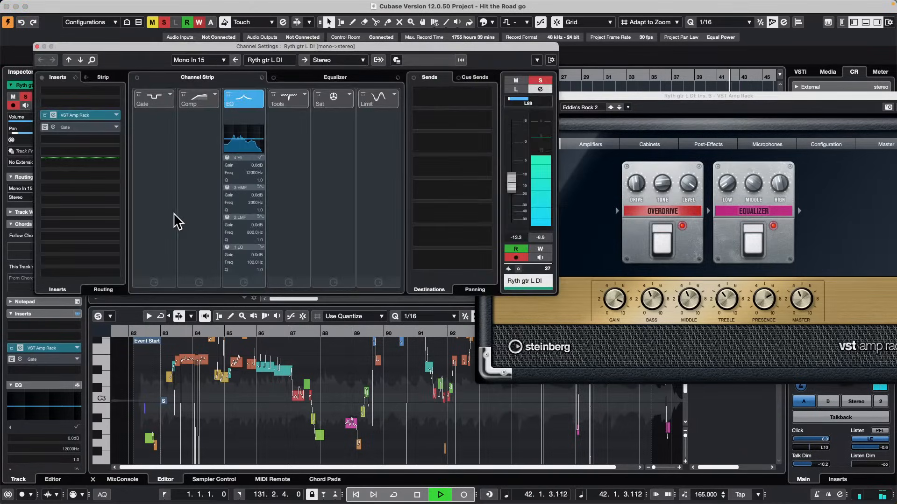
pyautogui.click(96, 114)
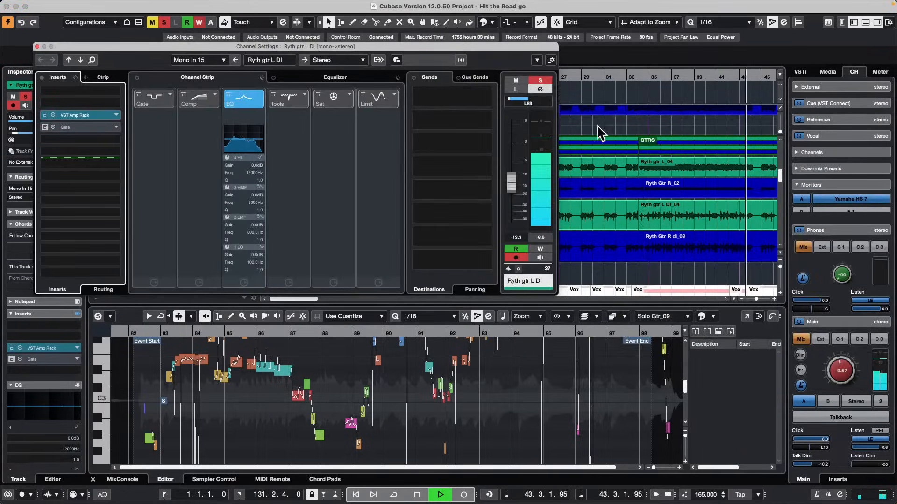
pyautogui.click(68, 112)
pyautogui.click(37, 46)
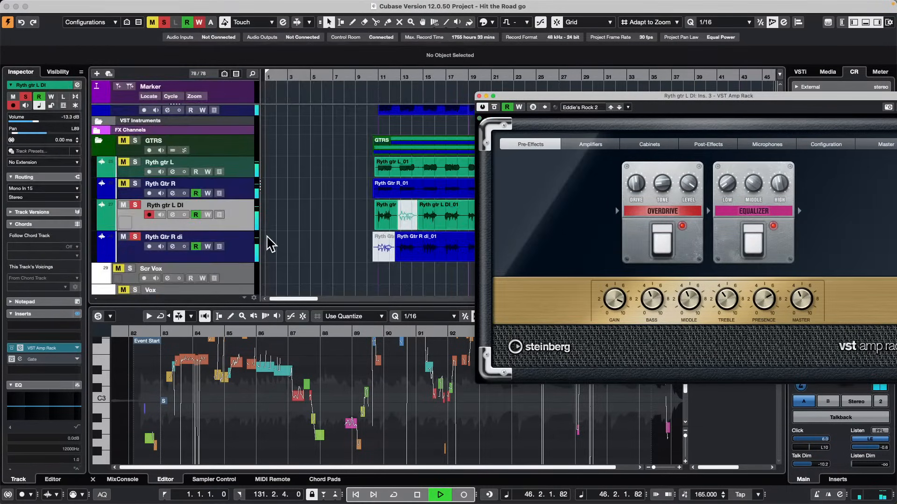
# Step: Reactivate and open Ryth Gtr R di's Classic Lead Amp Rack, then stop playback
pyautogui.click(241, 247)
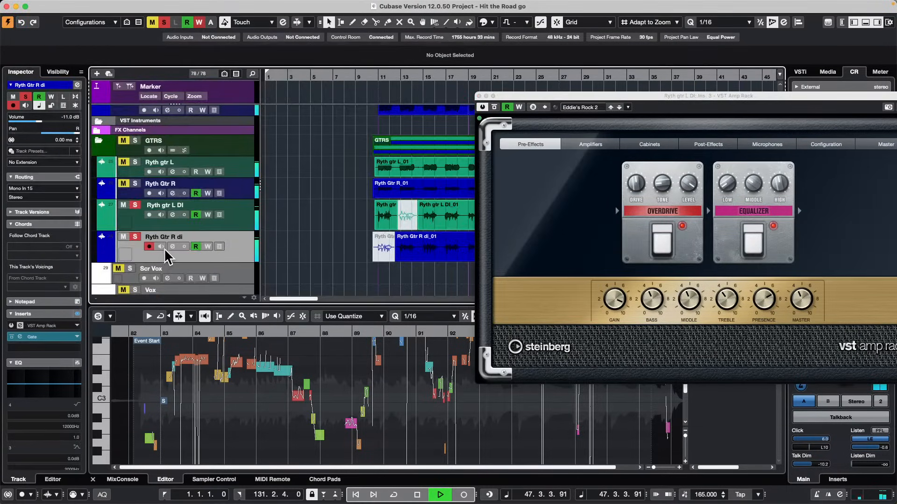
pyautogui.click(11, 326)
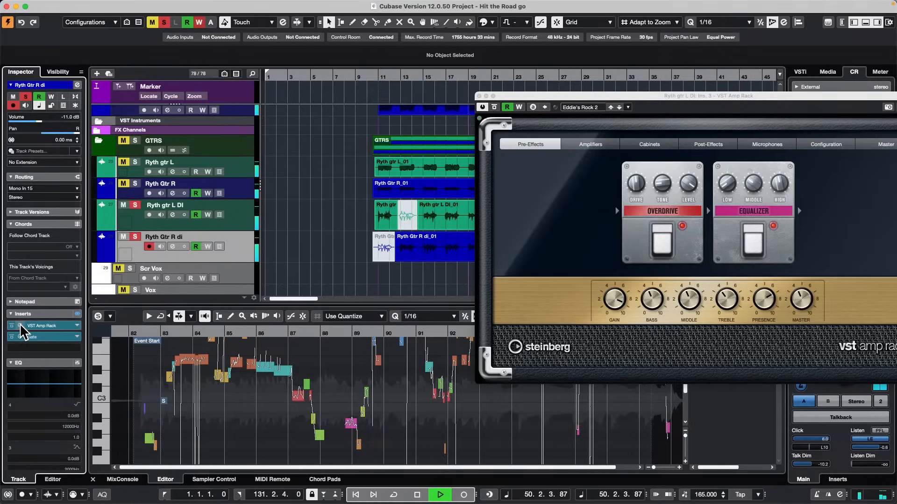
pyautogui.click(21, 327)
pyautogui.press('space')
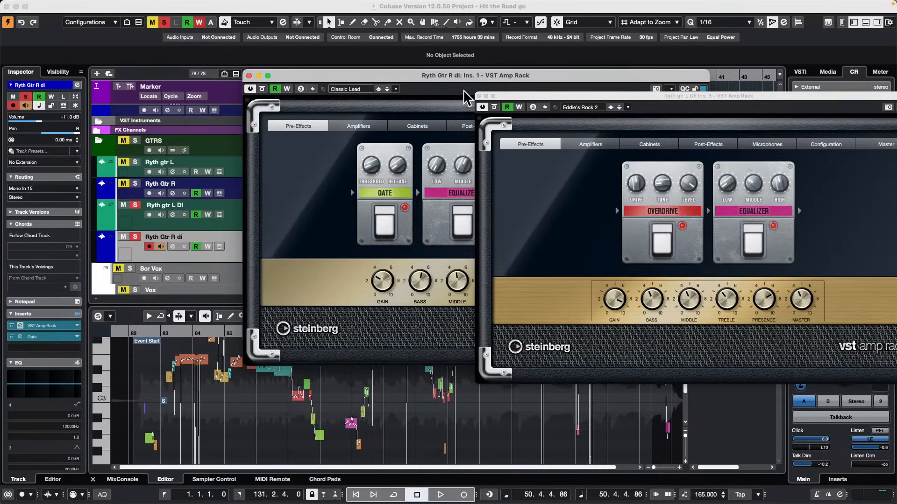
# Step: Close both Amp Rack windows and add an instrument track running HALion 7
pyautogui.click(478, 96)
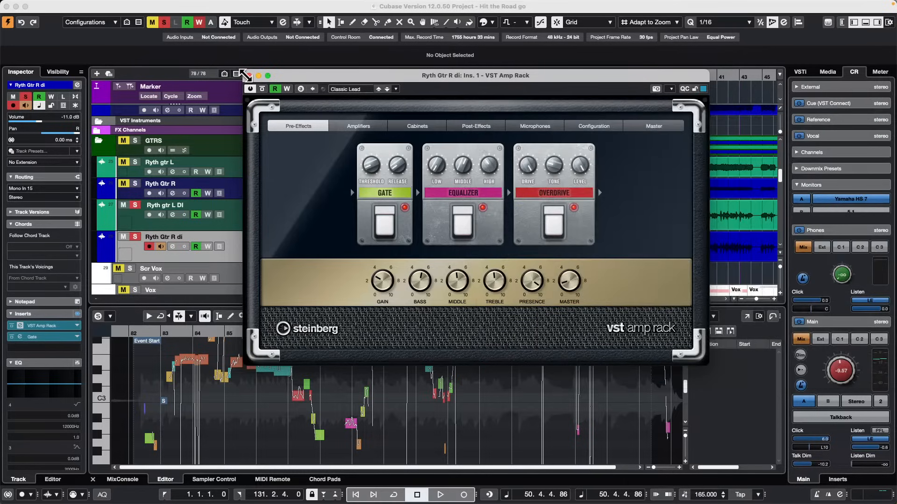
pyautogui.click(249, 75)
pyautogui.rightClick(238, 253)
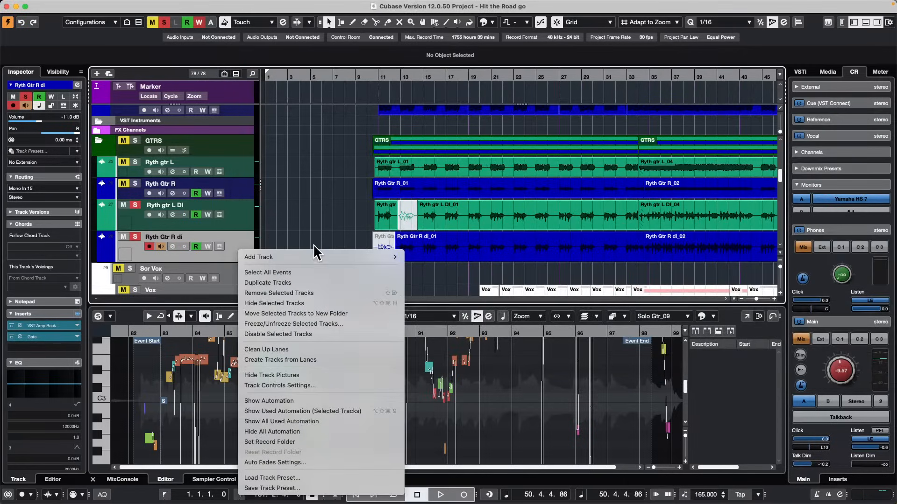
pyautogui.moveTo(335, 256)
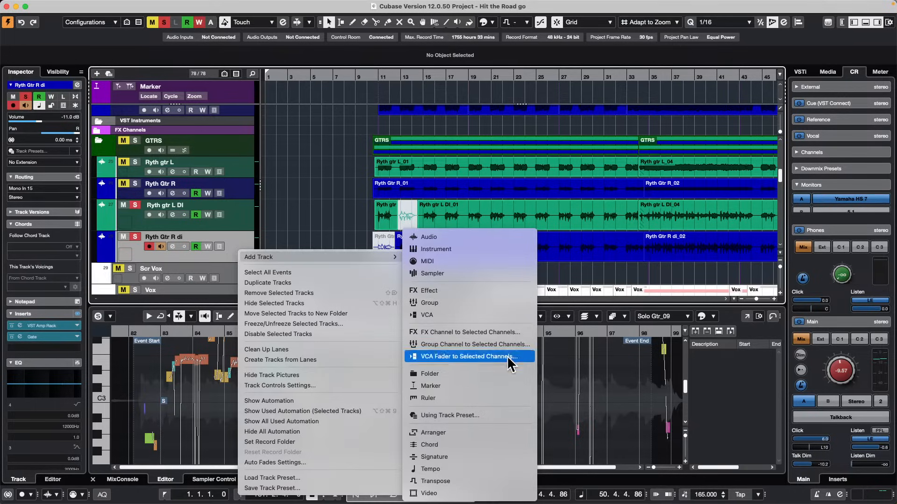
pyautogui.click(503, 246)
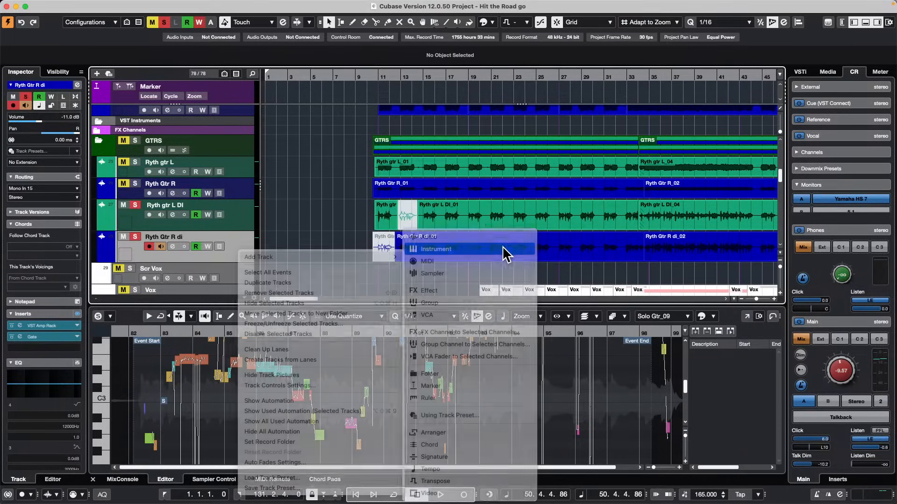
pyautogui.click(599, 136)
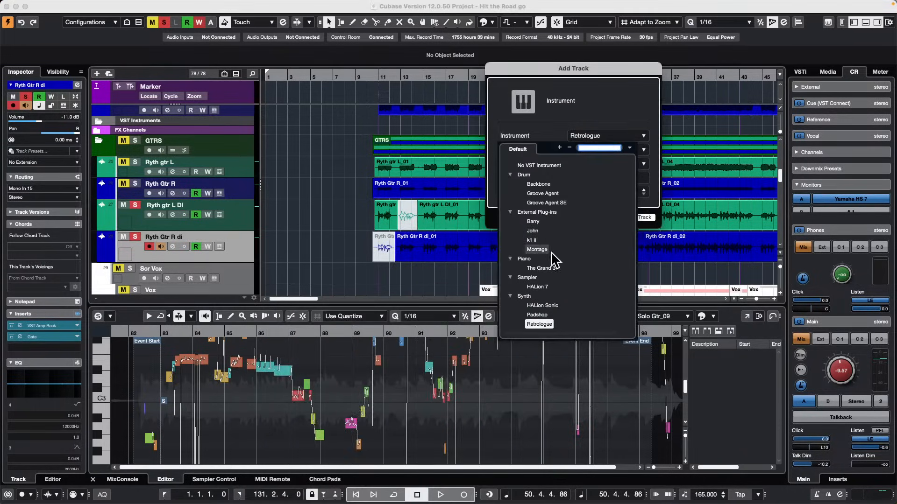
pyautogui.click(537, 287)
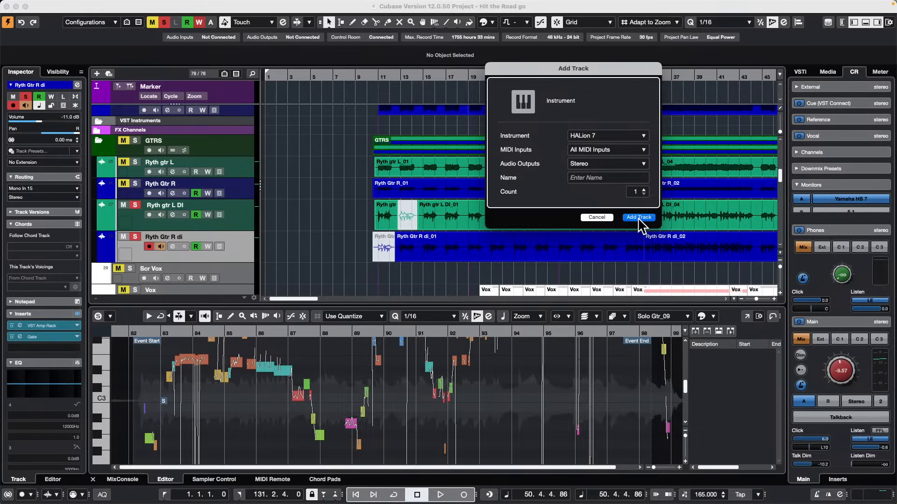
pyautogui.click(639, 218)
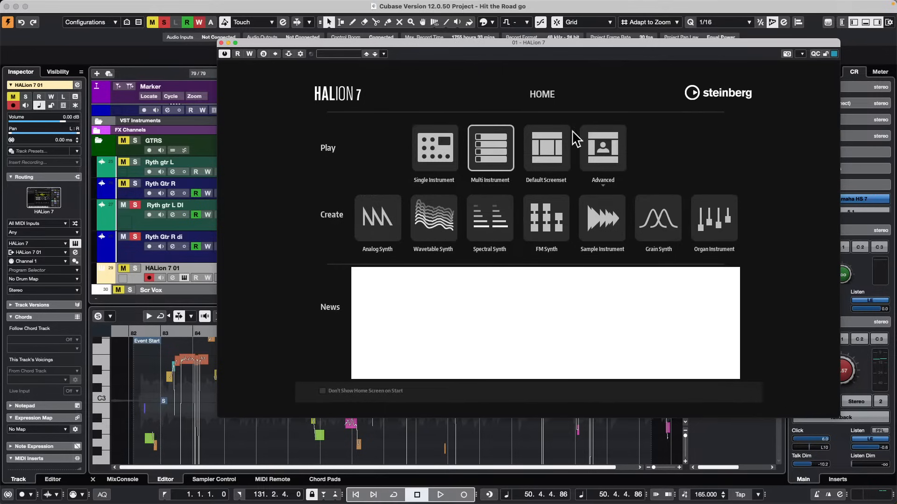
# Step: View HALion 7's Multi Instrument page, cancel Load Multi-Program, and close the HALion window
pyautogui.click(492, 140)
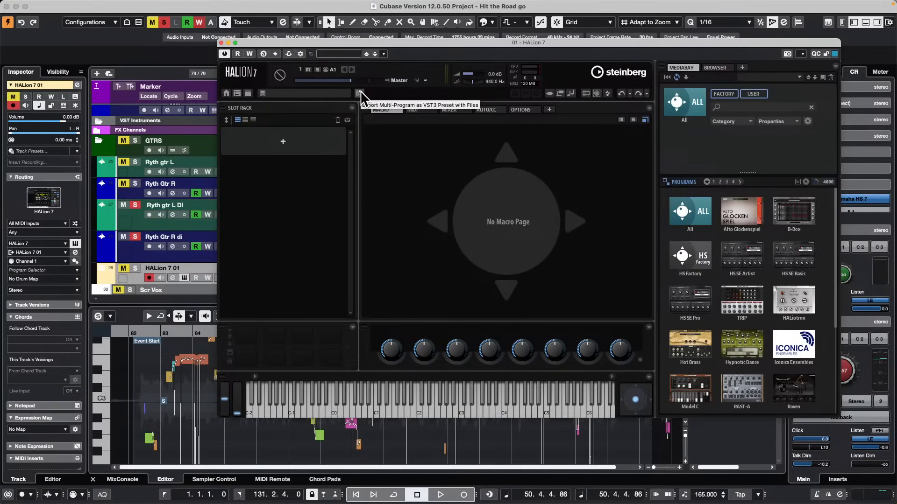
pyautogui.click(309, 93)
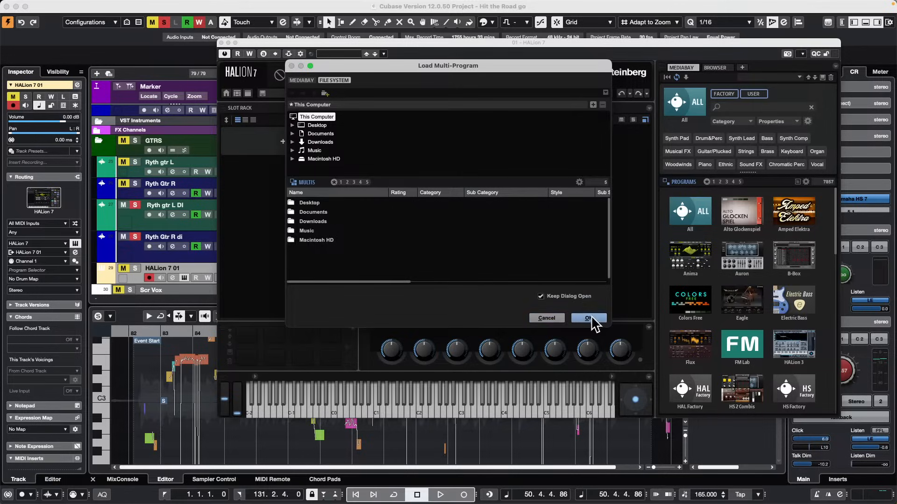
pyautogui.click(551, 319)
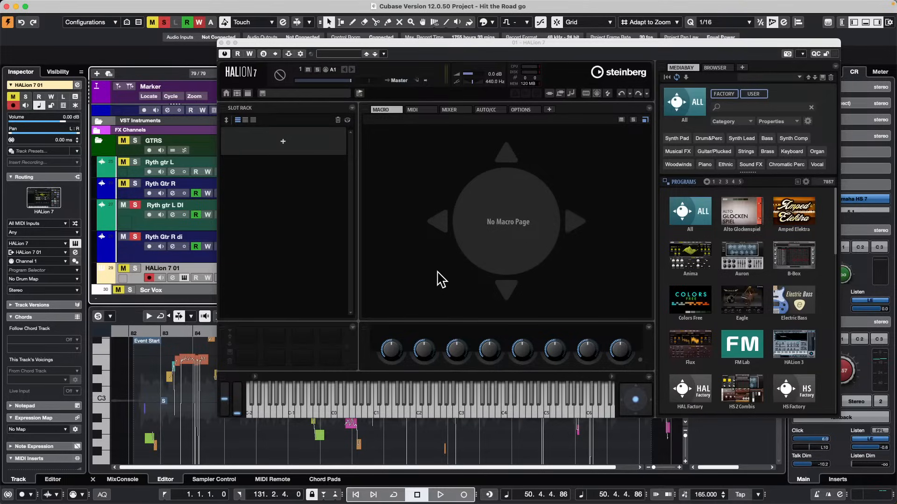
pyautogui.click(221, 42)
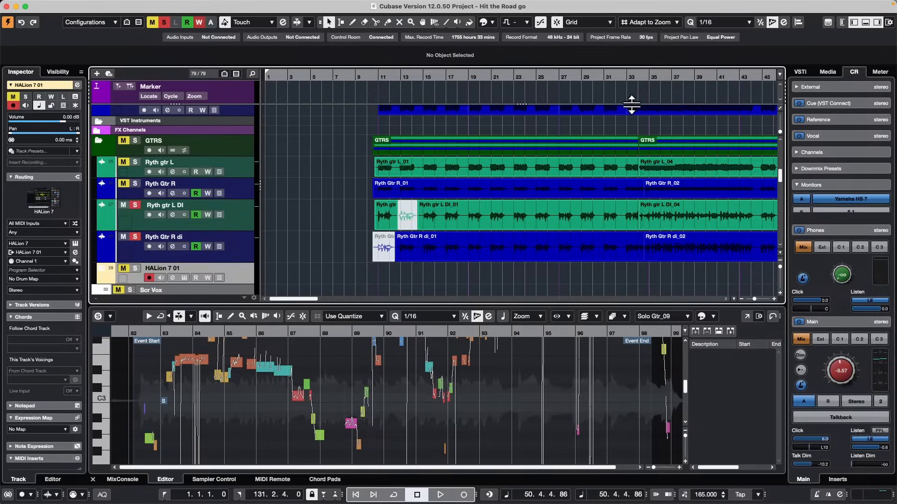
# Step: Choose File > New Project to bring up the Hub
pyautogui.scroll(-1, 346, 236)
pyautogui.scroll(5, 346, 236)
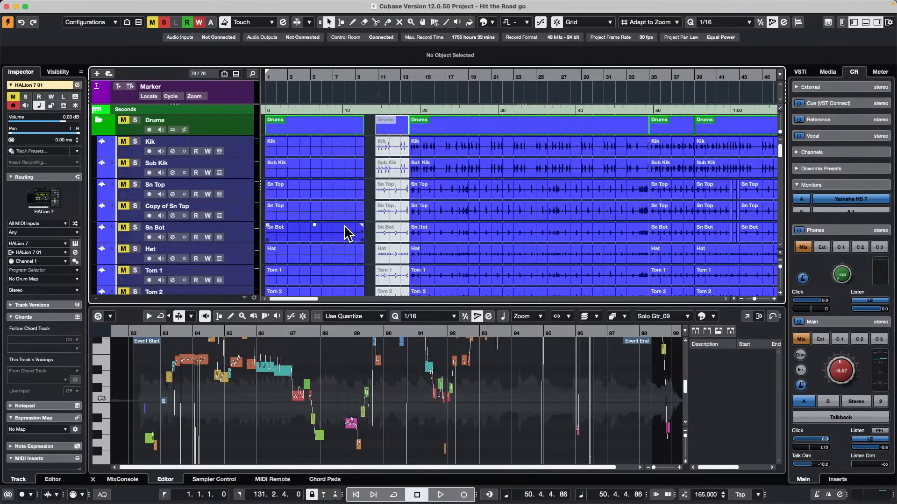
pyautogui.click(62, 6)
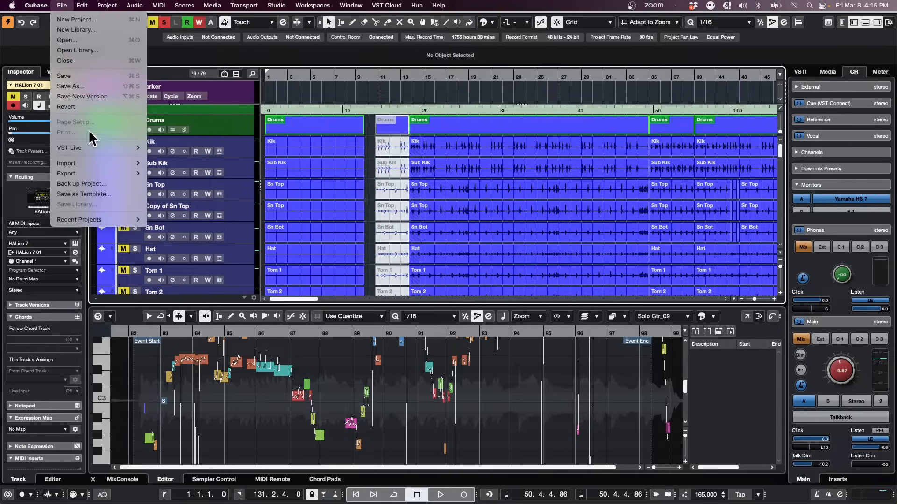
pyautogui.moveTo(94, 173)
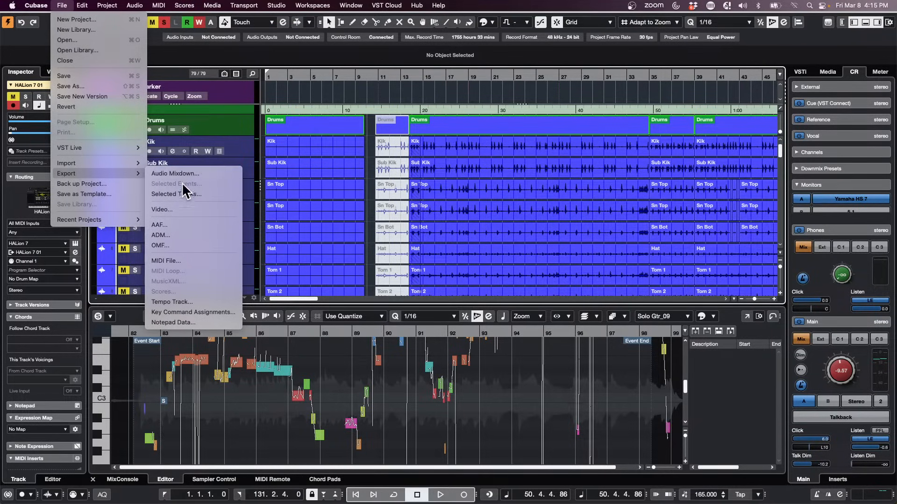
pyautogui.click(93, 20)
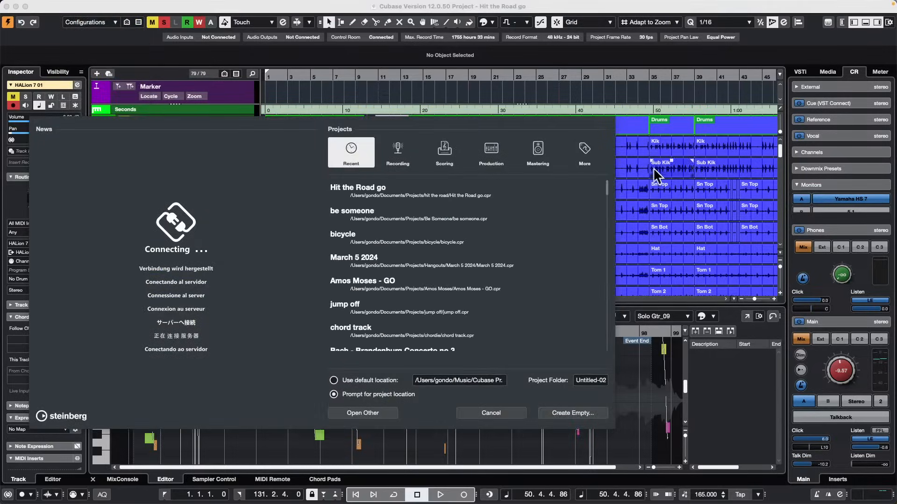
# Step: Create an empty project from the Hub and add an instrument track using HALion Sonic
pyautogui.click(589, 415)
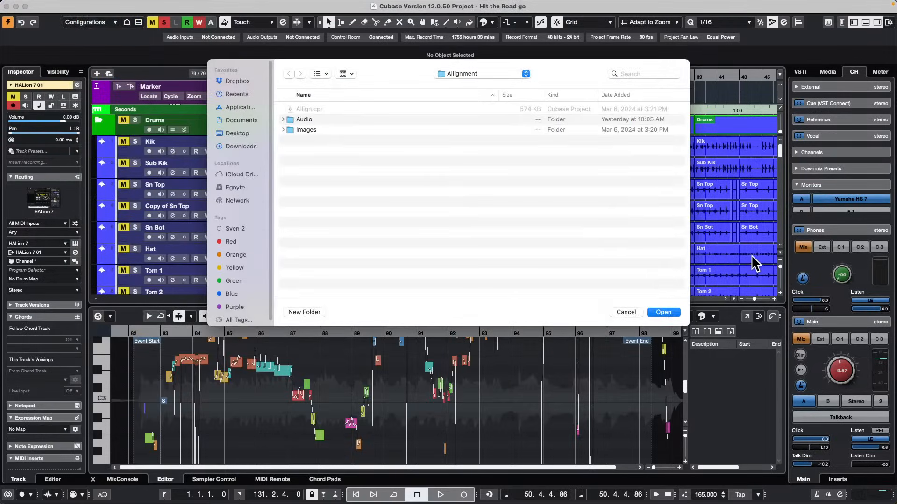
pyautogui.click(662, 310)
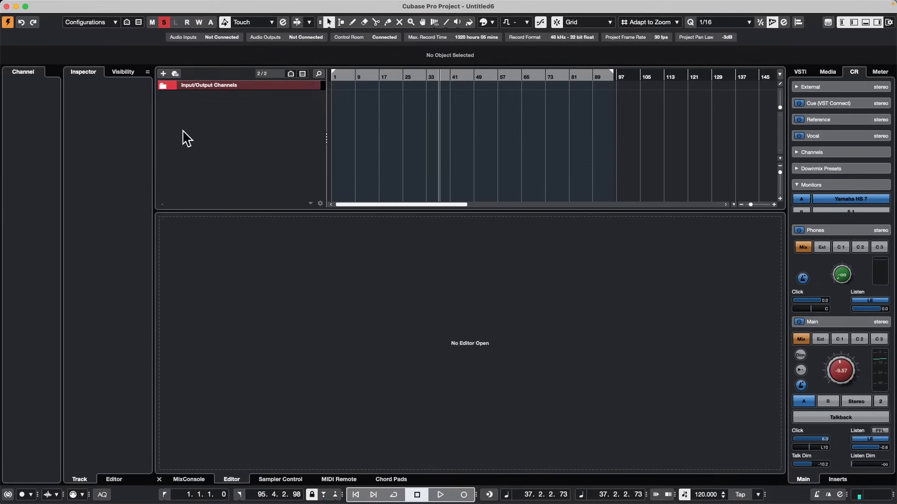
pyautogui.rightClick(200, 105)
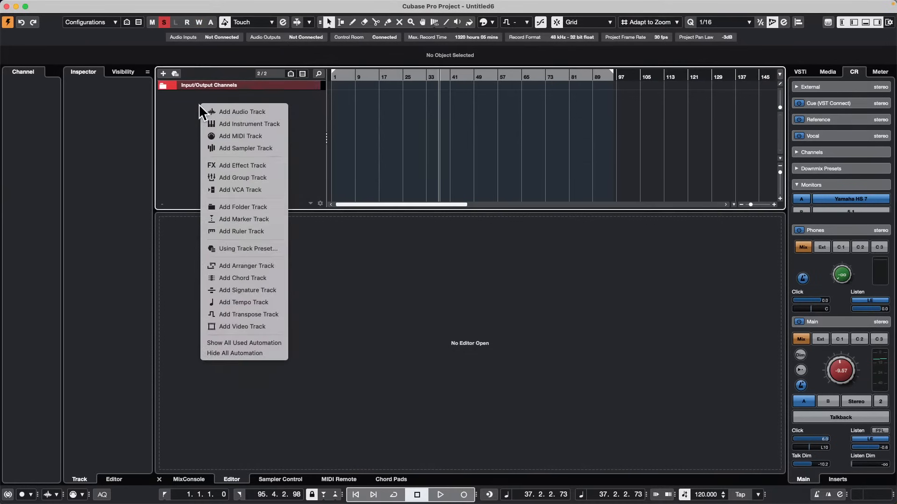
pyautogui.click(253, 124)
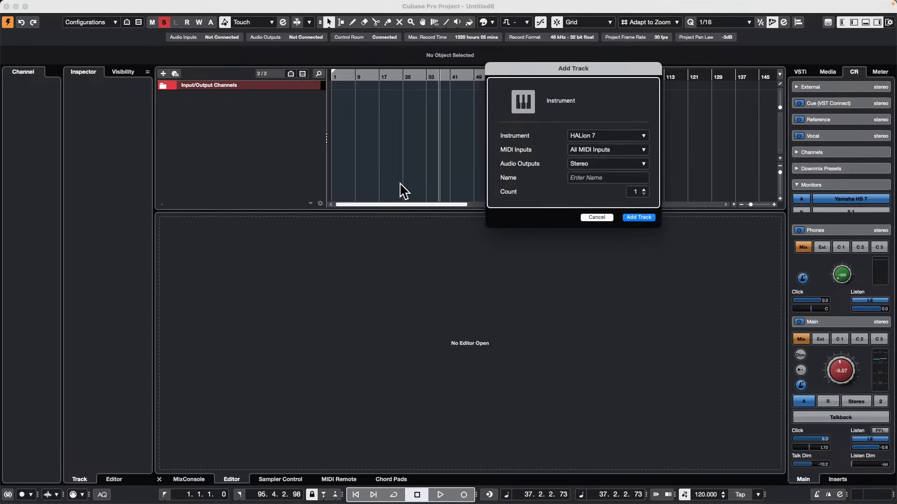
pyautogui.click(615, 136)
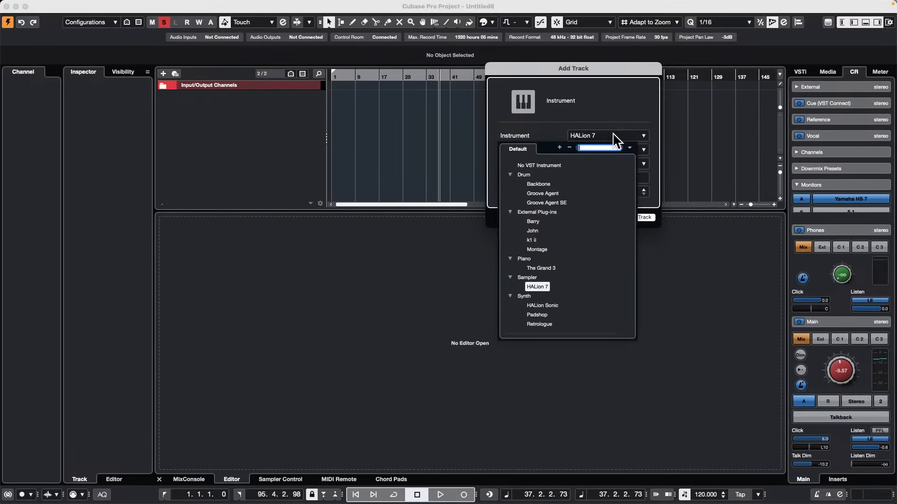
pyautogui.click(560, 307)
pyautogui.click(637, 218)
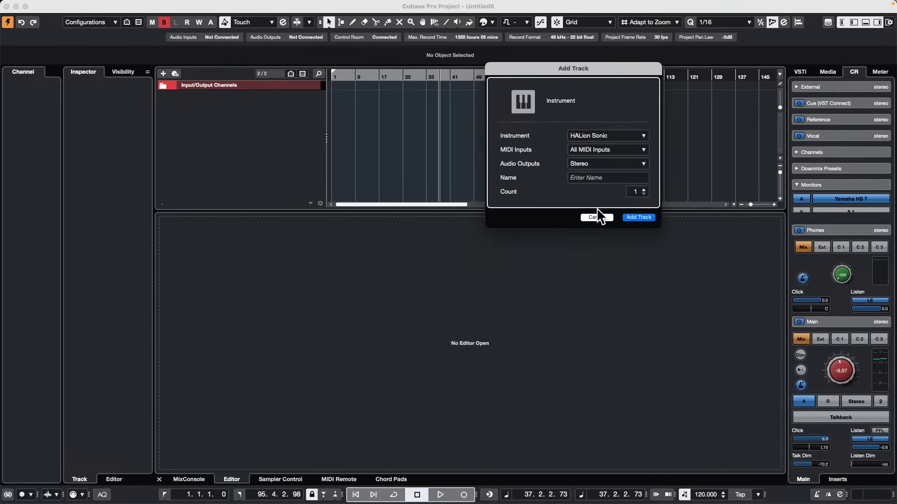
# Step: Browse slot 1's programs in MediaBay, filtered to the Electric Bass category
pyautogui.moveTo(326, 211); pyautogui.dragTo(272, 392)
pyautogui.click(475, 119)
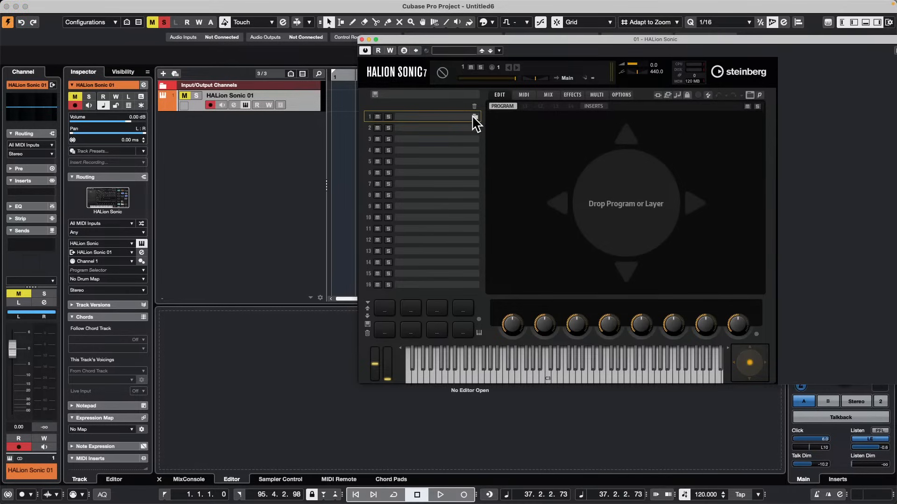
pyautogui.click(474, 119)
pyautogui.moveTo(549, 45); pyautogui.dragTo(334, 31)
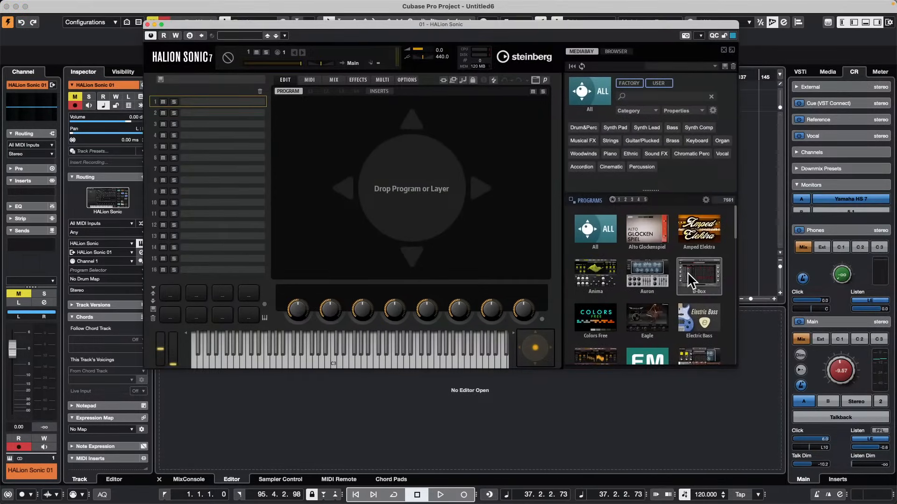
pyautogui.click(691, 322)
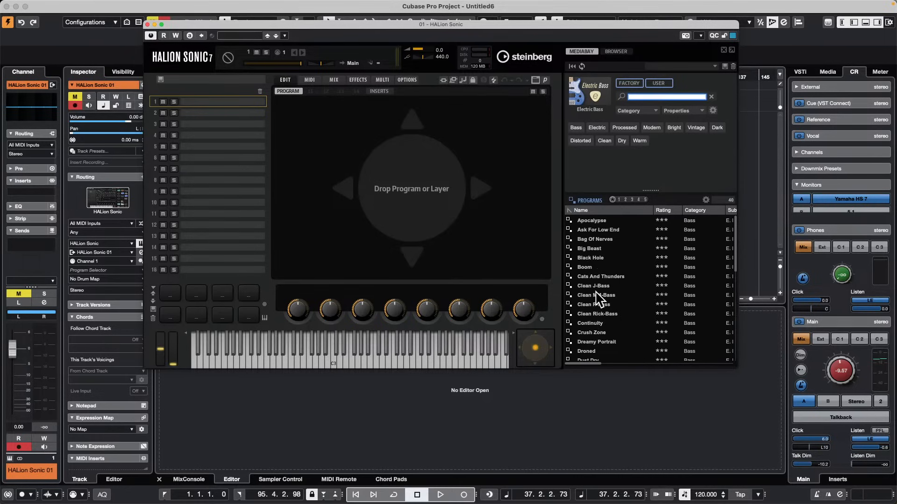
pyautogui.scroll(-2, 607, 301)
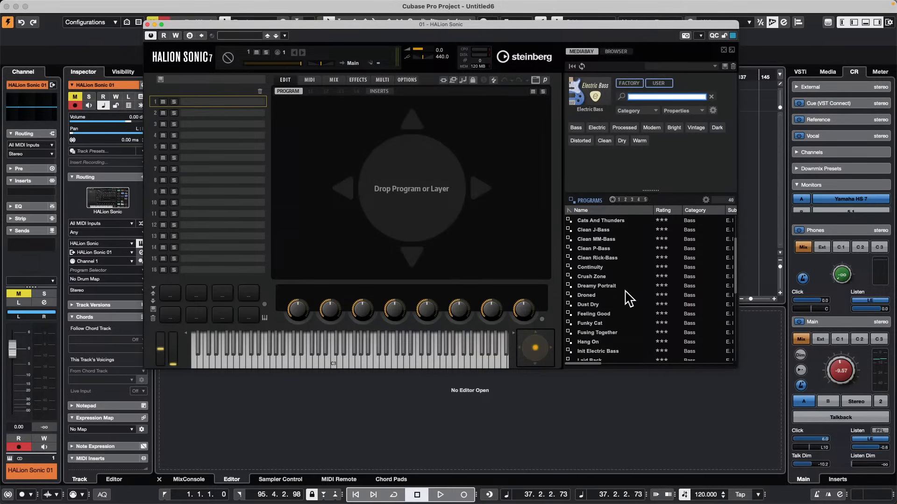
pyautogui.scroll(-2, 626, 295)
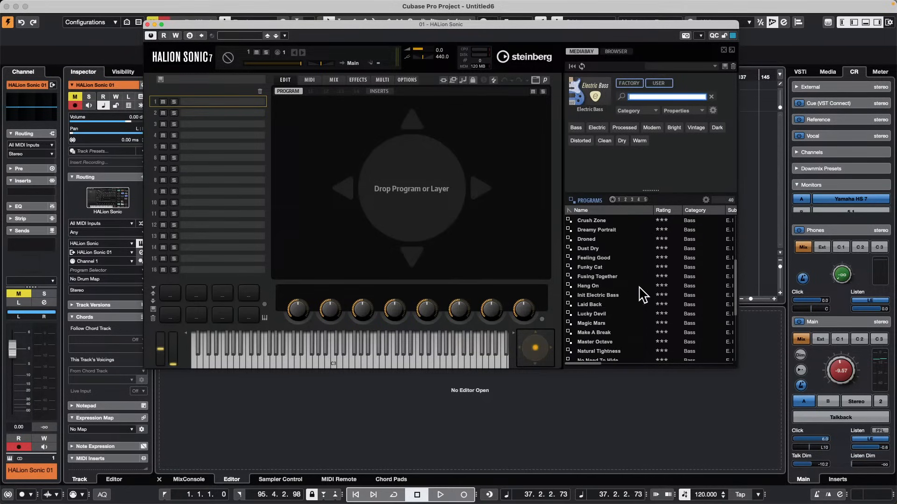
pyautogui.scroll(-2, 665, 291)
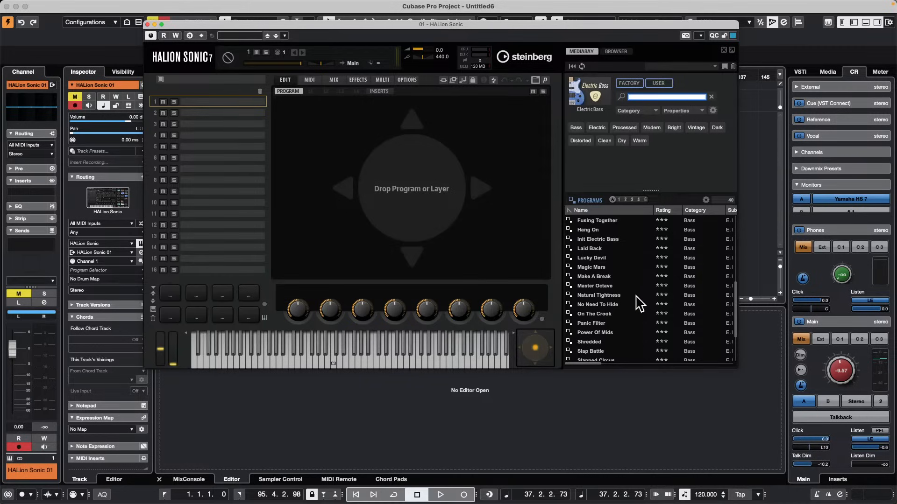
pyautogui.scroll(-2, 638, 303)
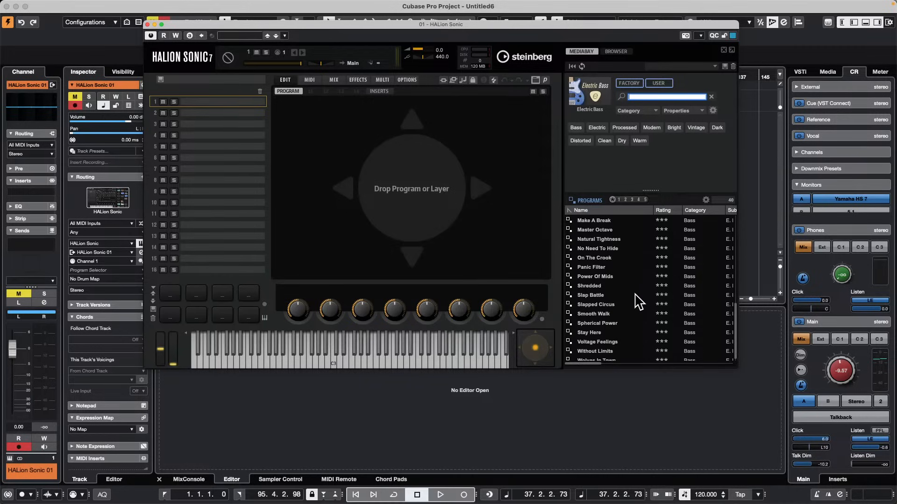
# Step: Load Smooth Walk into slot 1, solo HALion Sonic 01, and audition it on the keyboard
pyautogui.doubleClick(603, 314)
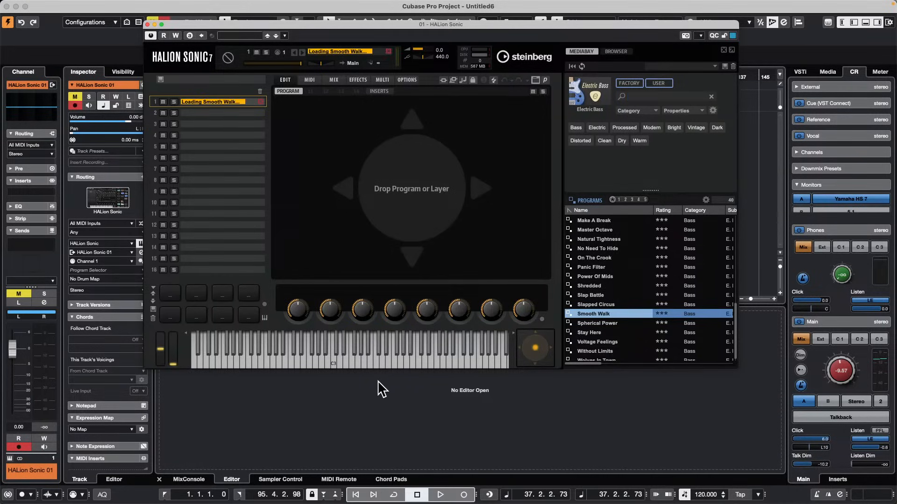
pyautogui.click(438, 442)
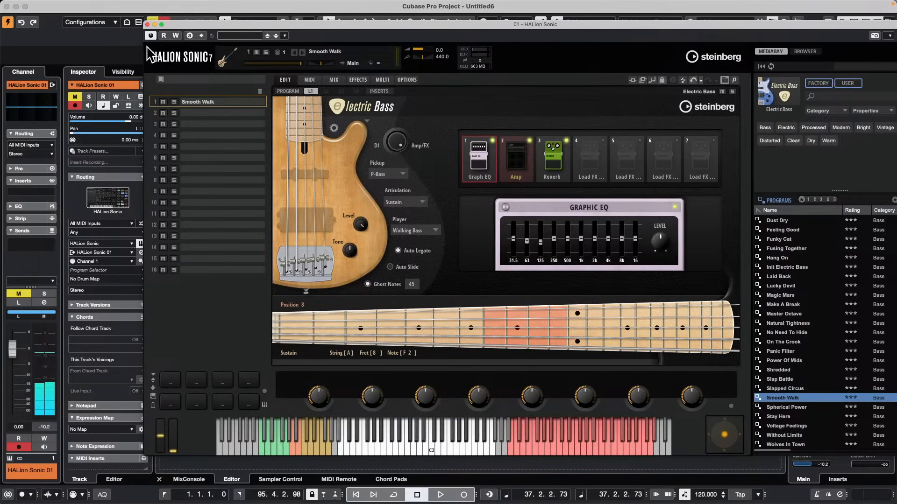
pyautogui.click(89, 97)
pyautogui.click(449, 444)
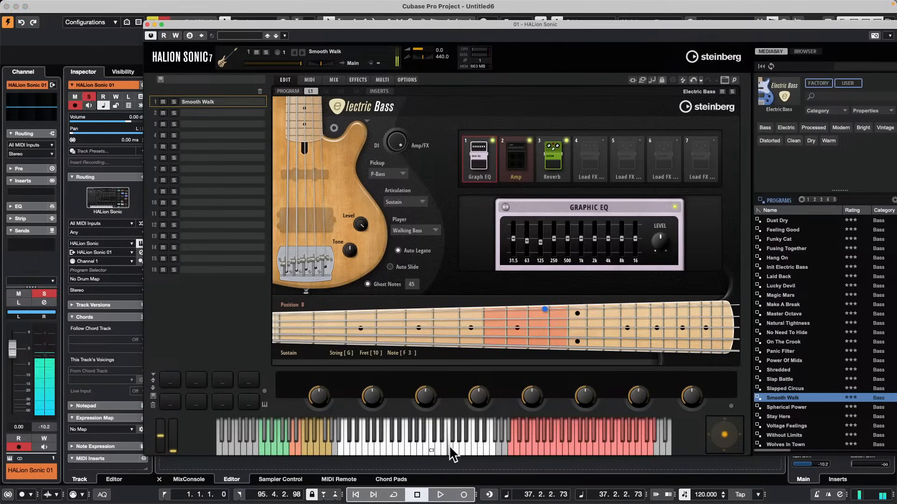
pyautogui.click(380, 446)
pyautogui.click(362, 444)
pyautogui.click(357, 444)
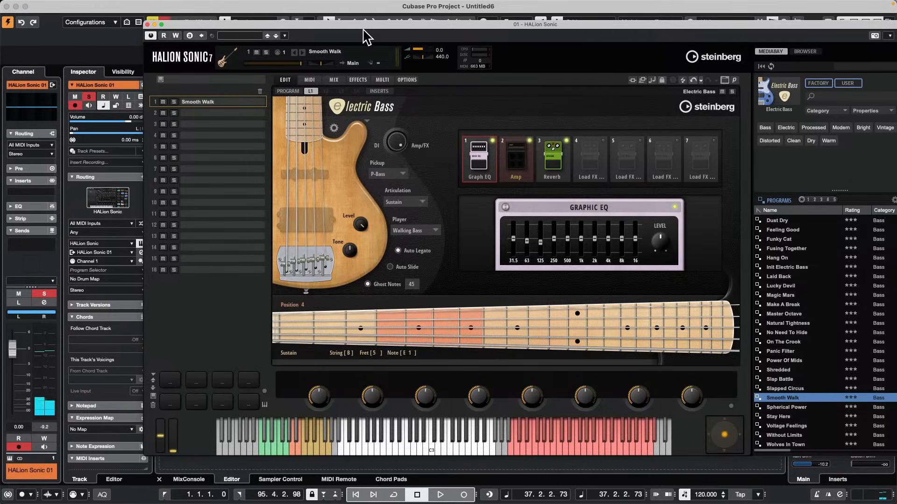
pyautogui.click(407, 79)
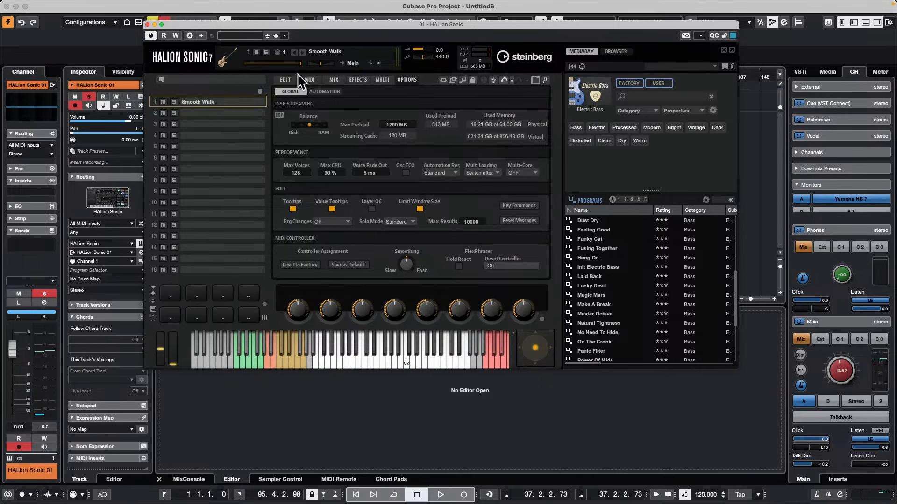
pyautogui.click(285, 80)
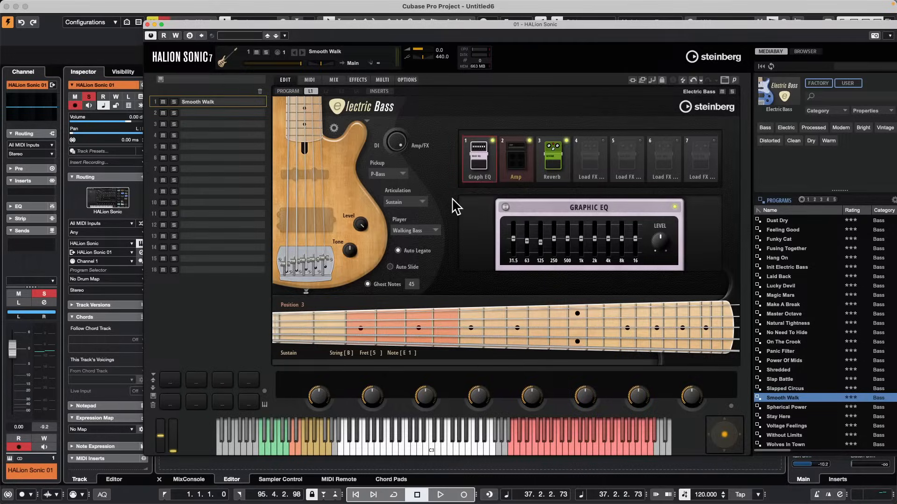
# Step: Record an 8-bar bass part from bar 1 and open it in the Key Editor
pyautogui.click(148, 25)
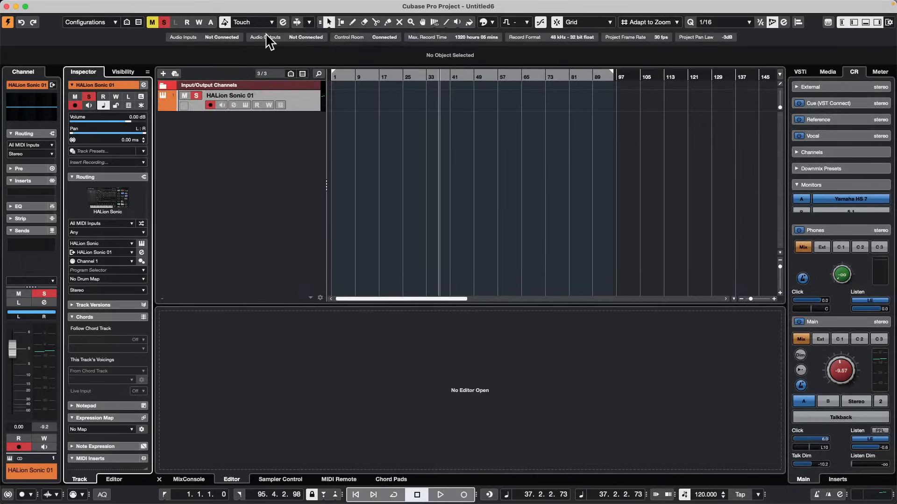
pyautogui.click(344, 74)
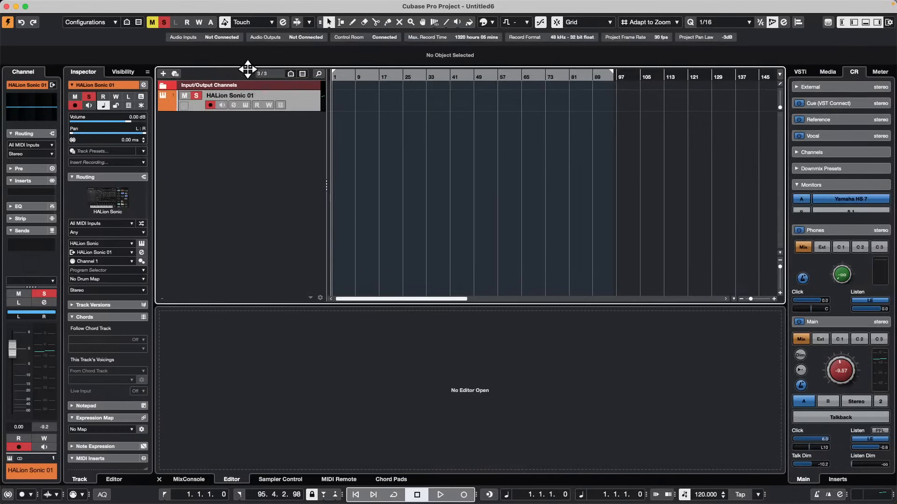
pyautogui.press('KP_Multiply')
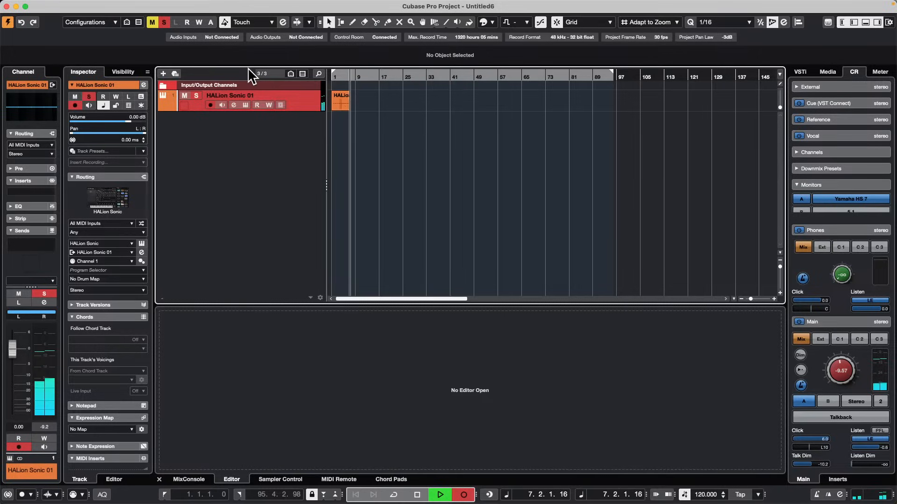
pyautogui.press('space')
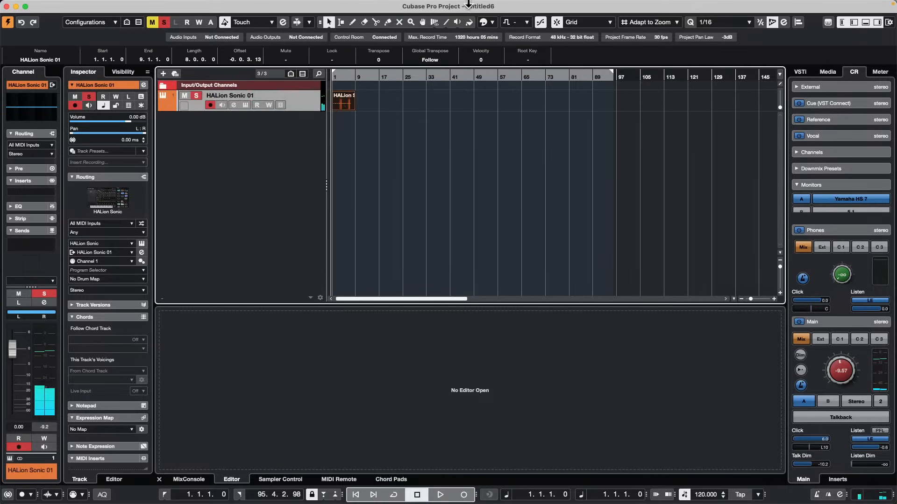
pyautogui.doubleClick(351, 111)
pyautogui.moveTo(342, 77); pyautogui.dragTo(274, 98)
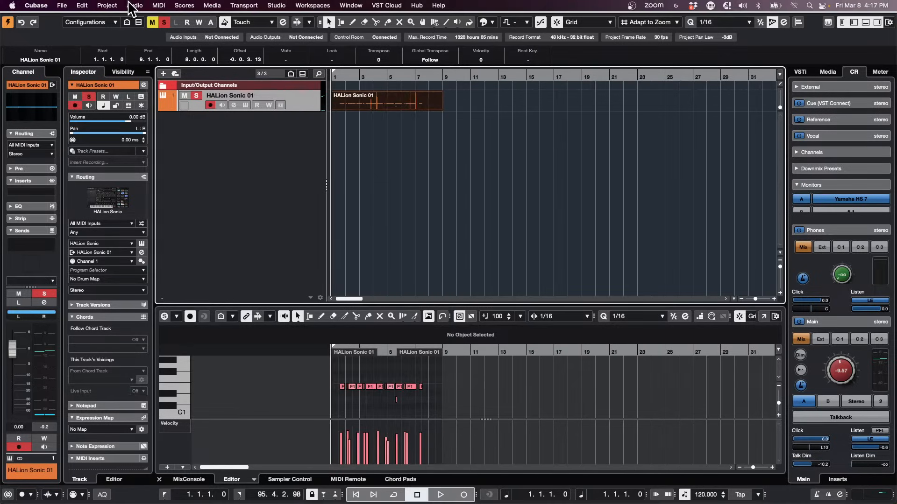
# Step: Render the bass MIDI part in place to audio using current settings
pyautogui.click(107, 5)
pyautogui.moveTo(131, 92)
pyautogui.moveTo(81, 5)
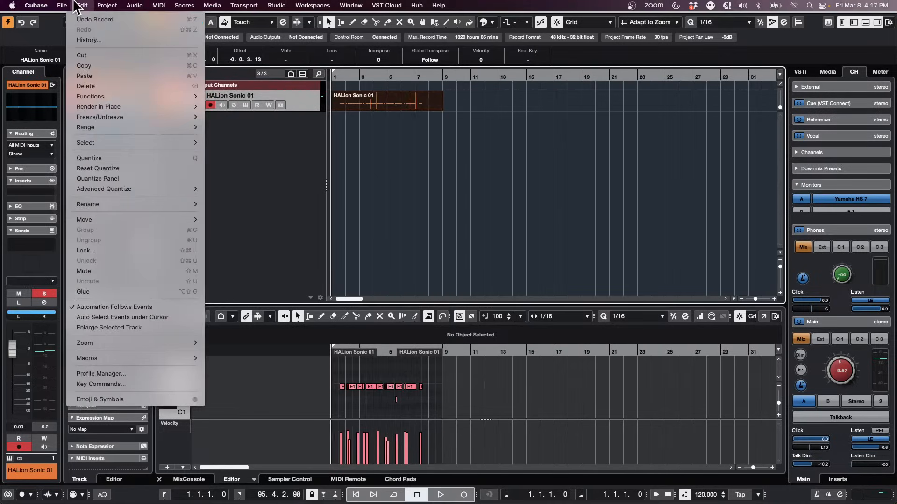
pyautogui.moveTo(113, 105)
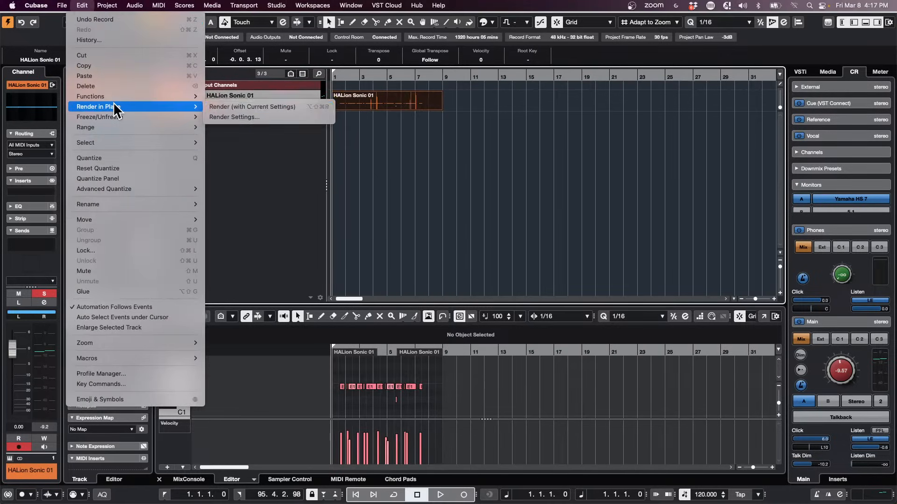
pyautogui.click(271, 106)
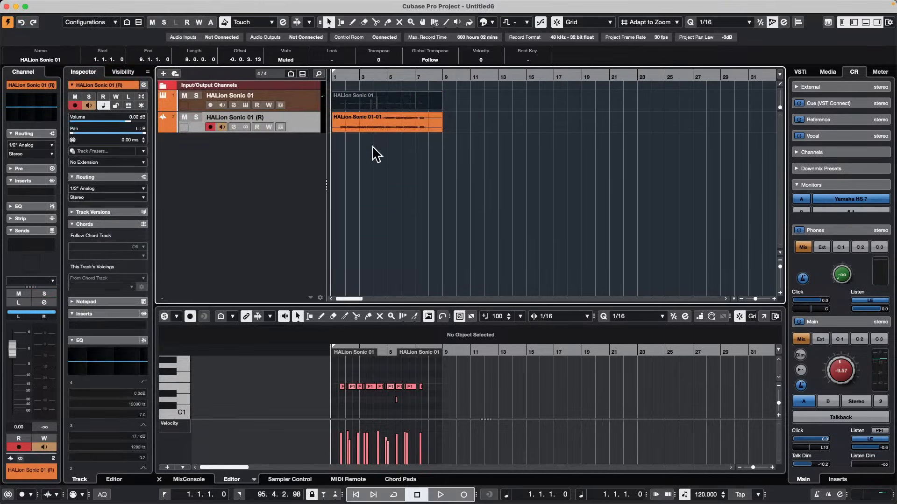
pyautogui.click(366, 153)
# Step: Raise the rendered audio event's volume to 7.48 dB while playing it back
pyautogui.click(383, 124)
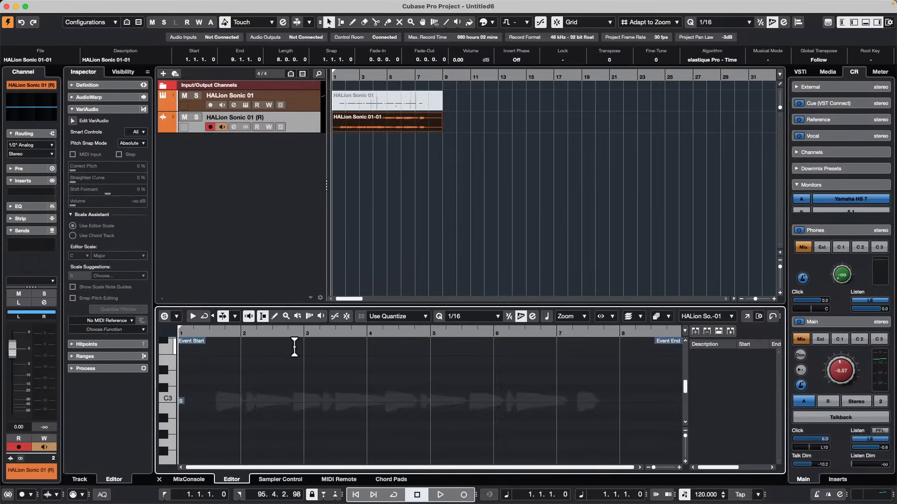
pyautogui.press('space')
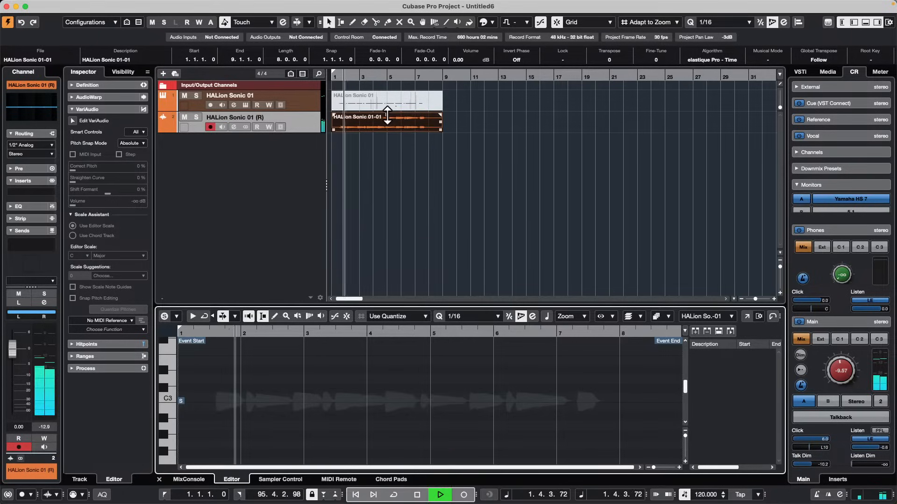
pyautogui.moveTo(391, 115); pyautogui.dragTo(386, 97)
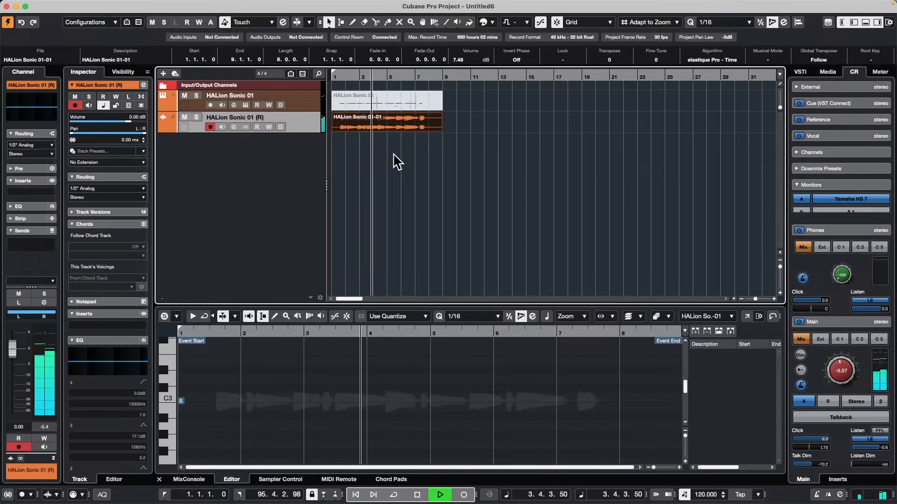
pyautogui.press('space')
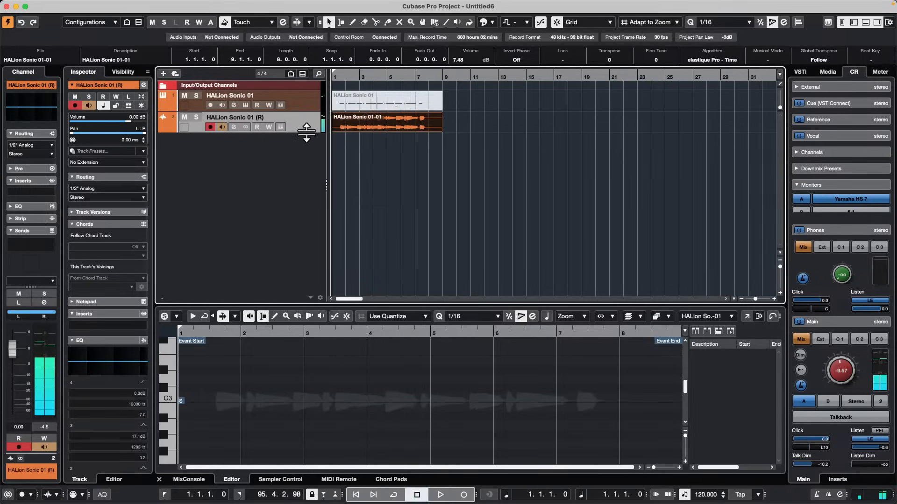
pyautogui.click(337, 161)
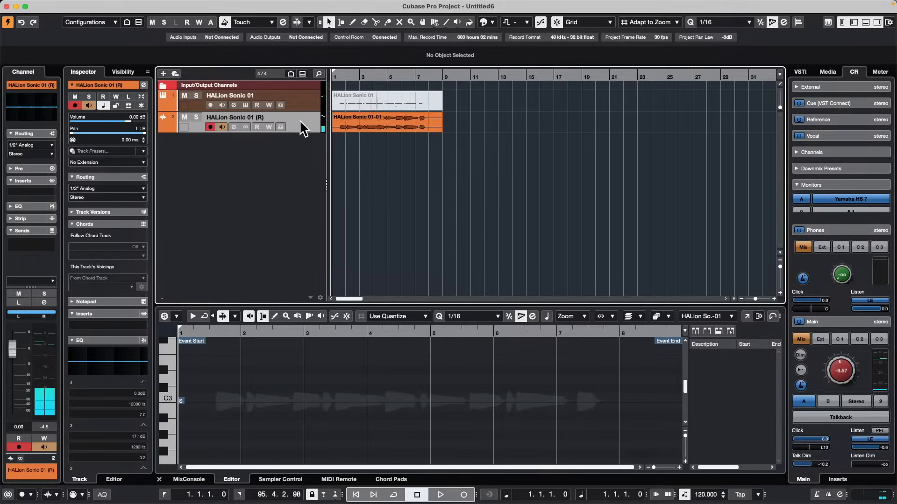
# Step: Open HALion Sonic 01-01 in the sample editor and run VariAudio pitch analysis
pyautogui.click(380, 123)
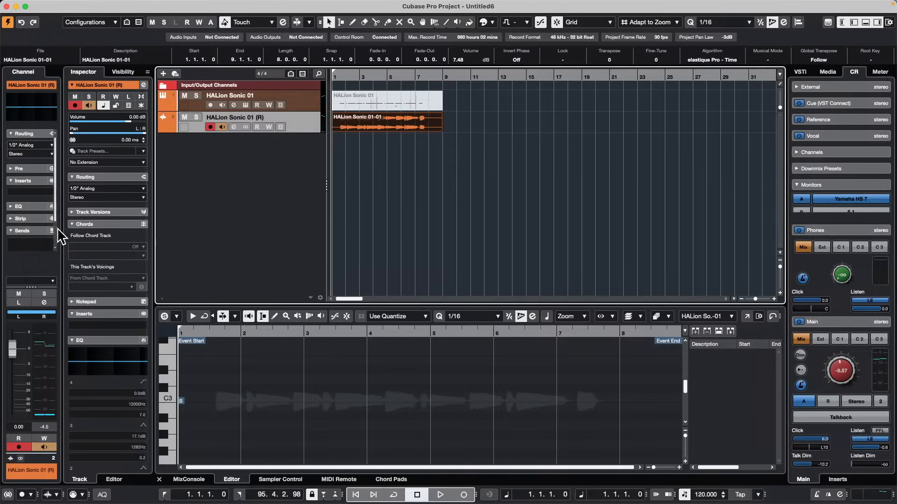
pyautogui.doubleClick(398, 130)
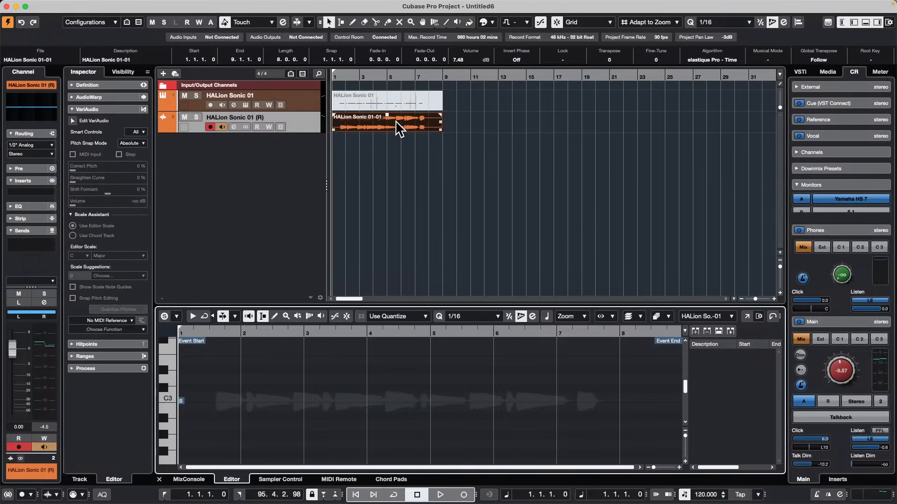
pyautogui.click(71, 119)
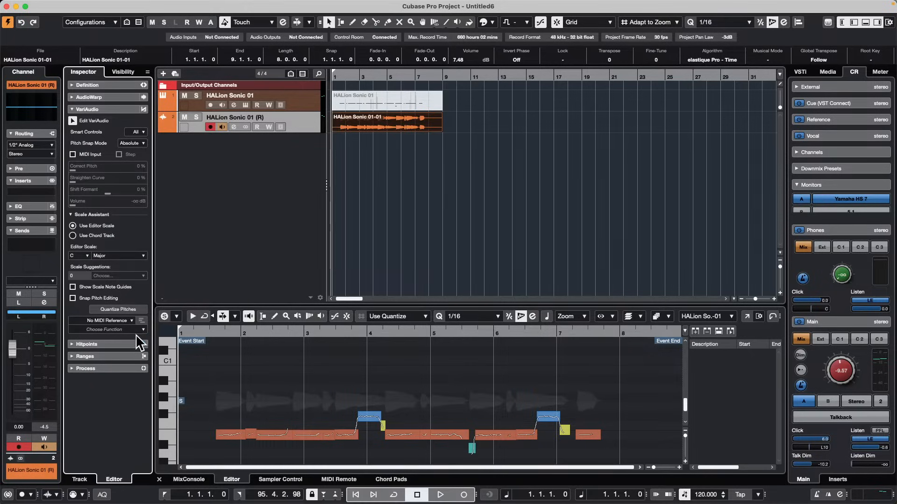
pyautogui.click(118, 329)
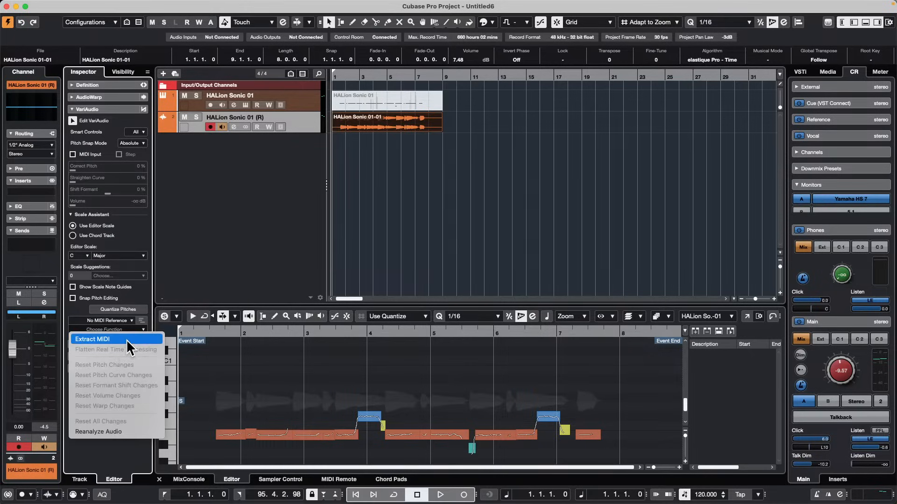
# Step: Extract MIDI from the audio to a new track and view it as a score
pyautogui.click(127, 340)
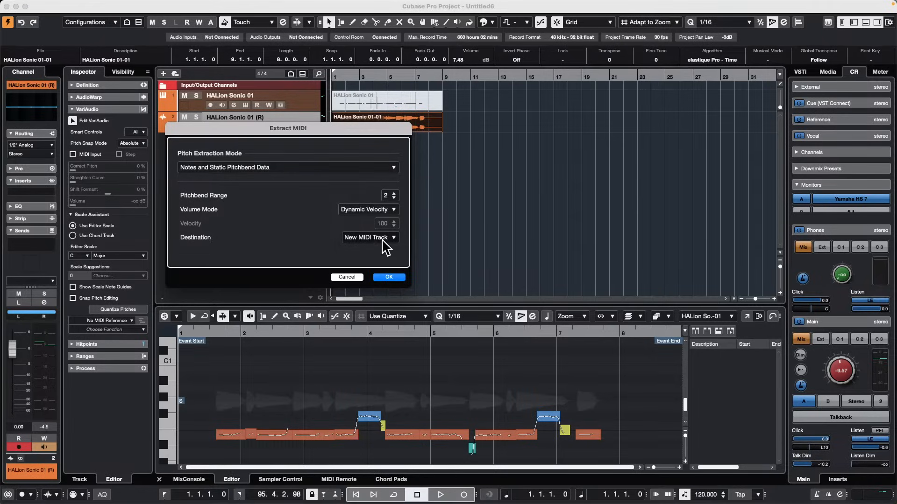
pyautogui.click(387, 278)
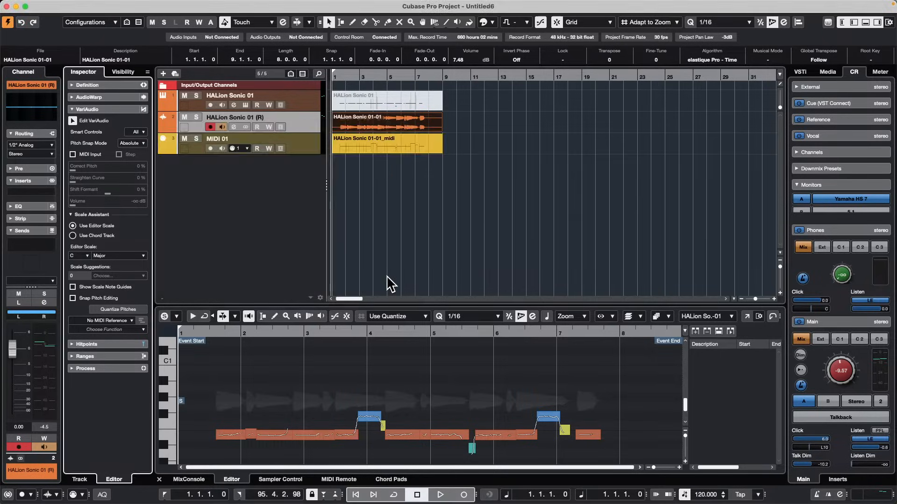
pyautogui.click(350, 146)
pyautogui.click(374, 142)
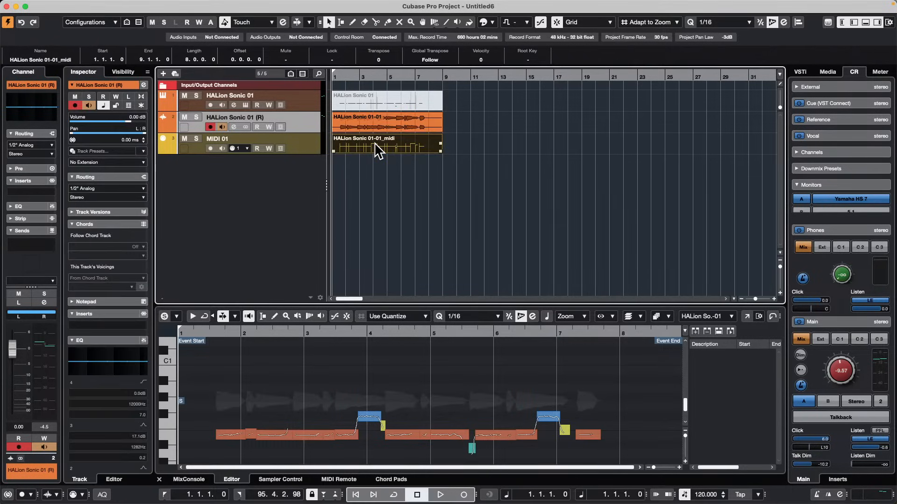
pyautogui.doubleClick(378, 149)
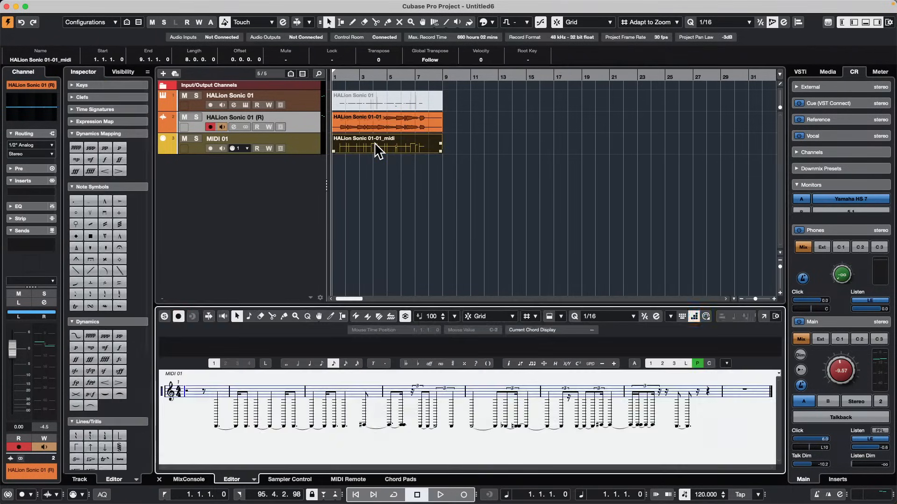
# Step: Change the score's treble clef to Bass 8vb, then undo the extraction and edits
pyautogui.doubleClick(170, 391)
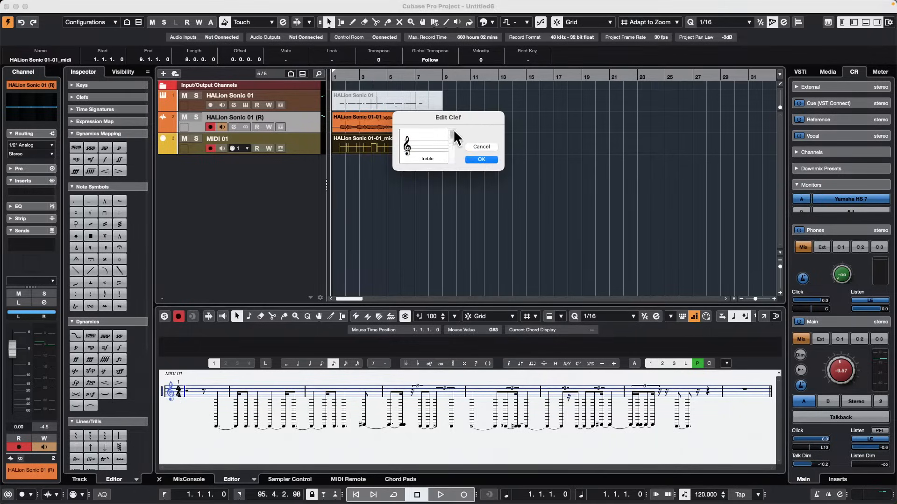
pyautogui.moveTo(450, 132); pyautogui.dragTo(451, 139)
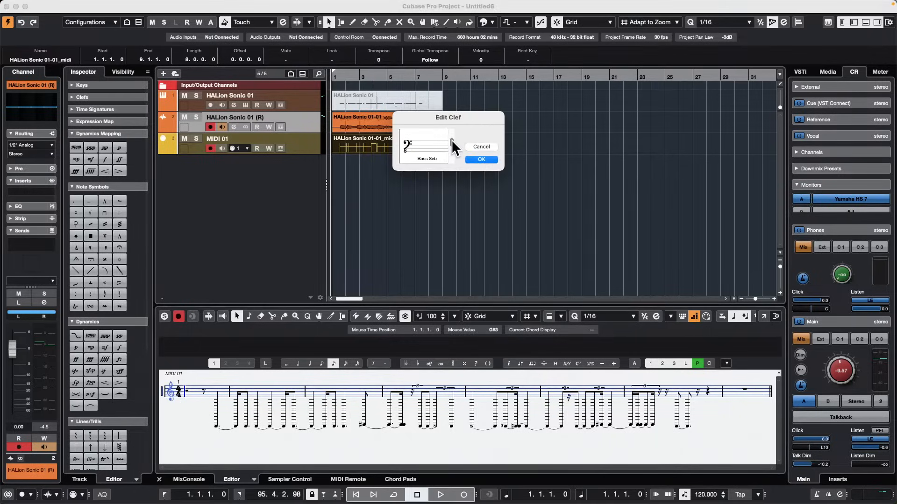
pyautogui.click(481, 159)
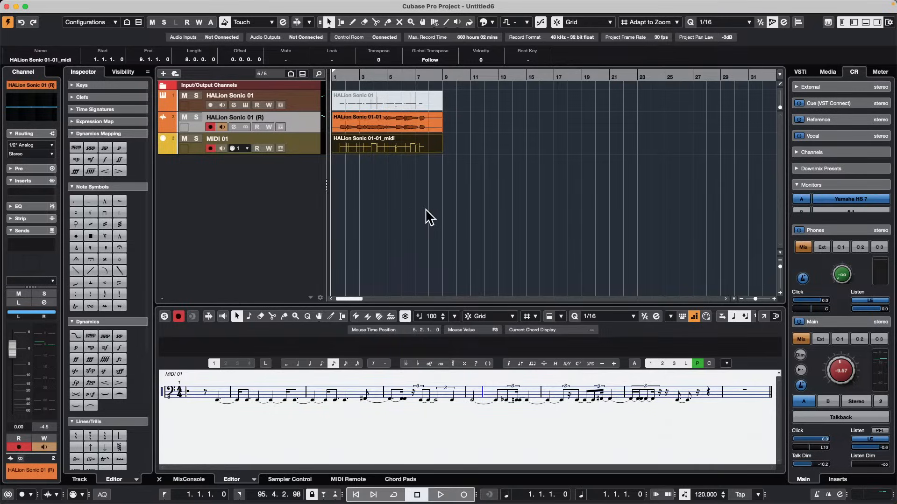
pyautogui.press('super+z')
pyautogui.press('super+z')
pyautogui.press('super+z')
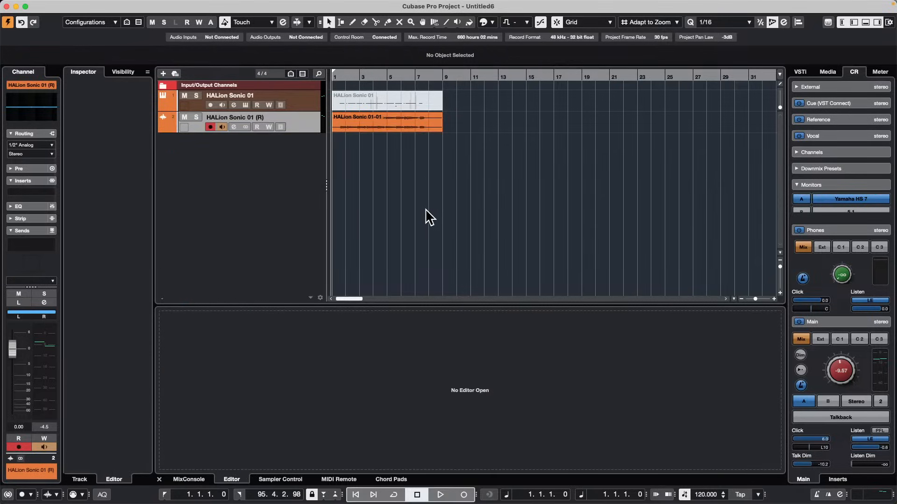
# Step: Remove the (R) track and erase the old part, then record a 15-bar part on HALion Sonic 01
pyautogui.press('super+z')
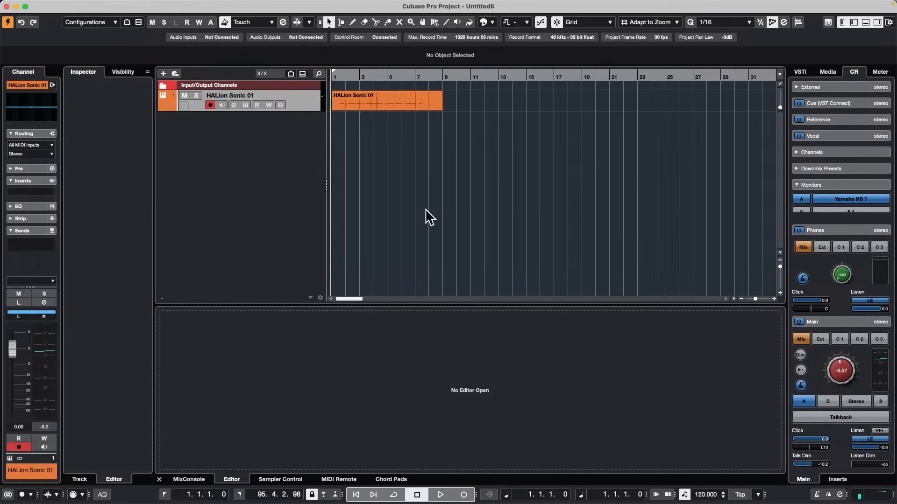
pyautogui.rightClick(369, 97)
pyautogui.click(384, 102)
pyautogui.click(386, 98)
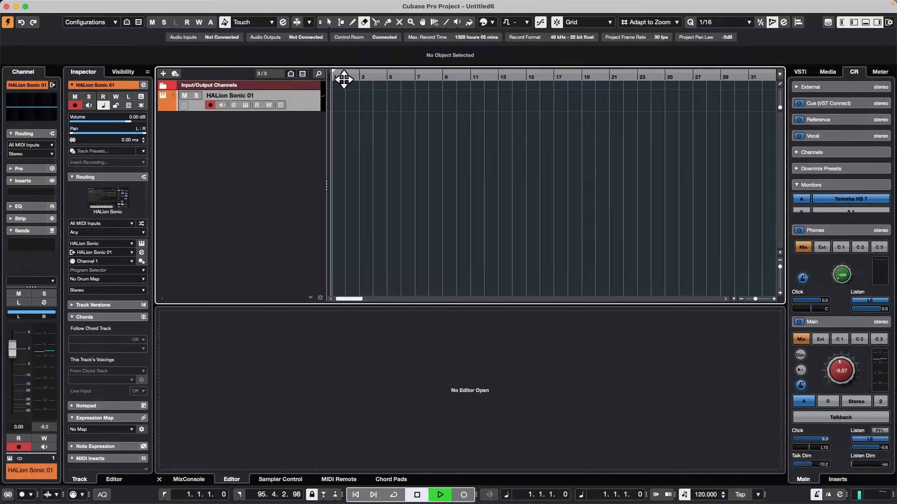
pyautogui.press('KP_Multiply')
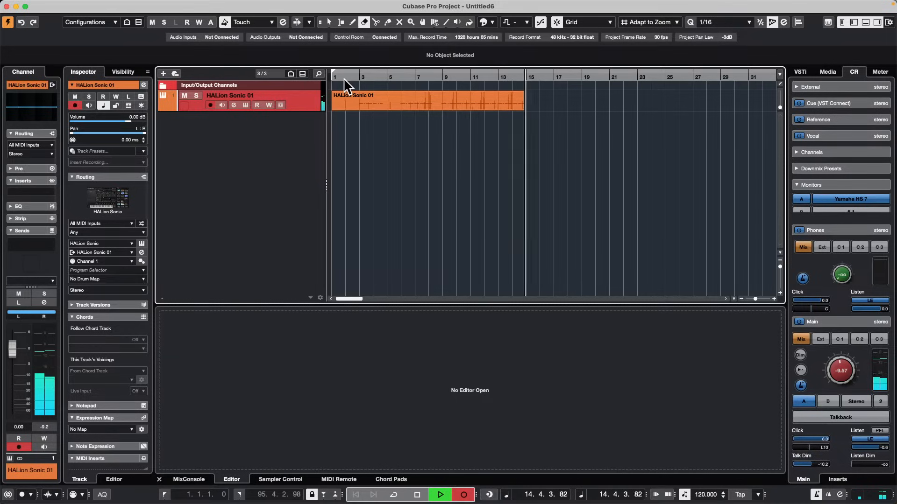
pyautogui.press('space')
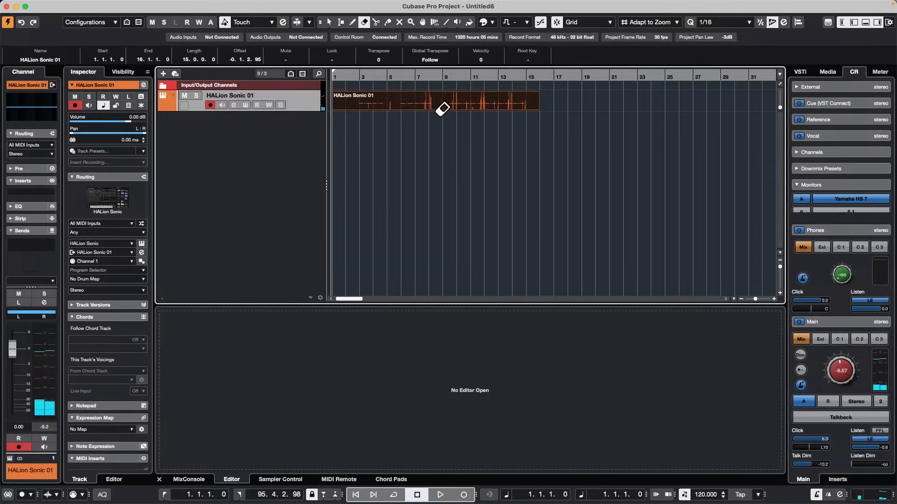
# Step: Play back the recorded part from bar 7 and select it
pyautogui.press('1')
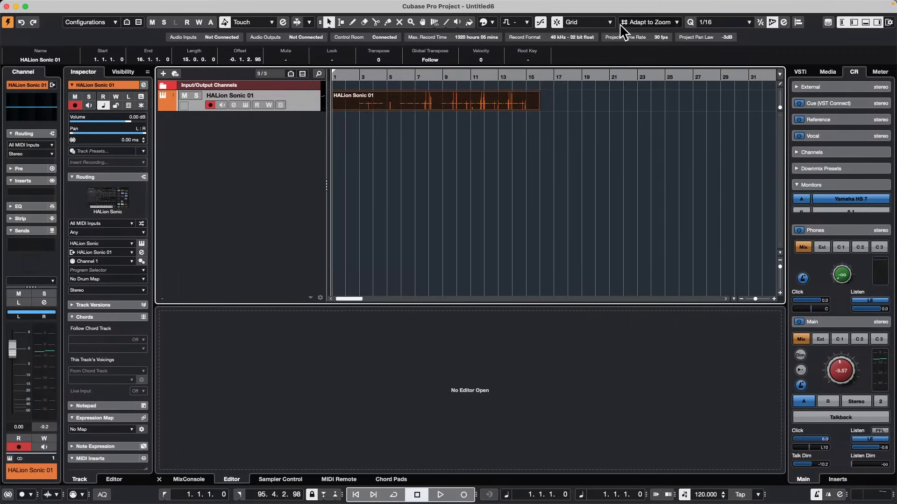
pyautogui.click(708, 22)
pyautogui.click(430, 73)
pyautogui.press('space')
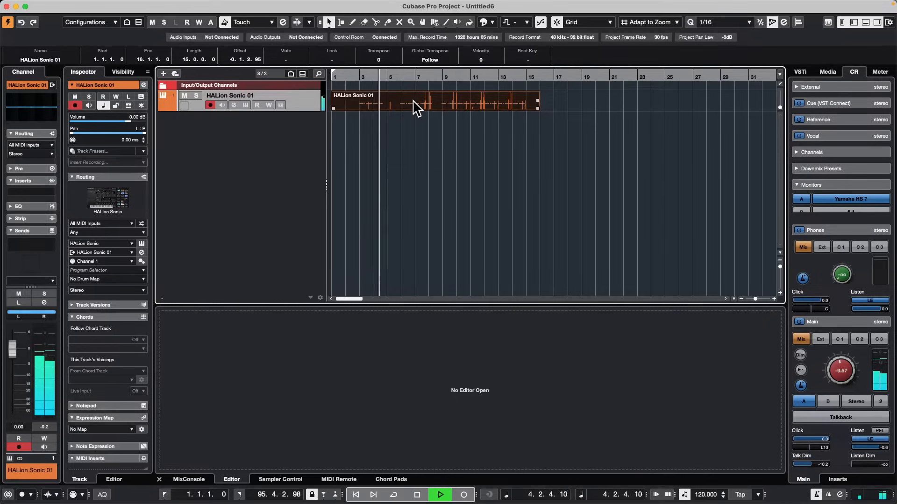
pyautogui.click(415, 75)
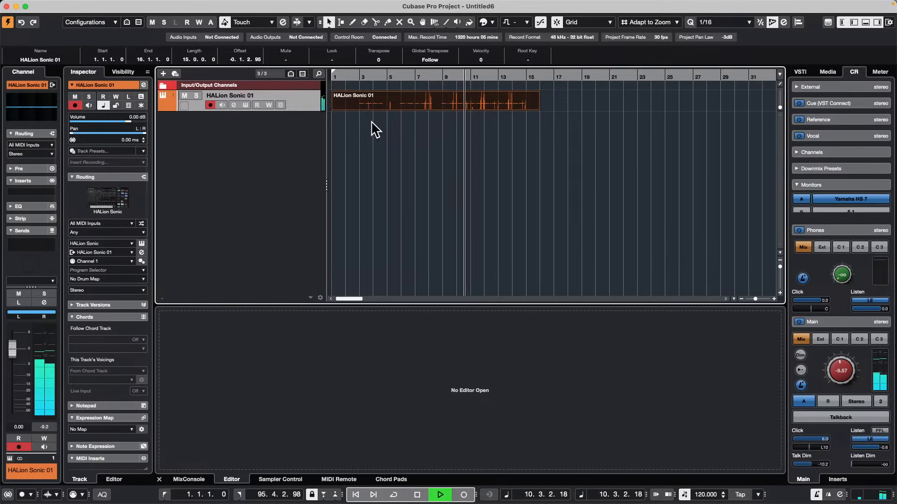
pyautogui.click(467, 106)
pyautogui.press('space')
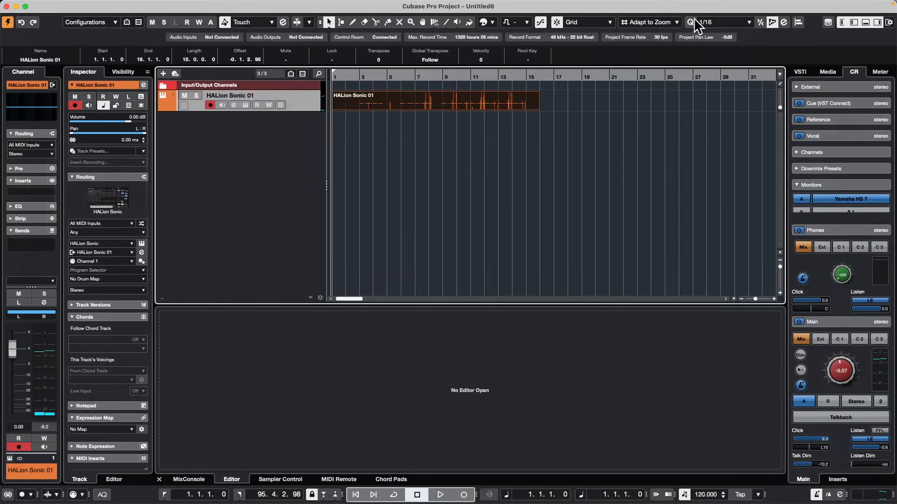
# Step: Quantize the part's notes to 1/8 in the note editor
pyautogui.click(708, 22)
pyautogui.click(736, 53)
pyautogui.doubleClick(497, 105)
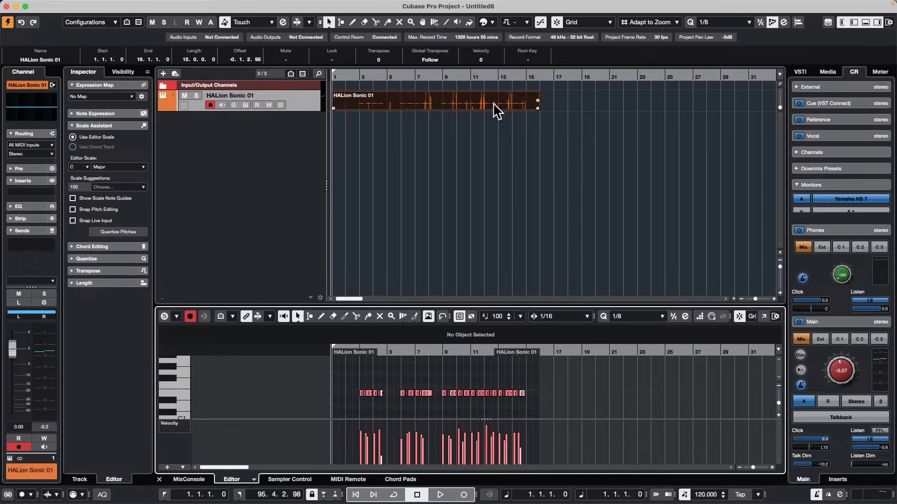
pyautogui.press('q')
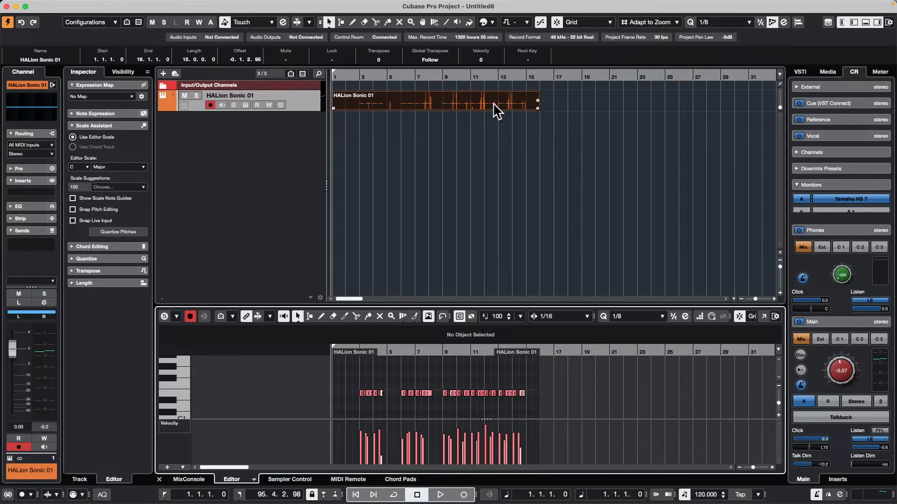
# Step: Trim the part's start to bar 10 while playing back
pyautogui.click(455, 75)
pyautogui.press('space')
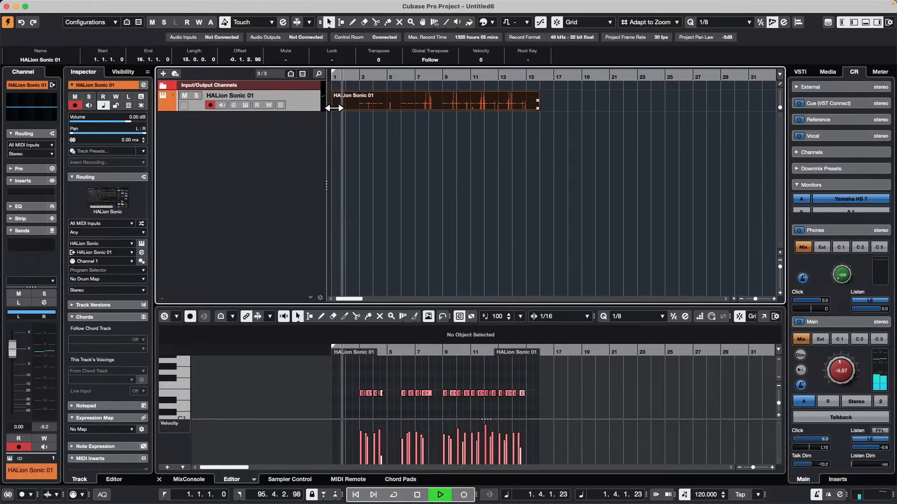
pyautogui.moveTo(334, 106); pyautogui.dragTo(459, 107)
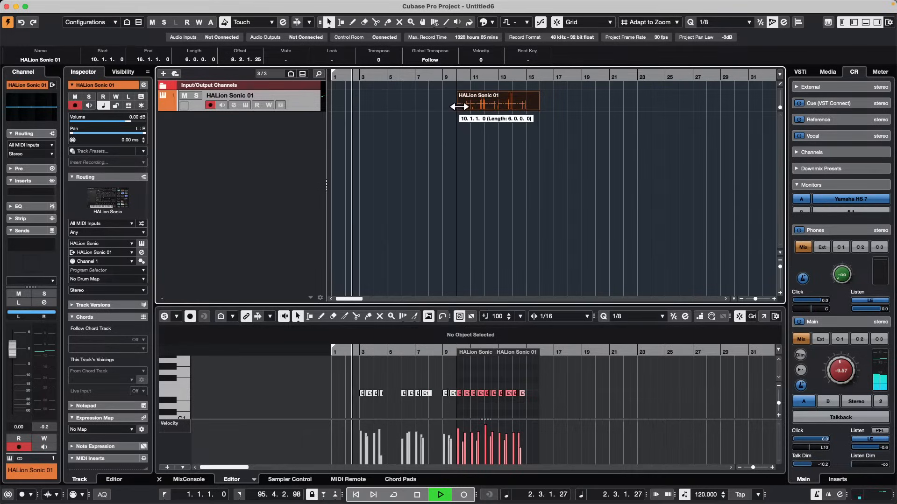
pyautogui.click(456, 75)
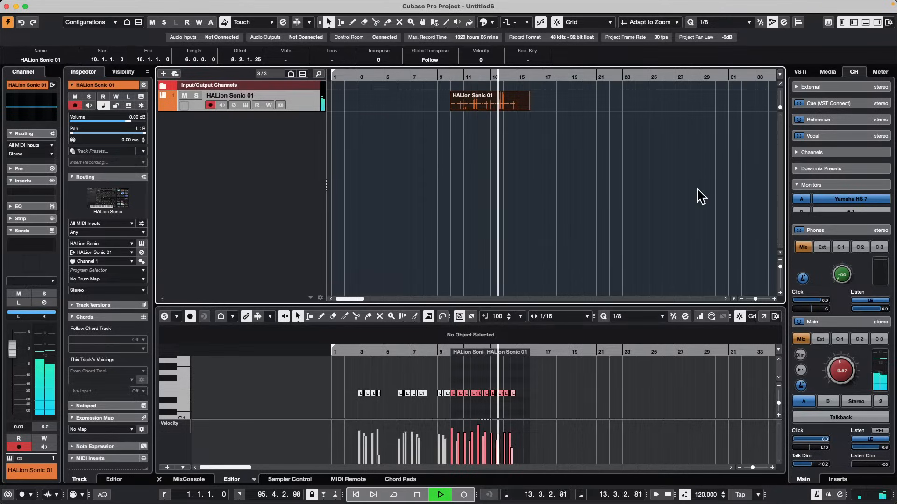
# Step: Render the HALion Sonic 01 part in place to a new audio track
pyautogui.press('space')
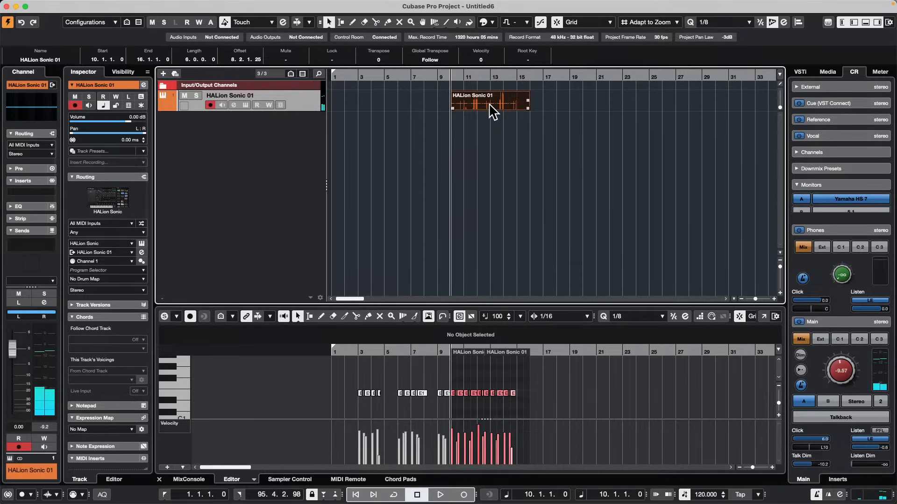
pyautogui.doubleClick(489, 104)
pyautogui.click(107, 6)
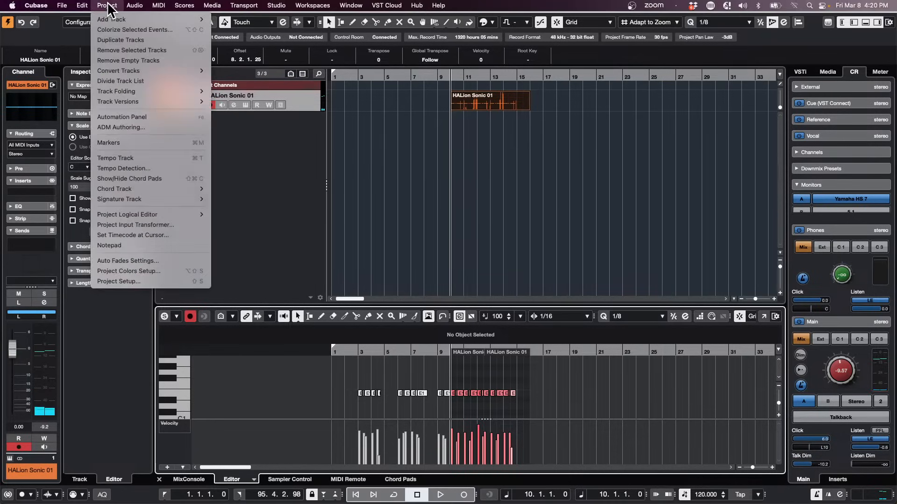
pyautogui.moveTo(115, 107)
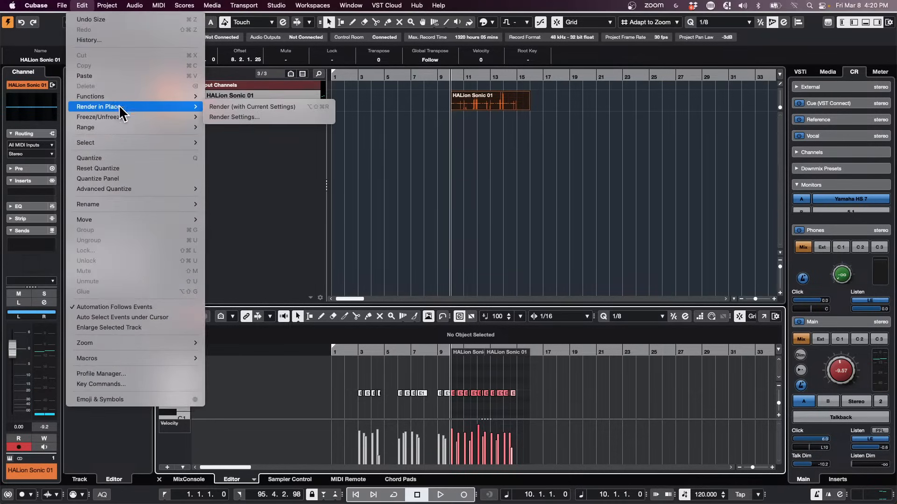
pyautogui.click(252, 107)
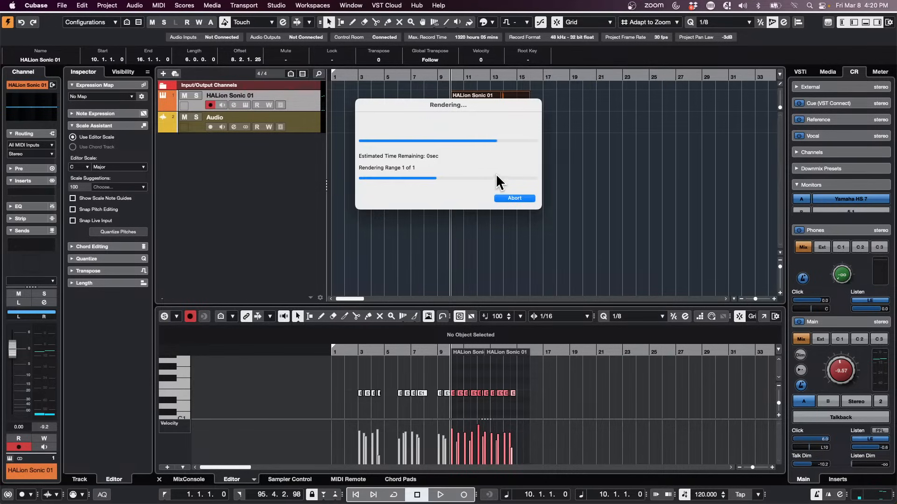
# Step: Analyse the rendered event's pitches with VariAudio and choose Extract MIDI
pyautogui.click(485, 124)
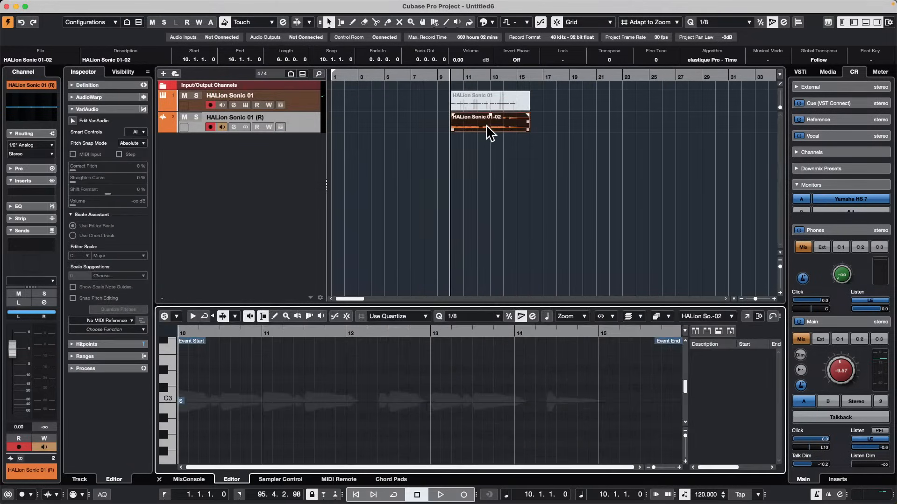
pyautogui.click(73, 120)
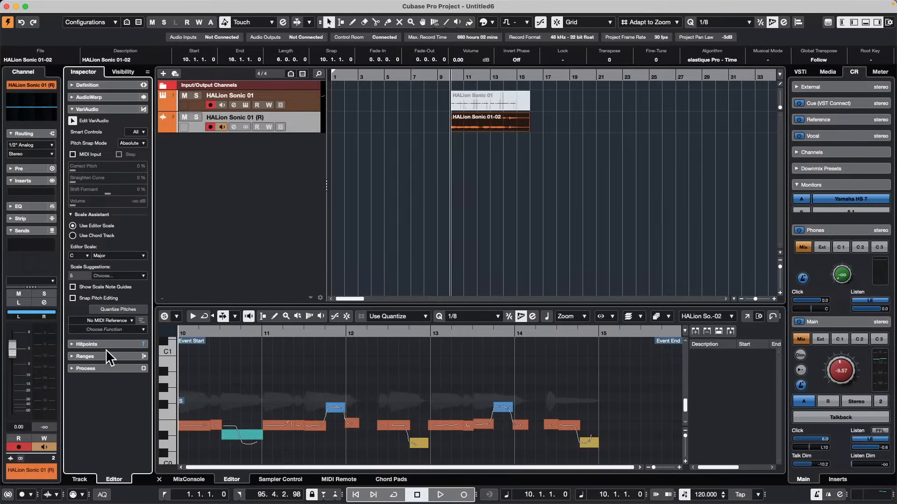
pyautogui.click(117, 321)
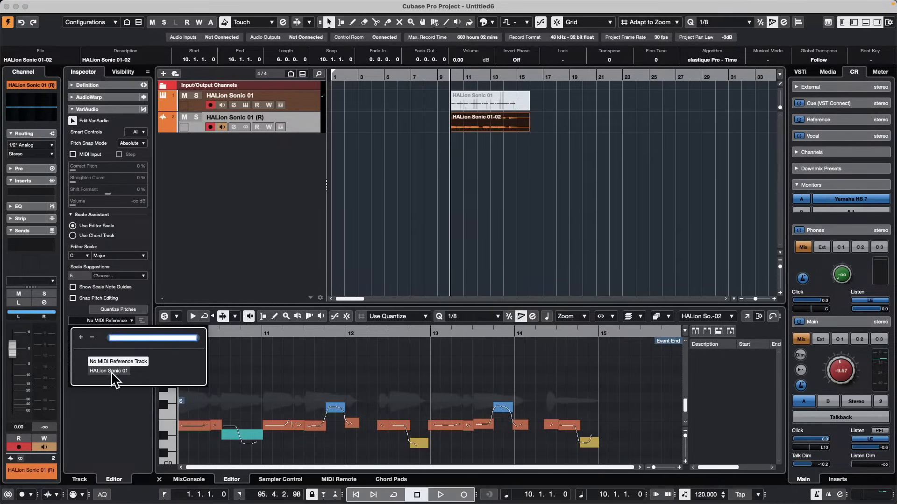
pyautogui.click(216, 270)
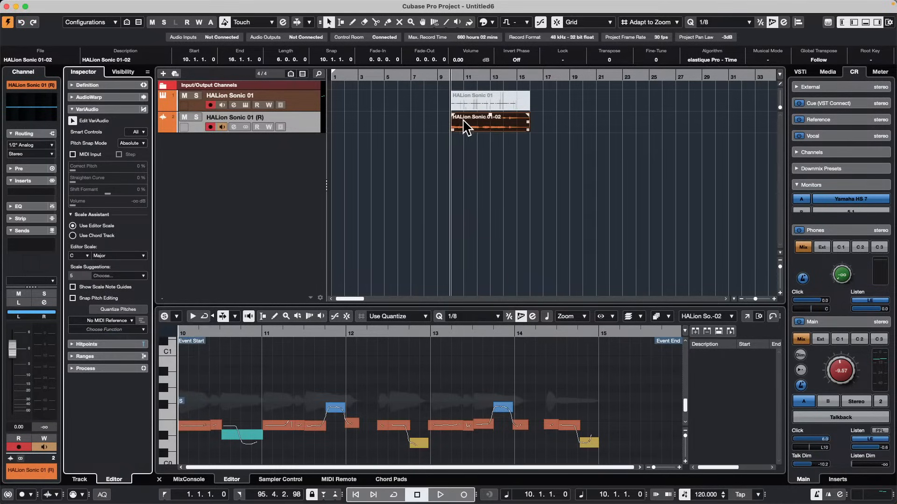
pyautogui.click(474, 131)
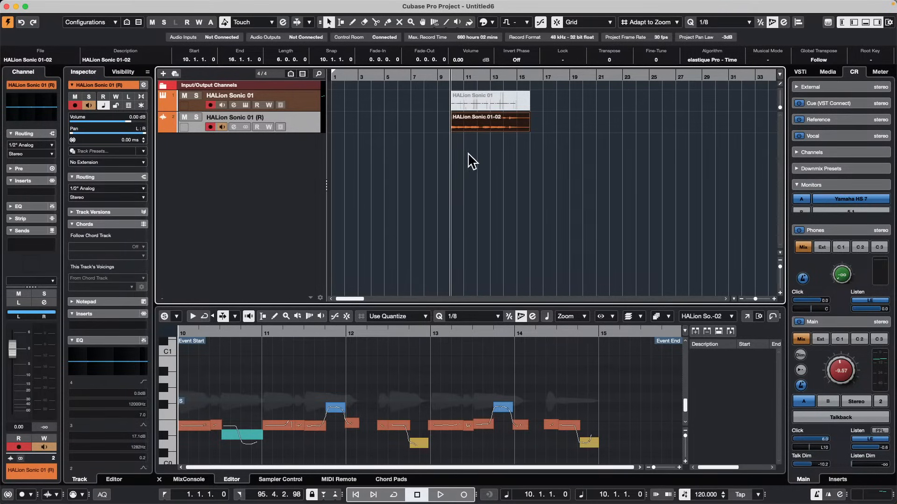
pyautogui.click(487, 122)
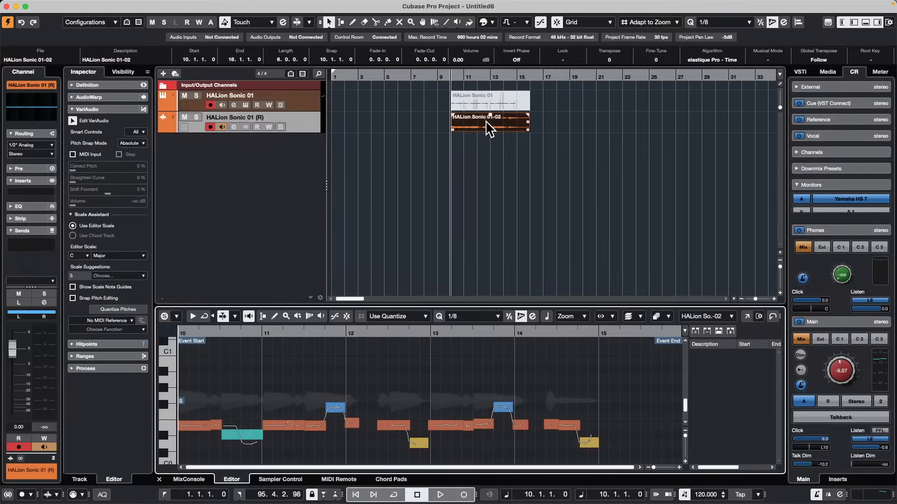
pyautogui.click(116, 329)
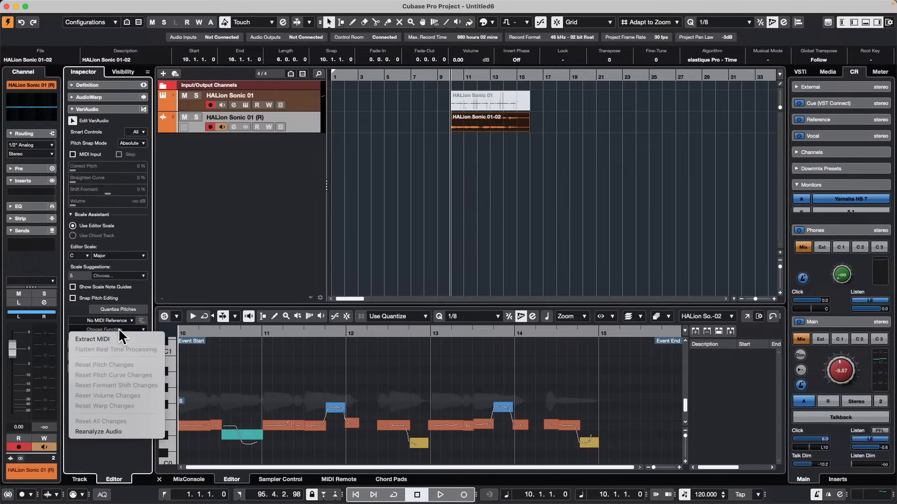
pyautogui.click(113, 339)
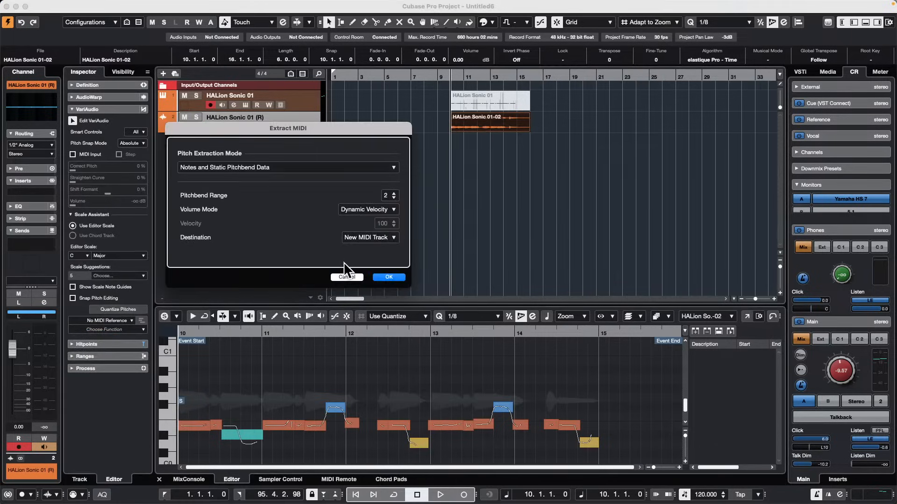
# Step: Extract MIDI to a new MIDI 01 track and give its score a Bass 8vb clef
pyautogui.click(388, 278)
pyautogui.doubleClick(495, 149)
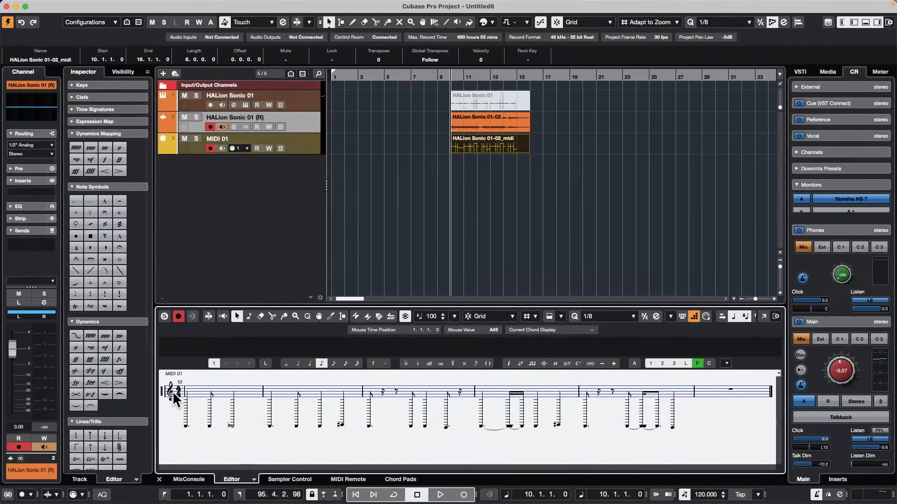
pyautogui.doubleClick(172, 391)
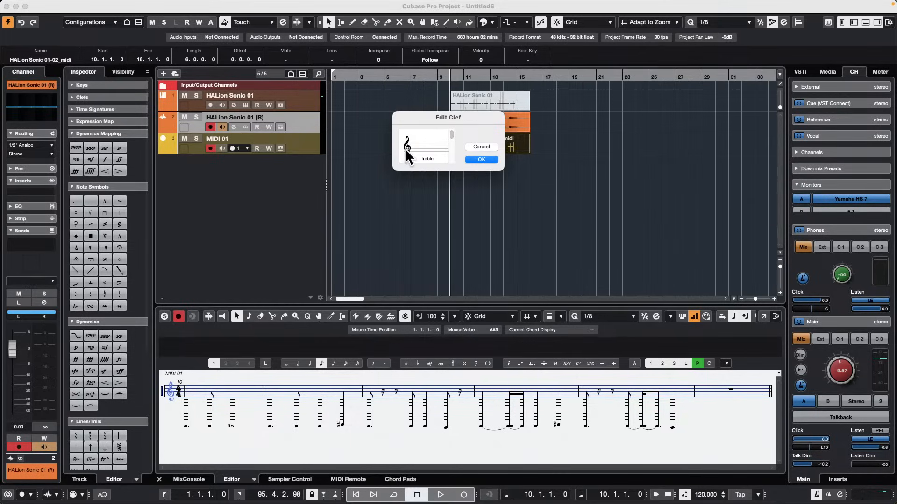
pyautogui.scroll(2, 450, 142)
pyautogui.click(483, 158)
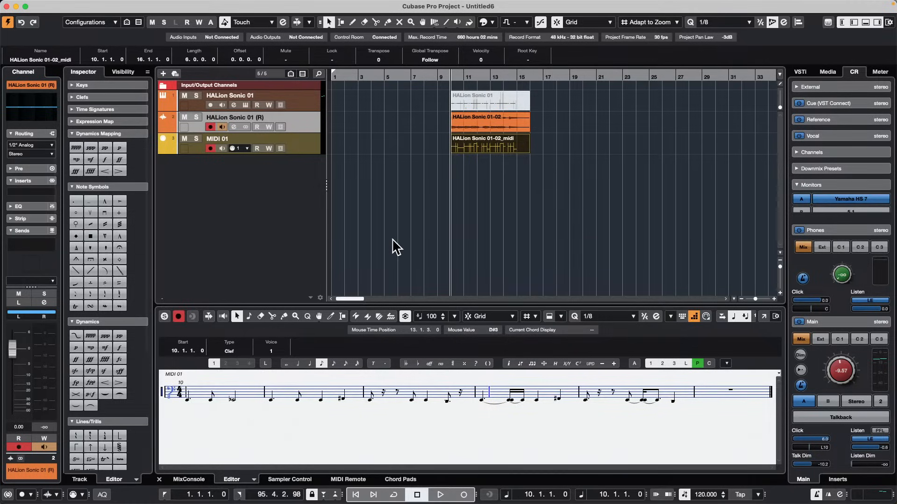
# Step: Delete the bass clef and undo away the MIDI 01 track with its extracted part
pyautogui.press('Delete')
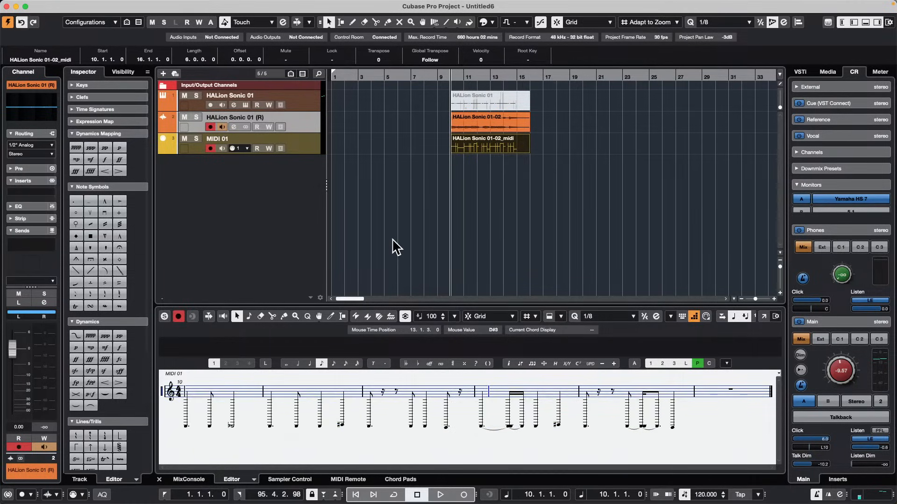
pyautogui.press('super+z')
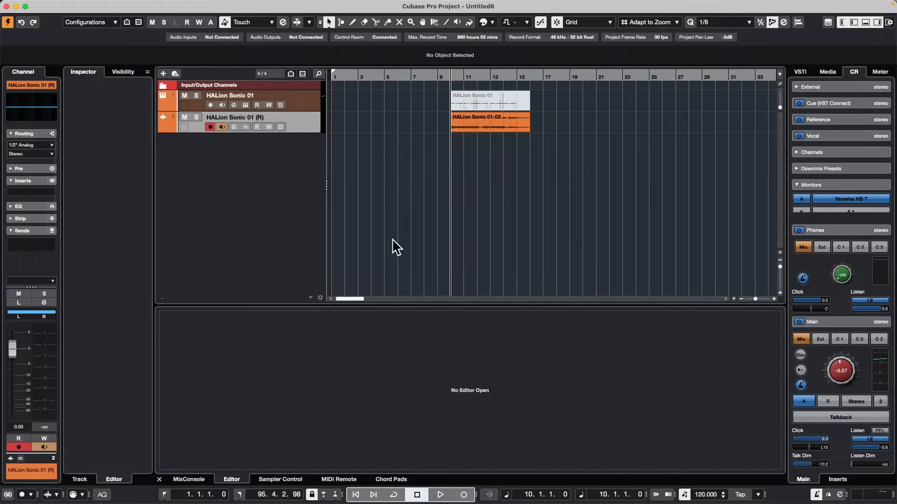
# Step: Open be someone.cpr from Recent Projects and activate it
pyautogui.moveTo(190, 3)
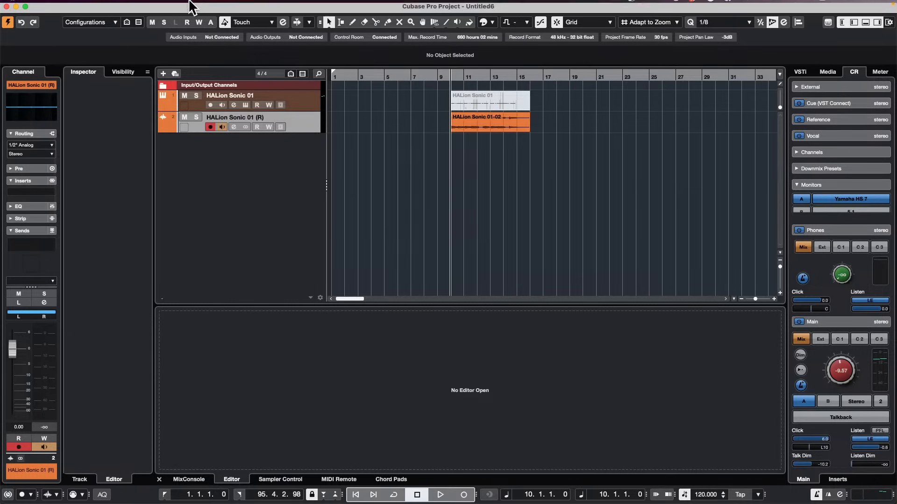
pyautogui.click(62, 6)
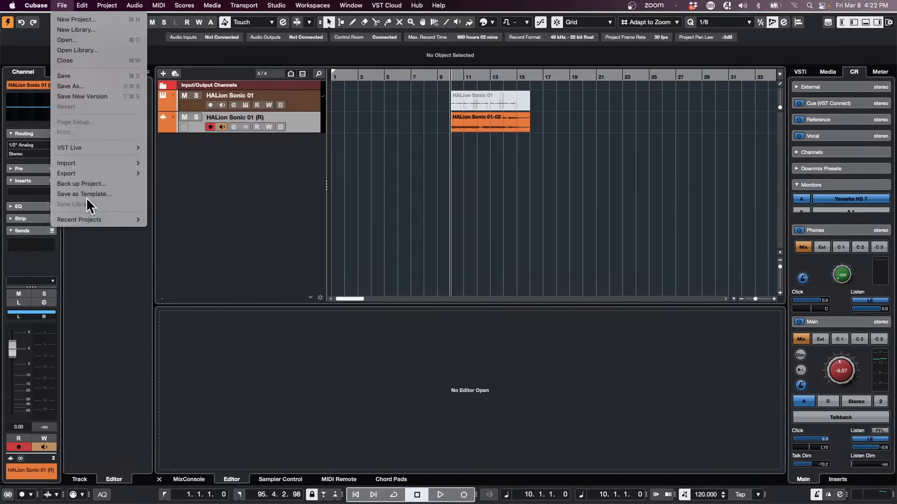
pyautogui.moveTo(89, 219)
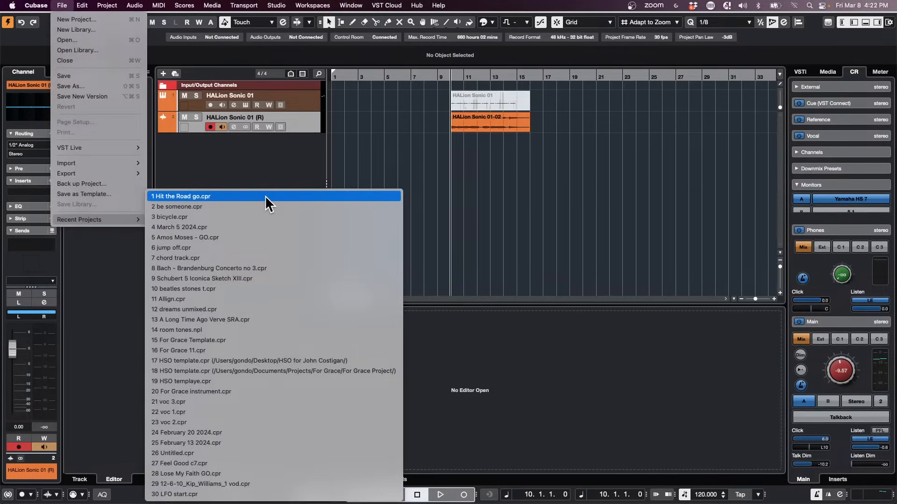
pyautogui.click(260, 206)
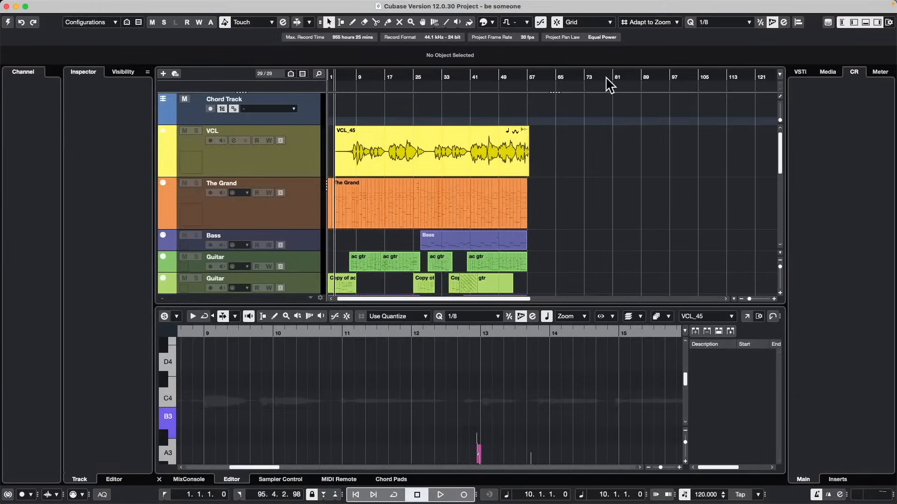
pyautogui.click(352, 77)
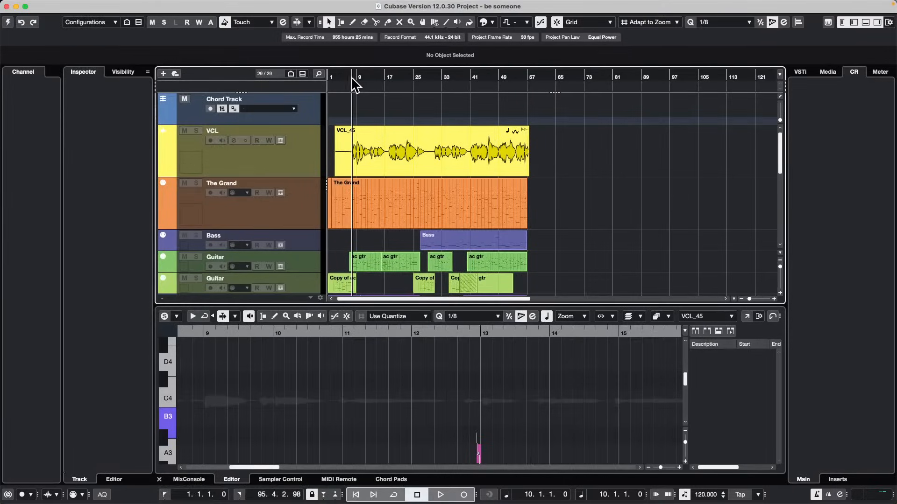
pyautogui.click(8, 22)
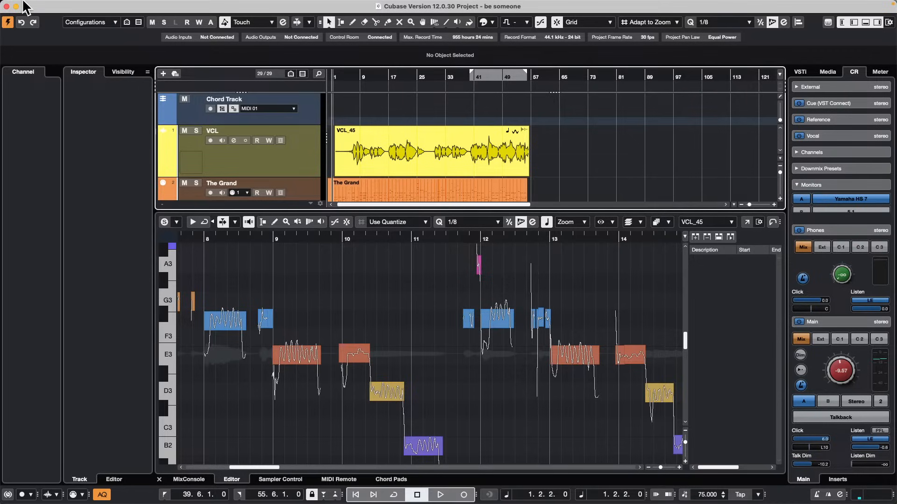
# Step: Browse to Projects > Uminvited C8 and open UNINVITED G ONDO XII.cpr
pyautogui.click(62, 6)
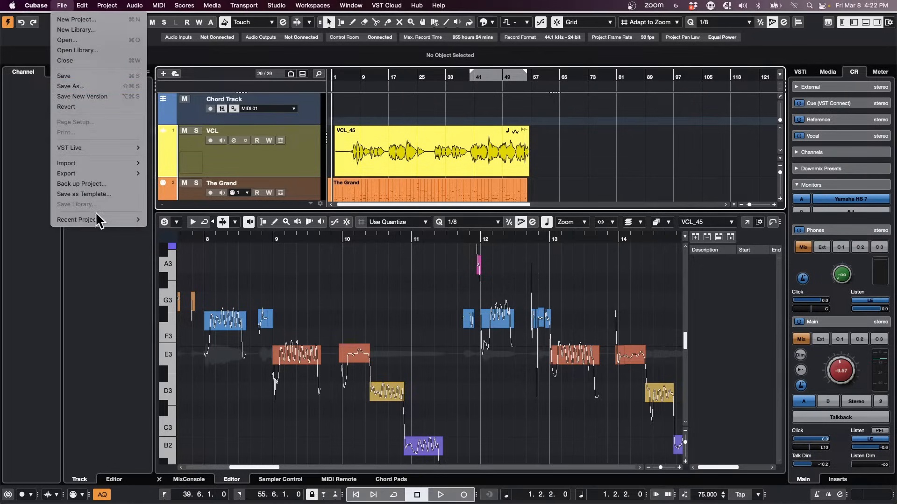
pyautogui.click(67, 40)
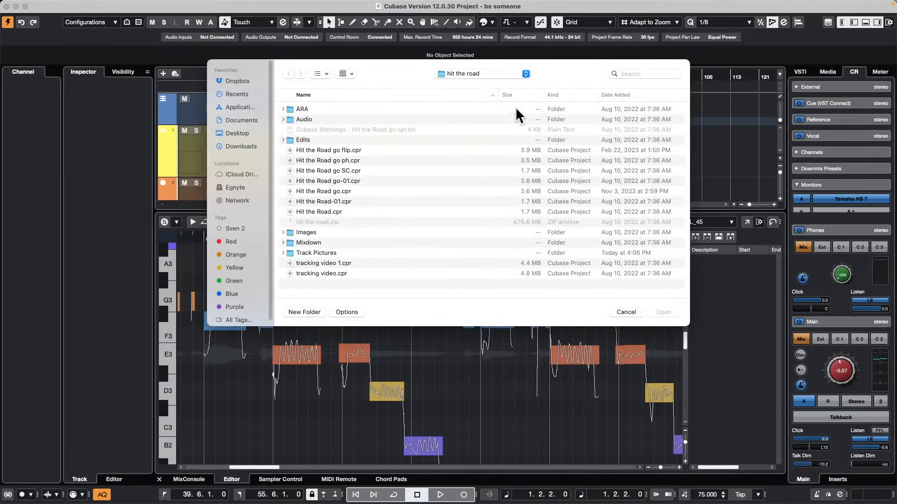
pyautogui.click(464, 75)
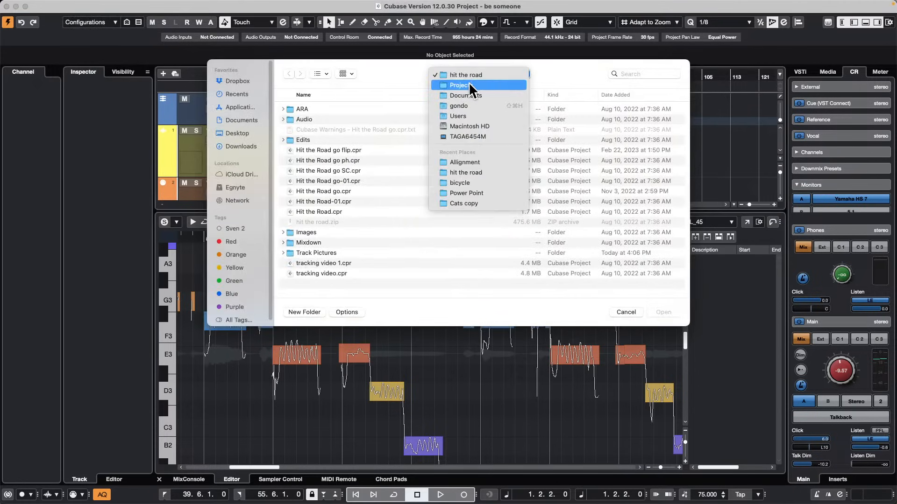
pyautogui.click(468, 83)
pyautogui.scroll(-20, 334, 186)
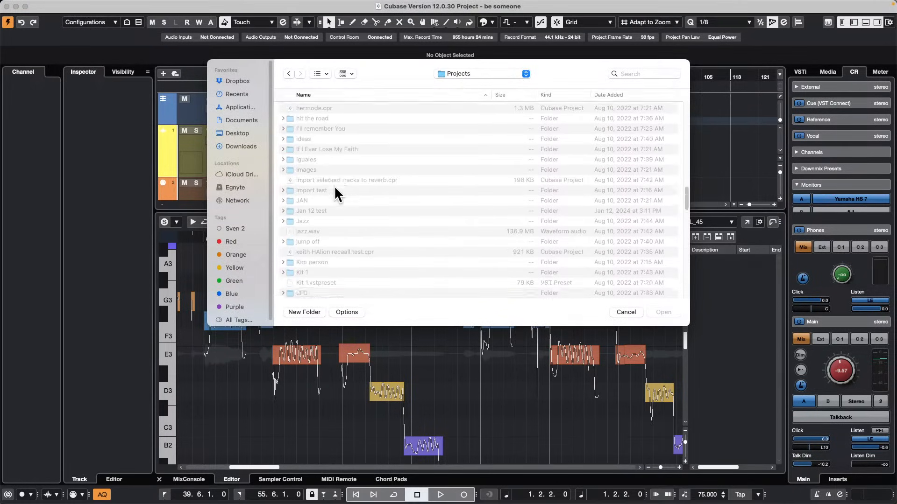
pyautogui.scroll(-20, 339, 186)
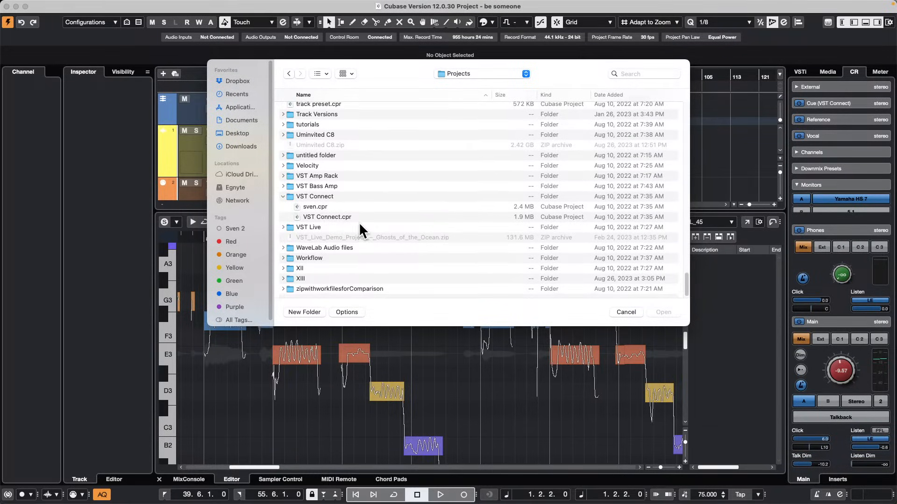
pyautogui.doubleClick(312, 133)
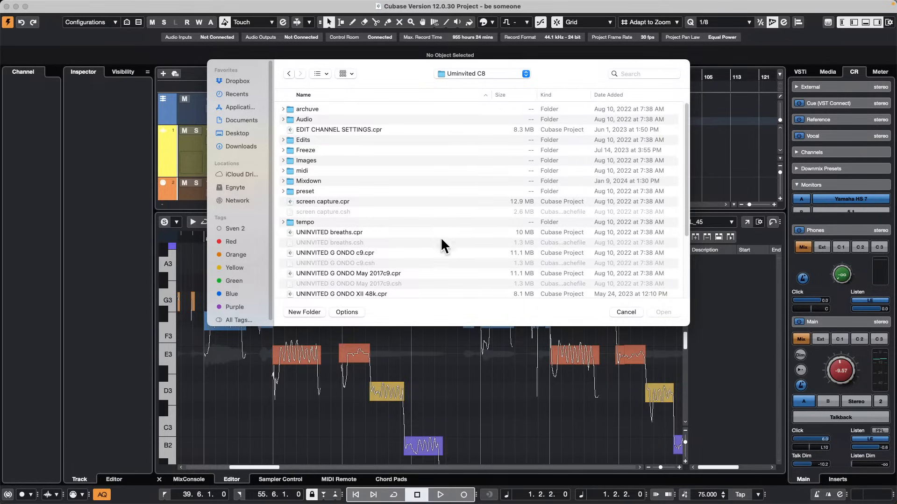
pyautogui.scroll(-2, 435, 247)
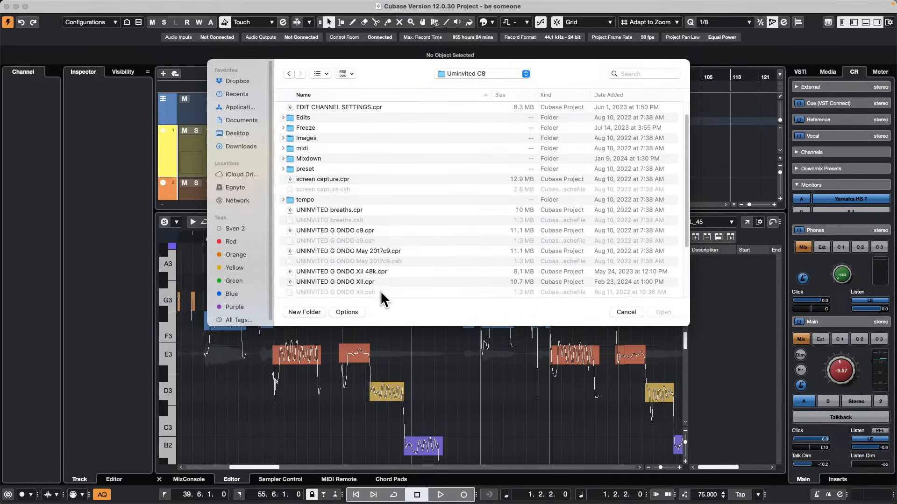
pyautogui.doubleClick(352, 280)
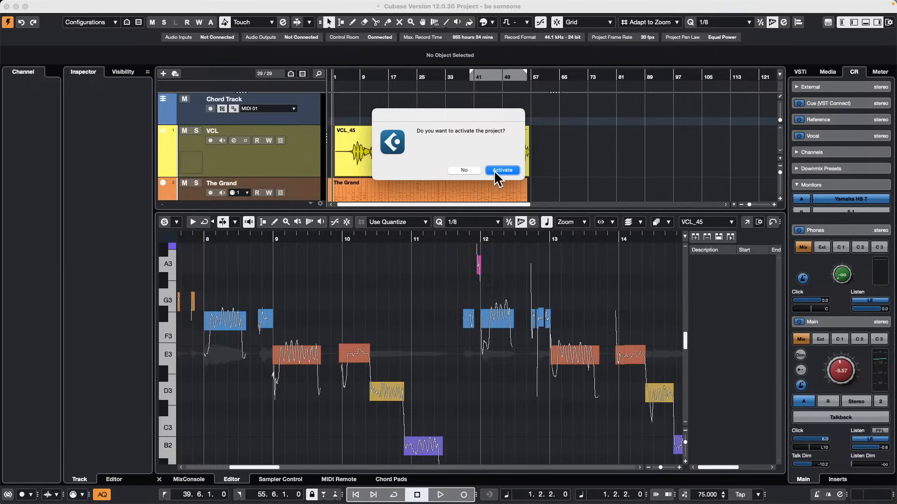
# Step: Activate the project, play from about bar 6, and set the monitoring level to -7.79
pyautogui.click(509, 170)
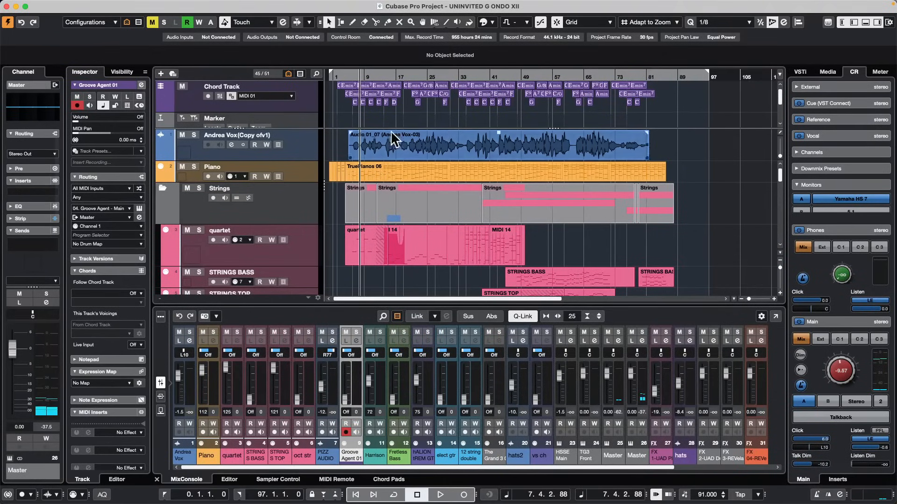
pyautogui.click(352, 77)
pyautogui.press('space')
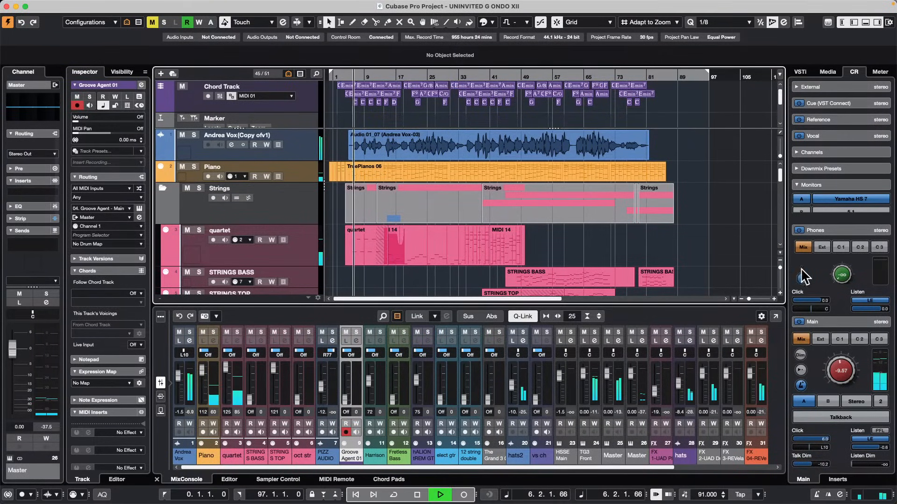
pyautogui.moveTo(851, 370); pyautogui.dragTo(850, 366)
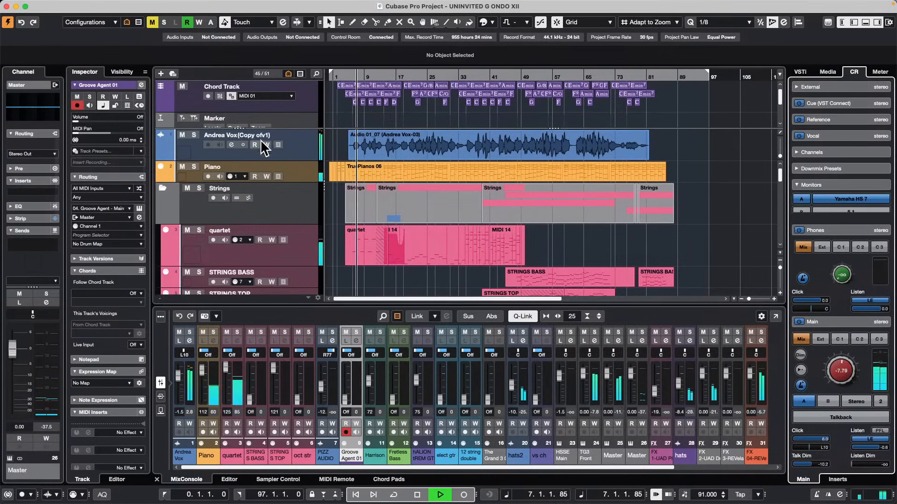
# Step: Set Andrea Vox's FX 04-REVerence send to -6.02, then toggle the send off and on
pyautogui.click(294, 147)
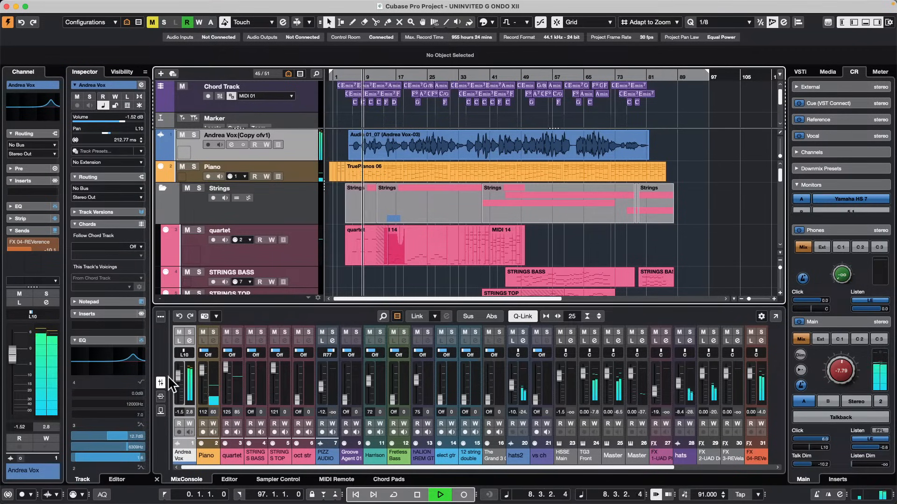
pyautogui.scroll(-5, 80, 391)
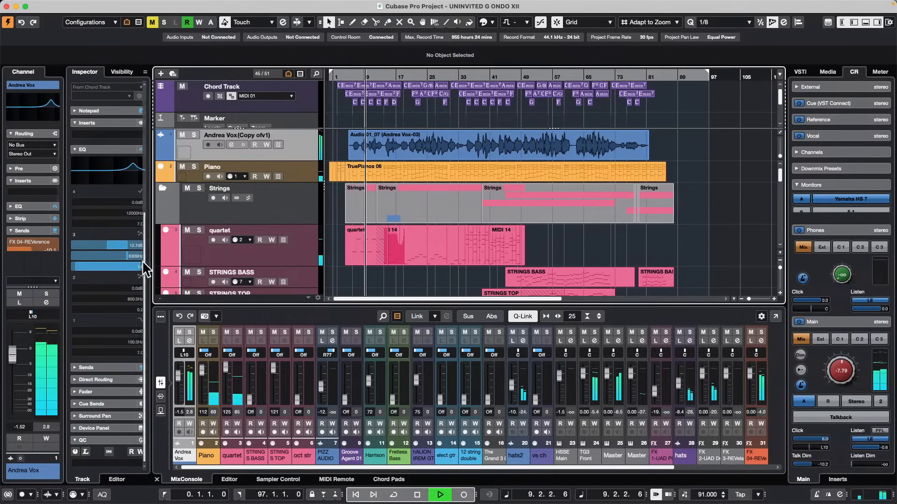
pyautogui.scroll(5, 102, 156)
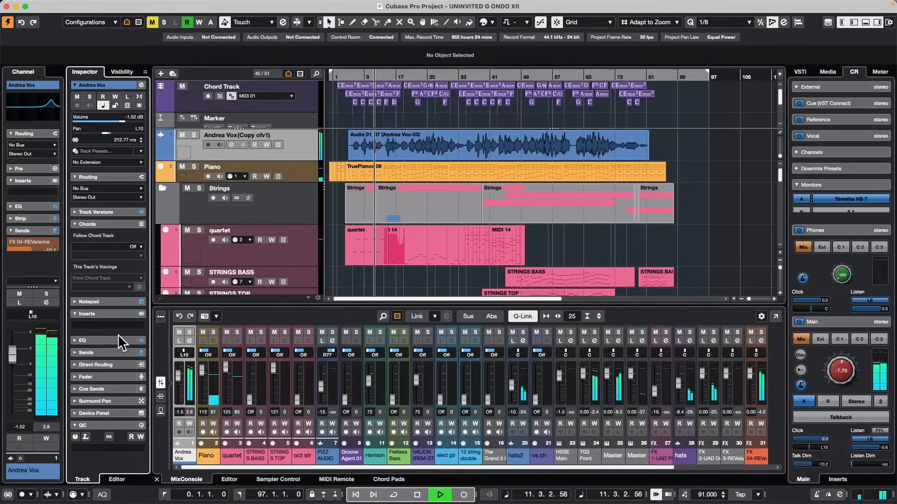
pyautogui.click(116, 352)
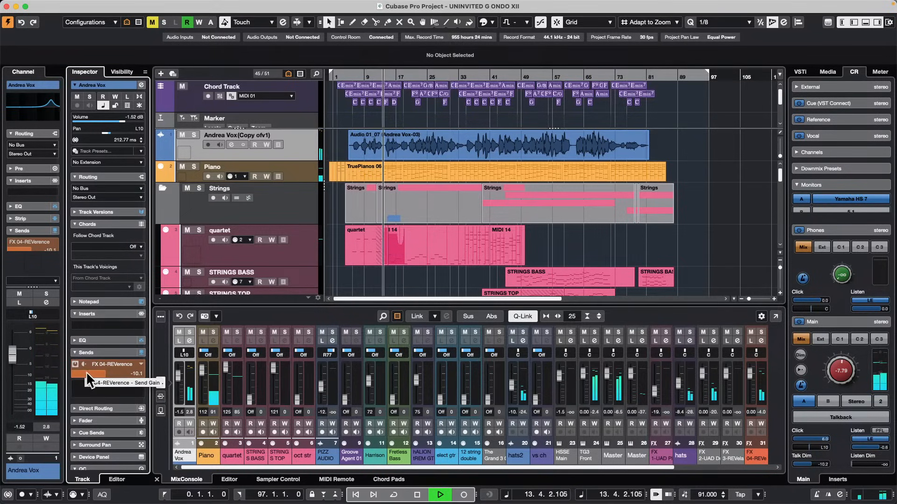
pyautogui.scroll(4, 87, 372)
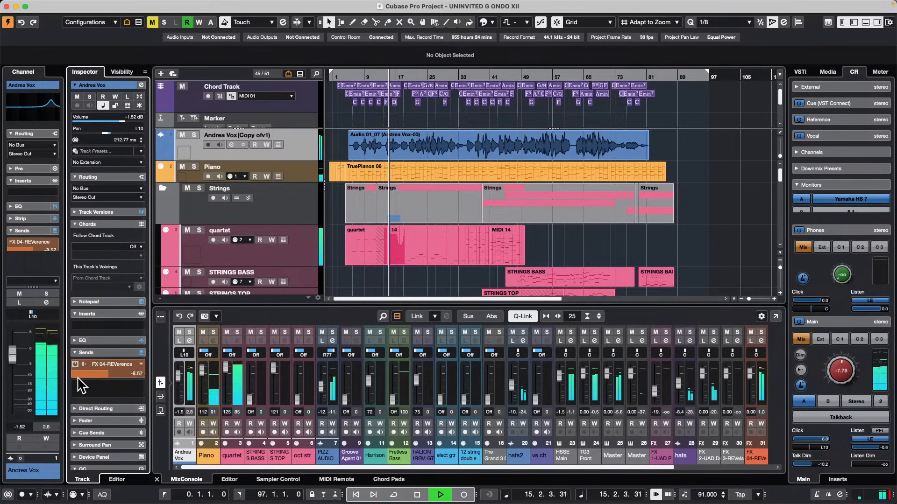
pyautogui.scroll(-5, 76, 374)
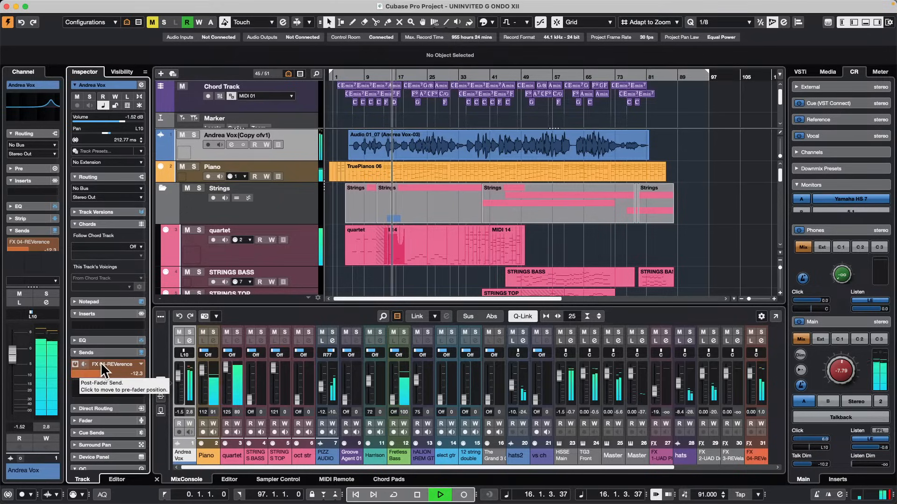
pyautogui.scroll(5, 103, 369)
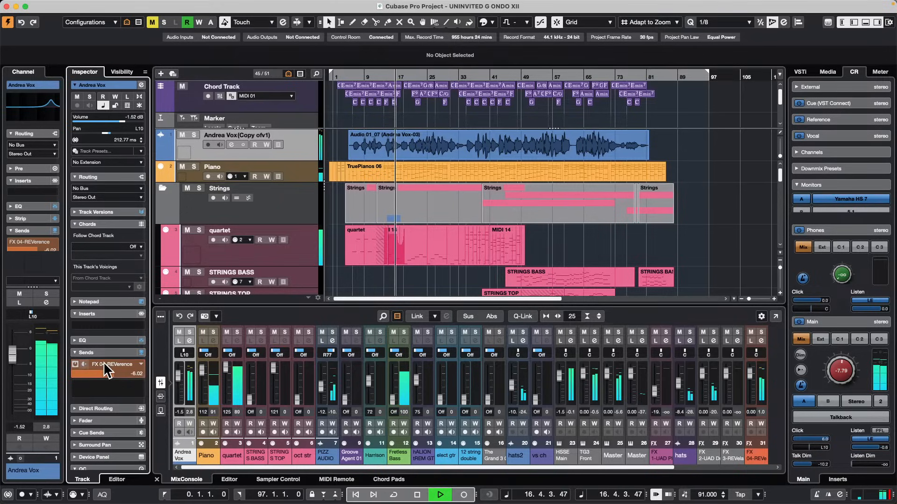
pyautogui.press('space')
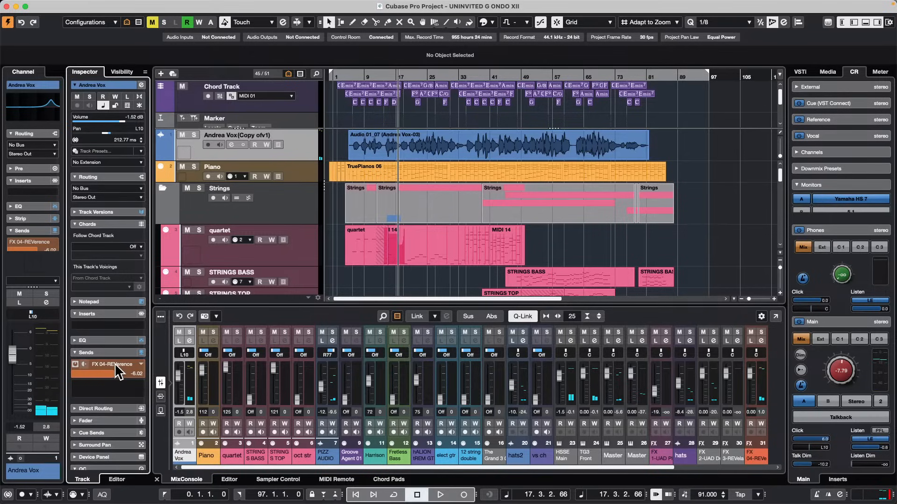
pyautogui.click(76, 364)
pyautogui.click(76, 363)
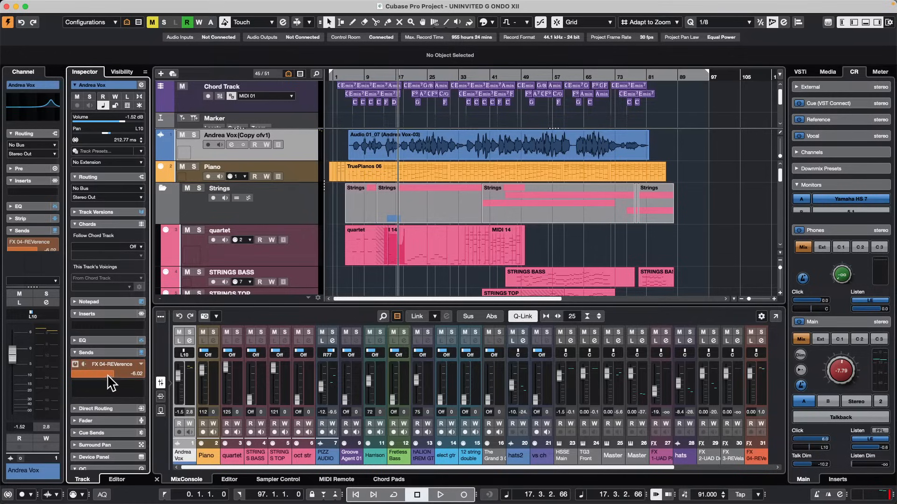
# Step: Keep FX 04-REVerence as the vocal send's destination
pyautogui.click(141, 365)
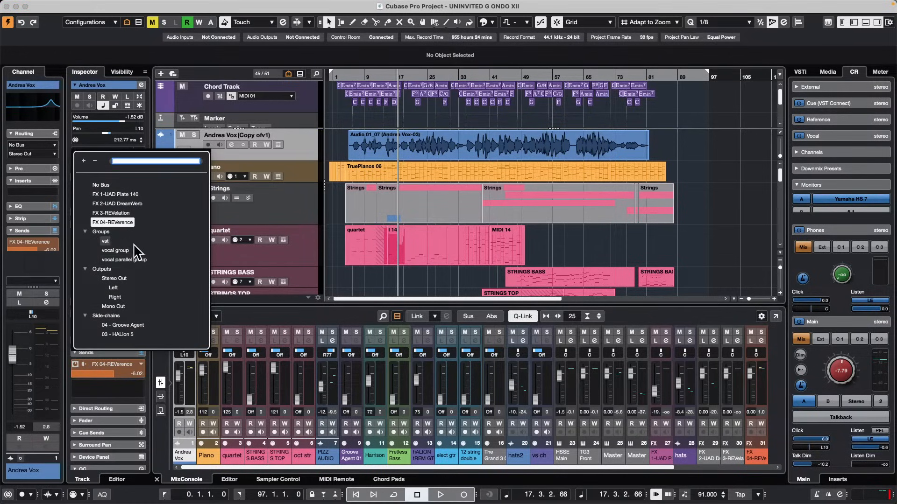
pyautogui.click(121, 223)
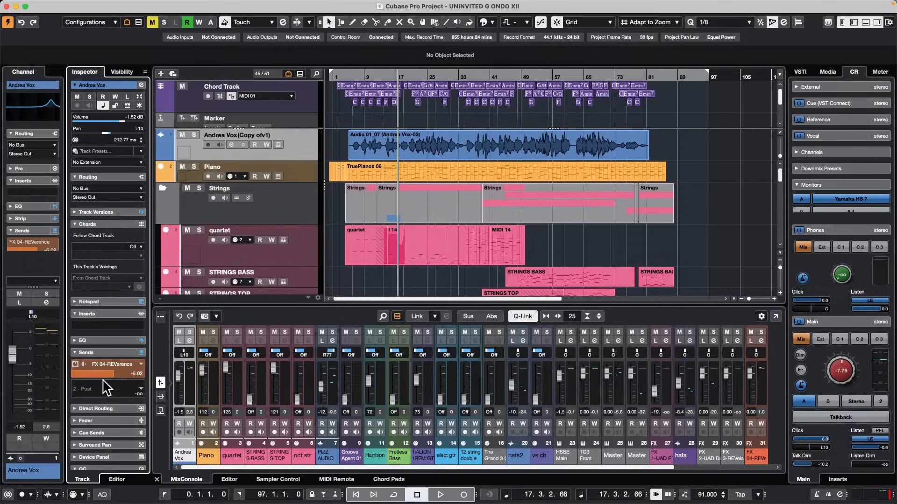
pyautogui.scroll(-10, 231, 256)
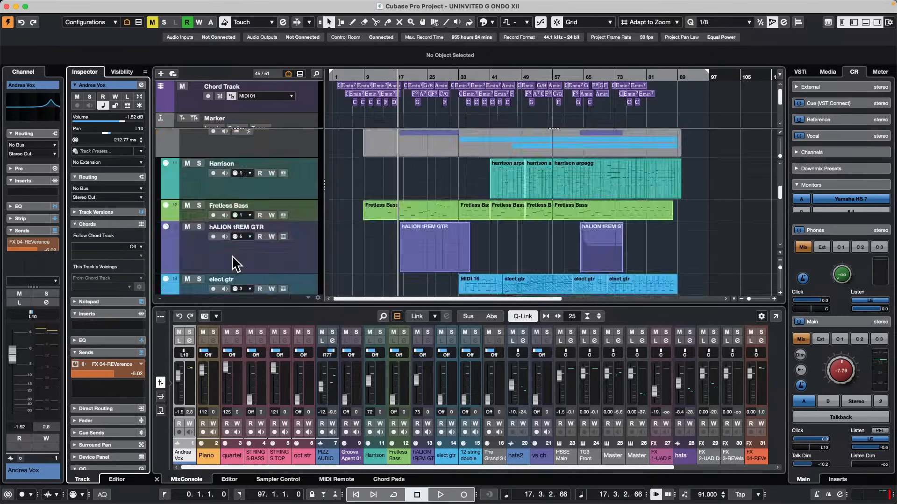
pyautogui.scroll(-5, 232, 257)
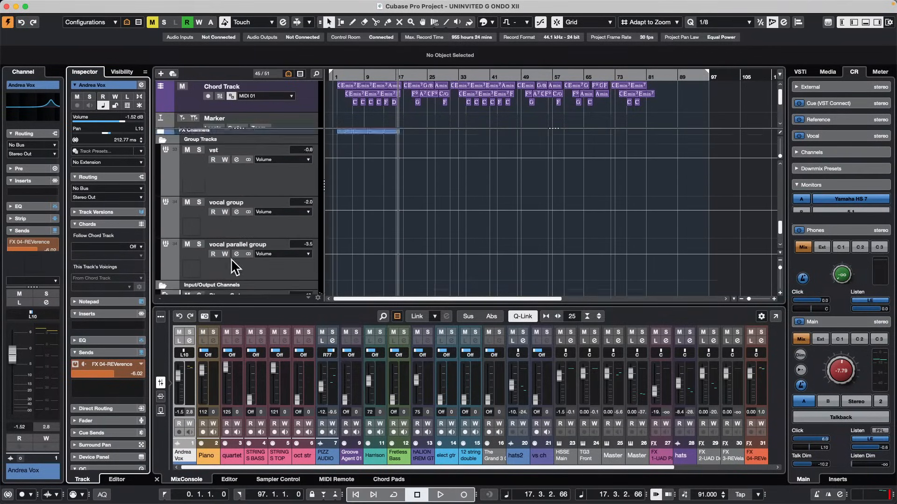
pyautogui.scroll(-2, 234, 267)
pyautogui.scroll(4, 232, 267)
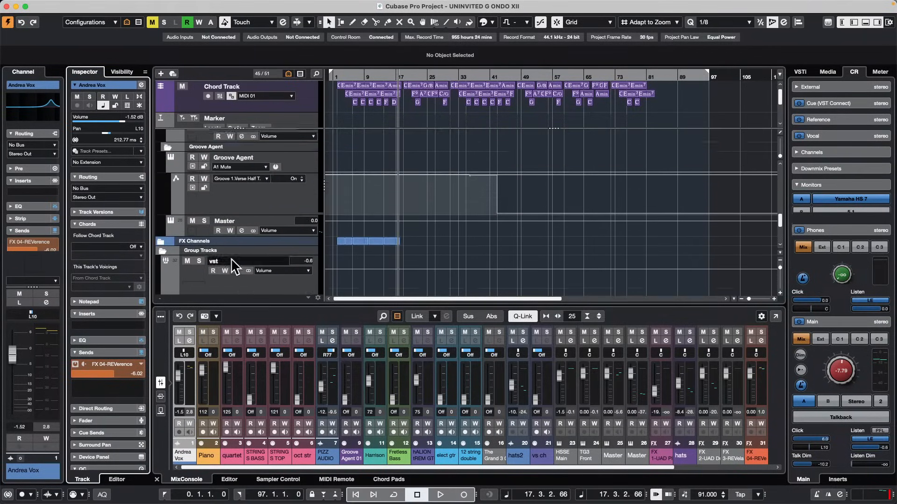
pyautogui.scroll(6, 230, 259)
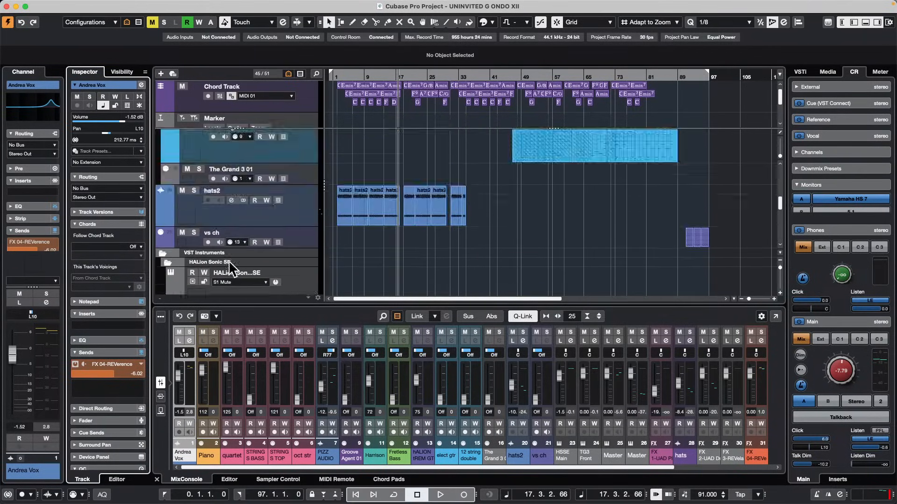
# Step: Search the track list for 'rever' and jump to the FX 04-REVerence channel
pyautogui.click(316, 74)
pyautogui.write('rever')
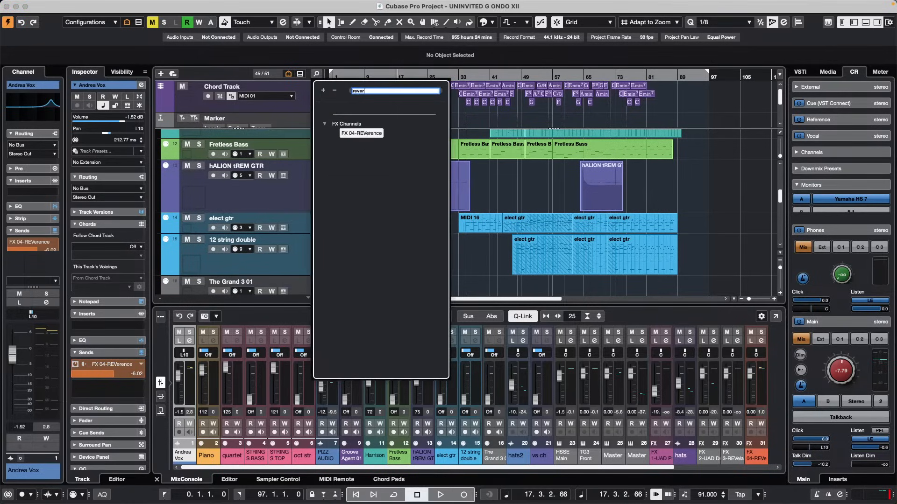
pyautogui.click(363, 133)
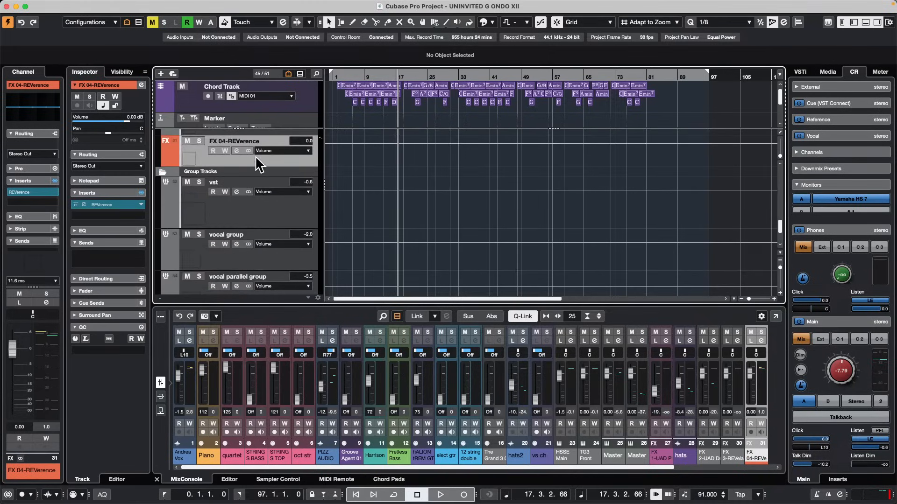
# Step: Open the REVerence plugin on the reverb channel and start playback
pyautogui.click(236, 150)
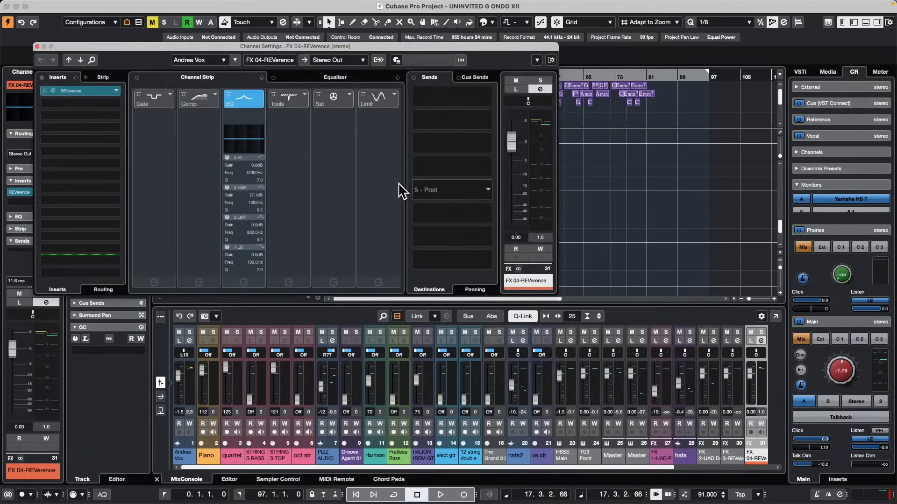
pyautogui.click(89, 92)
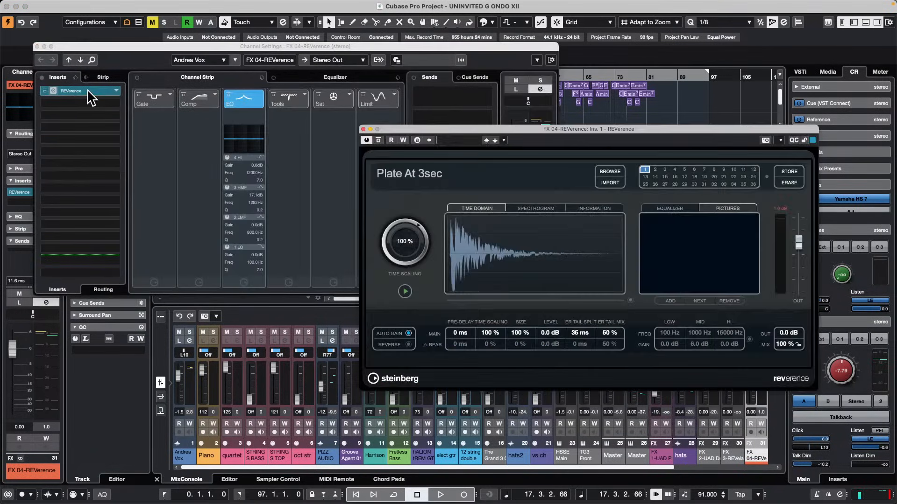
pyautogui.press('space')
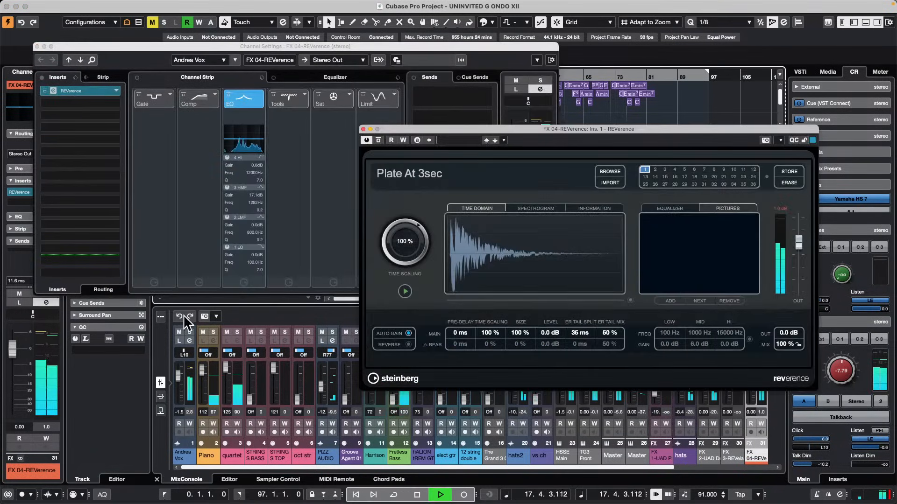
# Step: Reverse the Plate At 3sec impulse, stop playback, and open the REVerence preset browser
pyautogui.click(38, 46)
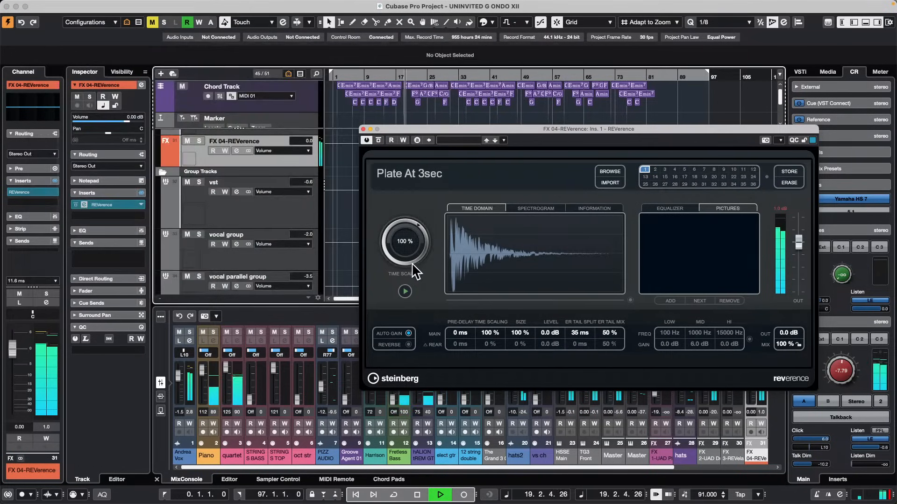
pyautogui.click(408, 344)
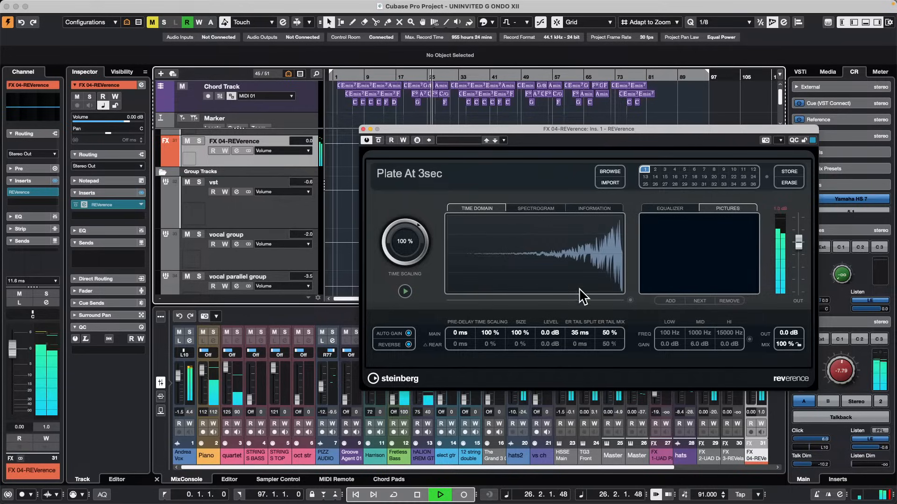
pyautogui.press('space')
pyautogui.click(617, 175)
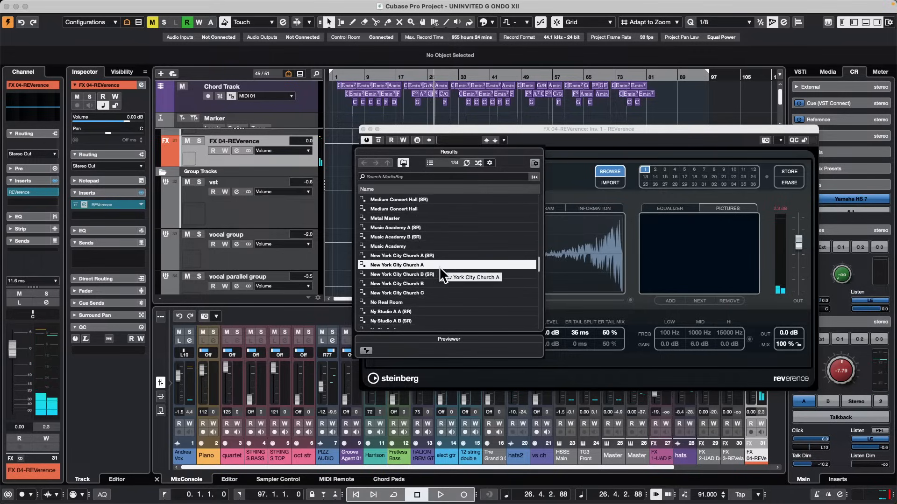
# Step: Load the Plate At 2sec impulse (2.077 s) from the browser list and play it
pyautogui.scroll(-15, 442, 276)
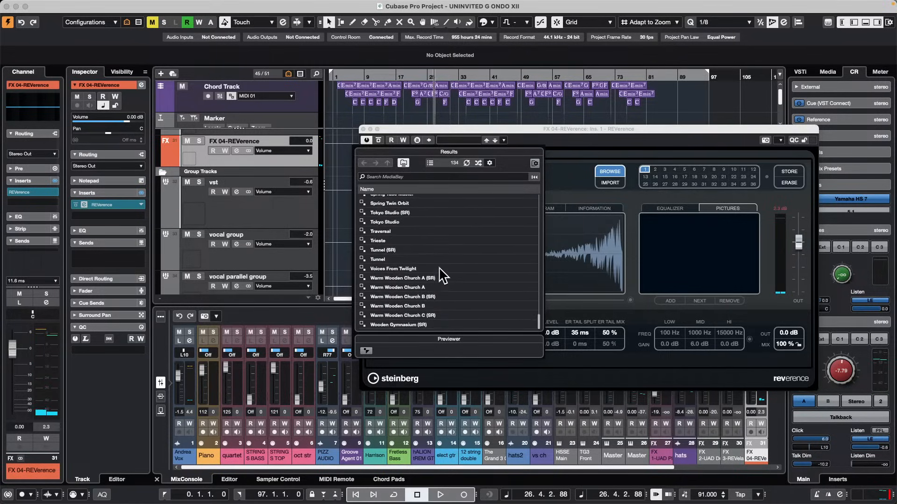
pyautogui.scroll(1, 441, 276)
pyautogui.scroll(15, 441, 276)
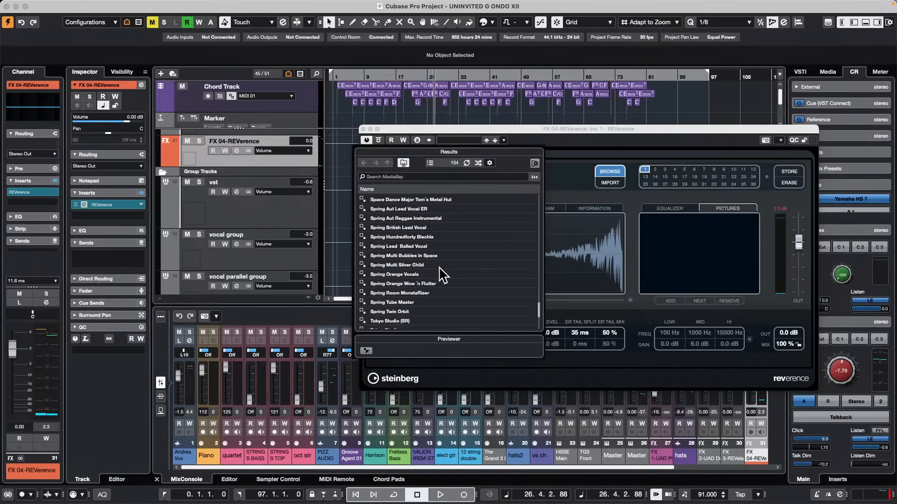
pyautogui.scroll(2, 441, 275)
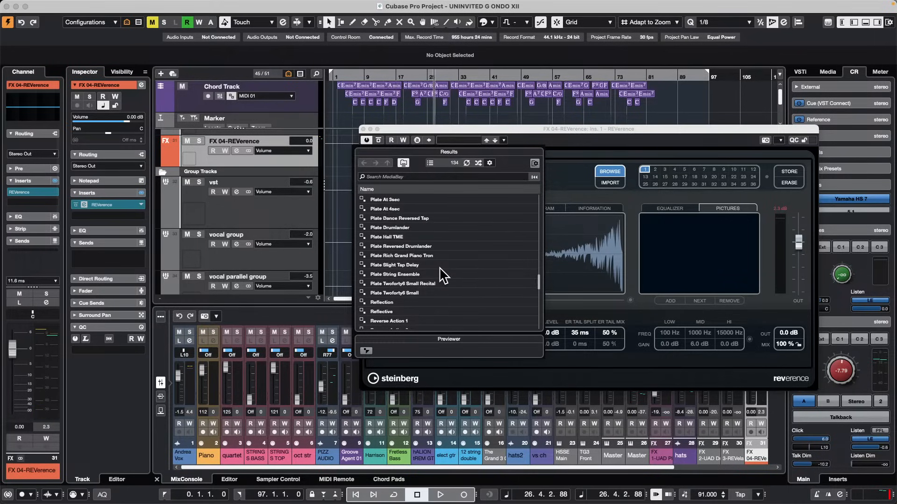
pyautogui.scroll(1, 446, 207)
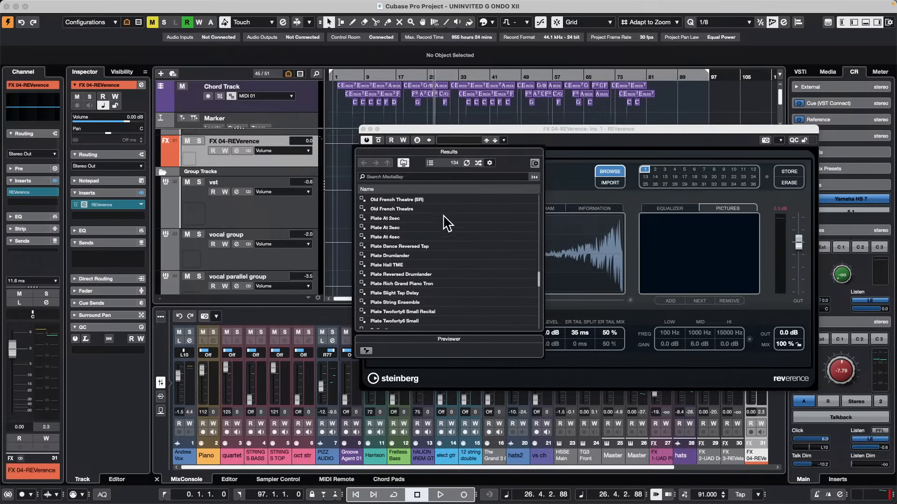
pyautogui.doubleClick(411, 218)
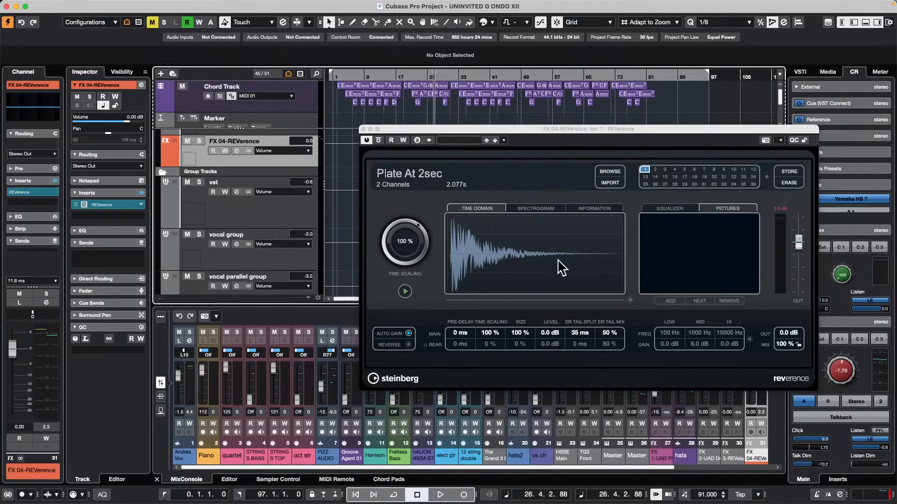
pyautogui.press('space')
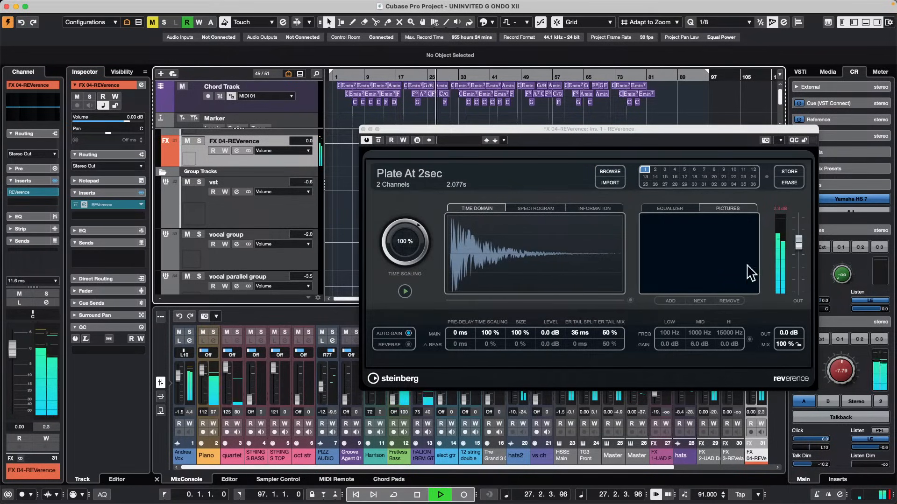
# Step: Listen to Plate At 2sec reversed, stop playback, then turn Reverse back off
pyautogui.click(408, 345)
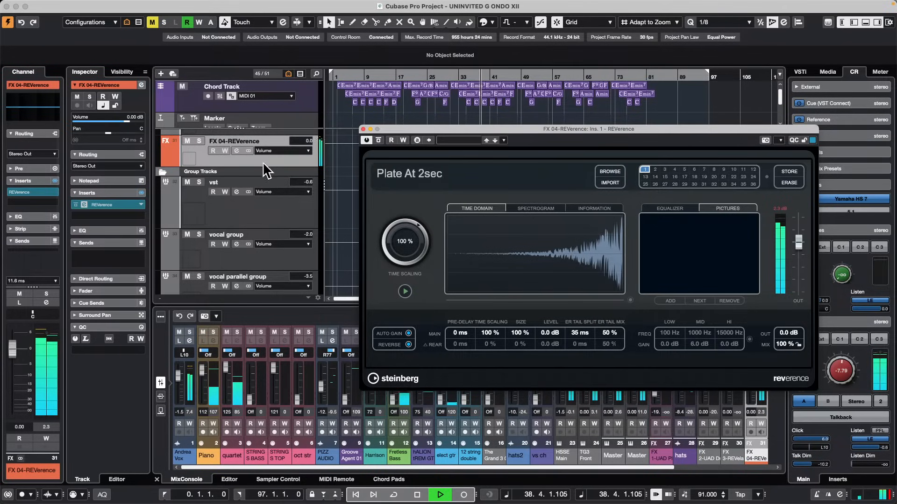
pyautogui.press('space')
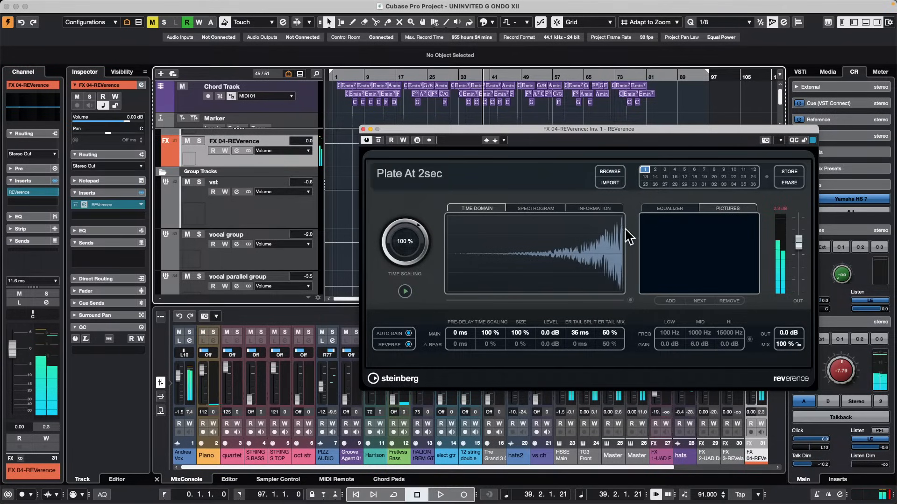
pyautogui.click(409, 345)
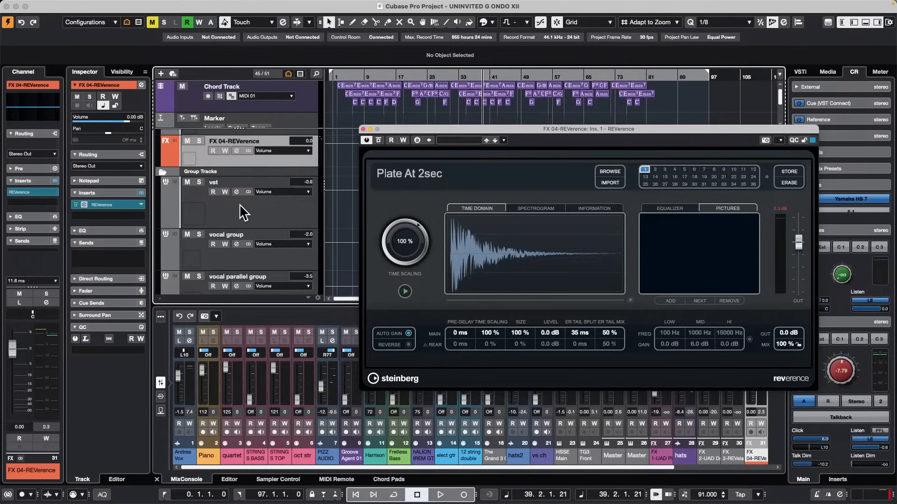
pyautogui.scroll(10, 281, 209)
pyautogui.scroll(15, 280, 208)
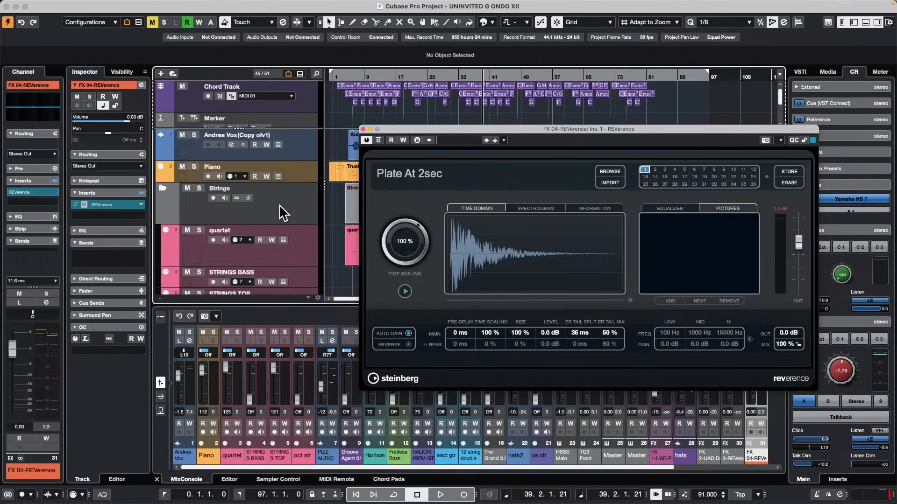
# Step: With the cursor at bar 7, switch Andrea Vox's FX 04-REVerence send to pre-fader
pyautogui.click(291, 150)
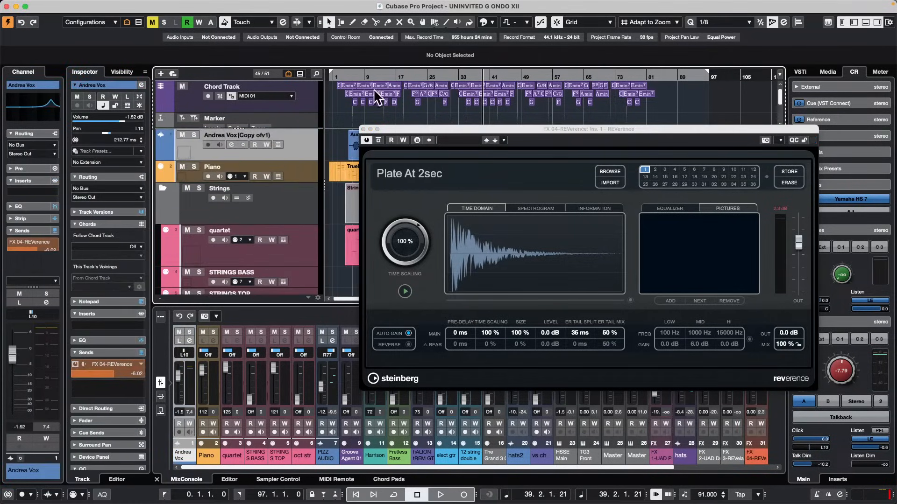
pyautogui.click(363, 129)
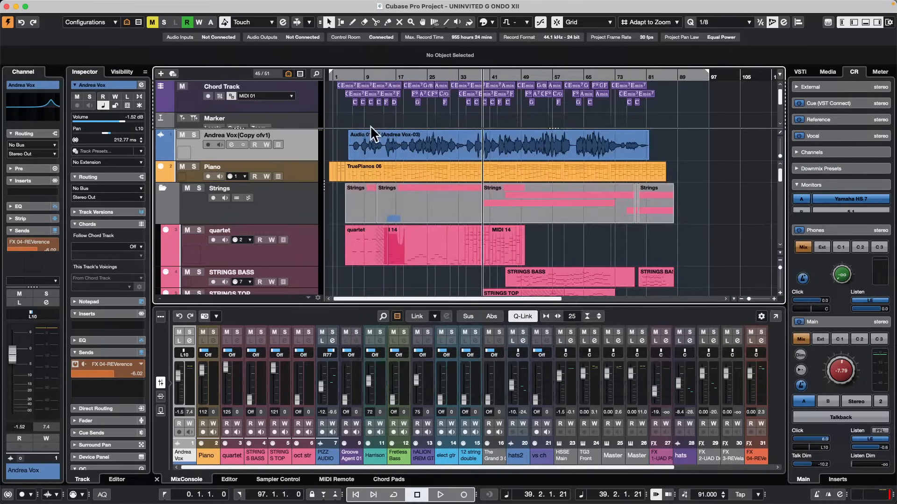
pyautogui.click(357, 75)
pyautogui.rightClick(100, 374)
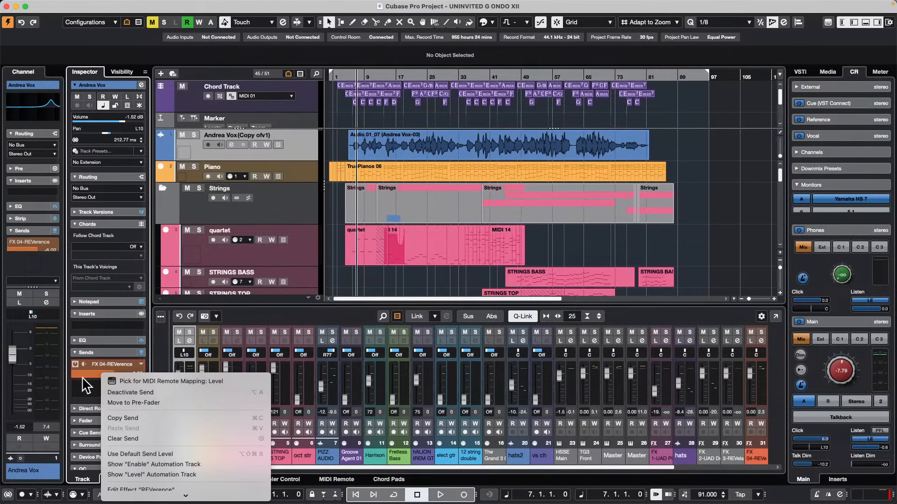
pyautogui.click(85, 373)
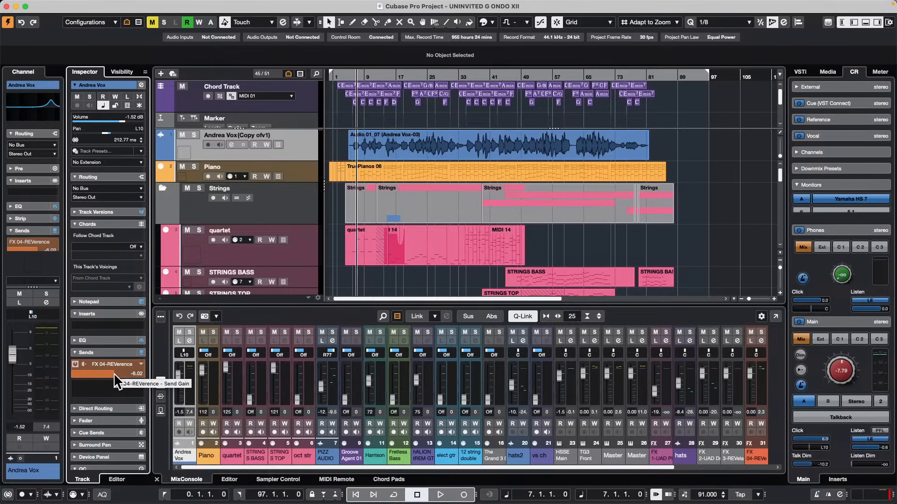
pyautogui.rightClick(113, 373)
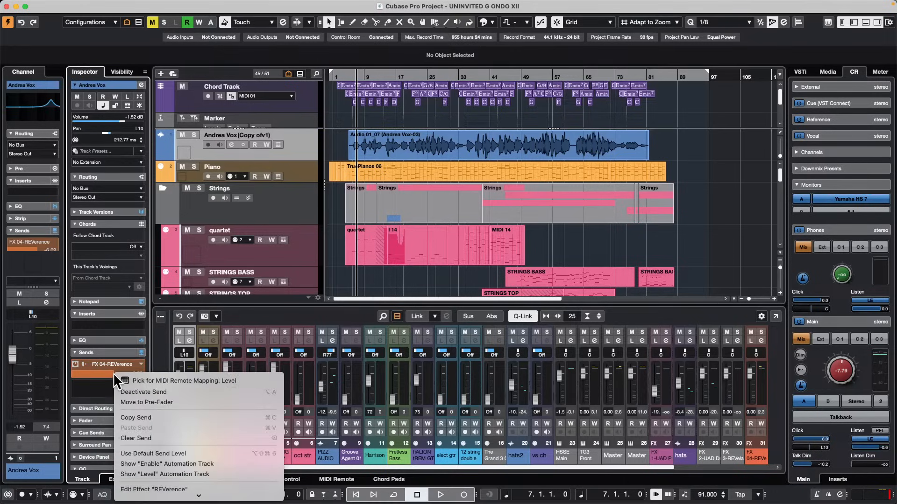
pyautogui.click(138, 401)
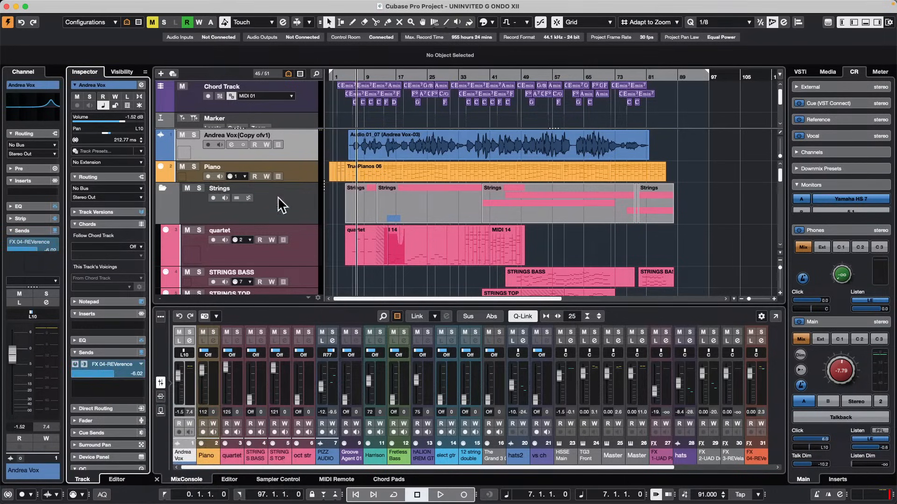
# Step: Solo Andrea Vox and play it, moving its volume to 1.82 dB
pyautogui.click(193, 135)
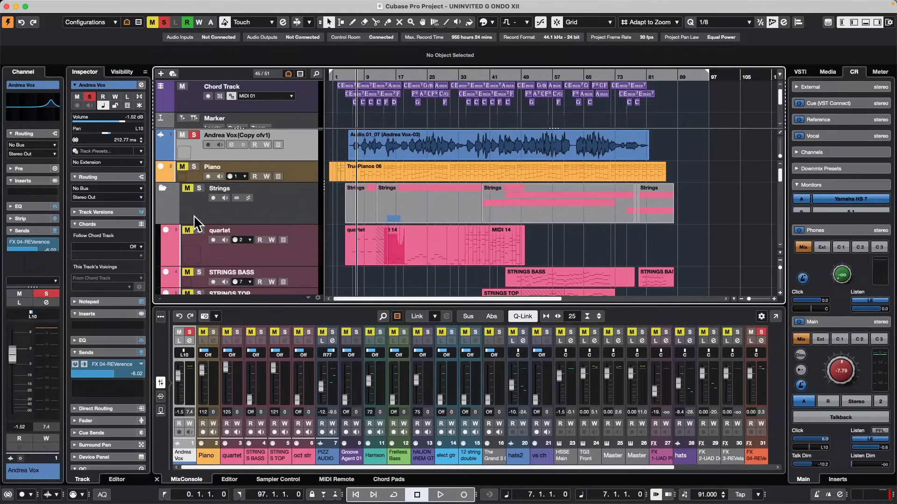
pyautogui.press('space')
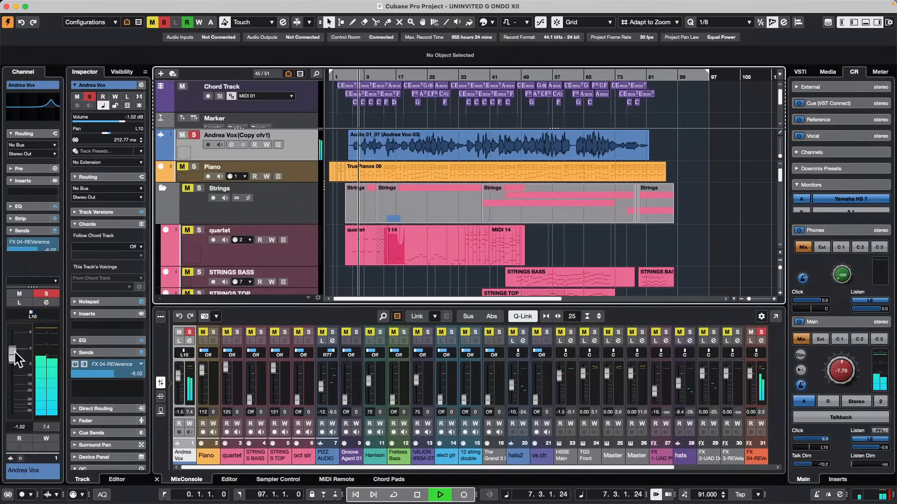
pyautogui.moveTo(14, 356)
pyautogui.mouseDown()
pyautogui.moveTo(17, 429)
pyautogui.moveTo(21, 348)
pyautogui.mouseUp()
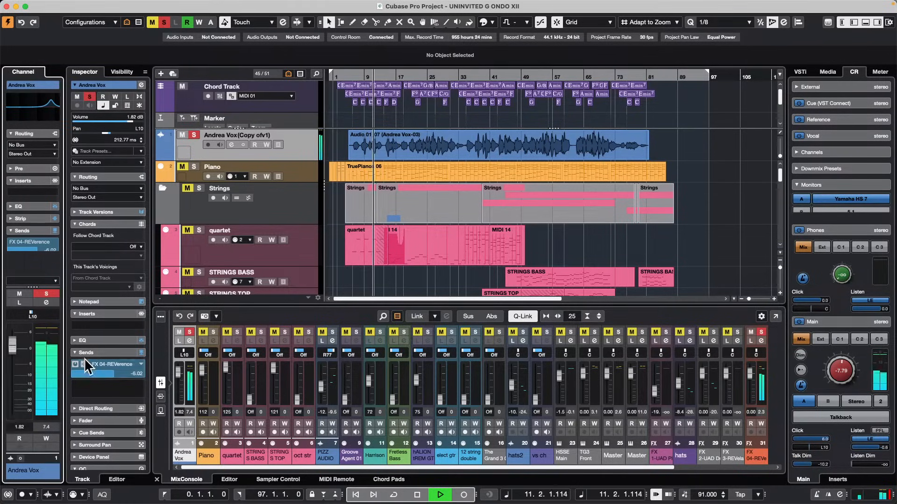
# Step: Toggle the reverb send post-fader, then back to pre-fader, while sweeping the vocal fader
pyautogui.rightClick(102, 373)
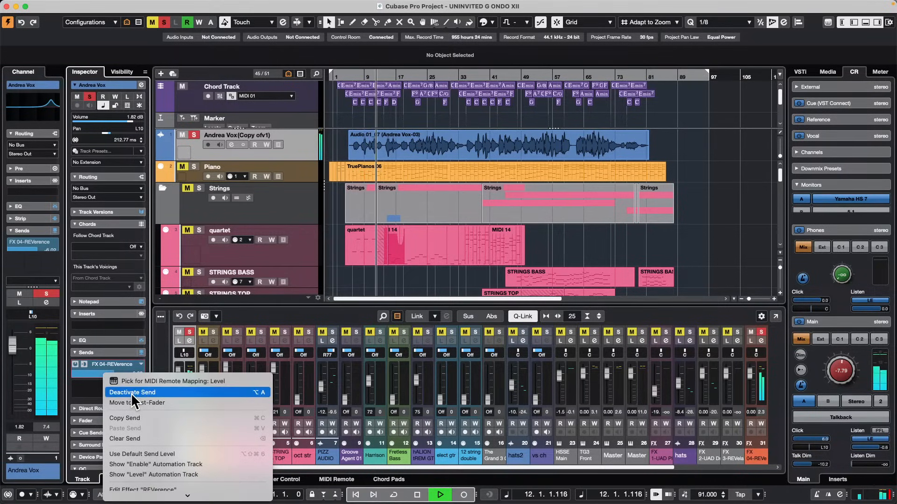
pyautogui.click(179, 402)
pyautogui.moveTo(14, 349)
pyautogui.mouseDown()
pyautogui.moveTo(7, 421)
pyautogui.moveTo(14, 340)
pyautogui.mouseUp()
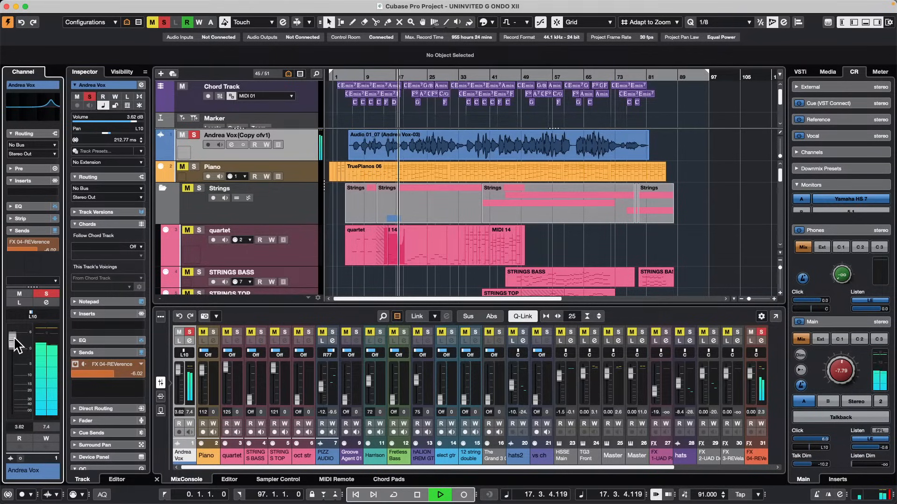
pyautogui.rightClick(114, 369)
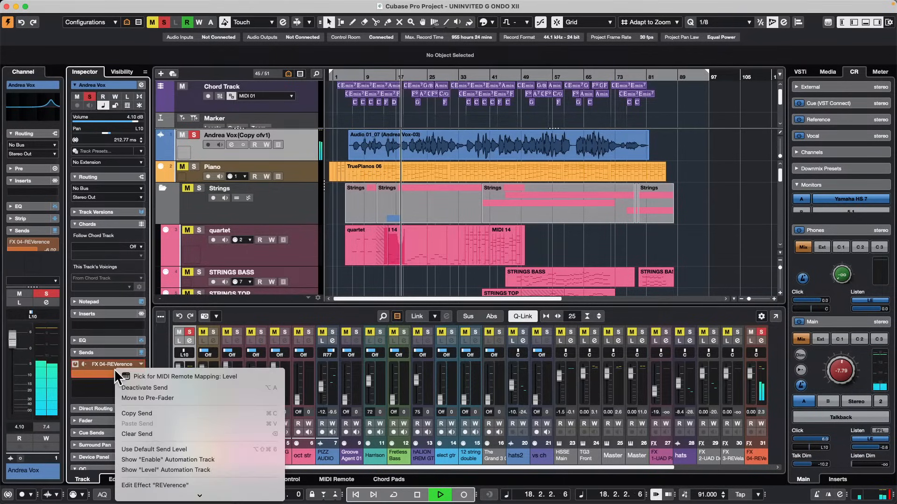
pyautogui.click(185, 397)
pyautogui.moveTo(9, 341); pyautogui.dragTo(5, 432)
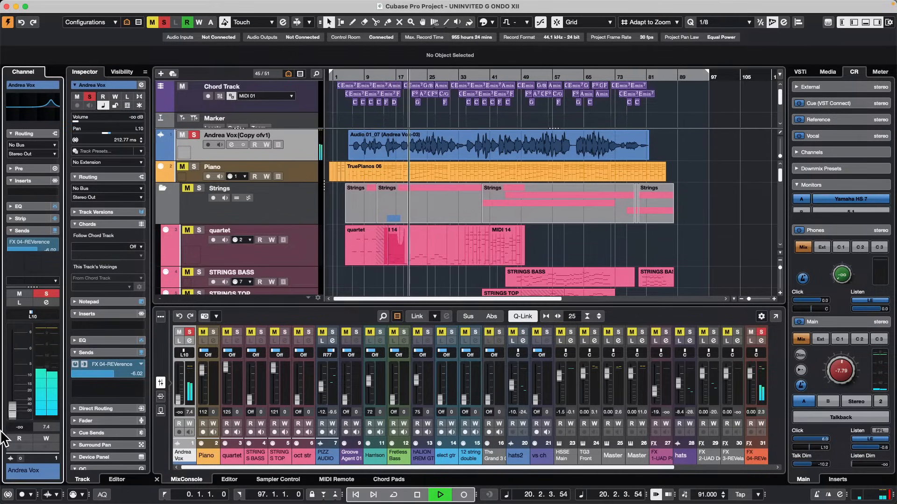
pyautogui.moveTo(9, 414); pyautogui.dragTo(12, 346)
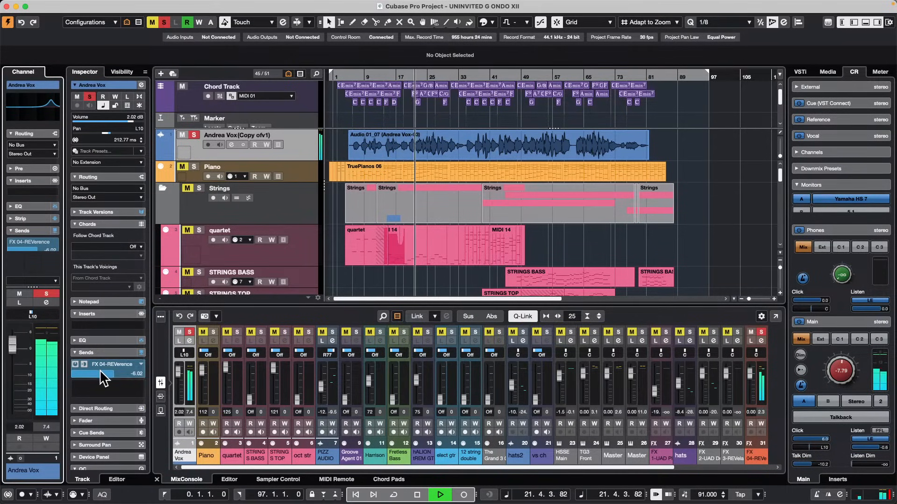
# Step: Set the send post-fader again, bring the vocal to -0.85 dB, and stop playback
pyautogui.rightClick(106, 374)
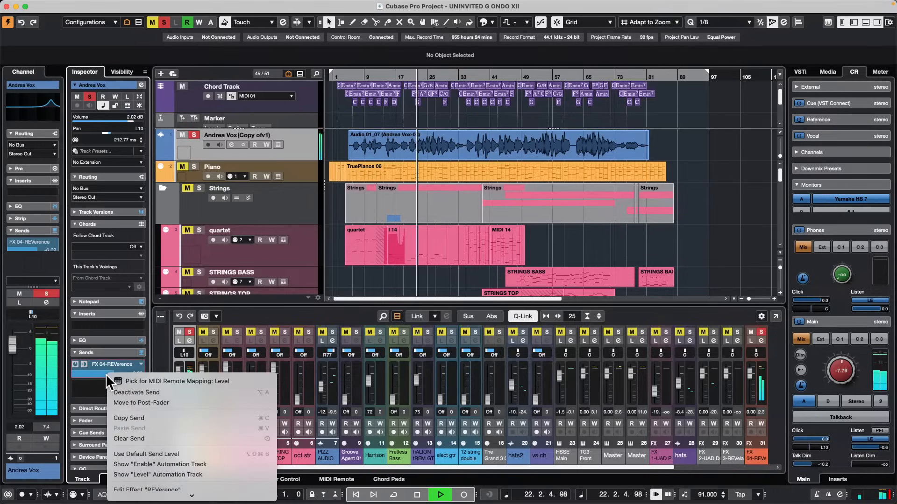
pyautogui.click(195, 402)
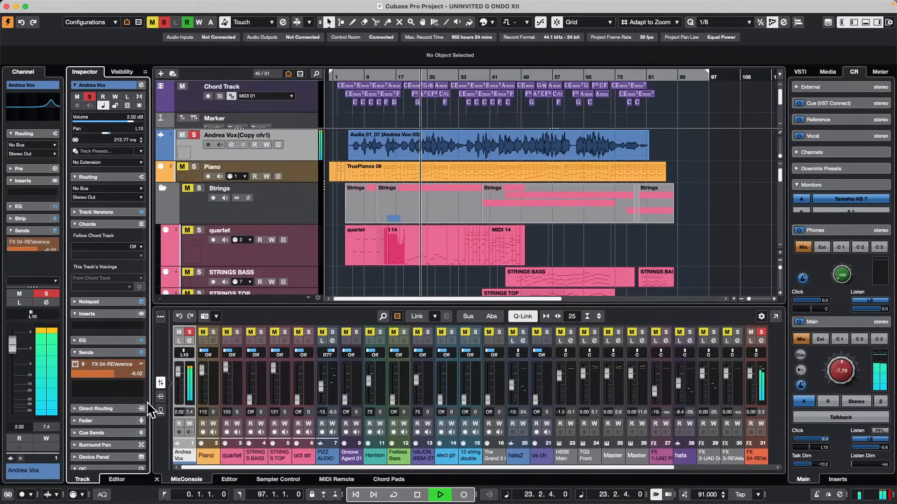
pyautogui.moveTo(8, 343)
pyautogui.mouseDown()
pyautogui.moveTo(9, 413)
pyautogui.moveTo(14, 350)
pyautogui.mouseUp()
pyautogui.press('space')
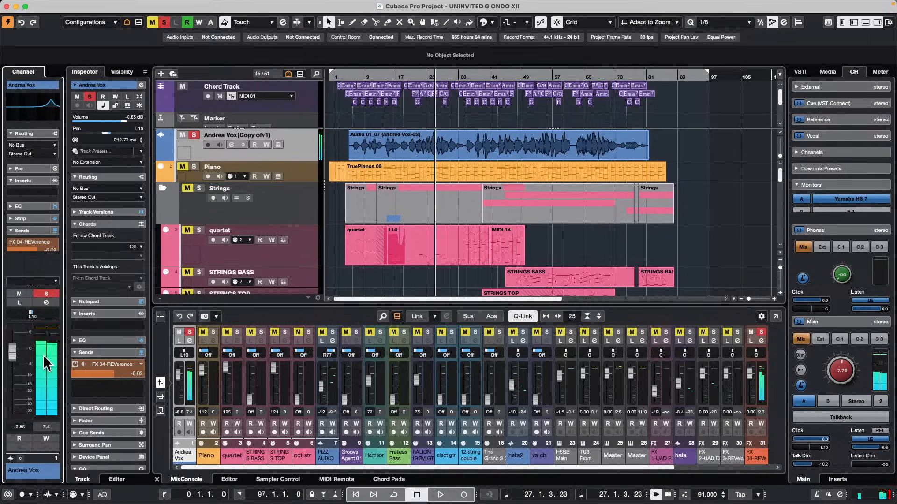
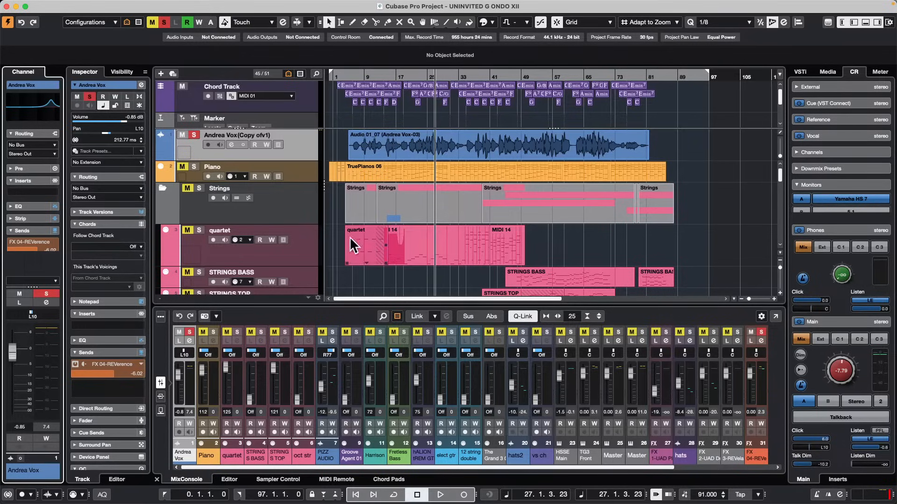
# Step: Insert VintageCompressor on Andrea Vox, lowering its input to -3.6 and shortening the attack
pyautogui.click(307, 150)
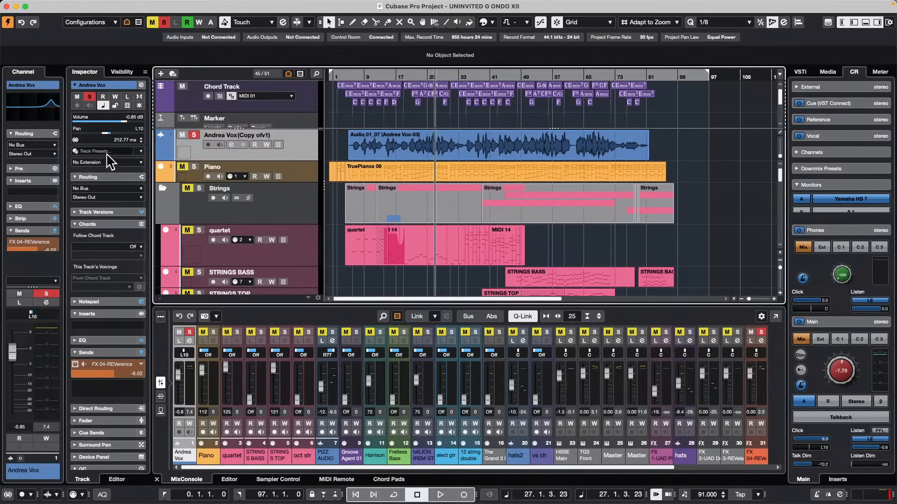
pyautogui.click(44, 191)
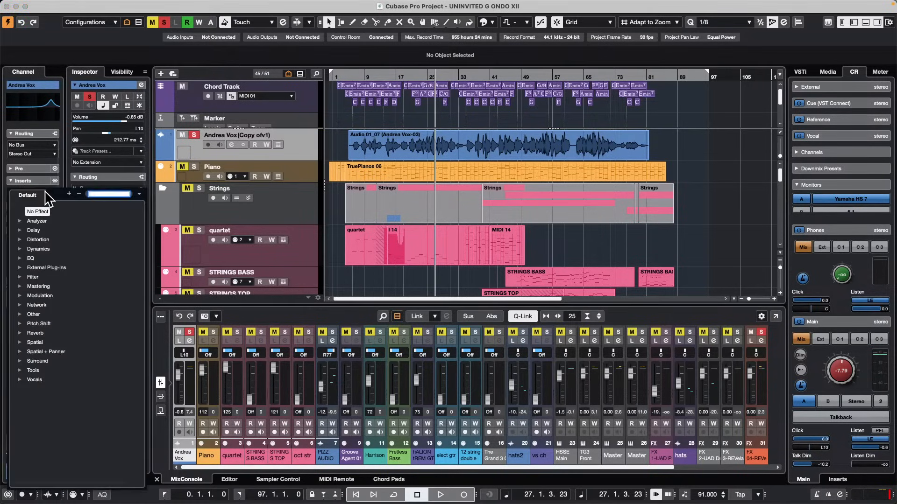
pyautogui.click(20, 249)
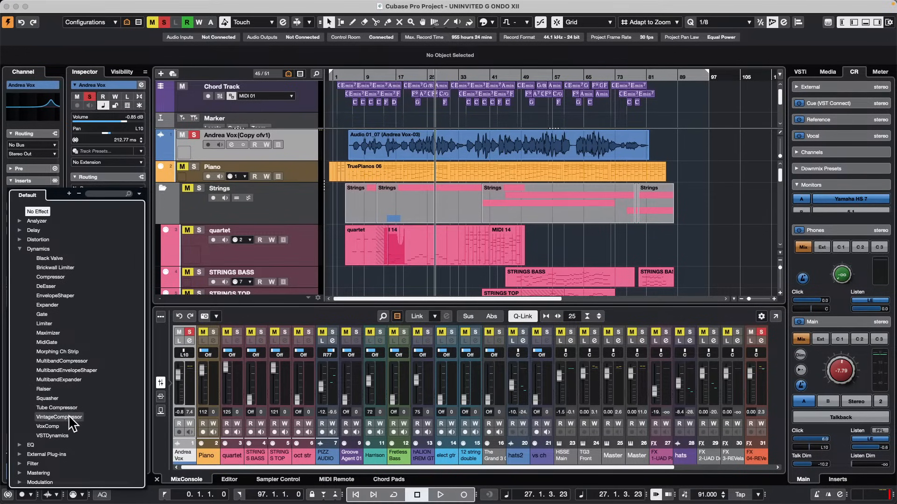
pyautogui.click(59, 417)
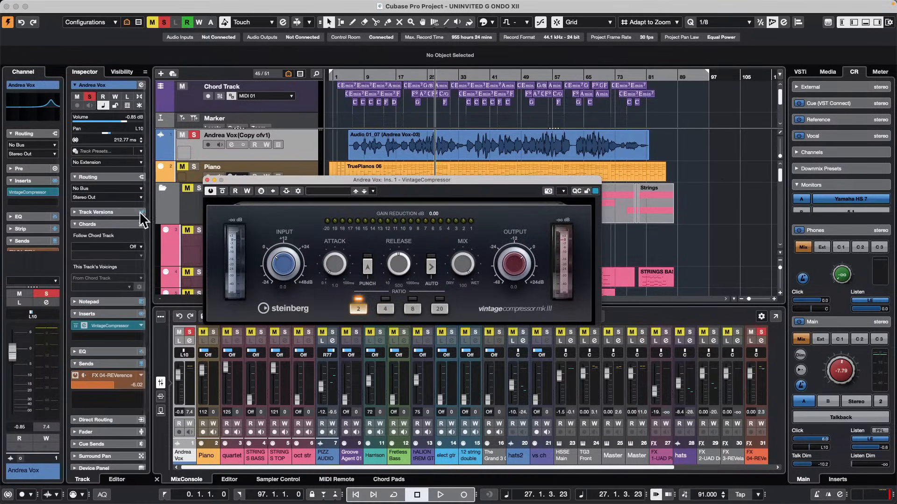
pyautogui.moveTo(277, 257)
pyautogui.mouseDown()
pyautogui.moveTo(263, 292)
pyautogui.moveTo(267, 249)
pyautogui.mouseUp()
pyautogui.moveTo(343, 262); pyautogui.dragTo(323, 294)
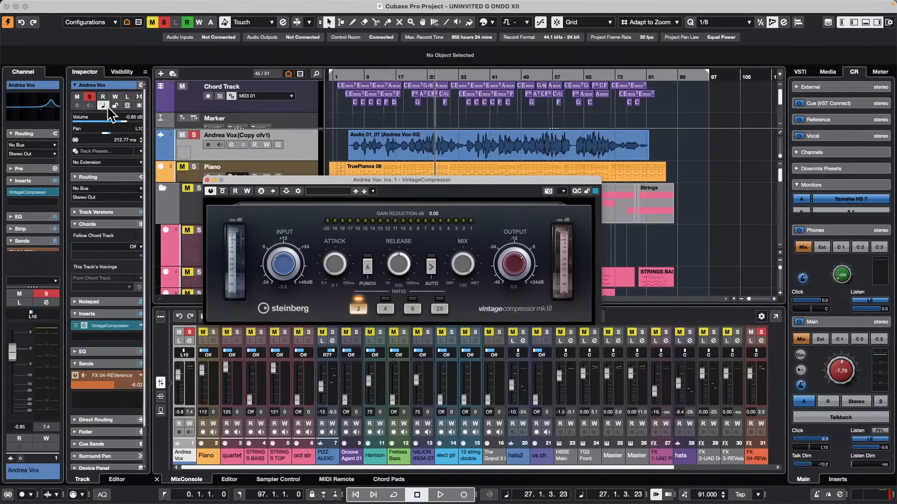
# Step: Add Black Valve as the second insert and close the VintageCompressor window
pyautogui.click(55, 202)
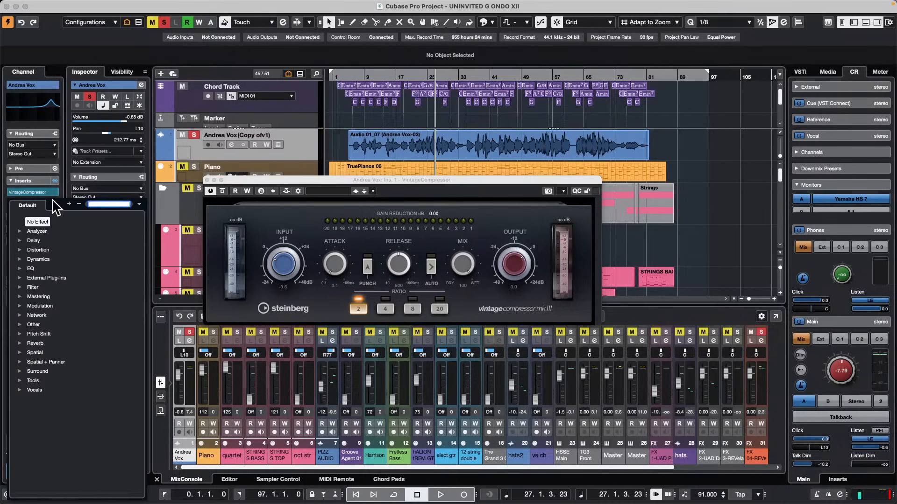
pyautogui.click(21, 259)
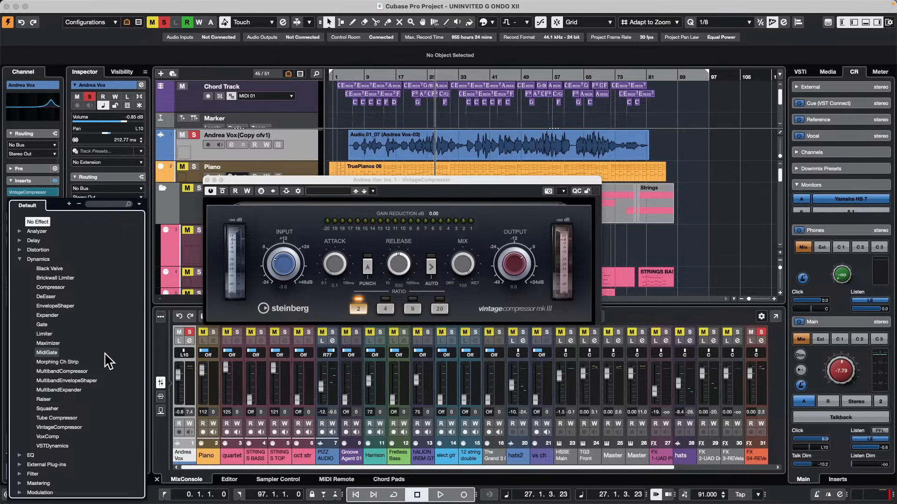
pyautogui.click(44, 267)
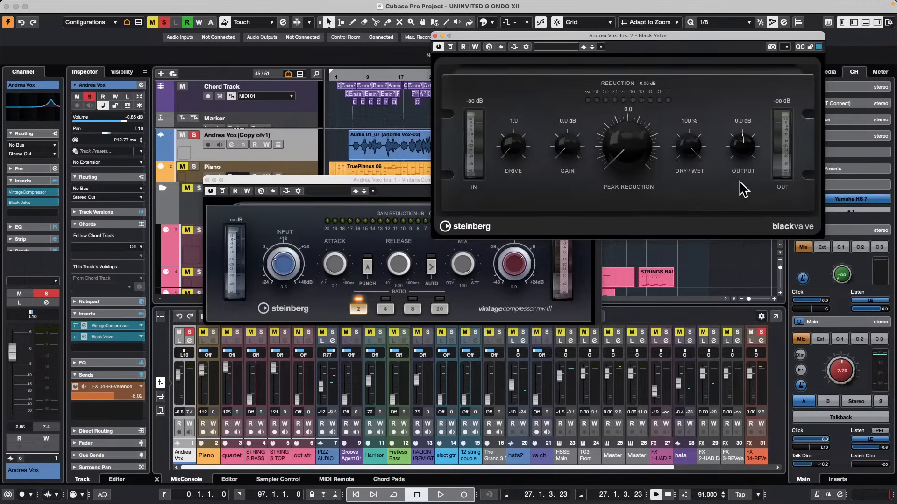
pyautogui.click(52, 210)
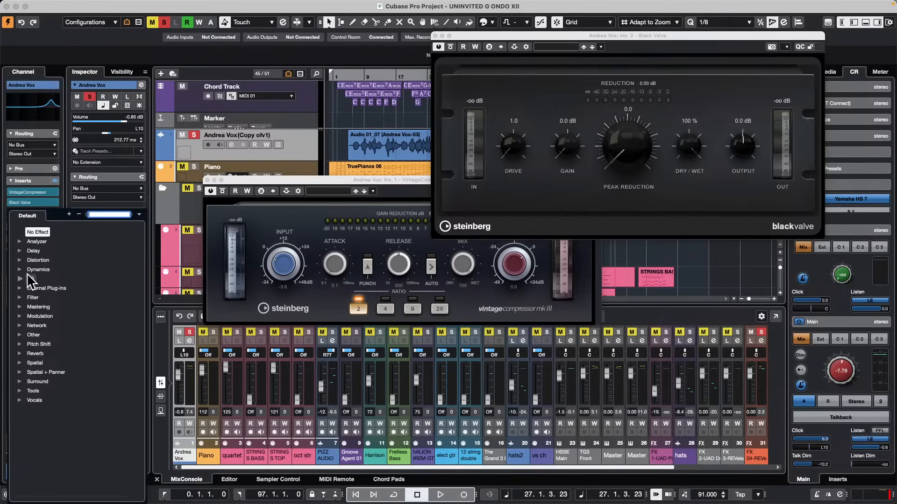
pyautogui.click(207, 180)
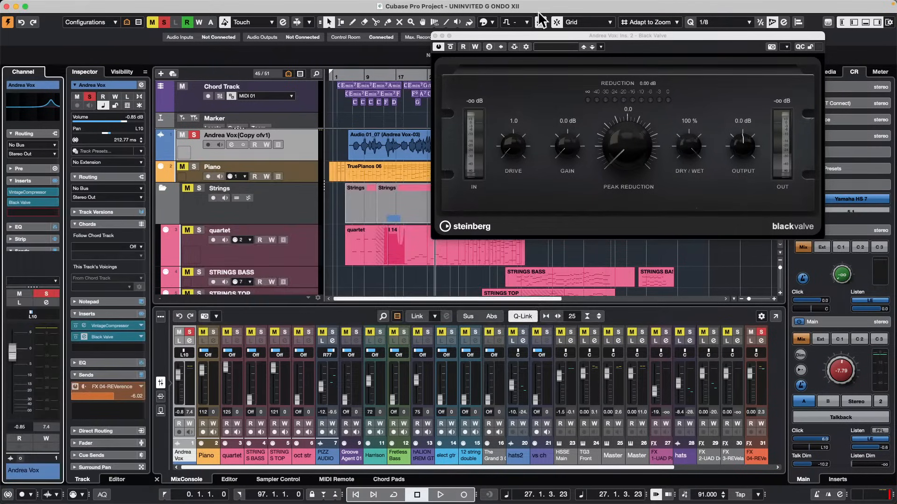
# Step: Close the Black Valve plug-in window
pyautogui.click(435, 36)
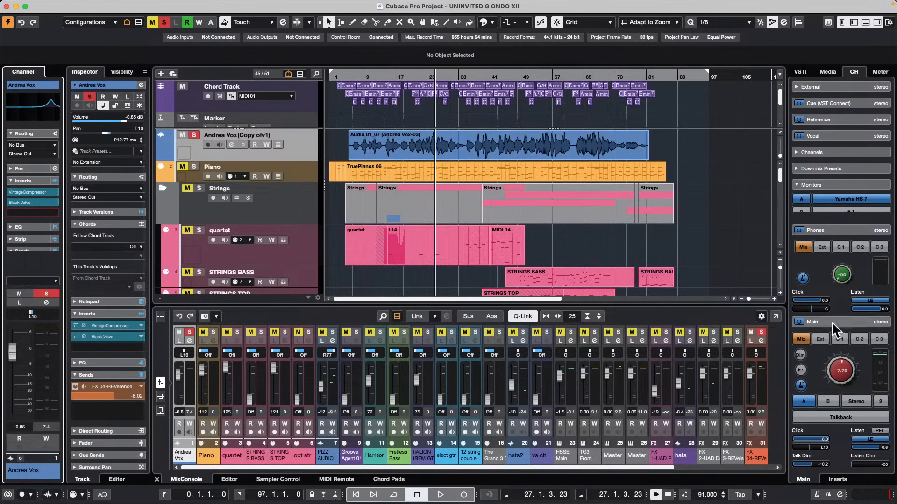
# Step: Load SuperVision from the Analyzer category into a Control Room Main insert slot
pyautogui.click(838, 479)
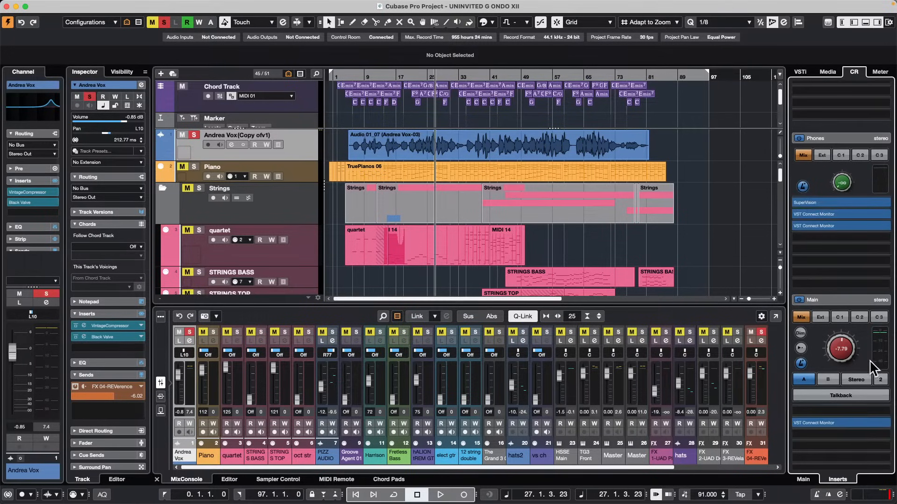
pyautogui.click(887, 412)
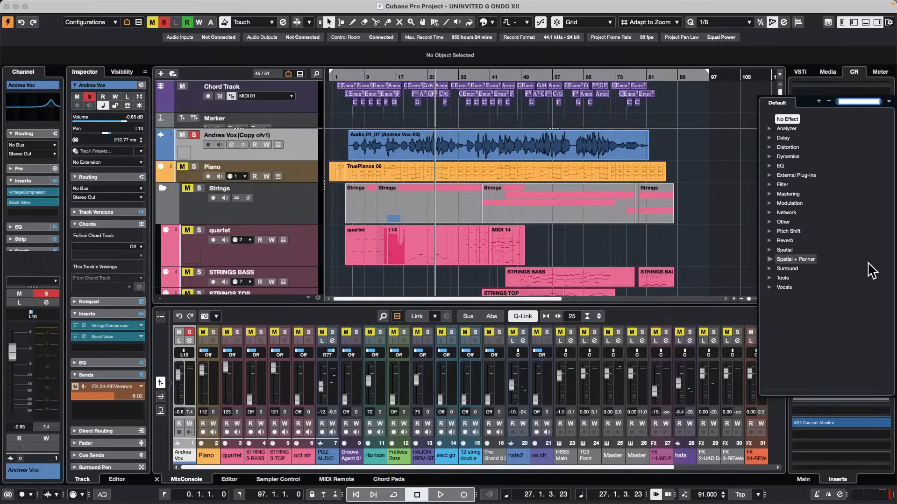
pyautogui.click(769, 221)
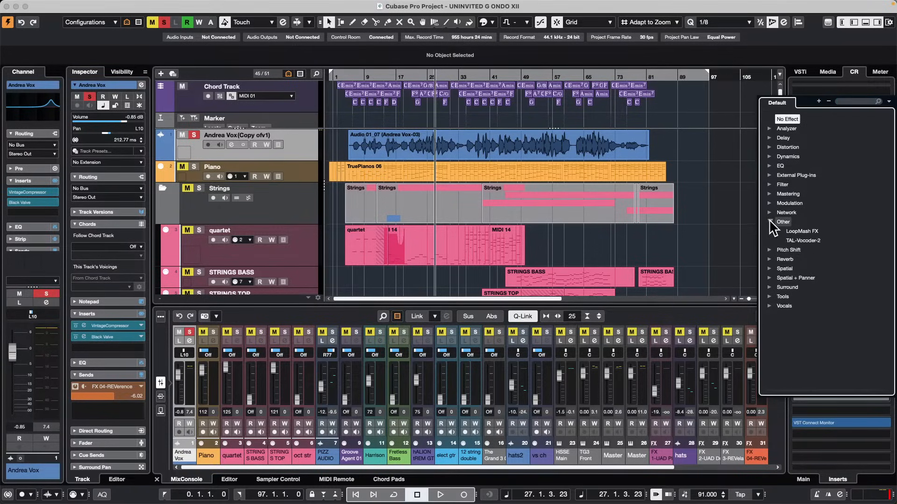
pyautogui.click(769, 222)
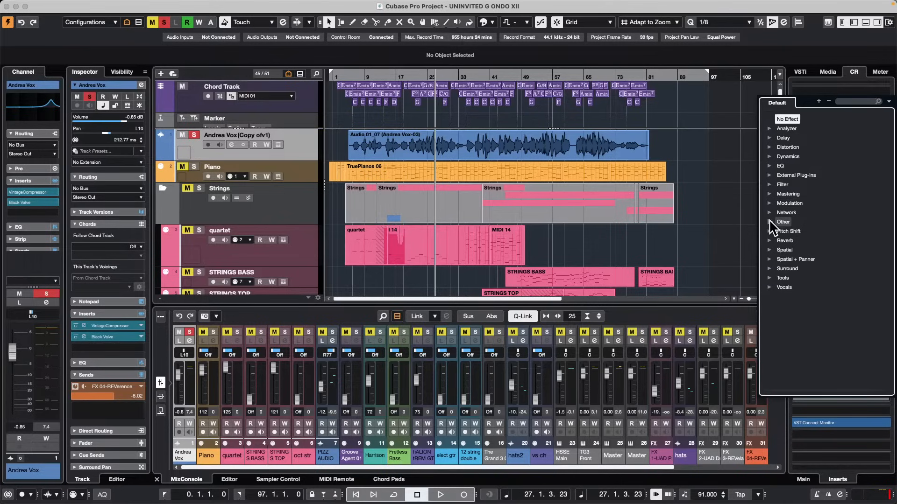
pyautogui.click(769, 259)
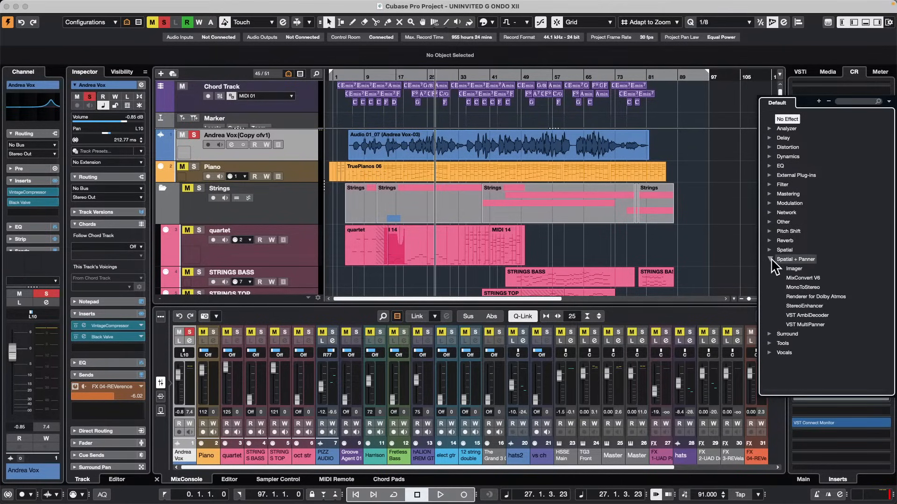
pyautogui.click(770, 129)
pyautogui.click(795, 138)
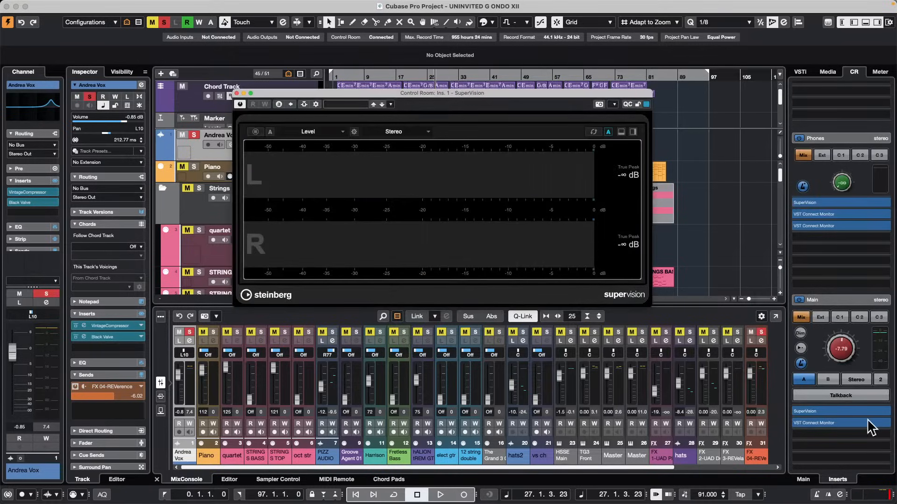
# Step: Close the SuperVision meter window
pyautogui.click(796, 411)
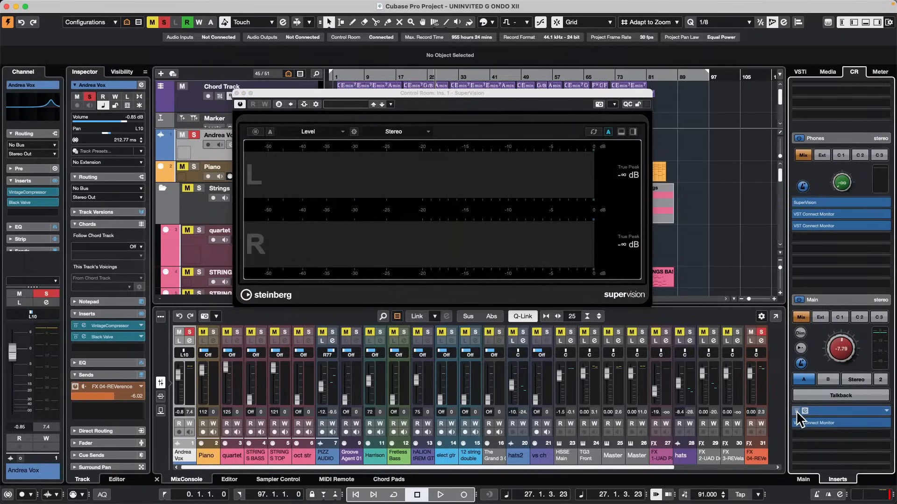
pyautogui.click(805, 410)
pyautogui.click(805, 410)
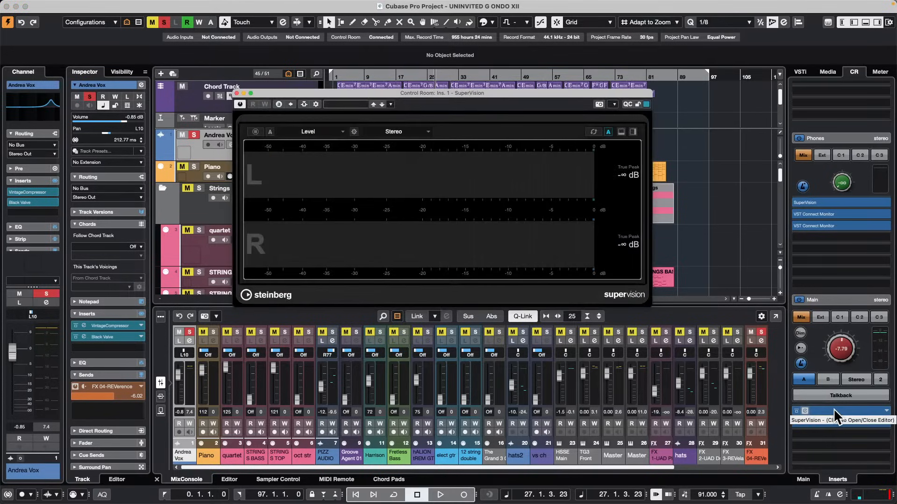
pyautogui.click(833, 409)
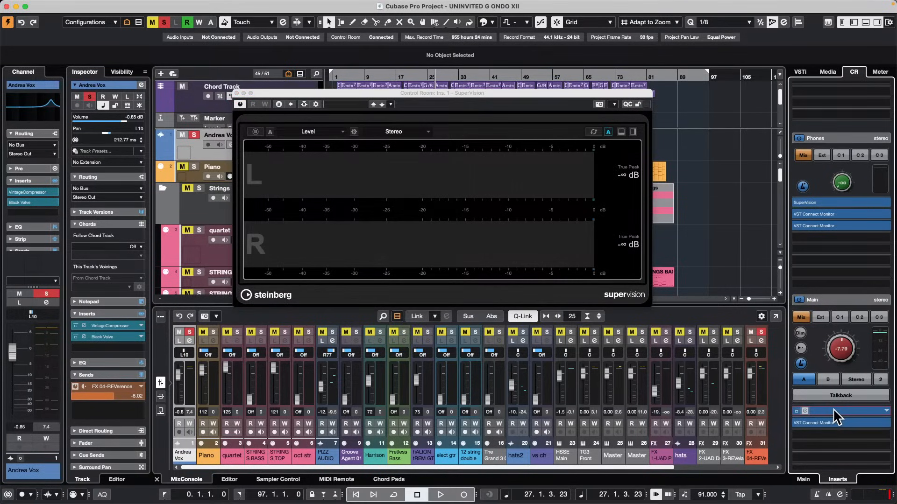
pyautogui.click(832, 409)
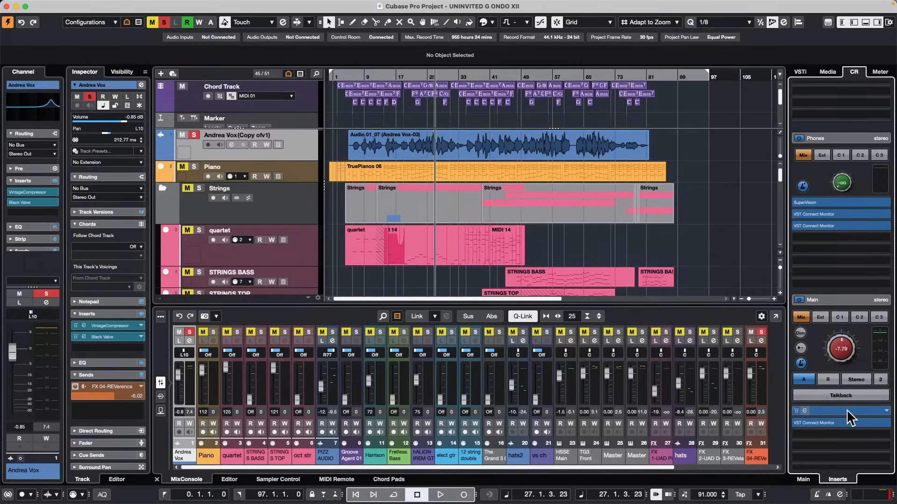
# Step: Clear the Control Room Main inserts and load the Frequency EQ, toggling its bypass twice
pyautogui.moveTo(846, 410); pyautogui.dragTo(692, 272)
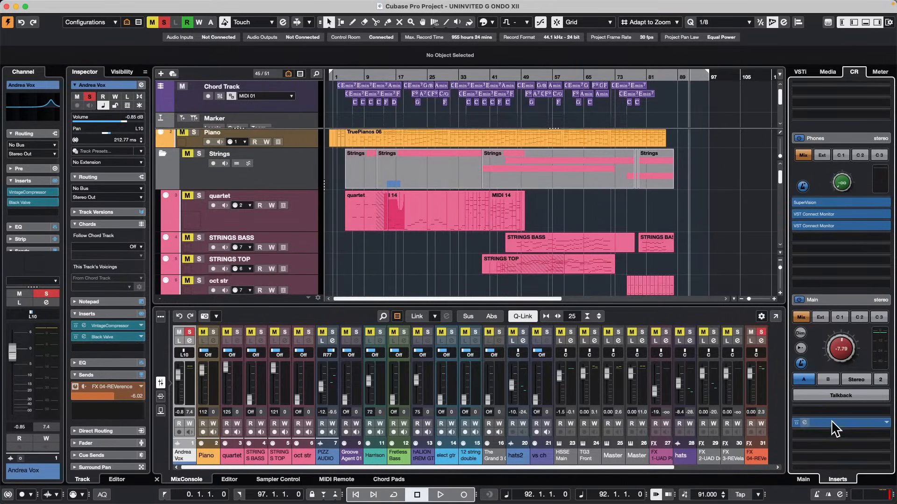
pyautogui.moveTo(830, 424); pyautogui.dragTo(713, 266)
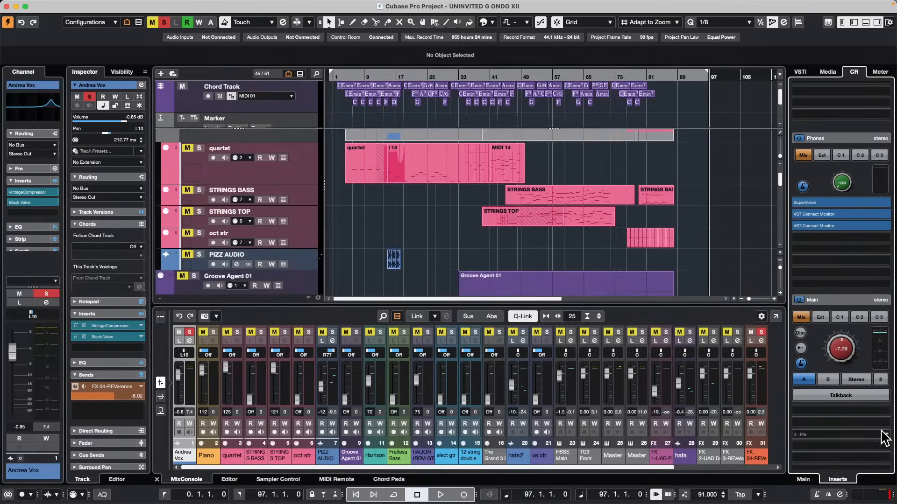
pyautogui.click(835, 411)
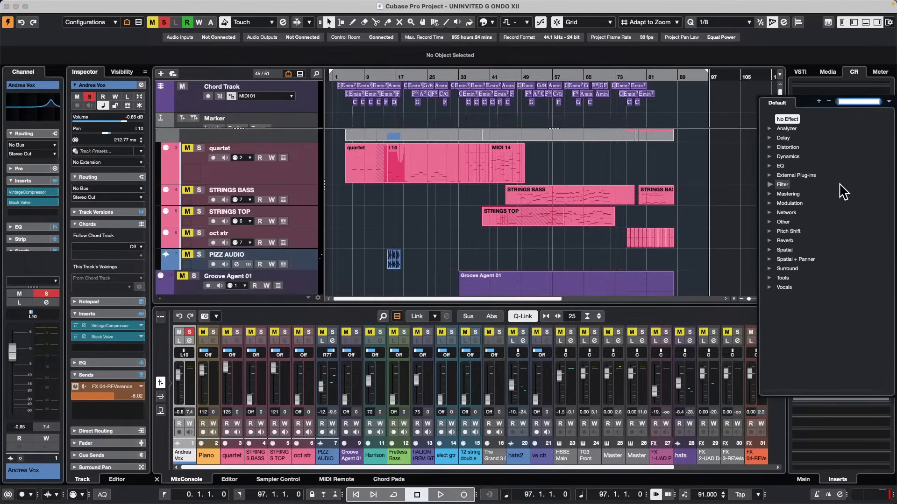
pyautogui.click(772, 222)
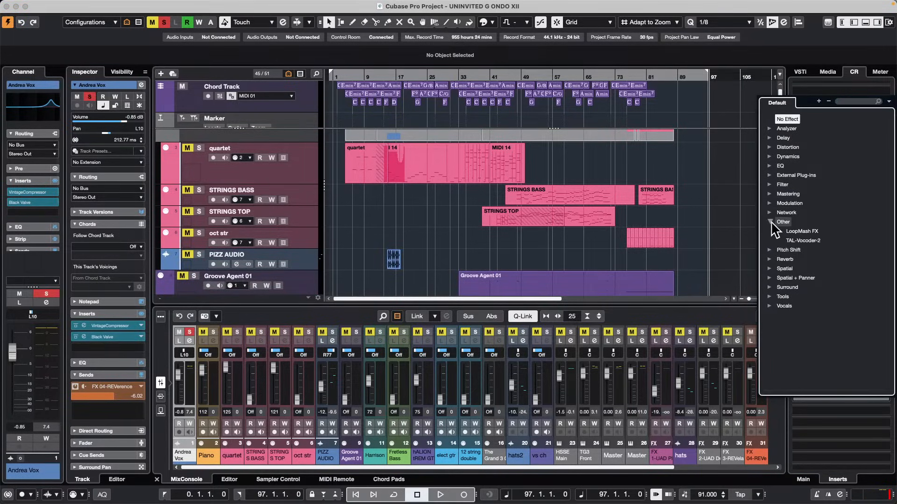
pyautogui.click(769, 166)
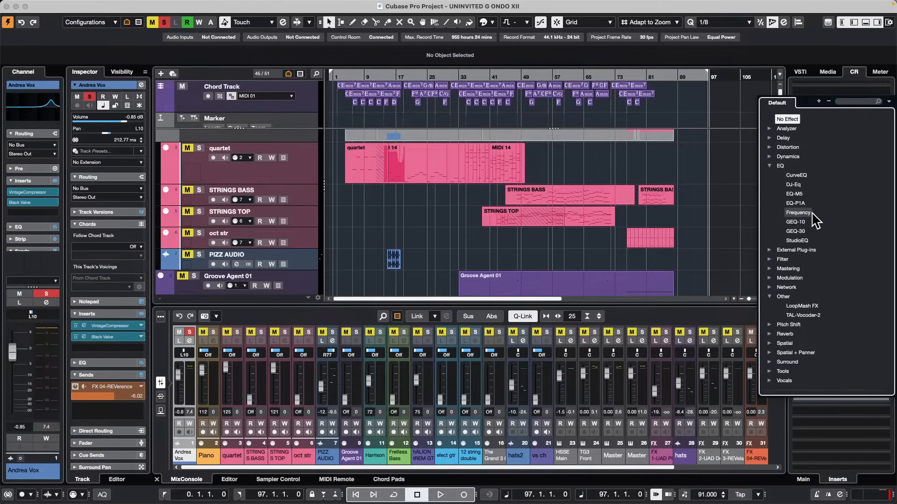
pyautogui.click(798, 212)
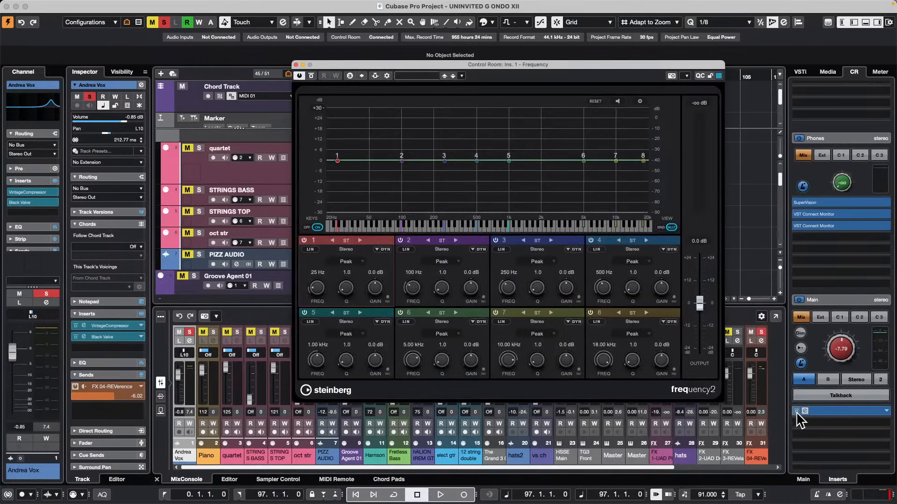
pyautogui.click(797, 412)
pyautogui.click(797, 412)
pyautogui.click(797, 411)
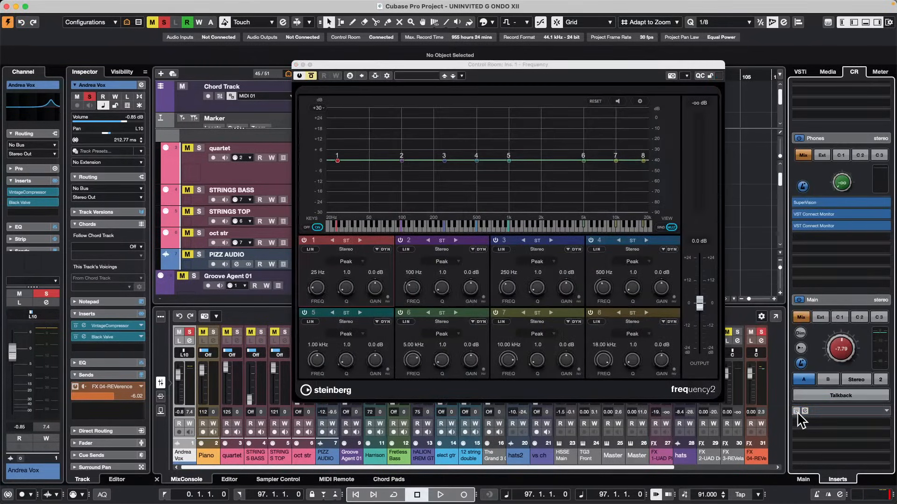
pyautogui.click(796, 412)
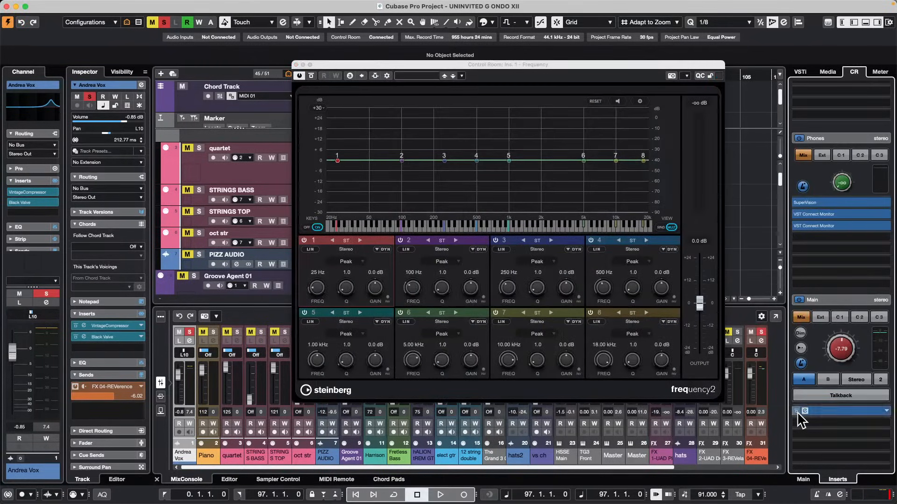
# Step: Close the Frequency window, add a bypassed MidiGate insert, then close its window
pyautogui.click(295, 64)
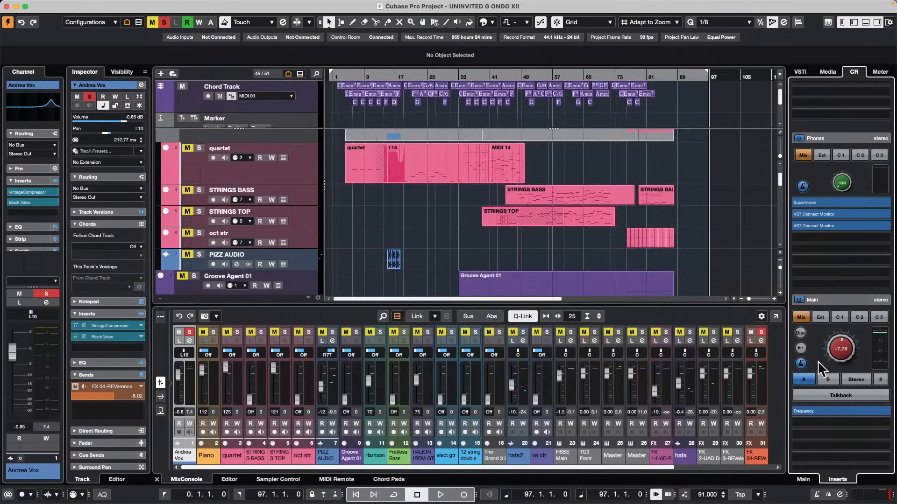
pyautogui.click(836, 423)
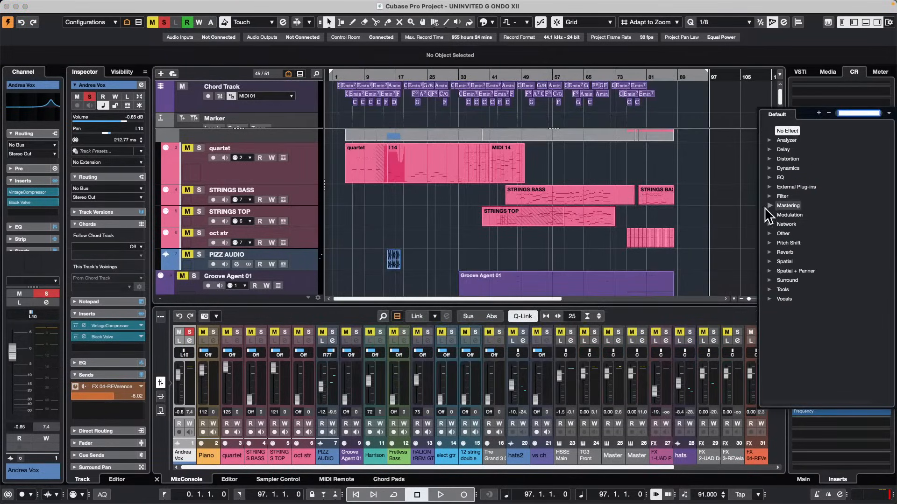
pyautogui.click(771, 168)
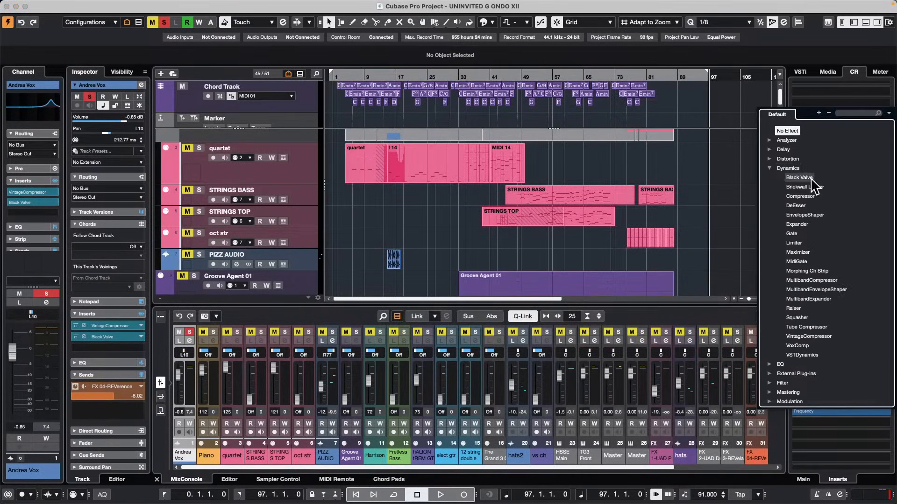
pyautogui.click(799, 262)
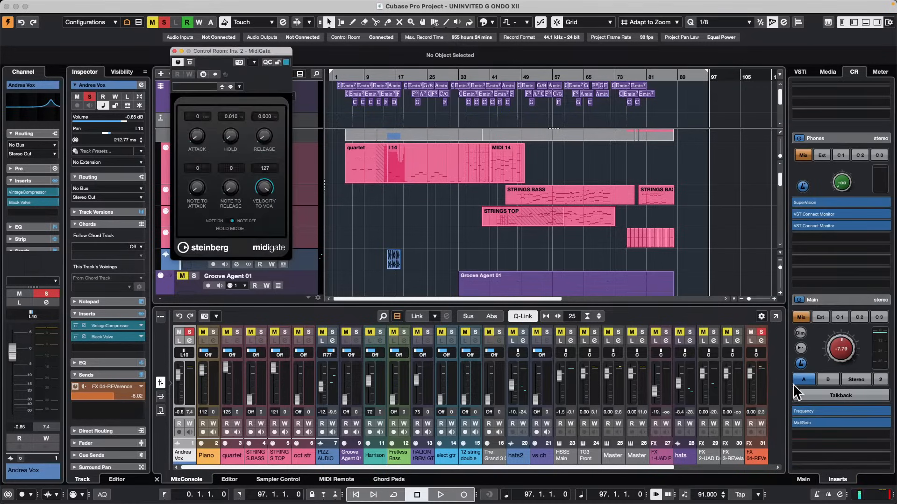
pyautogui.click(796, 423)
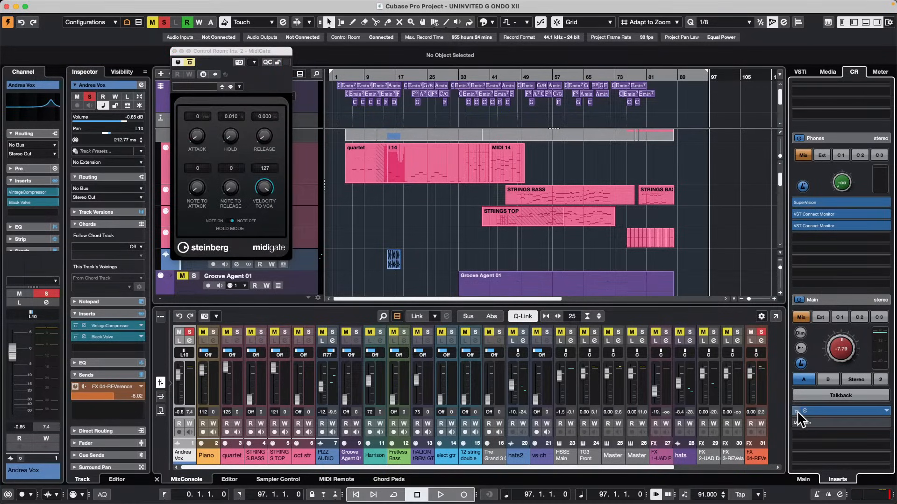
pyautogui.click(840, 420)
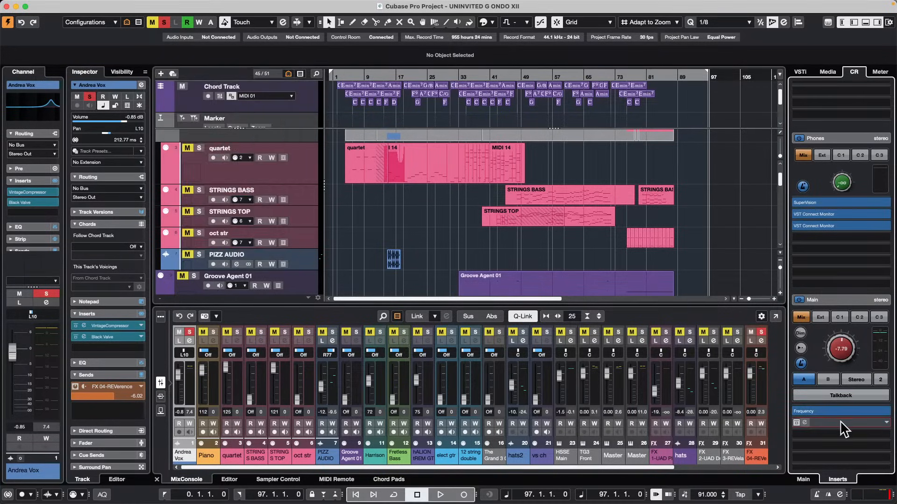
# Step: Replace MidiGate with SuperVision and close the SuperVision window
pyautogui.click(886, 422)
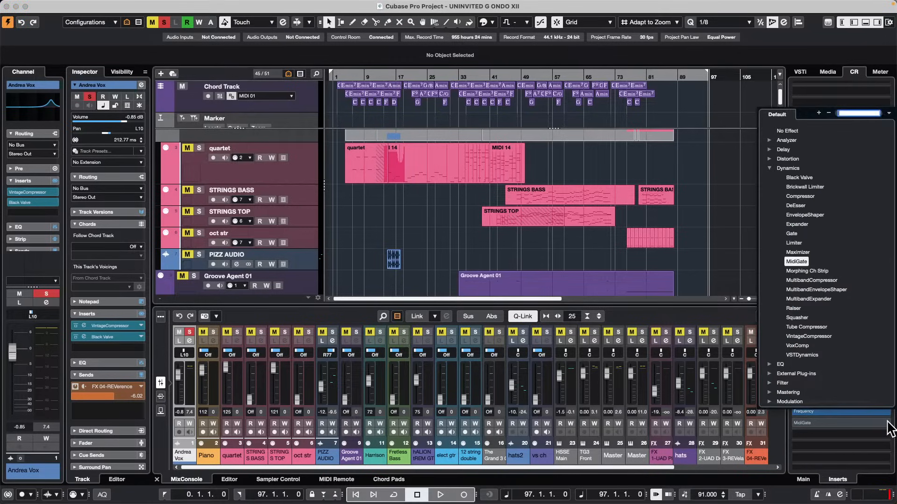
pyautogui.click(770, 139)
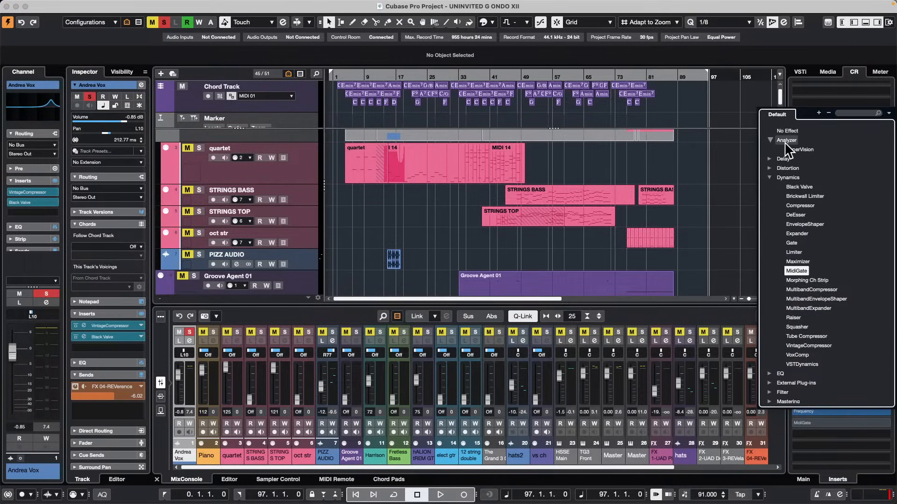
pyautogui.click(798, 148)
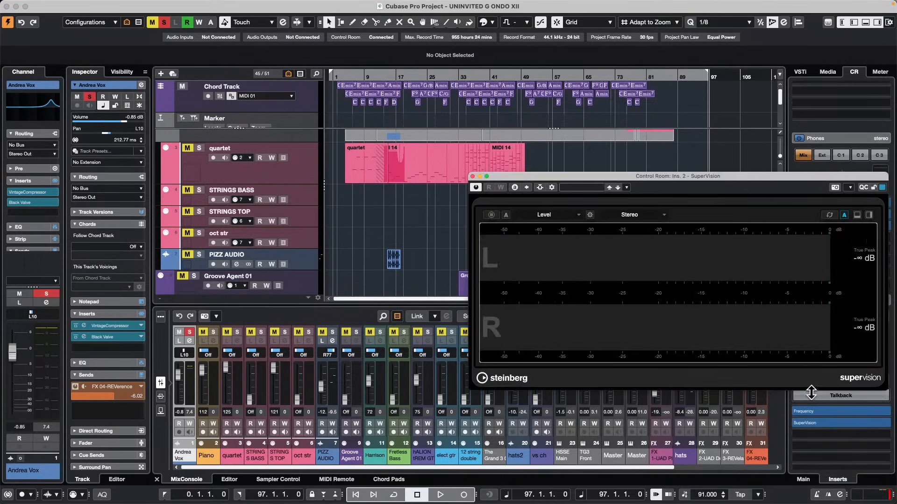
pyautogui.click(797, 423)
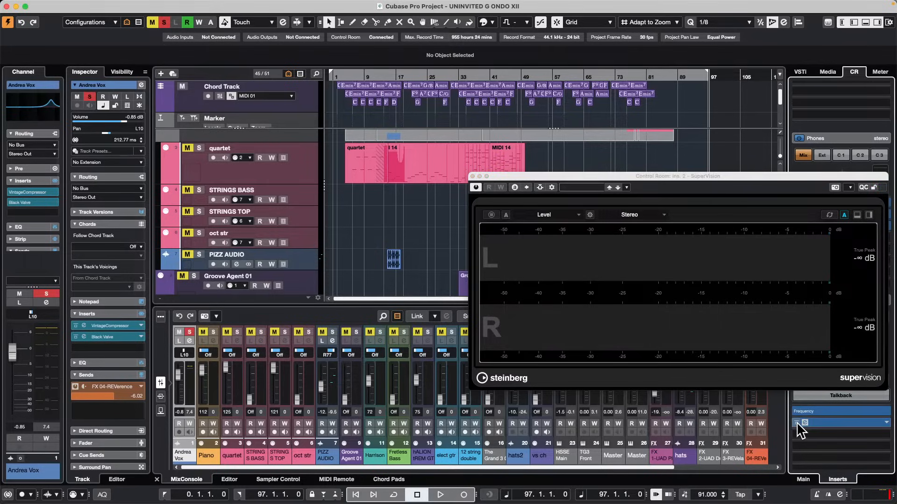
pyautogui.click(472, 176)
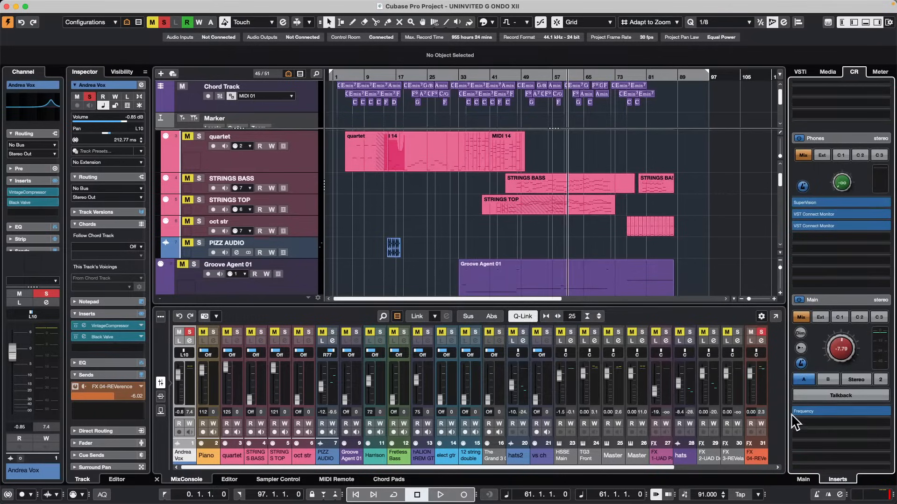
# Step: Toggle the Frequency insert on and off, then drag it down one slot
pyautogui.click(796, 411)
pyautogui.click(796, 411)
pyautogui.click(797, 411)
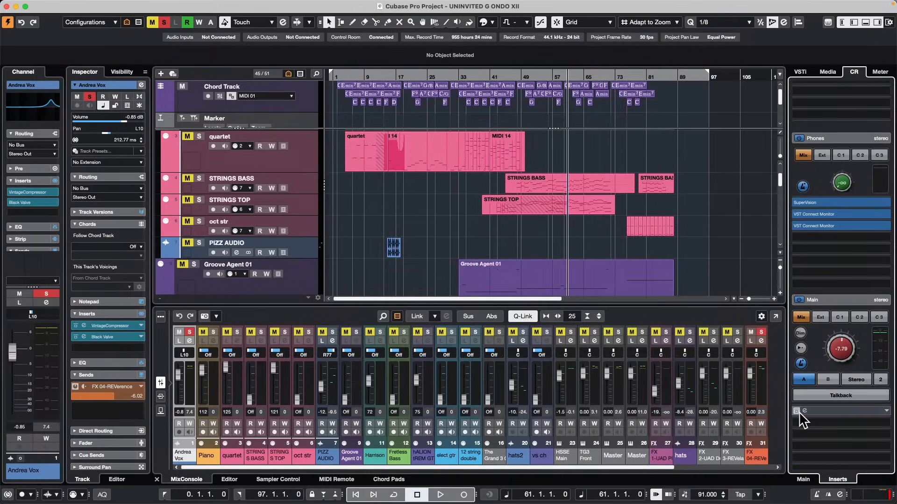
pyautogui.click(798, 412)
pyautogui.click(798, 412)
pyautogui.click(798, 412)
pyautogui.moveTo(808, 408); pyautogui.dragTo(814, 431)
# Step: Toggle the moved Frequency insert on and off repeatedly
pyautogui.click(796, 434)
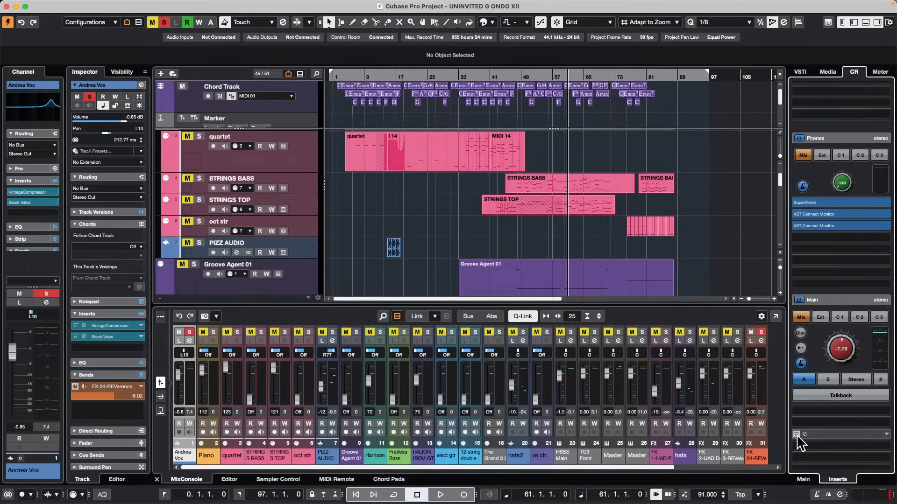
pyautogui.click(796, 433)
pyautogui.click(797, 434)
pyautogui.click(797, 434)
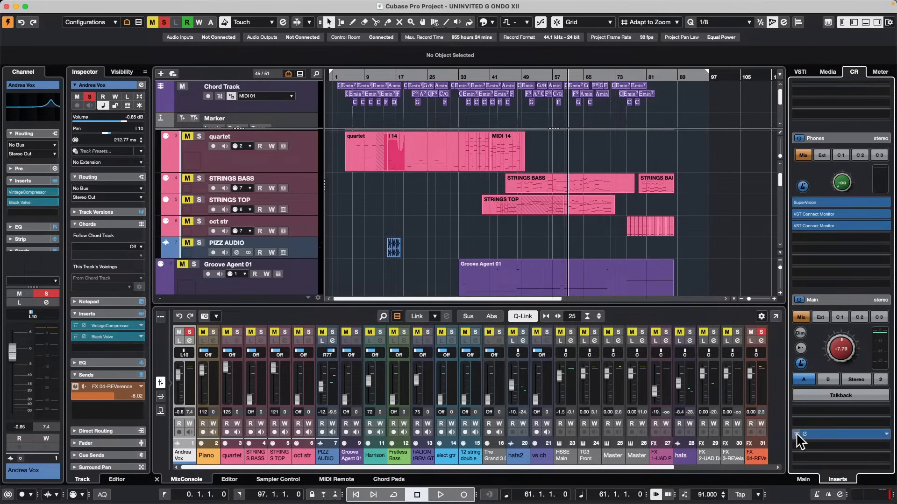
pyautogui.click(797, 434)
pyautogui.click(797, 434)
pyautogui.click(796, 434)
pyautogui.click(797, 434)
pyautogui.moveTo(432, 9)
# Step: Open the Mapping Assistant for the nanoKONTROL2's nudge alt 1 control from the MIDI Remote panel
pyautogui.click(338, 480)
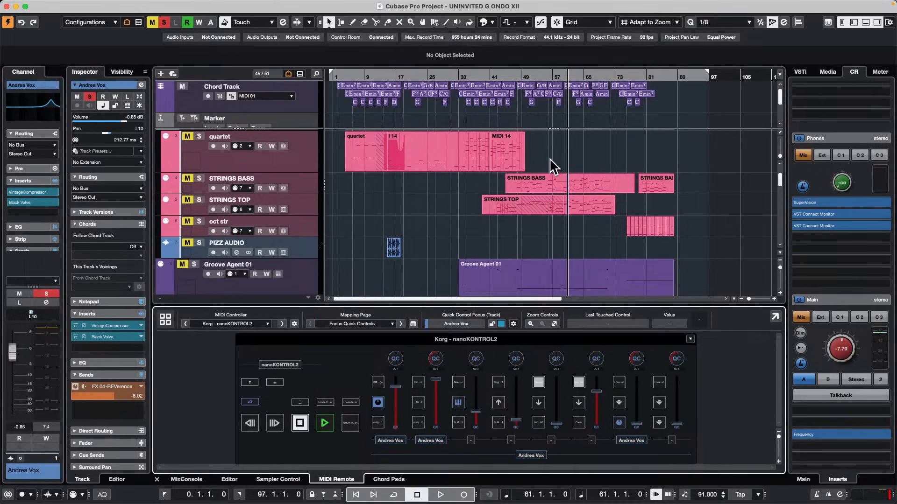
pyautogui.doubleClick(382, 426)
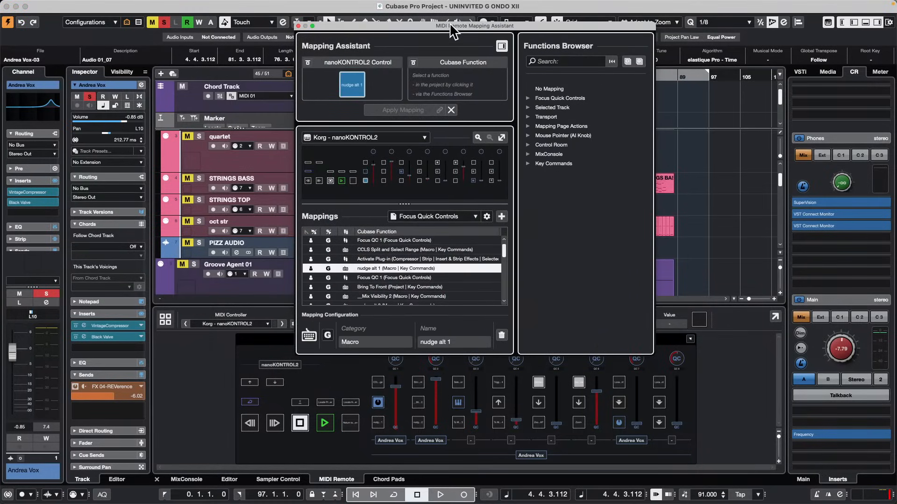
pyautogui.moveTo(455, 5); pyautogui.dragTo(242, 11)
# Step: Expand Key Commands > Control Room in the Functions Browser and scroll through the list
pyautogui.click(319, 145)
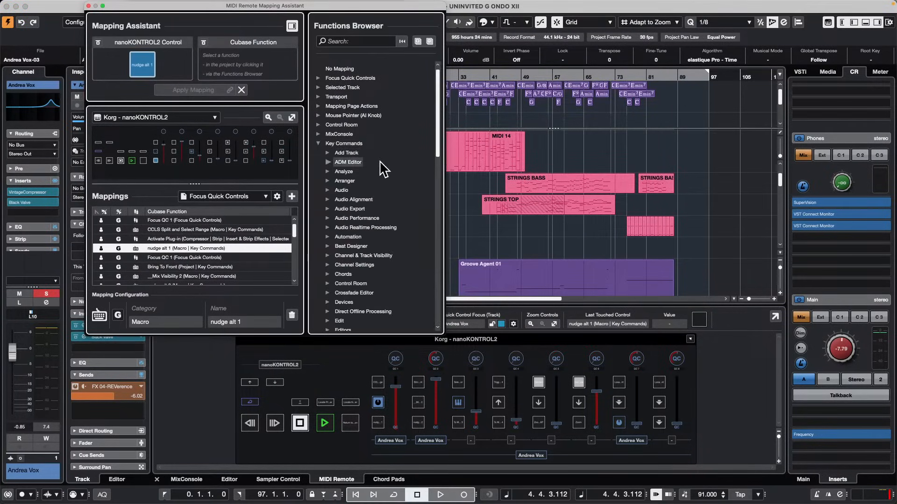
pyautogui.click(328, 283)
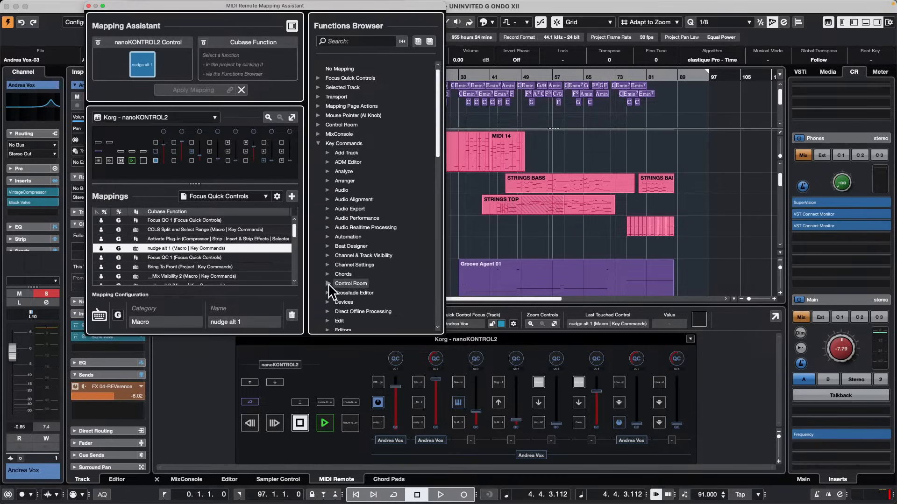
pyautogui.scroll(-10, 382, 199)
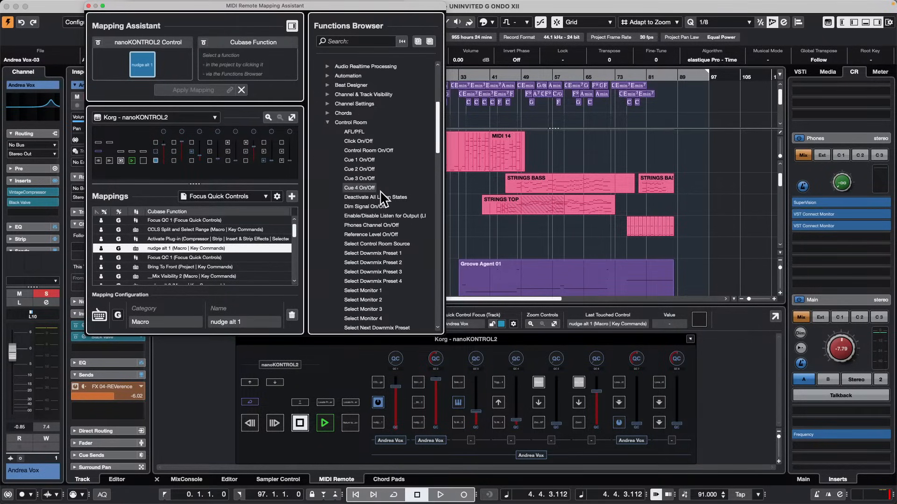
pyautogui.scroll(-9, 380, 192)
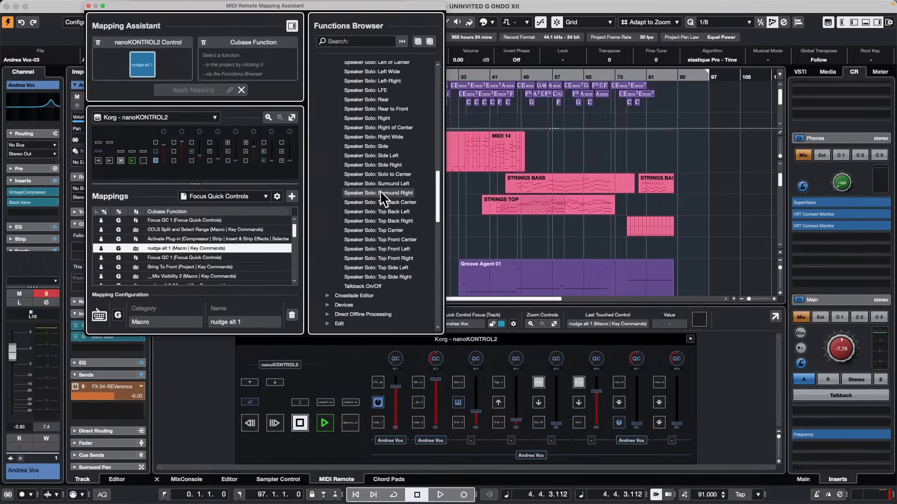
pyautogui.scroll(4, 380, 228)
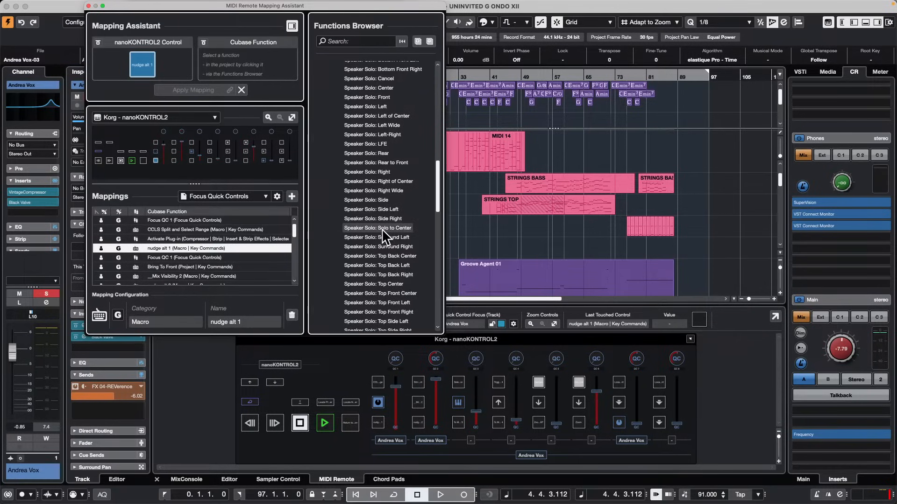
pyautogui.scroll(6, 382, 225)
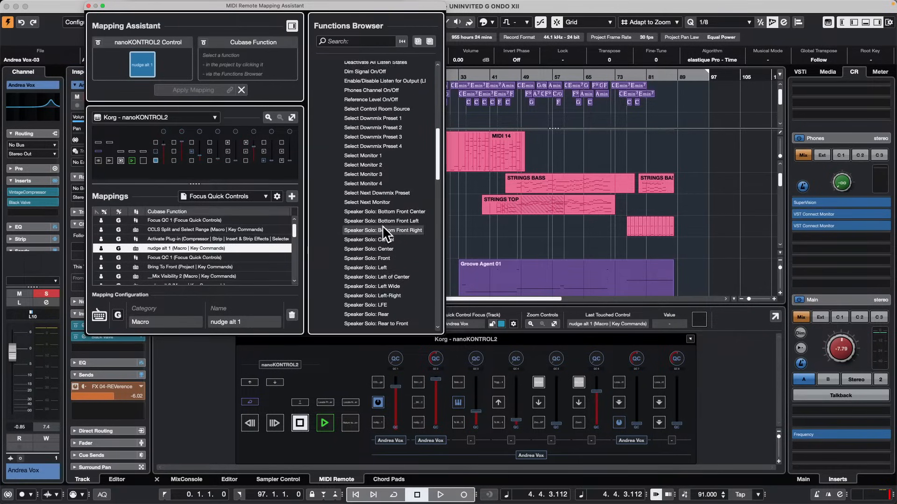
pyautogui.scroll(2, 382, 226)
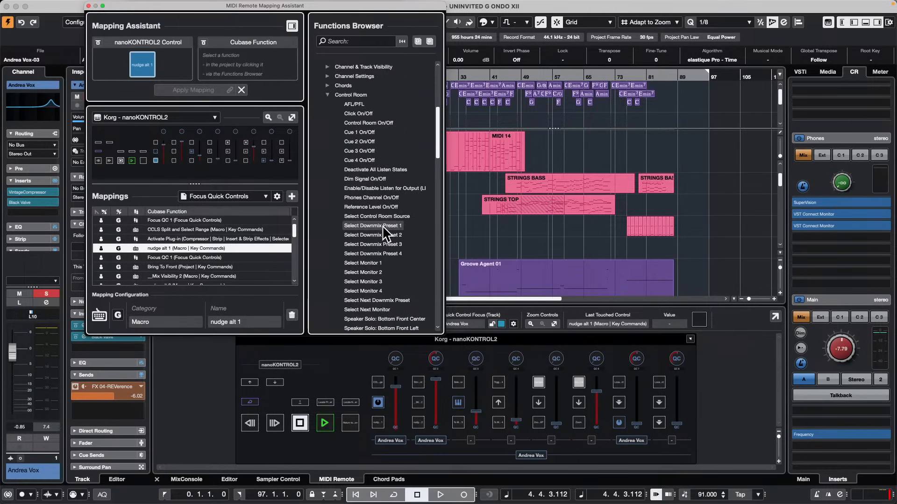
pyautogui.scroll(2, 382, 226)
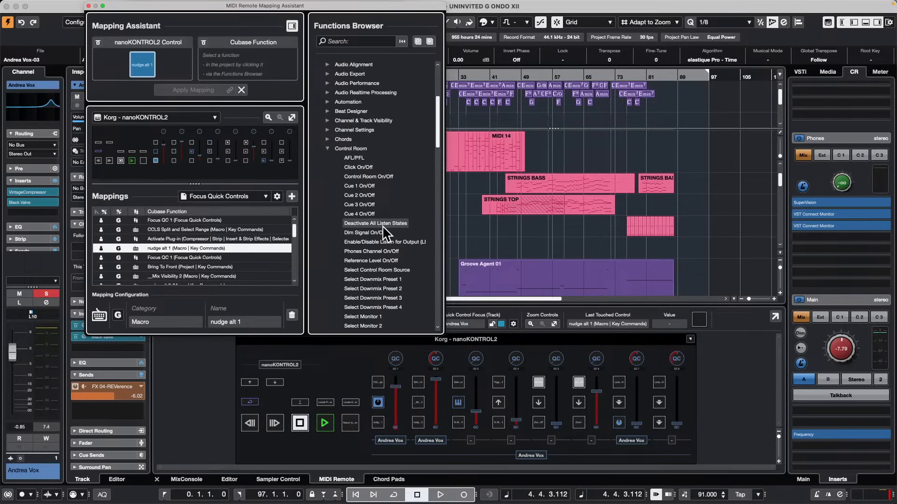
pyautogui.scroll(5, 382, 225)
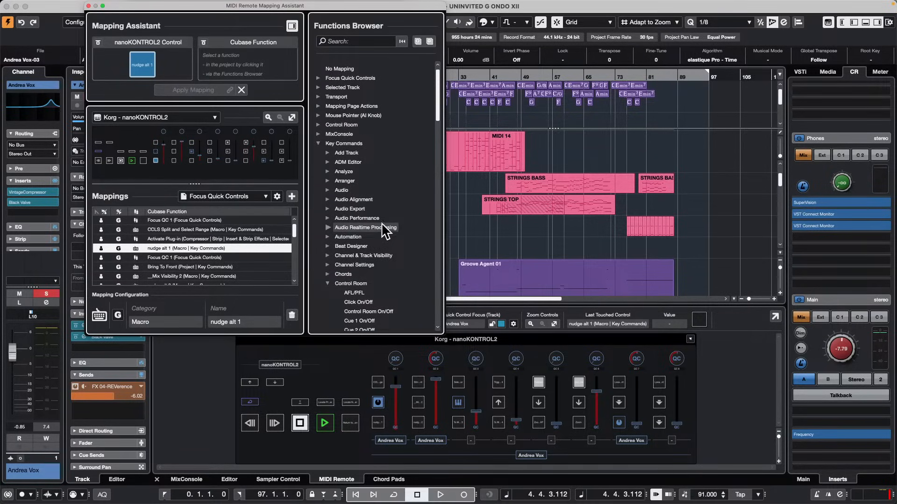
# Step: Assign Control Room > Monitor > Channel 1 > Bypass Inserts to the nanoKONTROL2 control
pyautogui.click(318, 124)
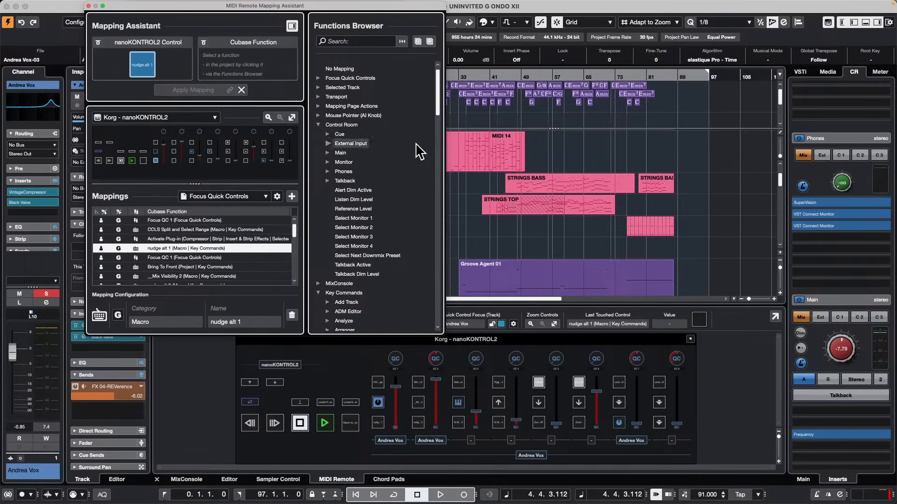
pyautogui.click(328, 162)
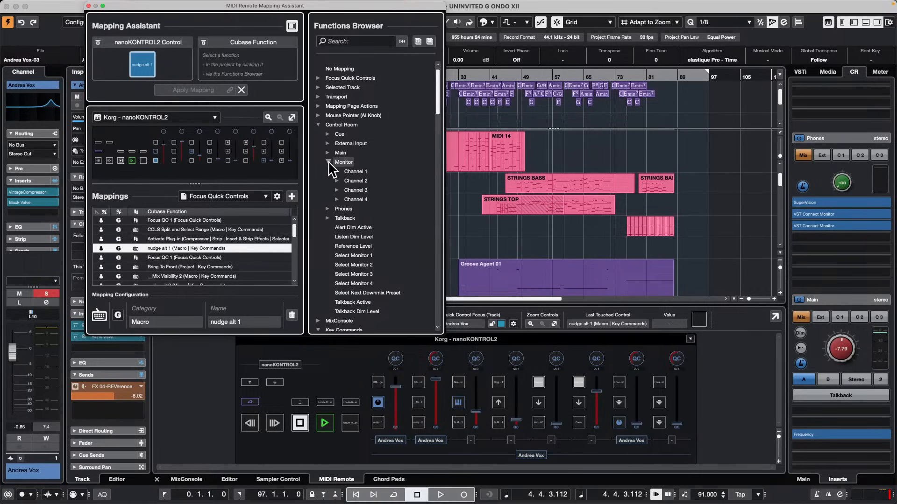
pyautogui.click(337, 171)
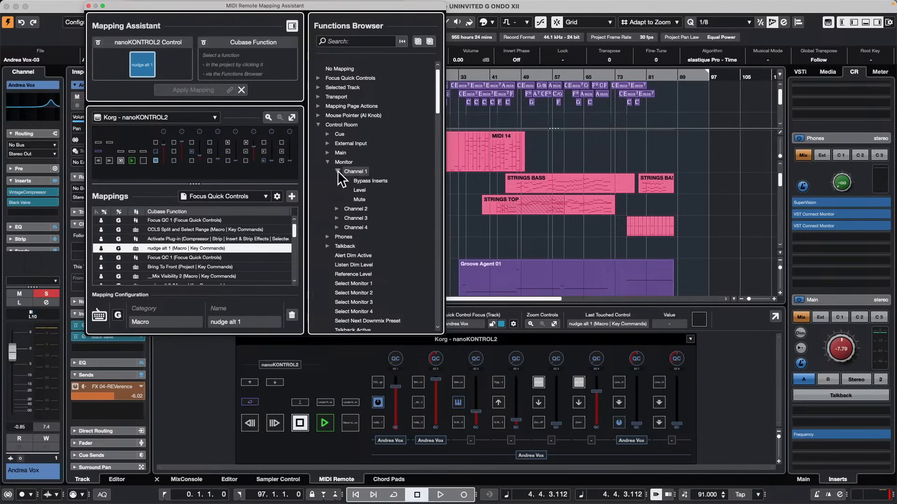
pyautogui.click(367, 181)
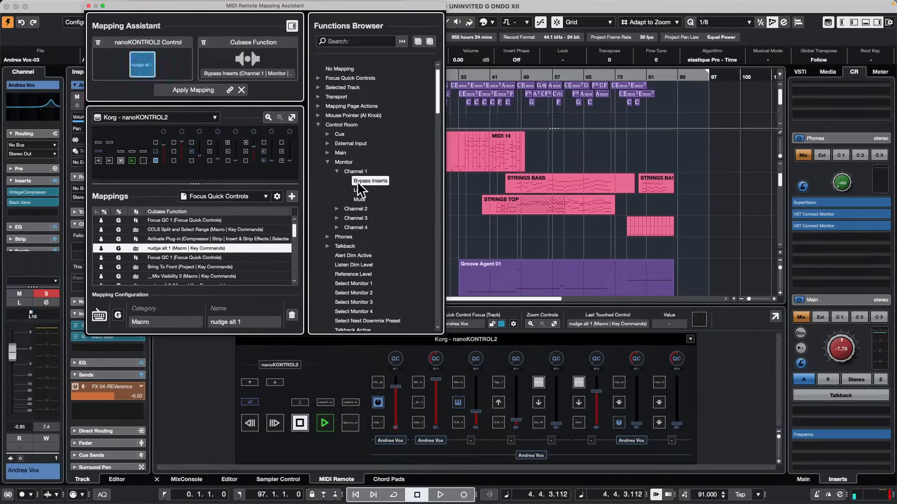
pyautogui.click(201, 91)
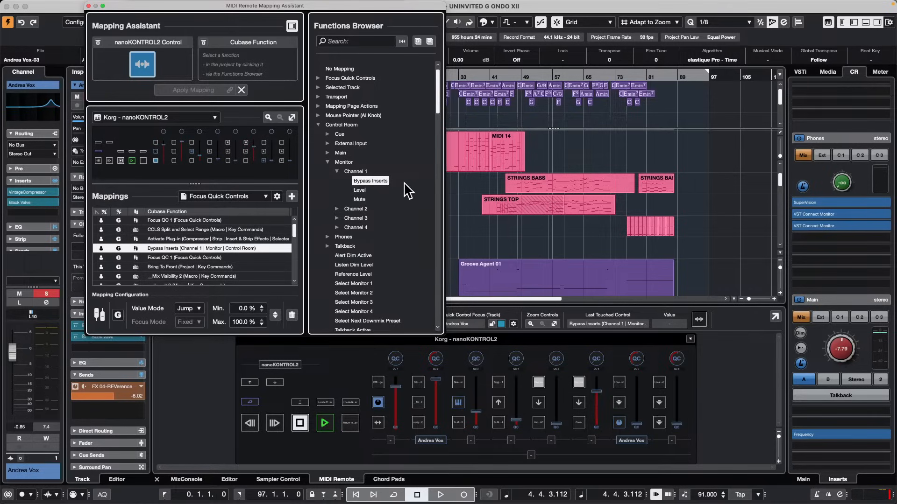
# Step: Close the MIDI Remote Mapping Assistant window
pyautogui.click(88, 6)
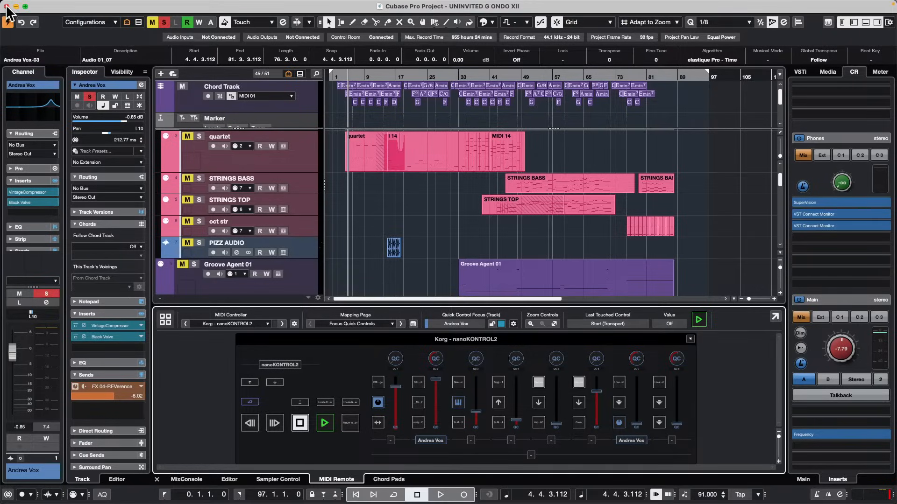
# Step: Switch to the Untitled6 project from the Window menu and activate it
pyautogui.click(351, 5)
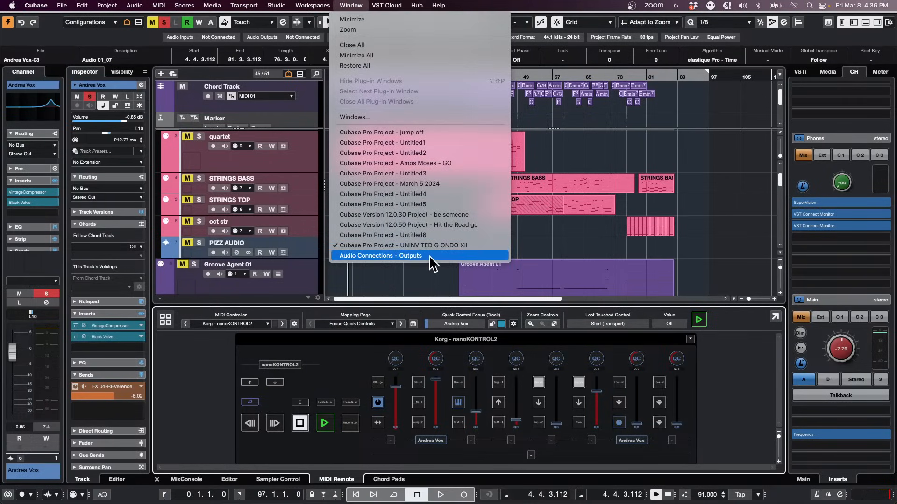
pyautogui.click(442, 235)
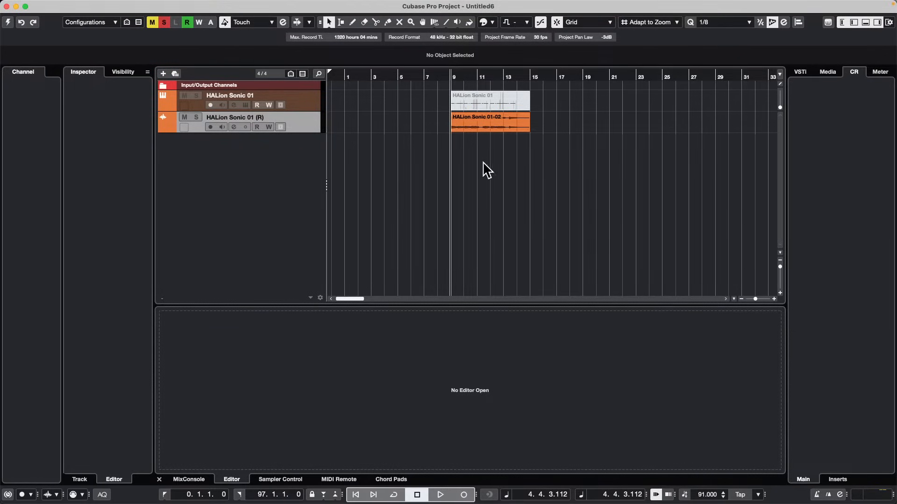
pyautogui.click(489, 124)
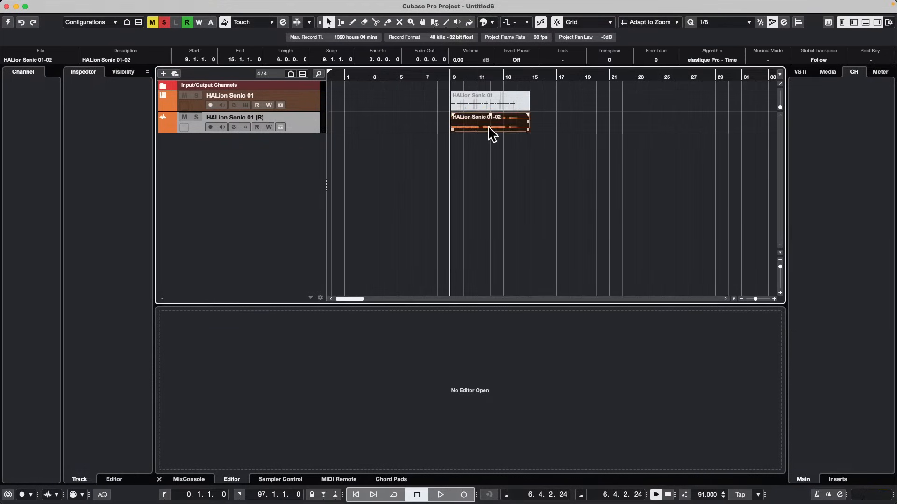
pyautogui.click(7, 22)
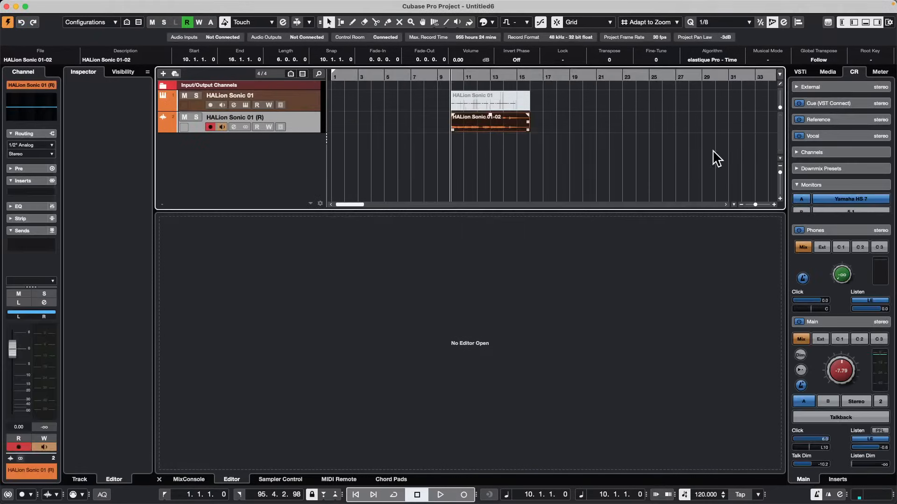
# Step: Extract MIDI from the HALion Sonic 01-02 audio event via VariAudio to a new track
pyautogui.doubleClick(494, 131)
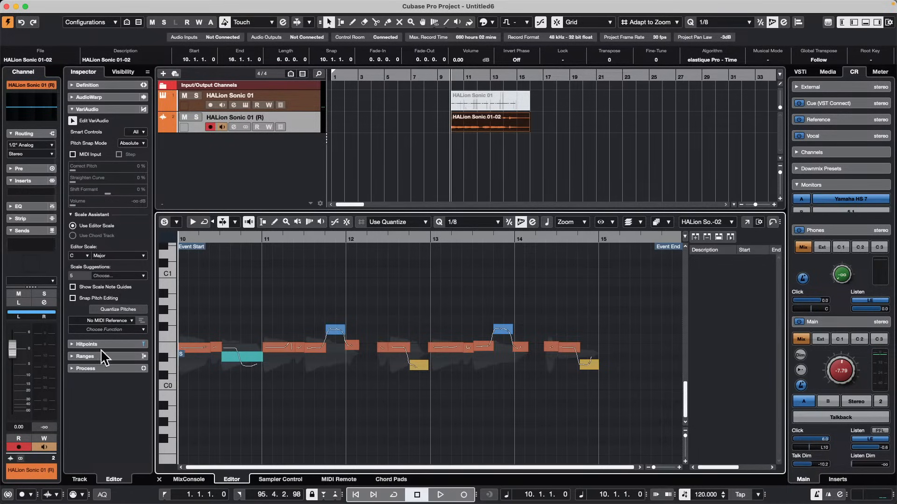
pyautogui.click(104, 330)
pyautogui.click(104, 340)
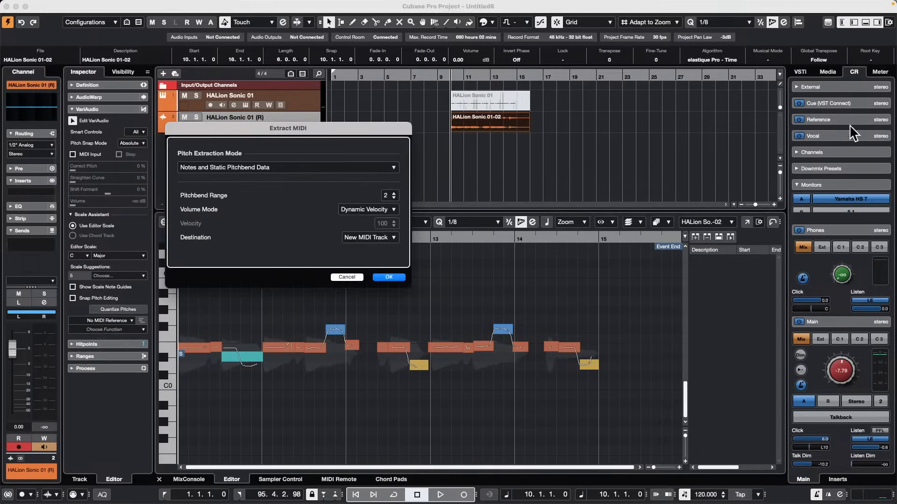
pyautogui.click(390, 277)
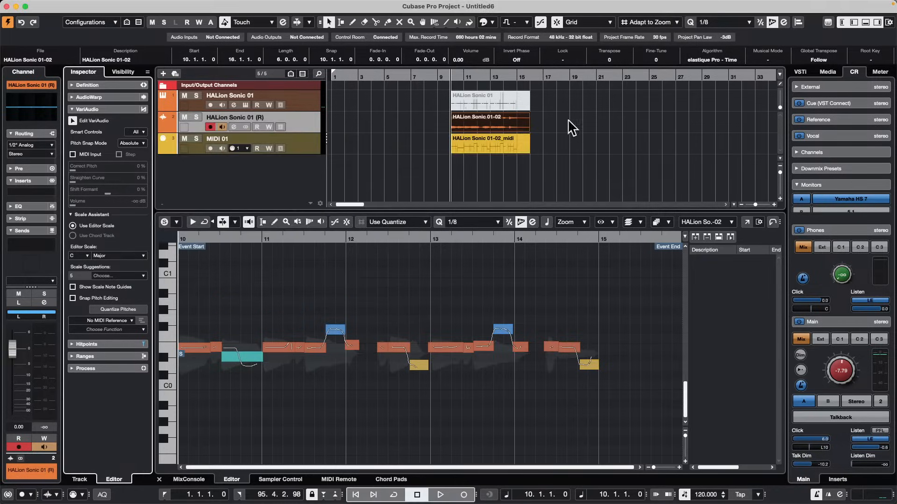
# Step: Open the extracted MIDI part in the Key Editor, raise the F#0 note, and show it as score
pyautogui.click(484, 147)
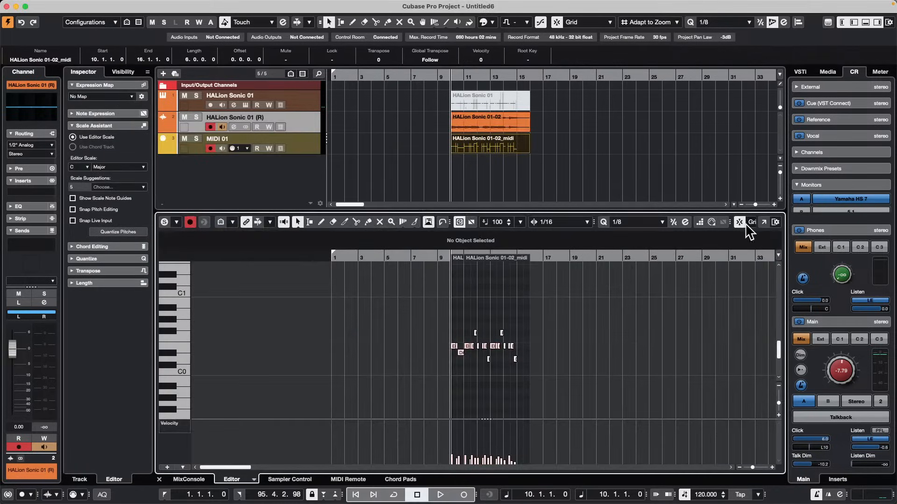
pyautogui.click(763, 222)
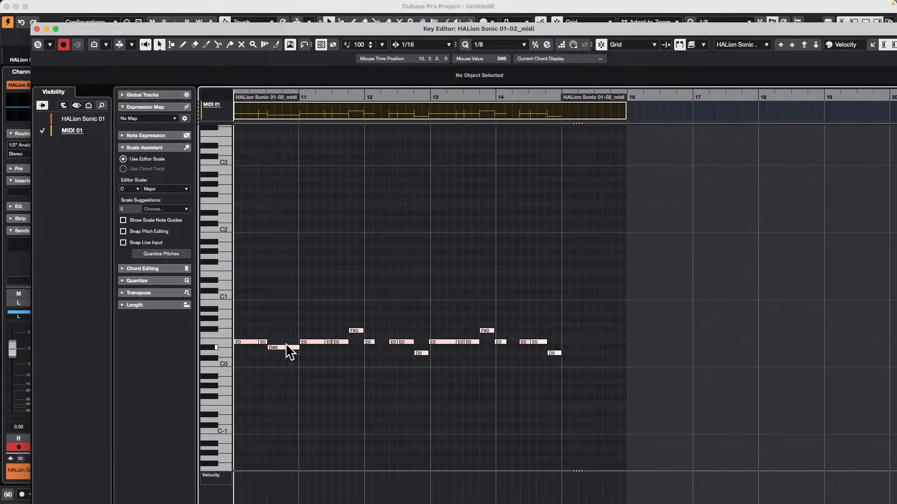
pyautogui.click(355, 331)
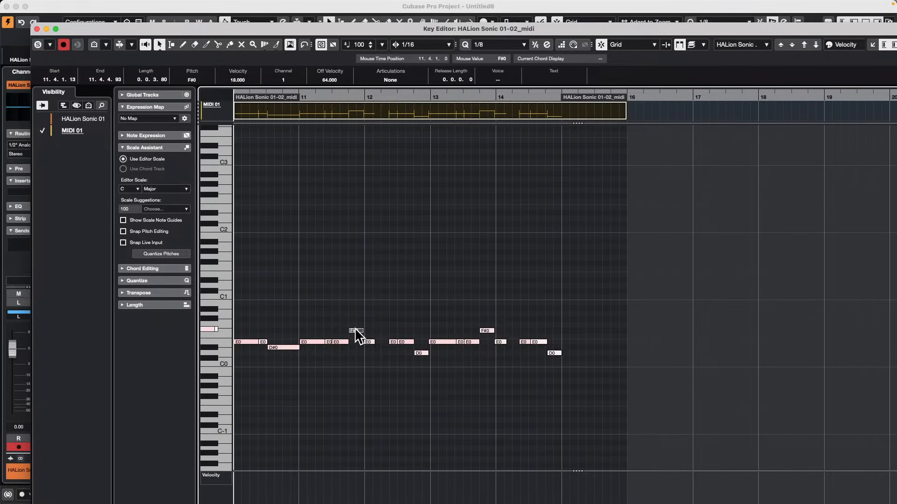
pyautogui.press('Up')
pyautogui.press('Up')
pyautogui.press('Up')
pyautogui.press('Up')
pyautogui.press('Up')
pyautogui.press('Up')
pyautogui.press('Up')
pyautogui.press('Up')
pyautogui.press('Up')
pyautogui.press('Up')
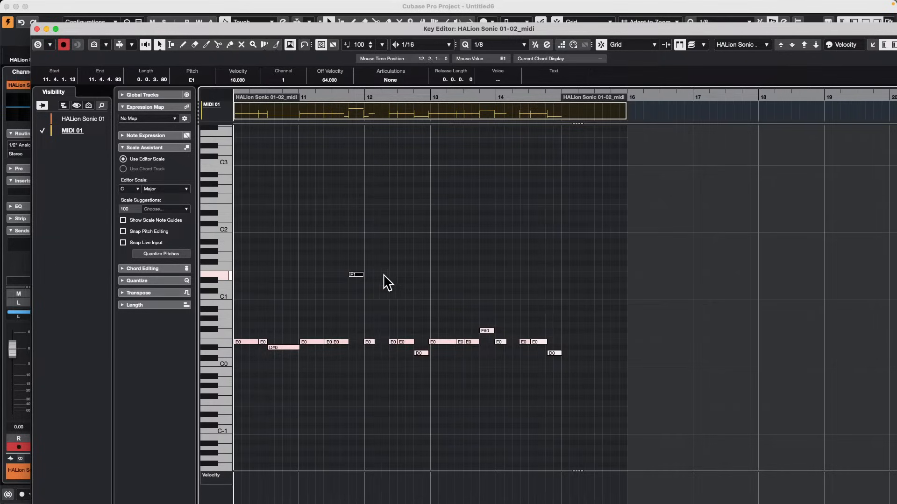
pyautogui.click(340, 344)
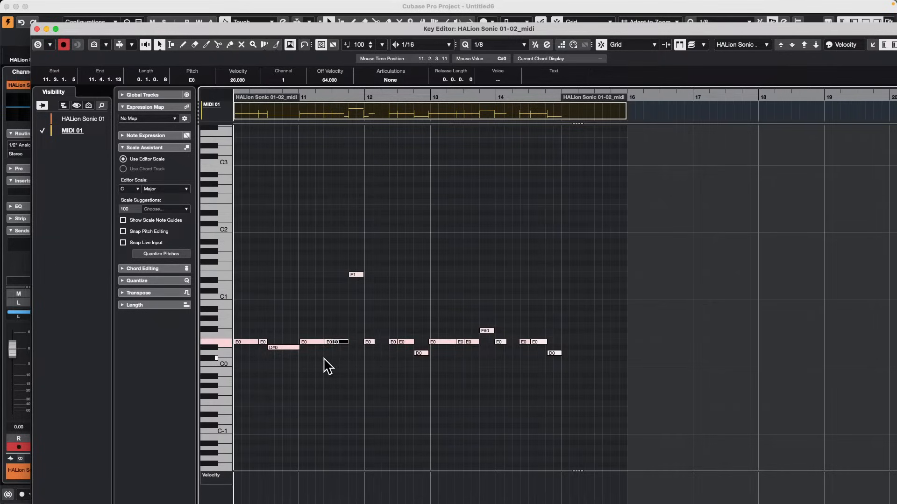
pyautogui.press('super+r')
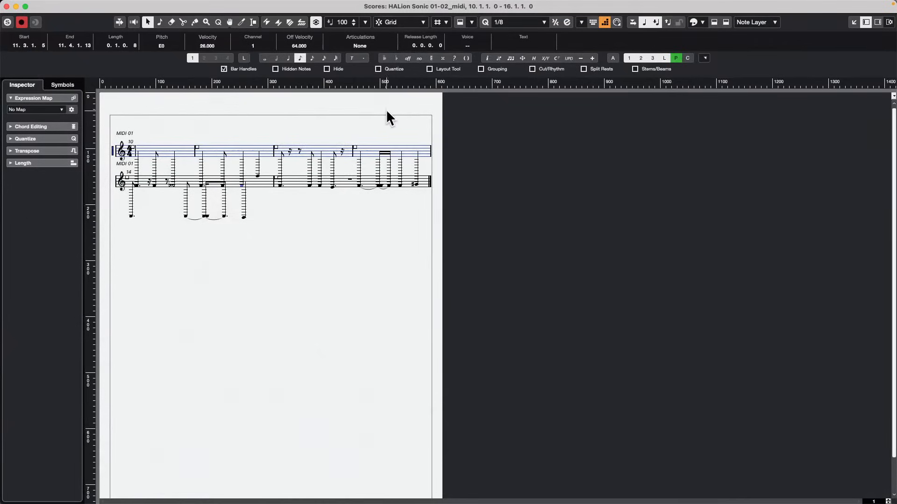
# Step: Change the staves' clef to Bass 8va
pyautogui.doubleClick(120, 150)
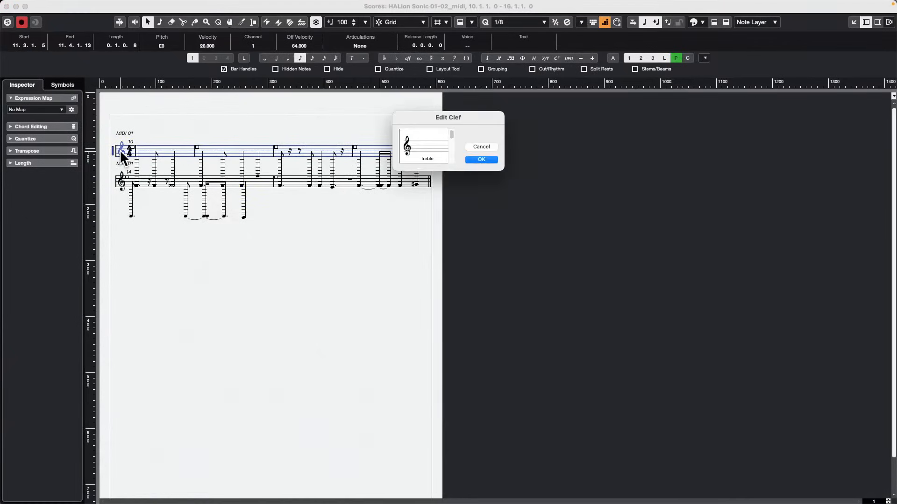
pyautogui.click(452, 150)
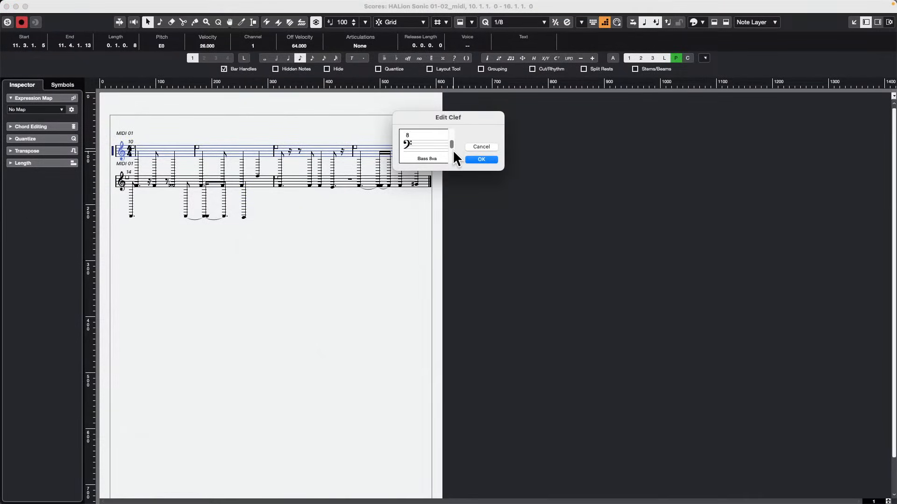
pyautogui.click(494, 160)
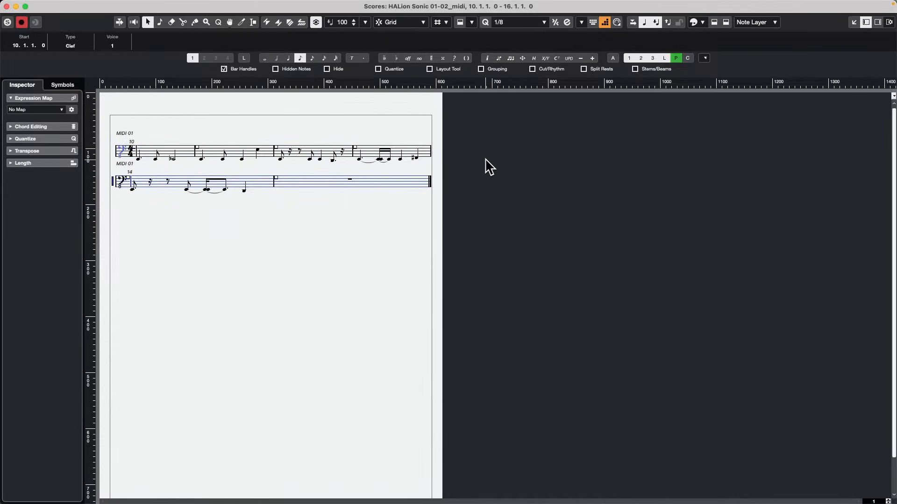
# Step: Select the last two notes in bar 11 and place a slur beside them
pyautogui.rightClick(243, 163)
pyautogui.click(241, 164)
pyautogui.moveTo(236, 163); pyautogui.dragTo(265, 128)
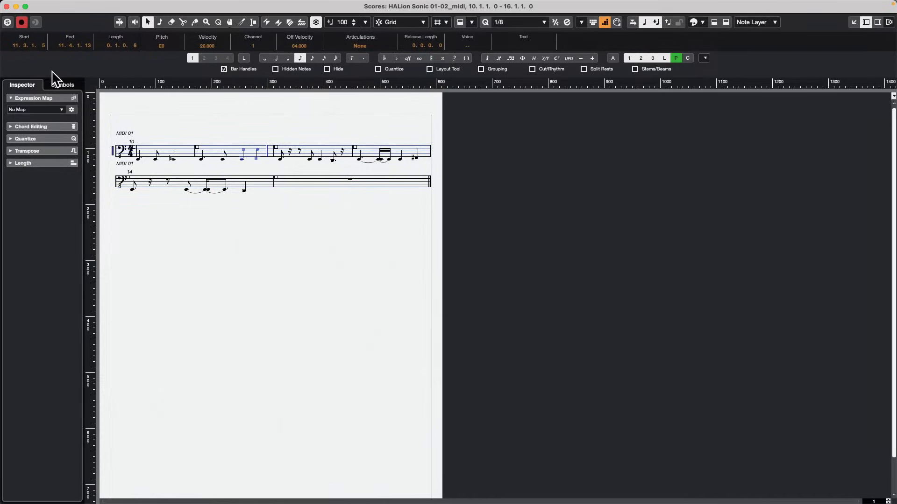
pyautogui.click(68, 85)
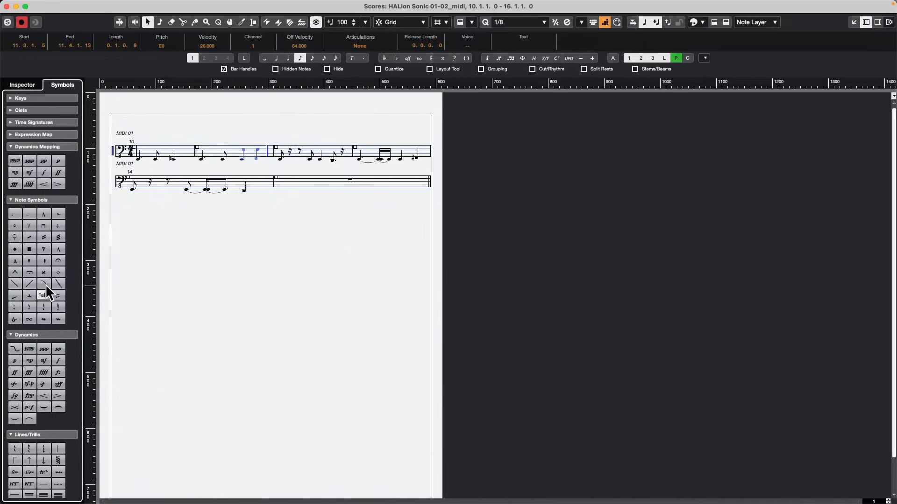
pyautogui.click(14, 297)
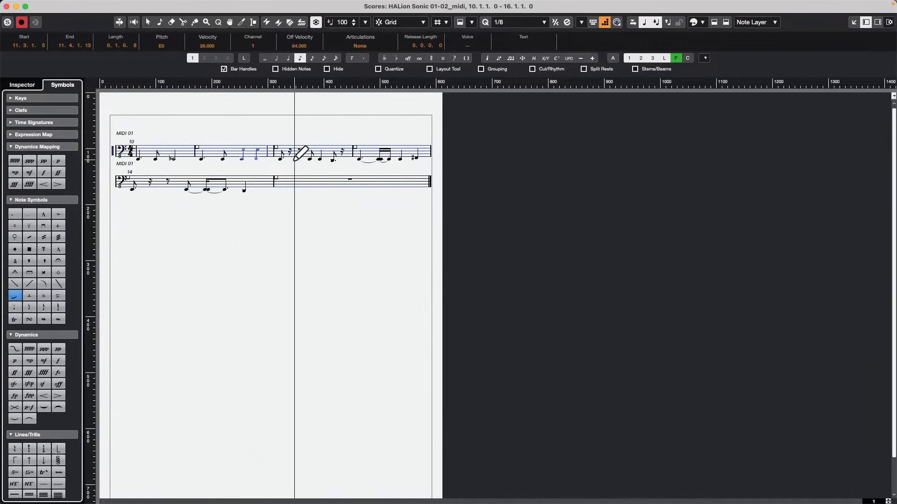
pyautogui.click(258, 150)
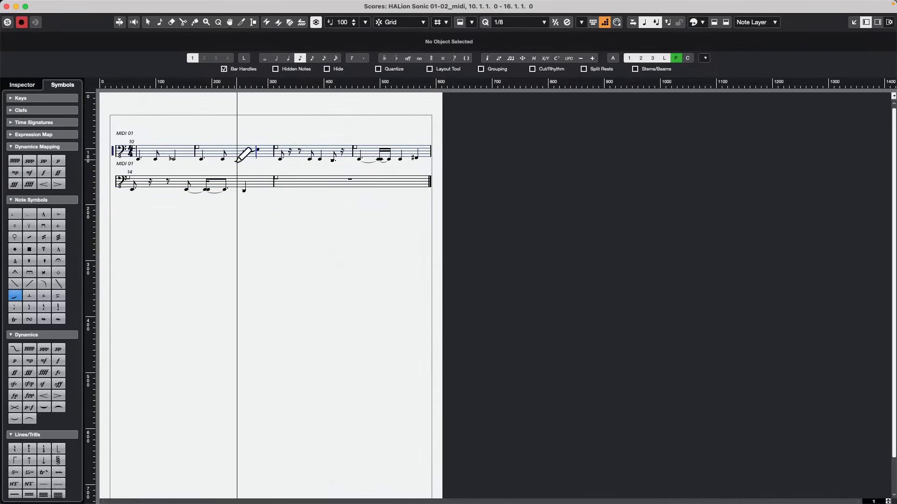
pyautogui.press('1')
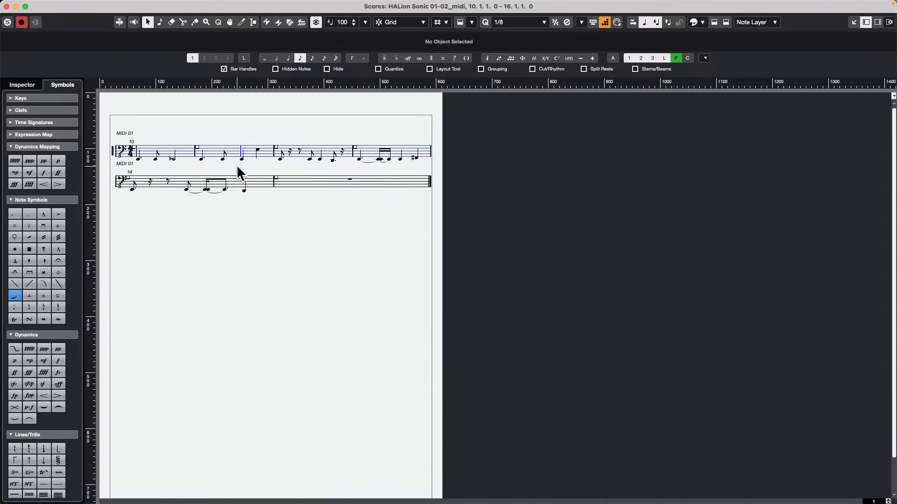
# Step: Zoom in and draw line symbols connecting the notes in bar 11
pyautogui.press('h')
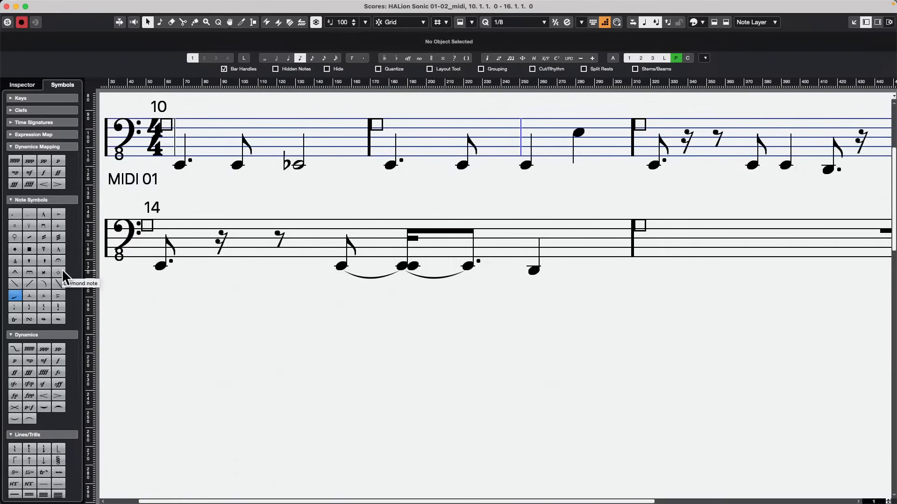
pyautogui.scroll(-5, 51, 282)
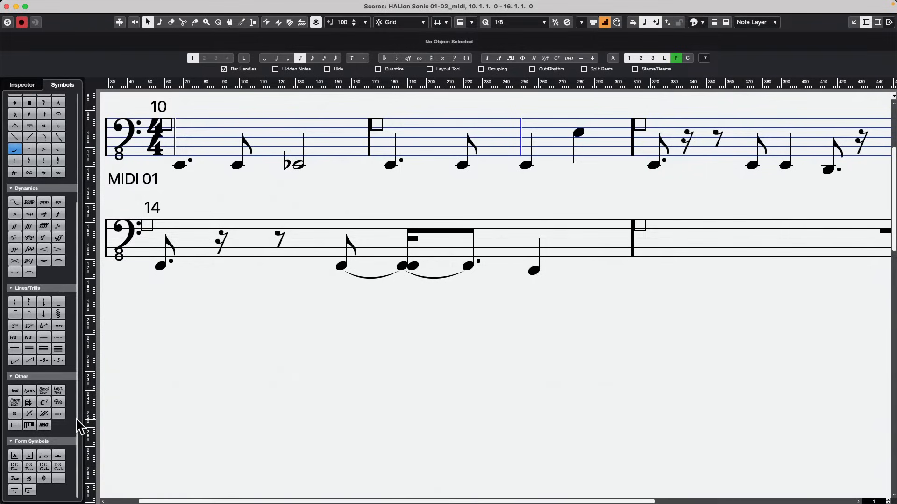
pyautogui.click(29, 360)
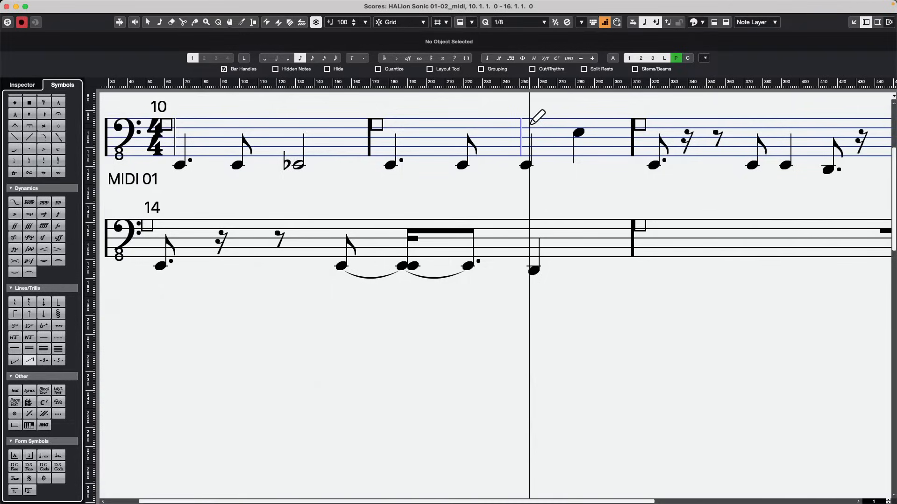
pyautogui.moveTo(531, 125); pyautogui.dragTo(579, 120)
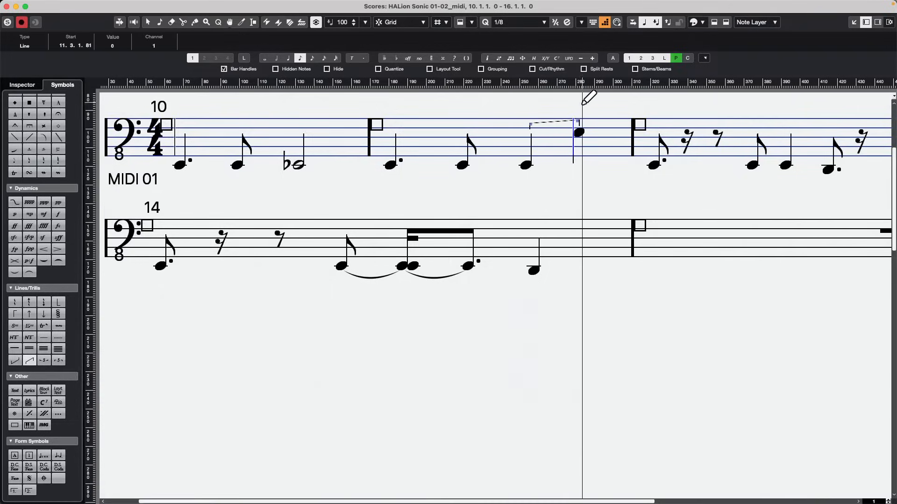
pyautogui.rightClick(541, 126)
pyautogui.click(533, 124)
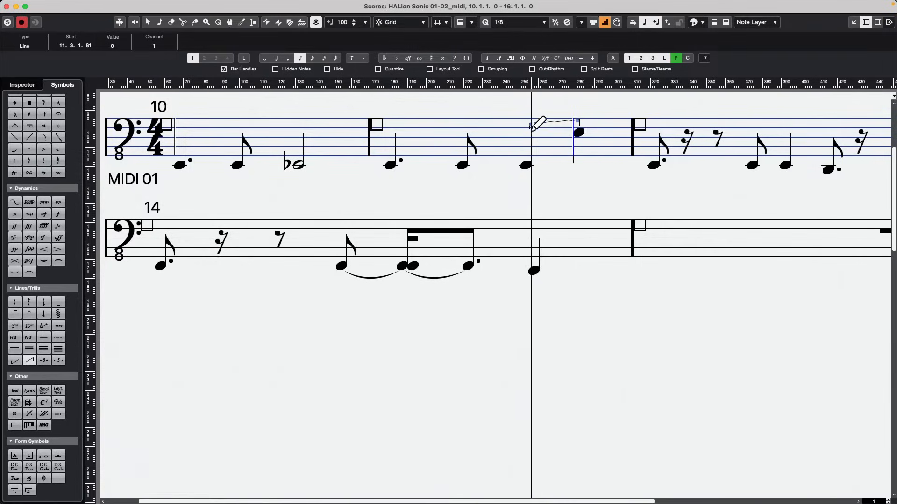
pyautogui.moveTo(531, 131); pyautogui.dragTo(533, 148)
pyautogui.rightClick(573, 167)
pyautogui.click(564, 168)
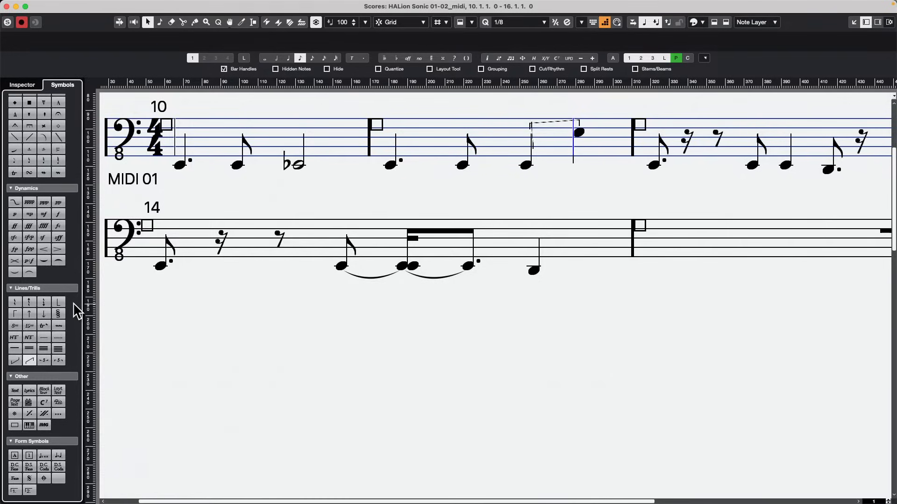
# Step: Close the Score Editor and the floating Key Editor window
pyautogui.click(6, 7)
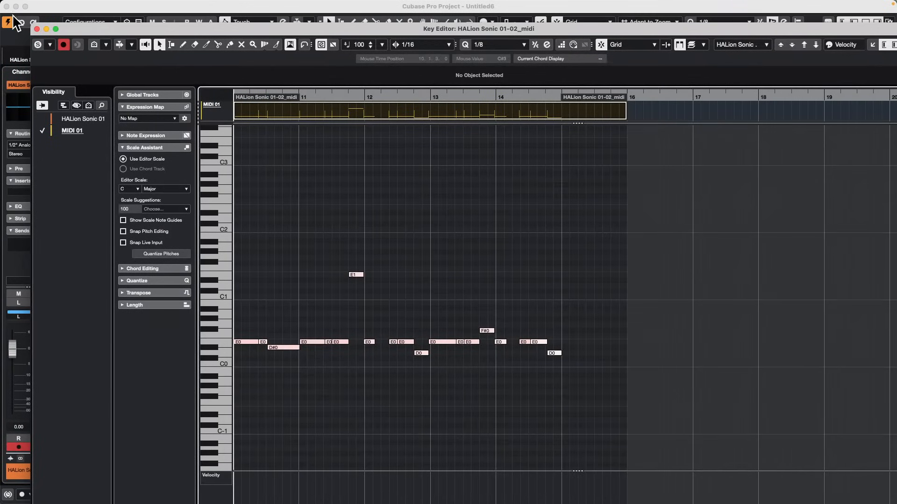
pyautogui.click(38, 28)
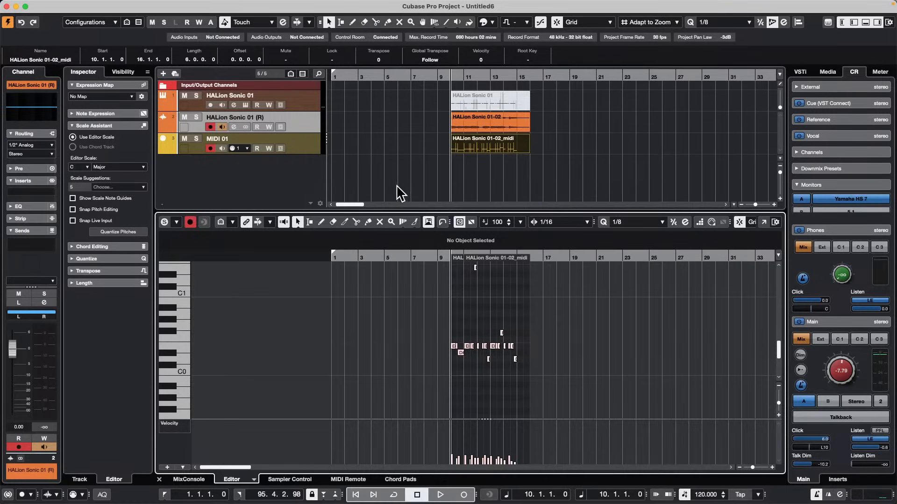
# Step: Open the HALion Sonic 01 (R) audio insert list and expand its Reverb category
pyautogui.click(306, 147)
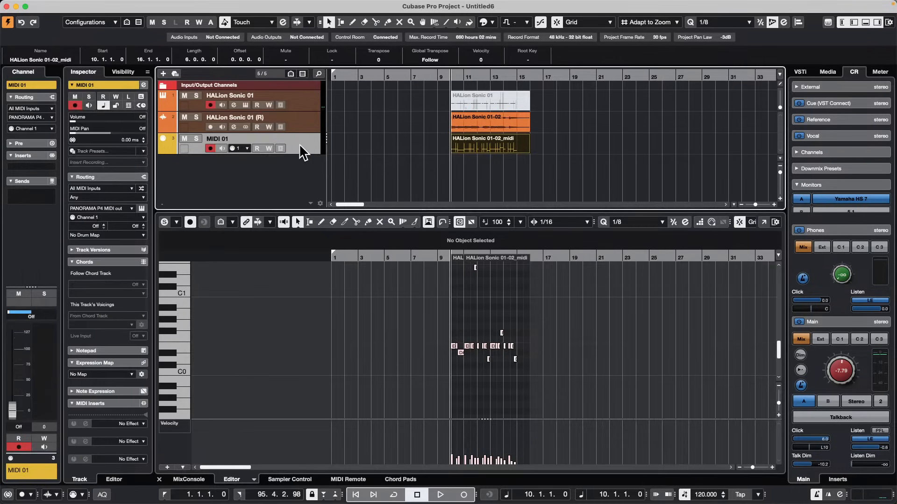
pyautogui.click(41, 166)
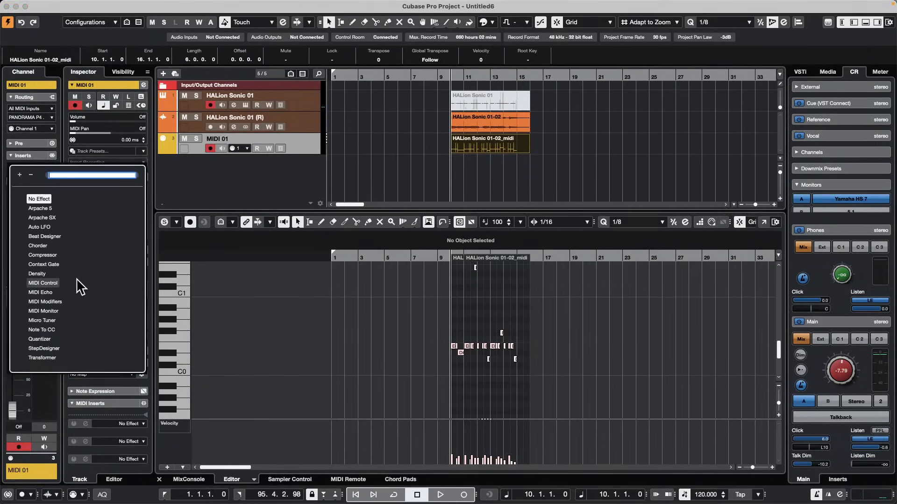
pyautogui.click(292, 188)
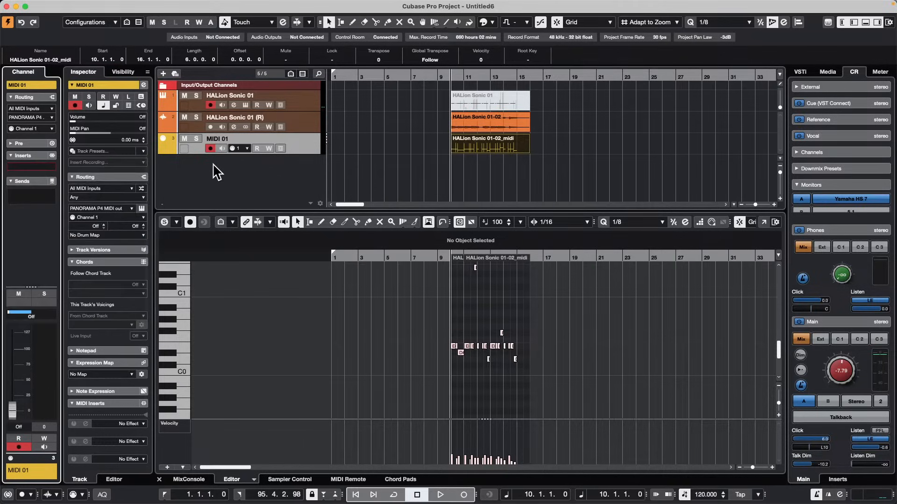
pyautogui.click(304, 124)
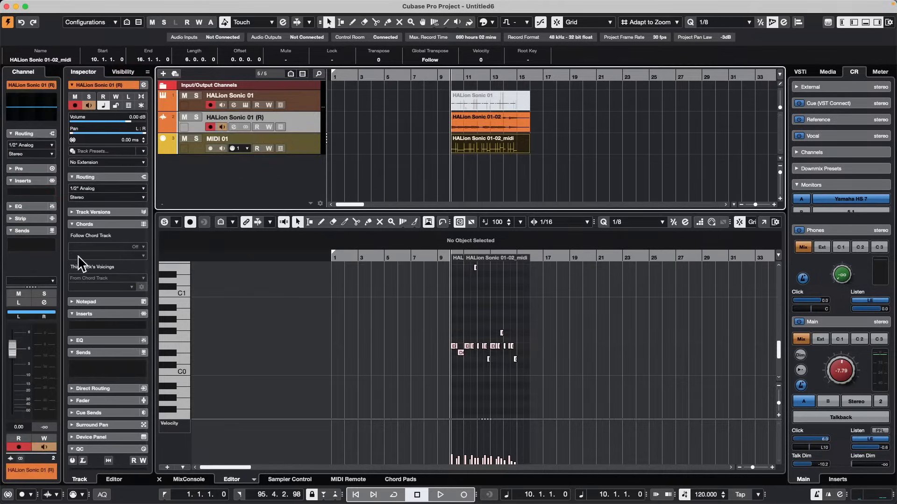
pyautogui.click(44, 192)
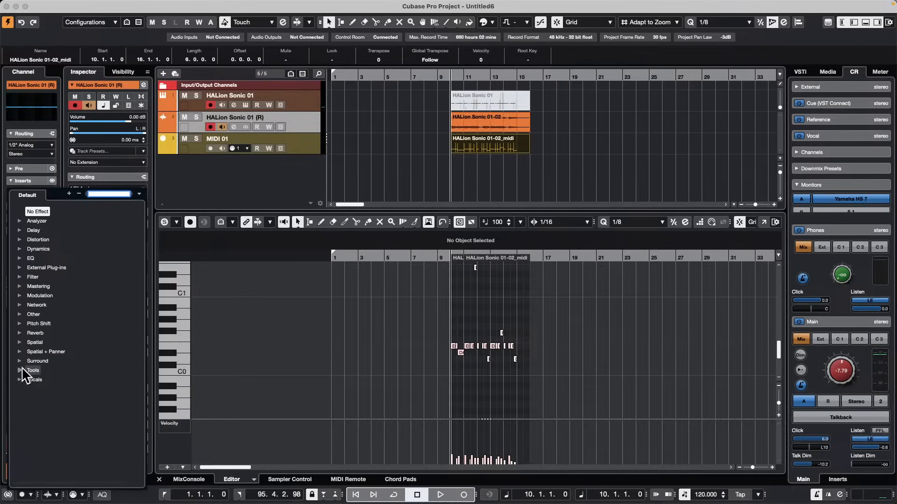
pyautogui.click(20, 332)
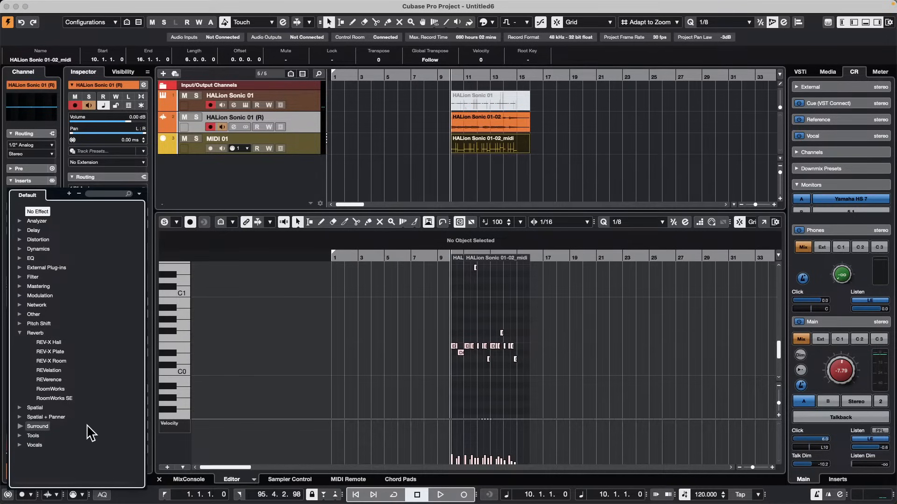
# Step: Insert REVerence and load Old French Theatre as the second program beside LA Studio
pyautogui.click(49, 379)
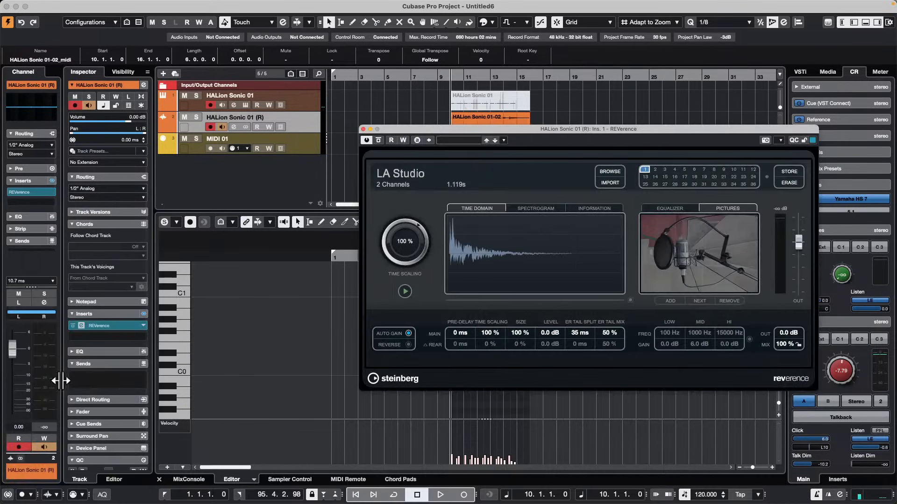
pyautogui.moveTo(513, 126); pyautogui.dragTo(253, 99)
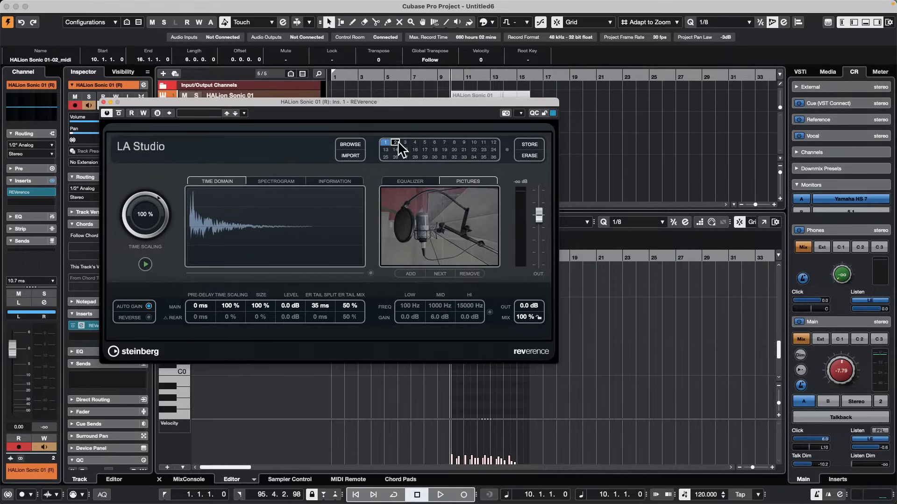
pyautogui.click(358, 145)
pyautogui.scroll(-5, 404, 250)
pyautogui.doubleClick(404, 254)
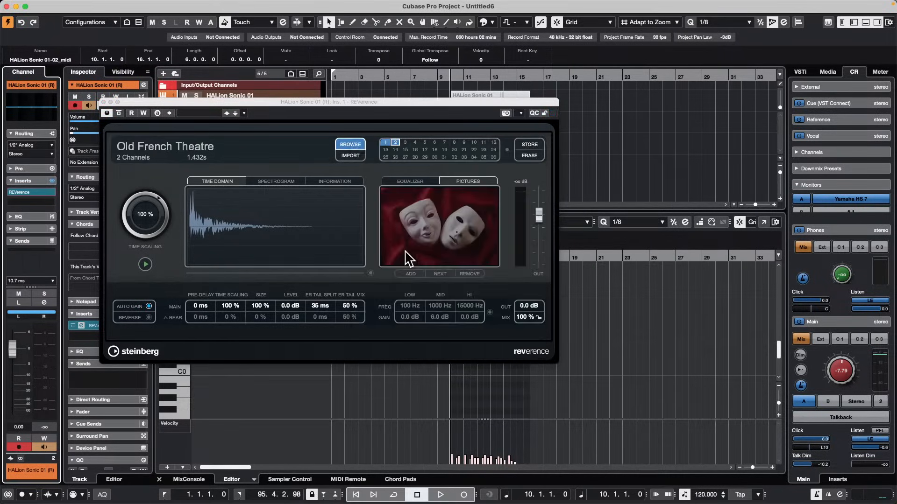
pyautogui.click(385, 142)
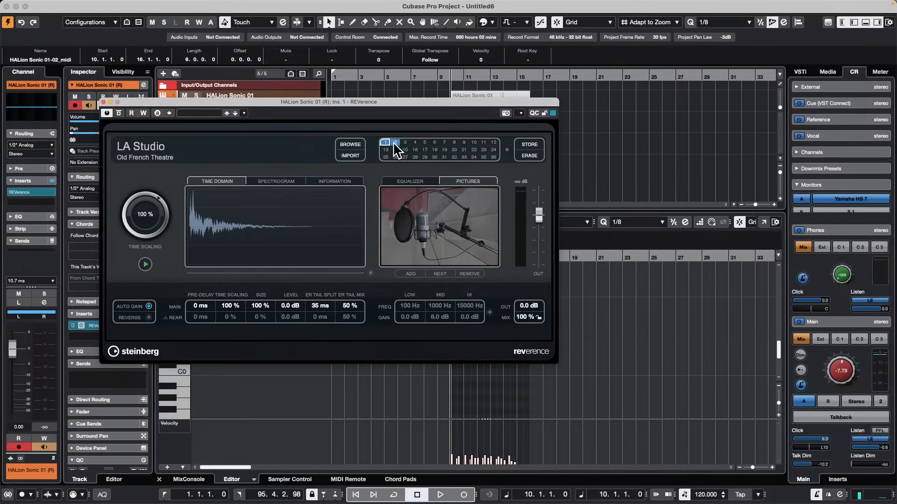
pyautogui.click(394, 142)
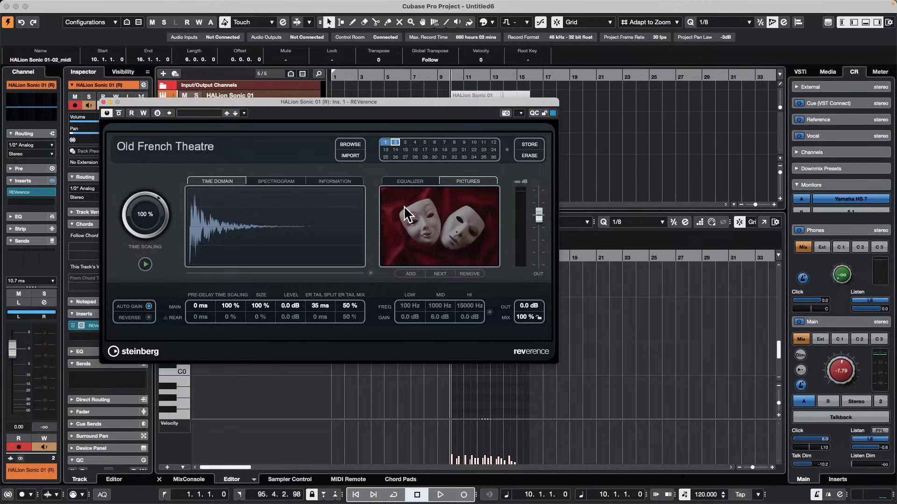
# Step: Raise Old French Theatre's output to 9.8 dB and lock the mix level across programs
pyautogui.click(539, 317)
pyautogui.click(540, 317)
pyautogui.moveTo(539, 216); pyautogui.dragTo(540, 244)
pyautogui.click(385, 142)
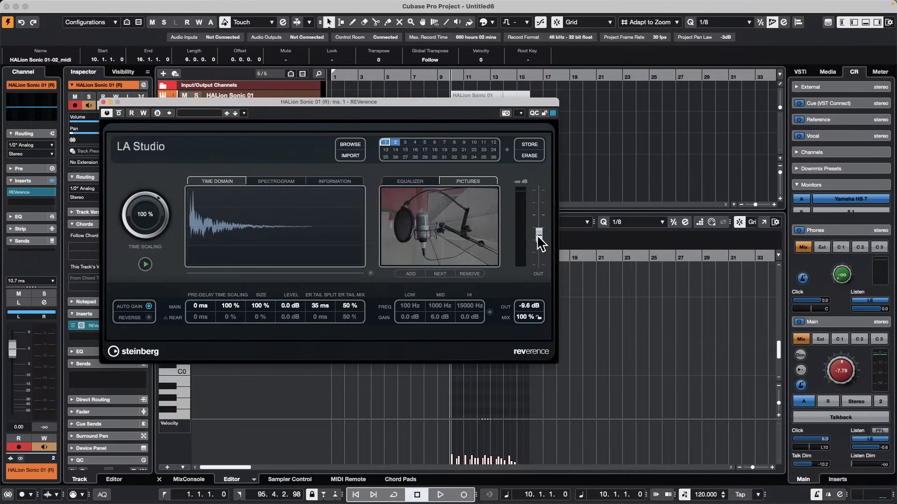
pyautogui.click(540, 317)
# Step: Alternate between Old French Theatre and LA Studio to compare them, ending on LA Studio
pyautogui.click(395, 142)
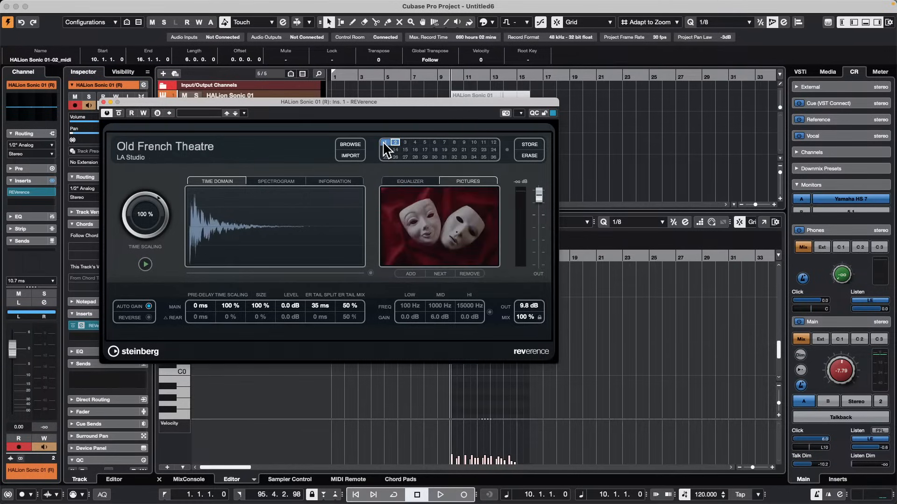
pyautogui.click(384, 142)
pyautogui.click(395, 141)
pyautogui.click(384, 140)
pyautogui.click(394, 140)
pyautogui.click(385, 142)
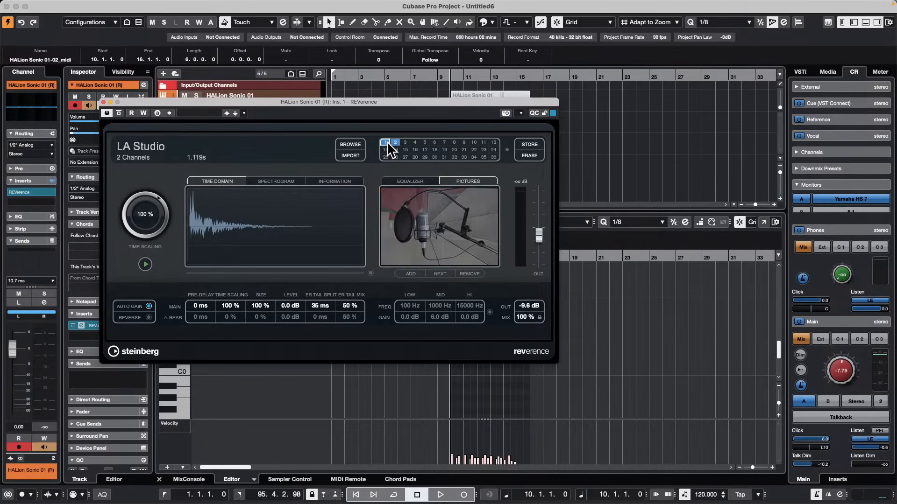
pyautogui.click(393, 142)
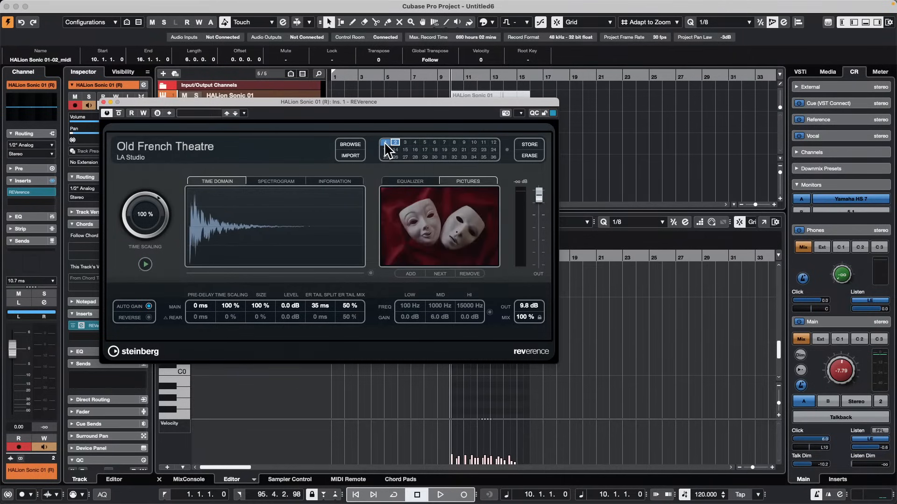
pyautogui.click(385, 141)
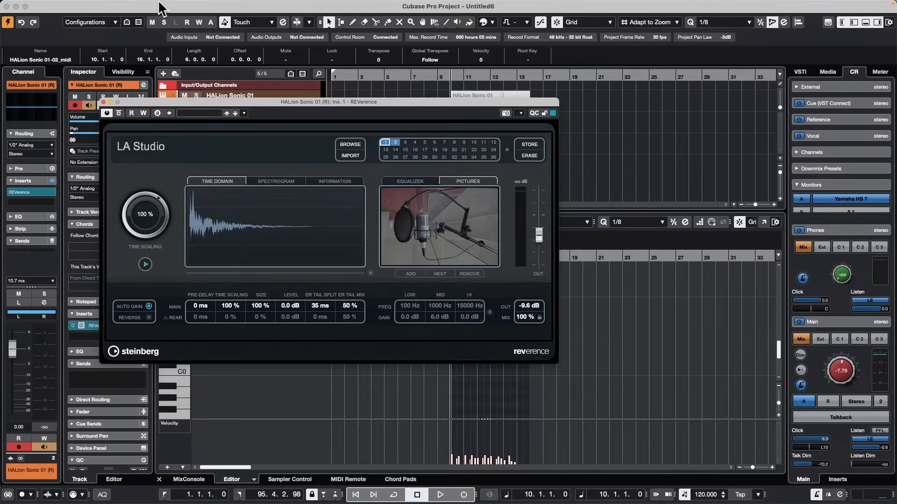
# Step: Close REVerence, widen the Channel panel and expand its Pre section
pyautogui.click(104, 101)
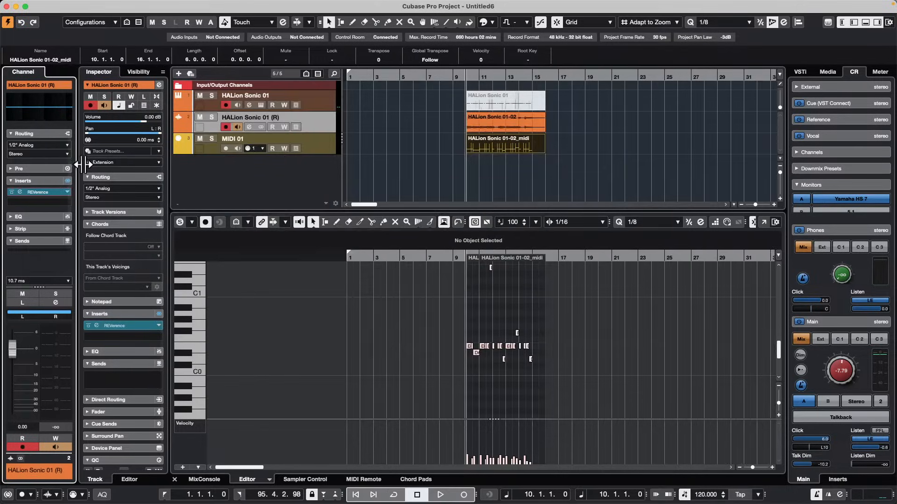
pyautogui.moveTo(61, 165); pyautogui.dragTo(76, 165)
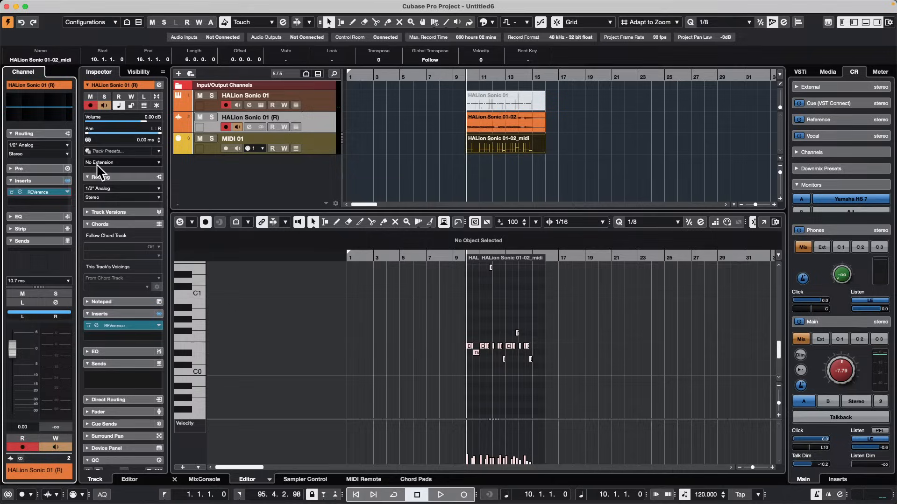
pyautogui.click(42, 166)
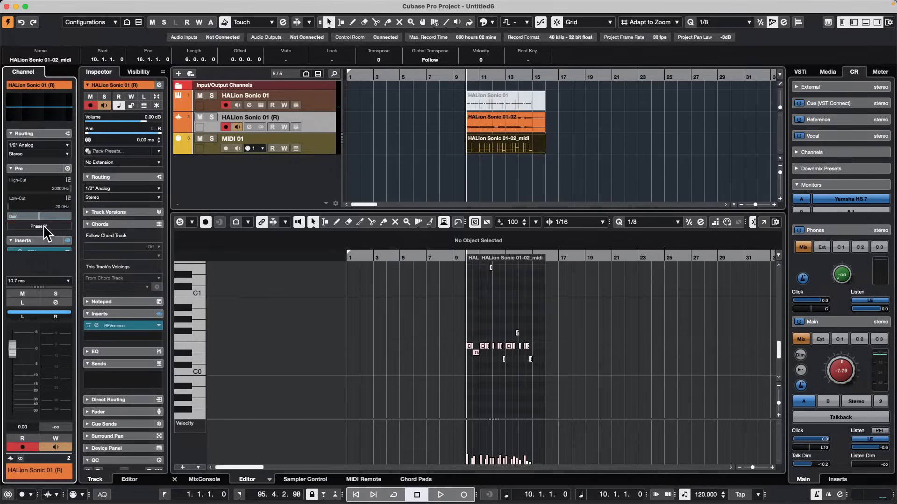
# Step: Toggle phase inversion in HALion Sonic 01 (R) Channel Settings, then select the HALion Sonic 01-02 event
pyautogui.click(248, 127)
pyautogui.click(310, 79)
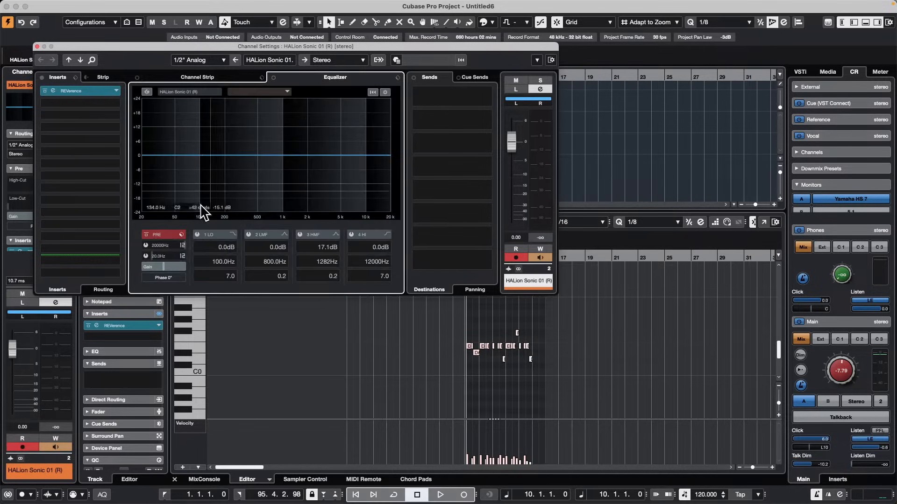
pyautogui.click(160, 276)
pyautogui.click(165, 276)
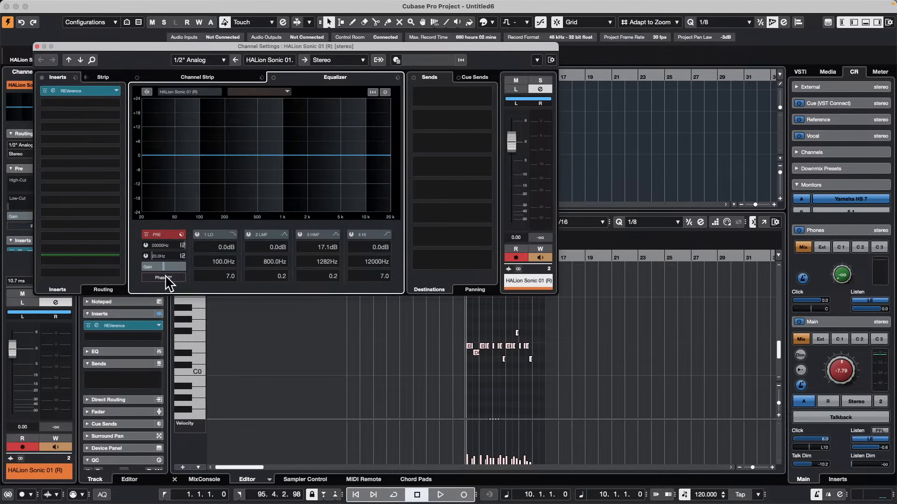
pyautogui.click(165, 276)
pyautogui.click(165, 275)
pyautogui.click(37, 47)
pyautogui.click(489, 121)
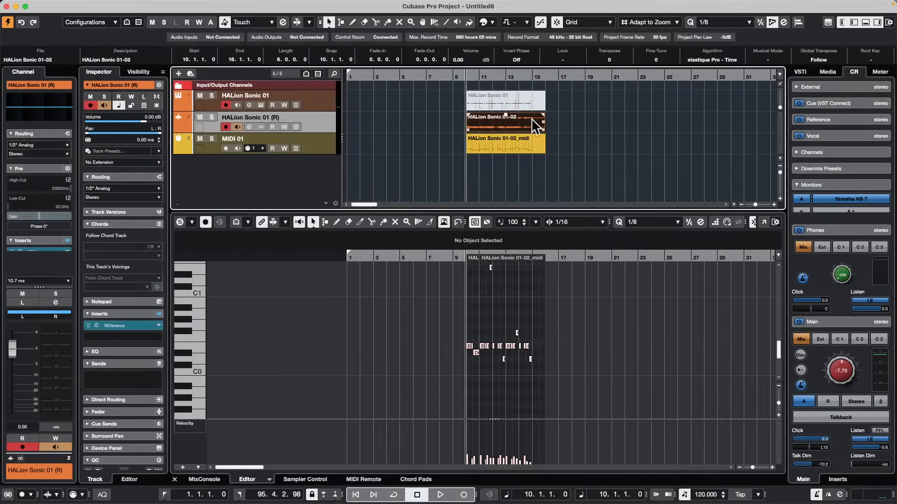
# Step: Turn Invert Phase On for the HALion Sonic 01-02 event via the info line and Audio menu
pyautogui.click(524, 60)
pyautogui.click(521, 60)
pyautogui.click(135, 5)
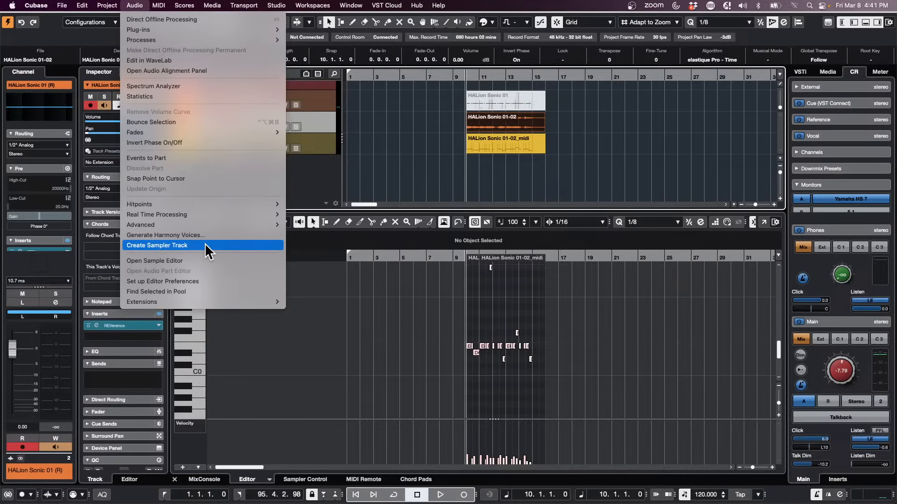
pyautogui.click(187, 142)
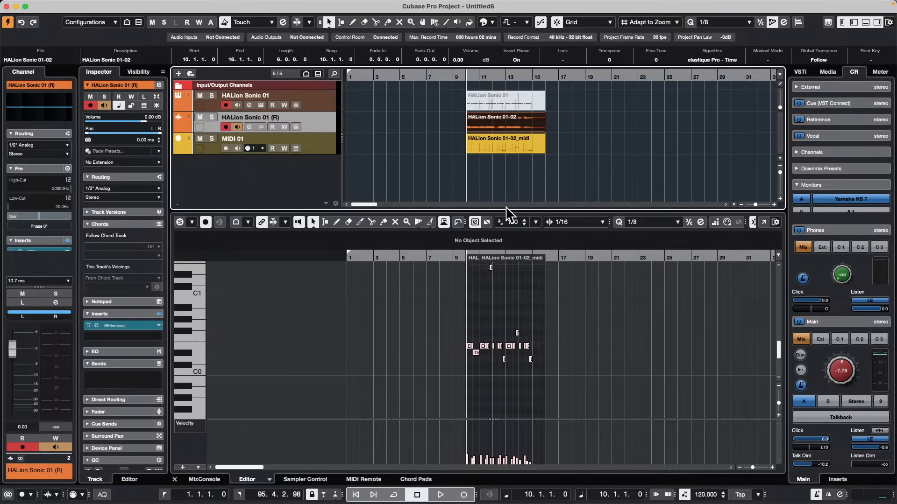
# Step: Drag the lower-zone divider down to enlarge the track area, then open Media > MediaBay
pyautogui.moveTo(506, 211); pyautogui.dragTo(506, 305)
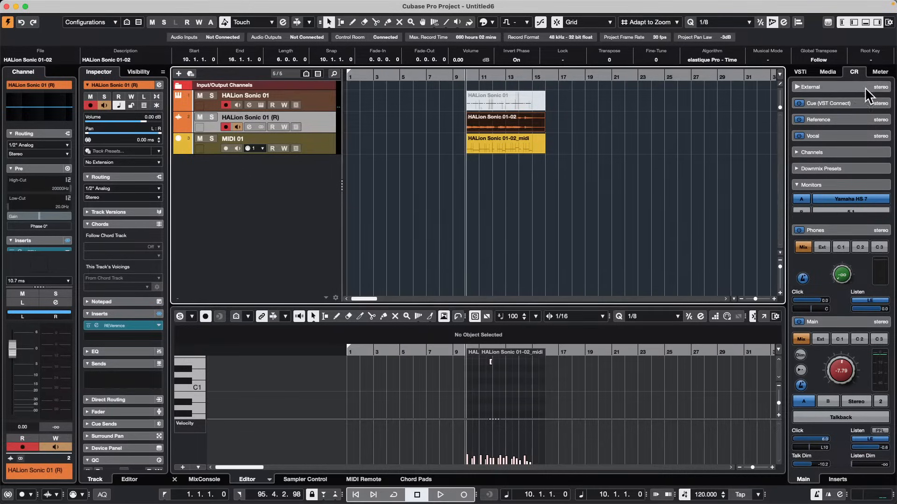
pyautogui.moveTo(114, 4)
pyautogui.click(185, 6)
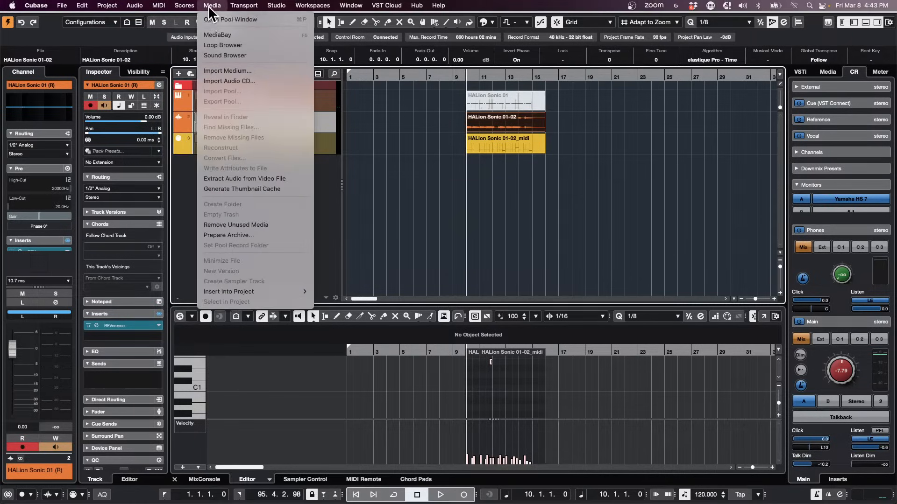
pyautogui.click(218, 35)
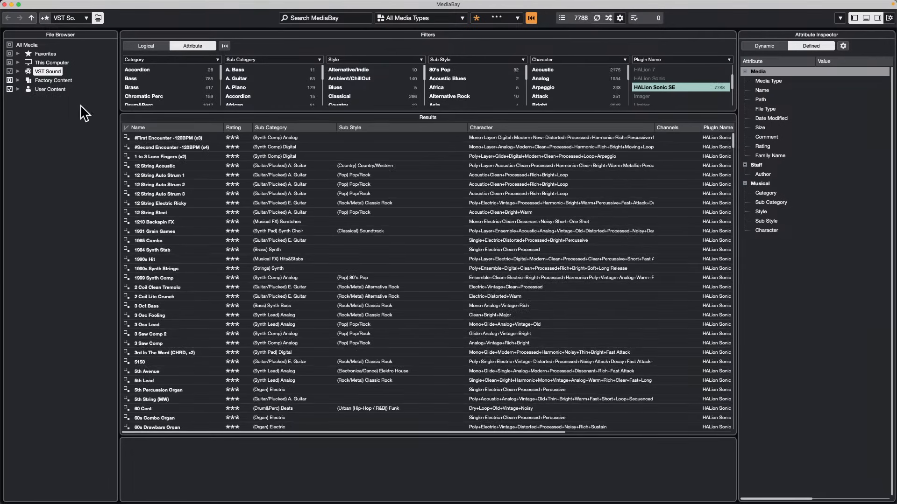
# Step: Select VST Sound in the File Browser and expand it to show its content folders
pyautogui.click(50, 90)
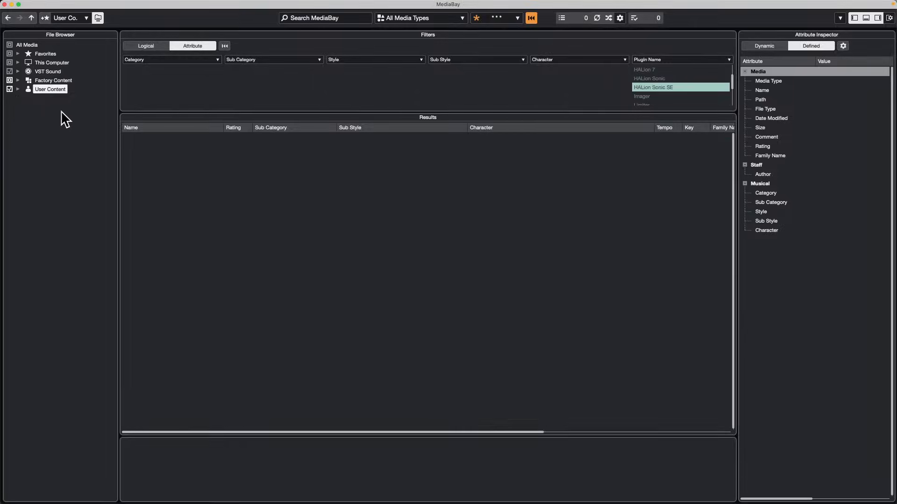
pyautogui.moveTo(106, 4)
pyautogui.mouseDown()
pyautogui.moveTo(314, 157)
pyautogui.moveTo(120, 4)
pyautogui.mouseUp()
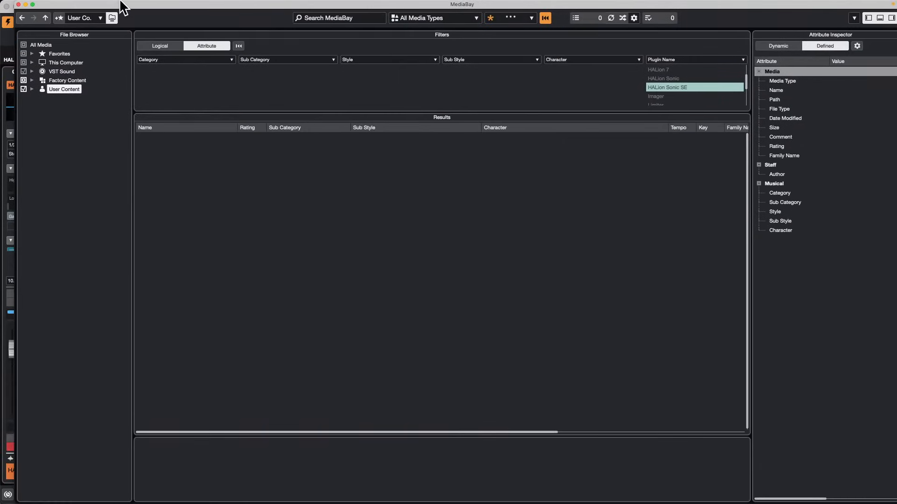
pyautogui.click(62, 71)
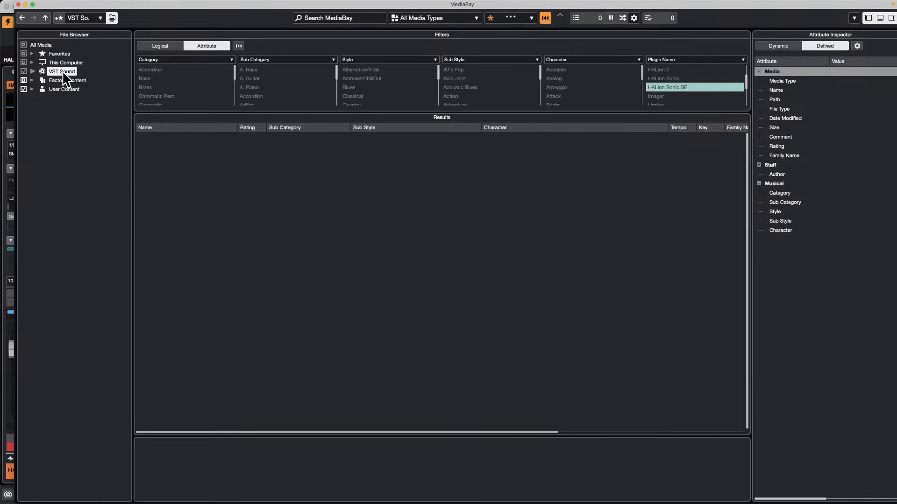
pyautogui.click(32, 71)
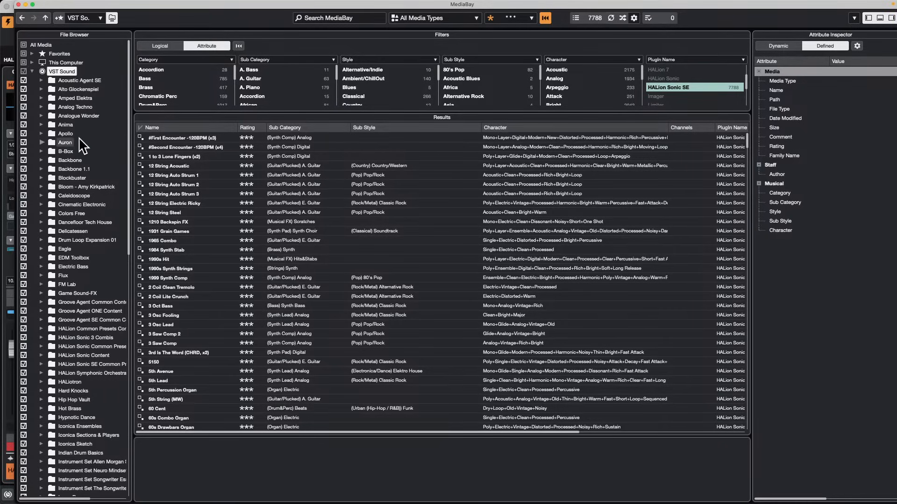
pyautogui.scroll(-3, 80, 174)
# Step: Select the FM Lab folder, switch Filters to Logical, and rate Angels five stars
pyautogui.click(63, 258)
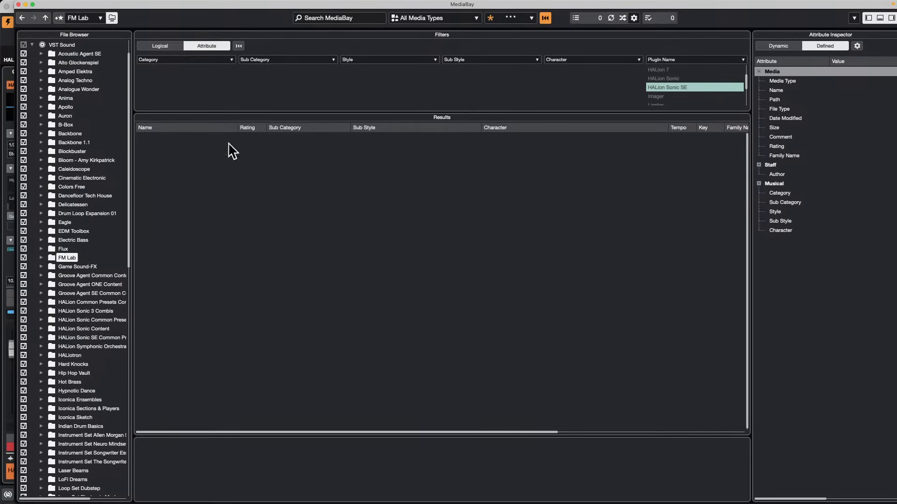
pyautogui.click(161, 46)
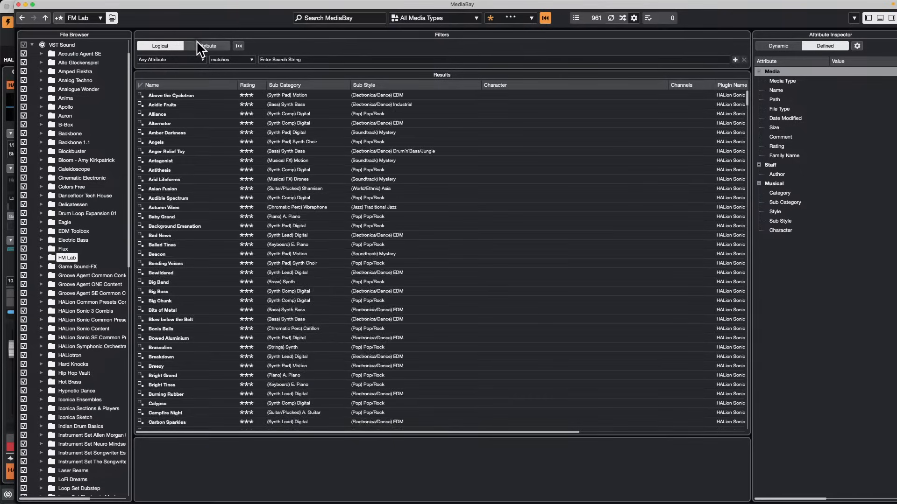
pyautogui.scroll(-15, 180, 294)
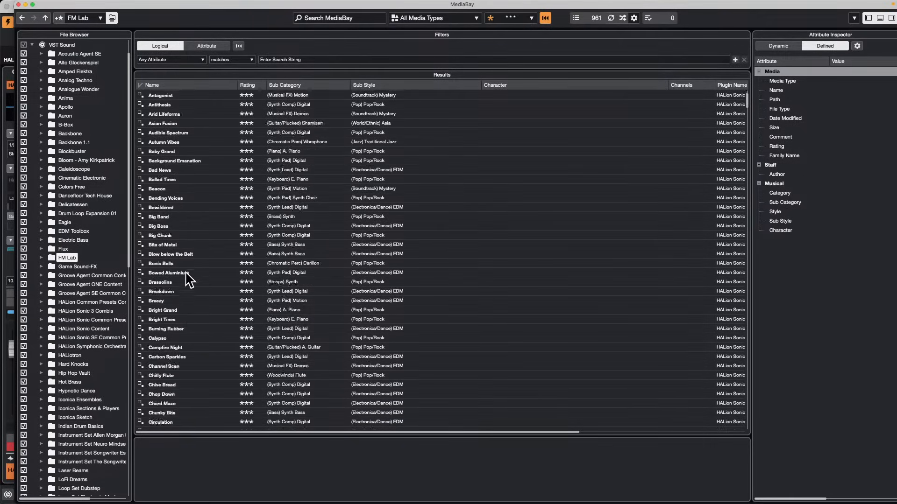
pyautogui.scroll(15, 201, 275)
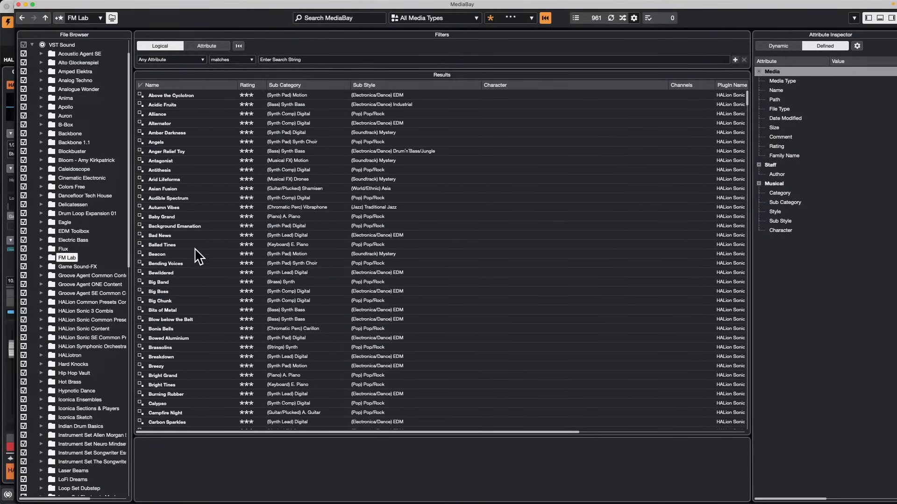
pyautogui.click(260, 142)
# Step: Rate Angels, Big Band, Brassolins and Bright Tines five stars and filter to five-star presets
pyautogui.click(262, 141)
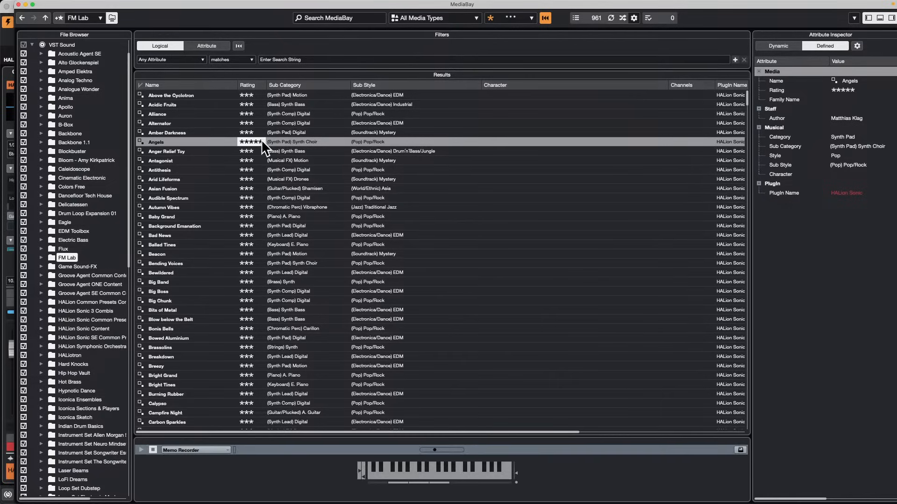
pyautogui.click(253, 282)
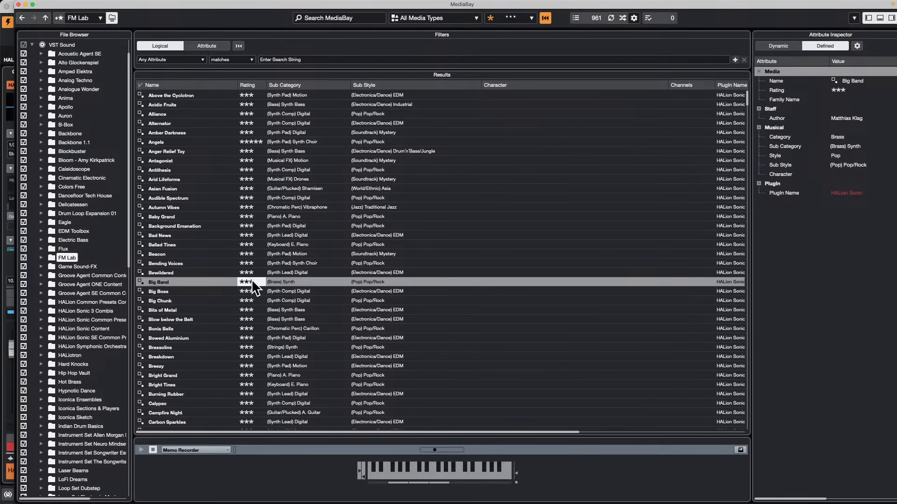
pyautogui.click(253, 348)
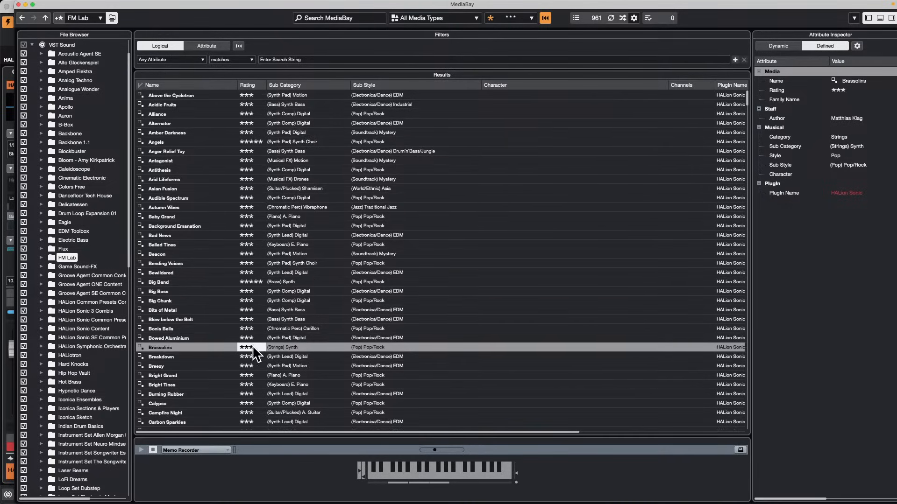
pyautogui.click(256, 384)
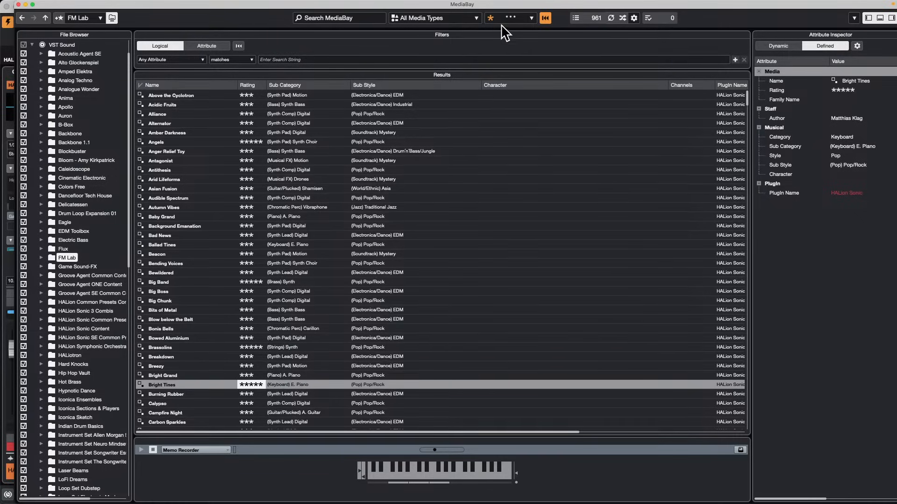
pyautogui.click(521, 20)
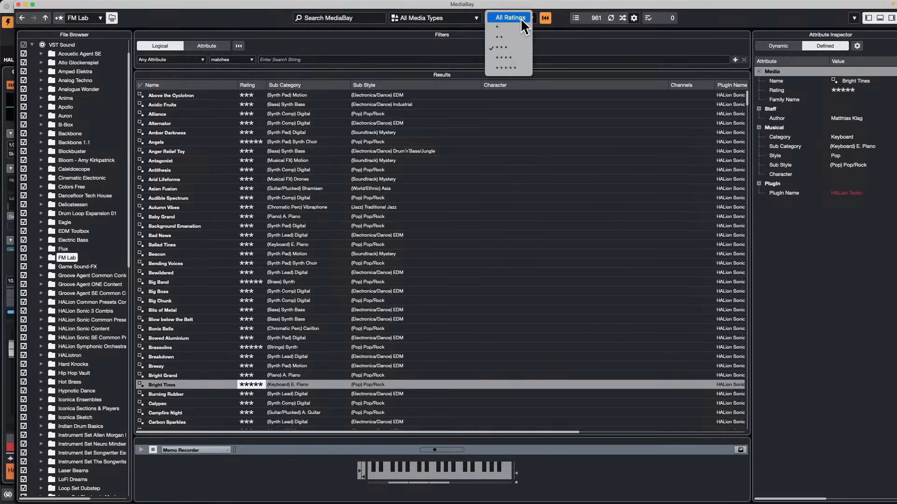
pyautogui.click(518, 69)
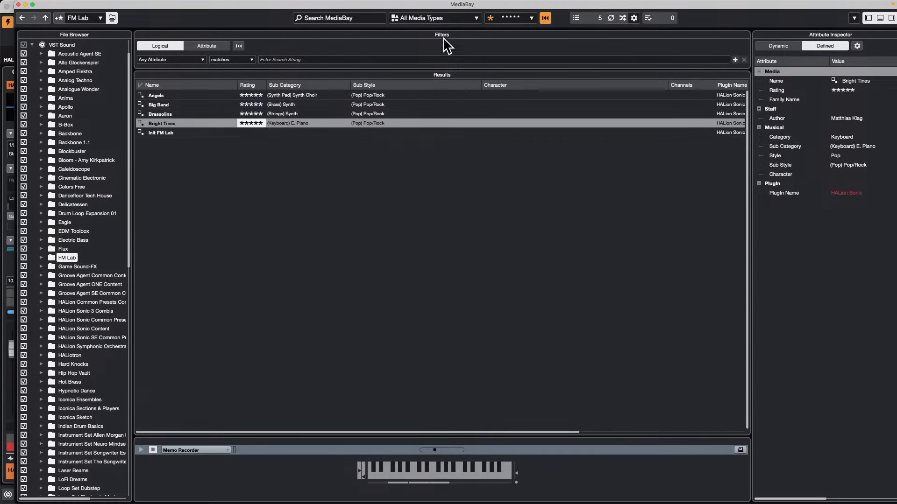
# Step: Reset those four presets to three stars, show All Ratings again, and close MediaBay
pyautogui.click(254, 122)
pyautogui.click(252, 113)
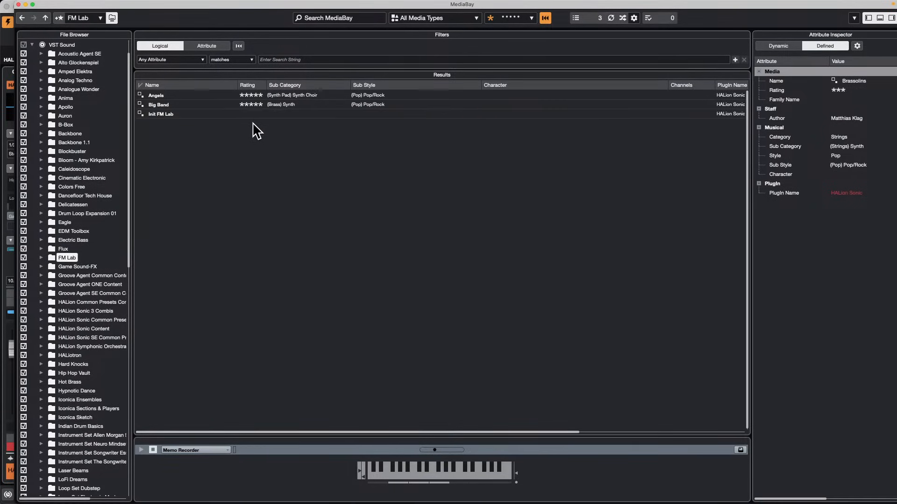
pyautogui.click(255, 104)
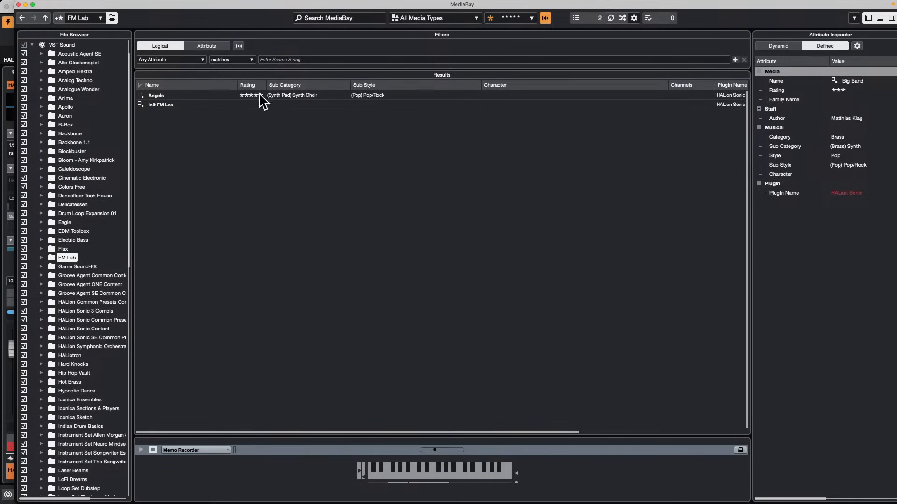
pyautogui.click(252, 95)
pyautogui.click(529, 18)
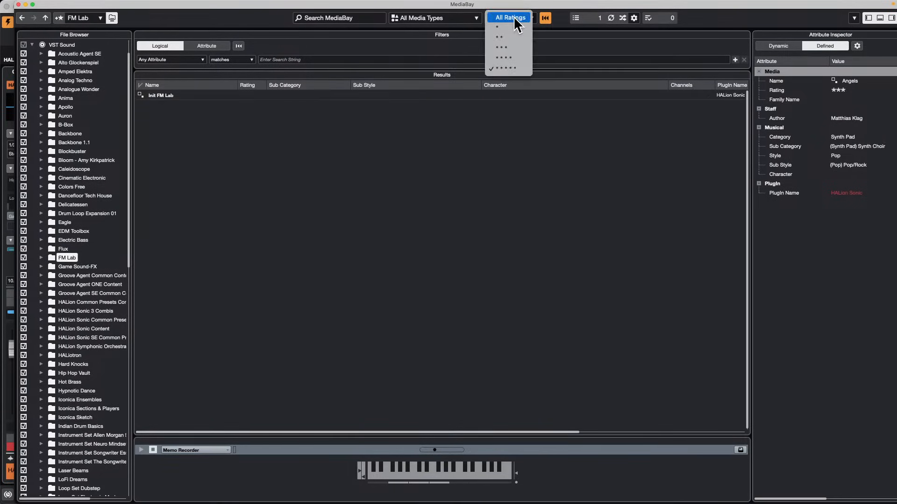
pyautogui.click(522, 21)
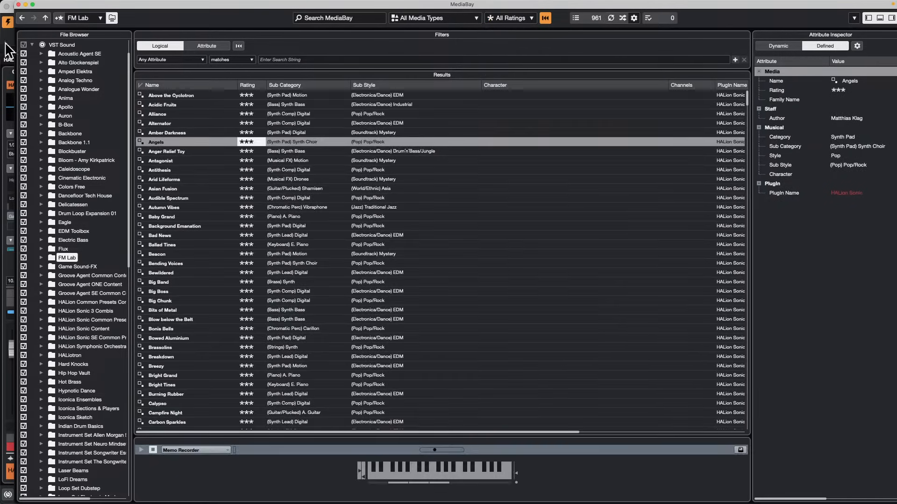
pyautogui.click(18, 5)
# Step: Add a new instrument track running Retrologue
pyautogui.rightClick(248, 196)
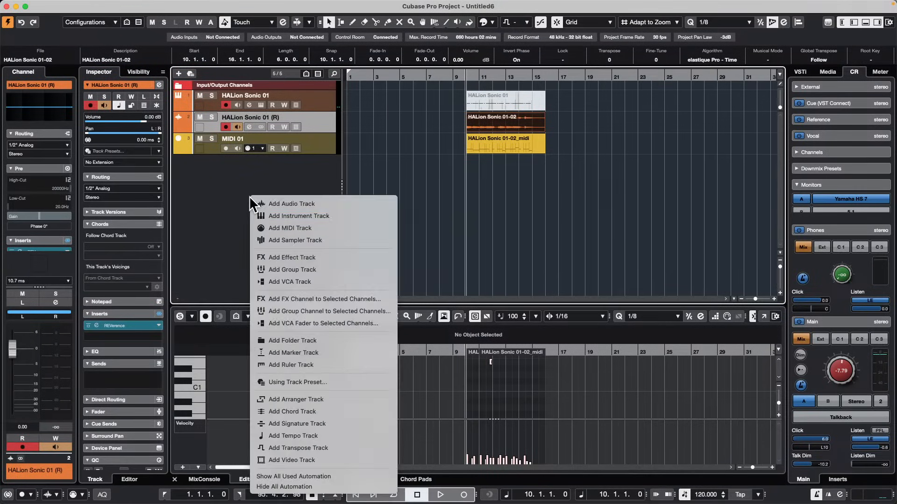
pyautogui.click(346, 214)
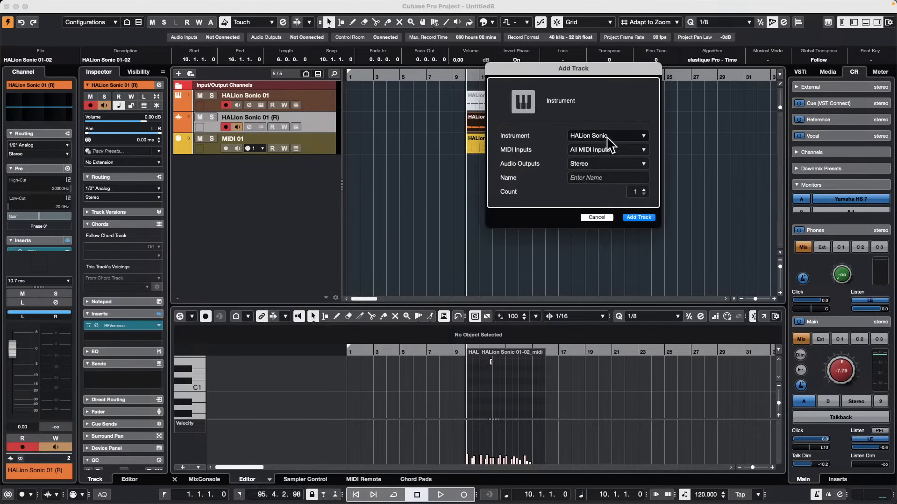
pyautogui.click(607, 137)
pyautogui.click(544, 320)
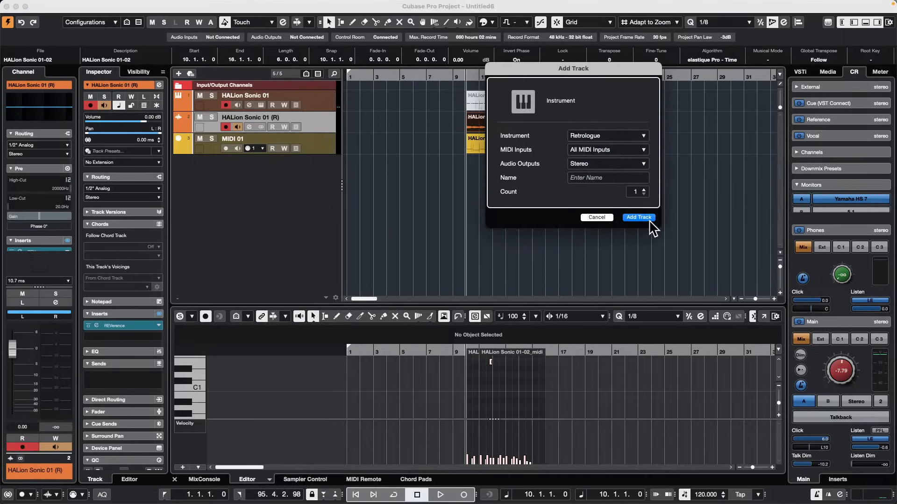
pyautogui.click(645, 218)
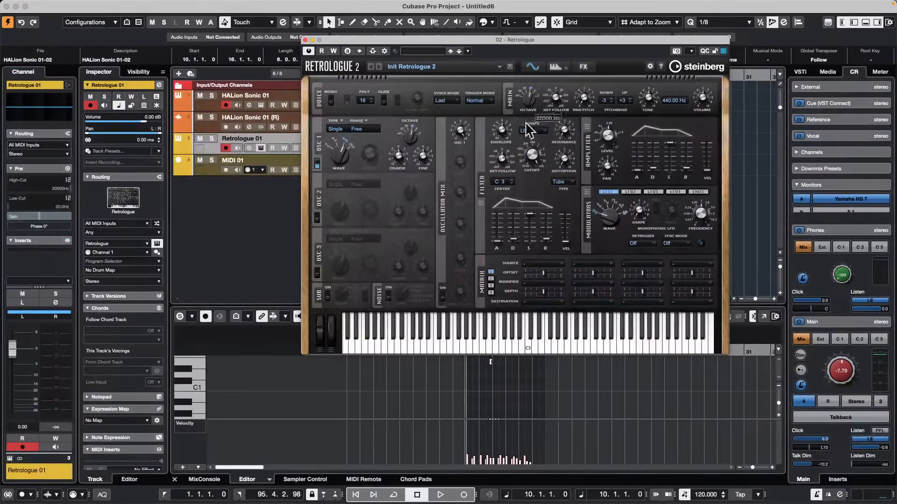
# Step: Load Brassy Lead, set the second matrix modifier to Velocity, enable OSC 1, and choose Save Preset
pyautogui.click(422, 66)
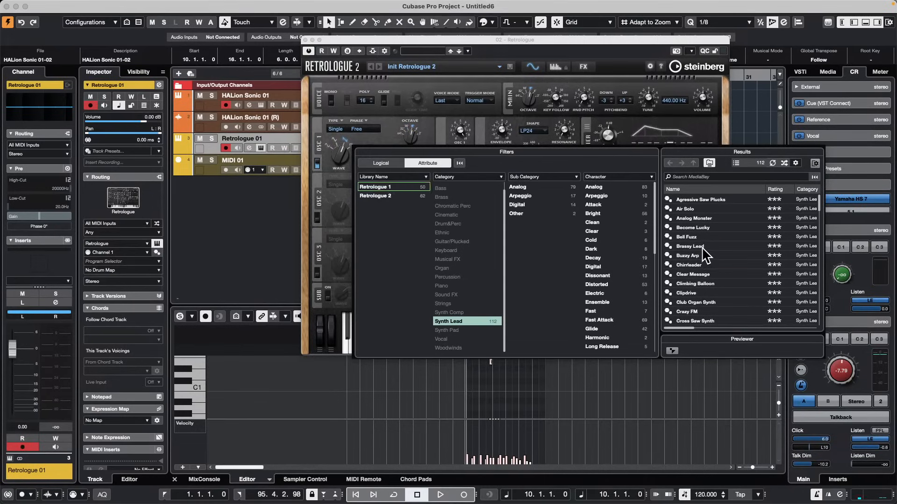
pyautogui.doubleClick(691, 246)
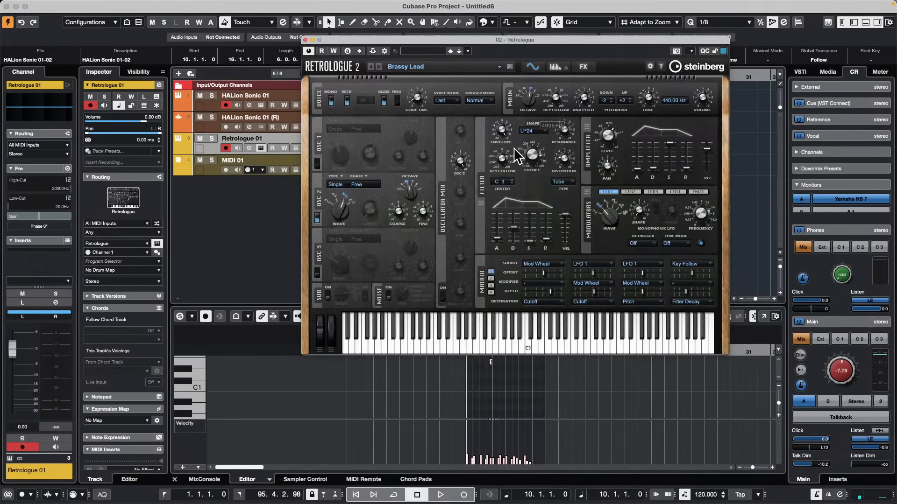
pyautogui.click(586, 283)
pyautogui.click(601, 264)
pyautogui.click(317, 163)
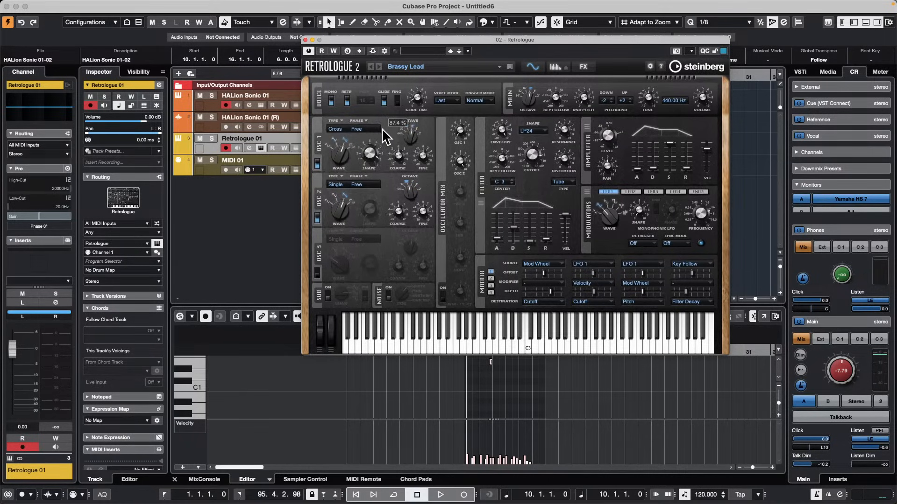
pyautogui.click(467, 51)
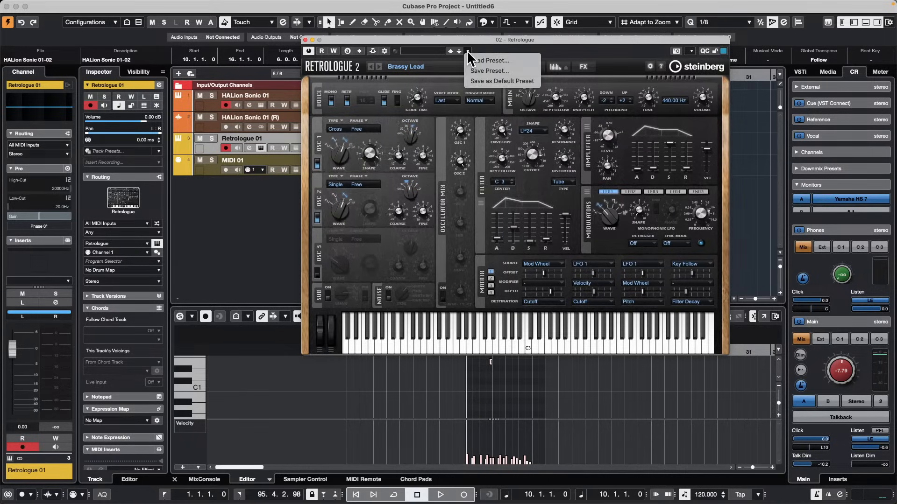
pyautogui.click(535, 71)
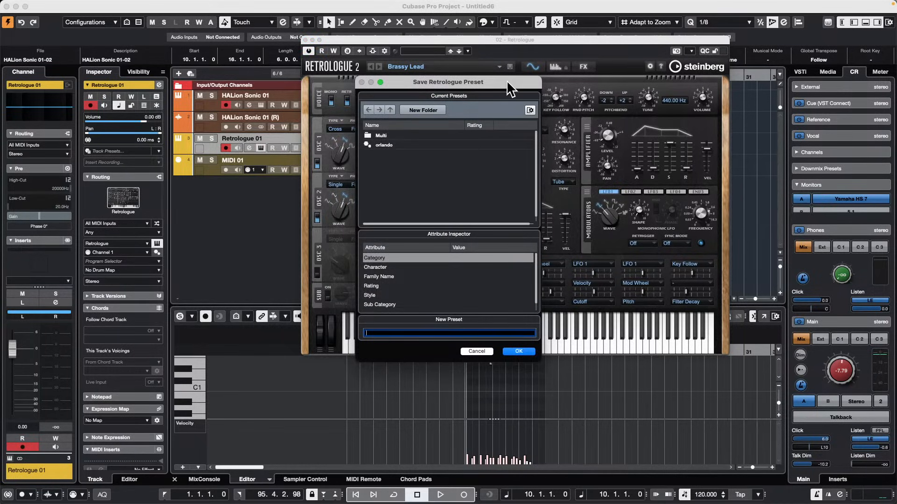
# Step: Set the preset category to Brass and tag its character Glissando, New and Distorted
pyautogui.moveTo(510, 89); pyautogui.dragTo(336, 49)
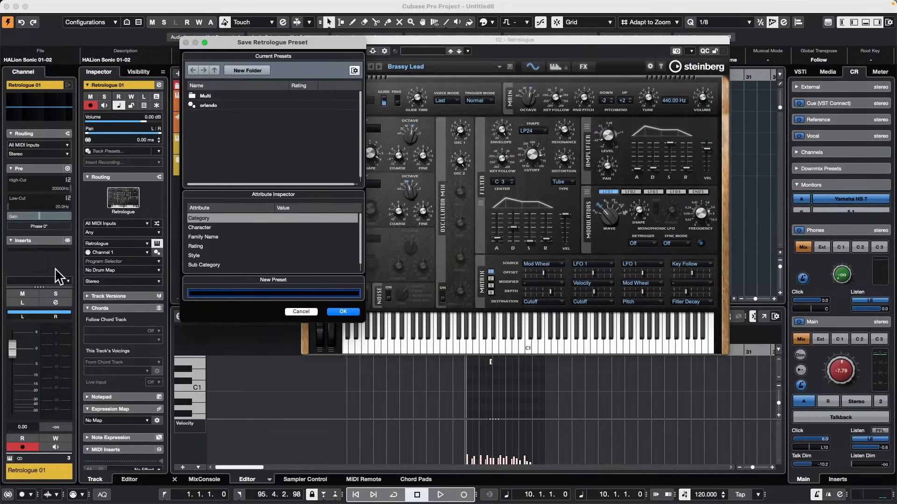
pyautogui.click(281, 218)
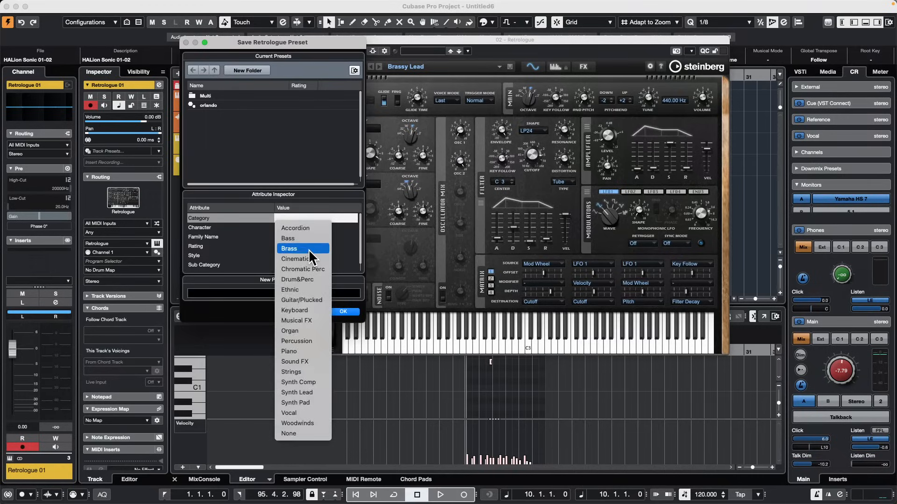
pyautogui.click(308, 248)
pyautogui.click(292, 227)
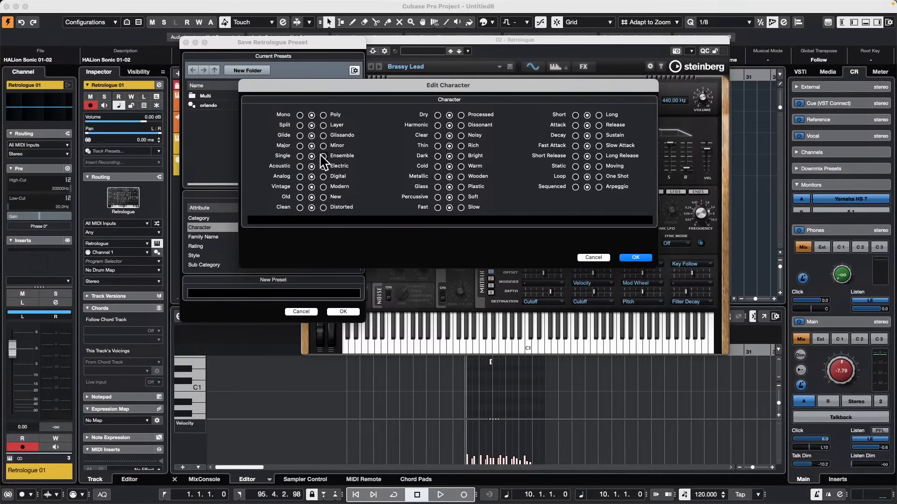
pyautogui.click(323, 135)
pyautogui.click(323, 197)
pyautogui.click(323, 207)
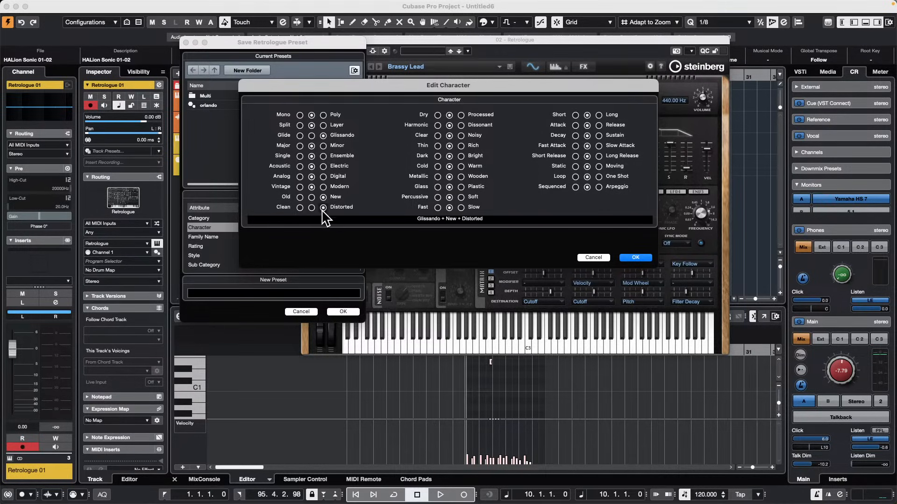
pyautogui.click(636, 258)
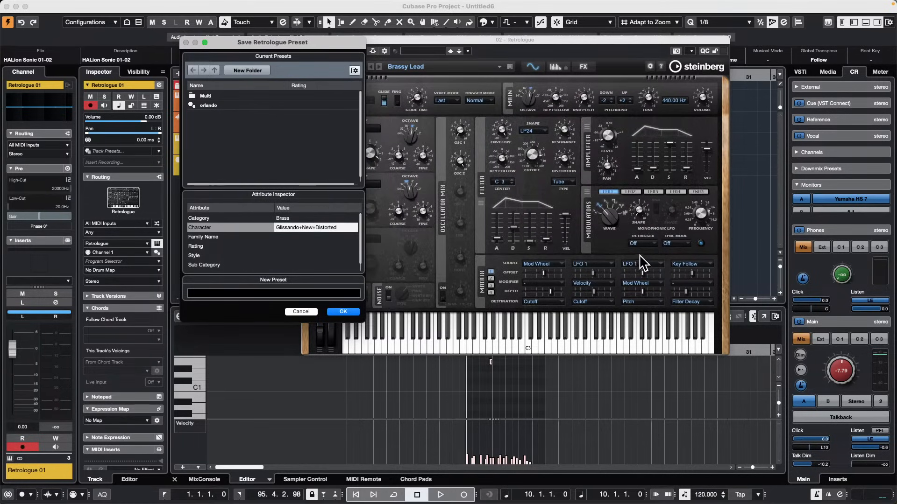
# Step: Rate the preset five stars and set its style to Electronica/Dance
pyautogui.click(290, 235)
pyautogui.click(290, 236)
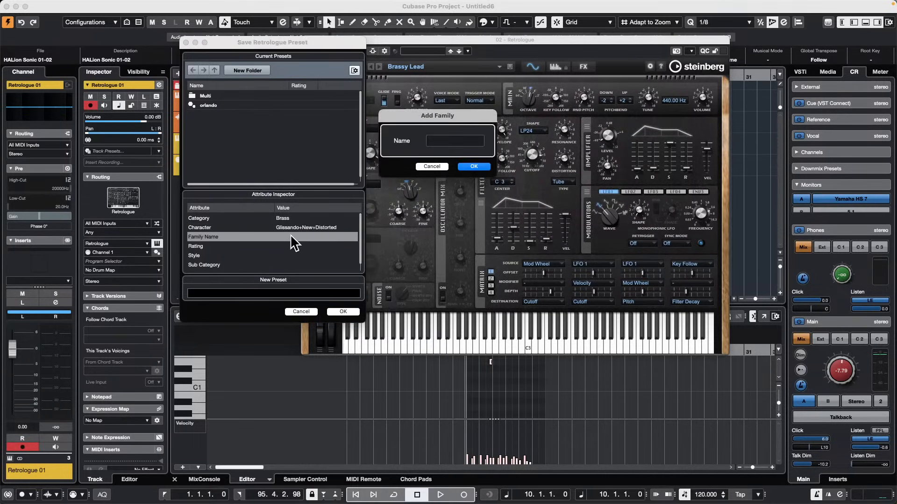
pyautogui.click(432, 166)
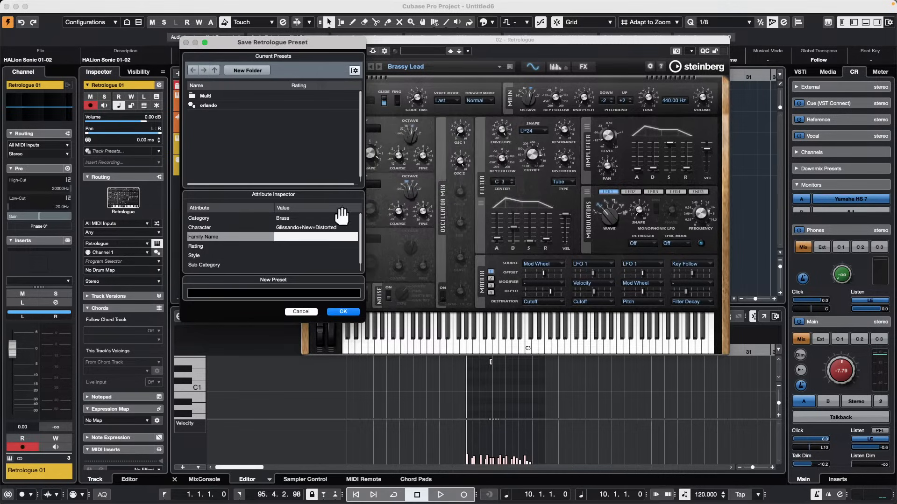
pyautogui.click(296, 247)
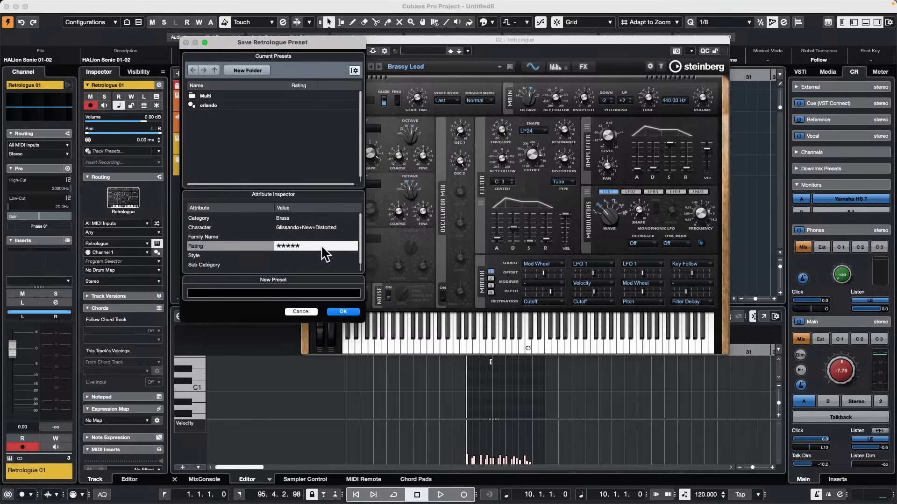
pyautogui.click(299, 255)
pyautogui.moveTo(309, 265)
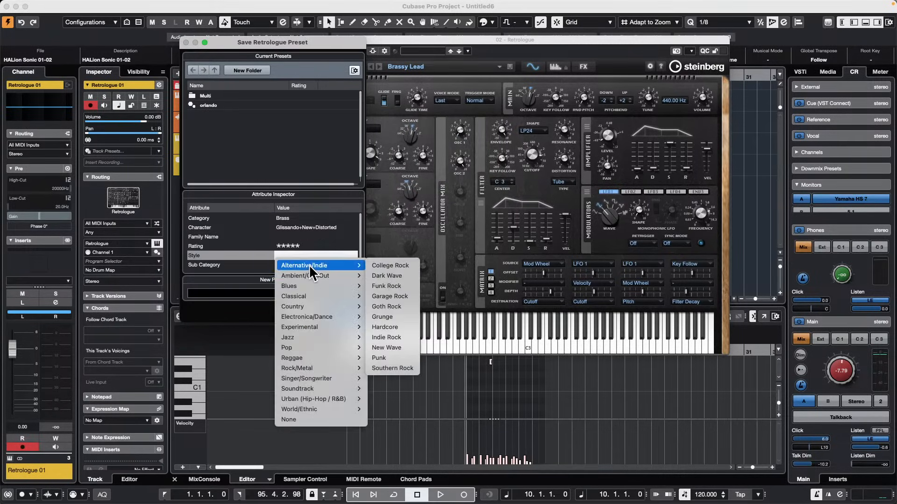
pyautogui.moveTo(310, 297)
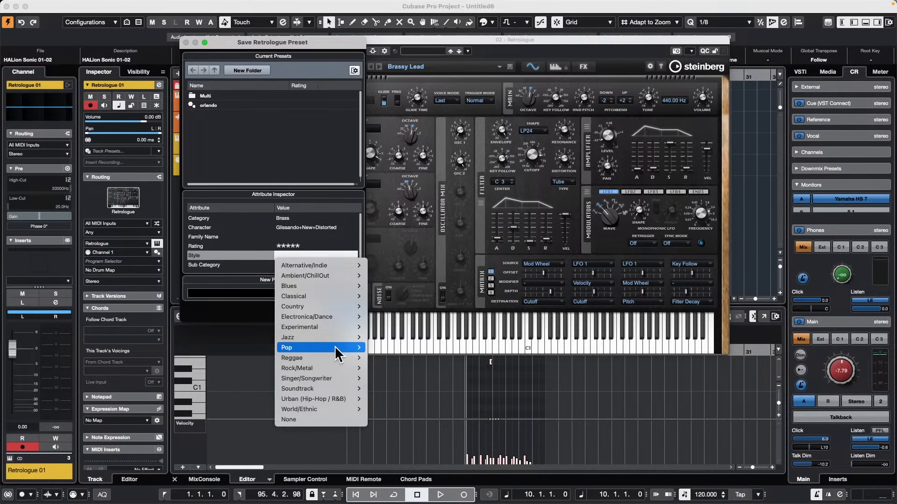
pyautogui.moveTo(336, 349)
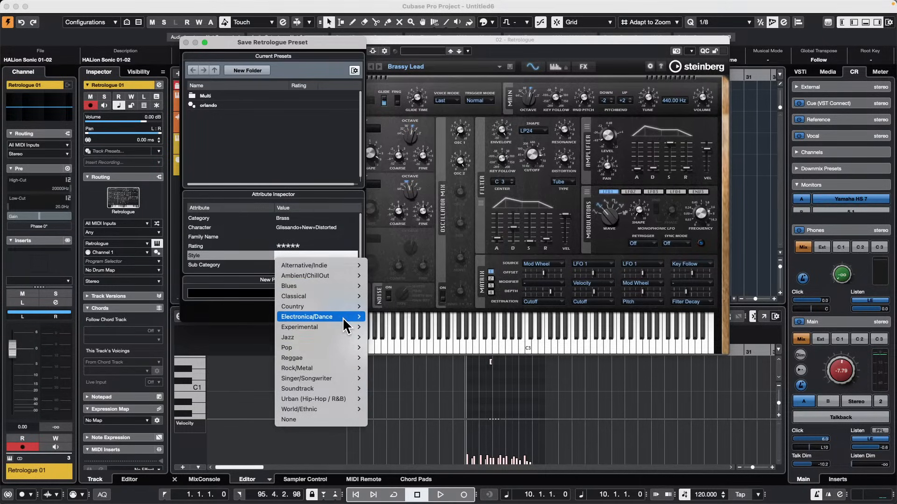
pyautogui.moveTo(342, 316)
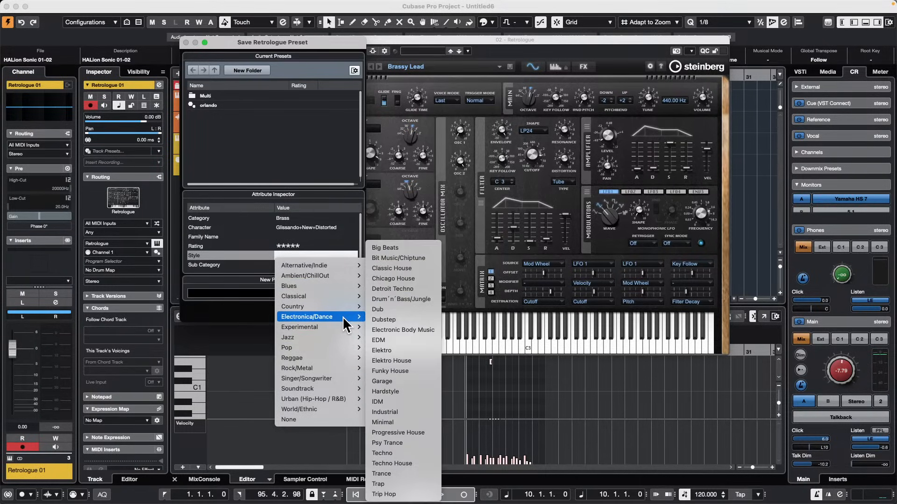
pyautogui.click(436, 277)
# Step: Set the sub category to (Brass) Synth and save the preset as 'March 8 2024'
pyautogui.click(290, 265)
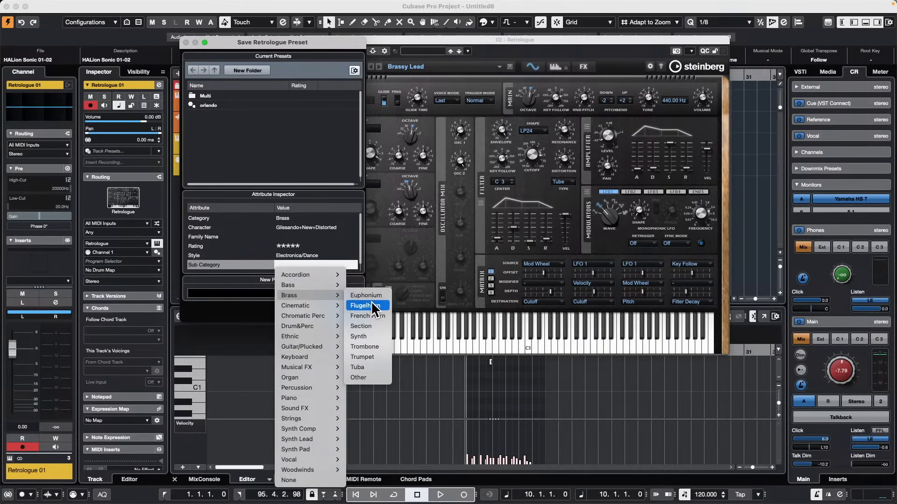
pyautogui.click(368, 337)
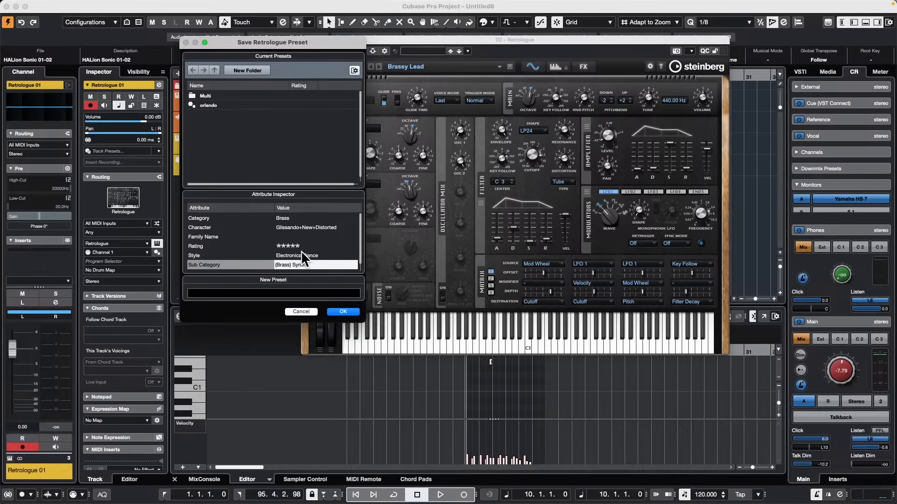
pyautogui.click(276, 294)
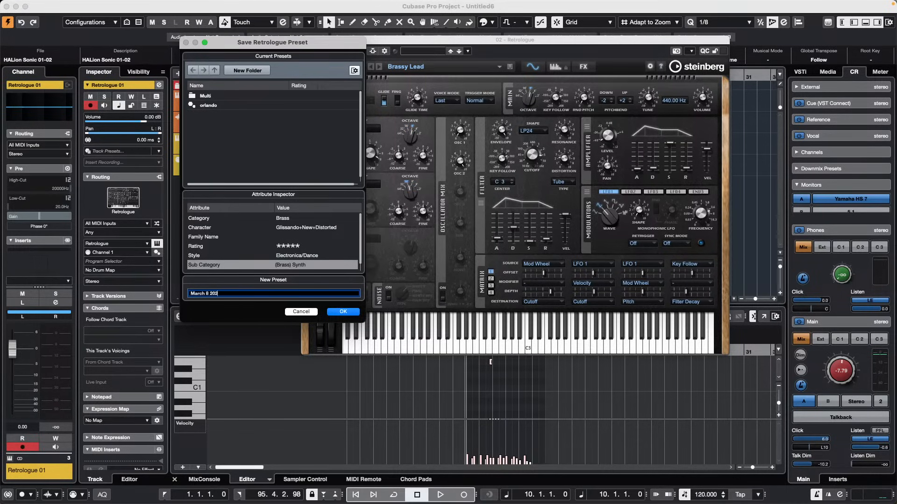
pyautogui.click(354, 313)
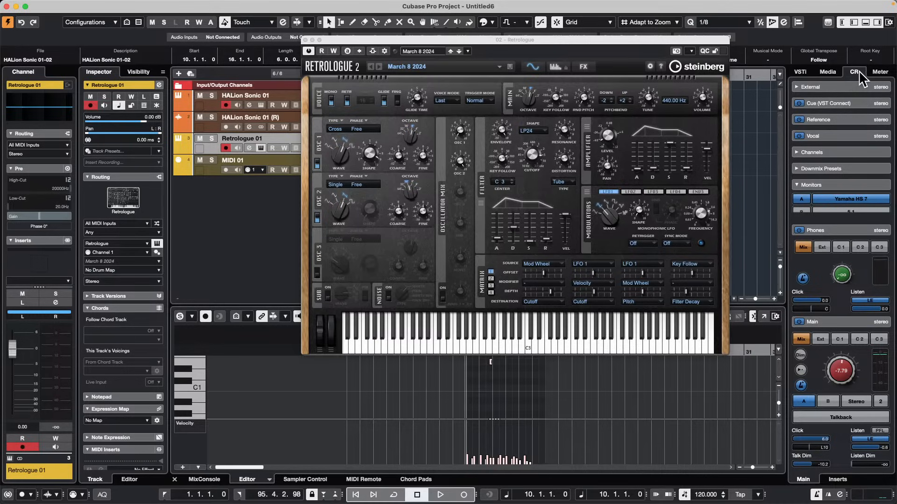
# Step: Show MediaBay in the right zone and select March 8 2024 under User Presets > VST Instruments
pyautogui.click(244, 5)
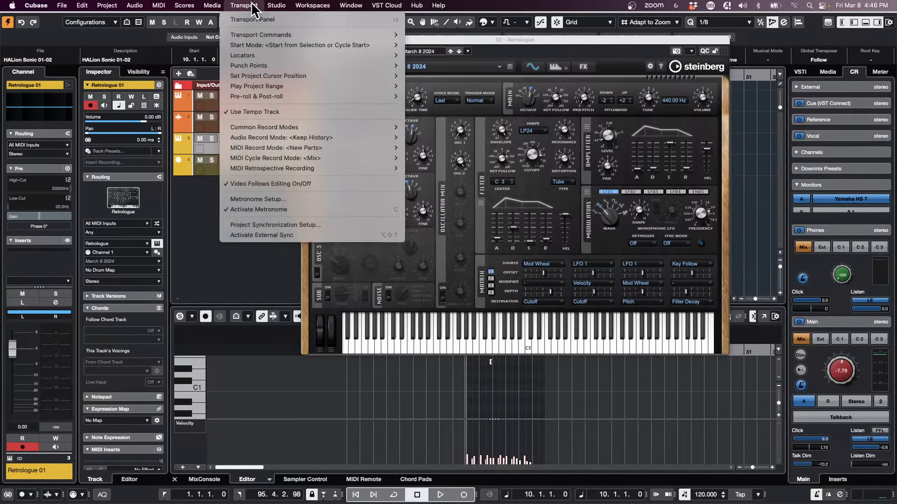
pyautogui.moveTo(161, 7)
pyautogui.click(828, 76)
pyautogui.click(829, 73)
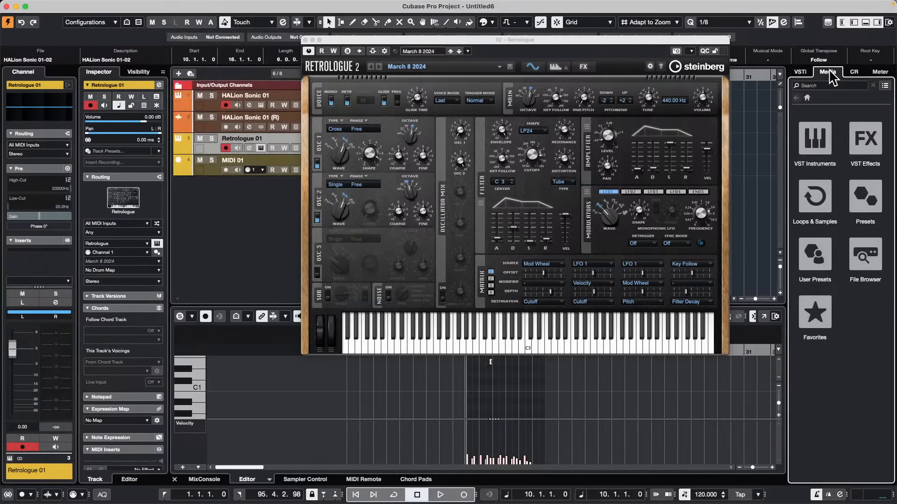
pyautogui.click(826, 258)
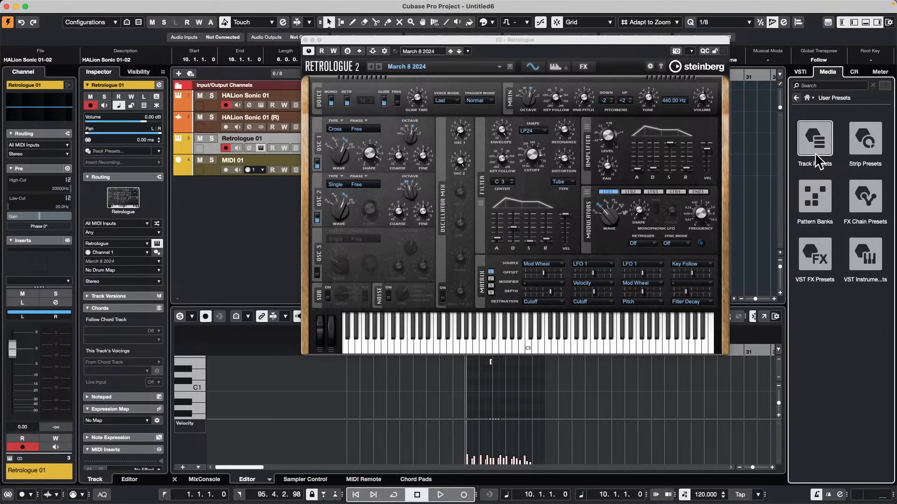
pyautogui.click(864, 255)
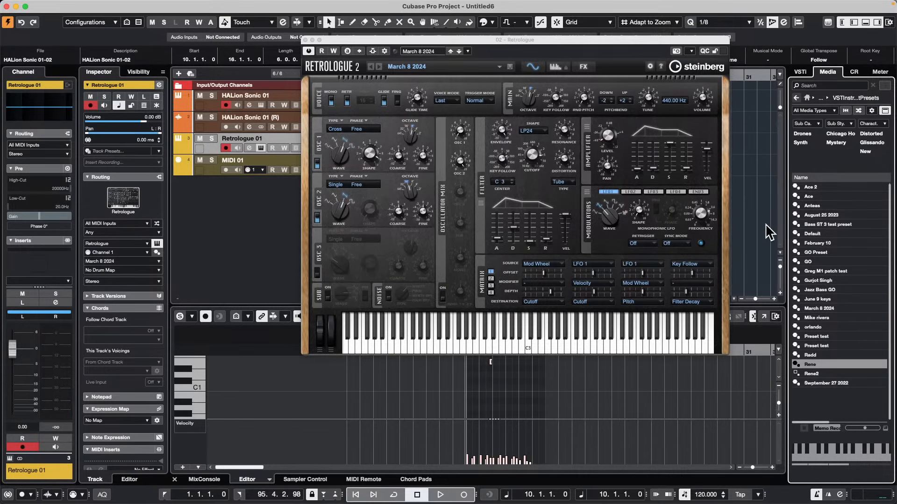
pyautogui.click(832, 308)
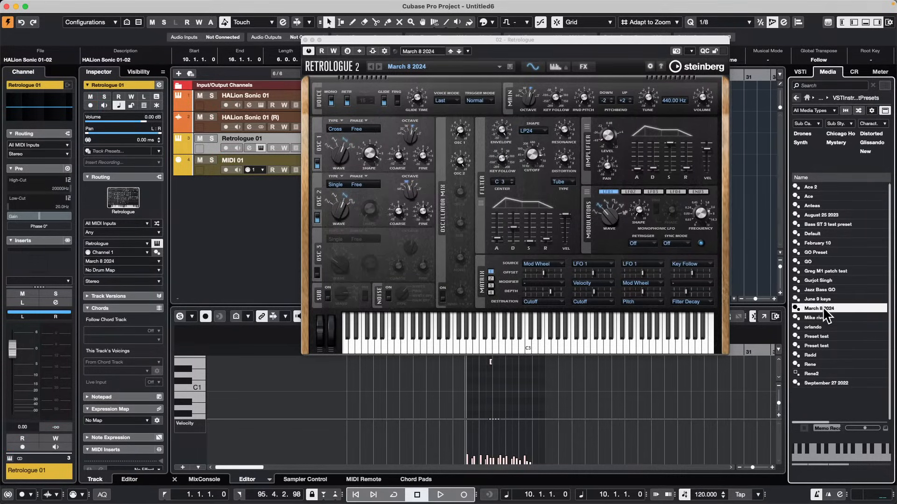
# Step: Drag March 8 2024 into the track list as a new track and open its instrument window
pyautogui.moveTo(827, 309); pyautogui.dragTo(263, 216)
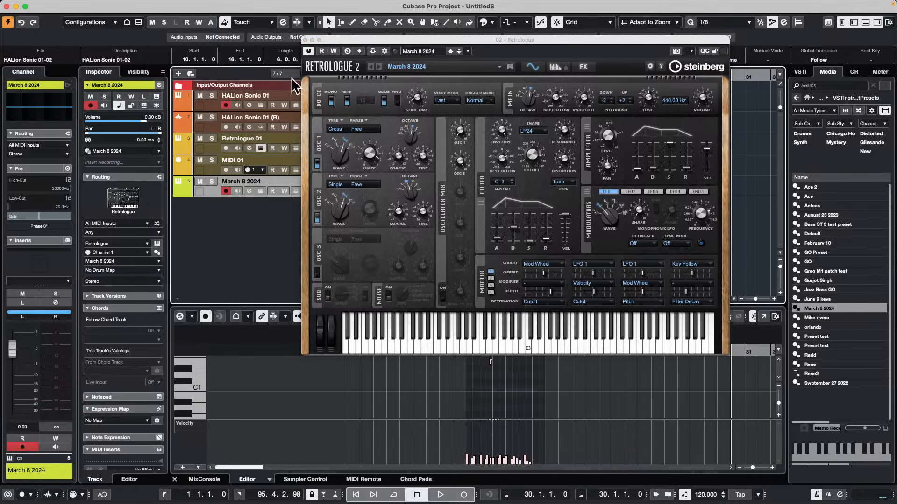
pyautogui.moveTo(309, 38); pyautogui.dragTo(527, 50)
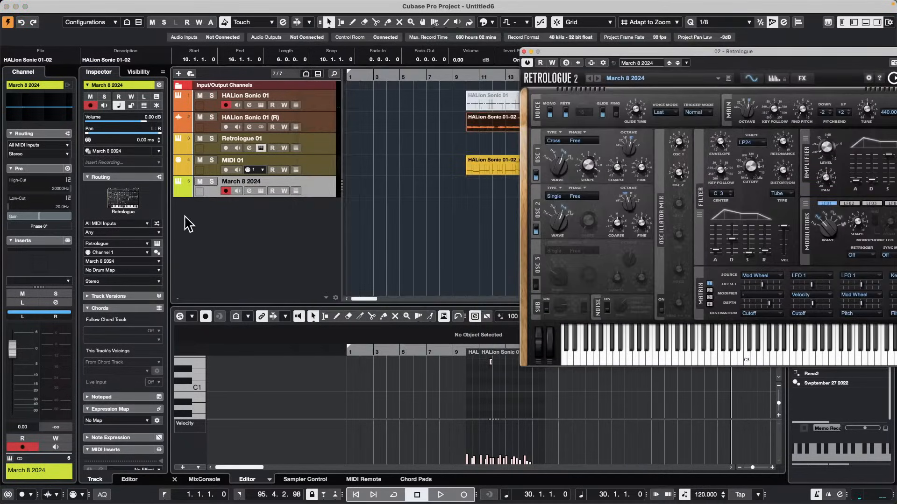
pyautogui.click(261, 191)
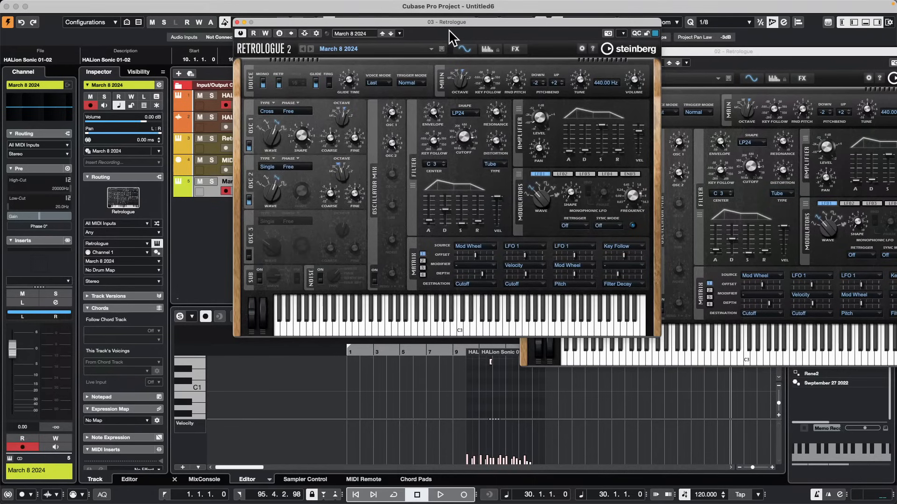
# Step: Close the 03 - Retrologue and 02 - Retrologue instrument windows
pyautogui.moveTo(423, 65); pyautogui.dragTo(283, 124)
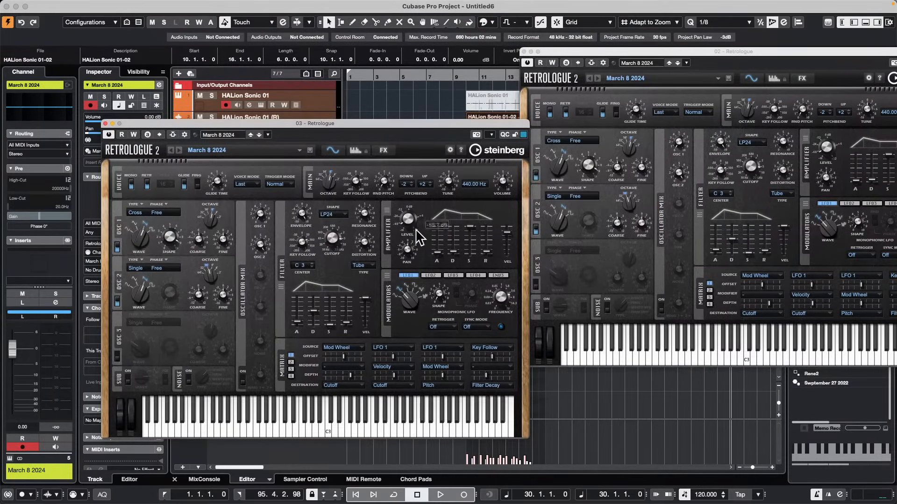
pyautogui.click(106, 123)
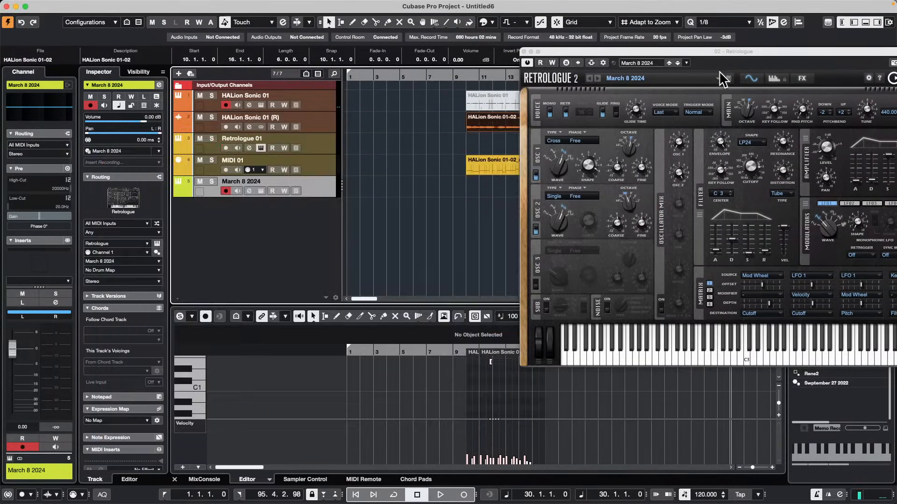
pyautogui.click(524, 52)
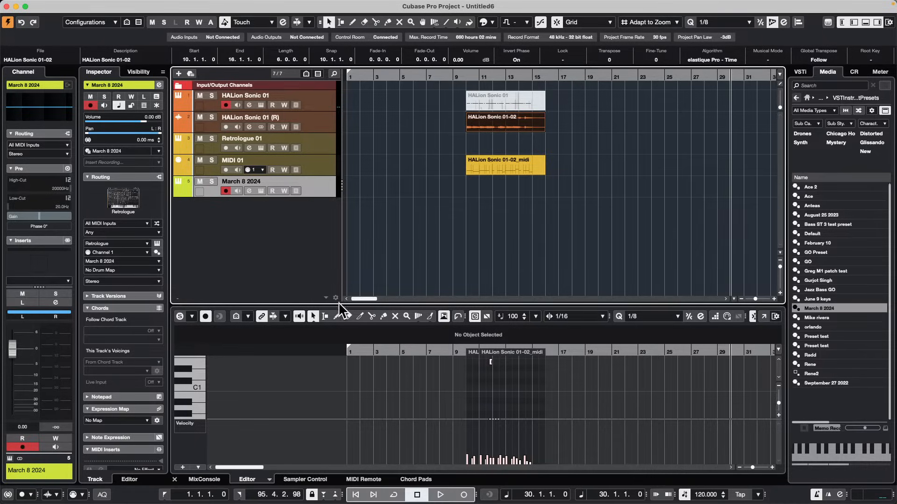
# Step: Open the HALion Sonic 01-02_midi part in its own Score Editor window with the line symbol chosen
pyautogui.click(514, 165)
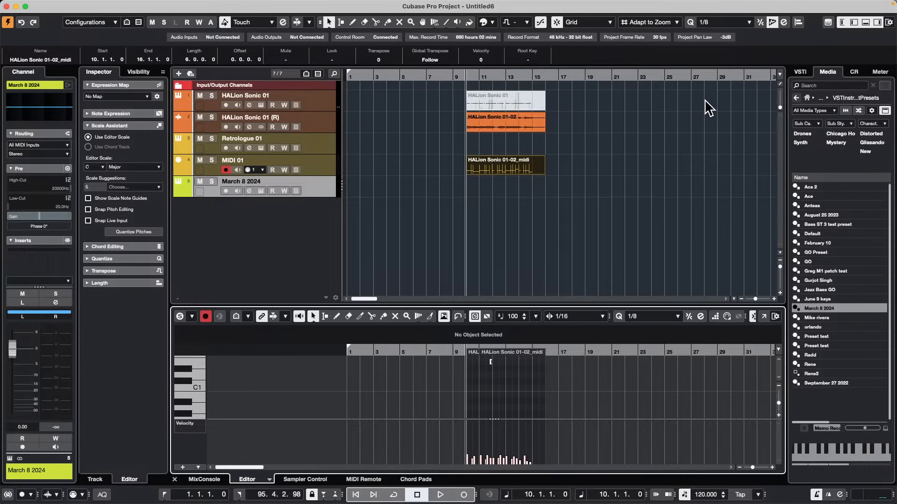
pyautogui.press('super+r')
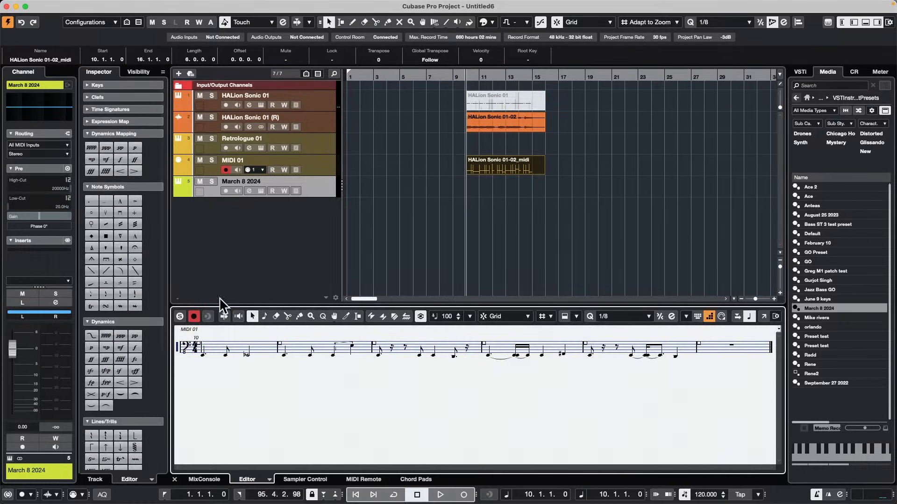
pyautogui.click(764, 316)
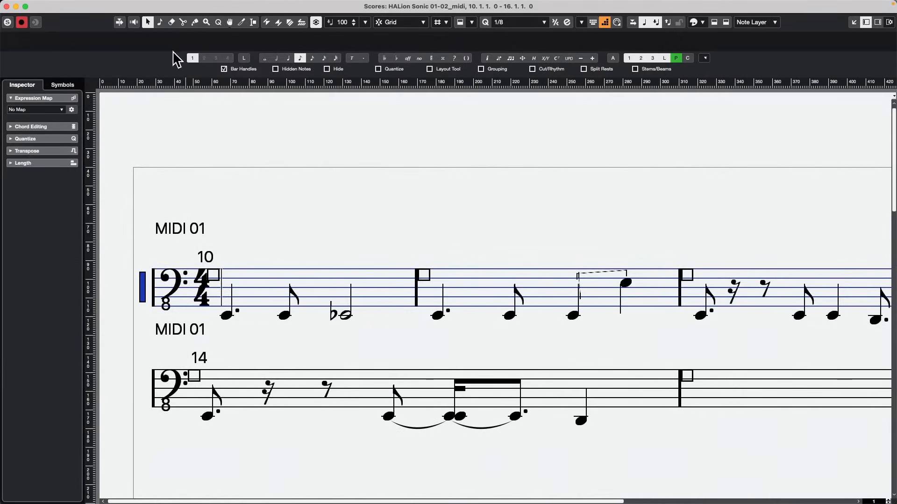
pyautogui.click(61, 85)
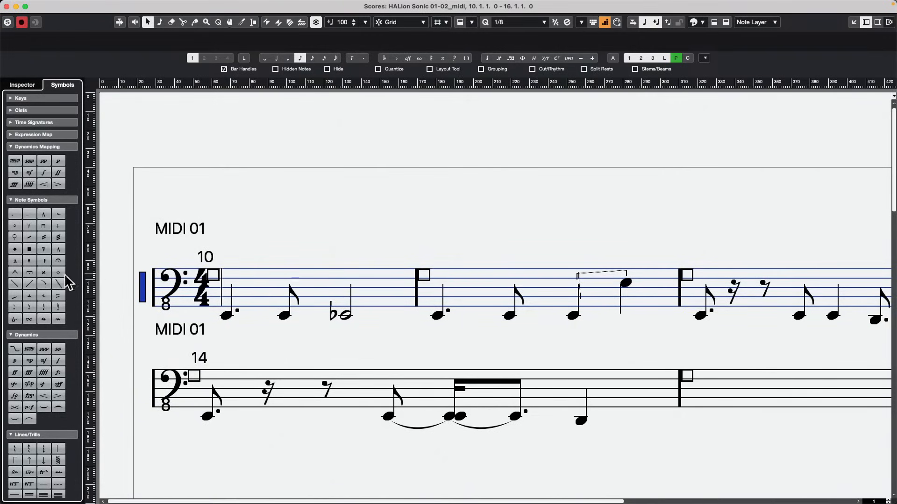
pyautogui.click(26, 283)
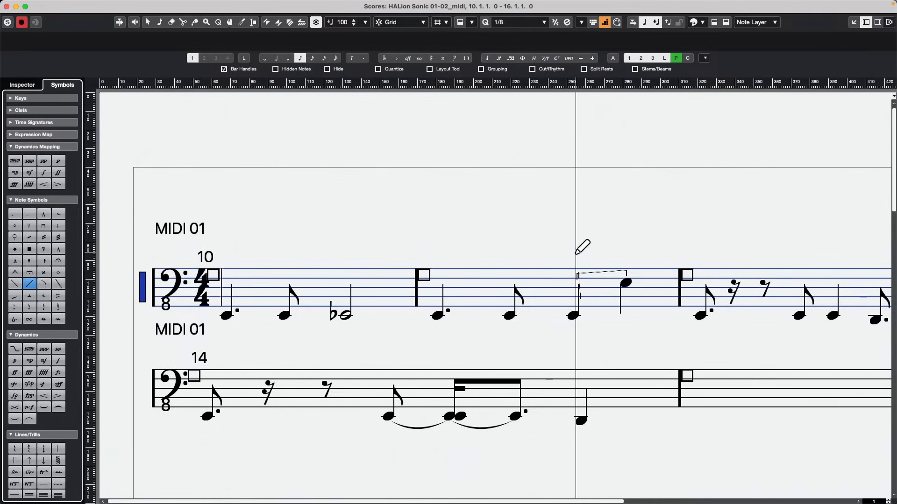
# Step: Erase the dashed line between the last two notes of bar 11
pyautogui.rightClick(591, 272)
pyautogui.click(575, 240)
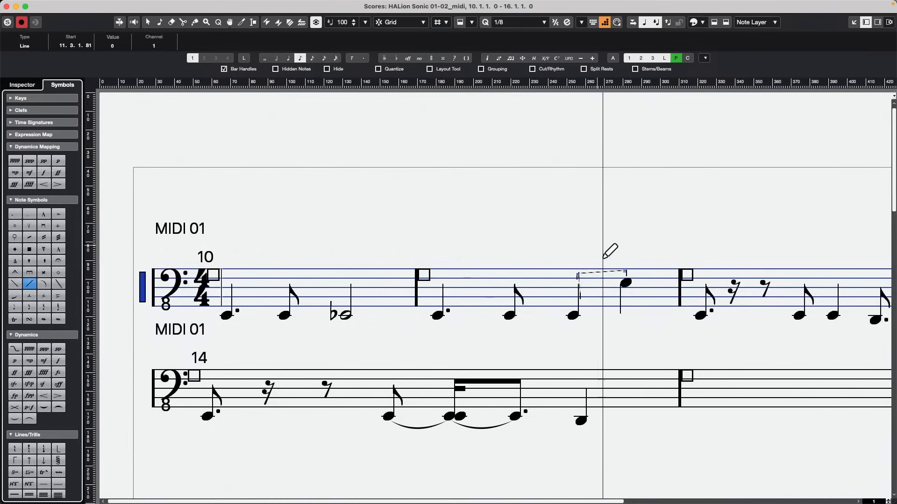
pyautogui.rightClick(430, 141)
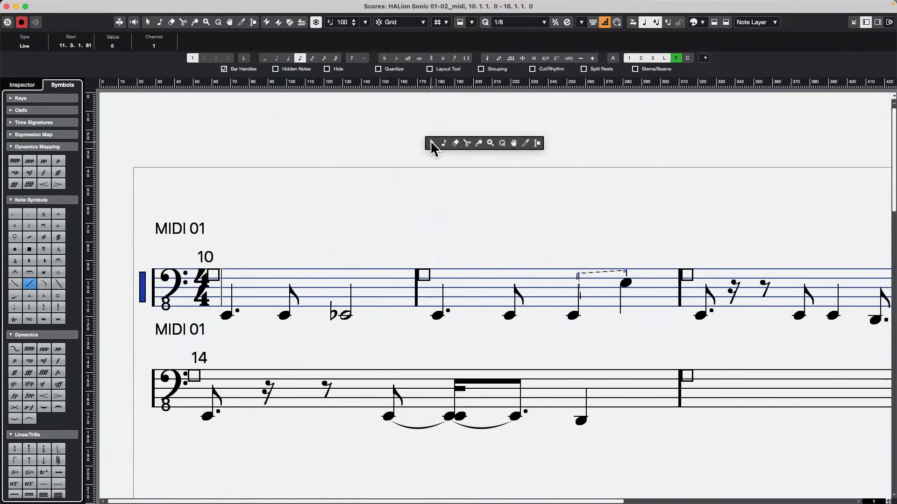
pyautogui.click(455, 143)
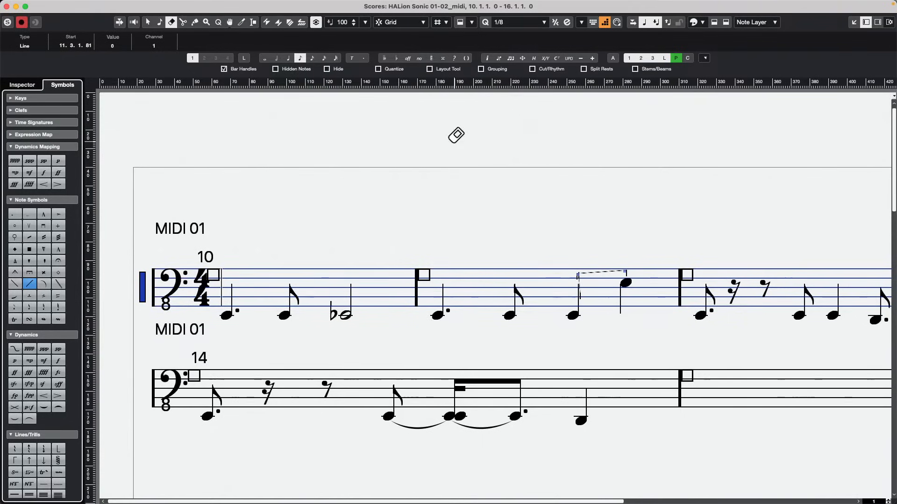
pyautogui.click(619, 270)
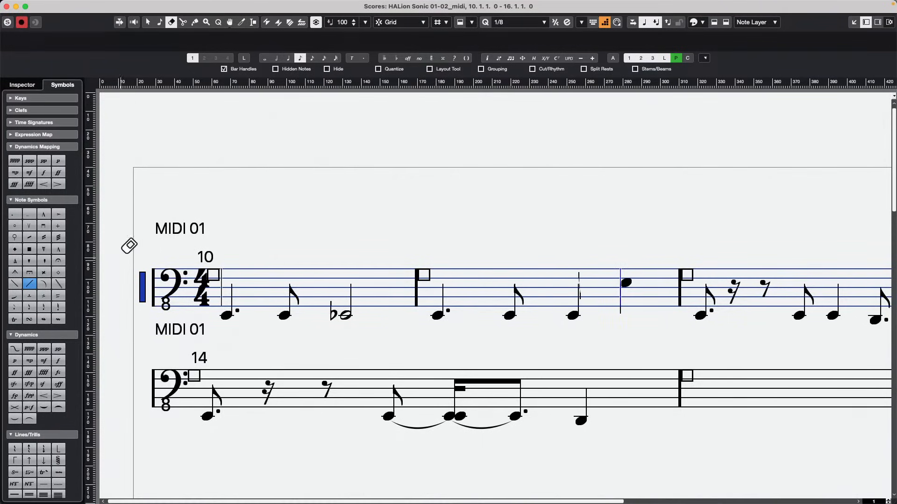
# Step: Insert a slash line symbol beside bar 11's top note, deleting a misplaced first attempt
pyautogui.click(31, 281)
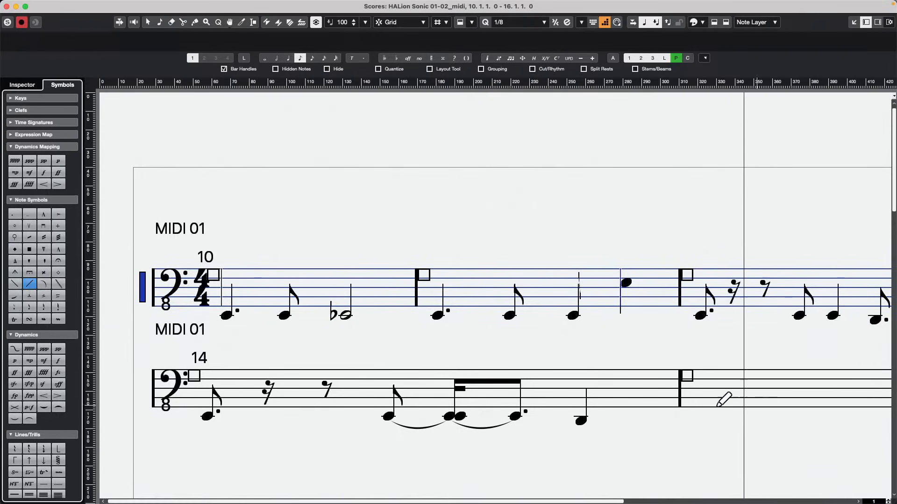
pyautogui.click(580, 313)
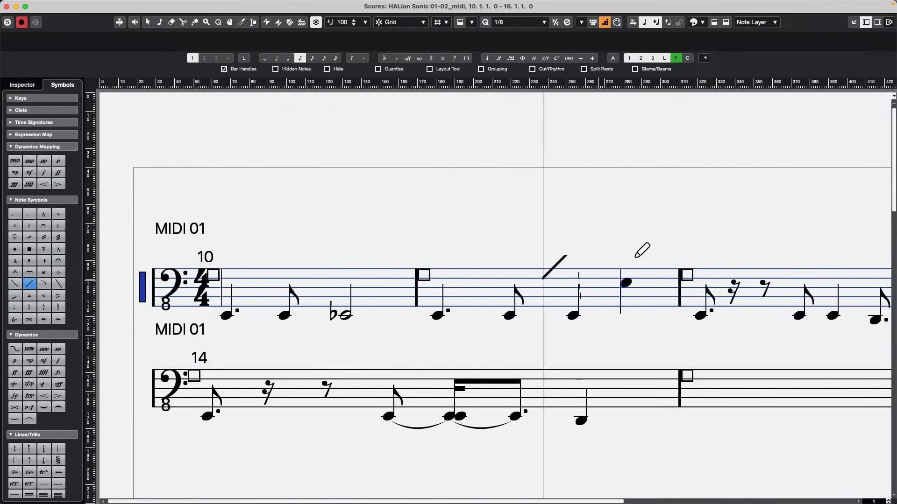
pyautogui.rightClick(564, 261)
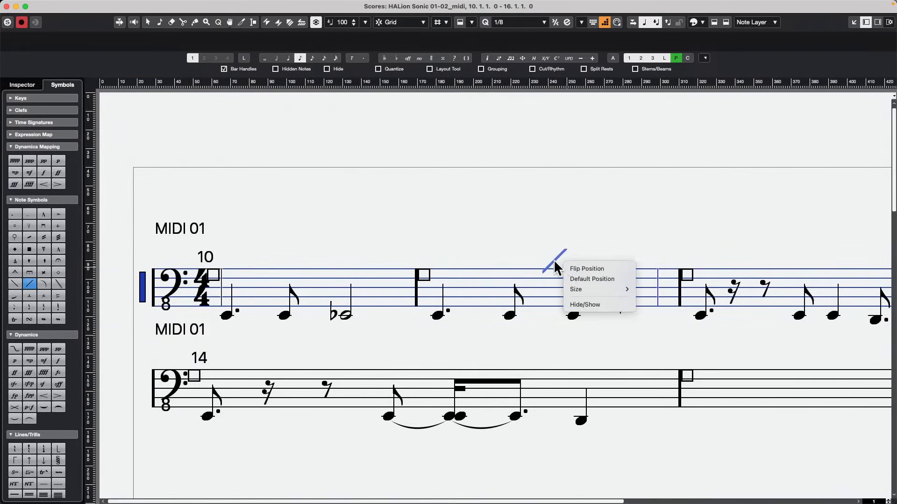
pyautogui.press('Escape')
pyautogui.press('Delete')
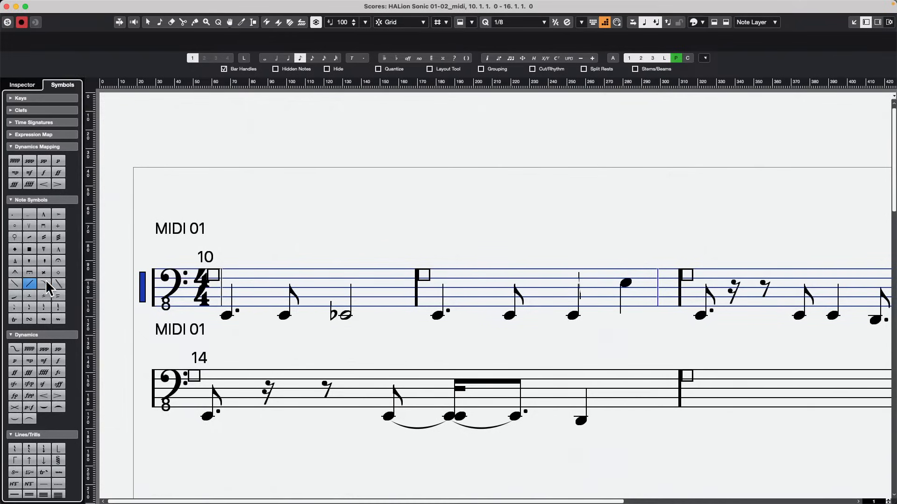
pyautogui.click(598, 285)
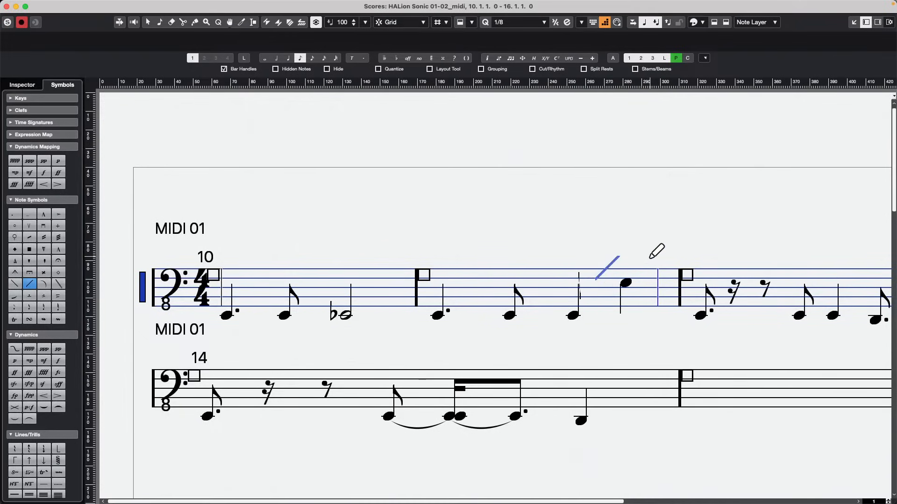
pyautogui.press('Escape')
pyautogui.rightClick(601, 271)
pyautogui.click(572, 193)
# Step: Fix the slash symbol between the two notes and select it with Object Selection
pyautogui.rightClick(495, 154)
pyautogui.click(537, 158)
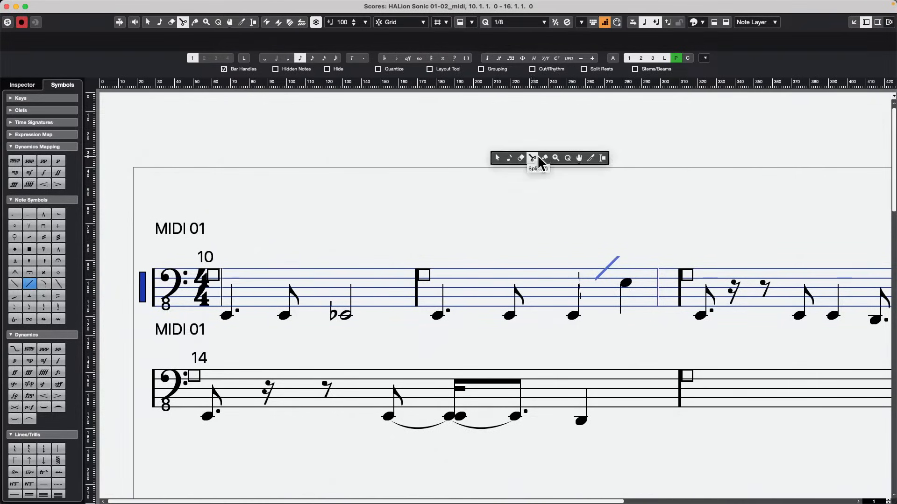
pyautogui.click(579, 158)
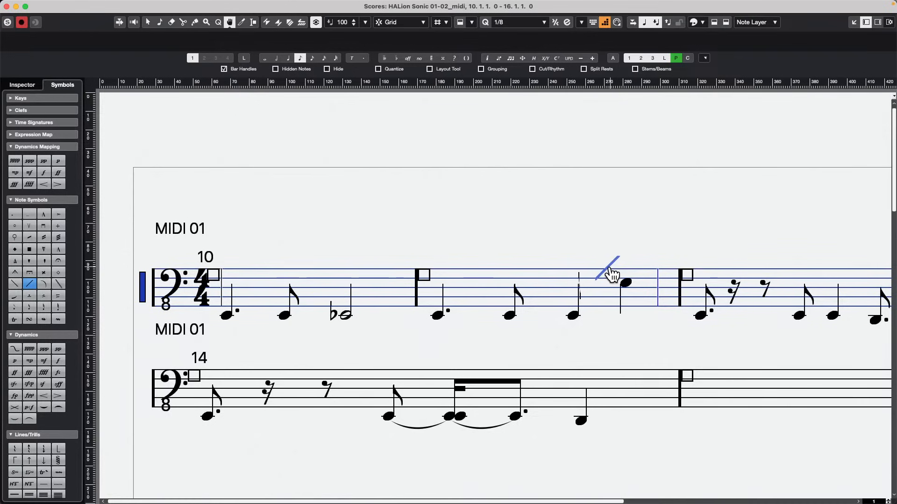
pyautogui.click(605, 297)
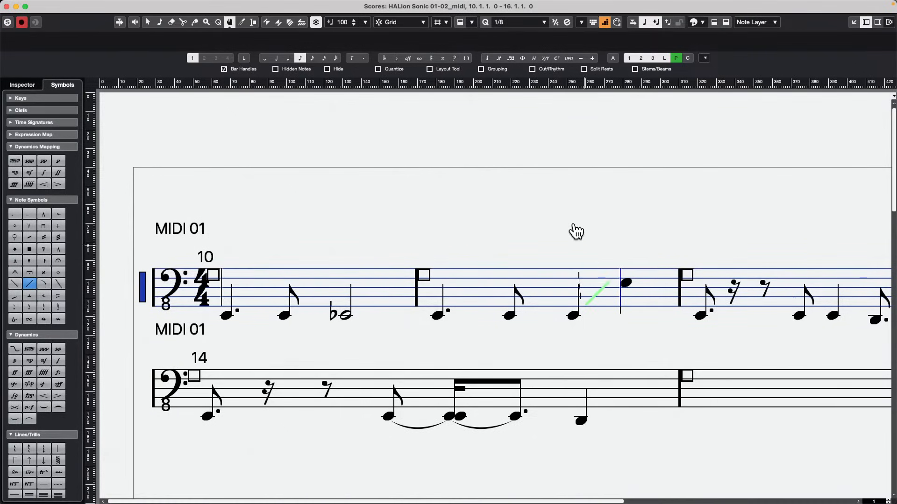
pyautogui.press('1')
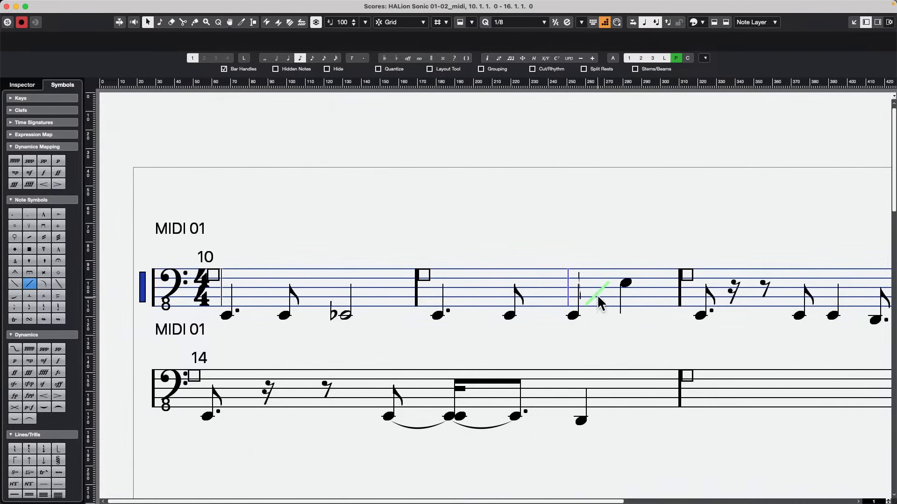
pyautogui.click(598, 295)
# Step: Close the Score Editor and open MediaBay from the Media menu
pyautogui.click(7, 7)
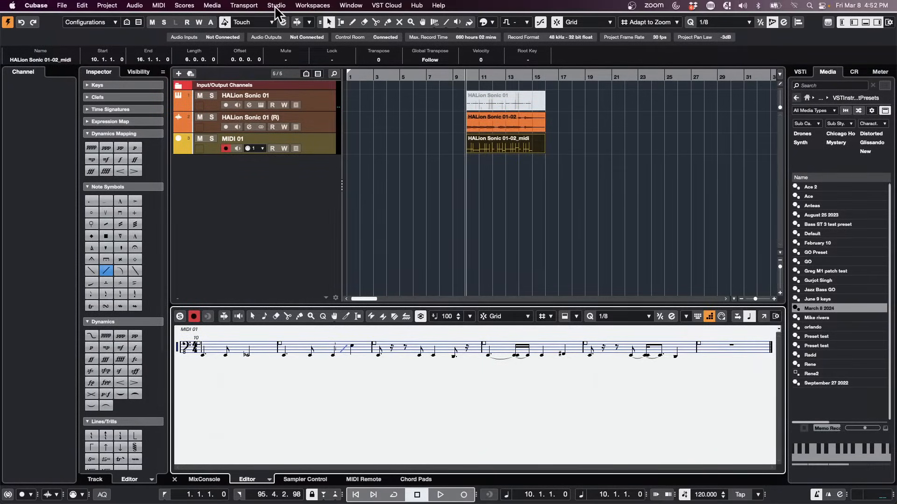
pyautogui.click(259, 7)
pyautogui.moveTo(213, 8)
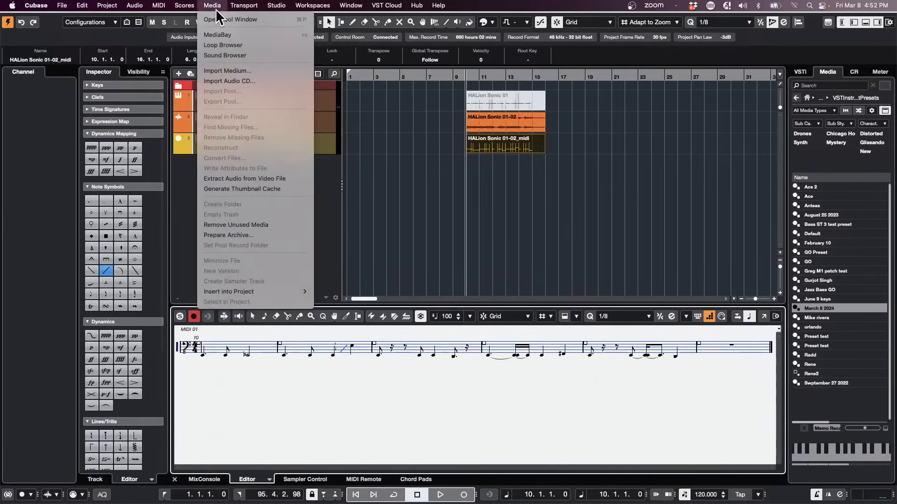
pyautogui.click(243, 37)
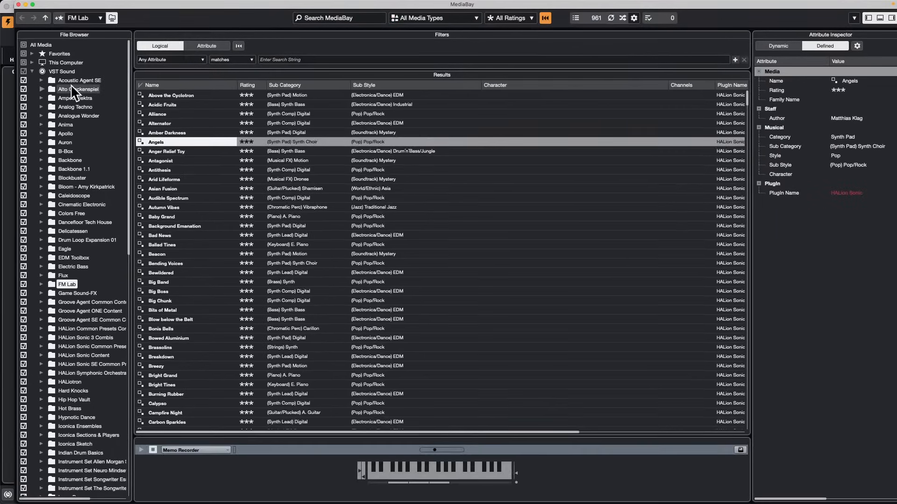
# Step: Expand User Content and select VST3 Presets to list all 49 saved presets
pyautogui.click(53, 71)
pyautogui.click(32, 71)
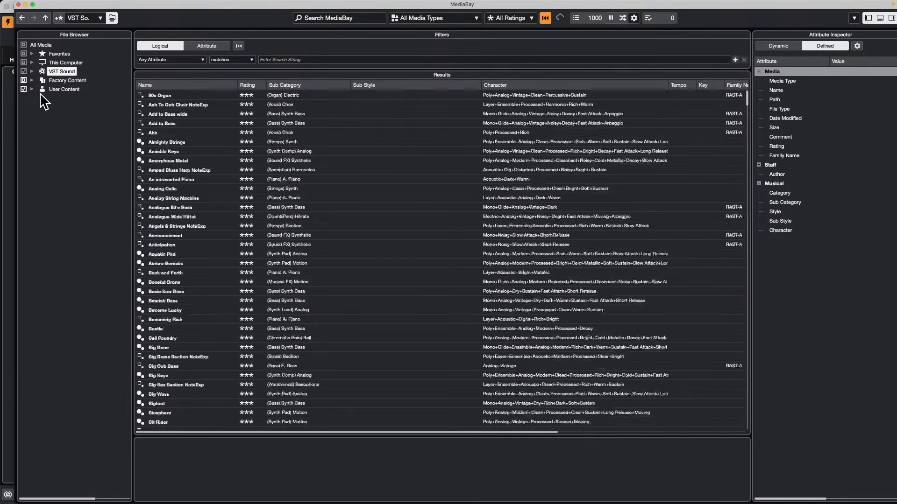
pyautogui.click(32, 89)
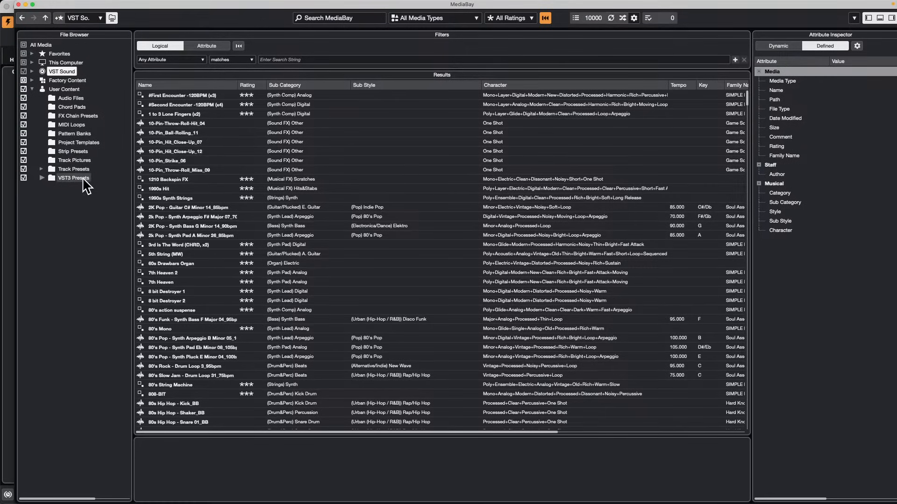
pyautogui.click(41, 178)
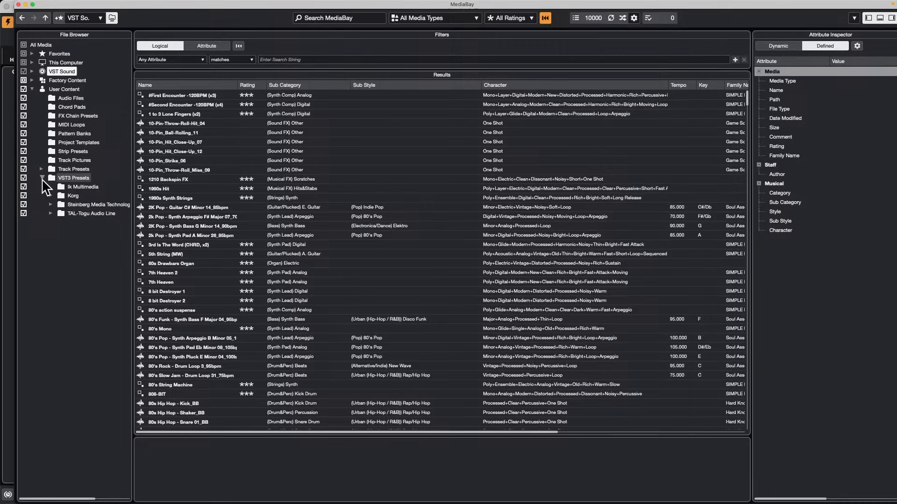
pyautogui.click(51, 205)
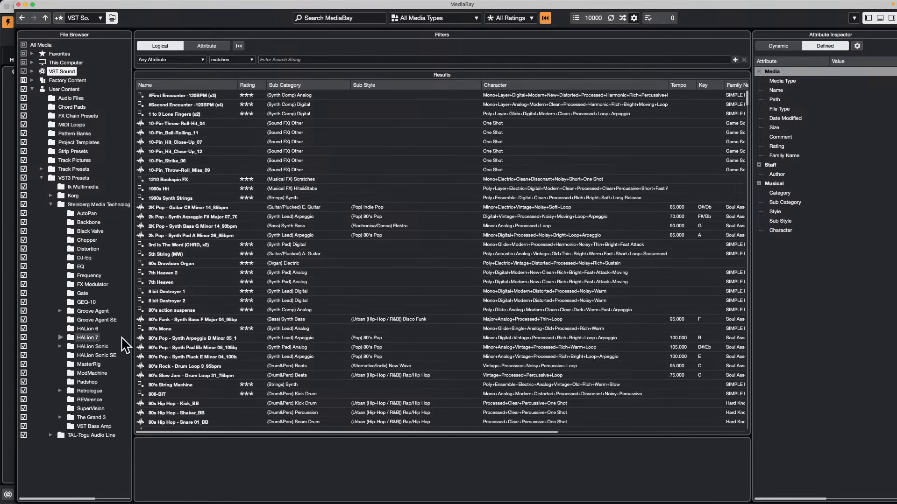
pyautogui.click(79, 202)
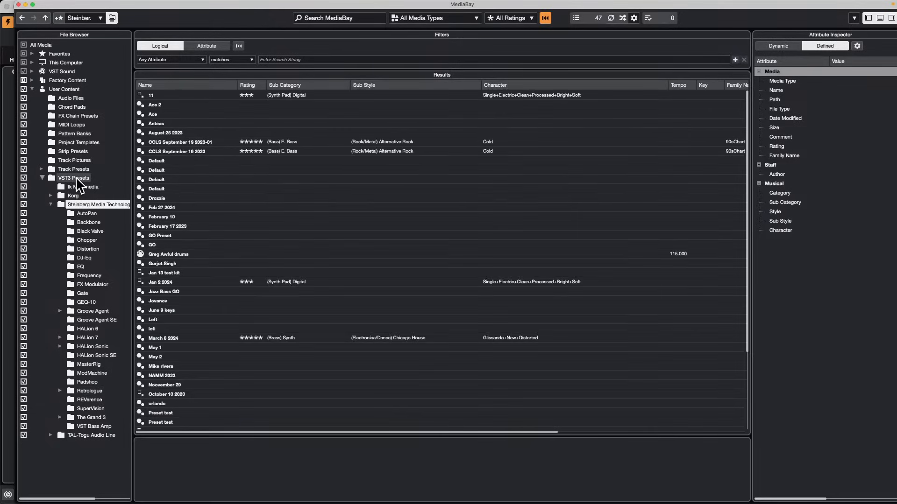
pyautogui.click(75, 178)
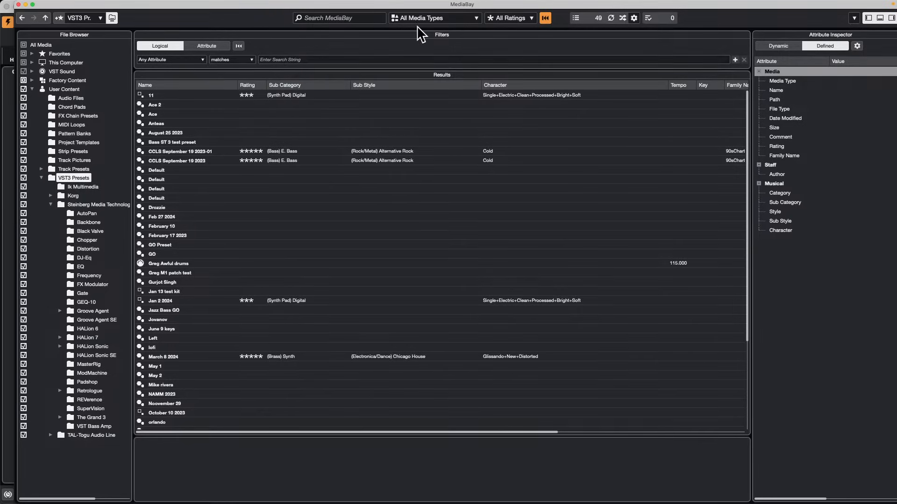
pyautogui.click(335, 18)
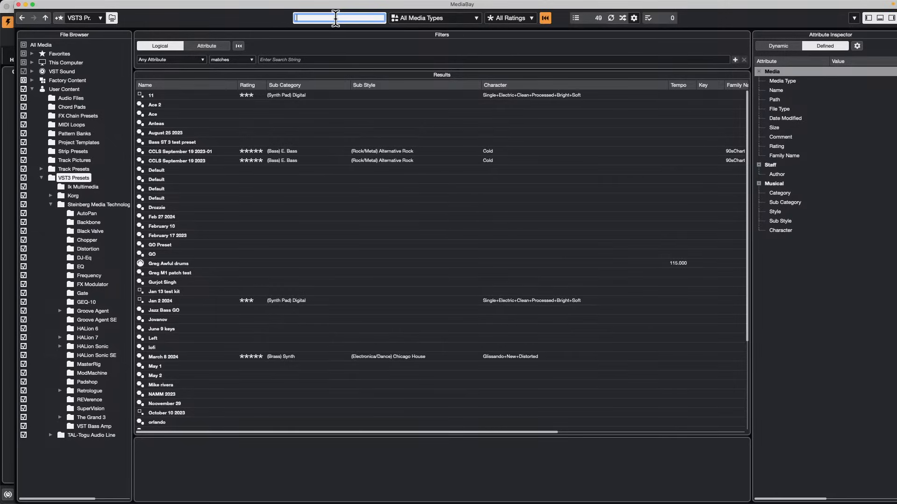
# Step: Search MediaBay for 'Bass' across all User Content, with attribute filter columns shown
pyautogui.write('Bass')
pyautogui.press('Return')
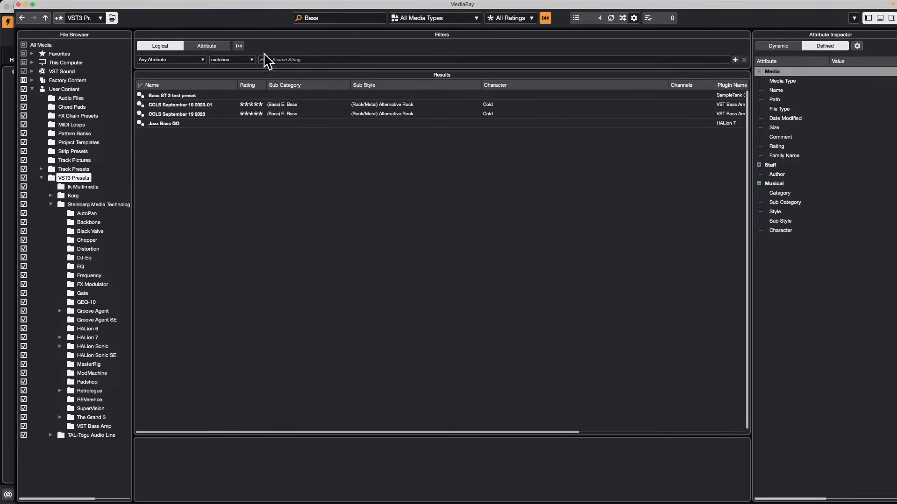
pyautogui.click(202, 45)
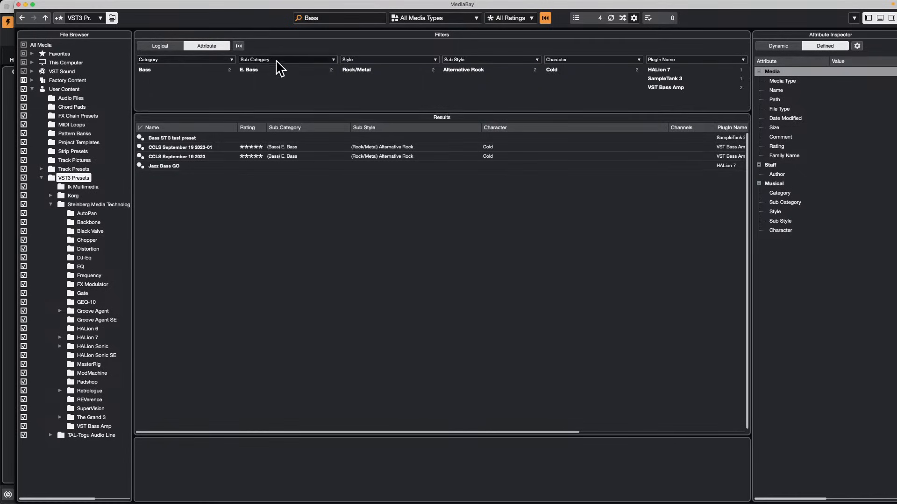
pyautogui.click(333, 59)
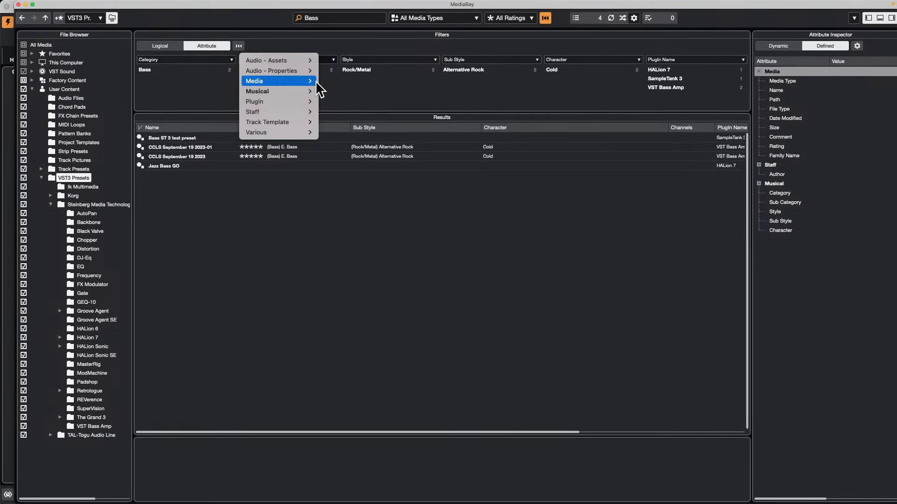
pyautogui.click(523, 98)
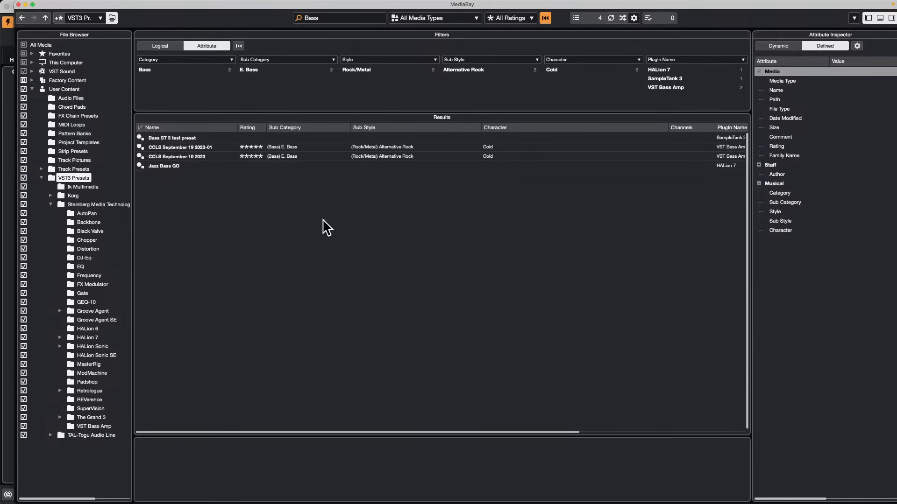
pyautogui.click(71, 88)
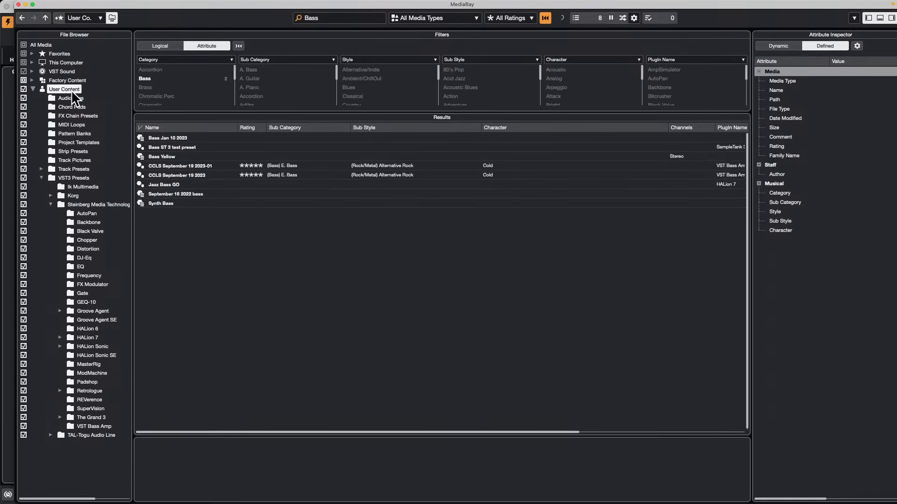